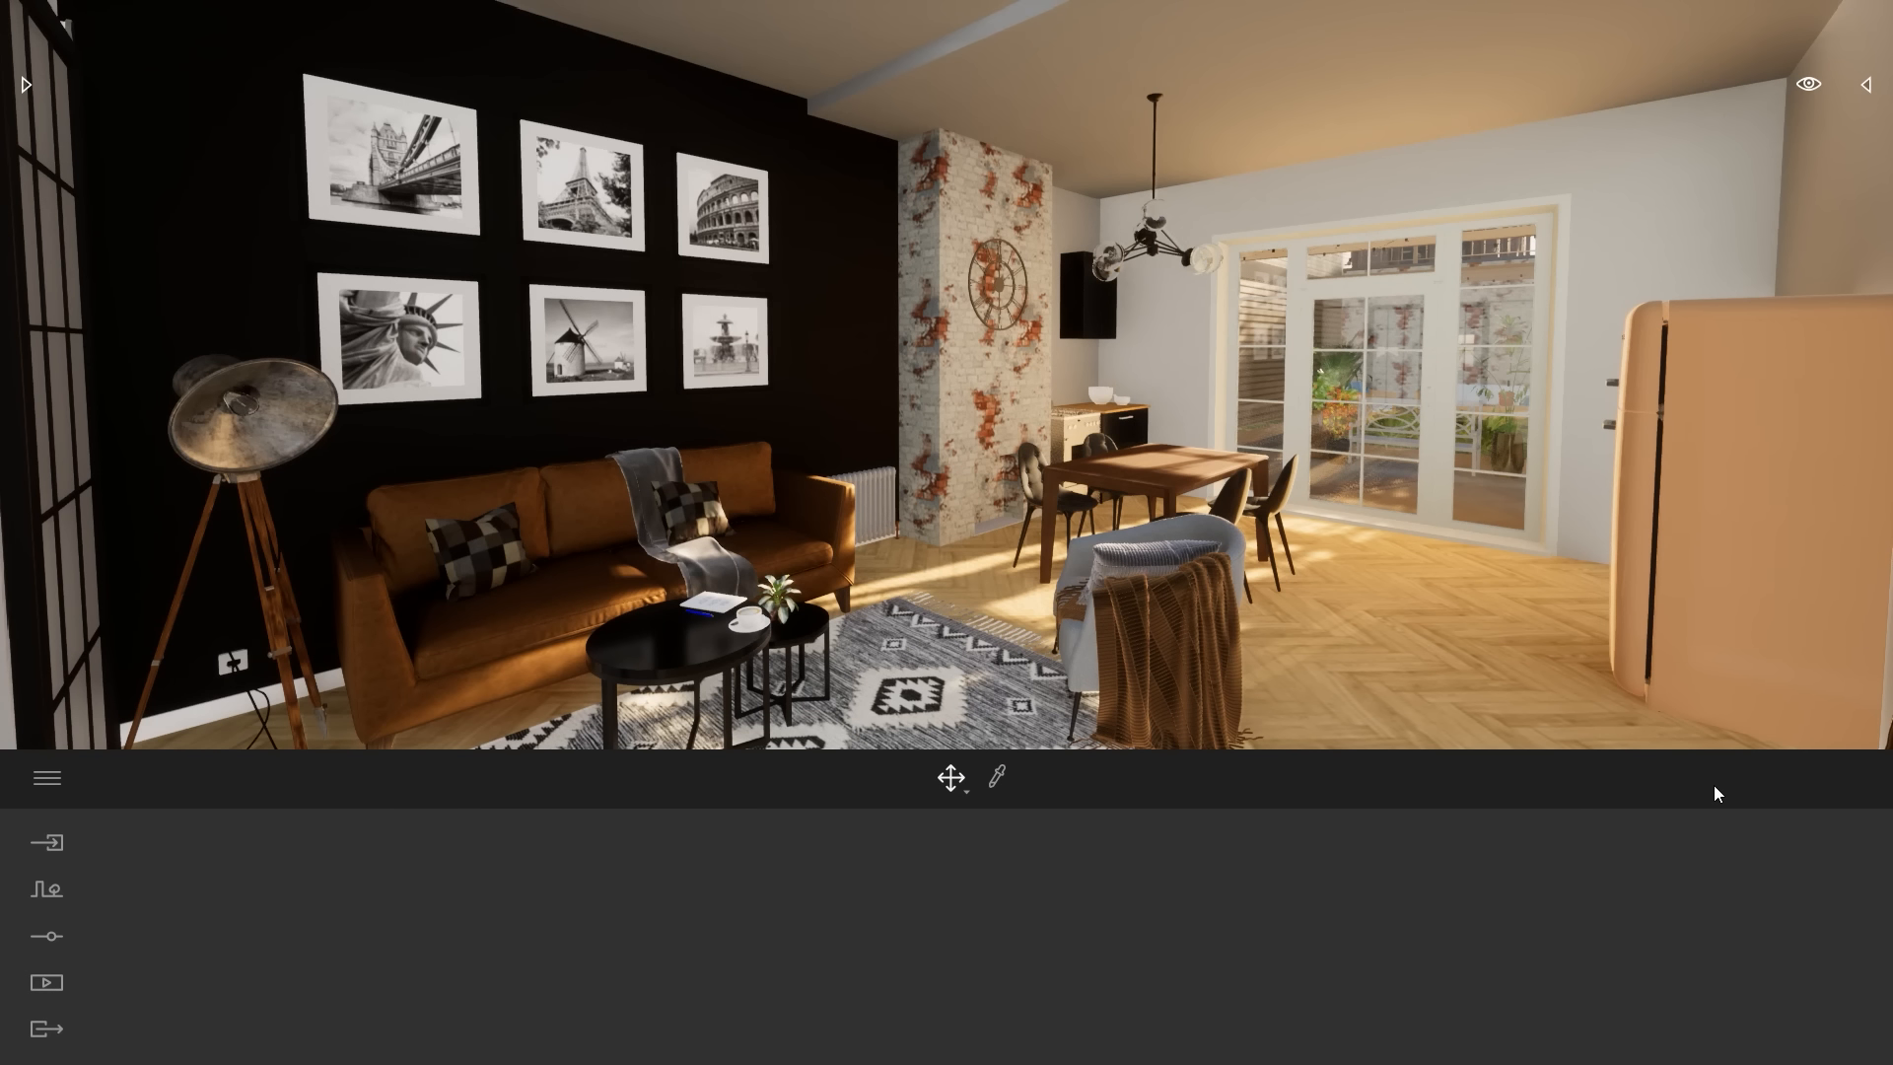
Look around the living room and through the open terrace door to examine the interior and the patio
{"action": "right_click_drag", "start_coordinate": [1311, 475], "coordinate": [1250, 472]}
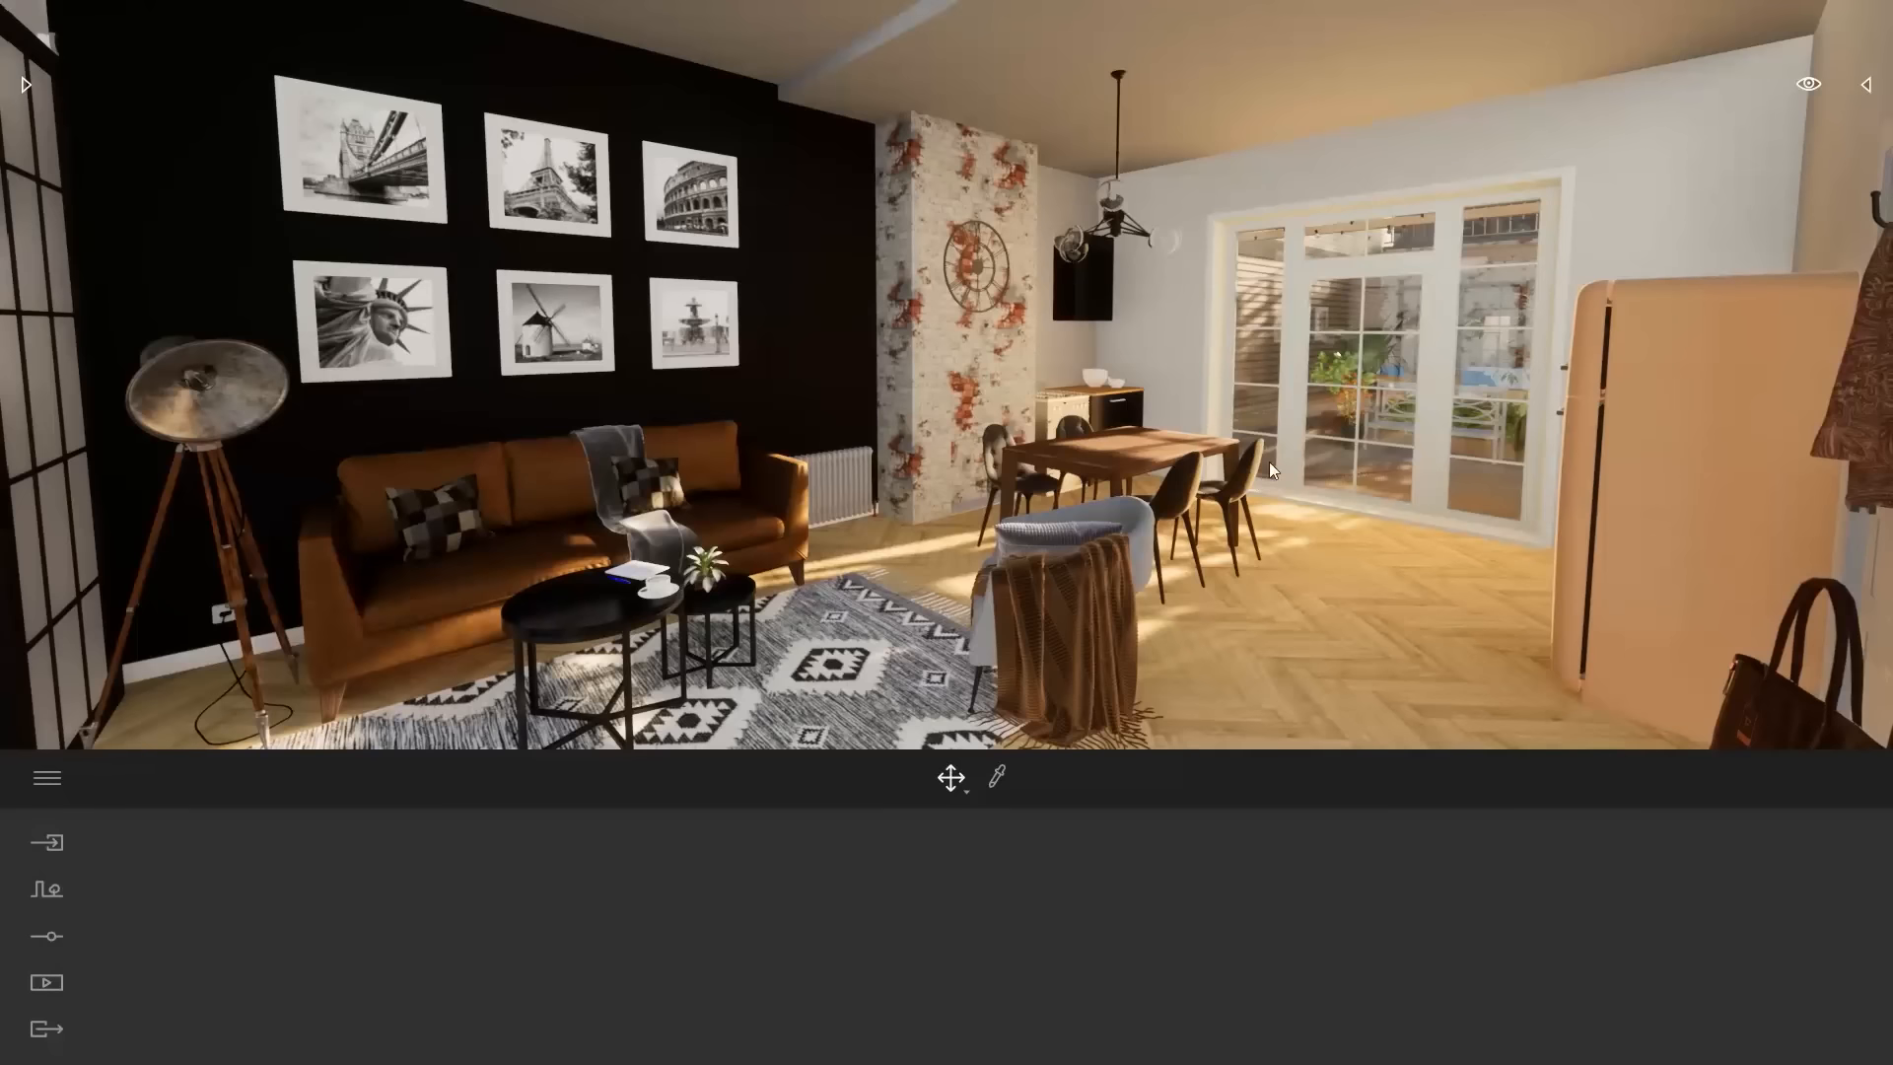
{"action": "right_click_drag", "start_coordinate": [1386, 441], "coordinate": [1333, 442]}
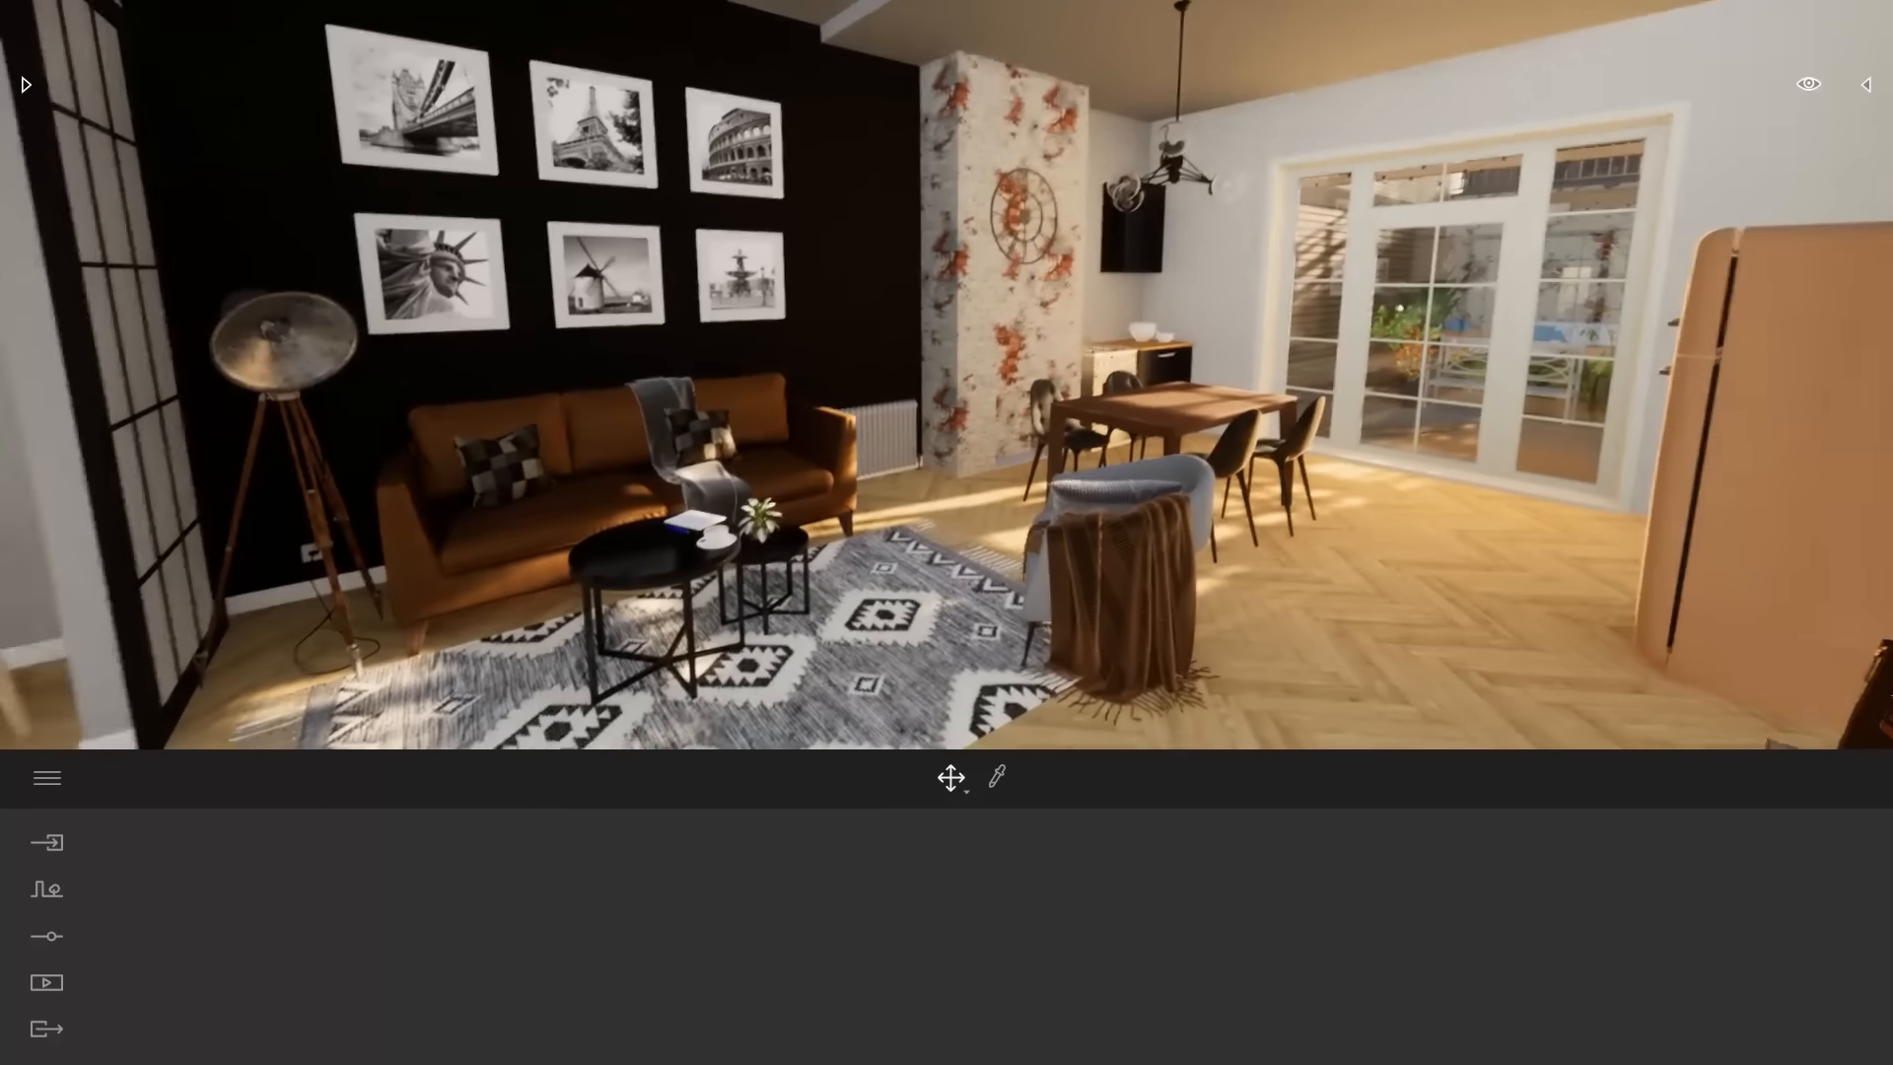
{"action": "right_click_drag", "start_coordinate": [1052, 349], "coordinate": [1056, 347]}
{"action": "mouse_move", "coordinate": [1283, 275]}
{"action": "right_mouse_down"}
{"action": "mouse_move", "coordinate": [582, 276]}
{"action": "mouse_move", "coordinate": [1316, 276]}
{"action": "right_mouse_up"}
{"action": "key", "text": "w"}
{"action": "key", "text": "w"}
{"action": "key", "text": "s"}
{"action": "key", "text": "w"}
{"action": "key", "text": "w"}
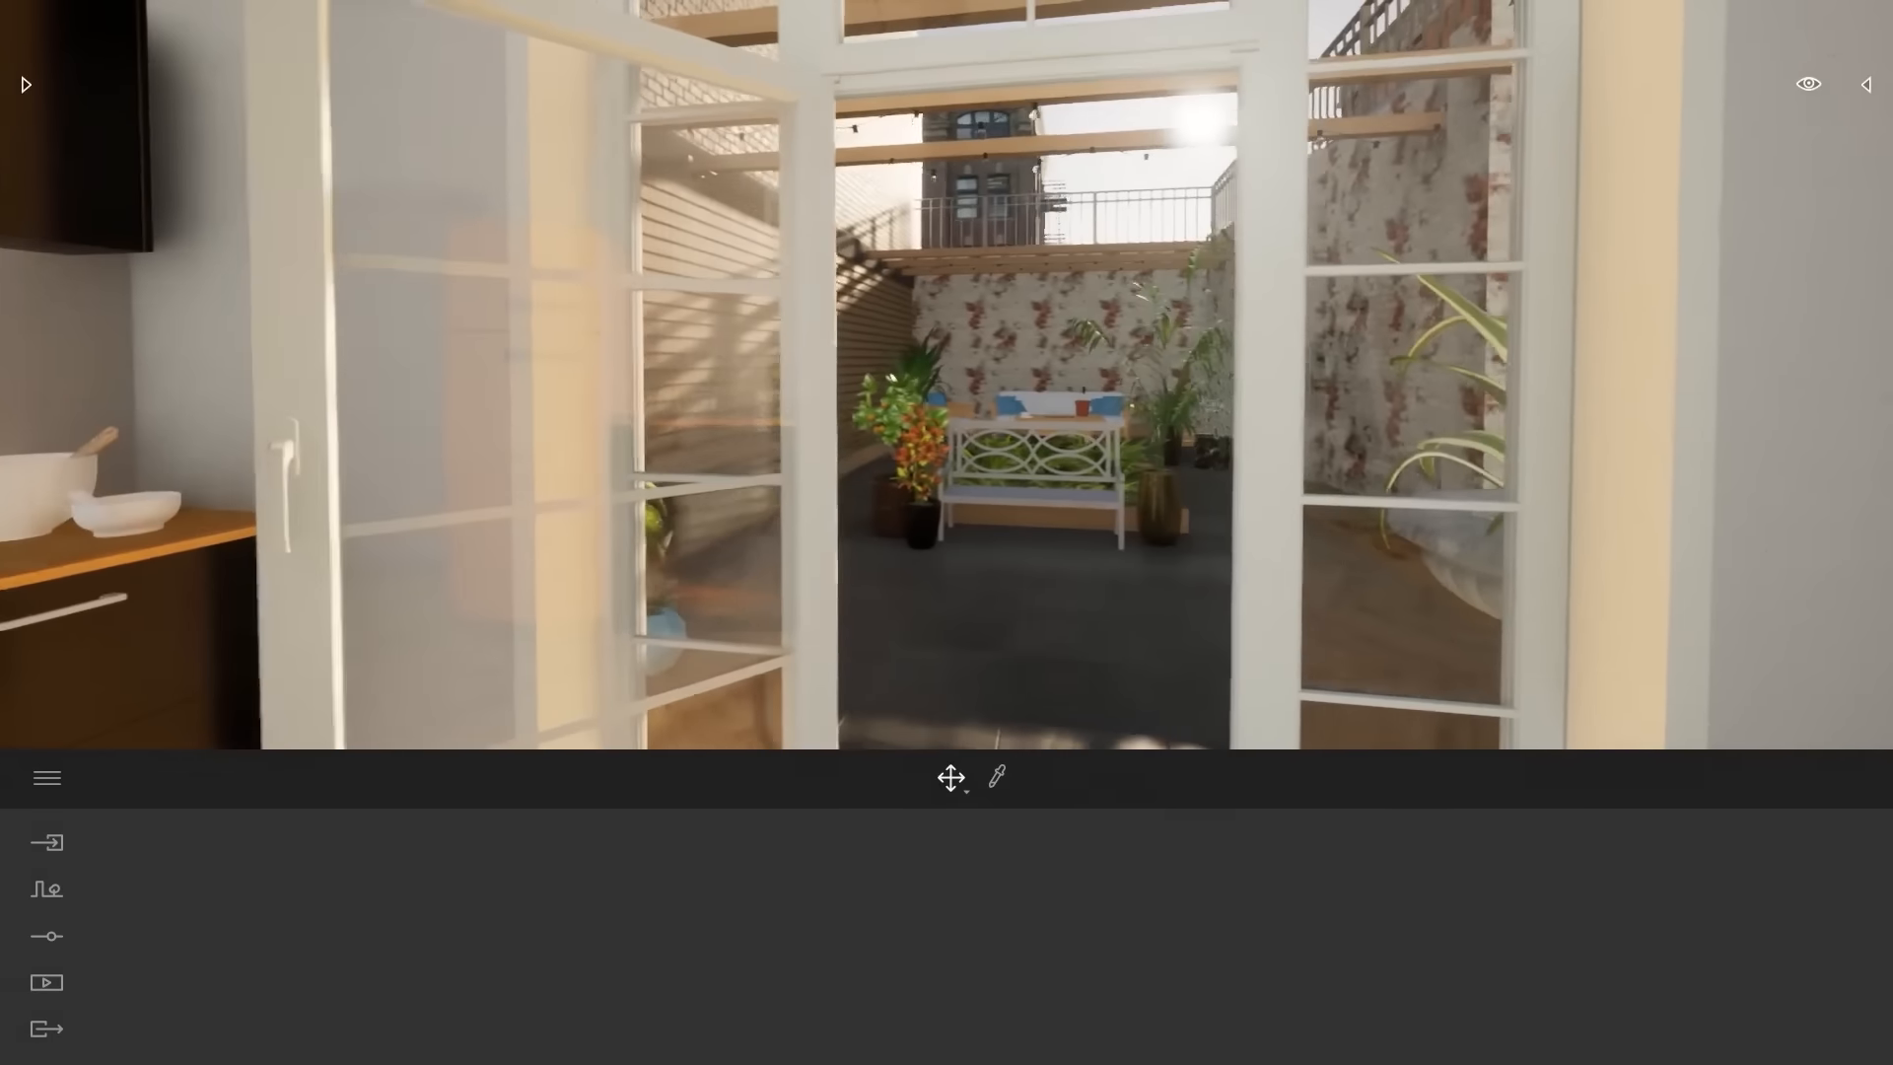
{"action": "key", "text": "s"}
{"action": "right_click_drag", "start_coordinate": [947, 375], "coordinate": [656, 370]}
{"action": "key", "text": "s"}
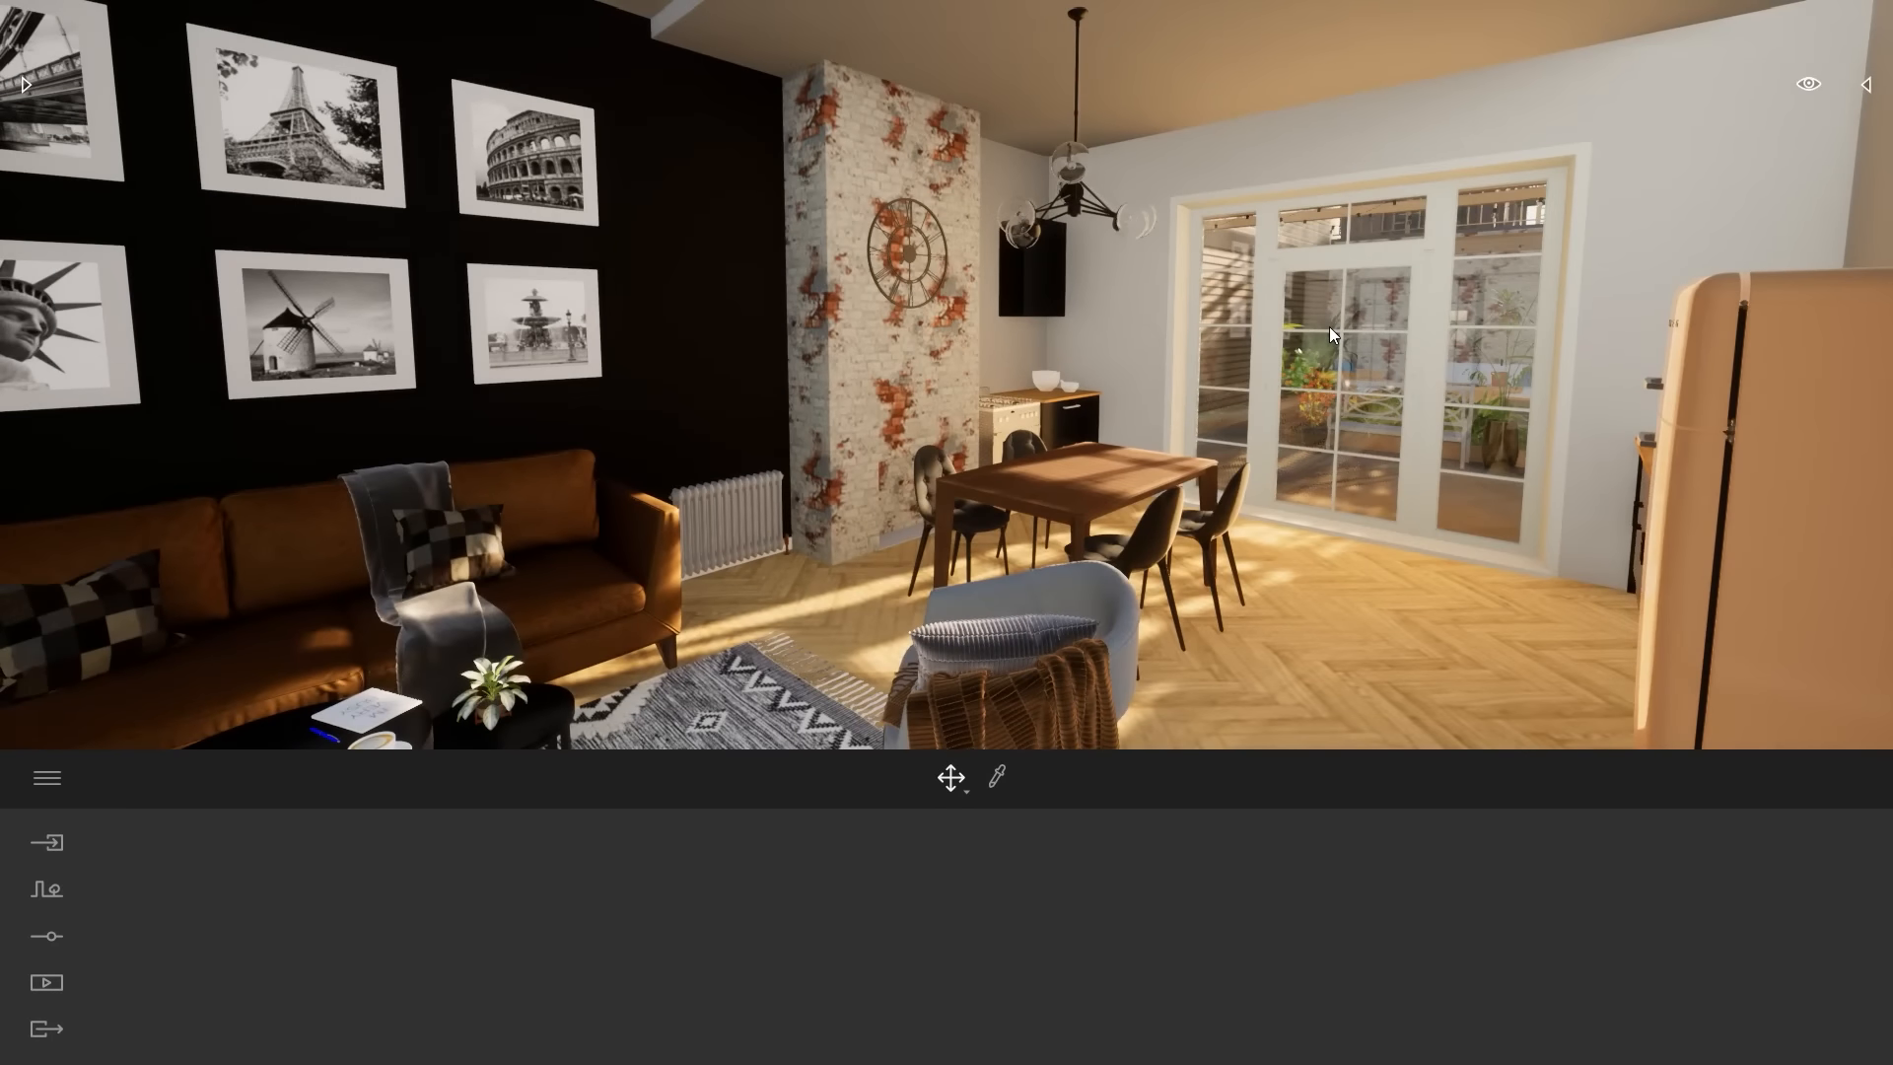
Examine the wooden top of the dining table up close from above
{"action": "key", "text": "w"}
{"action": "right_click_drag", "start_coordinate": [1463, 325], "coordinate": [819, 523]}
{"action": "key", "text": "d"}
{"action": "key", "text": "s"}
{"action": "key", "text": "w"}
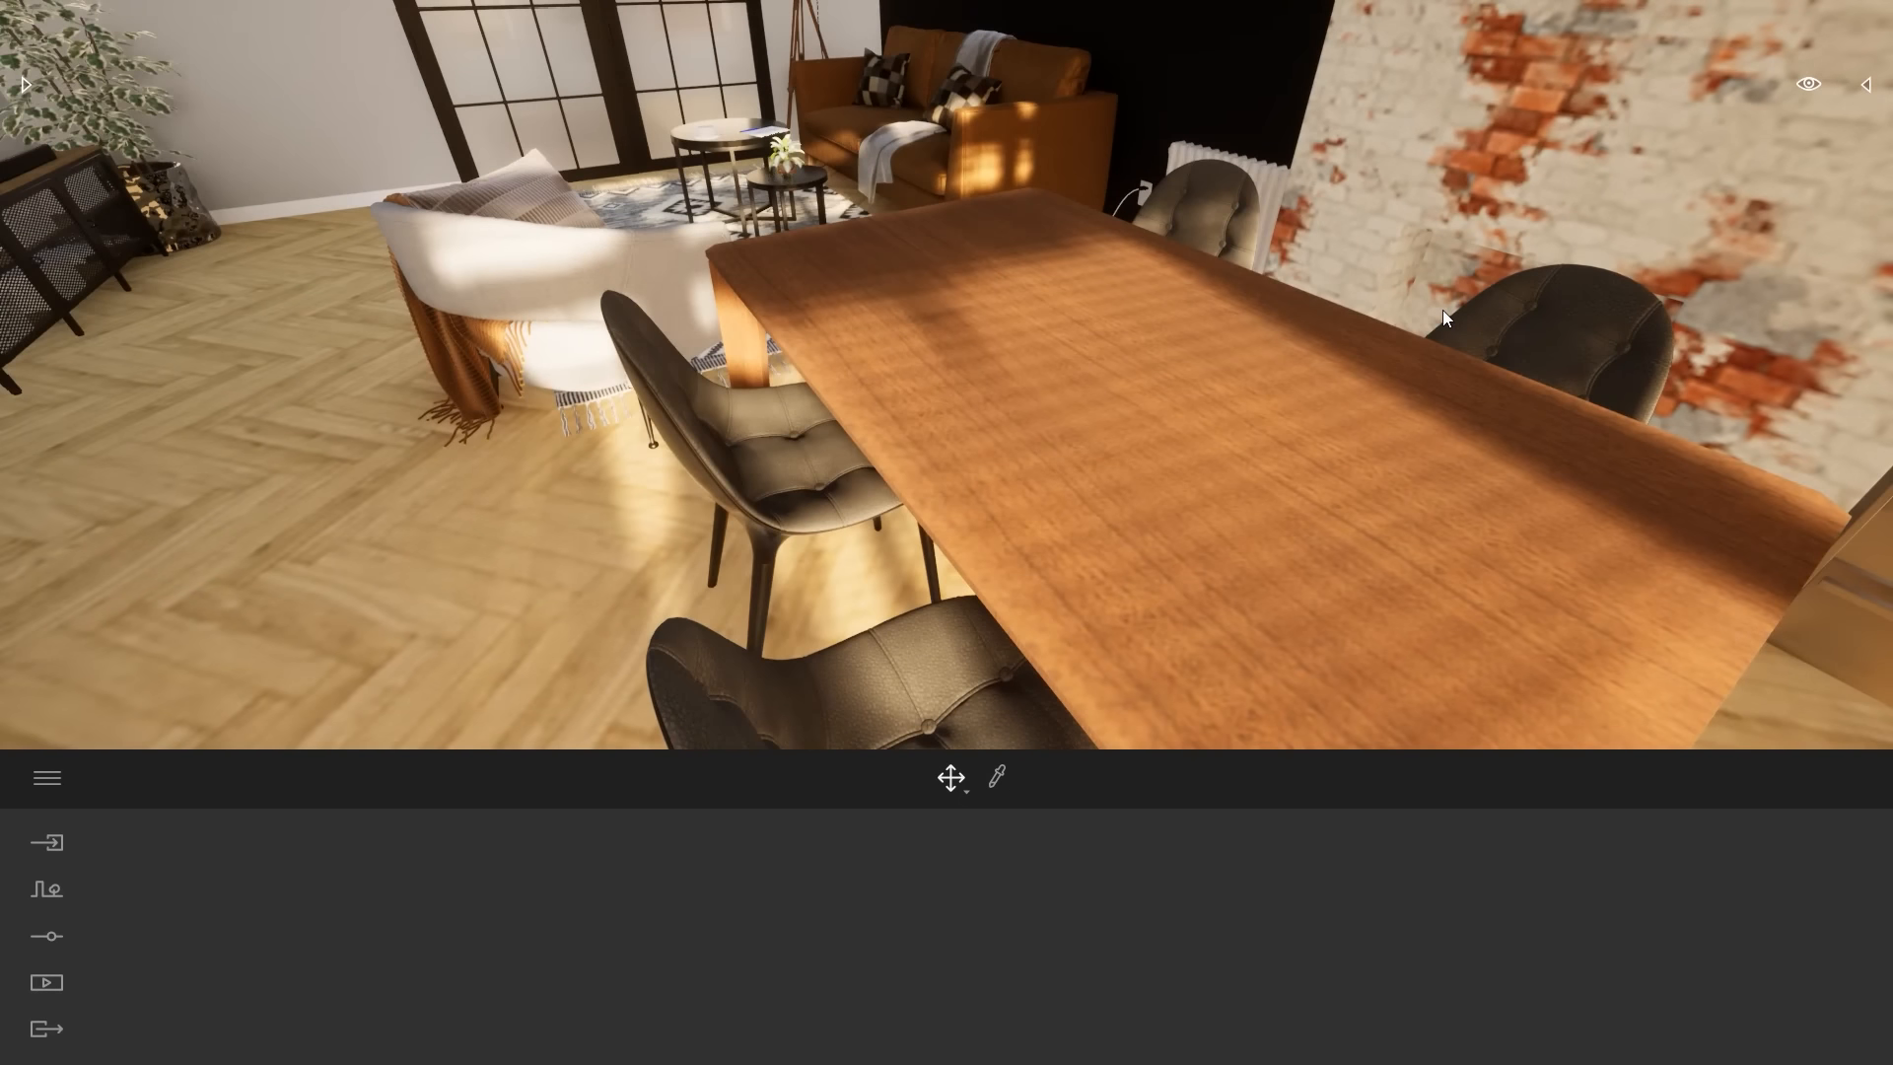
{"action": "scroll", "coordinate": [1441, 309], "scroll_direction": "down", "scroll_amount": 3}
Switch to Quixel Bridge, add the Roughness and Normal maps to the Walnut Veneer 1x2 M download settings and re-download it
{"action": "key", "text": "alt+Tab"}
{"action": "key", "text": "alt+Tab"}
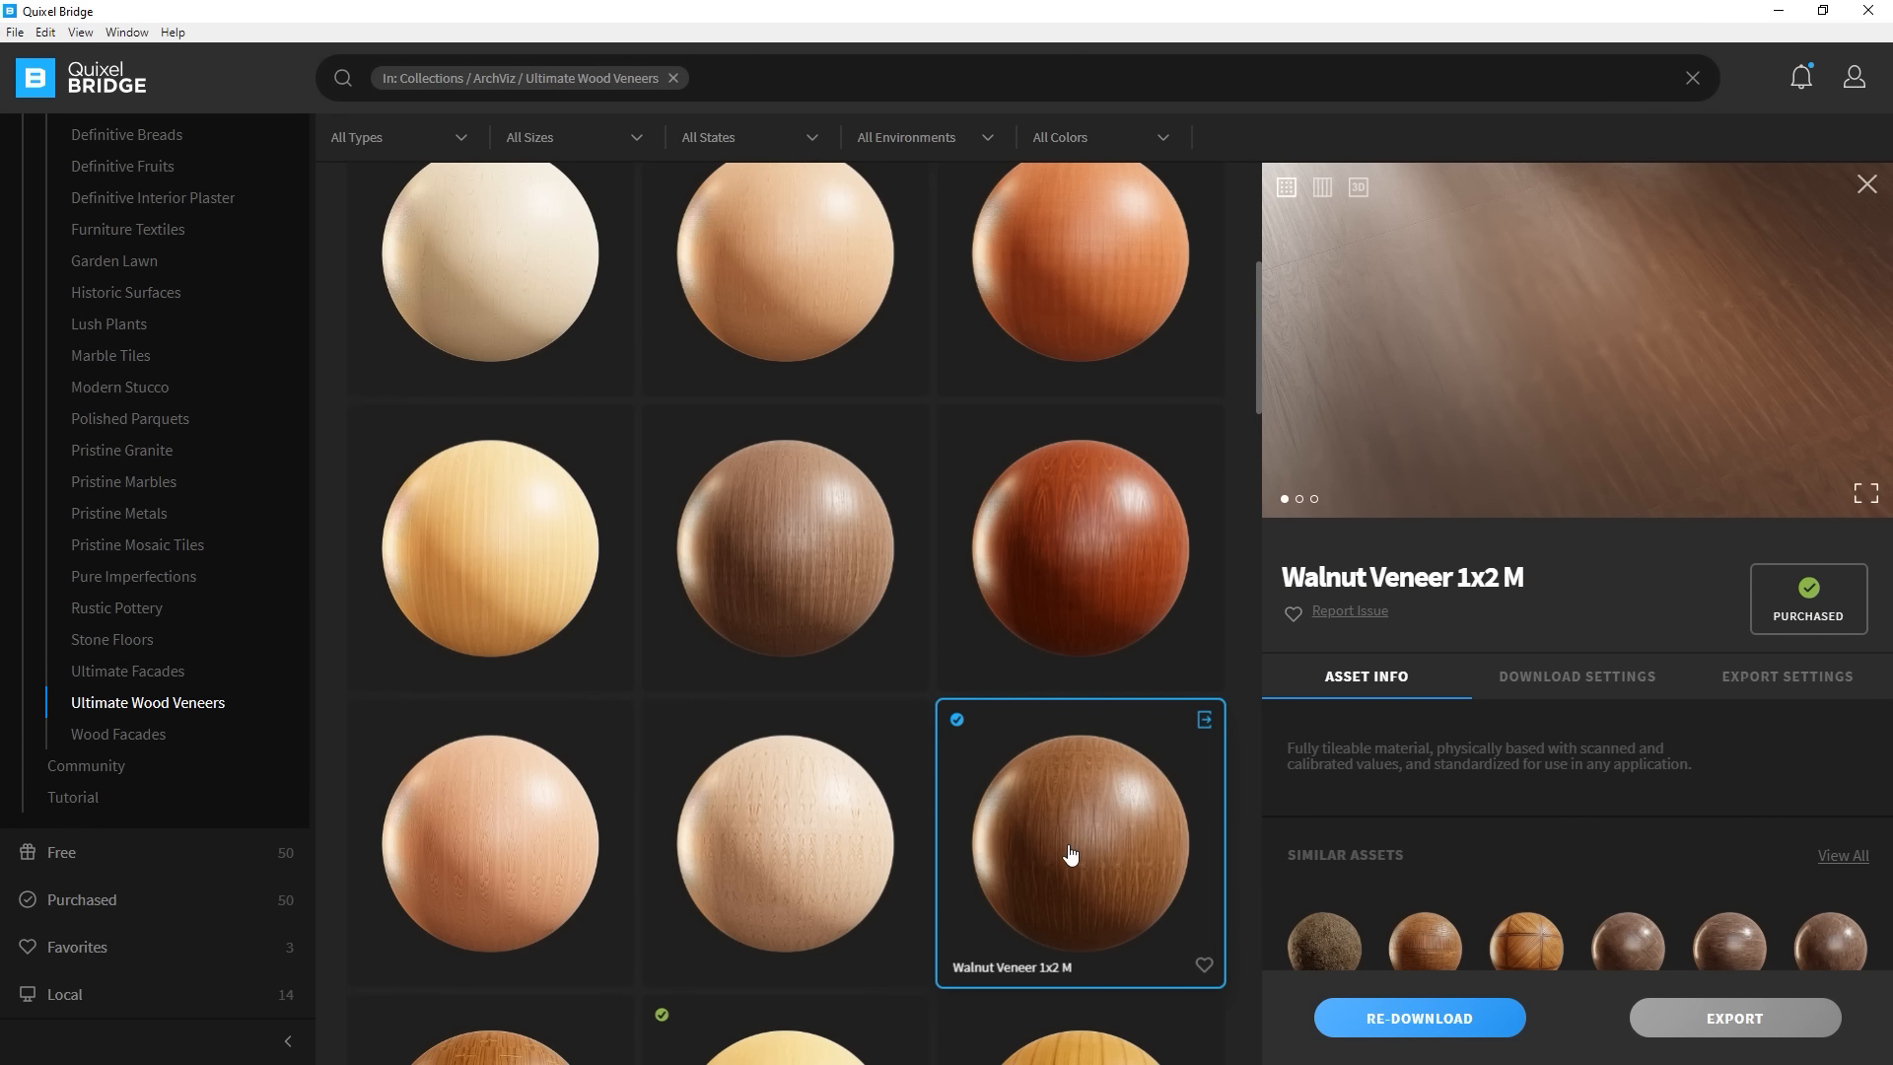
{"action": "left_click", "coordinate": [1607, 675]}
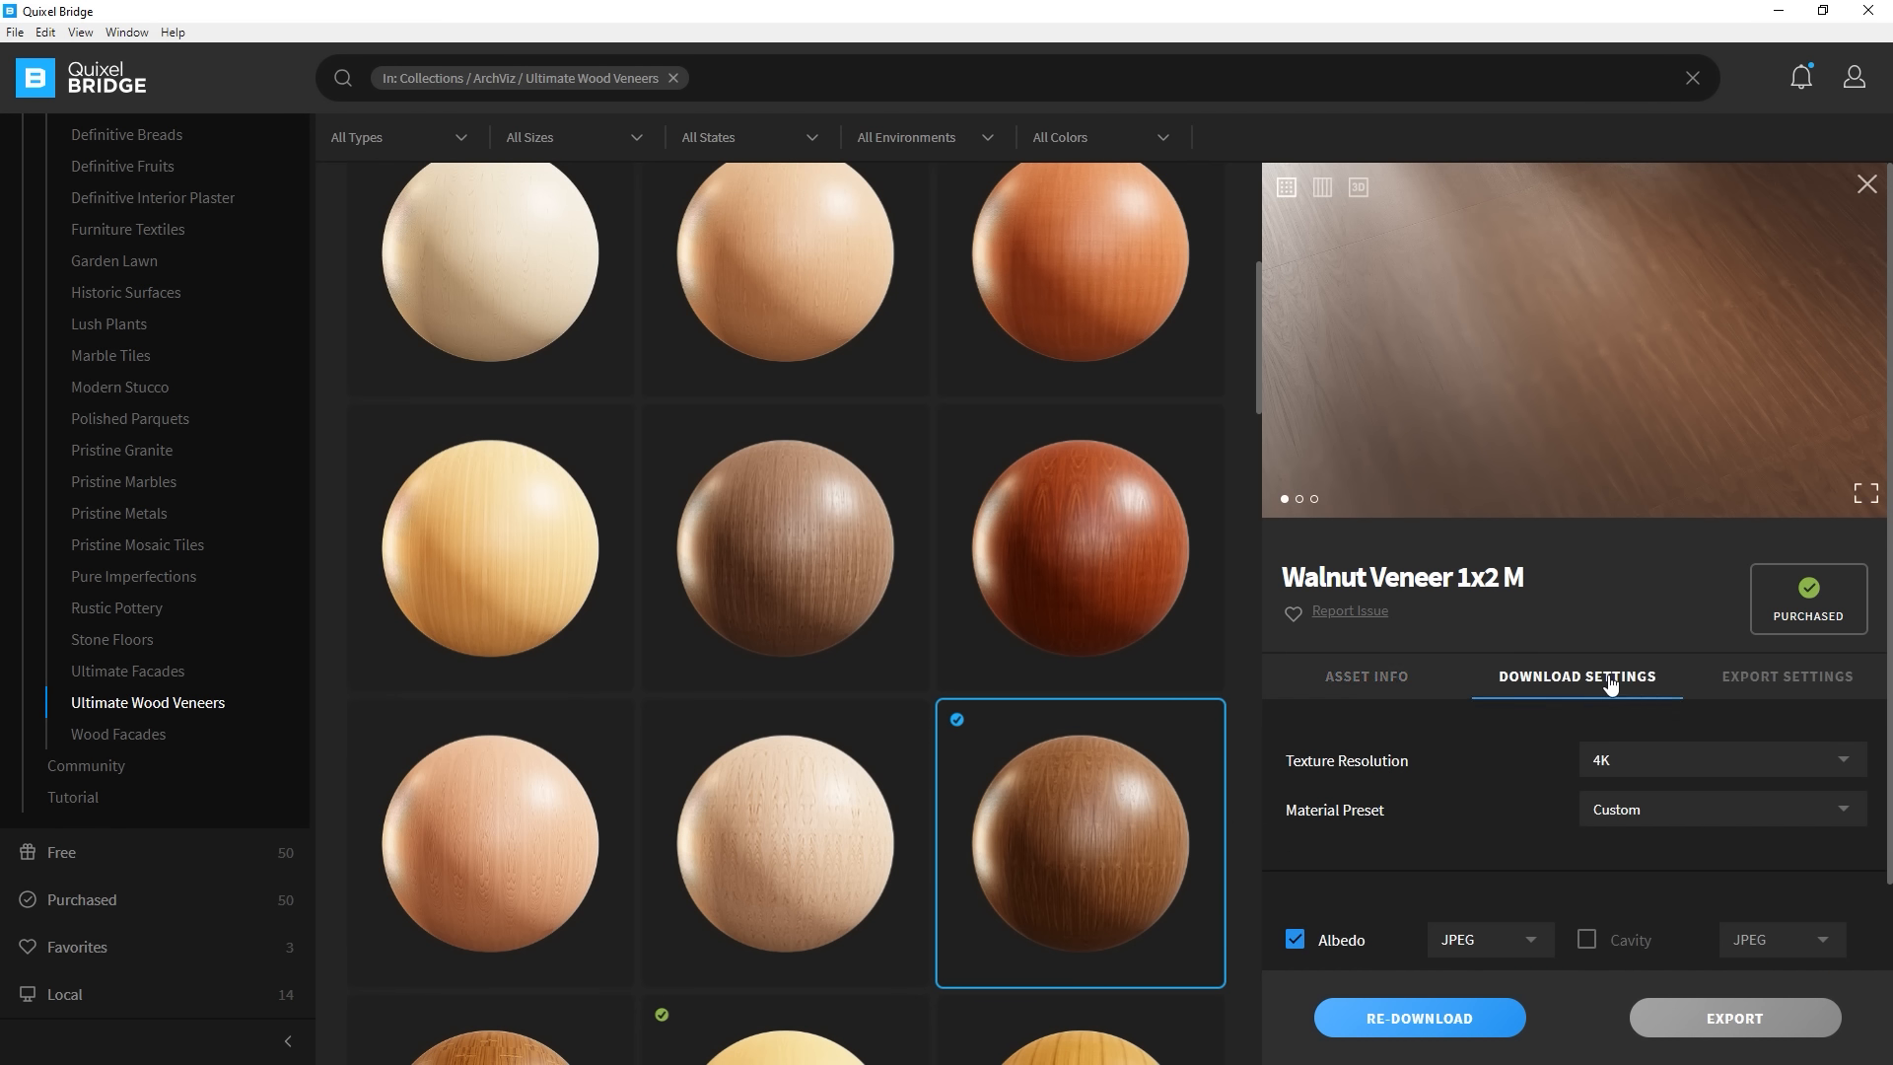
{"action": "scroll", "coordinate": [1422, 748], "scroll_direction": "down", "scroll_amount": 2}
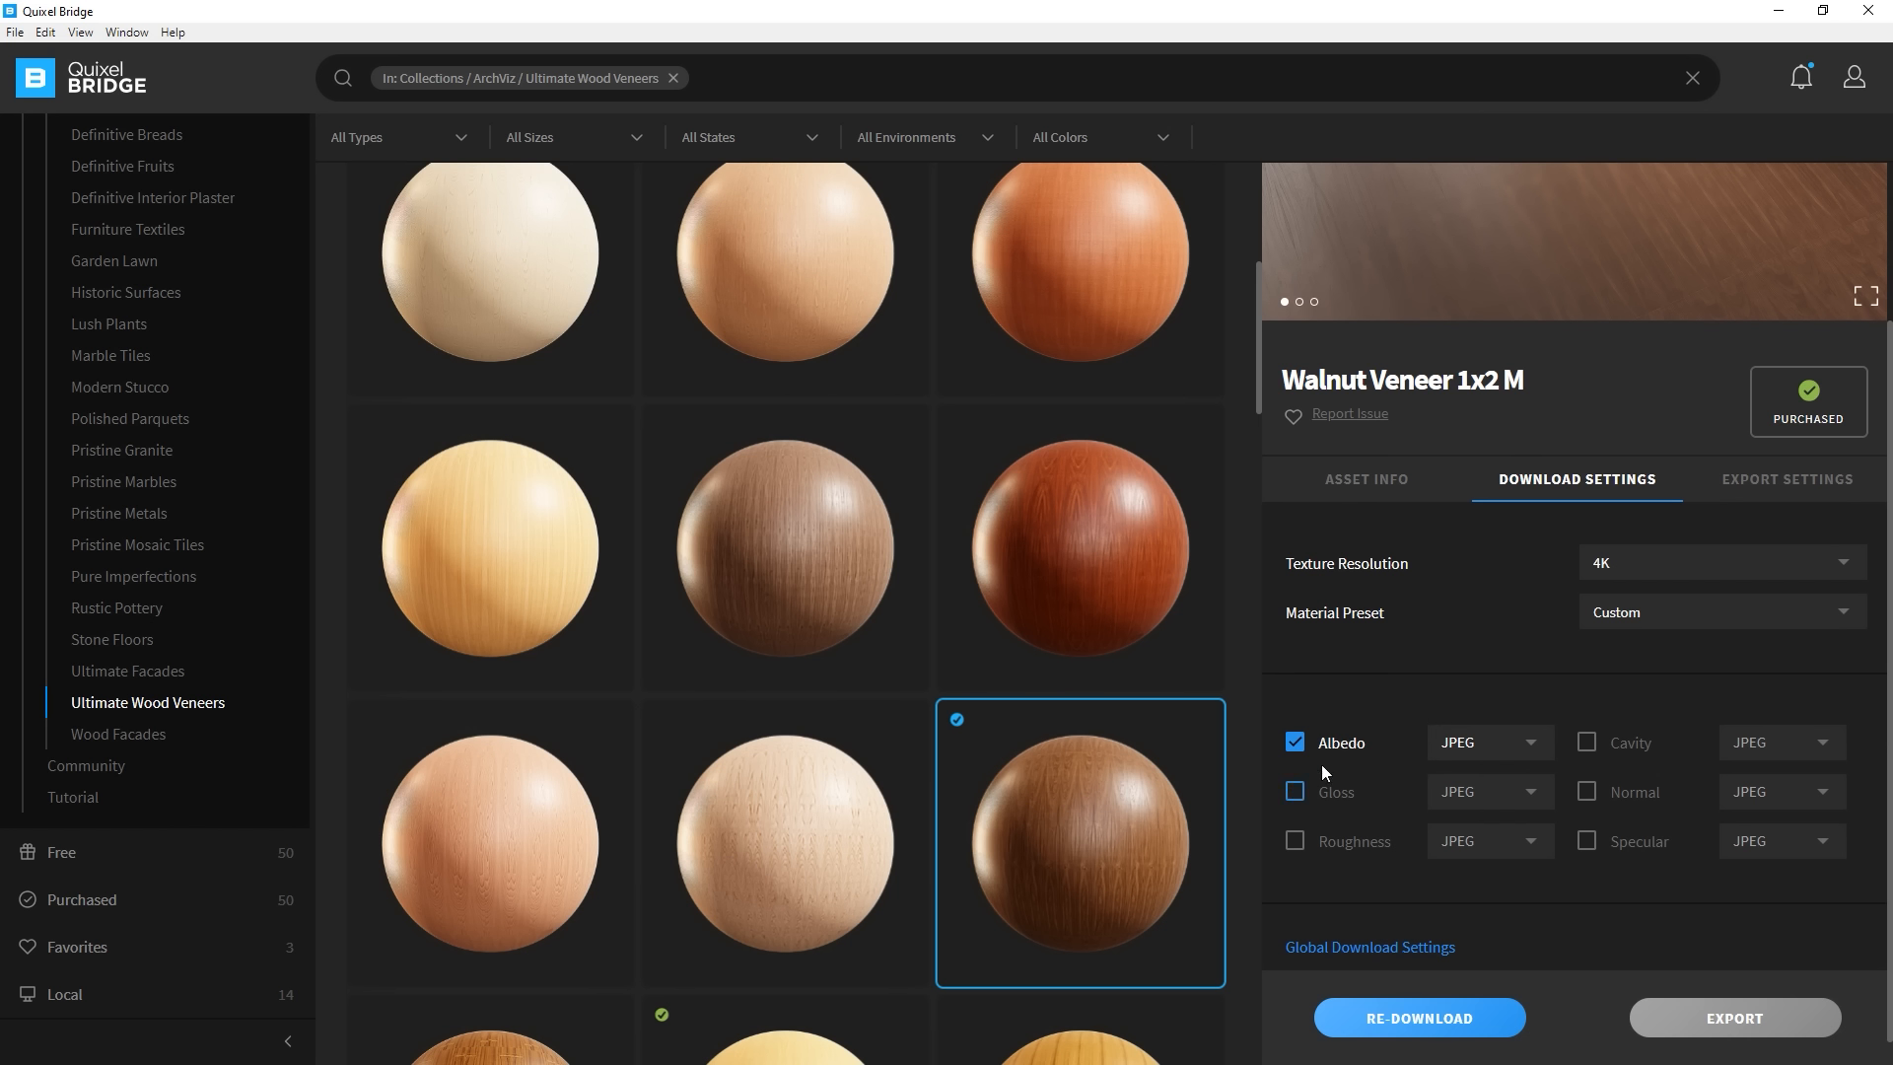
{"action": "left_click", "coordinate": [1296, 841]}
{"action": "left_click", "coordinate": [1588, 793]}
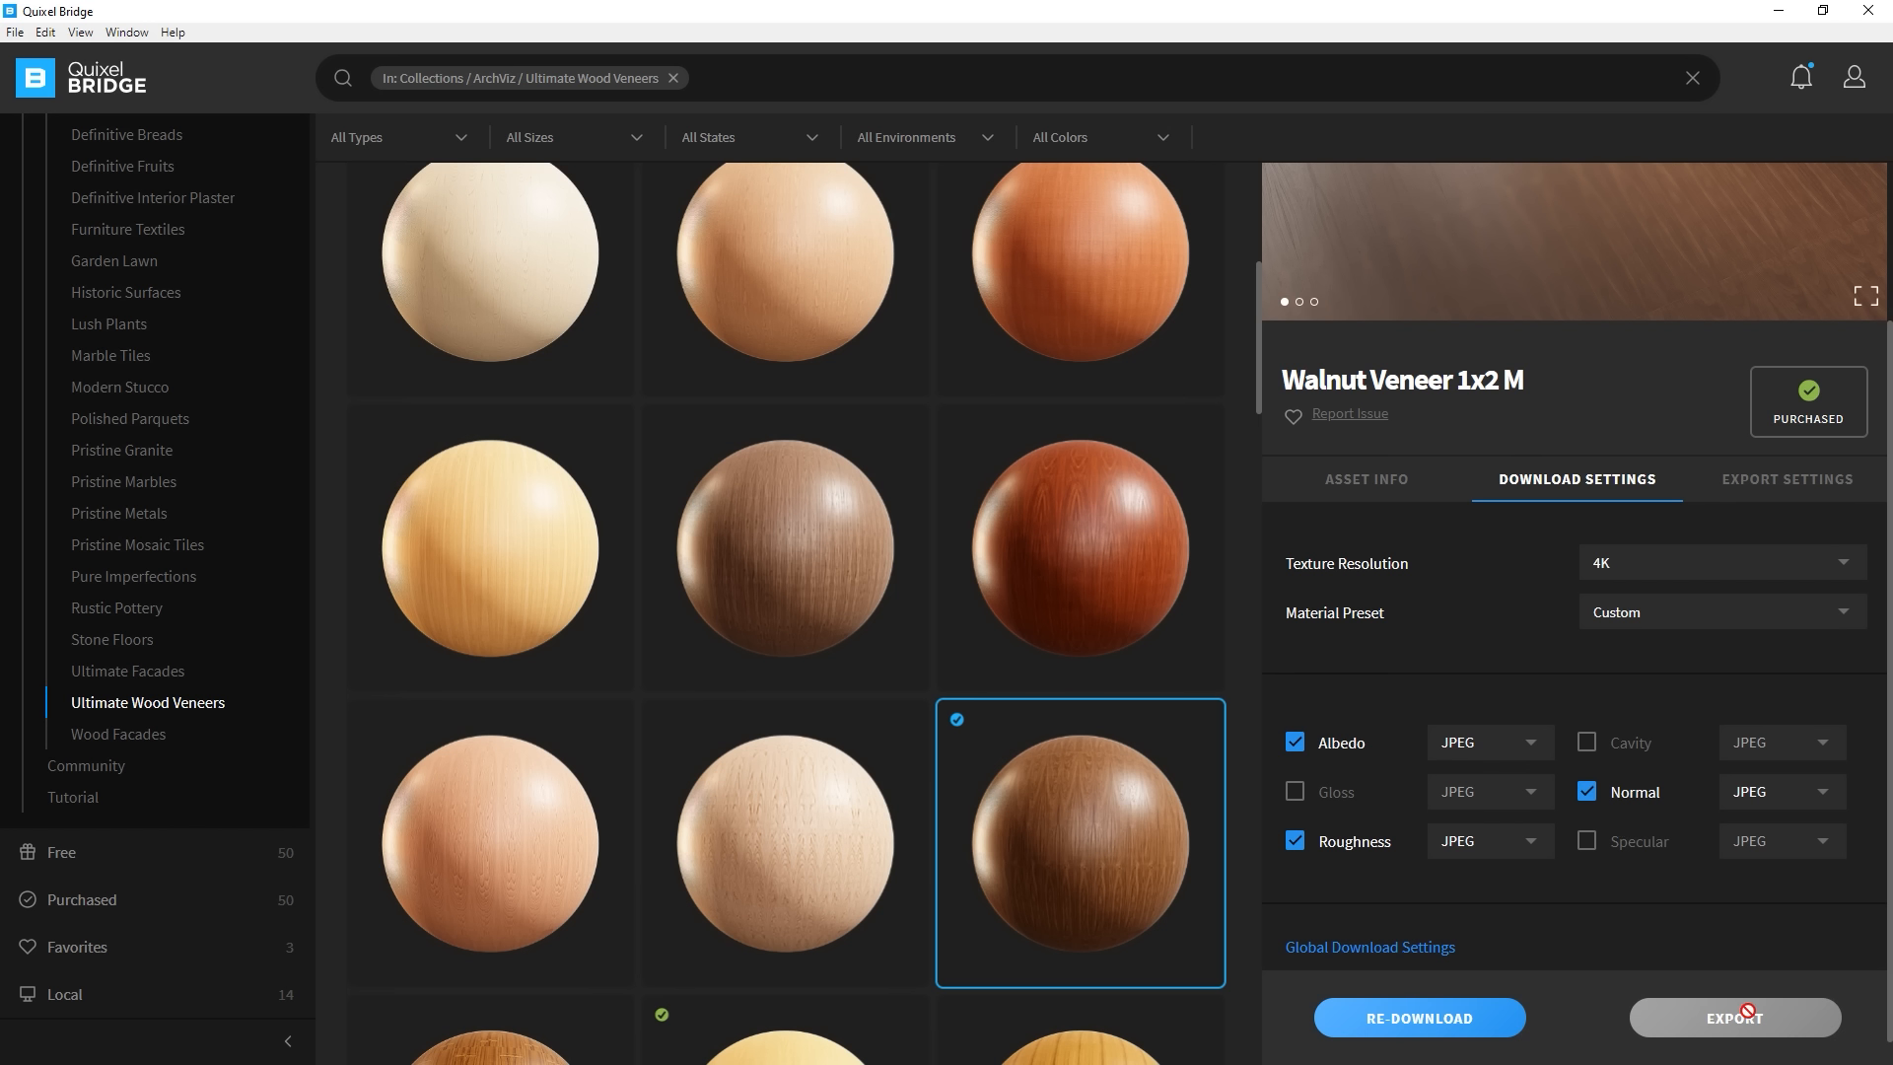
{"action": "left_click", "coordinate": [1462, 1020]}
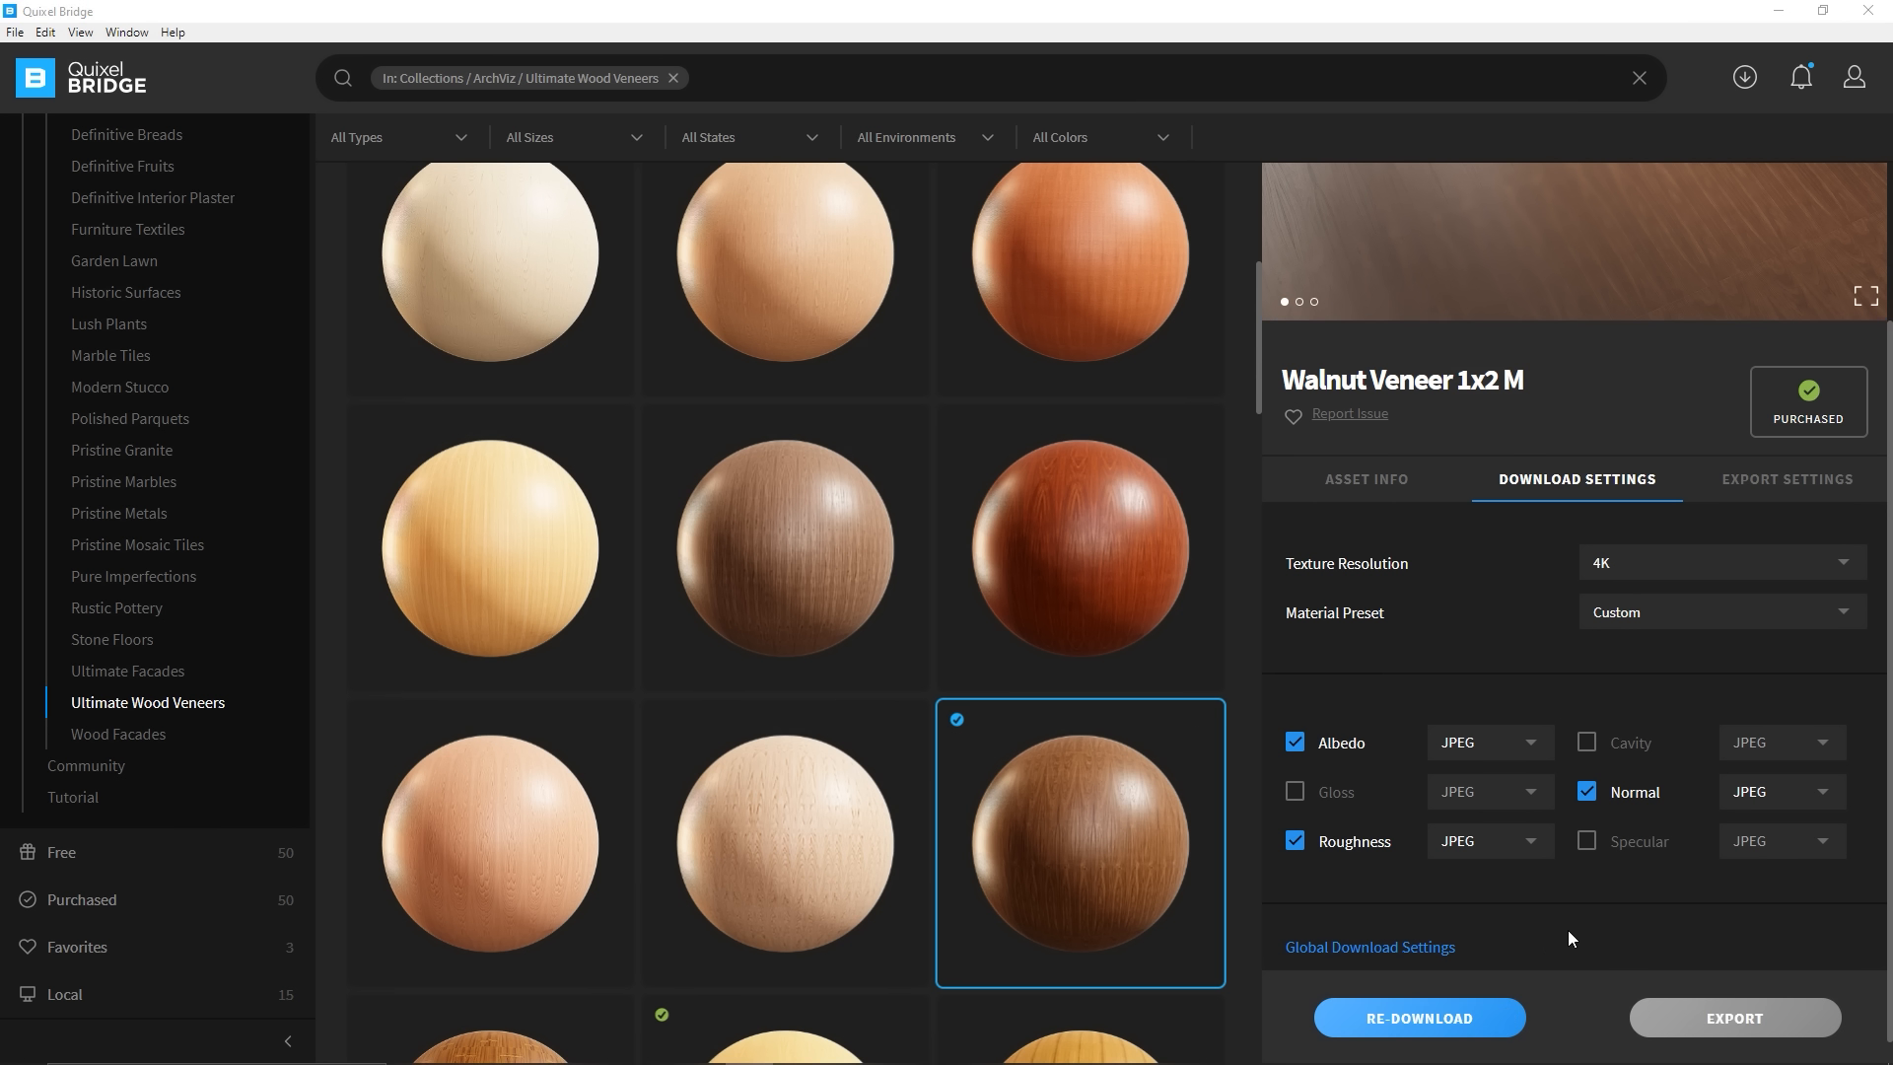
Open the Walnut Veneer 1x2 M file folder, copy its path, and minimize both the folder and Quixel Bridge
{"action": "right_click", "coordinate": [1069, 811]}
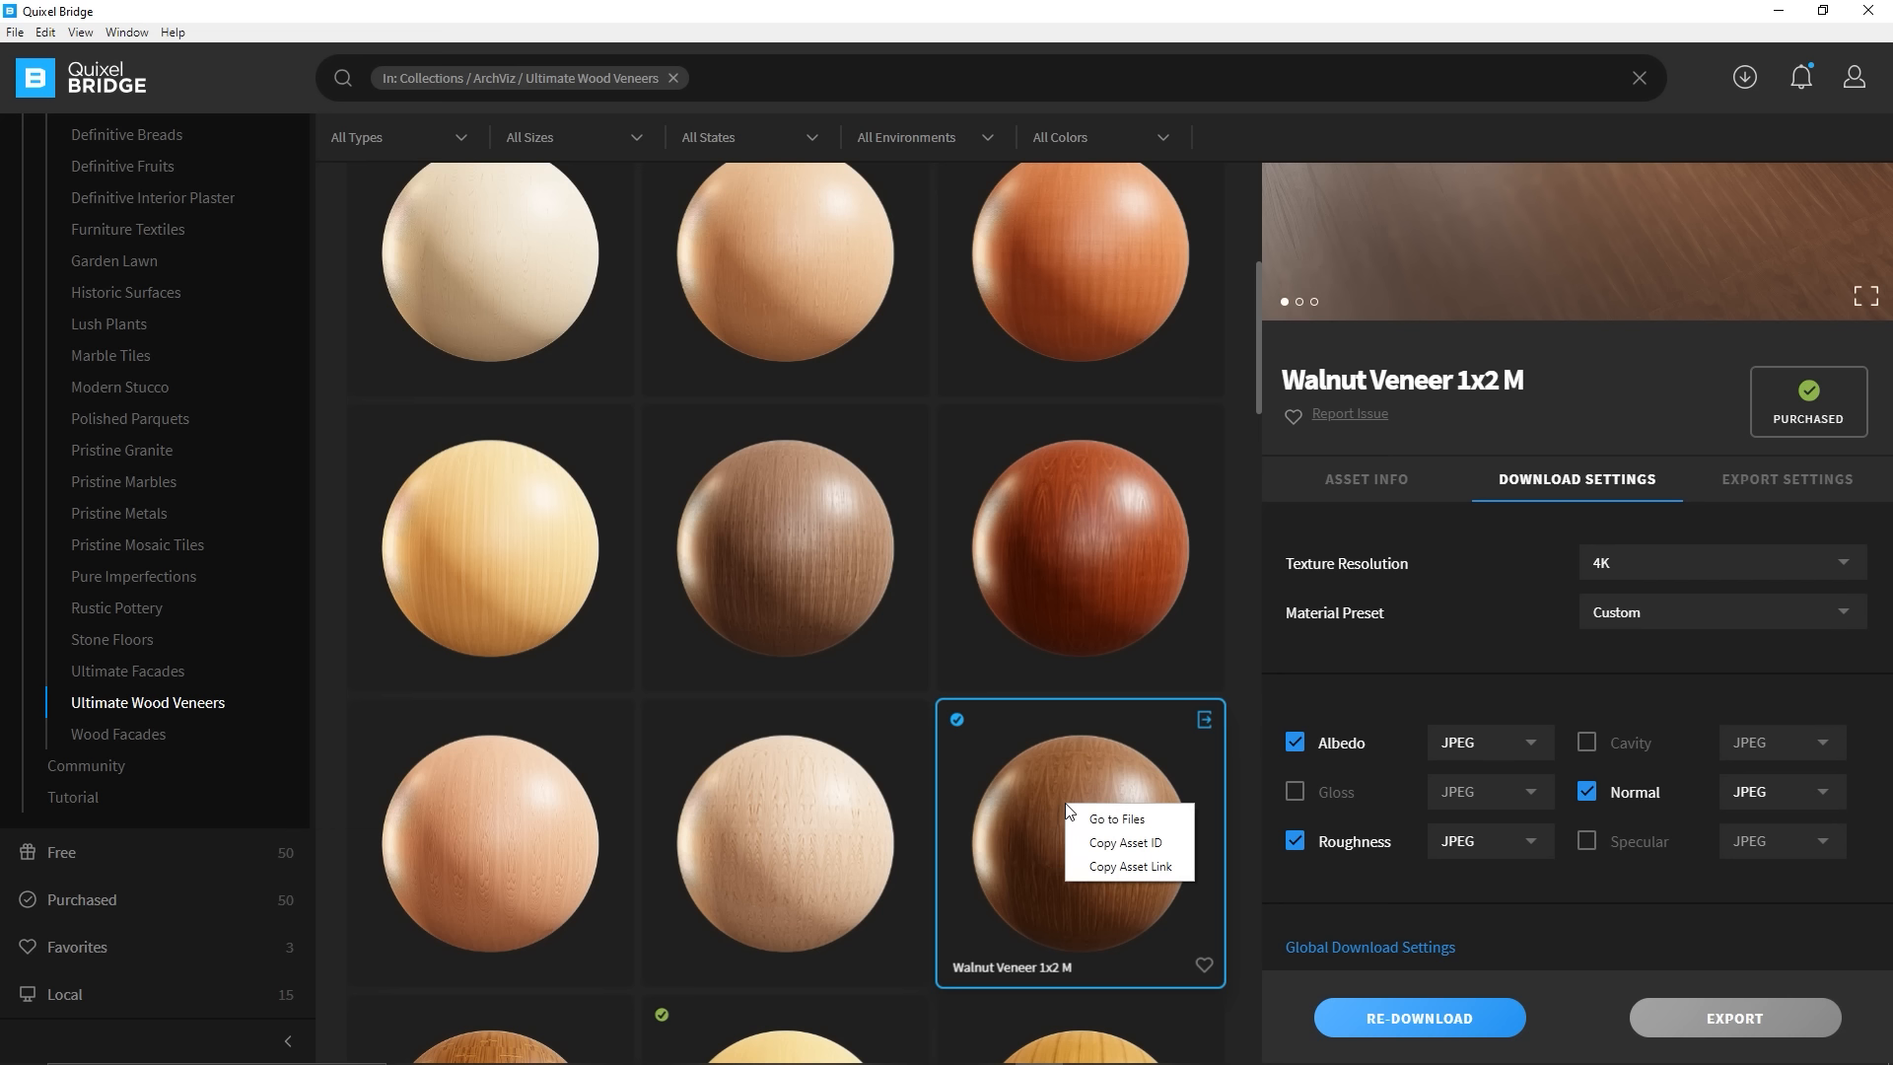
{"action": "left_click", "coordinate": [1124, 819]}
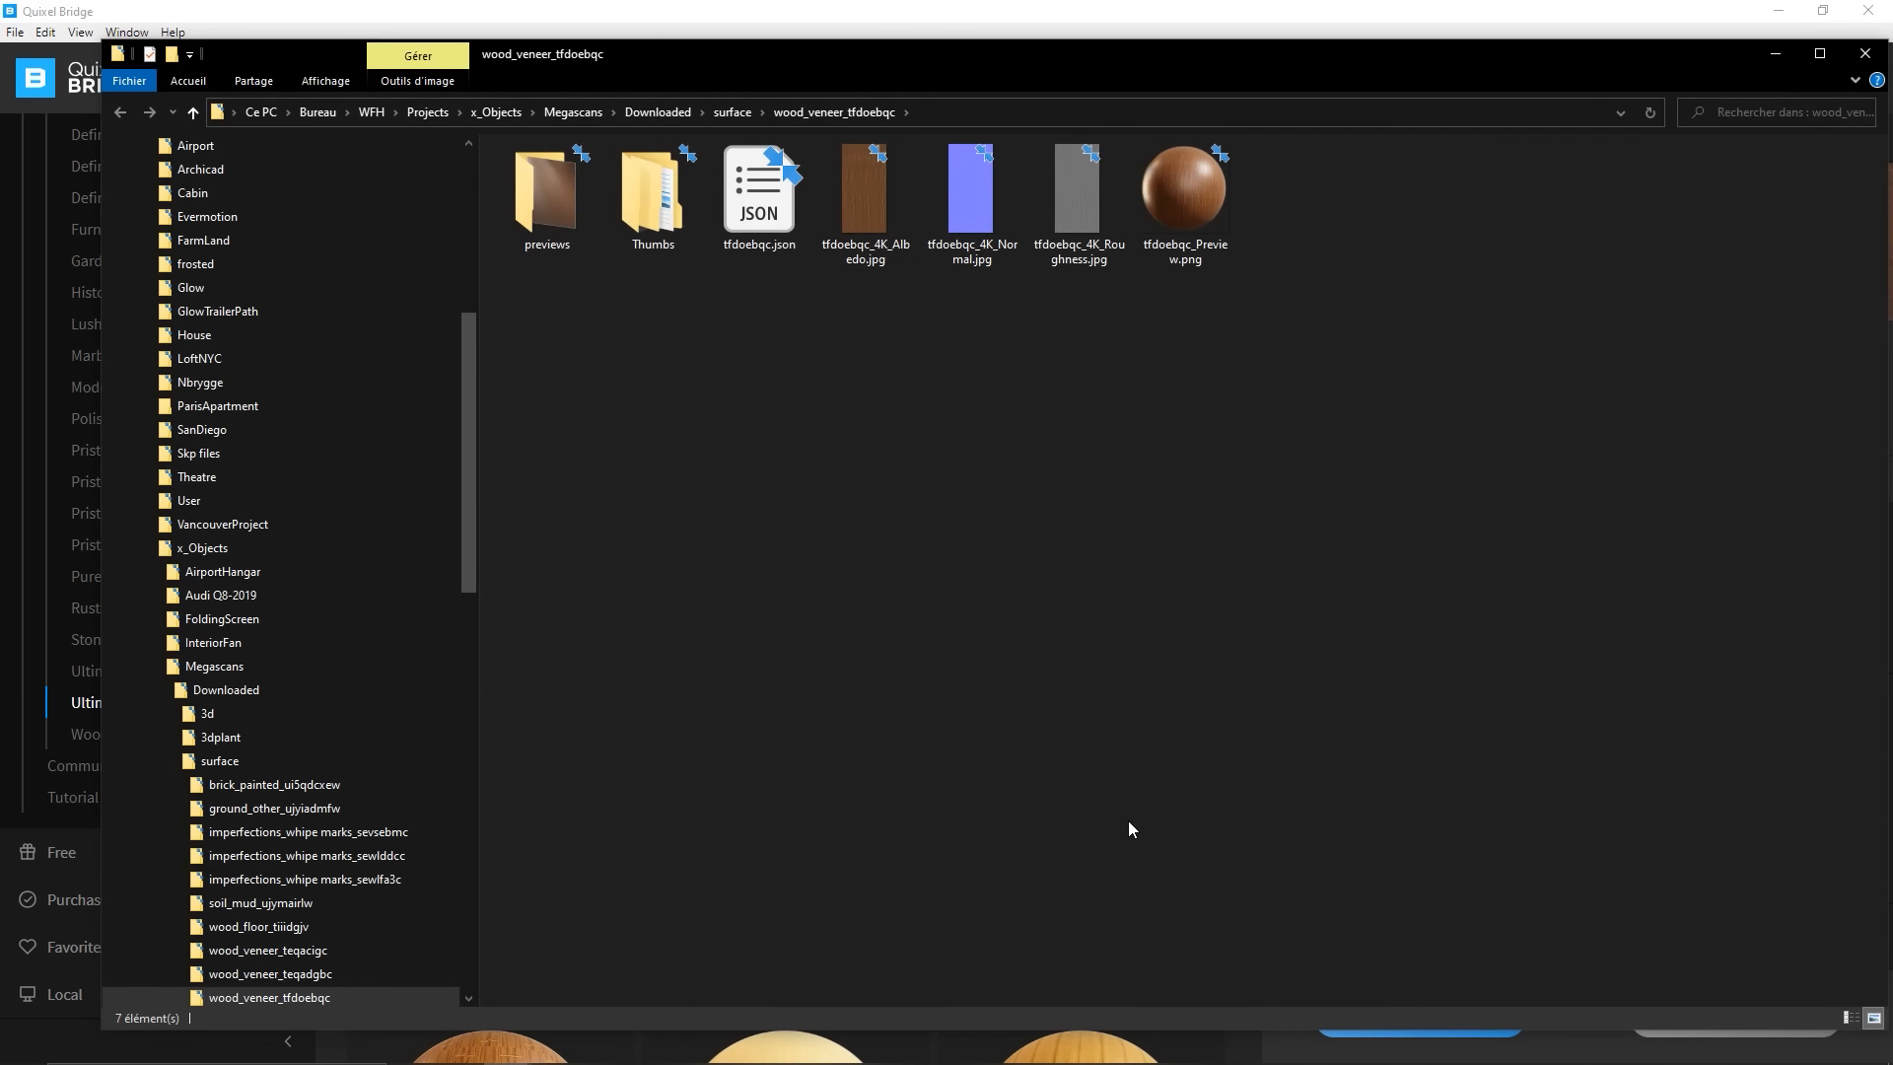
{"action": "left_click", "coordinate": [957, 114]}
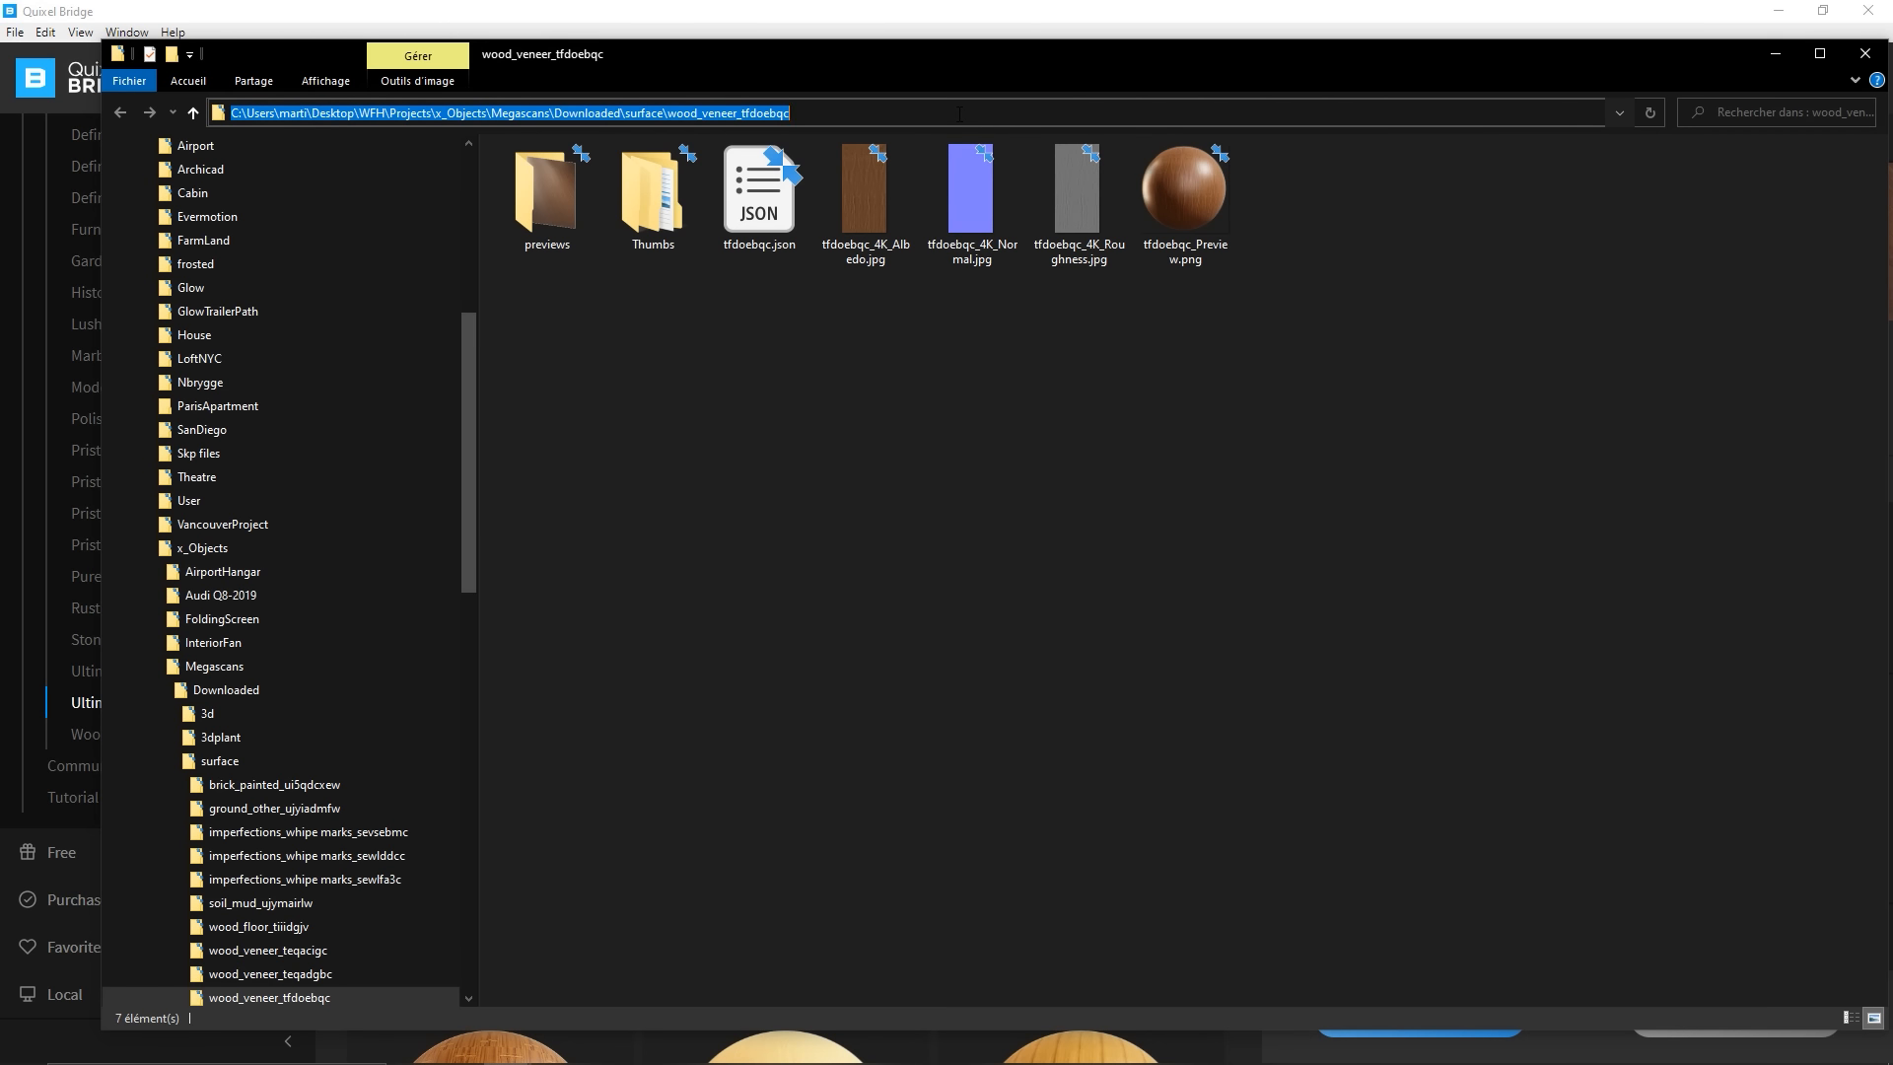
{"action": "left_click", "coordinate": [1762, 46]}
{"action": "left_click", "coordinate": [1773, 13]}
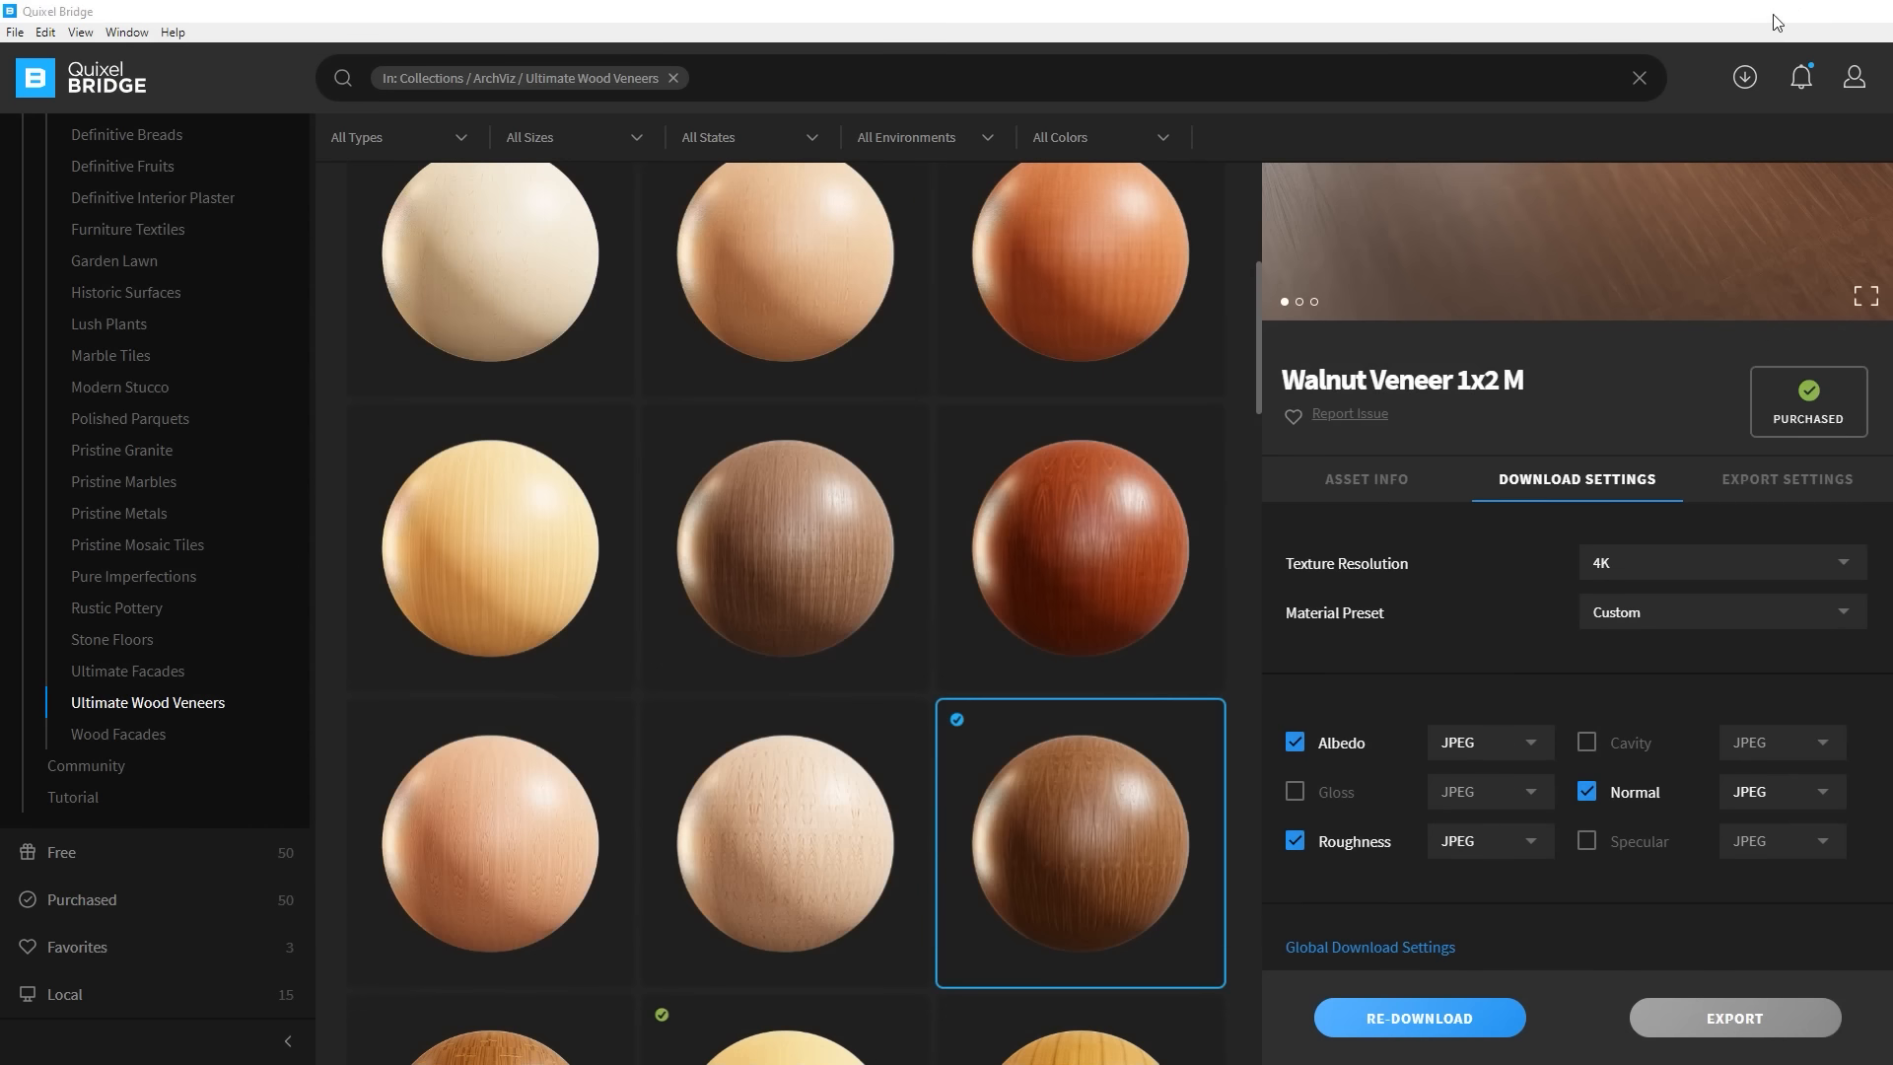
Back in Twinmotion, pick the dining table's material and display the list of scene materials
{"action": "right_click_drag", "start_coordinate": [1084, 469], "coordinate": [1143, 414]}
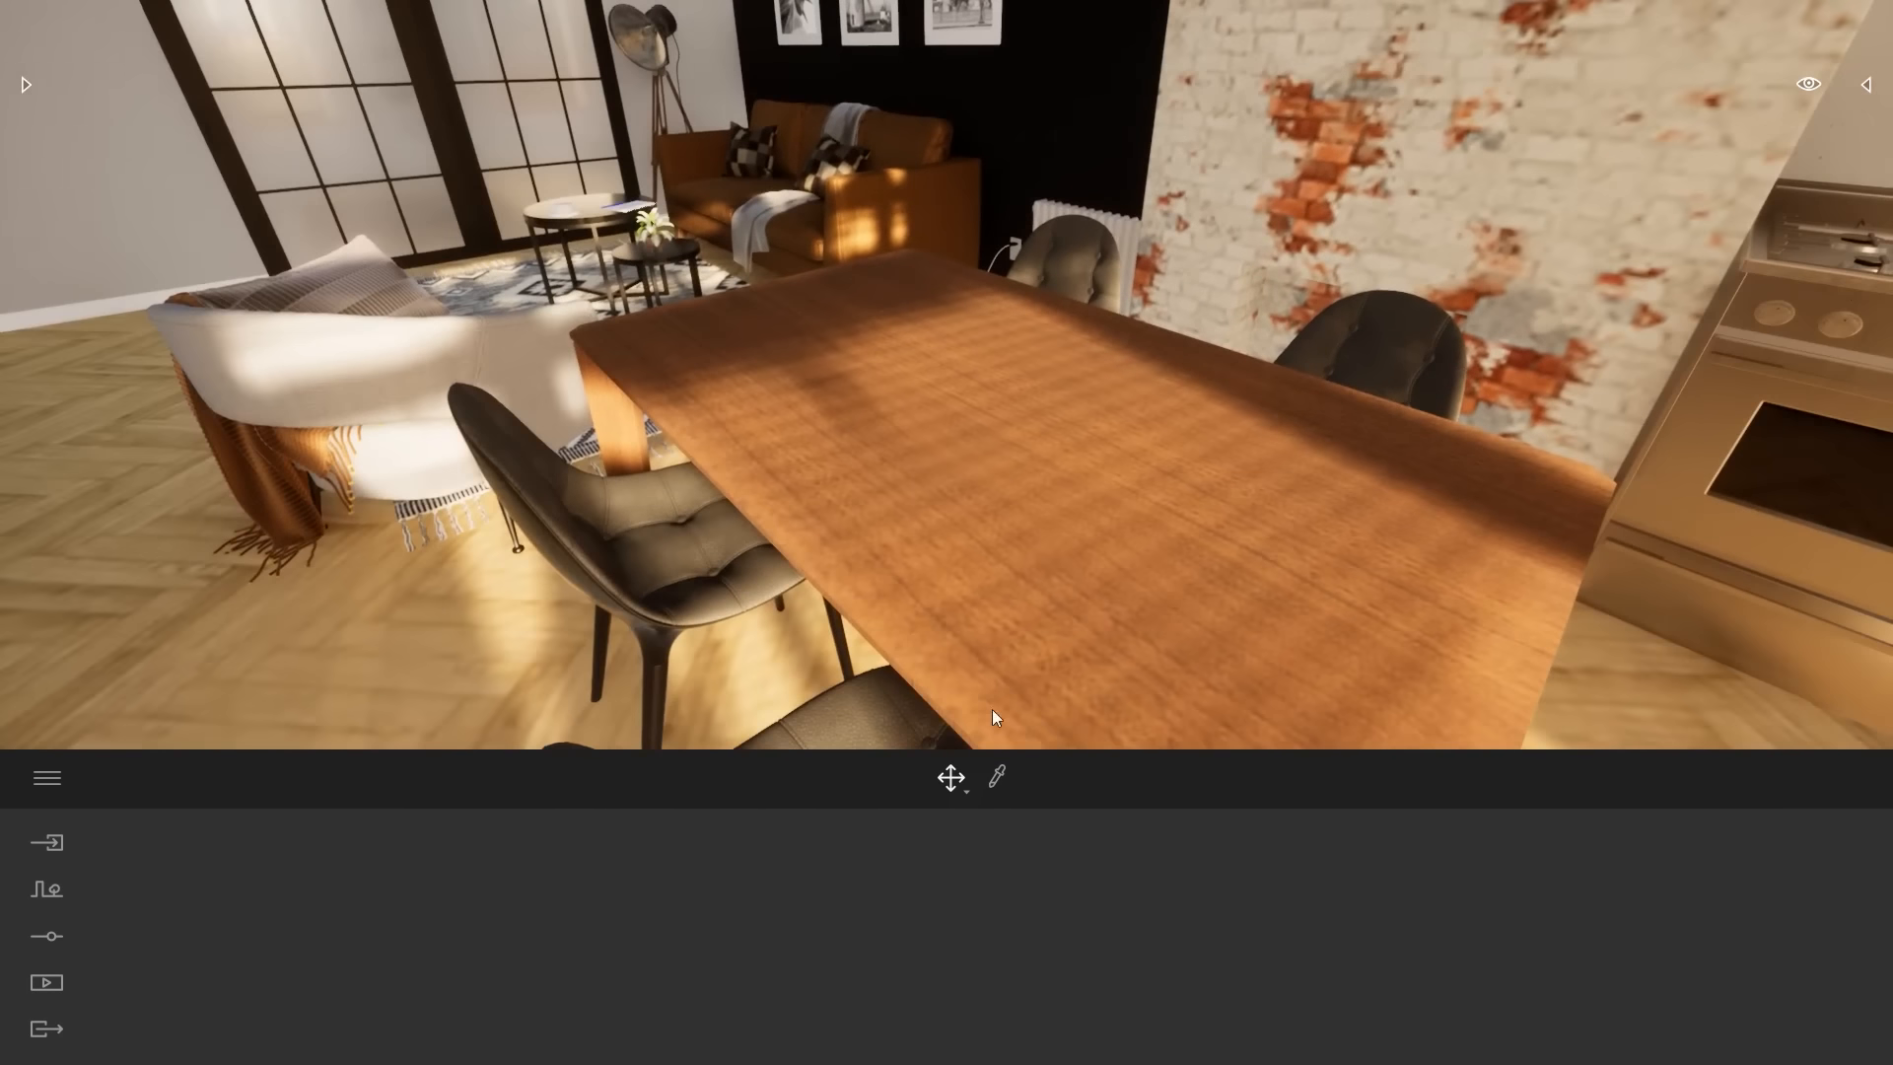
{"action": "left_click", "coordinate": [1000, 777]}
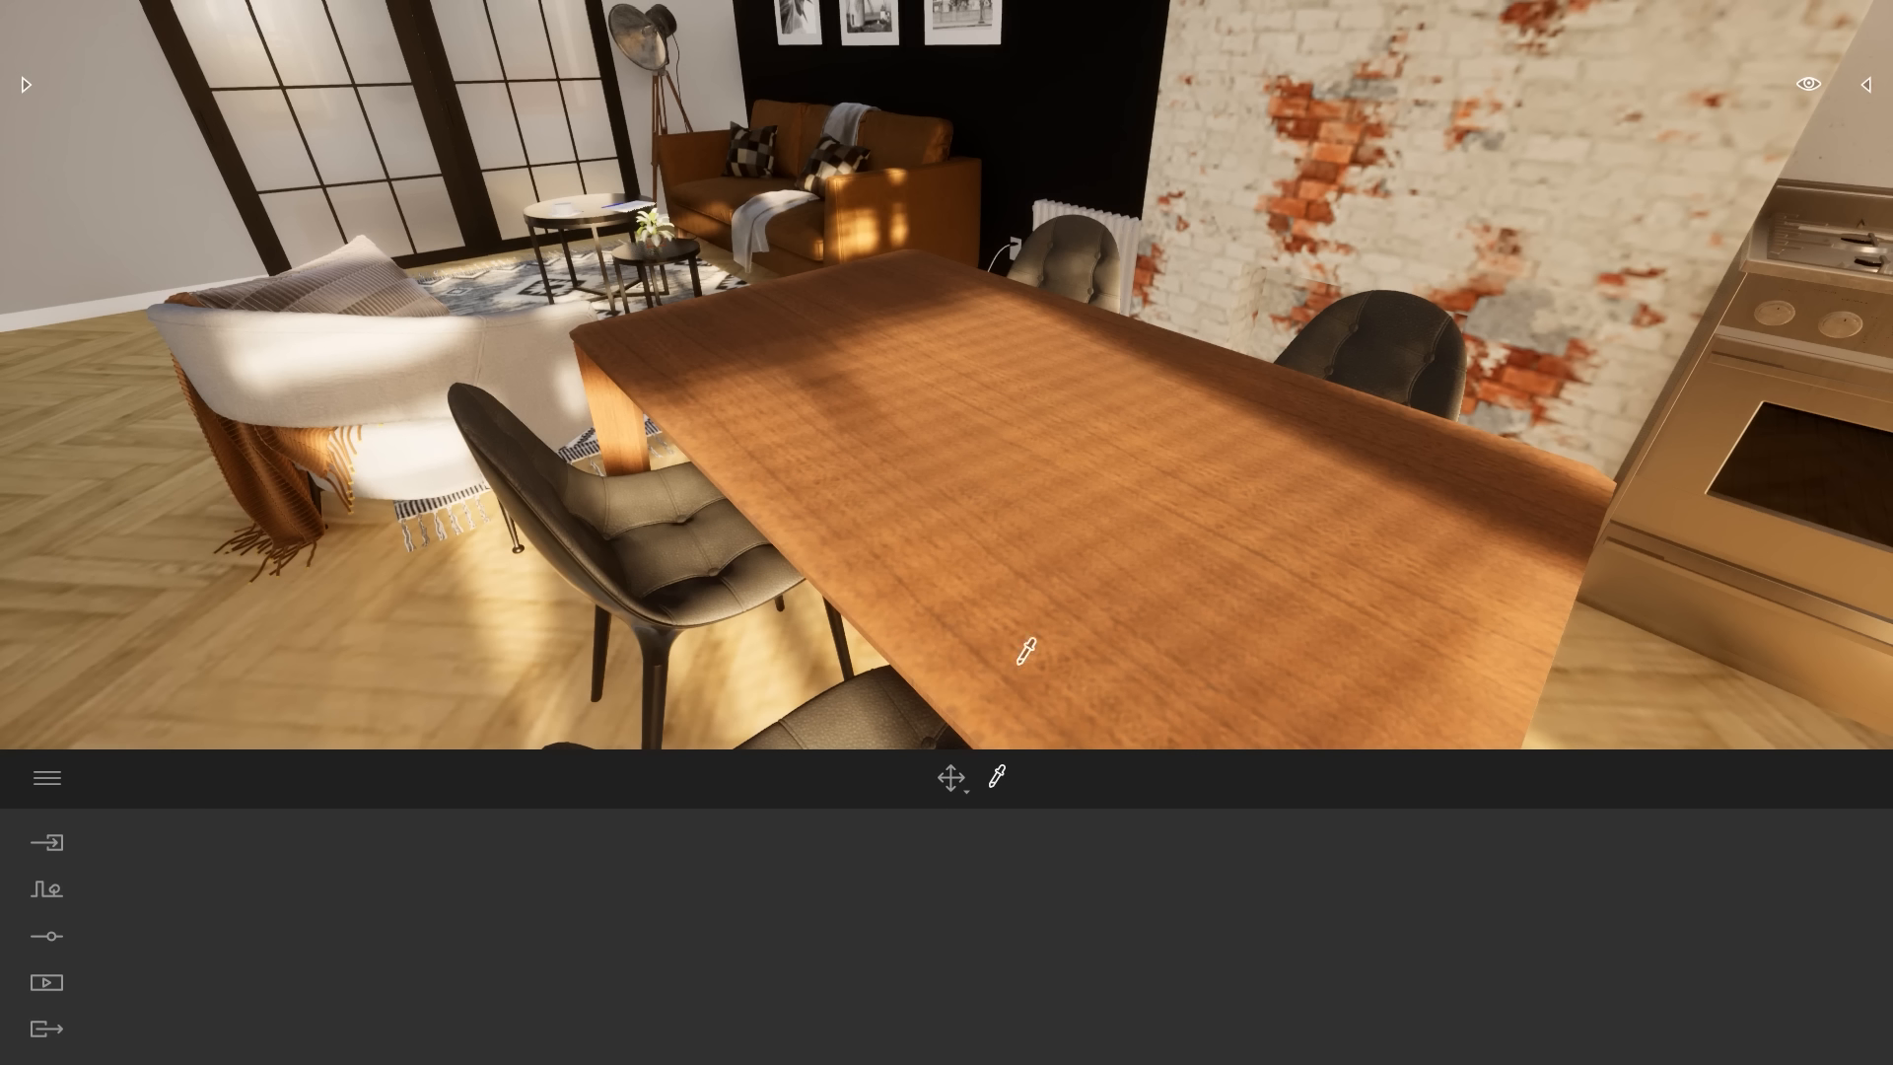
{"action": "left_click", "coordinate": [1080, 535]}
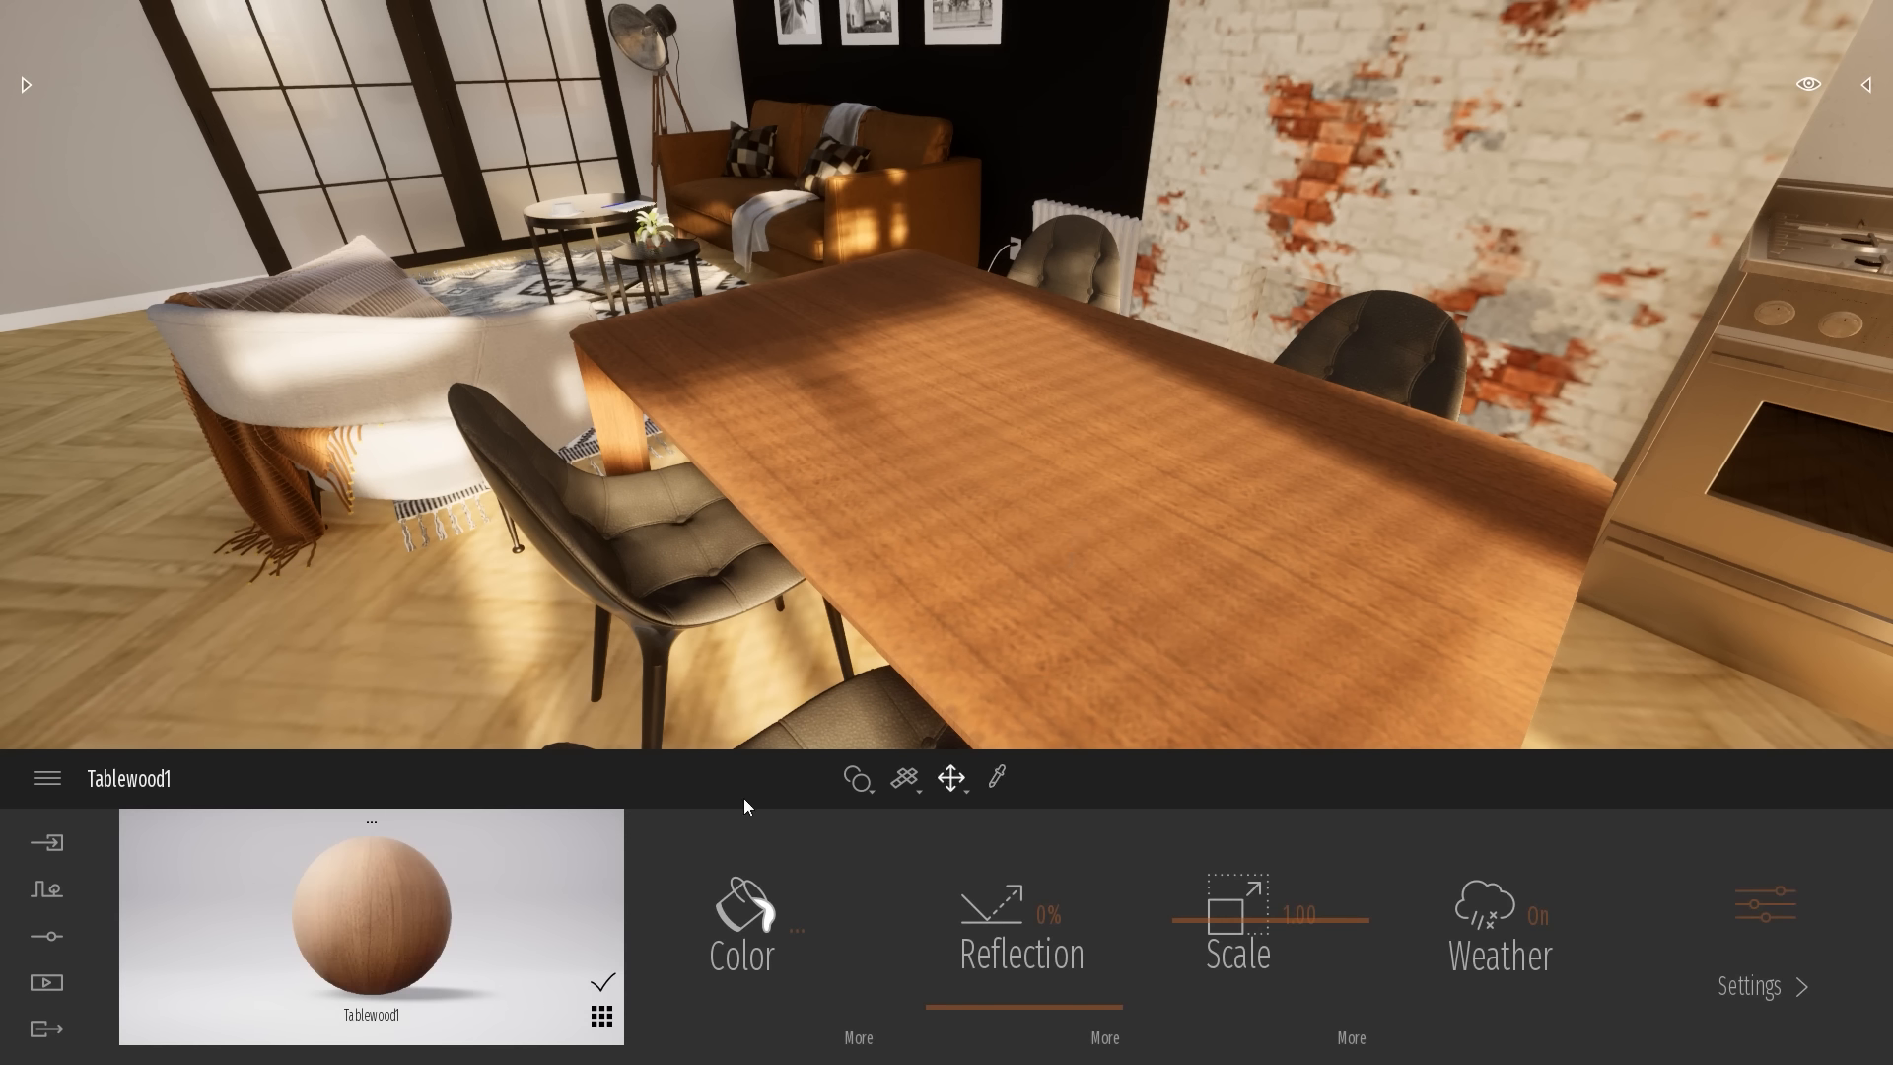
{"action": "left_click", "coordinate": [601, 1016]}
{"action": "left_click_drag", "start_coordinate": [581, 836], "coordinate": [574, 781]}
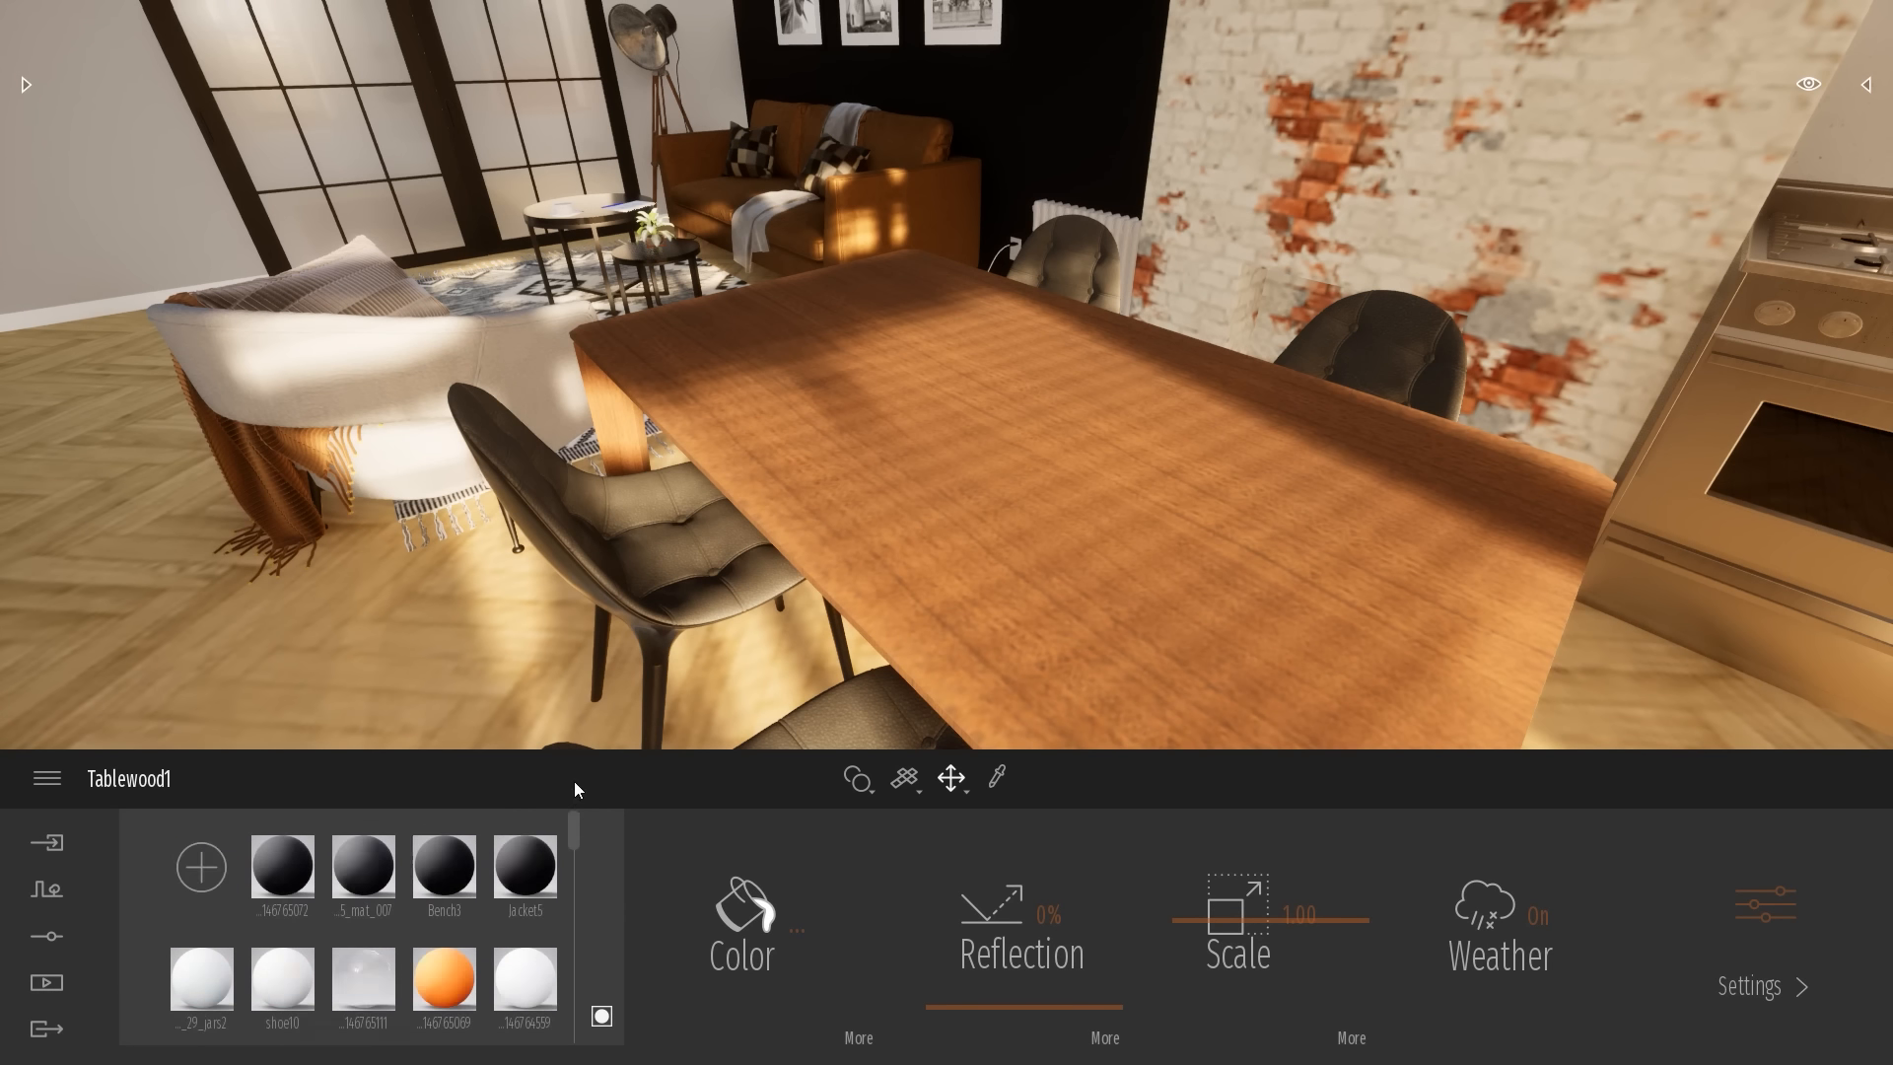
Create a new material and rename it WoodVeneer01
{"action": "left_click", "coordinate": [207, 878]}
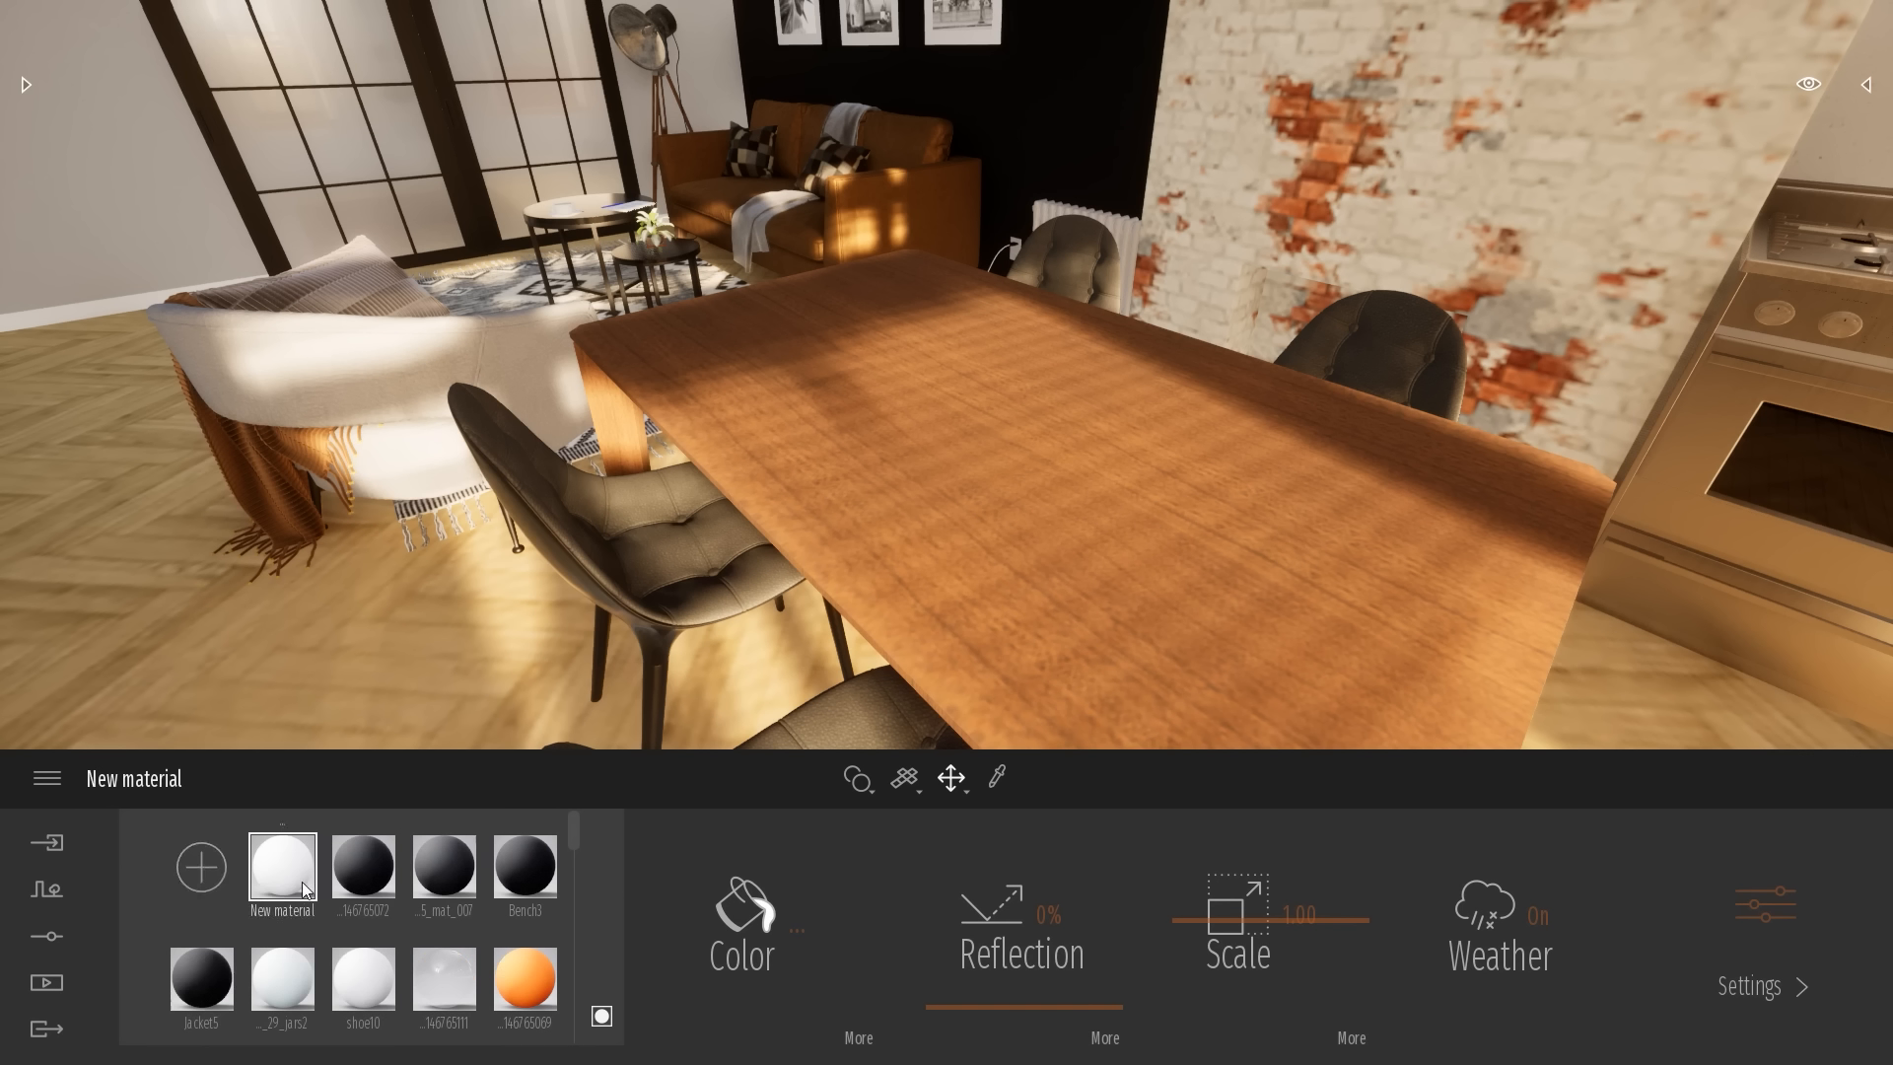
{"action": "left_click", "coordinate": [282, 822]}
{"action": "left_click", "coordinate": [278, 754]}
{"action": "type", "text": "Woody"}
{"action": "type", "text": "eneer01"}
{"action": "key", "text": "Return"}
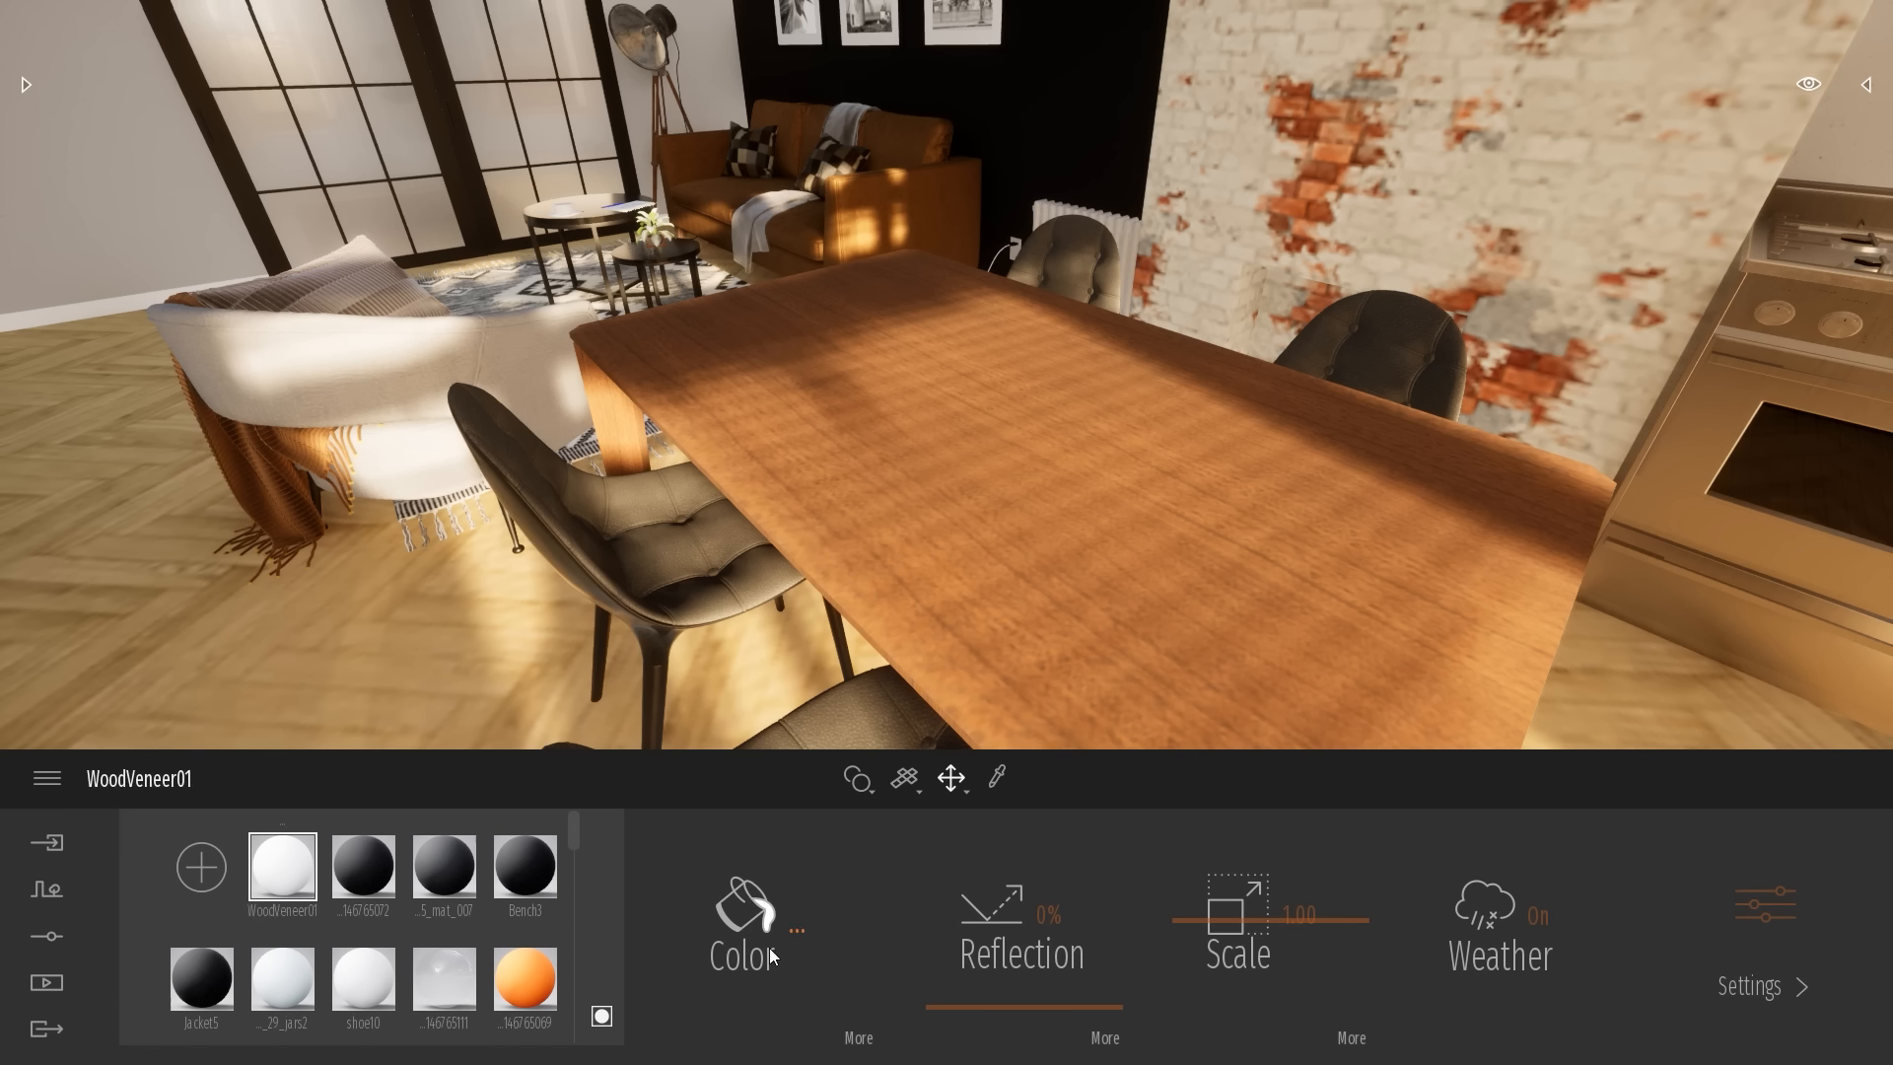
Load tfdoebqc_4K_Albedo.jpg from the copied wood_veneer_tfdoebqc folder as WoodVeneer01's color texture and show the large material preview
{"action": "left_click", "coordinate": [859, 1043]}
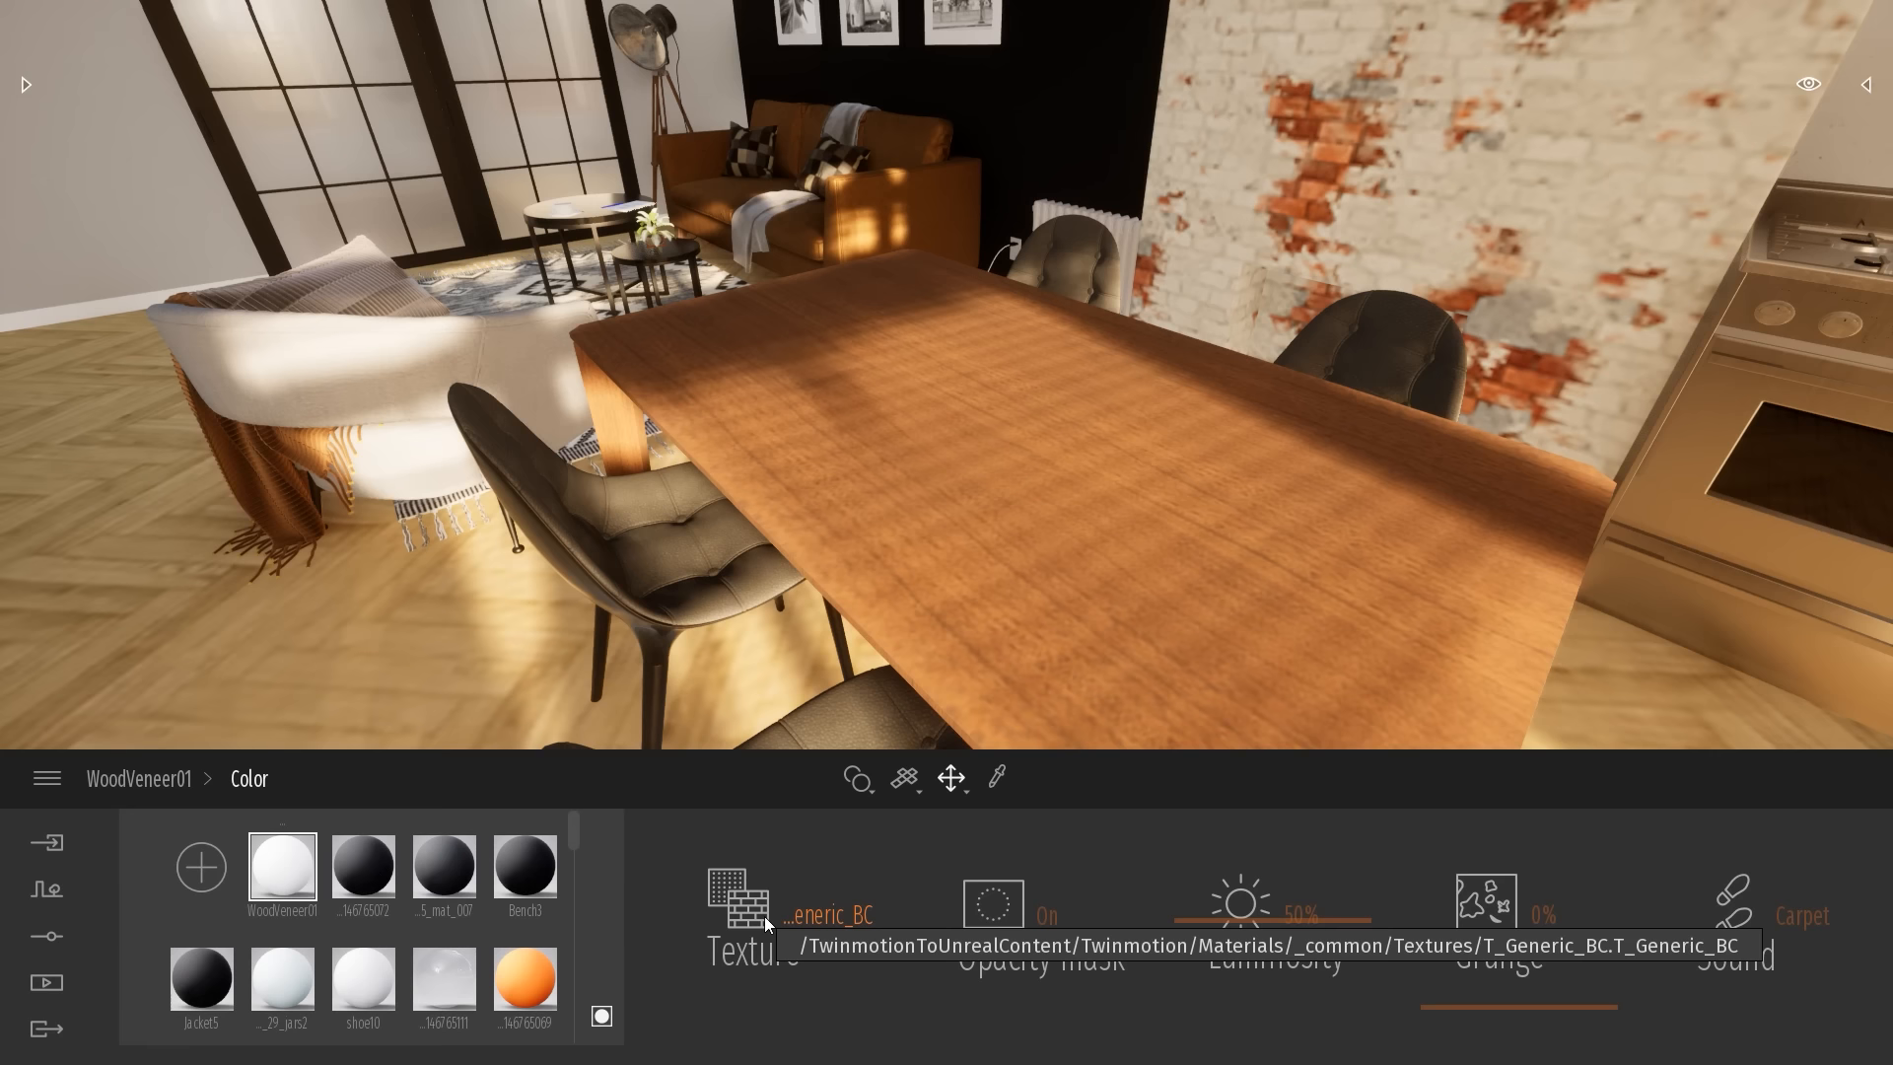
{"action": "right_click", "coordinate": [759, 867]}
{"action": "left_click", "coordinate": [696, 741]}
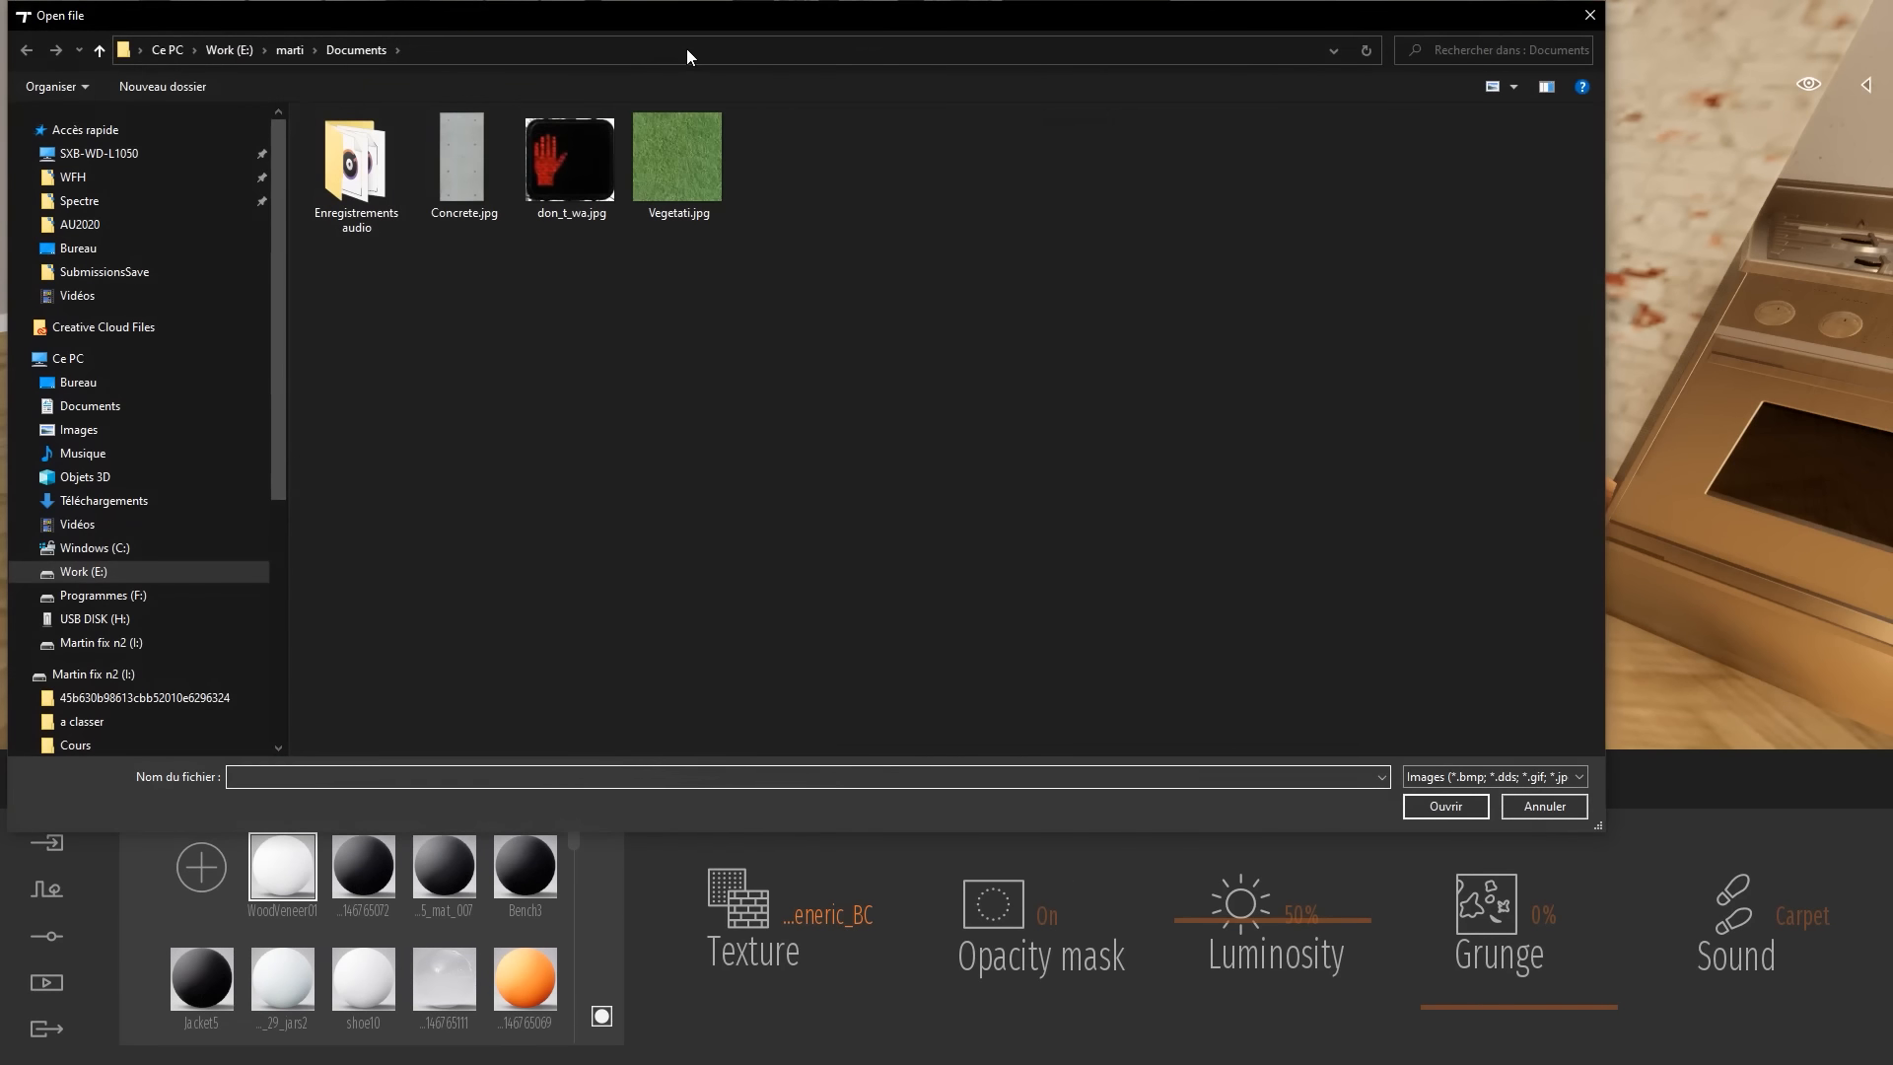
{"action": "left_click", "coordinate": [690, 50]}
{"action": "type", "text": "C:\\Users\\marti\\Desktop\\WFH\\Projects\\x_Objects\\Megascans\\Downloaded\\surface\\wood_veneer_tfdoebc"}
{"action": "key", "text": "Return"}
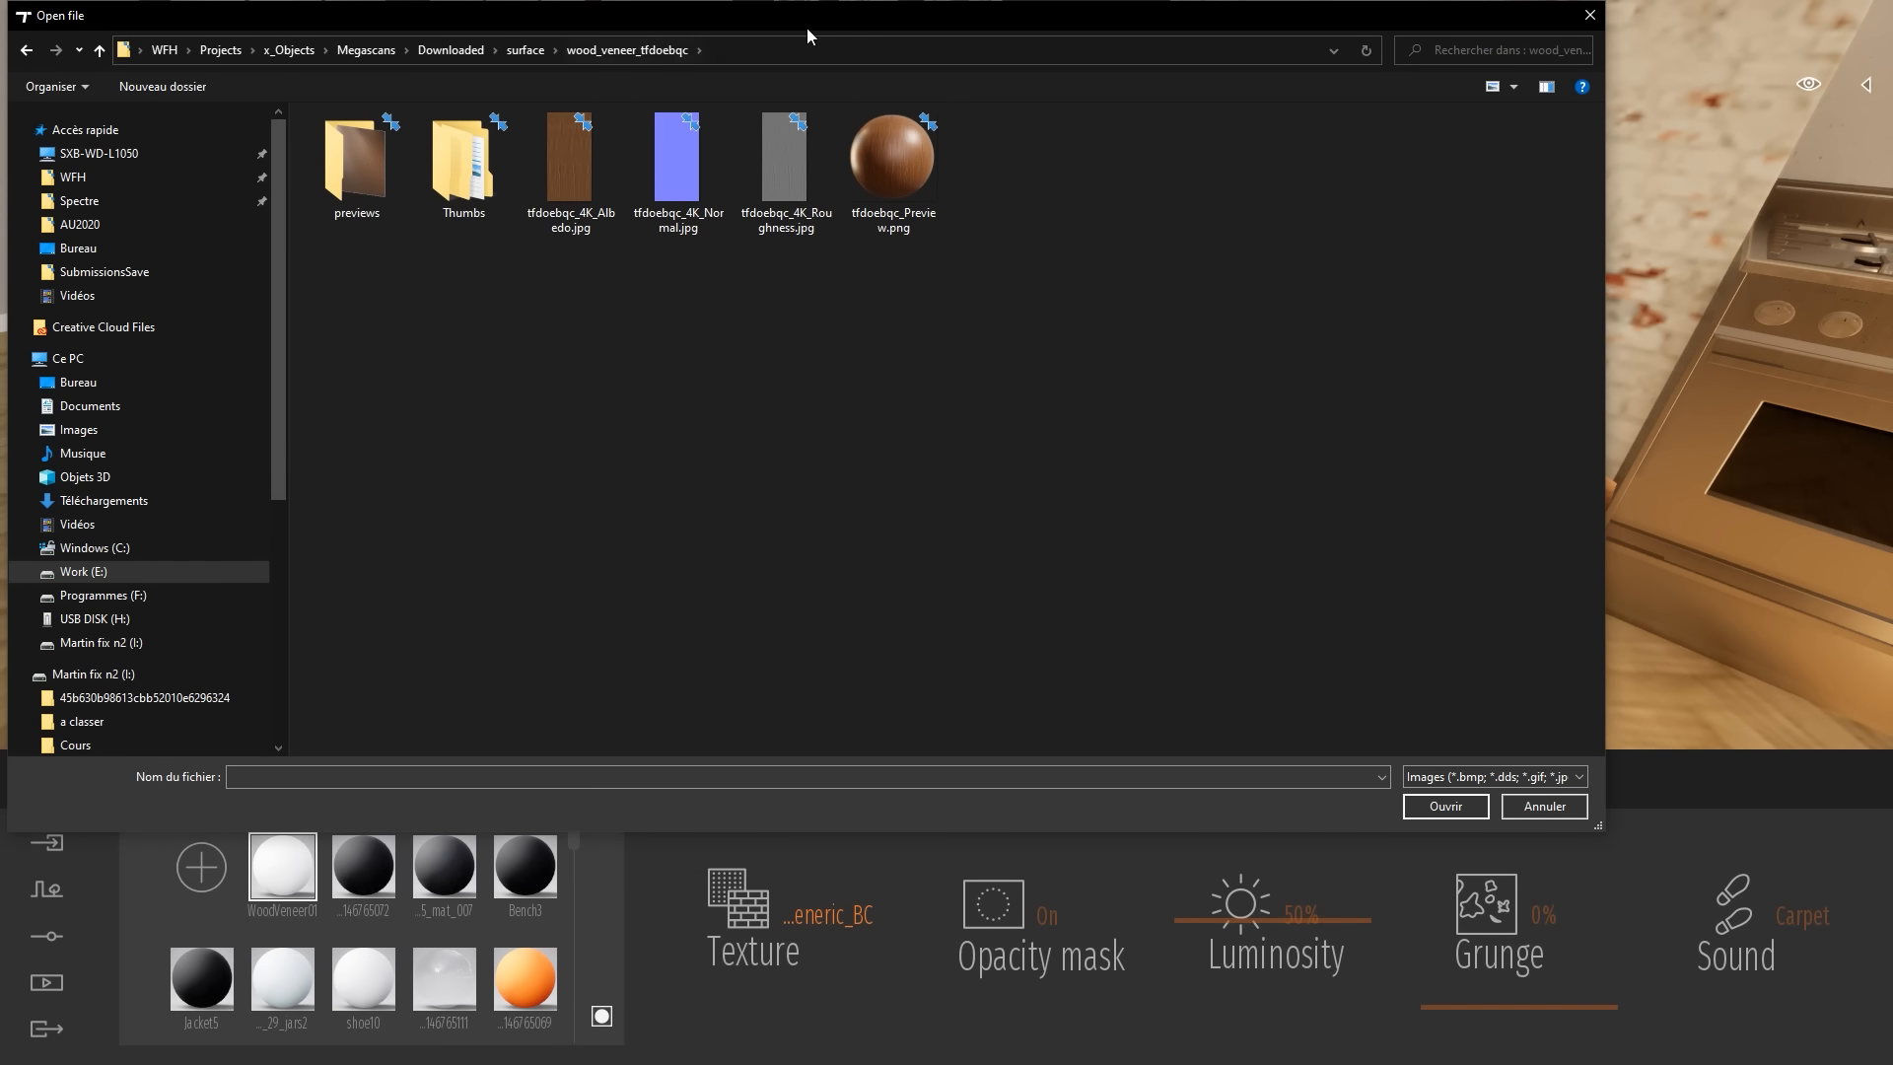
{"action": "left_click_drag", "start_coordinate": [814, 30], "coordinate": [885, 126]}
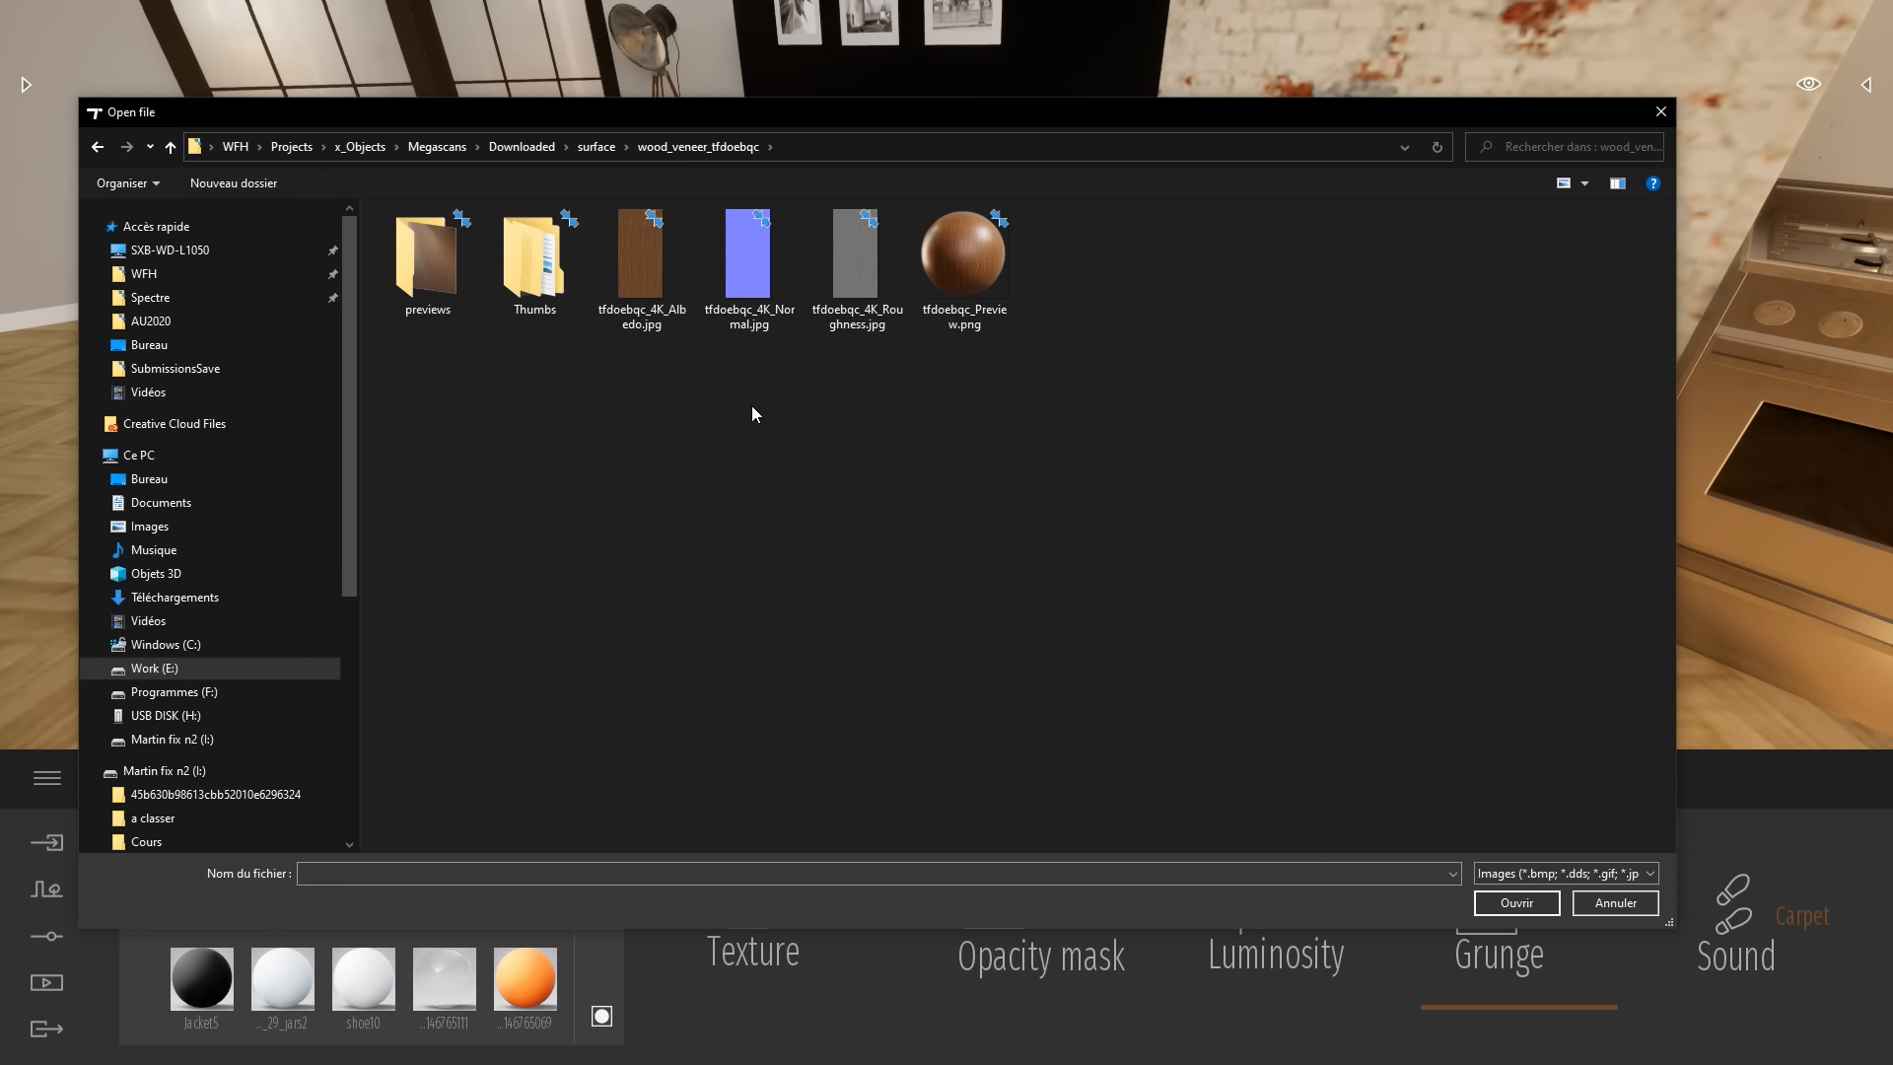
{"action": "double_click", "coordinate": [638, 279]}
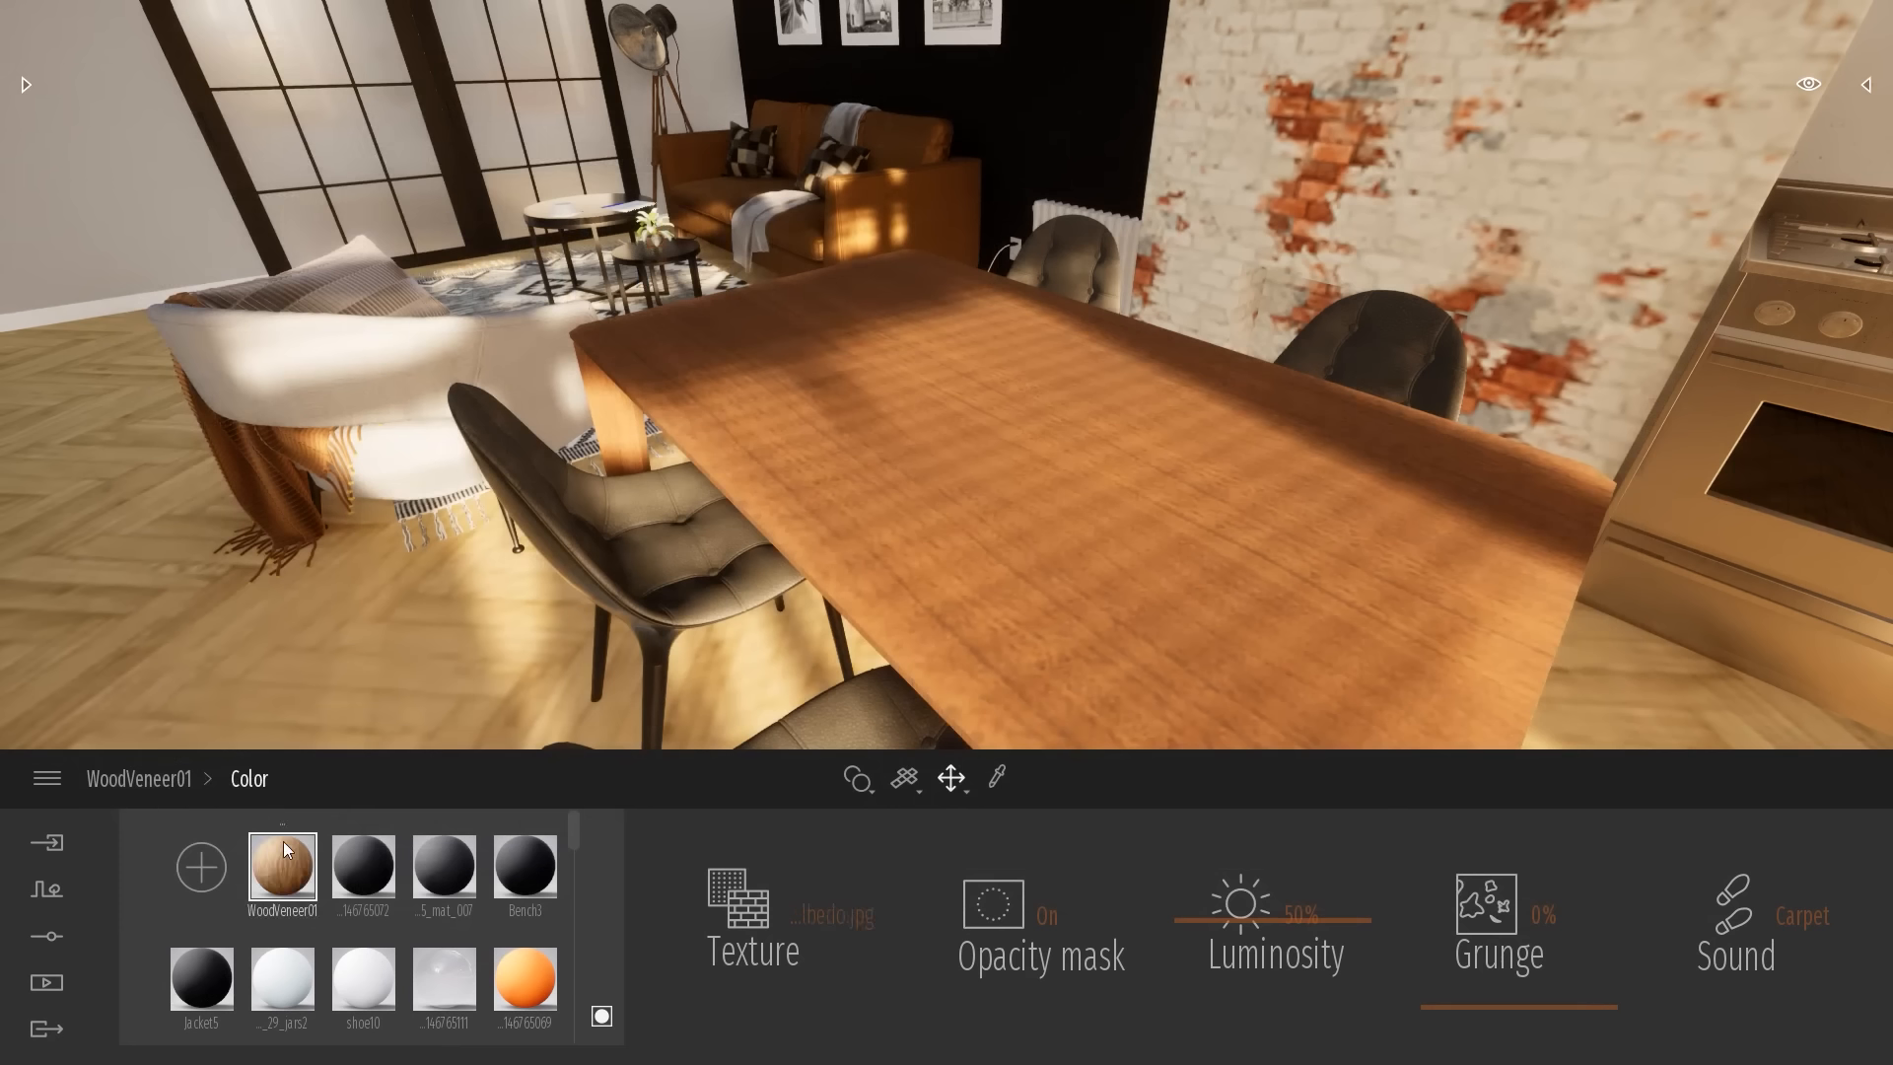
{"action": "left_click", "coordinate": [601, 1016]}
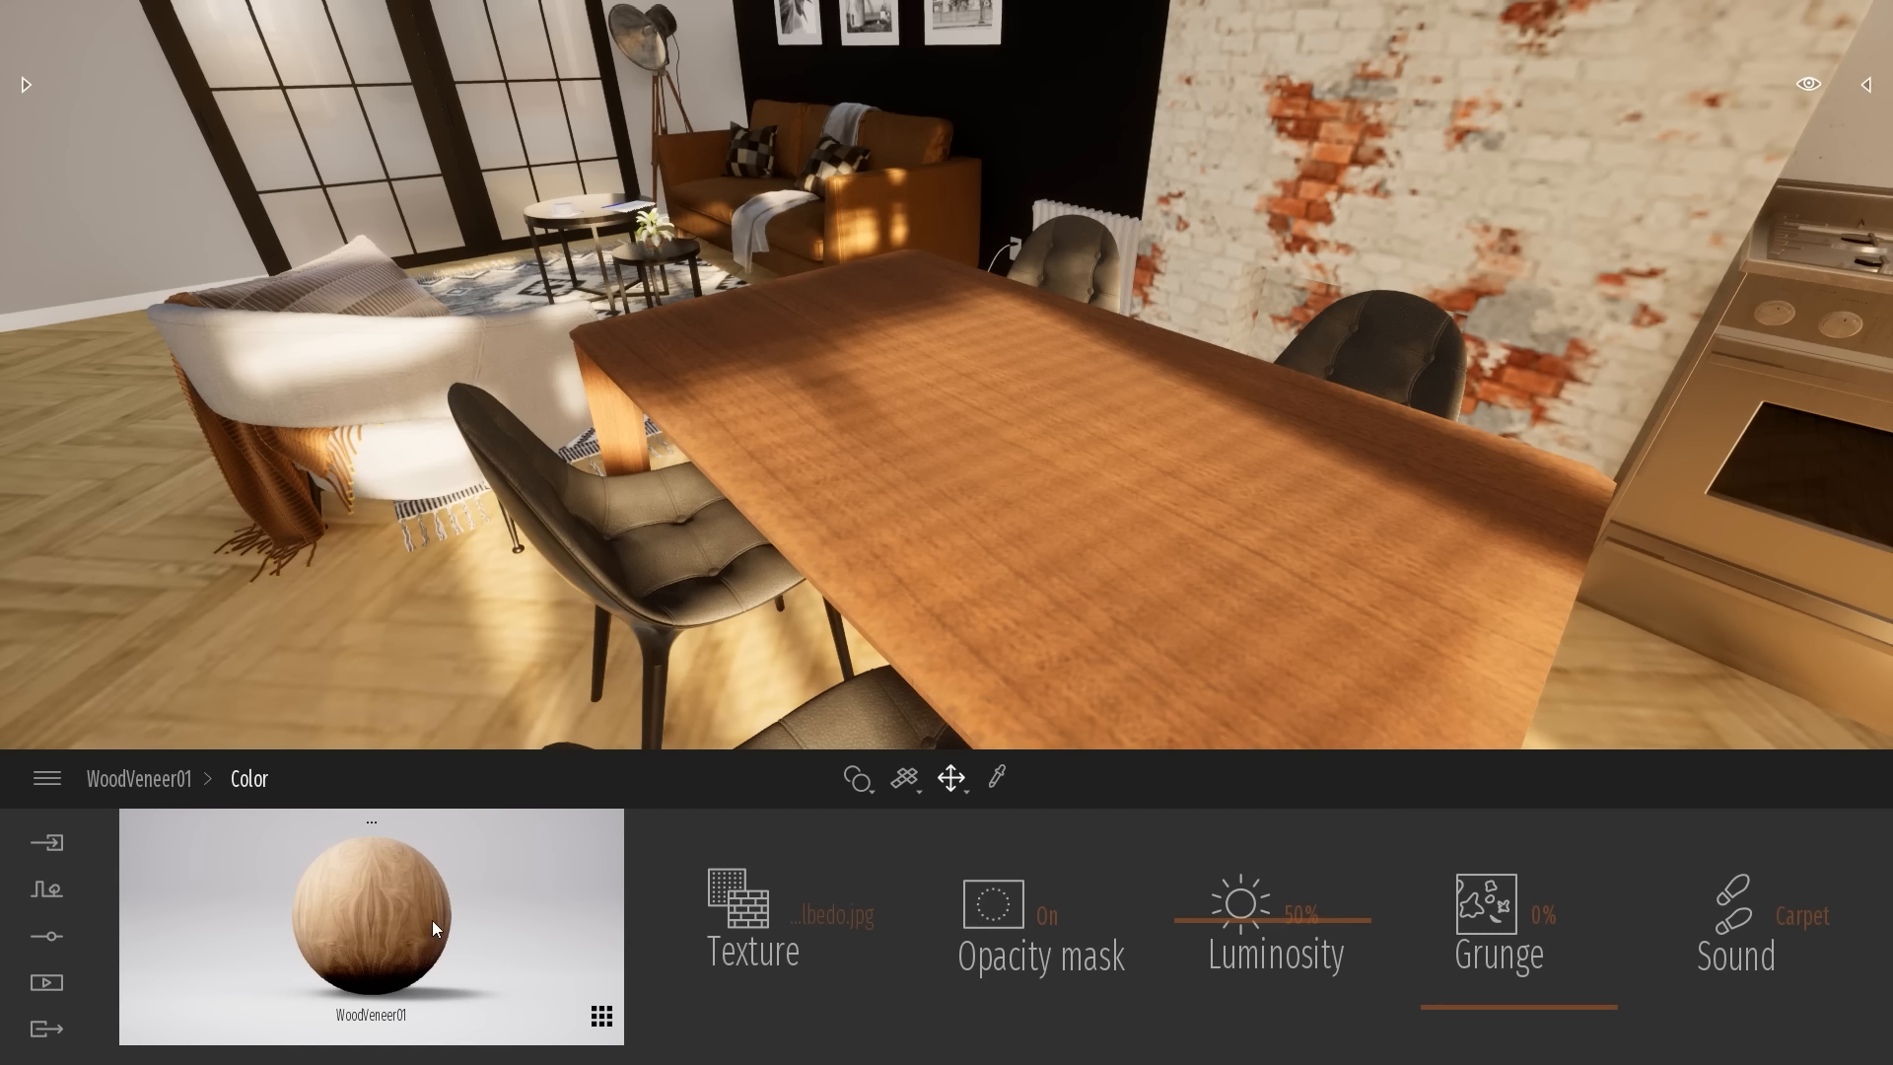
Set WoodVeneer01's reflection to 44% and load tfdoebqc_4K_Roughness.jpg as its reflection texture
{"action": "left_click", "coordinate": [138, 778]}
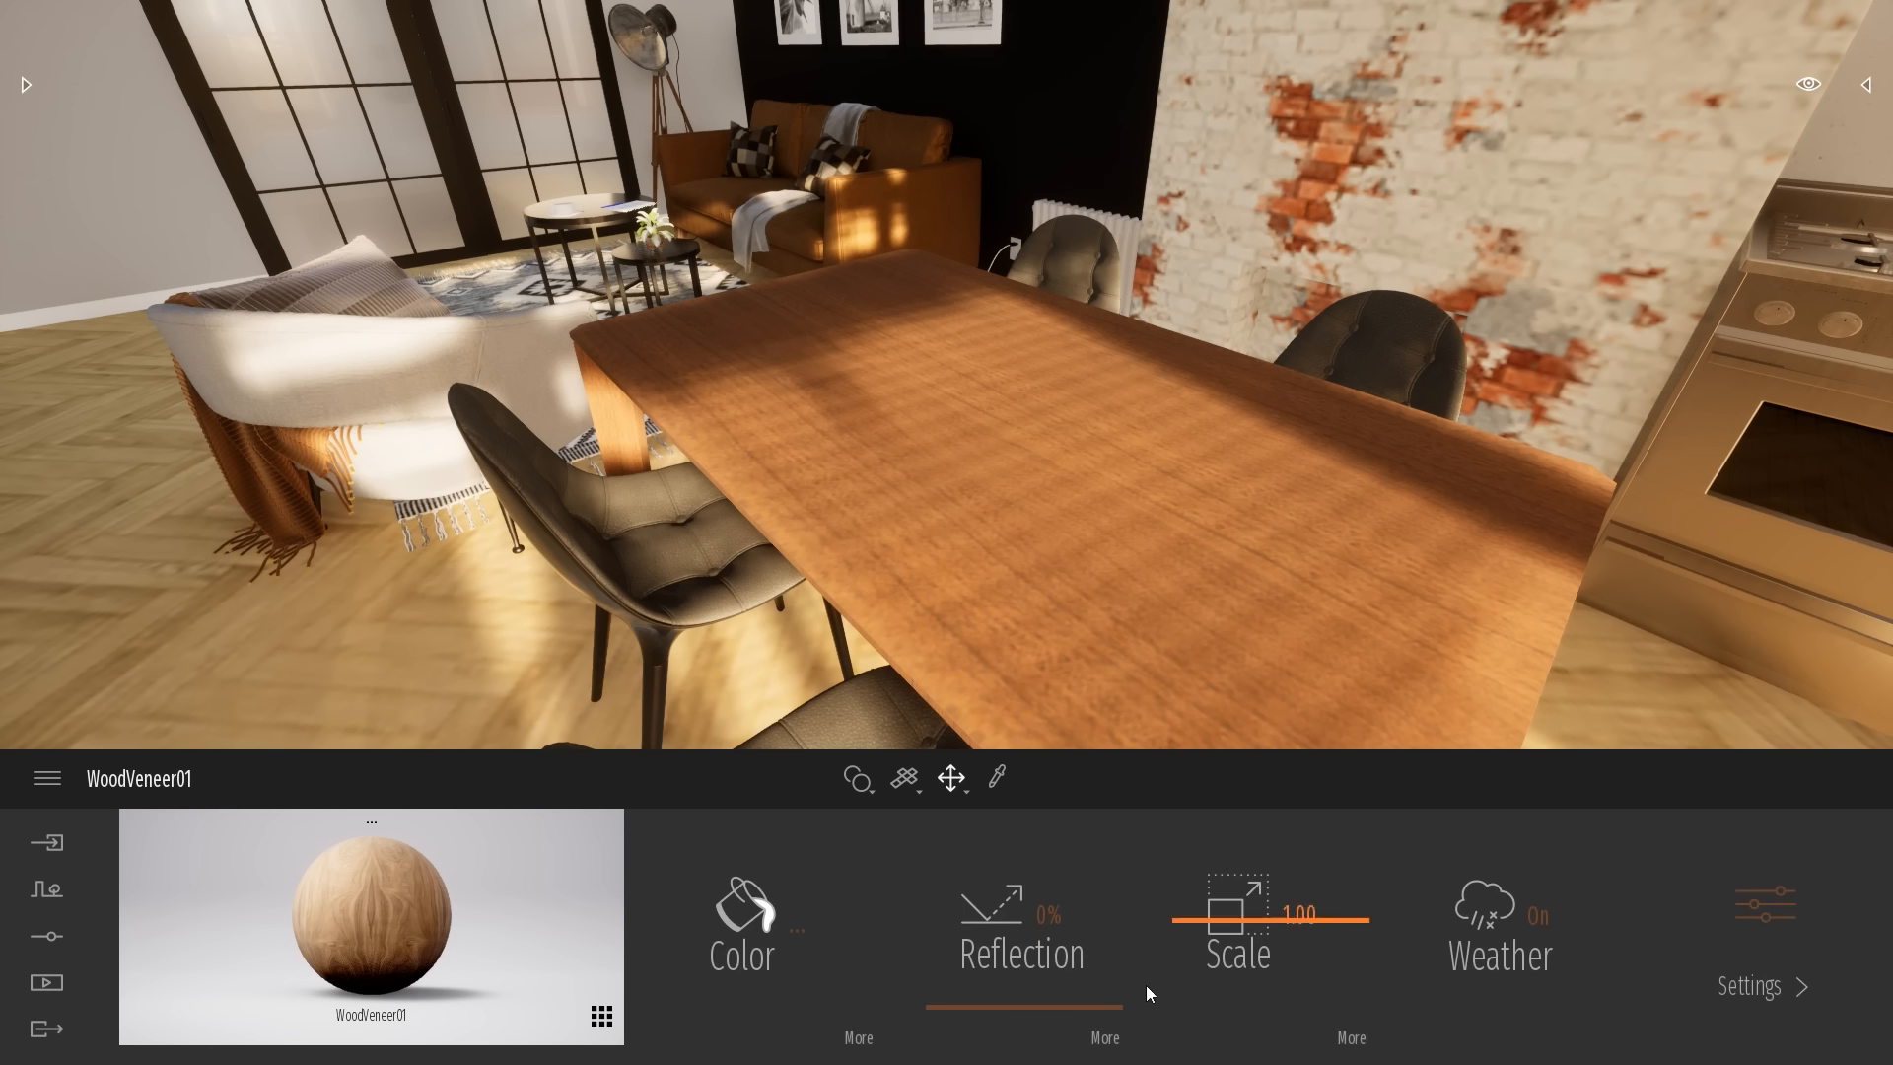
{"action": "left_click", "coordinate": [992, 922]}
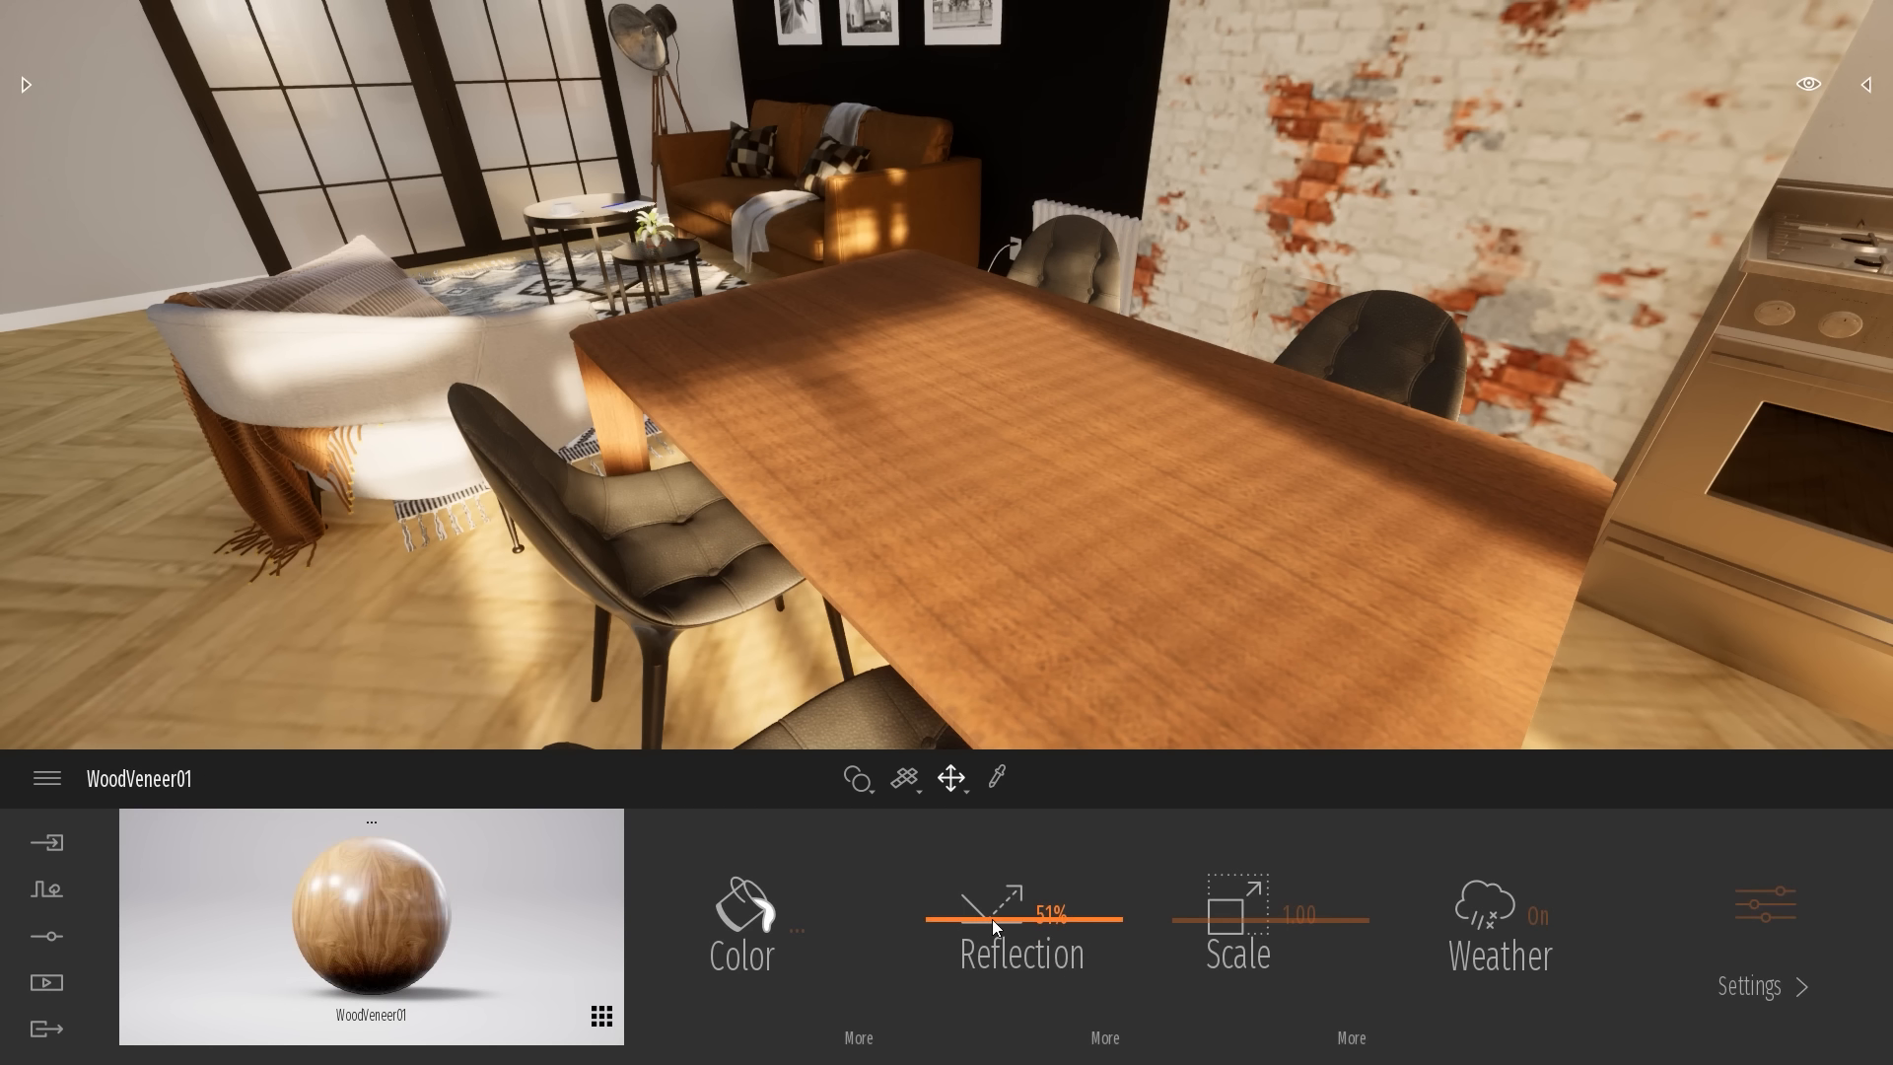
{"action": "left_click", "coordinate": [1104, 1036]}
{"action": "left_click", "coordinate": [1250, 921]}
{"action": "left_click", "coordinate": [1199, 746]}
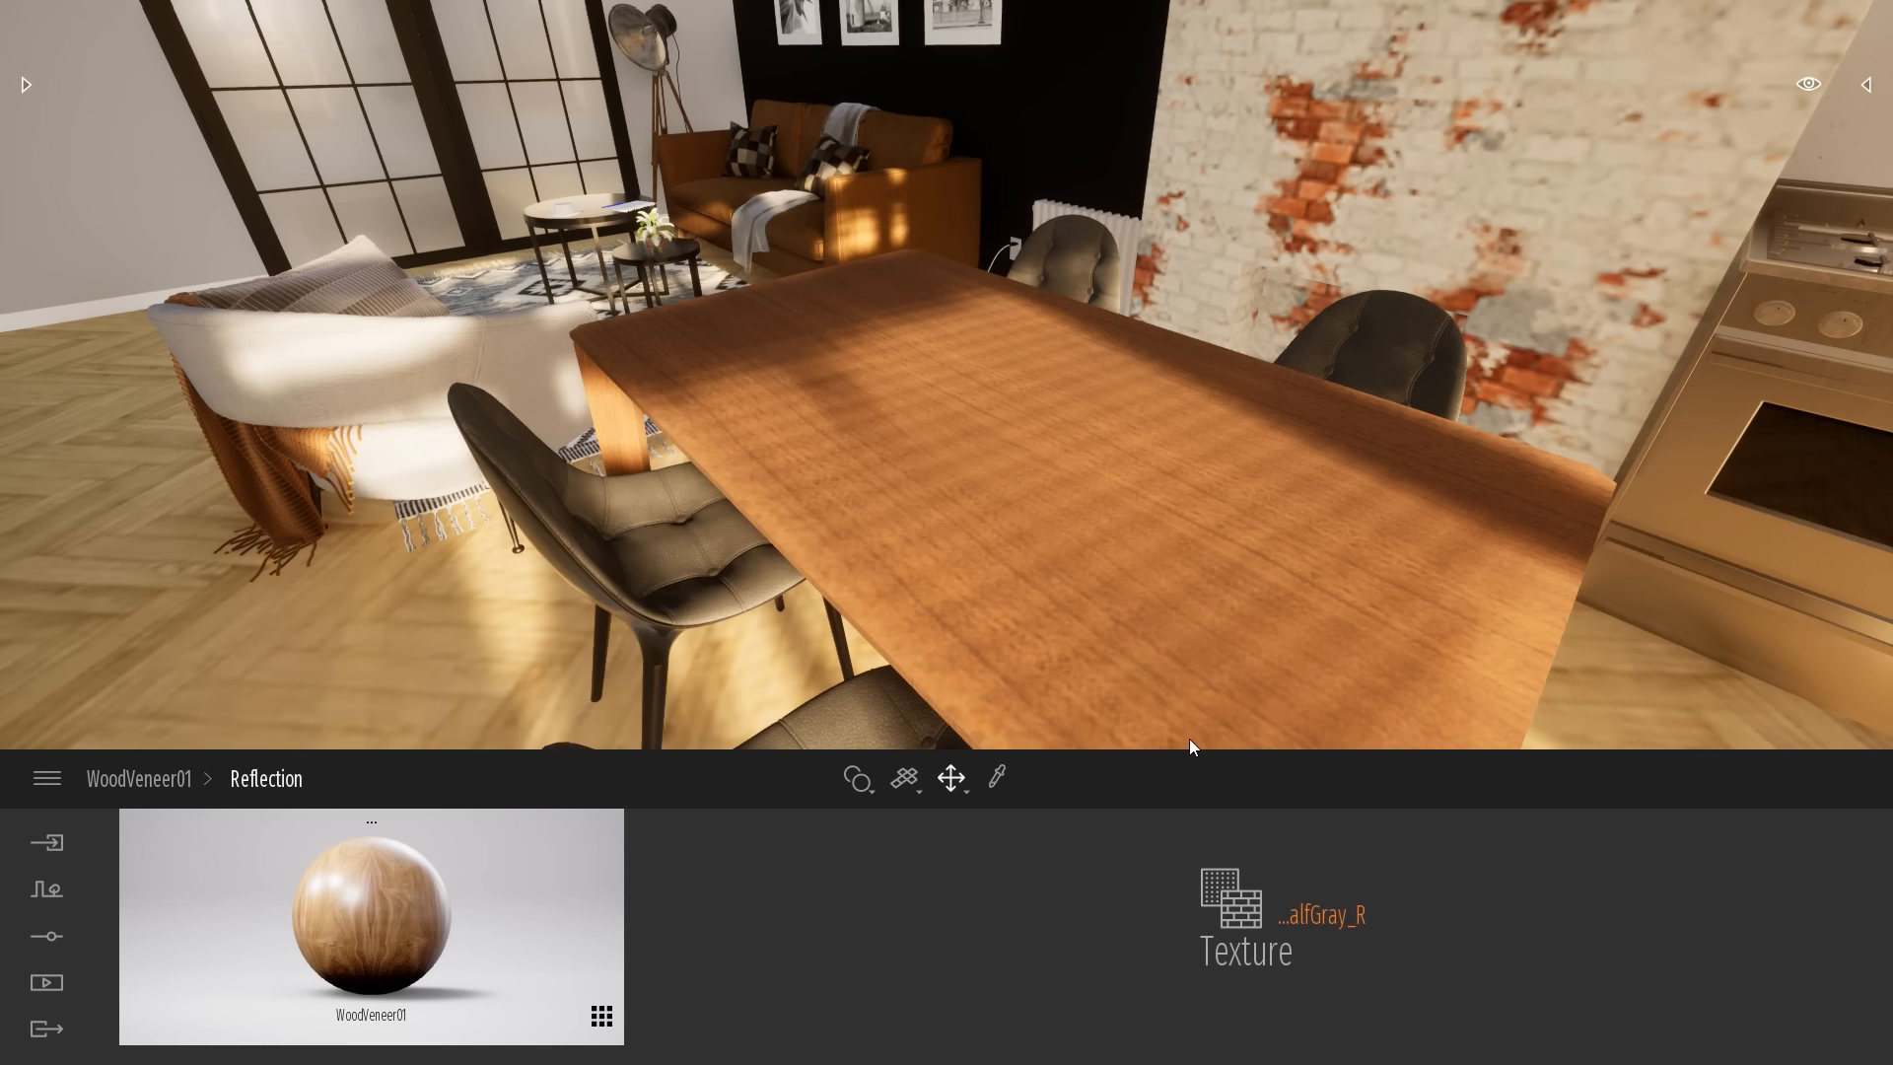
{"action": "left_click", "coordinate": [865, 241]}
{"action": "double_click", "coordinate": [866, 241]}
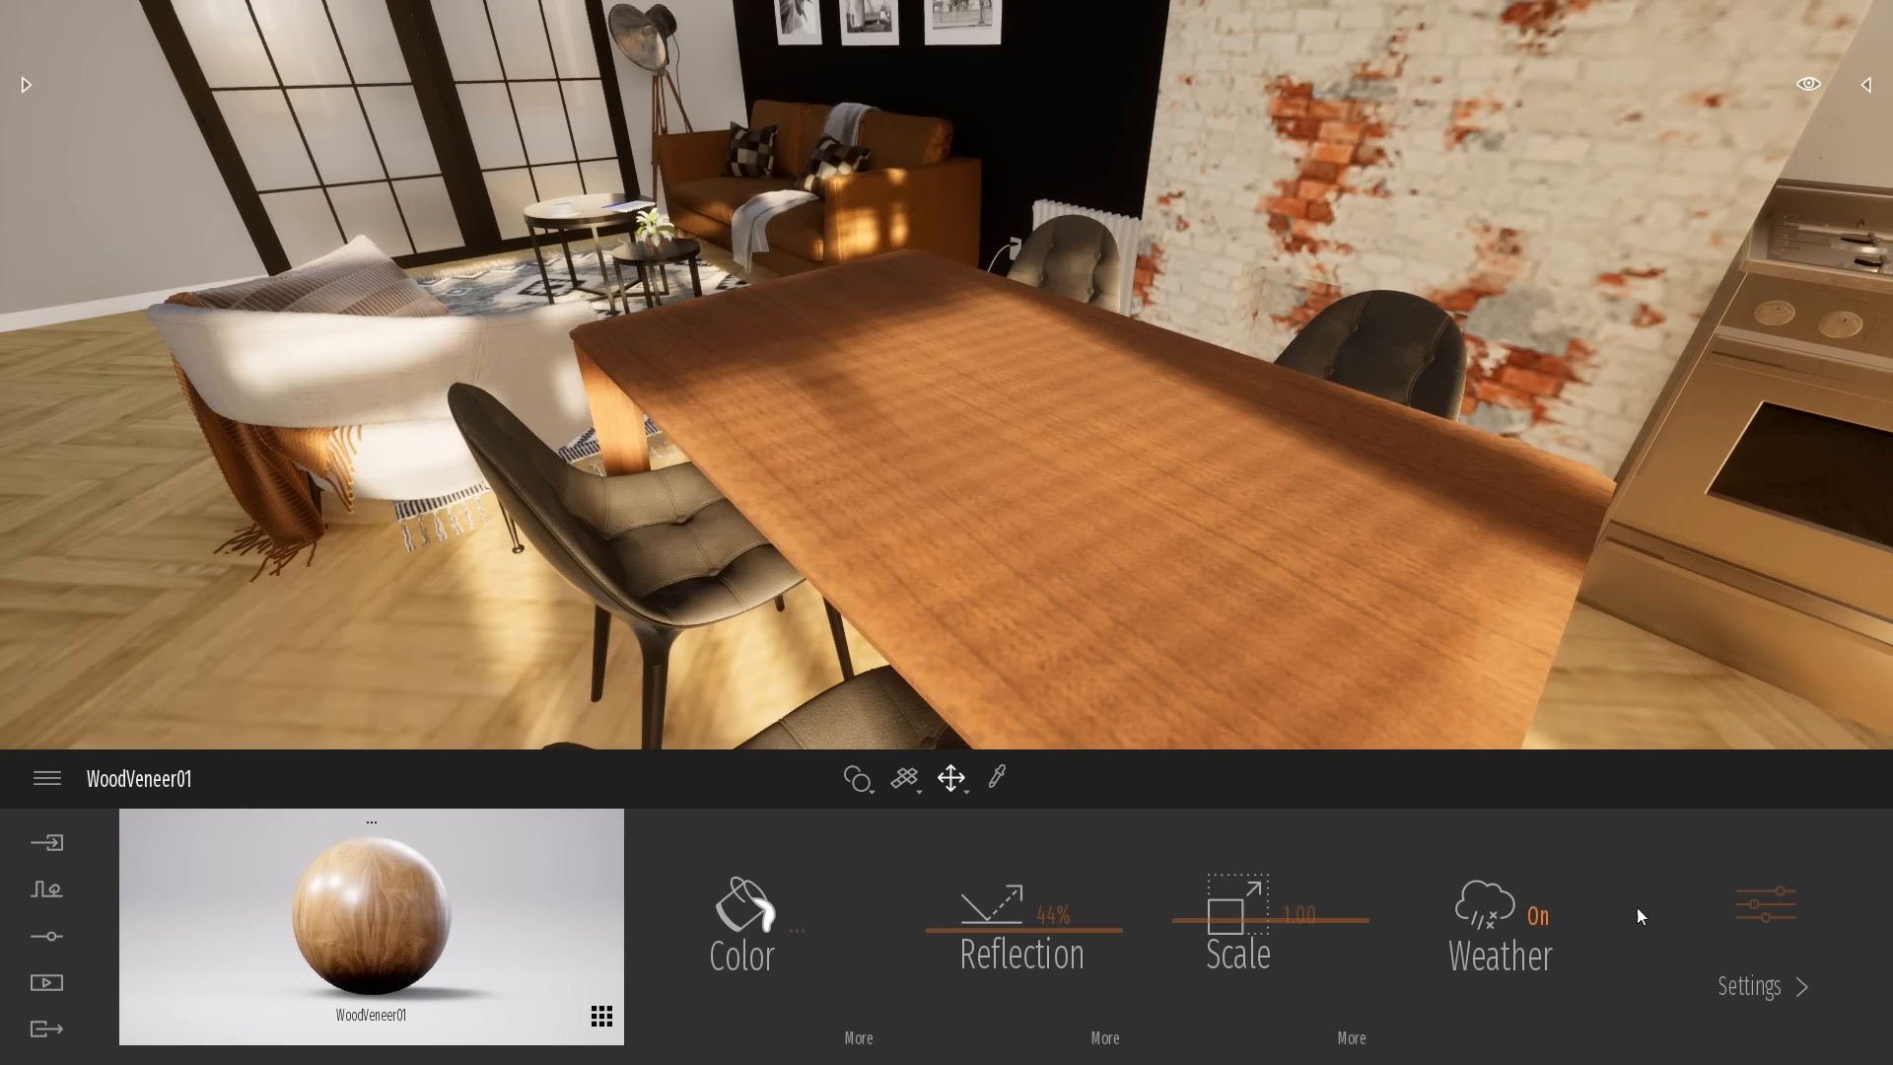
Load tfdoebqc_4K_Normal.jpg as WoodVeneer01's bump texture and return to the material's main properties
{"action": "left_click", "coordinate": [1765, 905]}
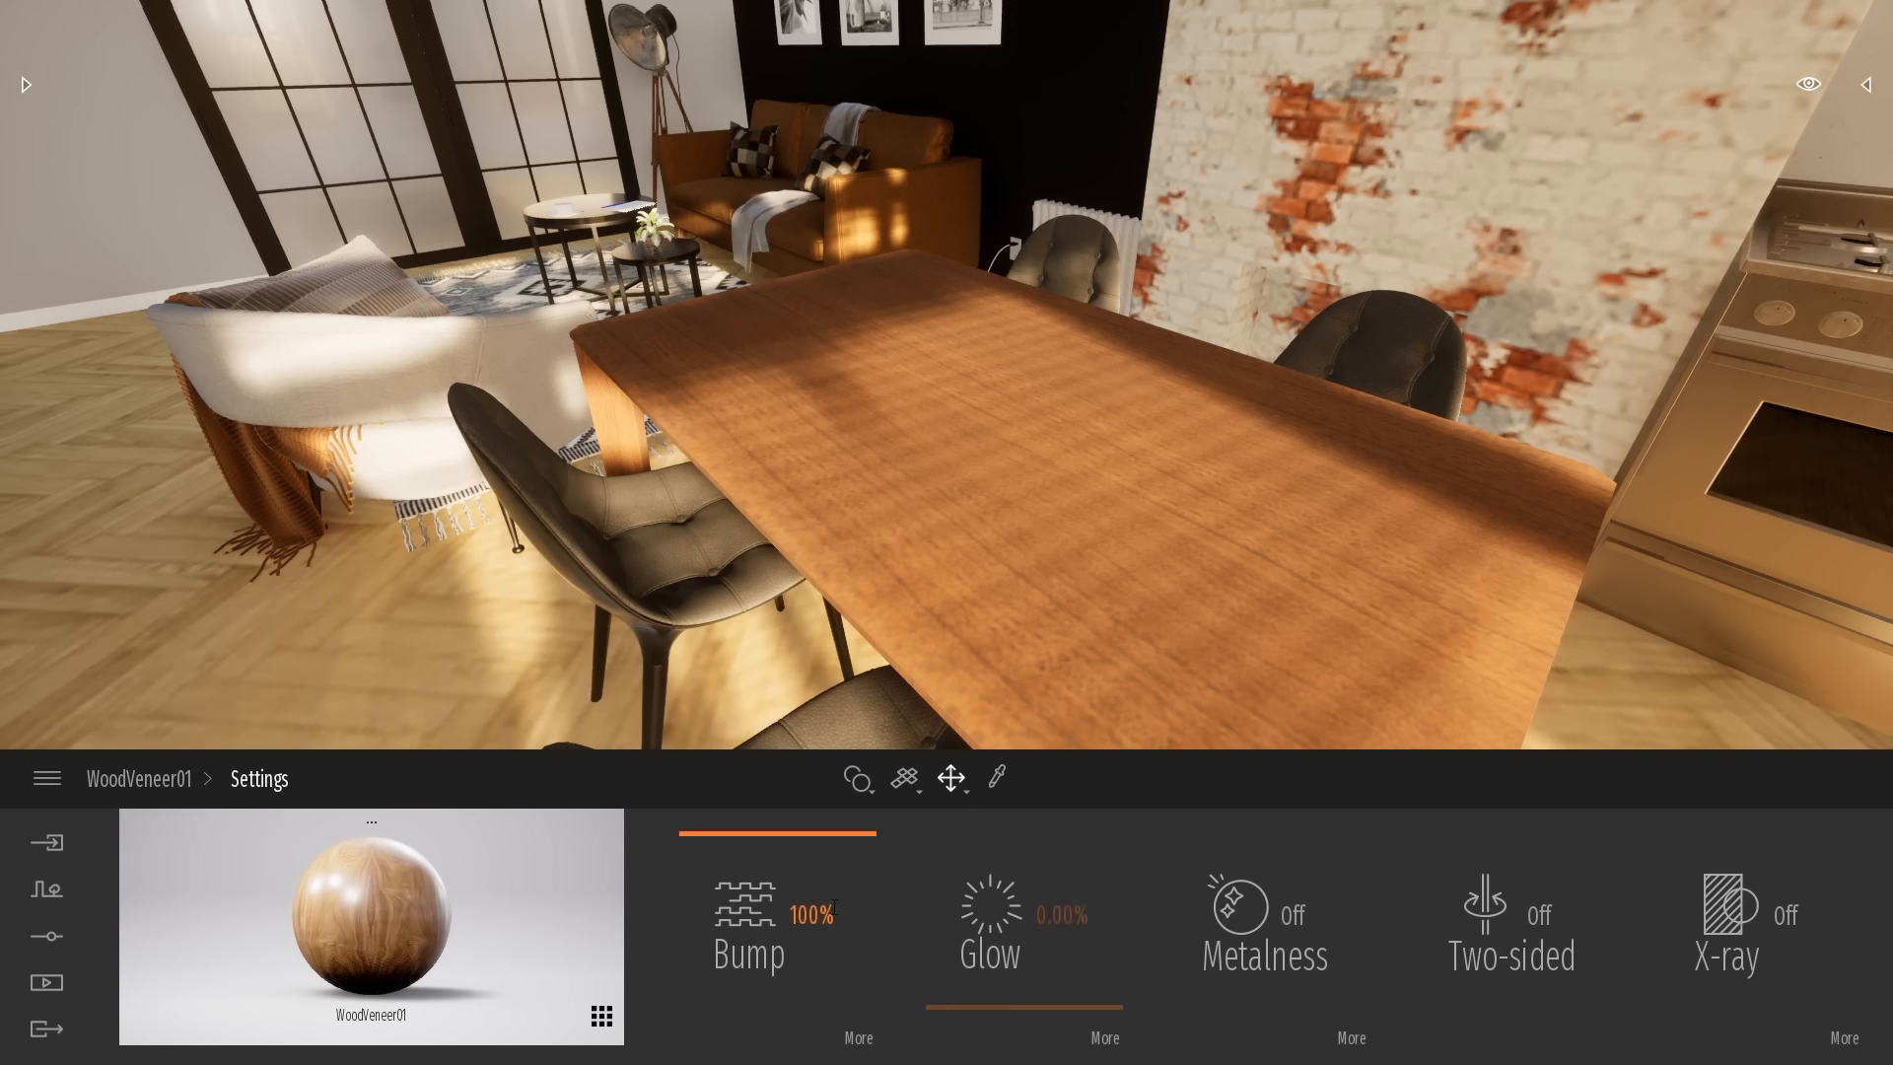
{"action": "left_click", "coordinate": [858, 1037]}
{"action": "right_click", "coordinate": [1285, 959]}
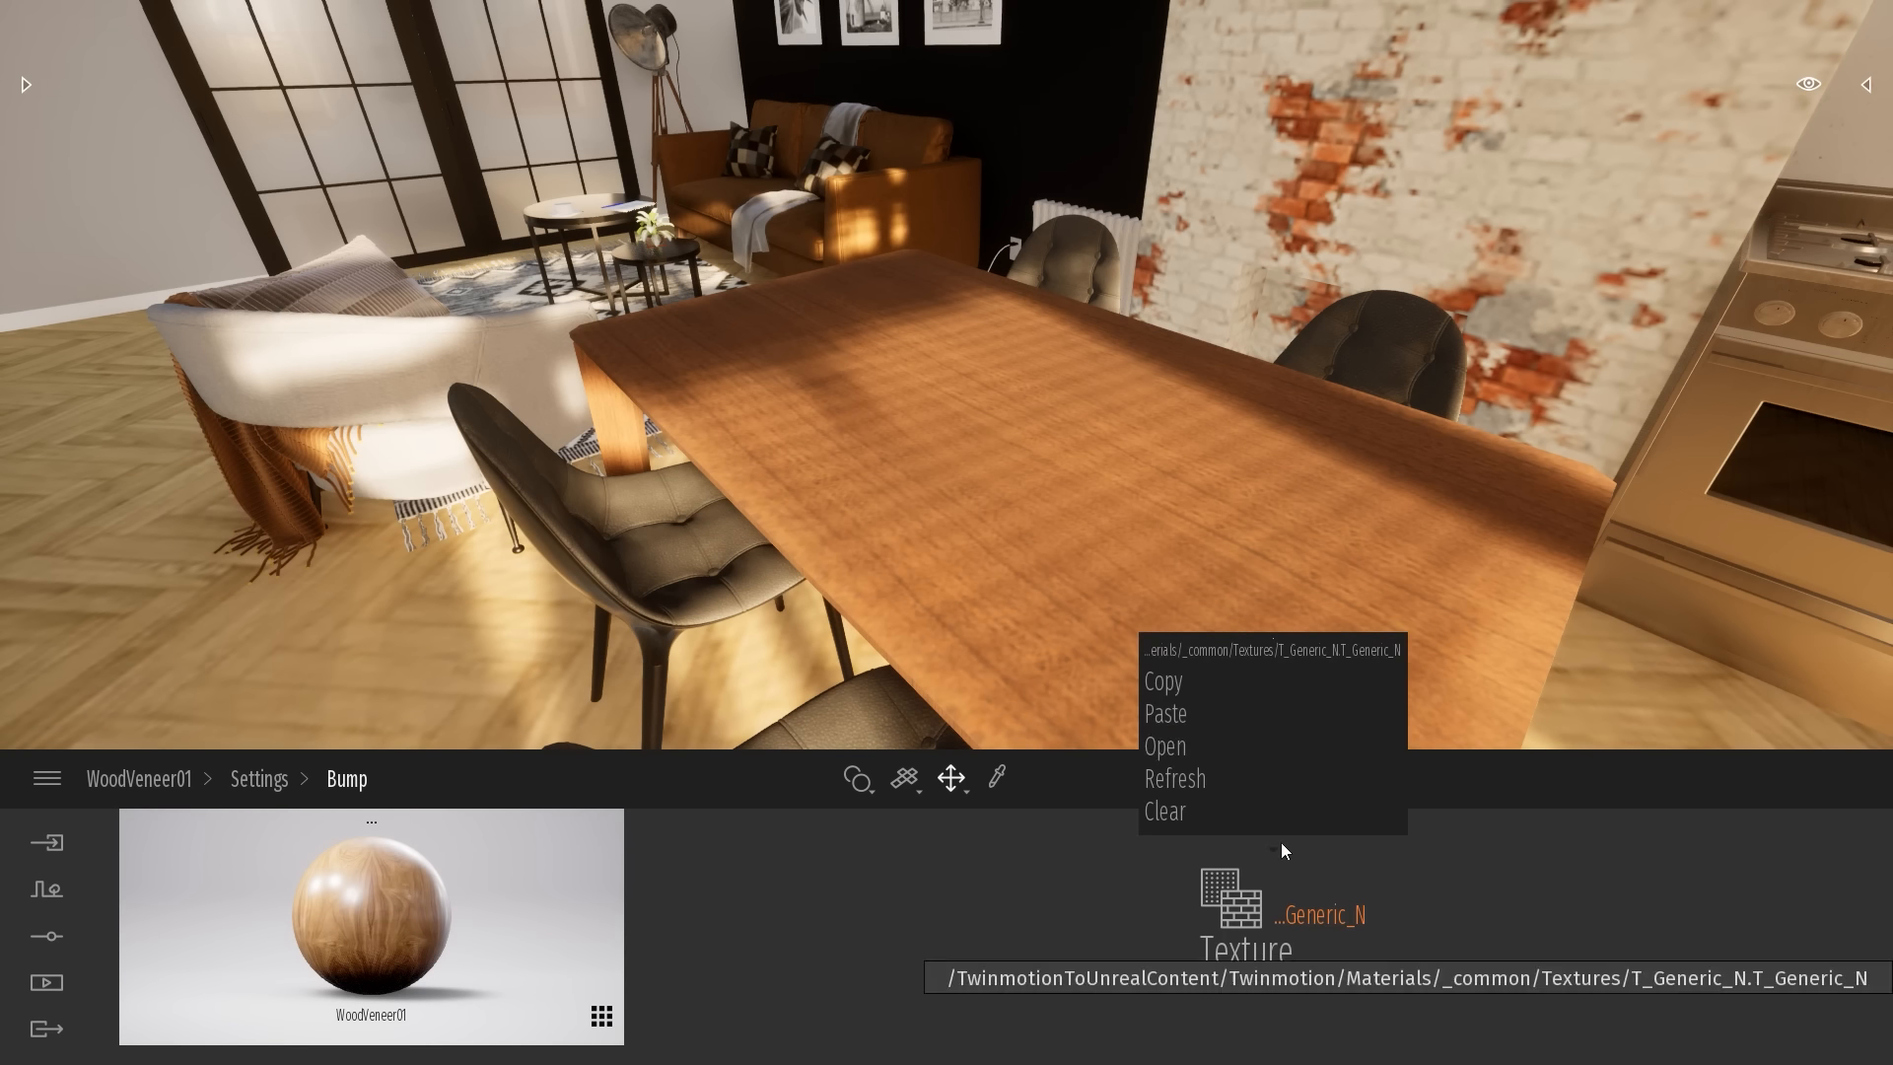
{"action": "left_click", "coordinate": [1197, 737]}
{"action": "double_click", "coordinate": [756, 289]}
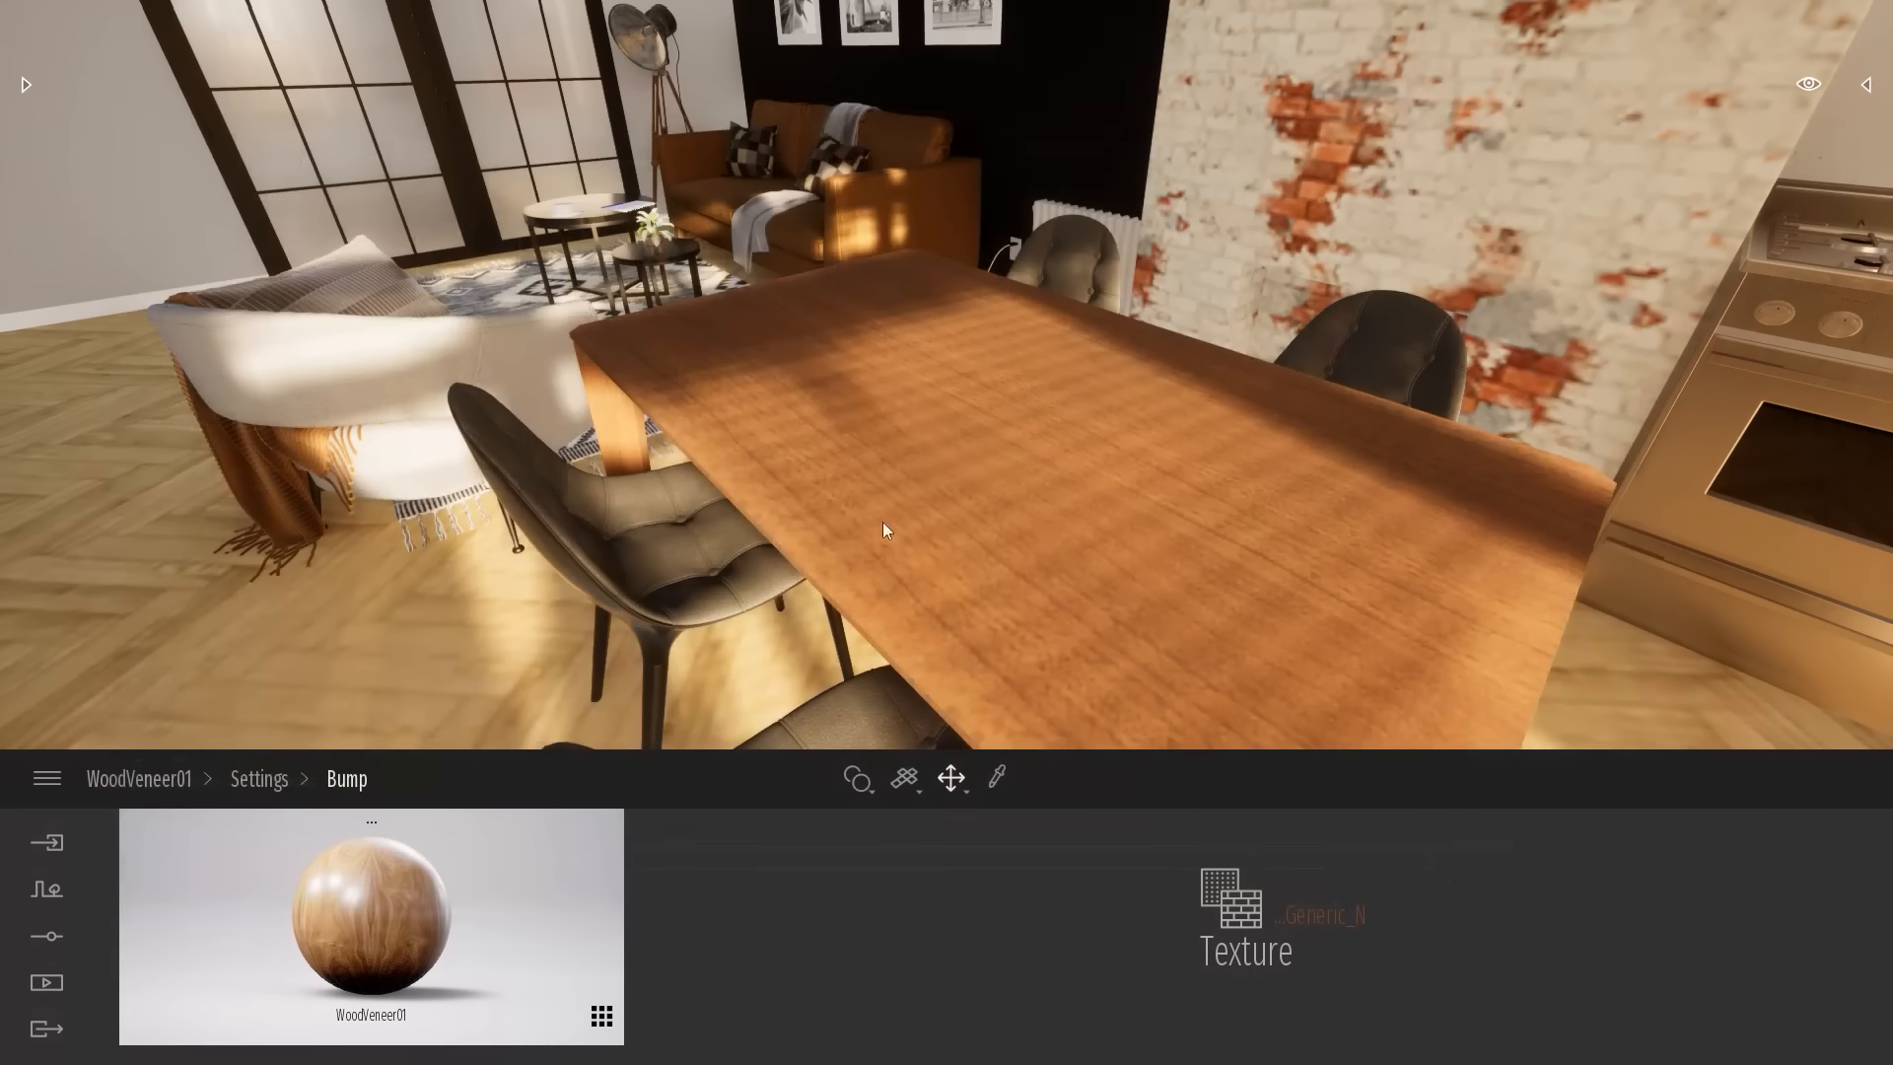
{"action": "left_click", "coordinate": [138, 779]}
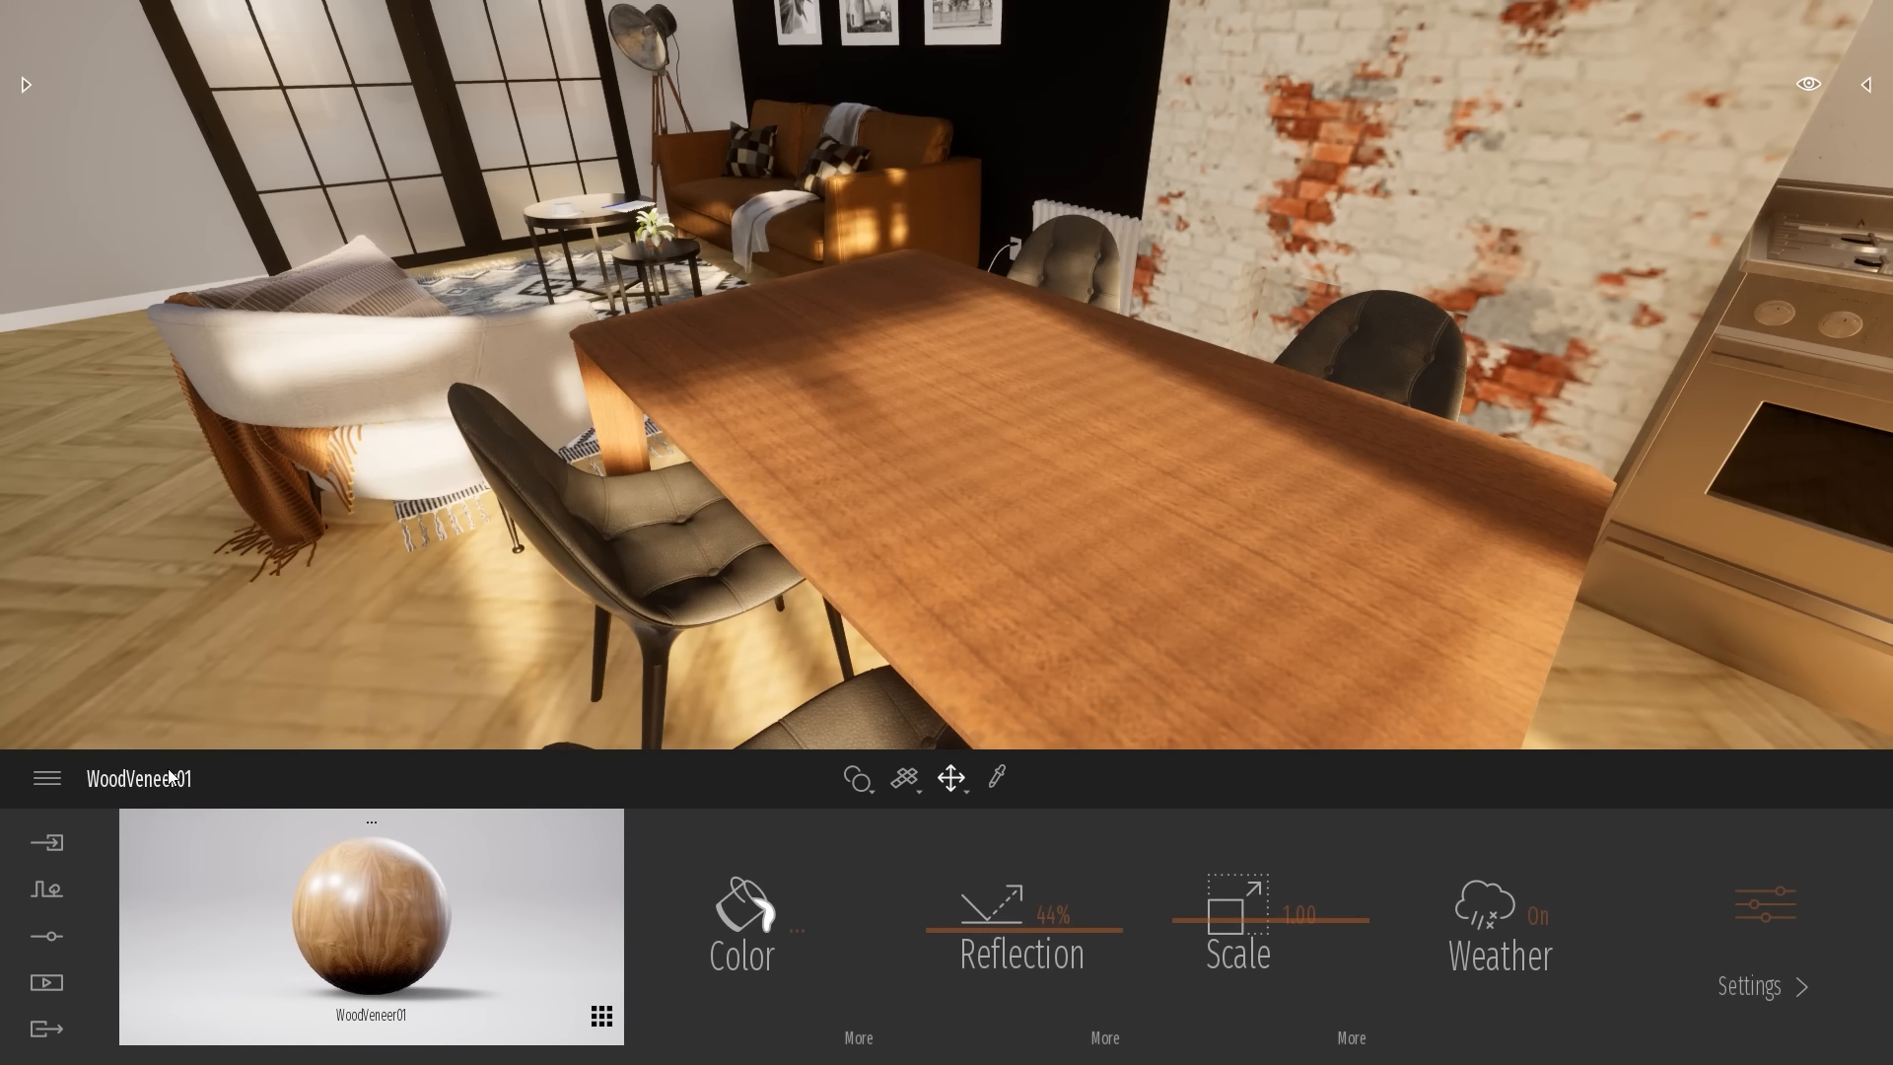
{"action": "middle_click_drag", "start_coordinate": [1046, 509], "coordinate": [1087, 575], "text": "shift"}
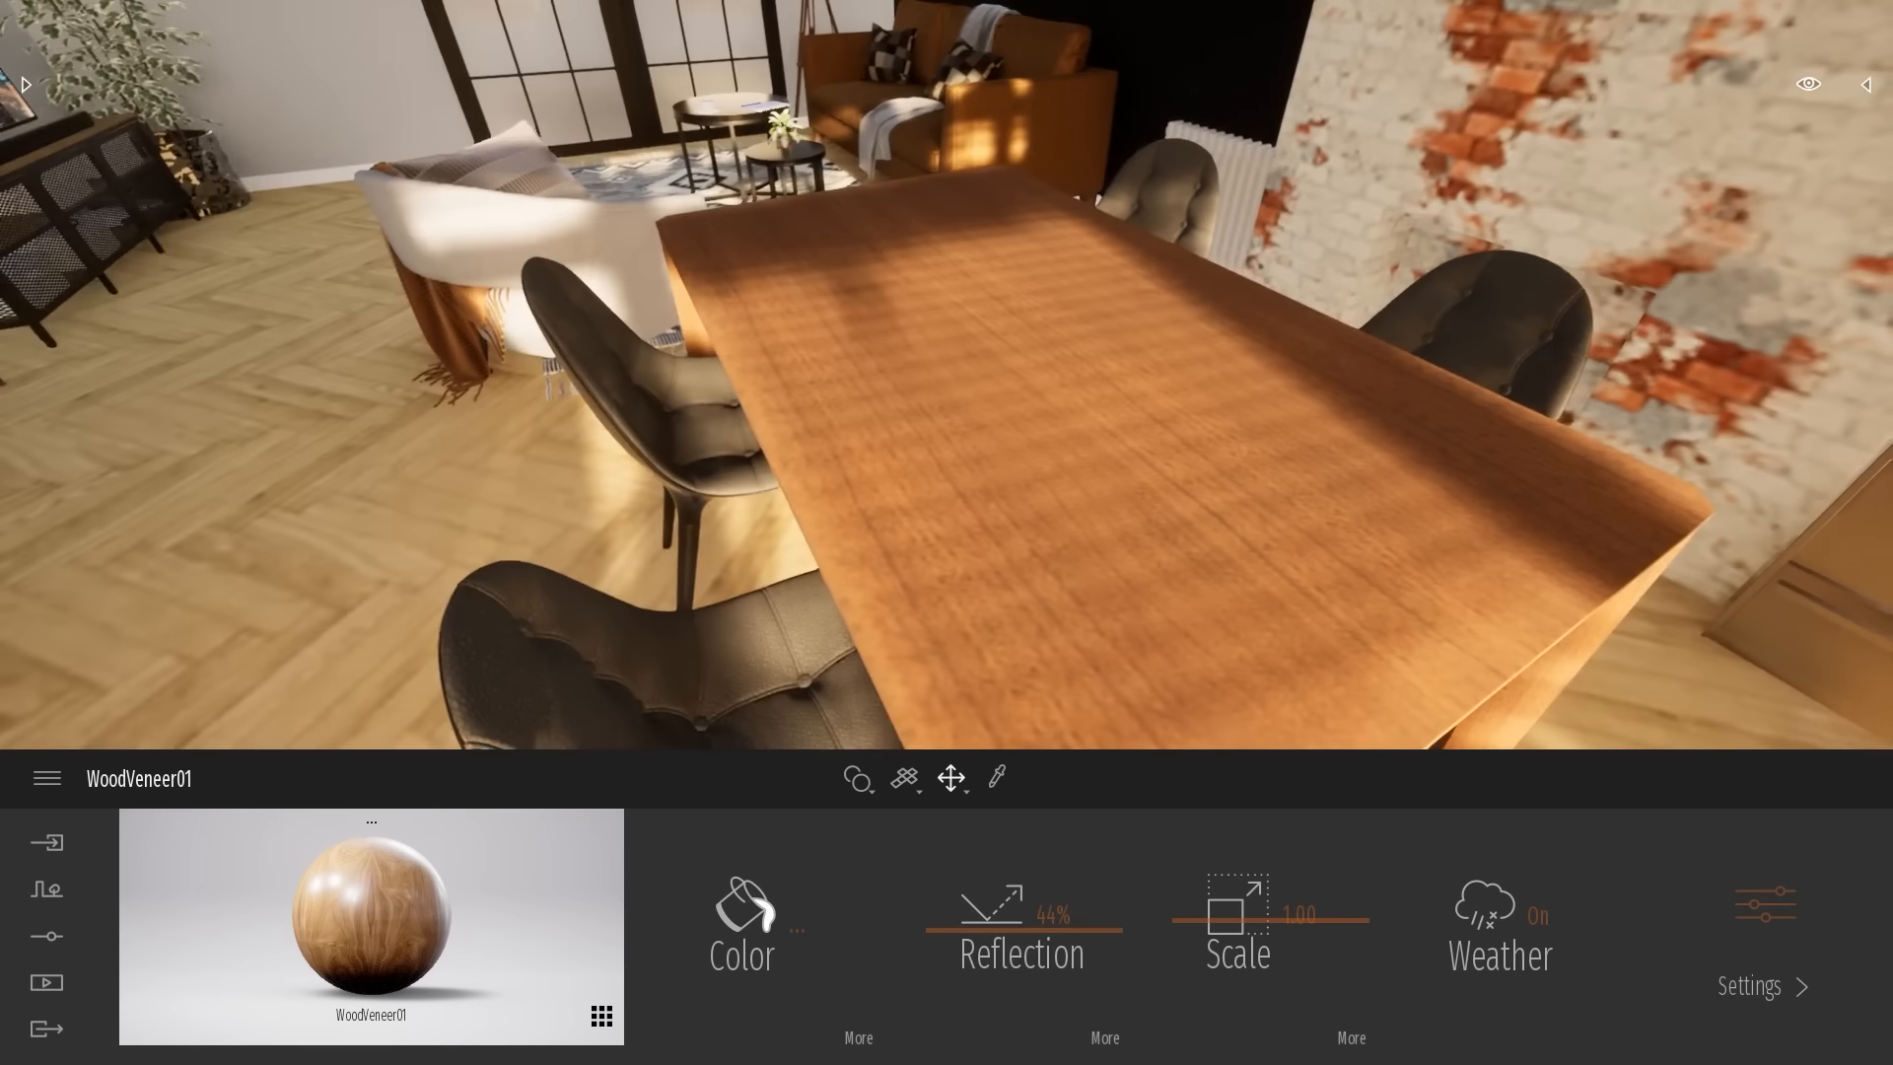
Apply the WoodVeneer01 material to the dining table
{"action": "scroll", "coordinate": [1087, 576], "scroll_direction": "up", "scroll_amount": 3}
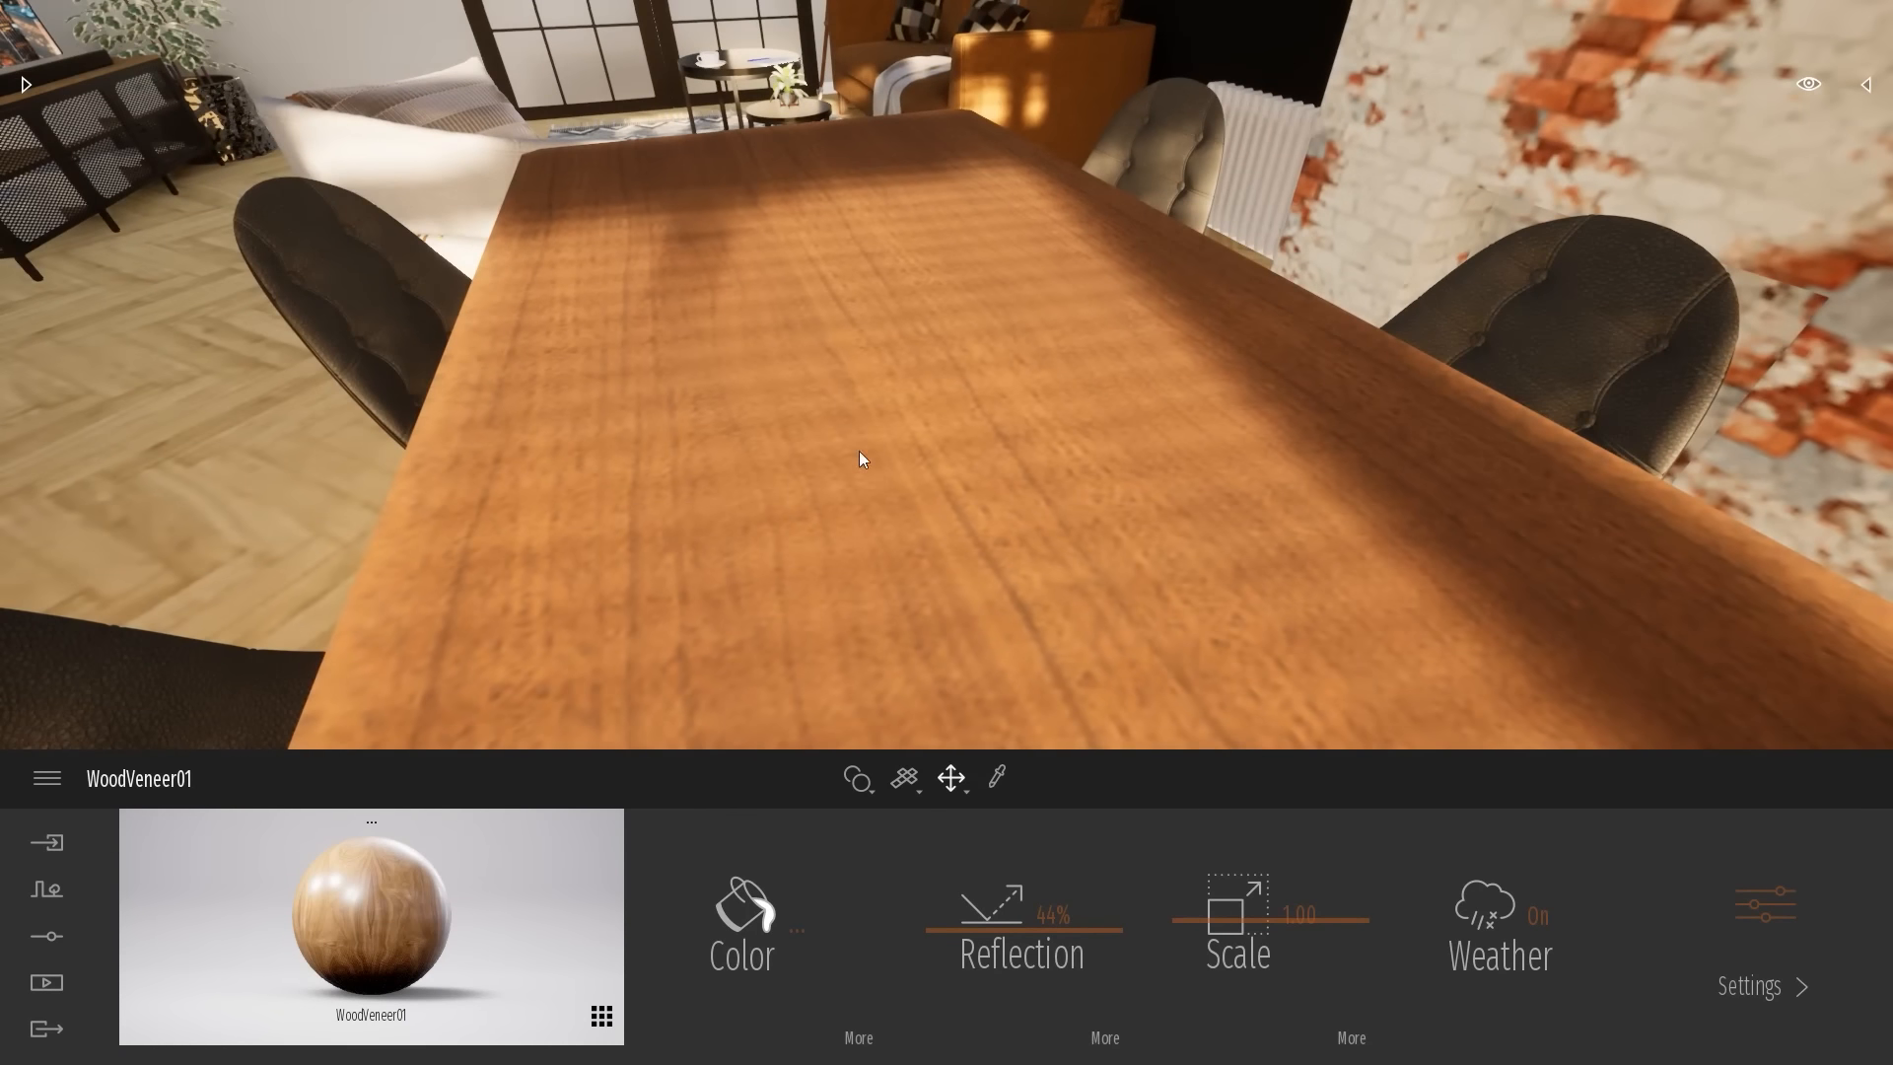
{"action": "scroll", "coordinate": [1077, 488], "scroll_direction": "down", "scroll_amount": 3}
{"action": "scroll", "coordinate": [1074, 529], "scroll_direction": "up", "scroll_amount": 3}
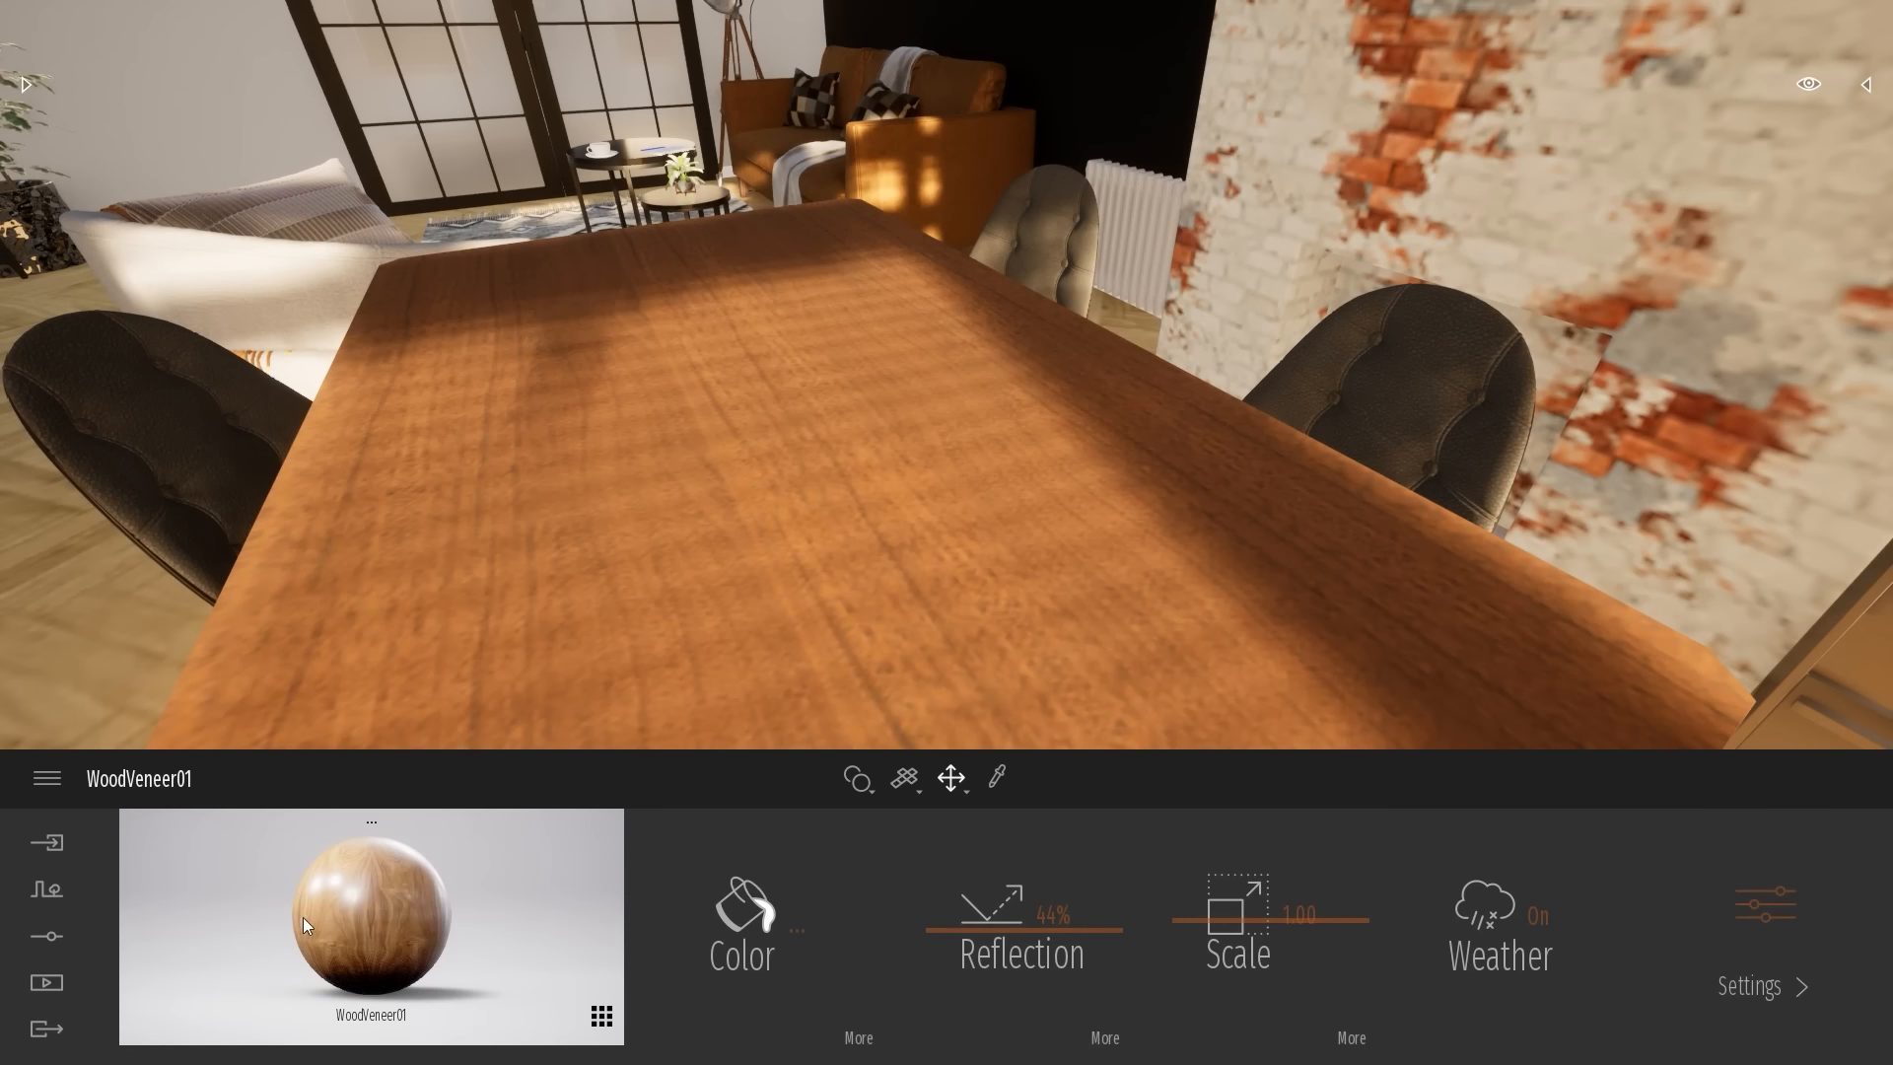
{"action": "left_click_drag", "start_coordinate": [400, 915], "coordinate": [943, 559]}
Examine the veneer's grain size, pattern repetition and seams across the dining table from several angles
{"action": "middle_click_drag", "start_coordinate": [866, 483], "coordinate": [878, 444], "text": "shift"}
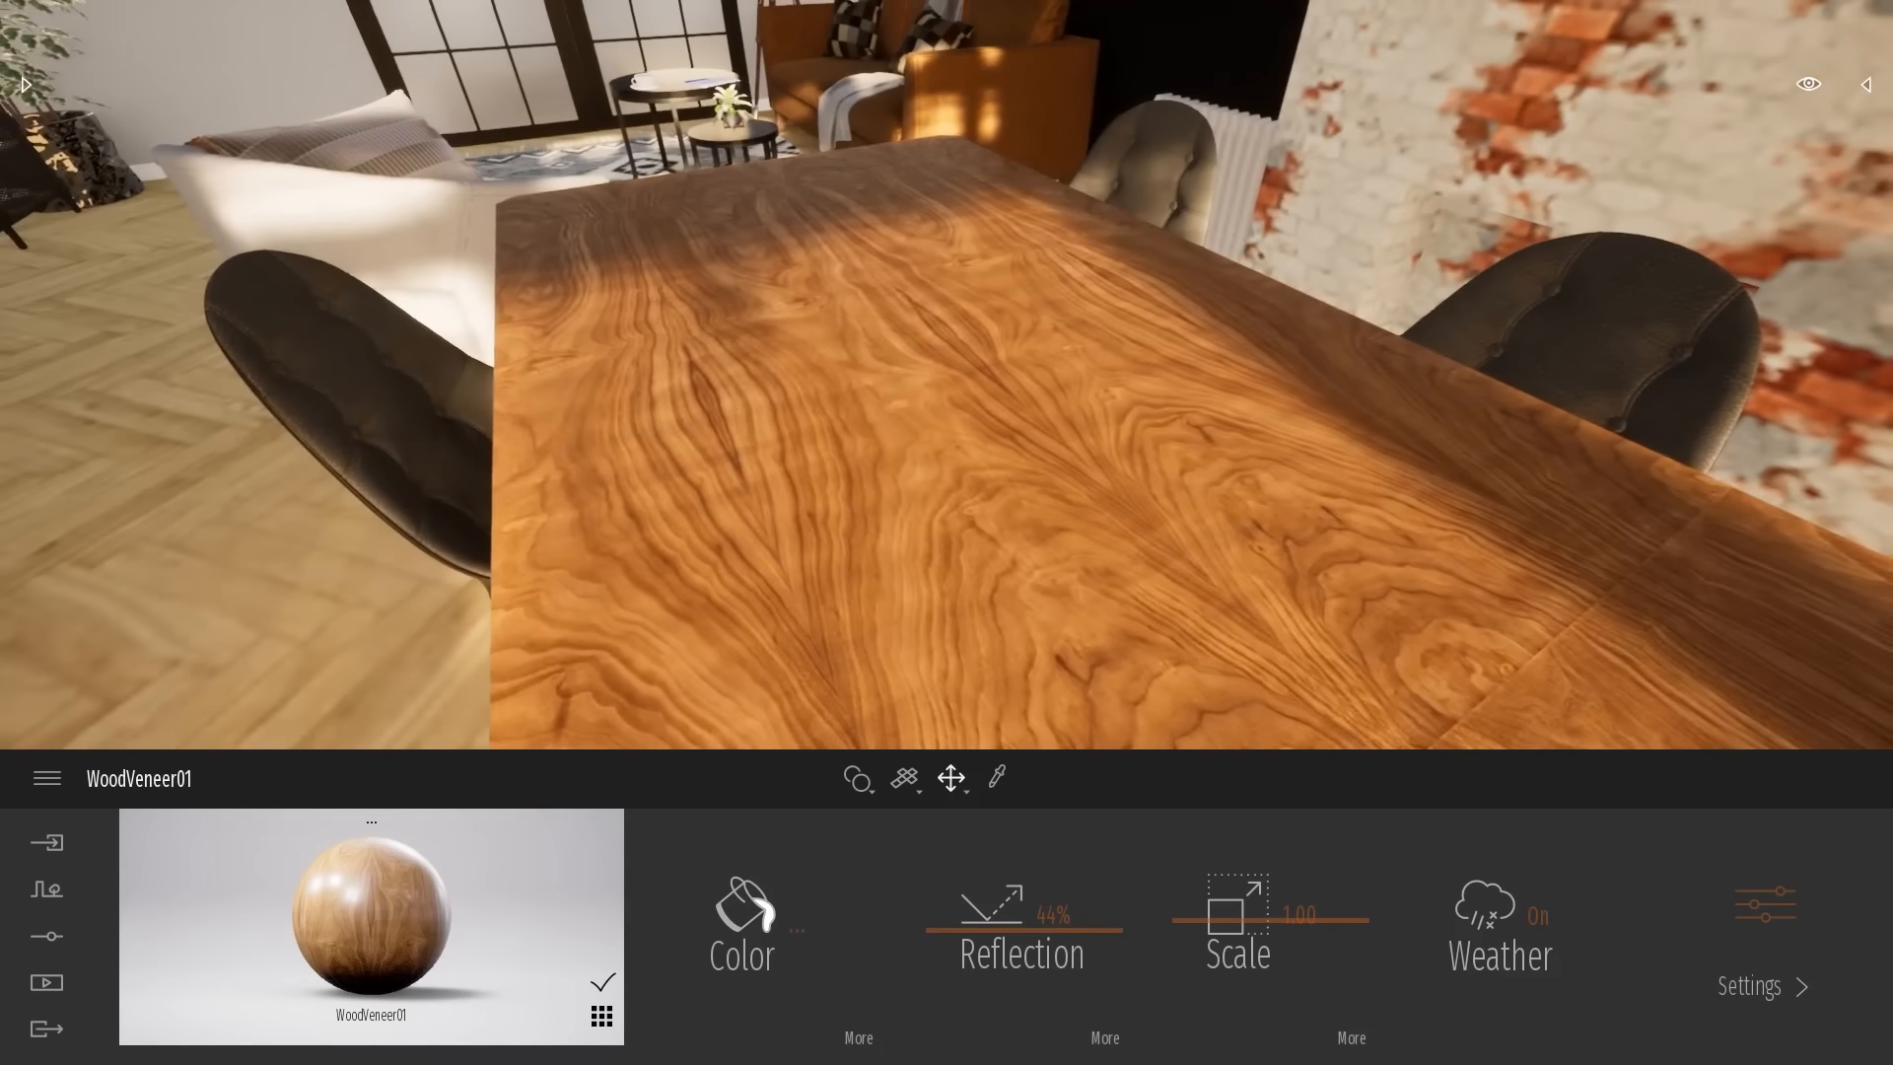
{"action": "scroll", "coordinate": [947, 493], "scroll_direction": "up", "scroll_amount": 3}
{"action": "scroll", "coordinate": [946, 394], "scroll_direction": "up", "scroll_amount": 3}
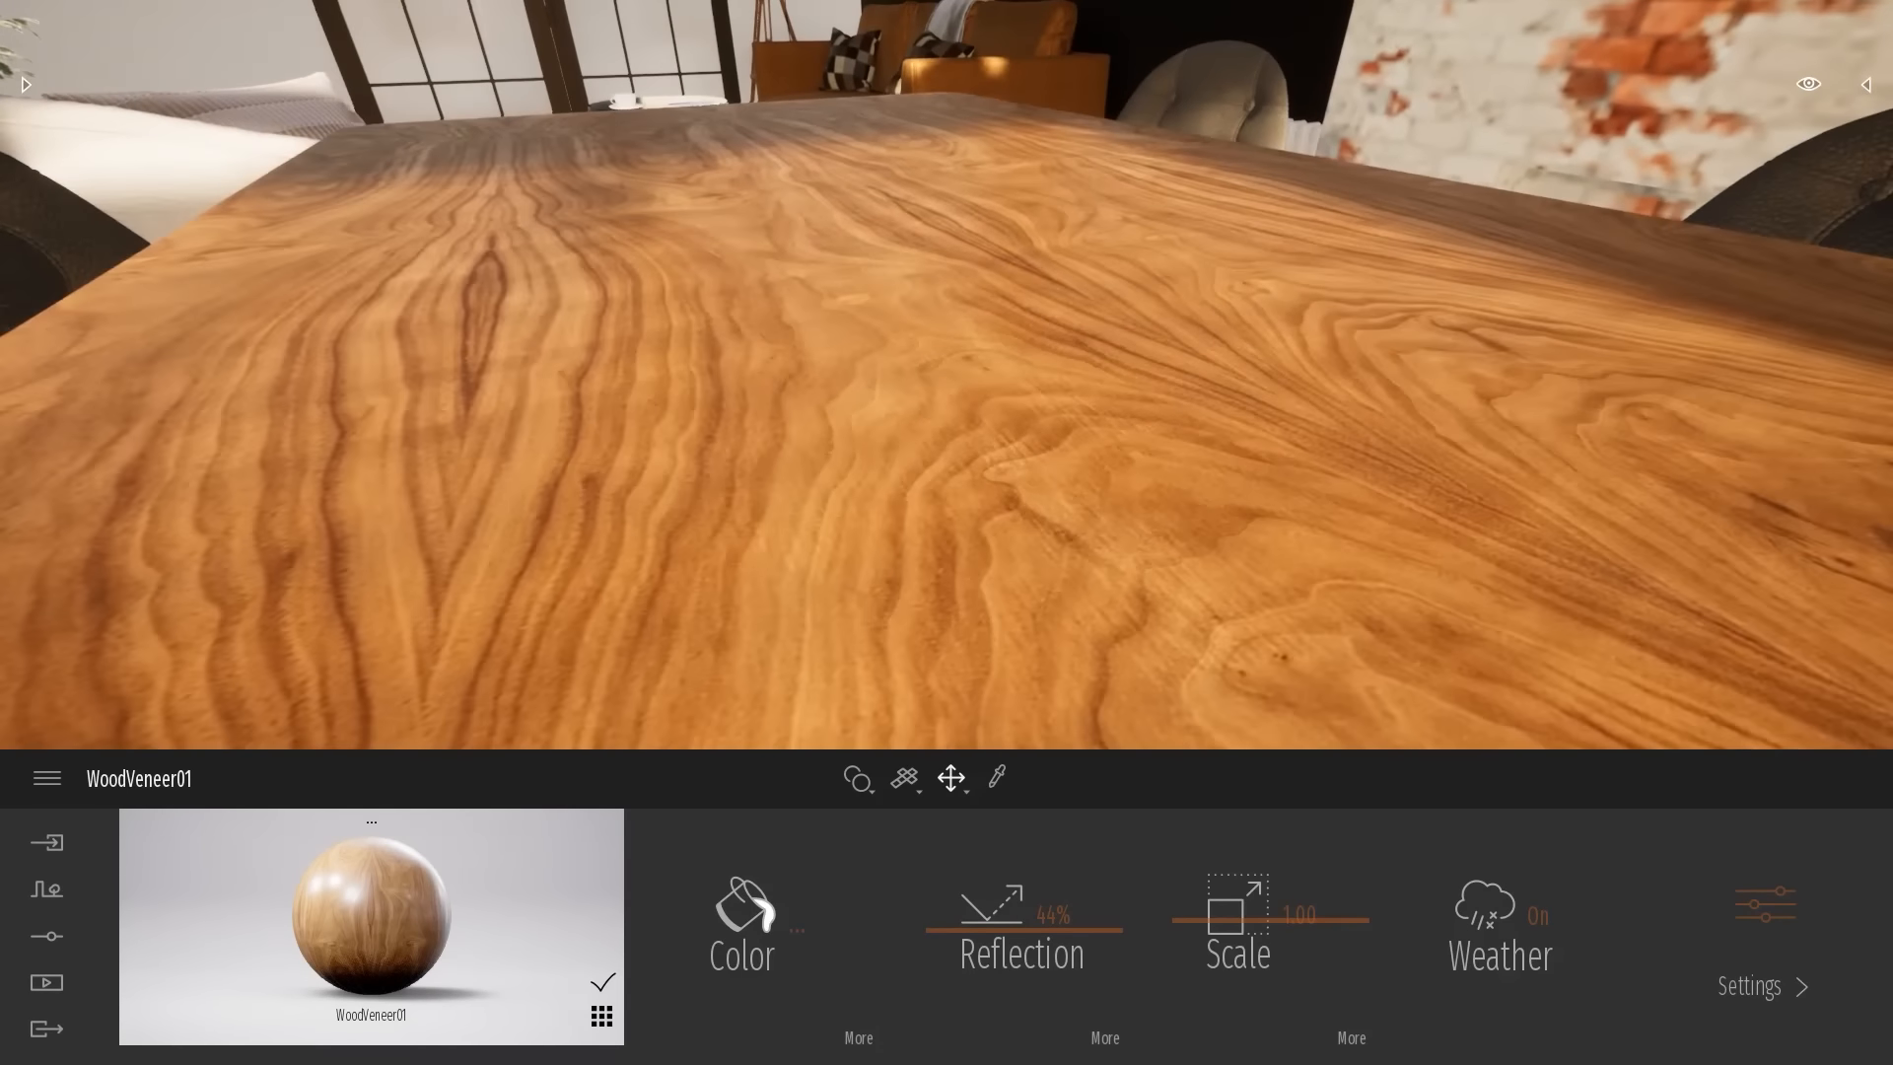
{"action": "middle_click_drag", "start_coordinate": [878, 394], "coordinate": [1084, 493], "text": "shift"}
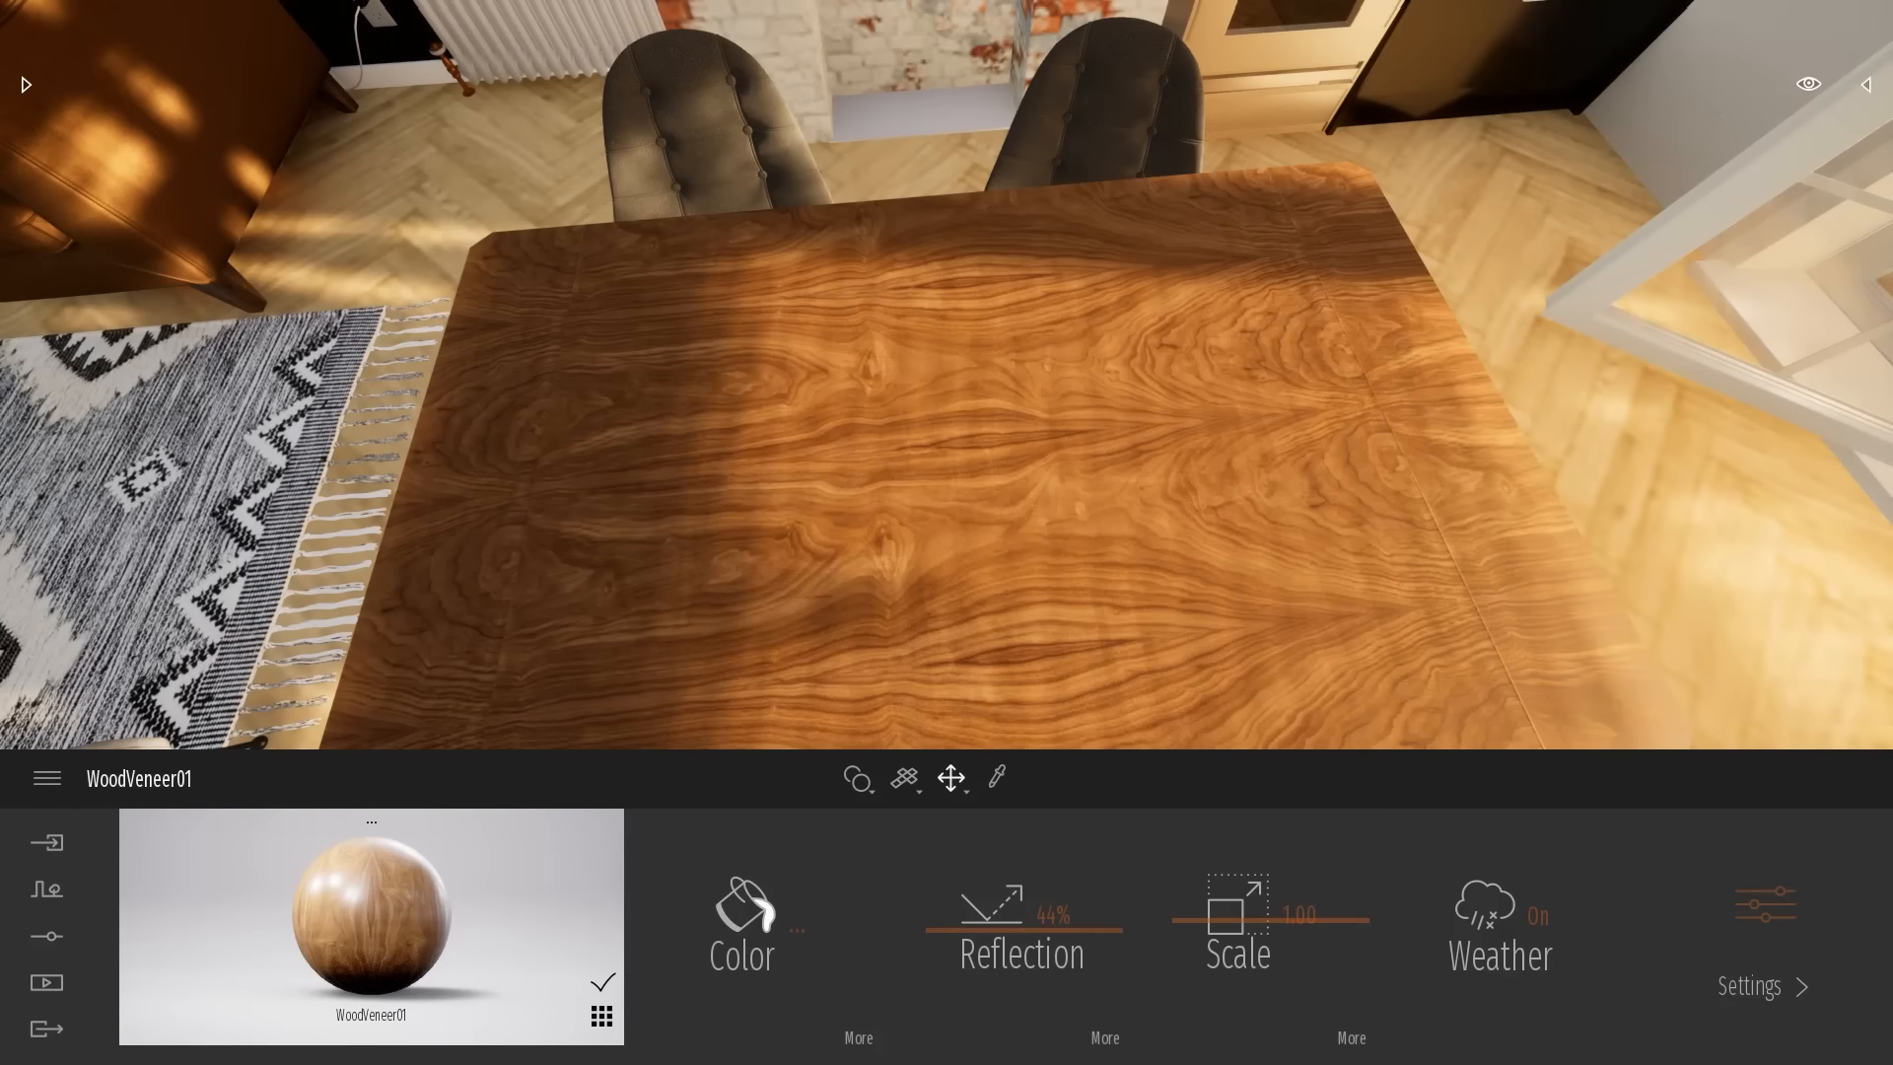
{"action": "middle_click_drag", "start_coordinate": [1045, 414], "coordinate": [868, 355], "text": "shift"}
{"action": "scroll", "coordinate": [947, 395], "scroll_direction": "up", "scroll_amount": 5}
{"action": "scroll", "coordinate": [947, 394], "scroll_direction": "down", "scroll_amount": 3}
{"action": "middle_click_drag", "start_coordinate": [946, 414], "coordinate": [887, 276], "text": "shift"}
{"action": "scroll", "coordinate": [946, 394], "scroll_direction": "down", "scroll_amount": 5}
{"action": "middle_click_drag", "start_coordinate": [887, 375], "coordinate": [1104, 404], "text": "shift"}
{"action": "middle_click_drag", "start_coordinate": [917, 395], "coordinate": [937, 523], "text": "shift"}
{"action": "middle_click_drag", "start_coordinate": [1026, 700], "coordinate": [1057, 655], "text": "shift"}
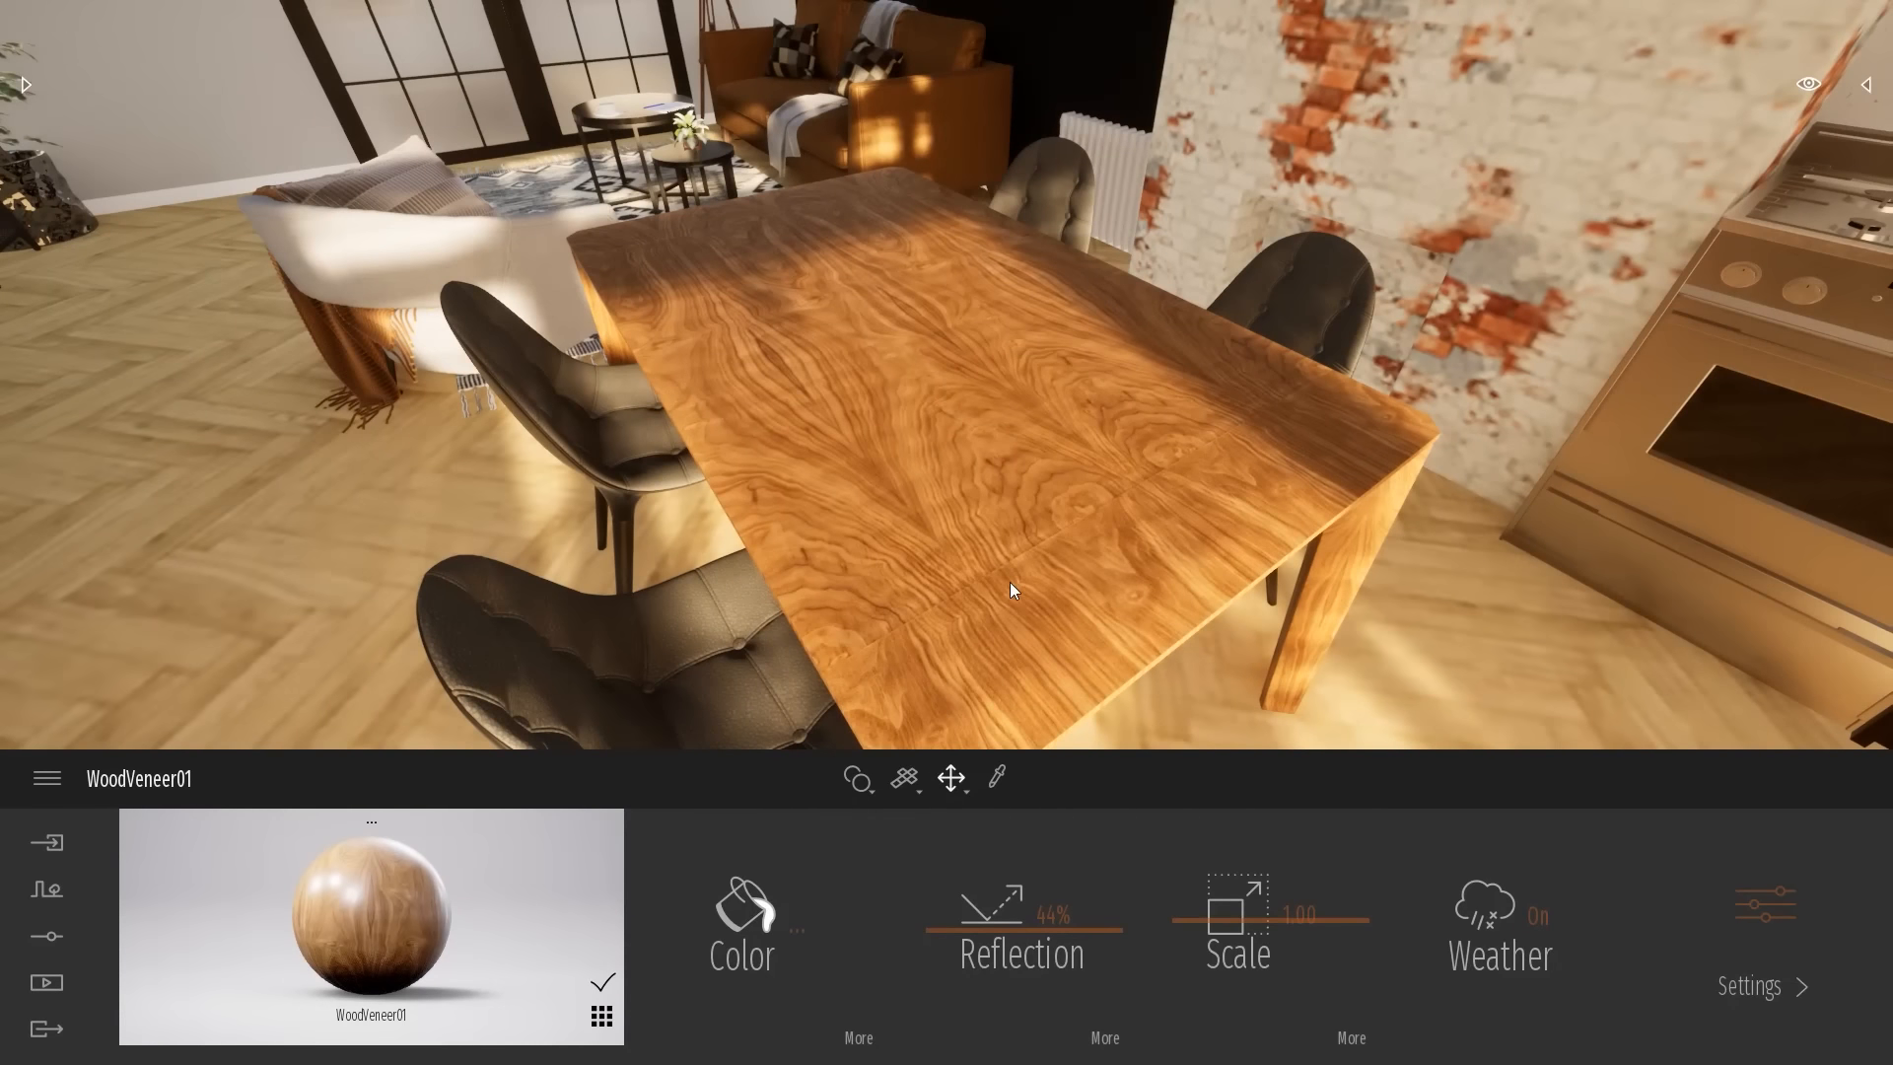
{"action": "scroll", "coordinate": [1010, 581], "scroll_direction": "up", "scroll_amount": 3}
{"action": "scroll", "coordinate": [1084, 569], "scroll_direction": "up", "scroll_amount": 2}
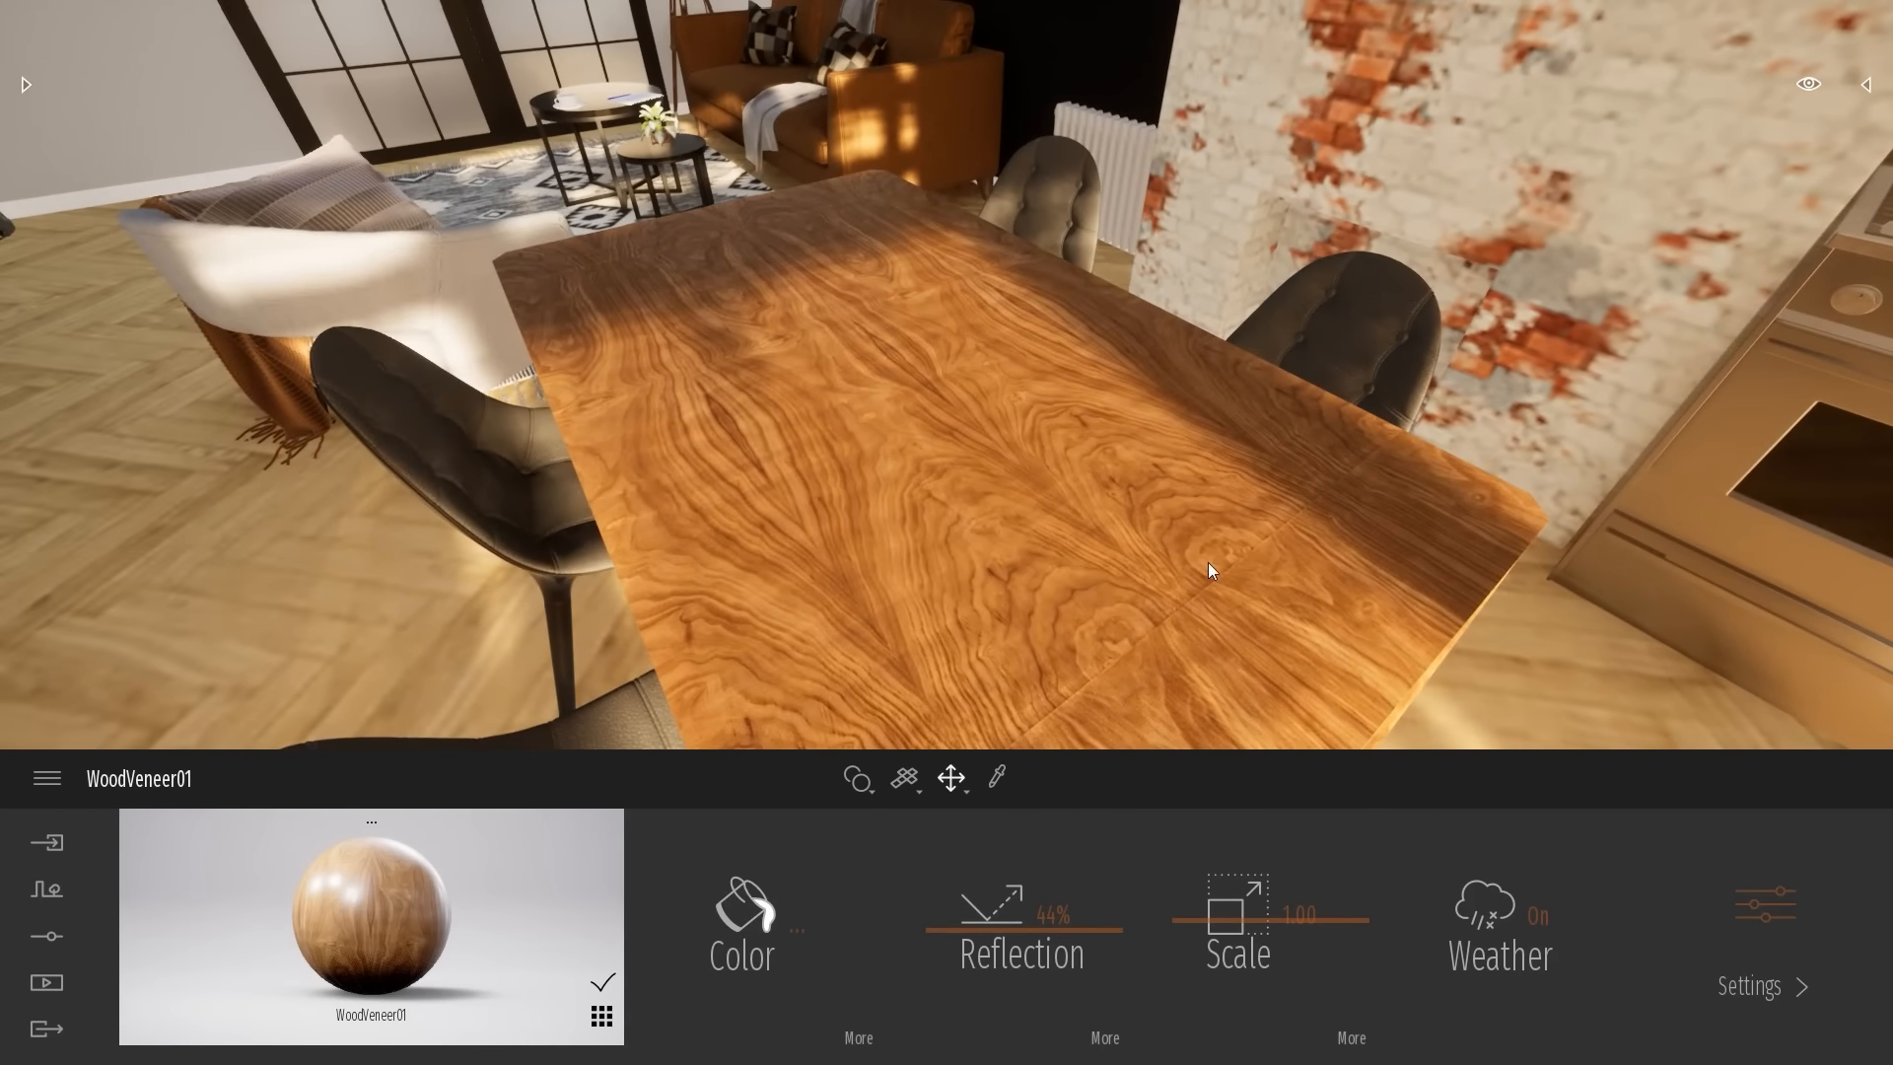
Set WoodVeneer01's scale to 1.20, check its additional scale options and return to the main properties
{"action": "scroll", "coordinate": [1250, 582], "scroll_direction": "down", "scroll_amount": 3}
{"action": "left_click", "coordinate": [1300, 915]}
{"action": "type", "text": "1.2"}
{"action": "key", "text": "Return"}
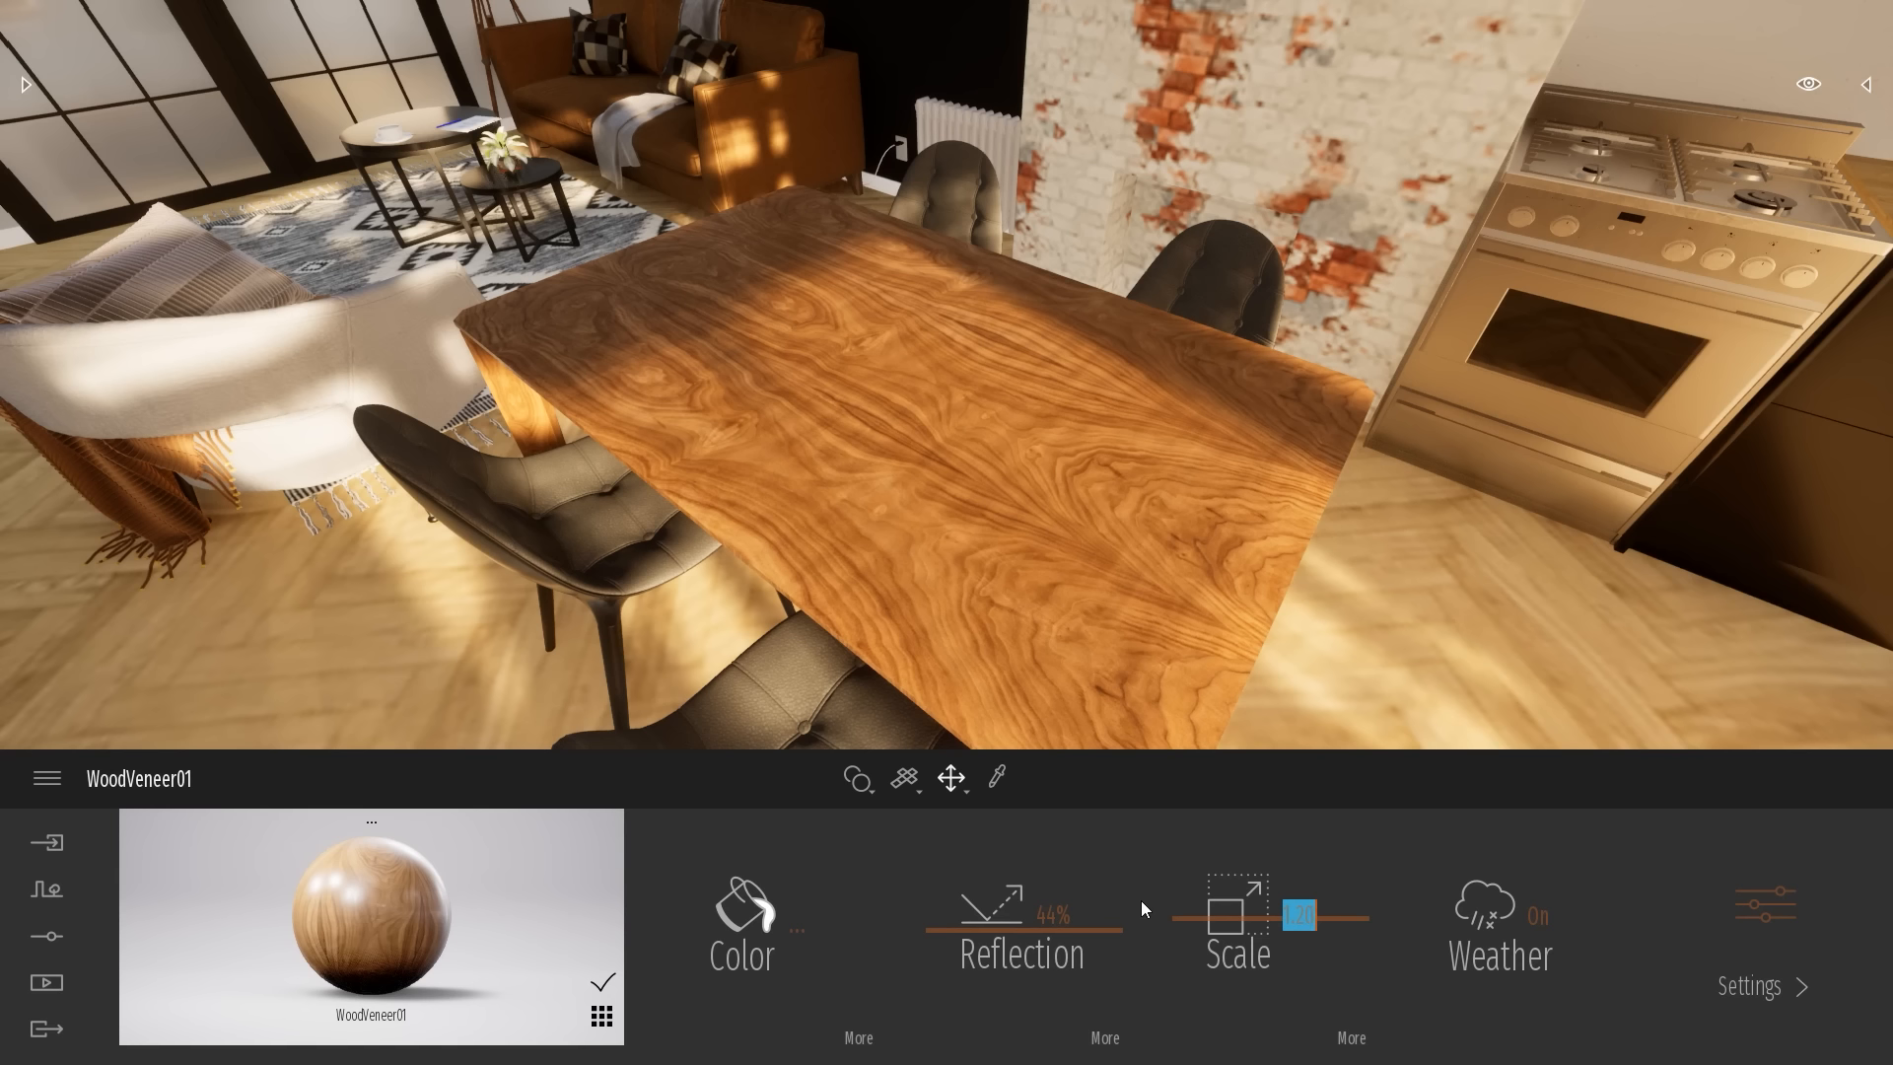
{"action": "left_click", "coordinate": [1351, 1038]}
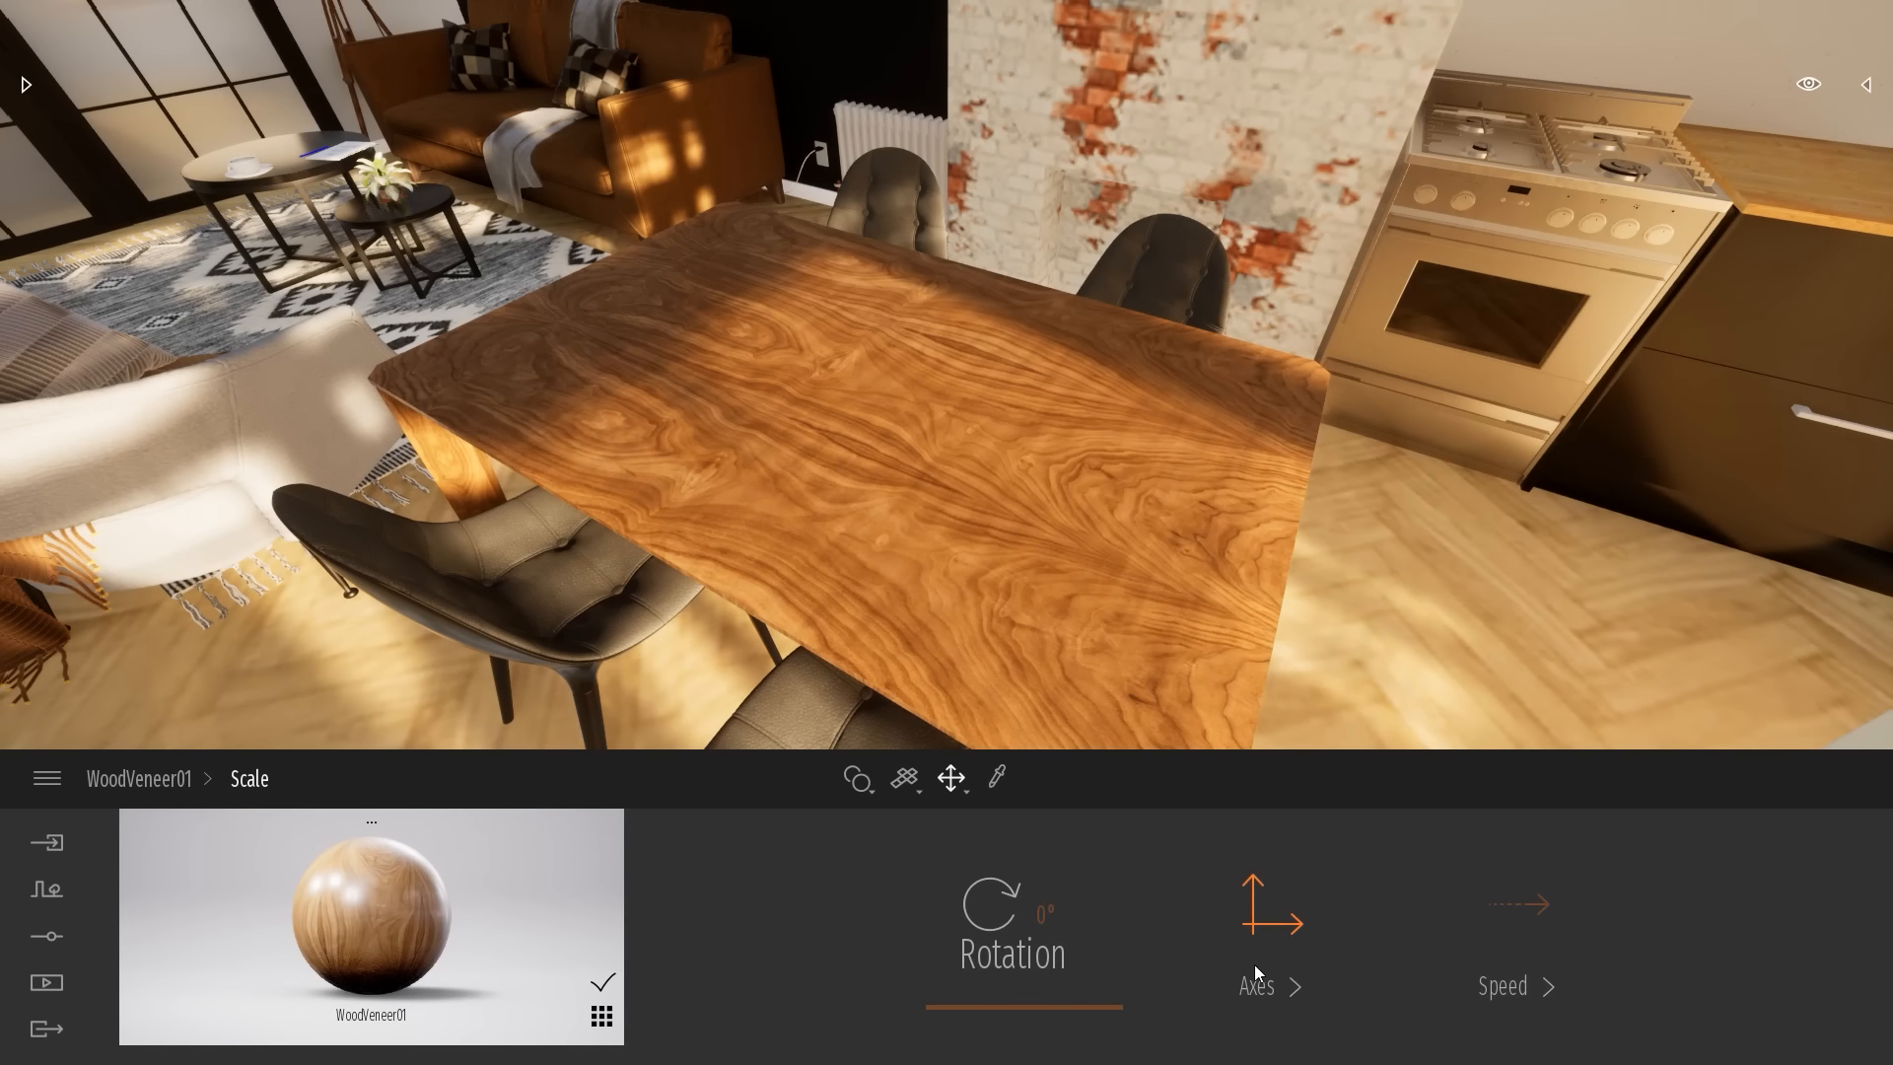
{"action": "left_click", "coordinate": [167, 781]}
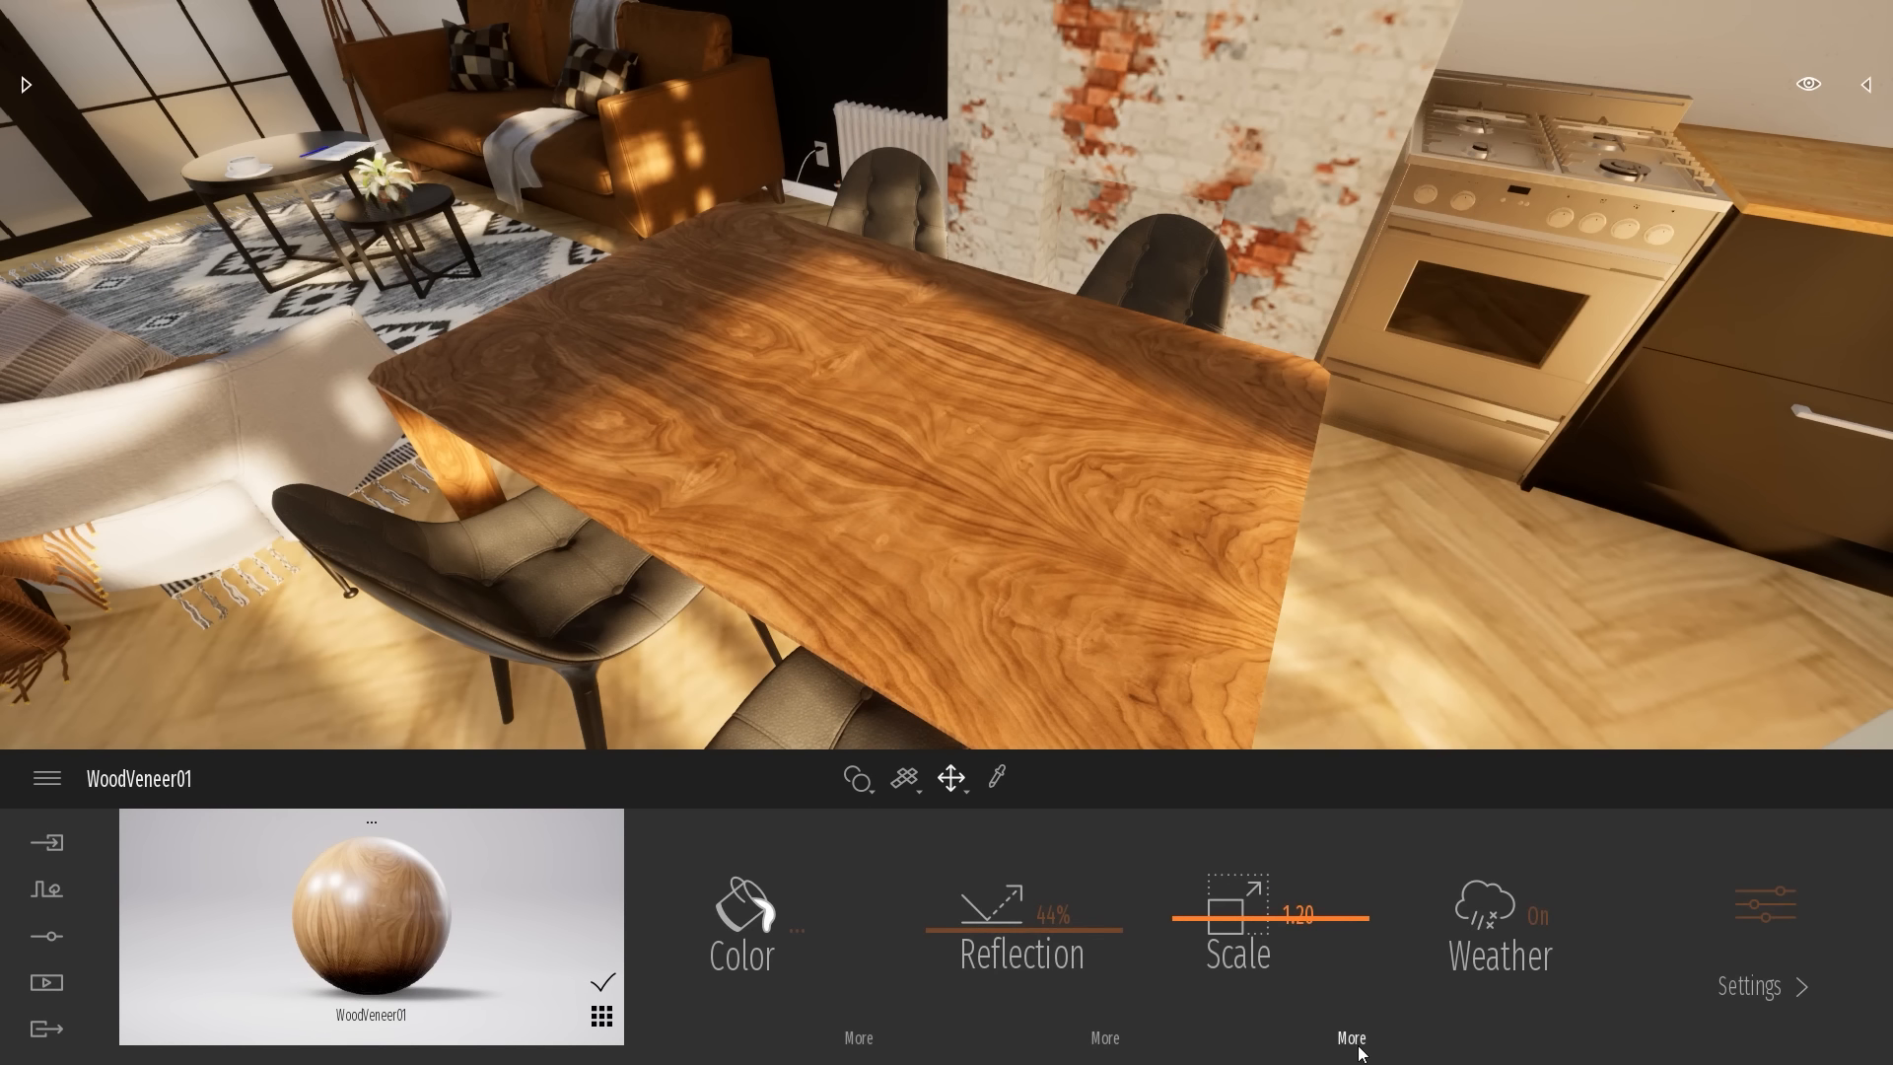
Set WoodVeneer01's scale to 1.82 and offset its texture by -0.20 on X and -0.22 on Y
{"action": "left_click_drag", "start_coordinate": [1327, 895], "coordinate": [1275, 914]}
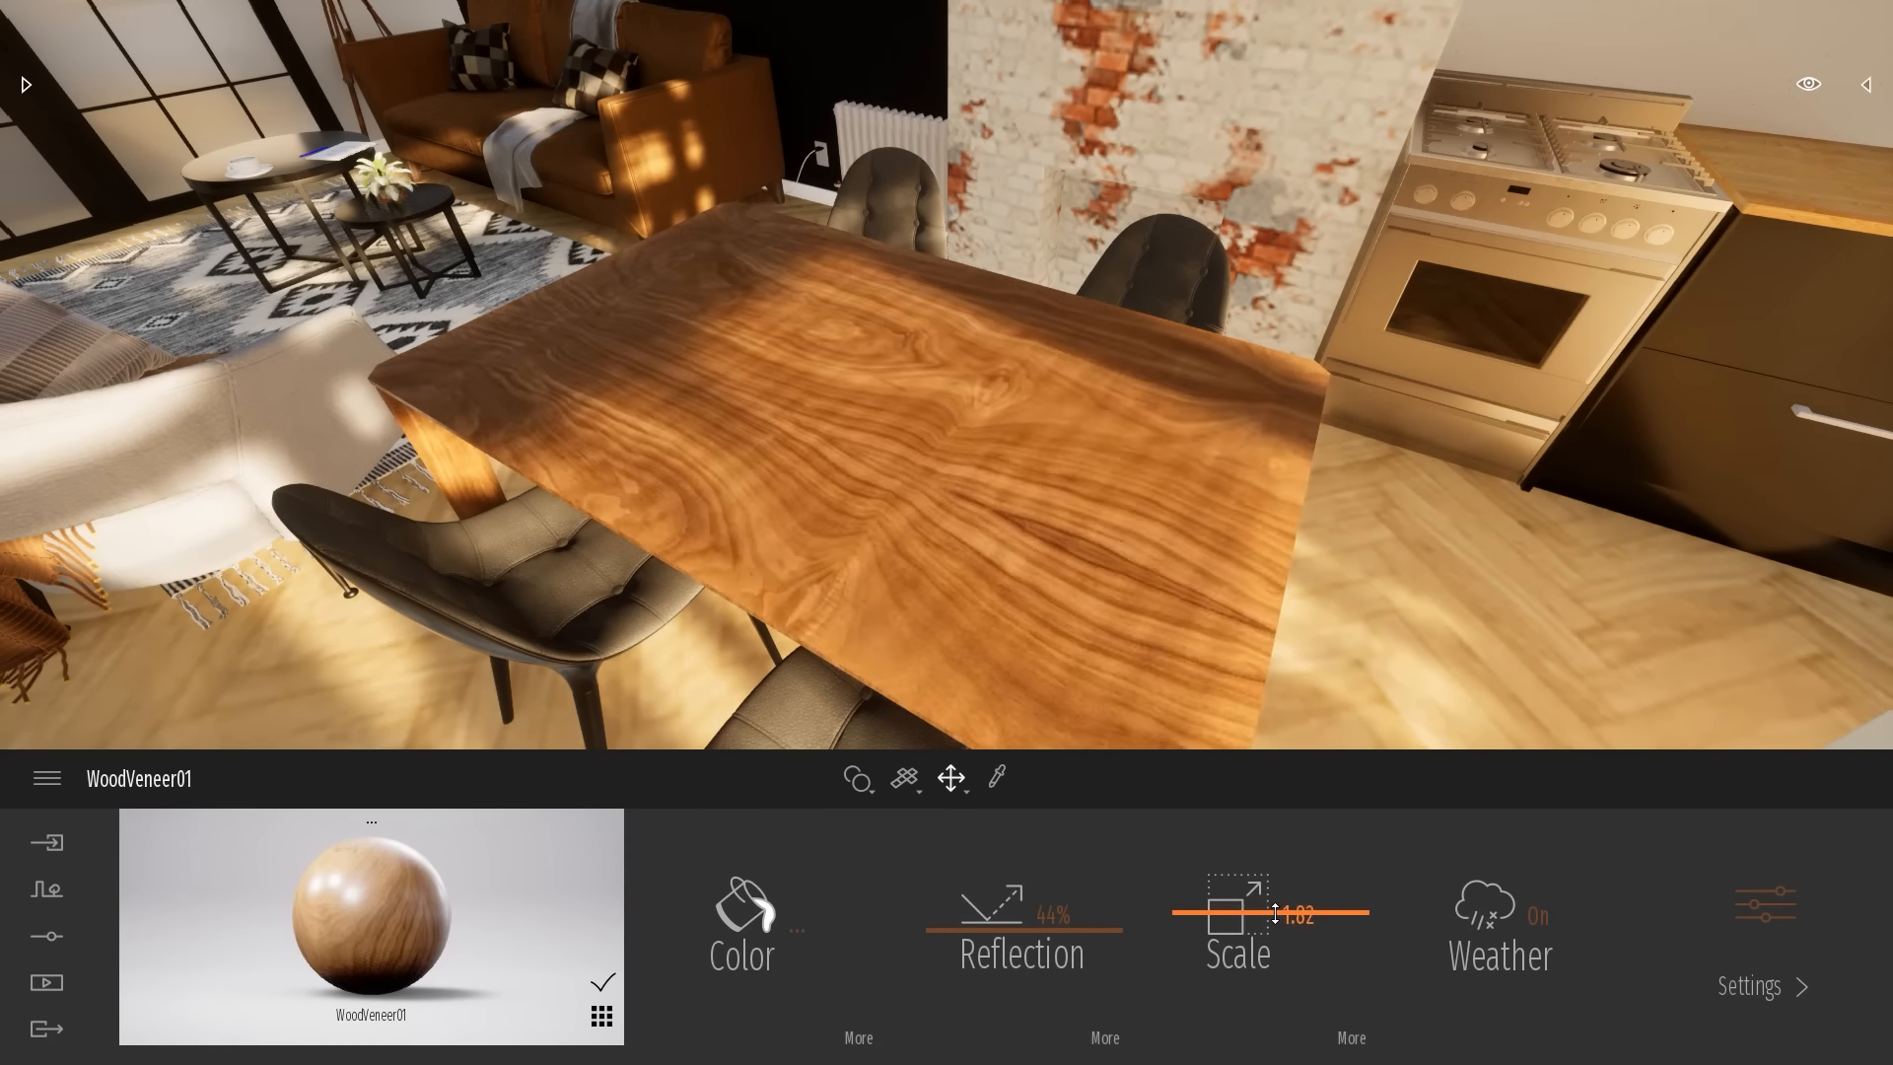
{"action": "left_click", "coordinate": [1350, 1038]}
{"action": "left_click", "coordinate": [1290, 926]}
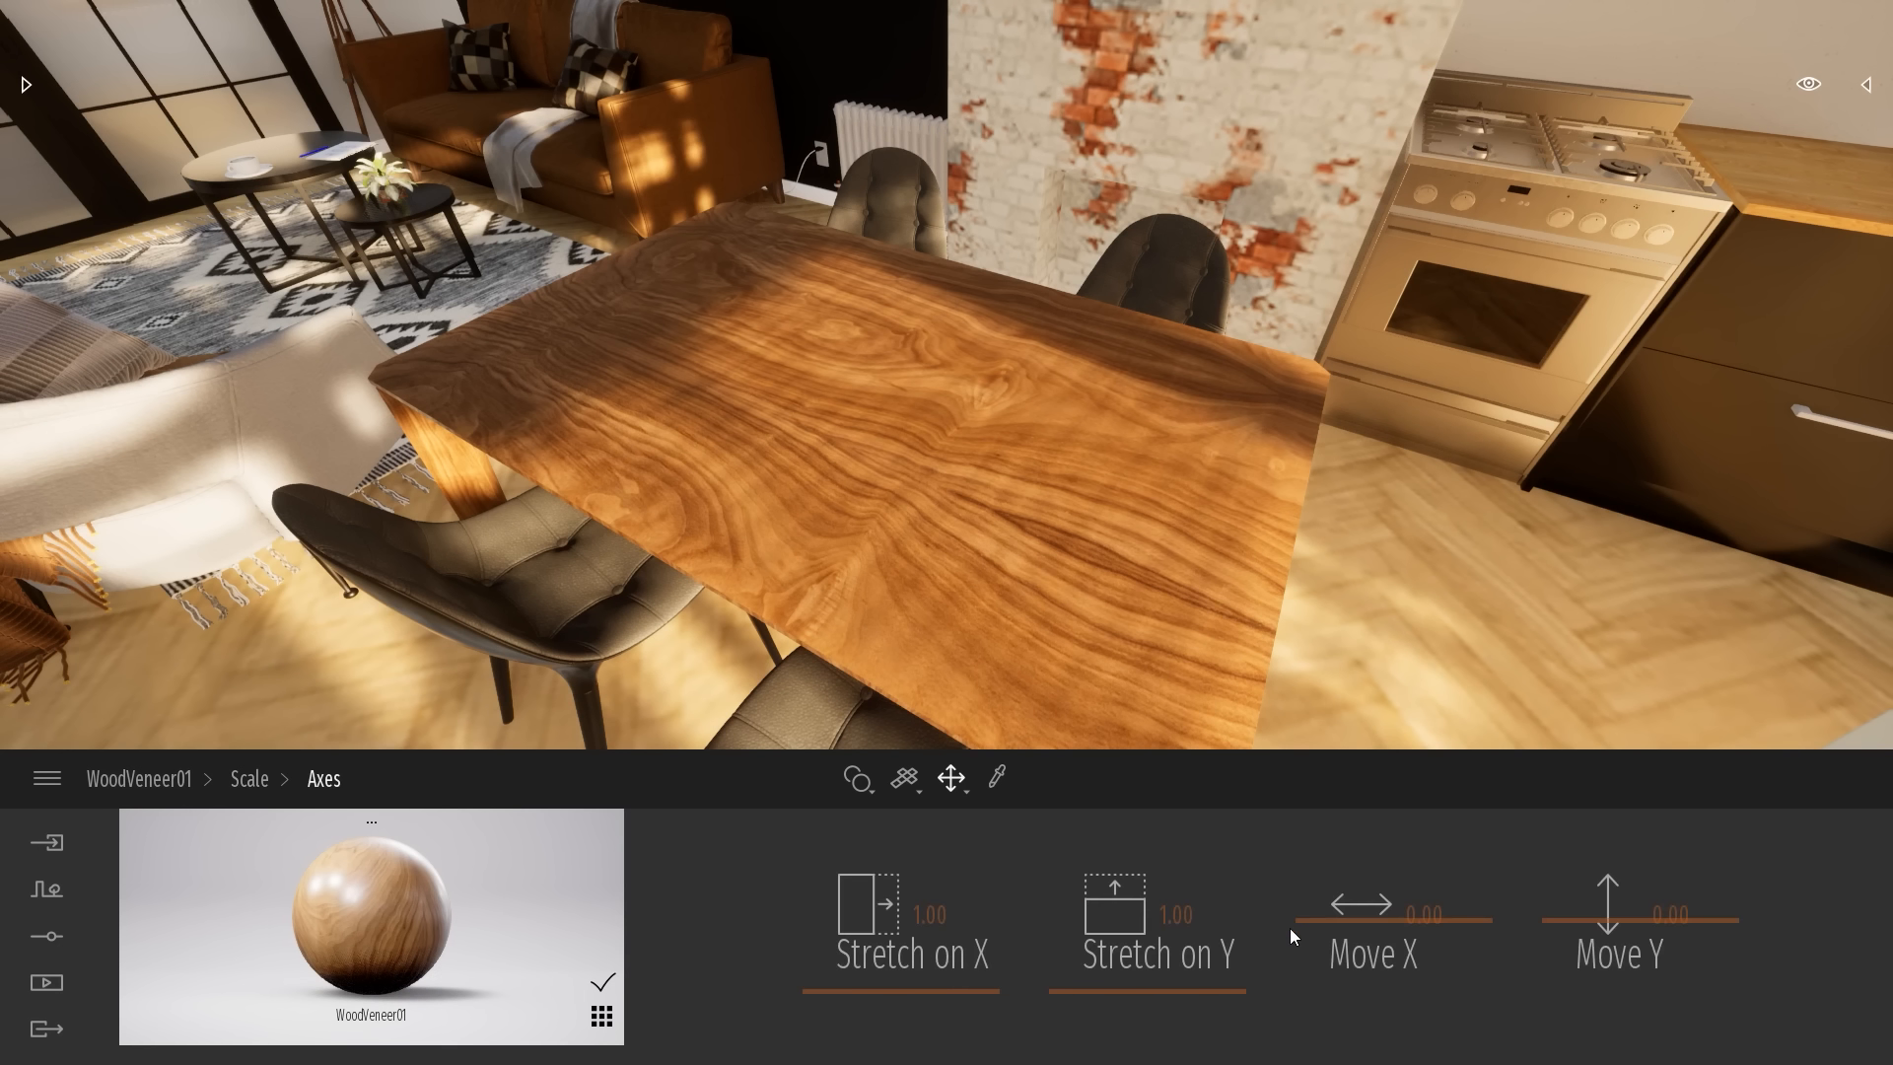
{"action": "left_click_drag", "start_coordinate": [1363, 929], "coordinate": [1370, 938]}
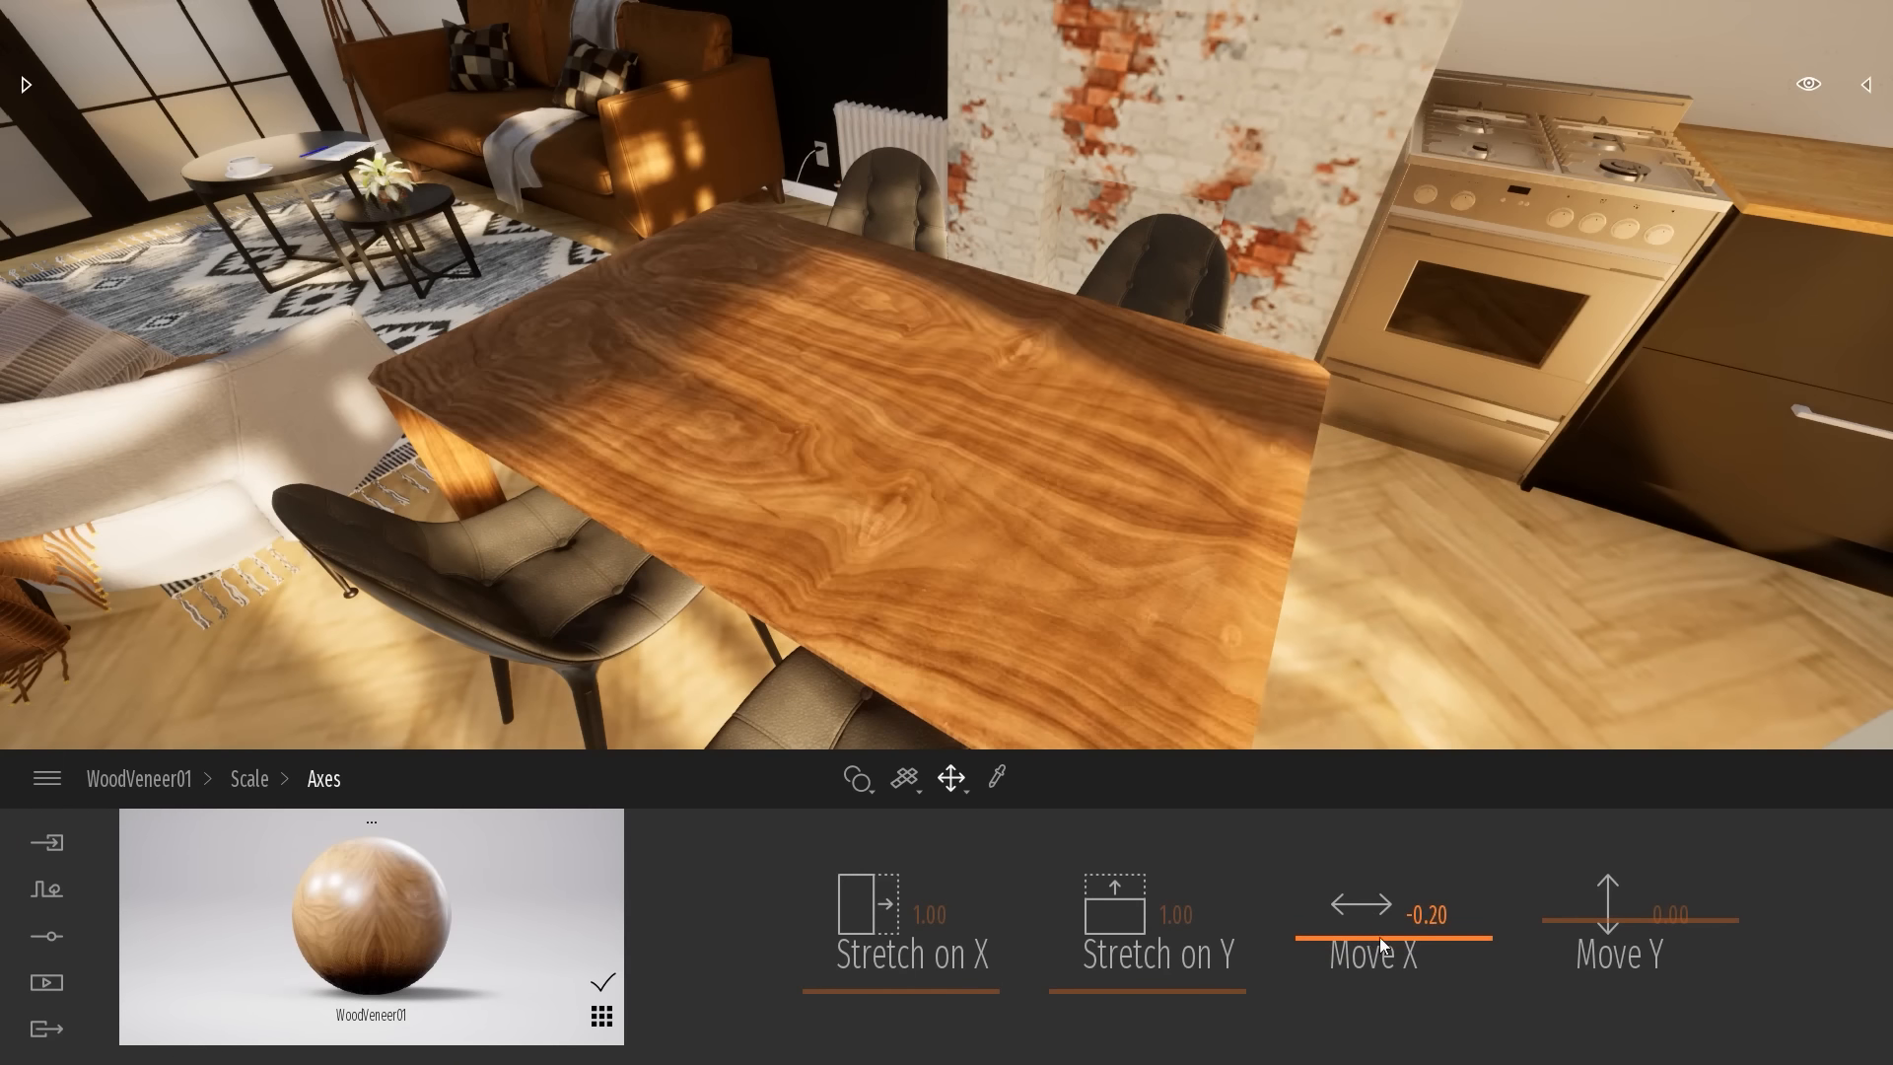
{"action": "left_click_drag", "start_coordinate": [1595, 930], "coordinate": [1595, 939]}
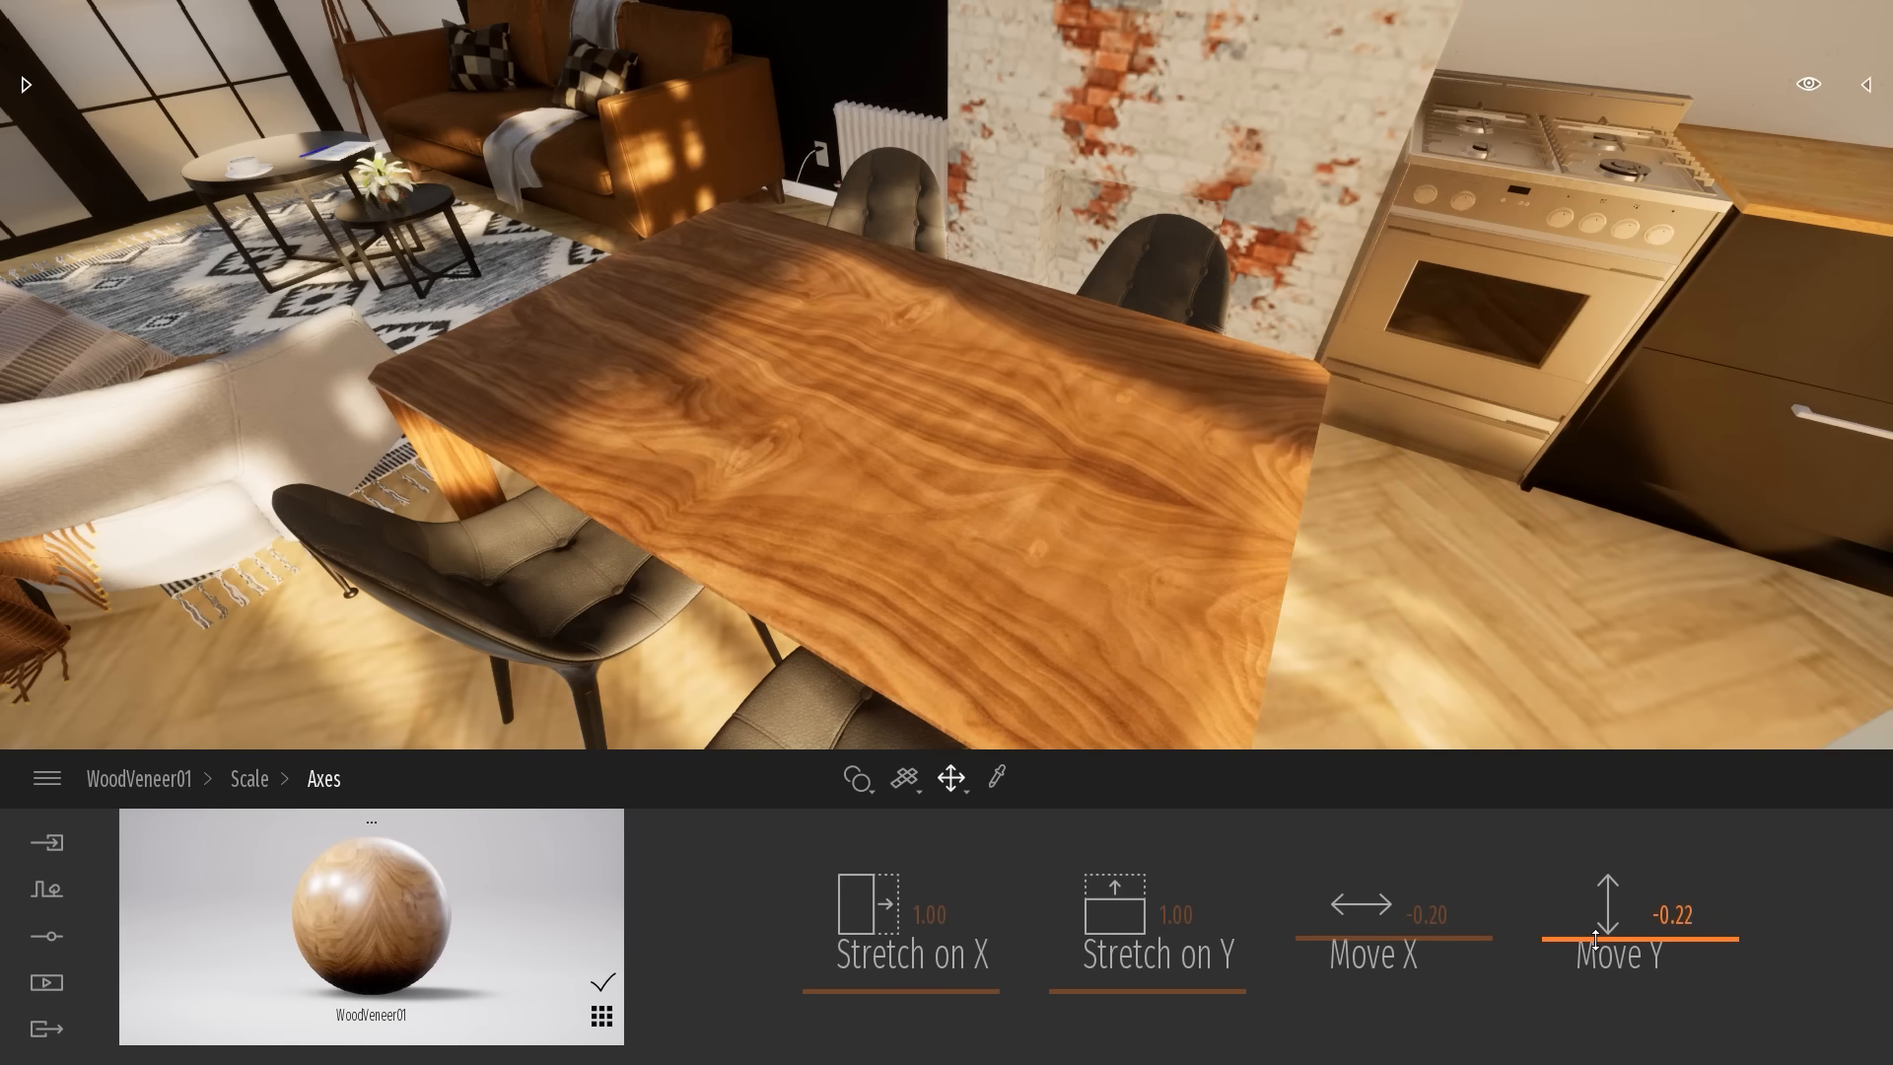
Return to WoodVeneer01's main properties and set its reflection to 50% while viewing the table at a low angle
{"action": "key", "text": "w"}
{"action": "right_click_drag", "start_coordinate": [1164, 526], "coordinate": [946, 385]}
{"action": "key", "text": "s"}
{"action": "key", "text": "a"}
{"action": "left_click", "coordinate": [181, 781]}
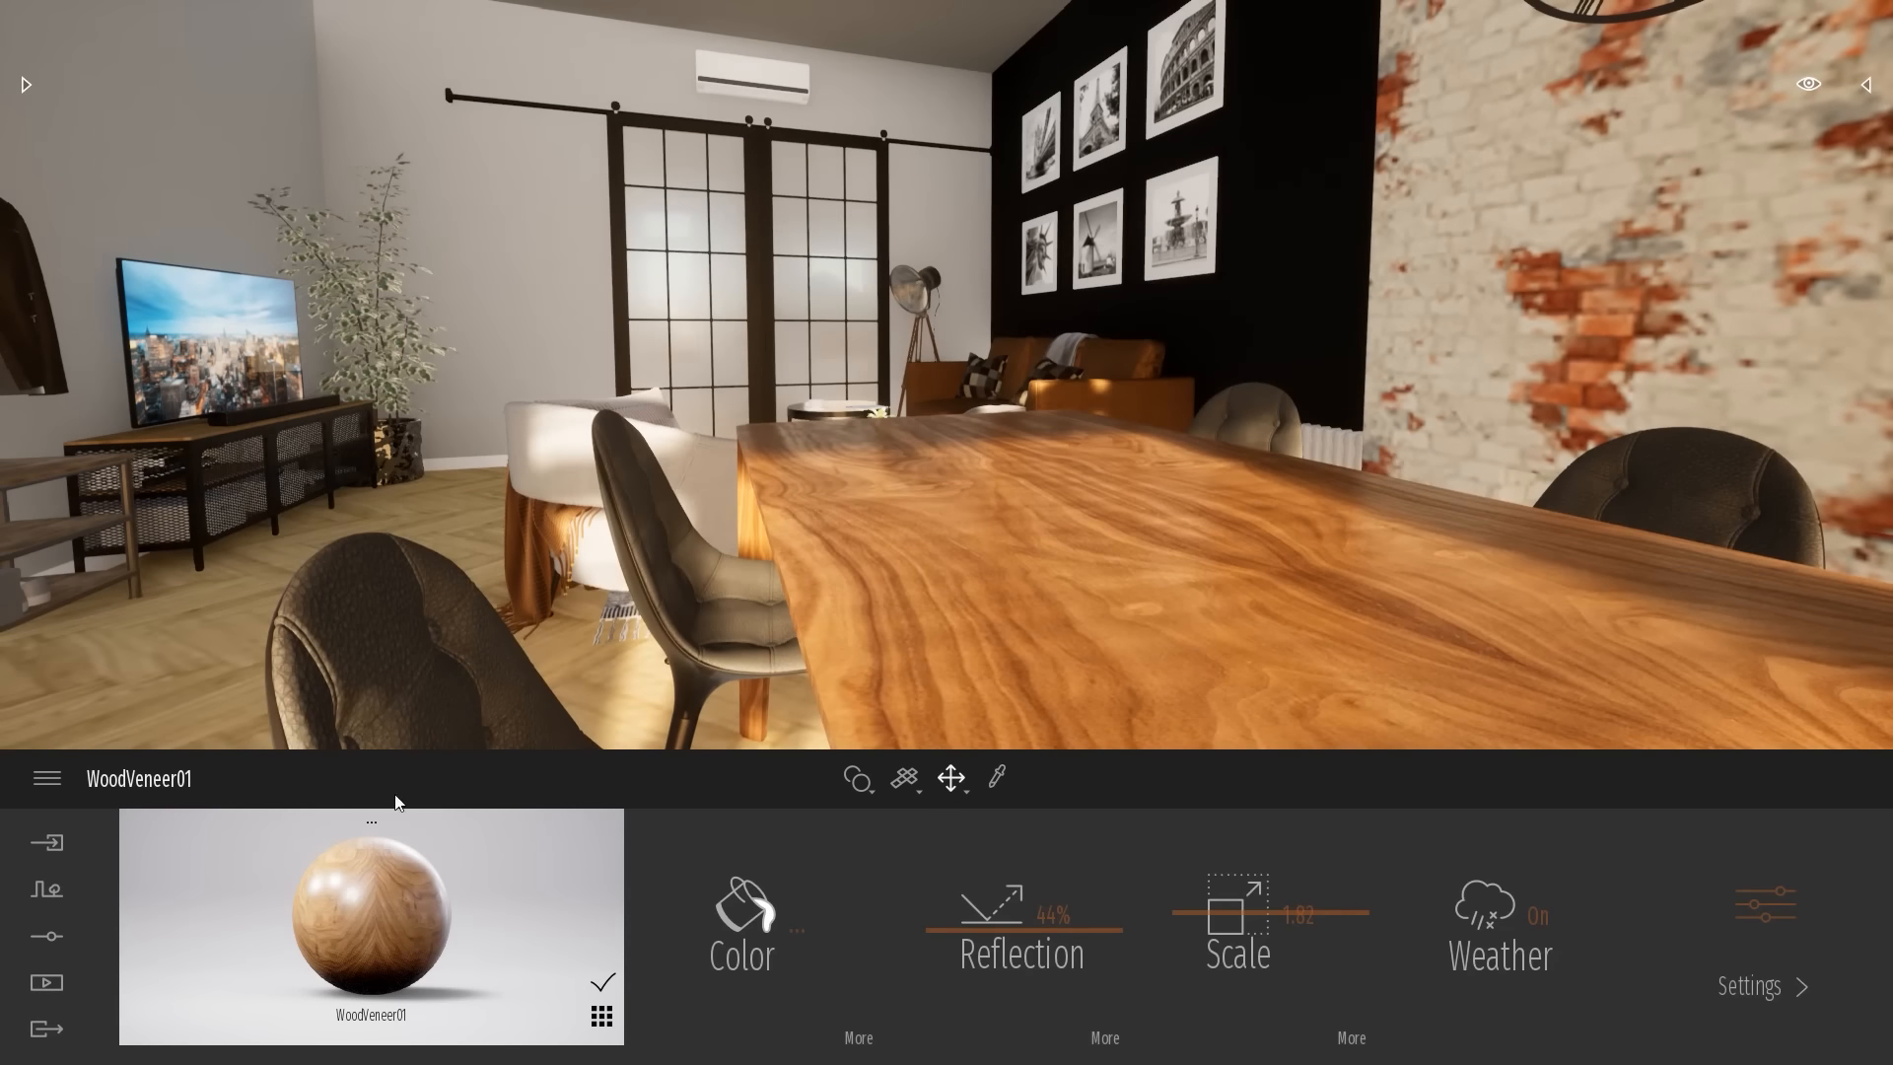
{"action": "key", "text": "w"}
{"action": "mouse_move", "coordinate": [998, 934]}
{"action": "left_mouse_down"}
{"action": "mouse_move", "coordinate": [999, 918]}
{"action": "mouse_move", "coordinate": [961, 924]}
{"action": "left_mouse_up"}
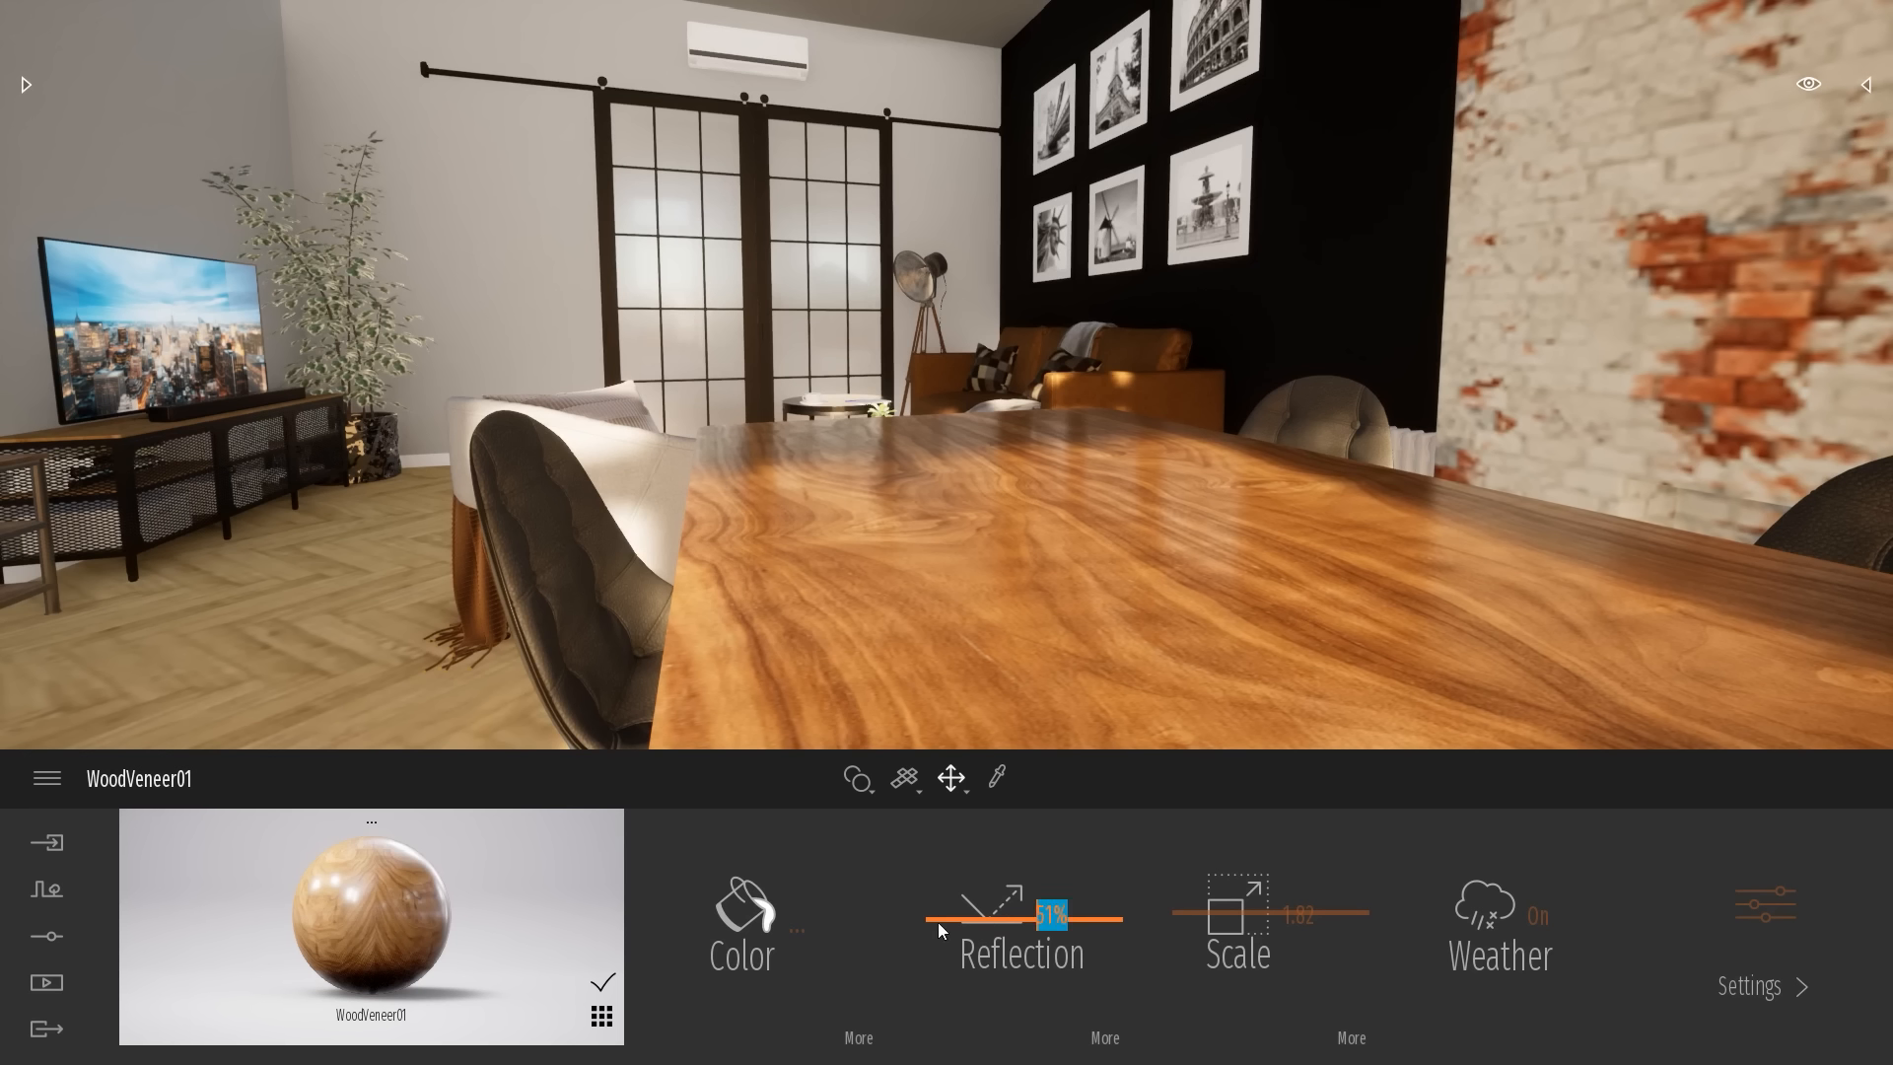
{"action": "type", "text": "50"}
{"action": "key", "text": "Return"}
Try WoodVeneer01's reflection at 100% and 0%, and restore it to 50%
{"action": "left_click_drag", "start_coordinate": [952, 919], "coordinate": [988, 807]}
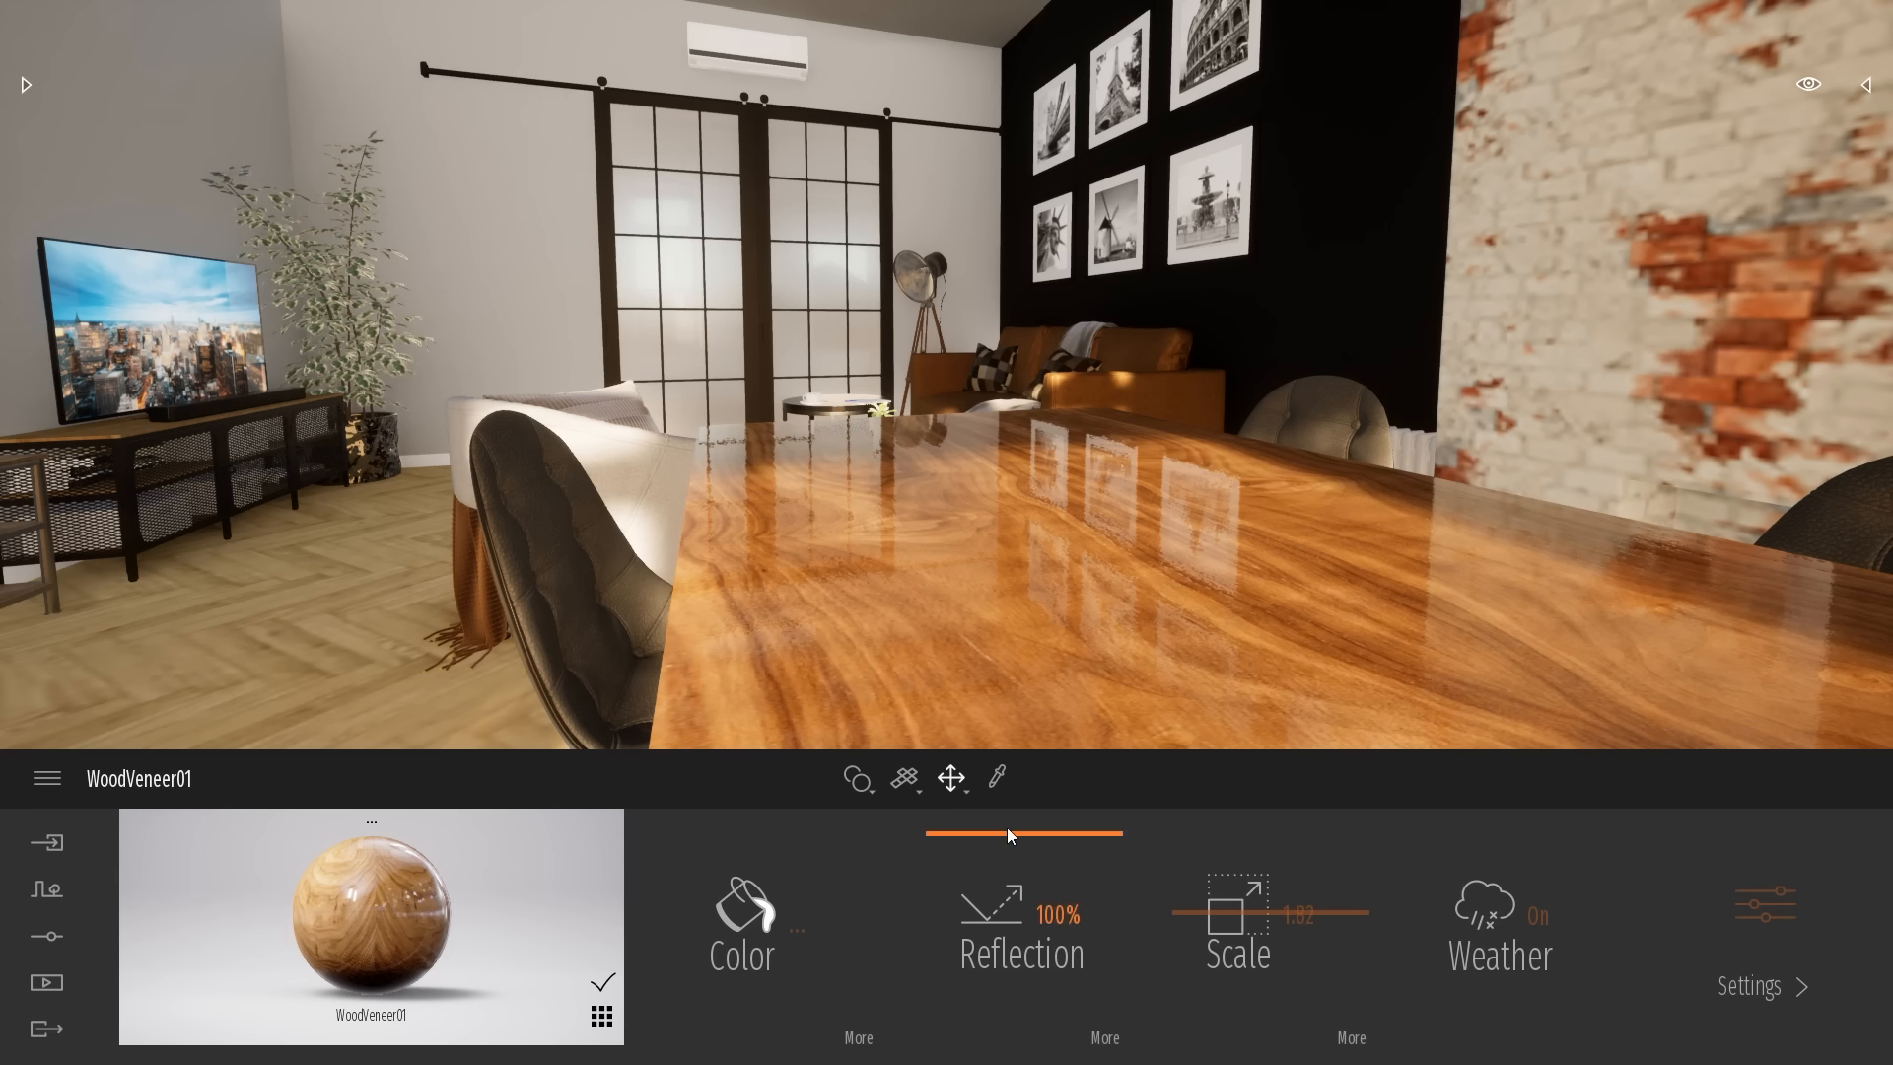
{"action": "left_click_drag", "start_coordinate": [986, 836], "coordinate": [1001, 1051]}
{"action": "right_click_drag", "start_coordinate": [946, 414], "coordinate": [941, 394]}
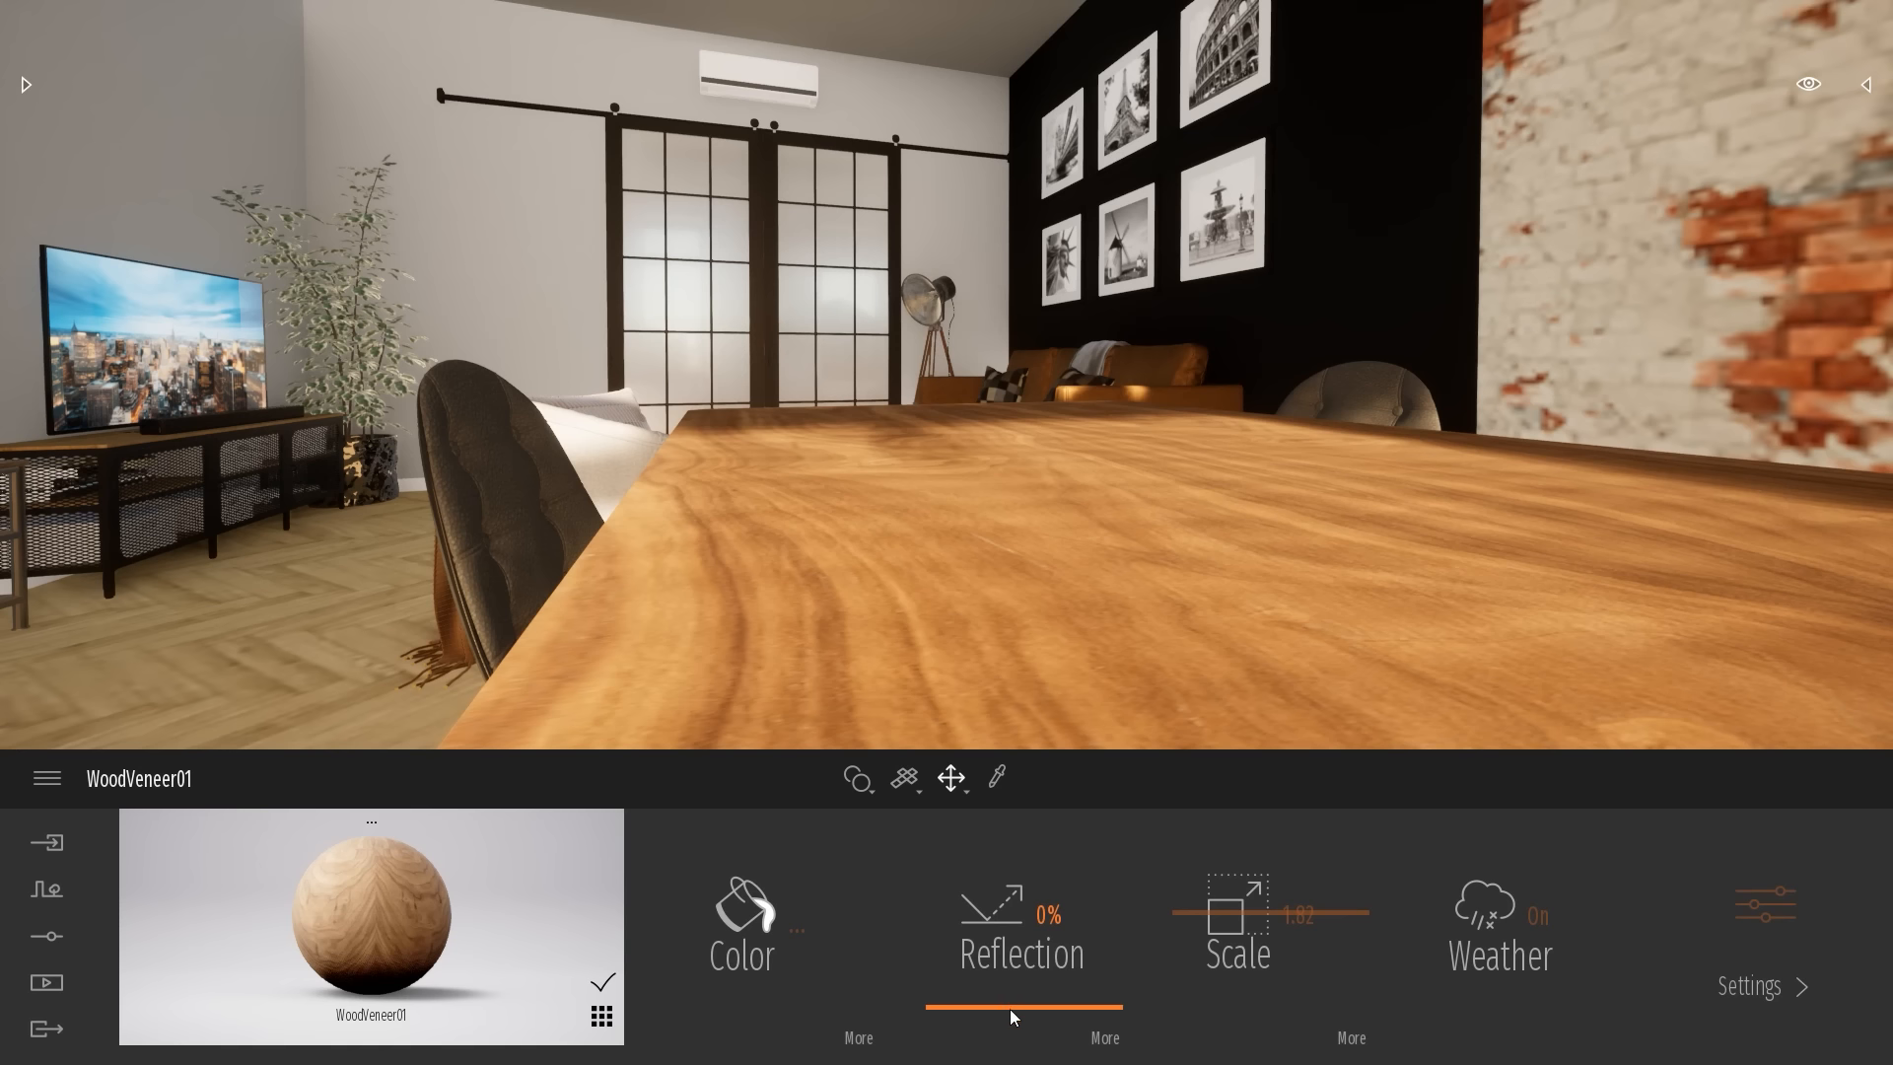
{"action": "left_click_drag", "start_coordinate": [1013, 1011], "coordinate": [1026, 923]}
{"action": "left_click", "coordinate": [1083, 921]}
{"action": "type", "text": "50"}
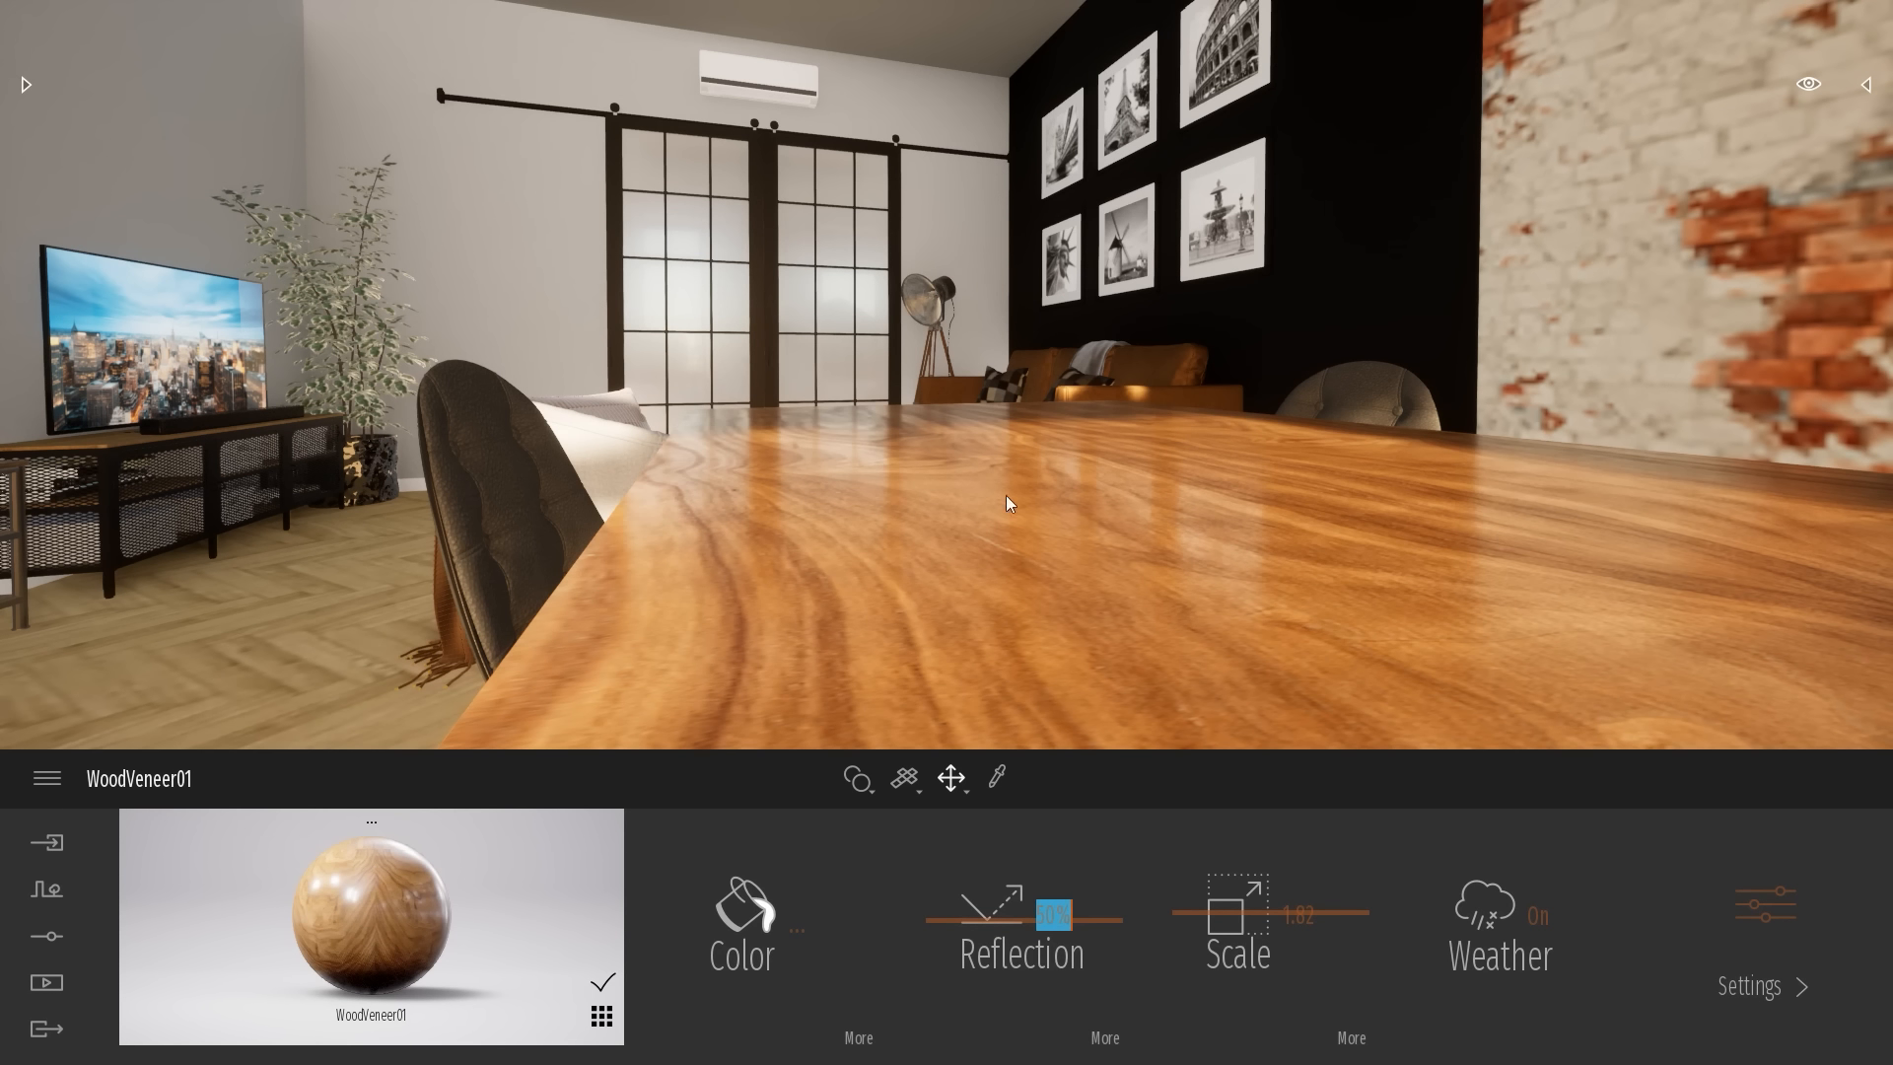
{"action": "key", "text": "Return"}
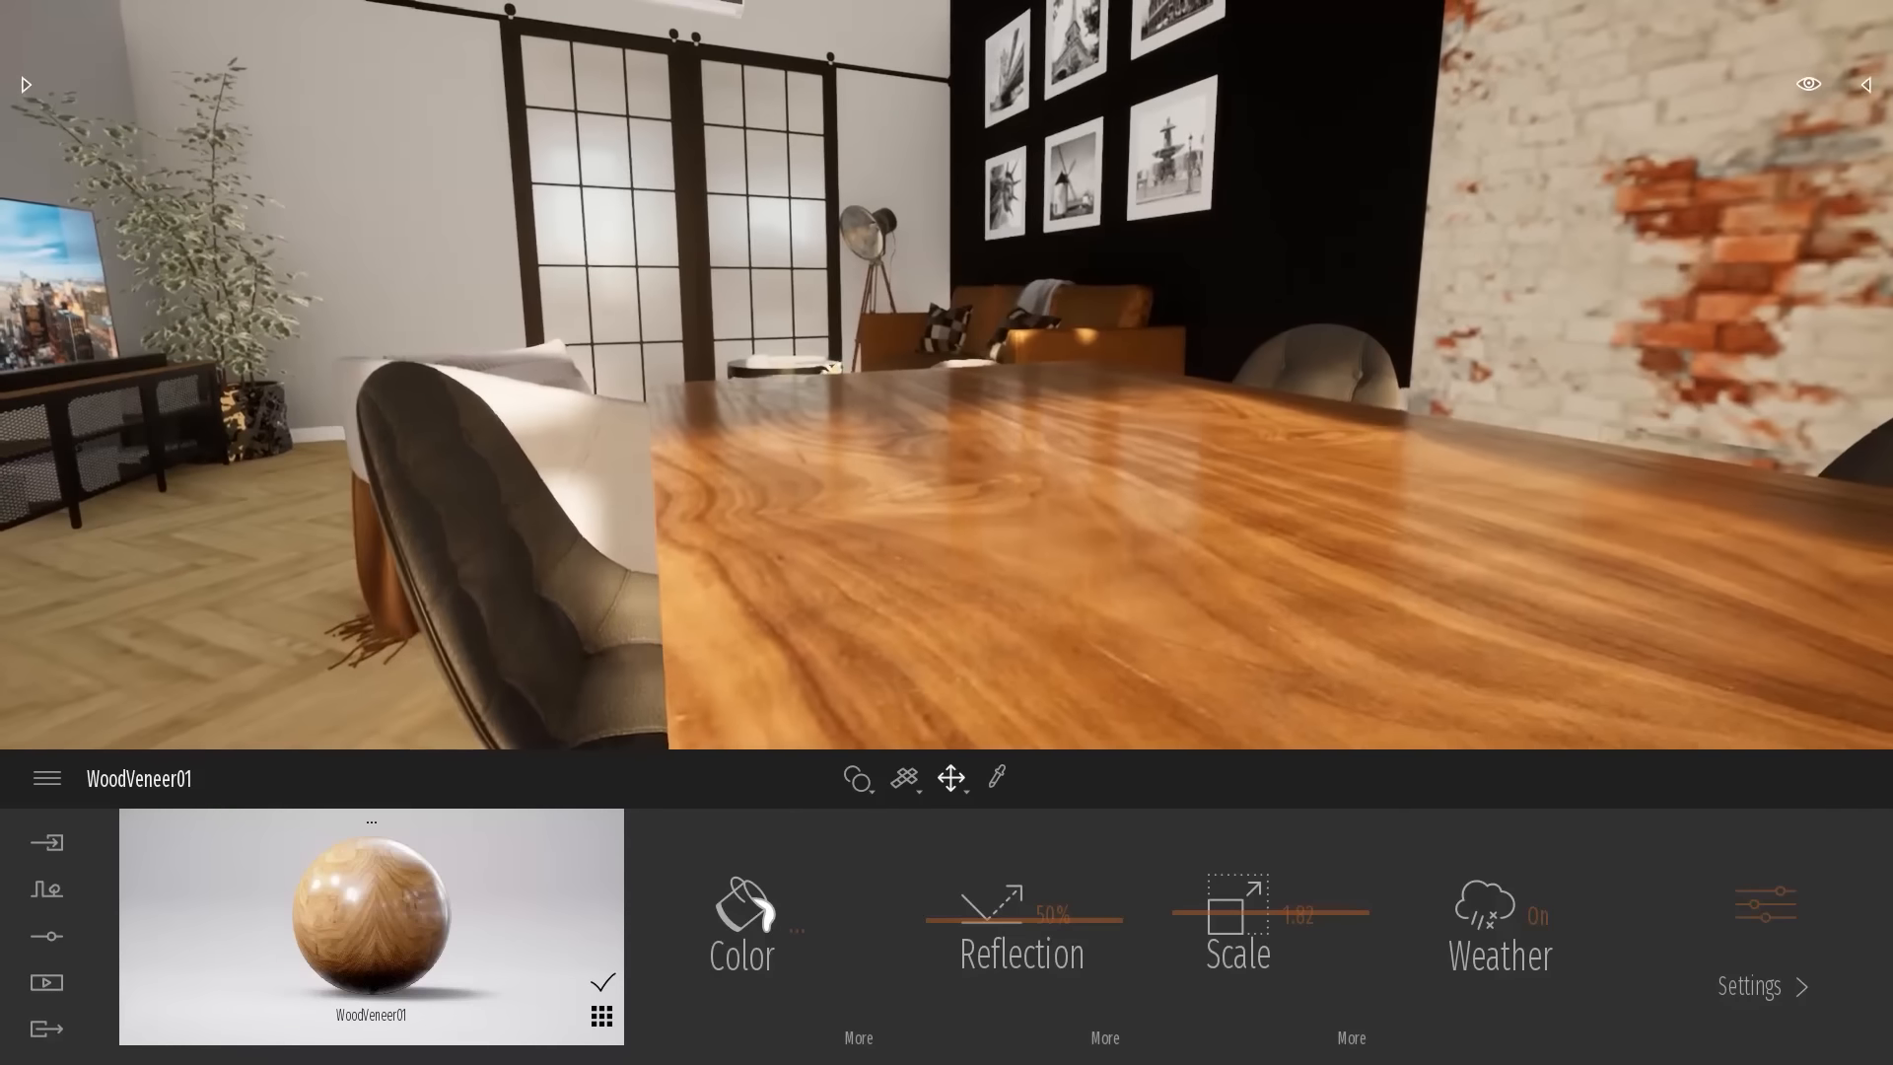
Examine the reflections on the veneered table top from several low viewpoints
{"action": "middle_click_drag", "start_coordinate": [1043, 465], "coordinate": [986, 465]}
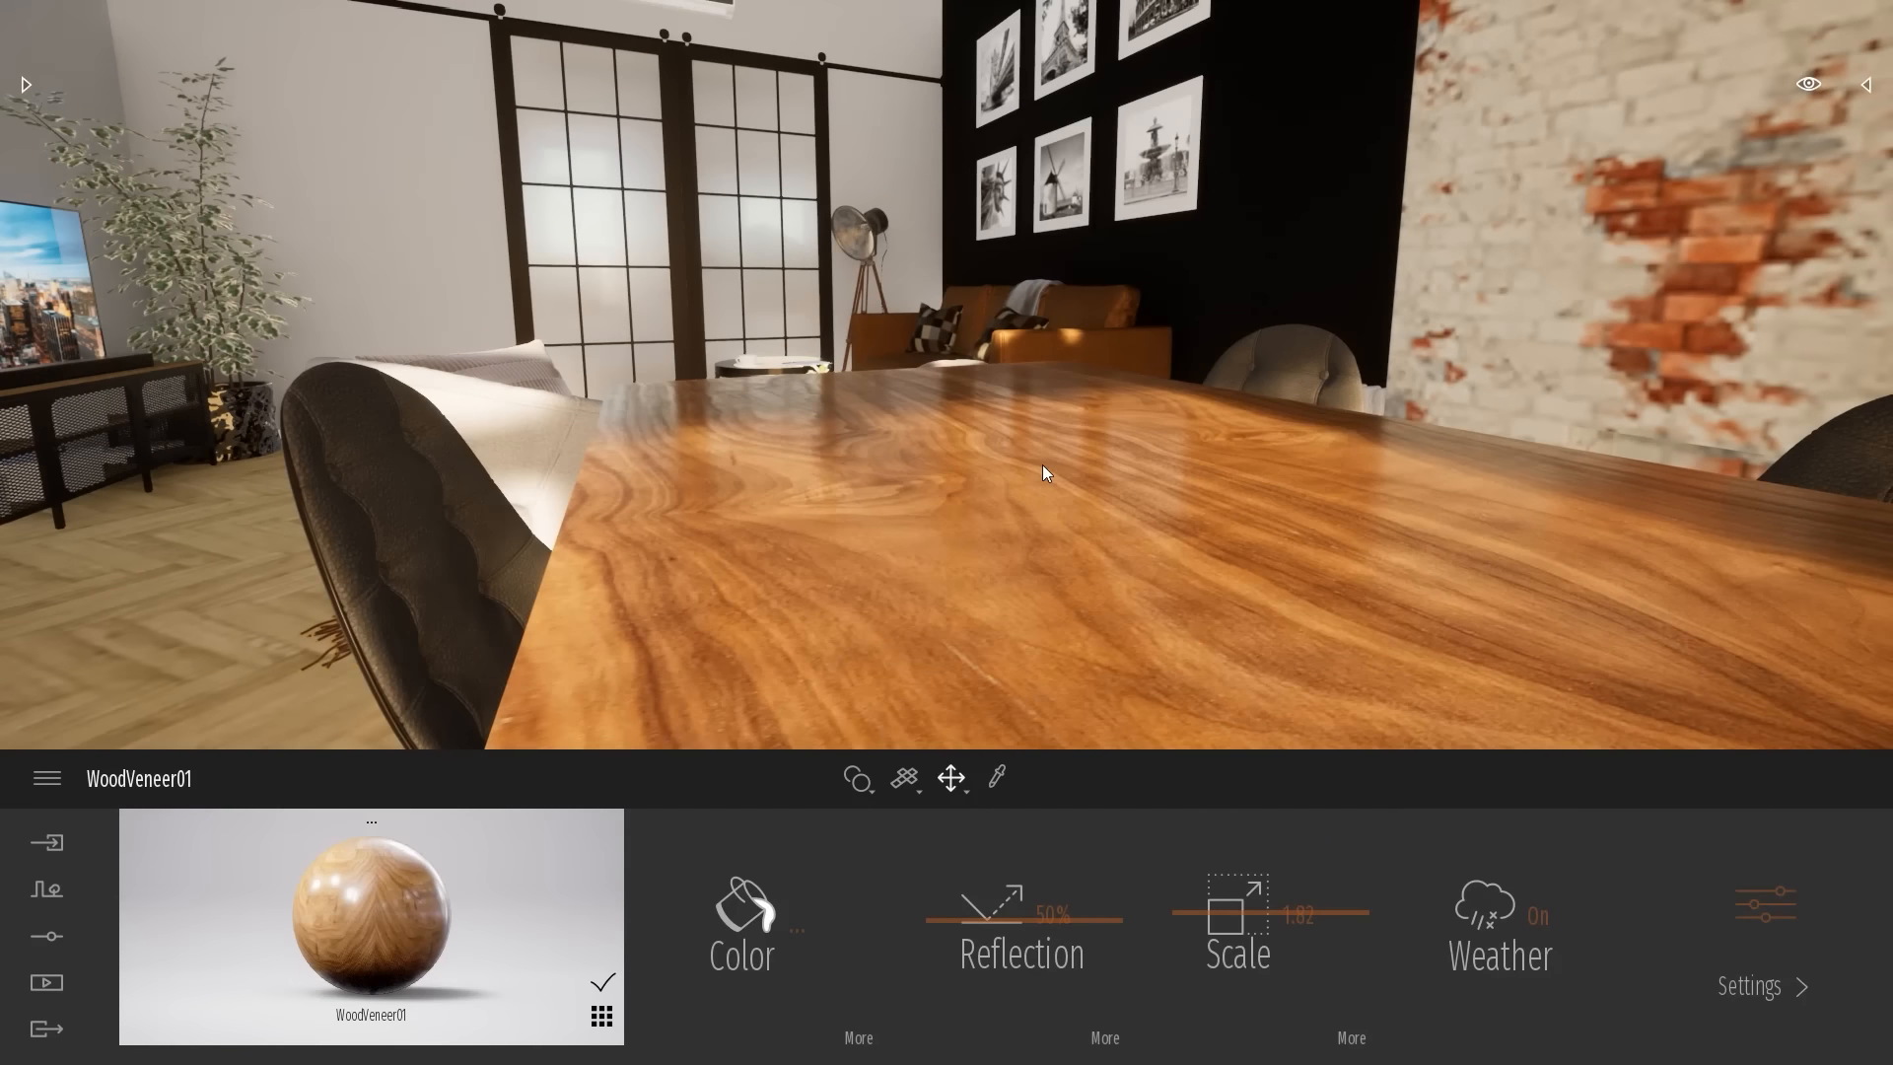
{"action": "key", "text": "s"}
{"action": "right_click_drag", "start_coordinate": [1043, 464], "coordinate": [1005, 458]}
{"action": "key", "text": "w"}
{"action": "scroll", "coordinate": [1085, 452], "scroll_direction": "up", "scroll_amount": 3}
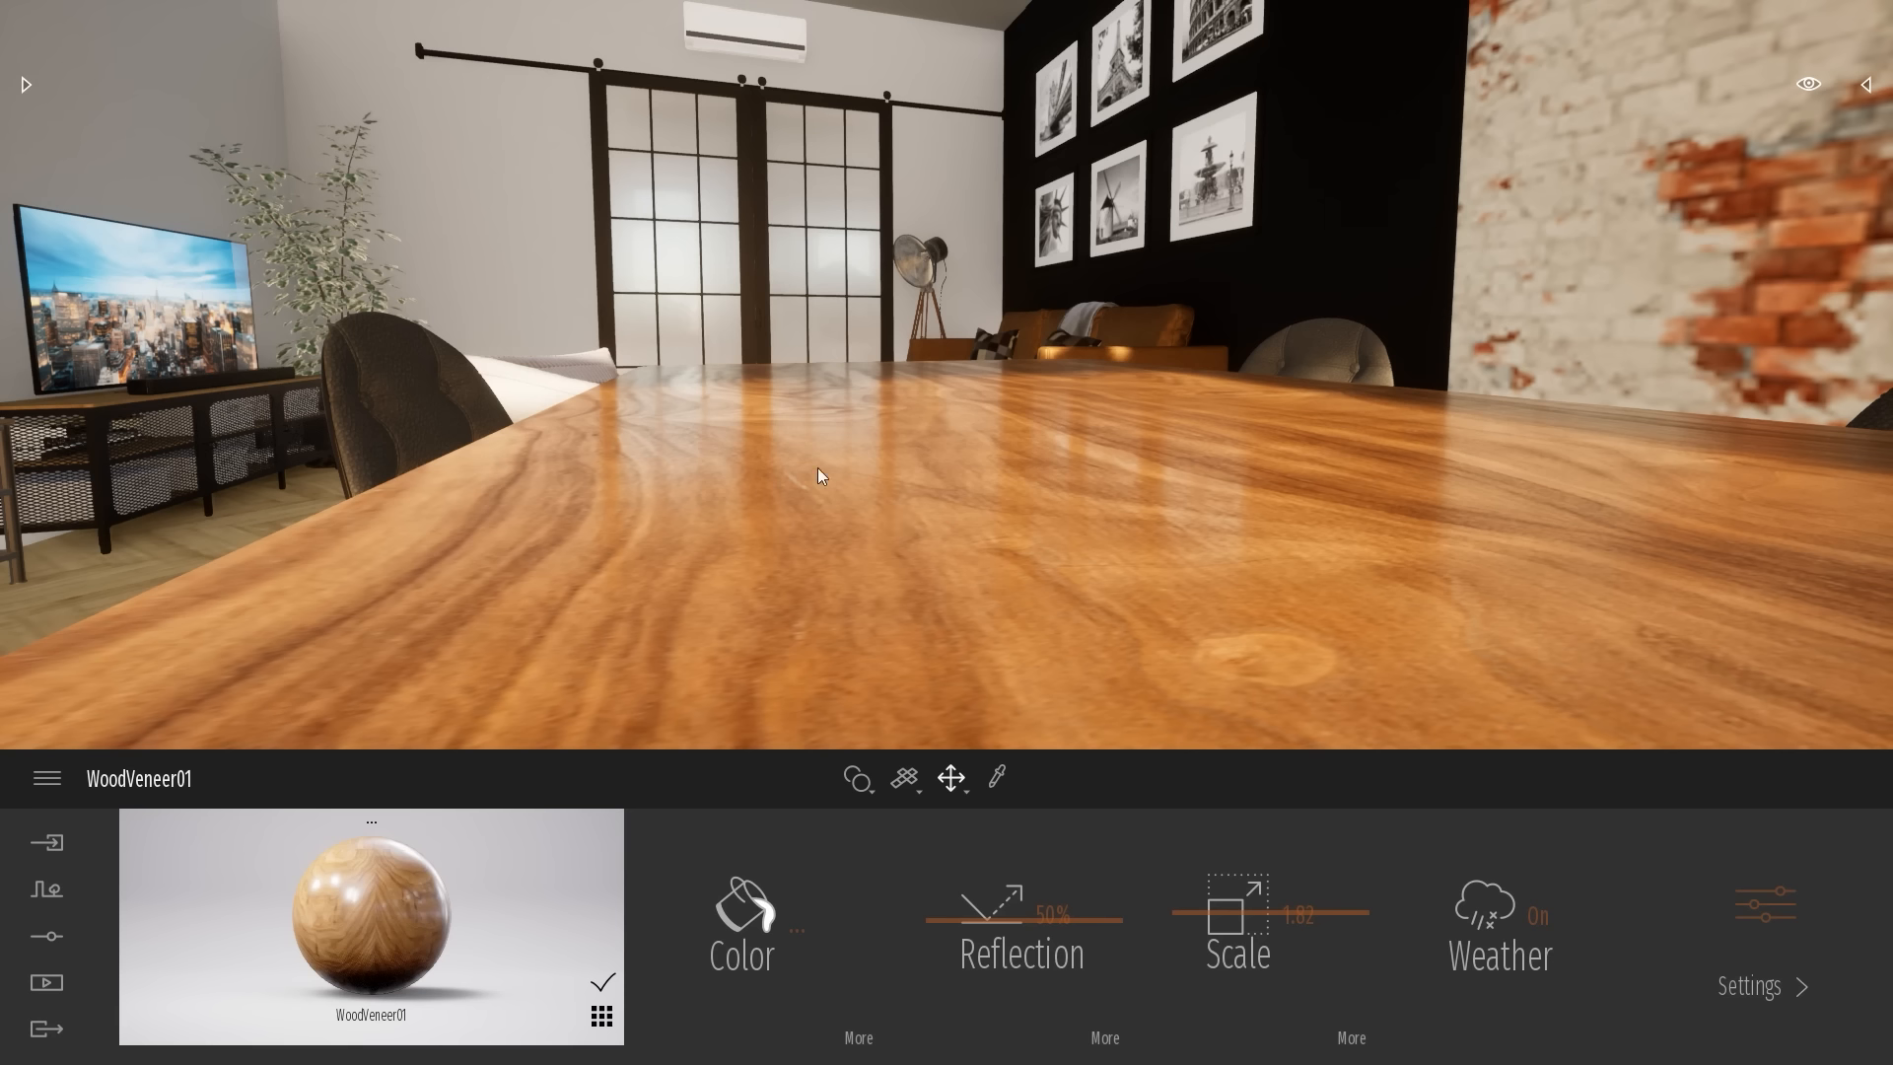
{"action": "key", "text": "e"}
{"action": "right_click_drag", "start_coordinate": [976, 424], "coordinate": [998, 446]}
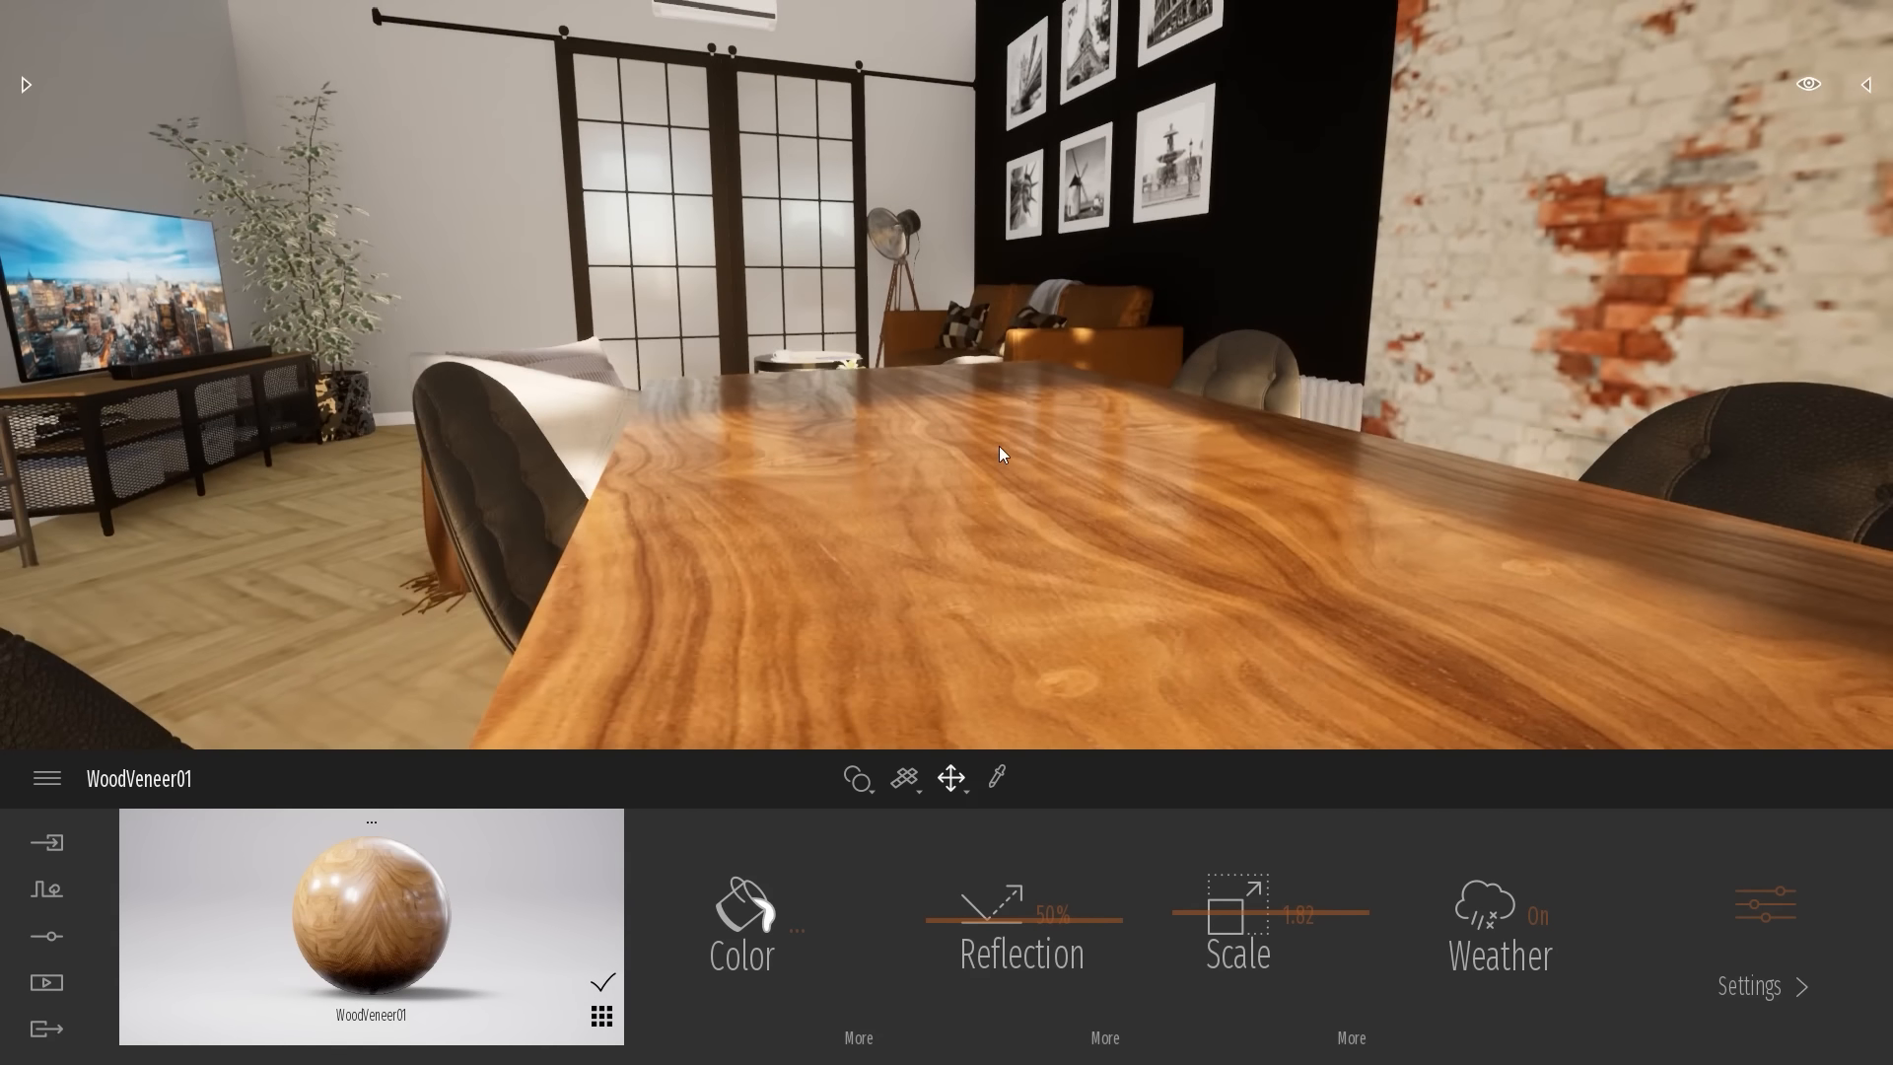
Switch to Quixel Bridge, return to the full asset library and close the Walnut Veneer details
{"action": "key", "text": "alt+Tab"}
{"action": "key", "text": "alt+Tab"}
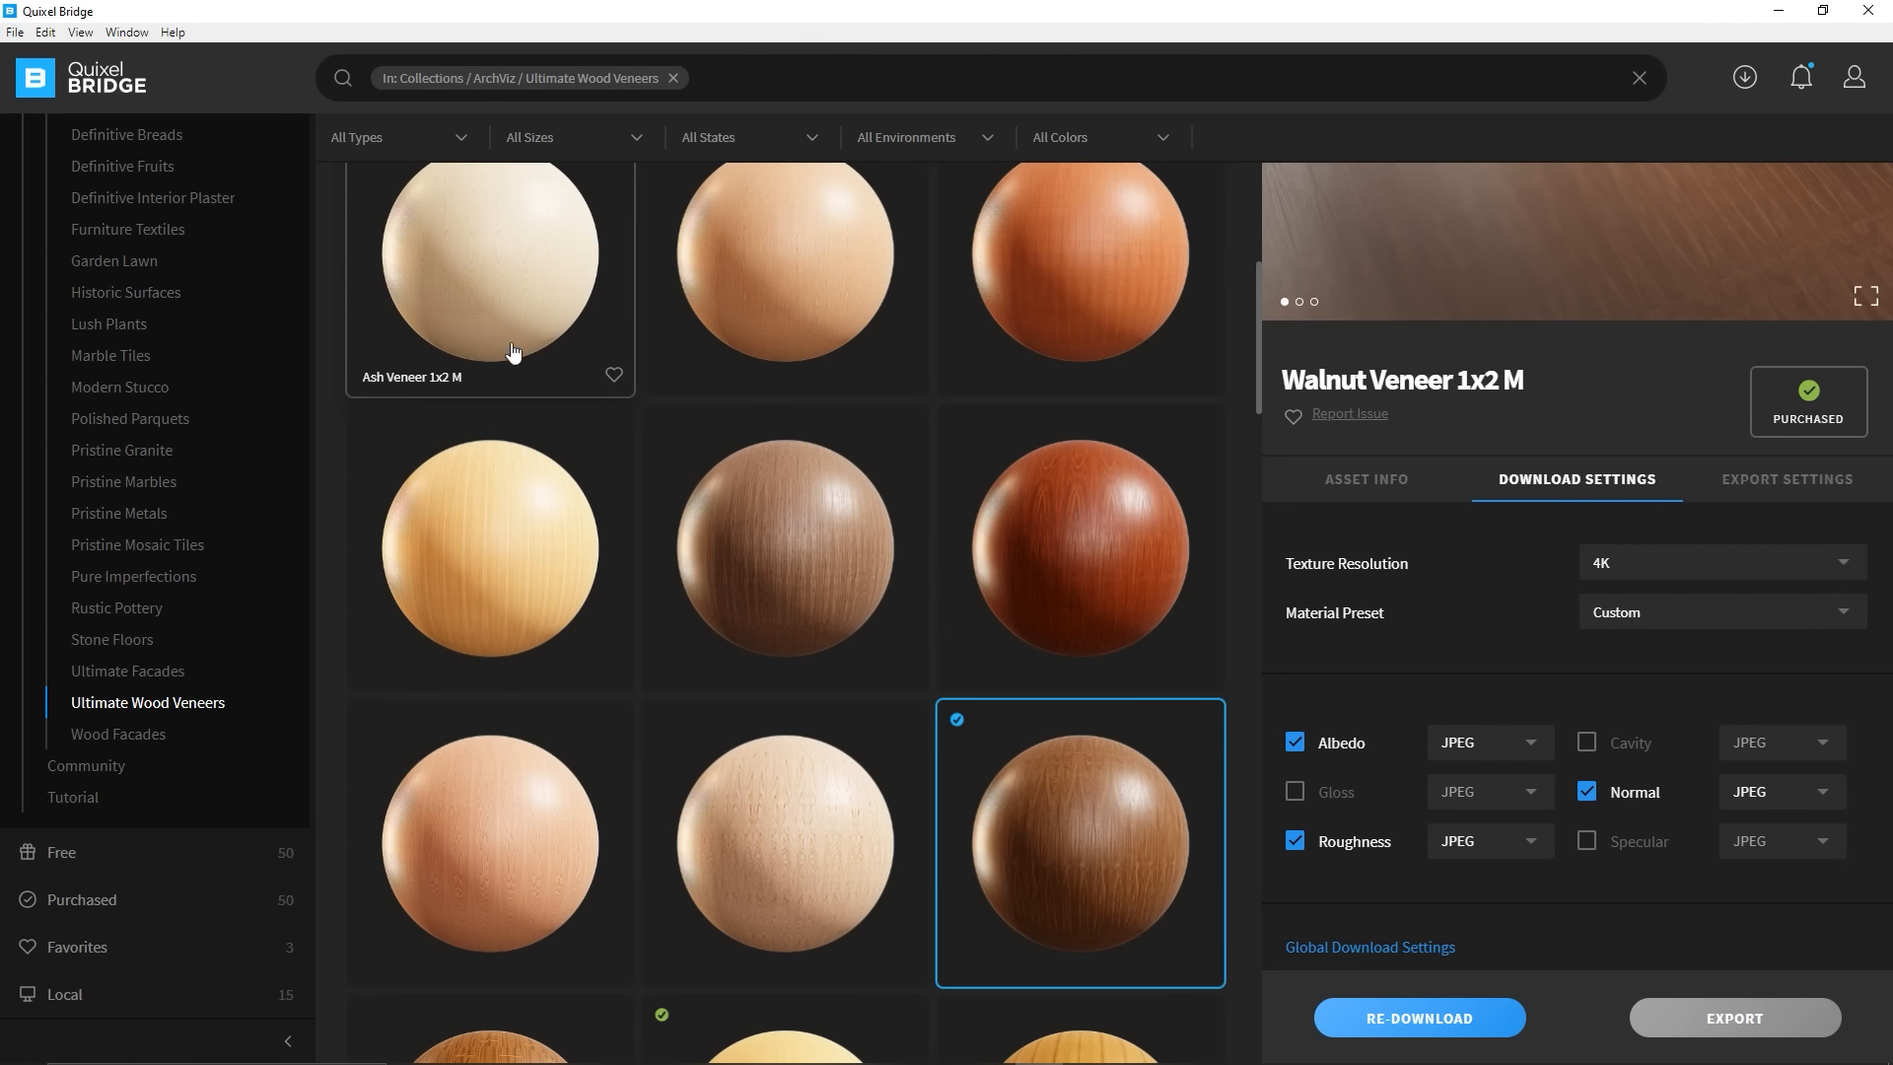
{"action": "scroll", "coordinate": [694, 355], "scroll_direction": "up", "scroll_amount": 5}
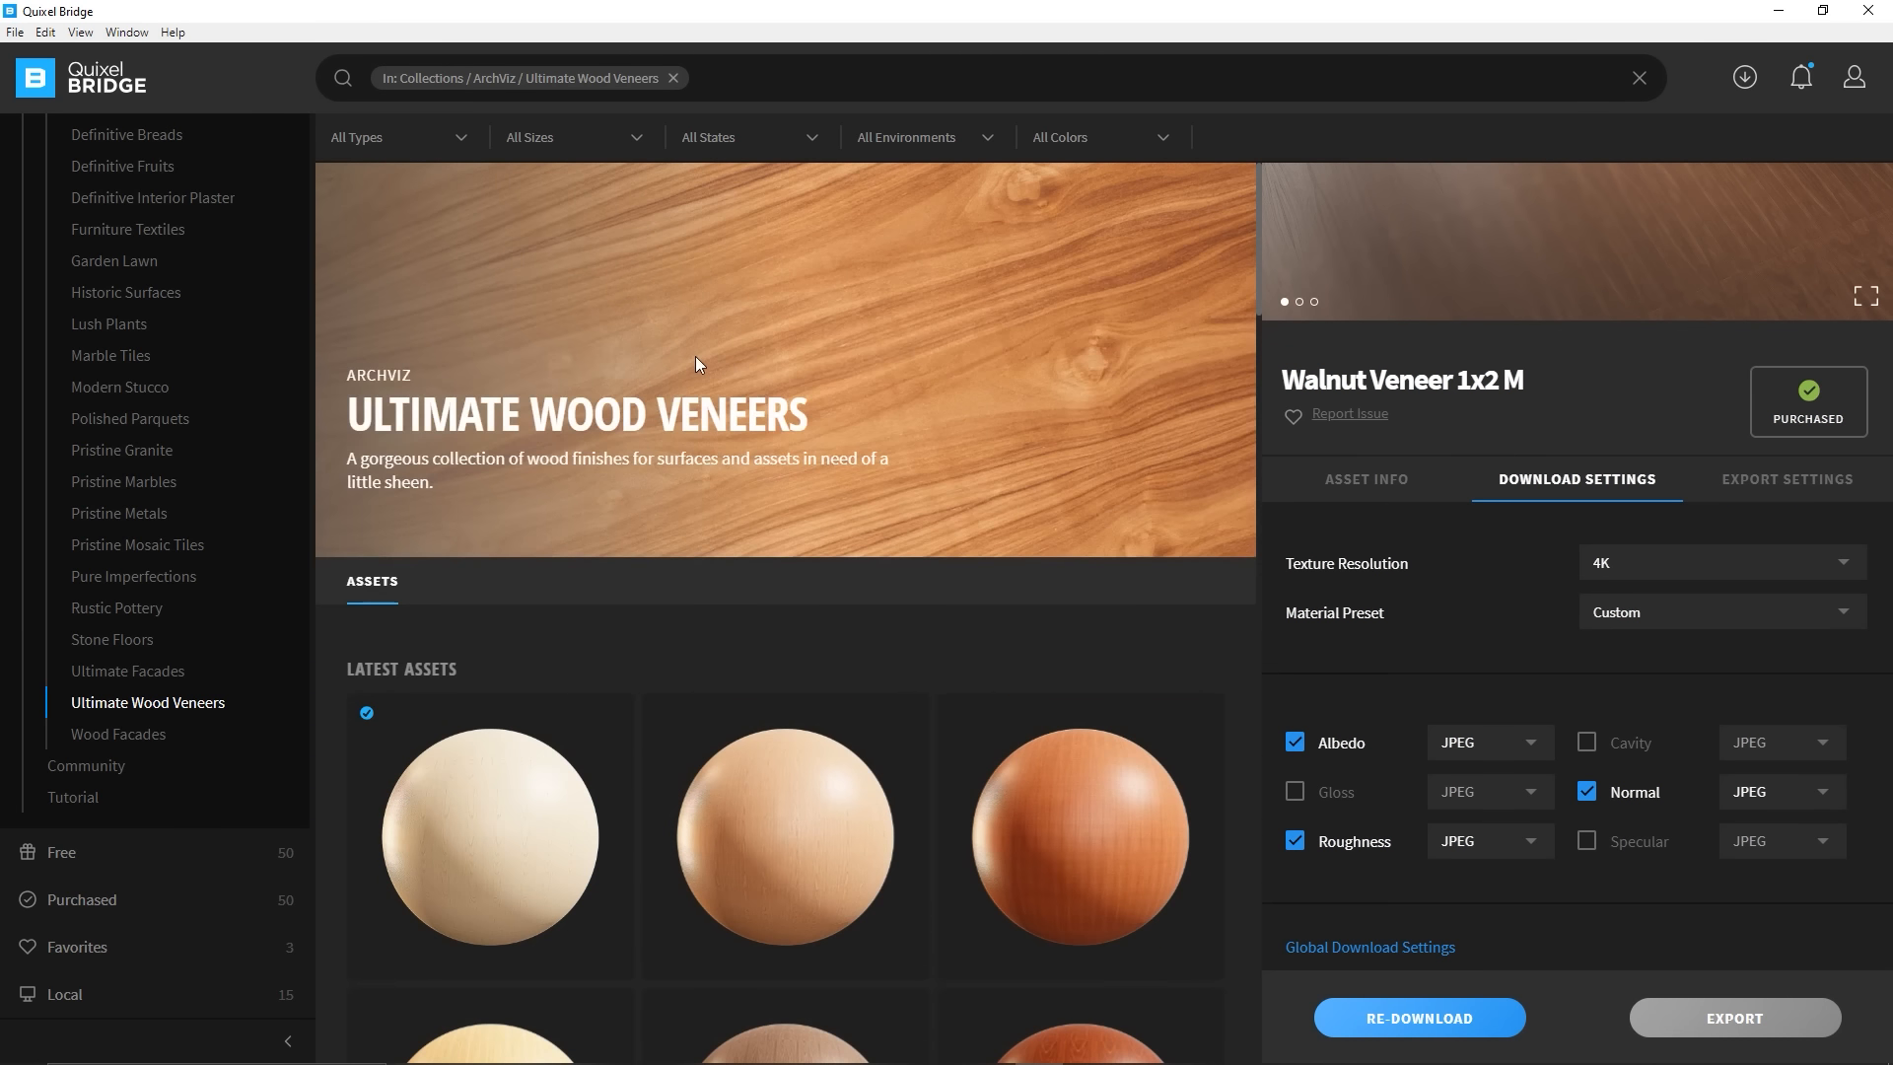
{"action": "scroll", "coordinate": [192, 351], "scroll_direction": "up", "scroll_amount": 3}
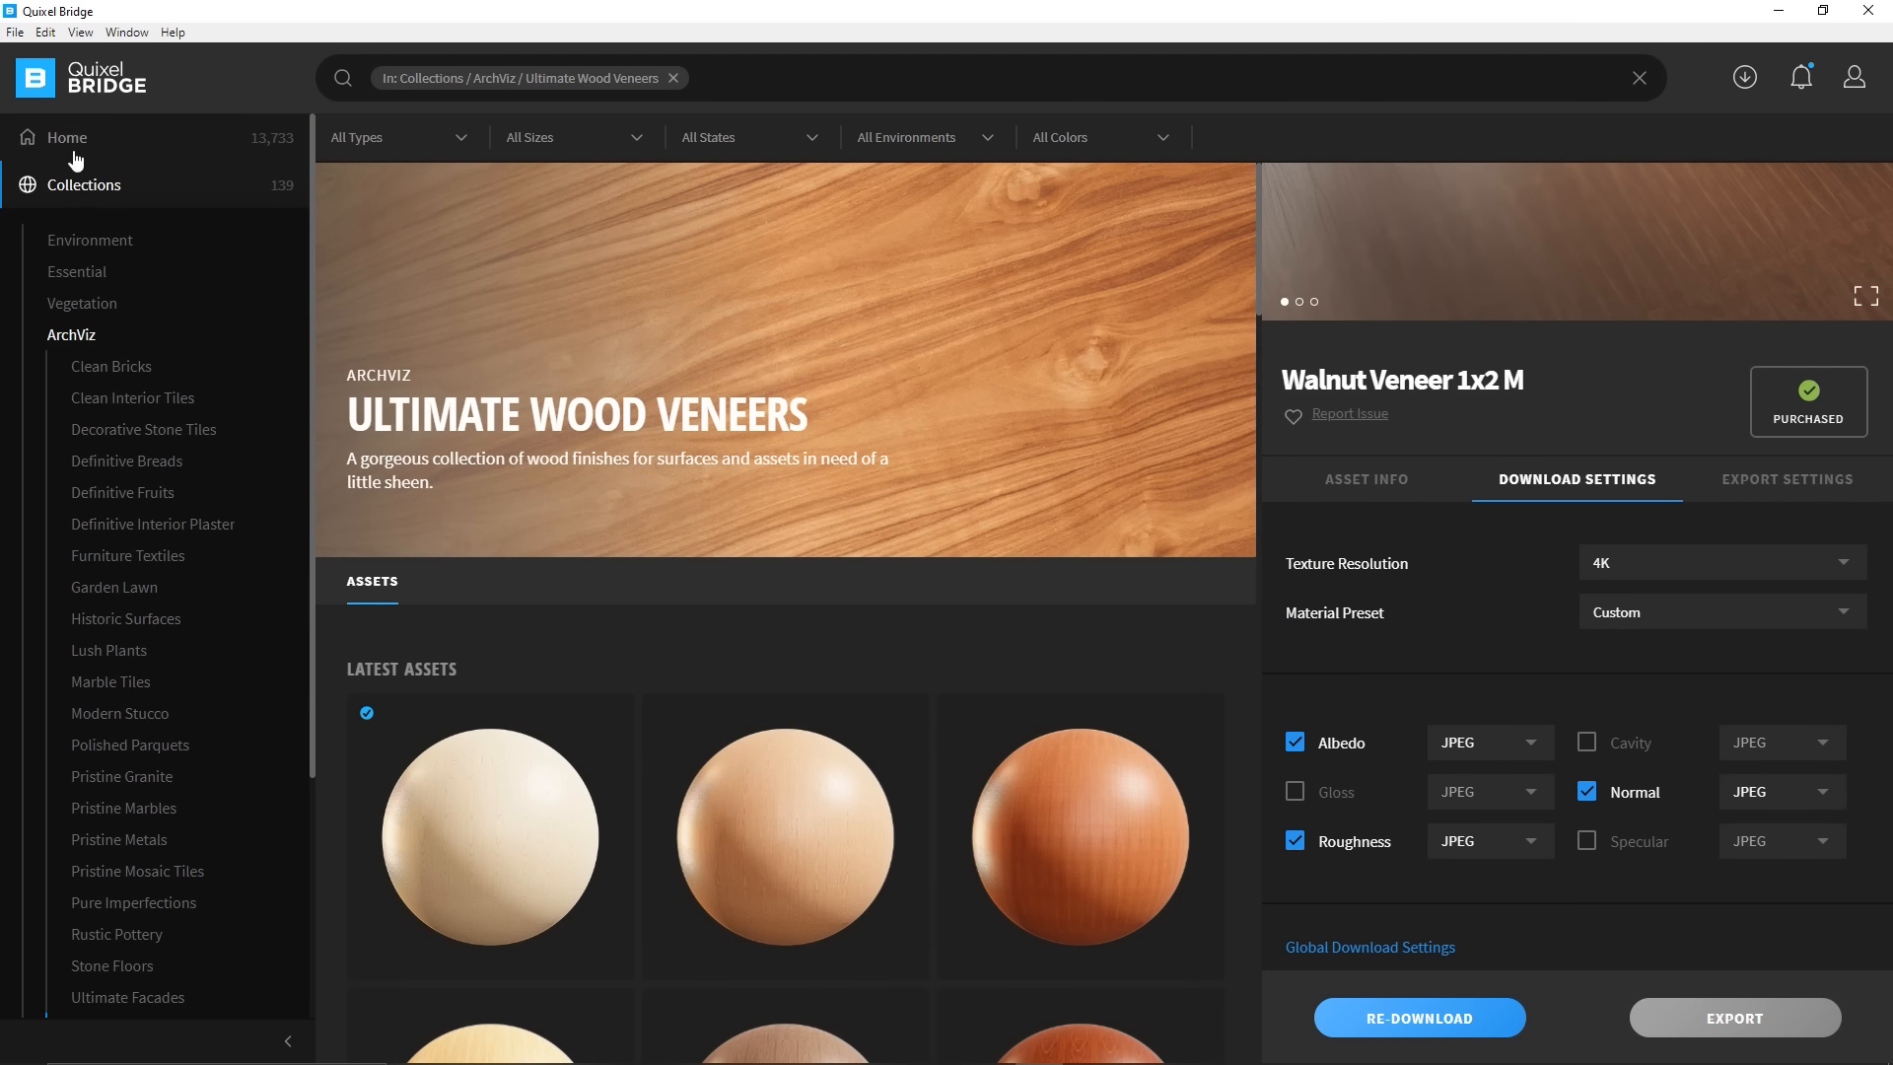
{"action": "left_click", "coordinate": [71, 137]}
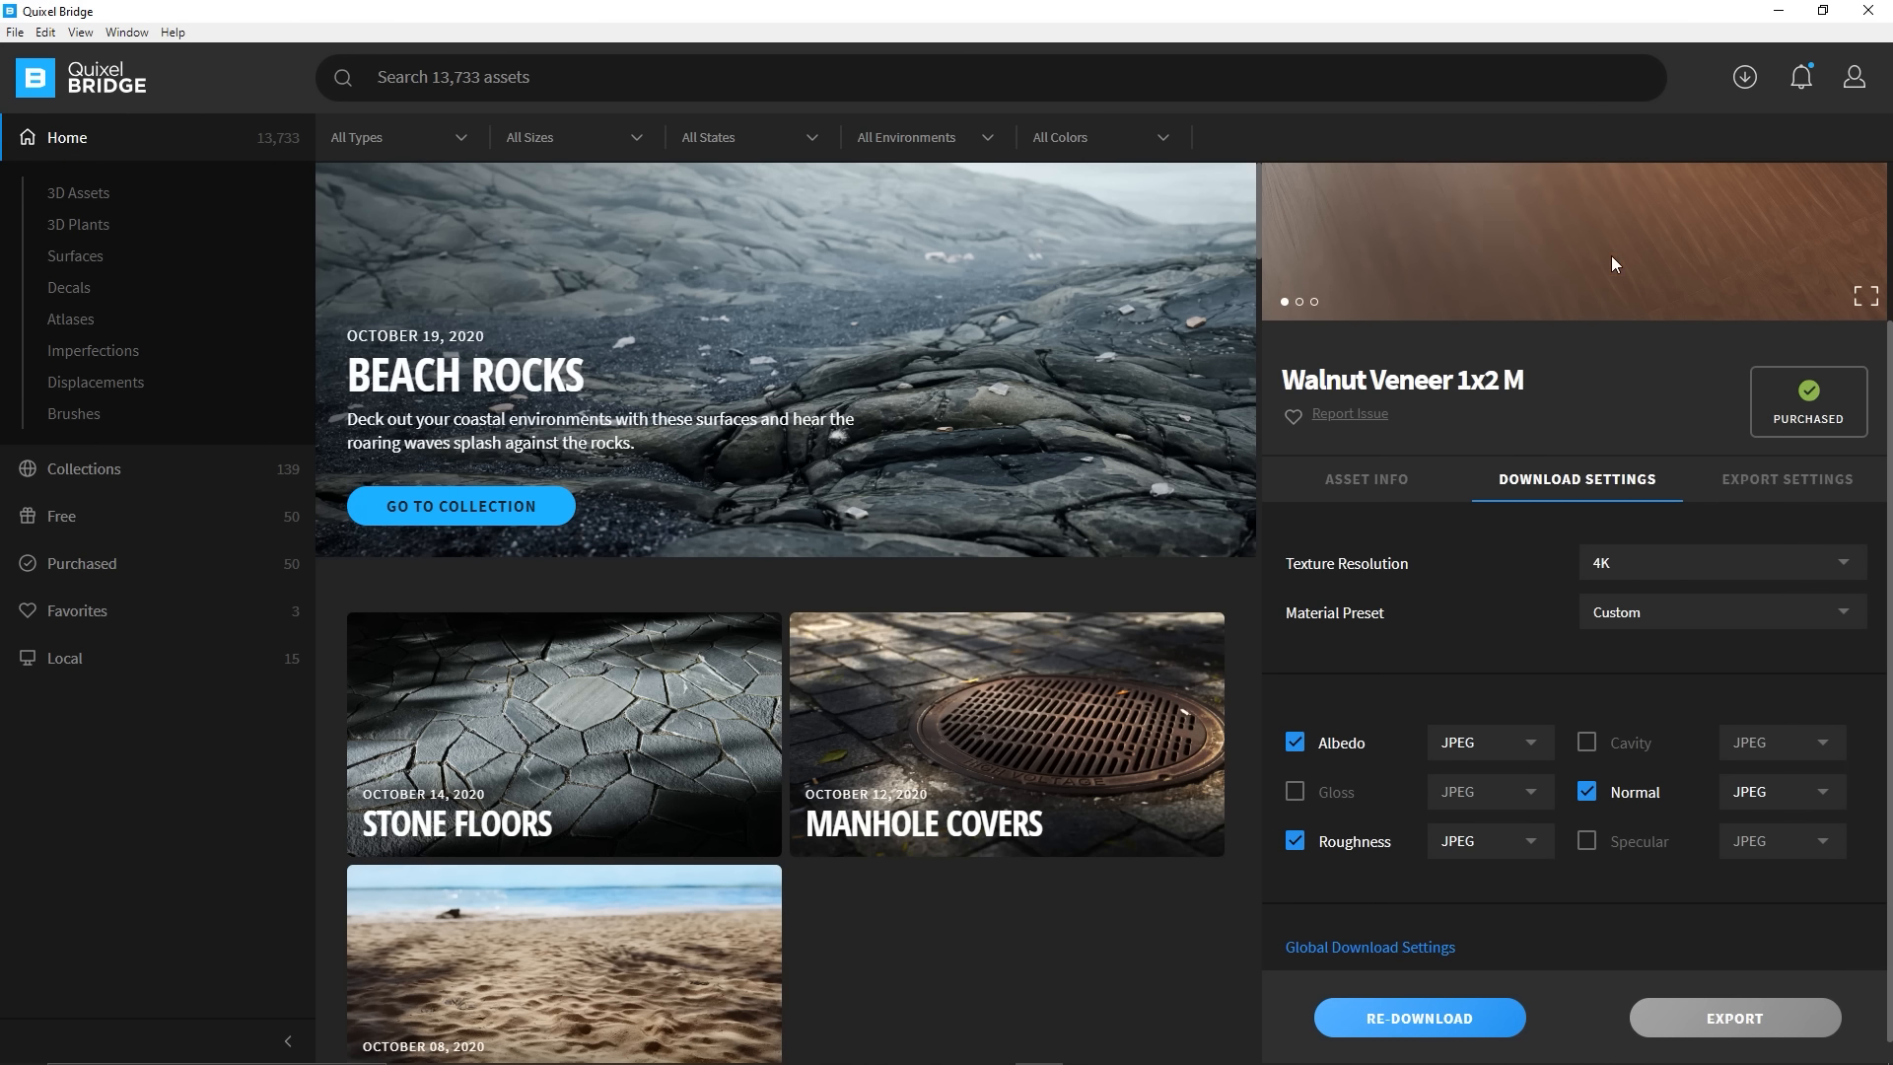
{"action": "mouse_move", "coordinate": [1782, 248]}
{"action": "left_click", "coordinate": [1868, 186]}
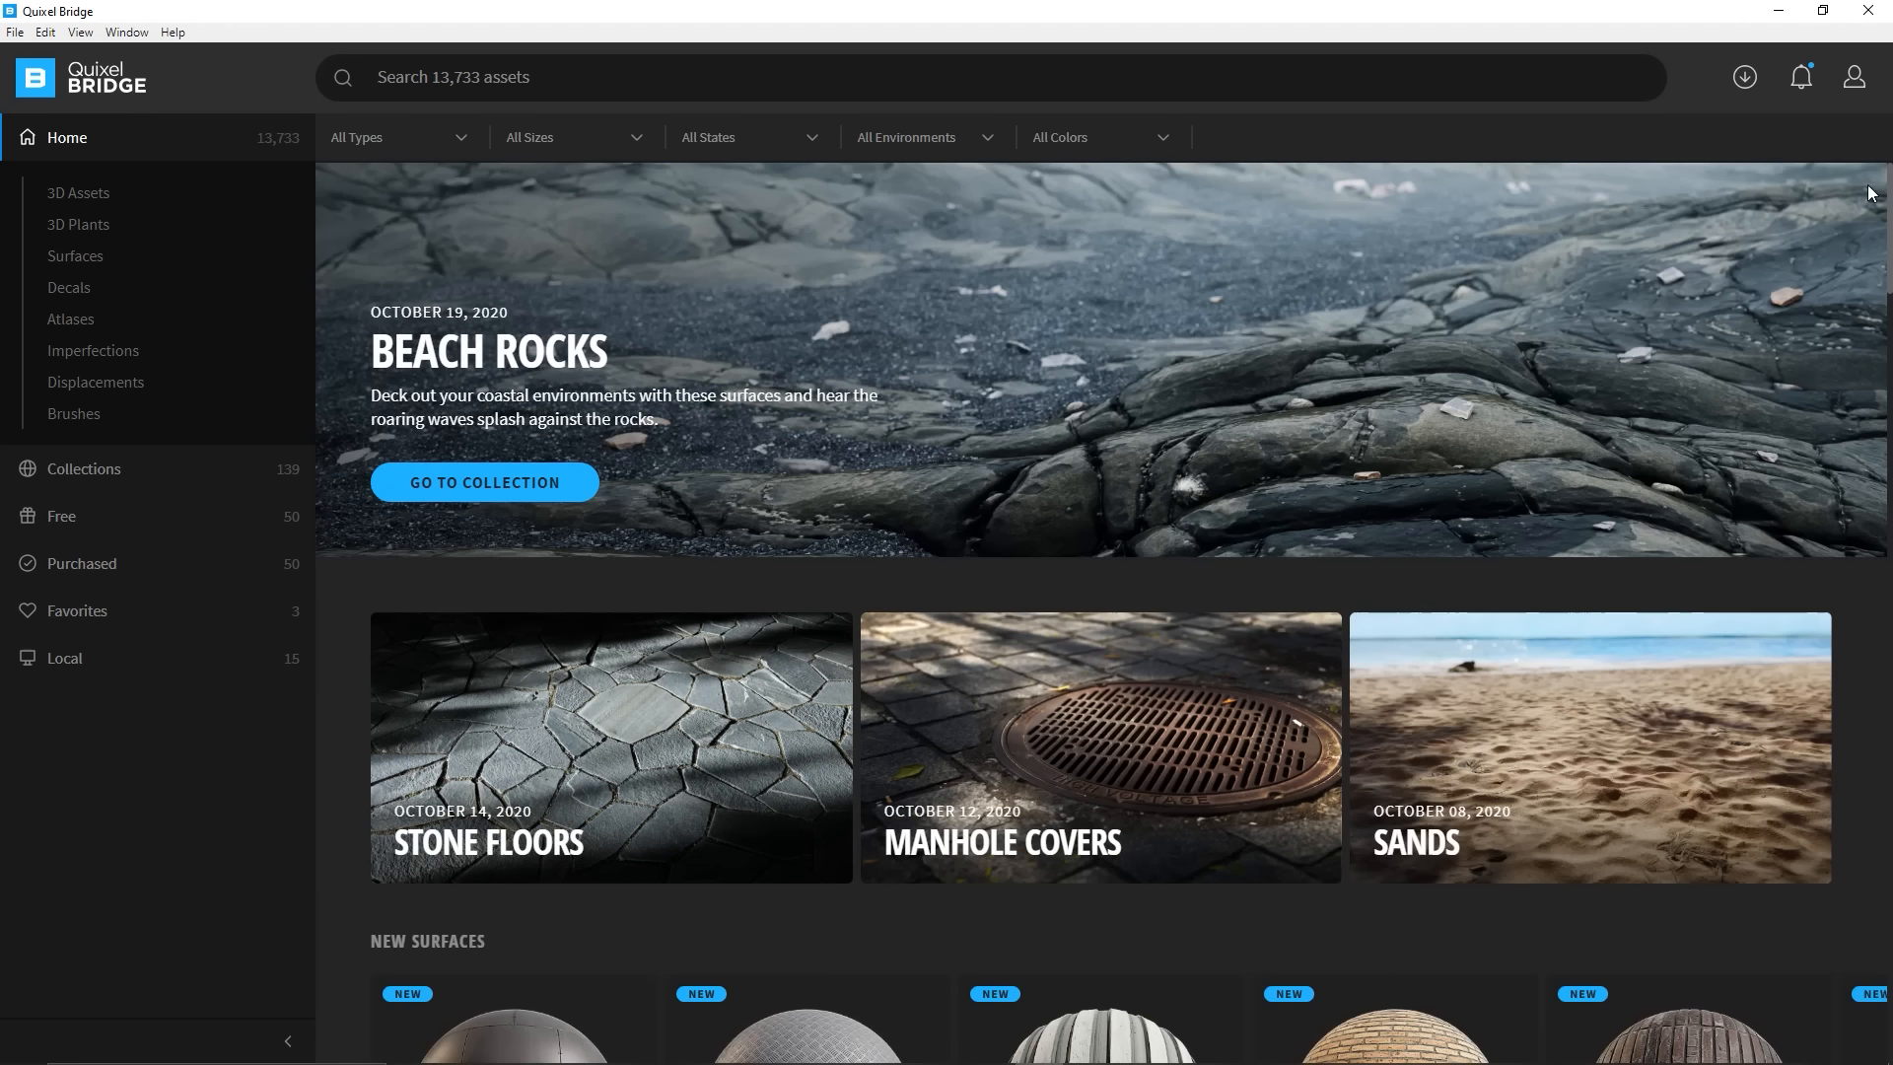
Open the Wipe Mark category of the Imperfections assets
{"action": "scroll", "coordinate": [1319, 477], "scroll_direction": "down", "scroll_amount": 4}
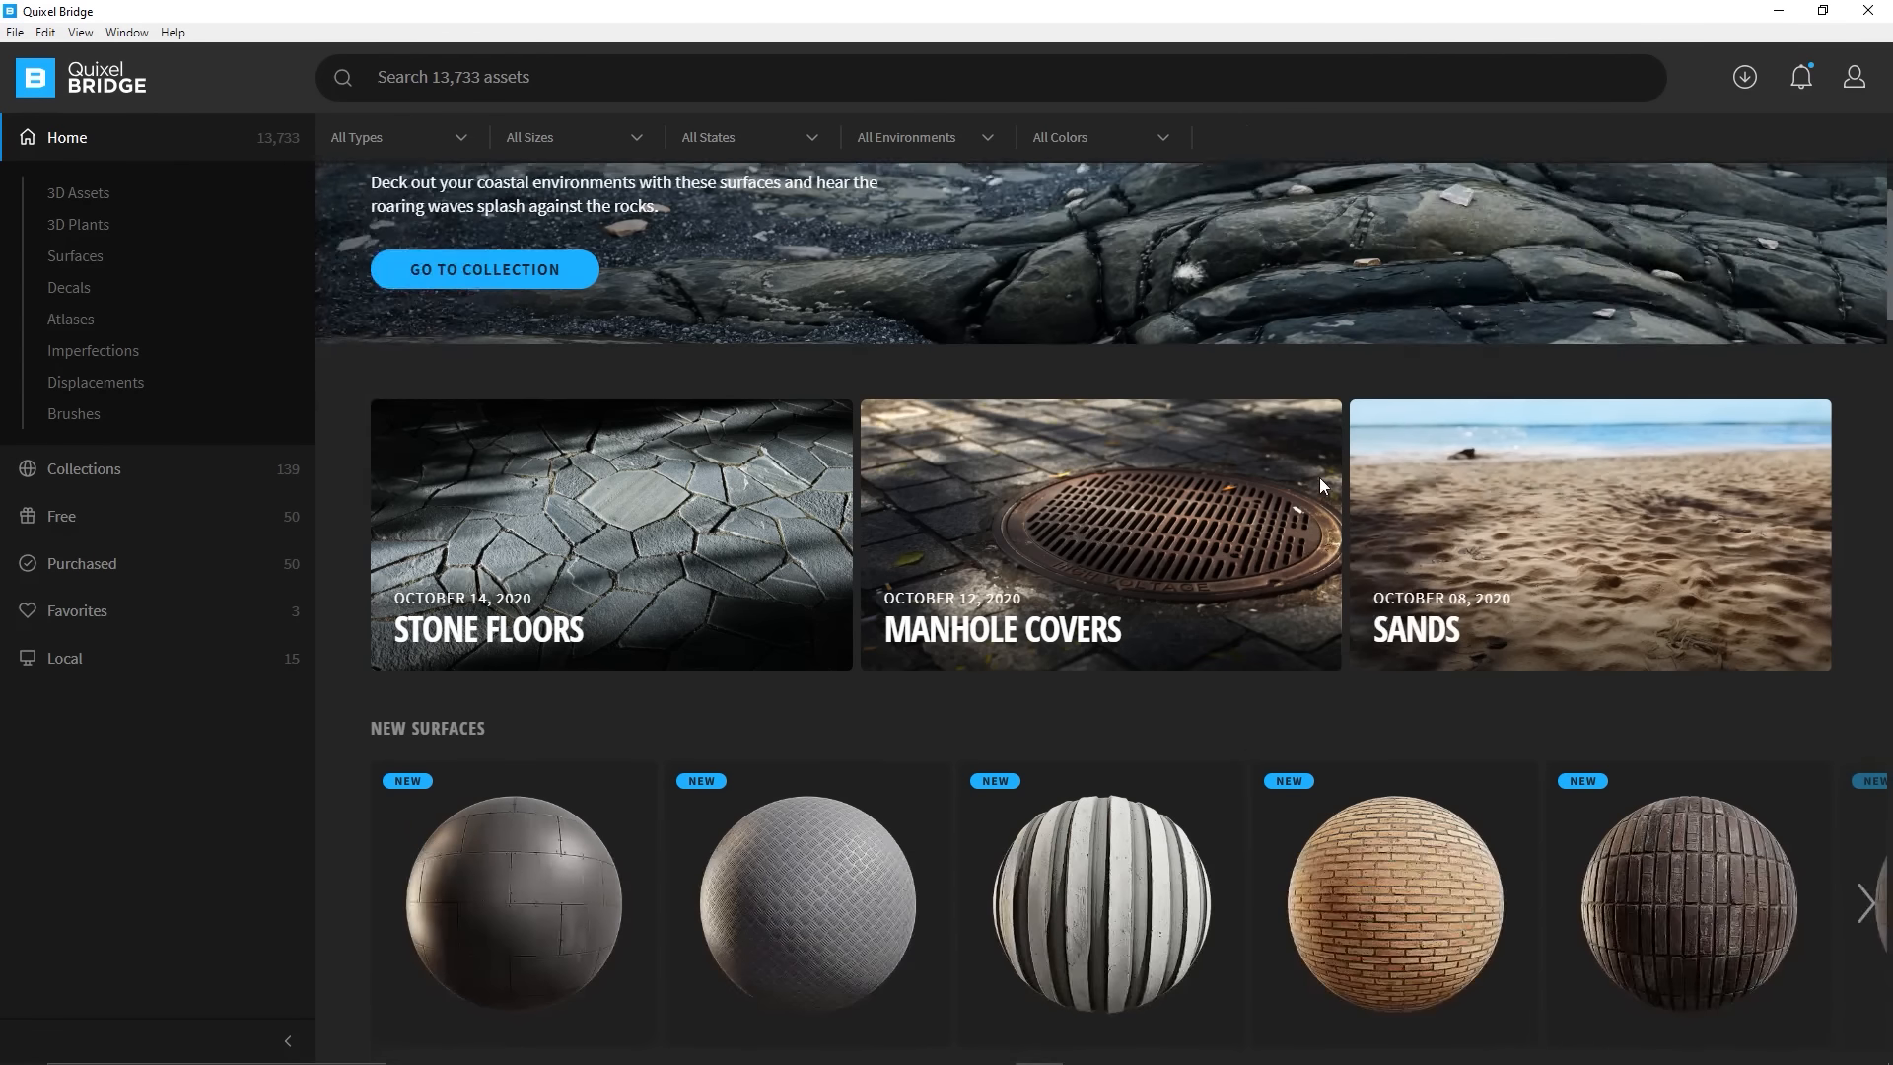
{"action": "left_click", "coordinate": [70, 355]}
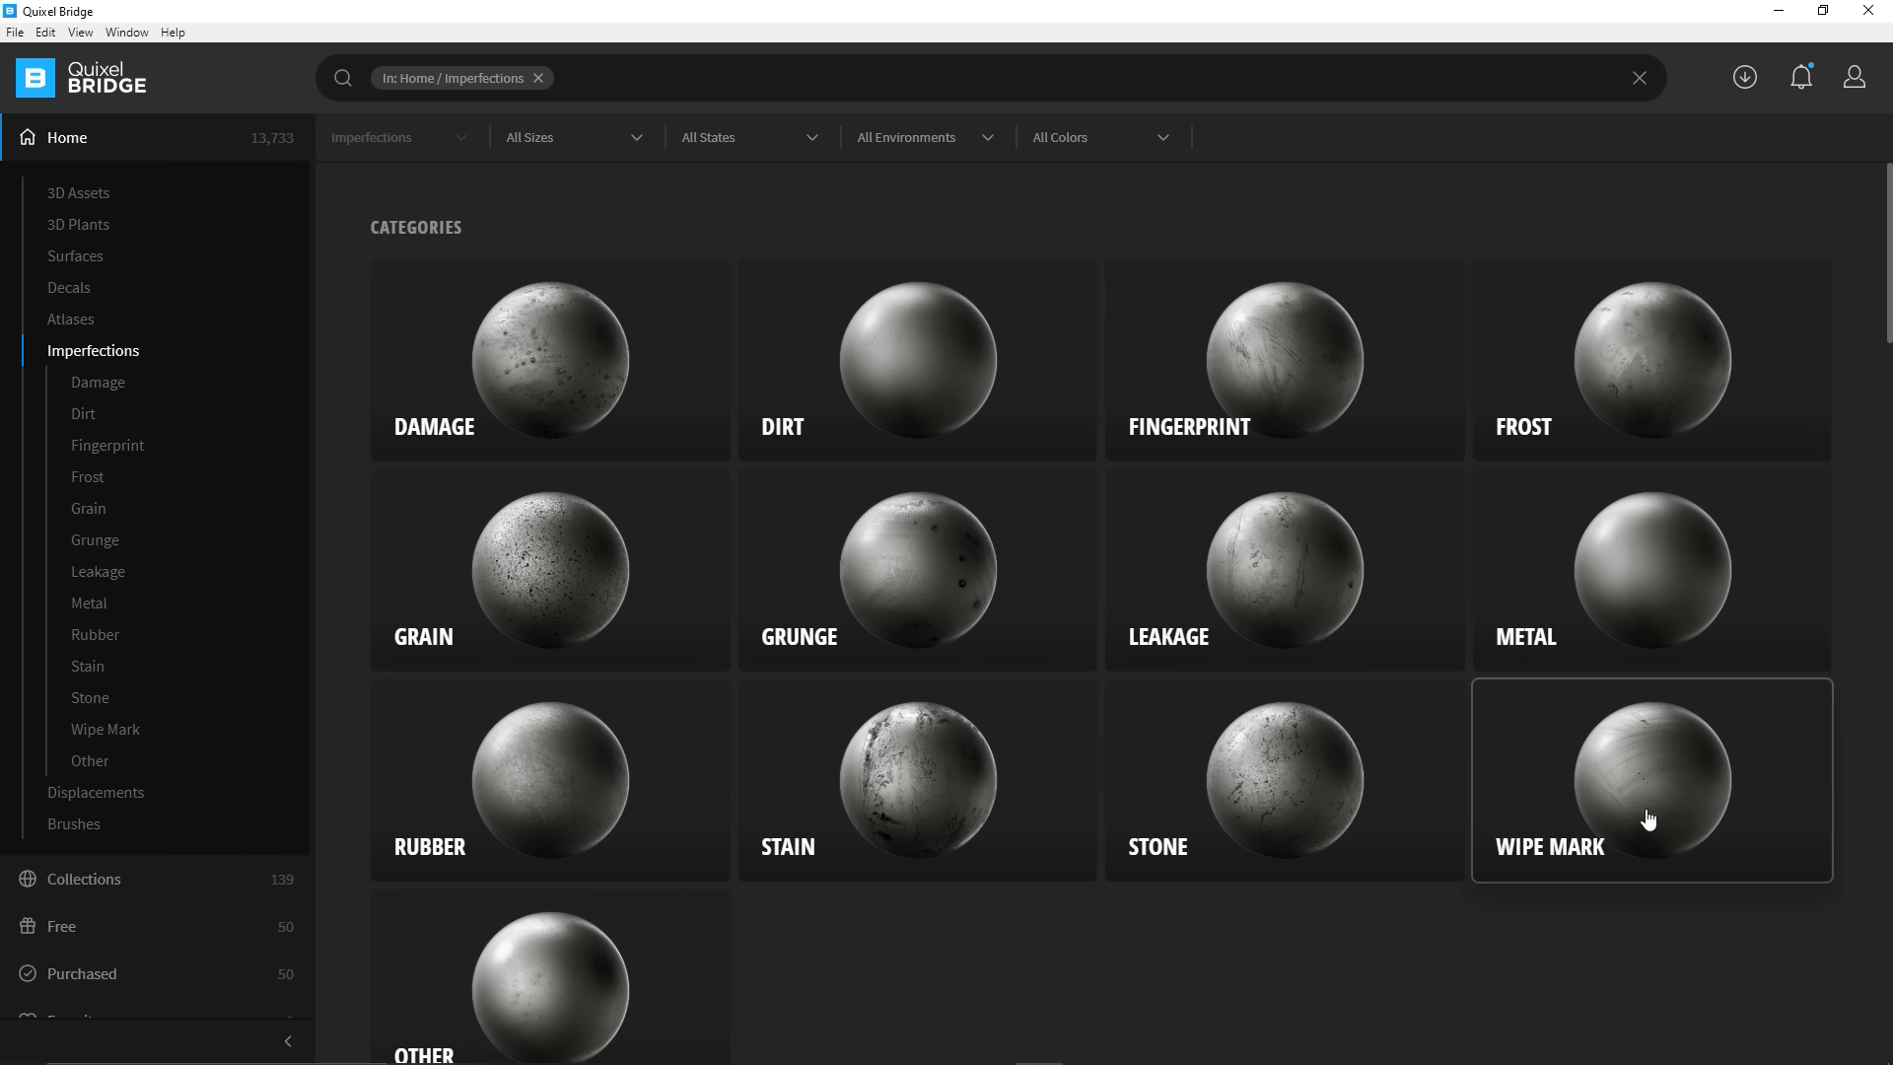
{"action": "left_click", "coordinate": [1639, 762]}
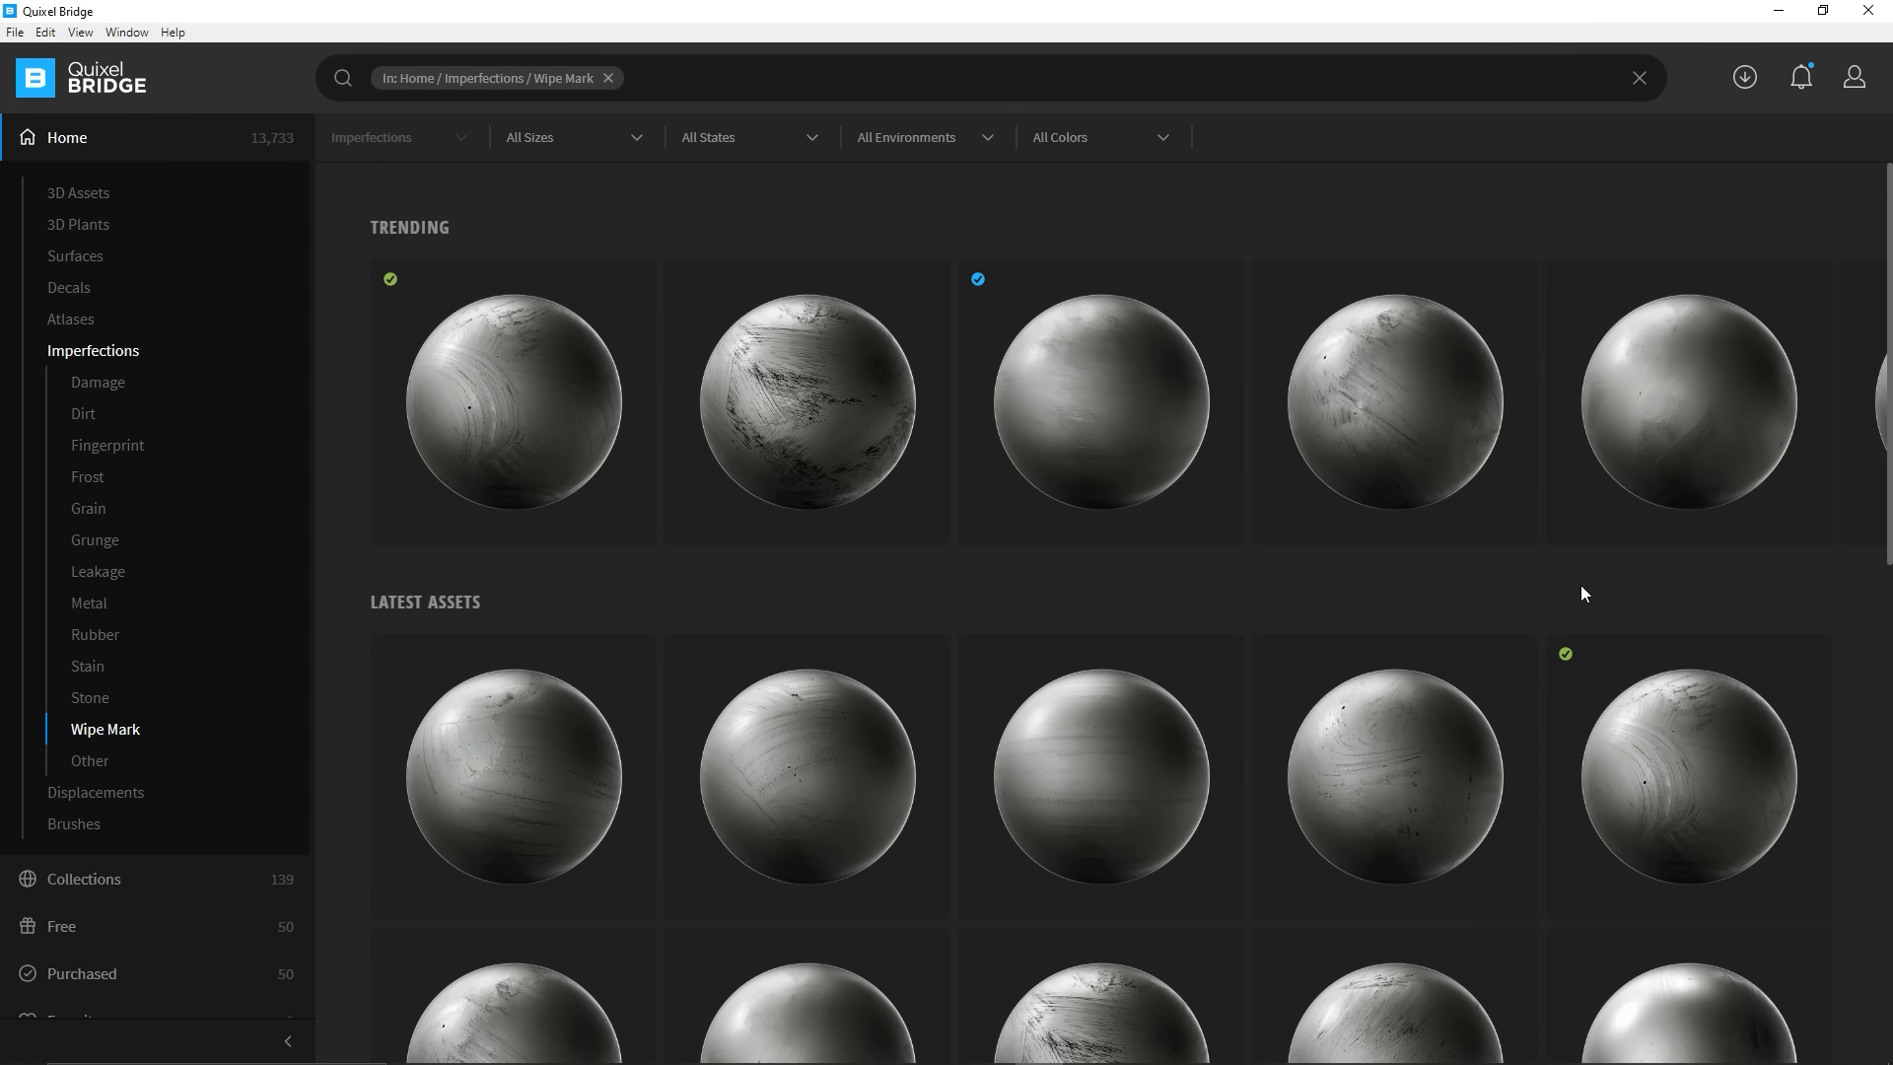
Browse the wipe mark imperfections and open the details of the second asset among the latest ones
{"action": "scroll", "coordinate": [1581, 590], "scroll_direction": "down", "scroll_amount": 2}
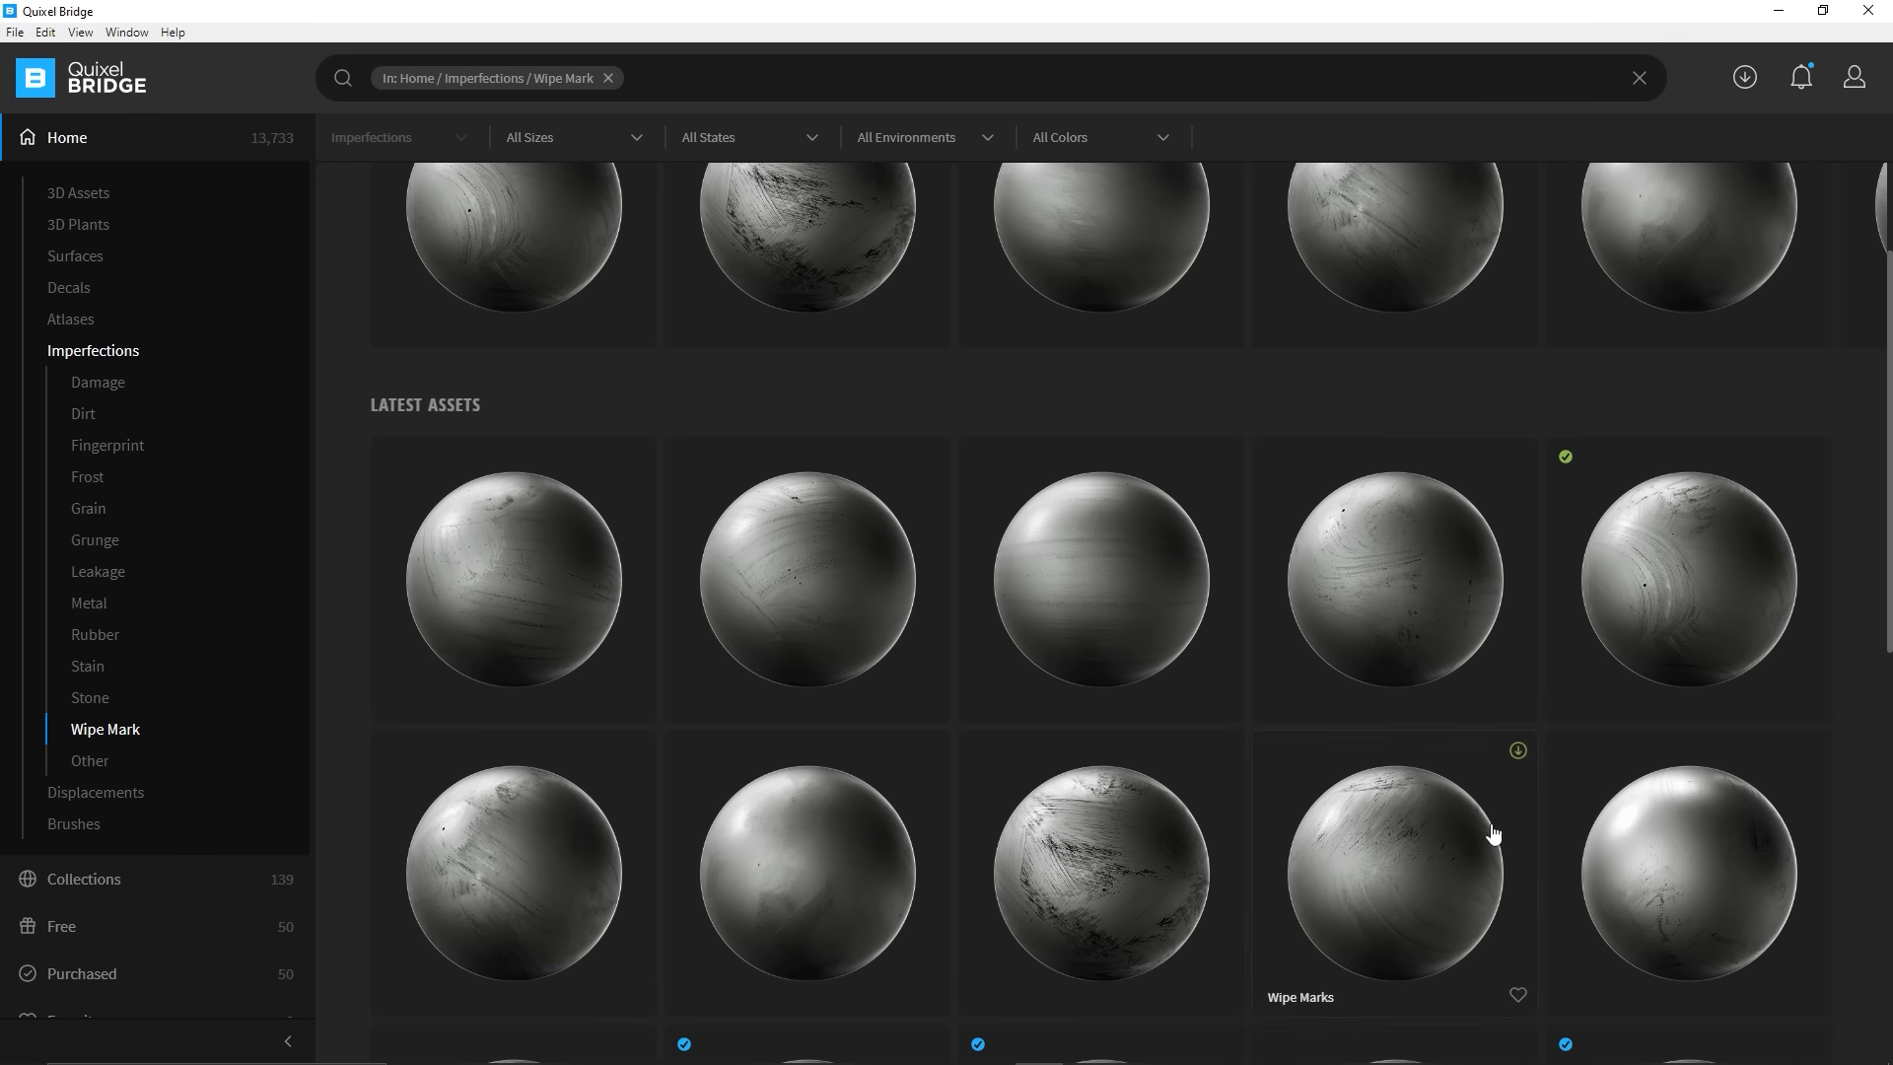
{"action": "scroll", "coordinate": [1164, 599], "scroll_direction": "down", "scroll_amount": 2}
{"action": "scroll", "coordinate": [1164, 600], "scroll_direction": "down", "scroll_amount": 4}
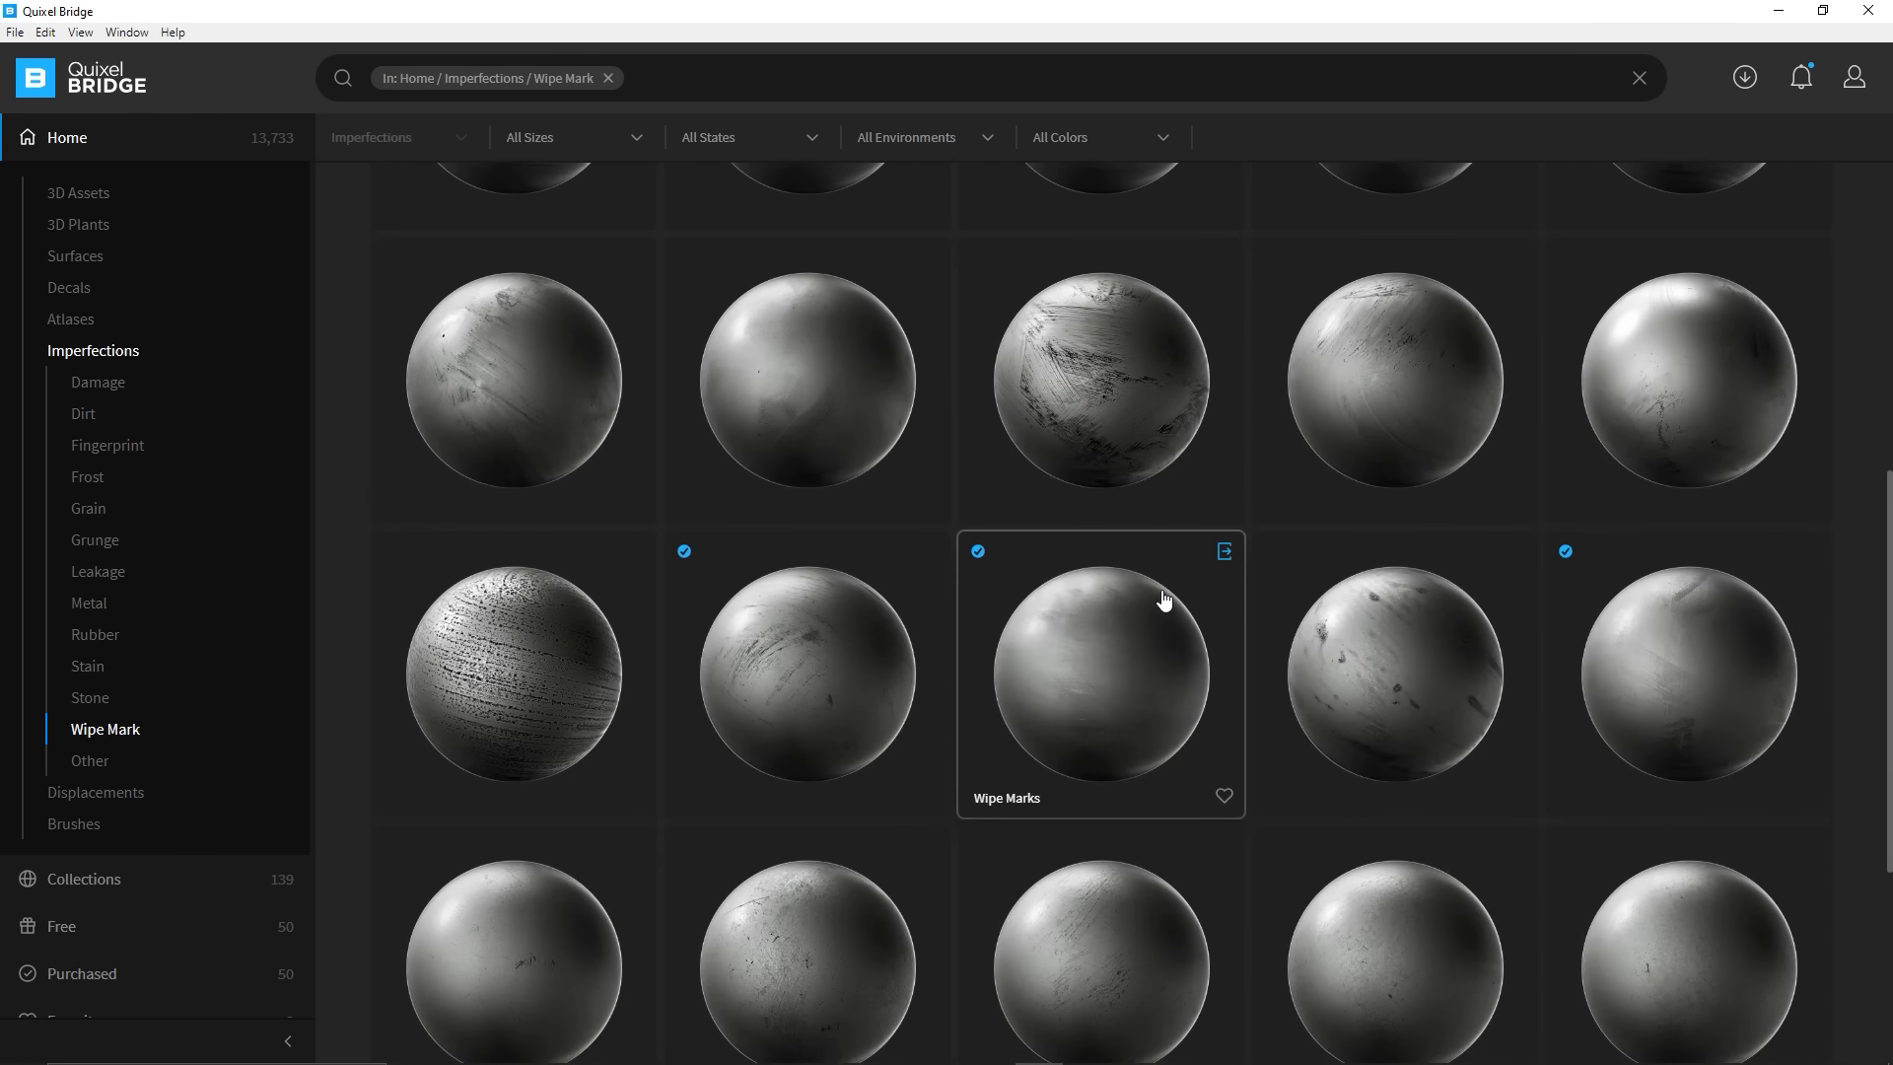
{"action": "scroll", "coordinate": [1164, 599], "scroll_direction": "down", "scroll_amount": 5}
{"action": "scroll", "coordinate": [1164, 600], "scroll_direction": "up", "scroll_amount": 8}
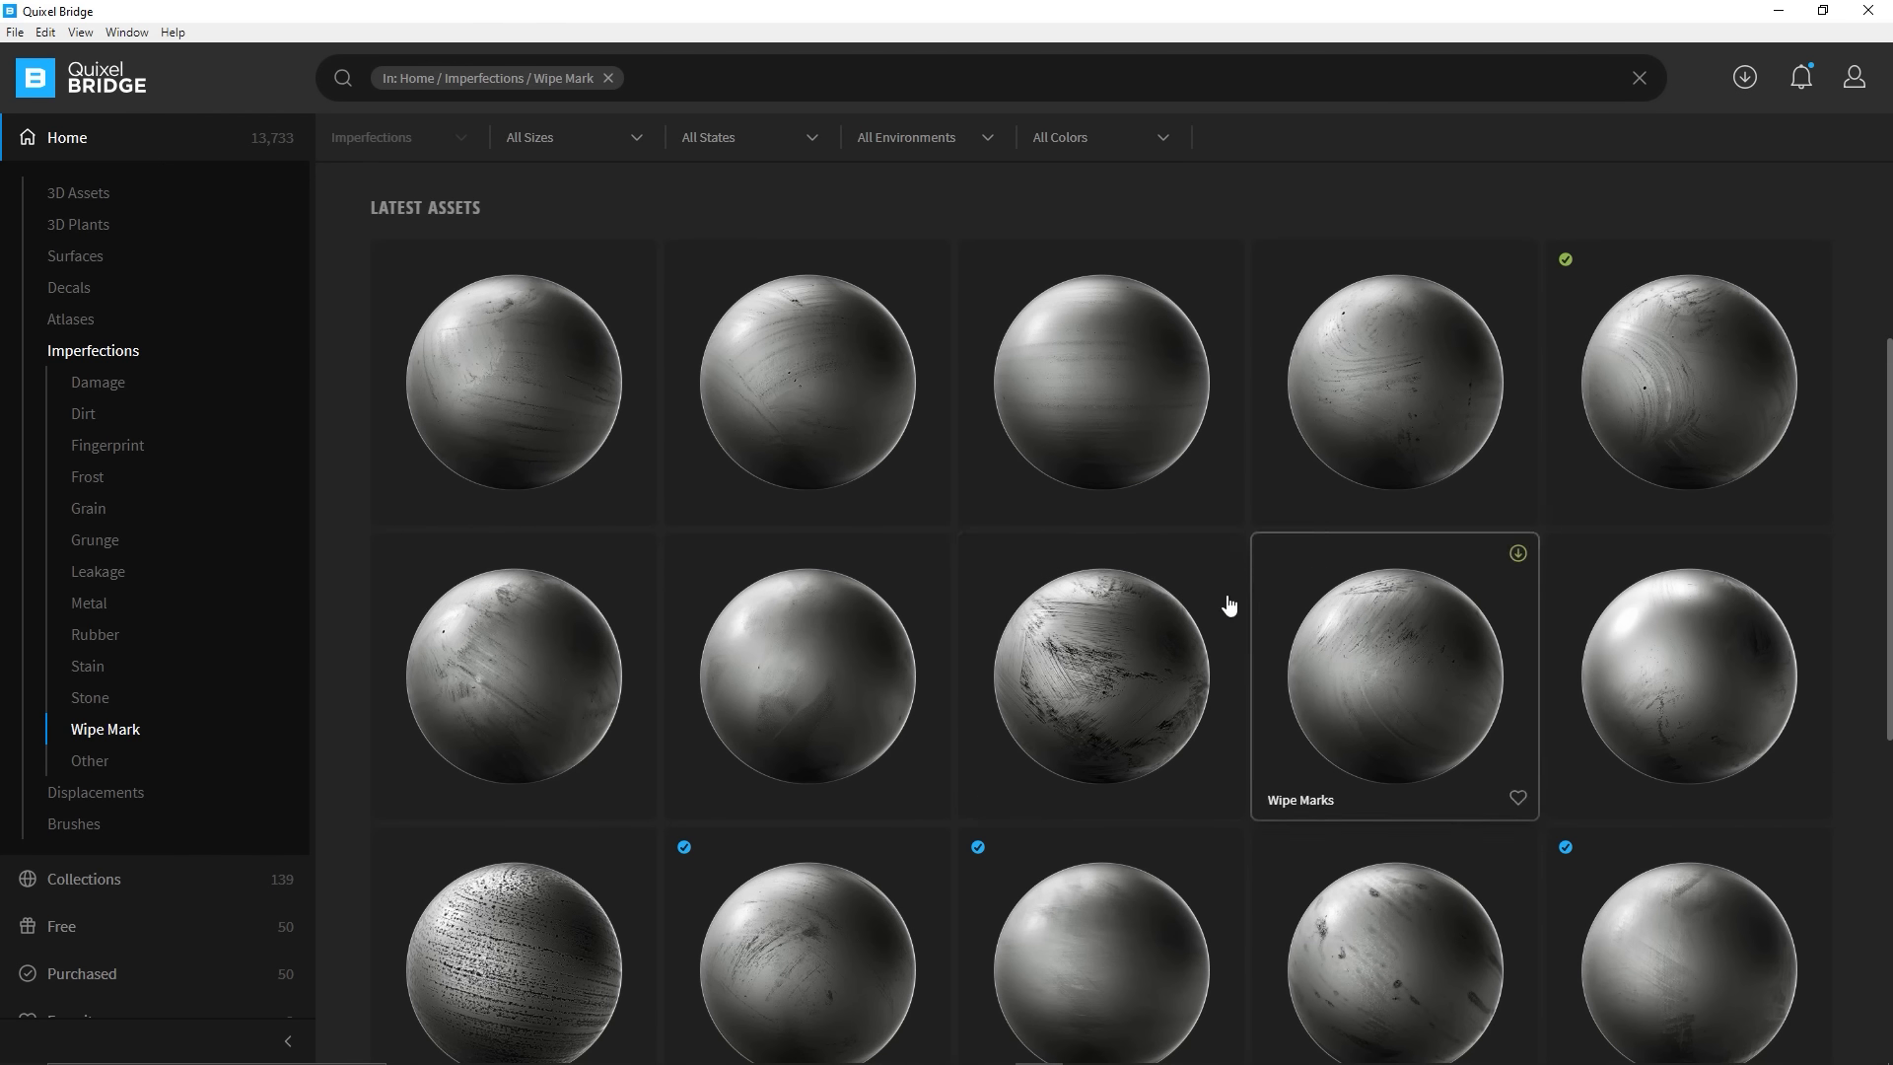
{"action": "left_click", "coordinate": [810, 356]}
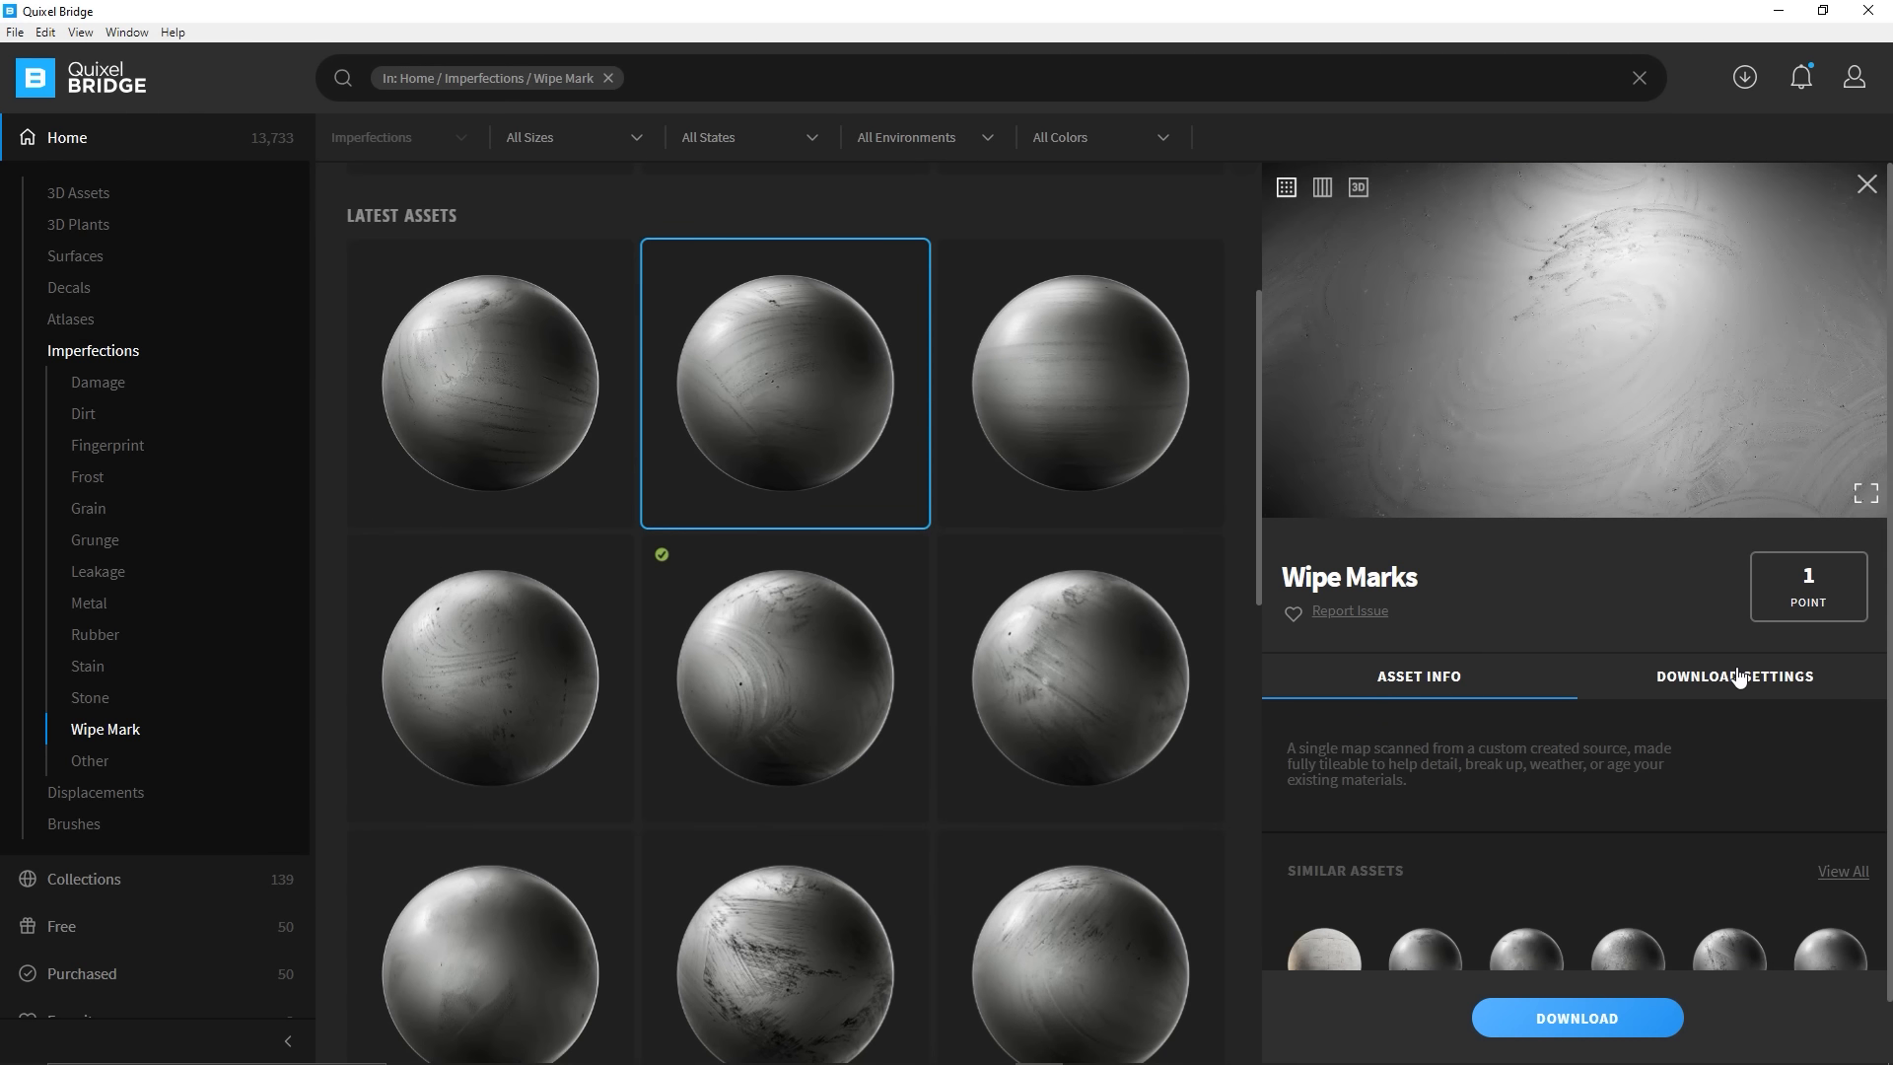
Download the second latest Wipe Marks asset at 4K texture resolution with only the JPEG Roughness map enabled
{"action": "left_click", "coordinate": [1738, 676]}
{"action": "left_click", "coordinate": [1625, 757]}
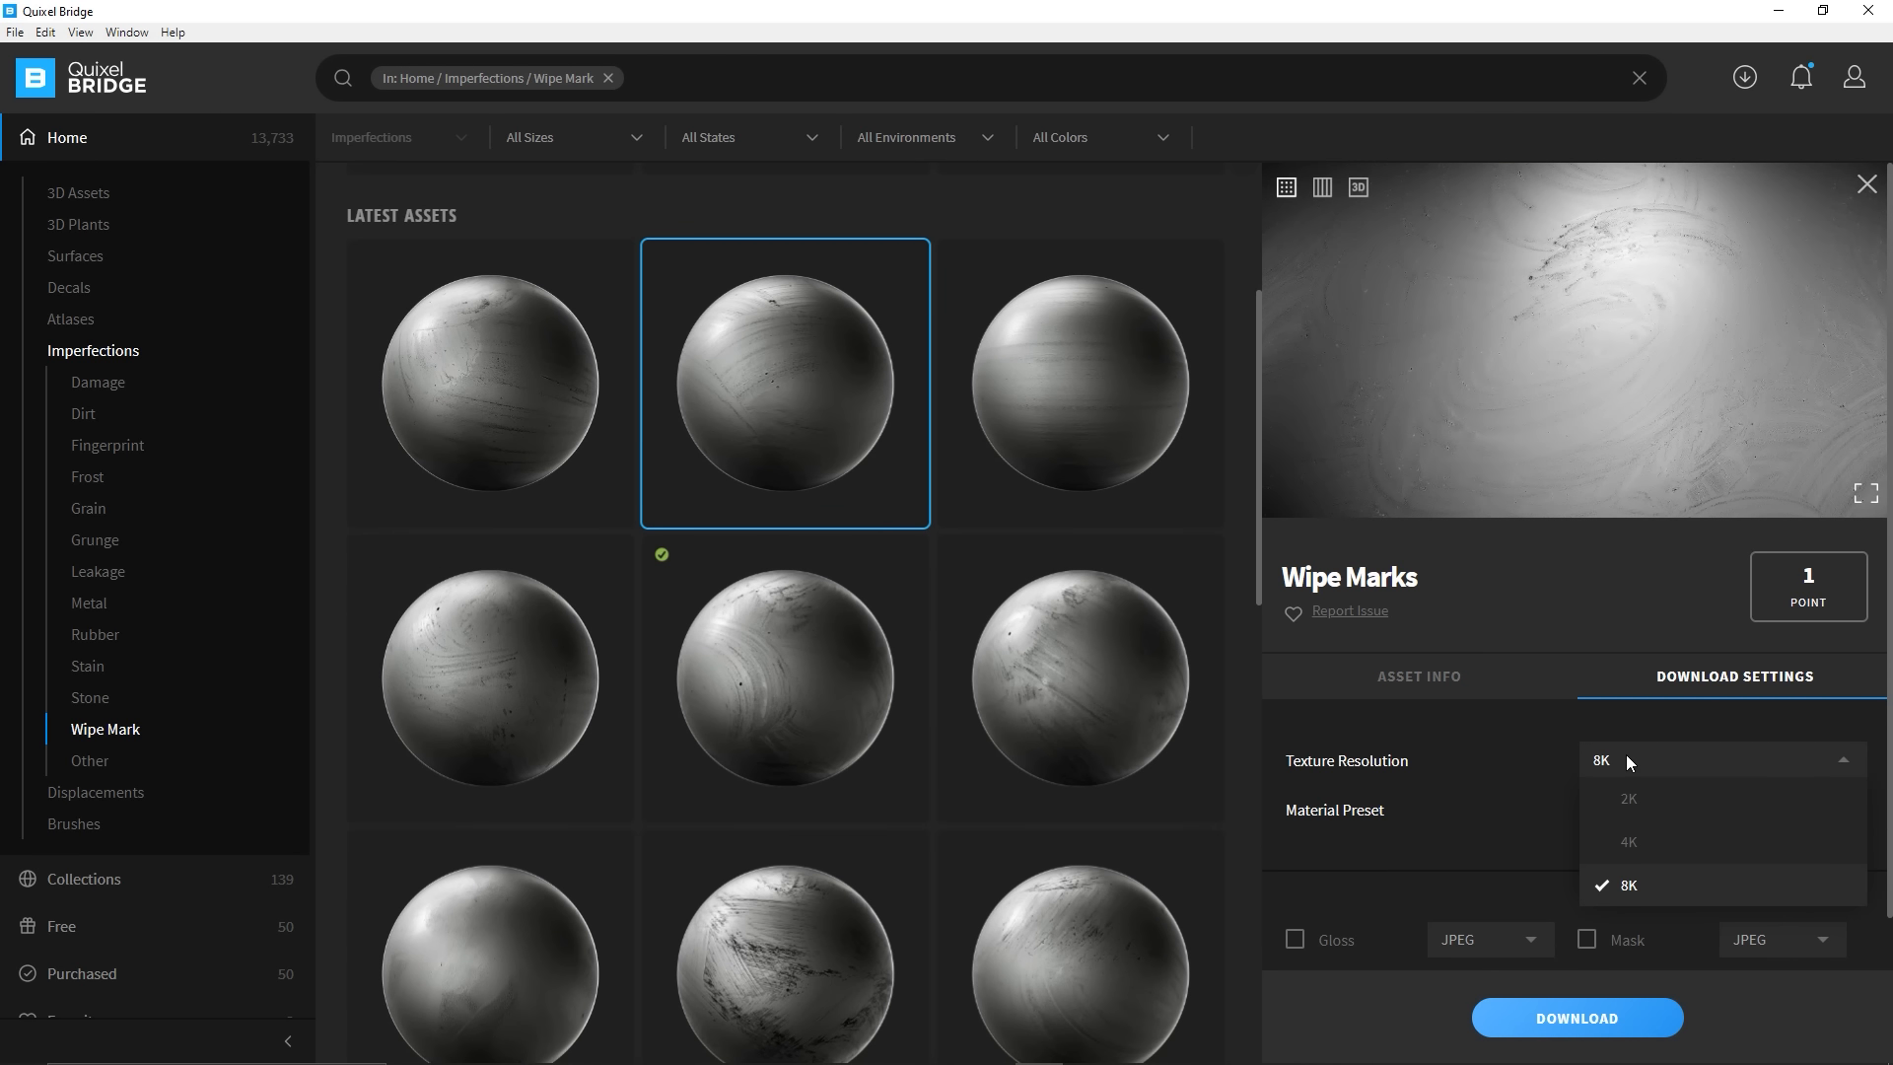
{"action": "left_click", "coordinate": [1635, 848]}
{"action": "scroll", "coordinate": [1469, 774], "scroll_direction": "down", "scroll_amount": 2}
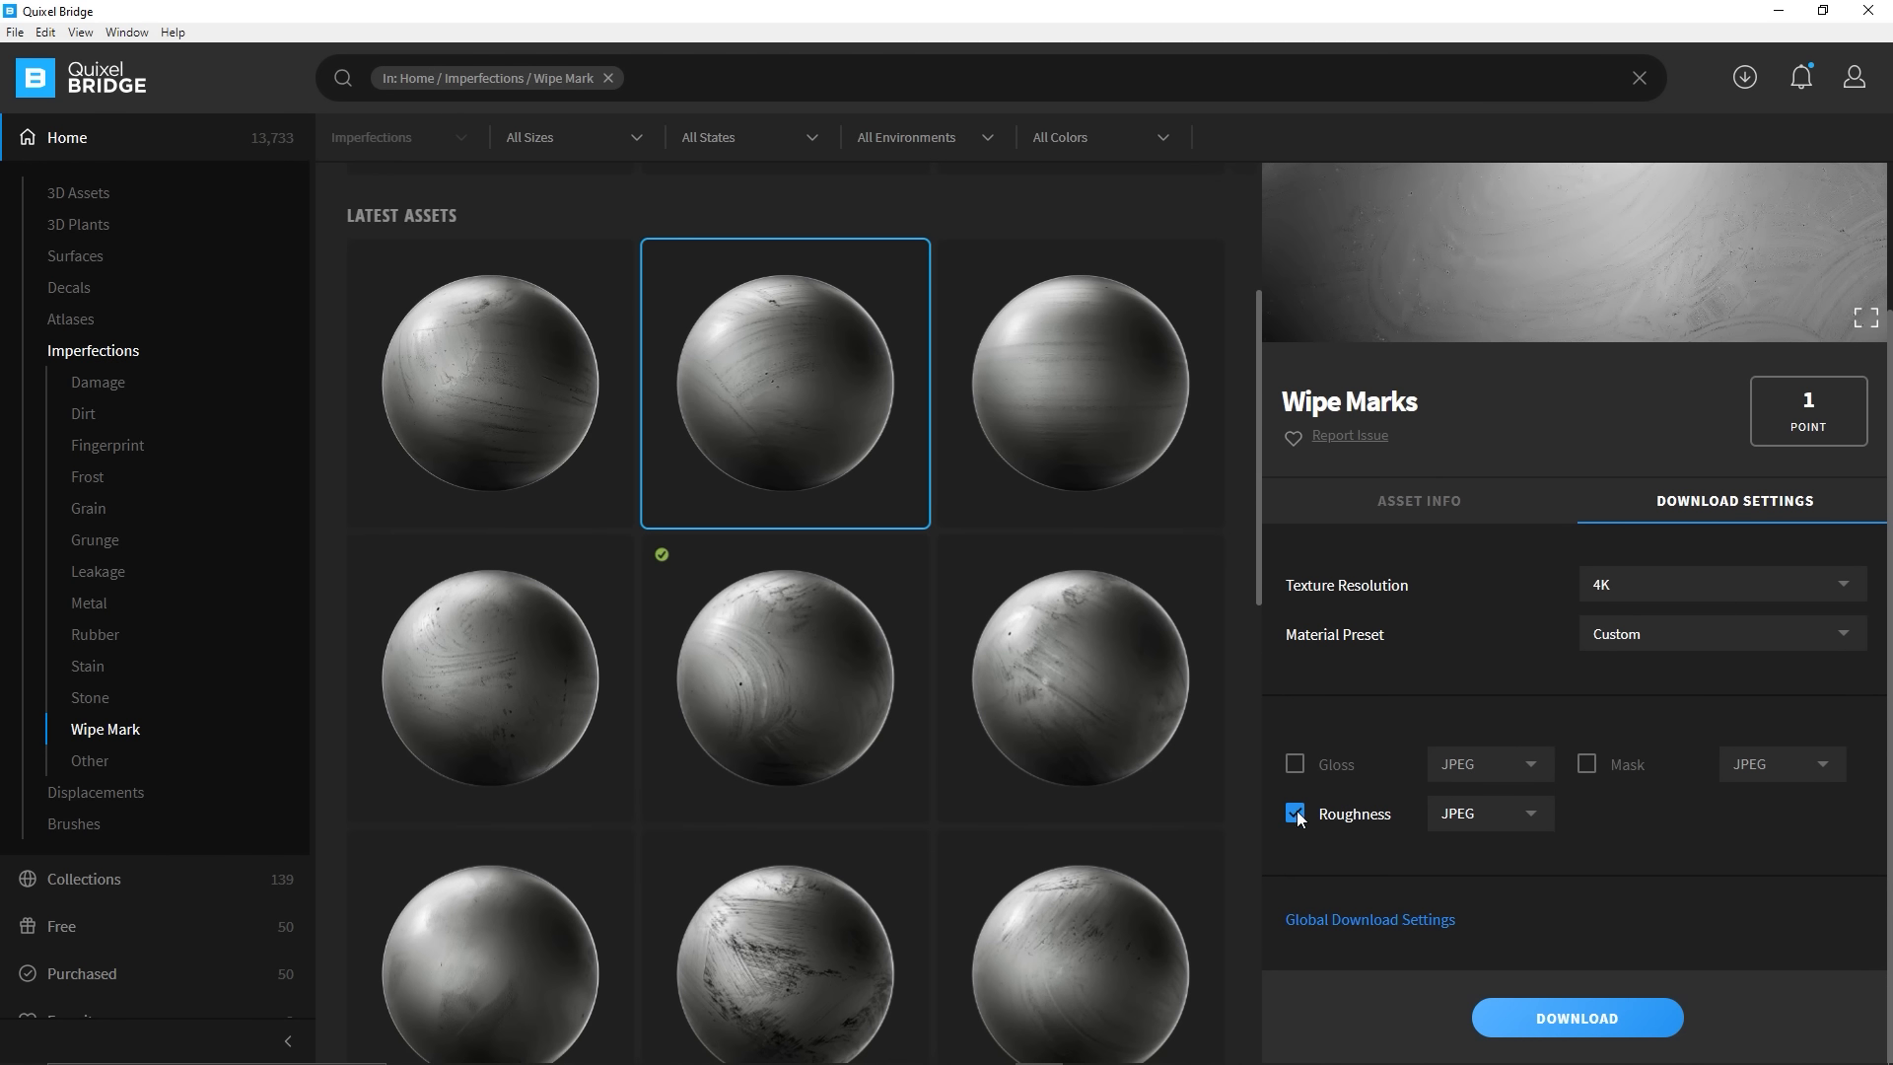
{"action": "left_click", "coordinate": [1569, 1016]}
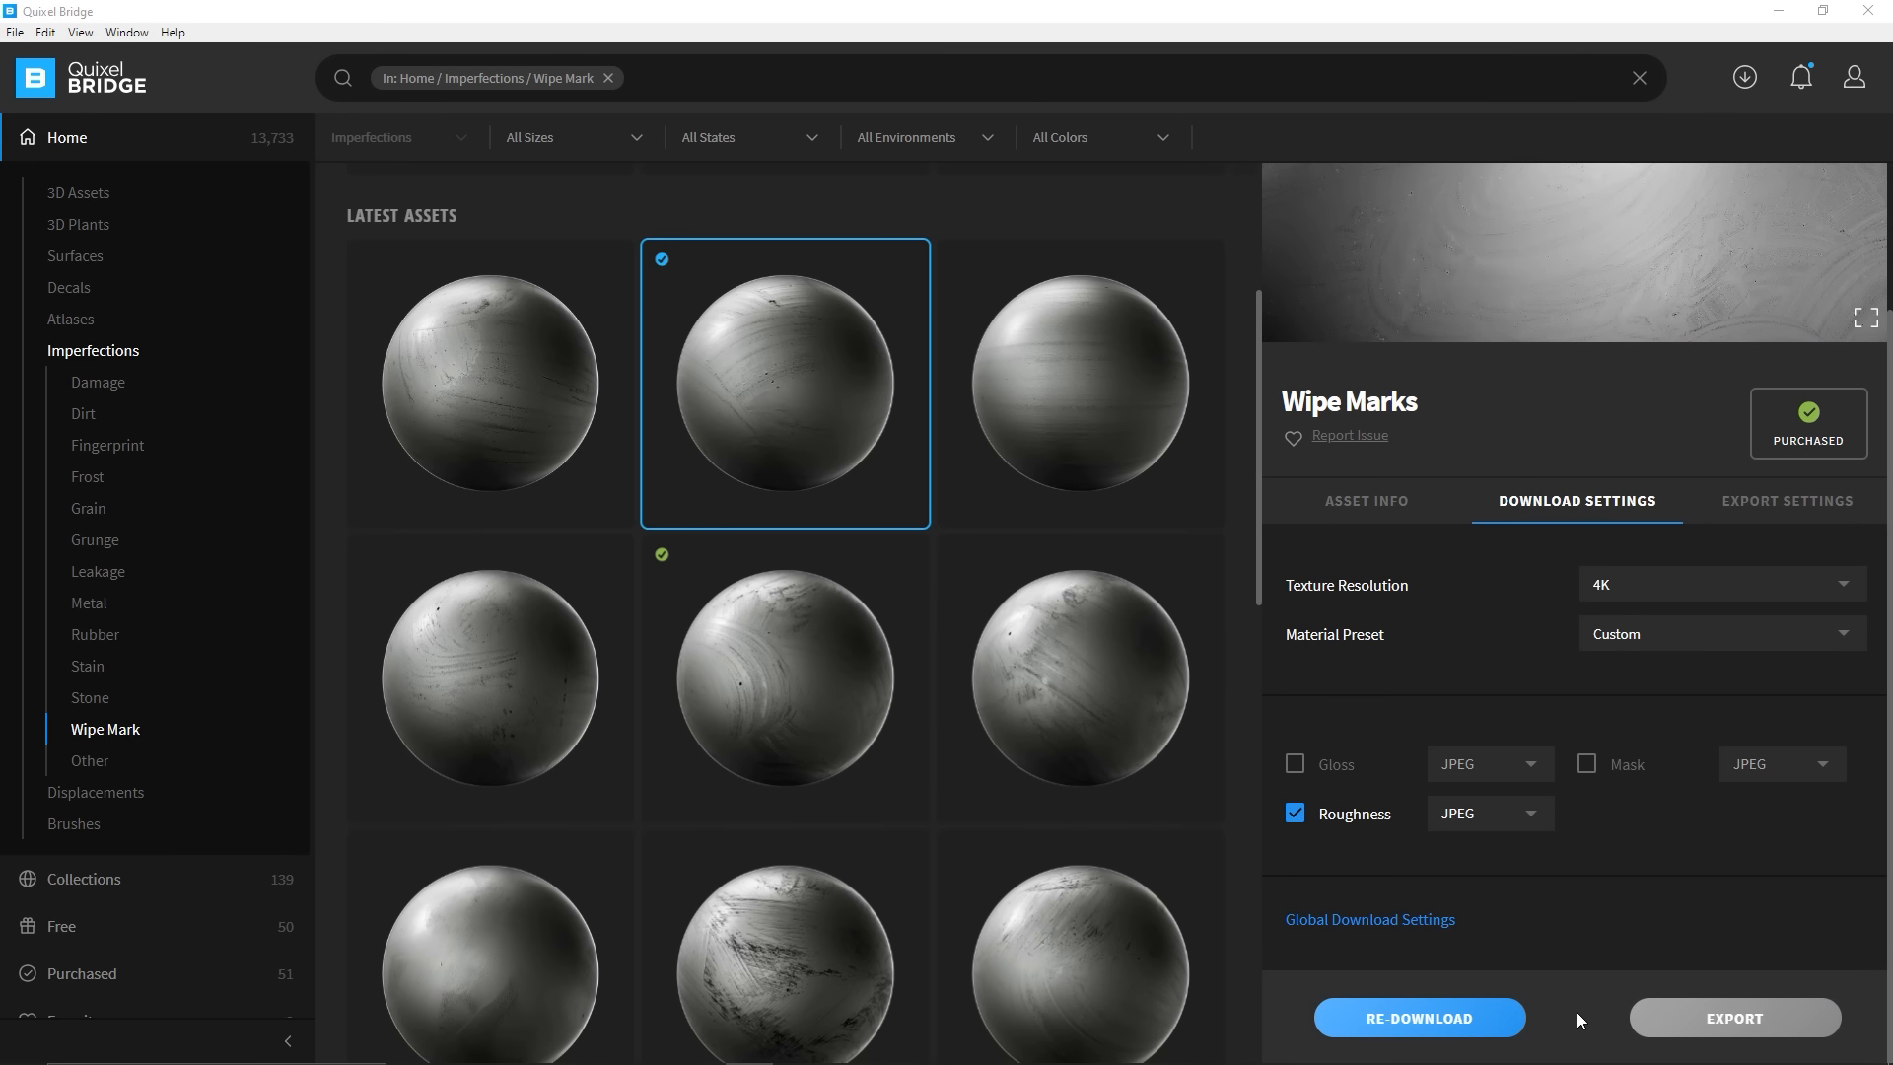
Open the downloaded Wipe Marks asset's file folder, copy its path and switch to Twinmotion
{"action": "right_click", "coordinate": [789, 383]}
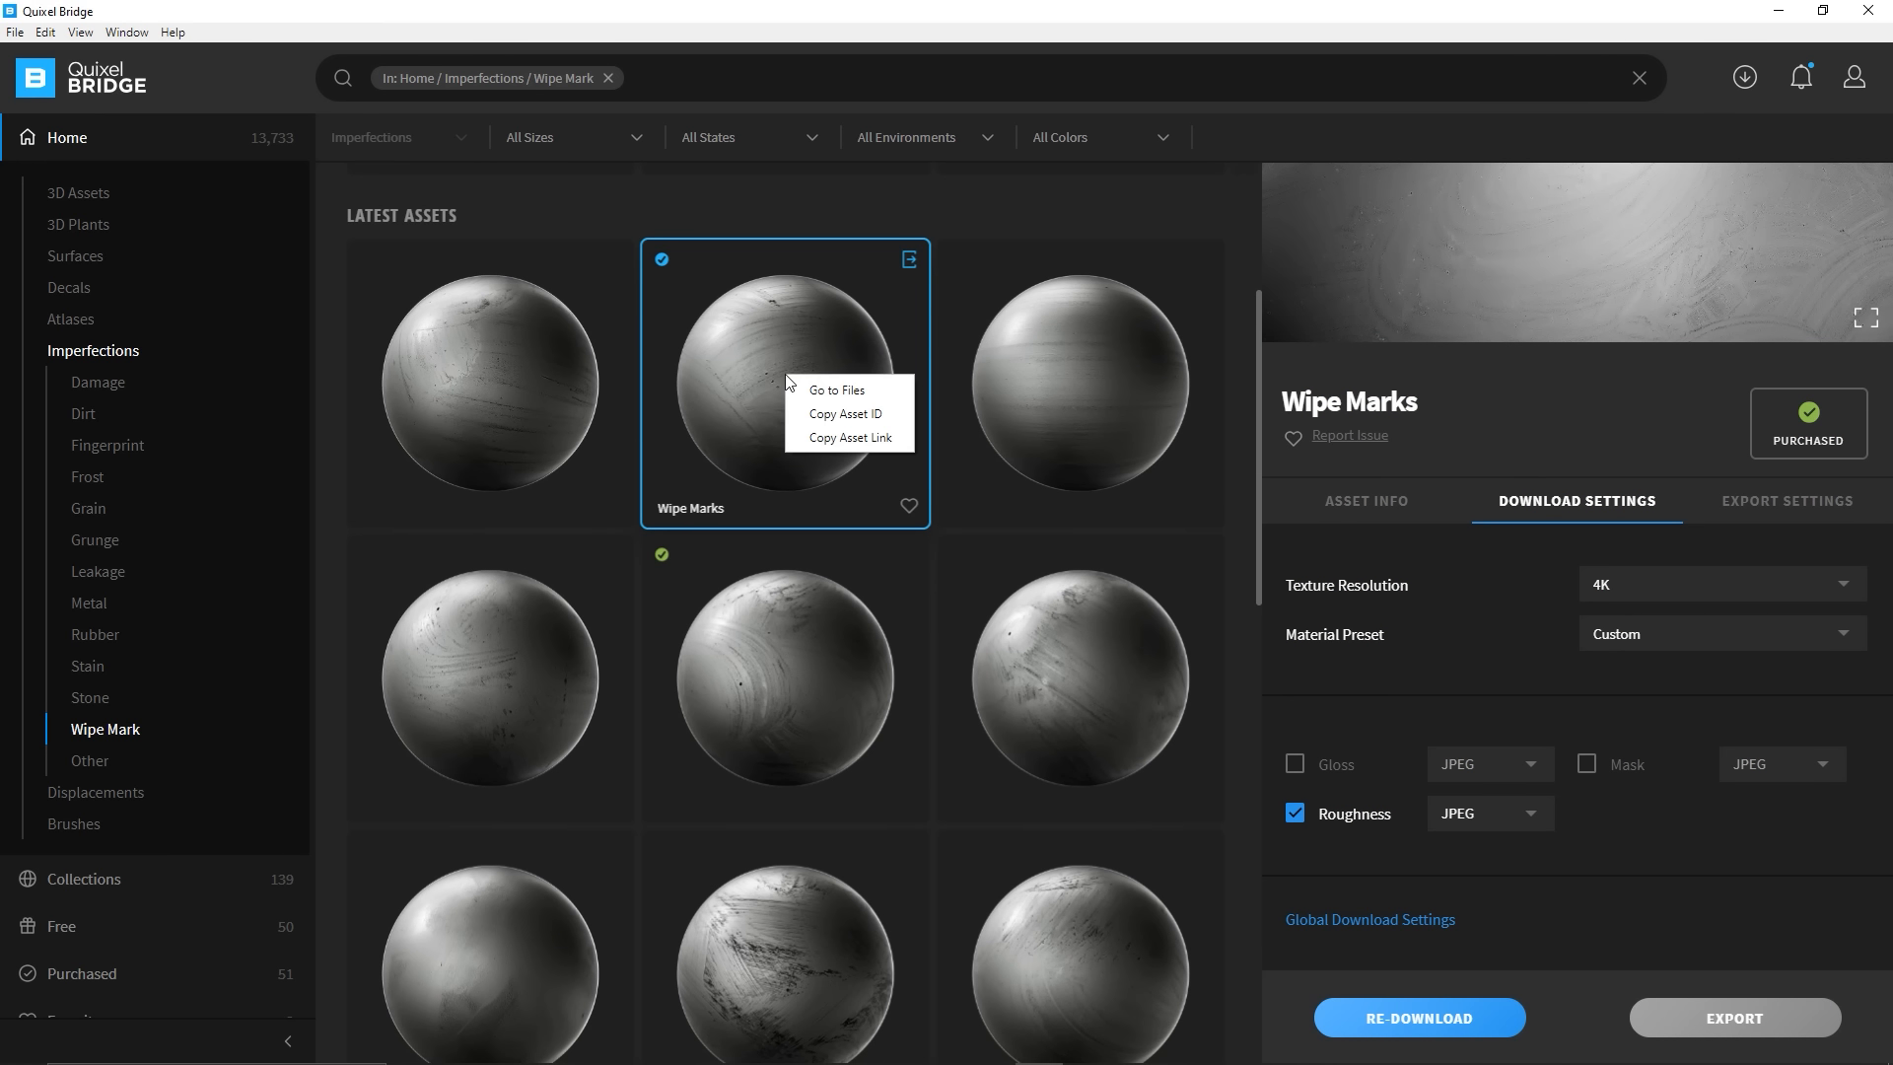
{"action": "left_click", "coordinate": [833, 391]}
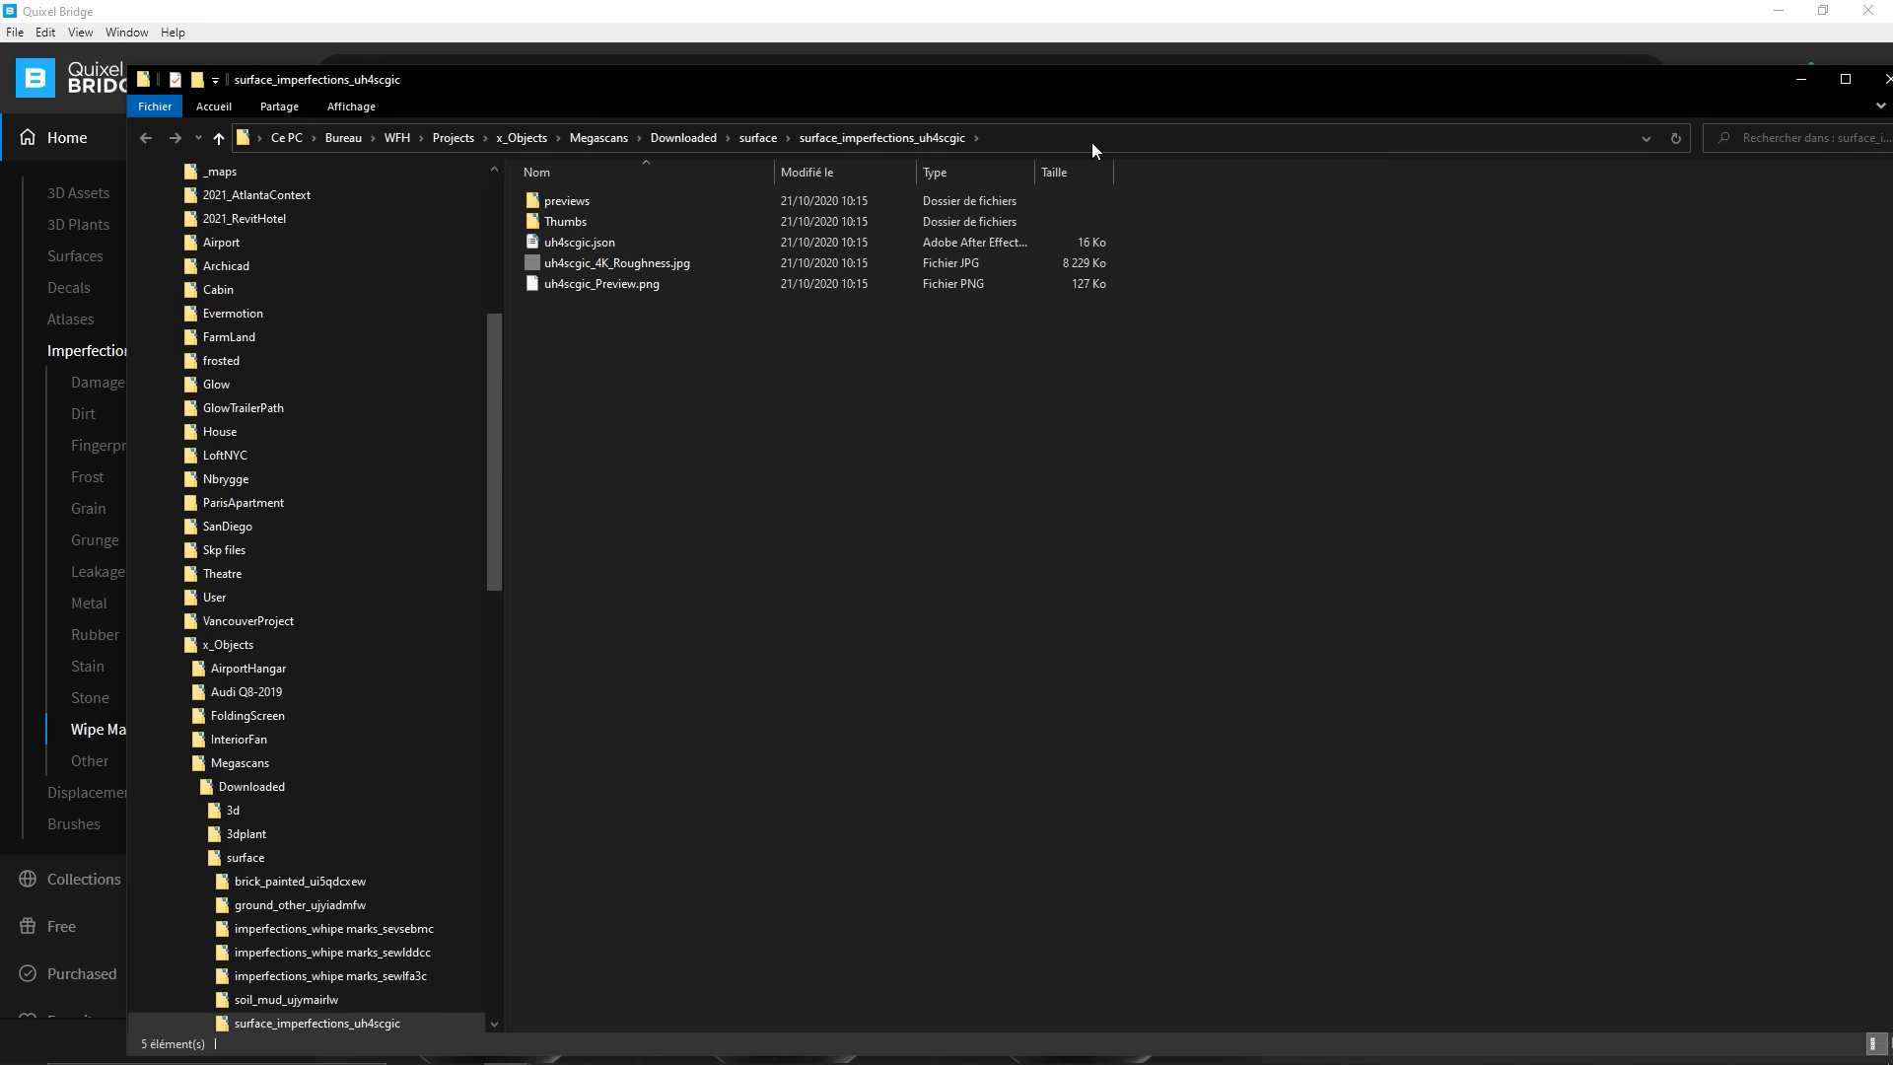
{"action": "left_click", "coordinate": [1096, 137]}
{"action": "key", "text": "alt+Tab"}
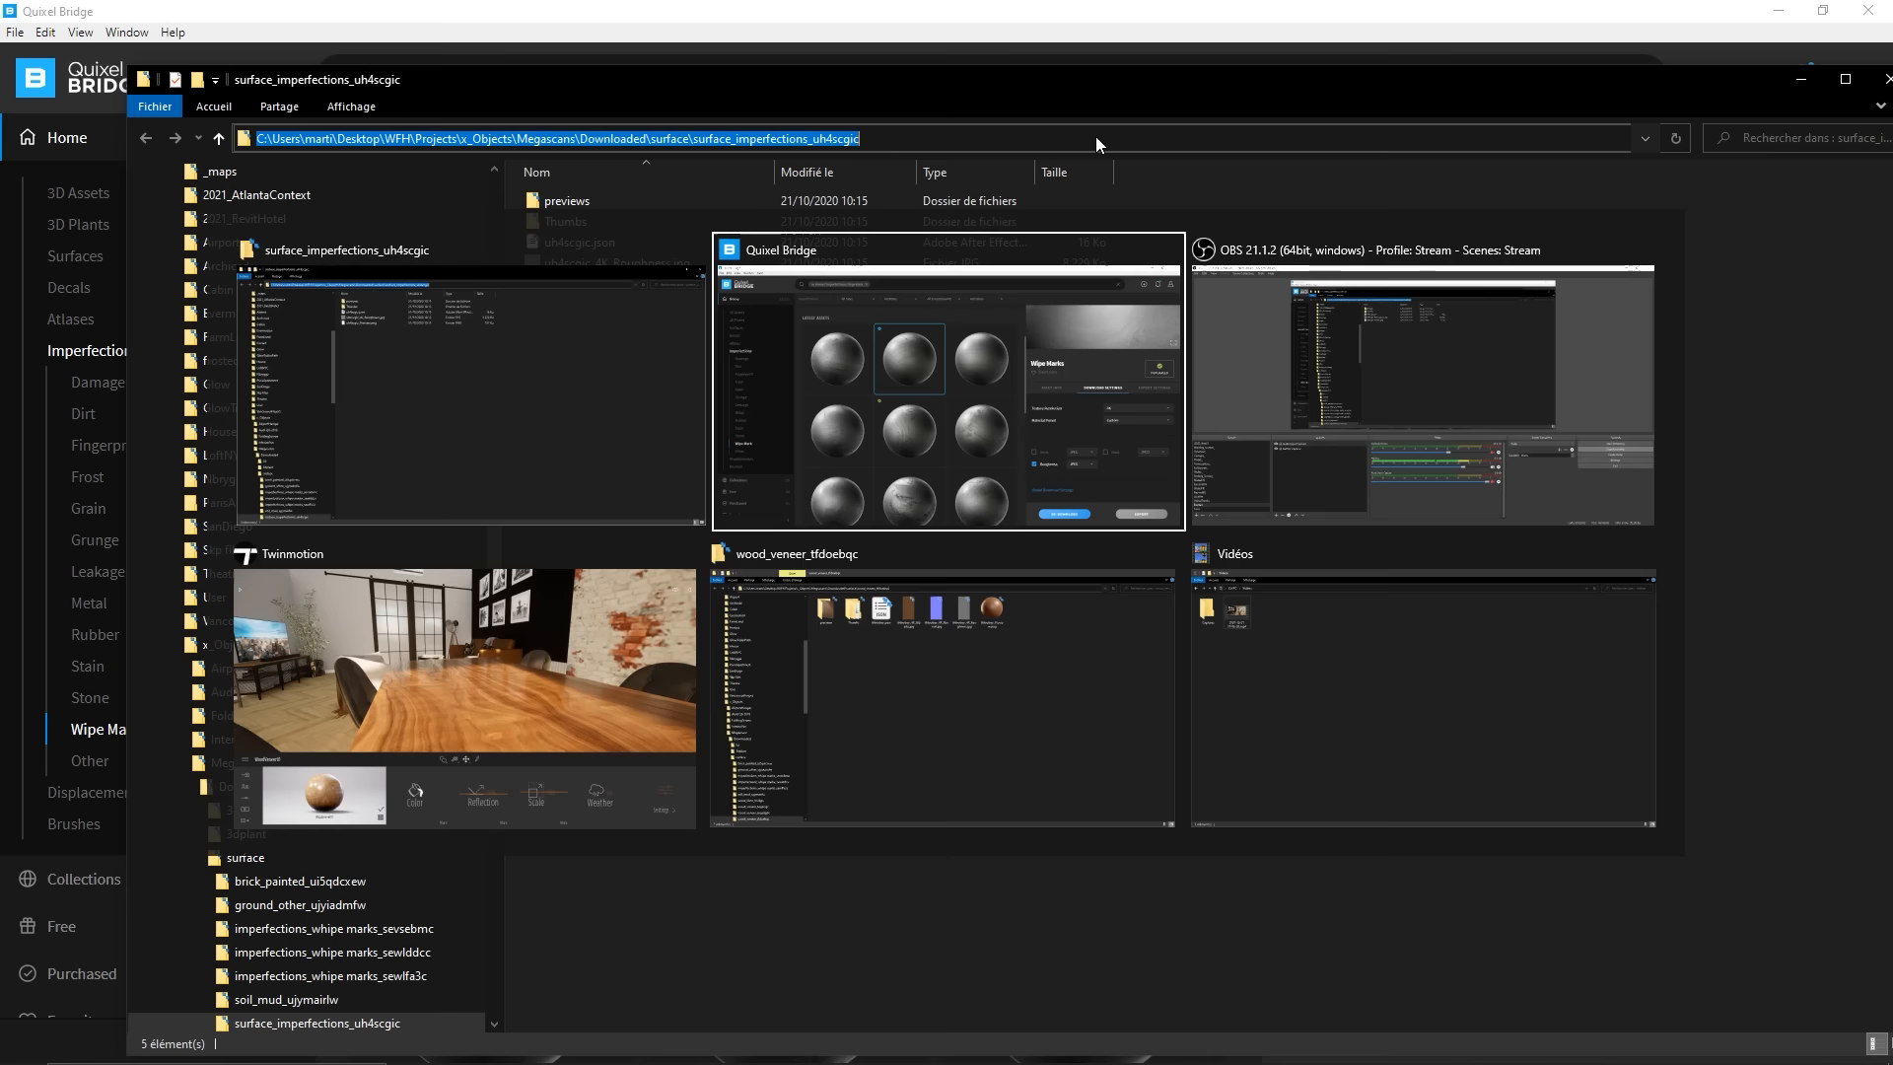
{"action": "left_click", "coordinate": [587, 573]}
{"action": "key", "text": "alt+Tab"}
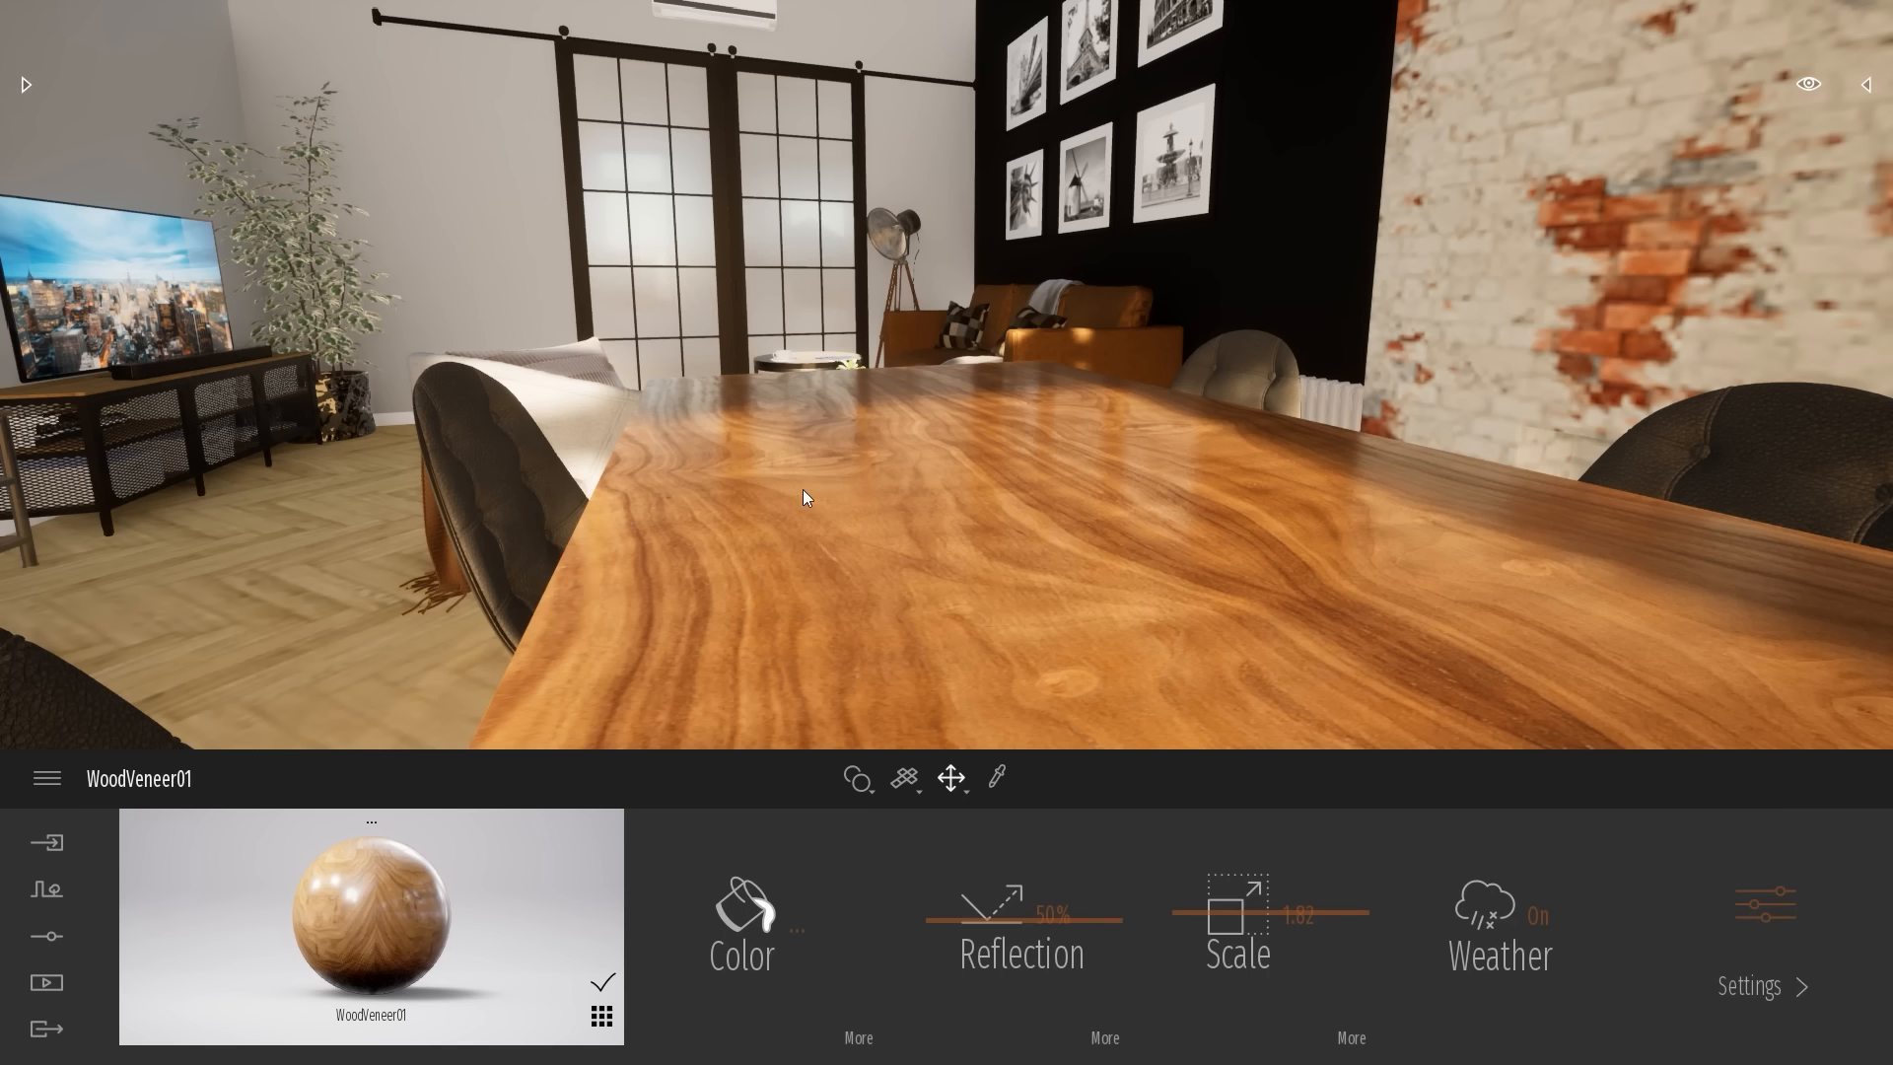
Replace the reflection texture of the WoodVeneer01 material with uh4scgic_4K_Roughness.jpg from the copied folder path
{"action": "left_click", "coordinate": [1104, 1039]}
{"action": "mouse_move", "coordinate": [1266, 941]}
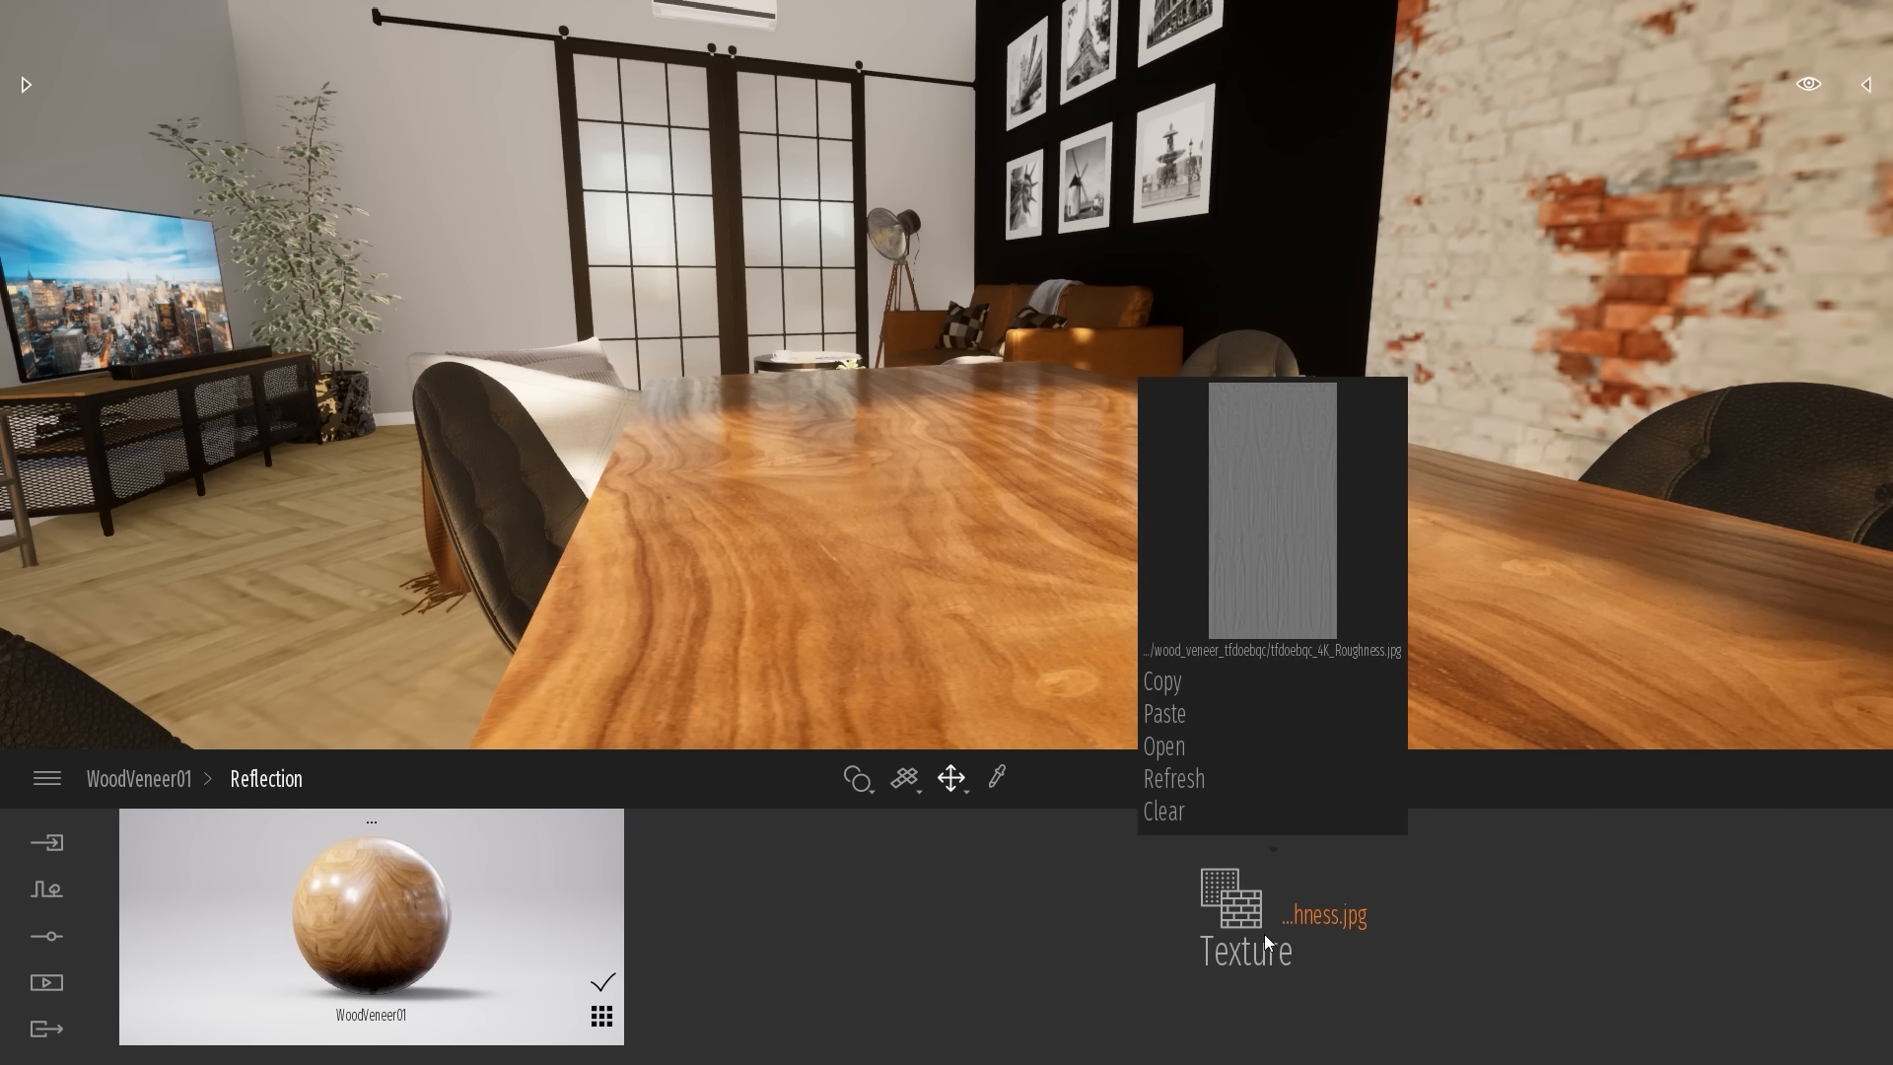
{"action": "left_click", "coordinate": [1165, 747]}
{"action": "left_click", "coordinate": [937, 146]}
{"action": "key", "text": "ctrl+v"}
{"action": "key", "text": "Return"}
{"action": "double_click", "coordinate": [643, 258]}
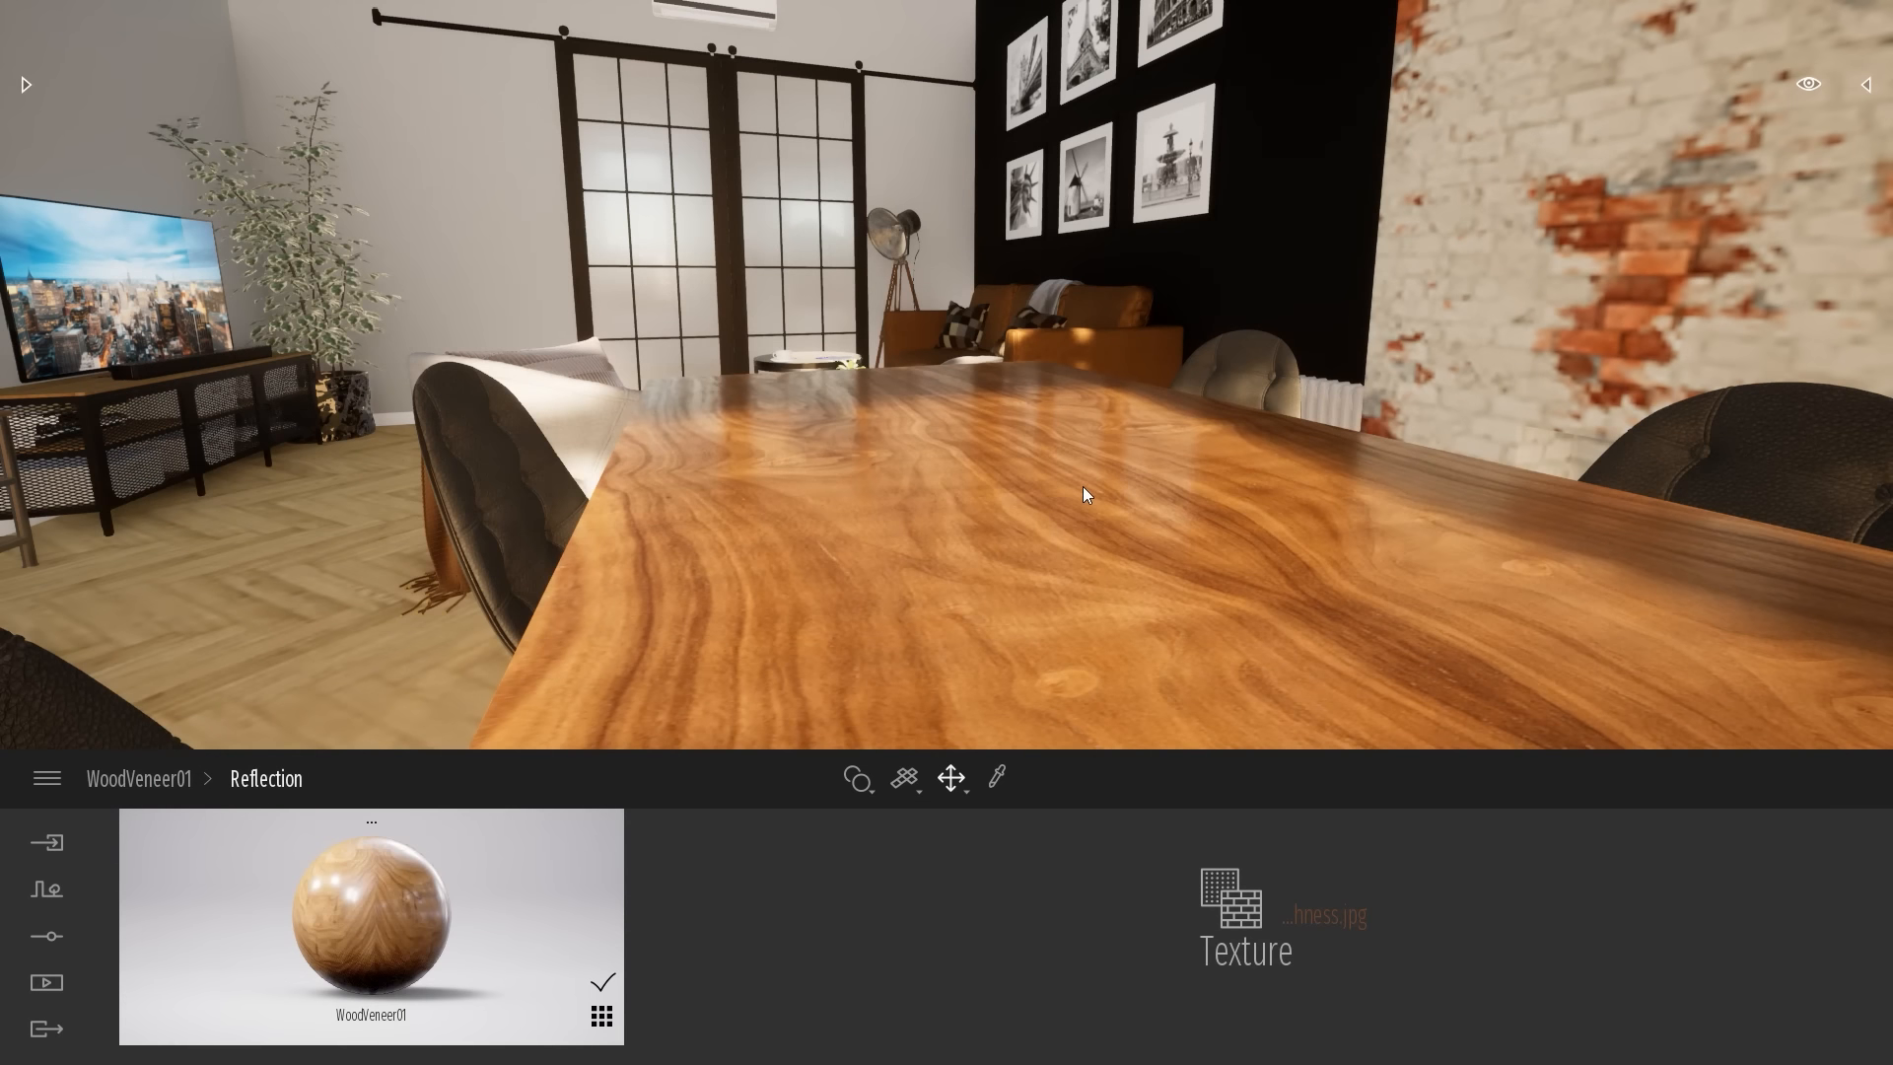
Examine the wipe-mark reflections on the table top from several low viewpoints along and beside the table
{"action": "right_click_drag", "start_coordinate": [1080, 487], "coordinate": [804, 465]}
{"action": "key", "text": "w"}
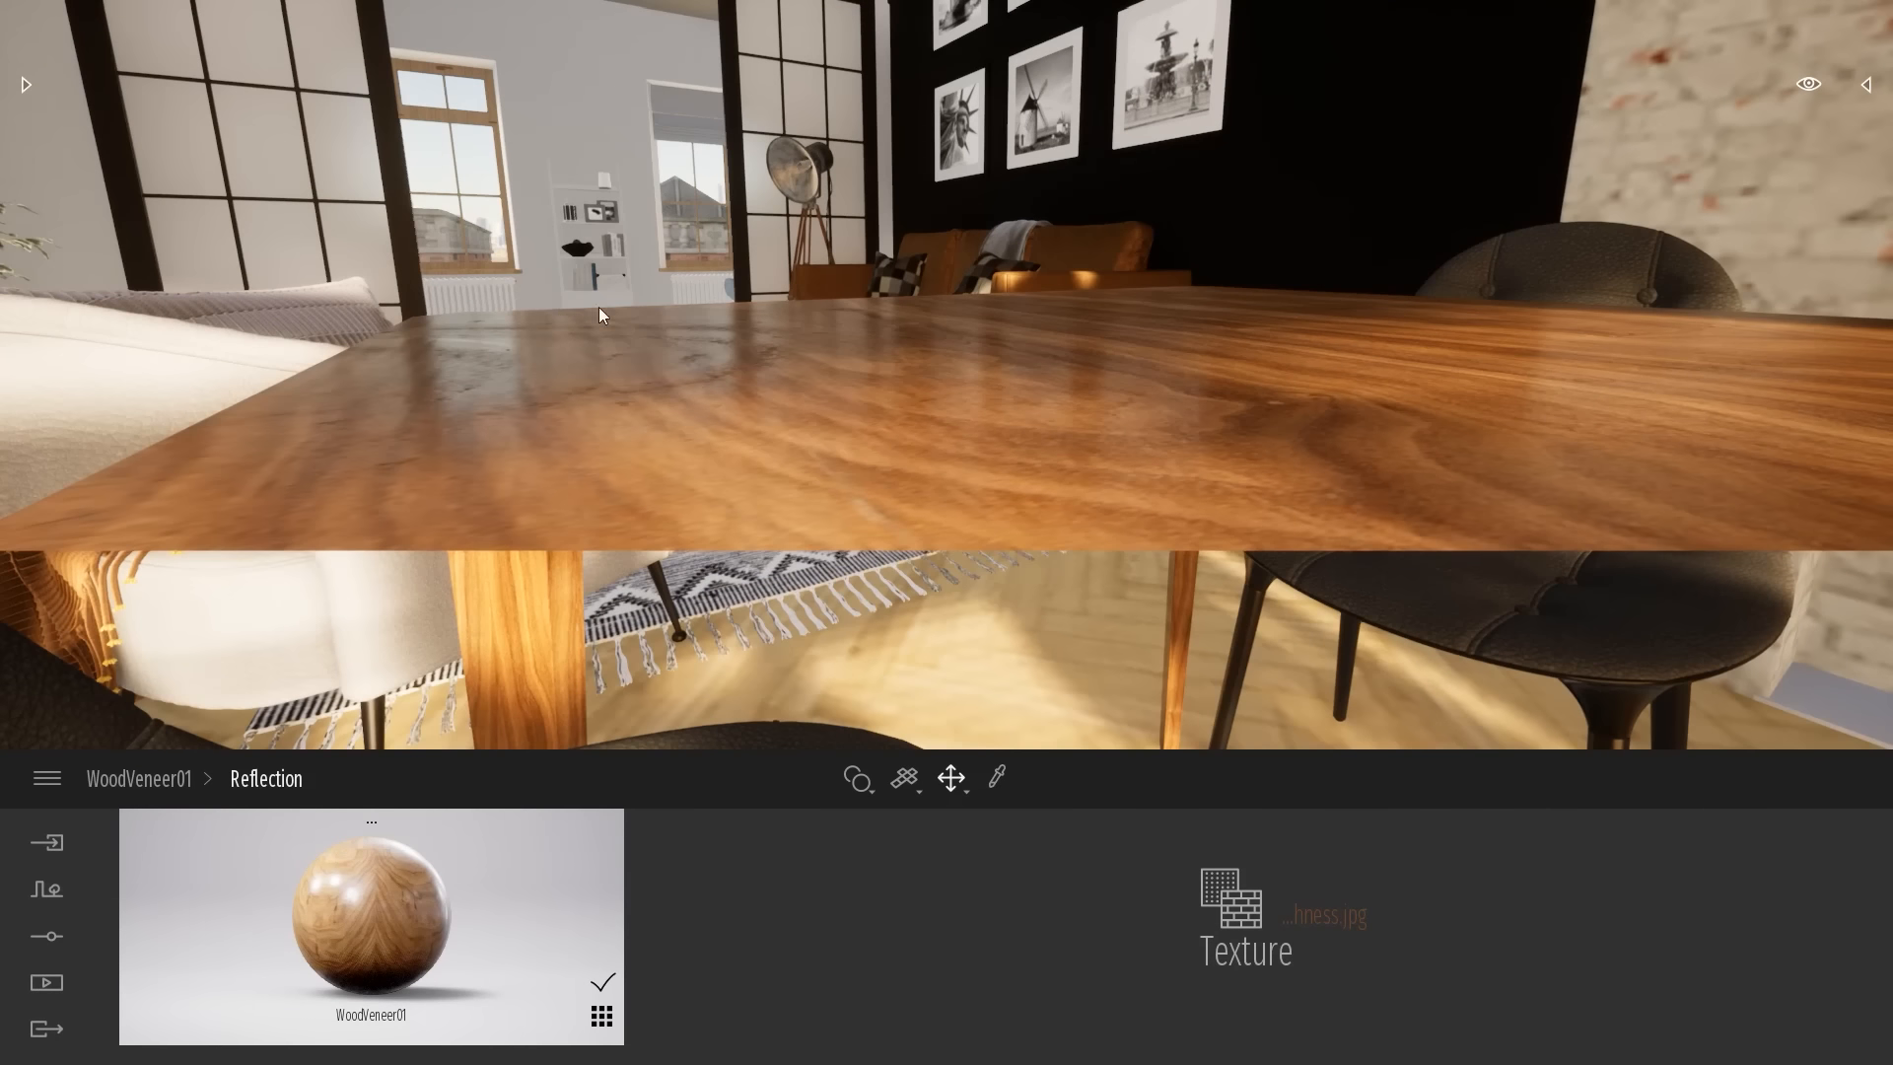
{"action": "scroll", "coordinate": [661, 433], "scroll_direction": "down", "scroll_amount": 2}
{"action": "scroll", "coordinate": [341, 429], "scroll_direction": "down", "scroll_amount": 3}
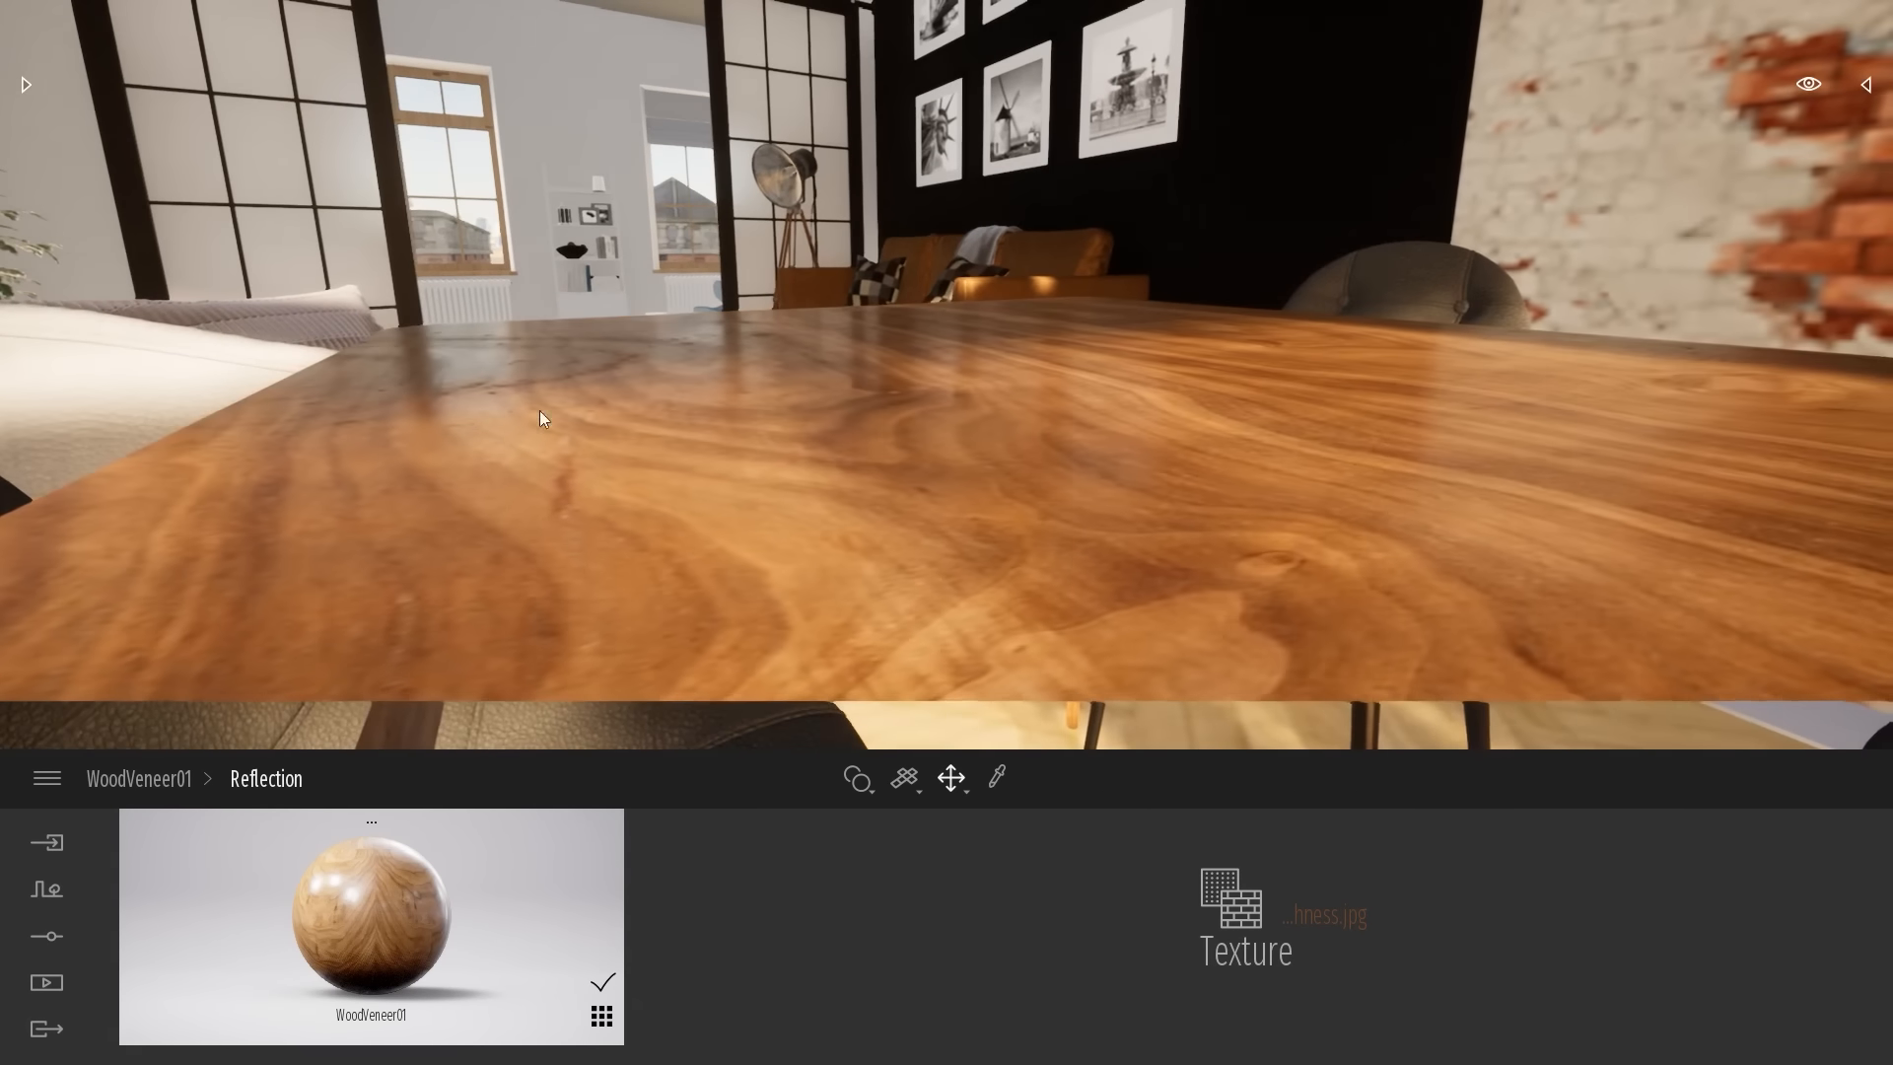
{"action": "scroll", "coordinate": [578, 322], "scroll_direction": "down", "scroll_amount": 2}
{"action": "key", "text": "s"}
{"action": "key", "text": "d"}
{"action": "right_click_drag", "start_coordinate": [895, 353], "coordinate": [705, 311]}
{"action": "key", "text": "a"}
{"action": "key", "text": "s"}
{"action": "key", "text": "d"}
{"action": "key", "text": "a"}
{"action": "key", "text": "w"}
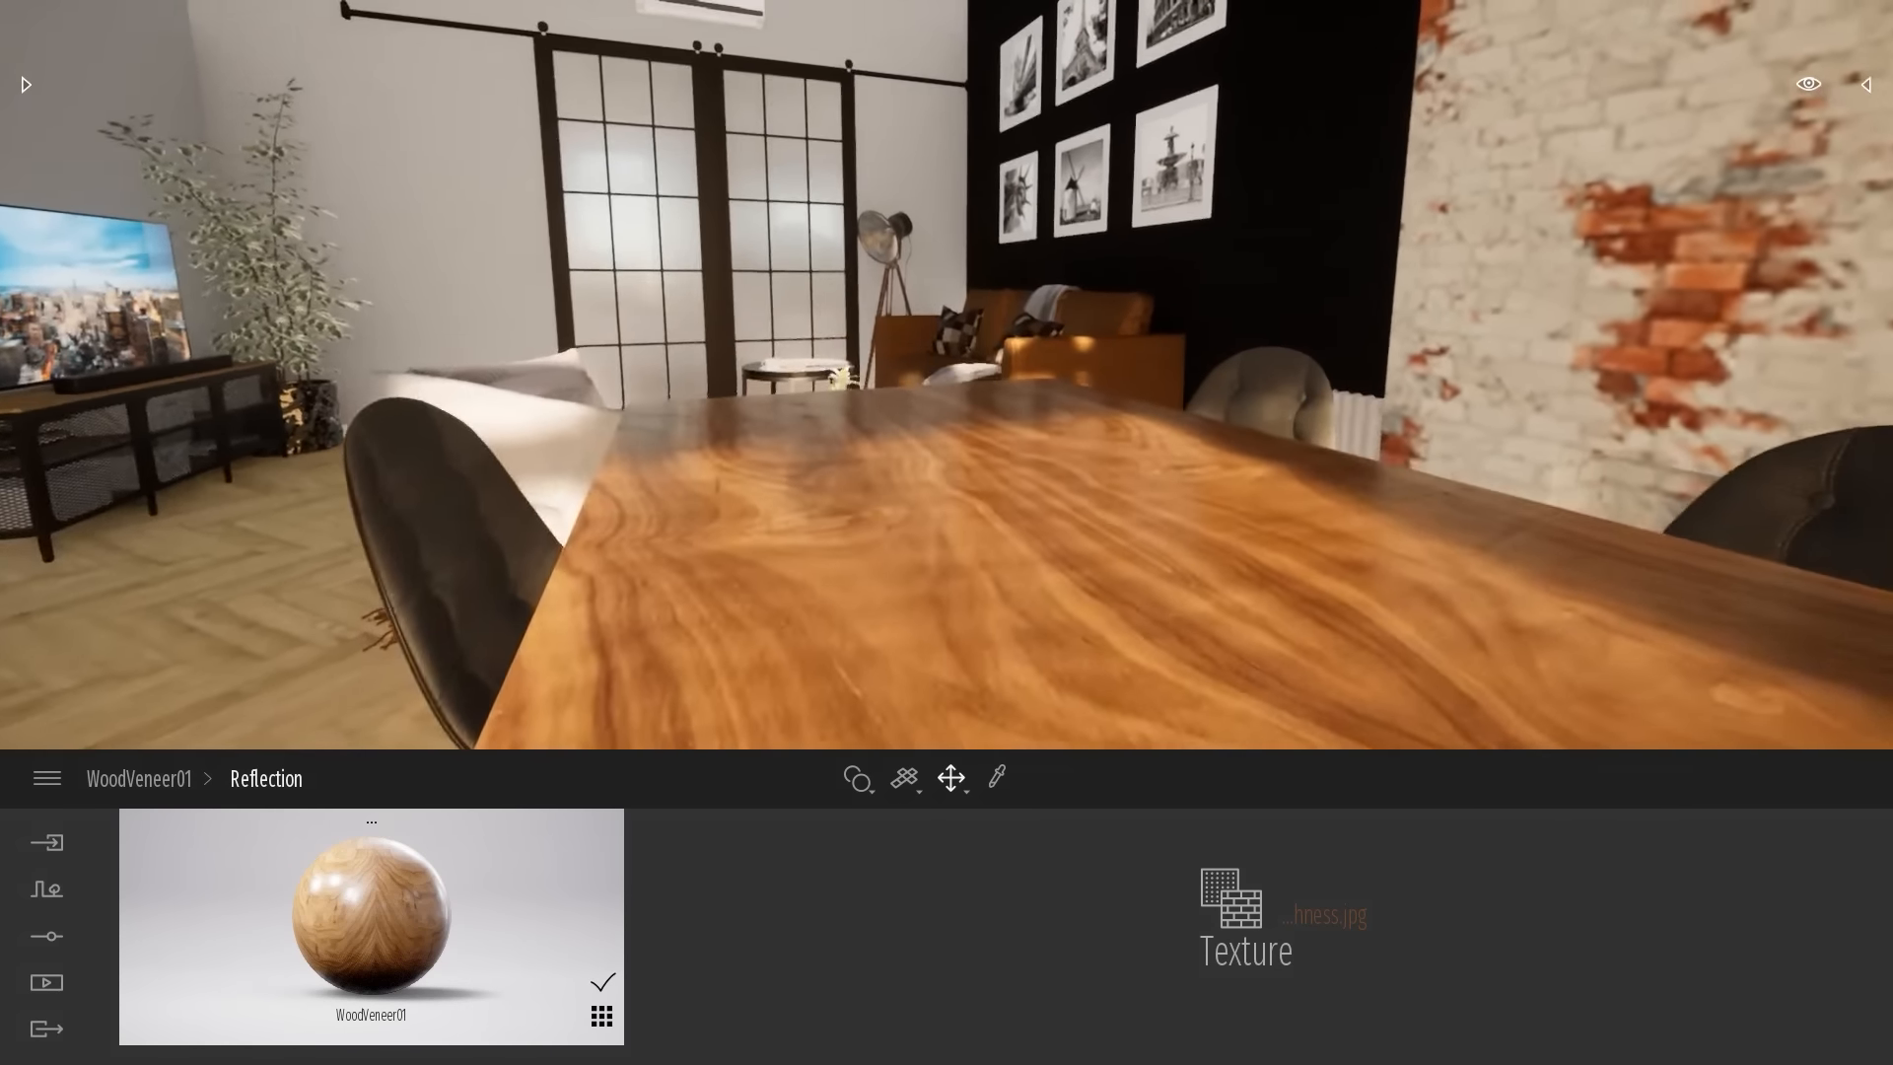
{"action": "key", "text": "a"}
{"action": "right_click_drag", "start_coordinate": [789, 443], "coordinate": [885, 419]}
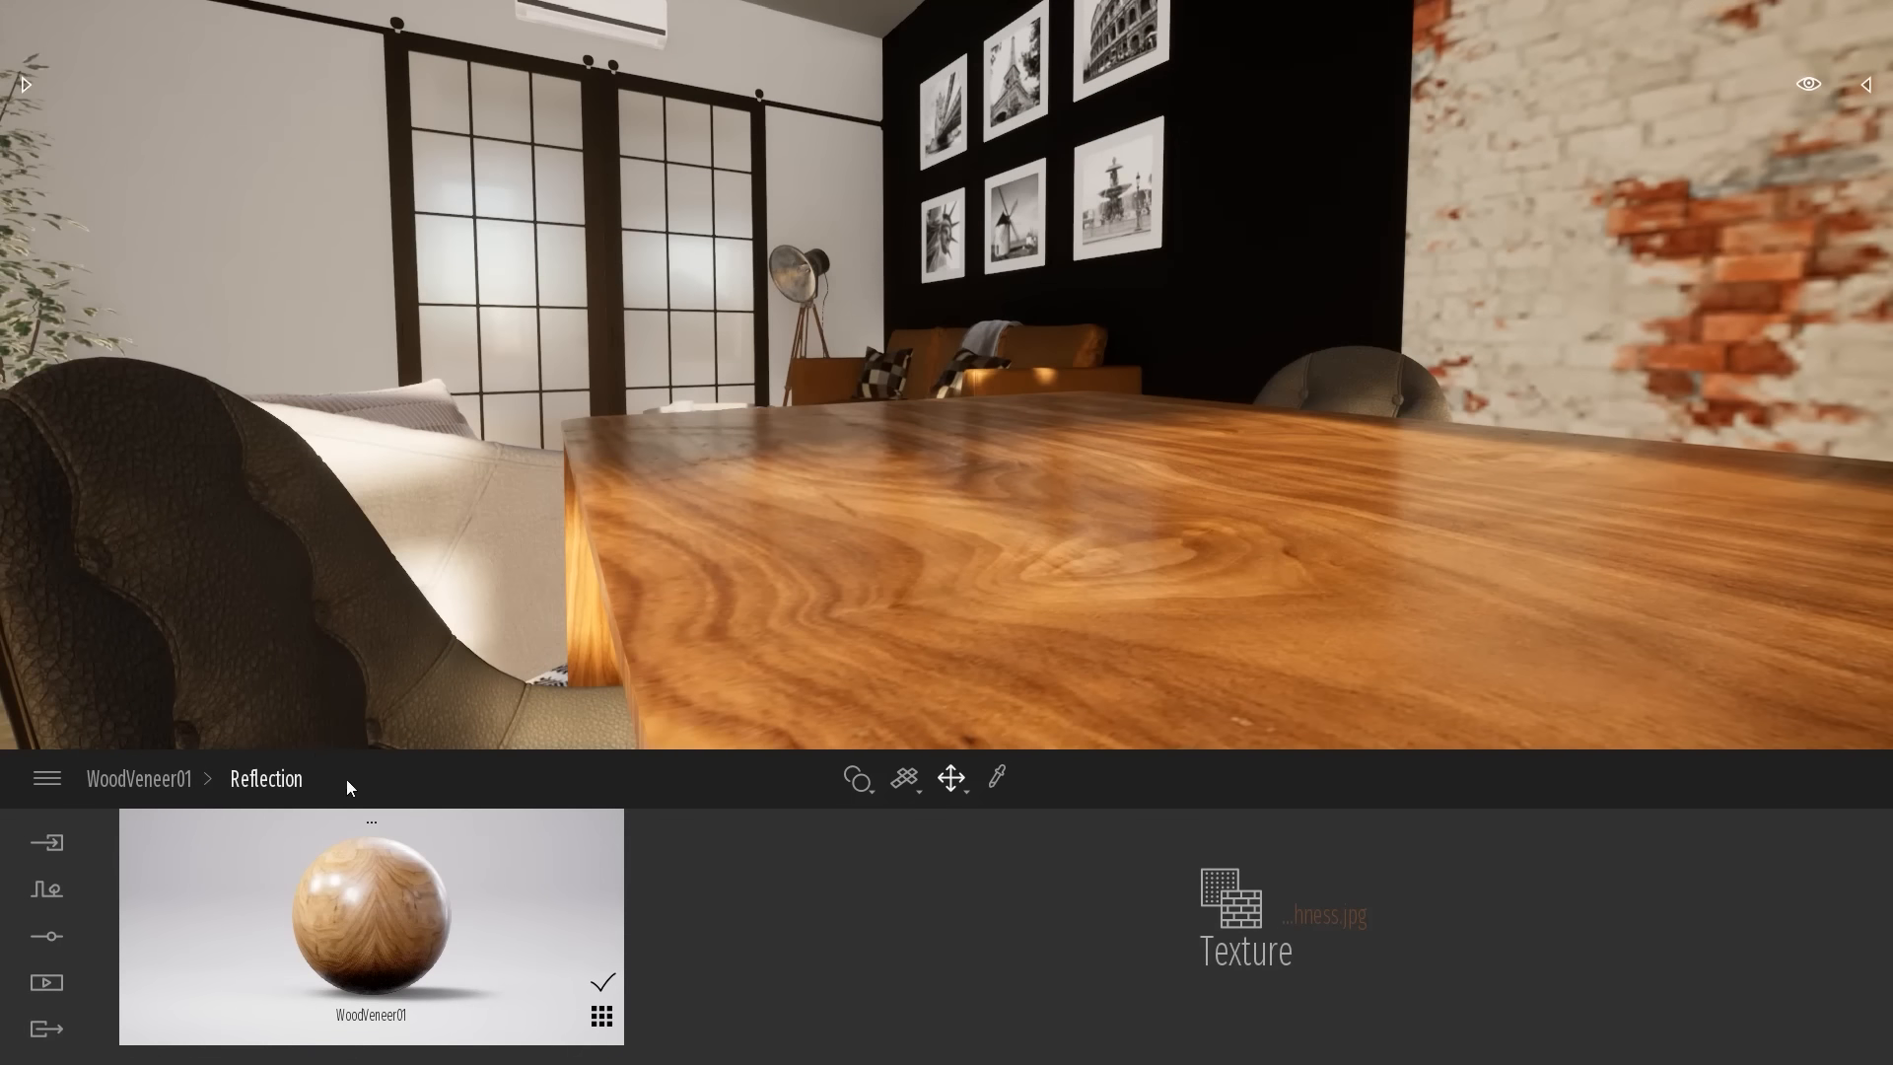
Set the WoodVeneer01 material's reflection to 55% and switch to Quixel Bridge
{"action": "left_click", "coordinate": [158, 780]}
{"action": "left_click_drag", "start_coordinate": [986, 920], "coordinate": [1002, 908]}
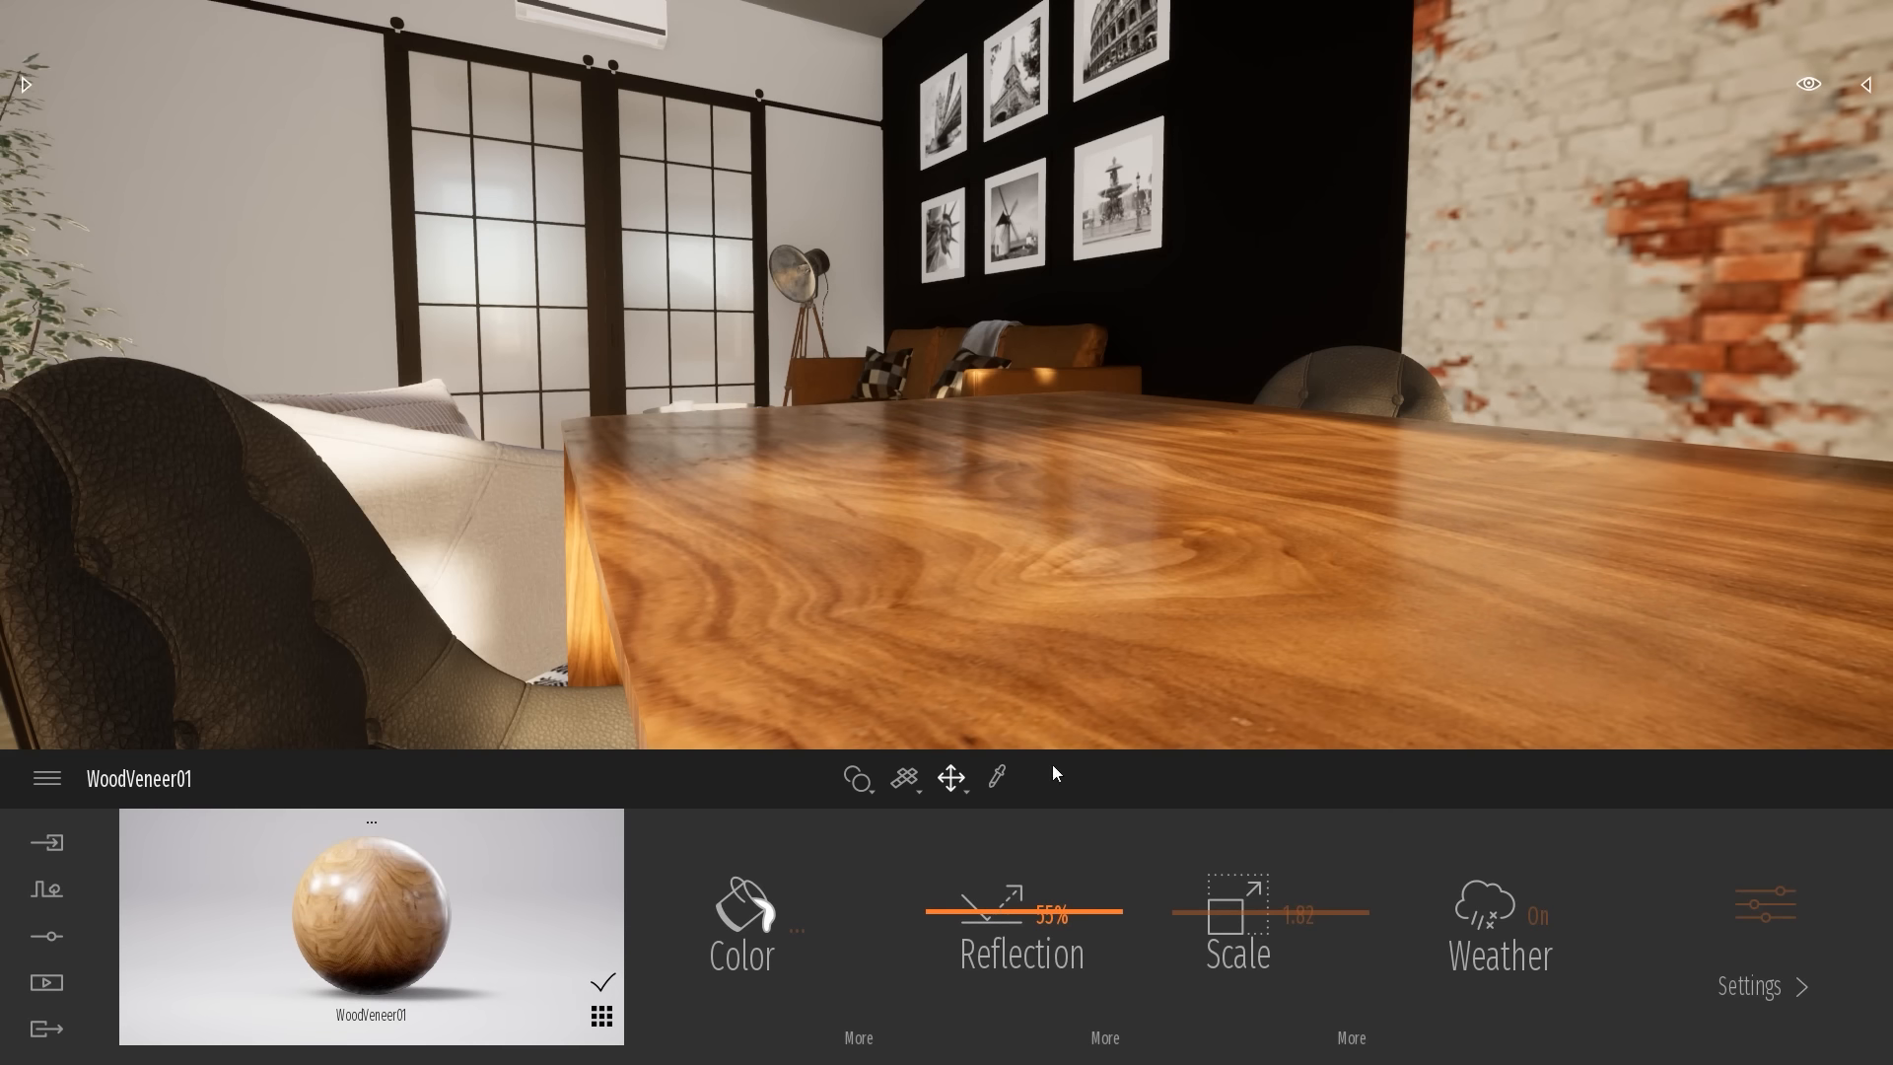
{"action": "key", "text": "alt+Tab"}
{"action": "key", "text": "alt+Tab"}
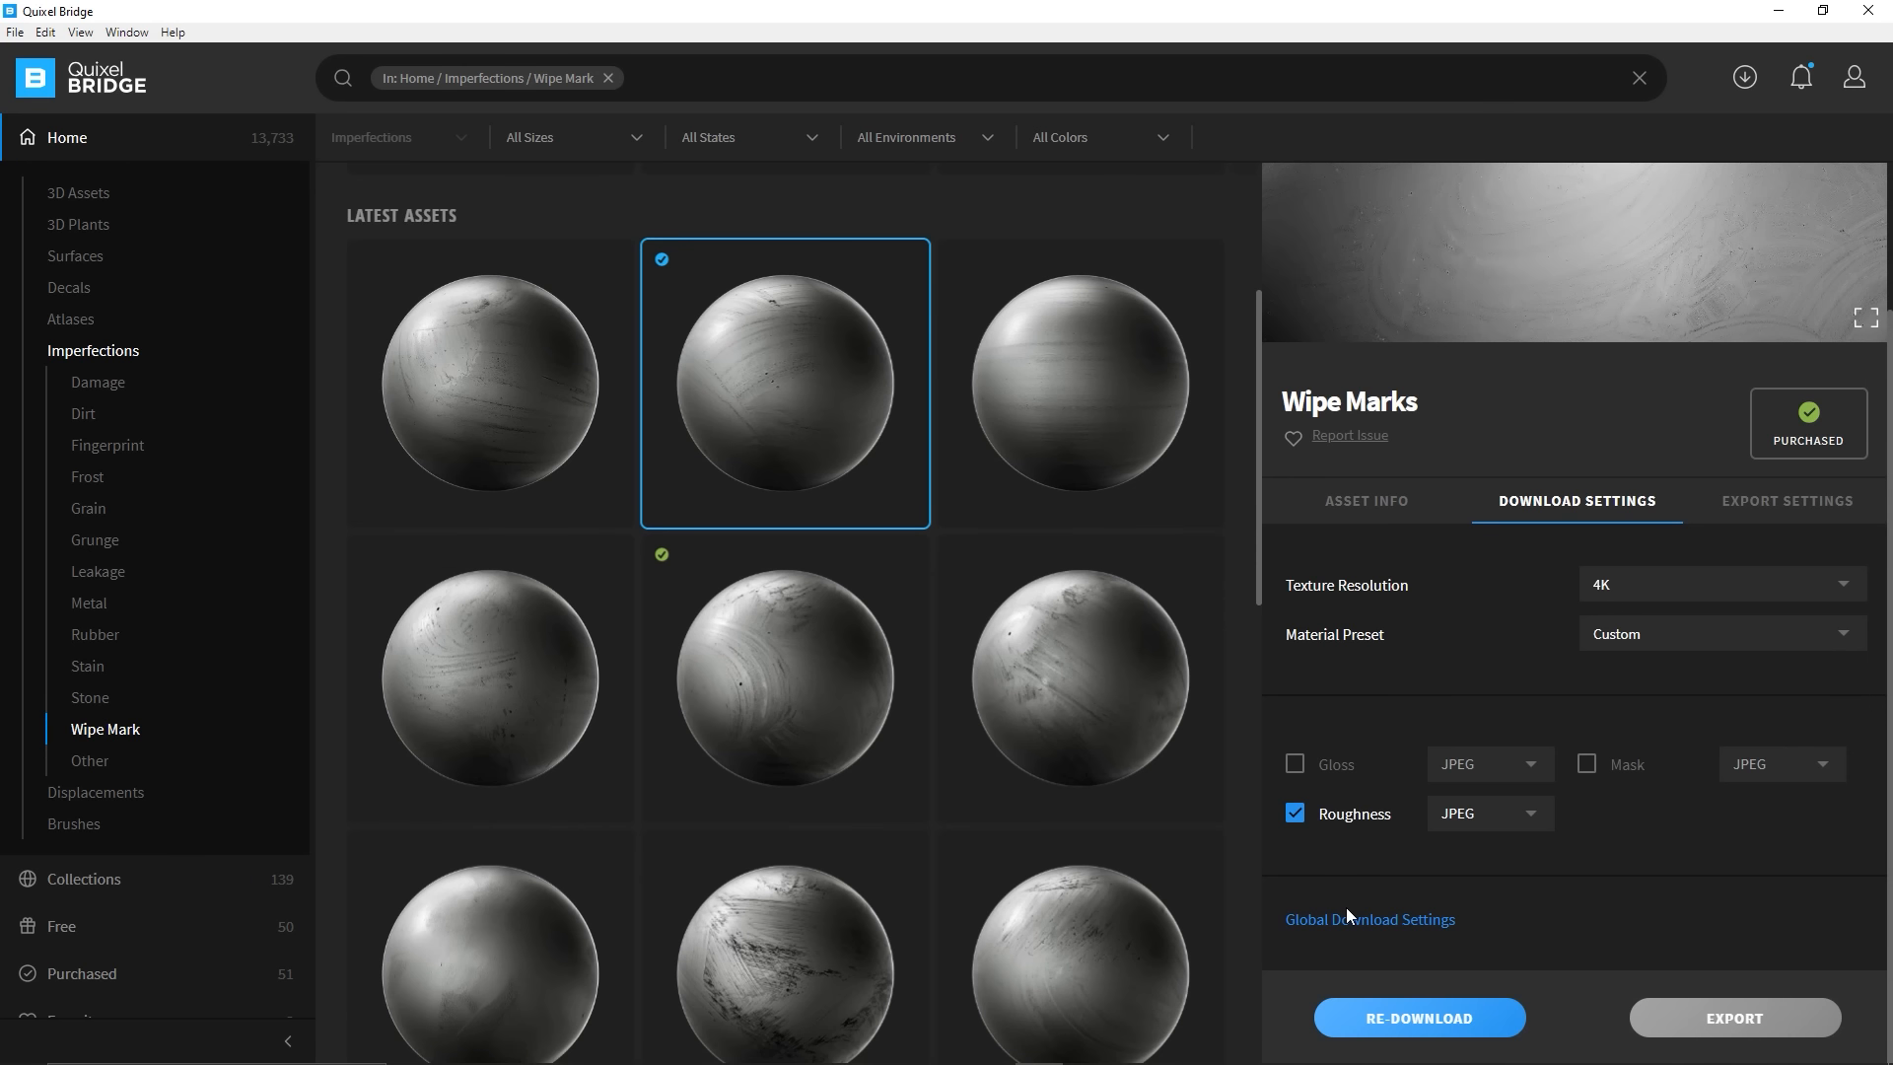
Download the second trending Wipe Marks asset, the one with dark scratch-like smears, as a 4K JPEG roughness map
{"action": "scroll", "coordinate": [1163, 709], "scroll_direction": "up", "scroll_amount": 3}
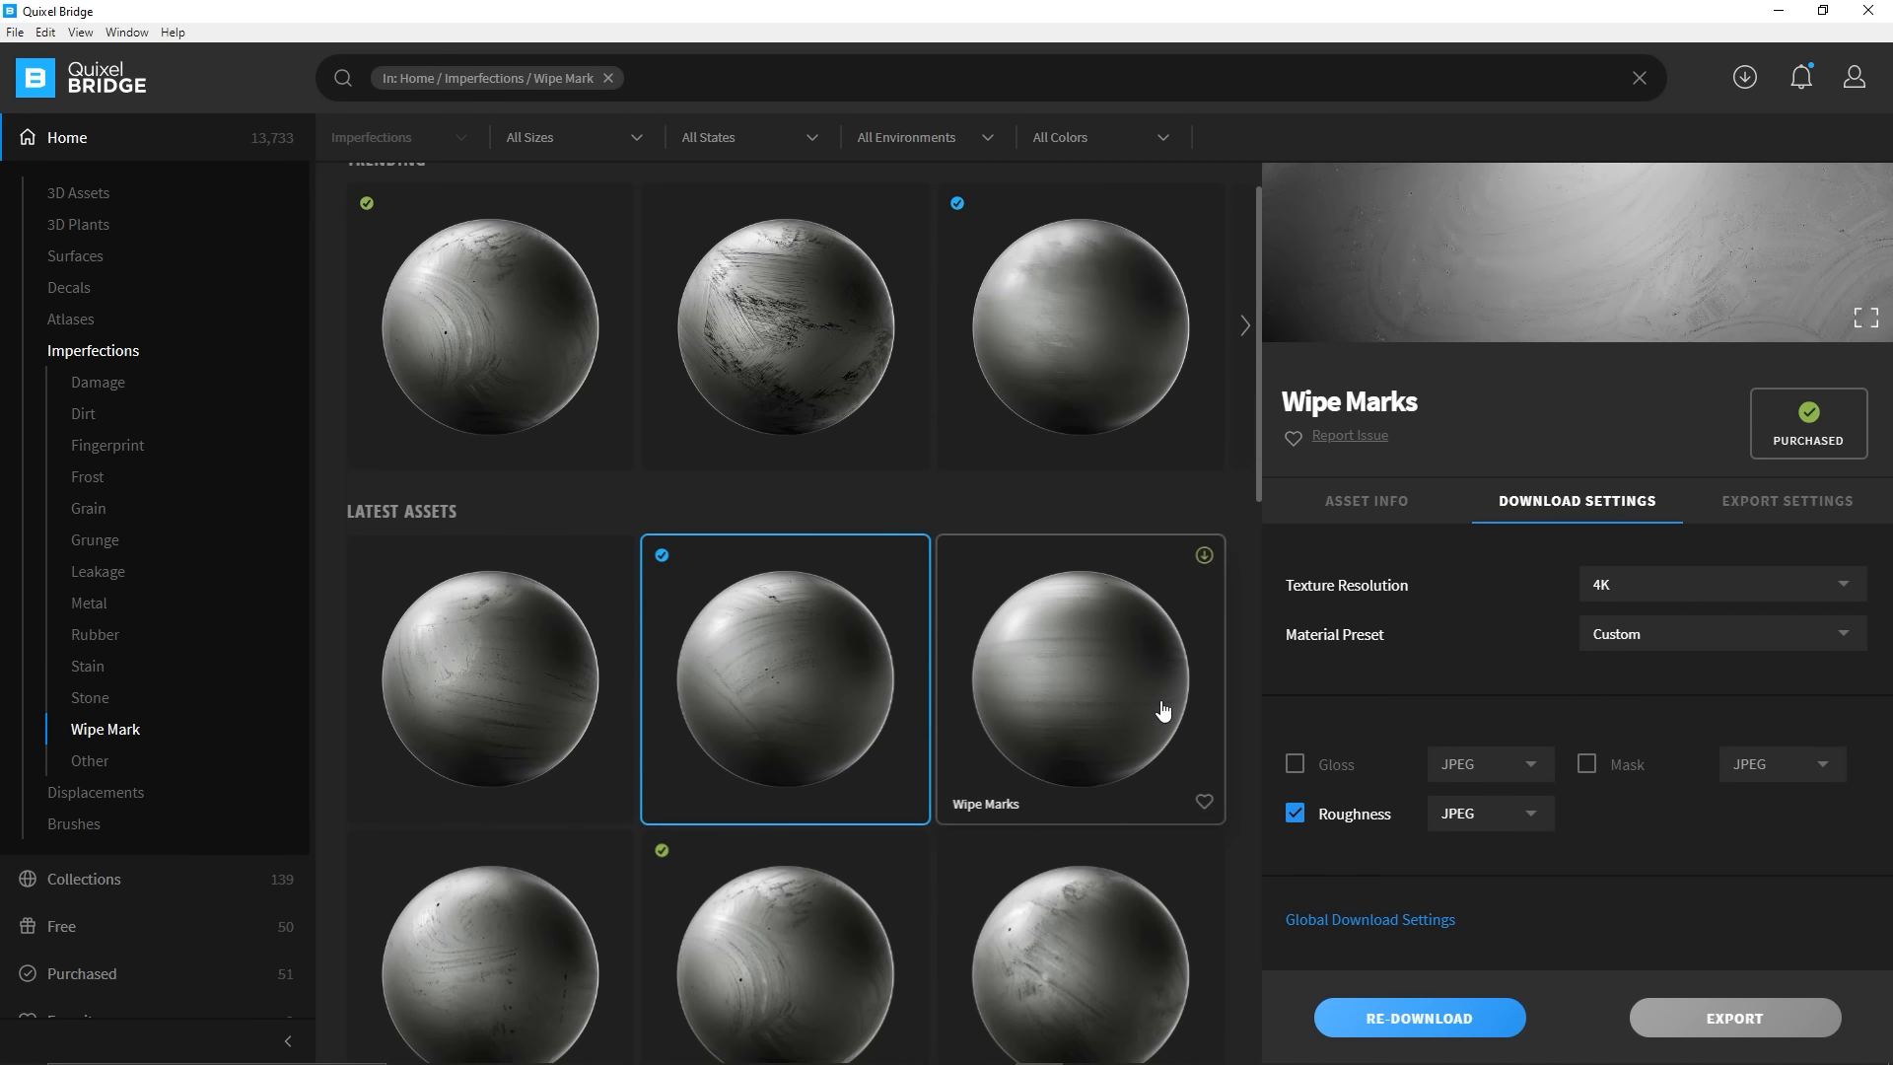
{"action": "scroll", "coordinate": [1163, 710], "scroll_direction": "up", "scroll_amount": 1}
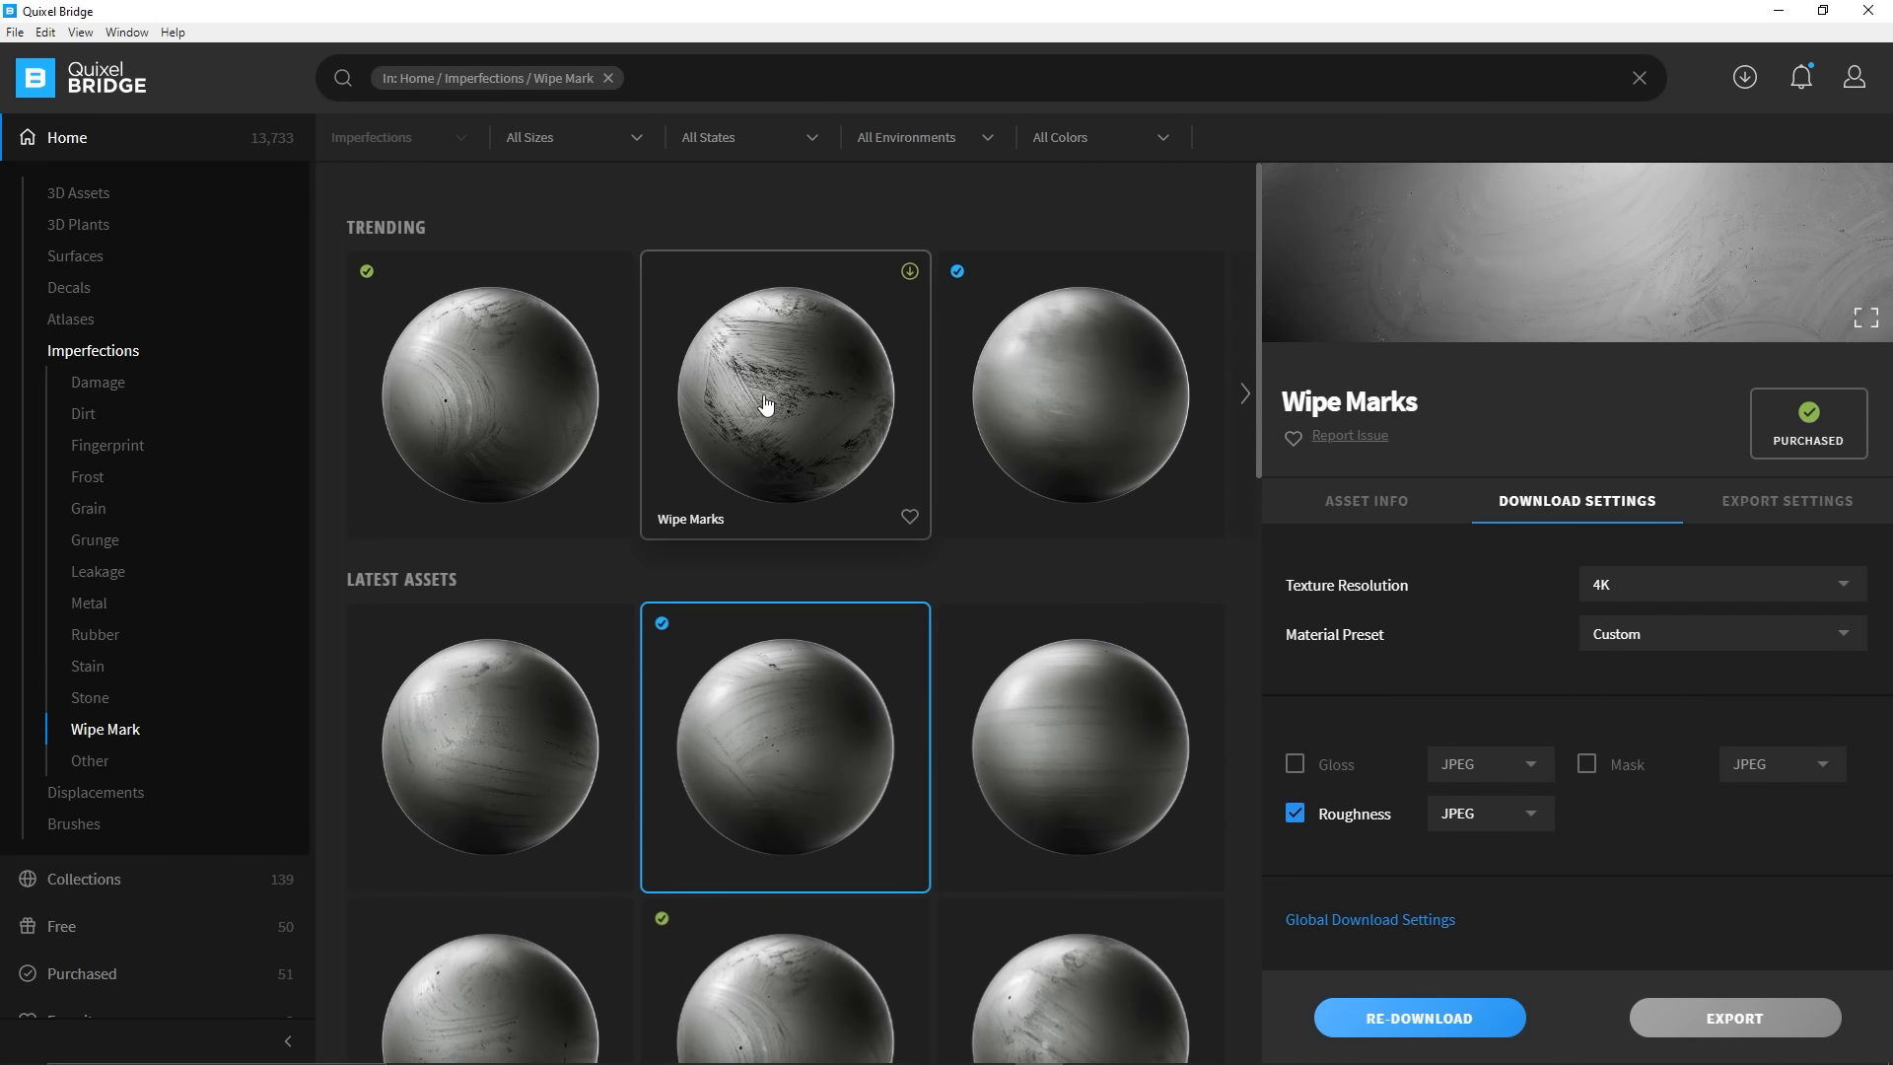
{"action": "left_click", "coordinate": [778, 365]}
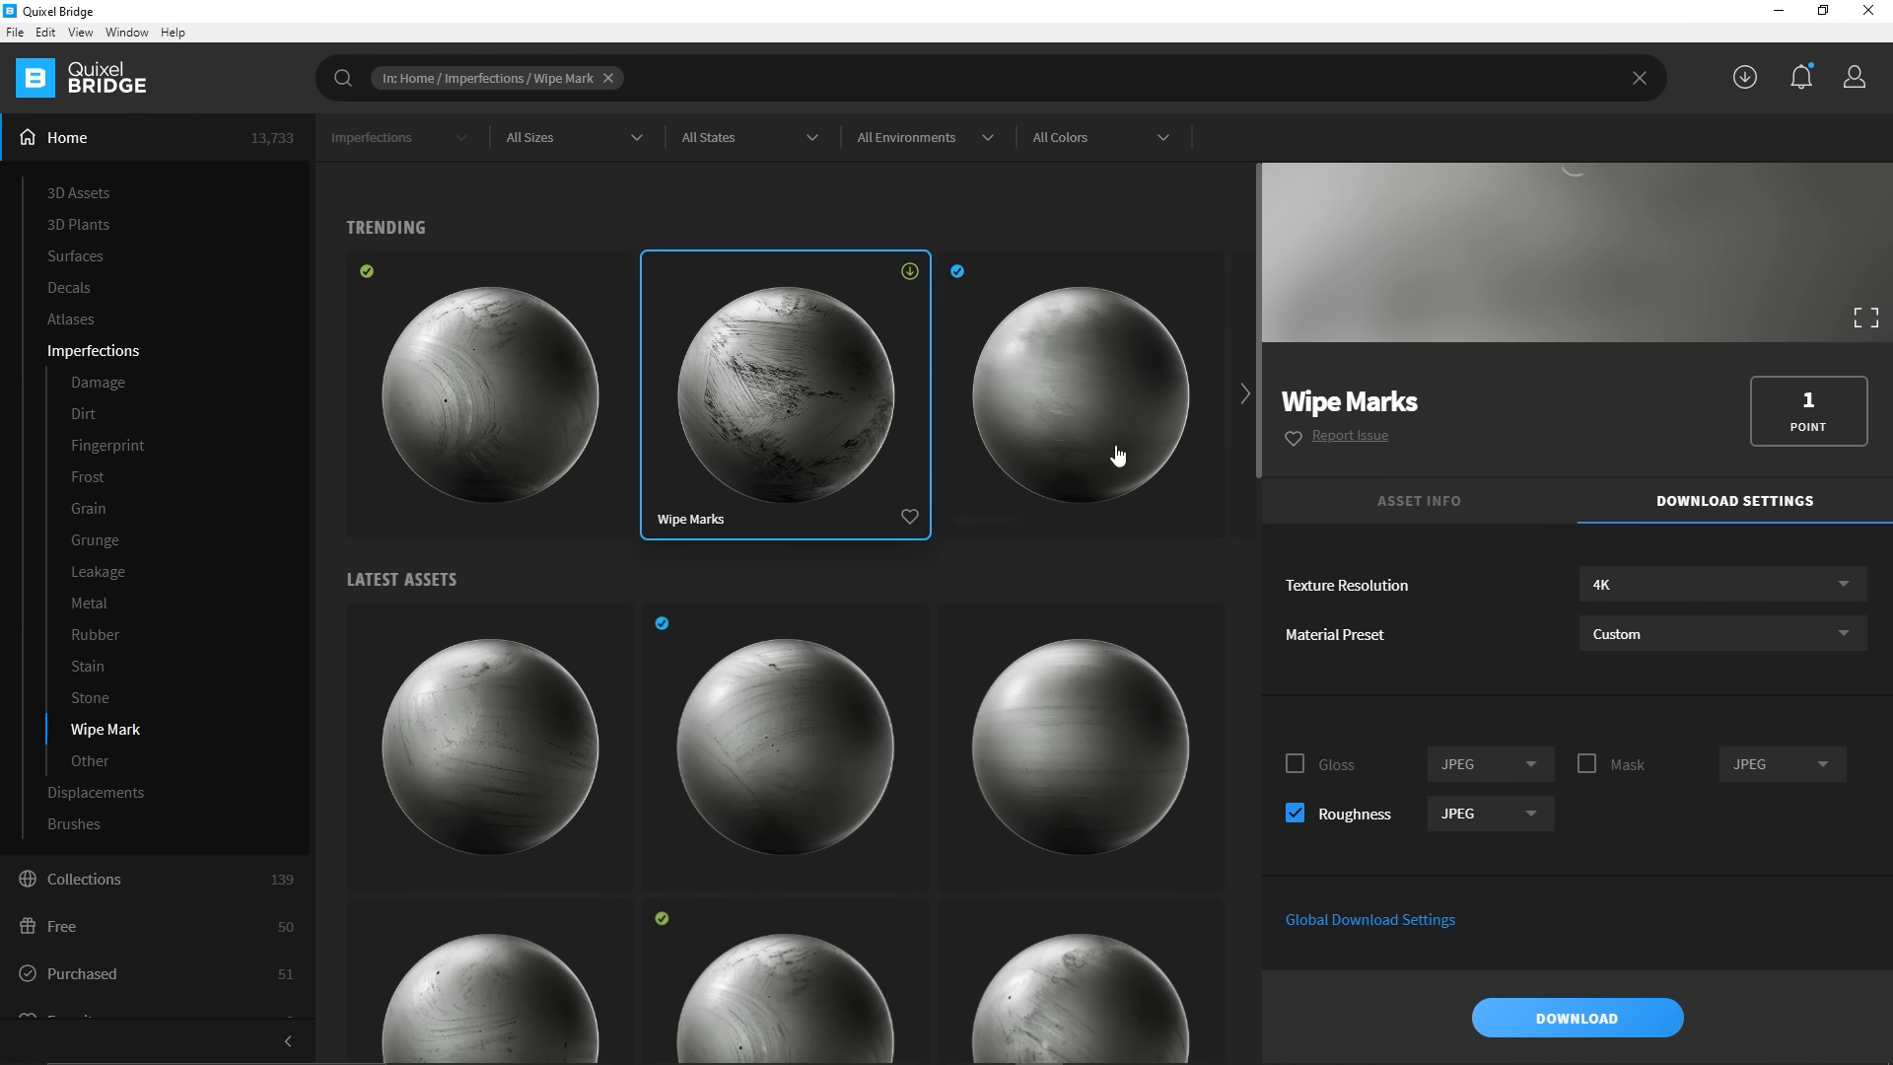
{"action": "left_click", "coordinate": [1564, 1025]}
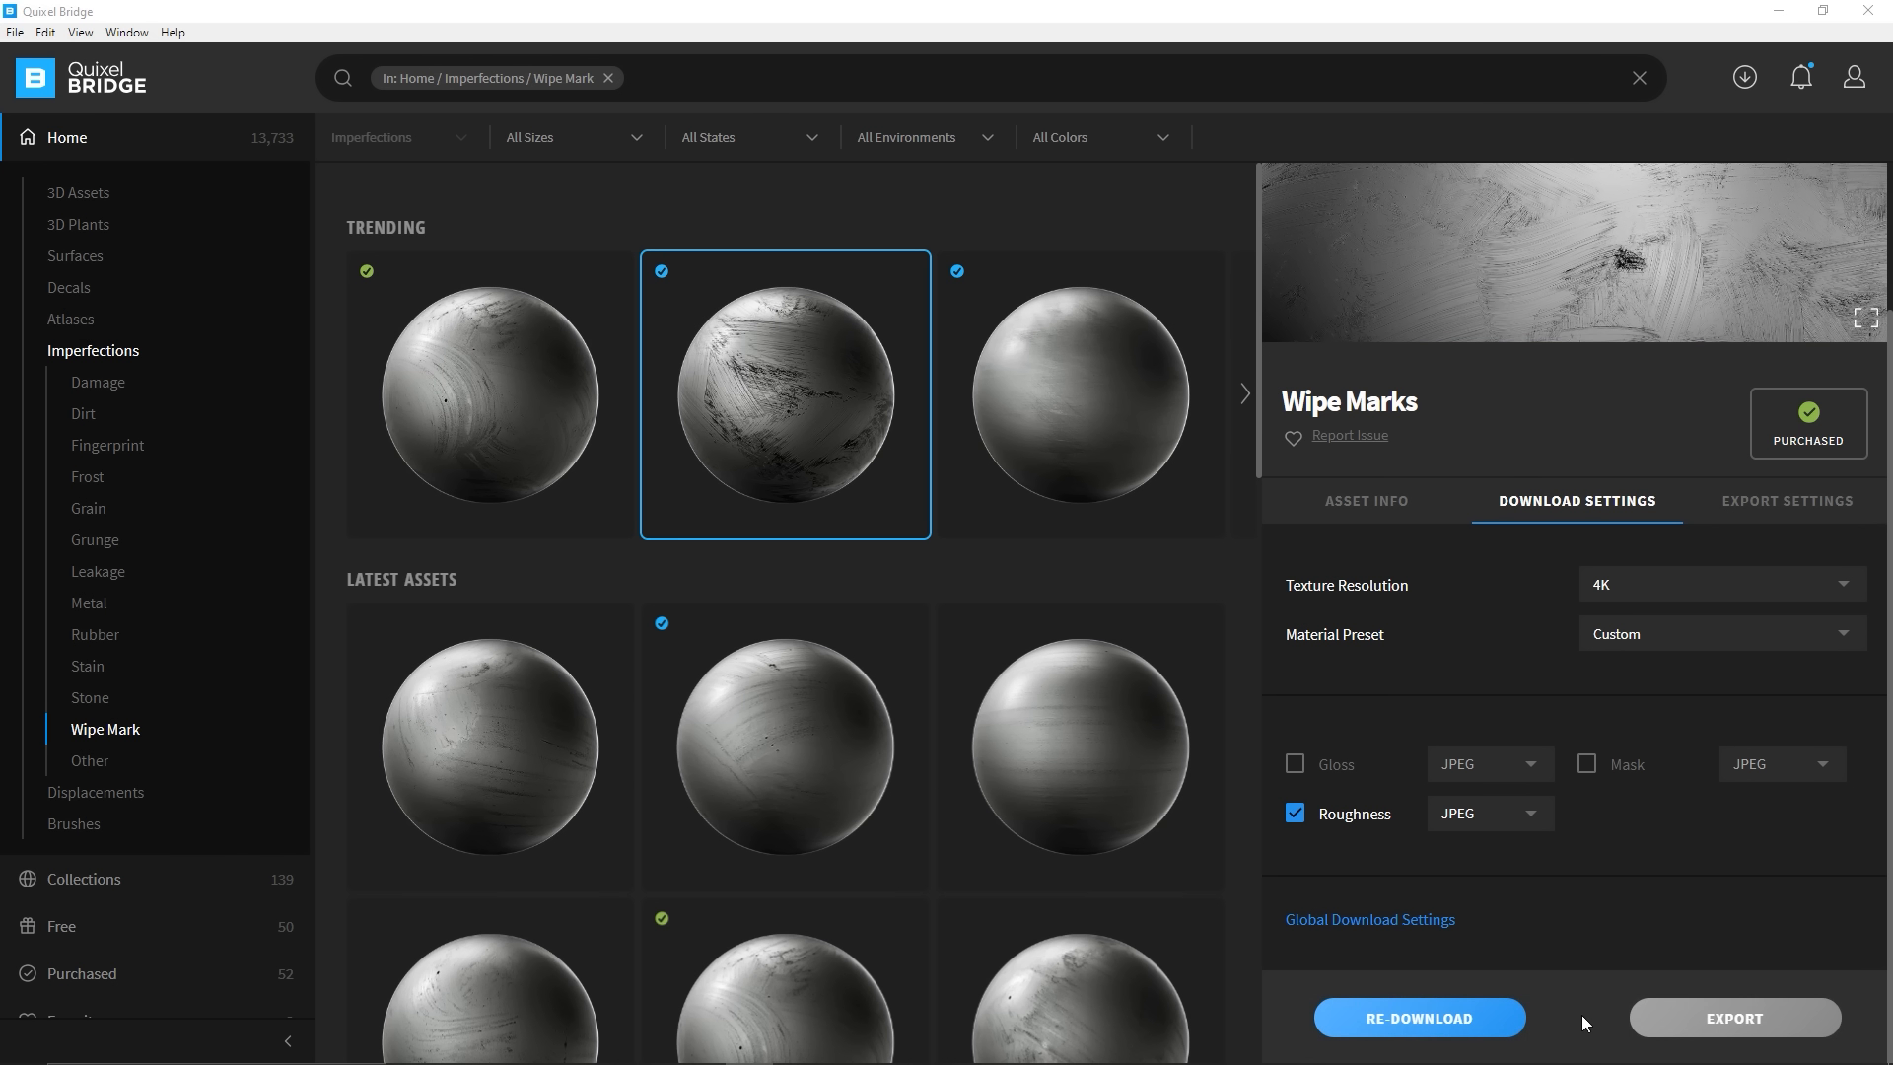
Open the file folder of the downloaded trending Wipe Marks asset, copy its path and return to Twinmotion
{"action": "right_click", "coordinate": [828, 391]}
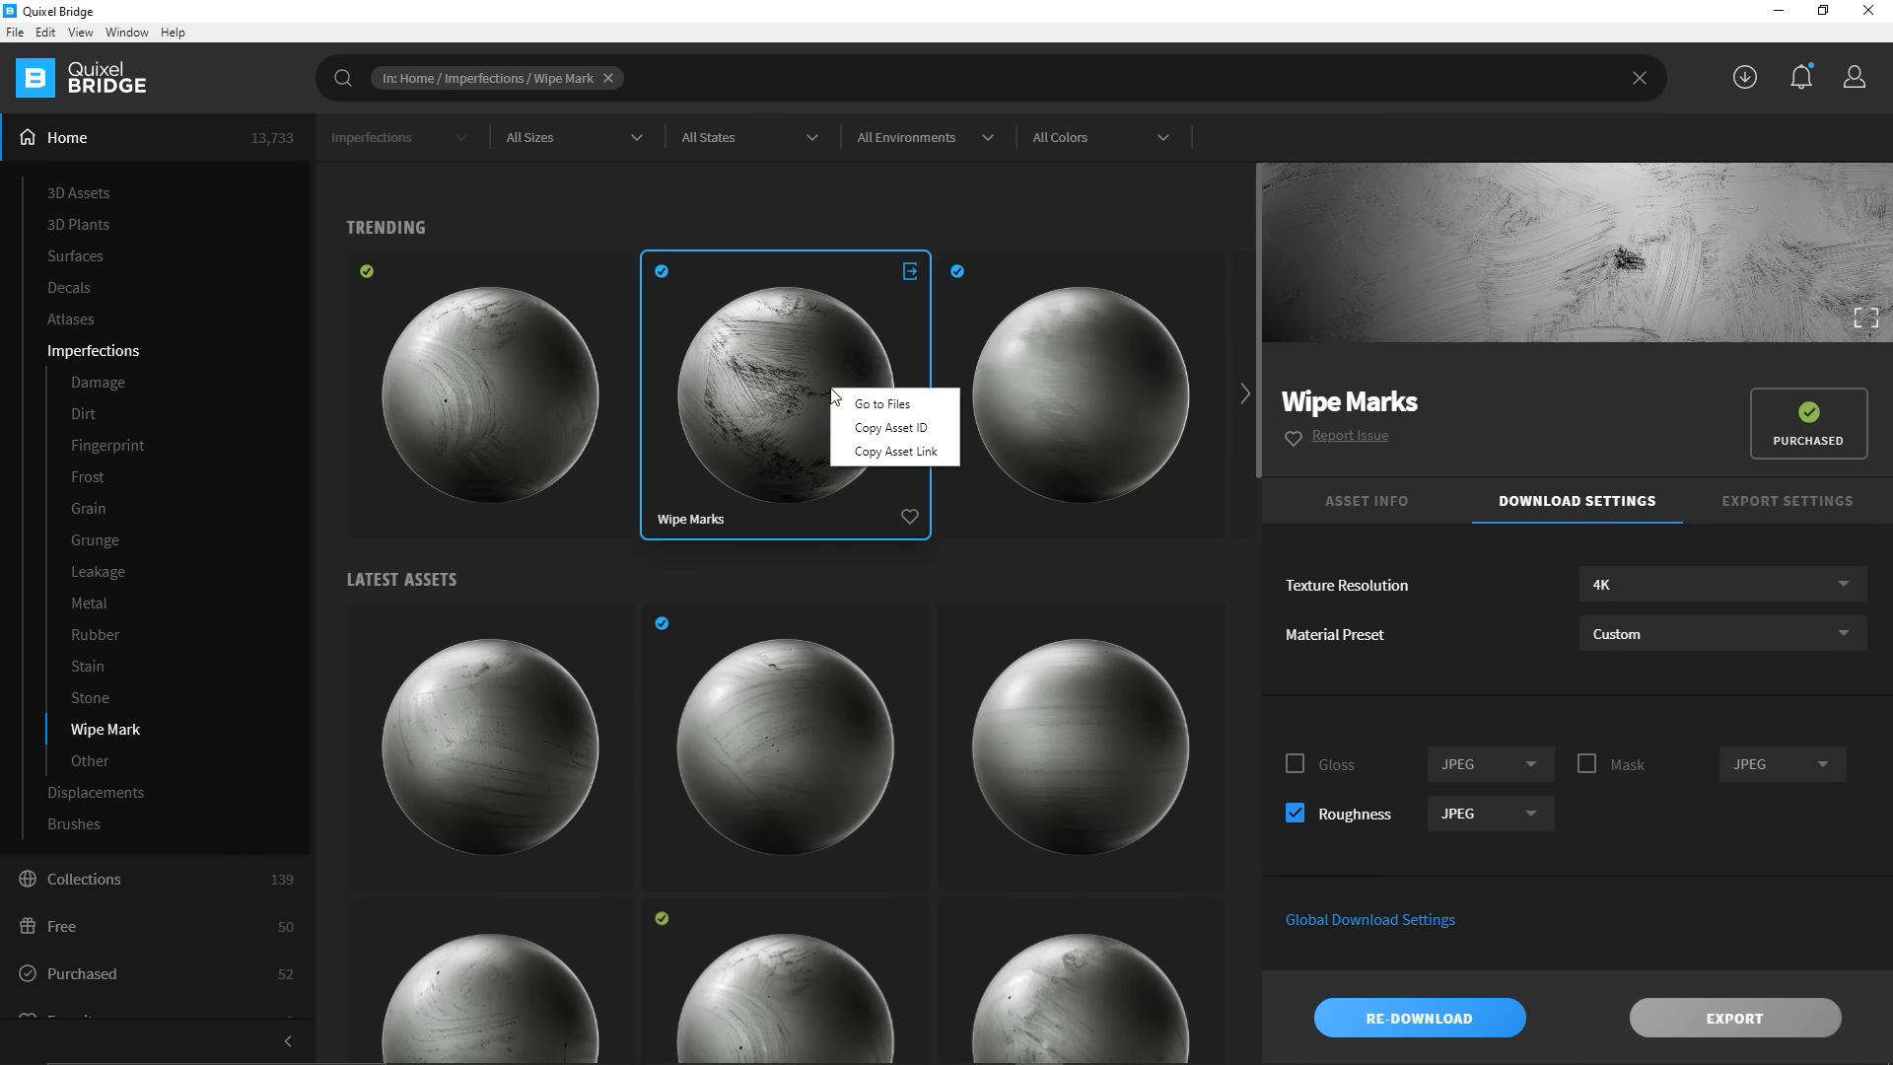
{"action": "left_click", "coordinate": [869, 409]}
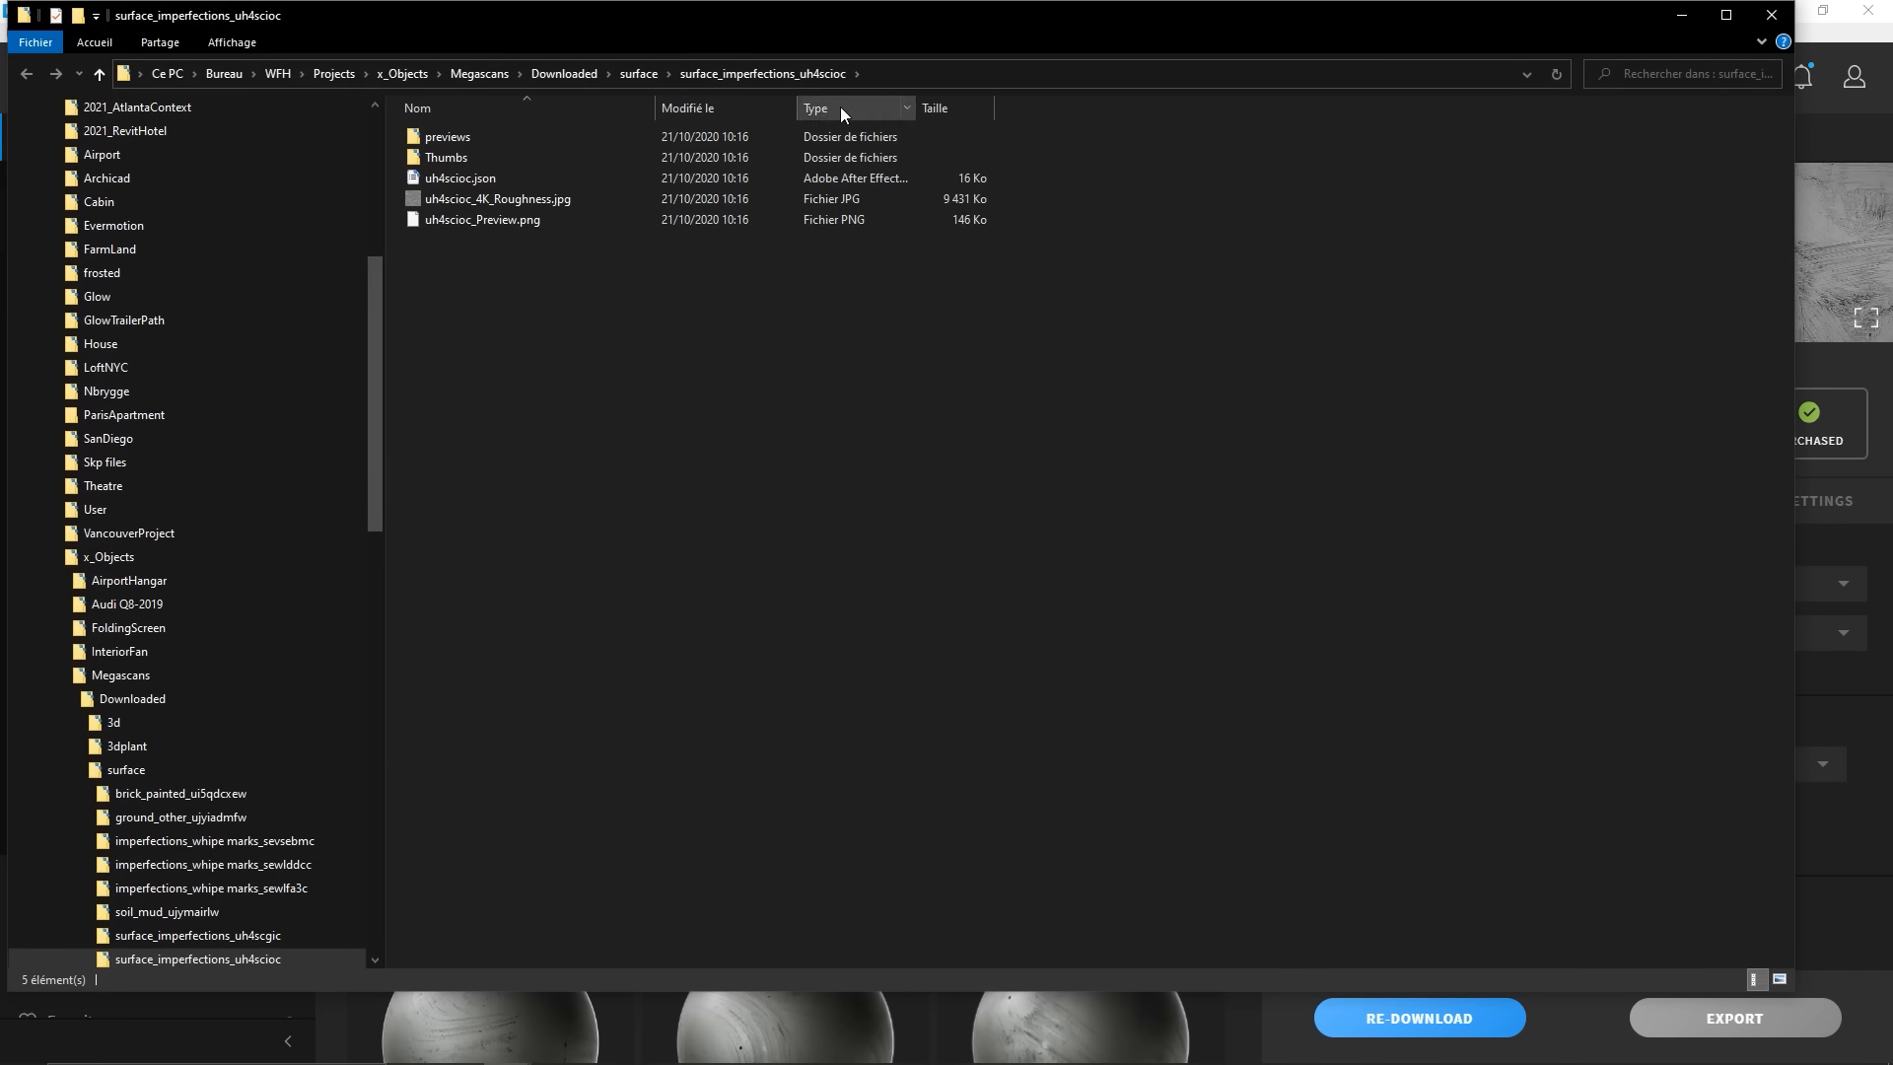
{"action": "left_click", "coordinate": [927, 75]}
{"action": "key", "text": "alt+Tab"}
{"action": "key", "text": "alt+Tab"}
{"action": "key", "text": "alt+Tab"}
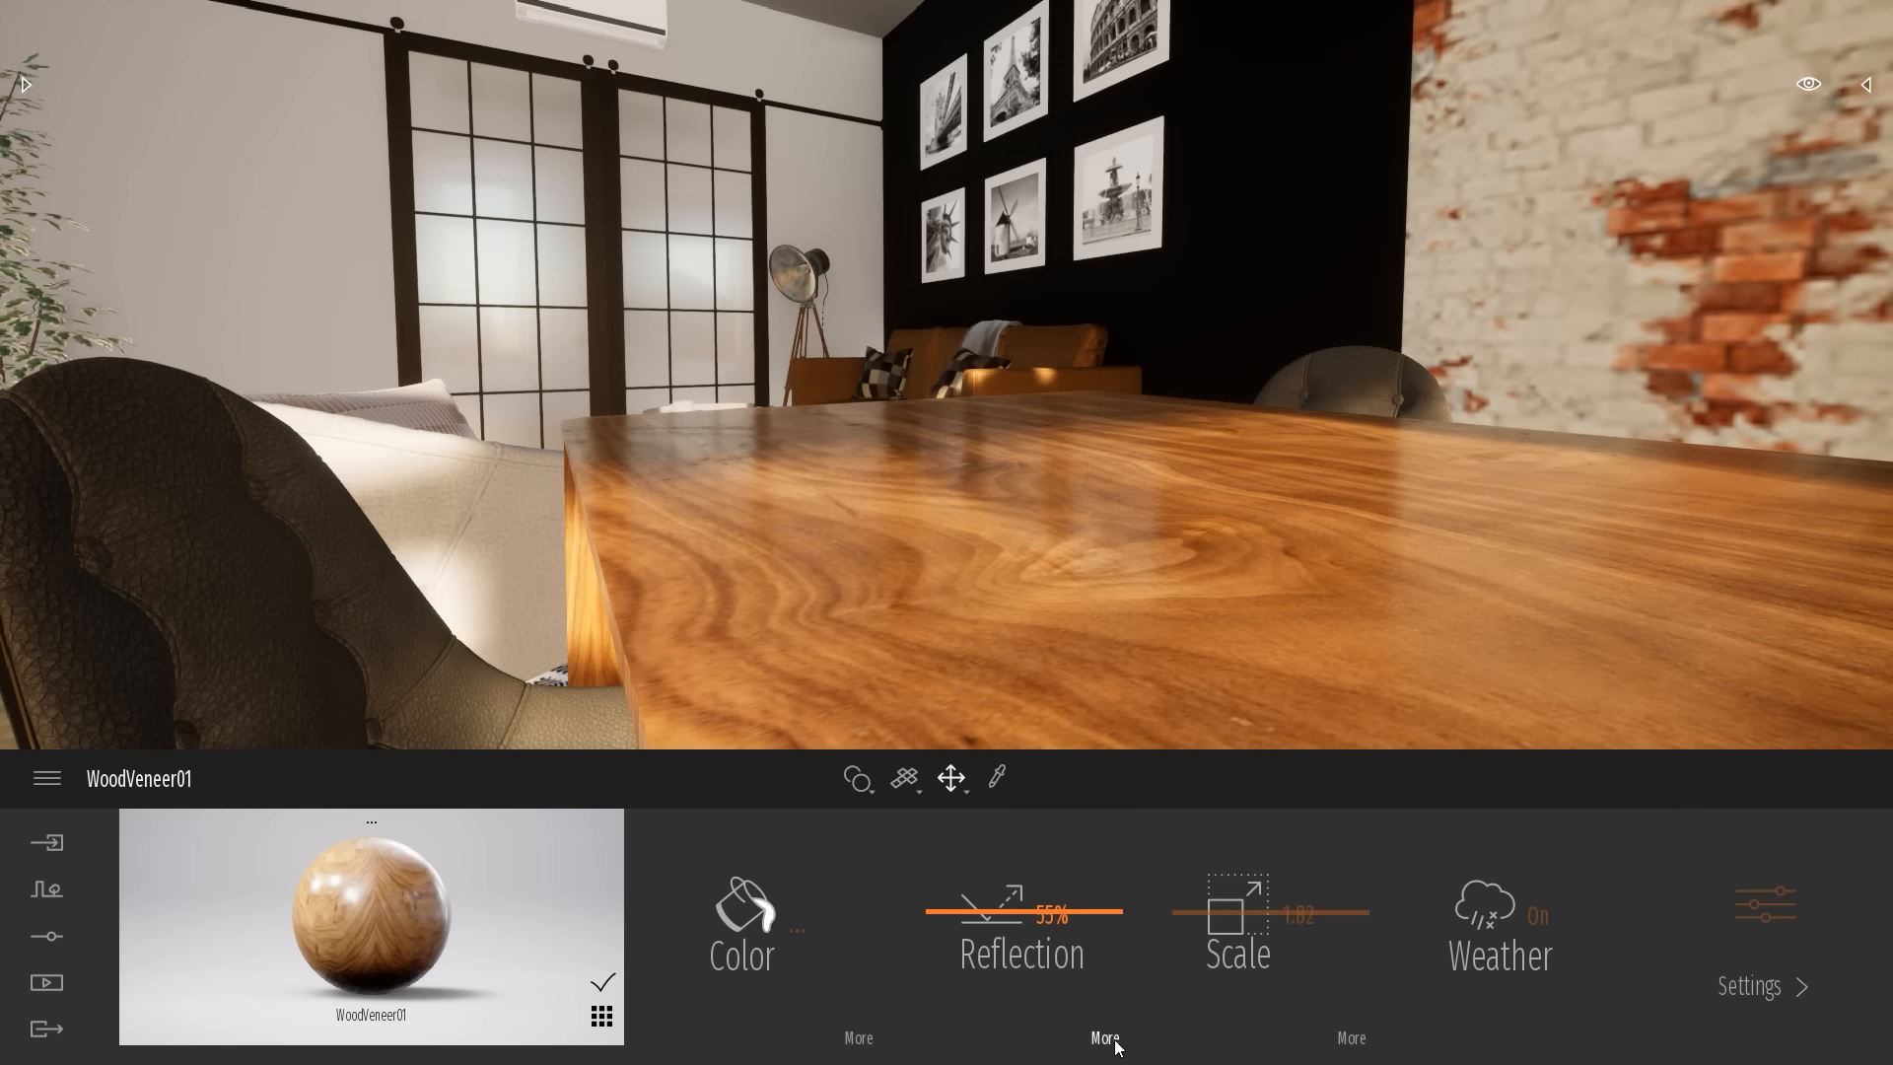
Load uh4scioc_4K_Roughness.jpg from the newly copied folder path as the WoodVeneer01 reflection texture
{"action": "left_click", "coordinate": [1105, 1039]}
{"action": "left_click", "coordinate": [1286, 869]}
{"action": "left_click", "coordinate": [1173, 747]}
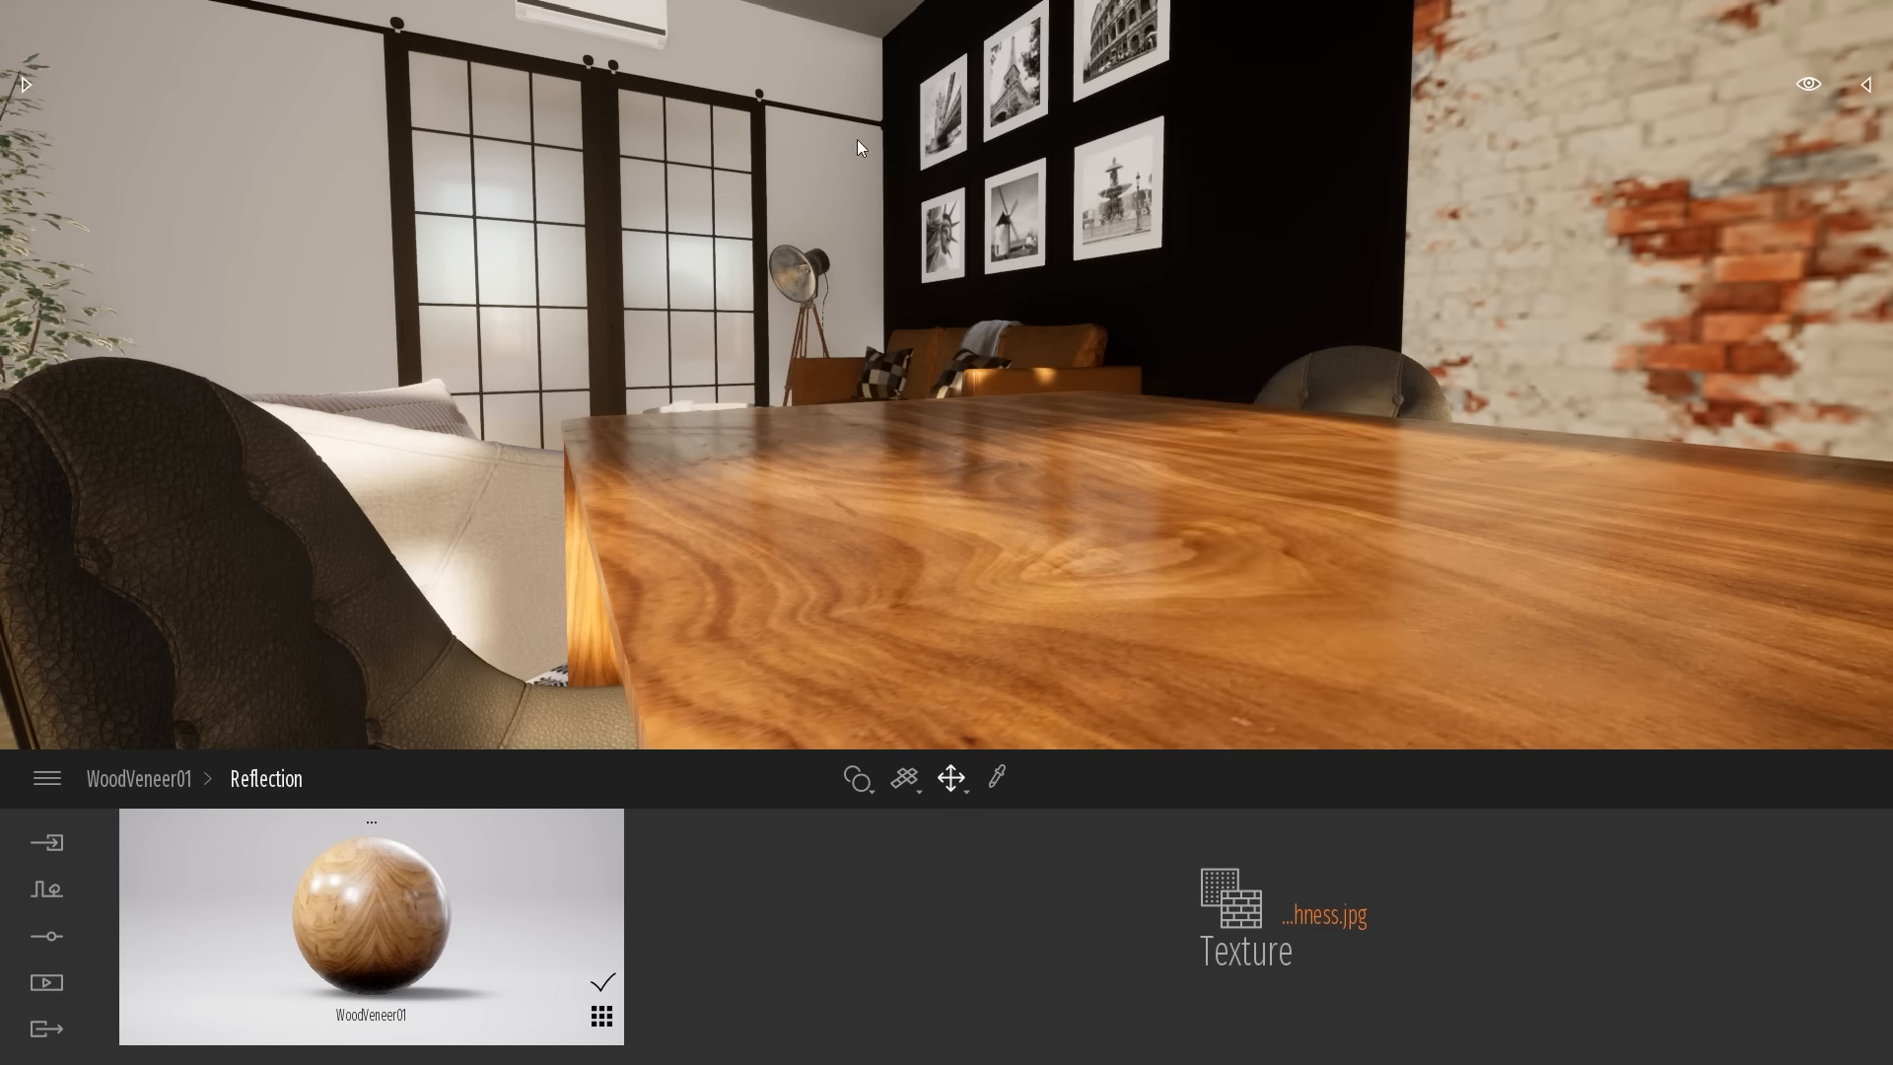
{"action": "left_click", "coordinate": [1002, 137]}
{"action": "left_click", "coordinate": [1004, 137]}
{"action": "key", "text": "Return"}
{"action": "double_click", "coordinate": [648, 278]}
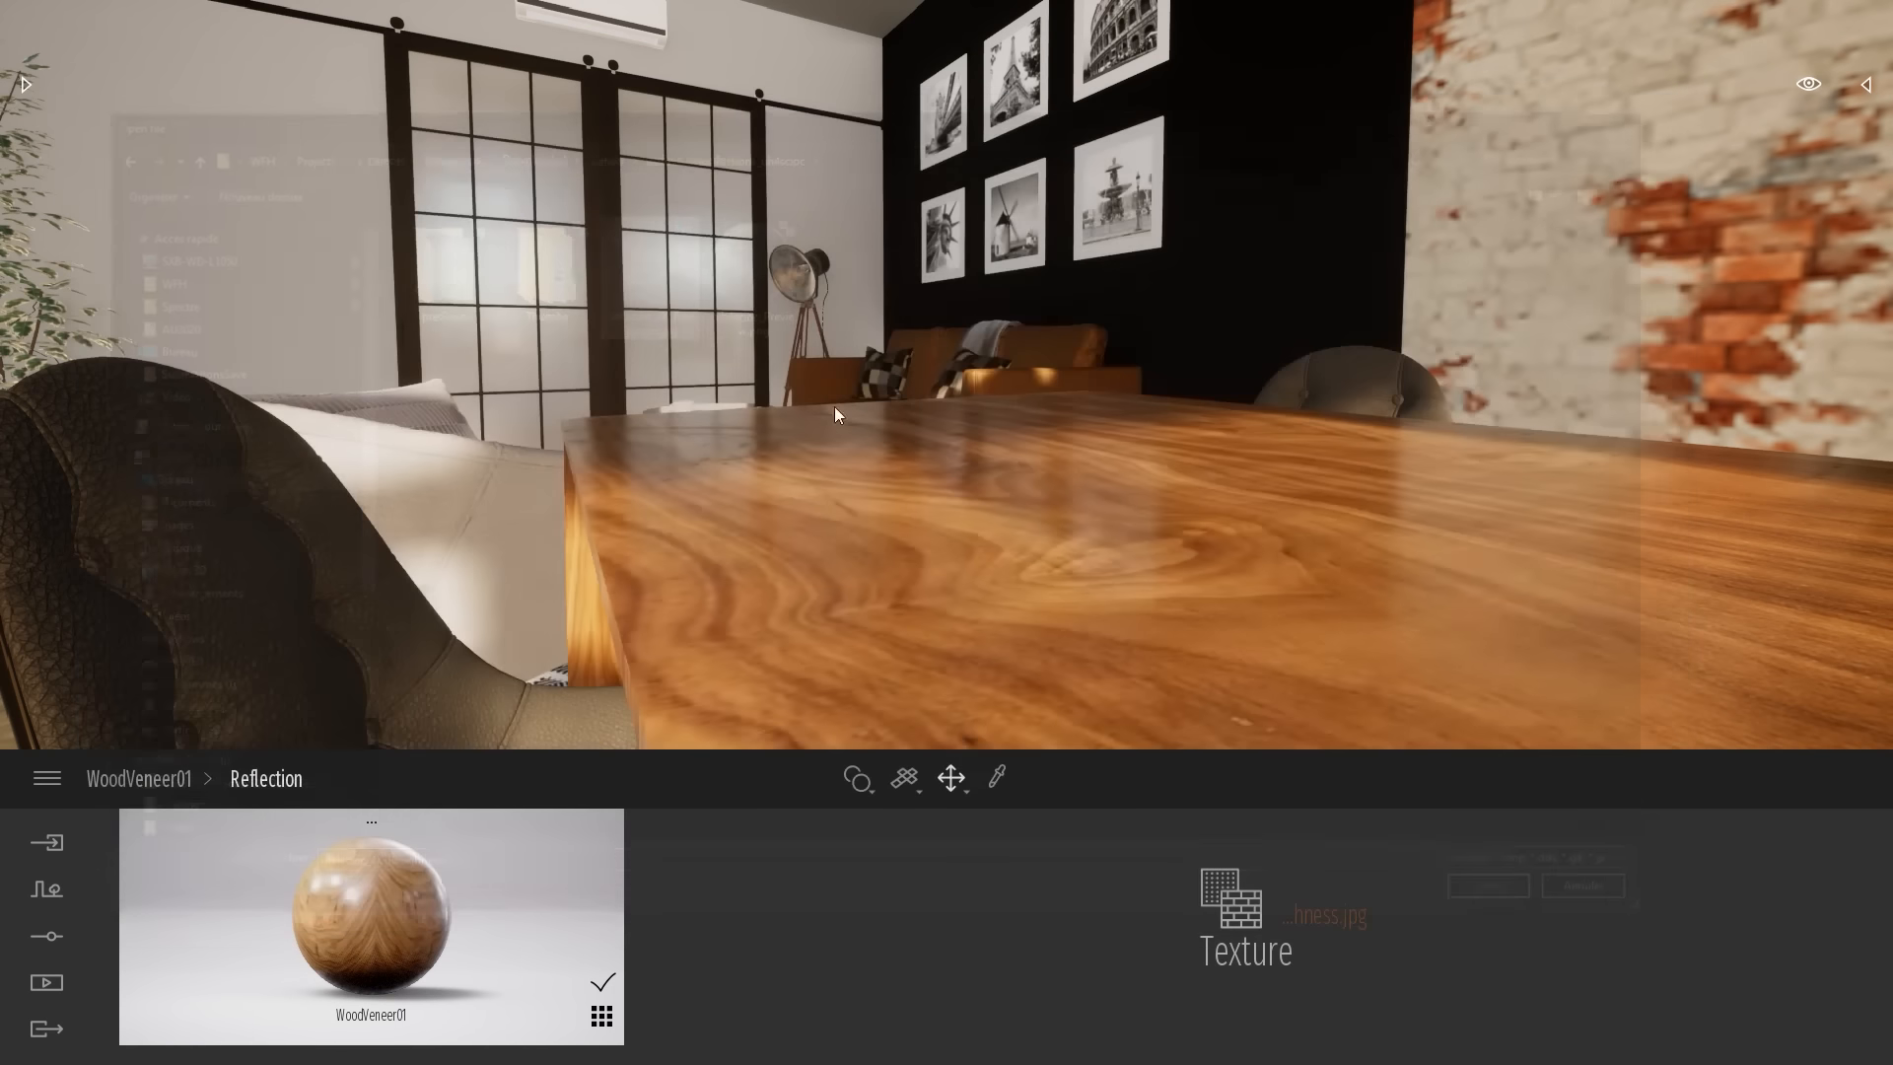
Examine the new wipe-mark reflections on the dining table from low, close and wider room viewpoints
{"action": "right_click_drag", "start_coordinate": [1144, 455], "coordinate": [1045, 444]}
{"action": "key", "text": "s"}
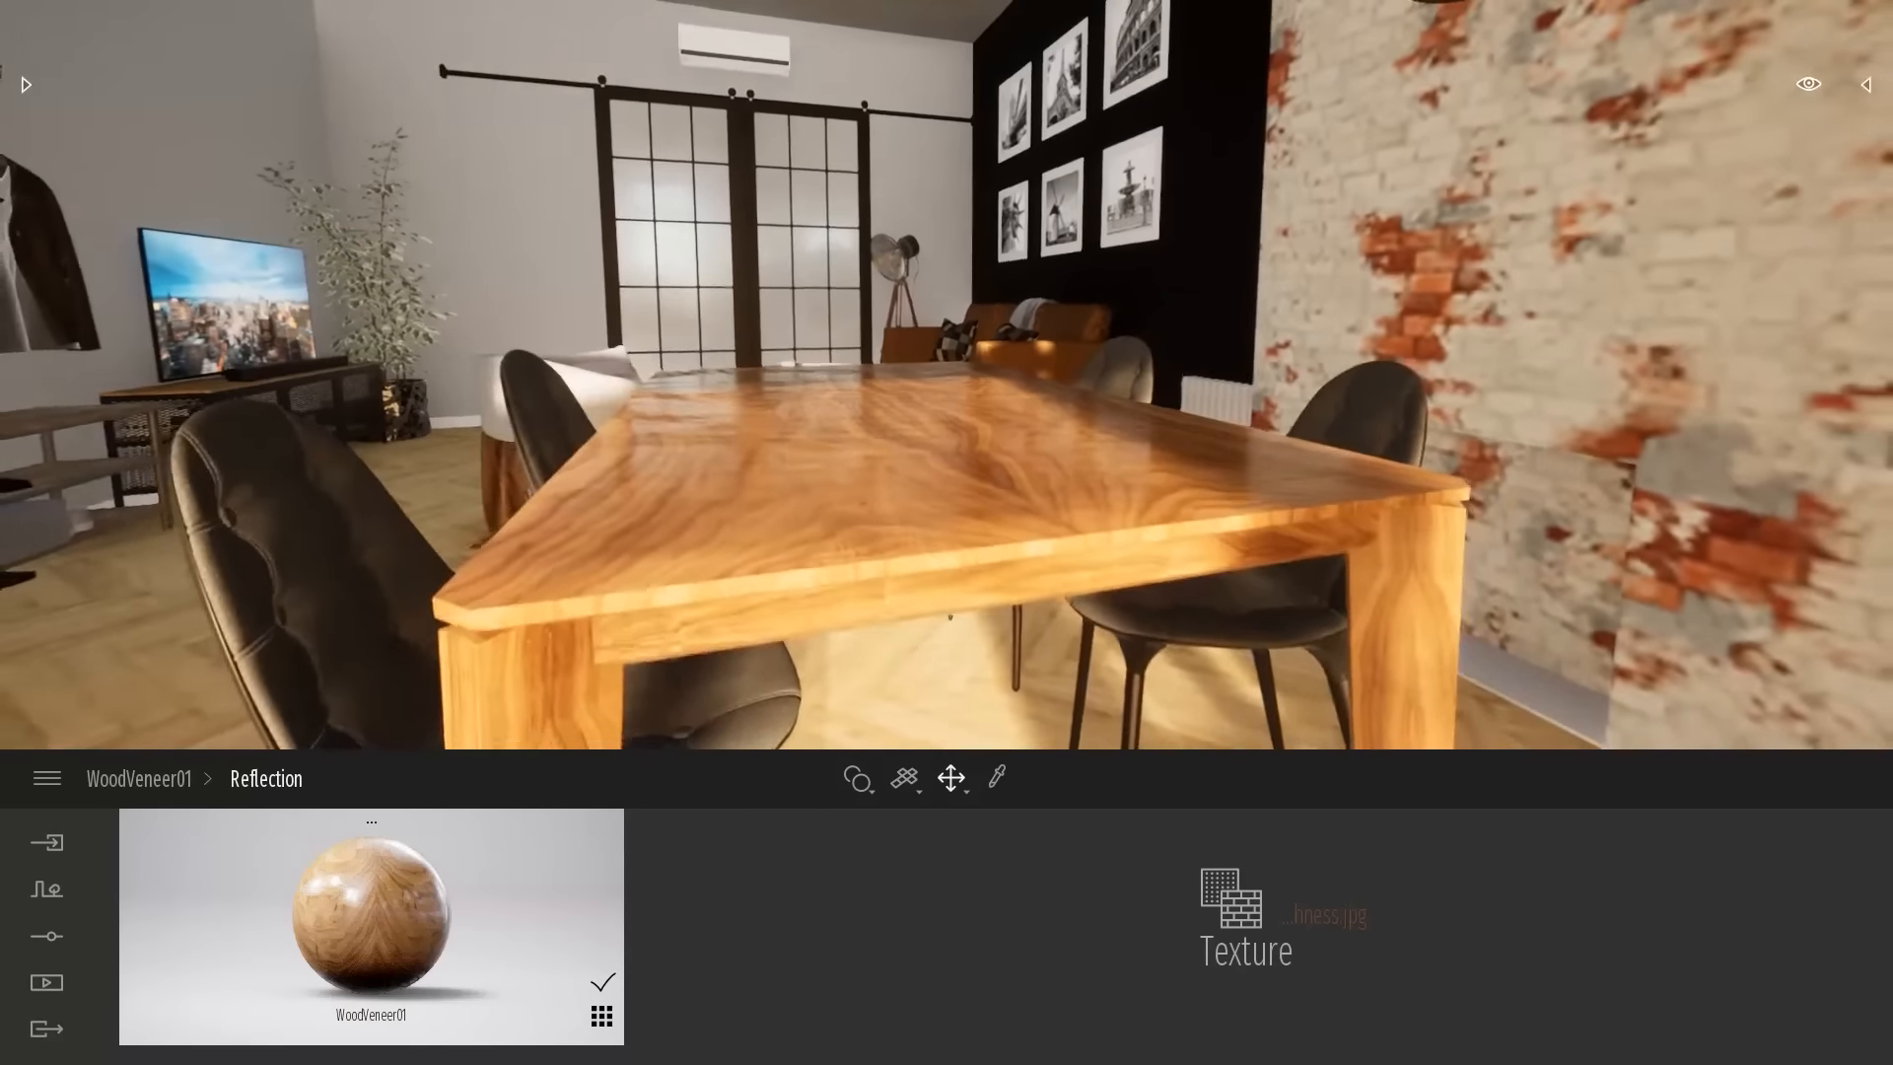
{"action": "key", "text": "w"}
{"action": "key", "text": "s"}
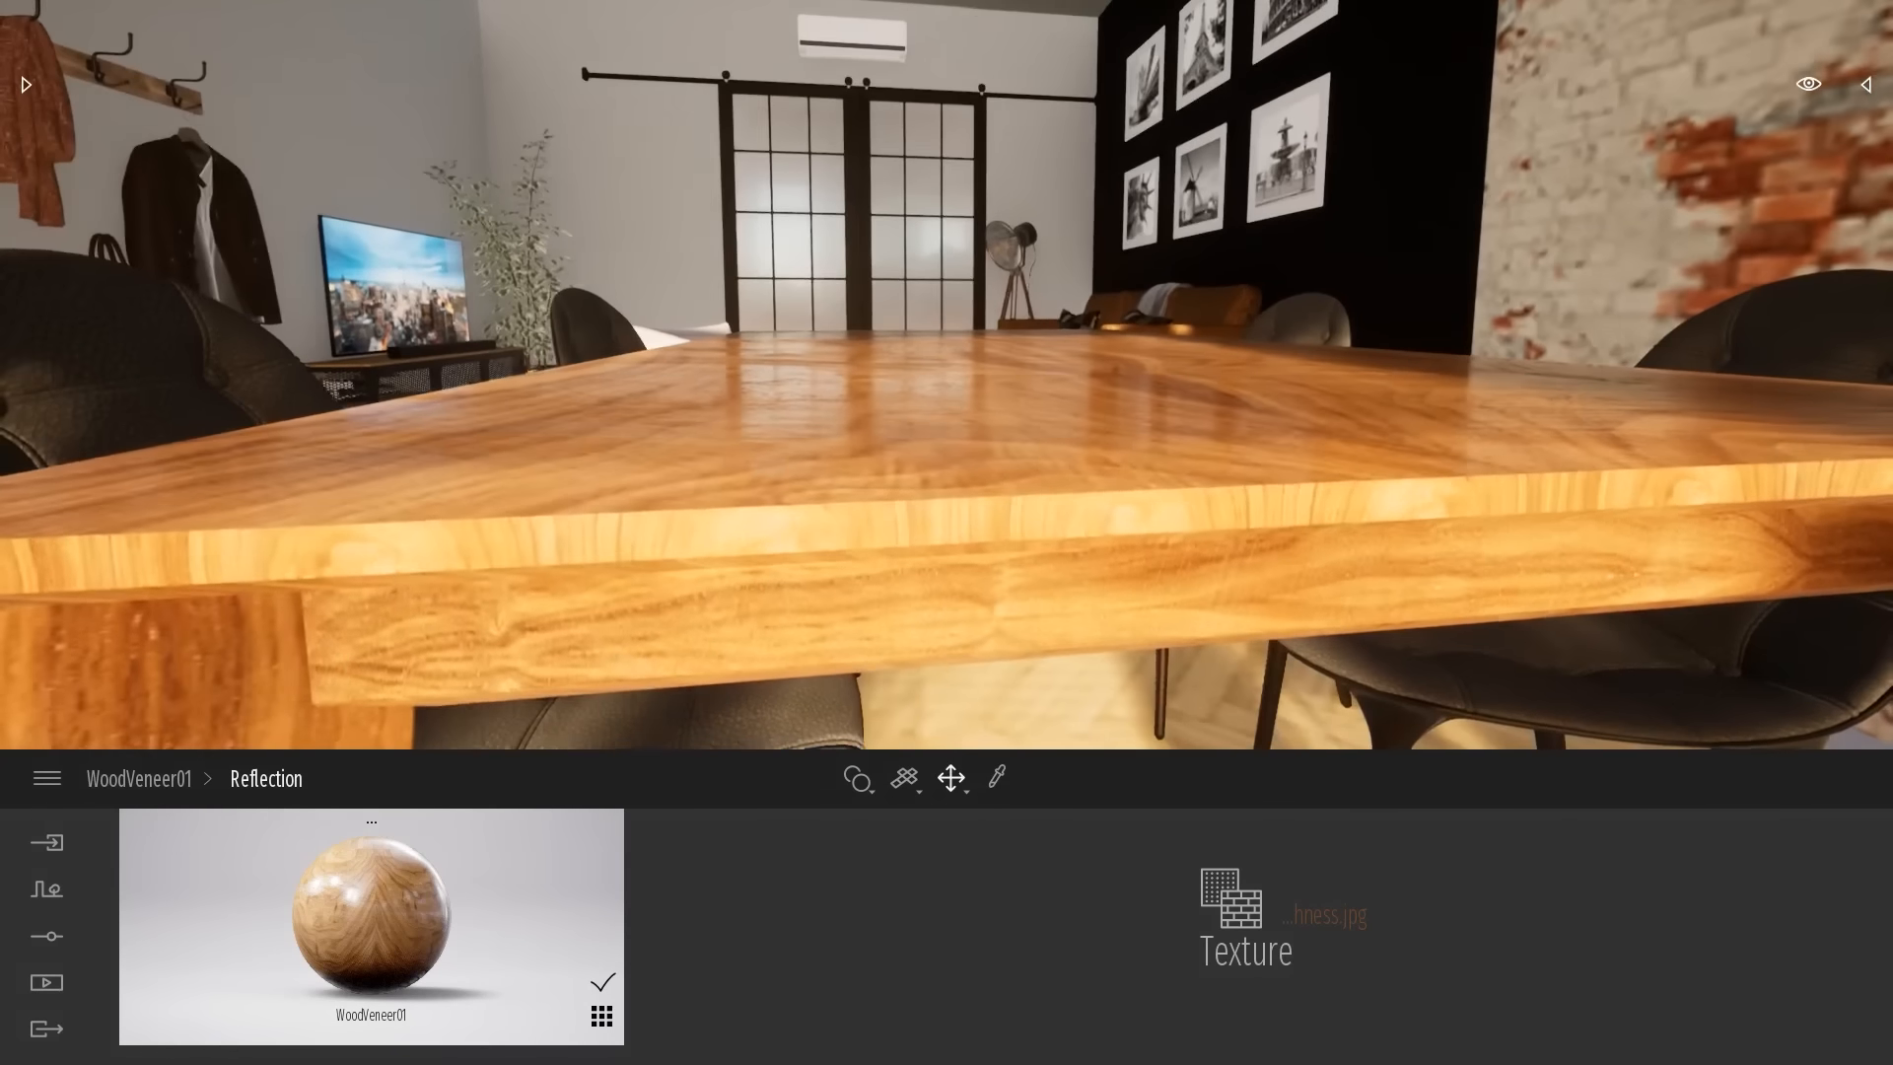
{"action": "key", "text": "a"}
{"action": "key", "text": "w"}
{"action": "middle_click_drag", "start_coordinate": [1134, 483], "coordinate": [989, 507], "text": "shift"}
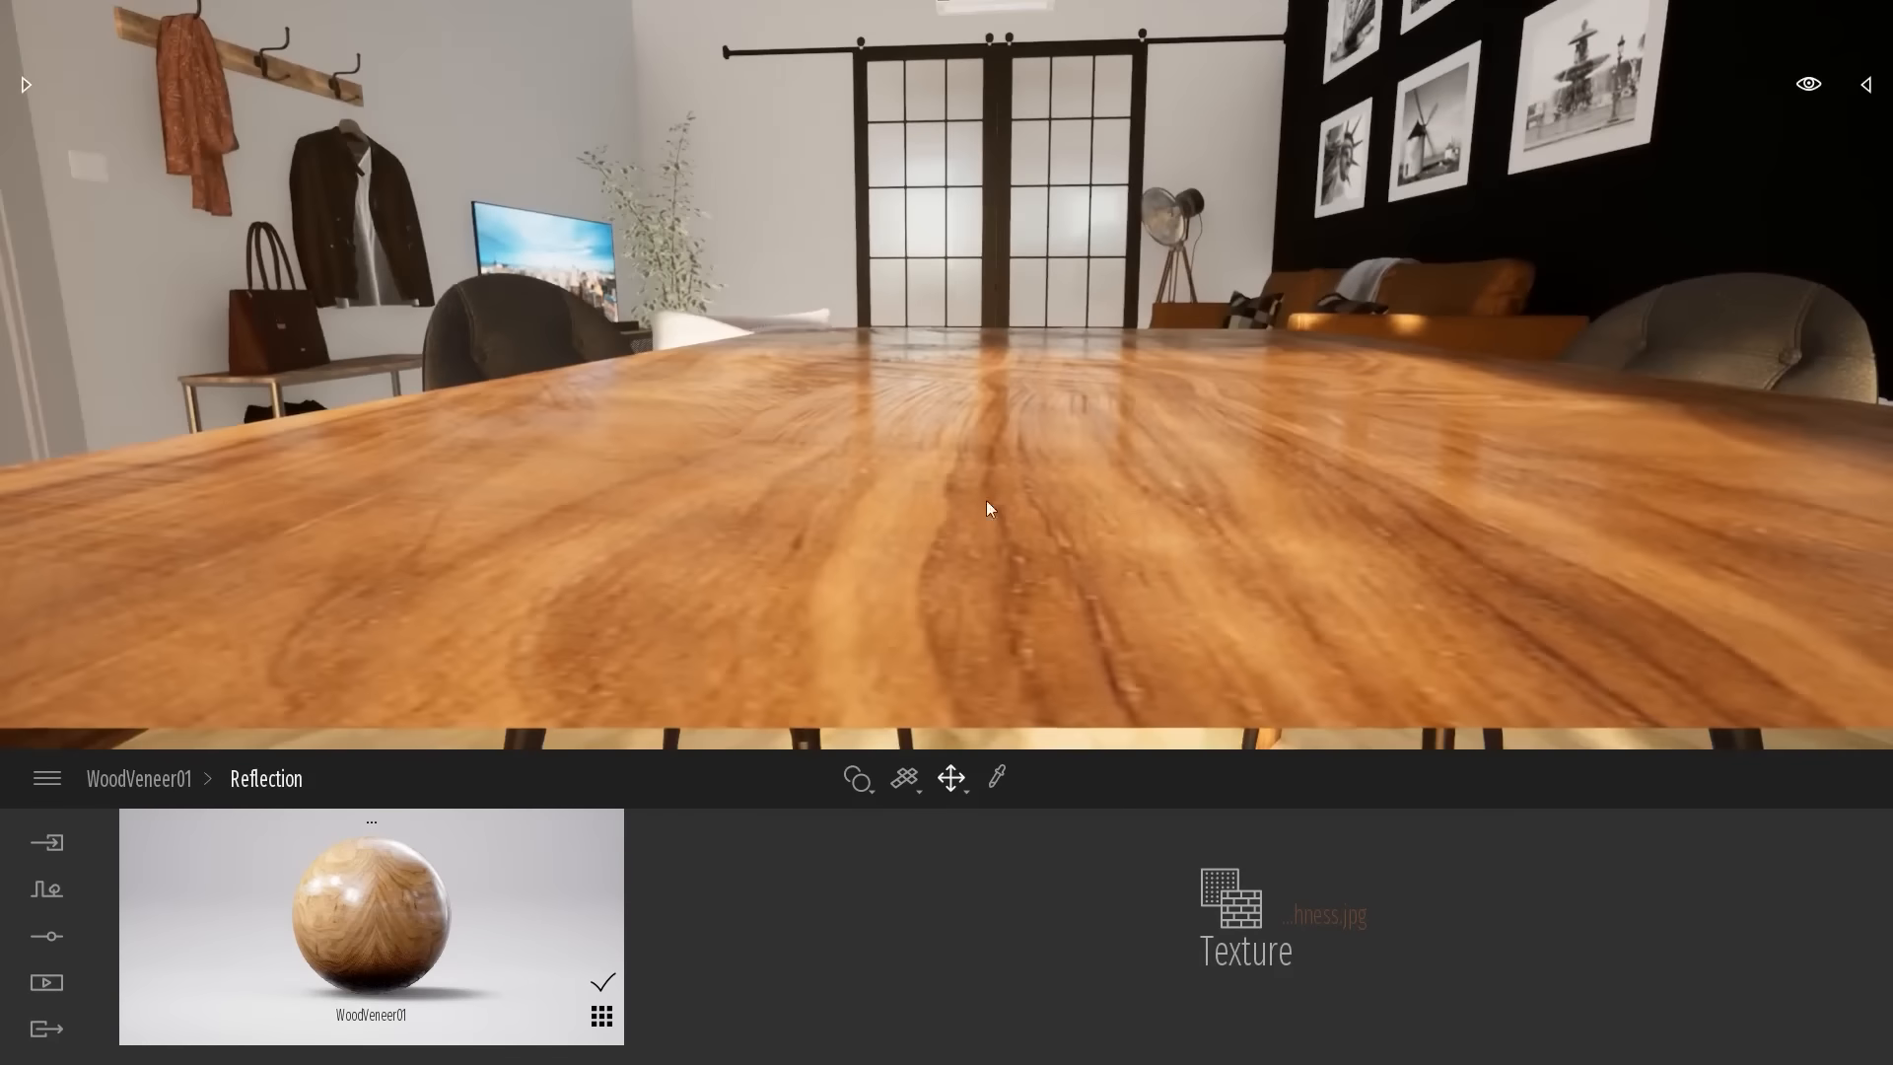
{"action": "middle_click_drag", "start_coordinate": [985, 381], "coordinate": [1114, 442], "text": "shift"}
{"action": "scroll", "coordinate": [1014, 440], "scroll_direction": "down", "scroll_amount": 4}
{"action": "middle_click_drag", "start_coordinate": [915, 453], "coordinate": [927, 454], "text": "shift"}
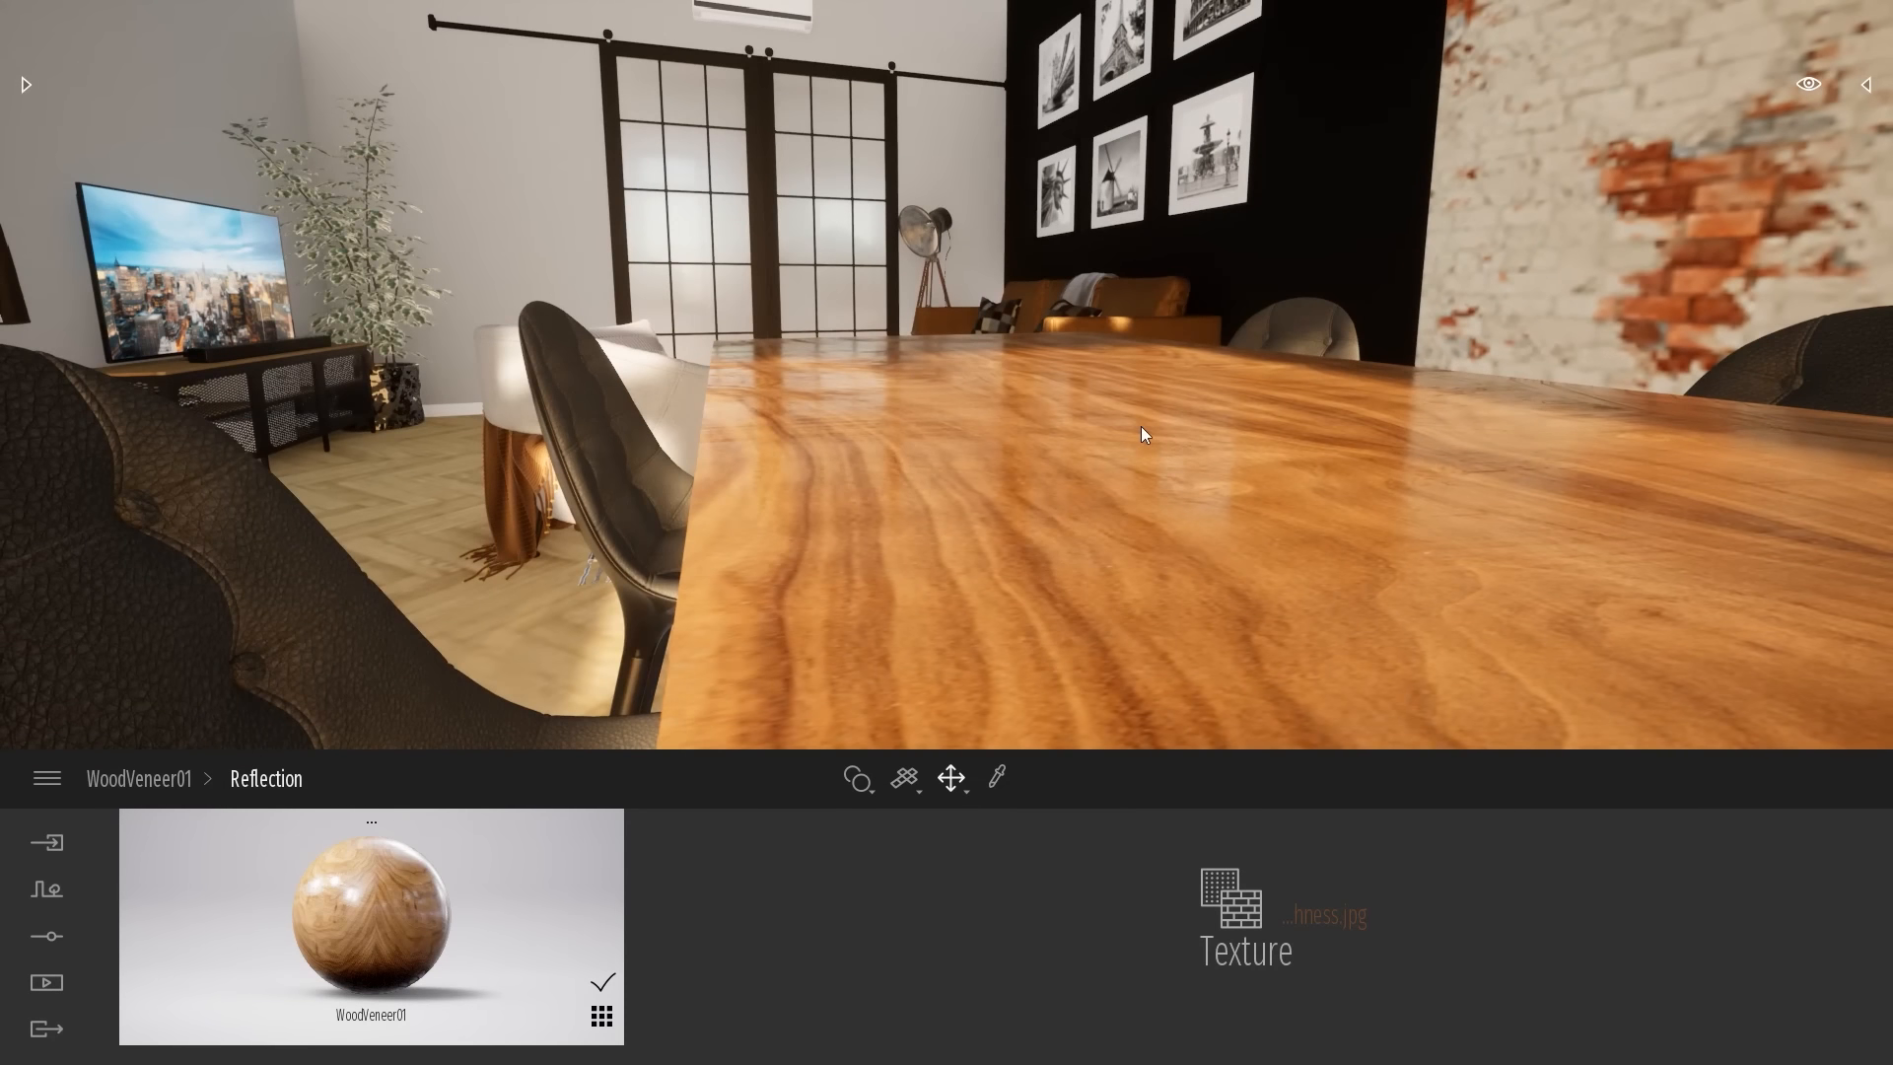
{"action": "mouse_move", "coordinate": [1141, 427]}
{"action": "middle_mouse_down", "text": "shift"}
{"action": "mouse_move", "coordinate": [1094, 493]}
{"action": "mouse_move", "coordinate": [1015, 434]}
{"action": "mouse_move", "coordinate": [948, 432]}
{"action": "mouse_move", "coordinate": [922, 473]}
{"action": "mouse_move", "coordinate": [944, 442]}
{"action": "mouse_move", "coordinate": [976, 471]}
{"action": "mouse_move", "coordinate": [972, 455]}
{"action": "mouse_move", "coordinate": [1114, 452]}
{"action": "middle_mouse_up", "text": "shift"}
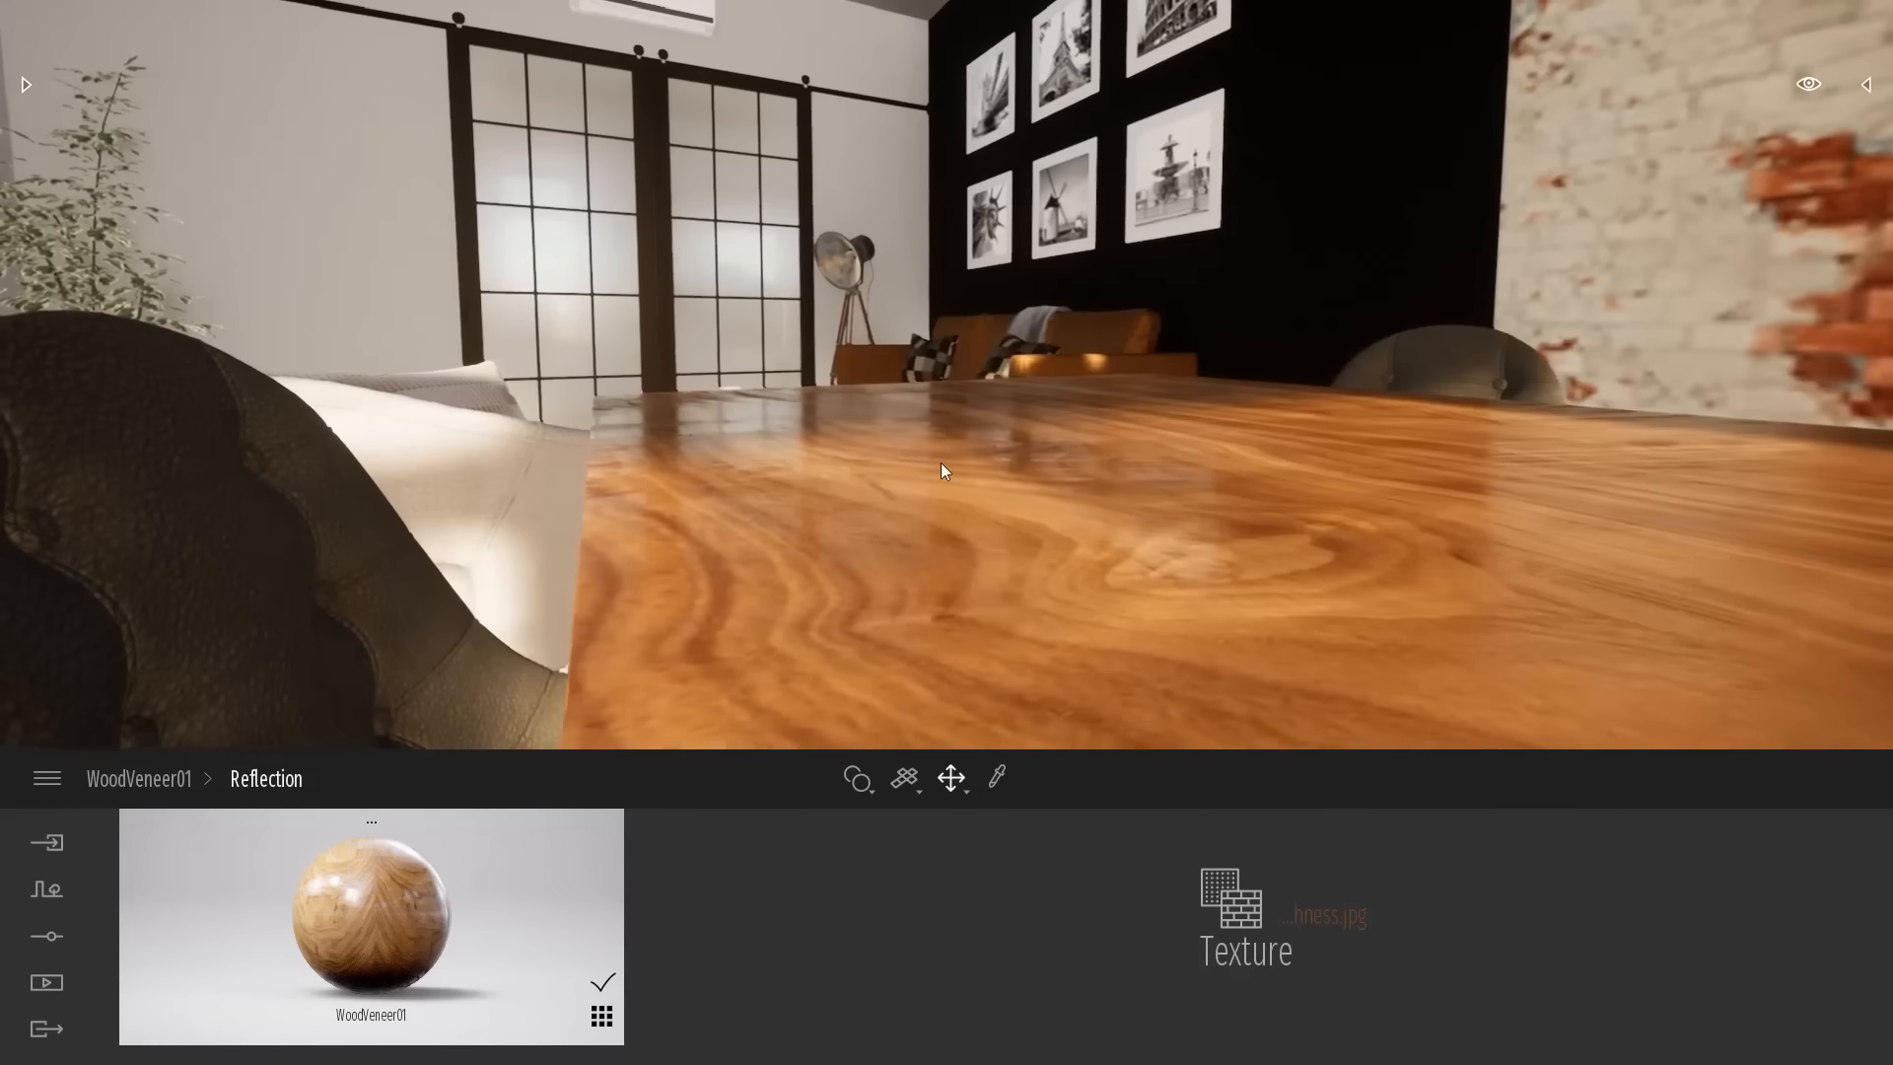
{"action": "scroll", "coordinate": [965, 402], "scroll_direction": "down", "scroll_amount": 3}
{"action": "scroll", "coordinate": [967, 406], "scroll_direction": "down", "scroll_amount": 3}
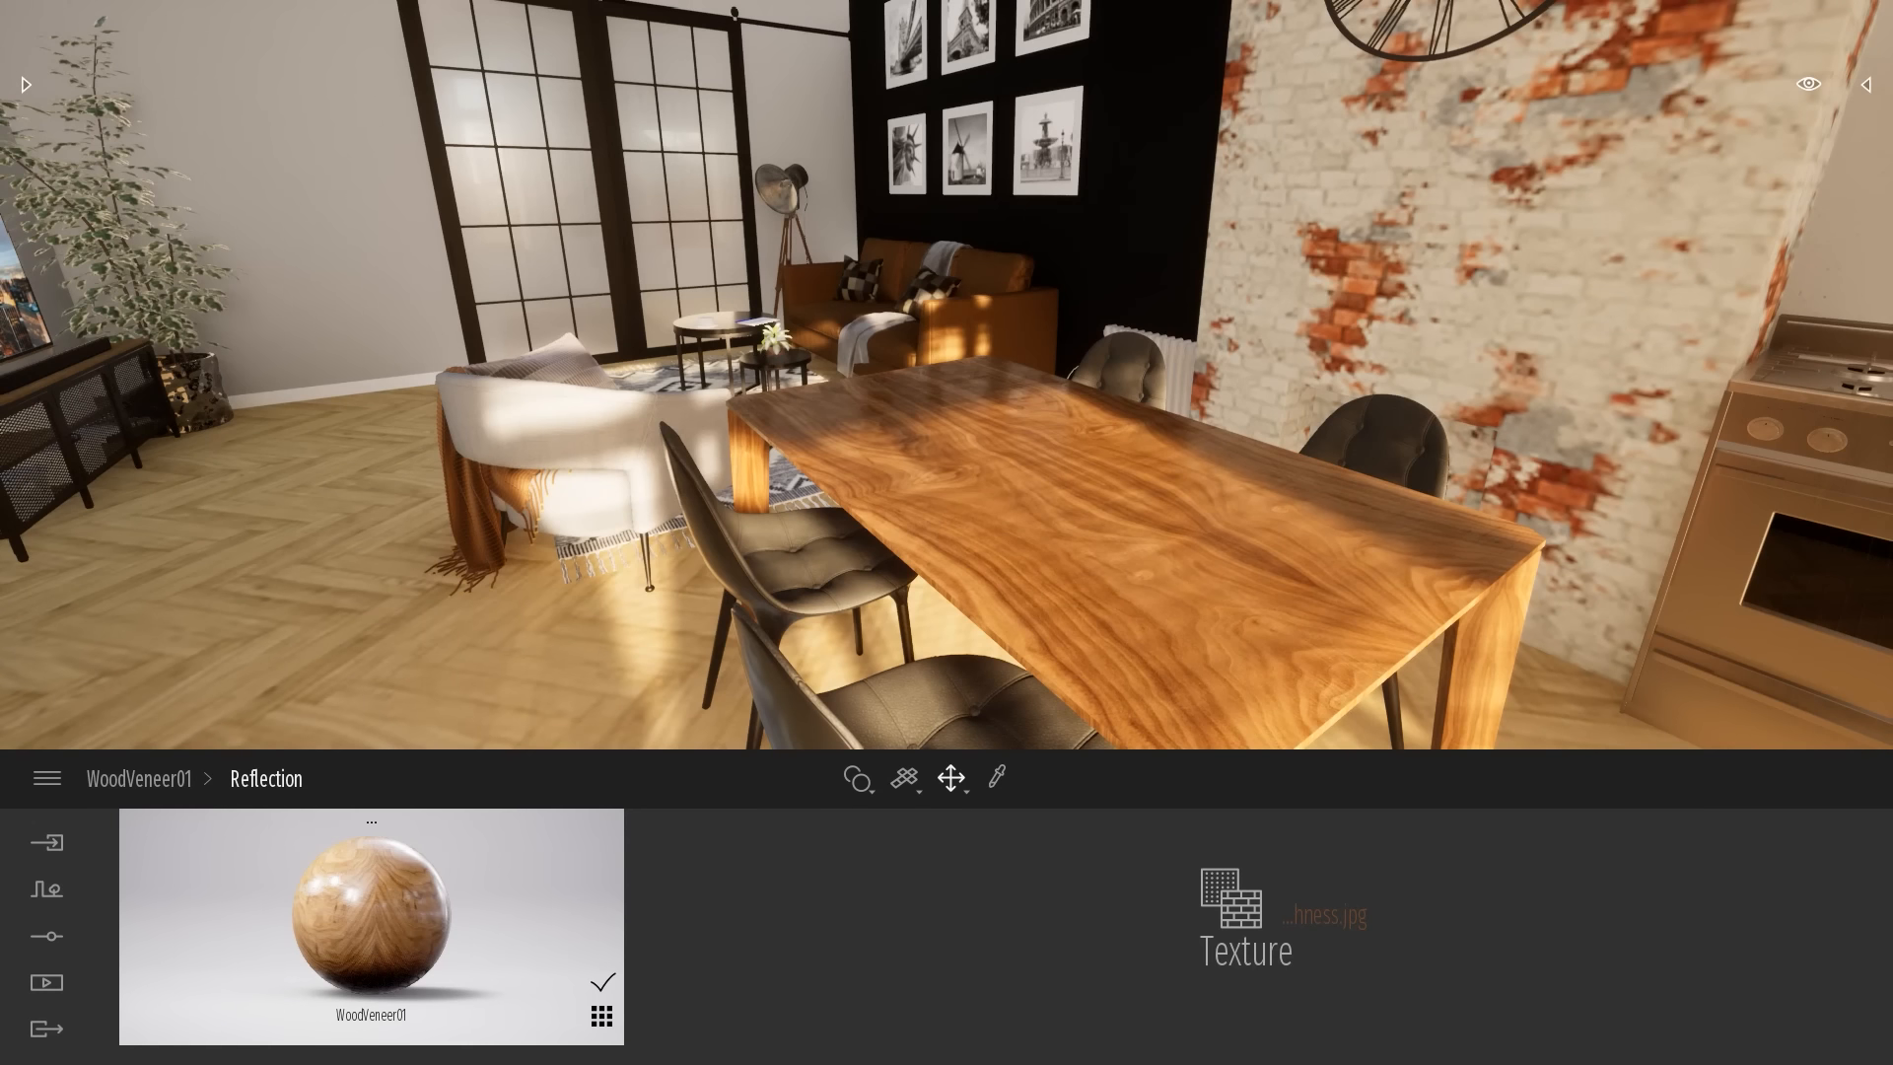
{"action": "middle_click_drag", "start_coordinate": [965, 402], "coordinate": [954, 333], "text": "shift"}
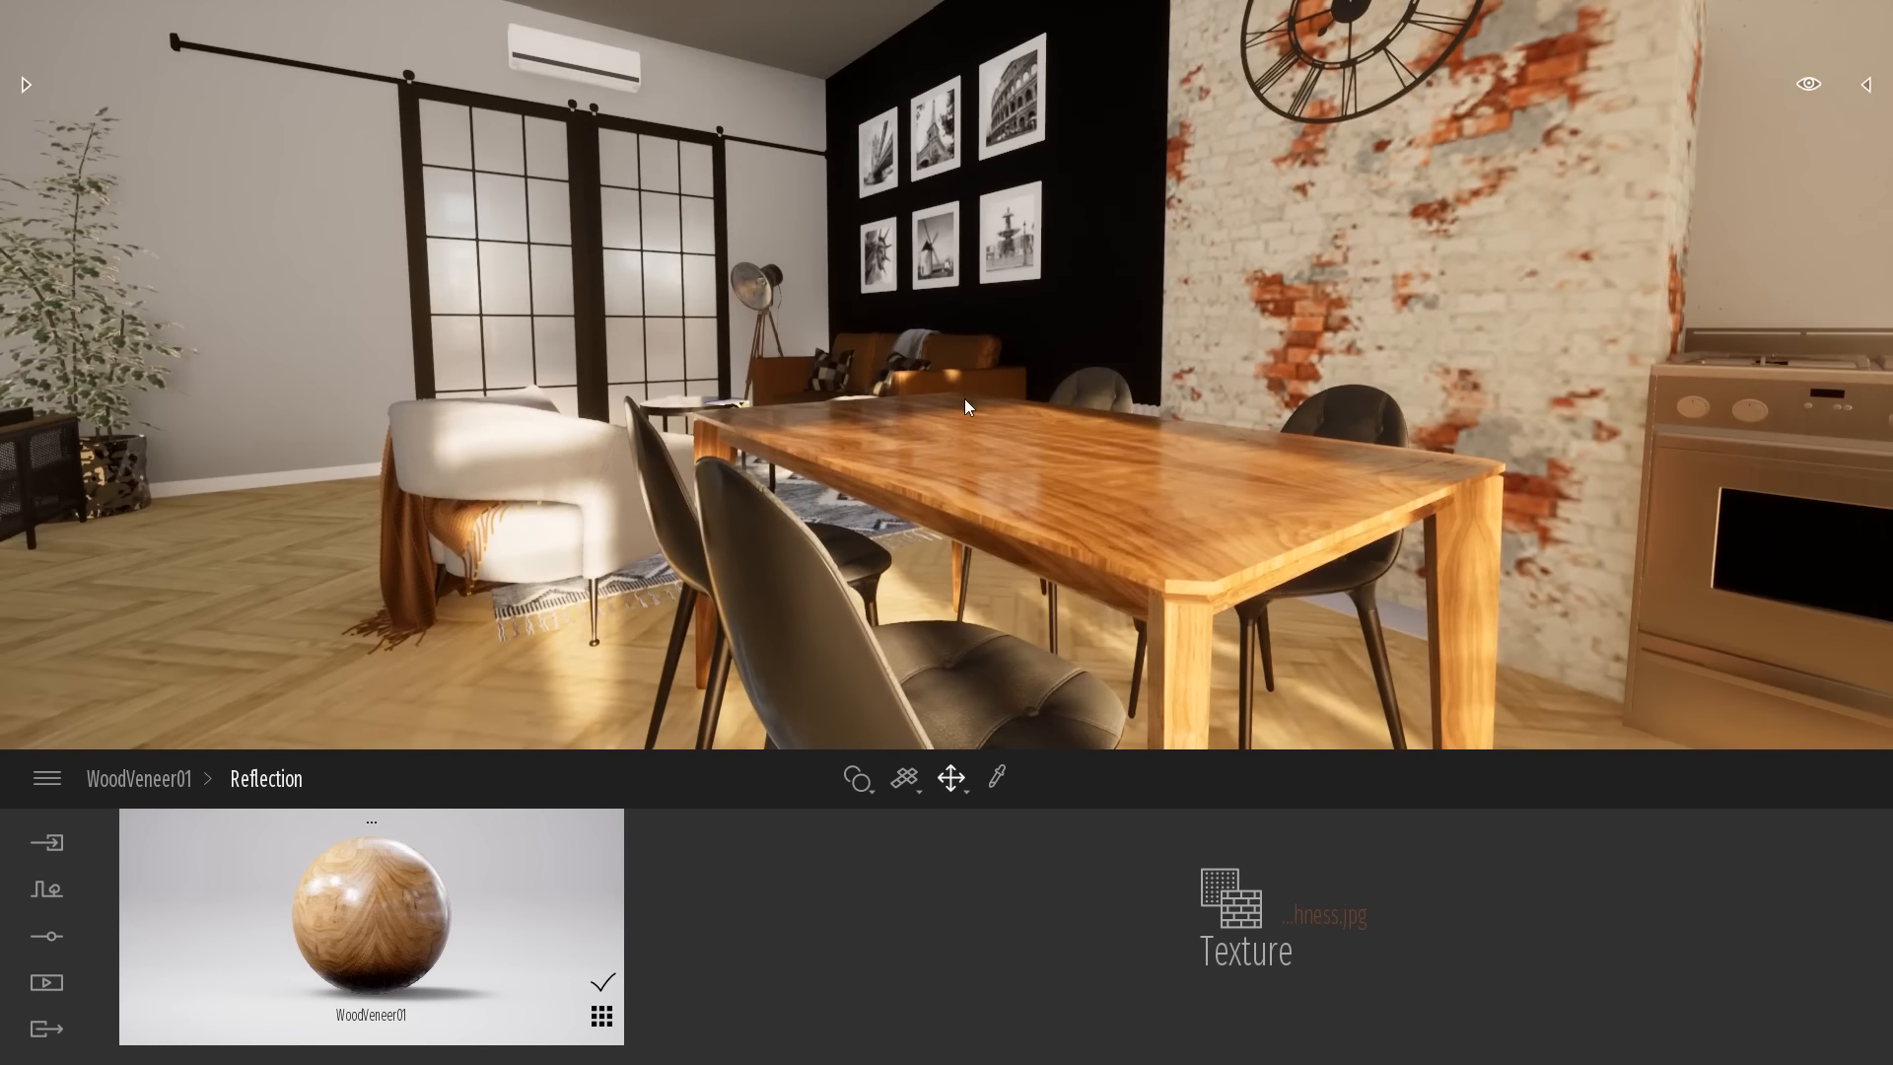
Select the sliding door beside the brown sofa and switch off its translator's trigger
{"action": "middle_click_drag", "start_coordinate": [989, 402], "coordinate": [820, 122], "text": "shift"}
{"action": "scroll", "coordinate": [989, 402], "scroll_direction": "up", "scroll_amount": 3}
{"action": "scroll", "coordinate": [978, 398], "scroll_direction": "up", "scroll_amount": 3}
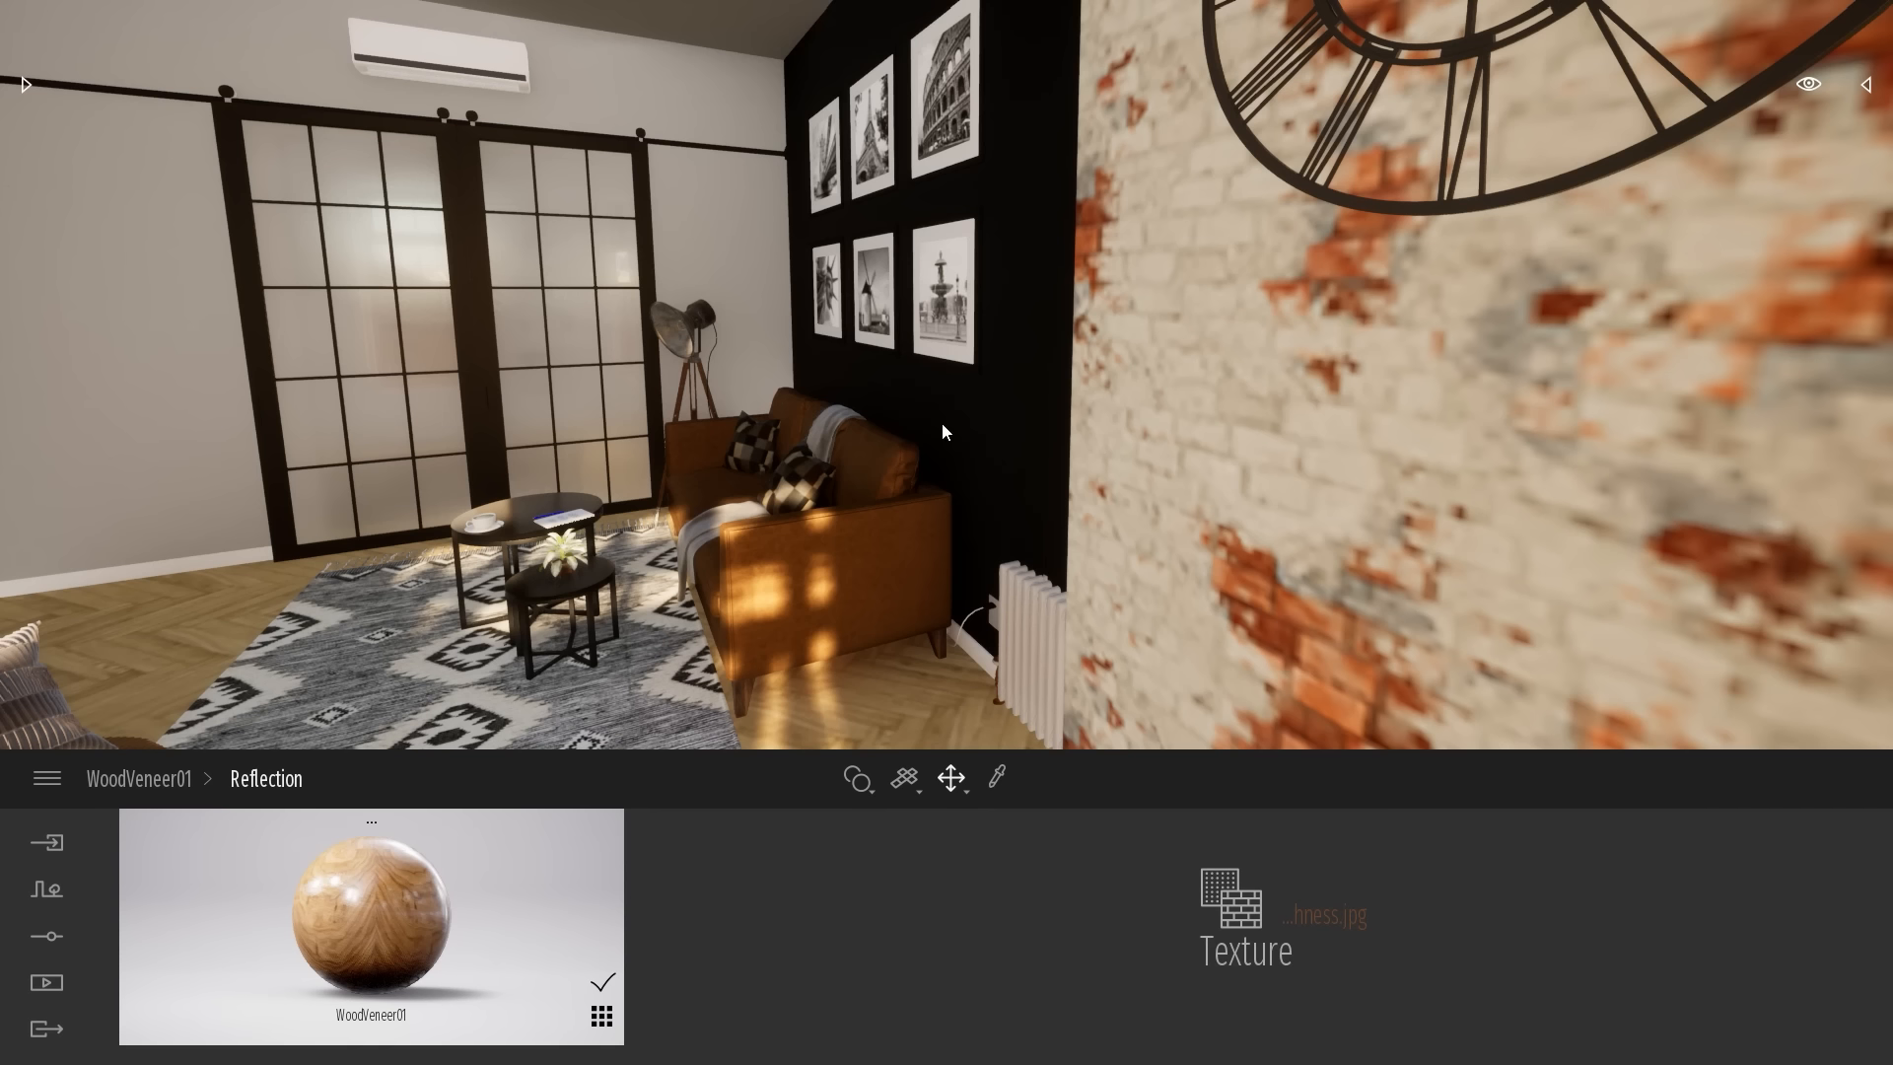
{"action": "left_click", "coordinate": [575, 265]}
{"action": "scroll", "coordinate": [767, 442], "scroll_direction": "up", "scroll_amount": 5}
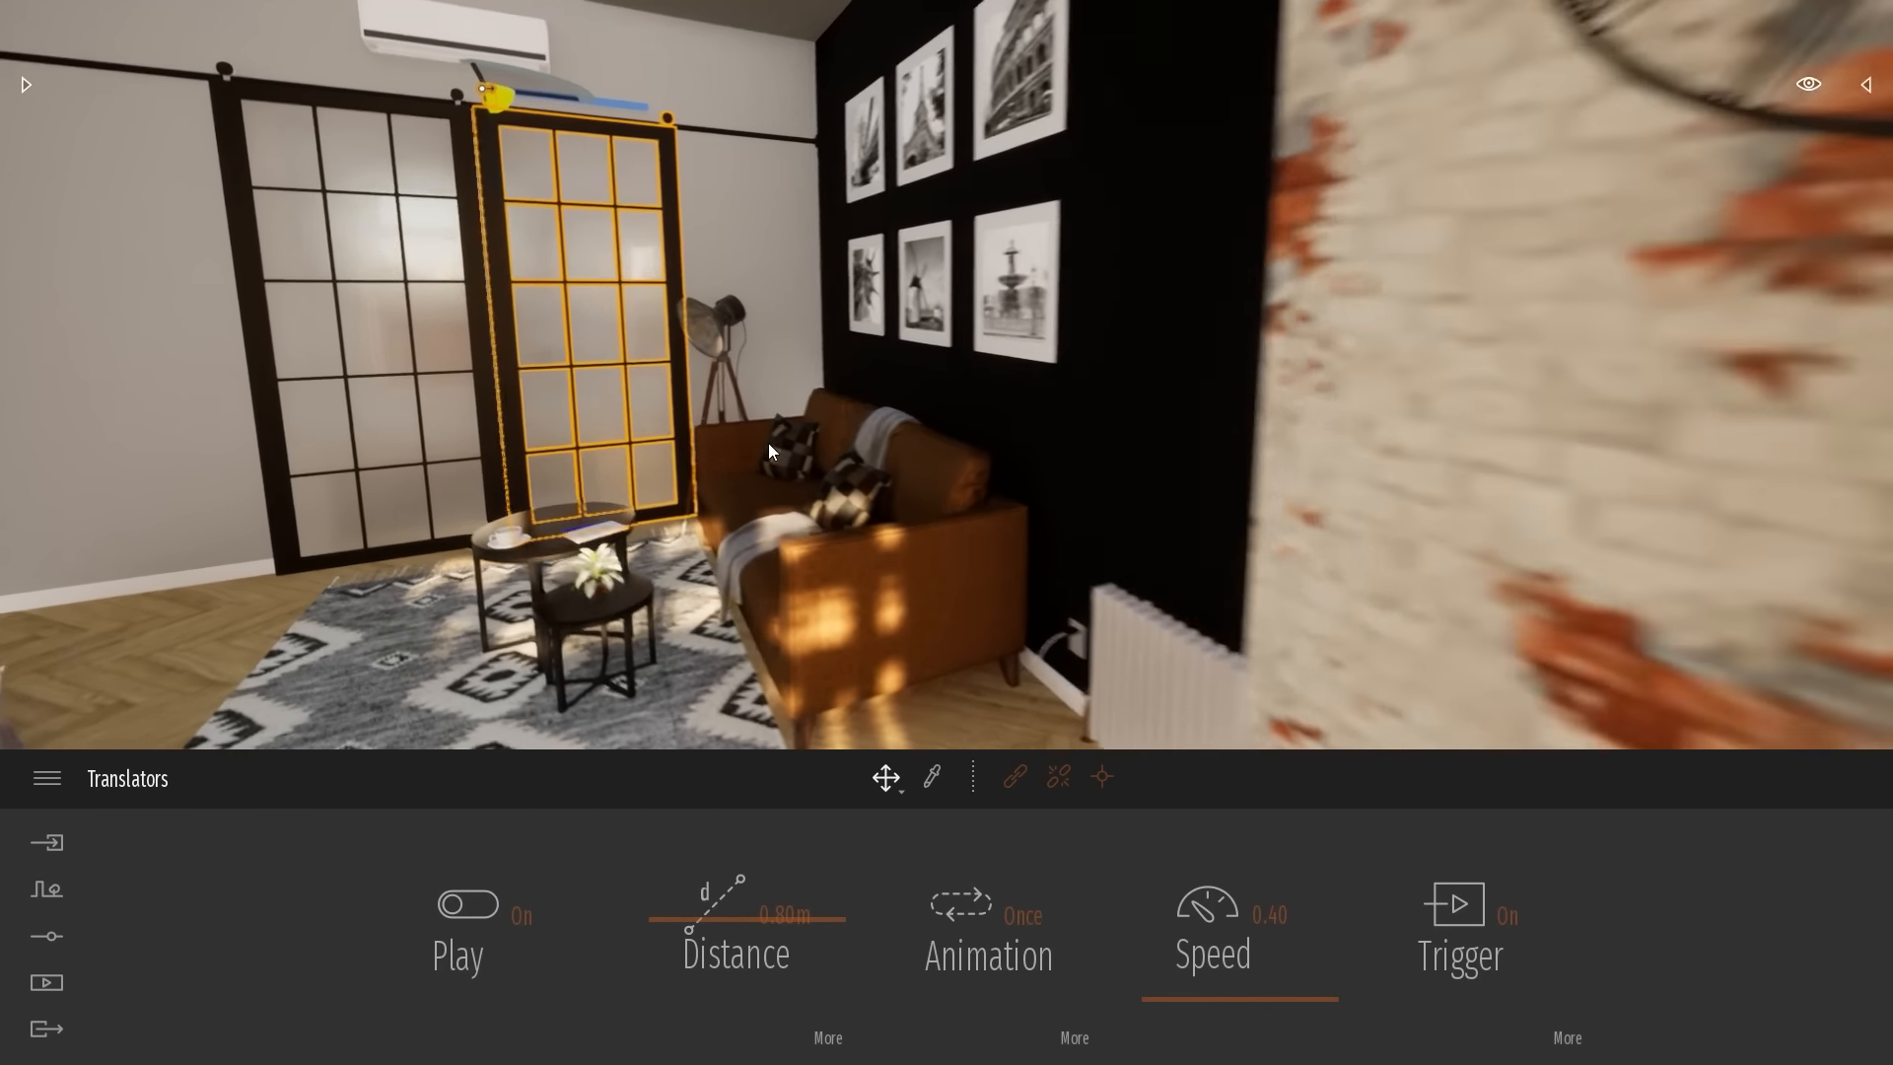
{"action": "right_click_drag", "start_coordinate": [767, 442], "coordinate": [661, 437]}
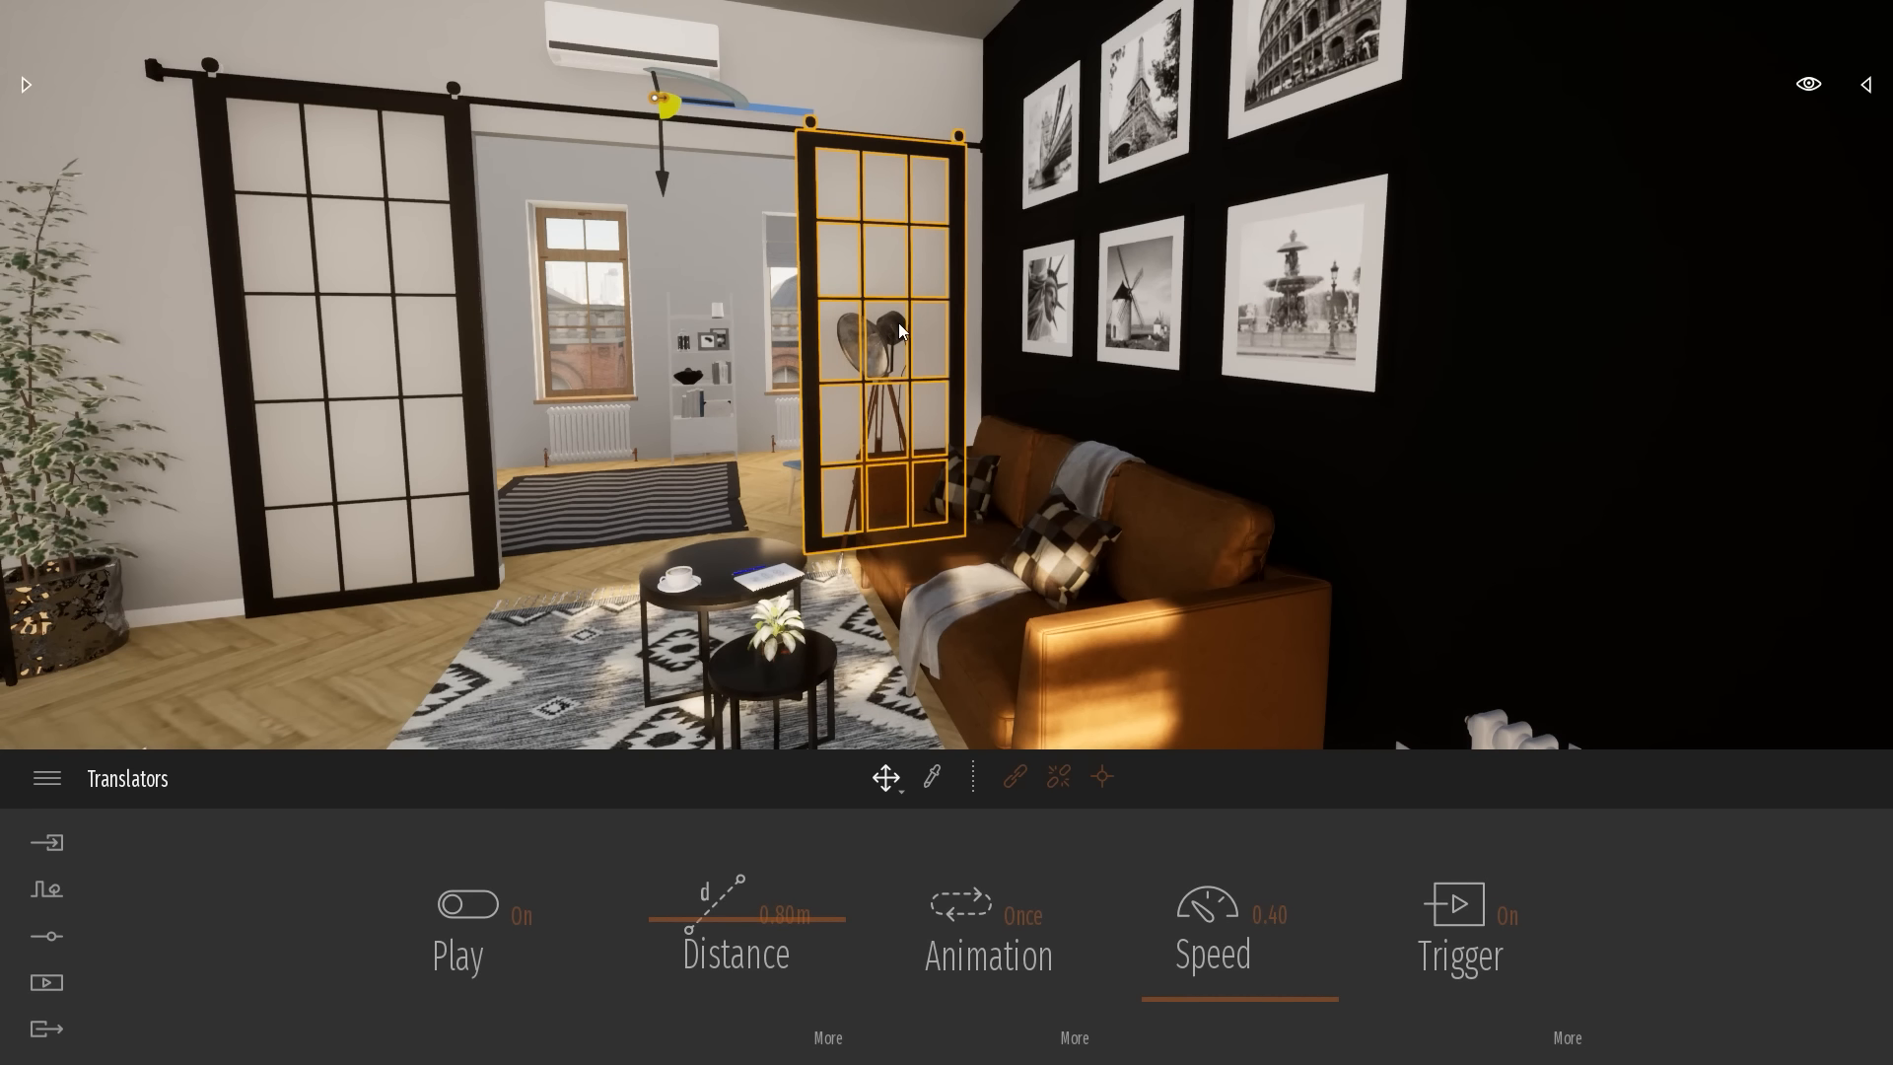
{"action": "left_click", "coordinate": [1013, 932]}
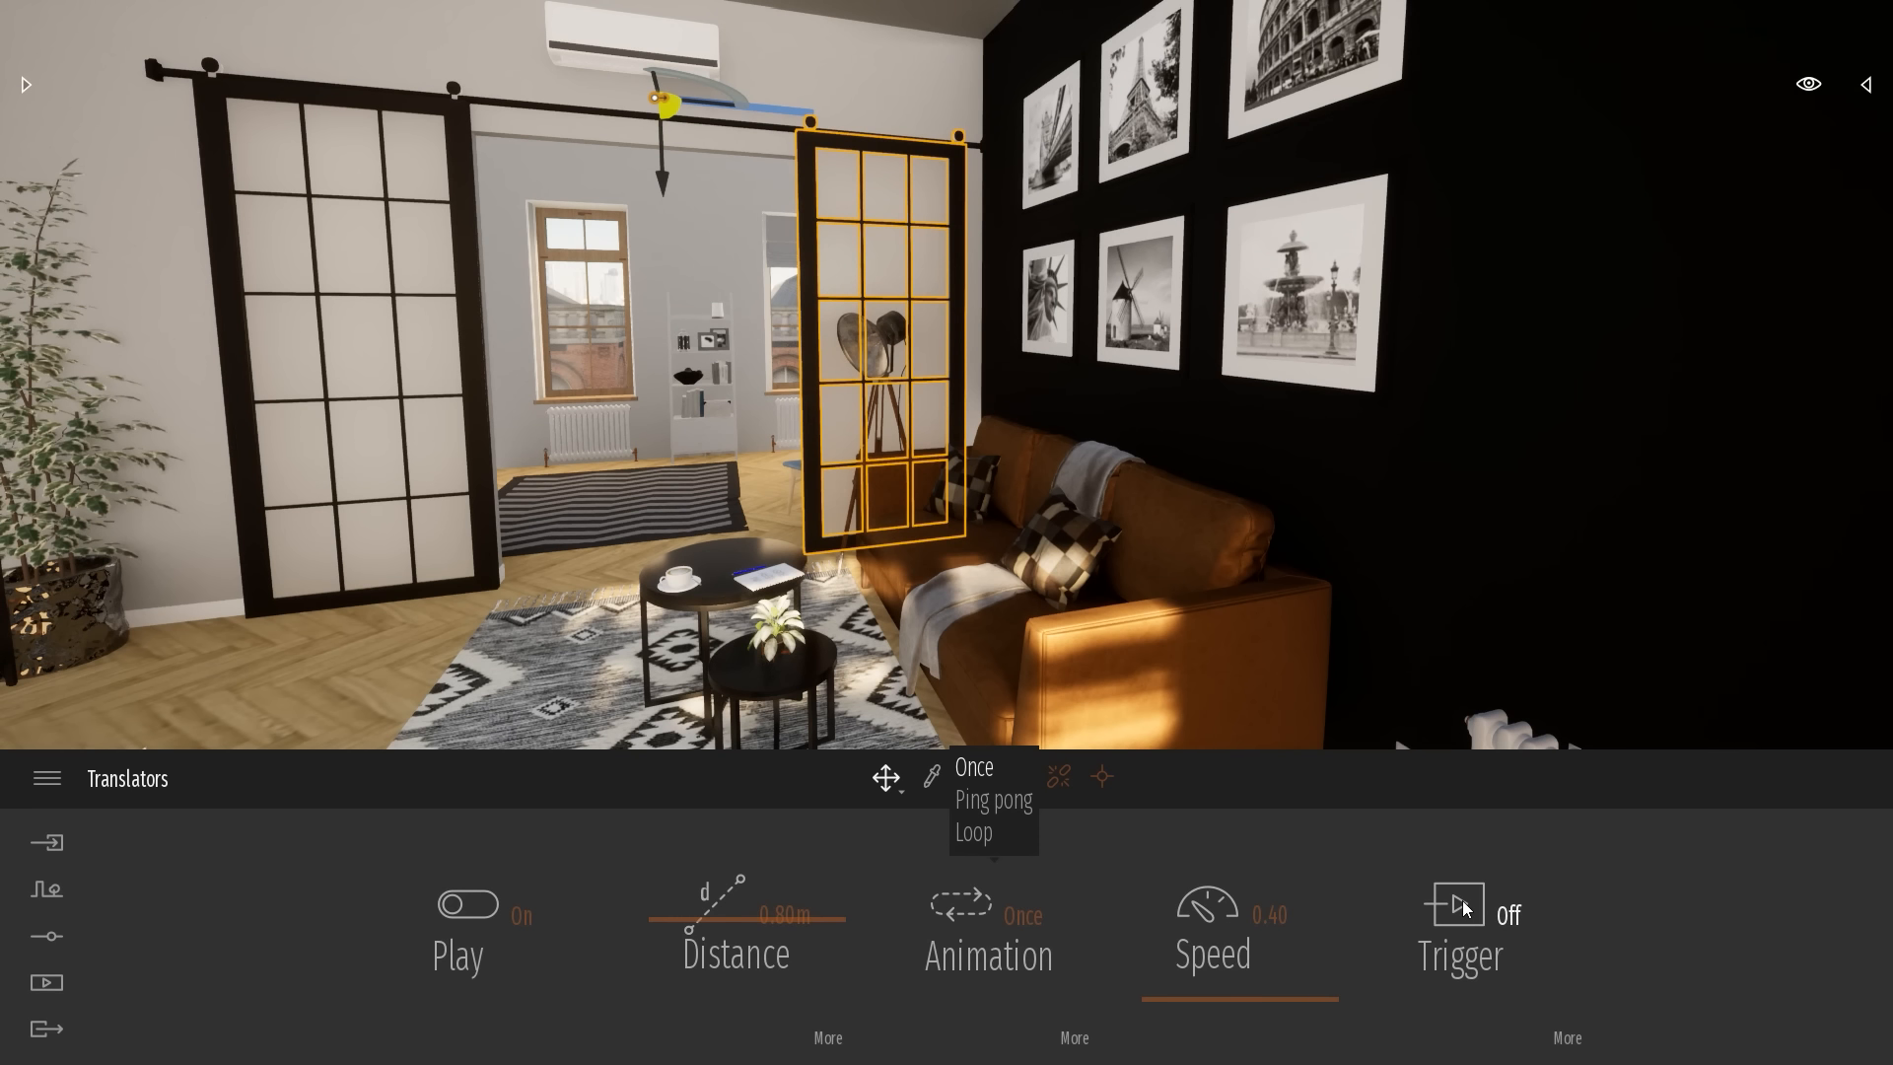
Switch off the trigger of the other sliding door, the one nearer the tall plant, and deselect it
{"action": "left_click", "coordinate": [1275, 456]}
{"action": "left_click", "coordinate": [410, 256]}
{"action": "left_click", "coordinate": [1493, 902]}
{"action": "left_click", "coordinate": [1244, 482]}
Sample the M_Black material from the black accent wall behind the sofa
{"action": "scroll", "coordinate": [1244, 481], "scroll_direction": "down", "scroll_amount": 3}
{"action": "right_click_drag", "start_coordinate": [1132, 474], "coordinate": [1063, 466]}
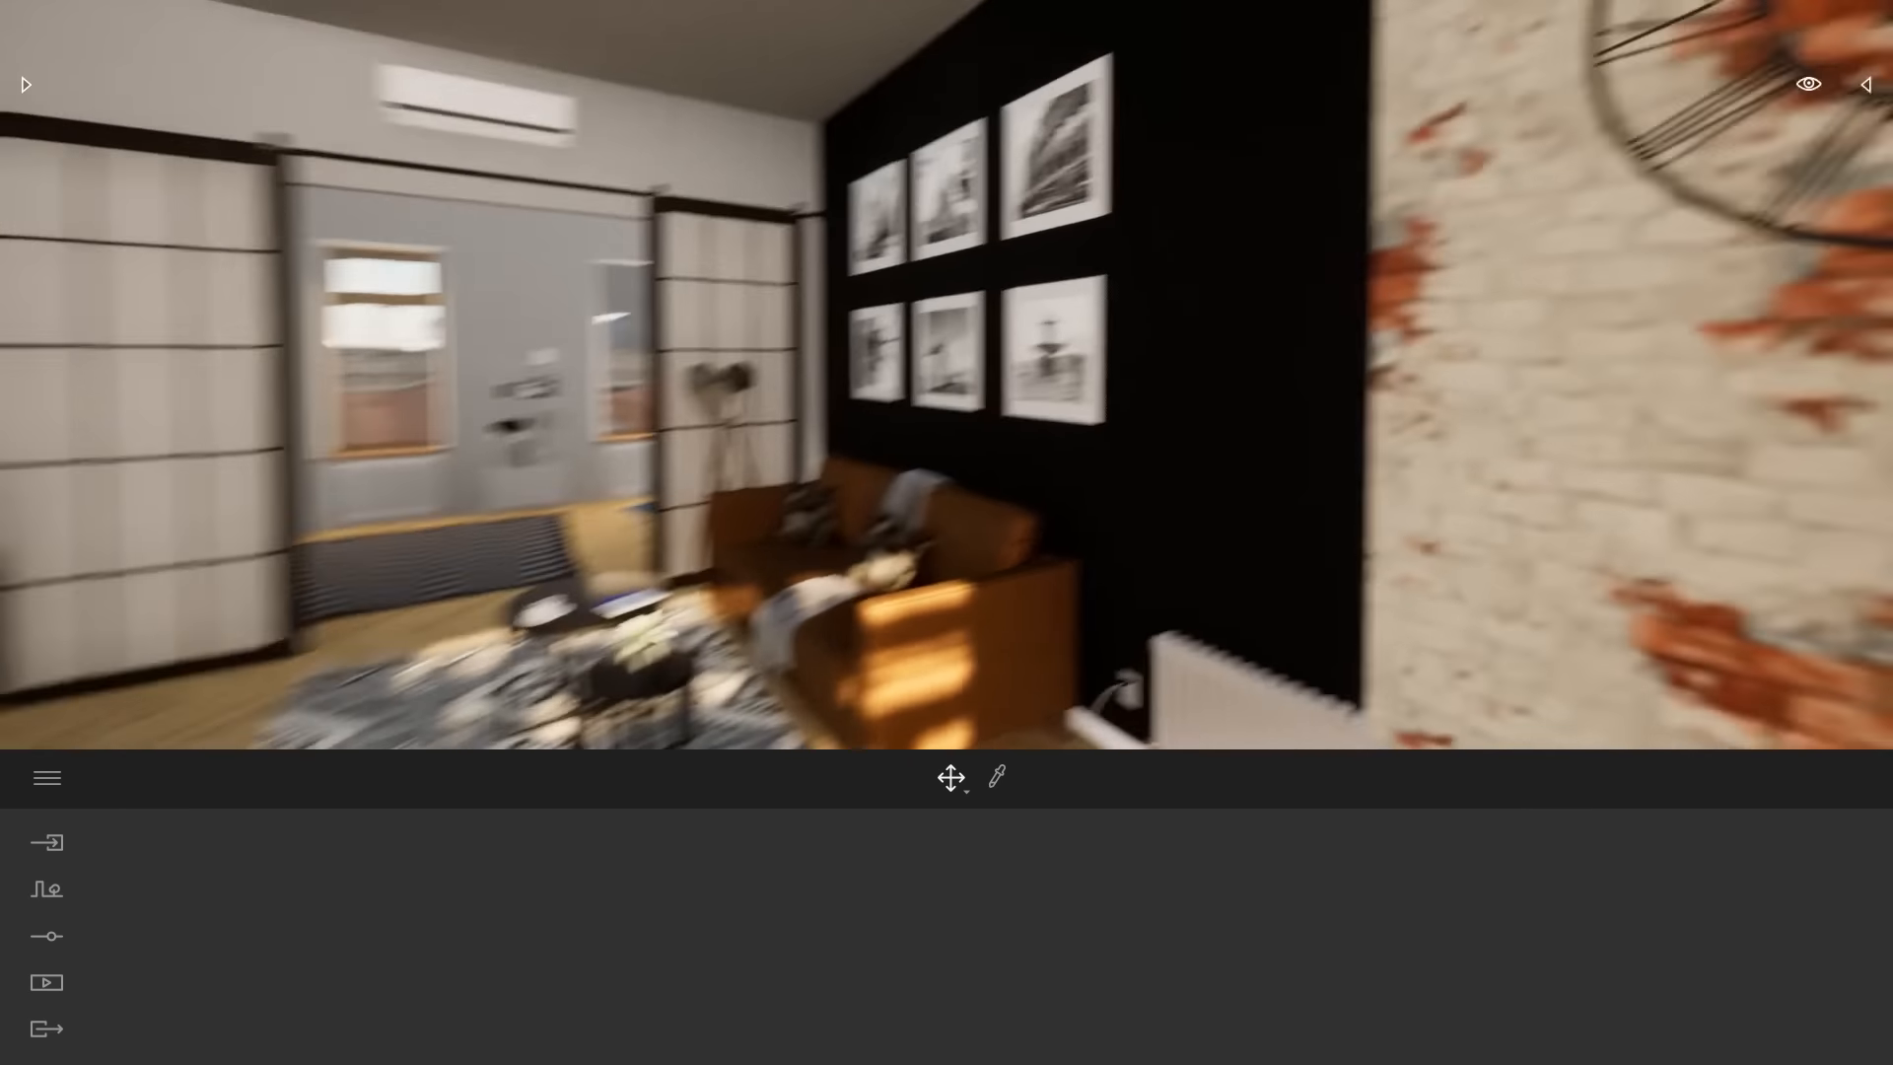
{"action": "scroll", "coordinate": [1063, 465], "scroll_direction": "up", "scroll_amount": 2}
{"action": "mouse_move", "coordinate": [1074, 548]}
{"action": "right_mouse_down"}
{"action": "mouse_move", "coordinate": [1173, 394]}
{"action": "mouse_move", "coordinate": [1040, 533]}
{"action": "right_mouse_up"}
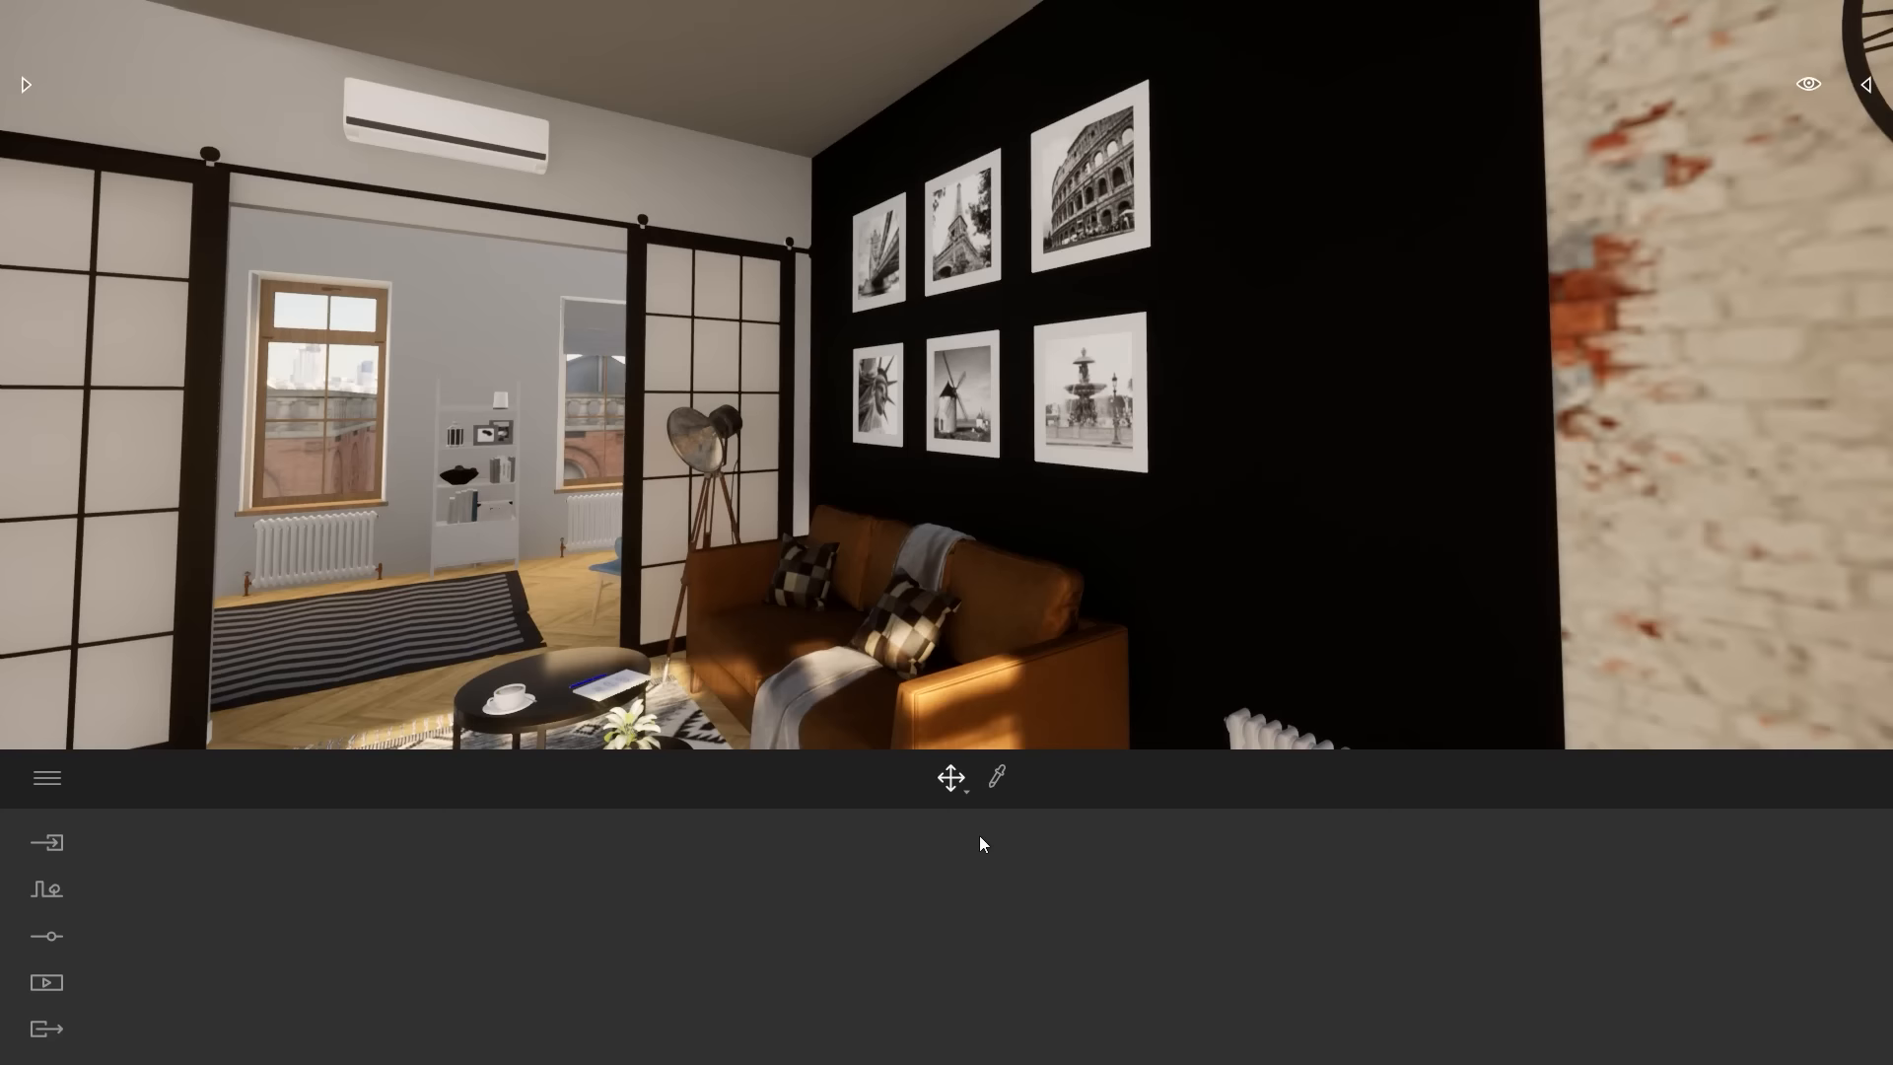
{"action": "left_click", "coordinate": [997, 777]}
{"action": "left_click", "coordinate": [1189, 513]}
Change M_Black's colour to a dark teal green, starting from the stored green swatch and adjusting hue and brightness
{"action": "left_click", "coordinate": [746, 912]}
{"action": "left_click_drag", "start_coordinate": [1014, 322], "coordinate": [402, 216]}
{"action": "left_click", "coordinate": [699, 484]}
{"action": "left_click_drag", "start_coordinate": [233, 515], "coordinate": [233, 508]}
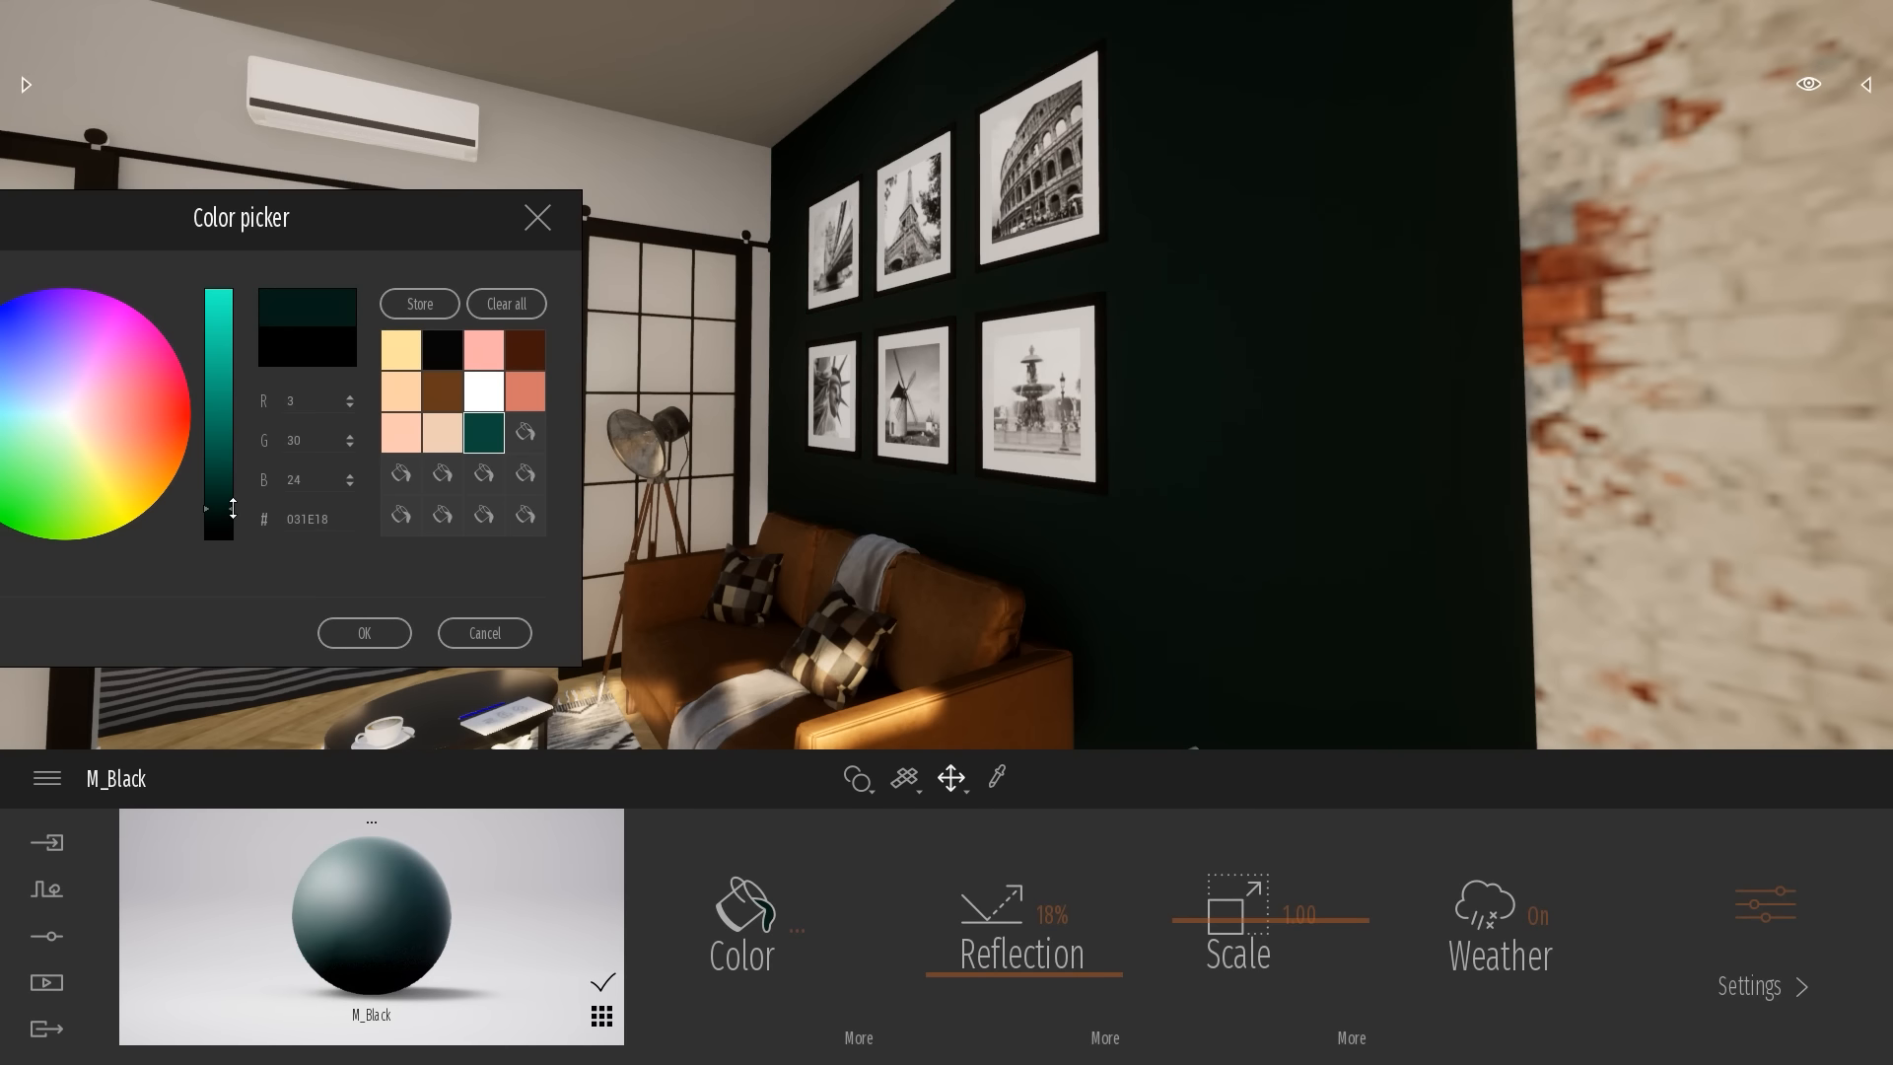
{"action": "left_click_drag", "start_coordinate": [100, 245], "coordinate": [217, 256]}
{"action": "left_click", "coordinate": [76, 441]}
{"action": "left_click_drag", "start_coordinate": [78, 441], "coordinate": [81, 430]}
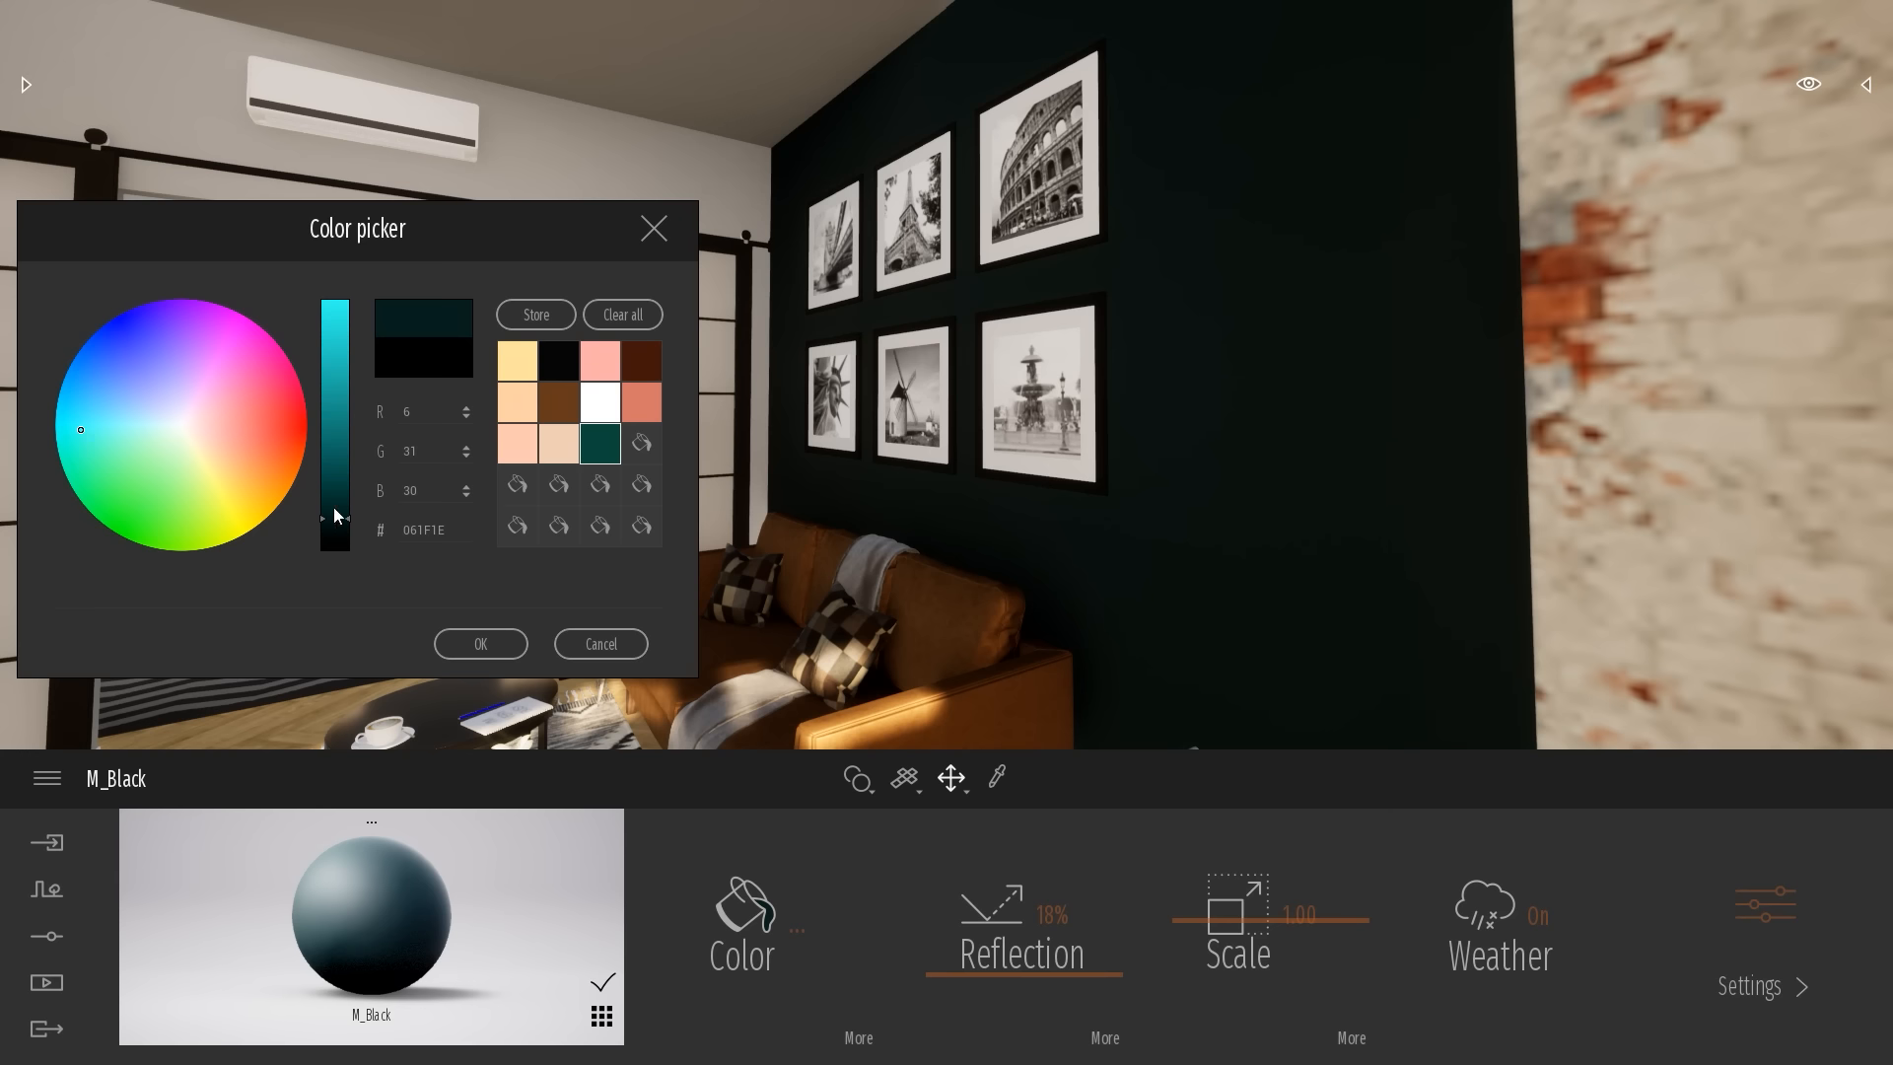
{"action": "left_click_drag", "start_coordinate": [345, 518], "coordinate": [352, 503]}
{"action": "left_click", "coordinate": [480, 644]}
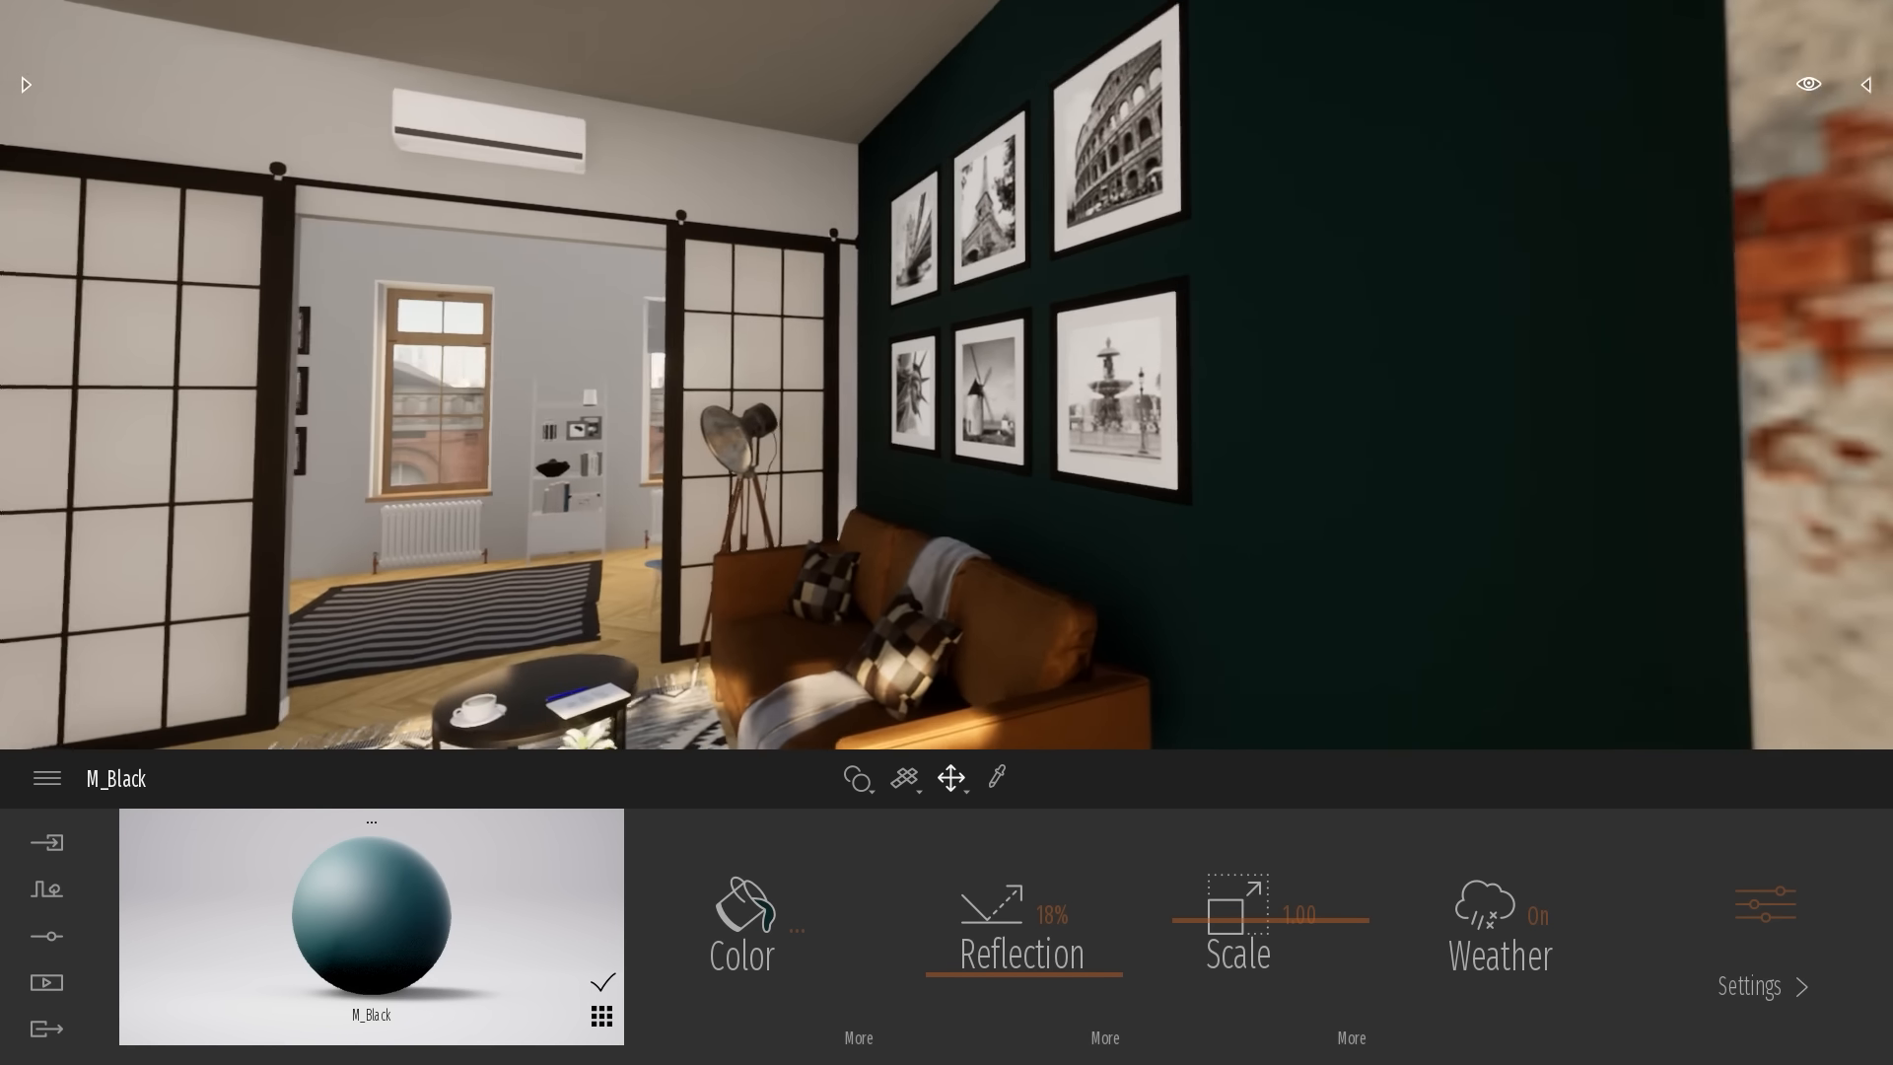
Raise M_Black's reflection to 44% and check the sheen on the green wall
{"action": "left_click_drag", "start_coordinate": [1020, 974], "coordinate": [1032, 931]}
{"action": "right_click_drag", "start_coordinate": [971, 326], "coordinate": [886, 286]}
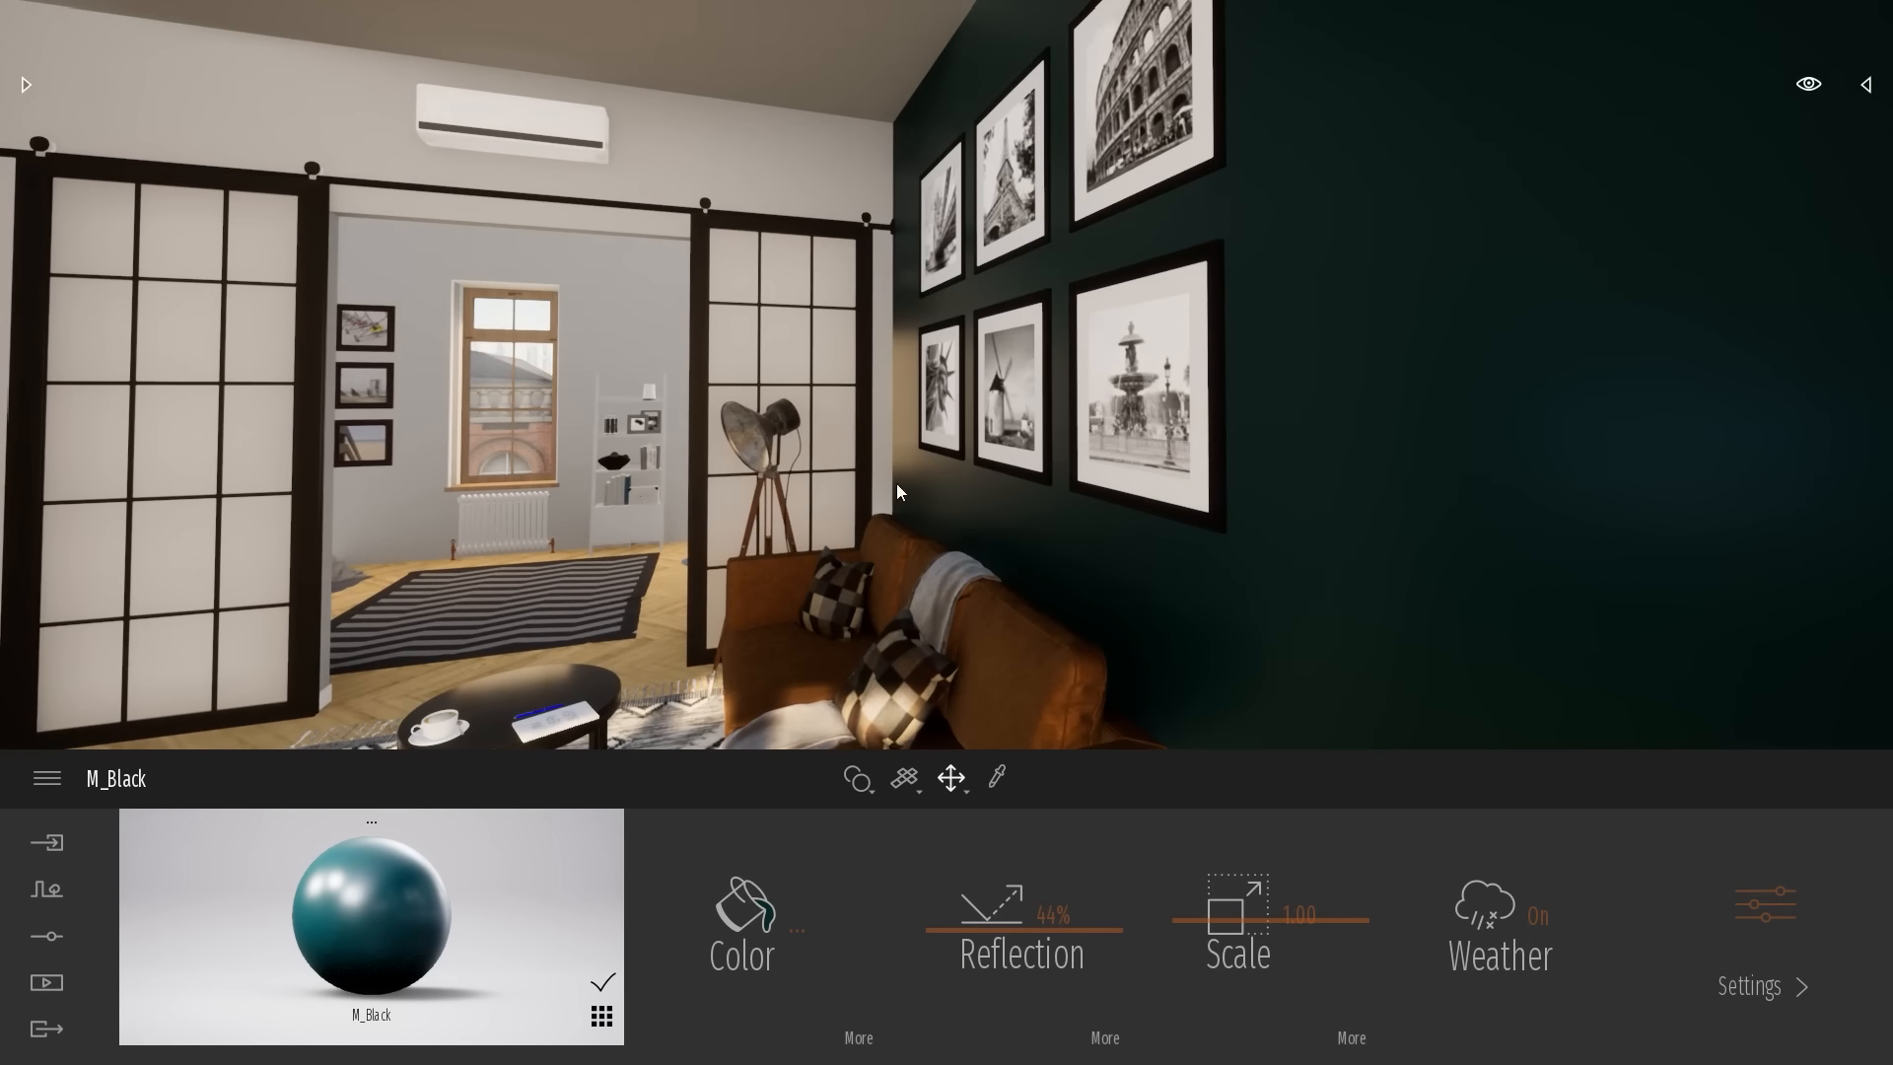
{"action": "right_click_drag", "start_coordinate": [956, 504], "coordinate": [1055, 505]}
{"action": "key", "text": "s"}
{"action": "key", "text": "w"}
{"action": "mouse_move", "coordinate": [917, 425]}
{"action": "right_mouse_down"}
{"action": "mouse_move", "coordinate": [942, 419]}
{"action": "mouse_move", "coordinate": [877, 422]}
{"action": "mouse_move", "coordinate": [917, 425]}
{"action": "right_mouse_up"}
{"action": "key", "text": "d"}
{"action": "middle_click_drag", "start_coordinate": [917, 425], "coordinate": [937, 533]}
{"action": "right_click_drag", "start_coordinate": [938, 532], "coordinate": [969, 400]}
{"action": "key", "text": "a"}
{"action": "key", "text": "s"}
Switch to Quixel Bridge, close the Wipe Marks asset details and open the Rubber category of Imperfections
{"action": "key", "text": "alt+Tab"}
{"action": "key", "text": "alt+Tab"}
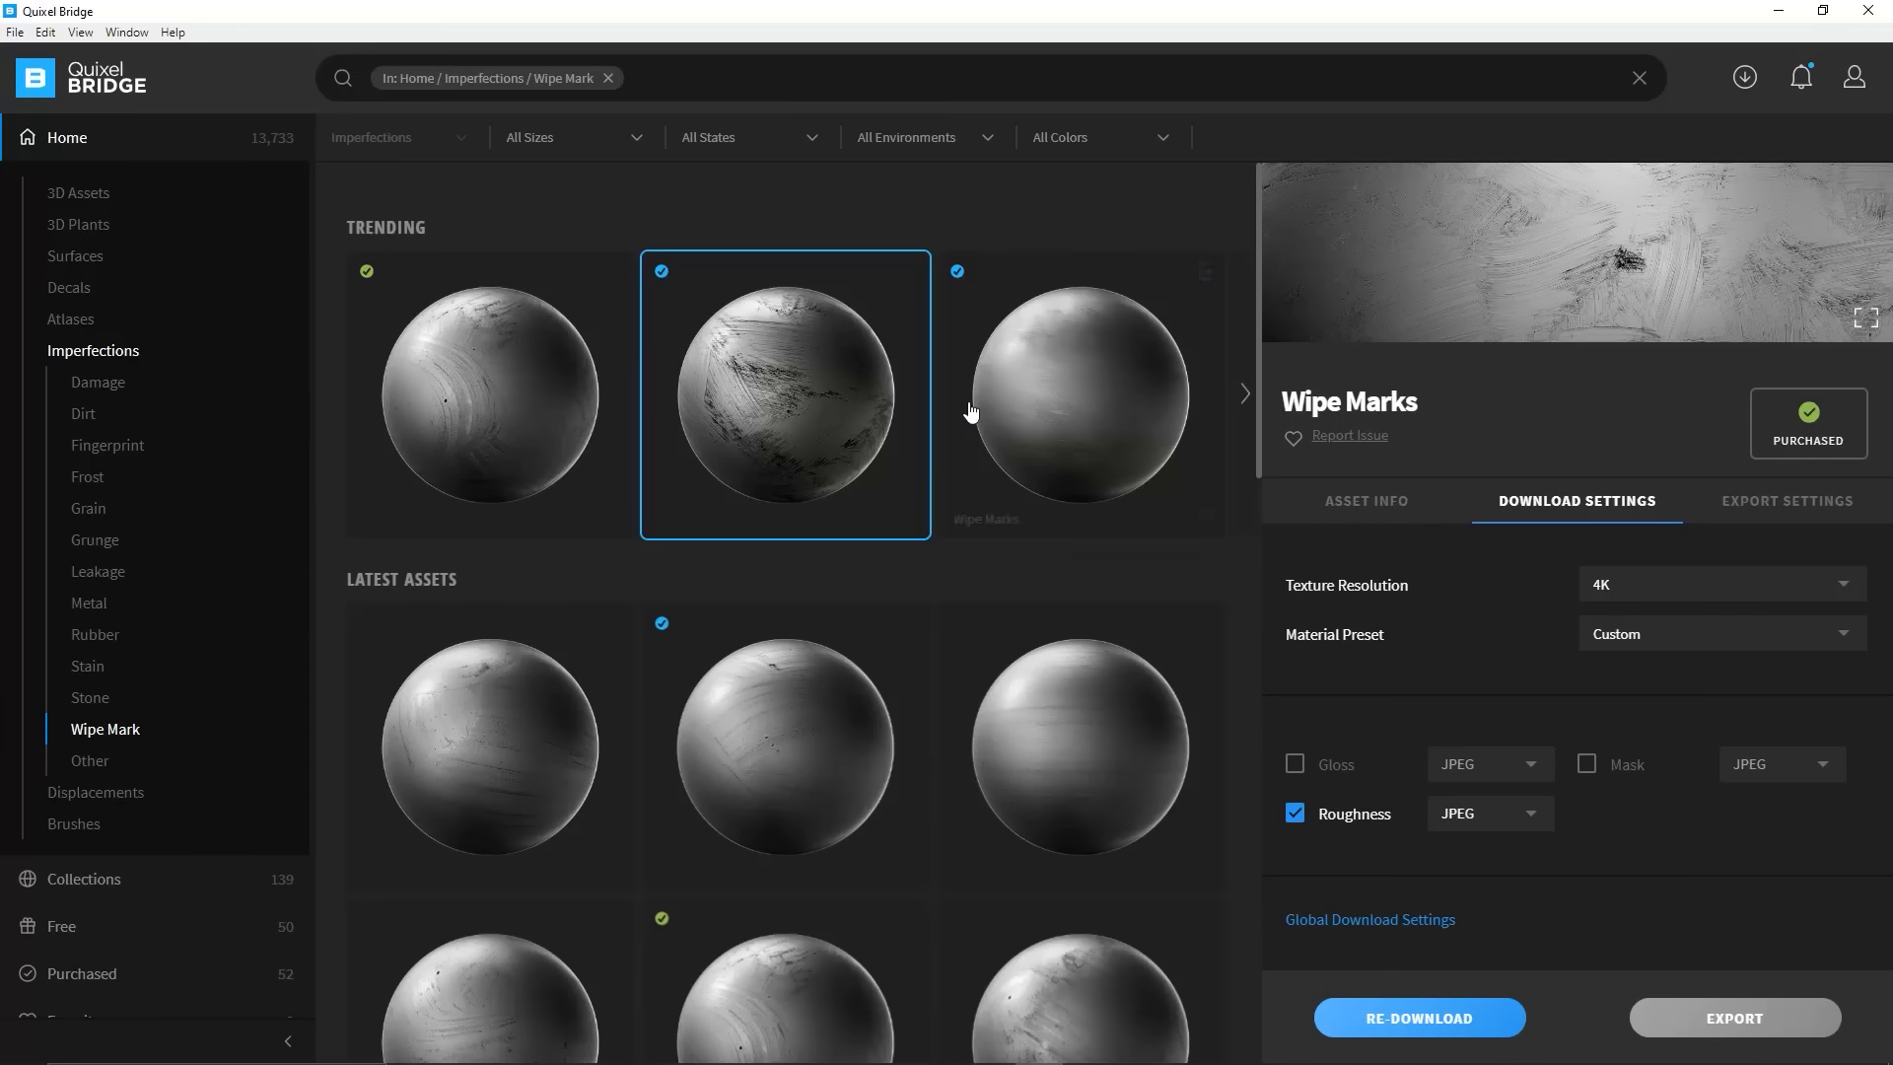
{"action": "left_click", "coordinate": [102, 359]}
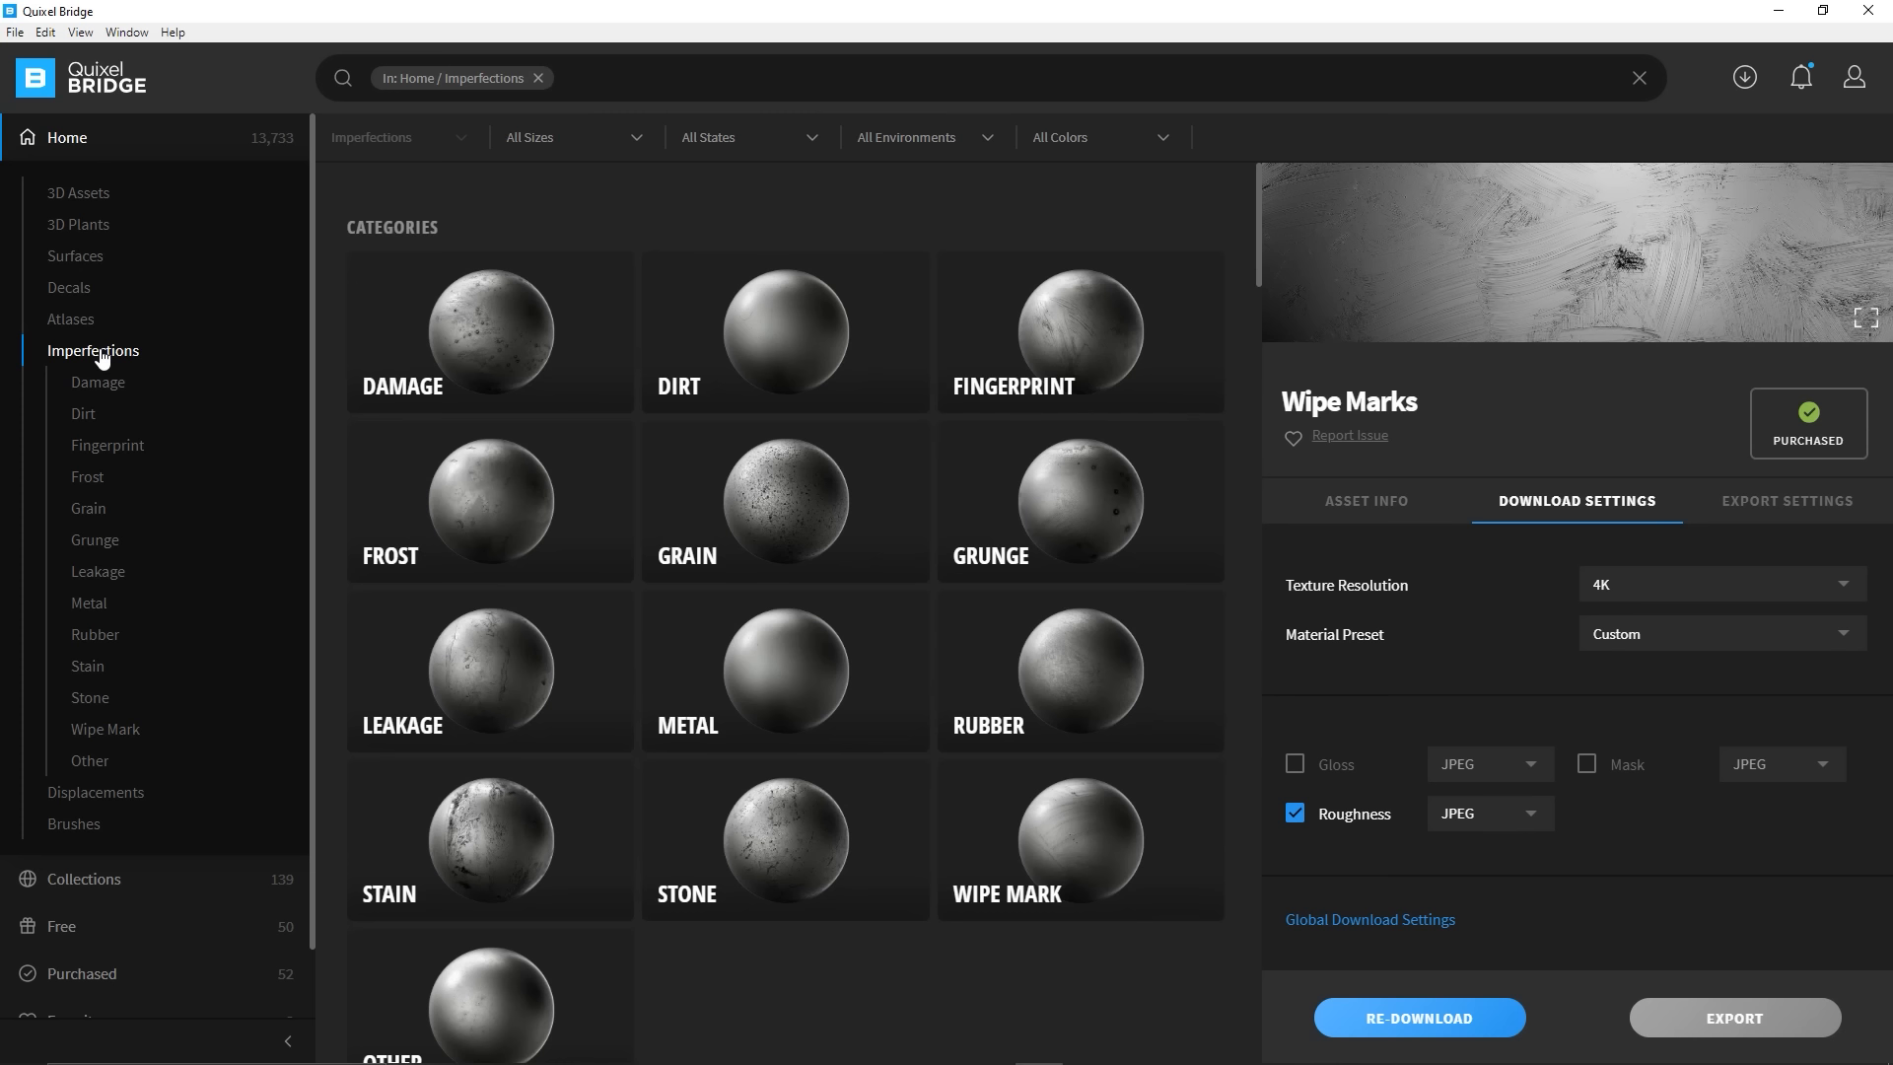
{"action": "mouse_move", "coordinate": [1848, 217]}
{"action": "left_click", "coordinate": [1866, 184]}
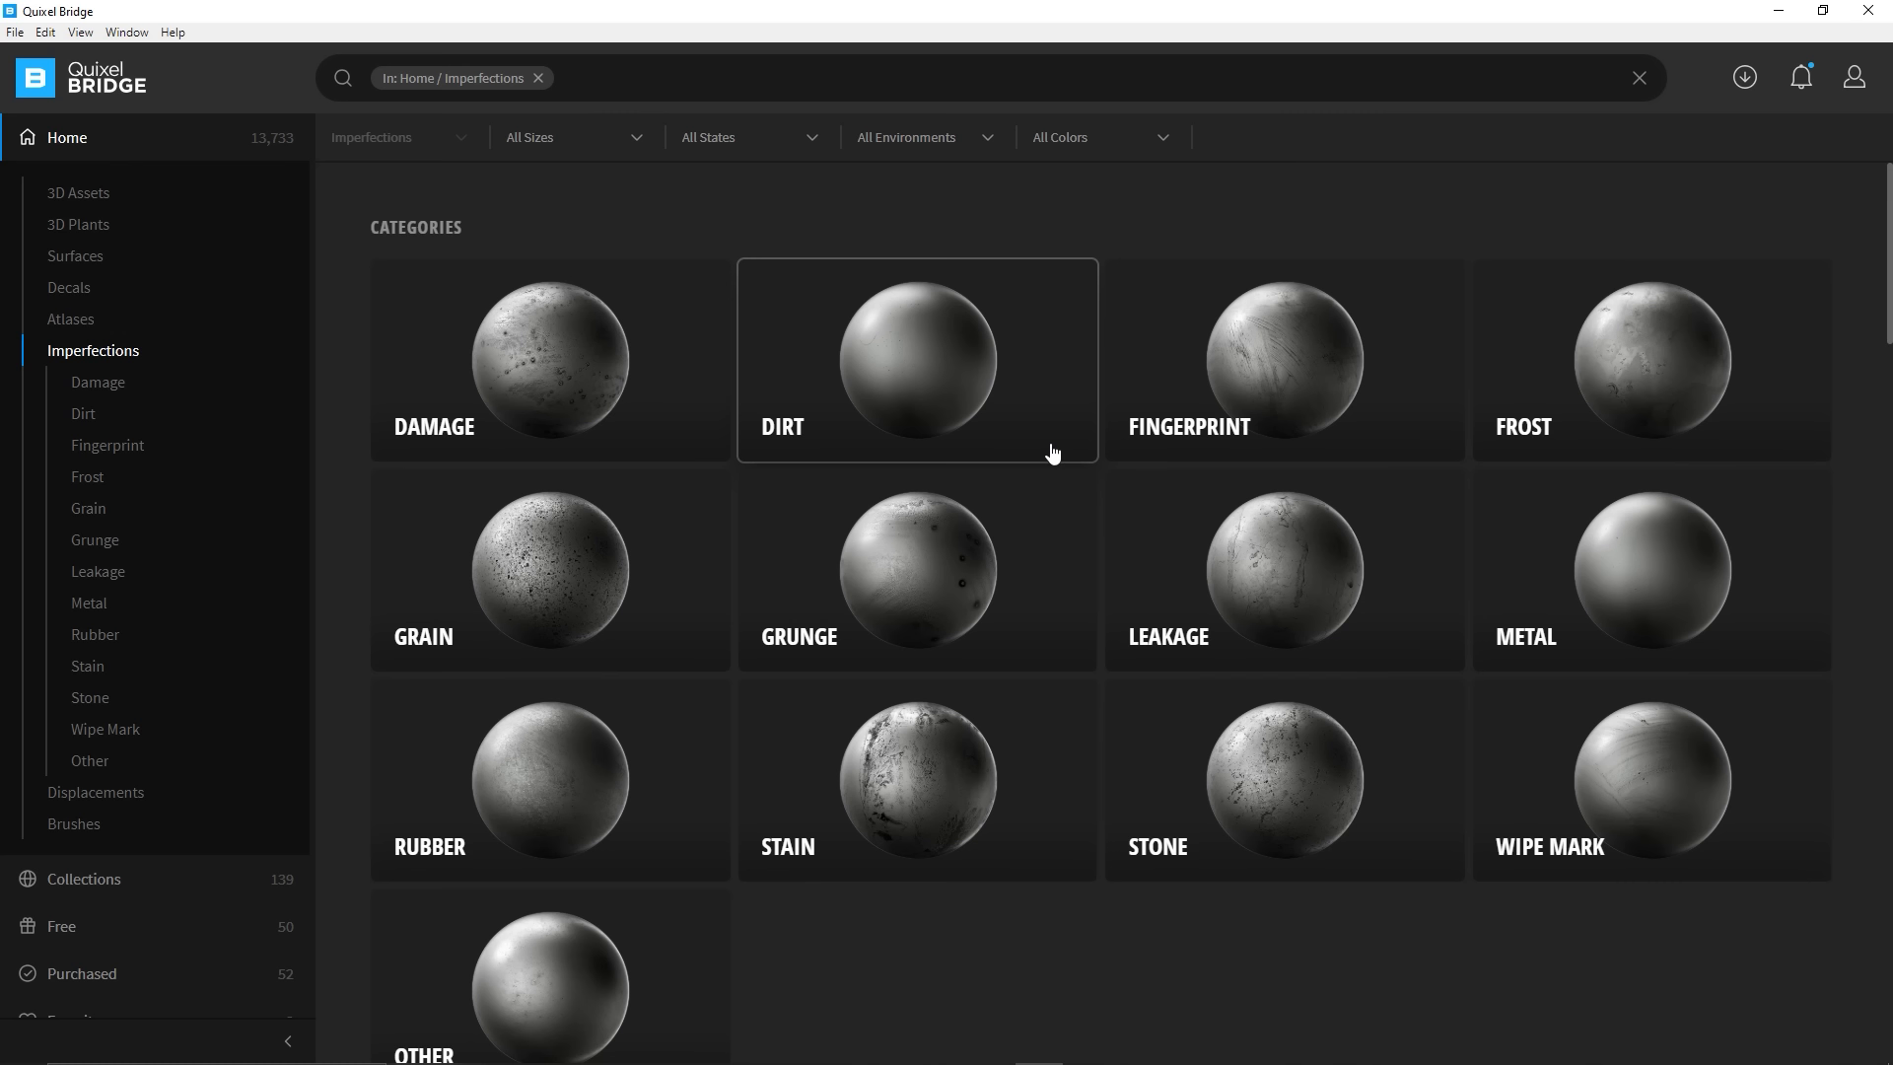
{"action": "left_click", "coordinate": [580, 771]}
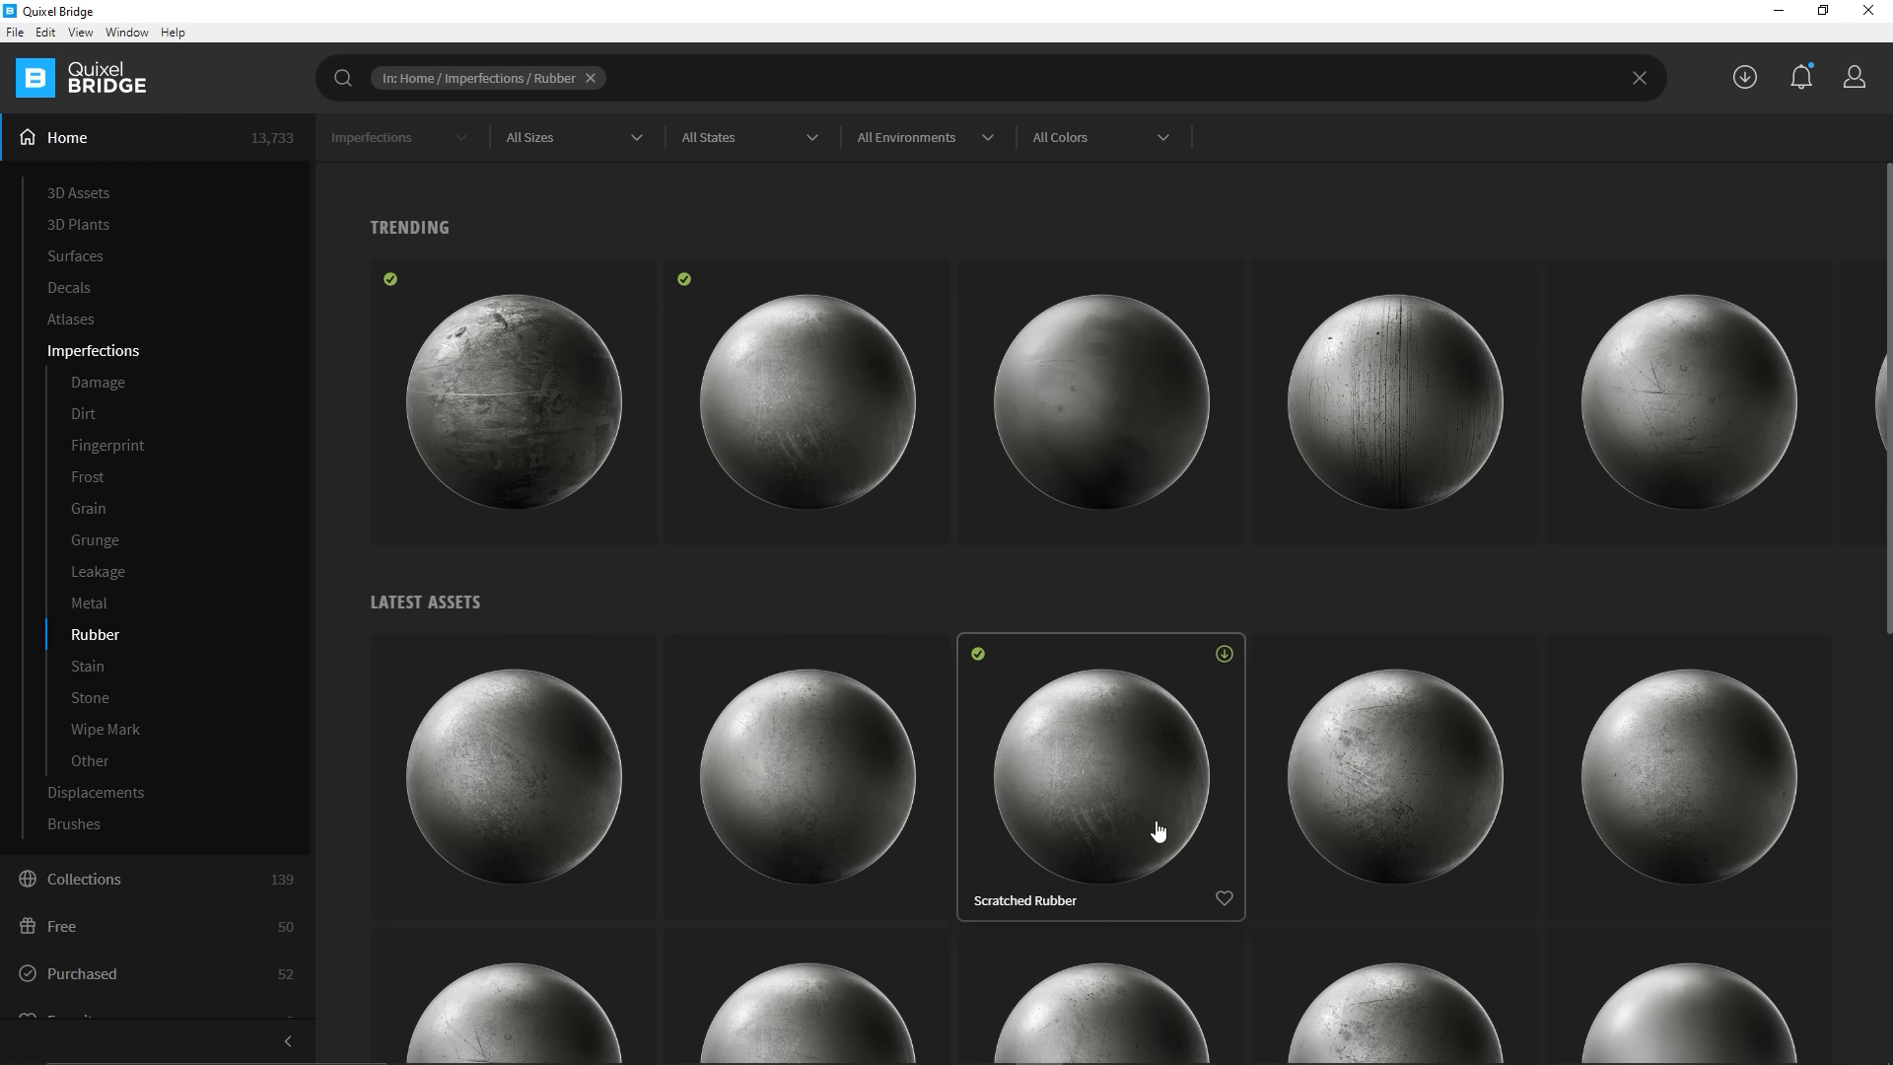
Download the heavily speckled Scratched Rubber asset among the latest assets as a 4K JPEG roughness map
{"action": "left_click", "coordinate": [1438, 779]}
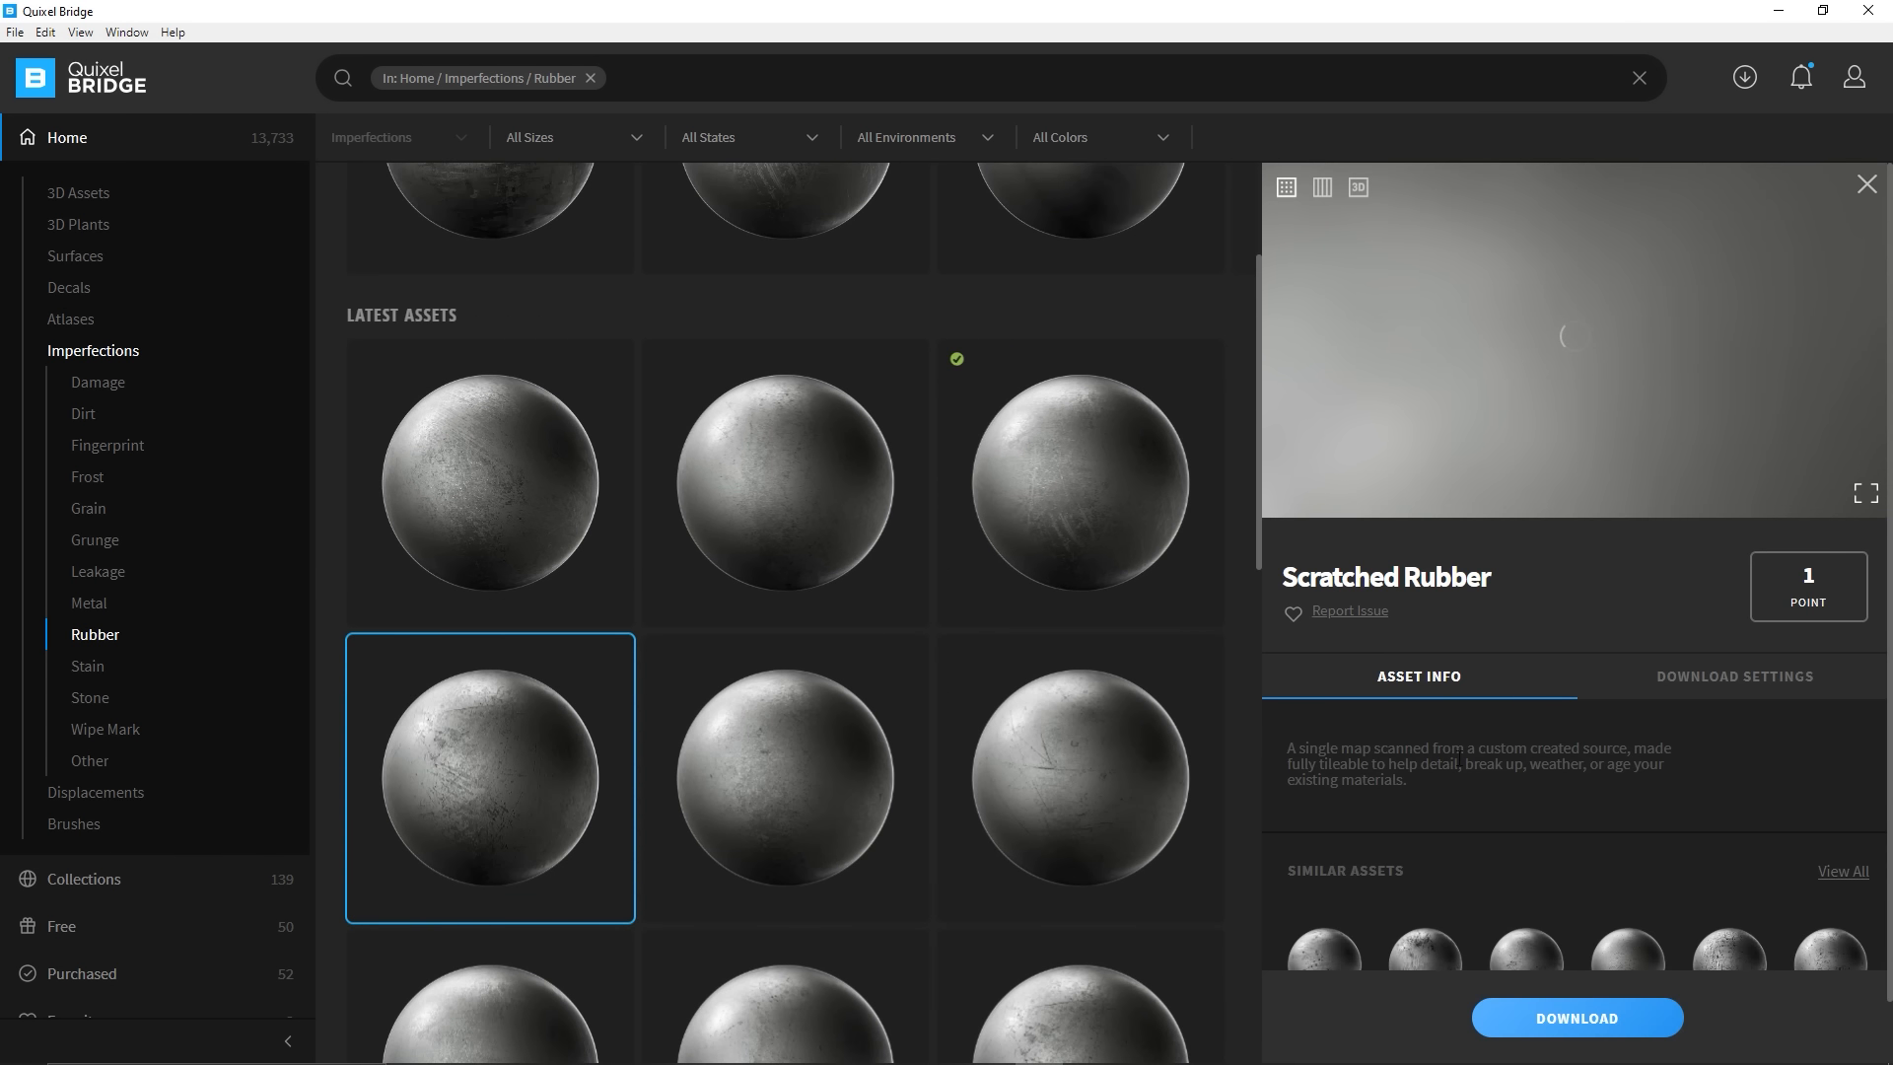
{"action": "scroll", "coordinate": [1550, 789], "scroll_direction": "down", "scroll_amount": 1}
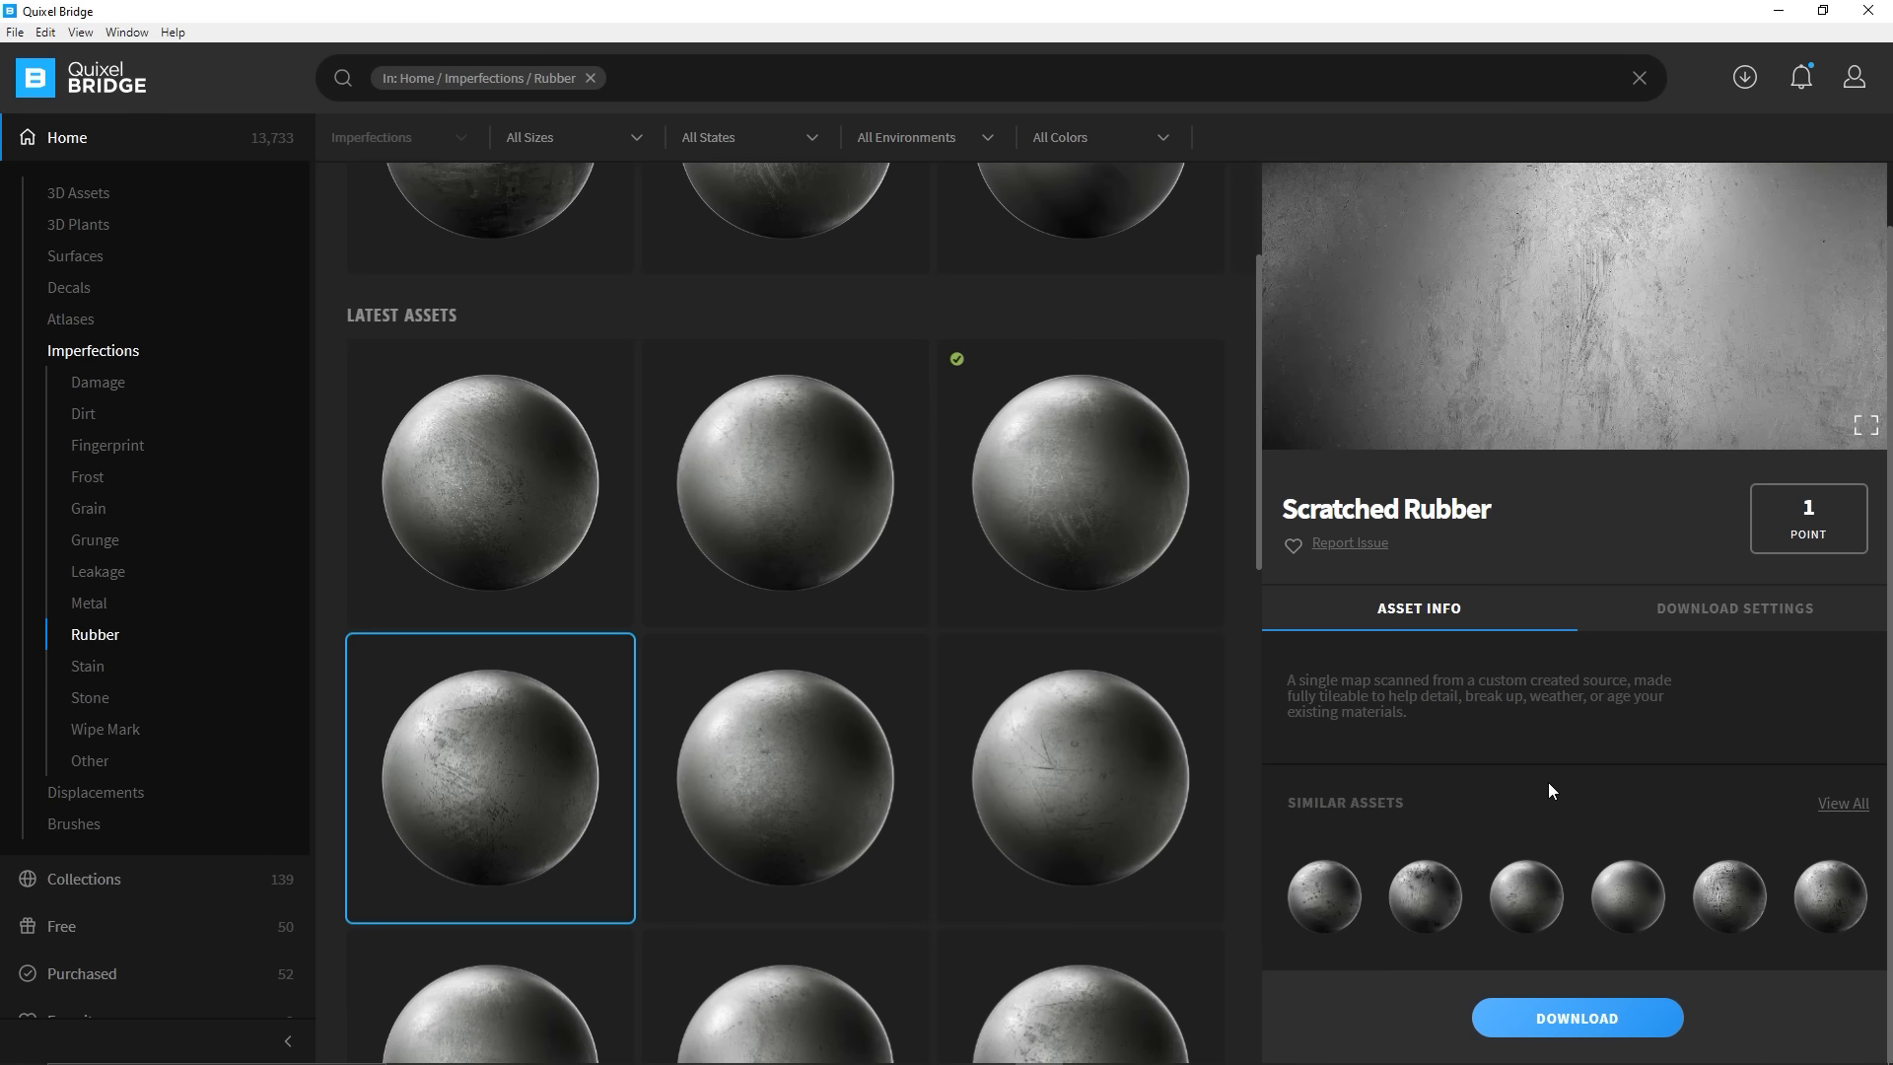
{"action": "scroll", "coordinate": [1548, 791], "scroll_direction": "up", "scroll_amount": 1}
{"action": "left_click", "coordinate": [1727, 678]}
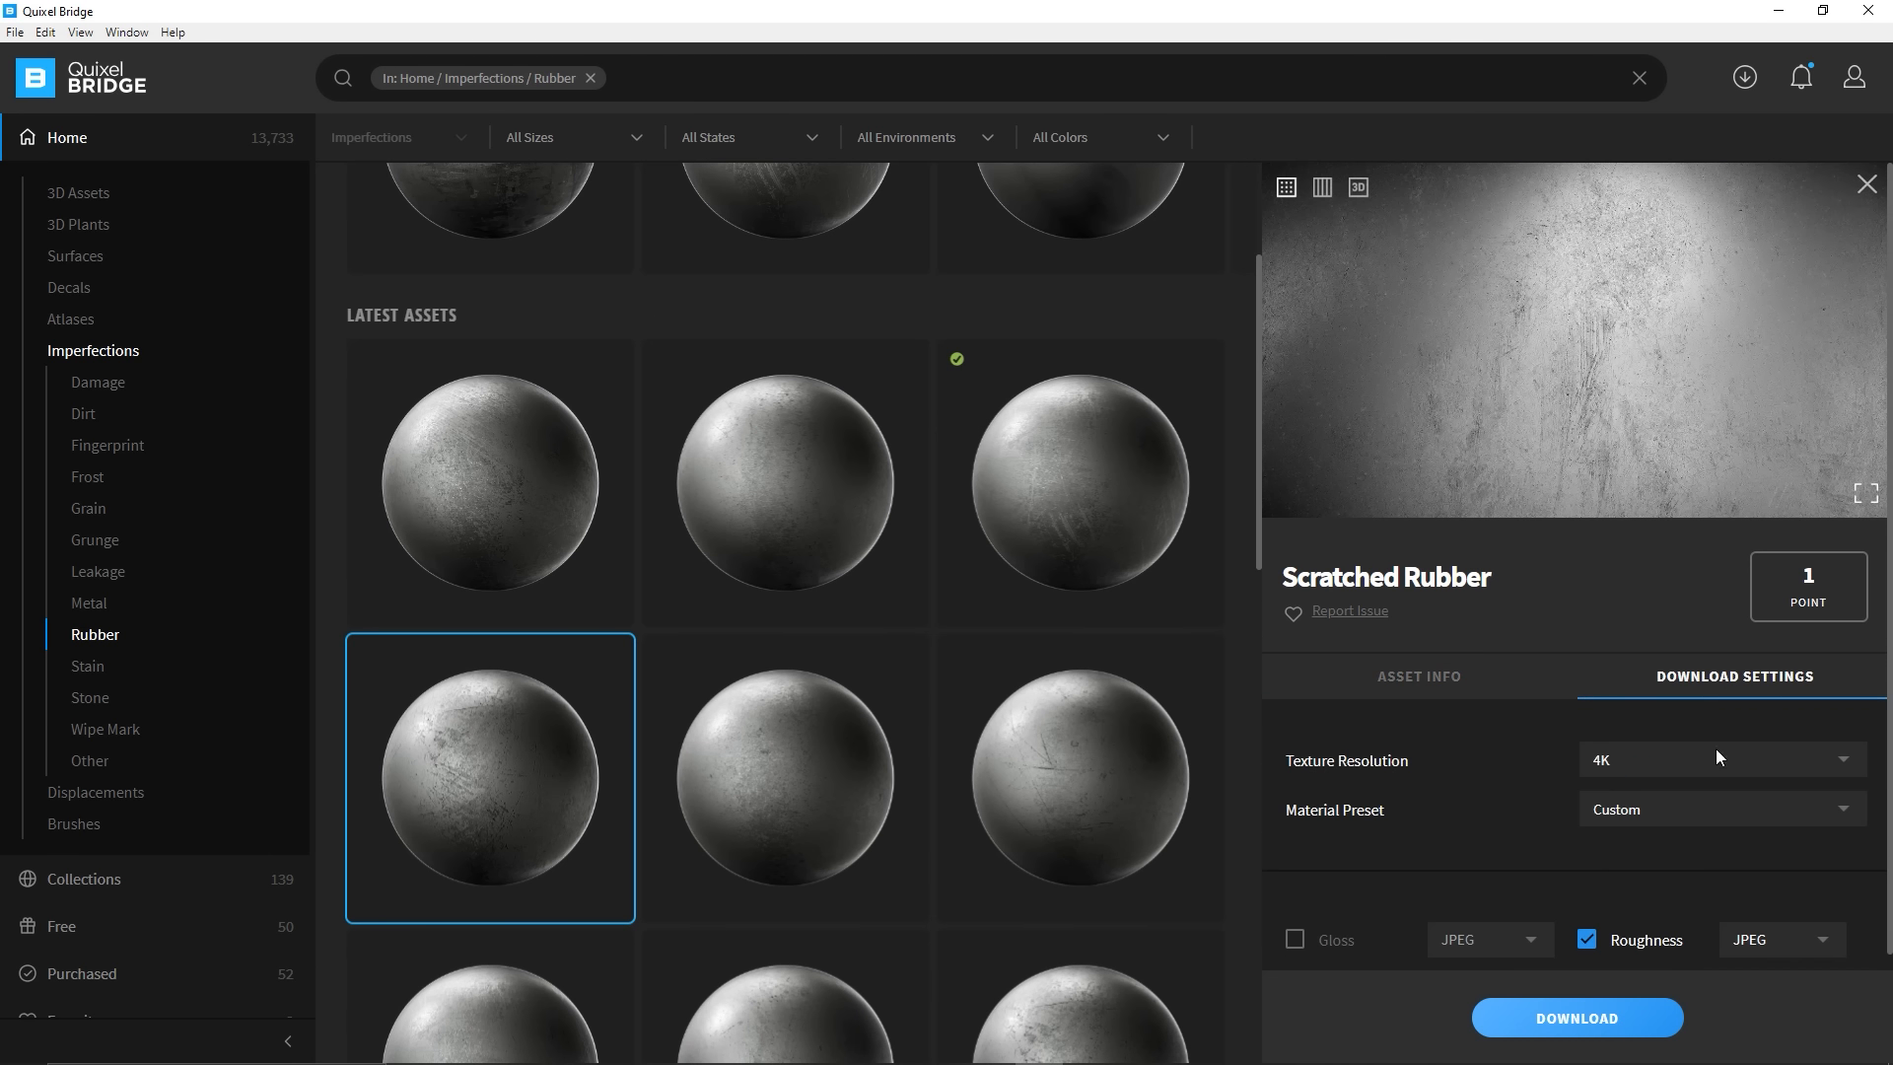
{"action": "scroll", "coordinate": [1716, 758], "scroll_direction": "down", "scroll_amount": 2}
{"action": "left_click", "coordinate": [1591, 1017]}
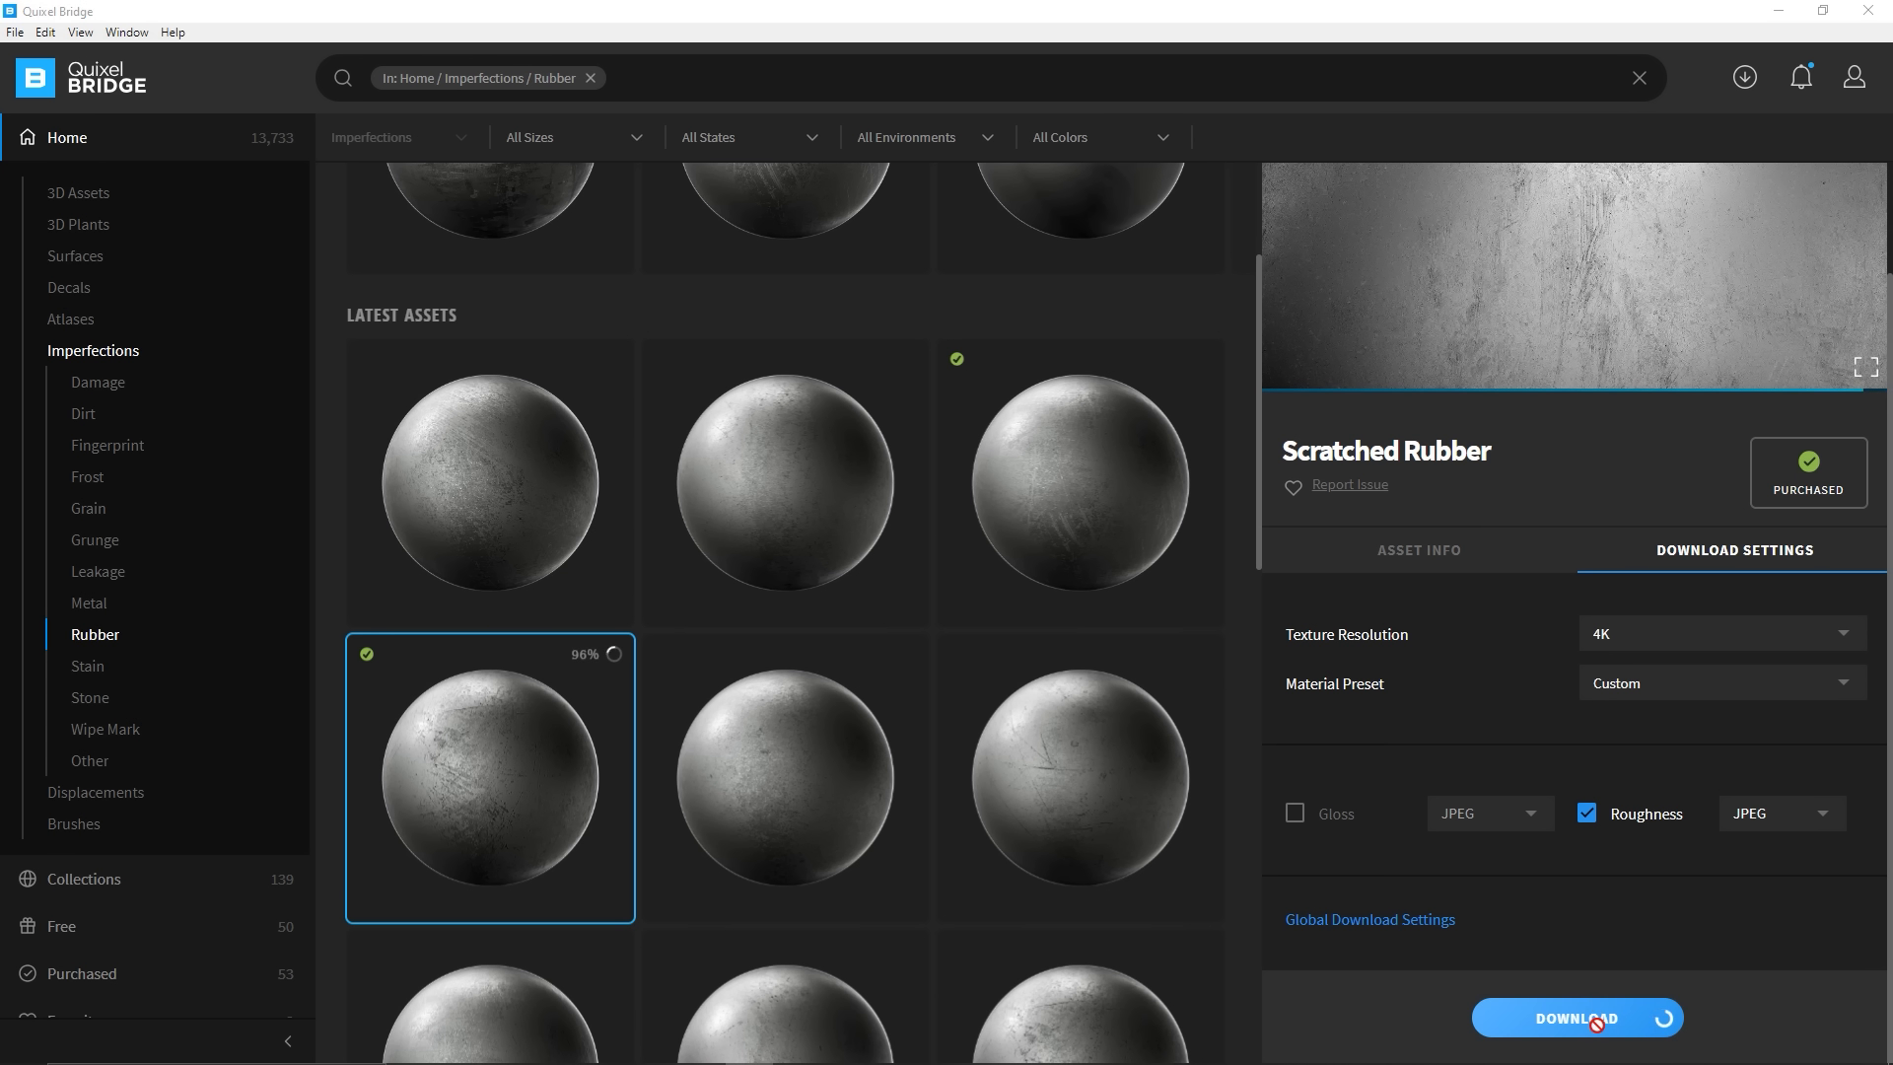
Open the file folder of the downloaded Scratched Rubber asset, copy its path and return to Twinmotion
{"action": "right_click", "coordinate": [484, 751]}
{"action": "left_click", "coordinate": [515, 761]}
{"action": "left_click", "coordinate": [993, 91]}
{"action": "key", "text": "ctrl+c"}
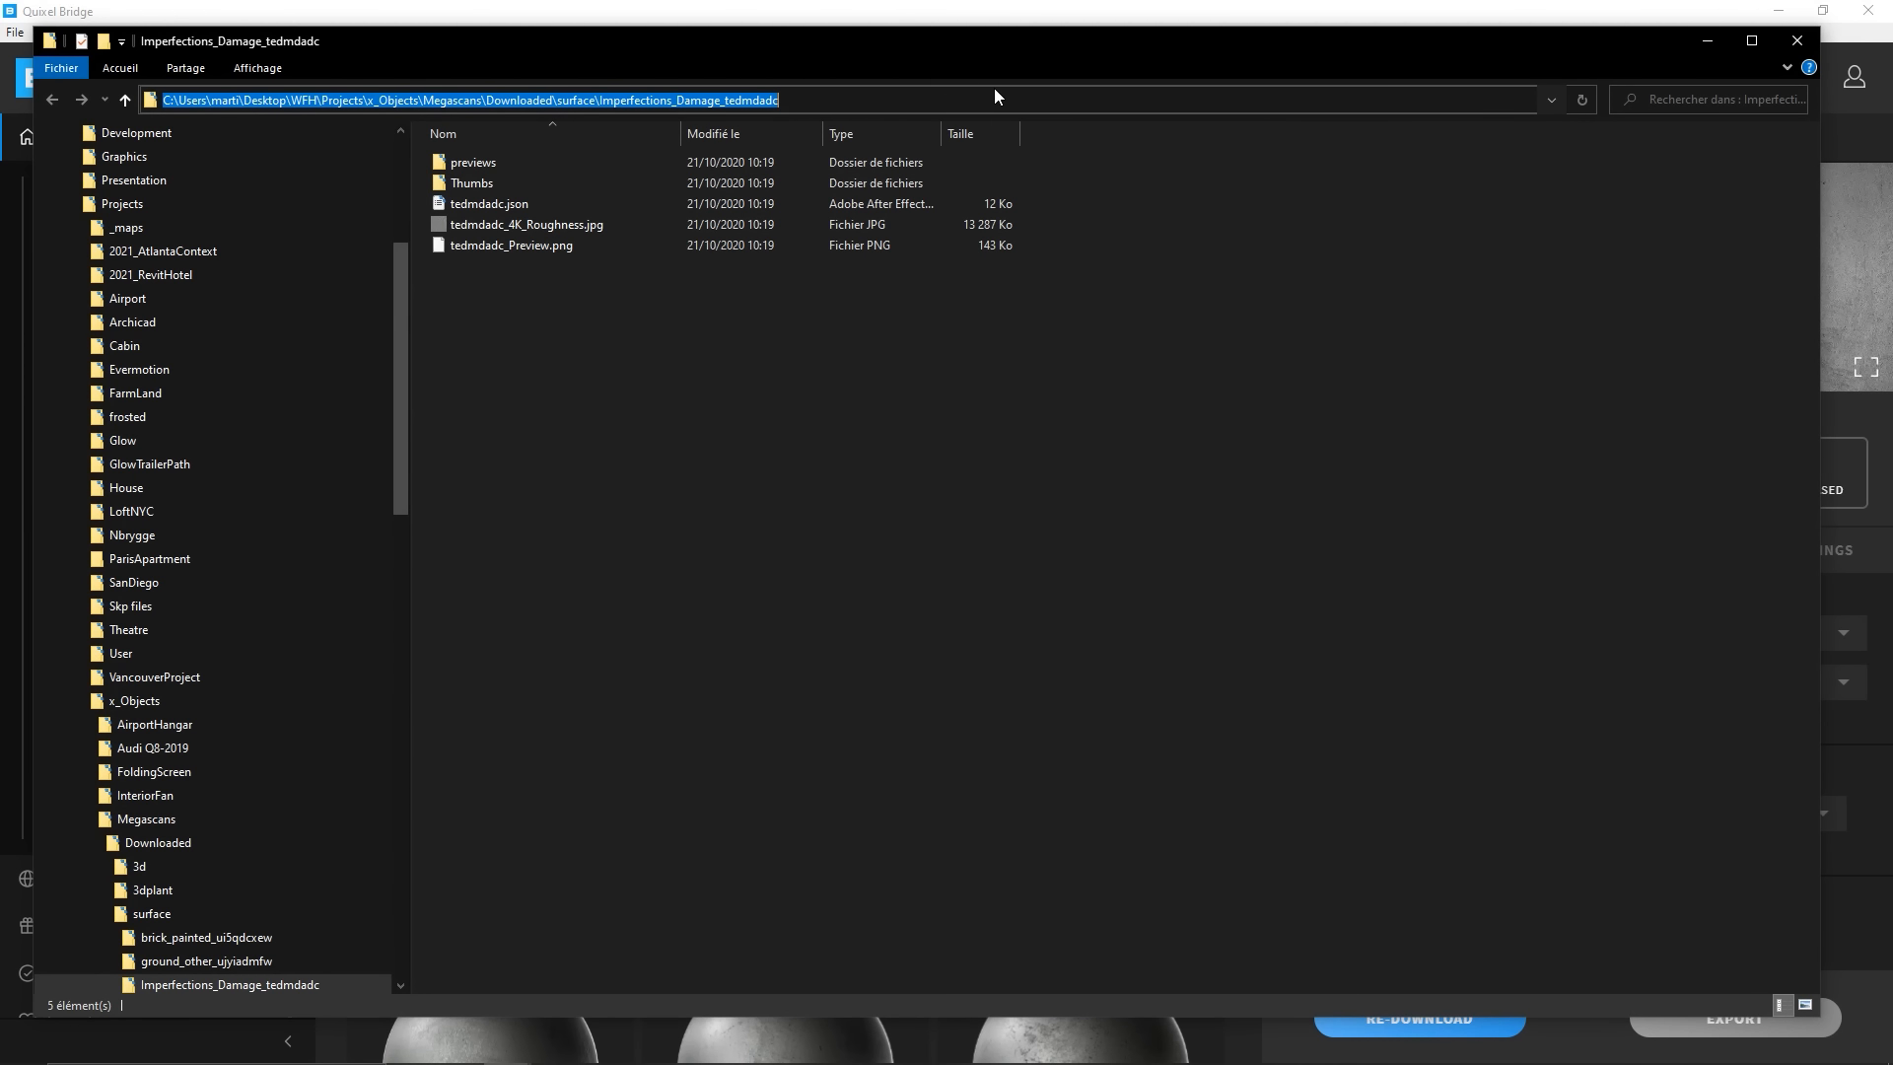
{"action": "key", "text": "alt+Tab"}
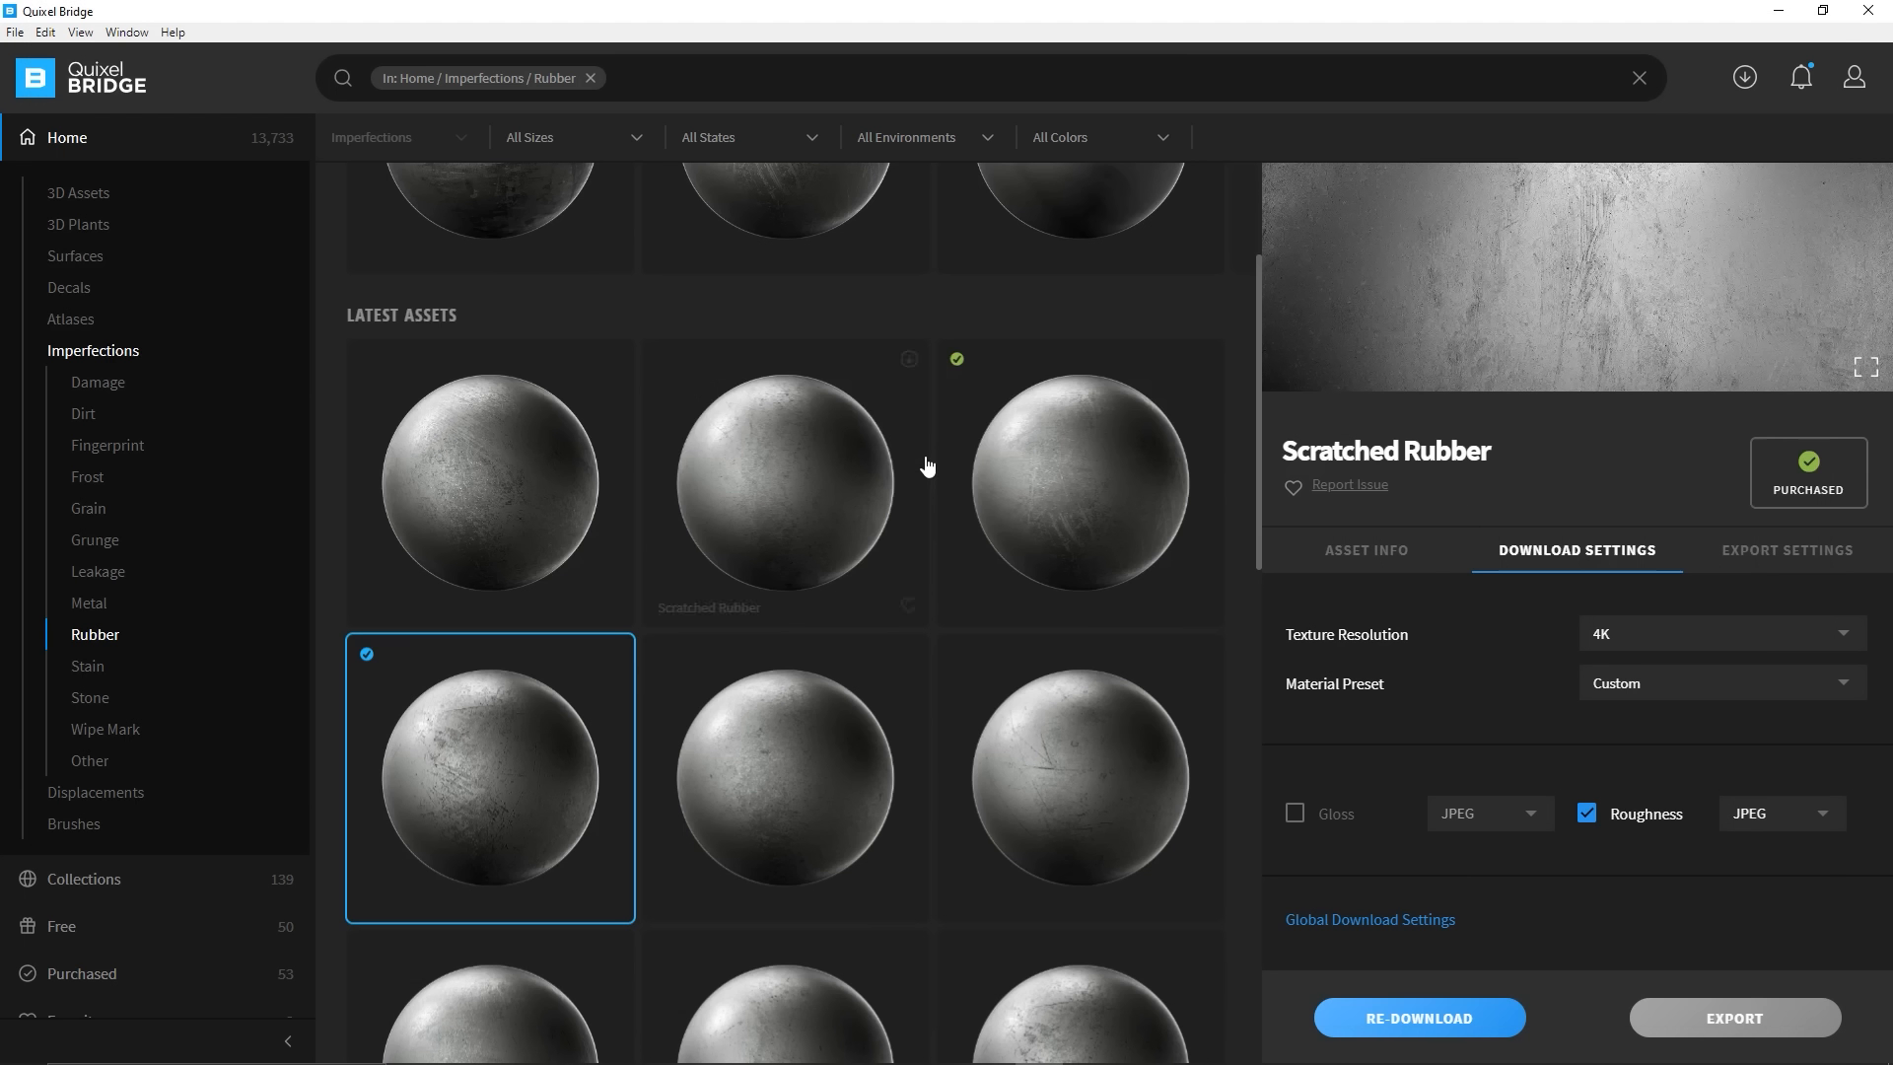
{"action": "key", "text": "alt+Tab"}
{"action": "key", "text": "alt+Tab"}
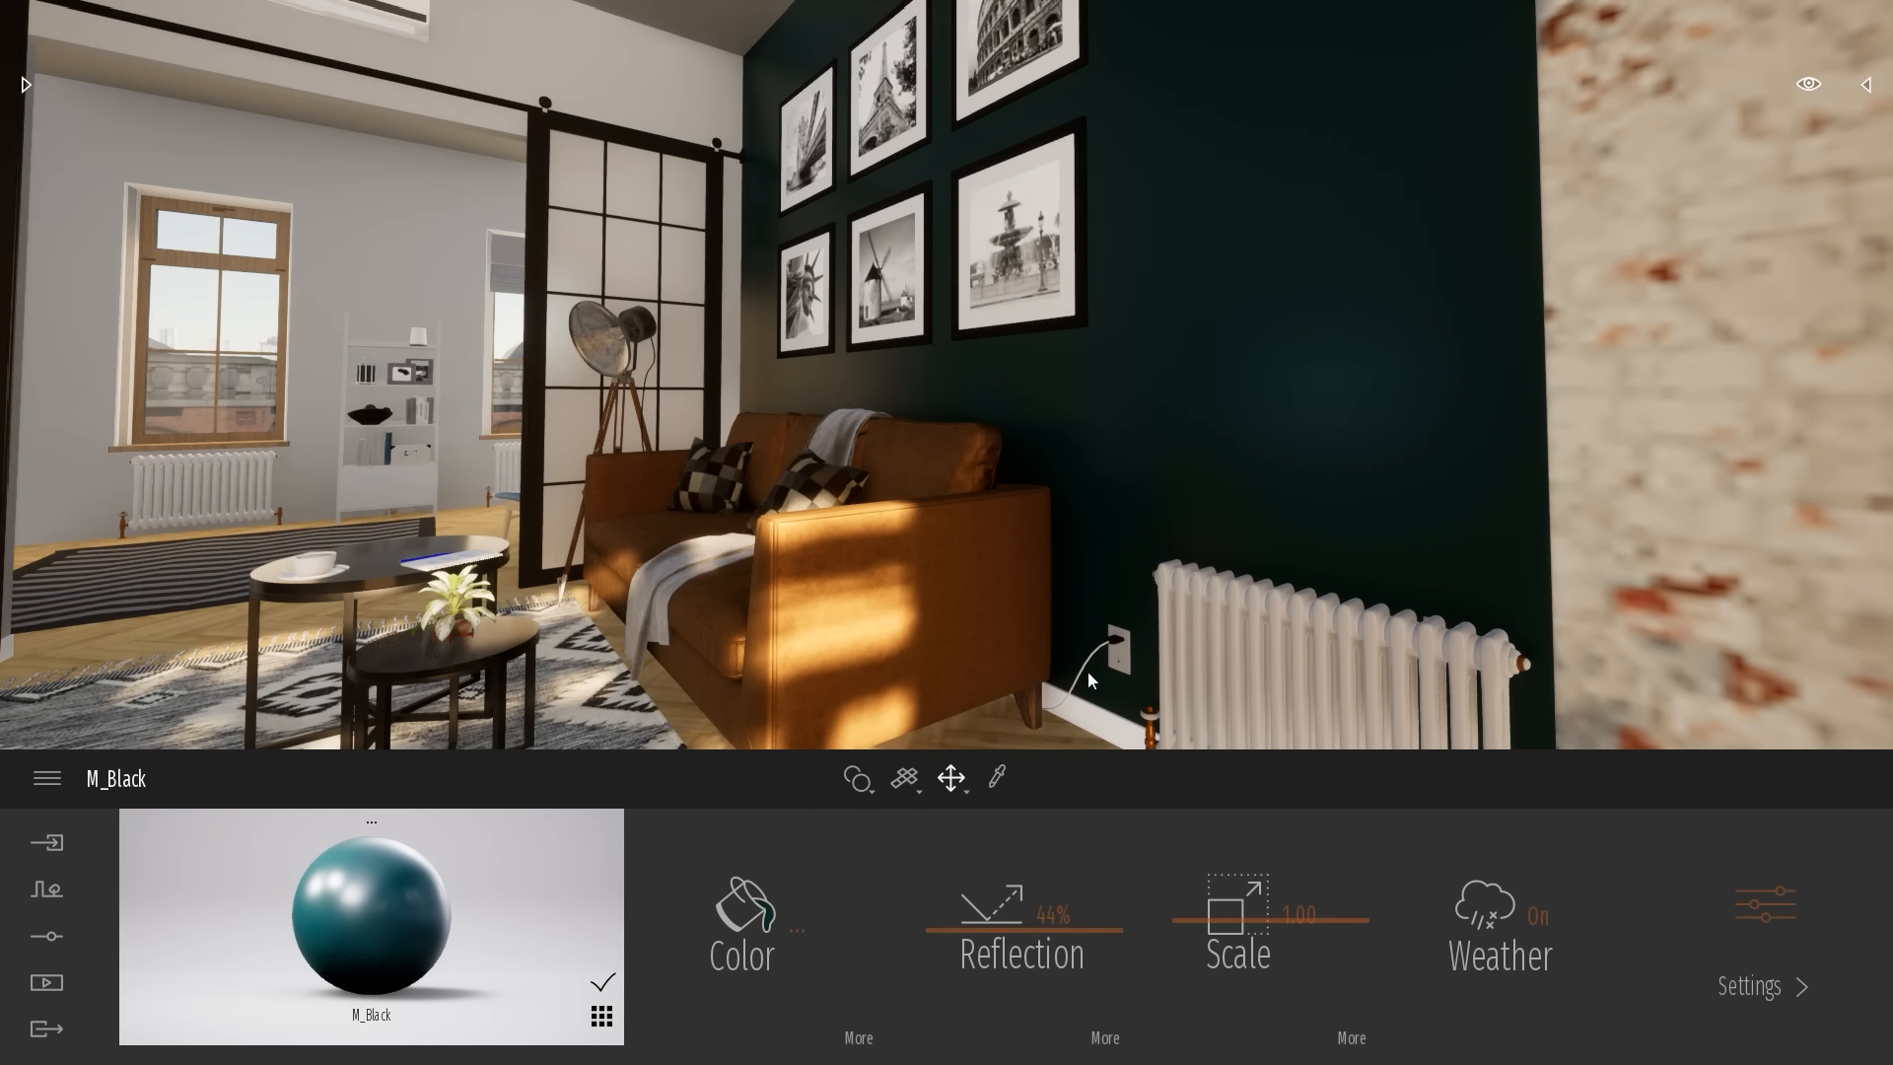
Load tedmdadc_4K_Roughness.jpg from the copied folder path as M_Black's reflection texture
{"action": "left_click", "coordinate": [1109, 1043]}
{"action": "left_click", "coordinate": [1317, 932]}
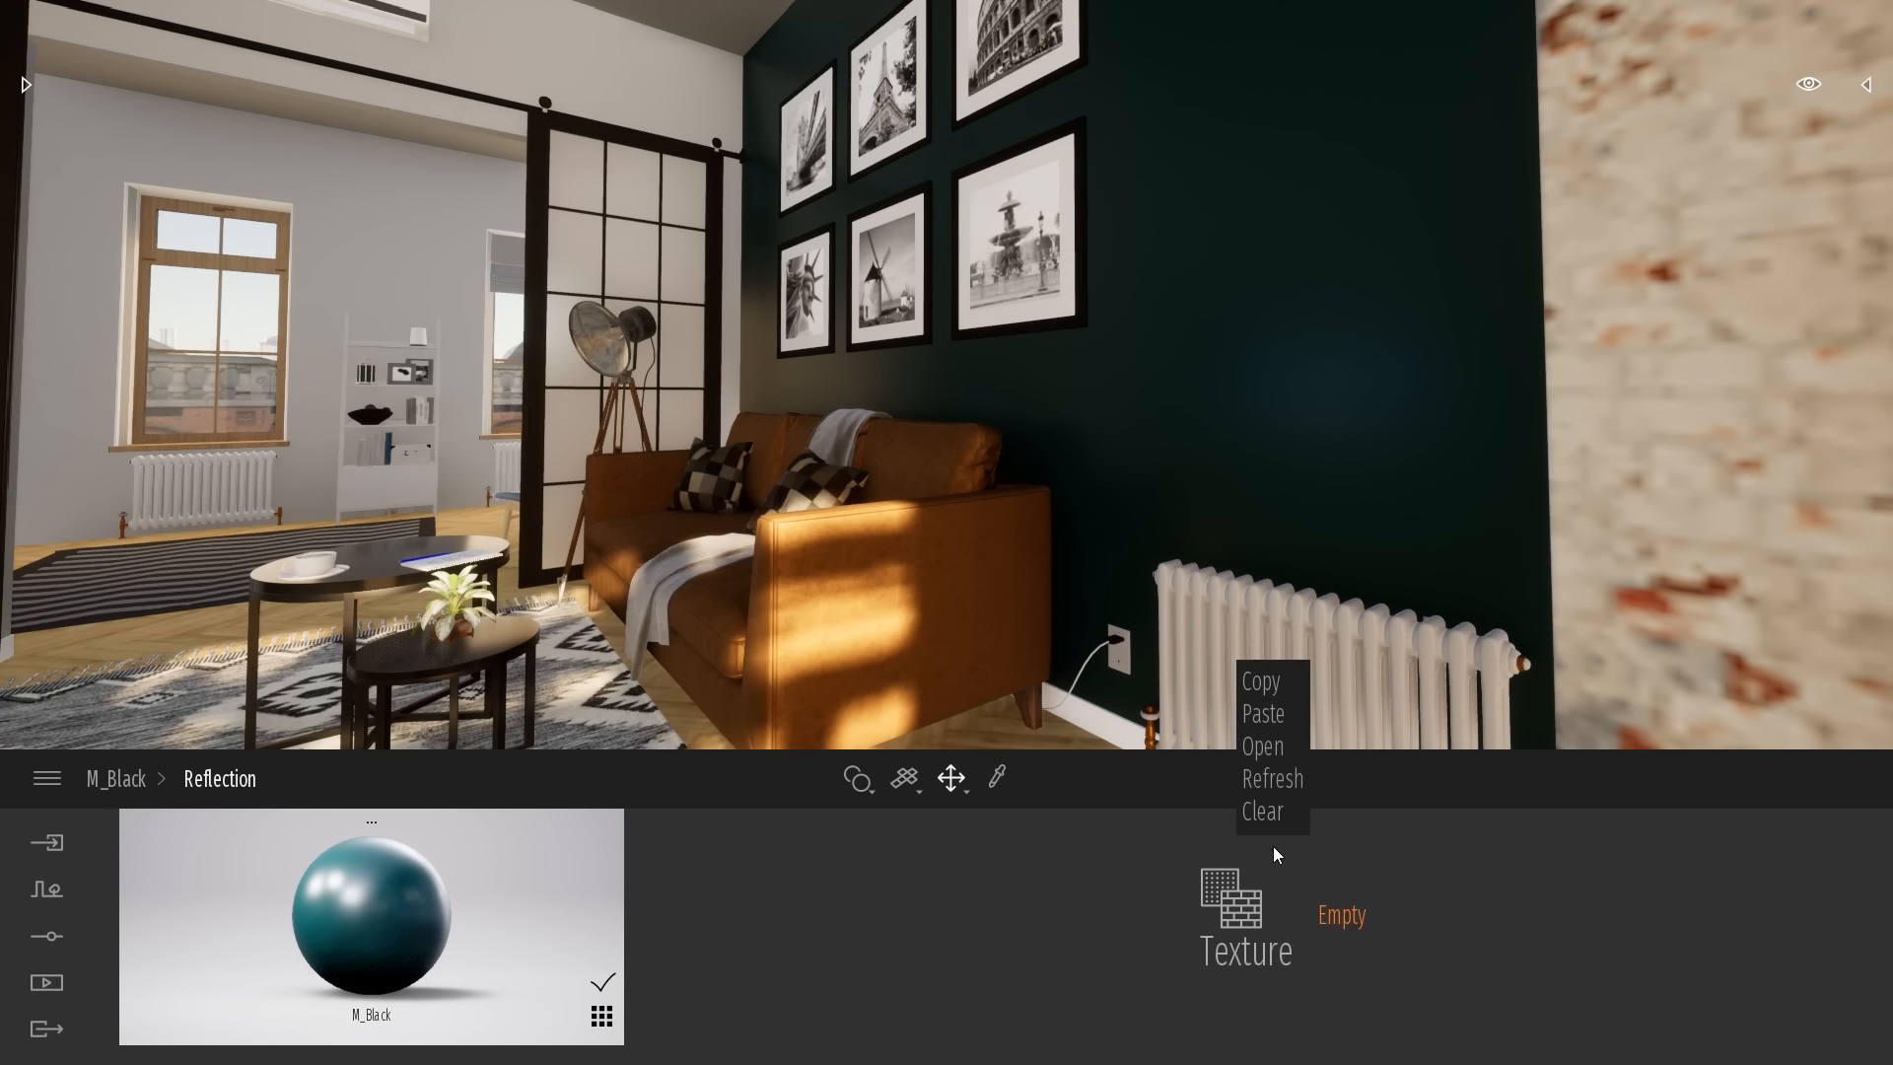
{"action": "left_click", "coordinate": [1263, 746]}
{"action": "left_click", "coordinate": [1049, 155]}
{"action": "key", "text": "ctrl+v"}
{"action": "key", "text": "Return"}
{"action": "left_click", "coordinate": [637, 266]}
{"action": "double_click", "coordinate": [637, 262]}
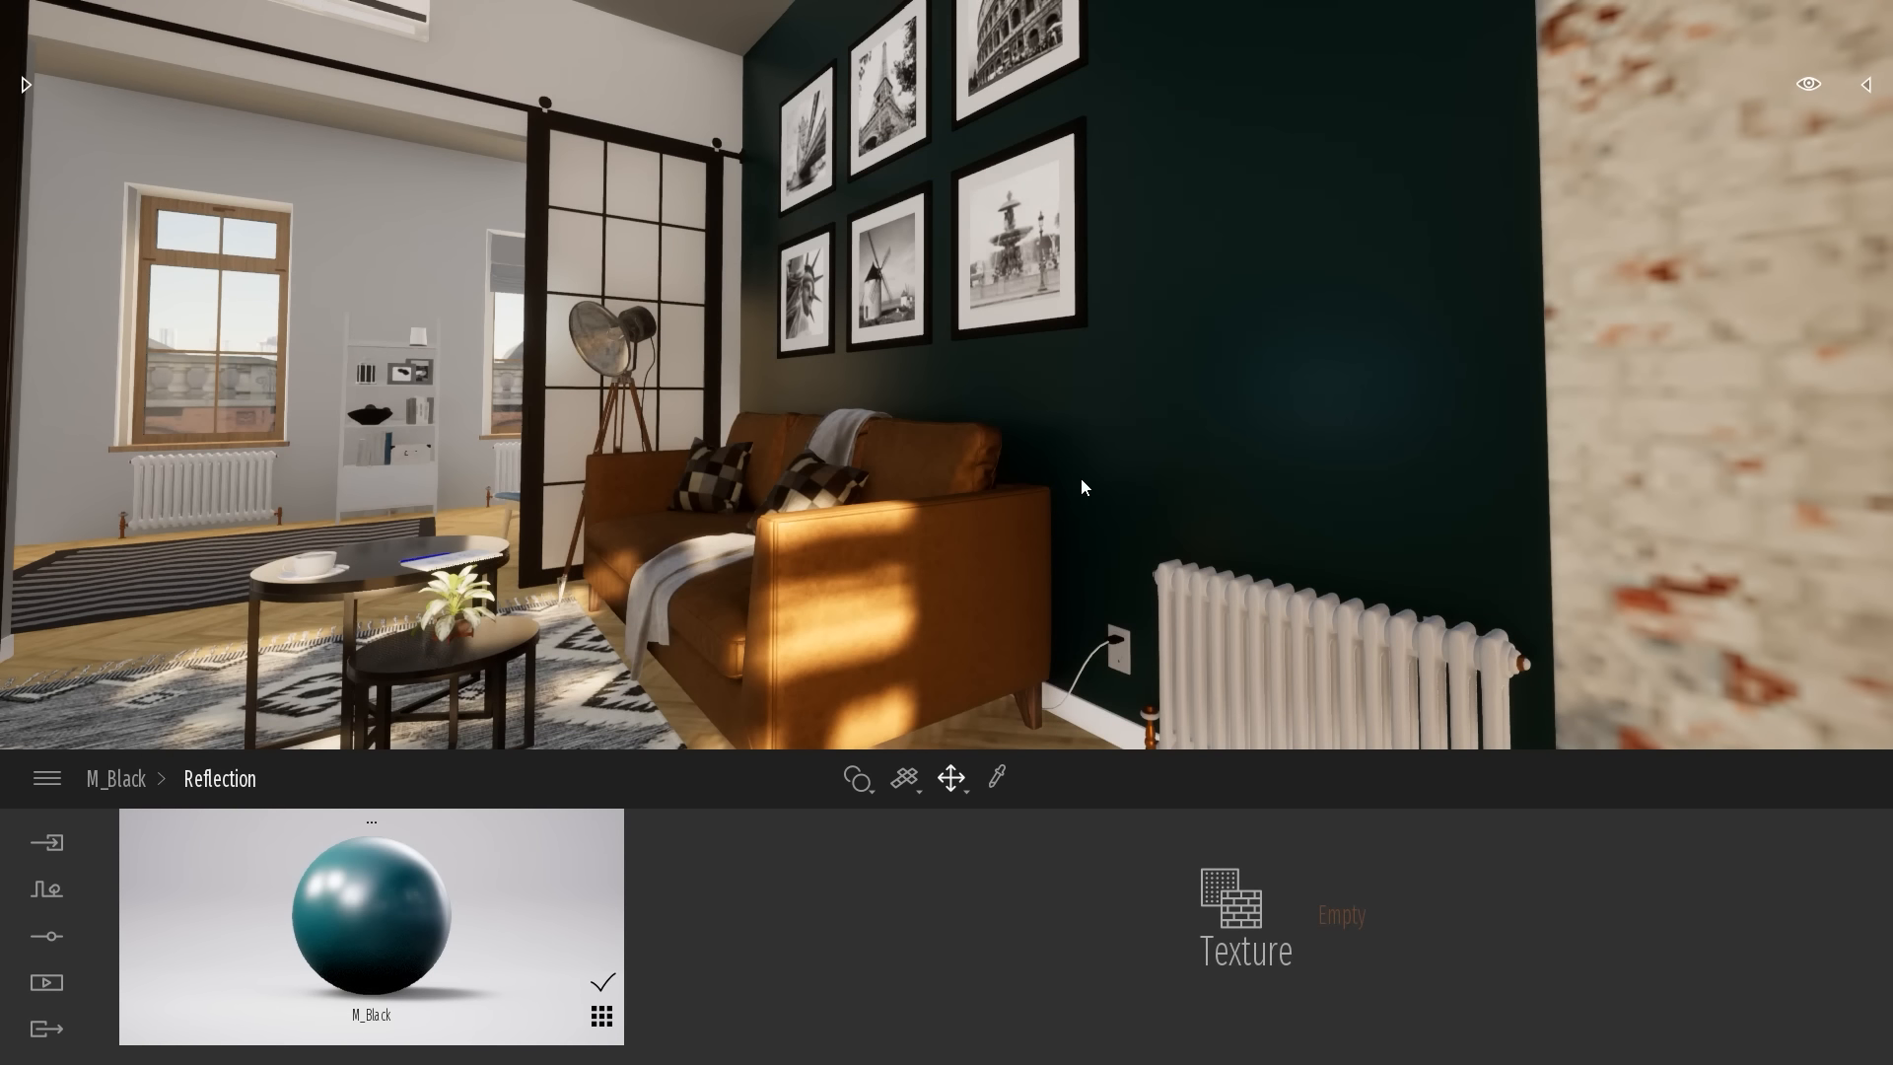
Check the textured reflections on the green wall and lower M_Black's reflection to 31%
{"action": "scroll", "coordinate": [1236, 418], "scroll_direction": "up", "scroll_amount": 5}
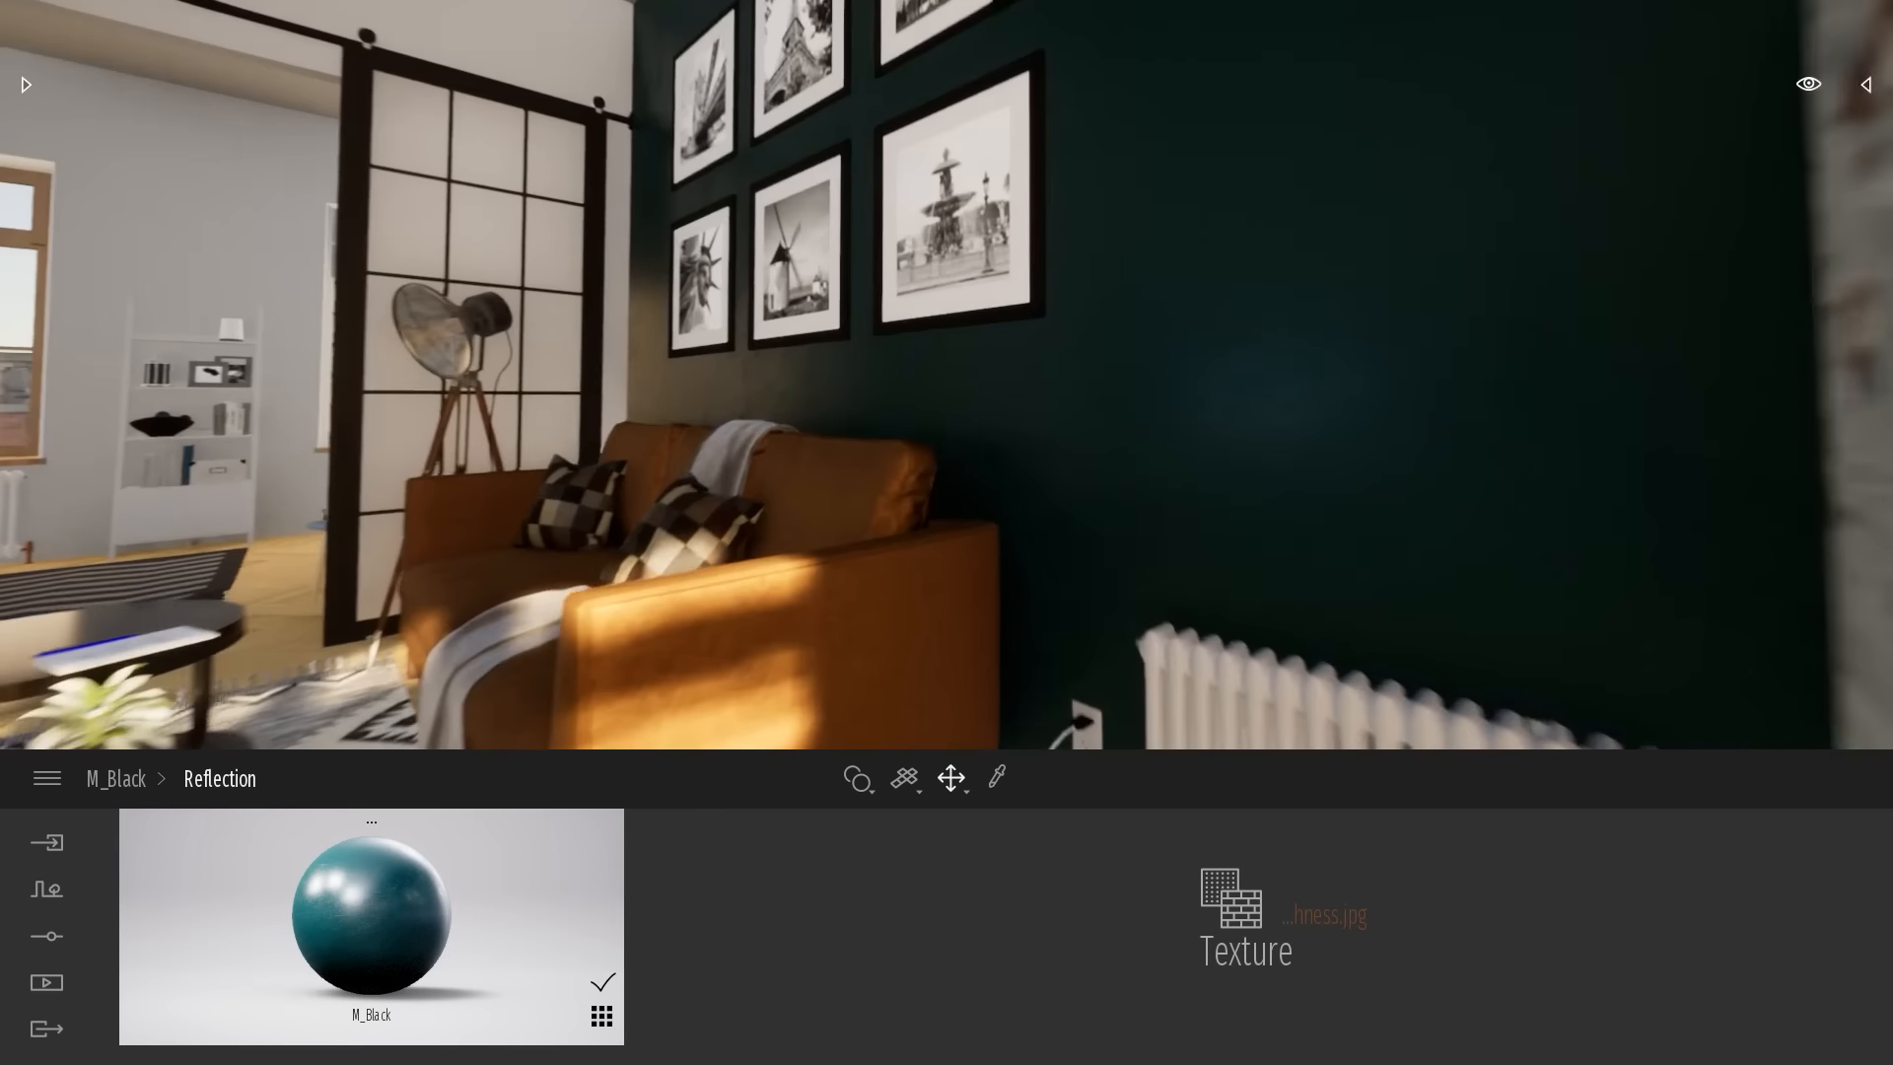
{"action": "mouse_move", "coordinate": [1237, 418]}
{"action": "middle_mouse_down", "text": "shift"}
{"action": "mouse_move", "coordinate": [1321, 426]}
{"action": "mouse_move", "coordinate": [1198, 424]}
{"action": "mouse_move", "coordinate": [1232, 424]}
{"action": "middle_mouse_up", "text": "shift"}
{"action": "key", "text": "s"}
{"action": "right_click_drag", "start_coordinate": [473, 661], "coordinate": [394, 710]}
{"action": "key", "text": "w"}
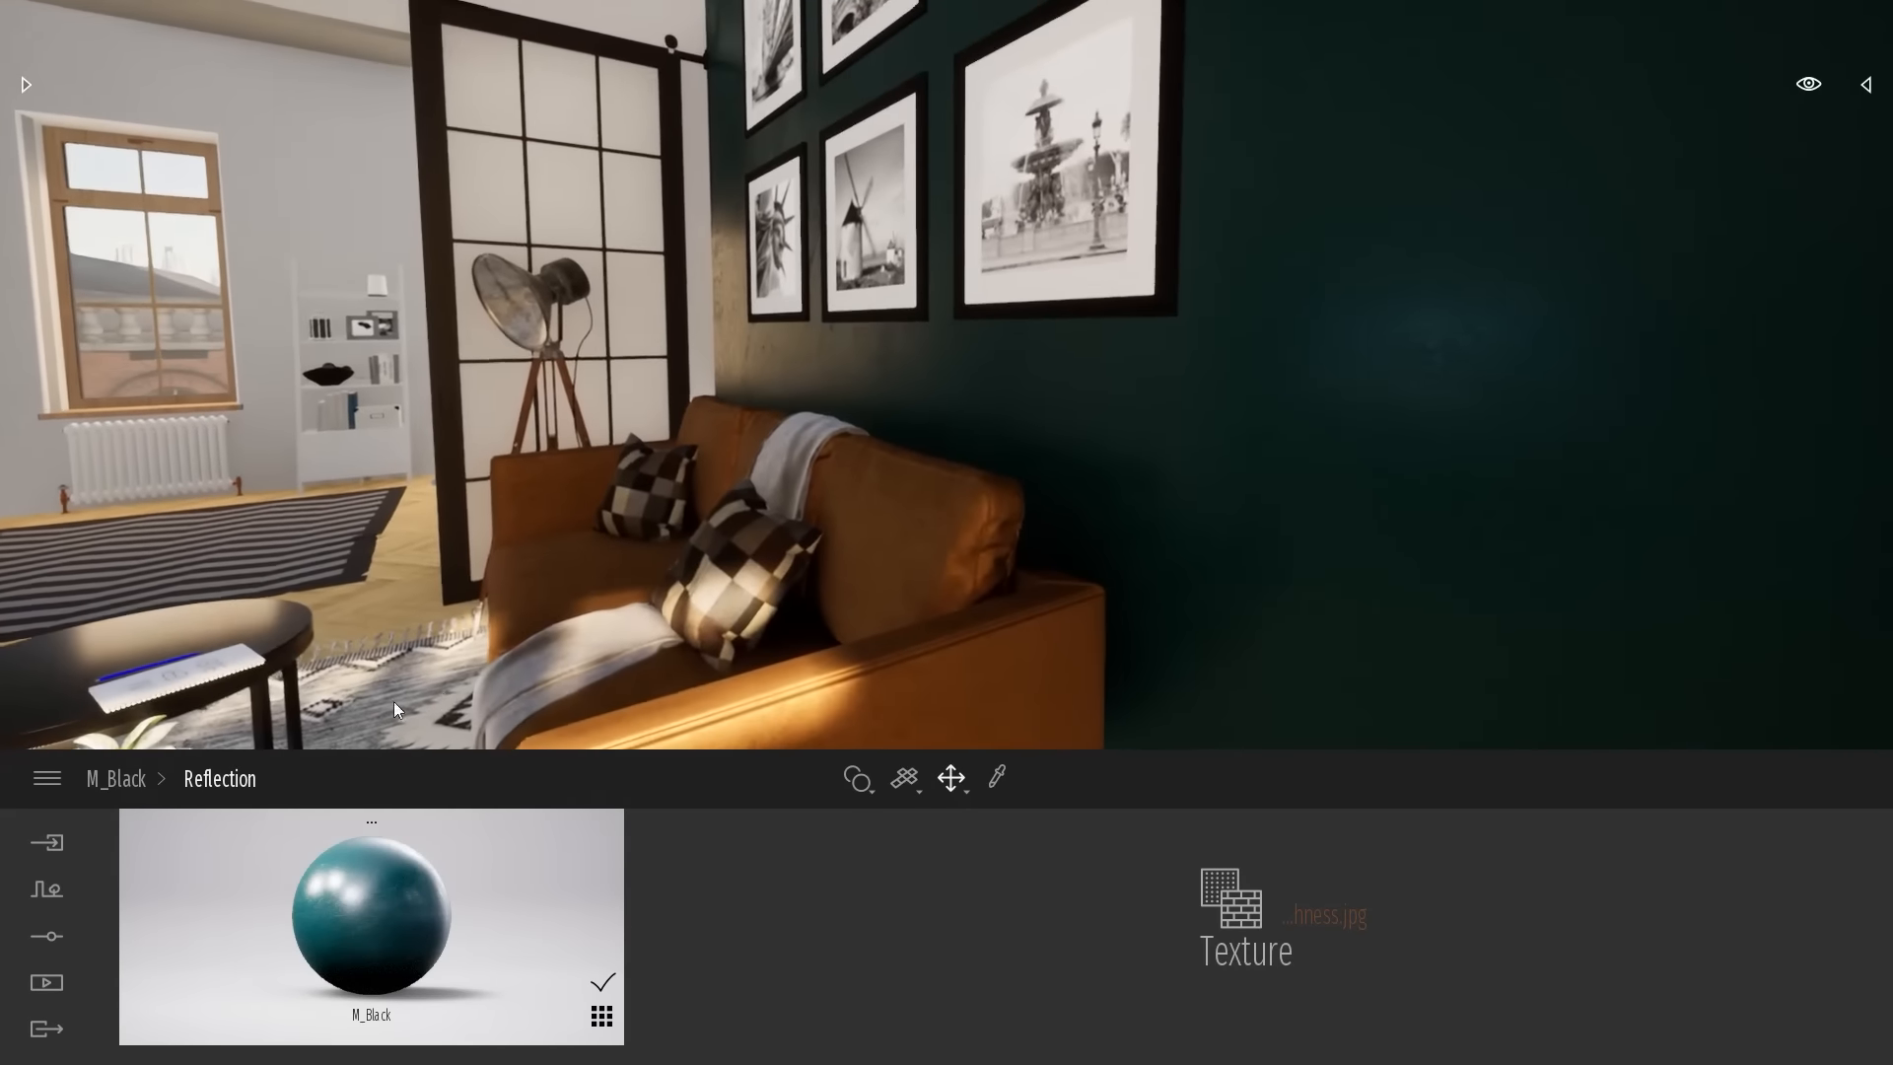
{"action": "left_click", "coordinate": [108, 778]}
{"action": "left_click_drag", "start_coordinate": [1003, 941], "coordinate": [1004, 955]}
Examine the softened reflections on the green wall from several angles around the sofa and picture frames
{"action": "middle_click_drag", "start_coordinate": [1045, 631], "coordinate": [1053, 631]}
{"action": "key", "text": "a"}
{"action": "right_click_drag", "start_coordinate": [1053, 631], "coordinate": [1016, 537]}
{"action": "key", "text": "d"}
{"action": "key", "text": "w"}
{"action": "key", "text": "w"}
{"action": "key", "text": "s"}
{"action": "right_click_drag", "start_coordinate": [1148, 621], "coordinate": [948, 627]}
{"action": "key", "text": "s"}
{"action": "key", "text": "w"}
{"action": "key", "text": "s"}
{"action": "key", "text": "w"}
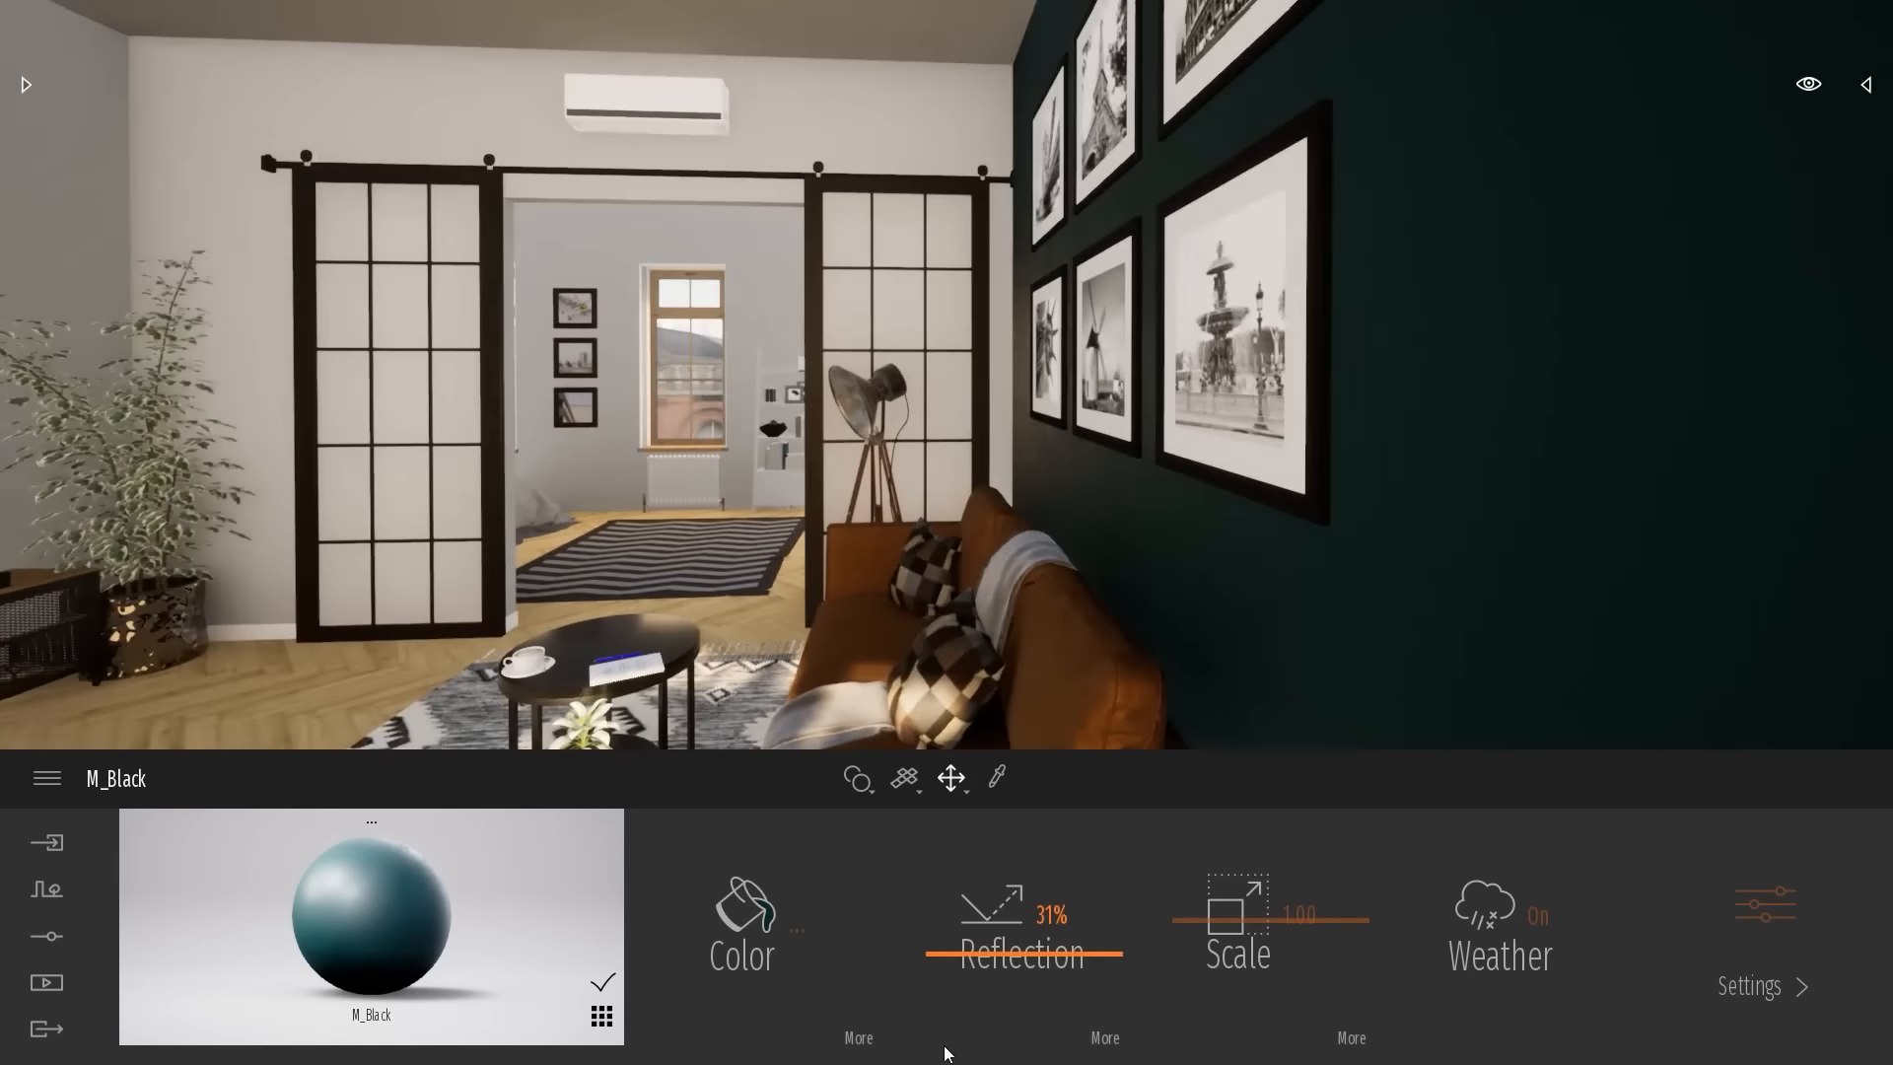
Set M_Black's reflection to 35%
{"action": "left_click", "coordinate": [1000, 952]}
{"action": "key", "text": "w"}
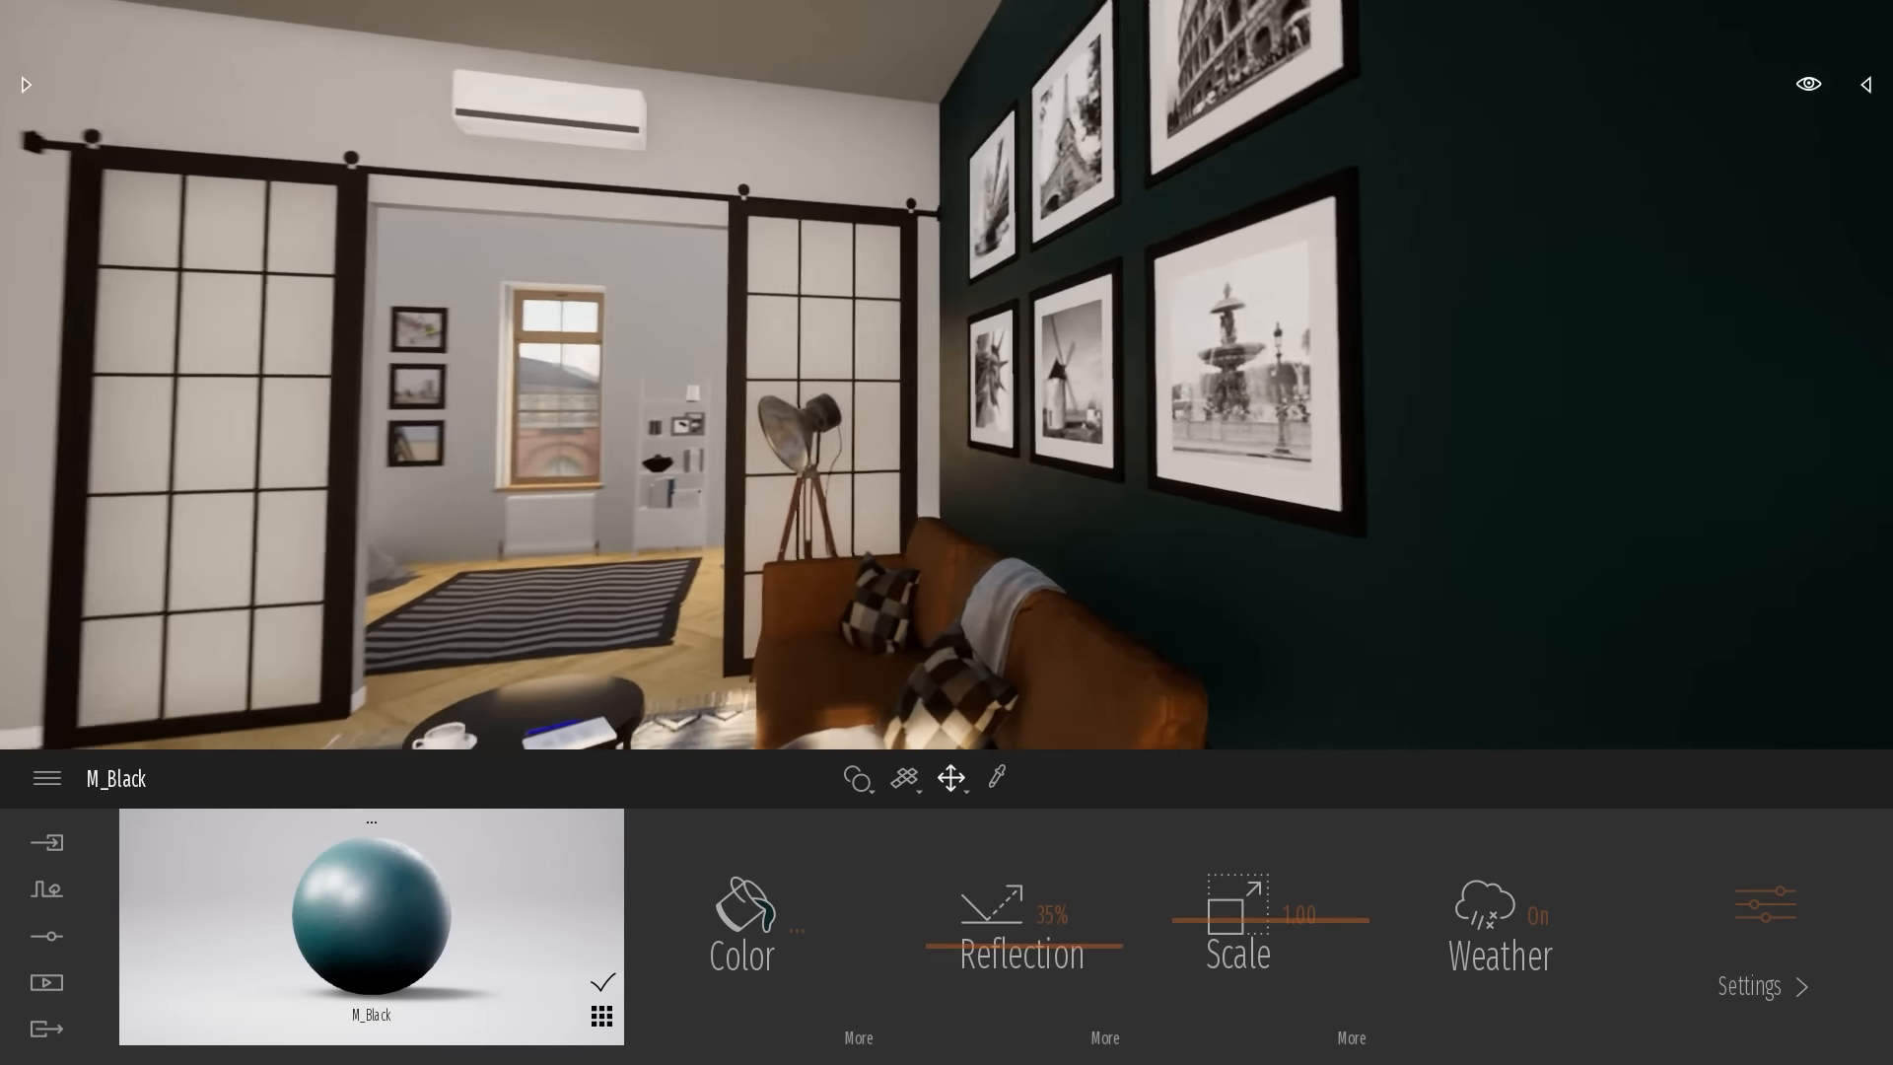
{"action": "key", "text": "s"}
Examine the finished green wall up close and from across the whole room
{"action": "right_click_drag", "start_coordinate": [1037, 302], "coordinate": [1134, 345]}
{"action": "key", "text": "w"}
{"action": "key", "text": "w"}
{"action": "key", "text": "s"}
{"action": "key", "text": "q"}
{"action": "key", "text": "w"}
{"action": "key", "text": "a"}
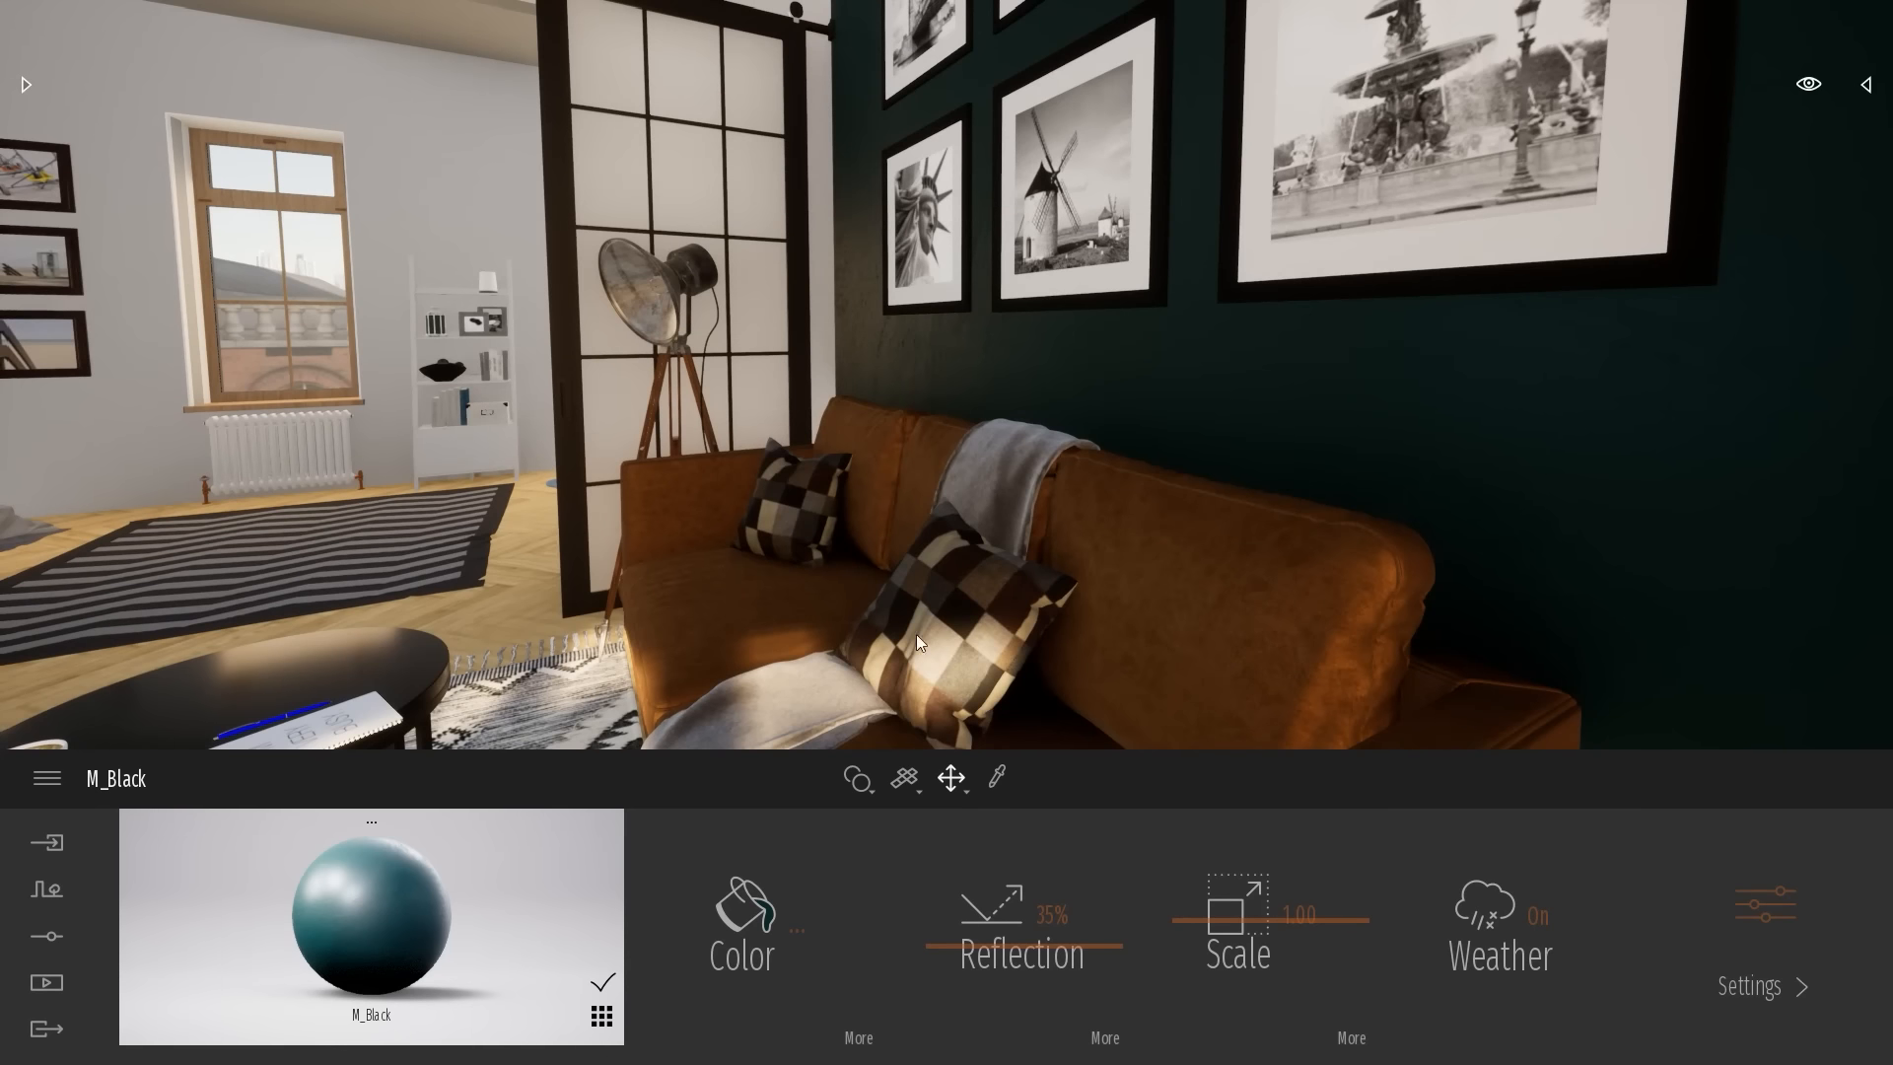
{"action": "key", "text": "s"}
{"action": "right_click_drag", "start_coordinate": [917, 643], "coordinate": [951, 661]}
{"action": "key", "text": "w"}
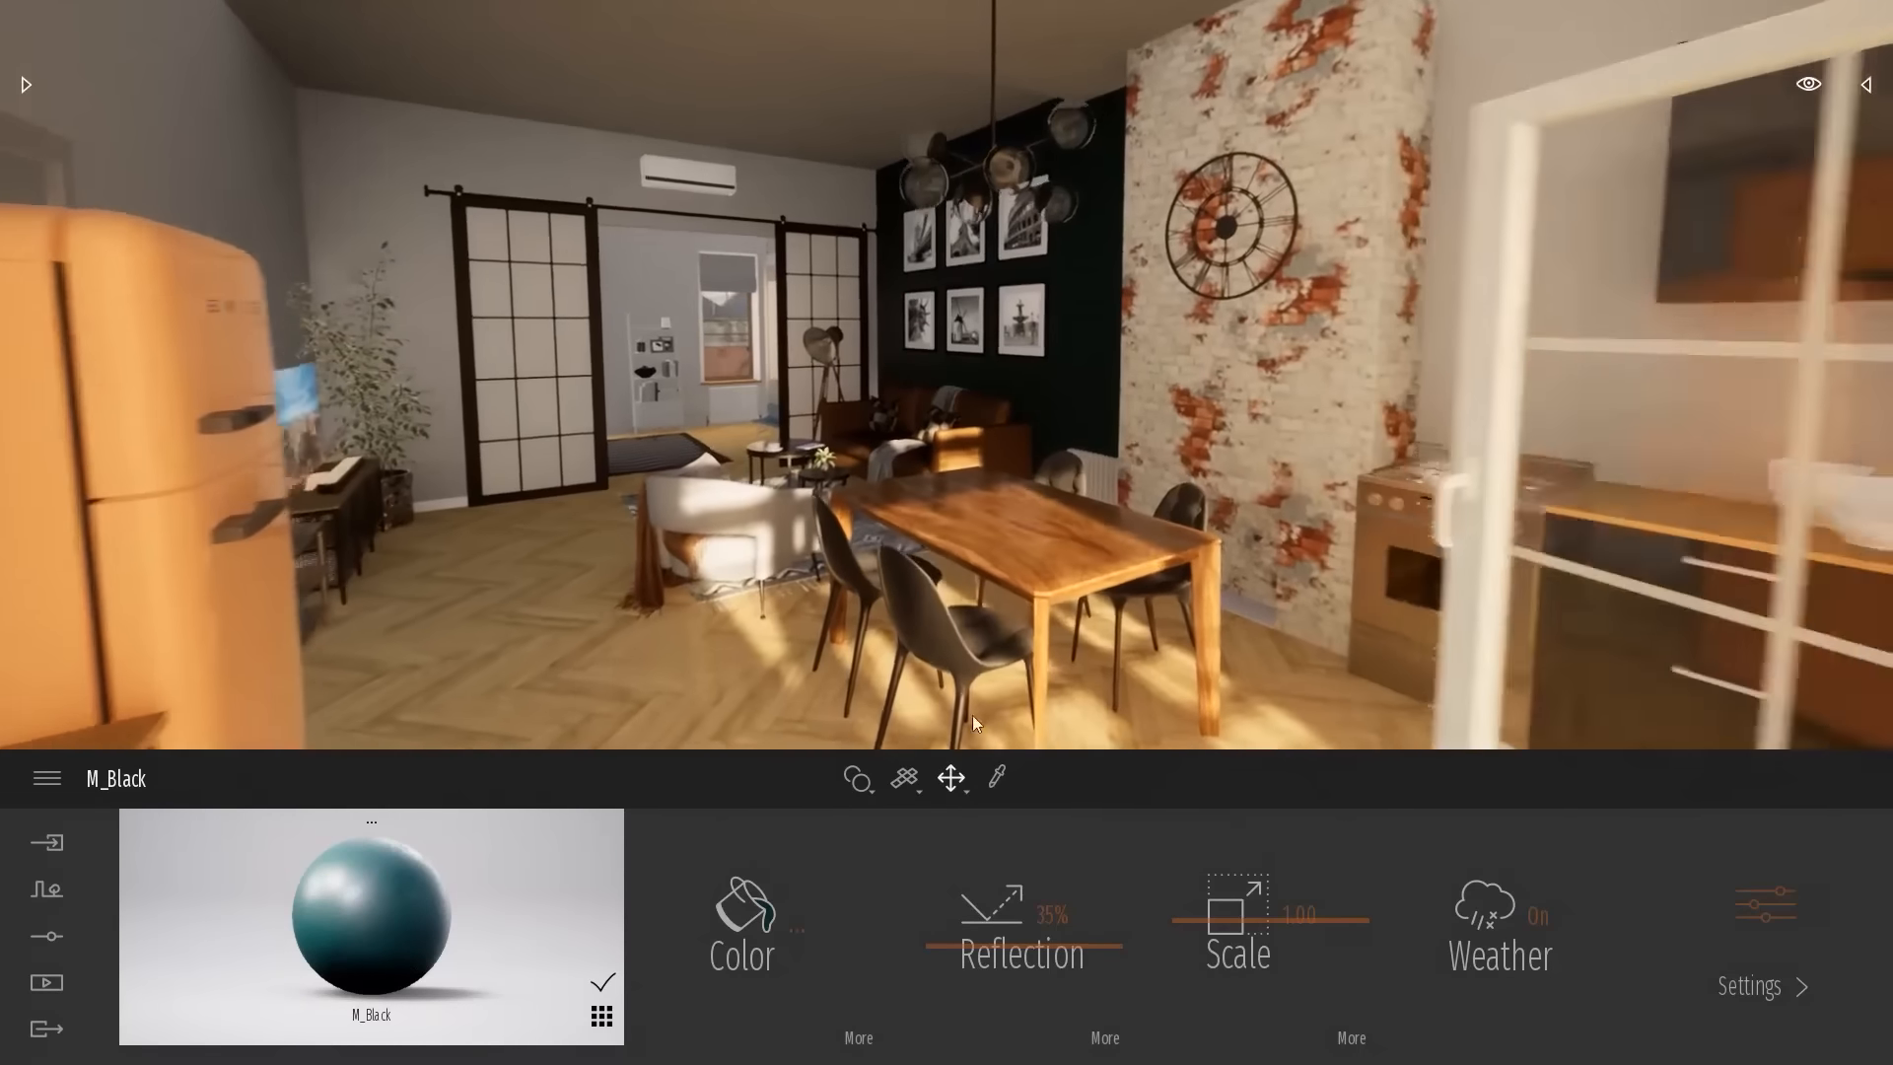
{"action": "key", "text": "w"}
{"action": "mouse_move", "coordinate": [1073, 439]}
{"action": "right_mouse_down"}
{"action": "mouse_move", "coordinate": [1000, 440]}
{"action": "mouse_move", "coordinate": [1094, 438]}
{"action": "mouse_move", "coordinate": [1073, 434]}
{"action": "right_mouse_up"}
{"action": "key", "text": "w"}
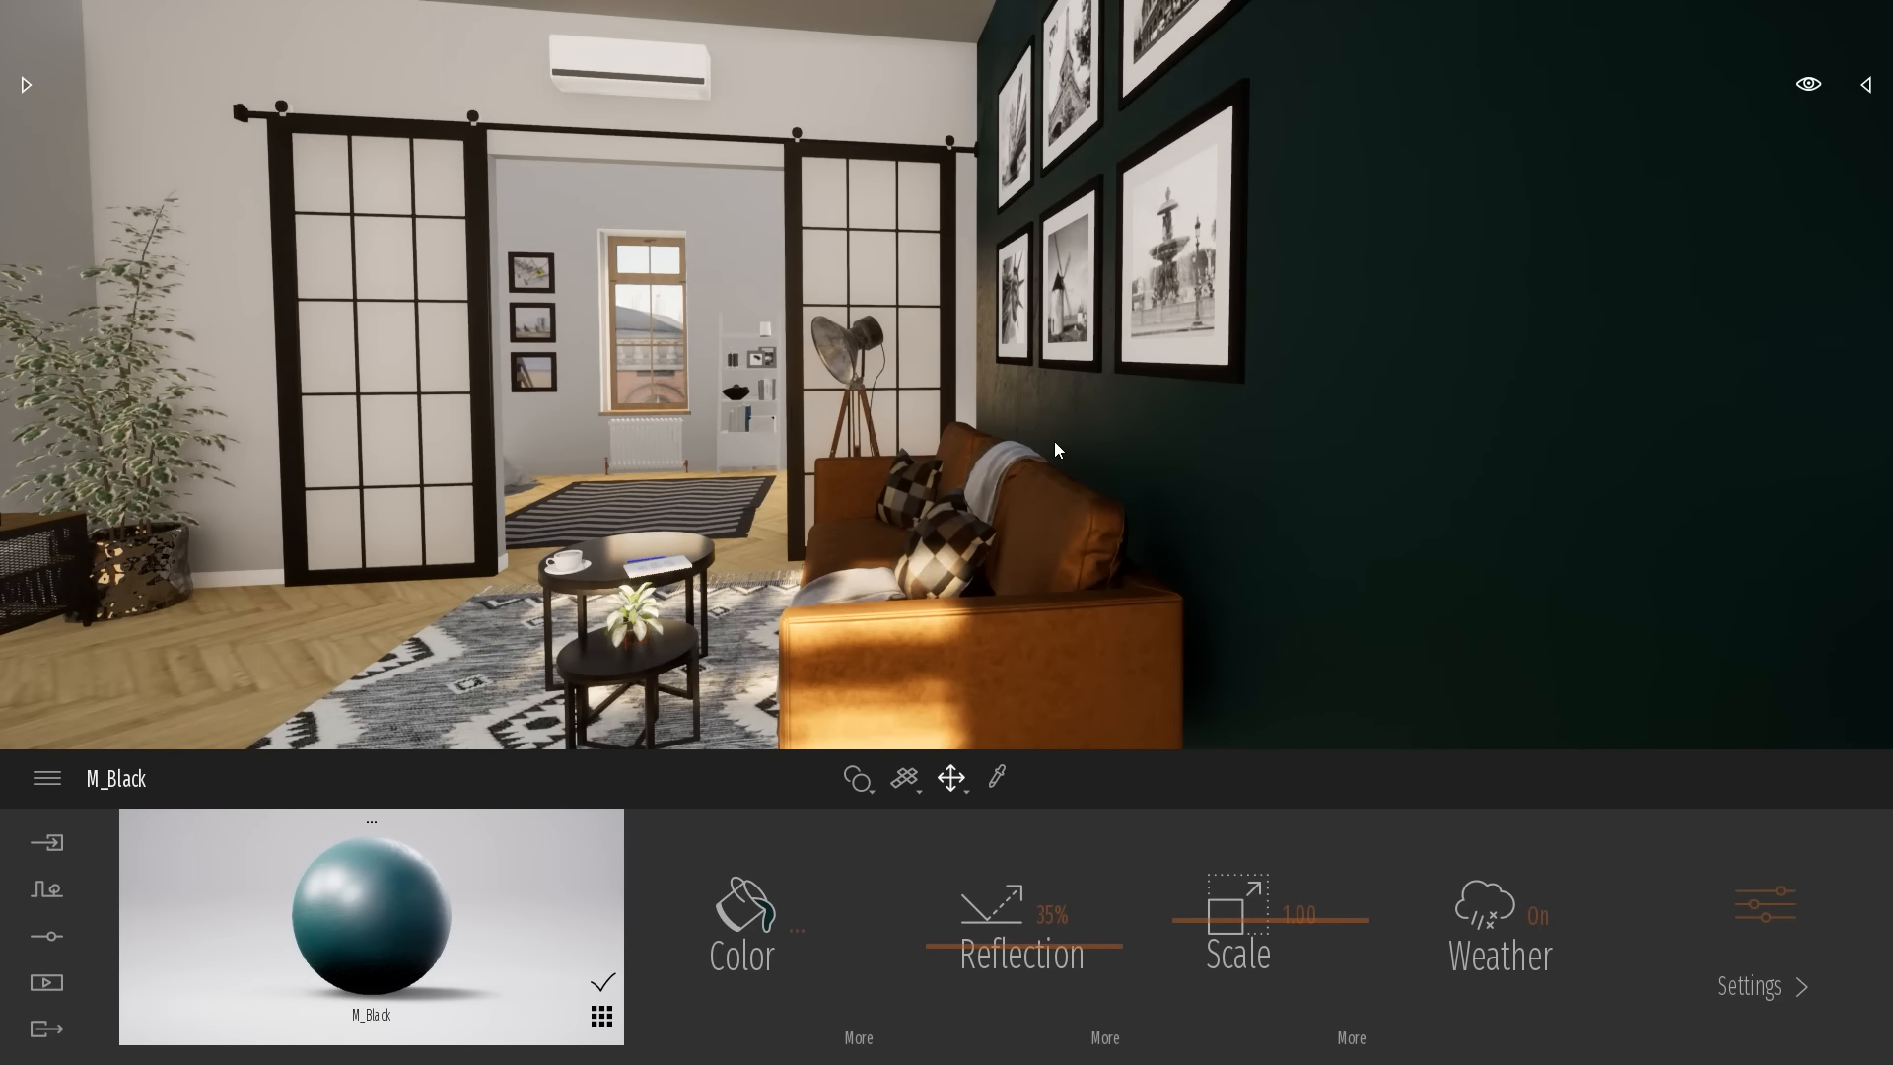
Add the M_Black material to the user library and locate it among the library's saved items
{"action": "left_click", "coordinate": [369, 825]}
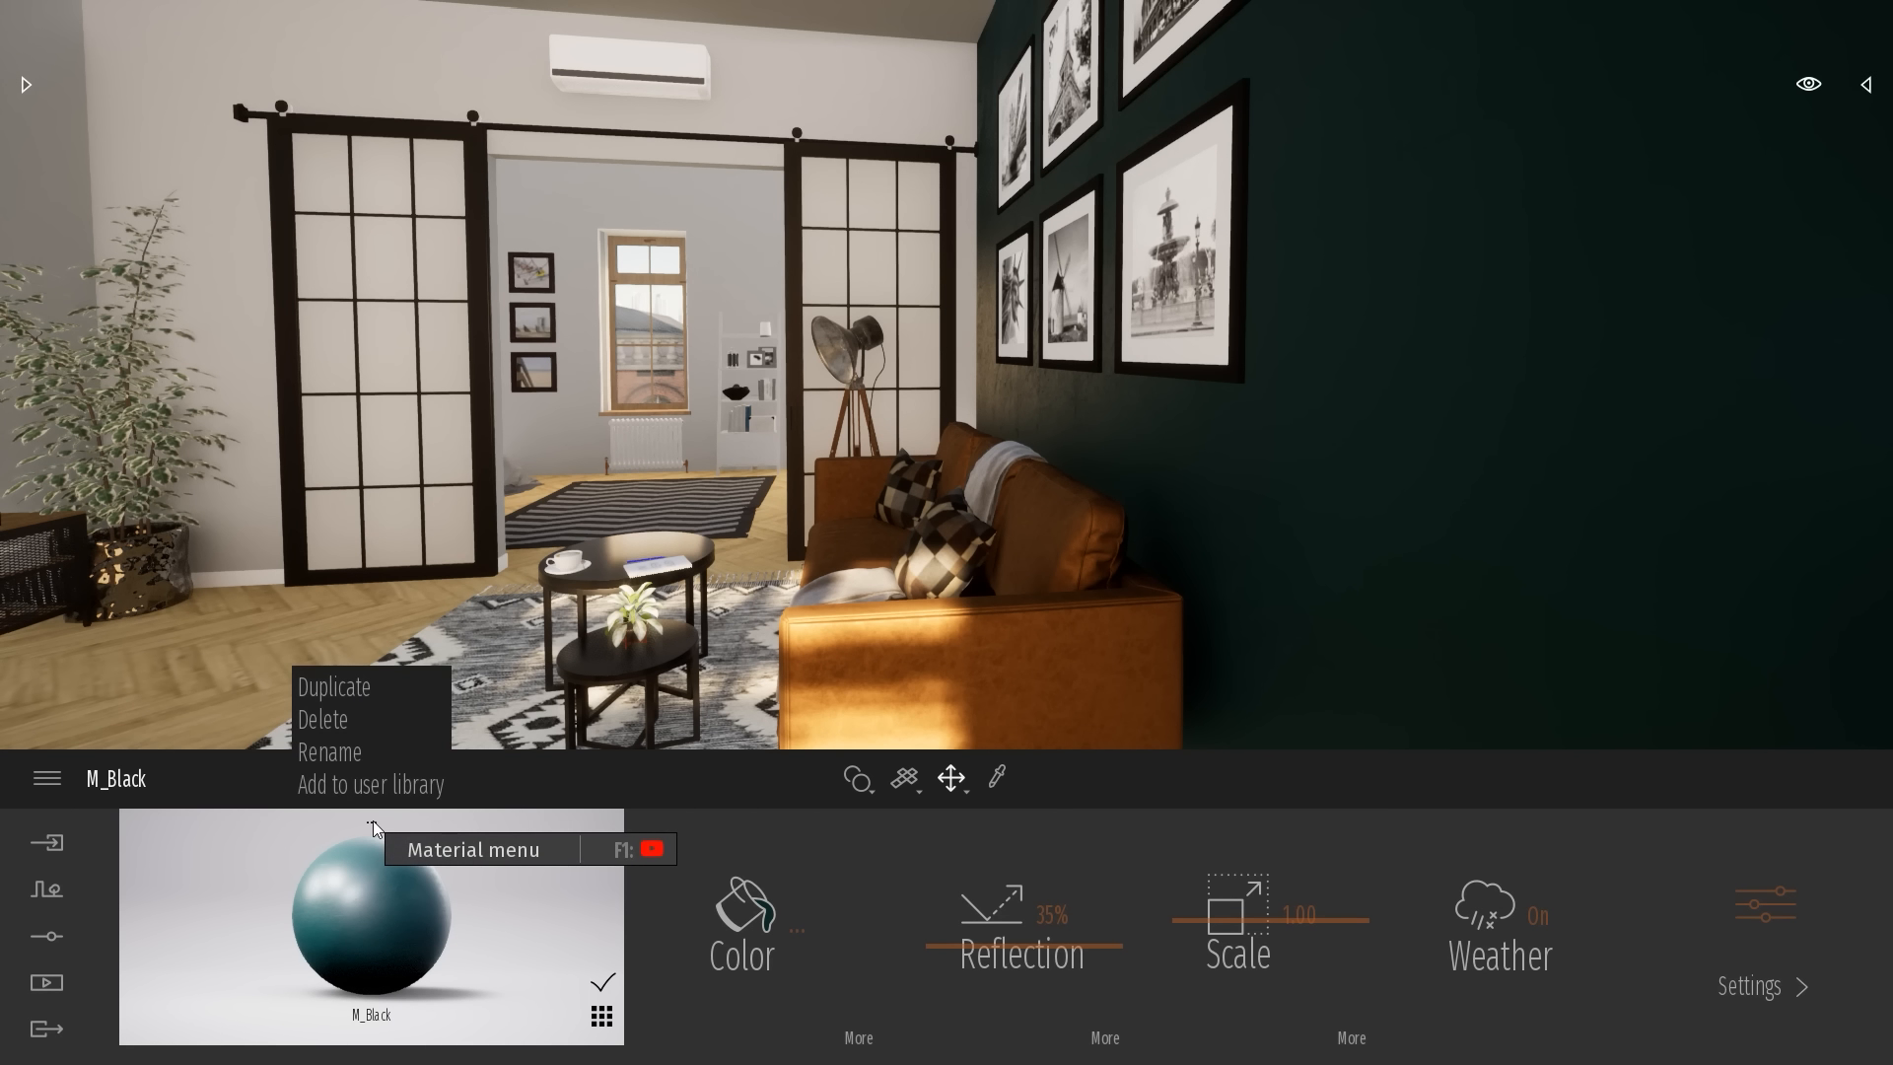
{"action": "left_click", "coordinate": [304, 782]}
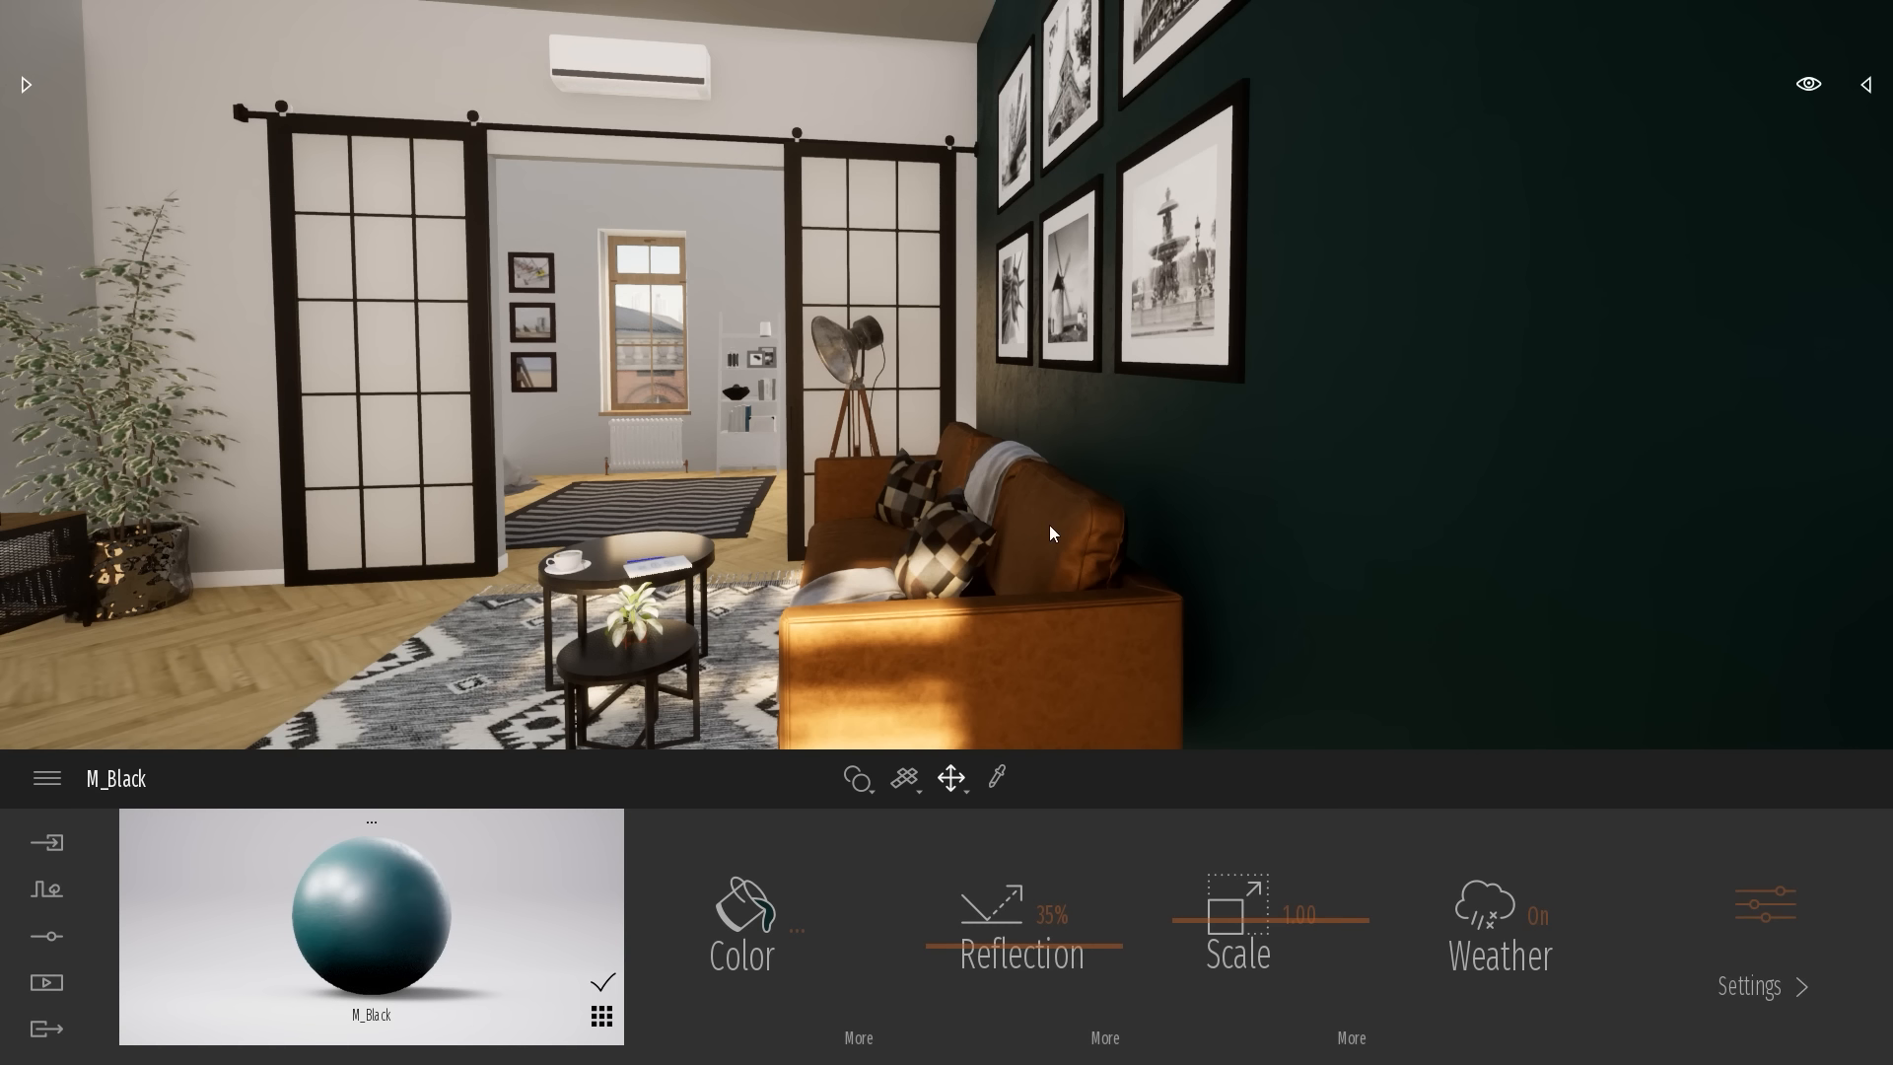
{"action": "left_click", "coordinate": [26, 88]}
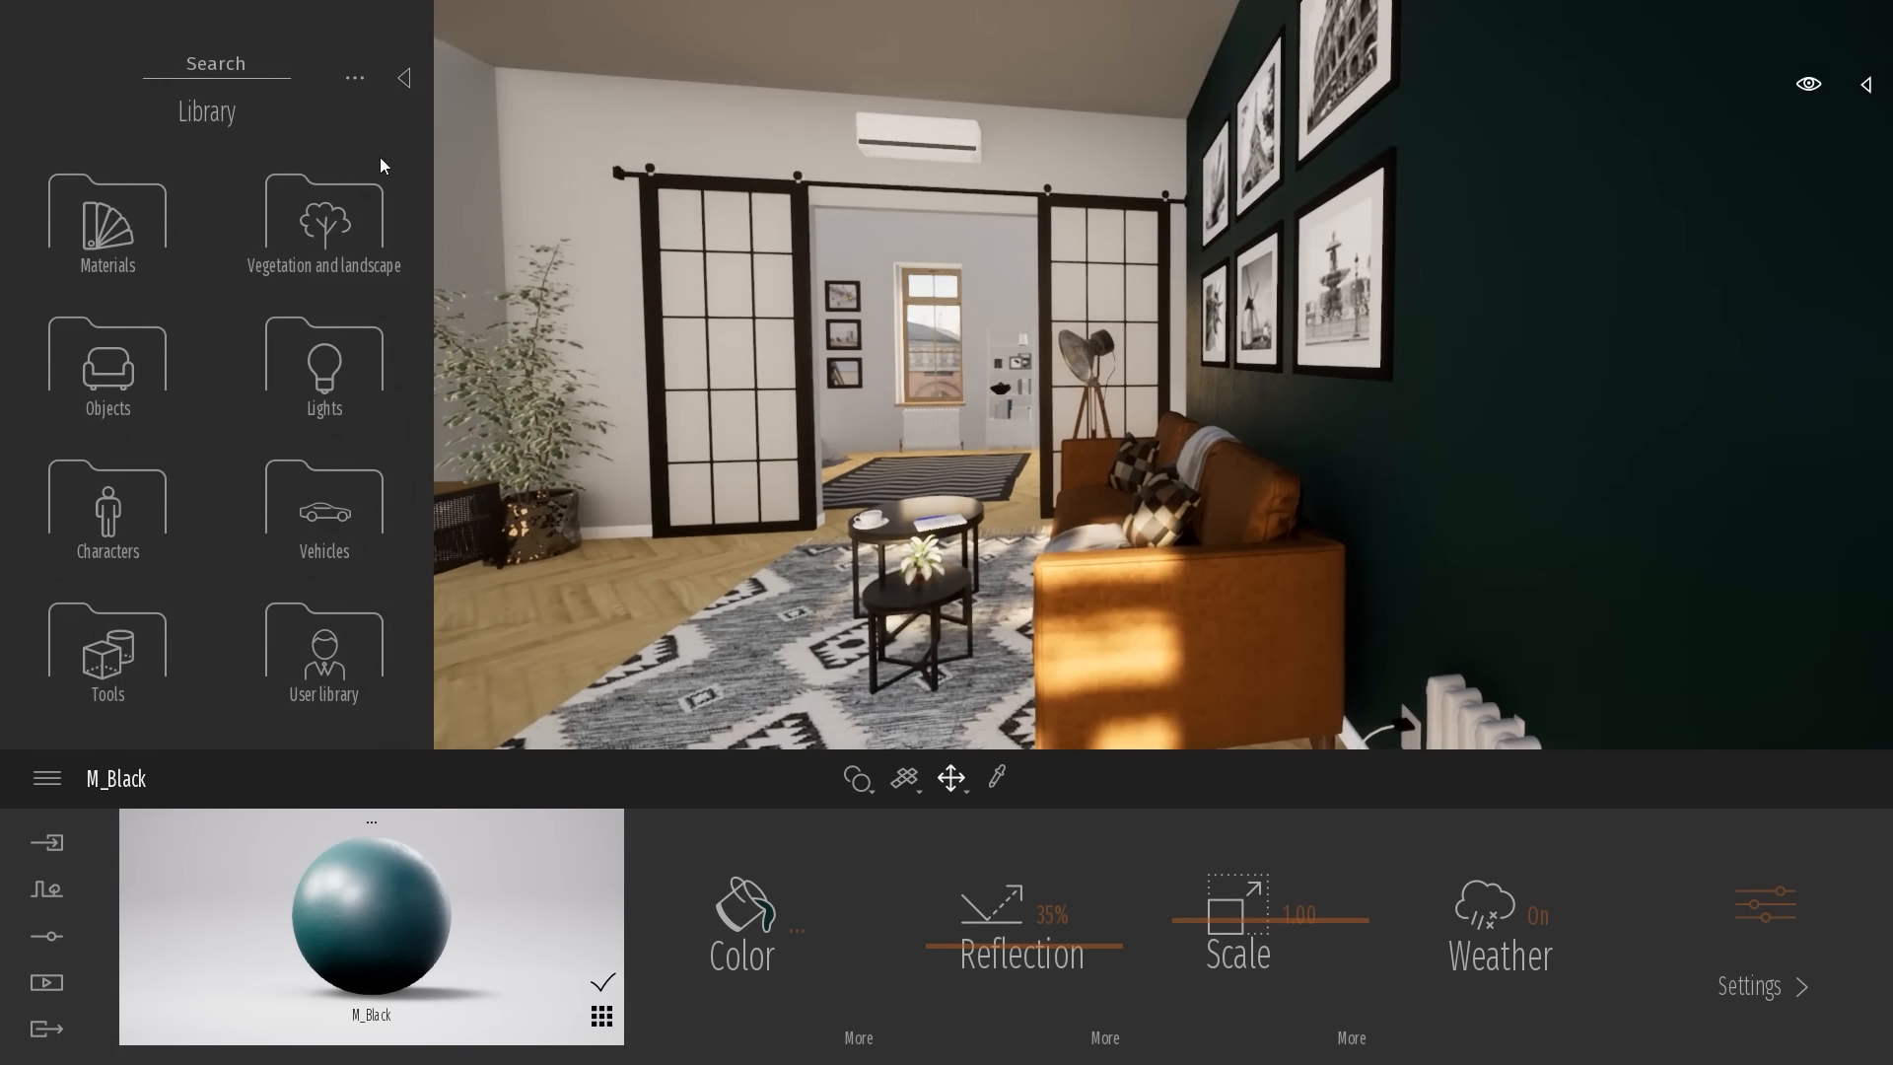
{"action": "left_click", "coordinate": [385, 643]}
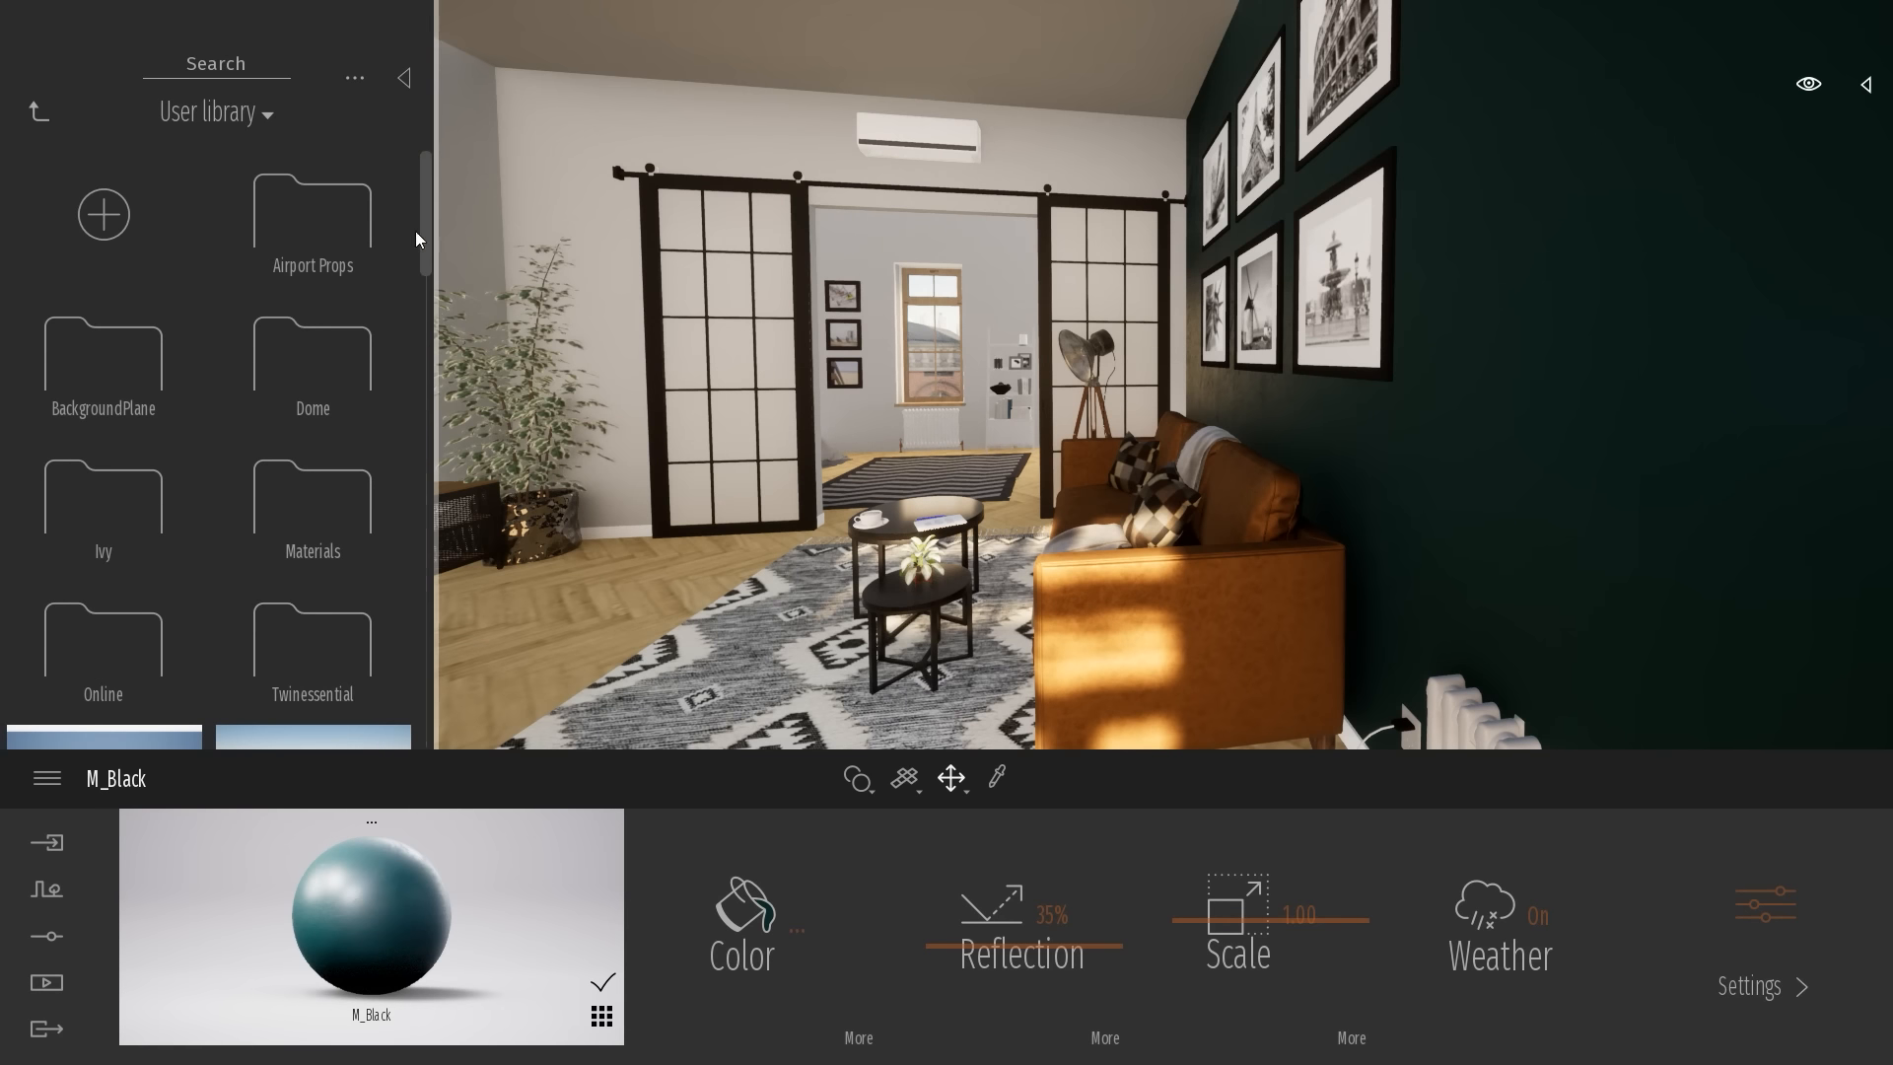
{"action": "left_click_drag", "start_coordinate": [423, 201], "coordinate": [413, 688]}
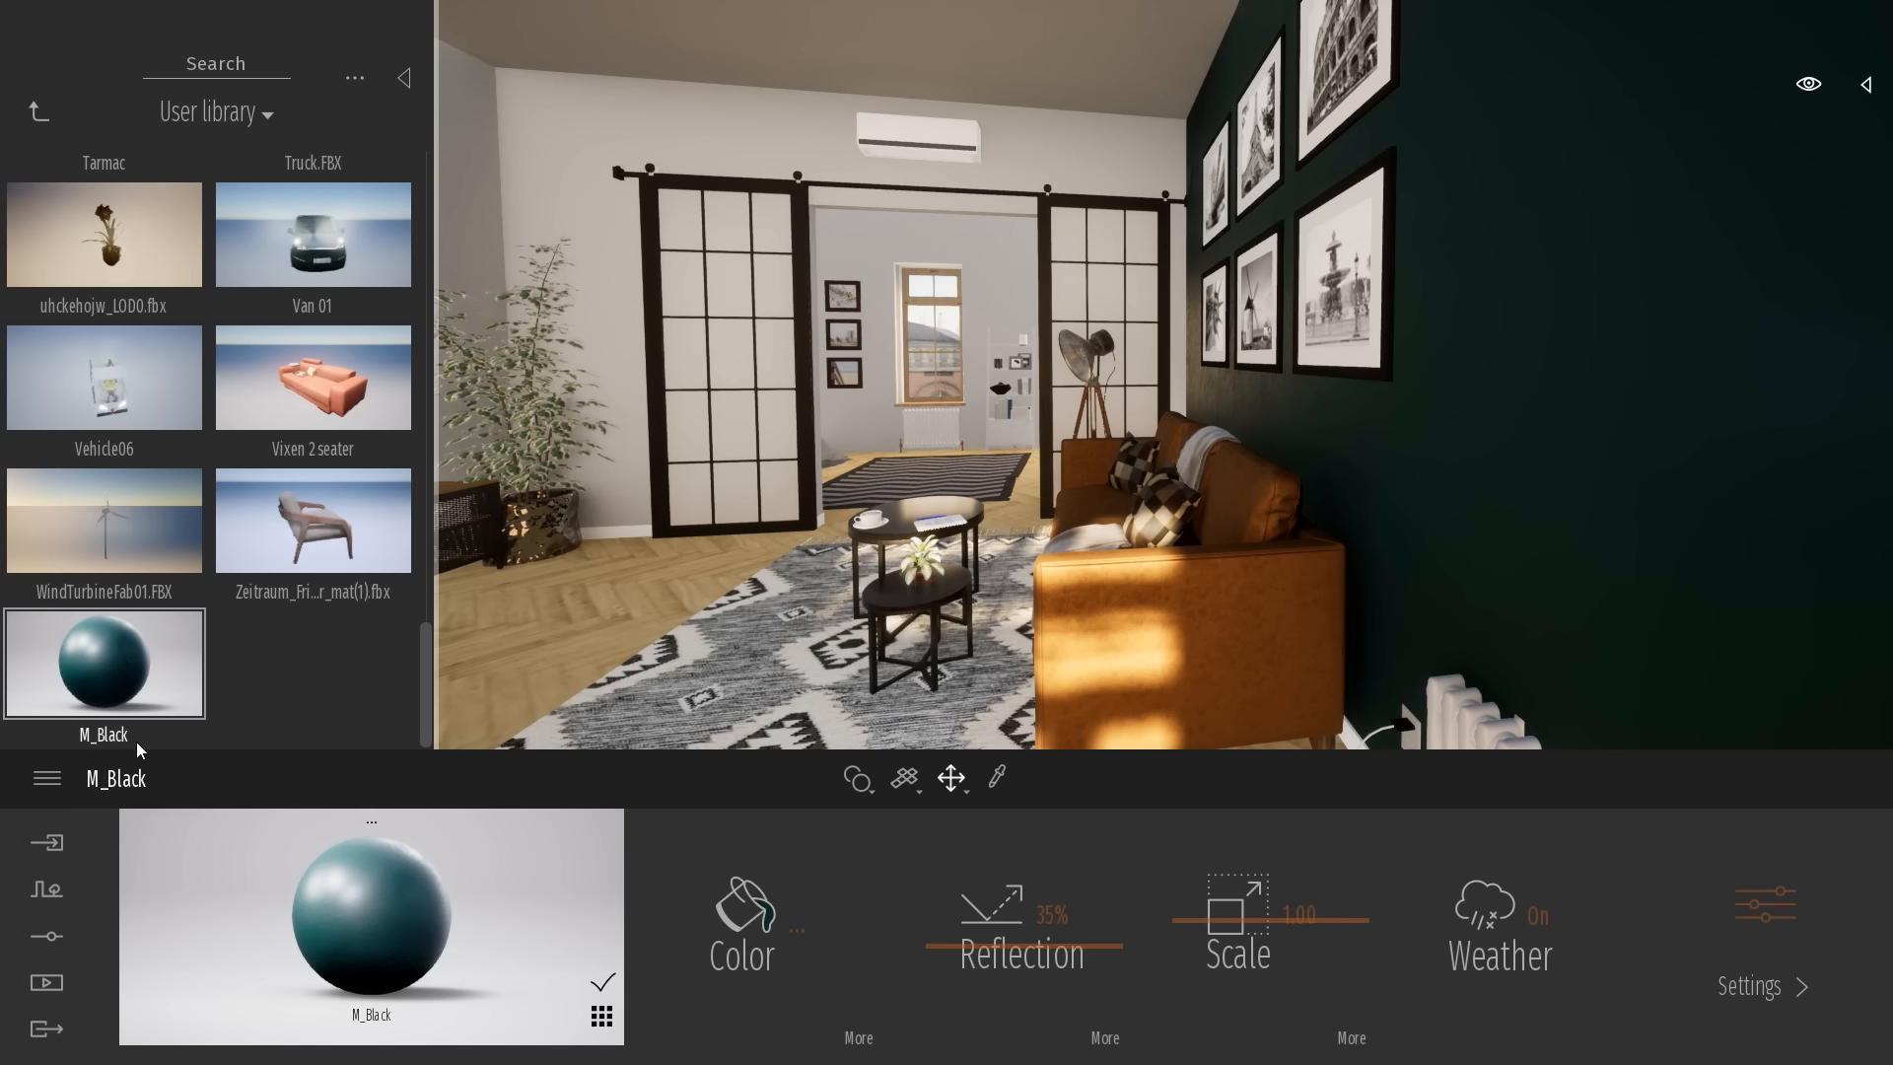
Look through the user library's folders from the beginning, and close the library
{"action": "key", "text": "s"}
{"action": "right_click_drag", "start_coordinate": [643, 667], "coordinate": [700, 645]}
{"action": "right_click_drag", "start_coordinate": [1104, 414], "coordinate": [1086, 473]}
{"action": "key", "text": "w"}
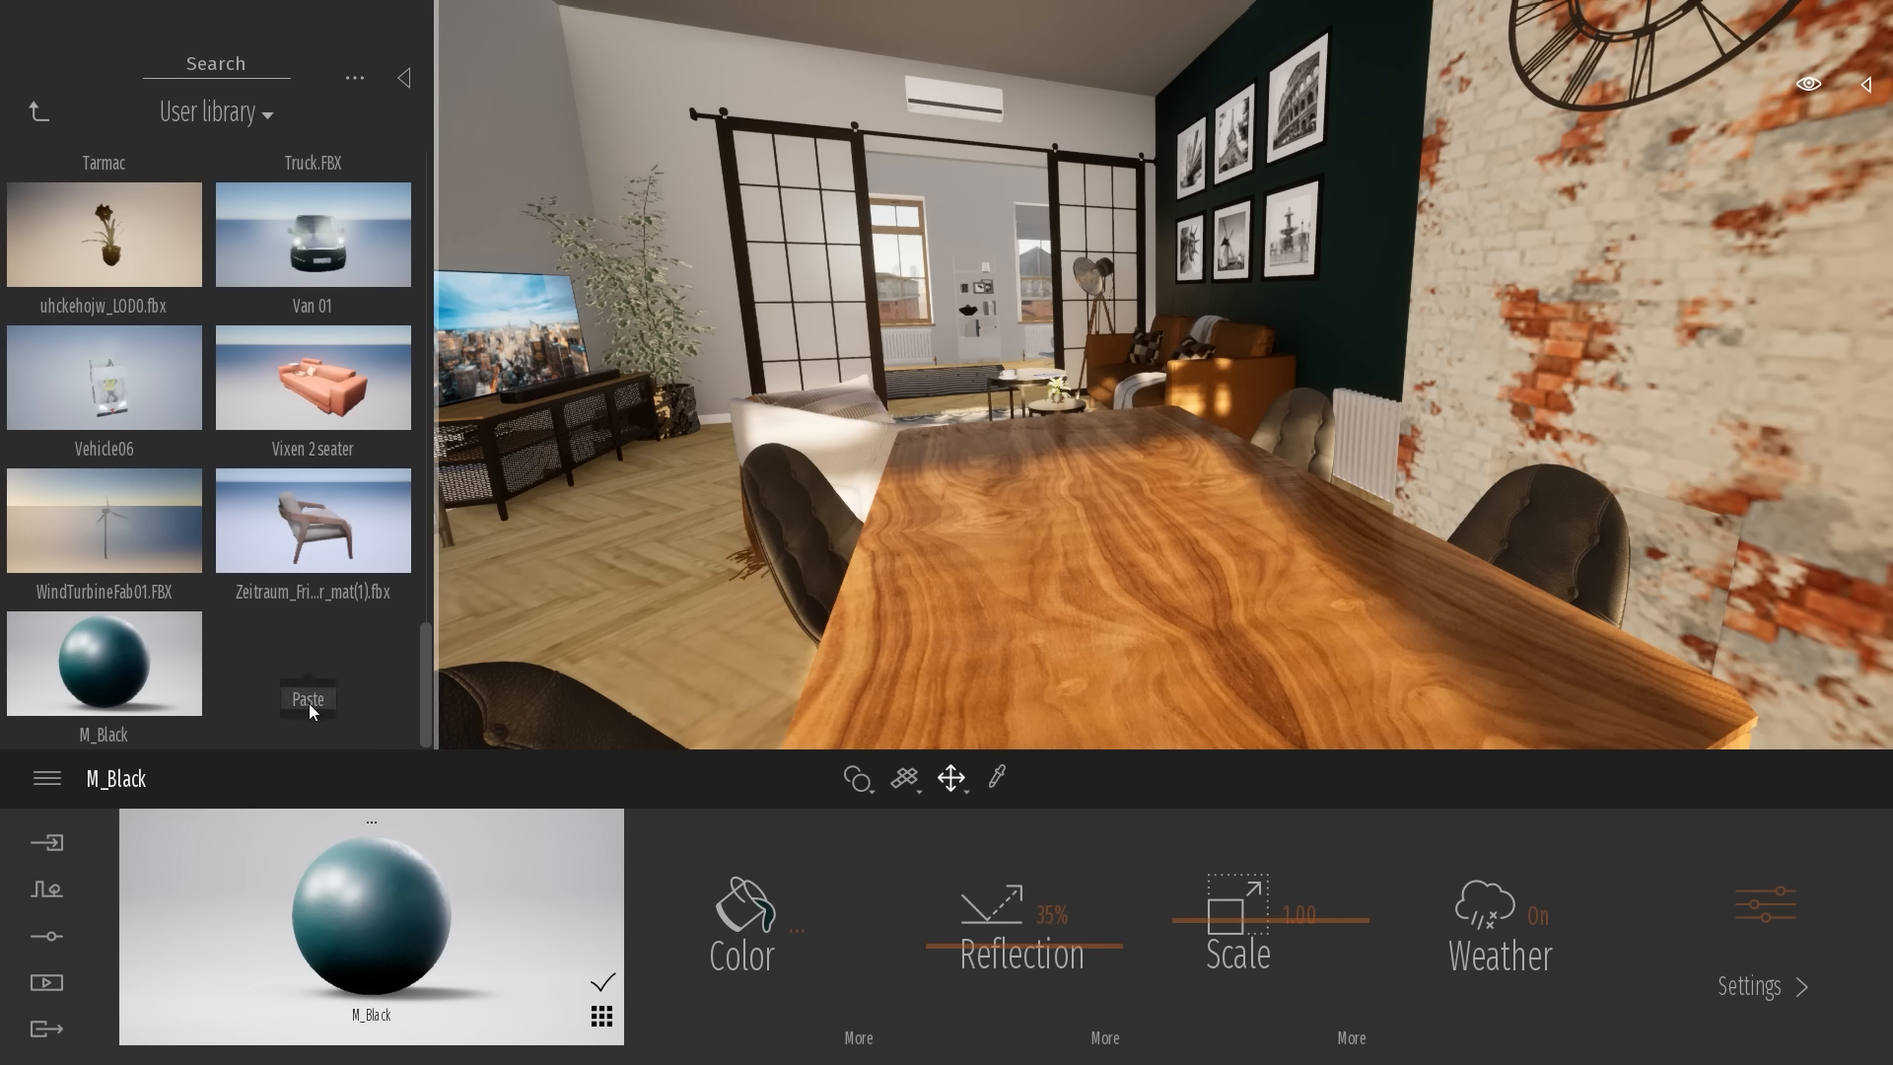
{"action": "scroll", "coordinate": [429, 402], "scroll_direction": "up", "scroll_amount": 5}
{"action": "scroll", "coordinate": [429, 403], "scroll_direction": "up", "scroll_amount": 5}
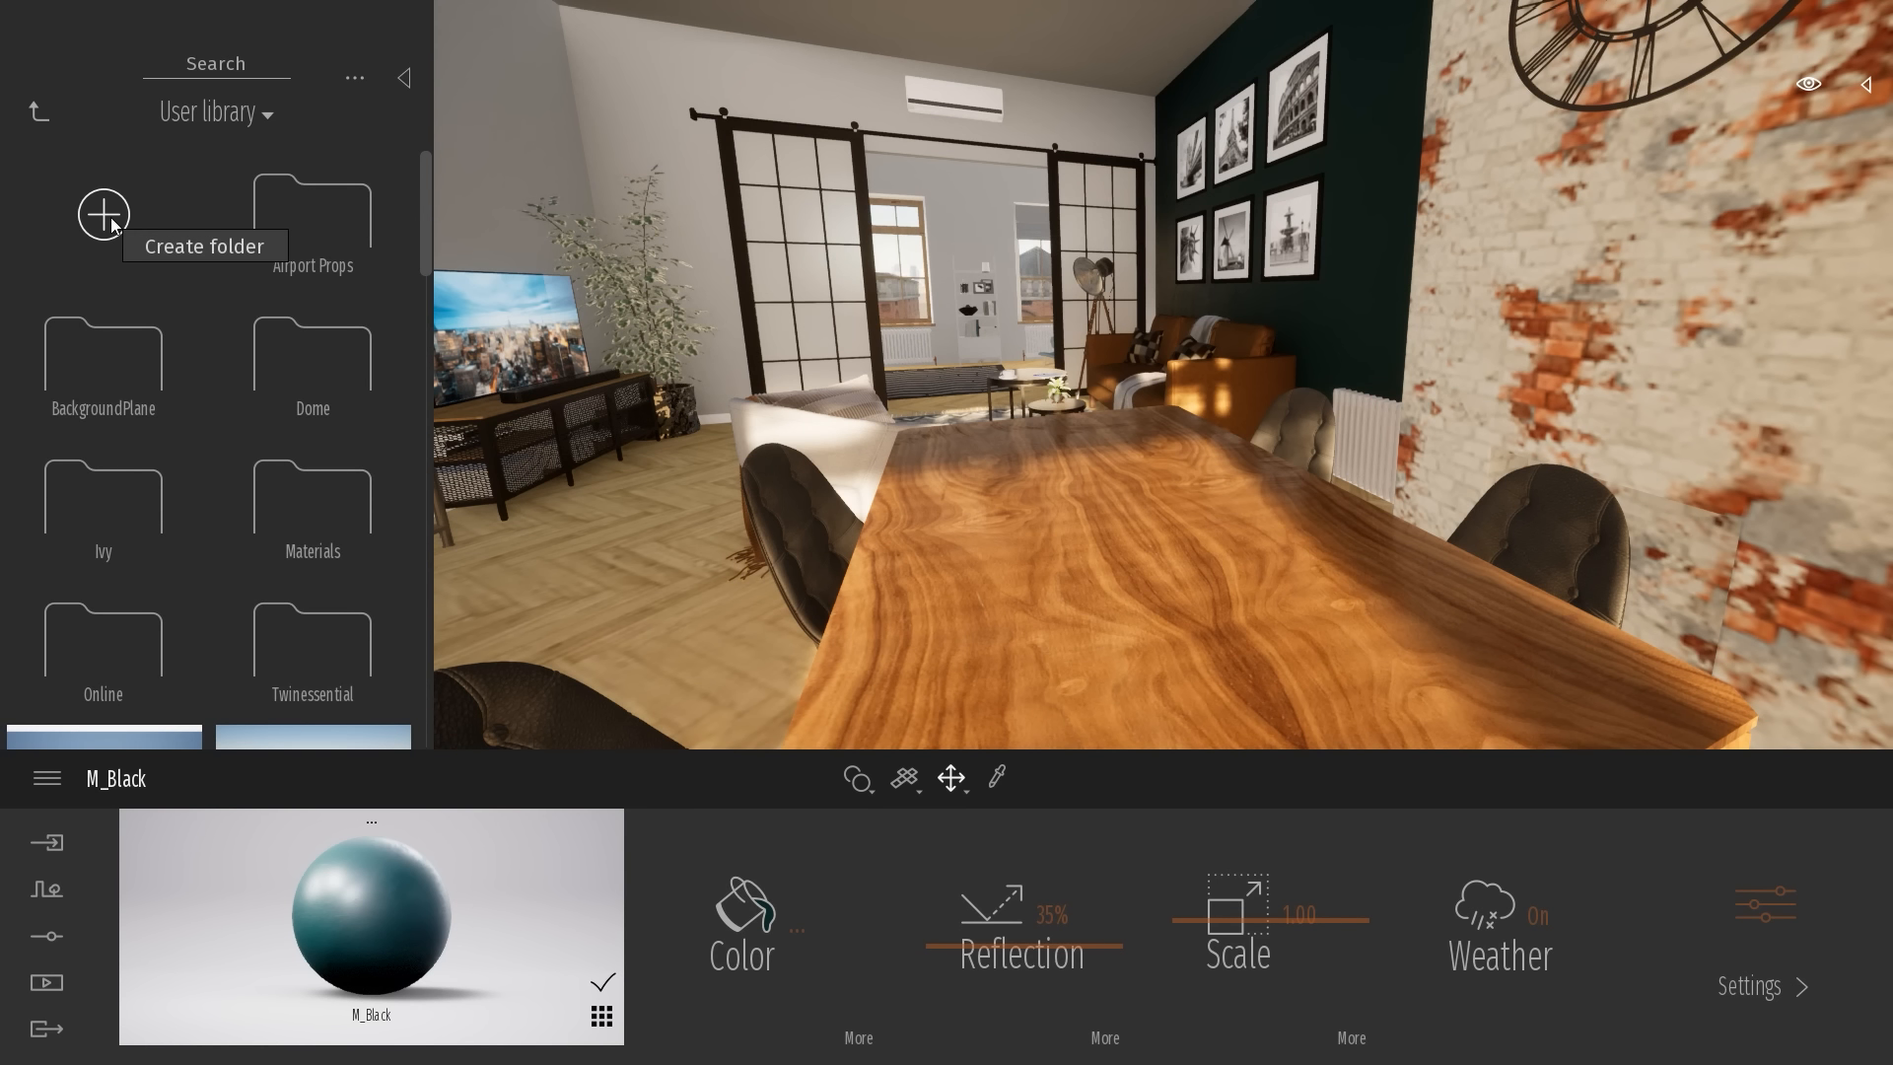
{"action": "left_click", "coordinate": [405, 79]}
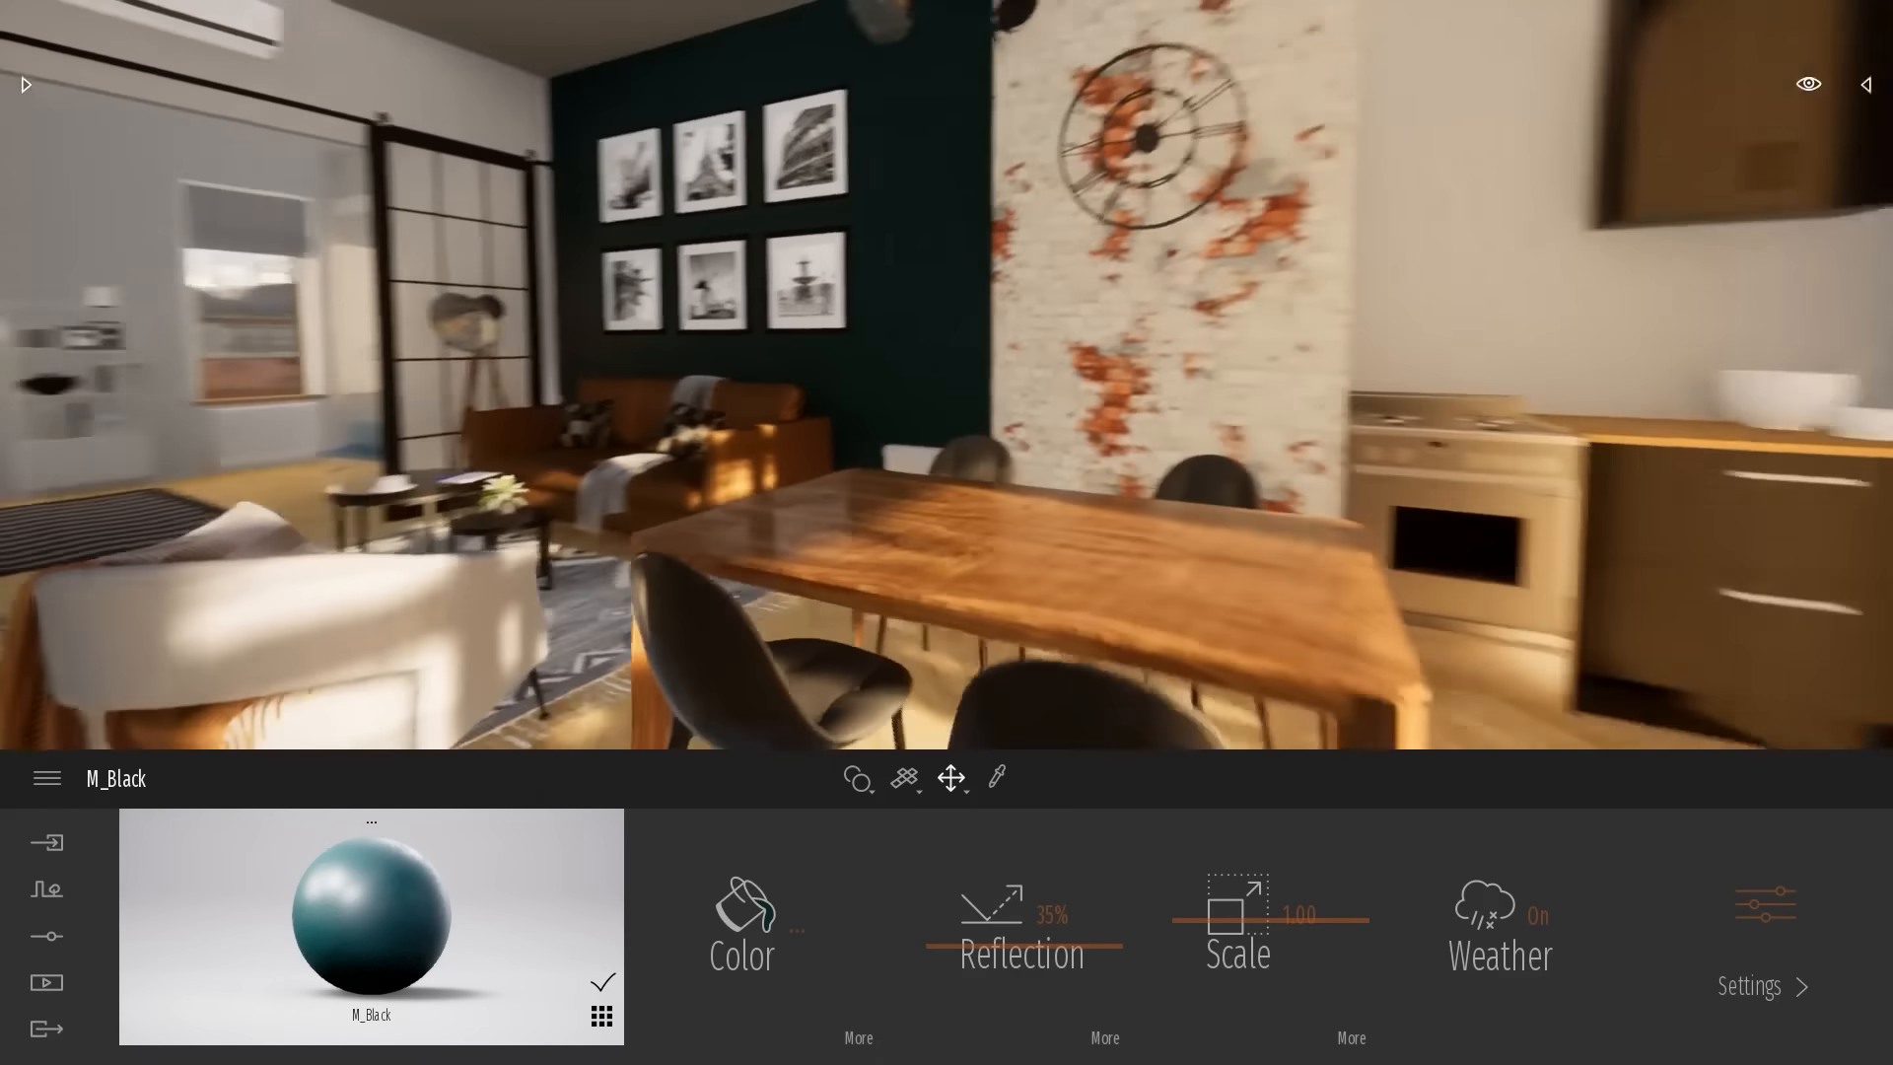
Examine the herringbone wood floor around the white armchair and dining table
{"action": "key", "text": "s"}
{"action": "right_click_drag", "start_coordinate": [947, 375], "coordinate": [872, 483]}
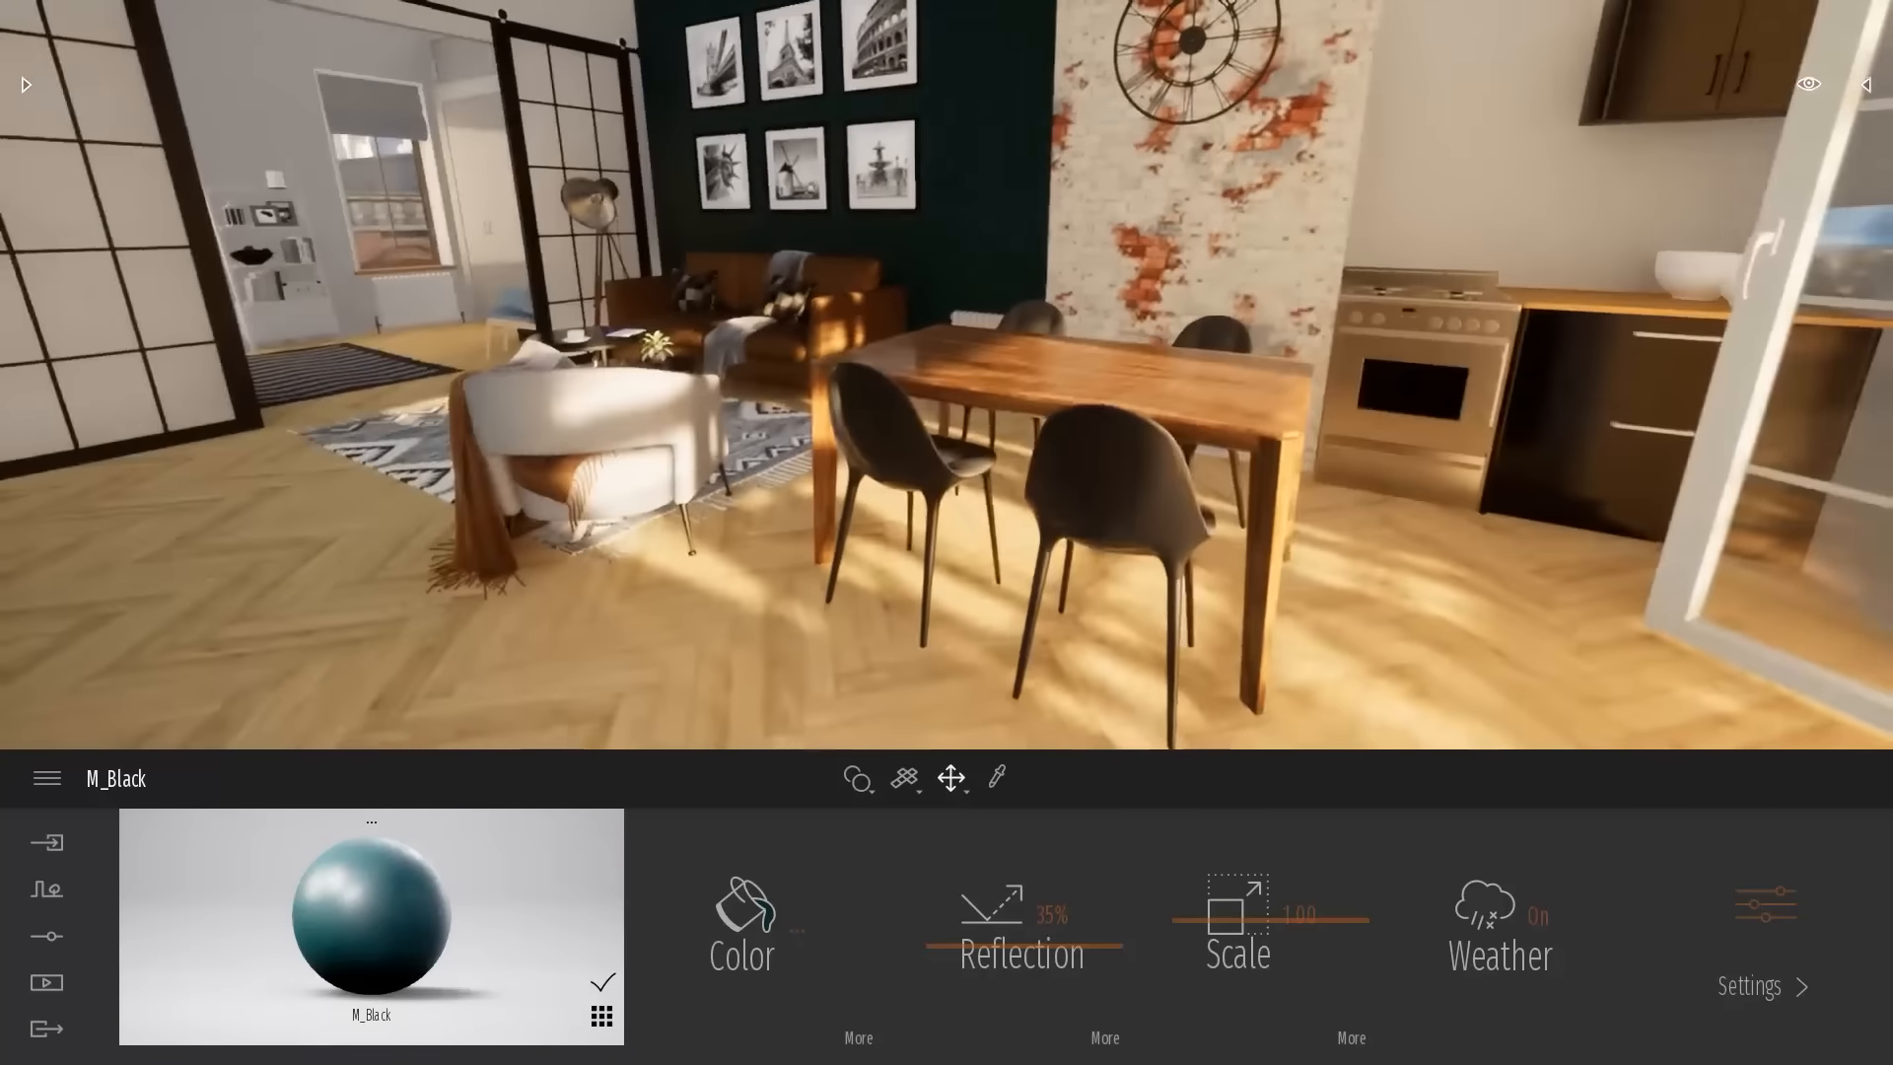
{"action": "mouse_move", "coordinate": [1195, 356]}
{"action": "right_mouse_down"}
{"action": "mouse_move", "coordinate": [1070, 488]}
{"action": "mouse_move", "coordinate": [1195, 356]}
{"action": "right_mouse_up"}
{"action": "key", "text": "w"}
{"action": "key", "text": "w"}
{"action": "right_click_drag", "start_coordinate": [1191, 161], "coordinate": [936, 246]}
{"action": "key", "text": "s"}
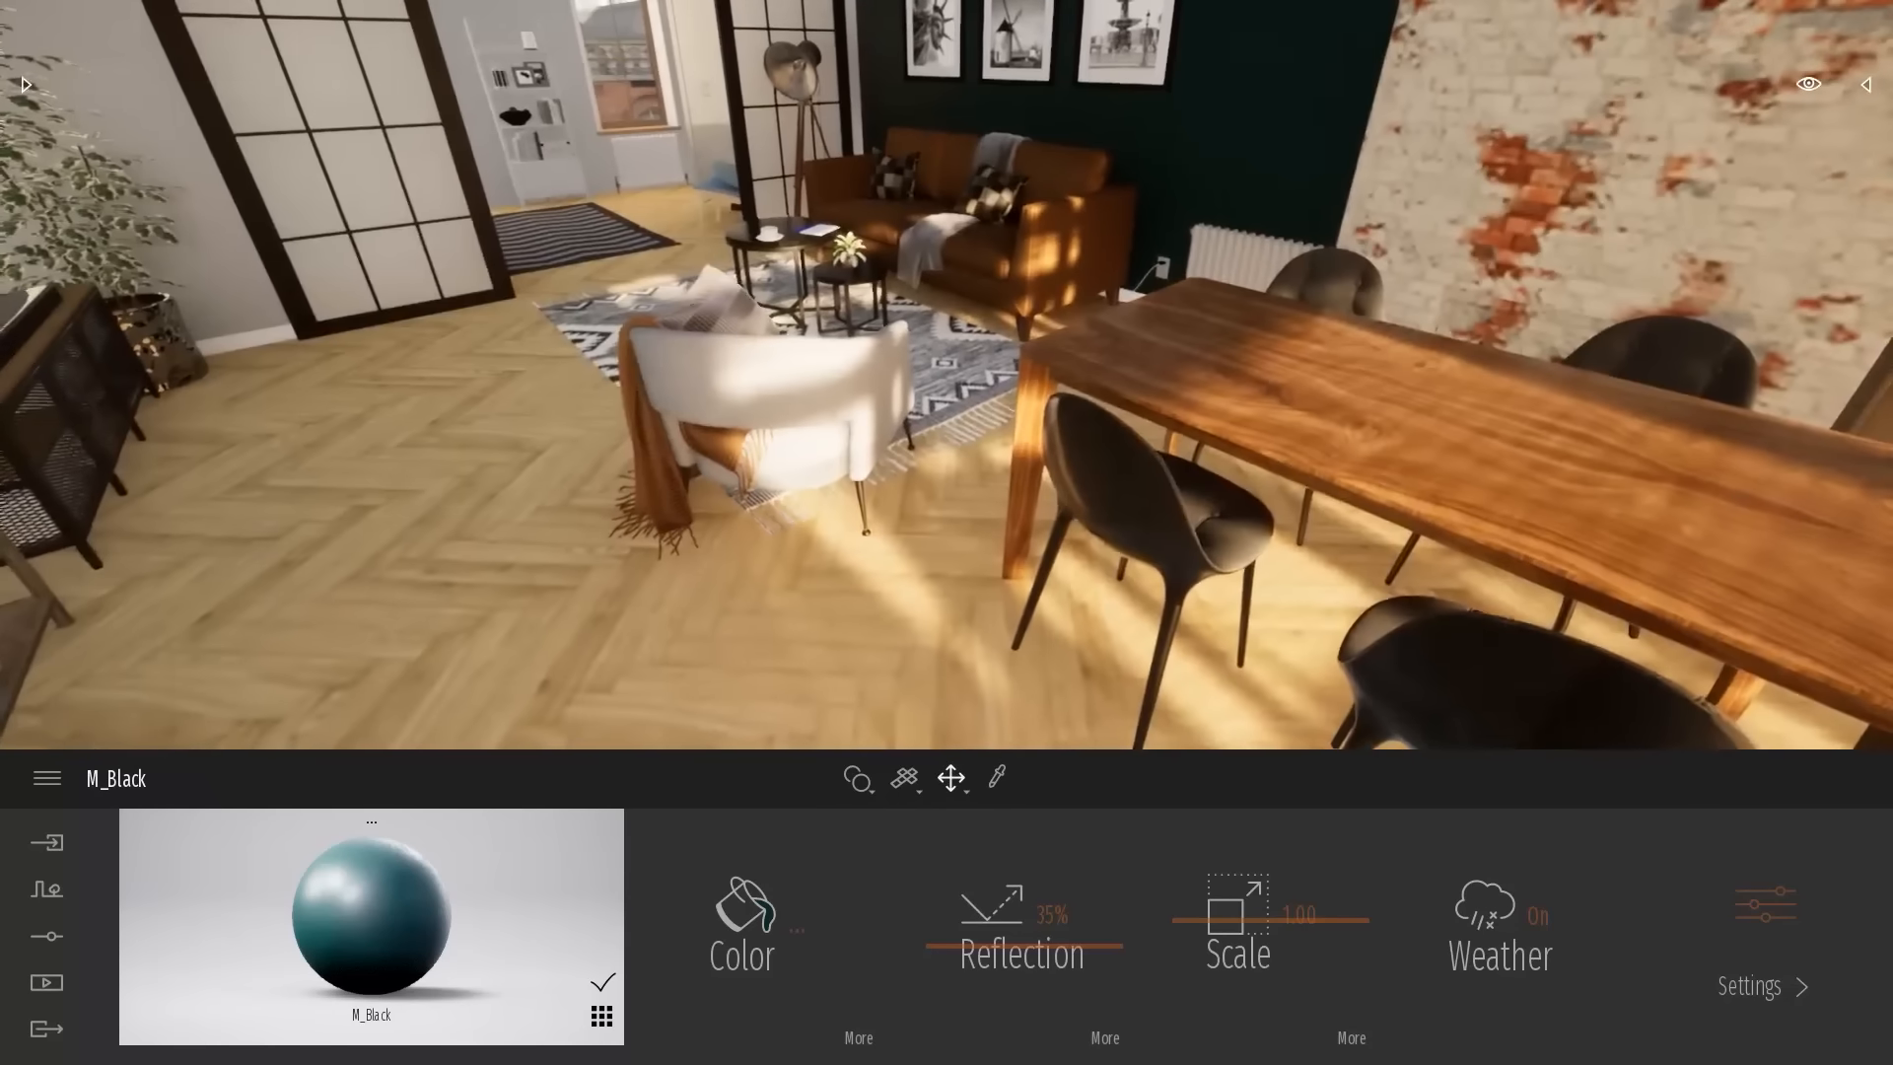
{"action": "key", "text": "w"}
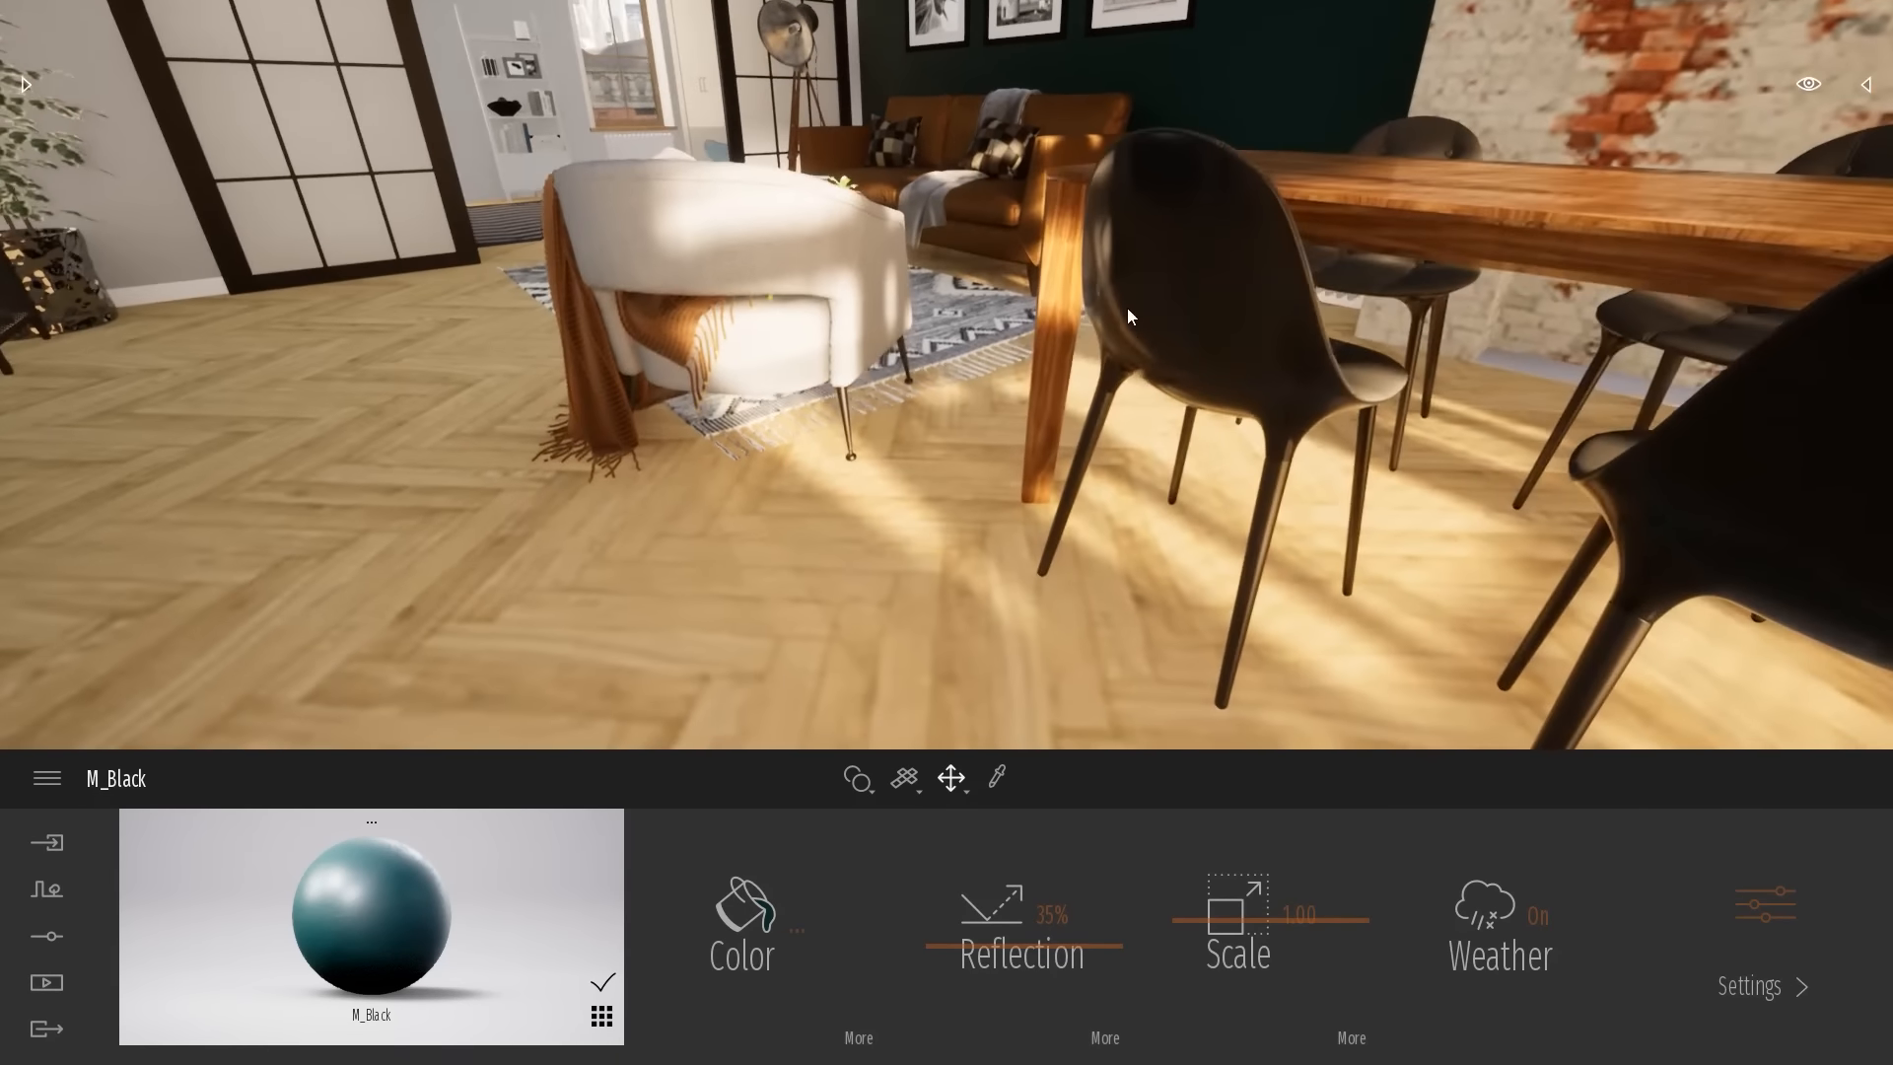
Switch to Quixel Bridge, close the Scratched Rubber details and look through the Surfaces categories
{"action": "key", "text": "alt+Tab"}
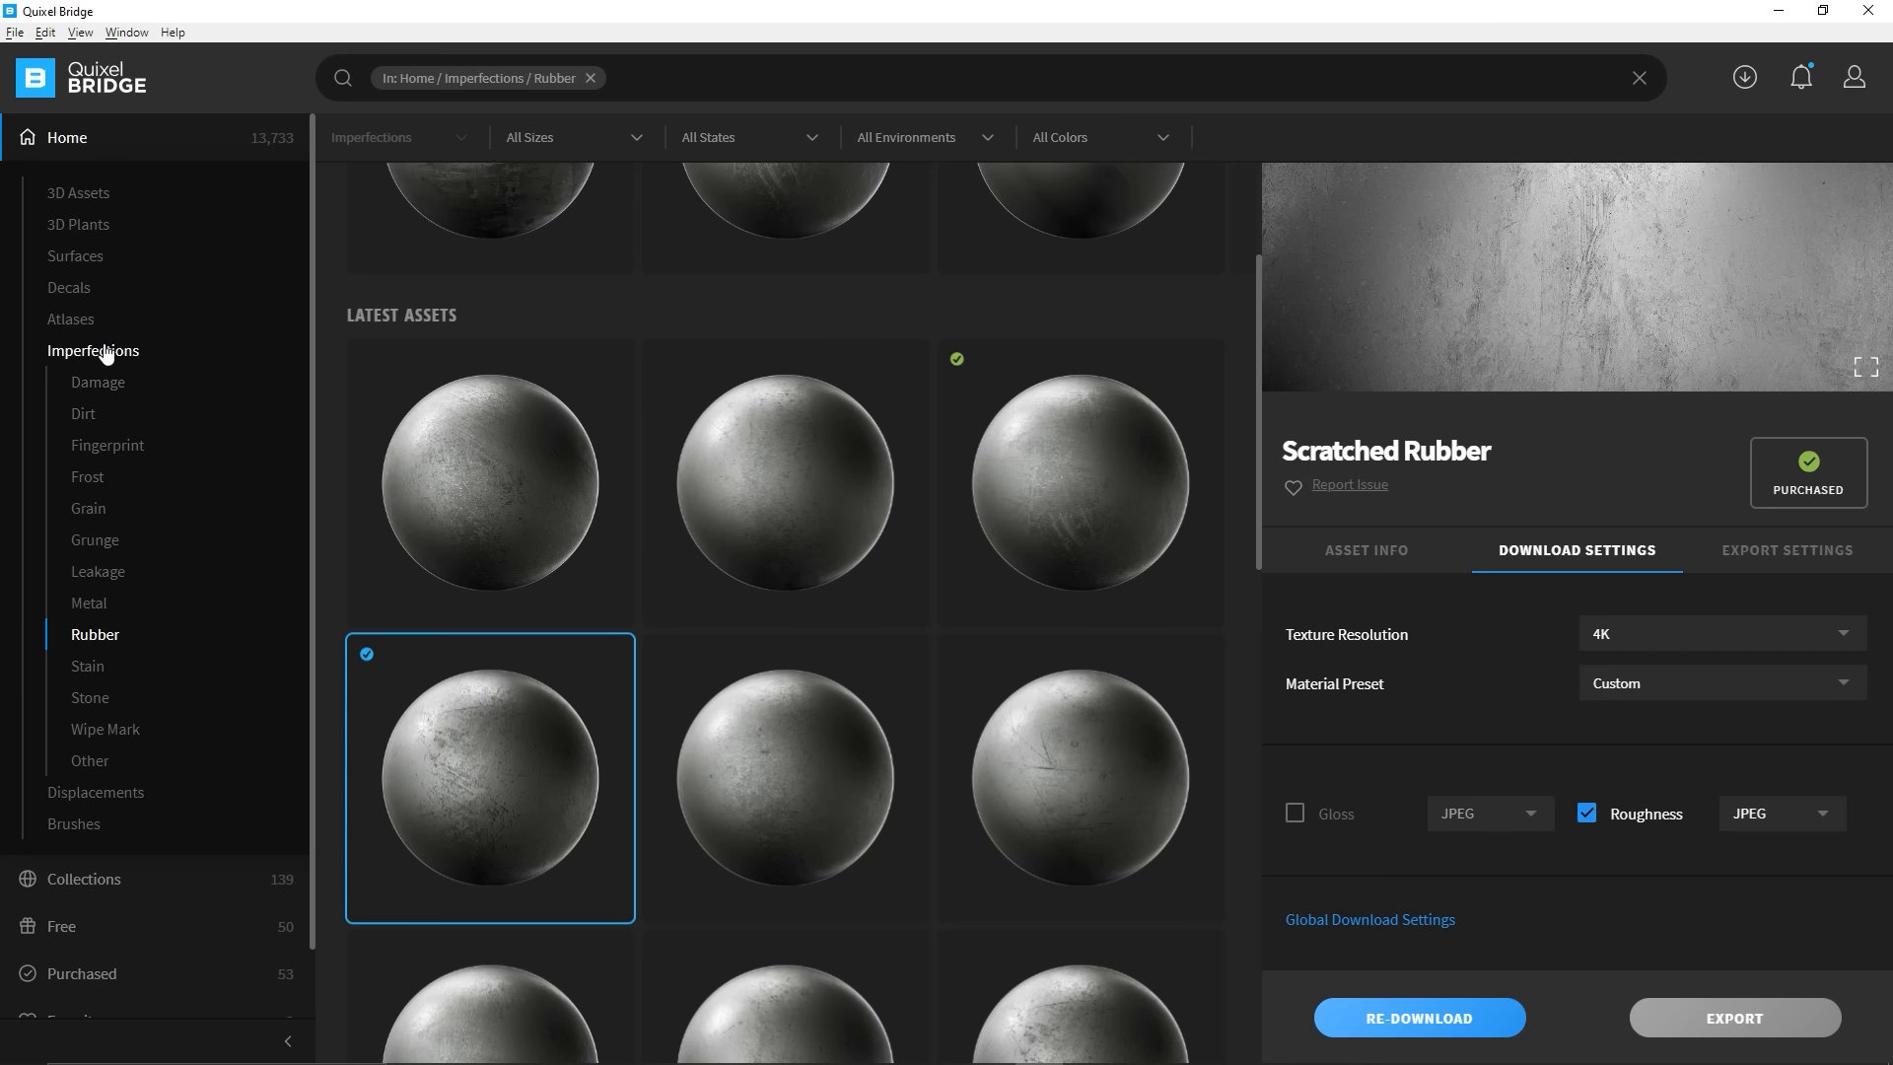
{"action": "left_click", "coordinate": [79, 258]}
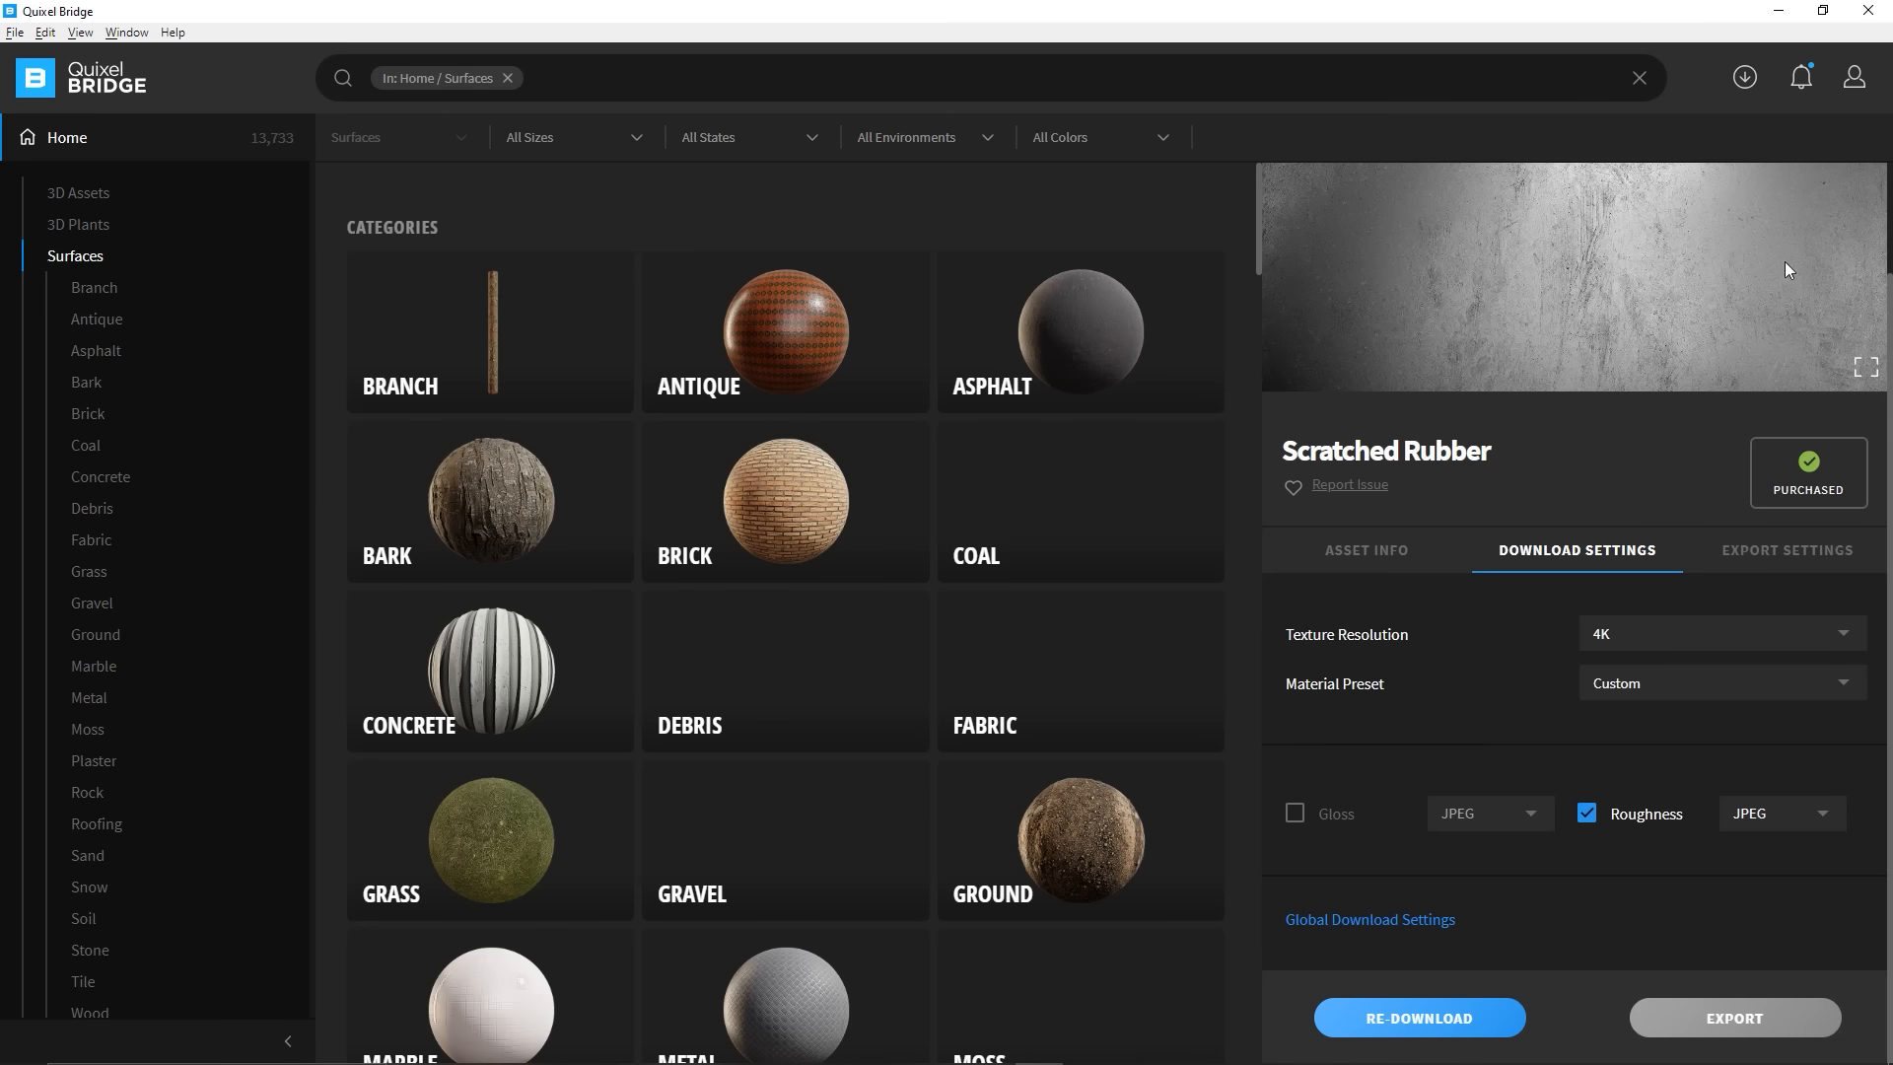
{"action": "left_click", "coordinate": [1871, 184]}
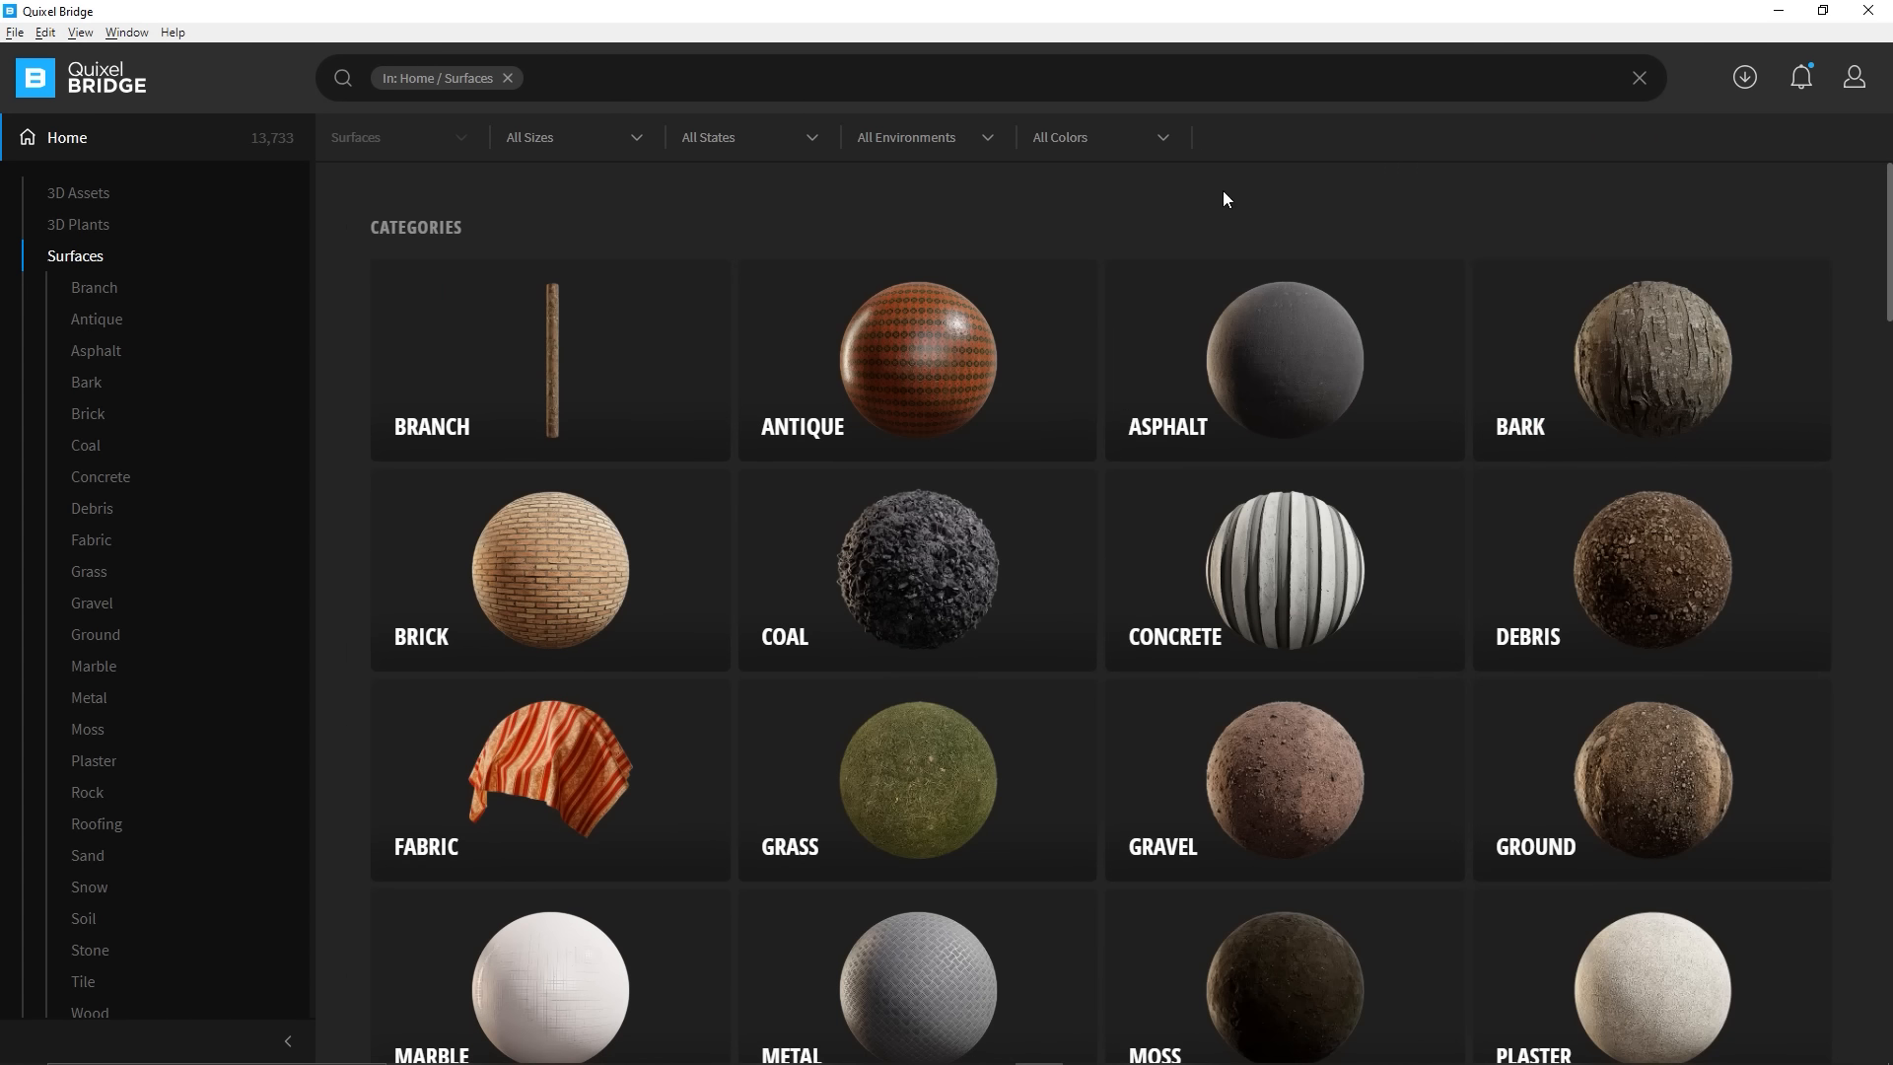
{"action": "scroll", "coordinate": [1227, 199], "scroll_direction": "down", "scroll_amount": 4}
{"action": "scroll", "coordinate": [1225, 201], "scroll_direction": "down", "scroll_amount": 5}
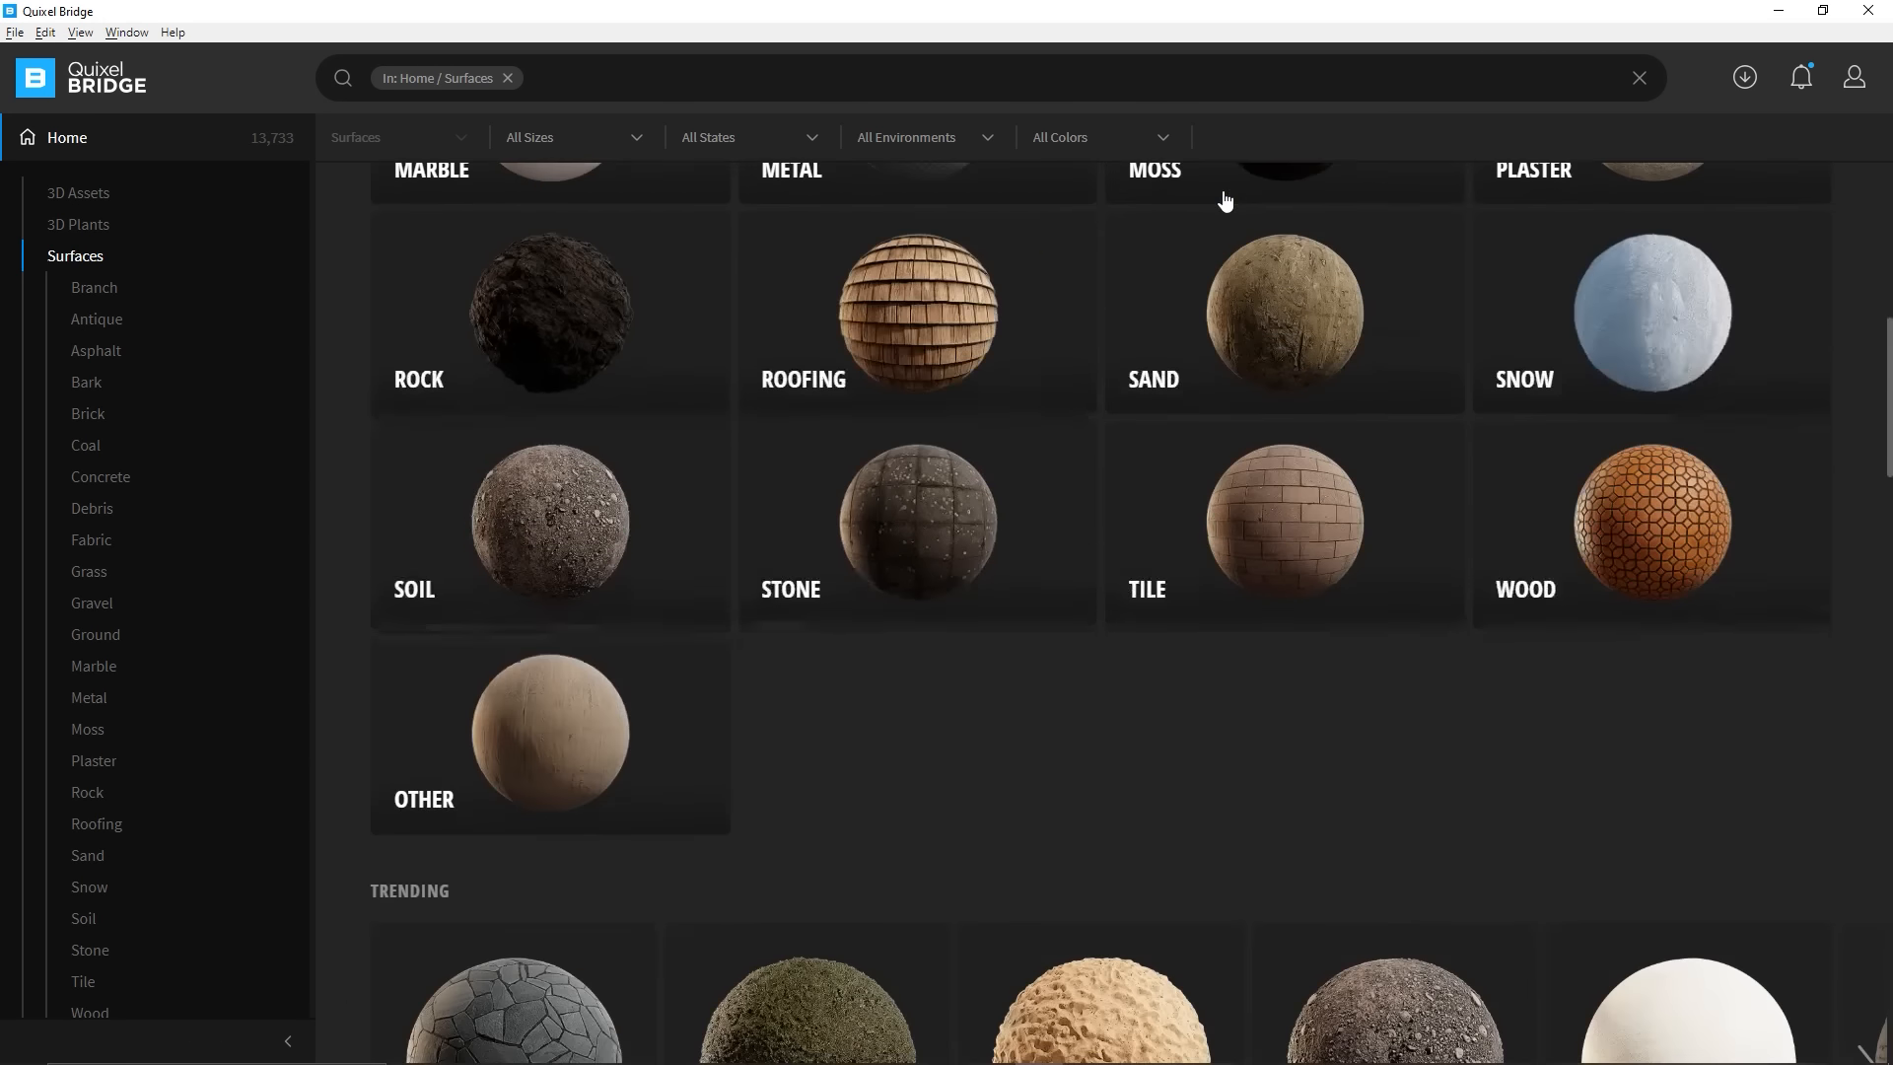
{"action": "scroll", "coordinate": [1225, 201], "scroll_direction": "up", "scroll_amount": 10}
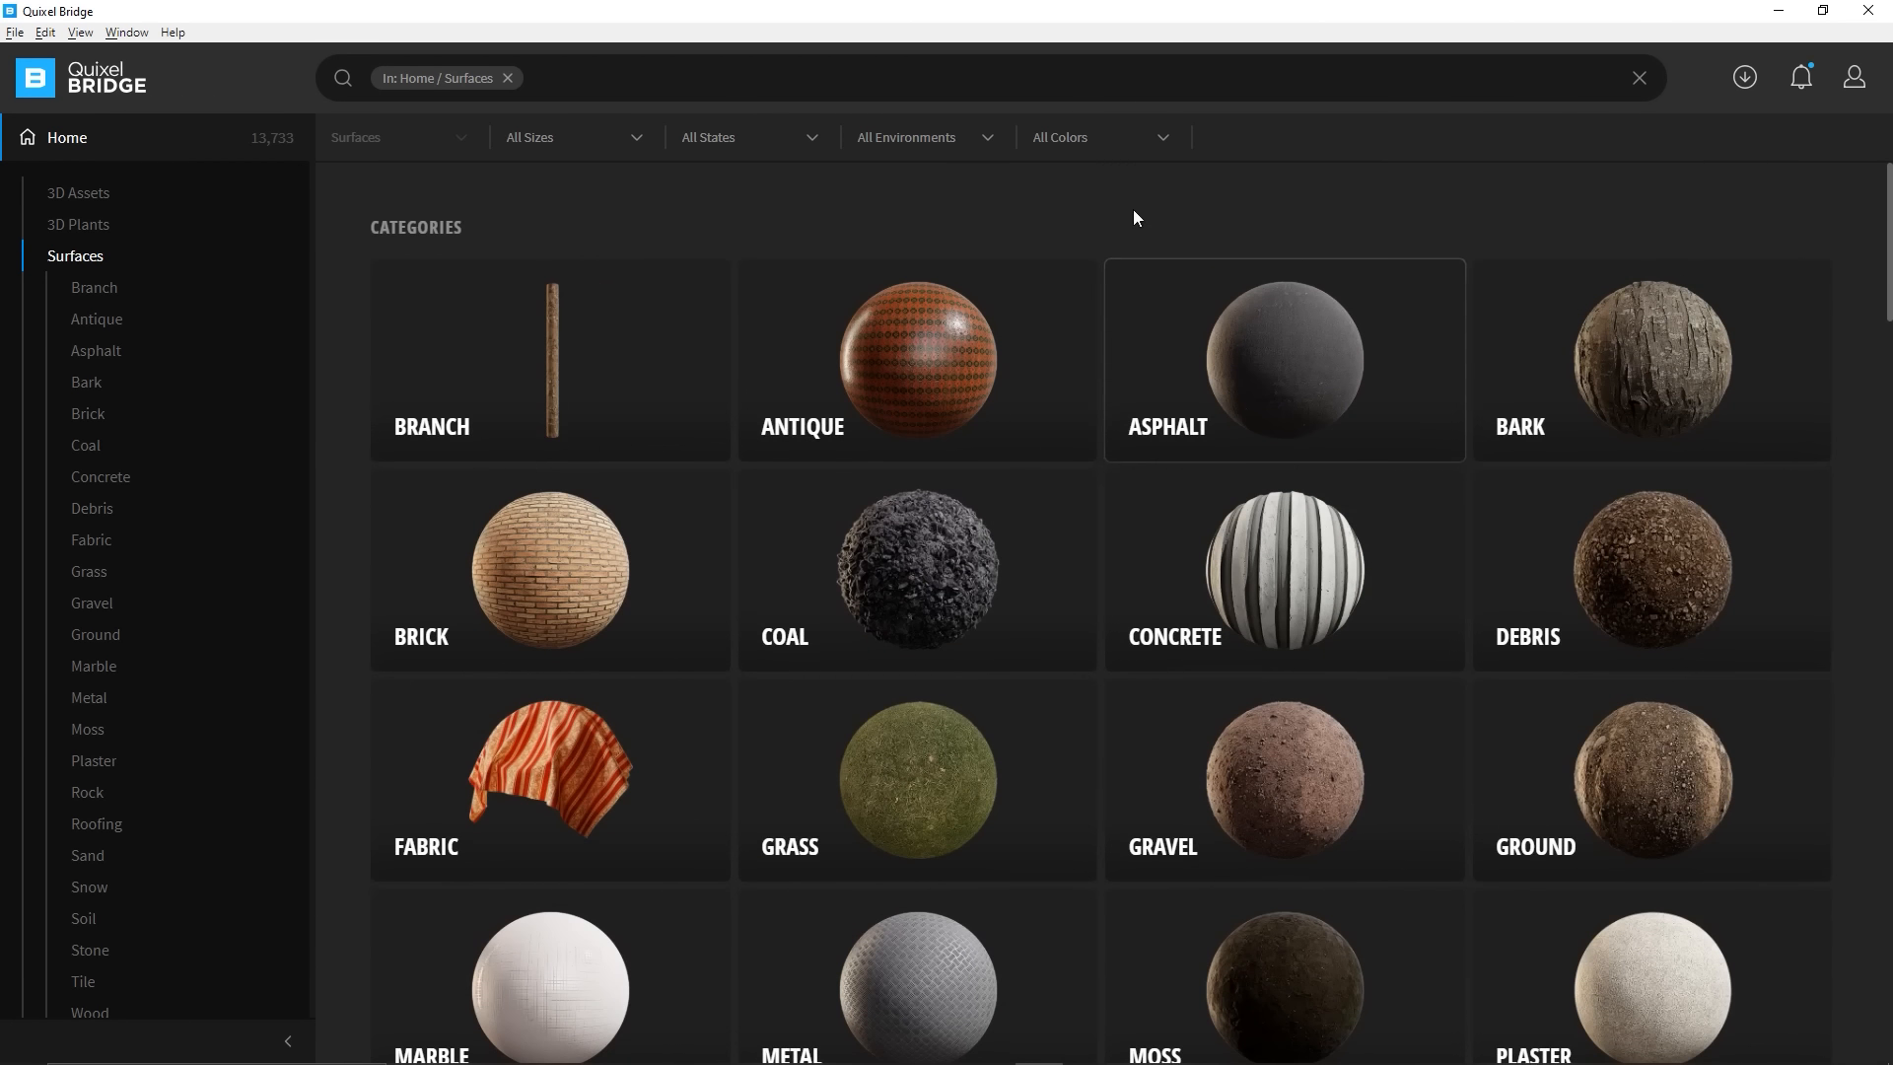
Open the Polished Parquets collection among the ArchViz collections
{"action": "left_click", "coordinate": [73, 140]}
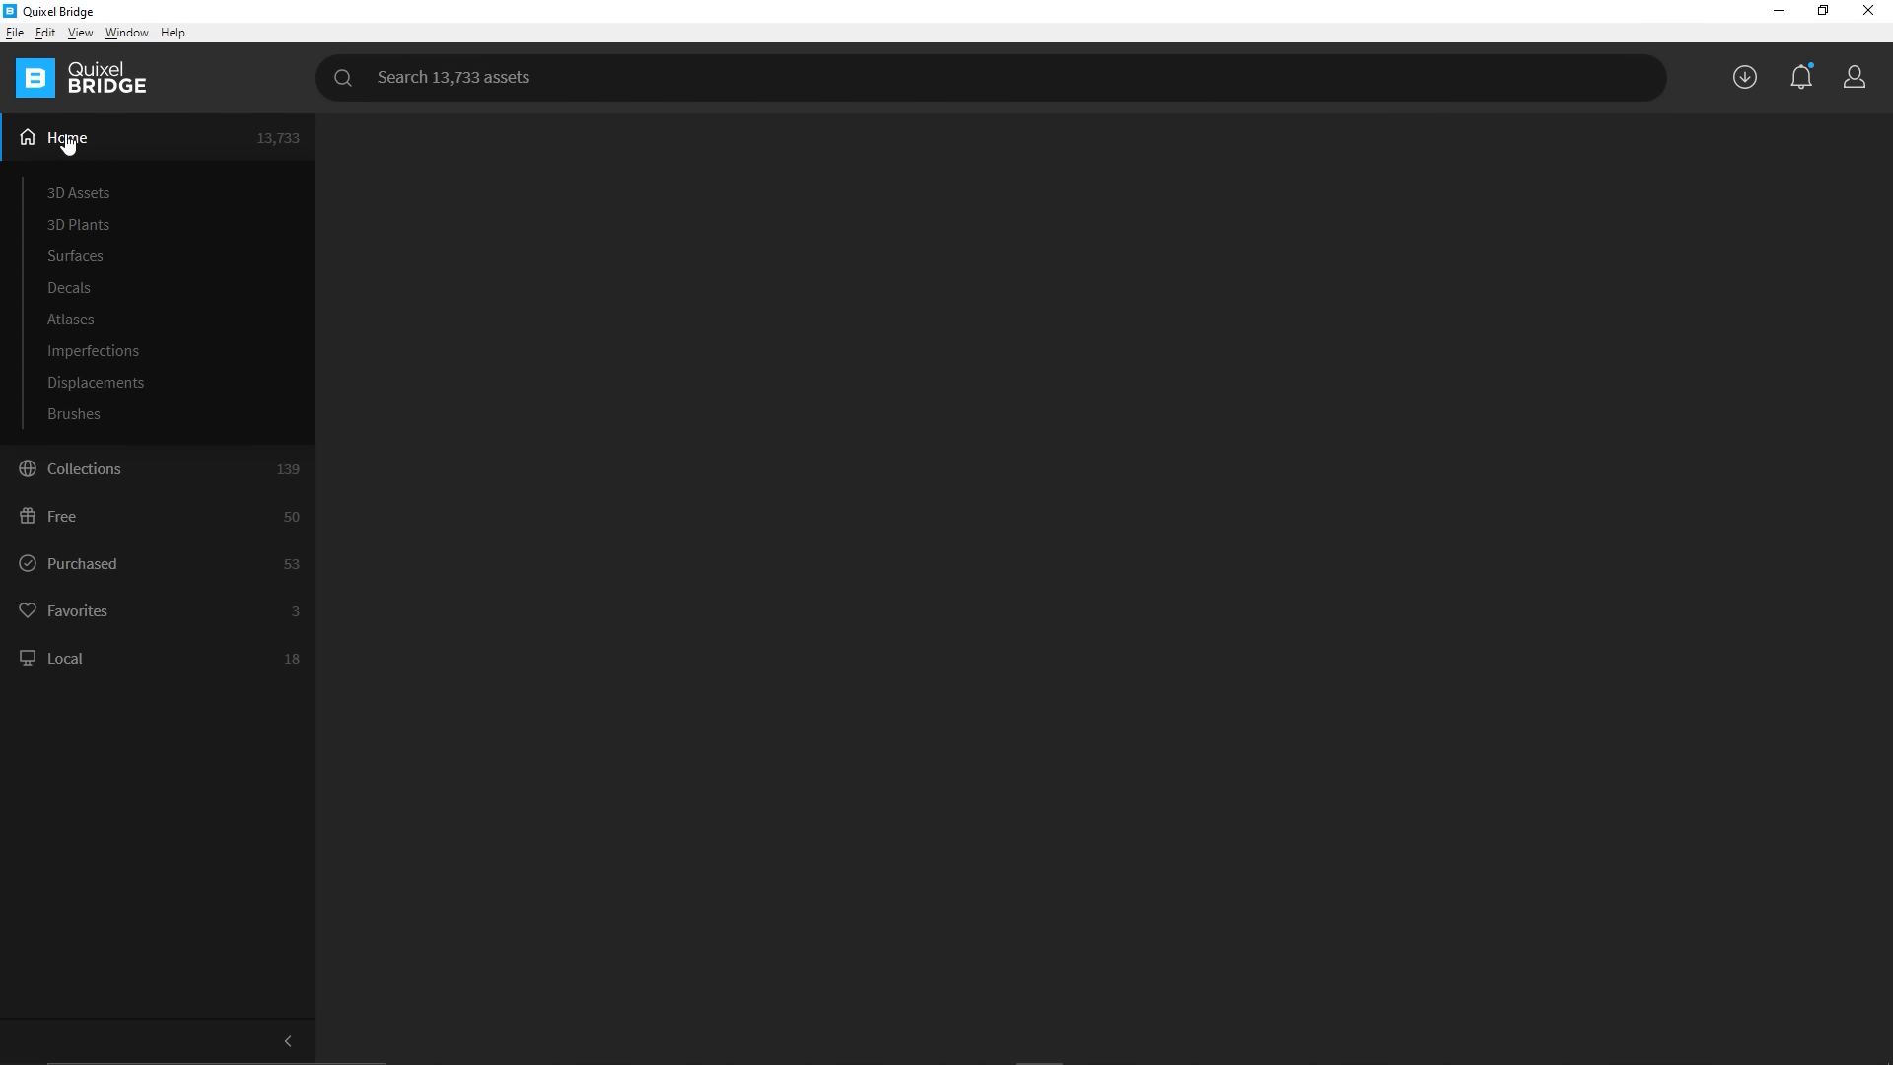
{"action": "left_click", "coordinate": [73, 477]}
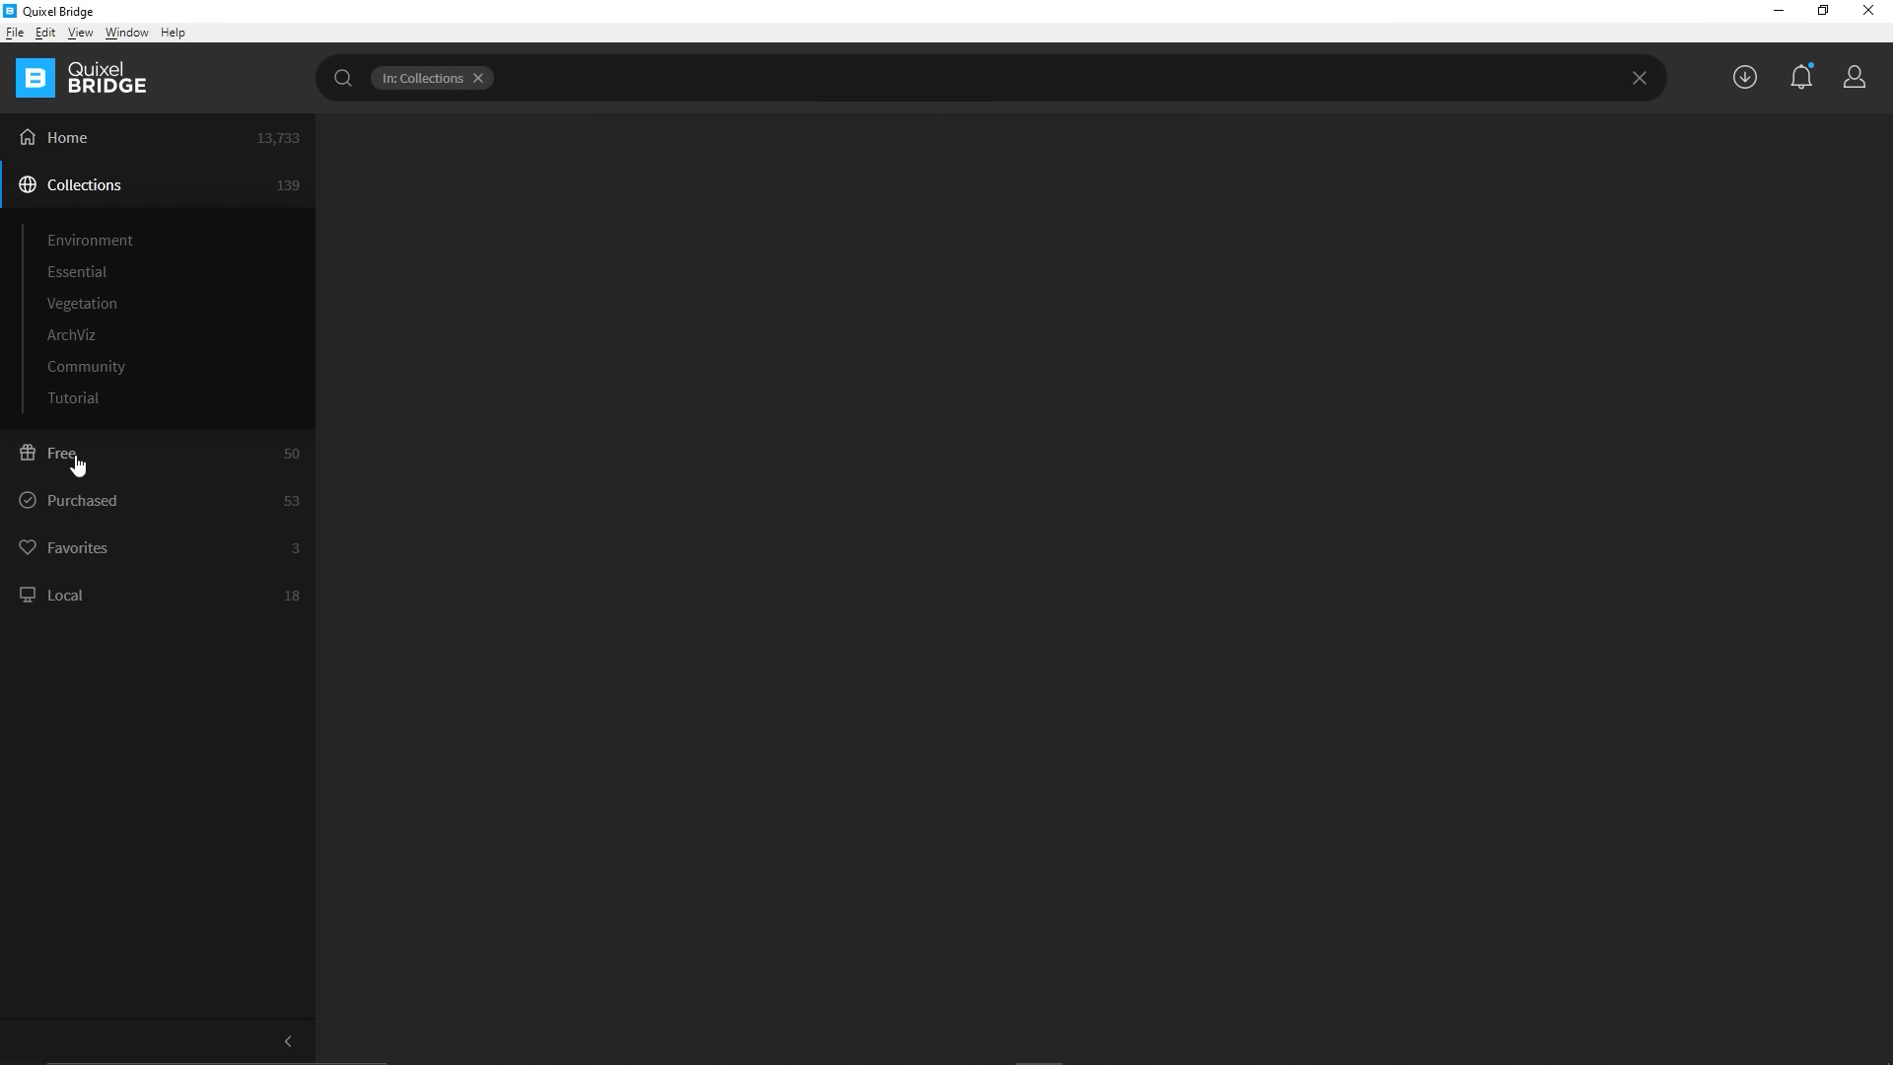
{"action": "left_click", "coordinate": [66, 341]}
{"action": "scroll", "coordinate": [1213, 594], "scroll_direction": "down", "scroll_amount": 10}
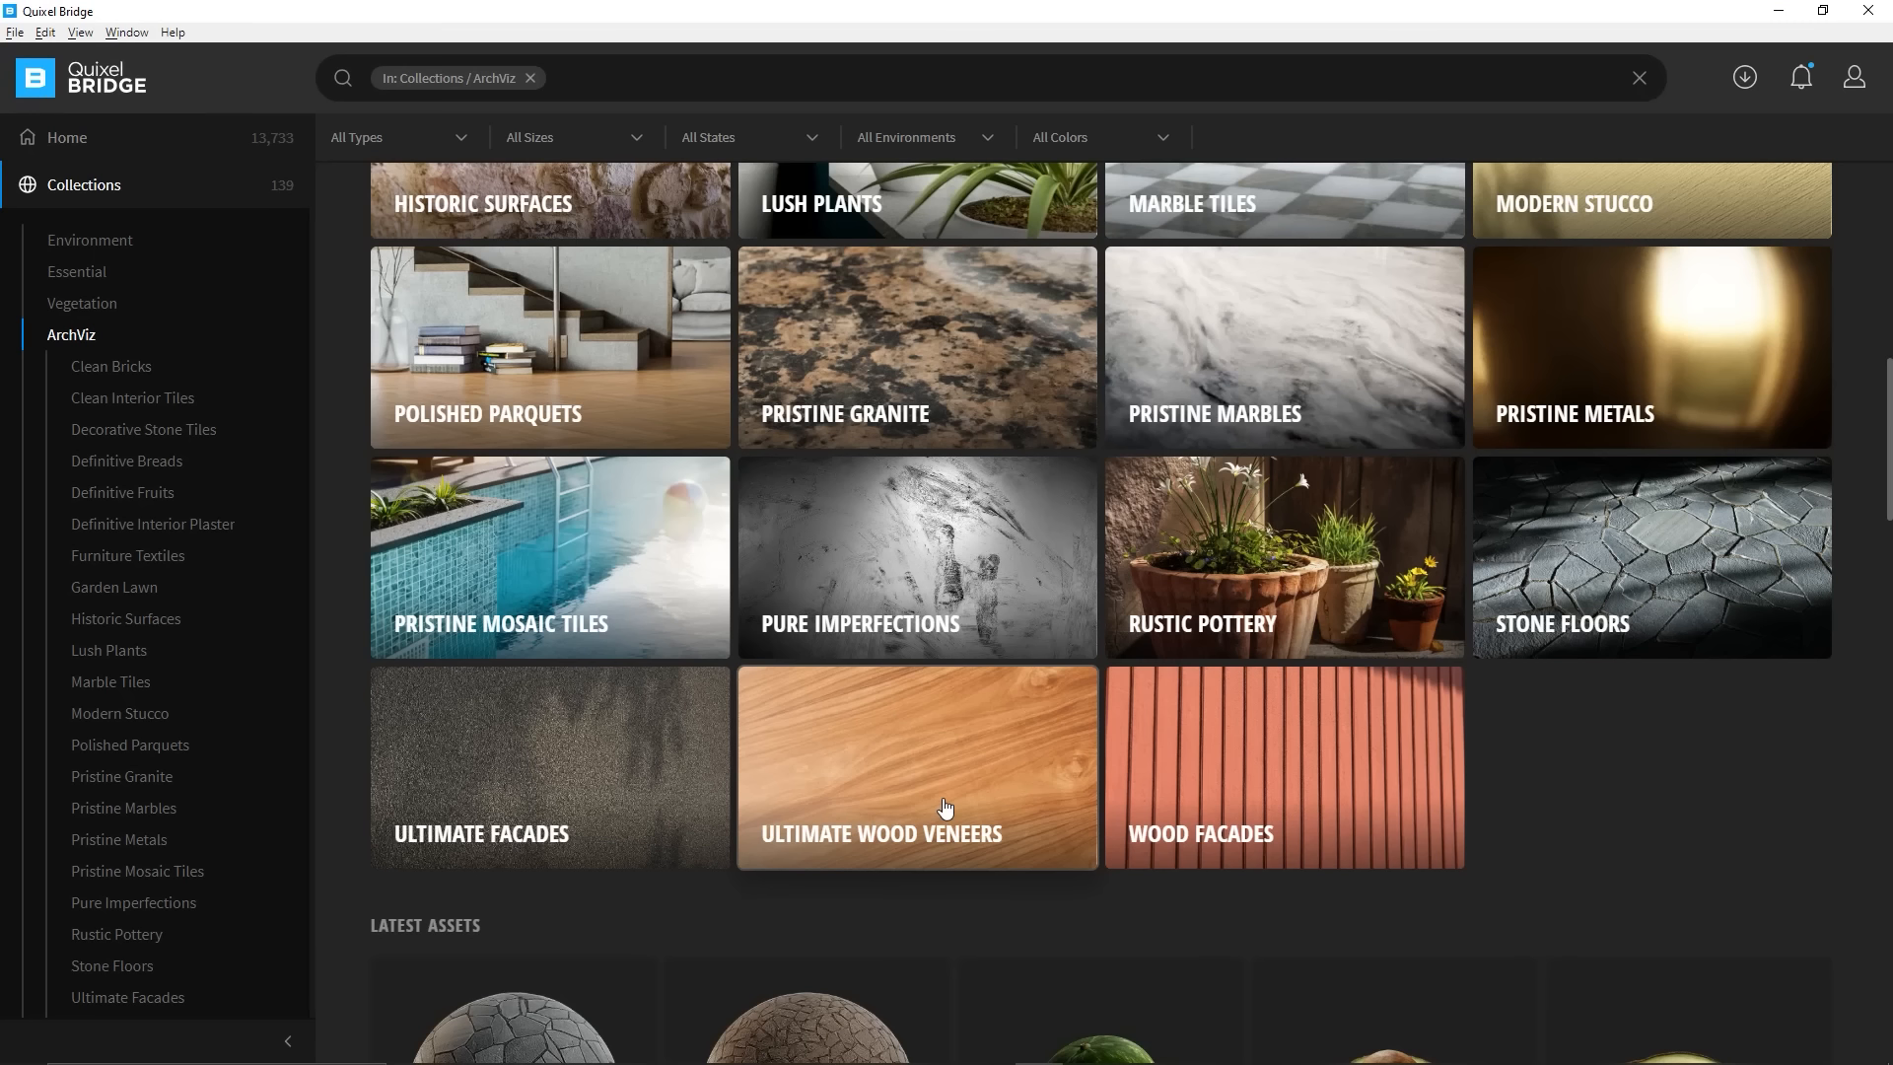
{"action": "left_click", "coordinate": [606, 362]}
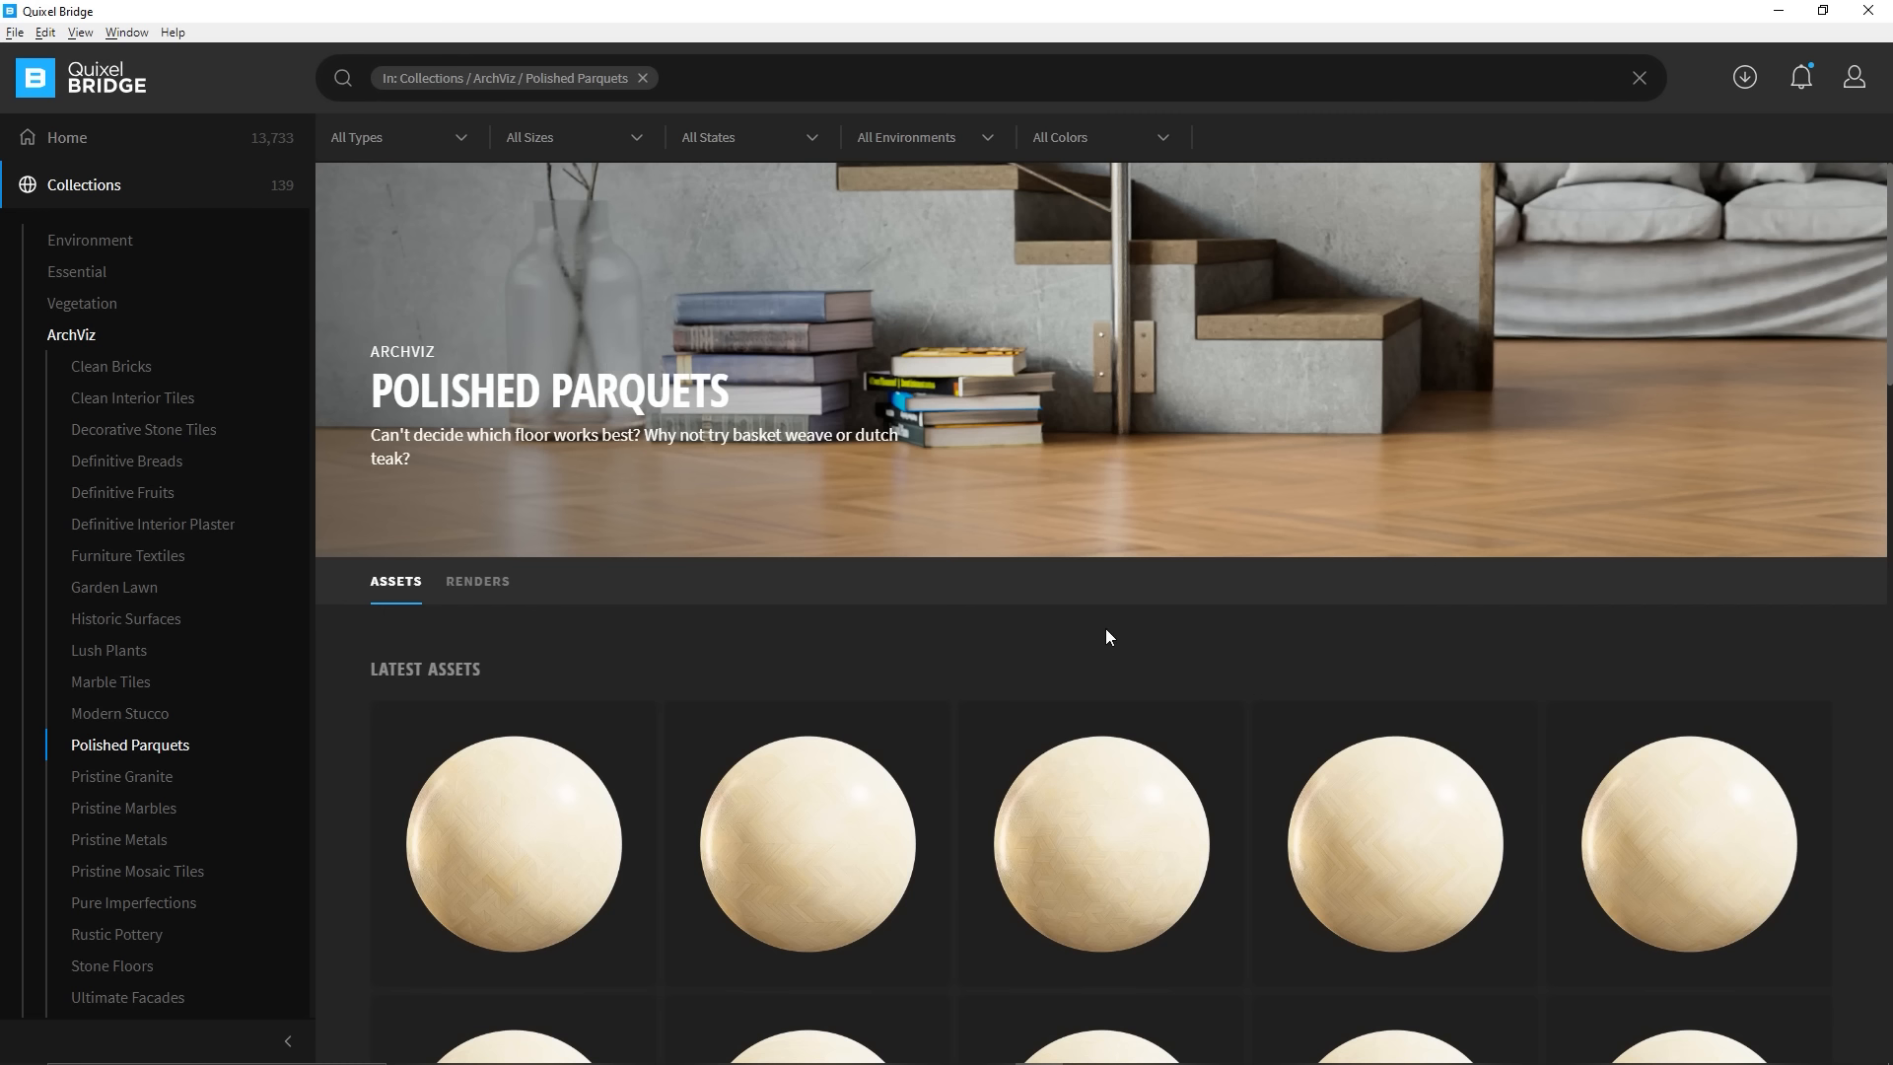
Look through the Polished Parquets materials for a light wood floor surface
{"action": "scroll", "coordinate": [1104, 631], "scroll_direction": "down", "scroll_amount": 5}
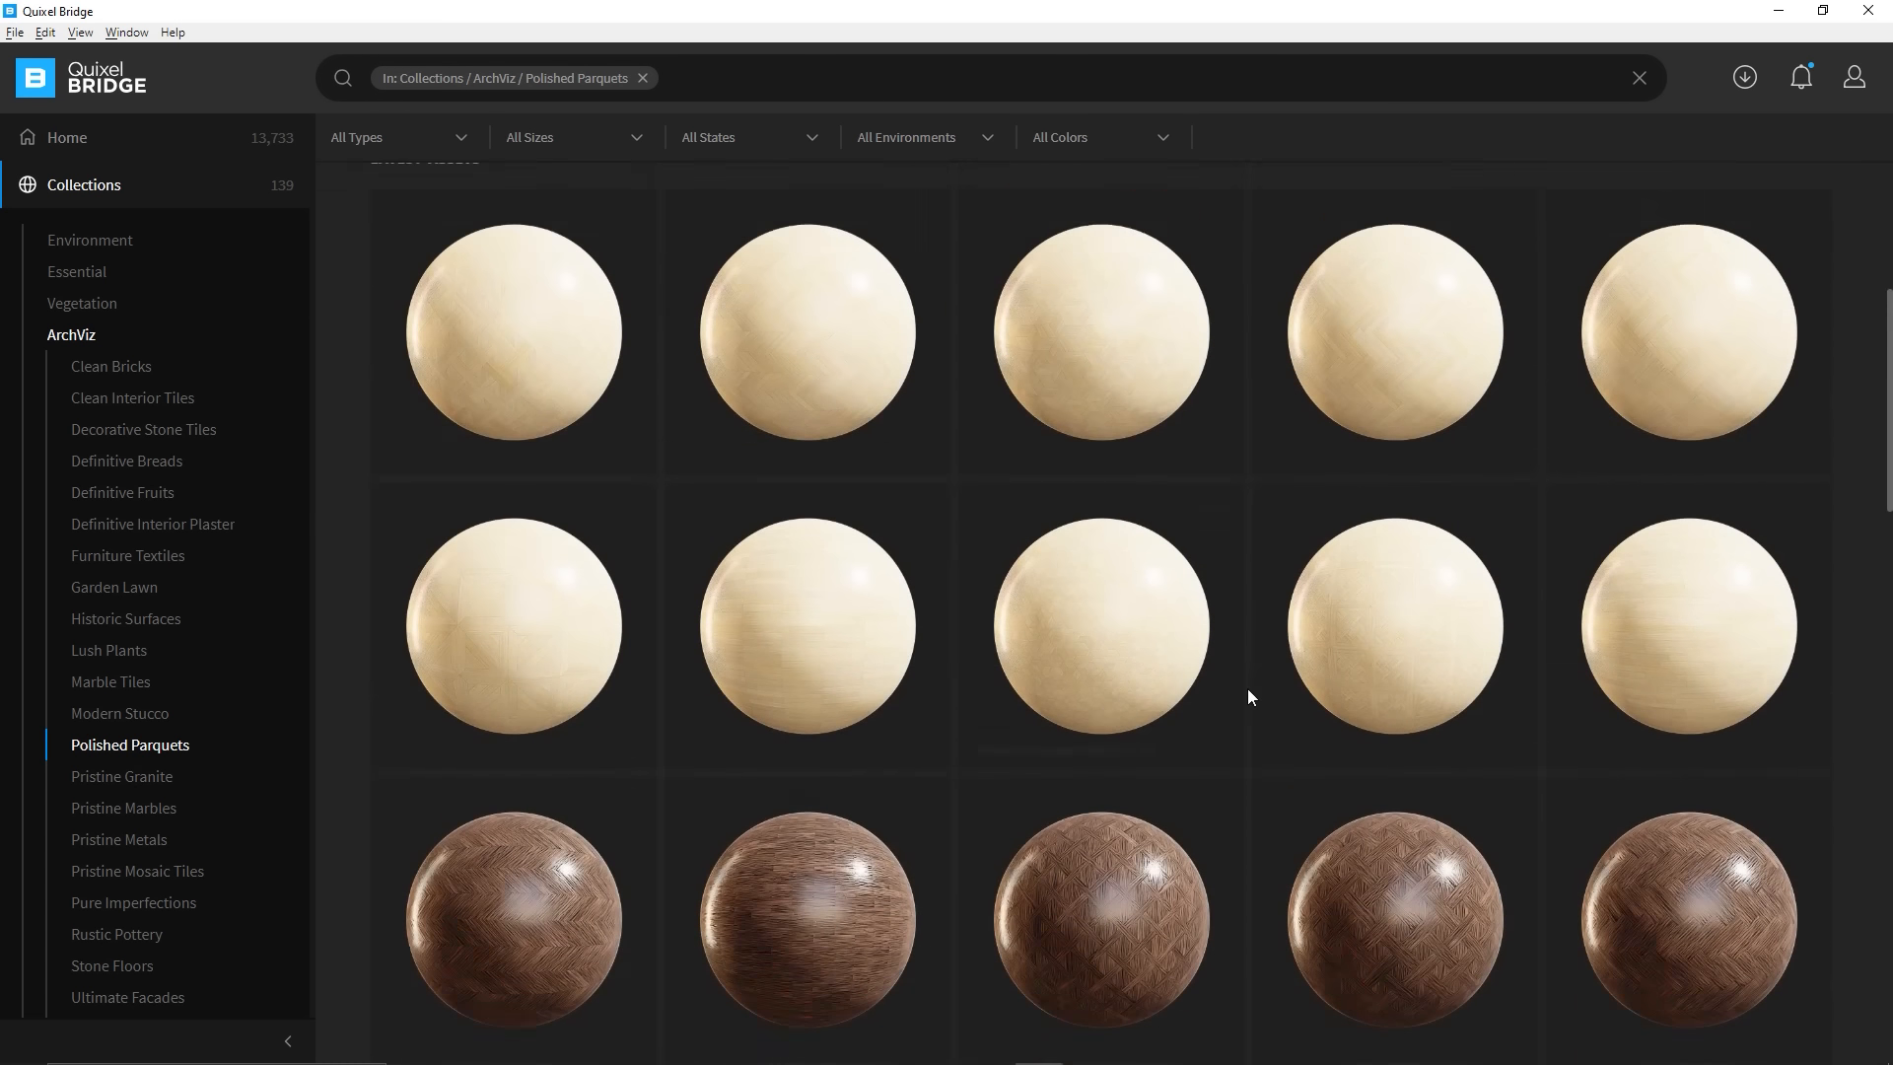
{"action": "scroll", "coordinate": [1247, 690], "scroll_direction": "up", "scroll_amount": 5}
{"action": "scroll", "coordinate": [1247, 689], "scroll_direction": "down", "scroll_amount": 7}
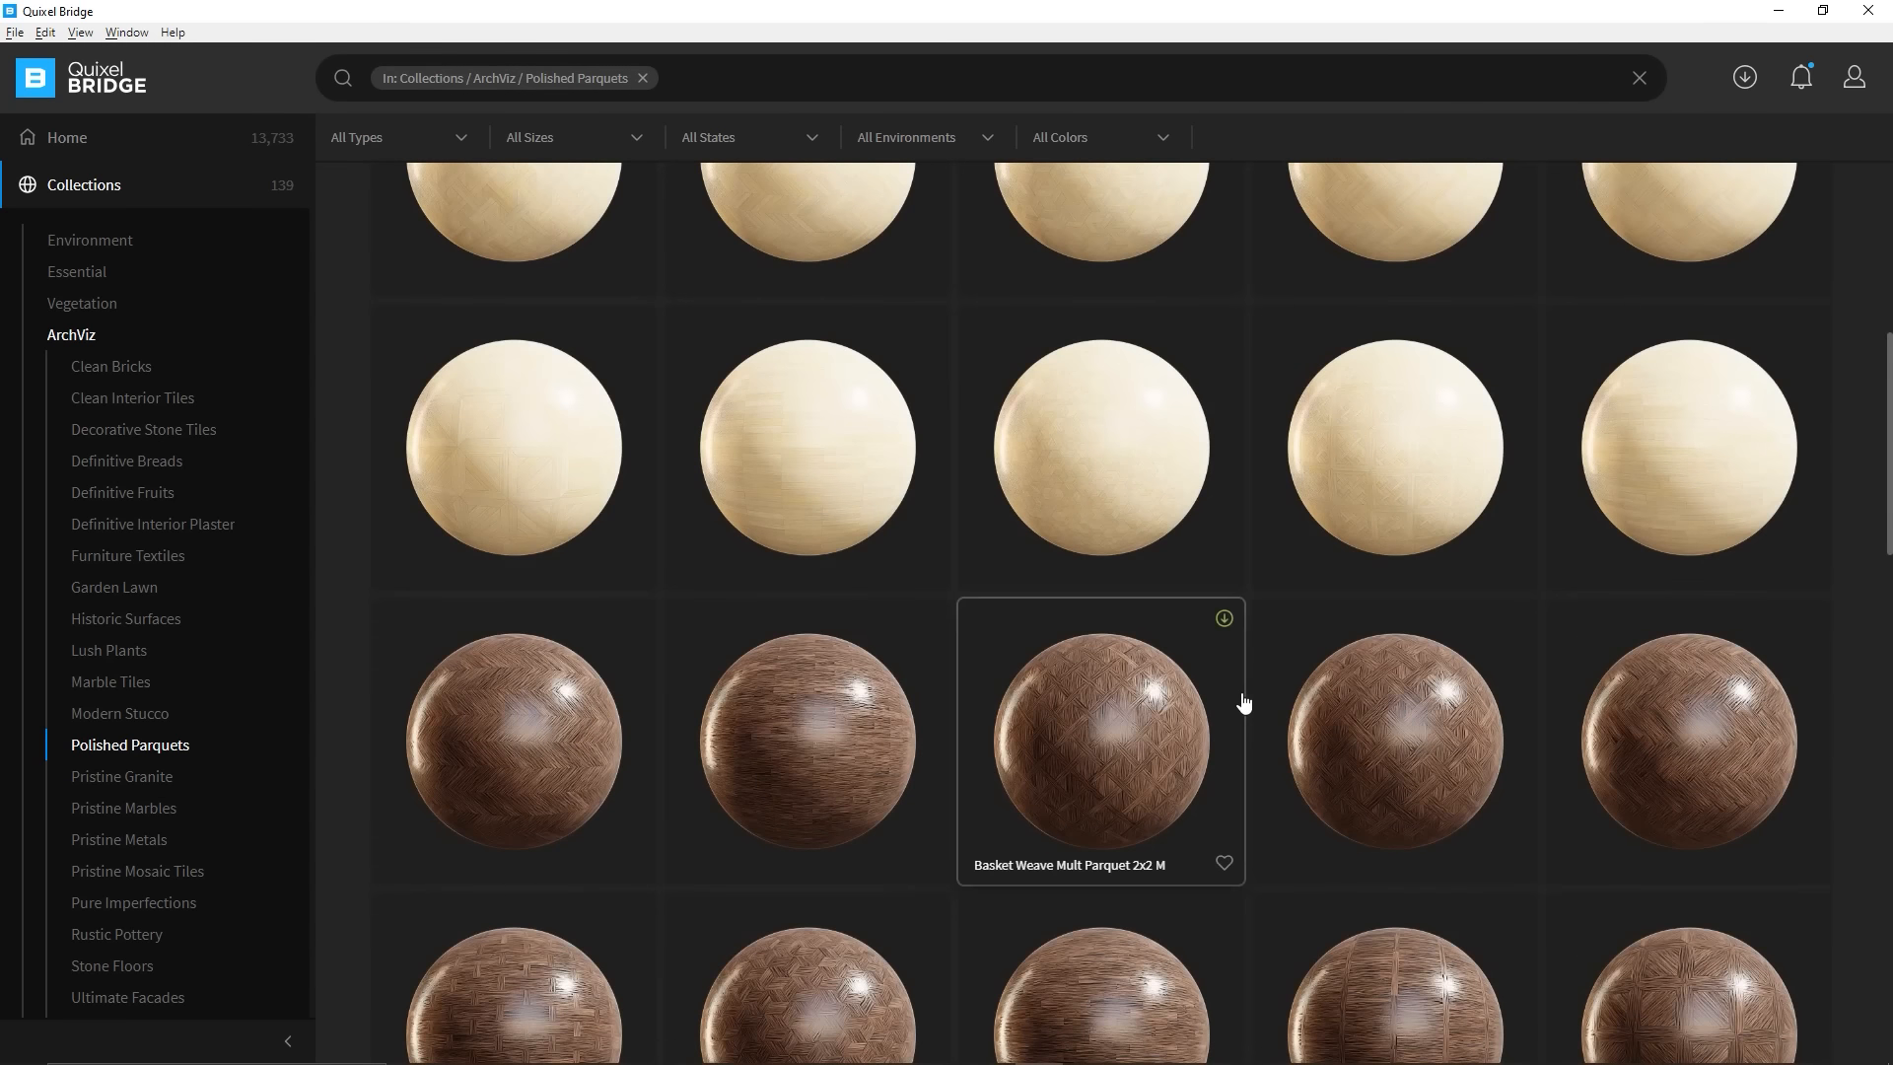
{"action": "scroll", "coordinate": [1244, 702], "scroll_direction": "down", "scroll_amount": 3}
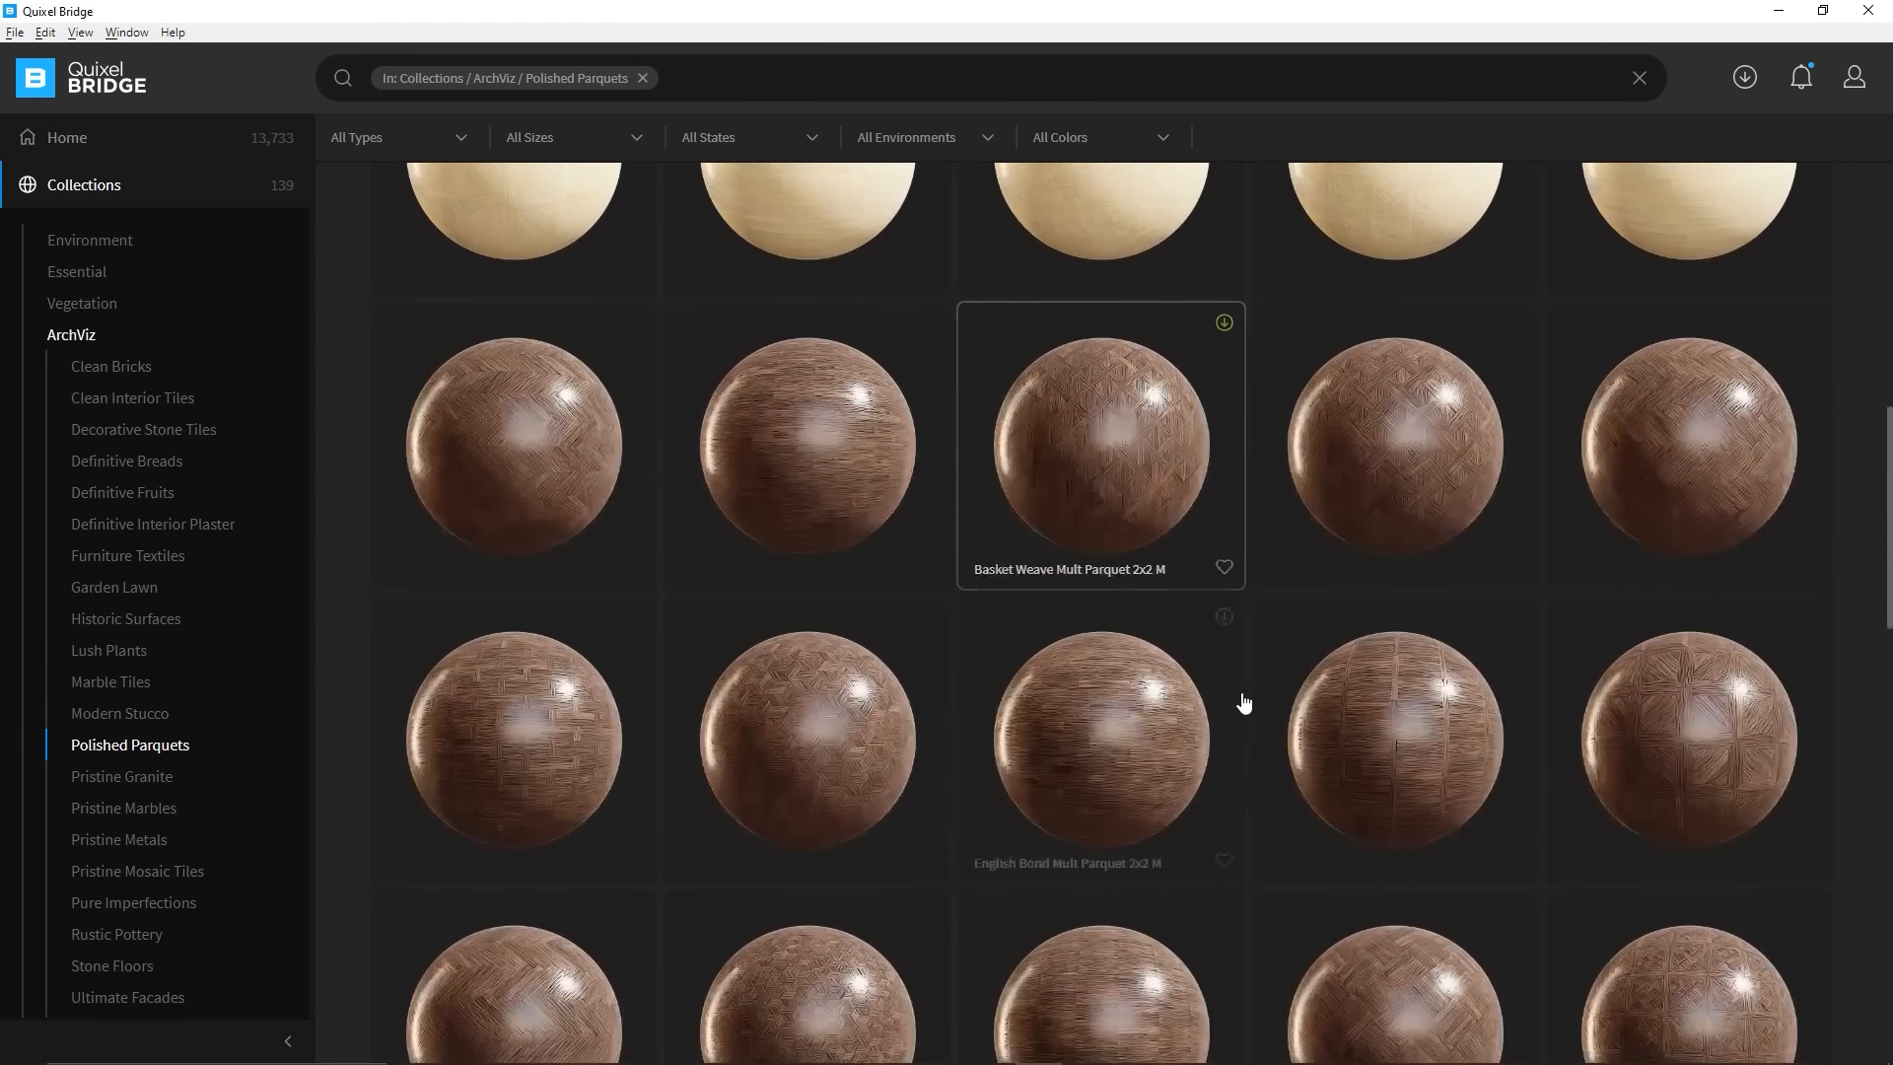
{"action": "scroll", "coordinate": [1240, 690], "scroll_direction": "up", "scroll_amount": 3}
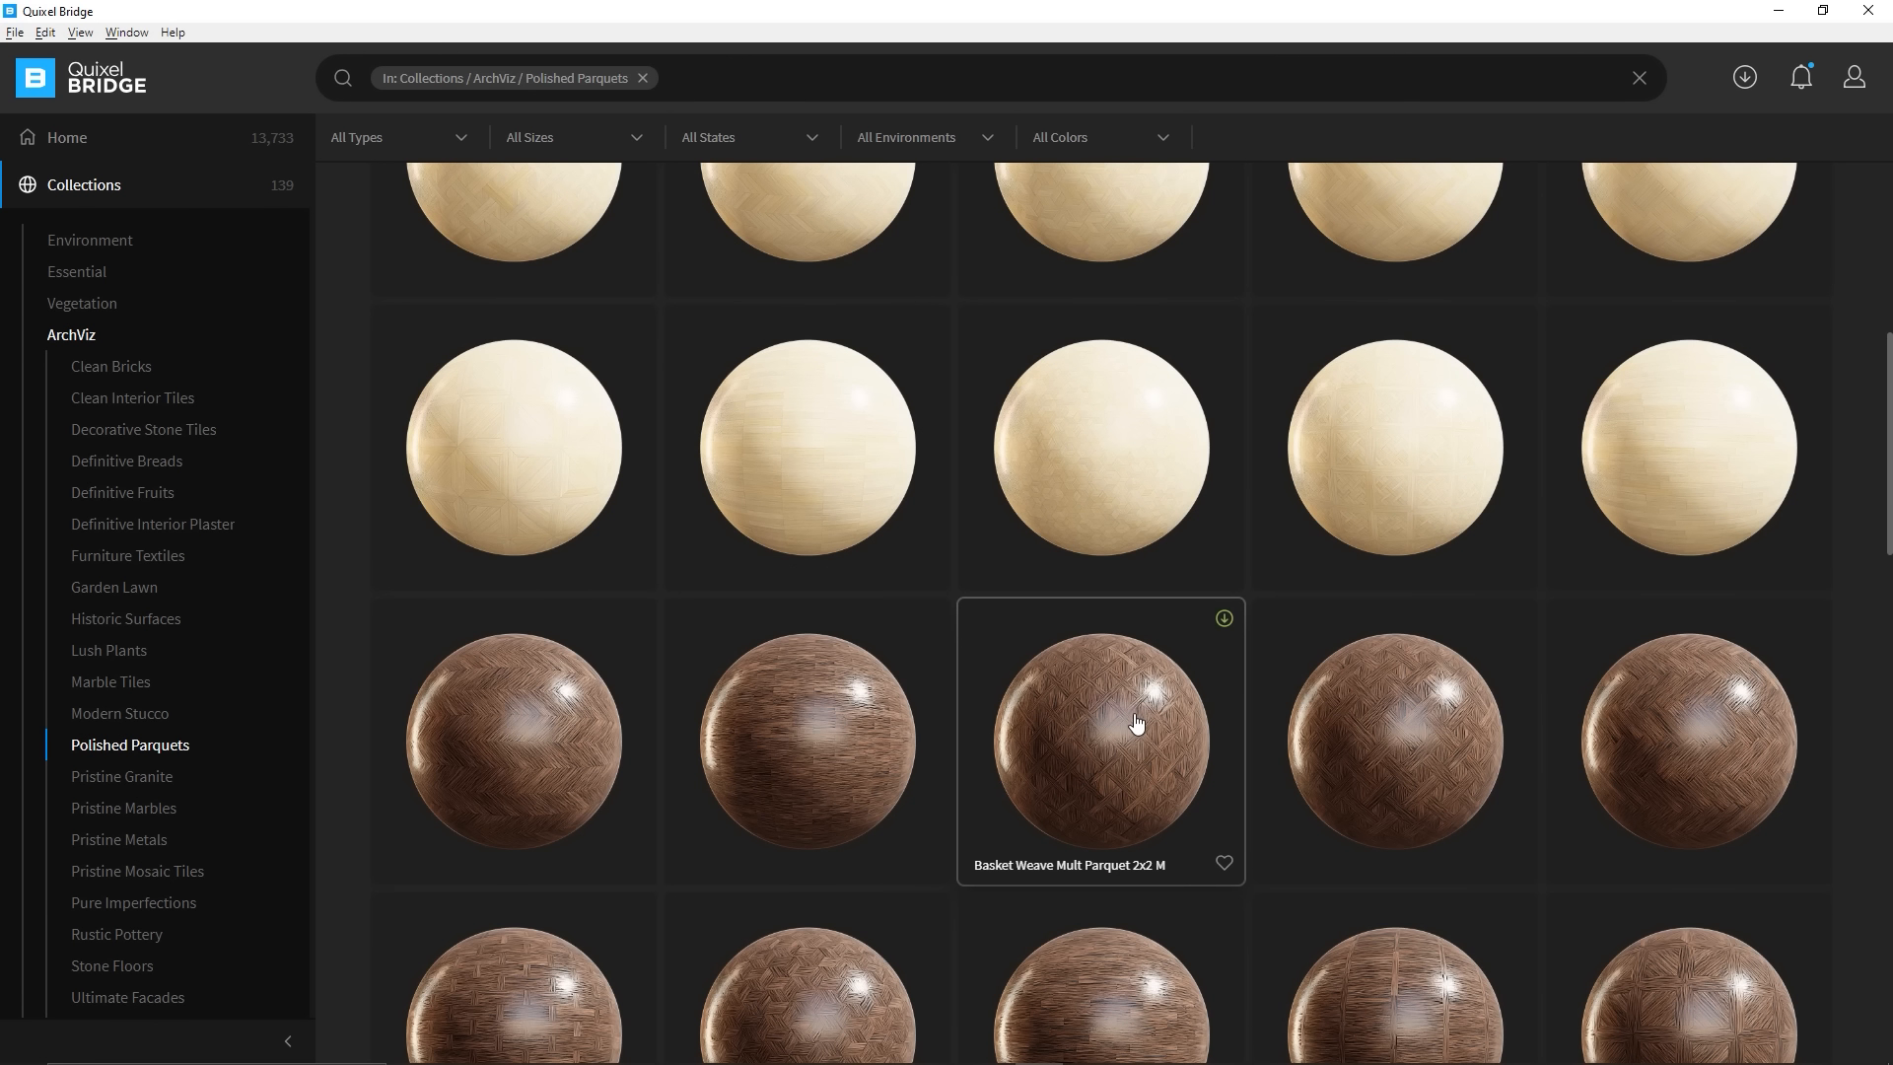
{"action": "scroll", "coordinate": [1134, 727], "scroll_direction": "down", "scroll_amount": 8}
{"action": "scroll", "coordinate": [1134, 727], "scroll_direction": "down", "scroll_amount": 2}
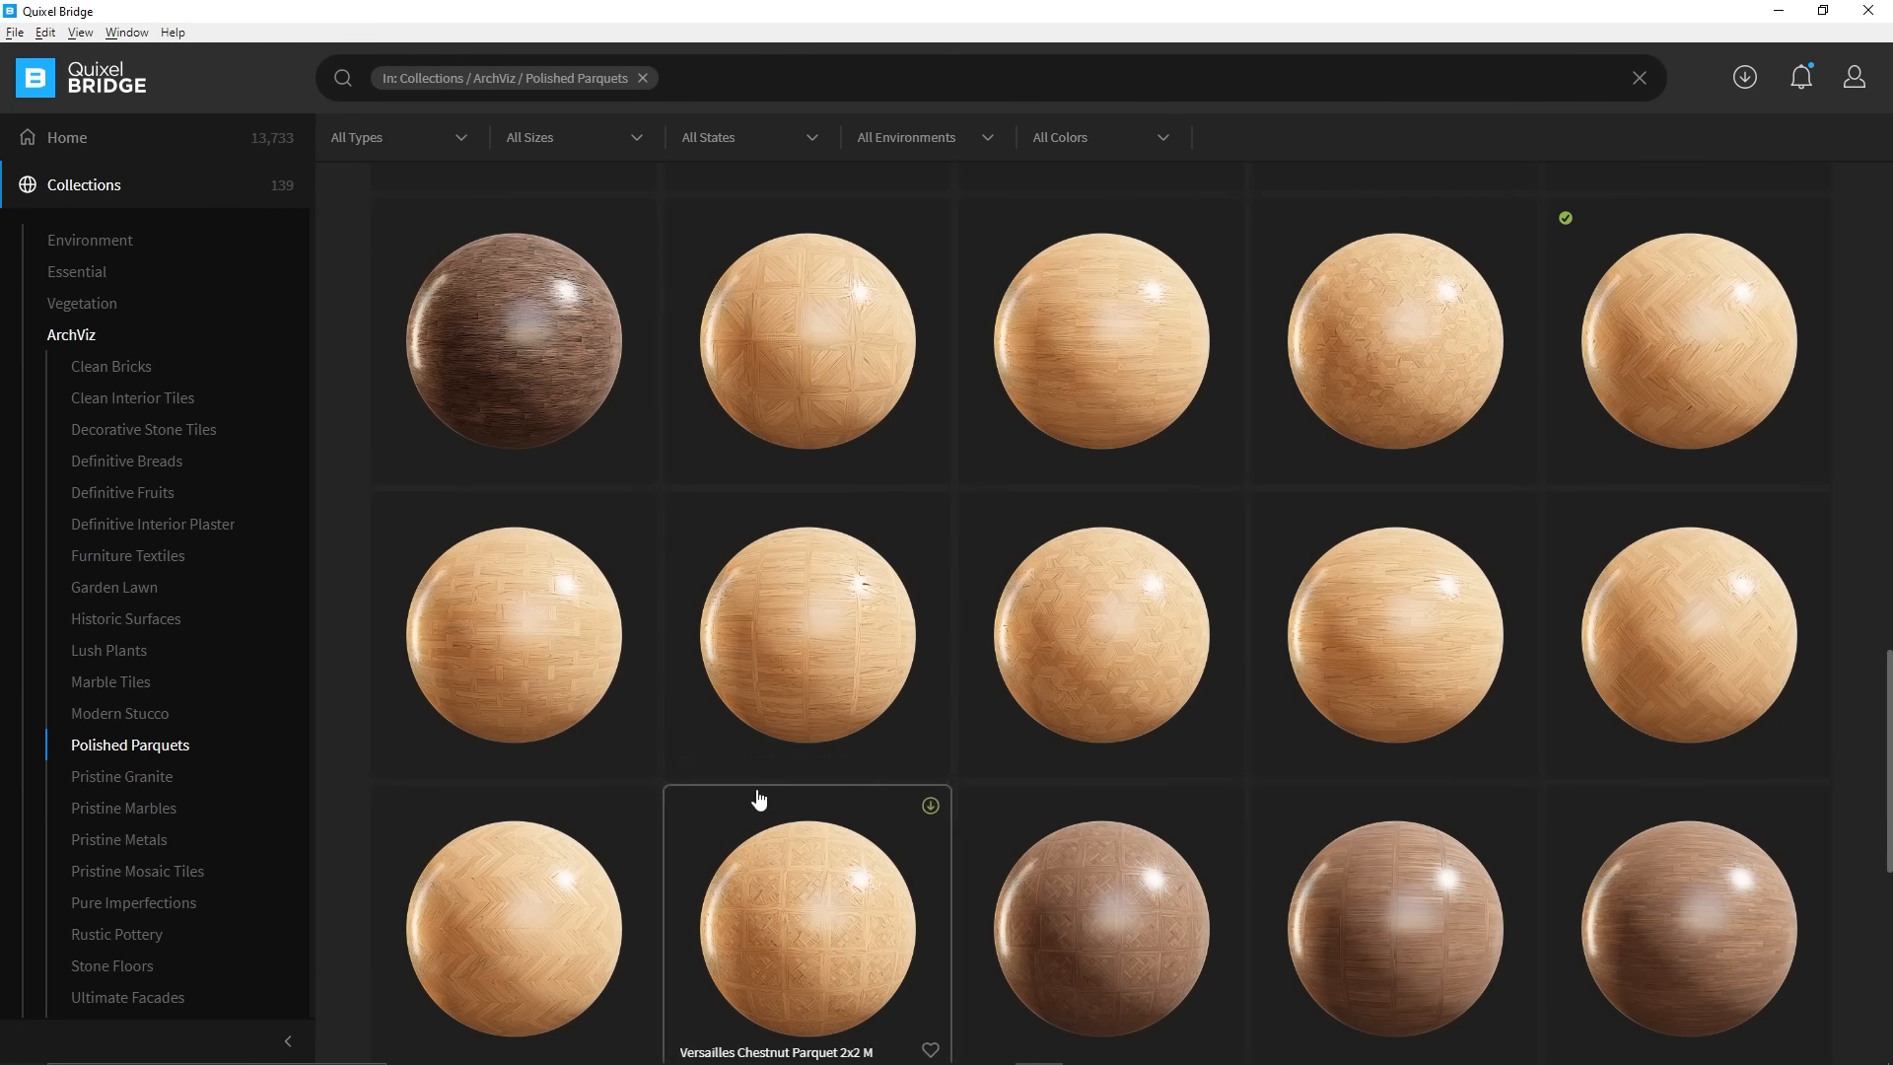
{"action": "scroll", "coordinate": [808, 643], "scroll_direction": "down", "scroll_amount": 7}
{"action": "scroll", "coordinate": [809, 643], "scroll_direction": "down", "scroll_amount": 6}
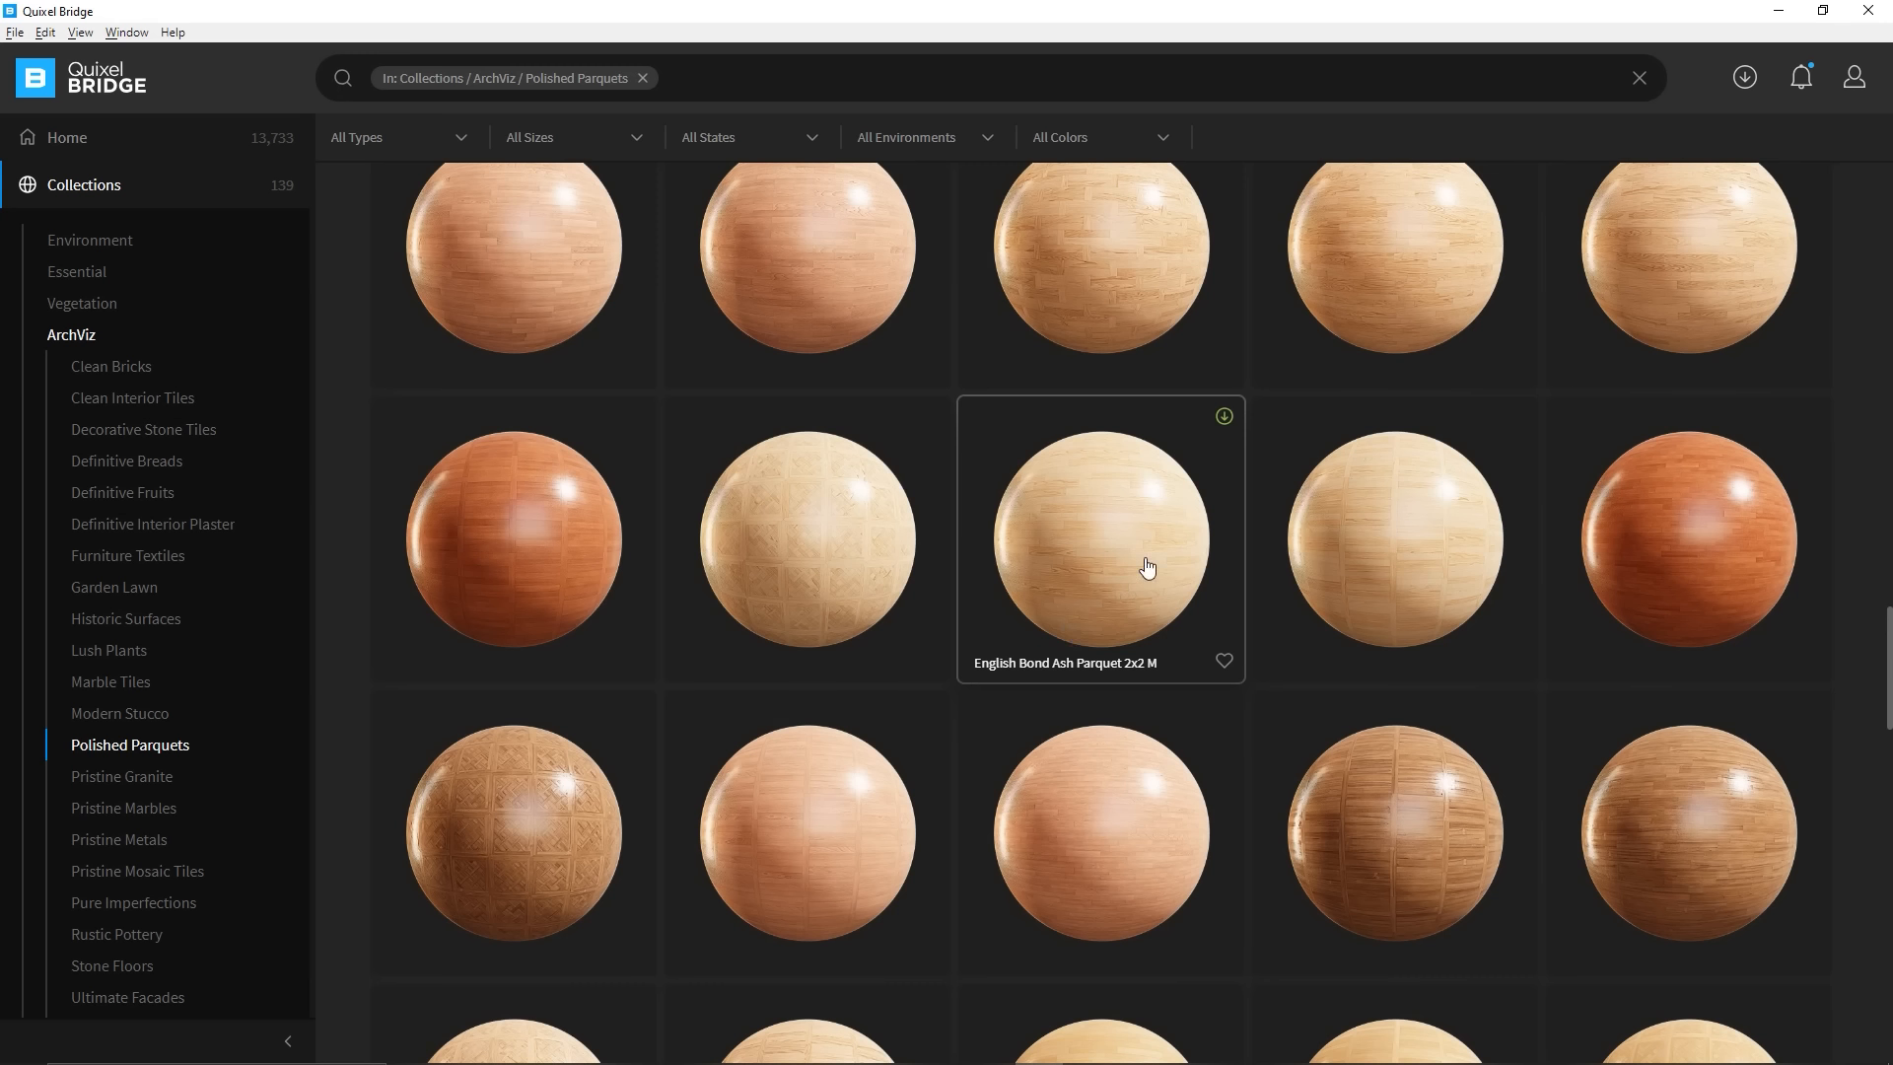
{"action": "scroll", "coordinate": [1147, 567], "scroll_direction": "down", "scroll_amount": 6}
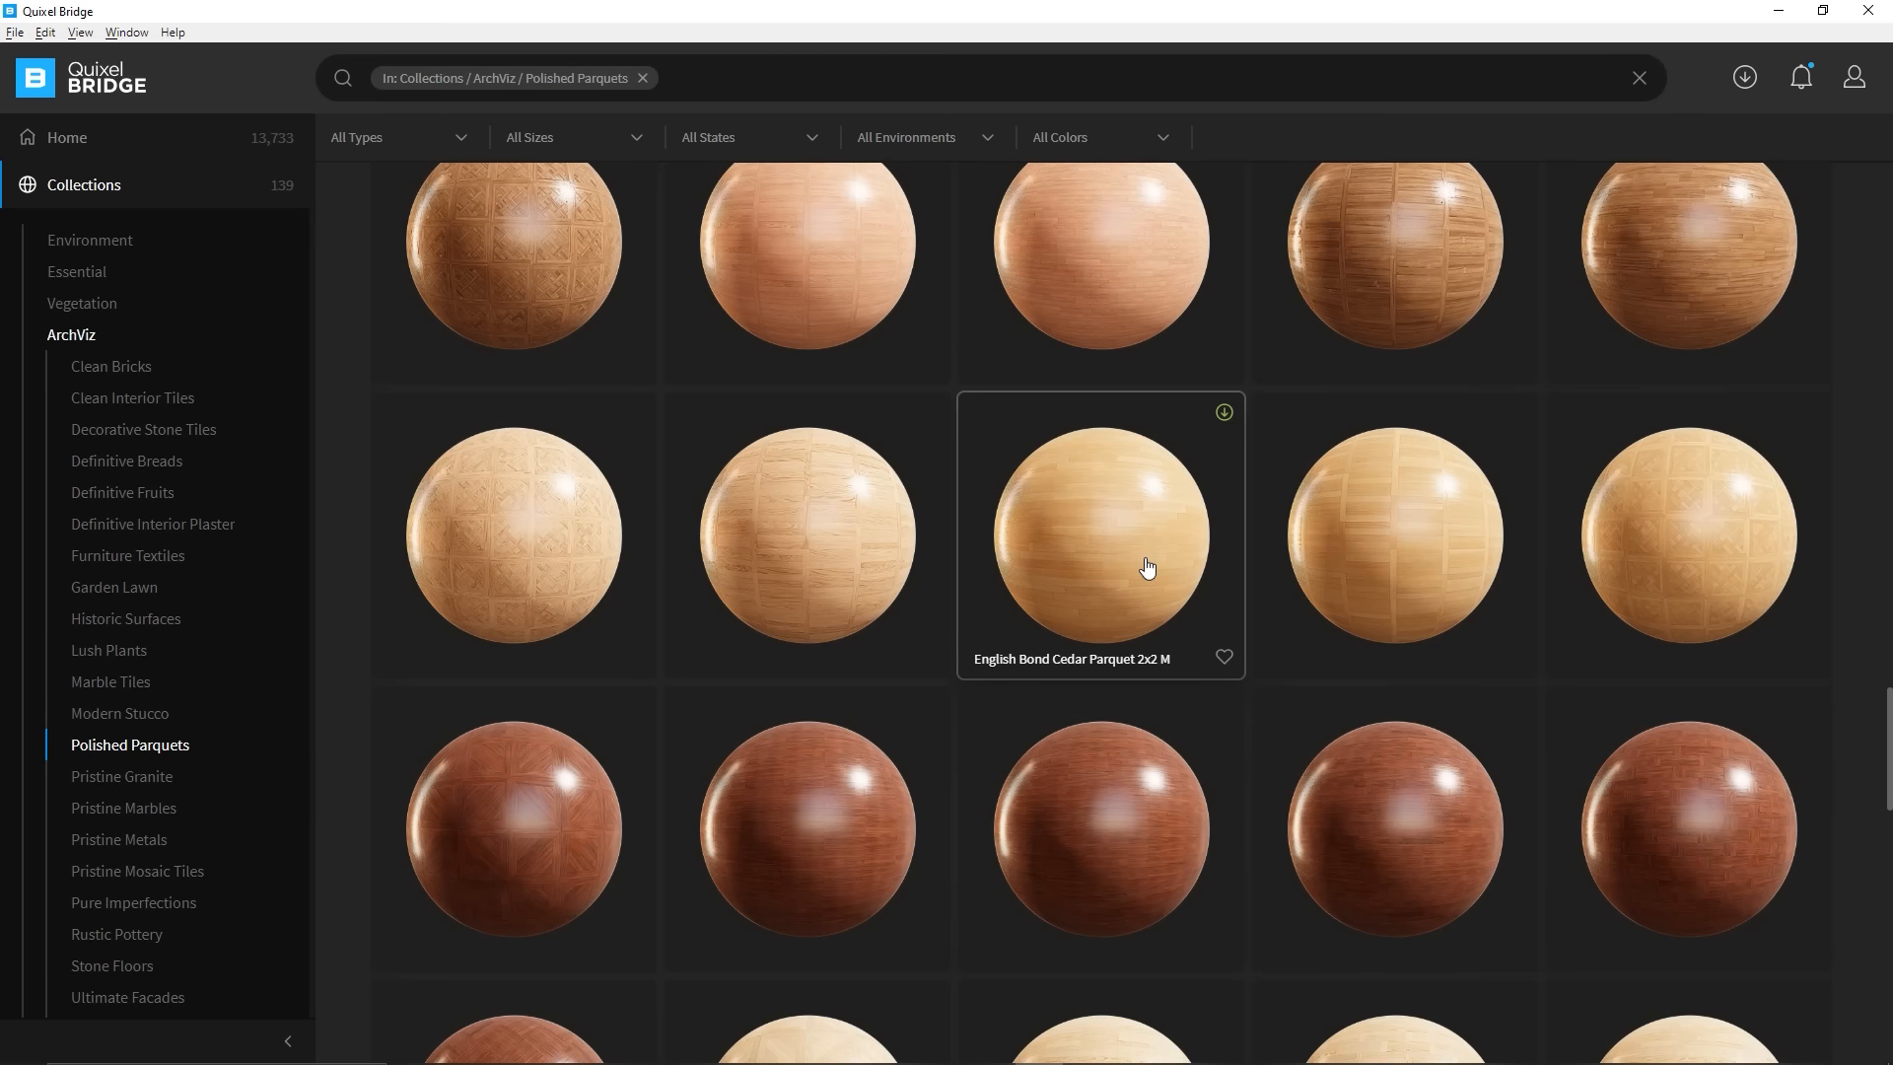
{"action": "scroll", "coordinate": [1147, 567], "scroll_direction": "down", "scroll_amount": 10}
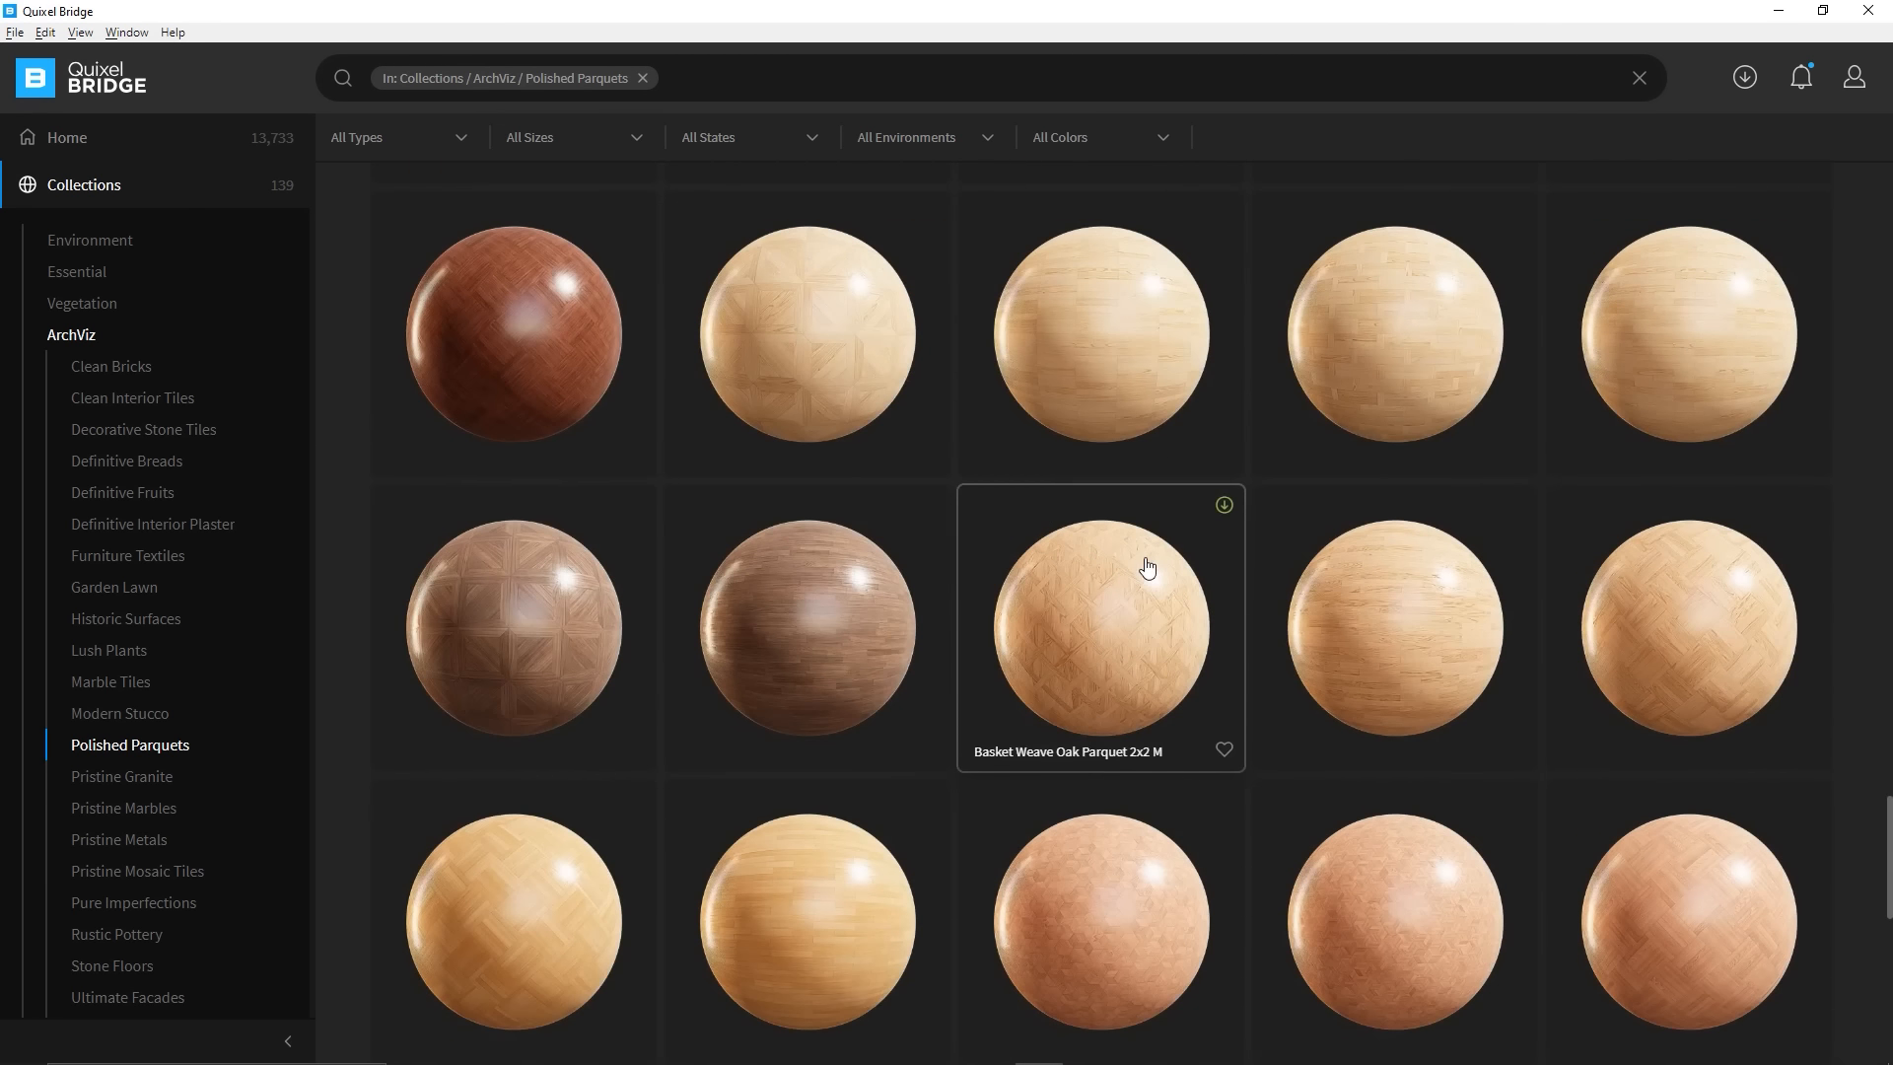
{"action": "scroll", "coordinate": [1147, 567], "scroll_direction": "down", "scroll_amount": 2}
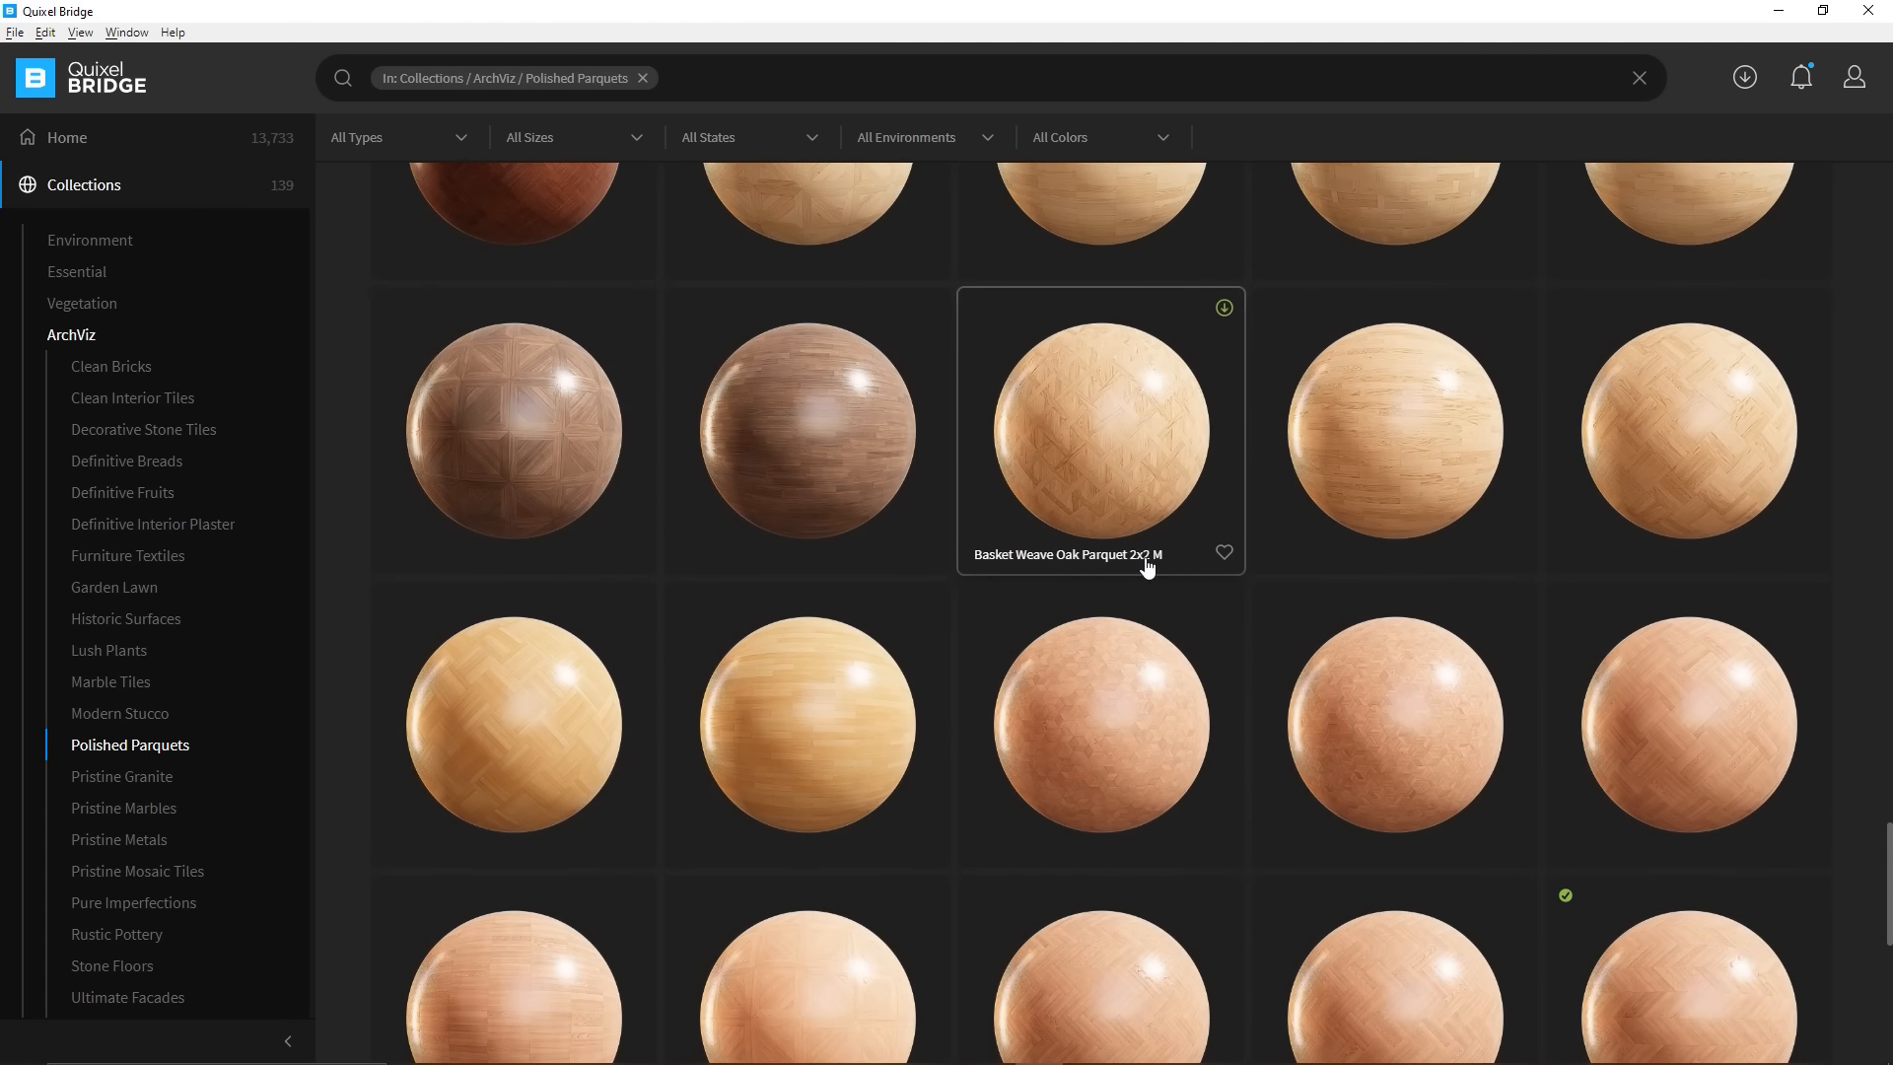
{"action": "scroll", "coordinate": [1147, 567], "scroll_direction": "up", "scroll_amount": 2}
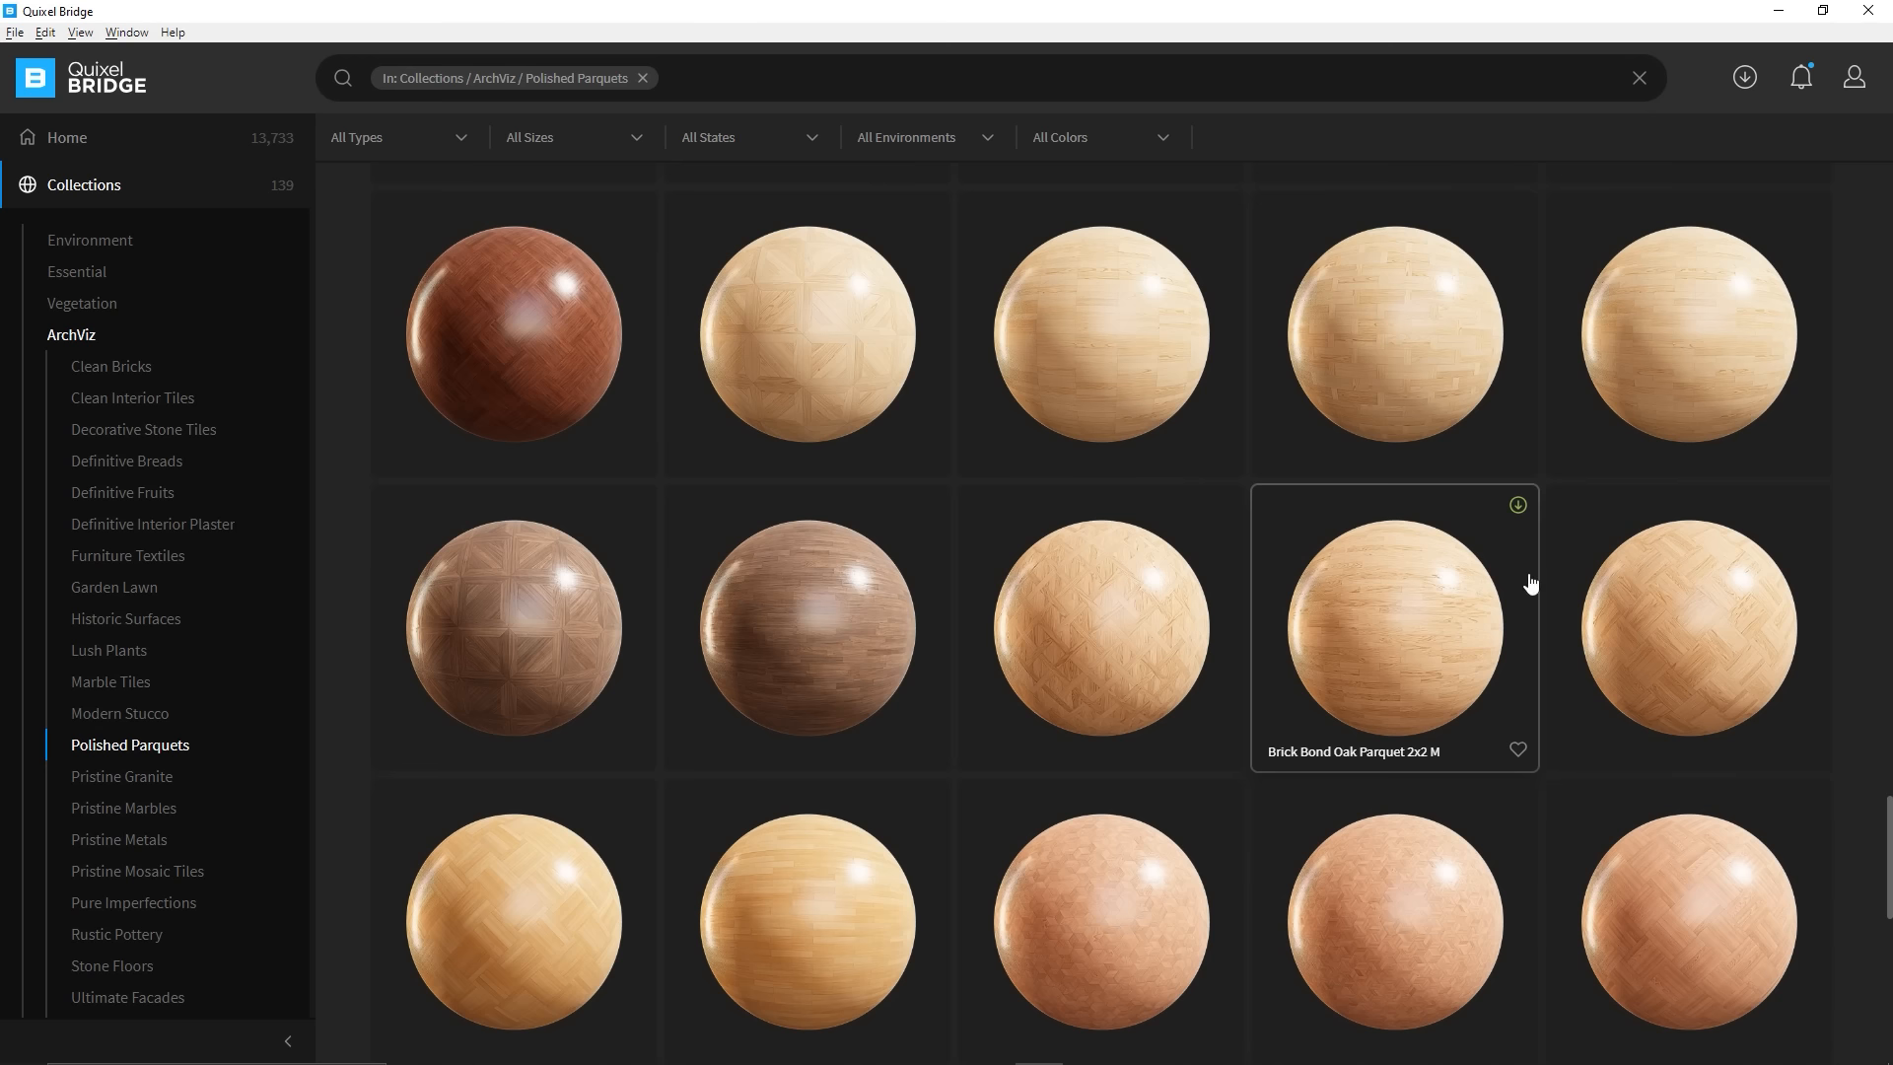
Download the Brick Bond Ash Parquet 2x2 M surface with its AO and Displacement maps excluded
{"action": "left_click", "coordinate": [1693, 299]}
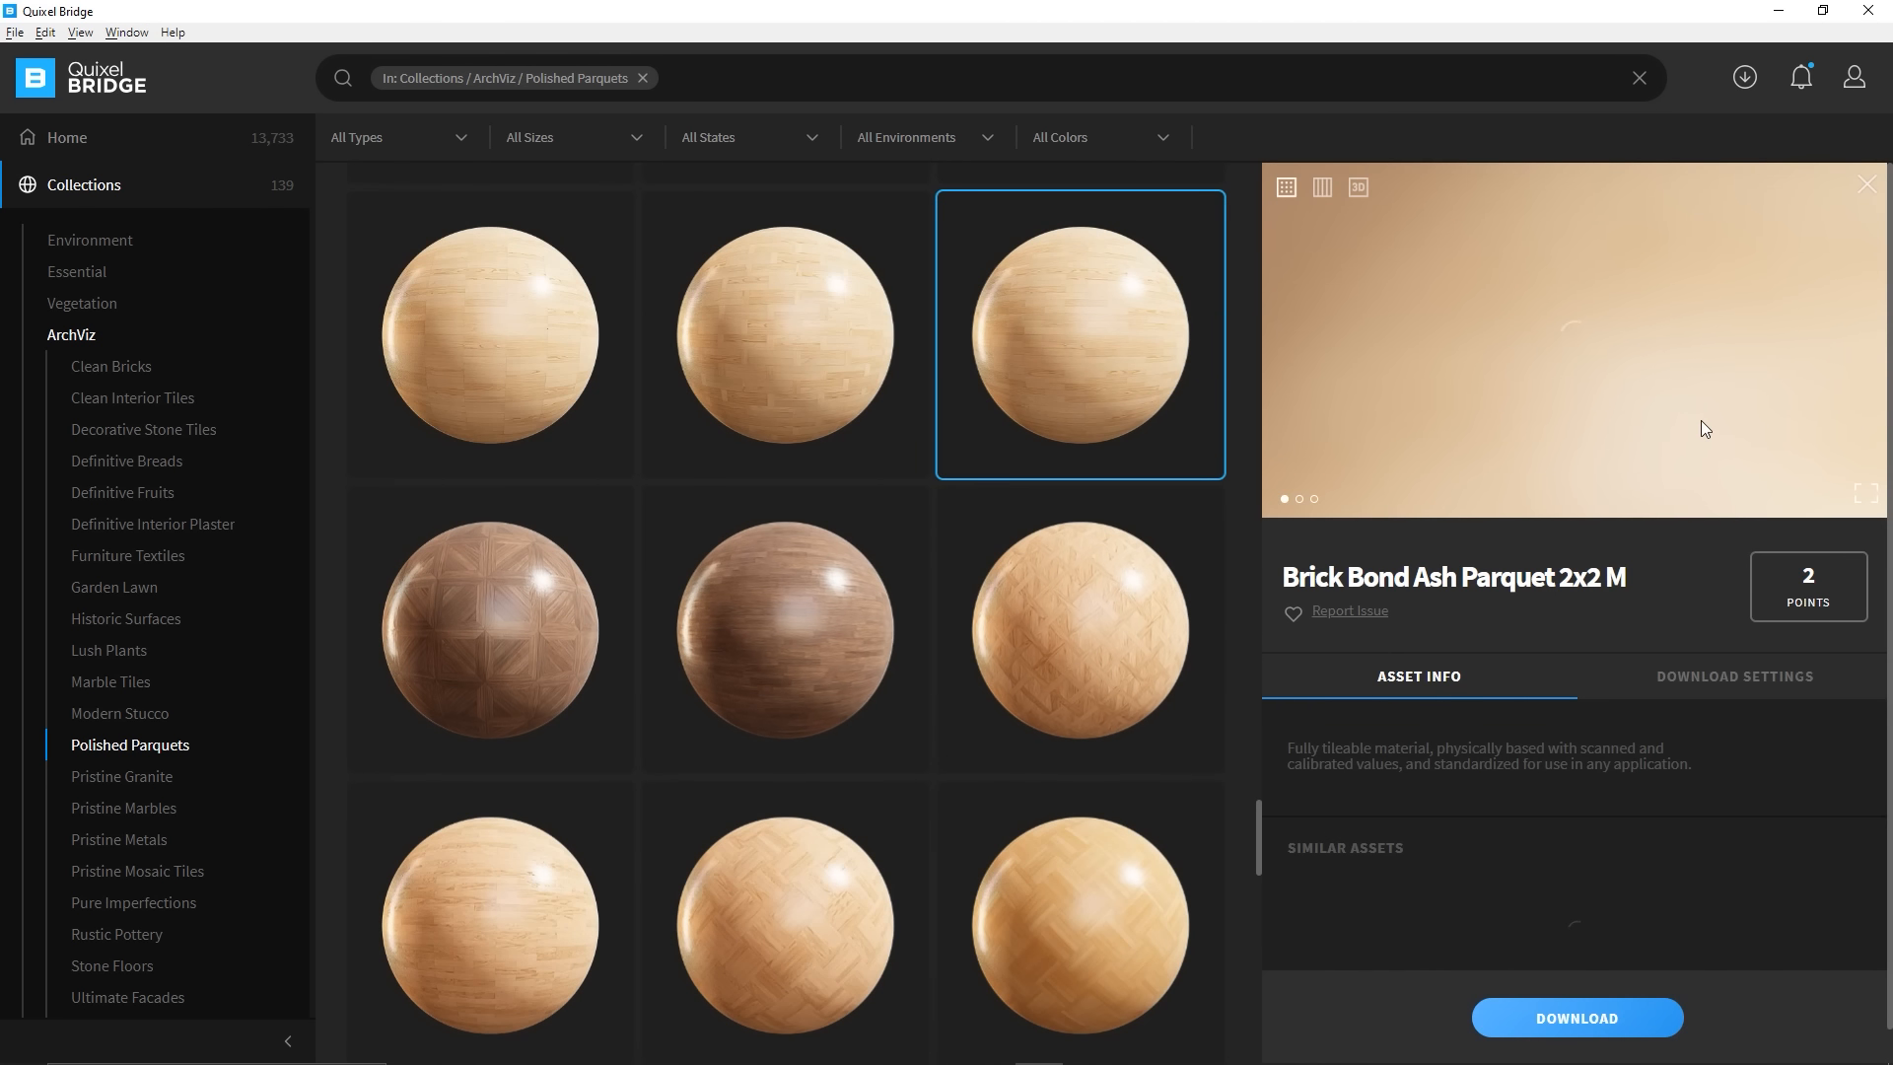
{"action": "left_click", "coordinate": [1698, 688]}
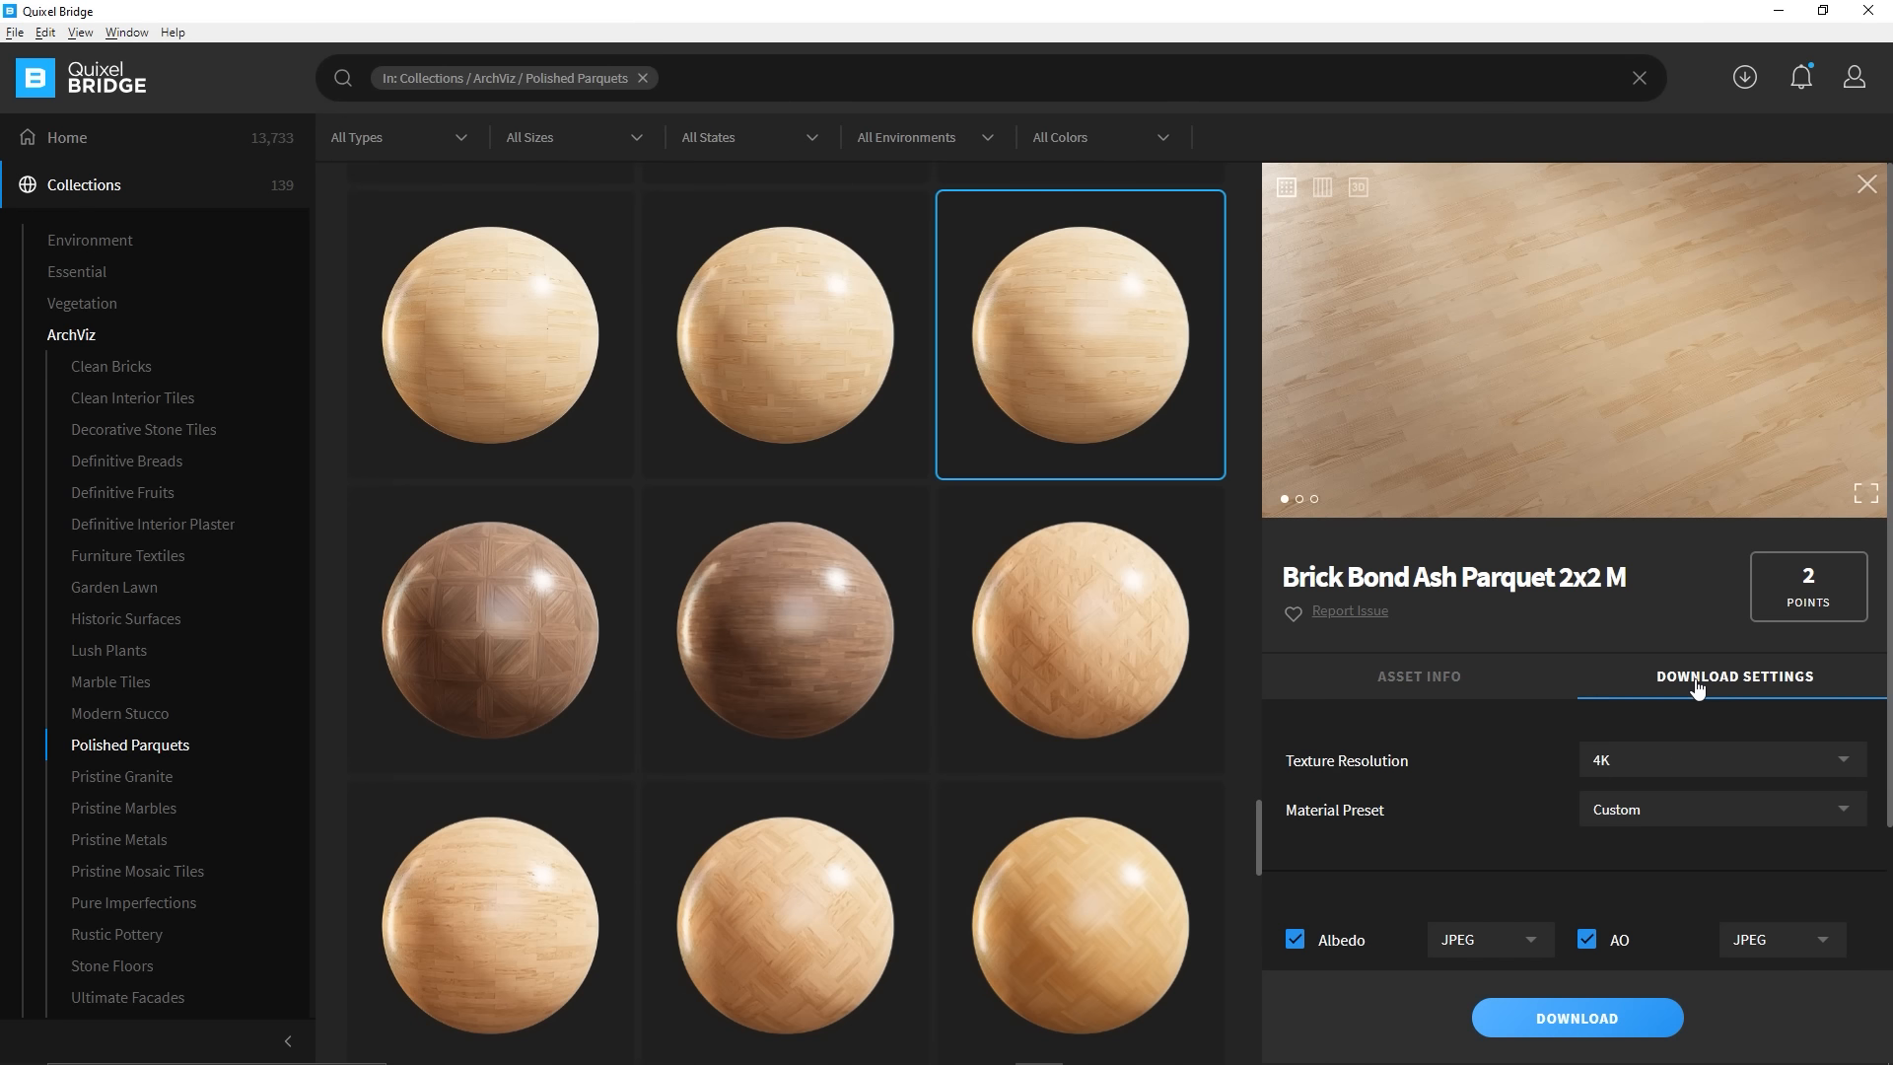
{"action": "scroll", "coordinate": [1445, 802], "scroll_direction": "down", "scroll_amount": 2}
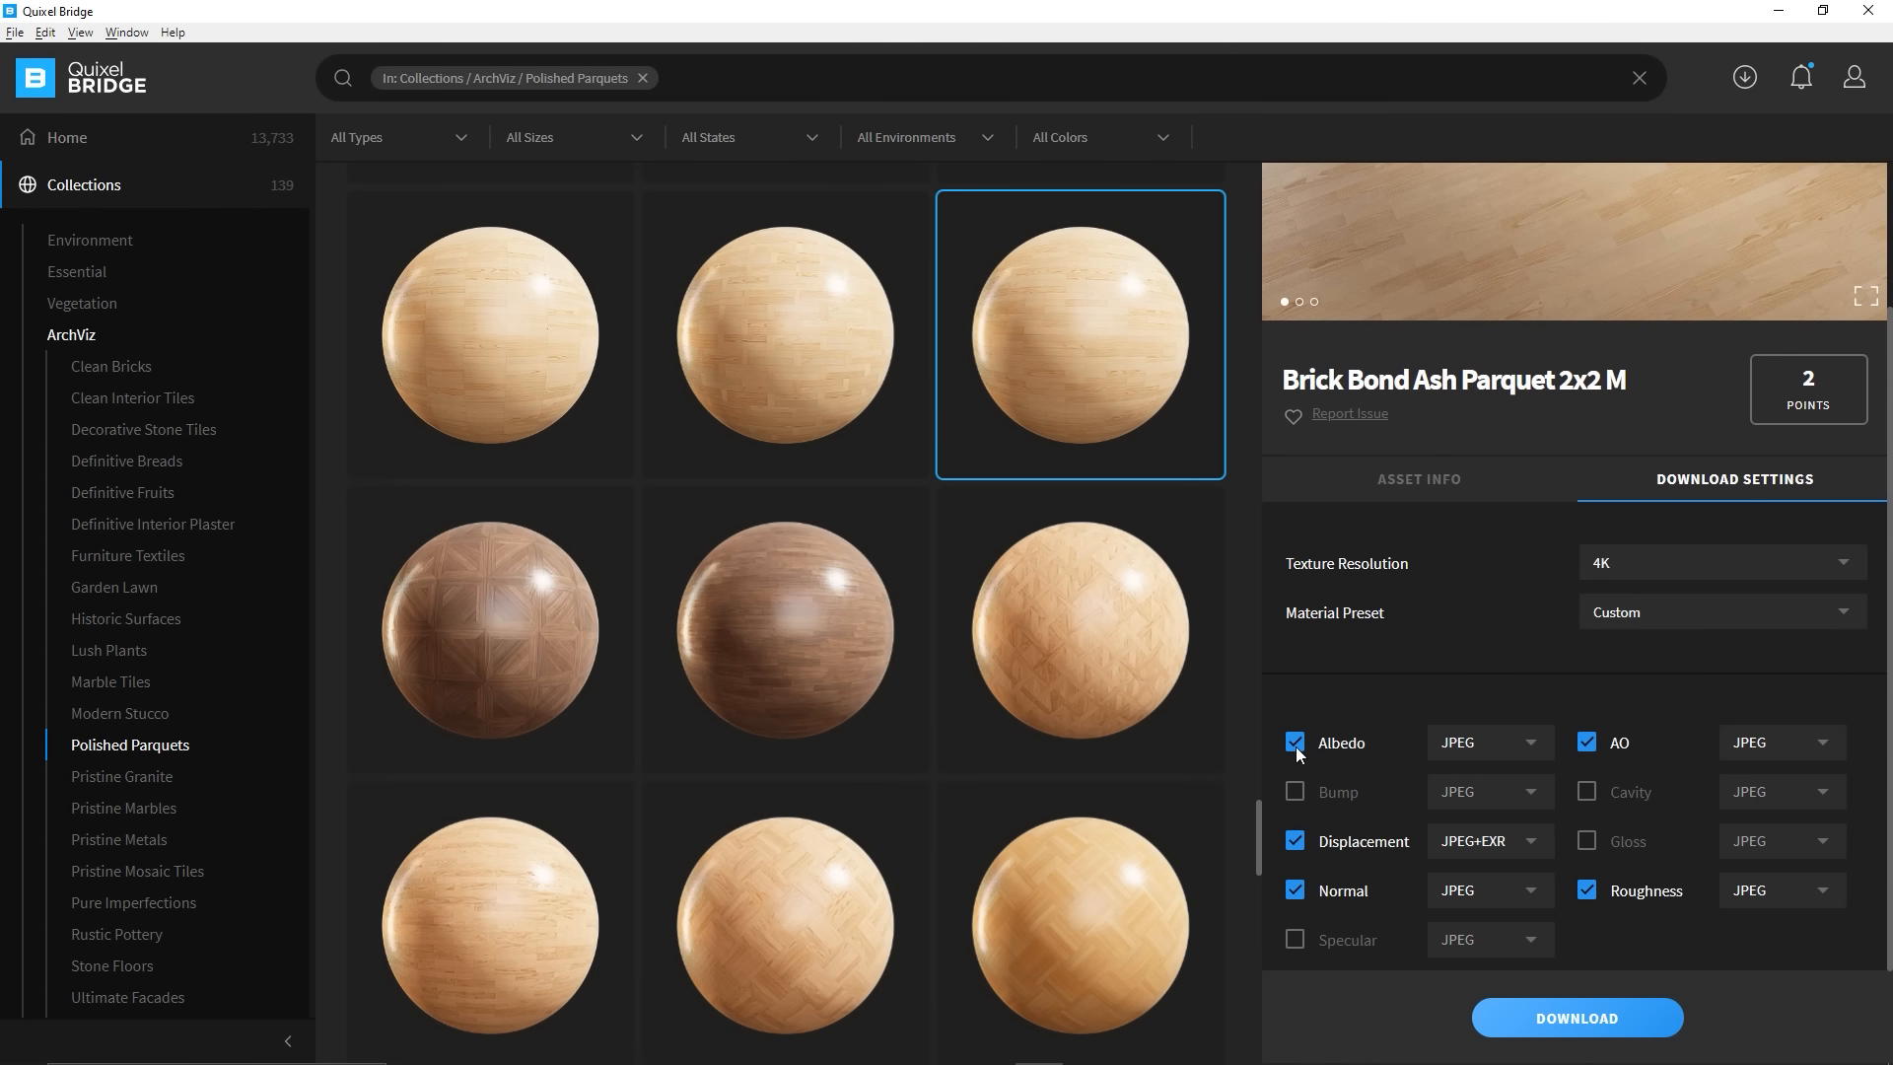
{"action": "left_click", "coordinate": [1587, 742]}
{"action": "left_click", "coordinate": [1294, 841]}
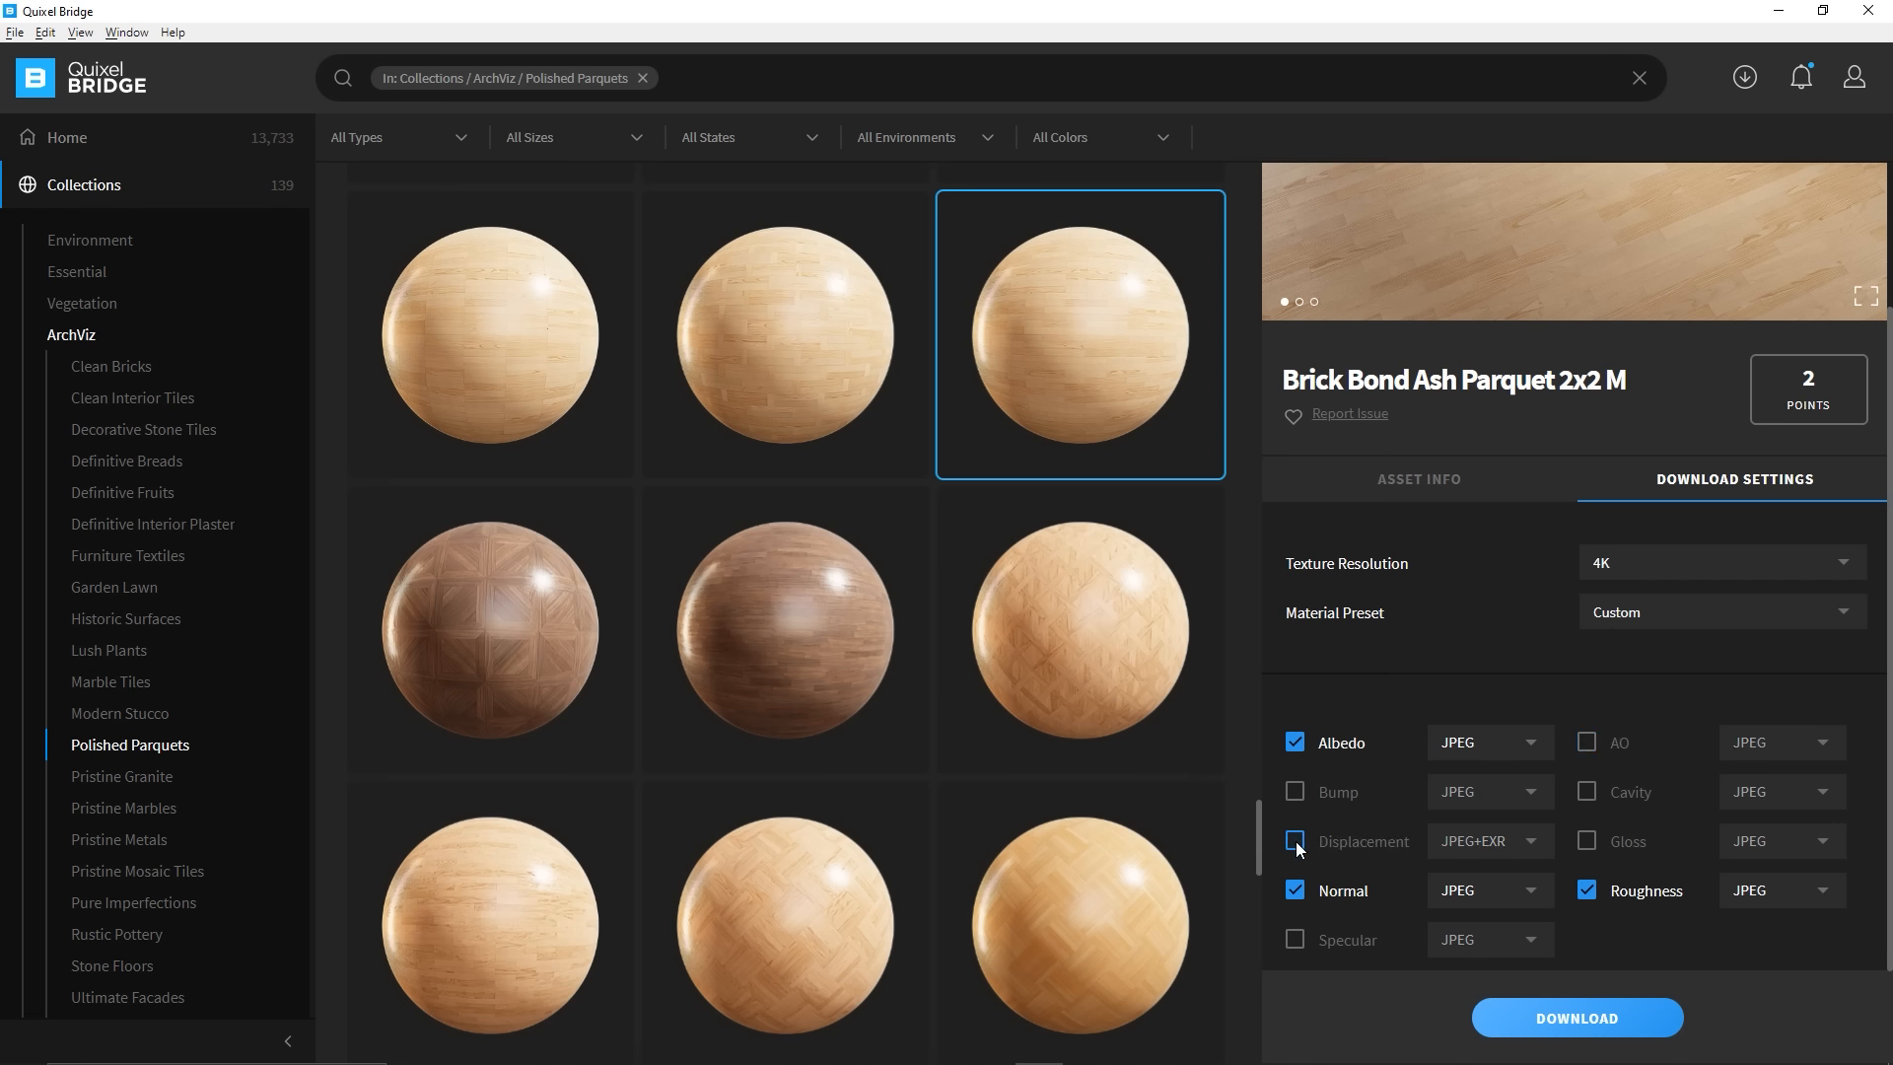
{"action": "scroll", "coordinate": [1295, 842], "scroll_direction": "down", "scroll_amount": 1}
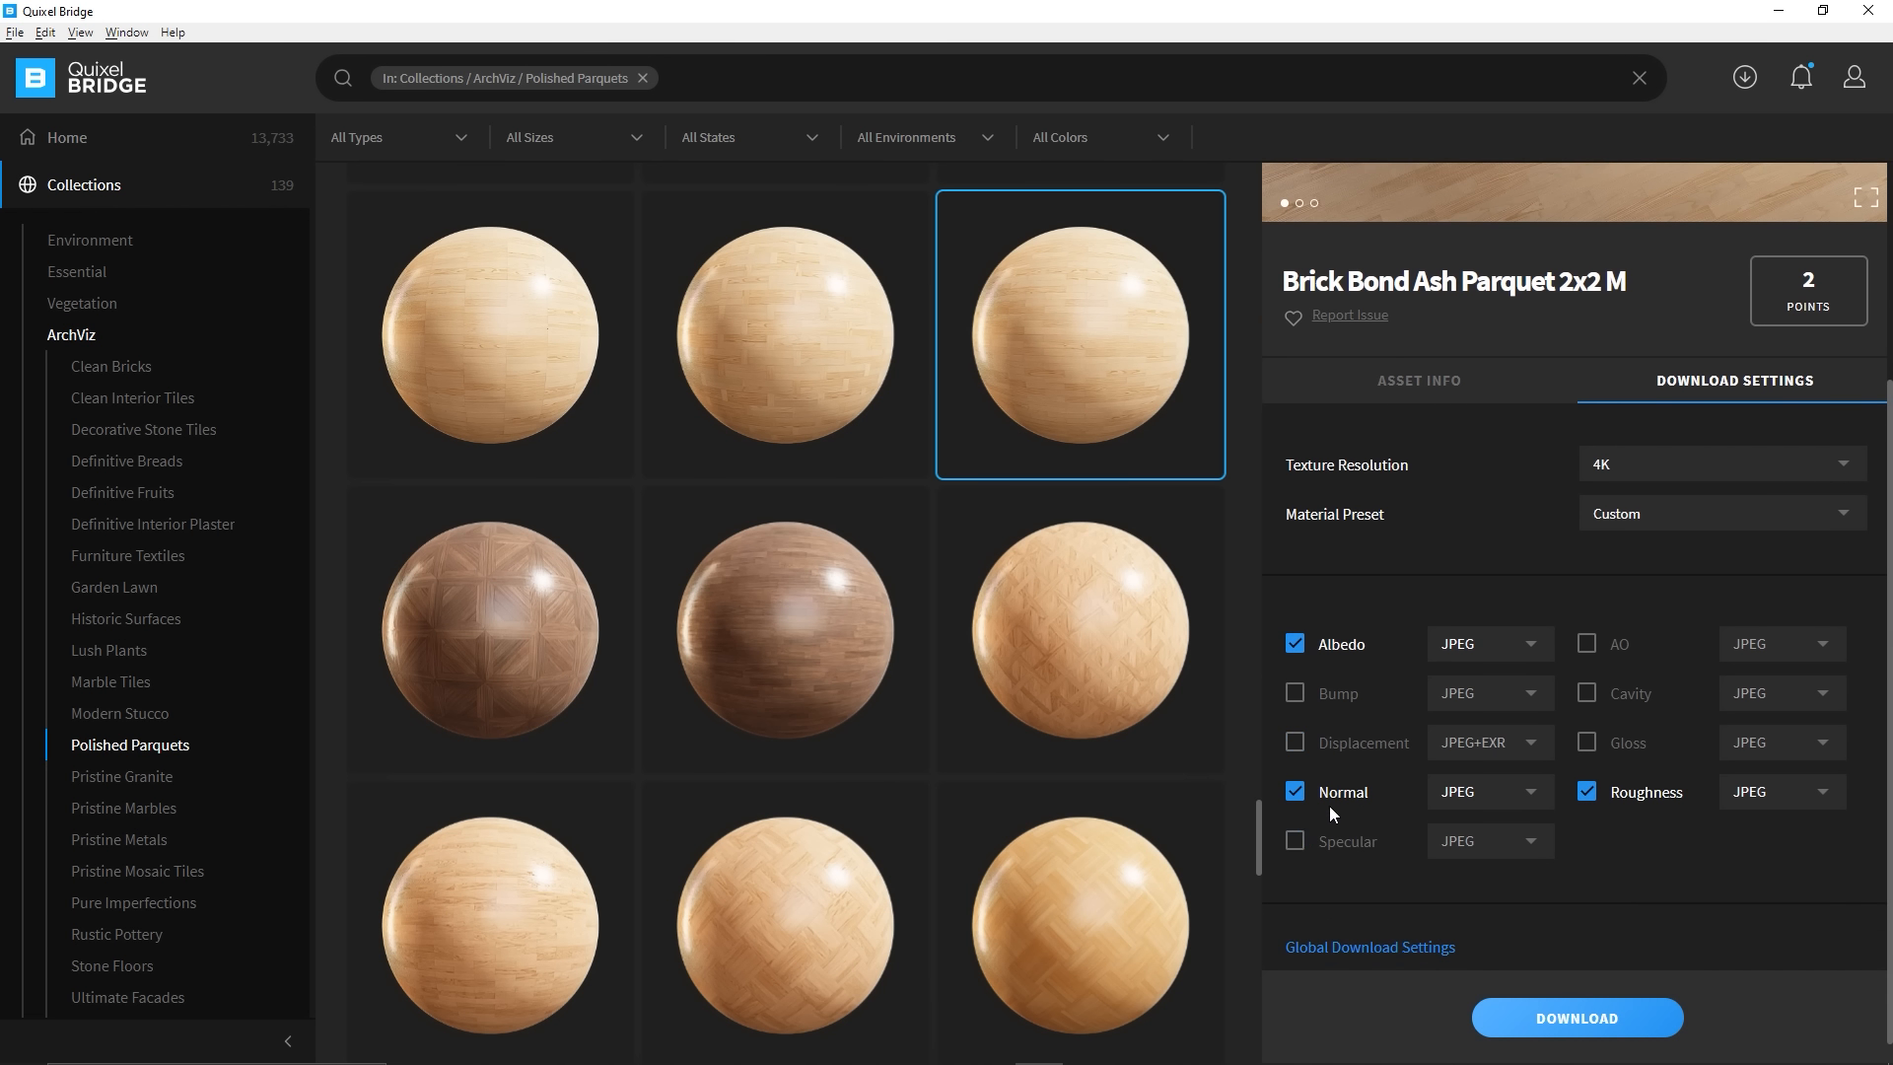
{"action": "left_click", "coordinate": [1574, 1016]}
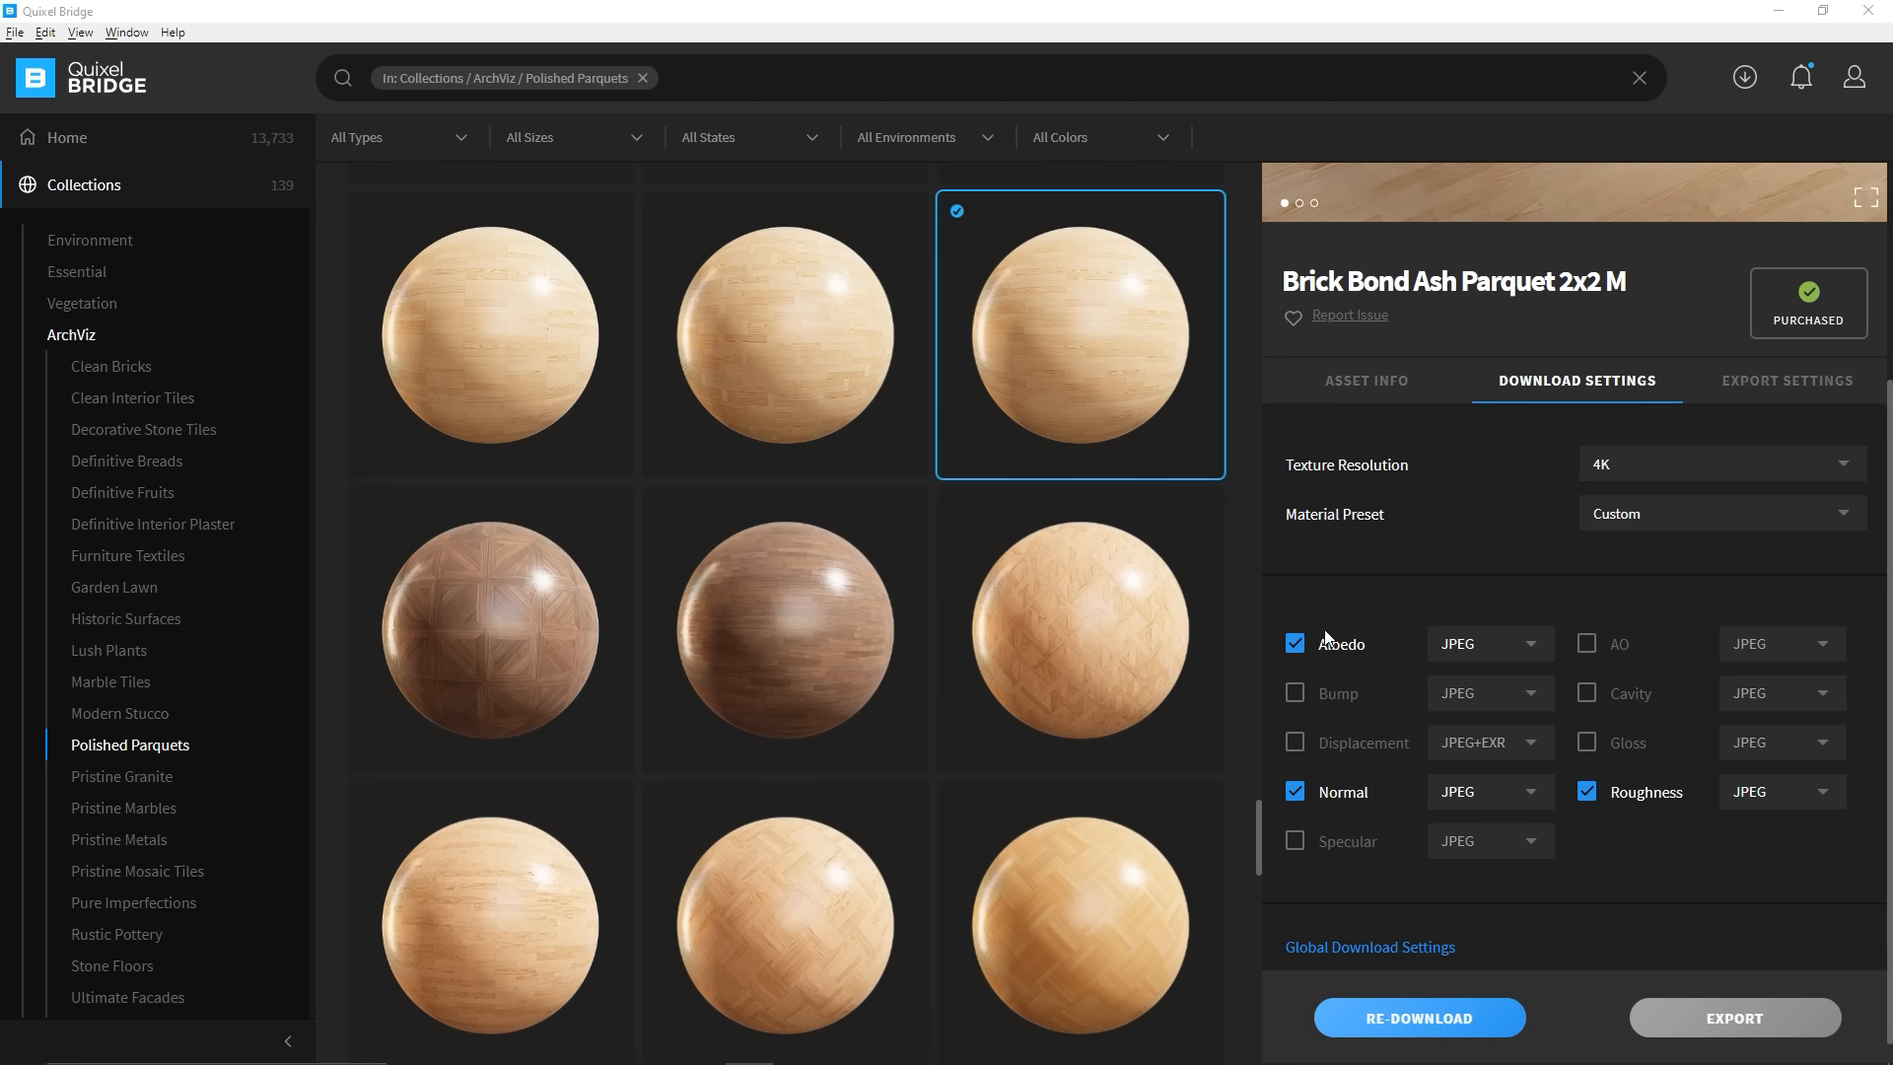
Open the downloaded ash parquet's folder, copy its path and switch back to Twinmotion
{"action": "right_click", "coordinate": [1101, 381]}
{"action": "left_click", "coordinate": [1109, 393]}
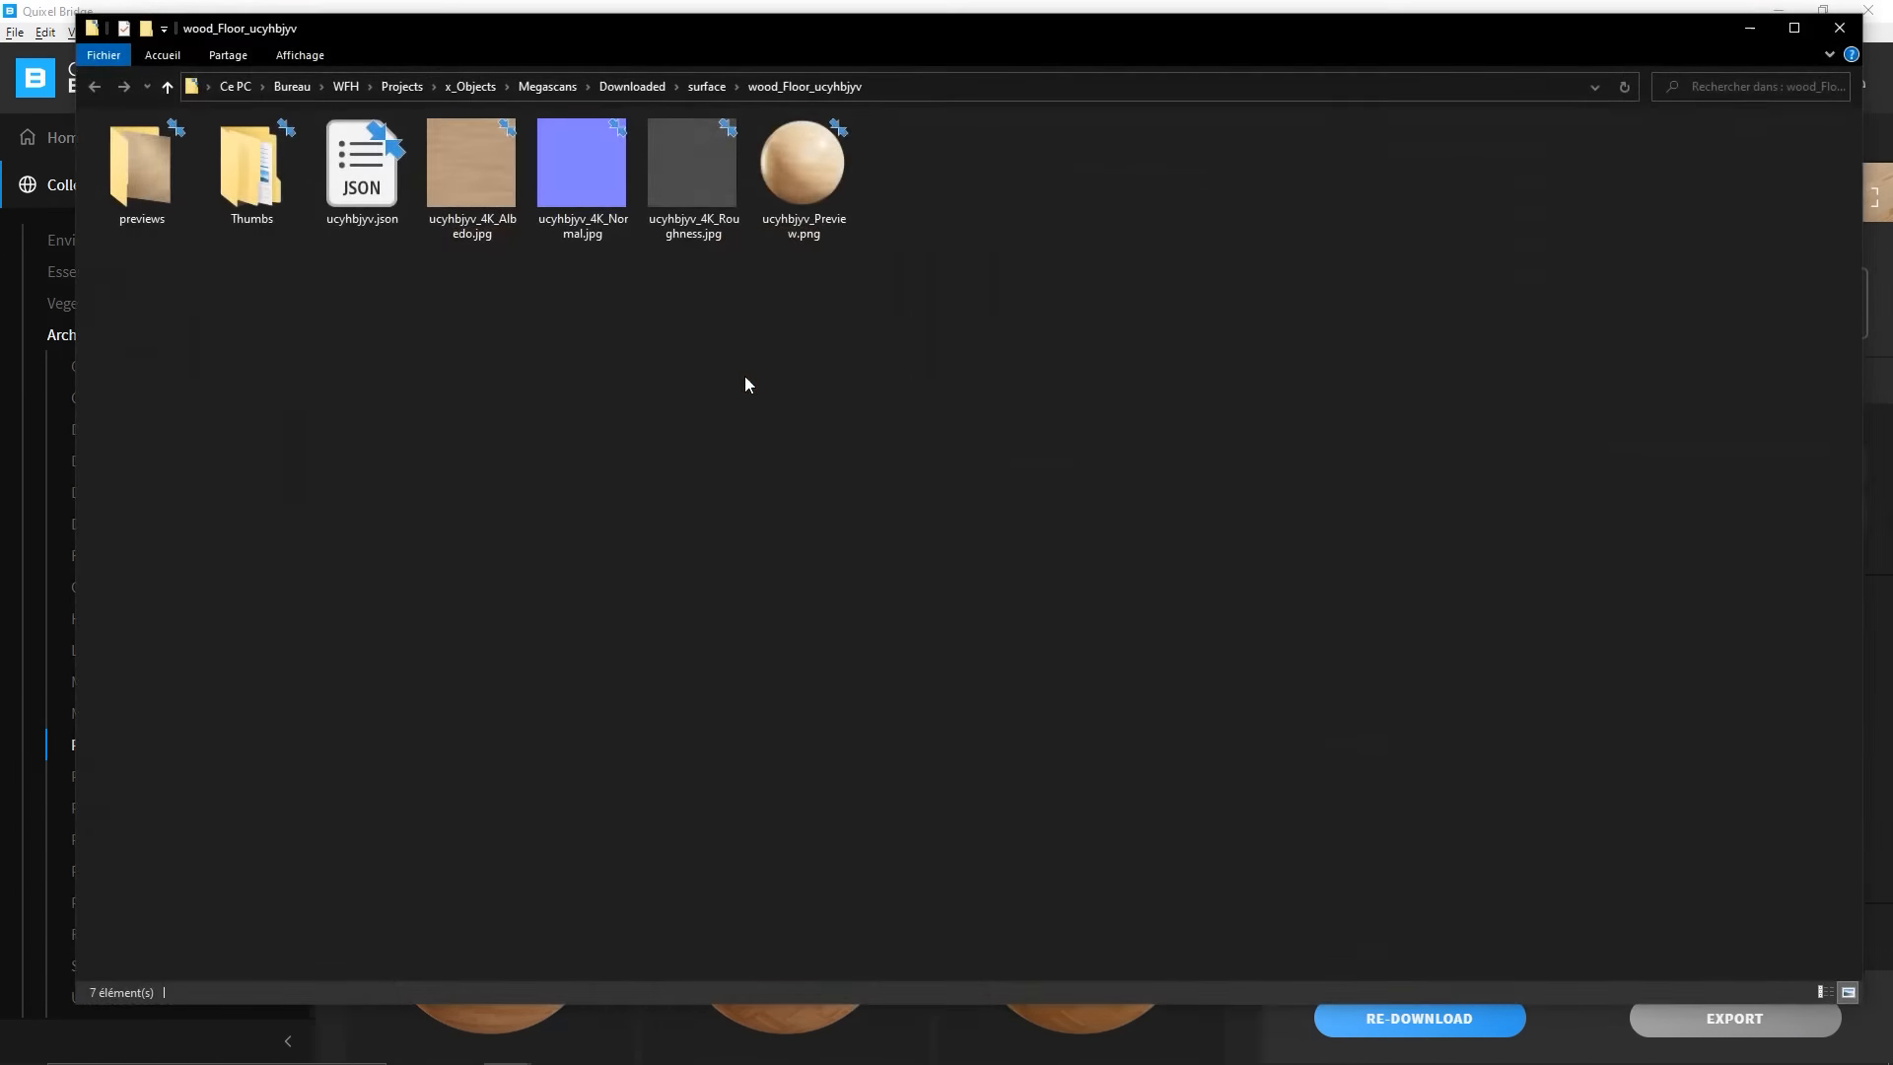
{"action": "left_click", "coordinate": [919, 81]}
{"action": "key", "text": "ctrl+c"}
{"action": "key", "text": "alt+Tab"}
{"action": "key", "text": "alt+Tab"}
{"action": "key", "text": "alt+Tab"}
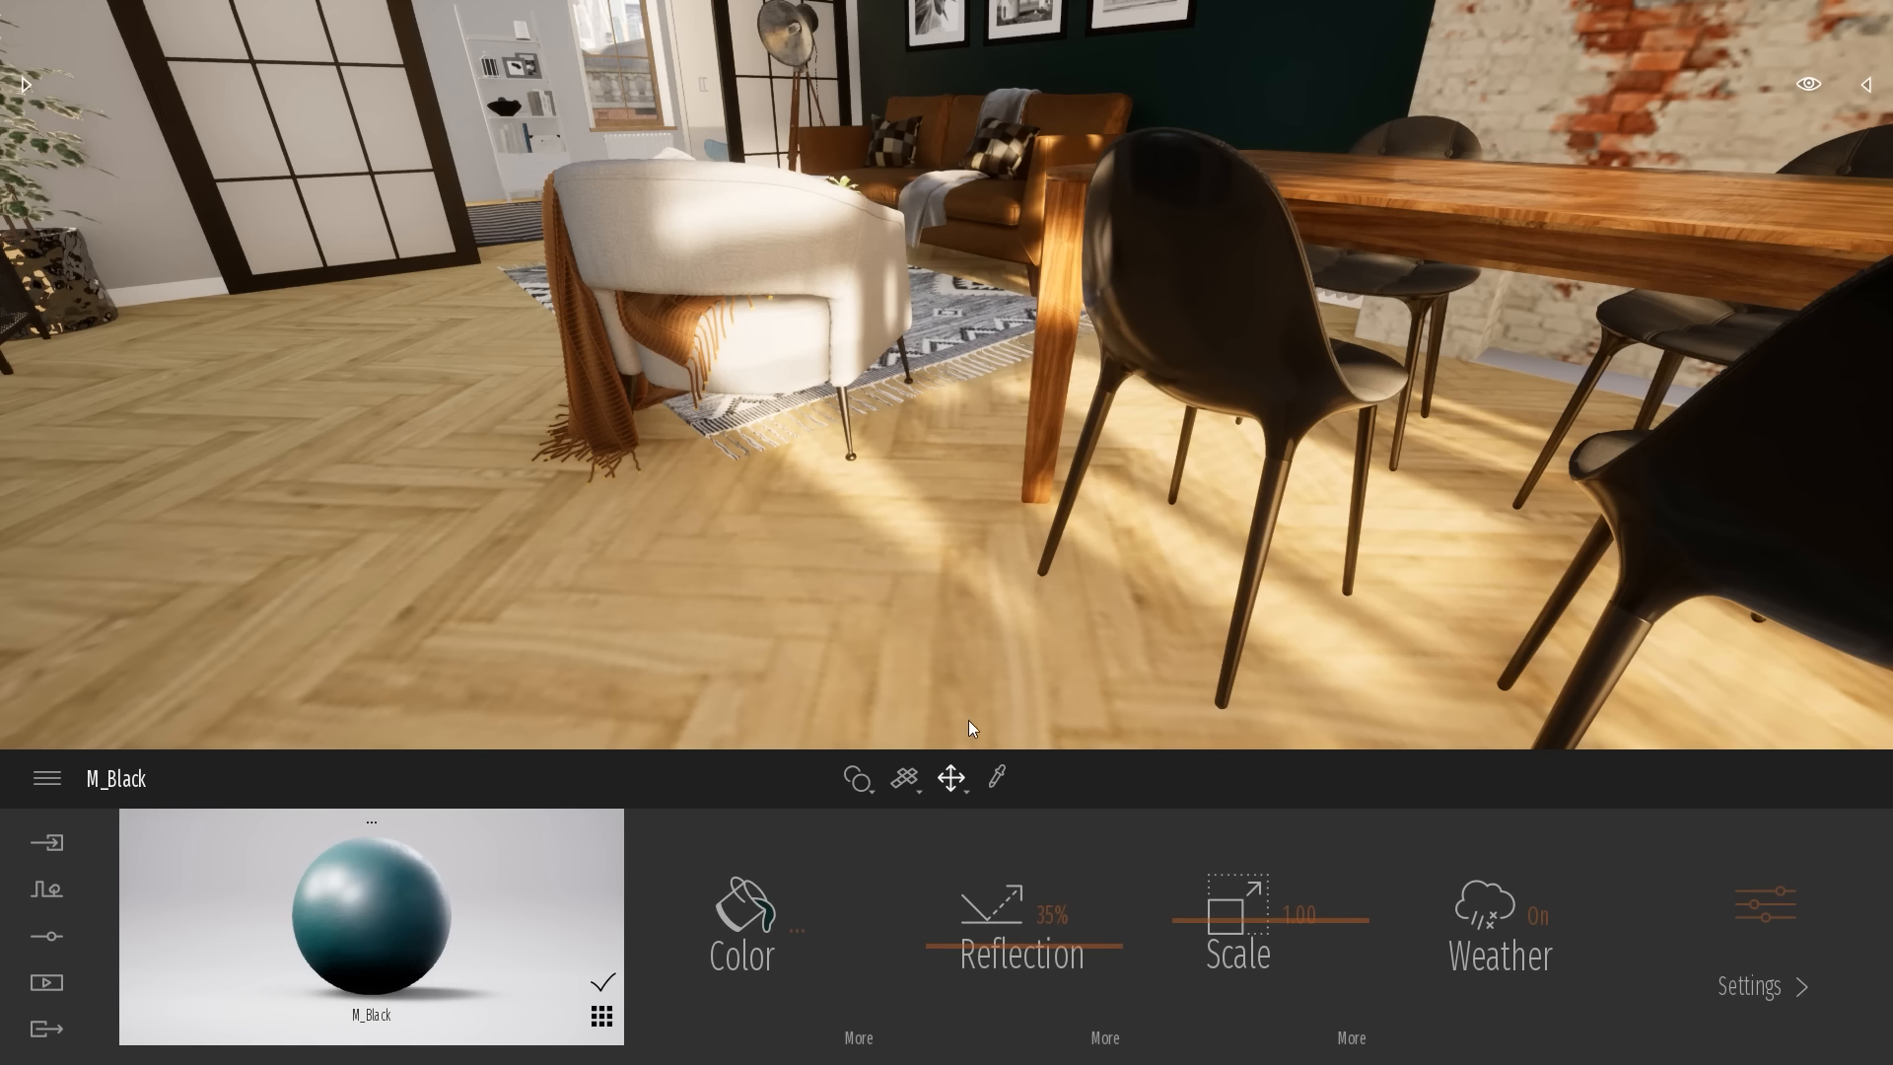
Sample the floor material M_Floor and replace its color texture with ucyhbjyv_4K_Albedo.jpg from the downloaded ash parquet folder
{"action": "left_click", "coordinate": [997, 778]}
{"action": "left_click", "coordinate": [961, 623]}
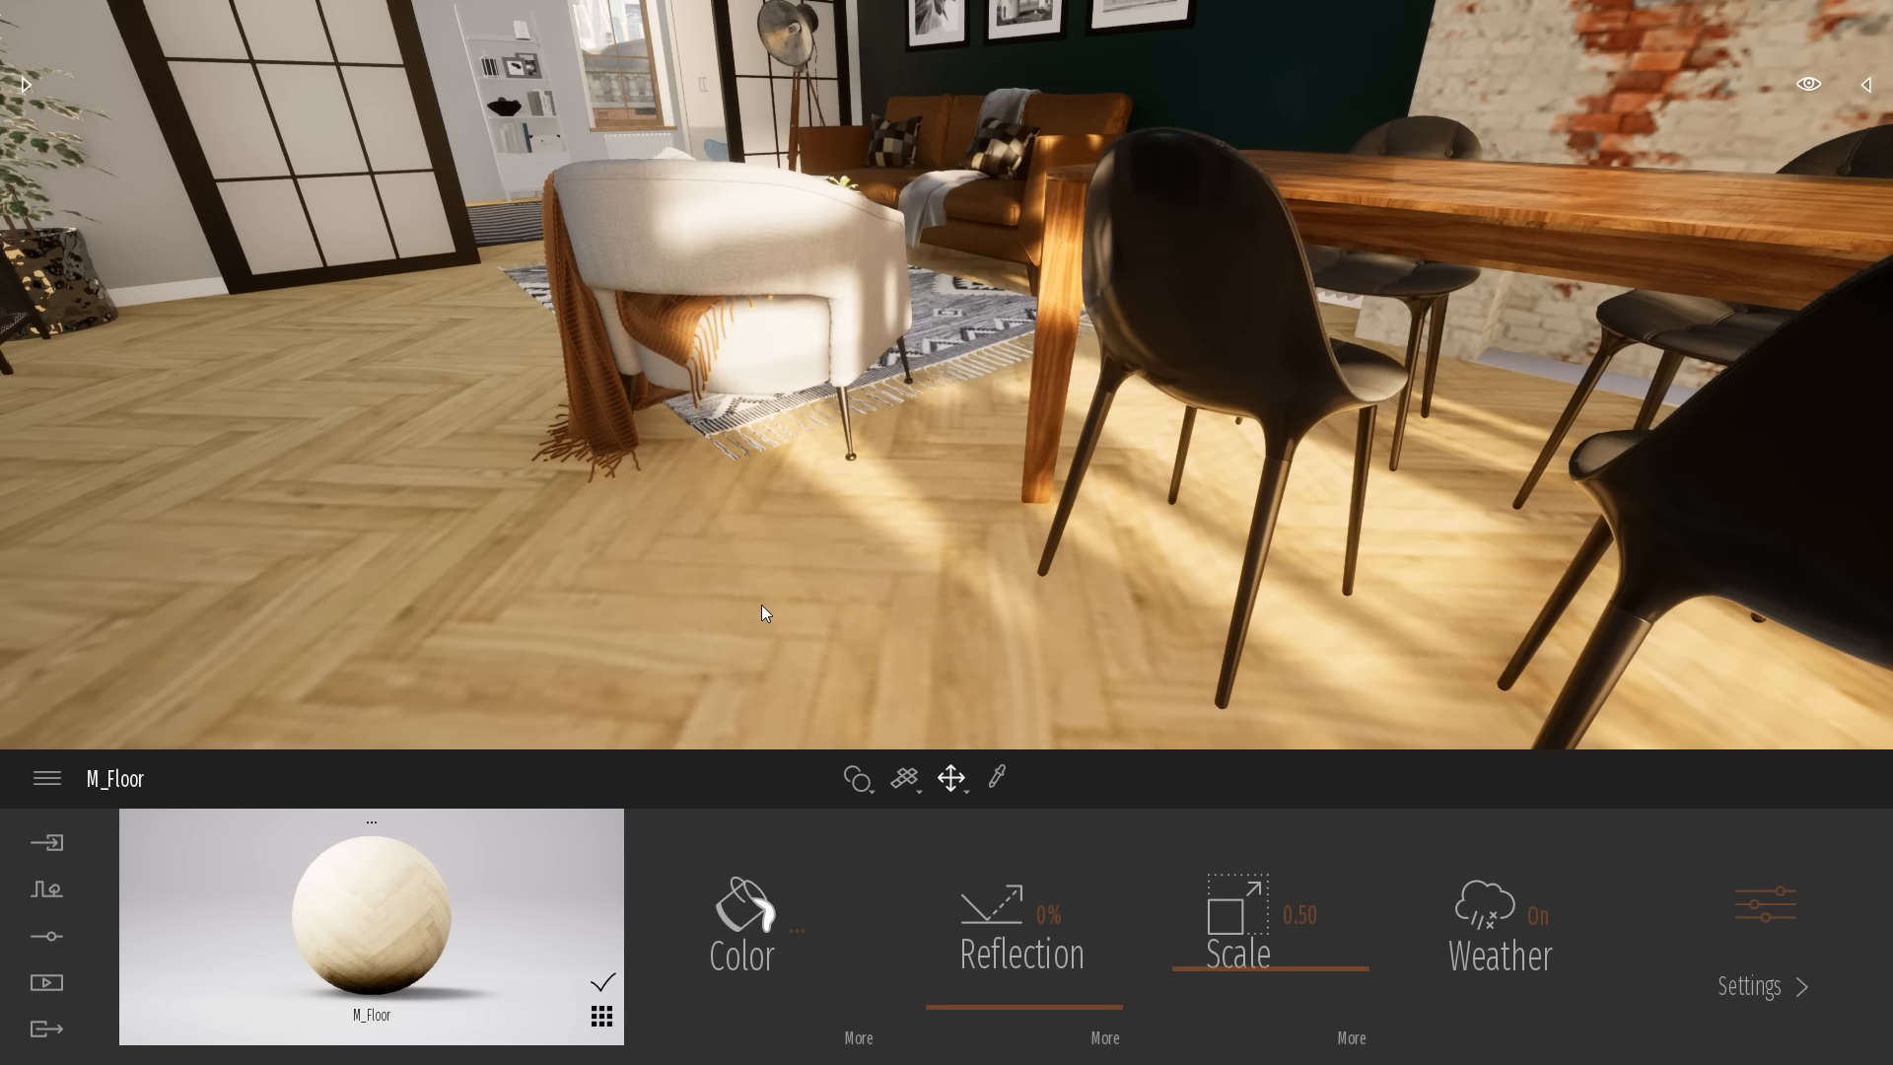
{"action": "left_click", "coordinate": [858, 1038]}
{"action": "left_click", "coordinate": [831, 915]}
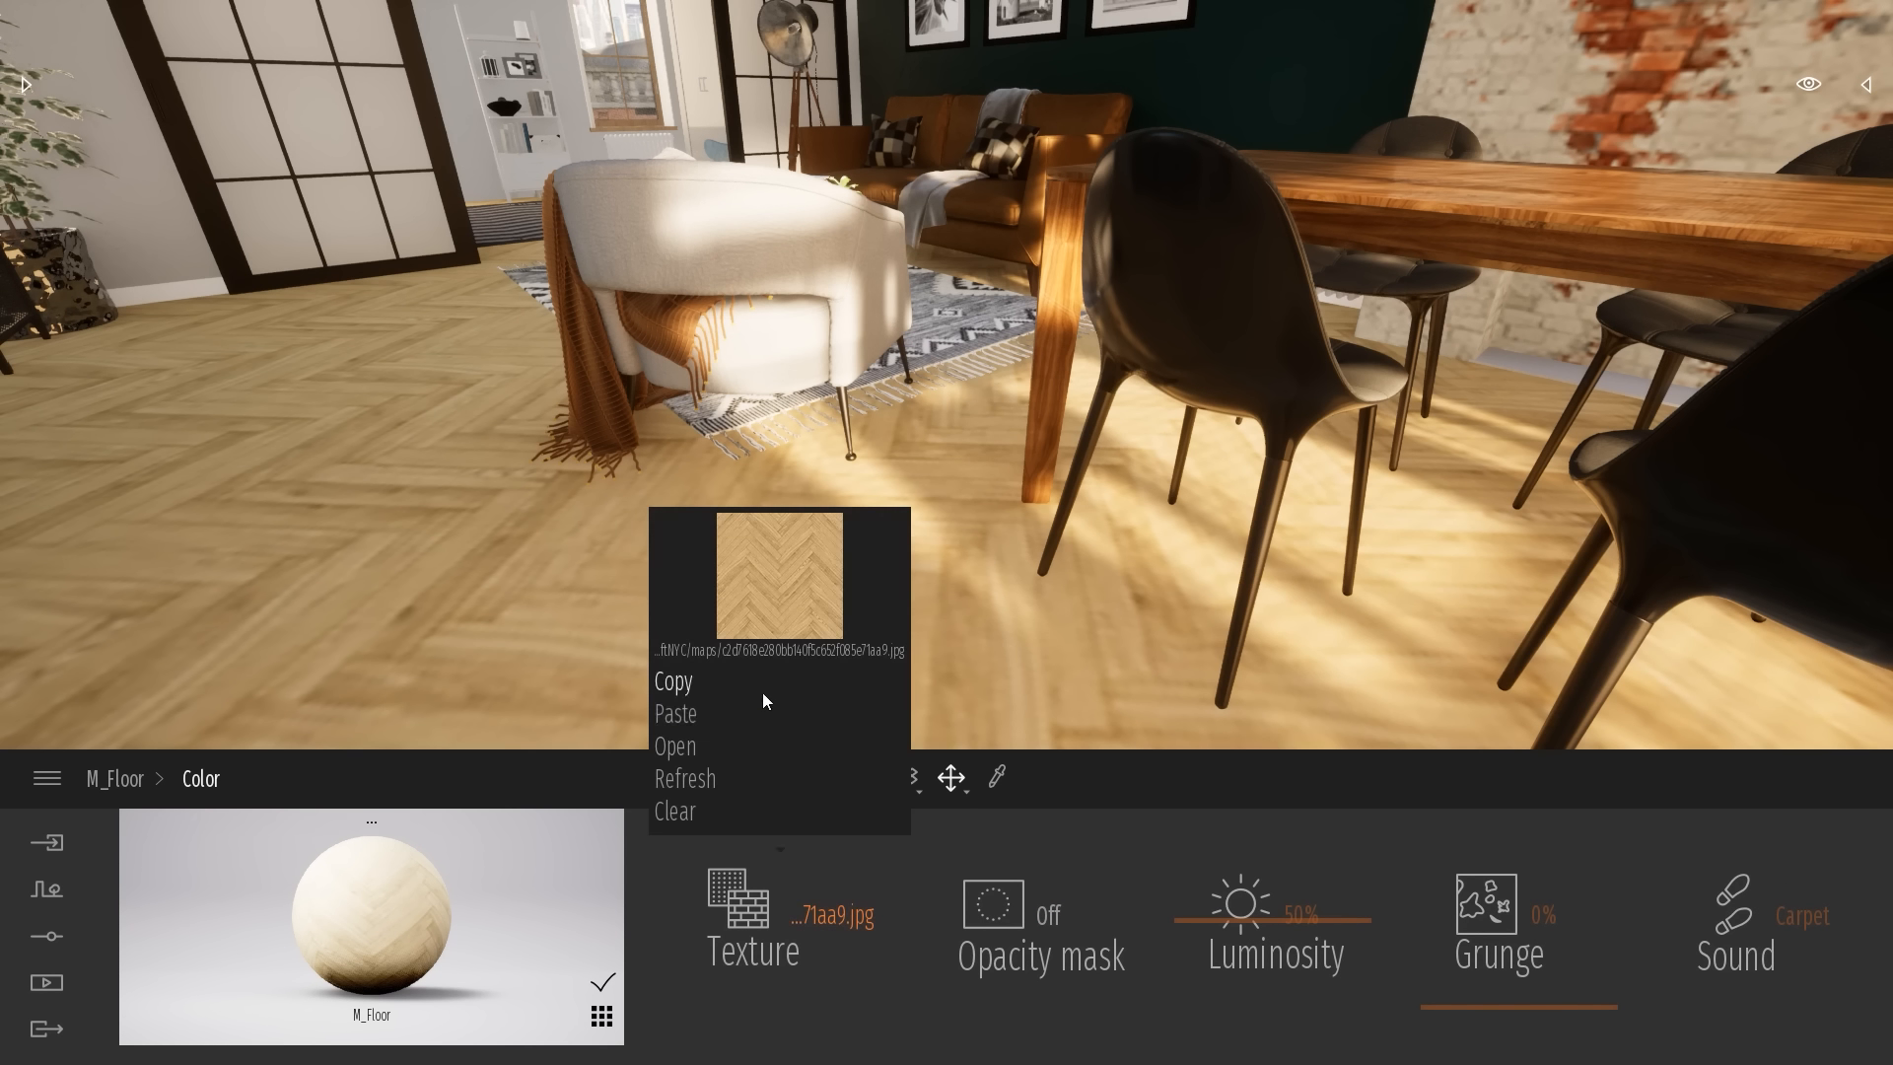
{"action": "left_click", "coordinate": [694, 747]}
{"action": "left_click", "coordinate": [652, 146]}
{"action": "key", "text": "ctrl+v"}
{"action": "key", "text": "Return"}
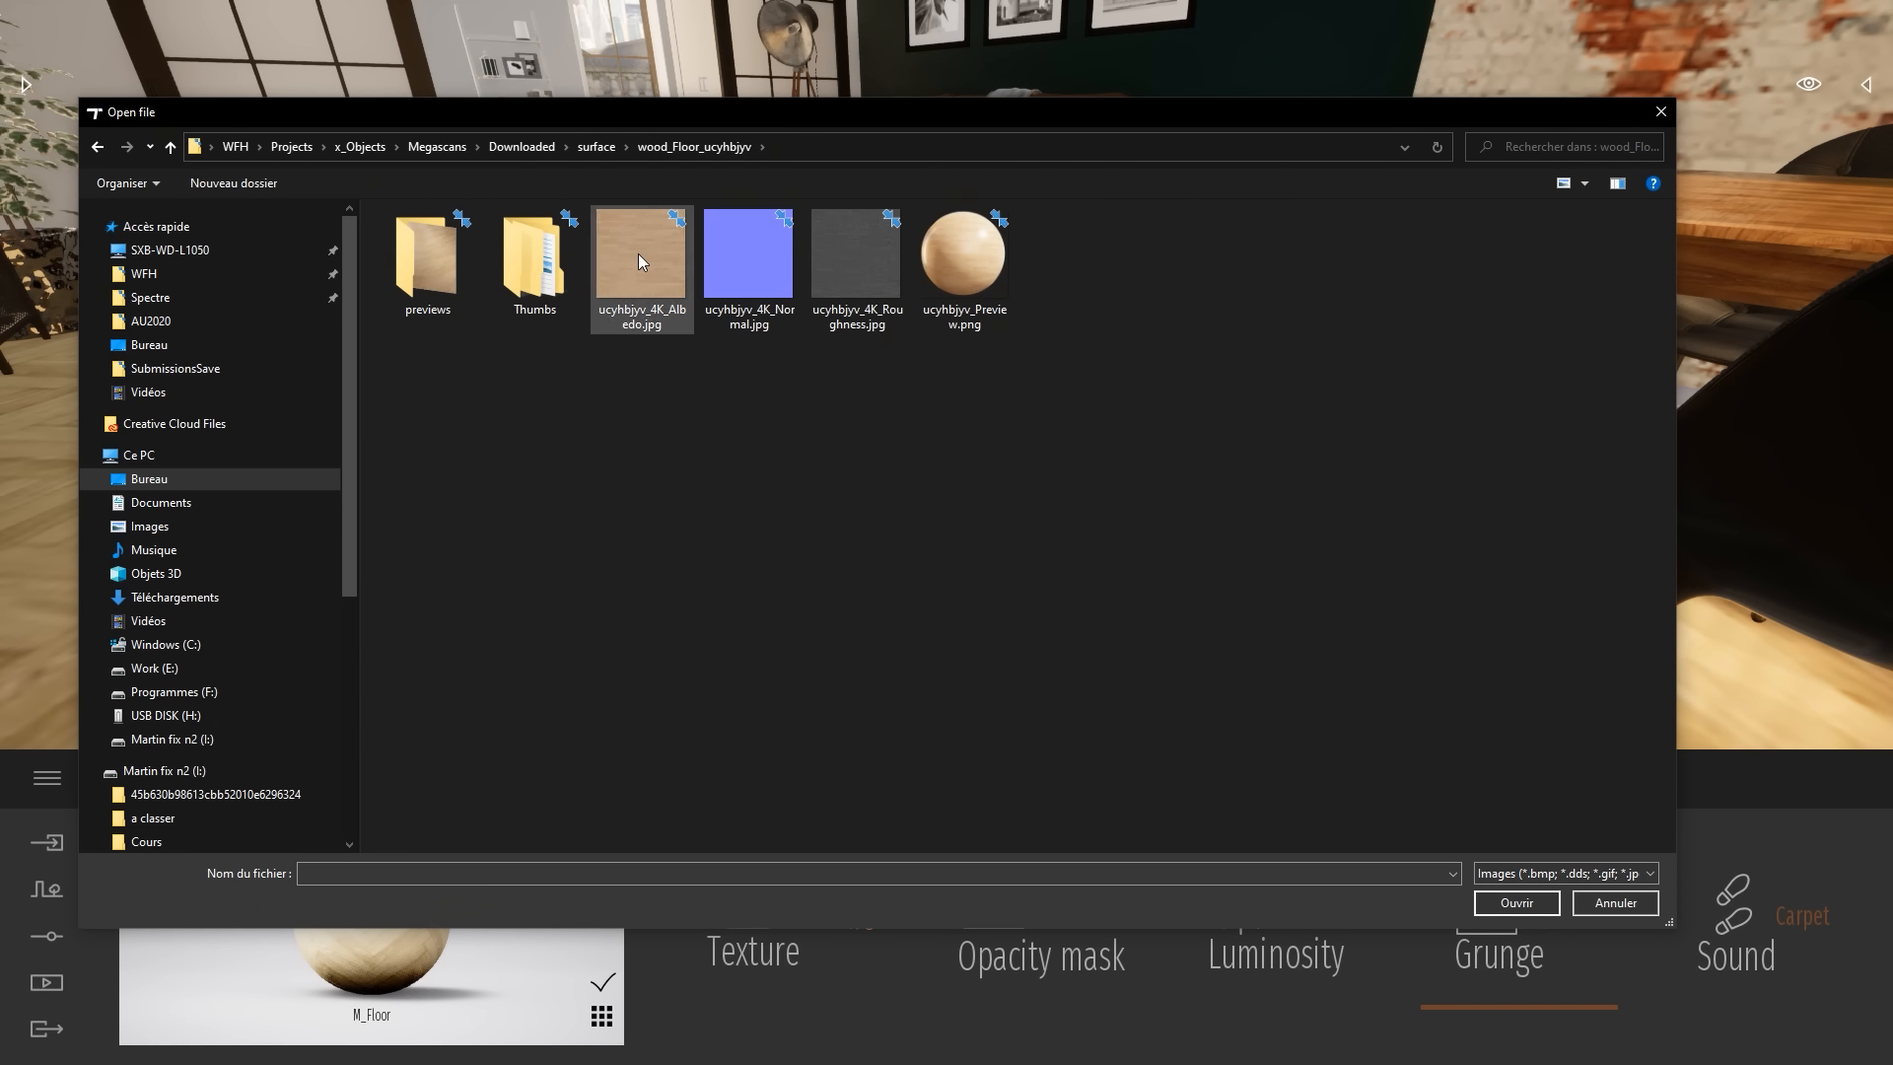
{"action": "double_click", "coordinate": [638, 254]}
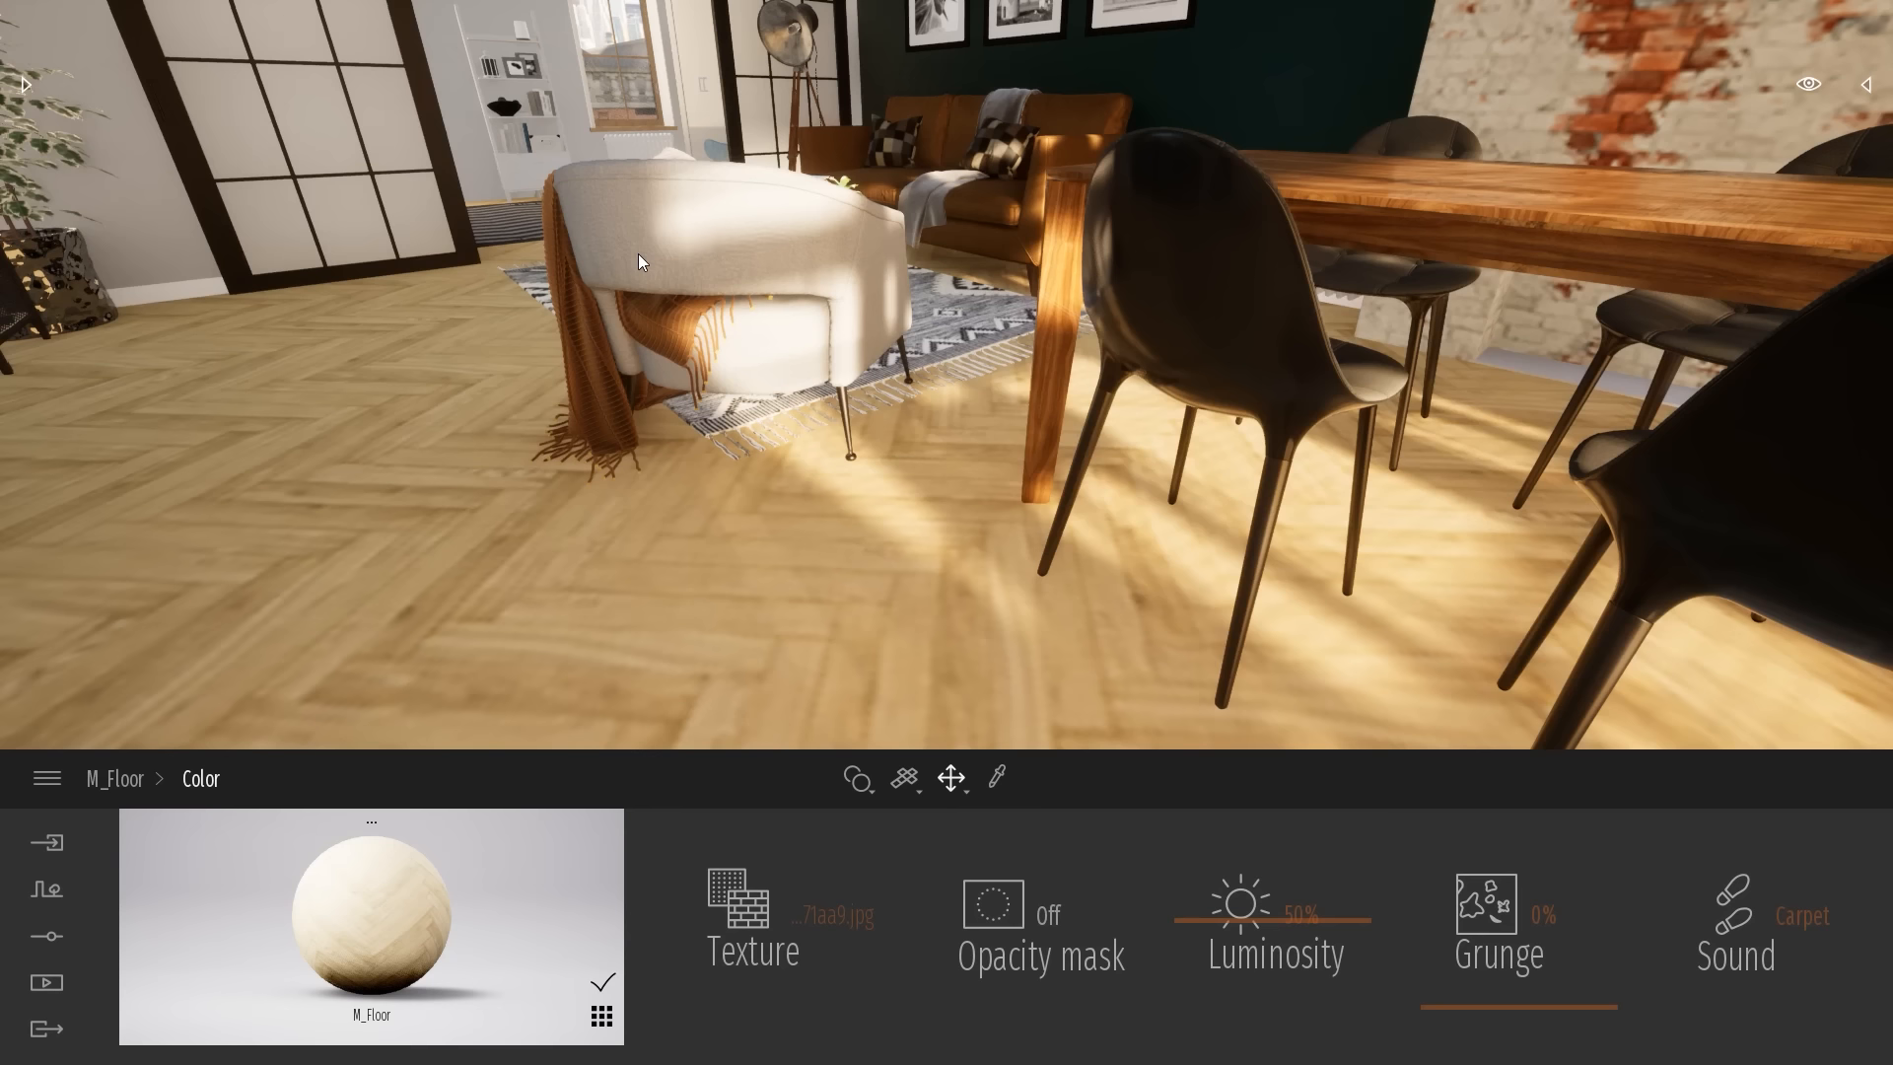
{"action": "left_click", "coordinate": [116, 779]}
Set the floor material's reflection to 50% and load ucyhbjyv_4K_Roughness.jpg as its reflection texture
{"action": "left_click_drag", "start_coordinate": [1076, 911], "coordinate": [894, 910]}
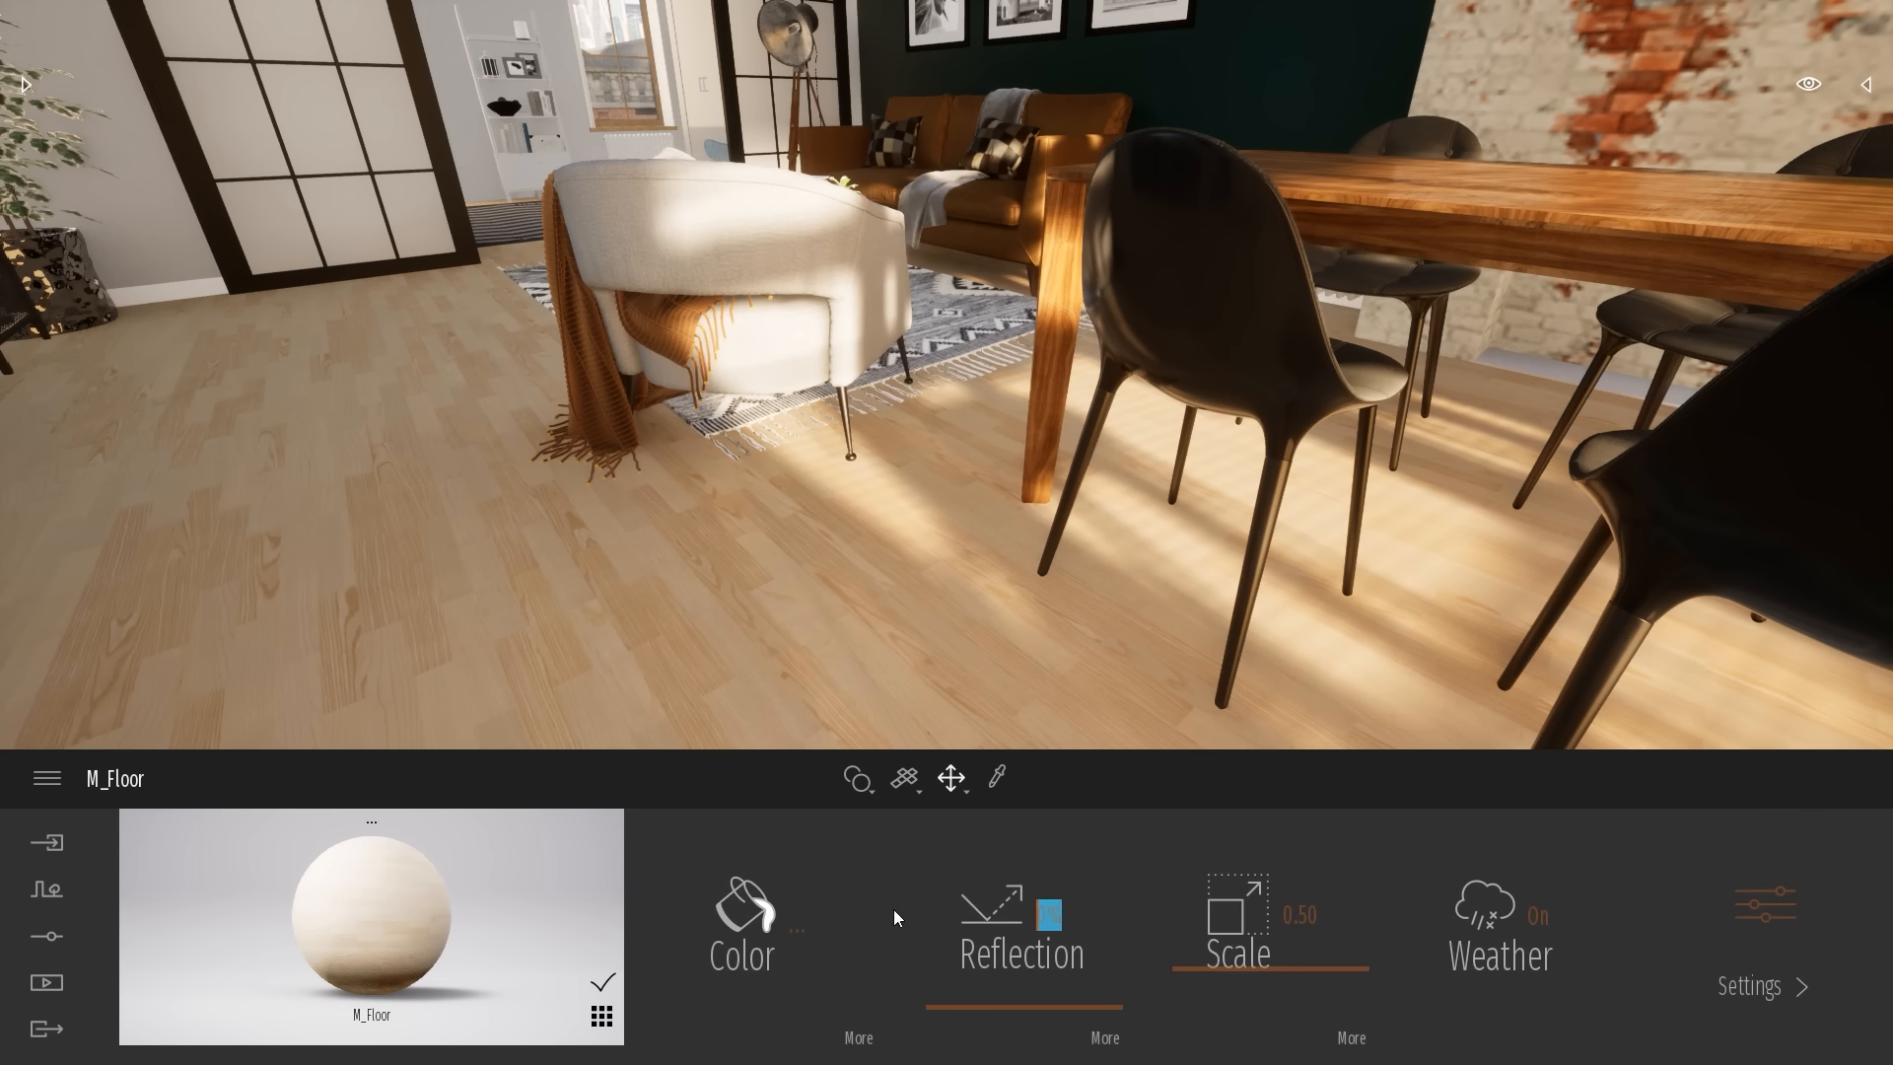
{"action": "type", "text": "50"}
{"action": "key", "text": "Return"}
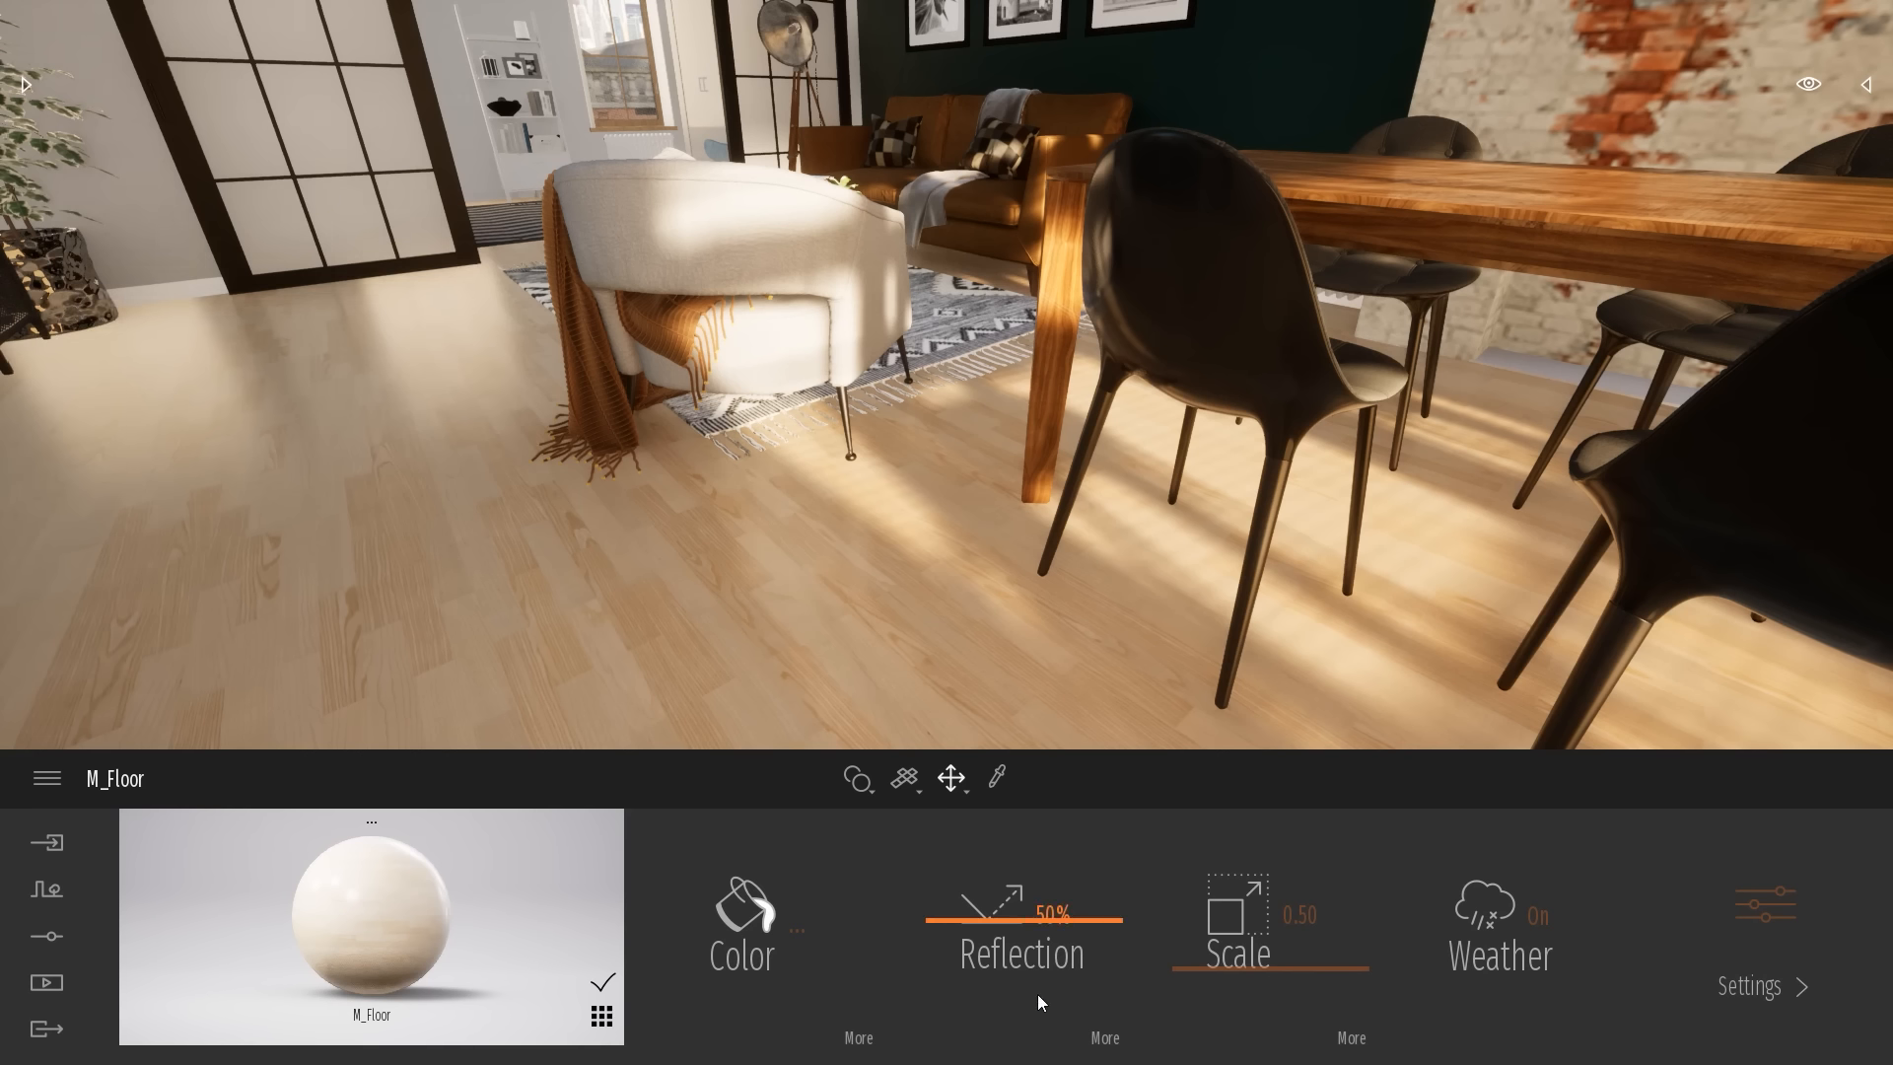
{"action": "left_click", "coordinate": [1111, 1040]}
{"action": "right_click", "coordinate": [1291, 876]}
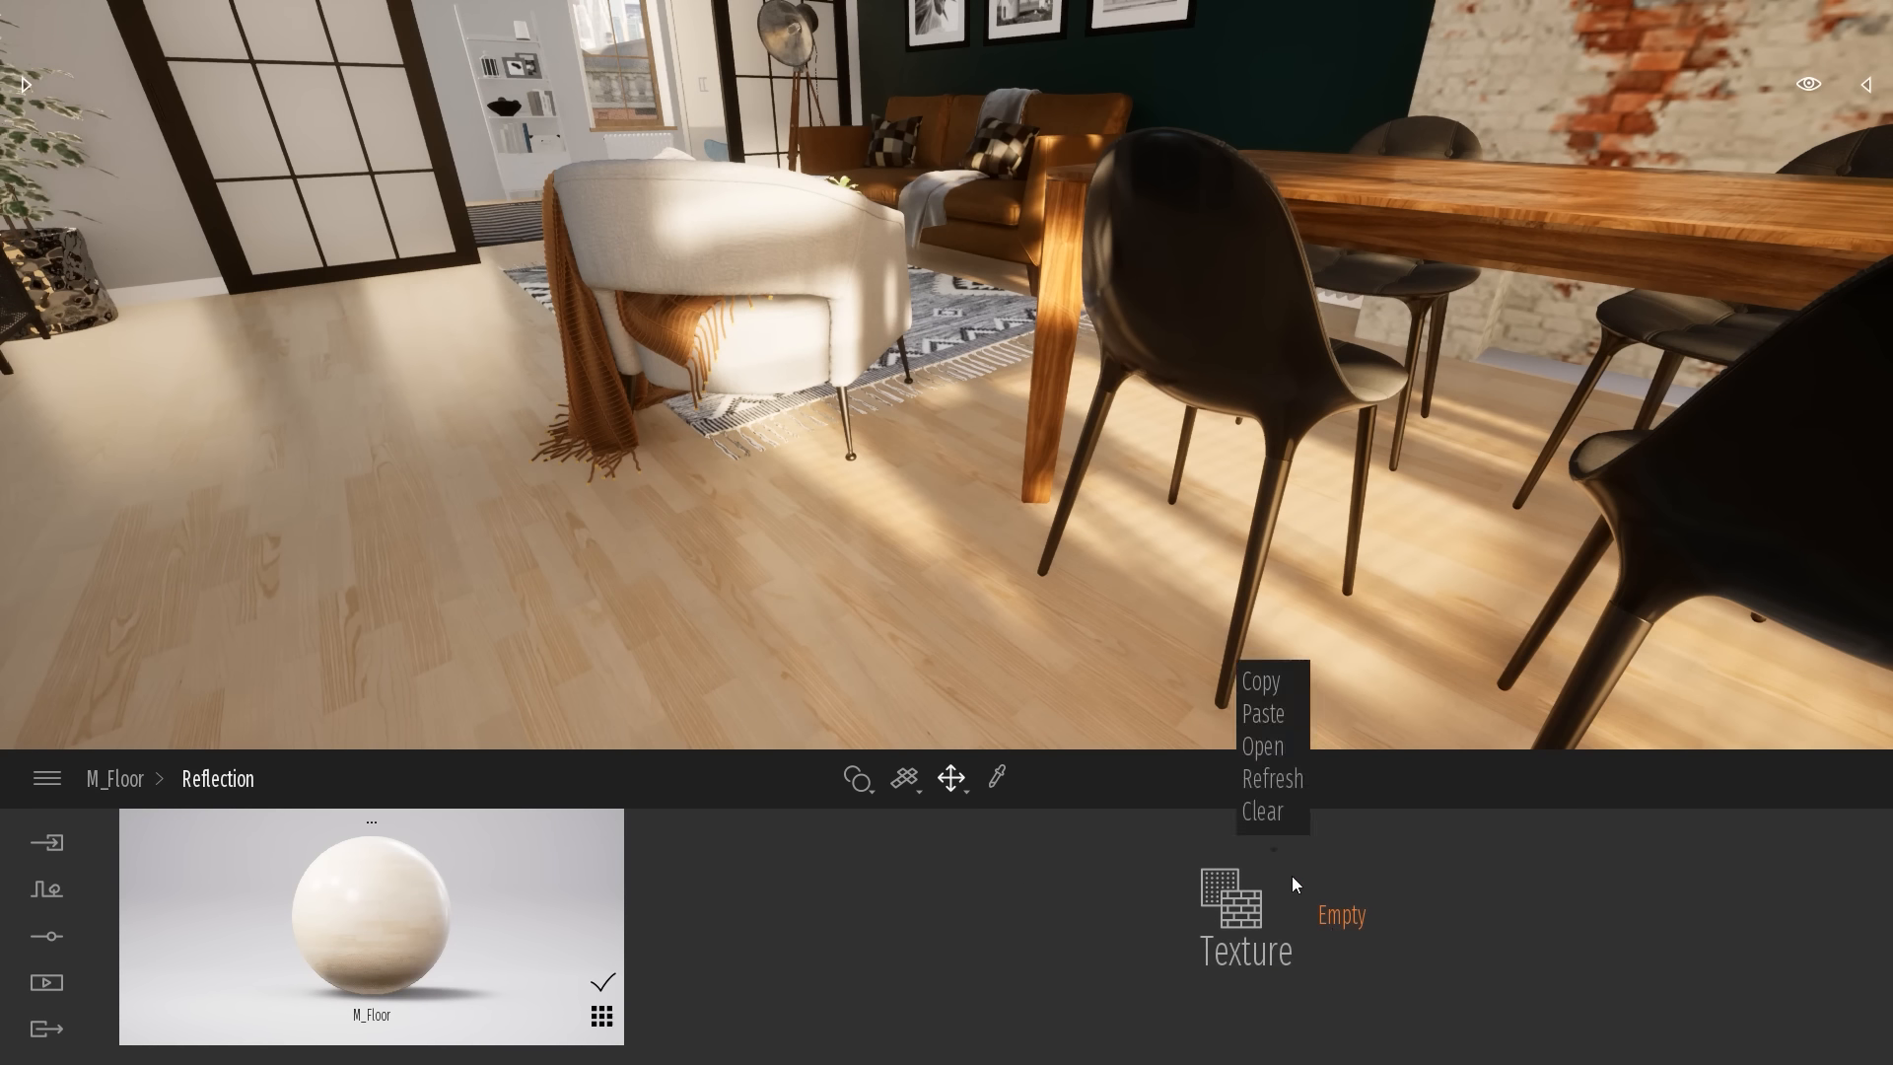
{"action": "left_click", "coordinate": [1262, 746]}
{"action": "double_click", "coordinate": [850, 236]}
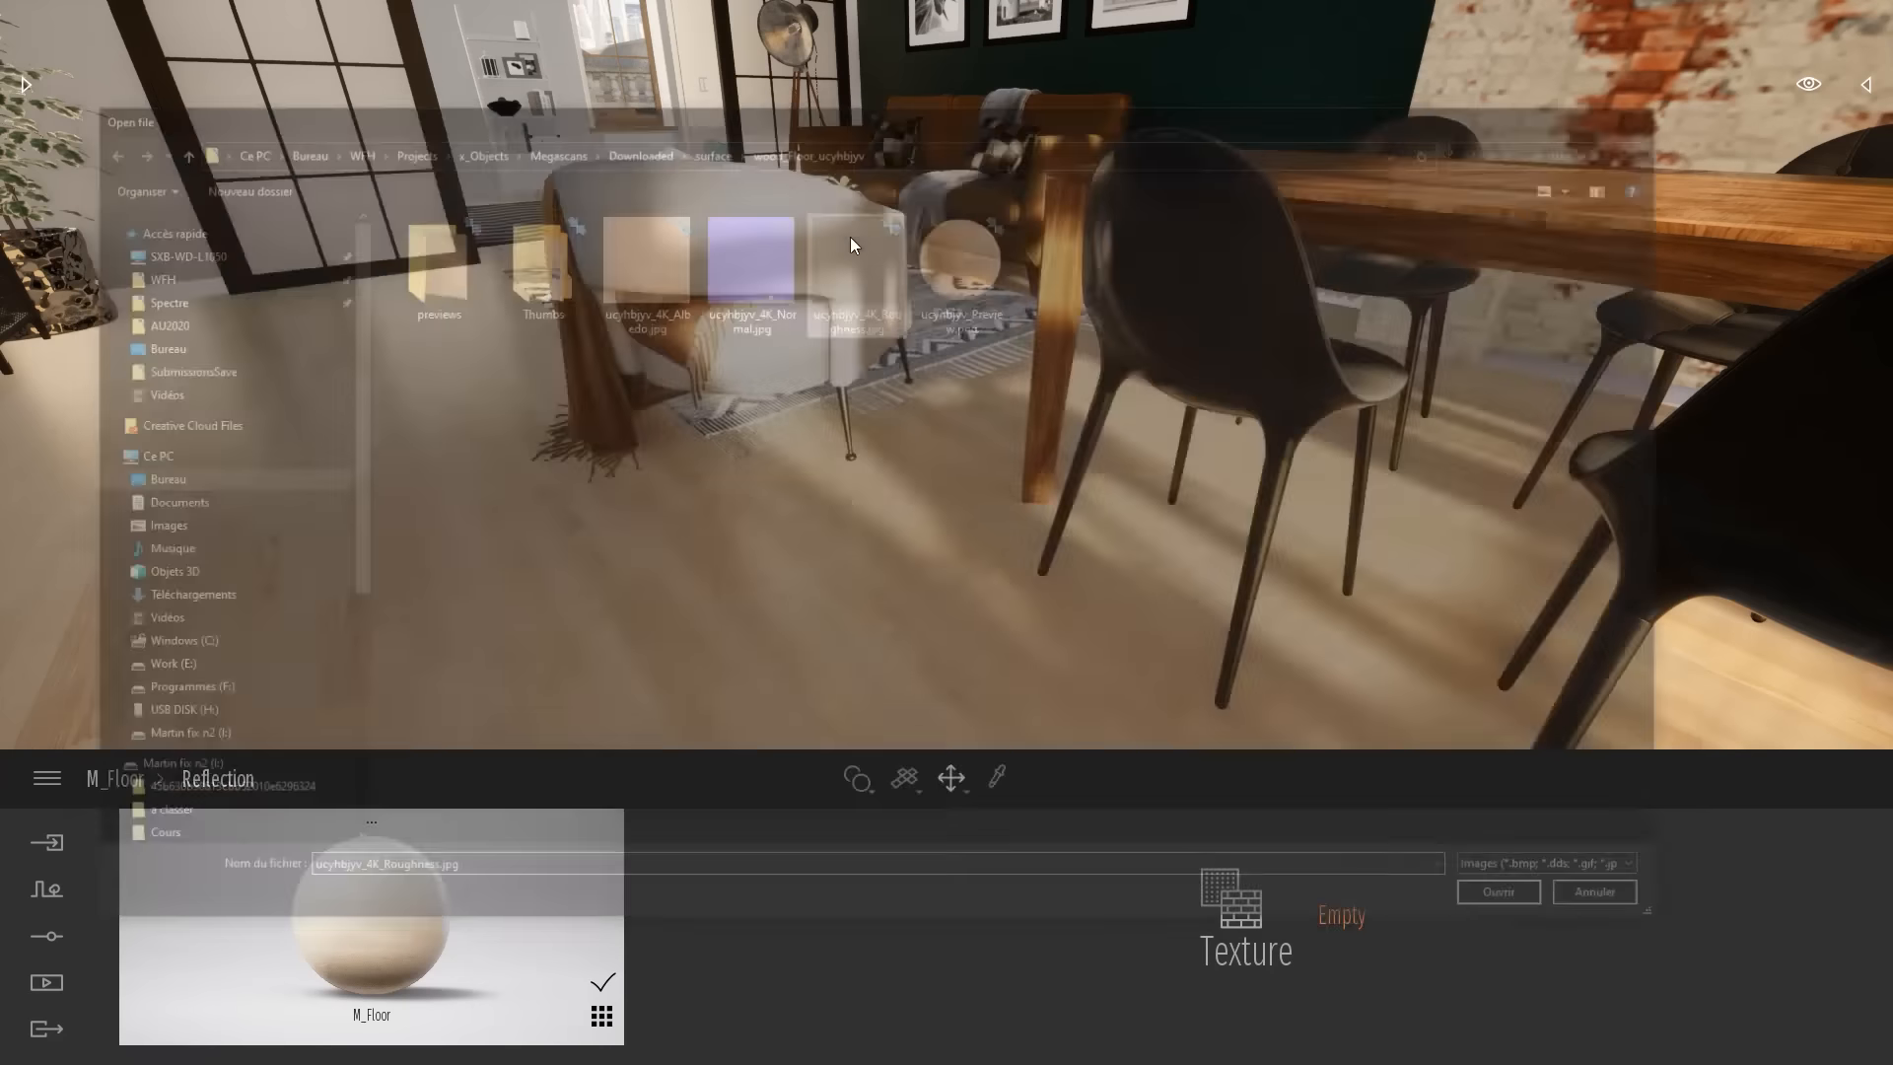
{"action": "middle_click_drag", "start_coordinate": [921, 586], "coordinate": [920, 473], "text": "shift"}
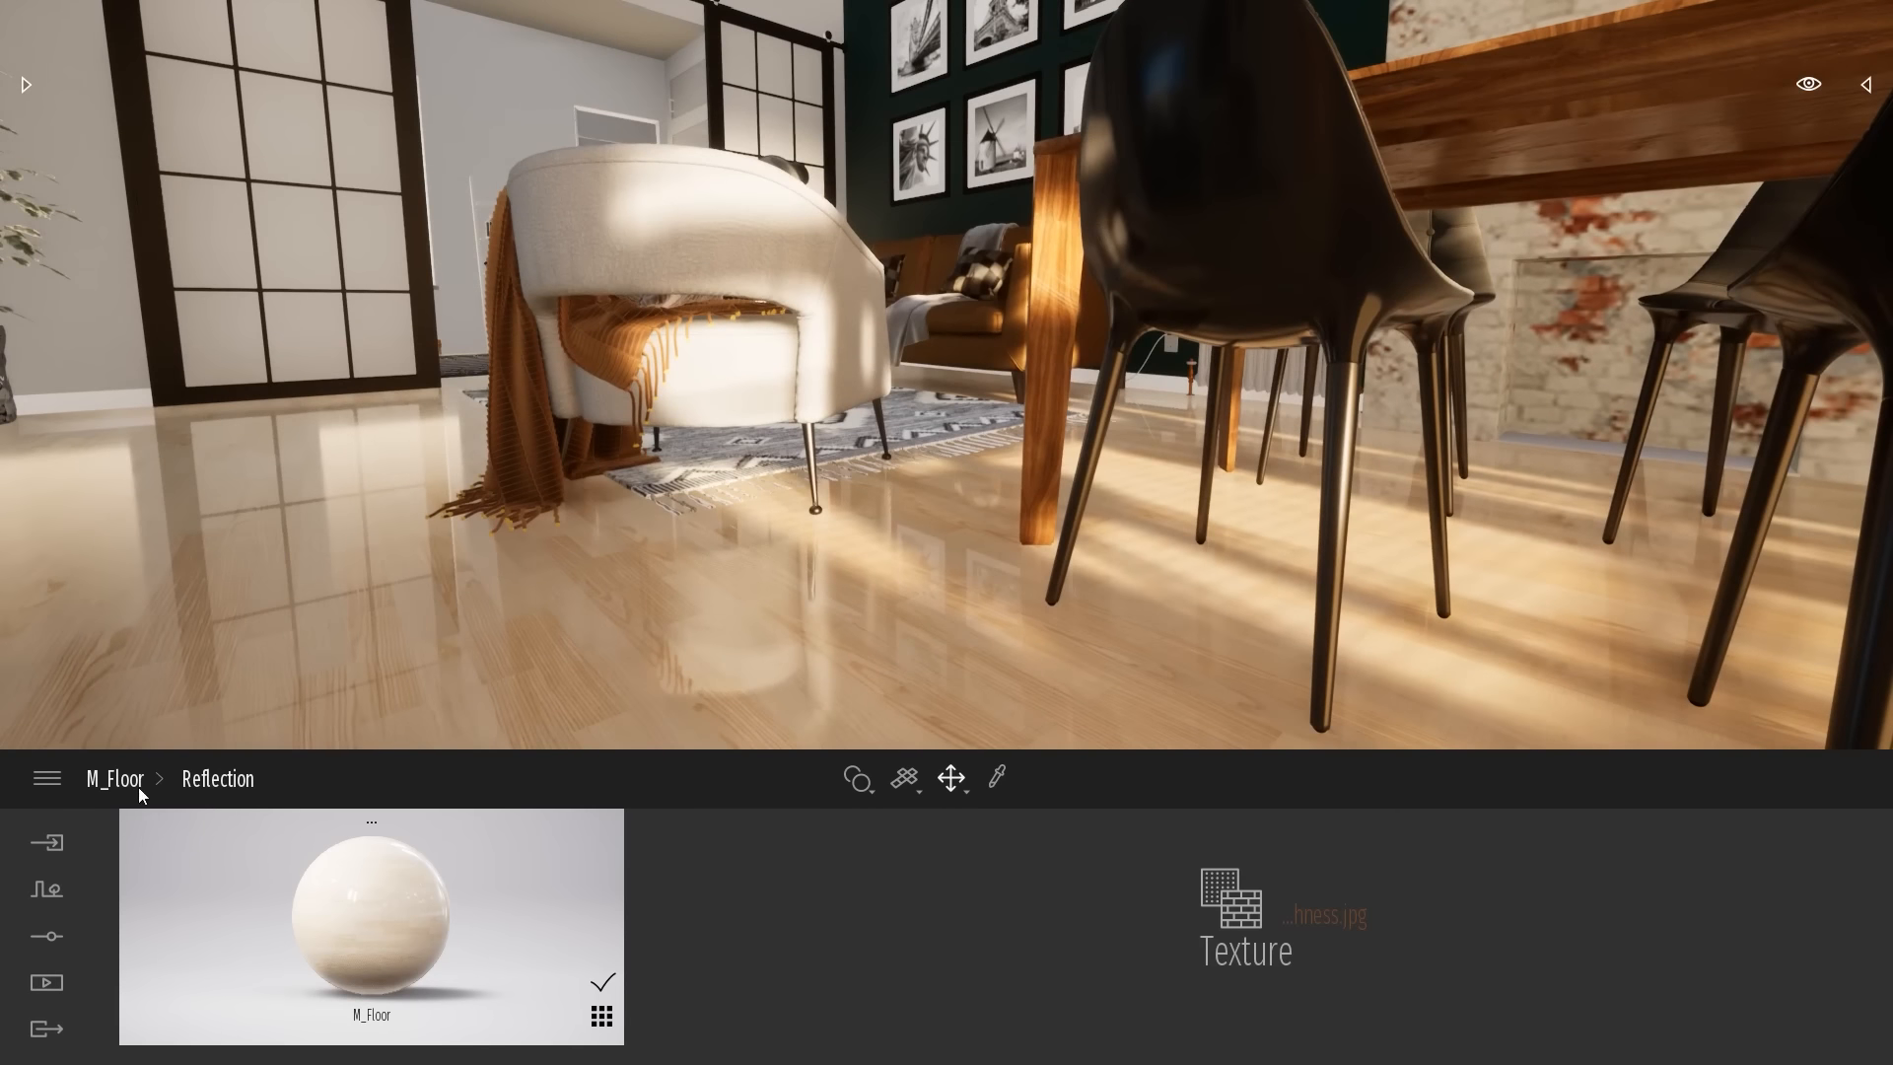
Load ucyhbjyv_4K_Normal.jpg as the floor material's bump texture and return to its main properties
{"action": "left_click", "coordinate": [116, 779]}
{"action": "left_click", "coordinate": [1736, 904]}
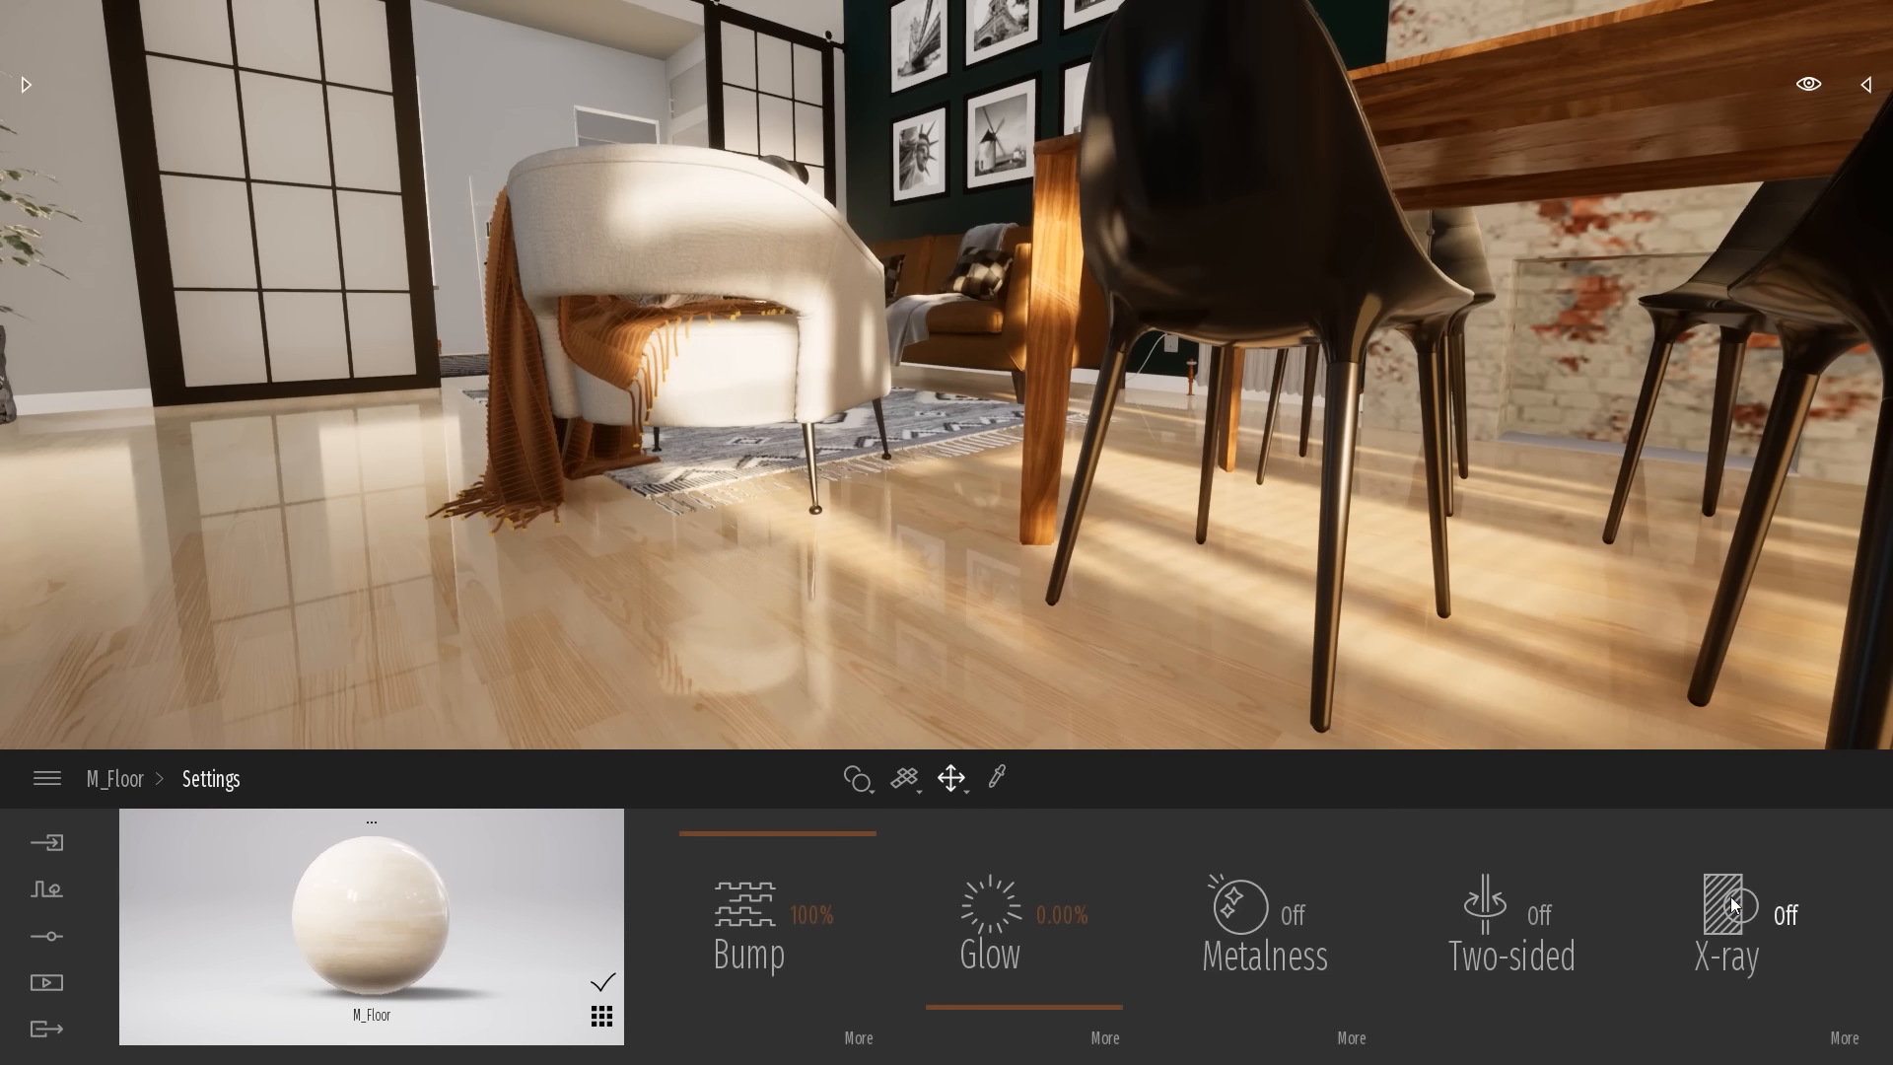
{"action": "left_click", "coordinate": [857, 1037]}
{"action": "mouse_move", "coordinate": [1272, 873]}
{"action": "left_click", "coordinate": [1258, 745]}
{"action": "double_click", "coordinate": [743, 263]}
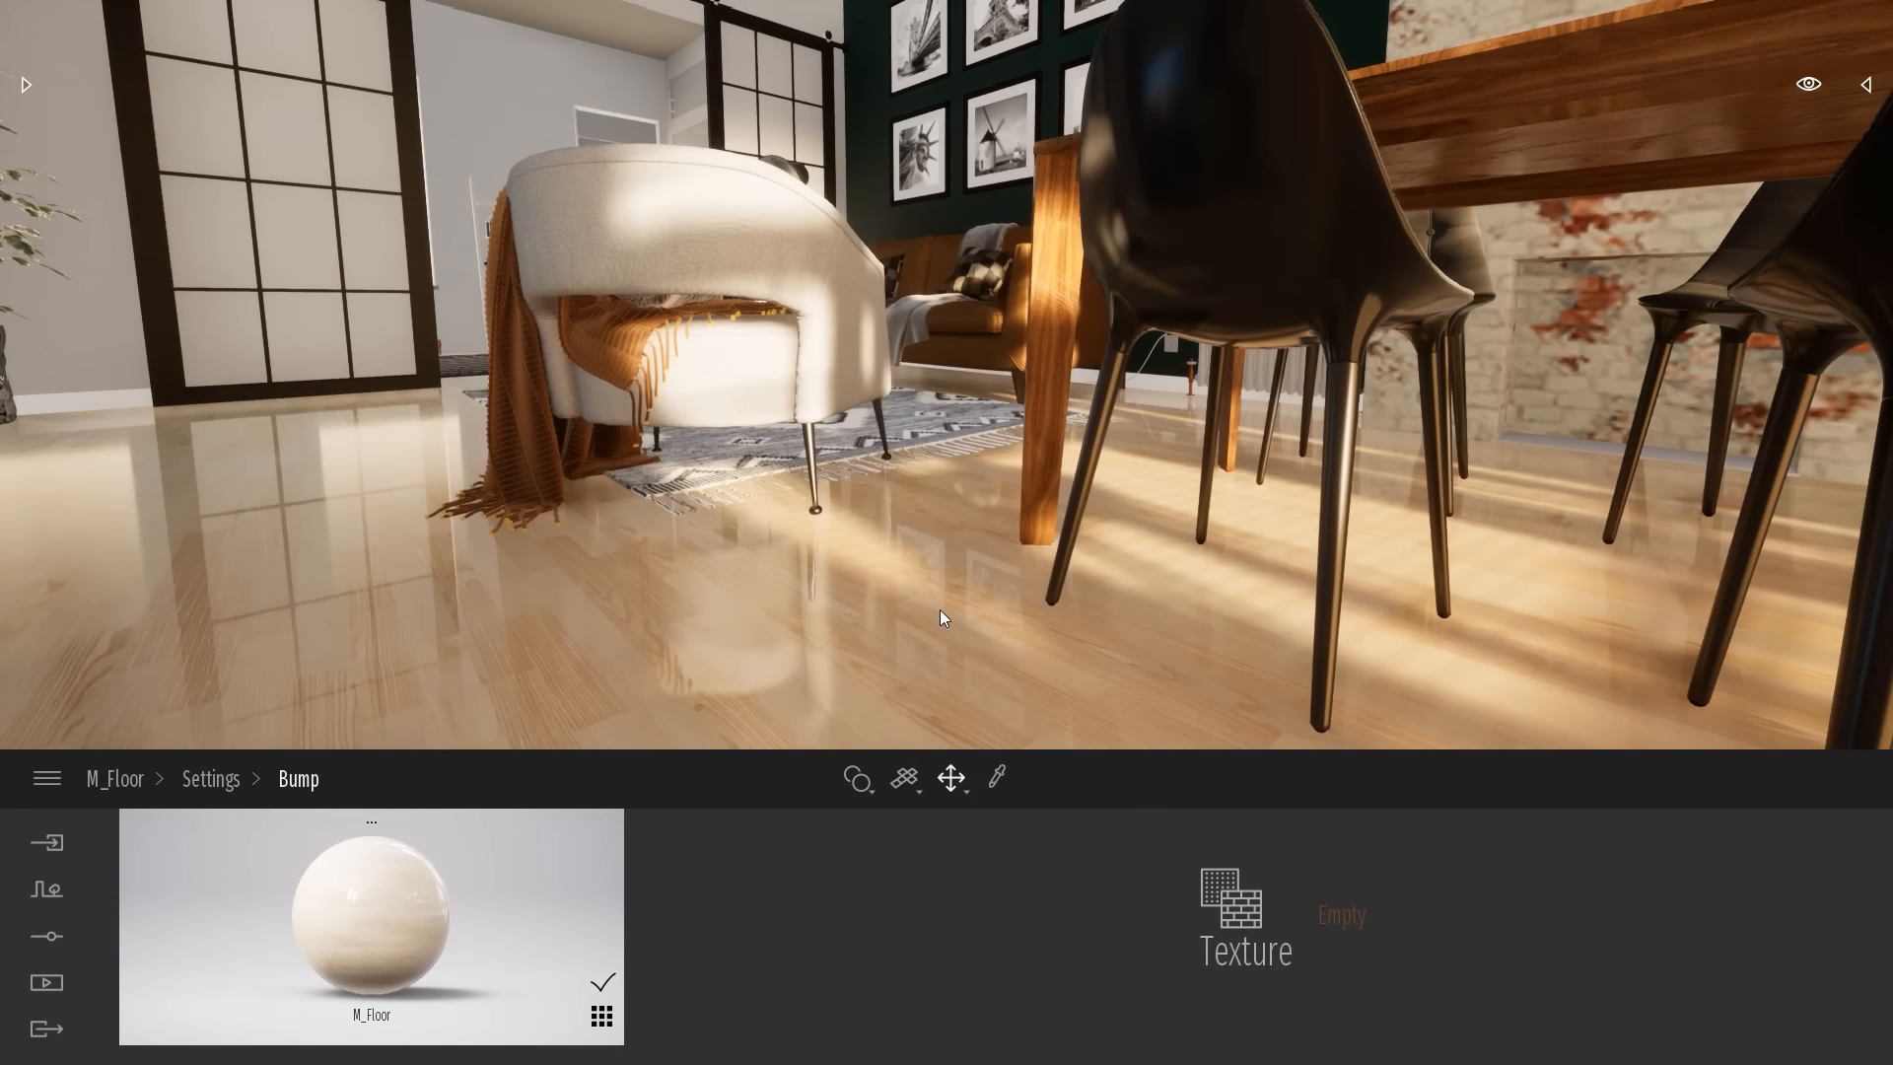
{"action": "left_click", "coordinate": [114, 779]}
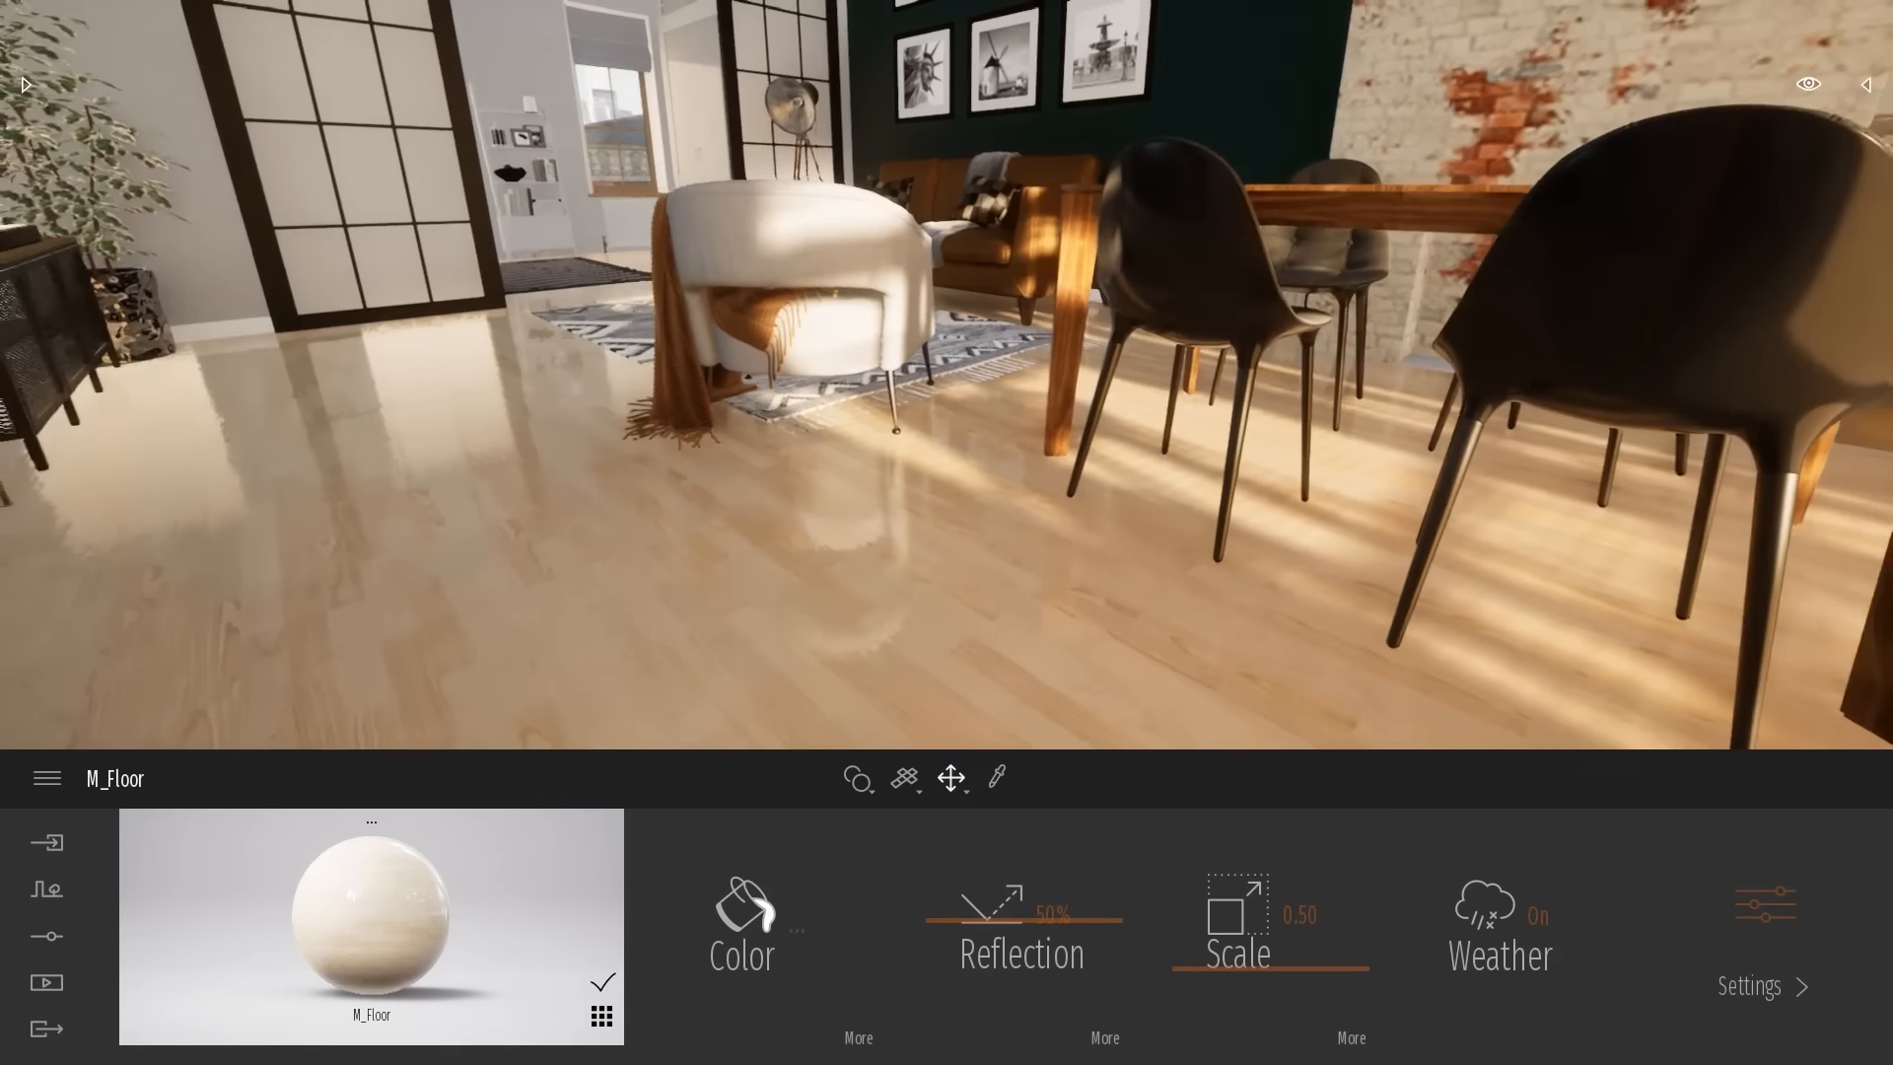
Reduce the floor material's reflection to 27%
{"action": "mouse_move", "coordinate": [855, 487]}
{"action": "right_mouse_down"}
{"action": "mouse_move", "coordinate": [828, 537]}
{"action": "mouse_move", "coordinate": [855, 487]}
{"action": "right_mouse_up"}
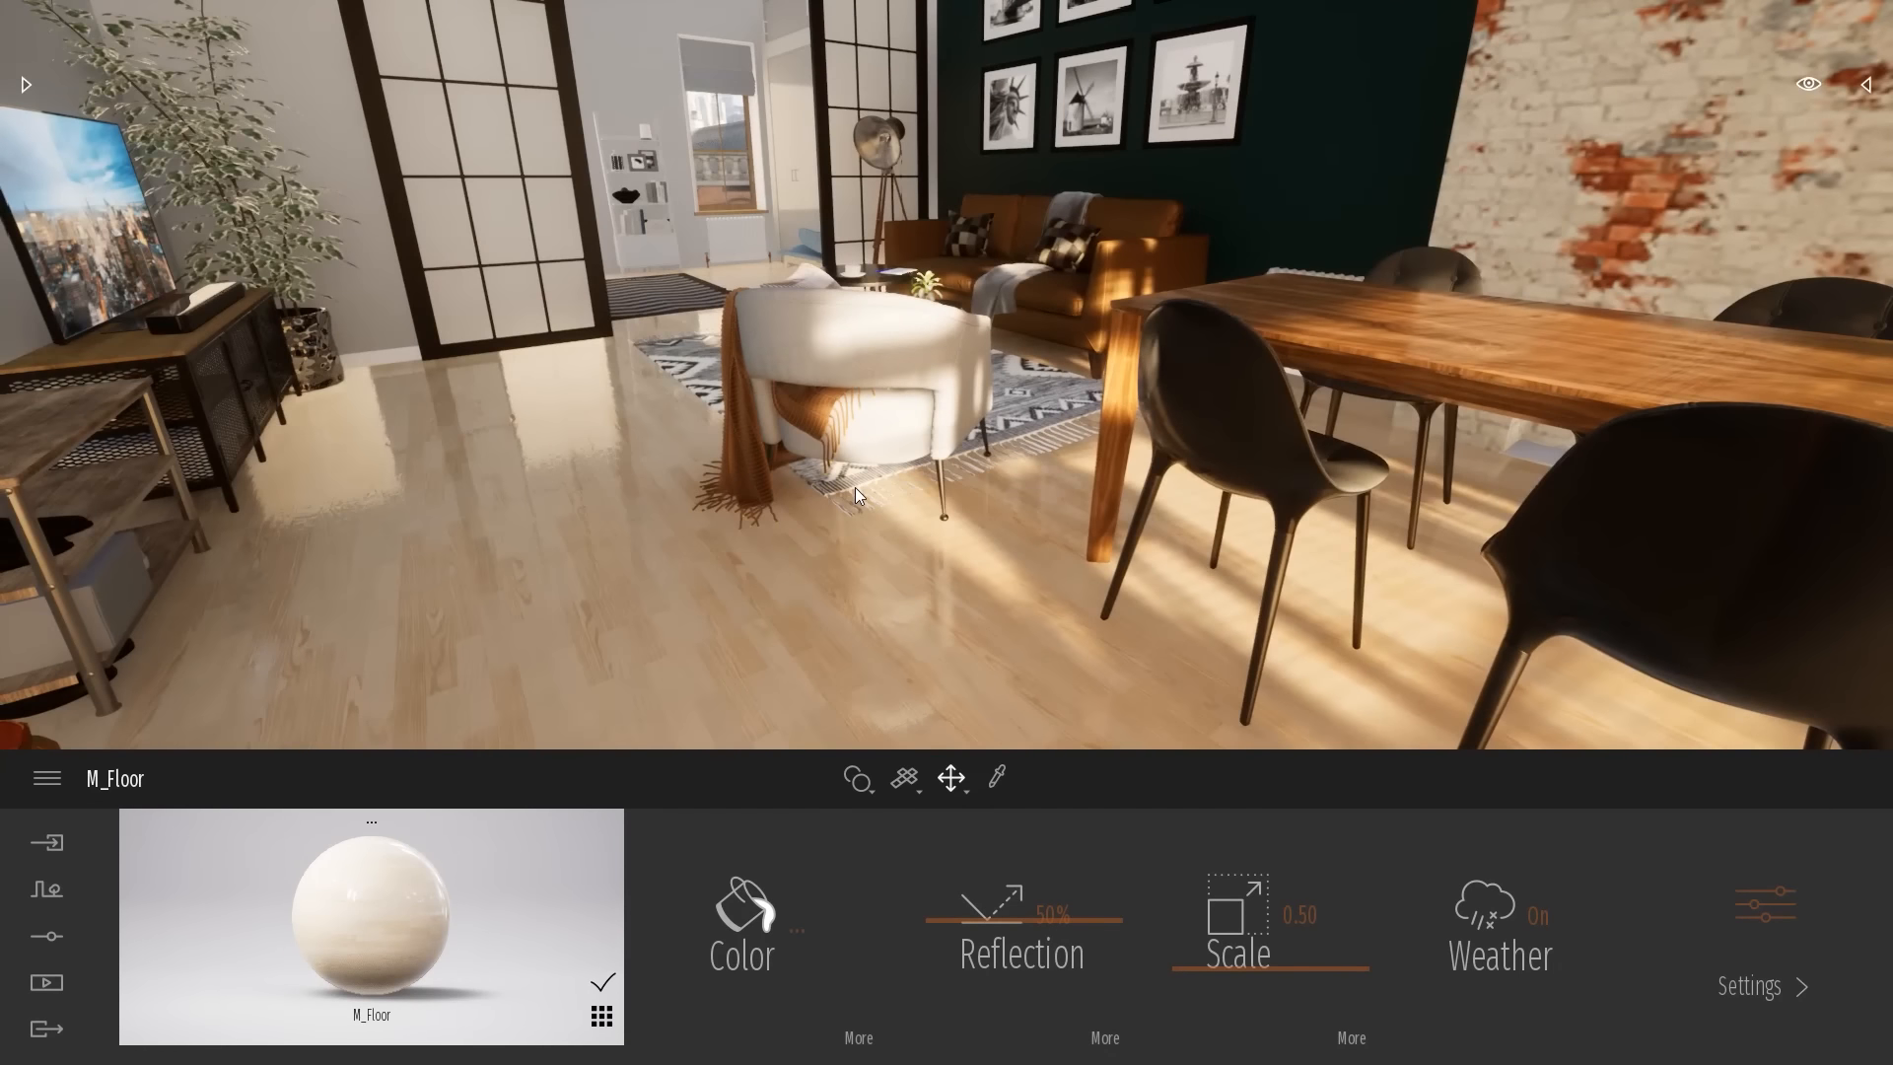
{"action": "right_click_drag", "start_coordinate": [855, 487], "coordinate": [907, 474]}
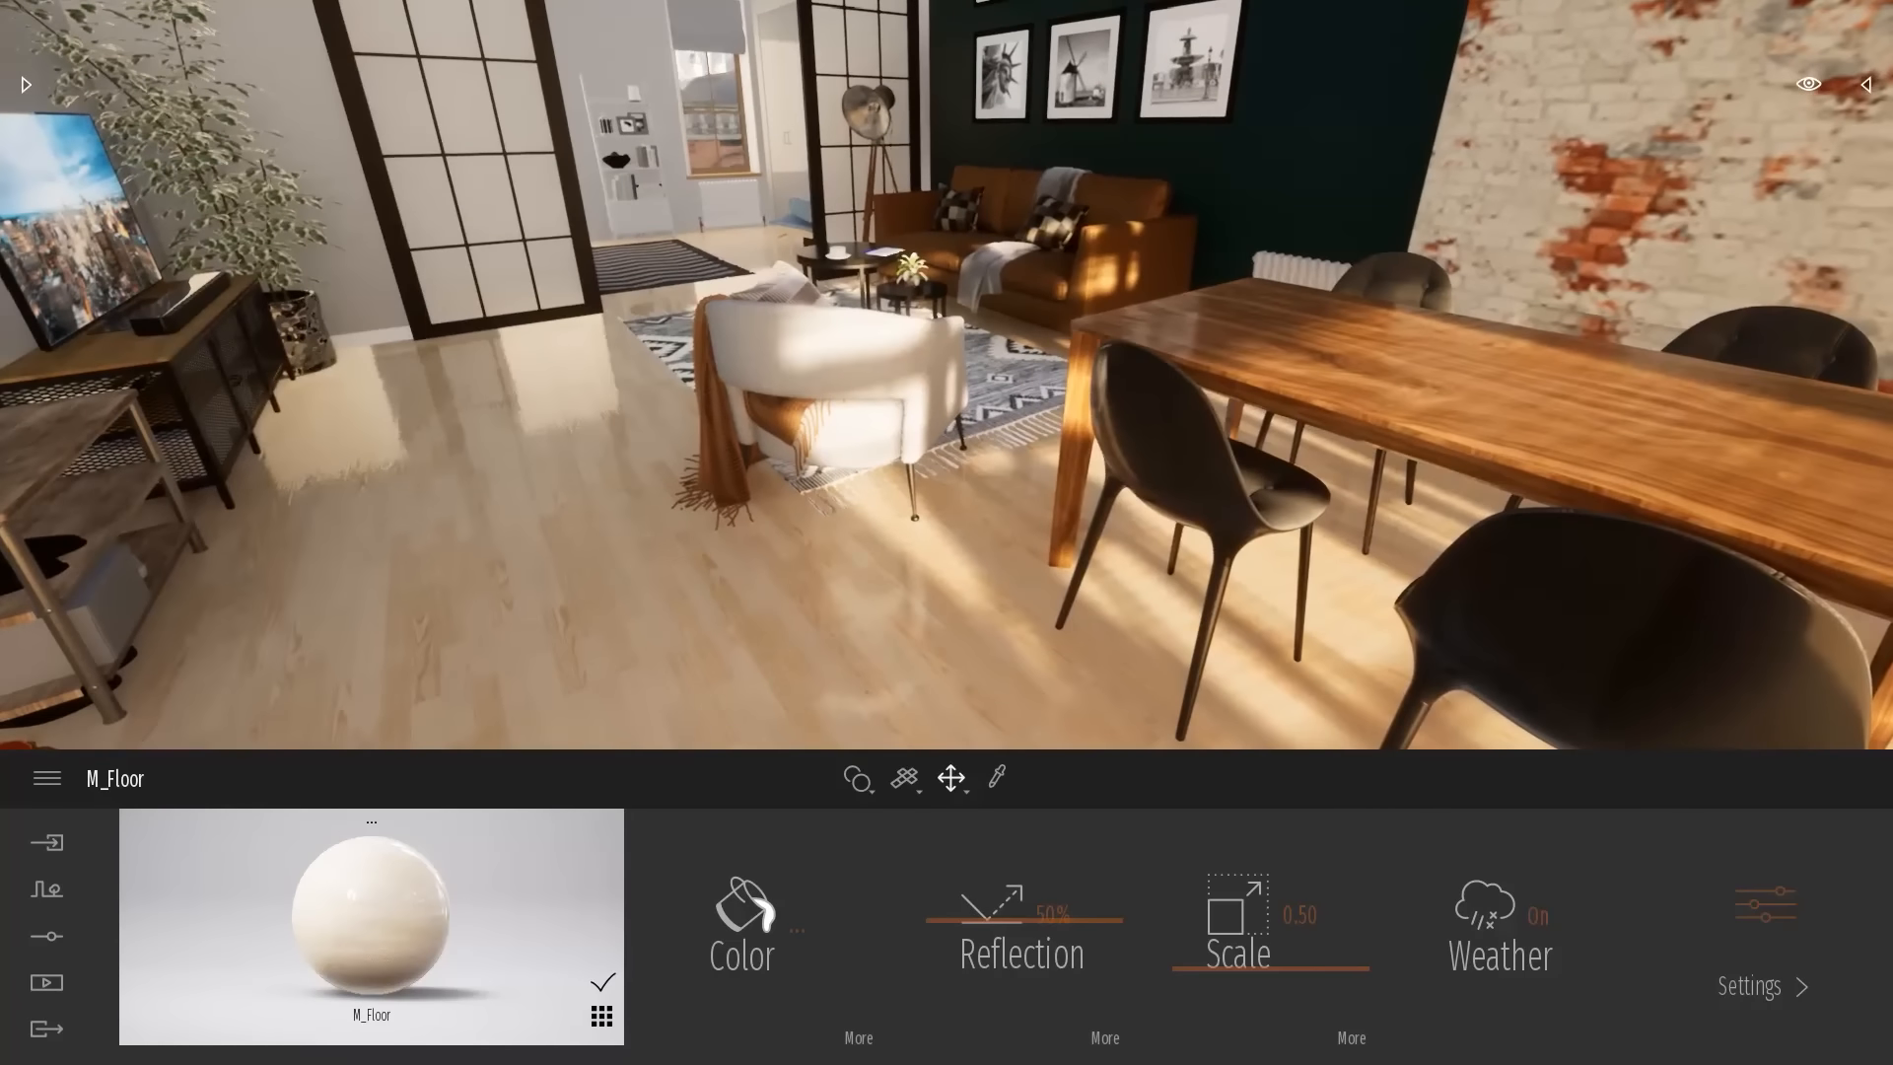
{"action": "mouse_move", "coordinate": [1016, 937]}
{"action": "left_mouse_down"}
{"action": "mouse_move", "coordinate": [1021, 976]}
{"action": "mouse_move", "coordinate": [1025, 944]}
{"action": "mouse_move", "coordinate": [1028, 961]}
{"action": "left_mouse_up"}
{"action": "right_click_drag", "start_coordinate": [1055, 576], "coordinate": [1053, 684]}
{"action": "right_click_drag", "start_coordinate": [1037, 332], "coordinate": [1037, 261]}
Try floor texture scales of 1 and 0.8, and set the scale to 0.9
{"action": "left_click_drag", "start_coordinate": [1247, 974], "coordinate": [1114, 886]}
{"action": "type", "text": "1"}
{"action": "key", "text": "Return"}
{"action": "type", "text": "0.8"}
{"action": "key", "text": "Return"}
{"action": "type", "text": "0.9"}
{"action": "key", "text": "Return"}
Tint the floor material with a slightly darkened warm beige, E3D9CE, and accept the color
{"action": "key", "text": "w"}
{"action": "right_click_drag", "start_coordinate": [860, 455], "coordinate": [582, 340]}
{"action": "key", "text": "w"}
{"action": "key", "text": "s"}
{"action": "key", "text": "s"}
{"action": "key", "text": "e"}
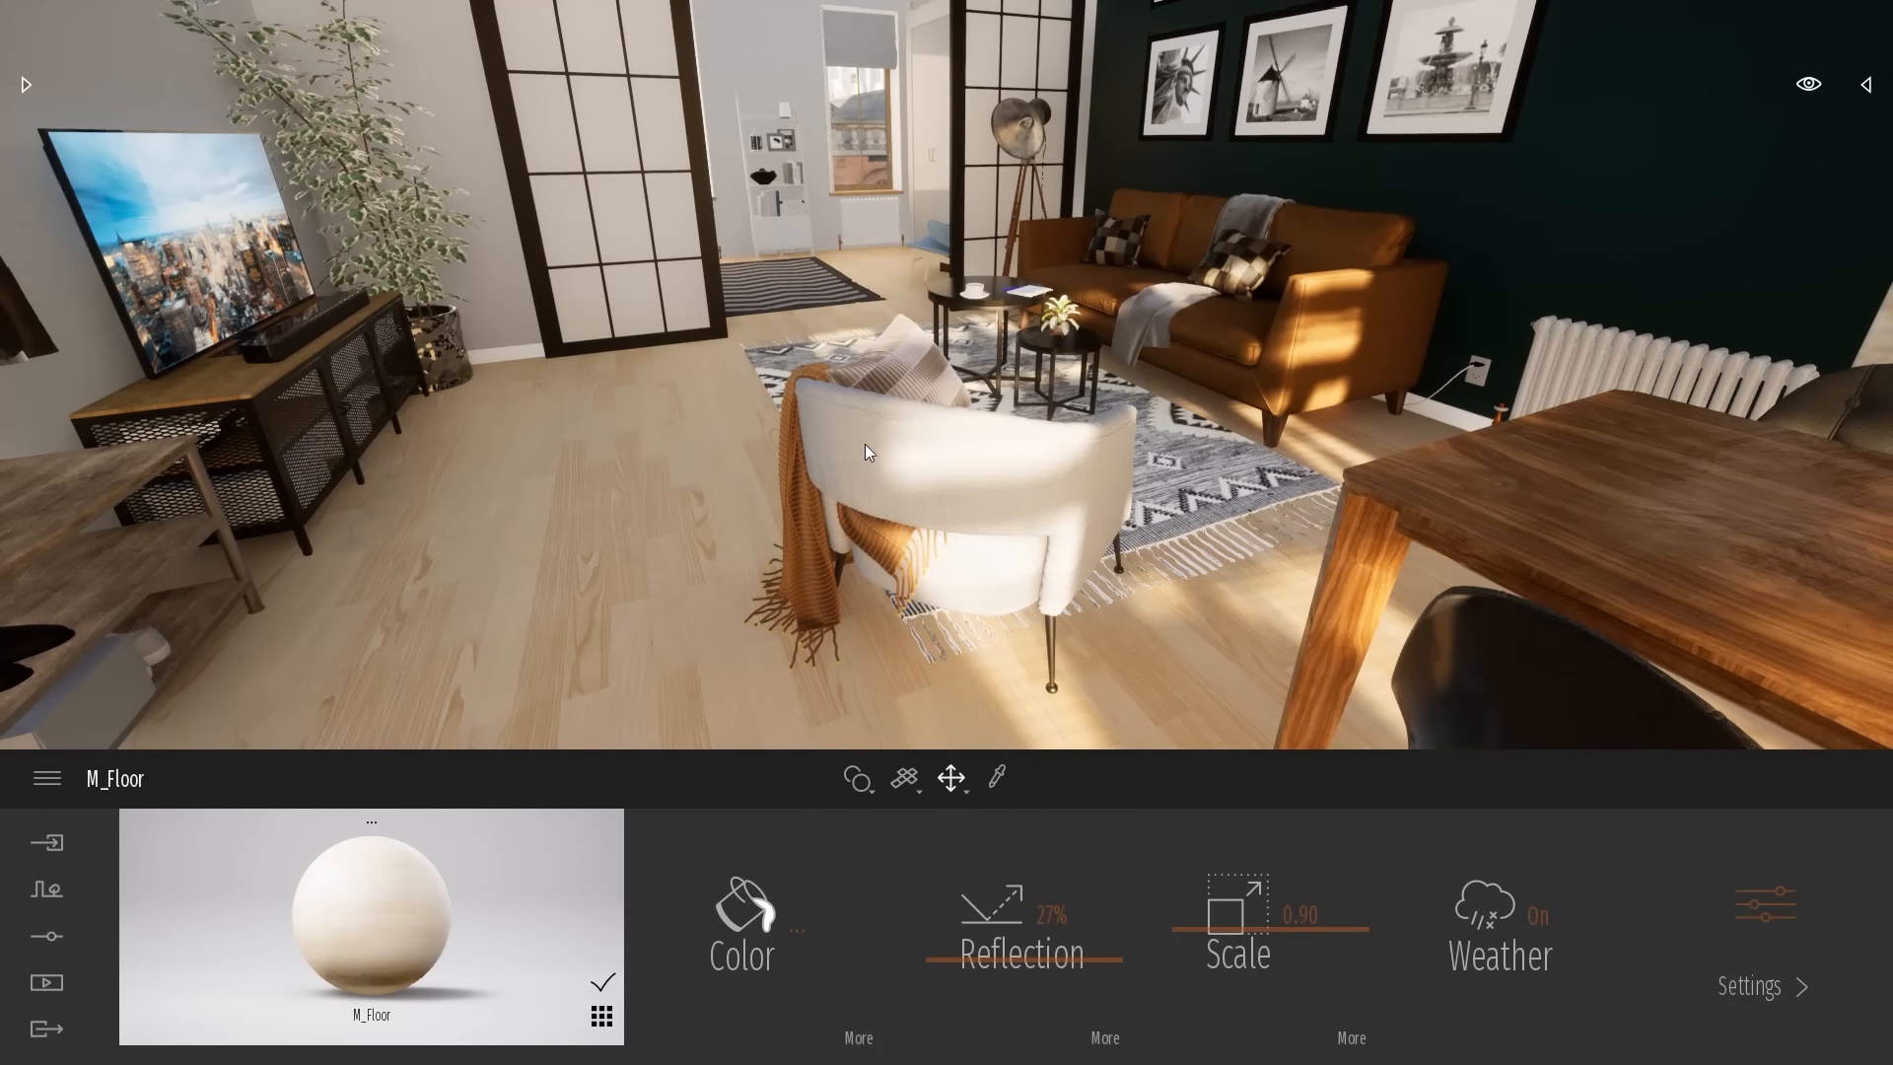
{"action": "right_click_drag", "start_coordinate": [871, 485], "coordinate": [942, 456]}
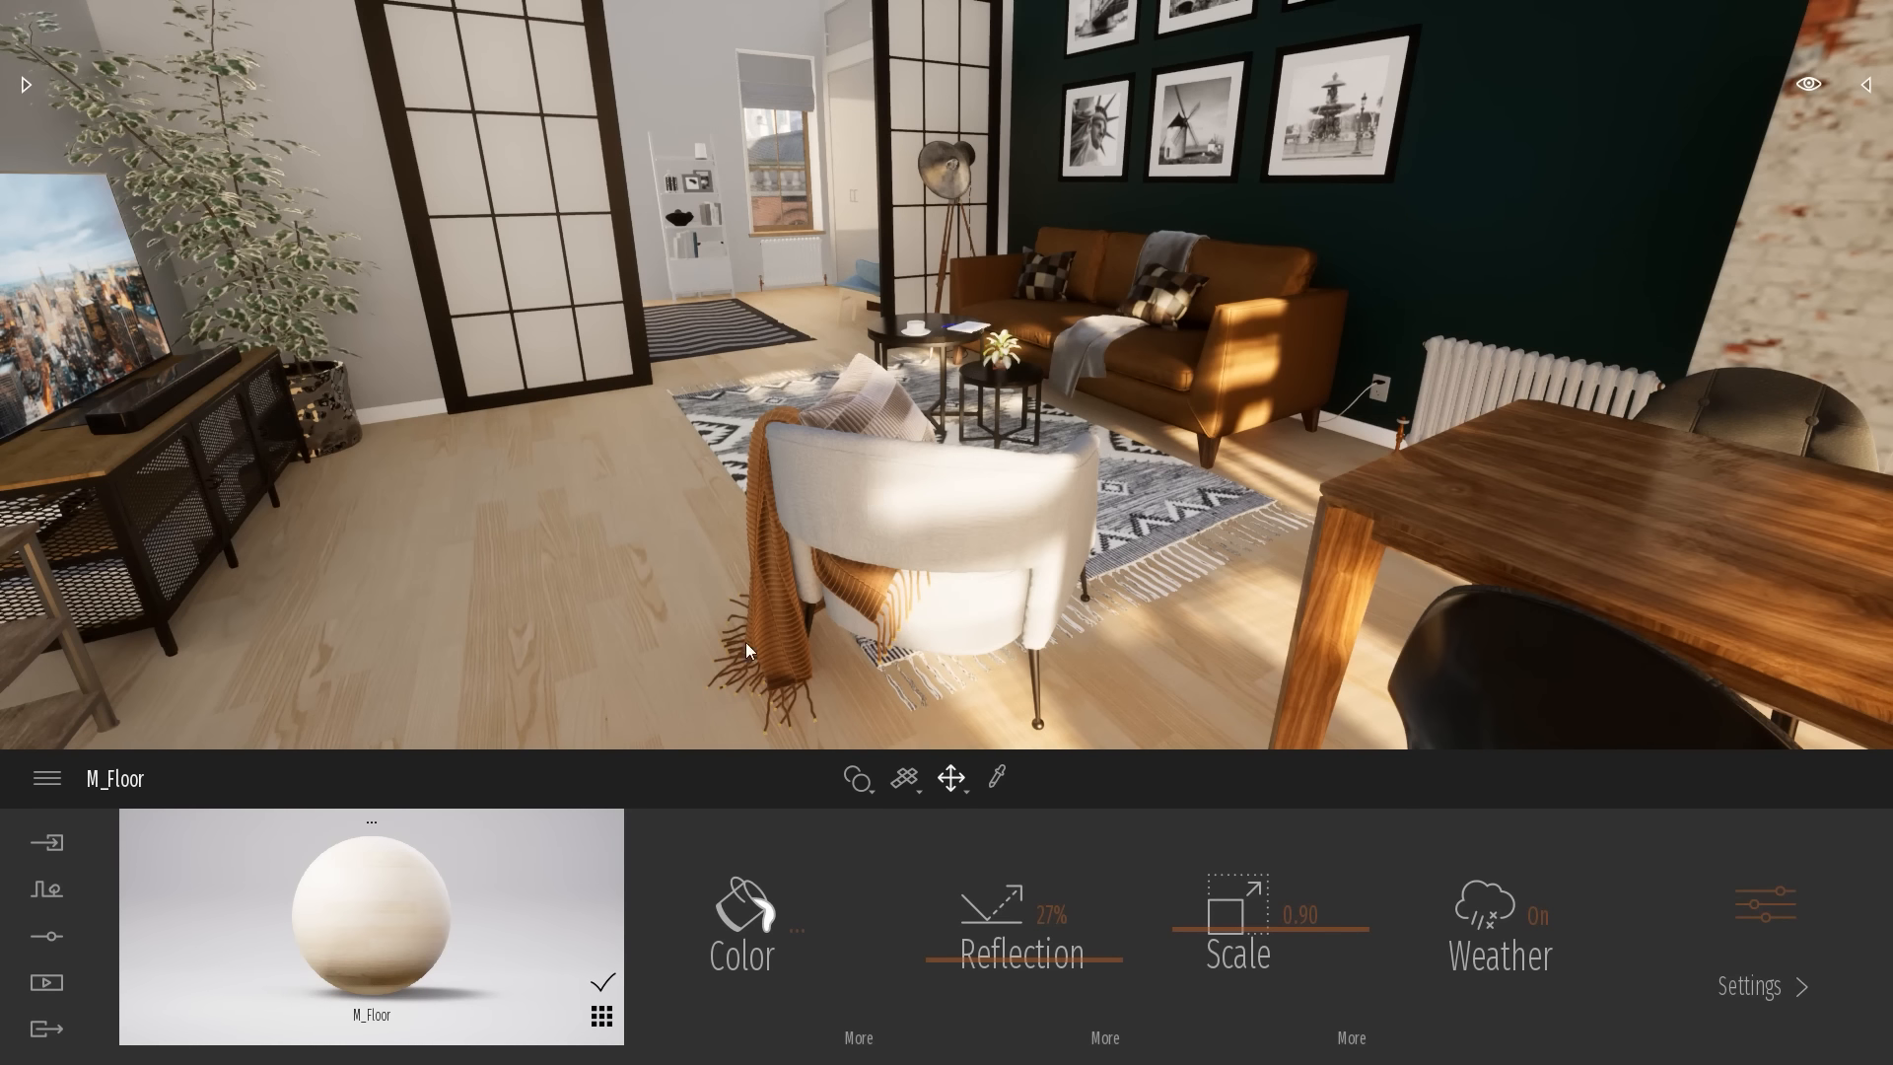
{"action": "left_click", "coordinate": [772, 938]}
{"action": "left_click_drag", "start_coordinate": [765, 316], "coordinate": [1256, 114]}
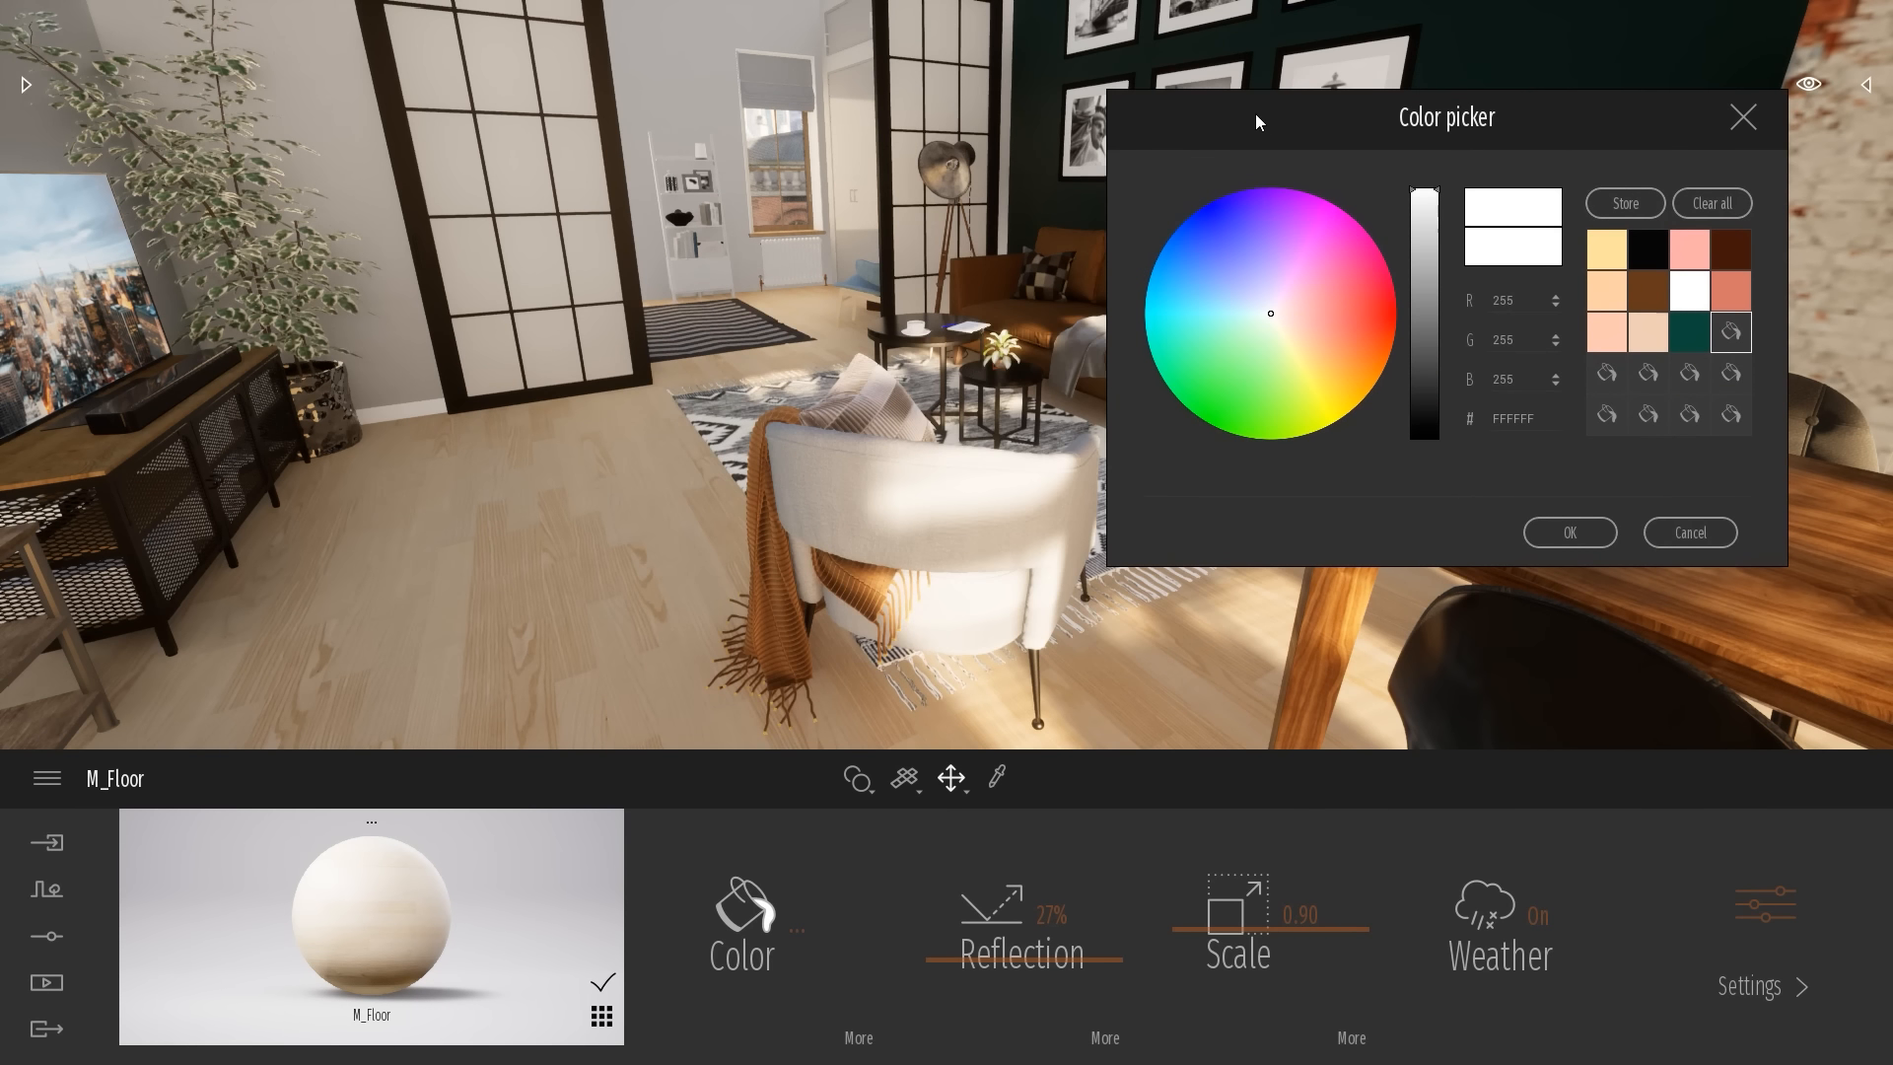
{"action": "left_click", "coordinate": [1282, 317]}
{"action": "left_click_drag", "start_coordinate": [1276, 317], "coordinate": [1286, 323]}
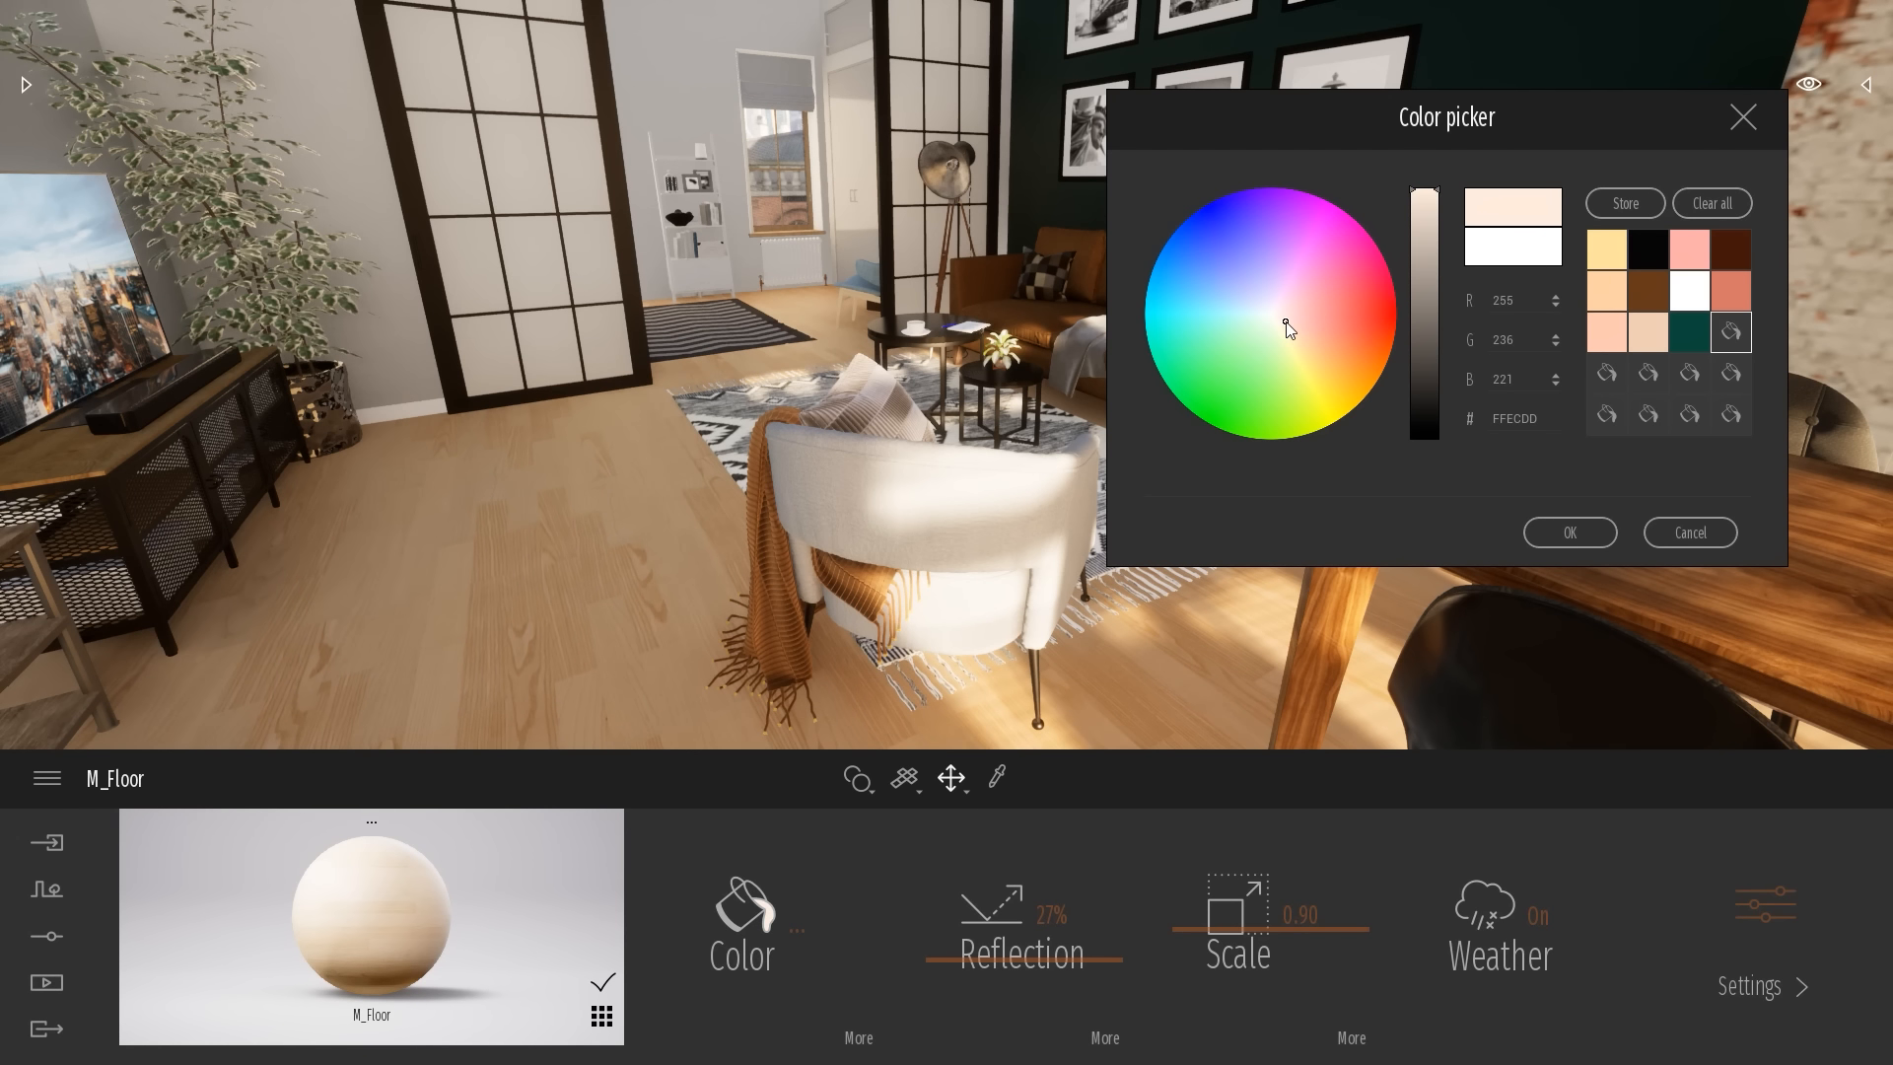
{"action": "mouse_move", "coordinate": [1442, 193]}
{"action": "left_mouse_down"}
{"action": "mouse_move", "coordinate": [1442, 233]}
{"action": "mouse_move", "coordinate": [1443, 215]}
{"action": "left_mouse_up"}
{"action": "left_click", "coordinate": [1275, 319]}
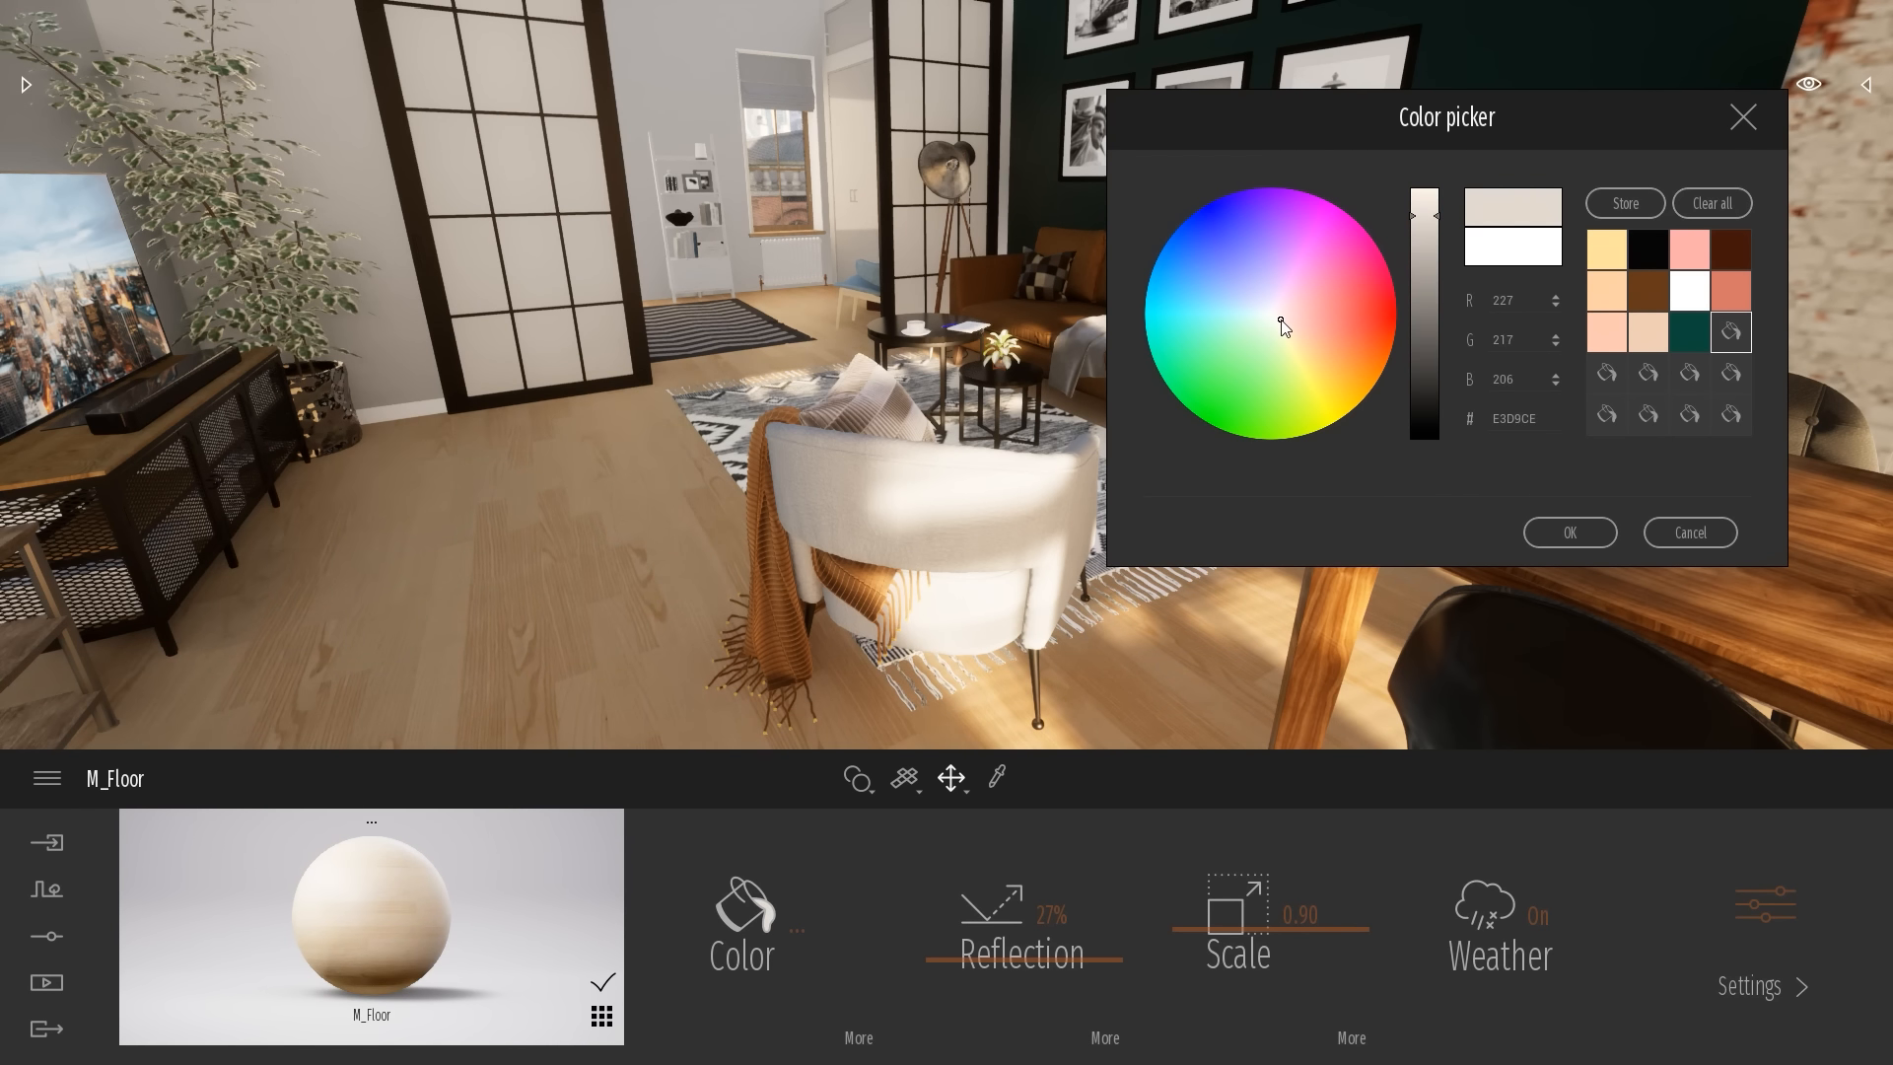
{"action": "left_click", "coordinate": [1580, 540]}
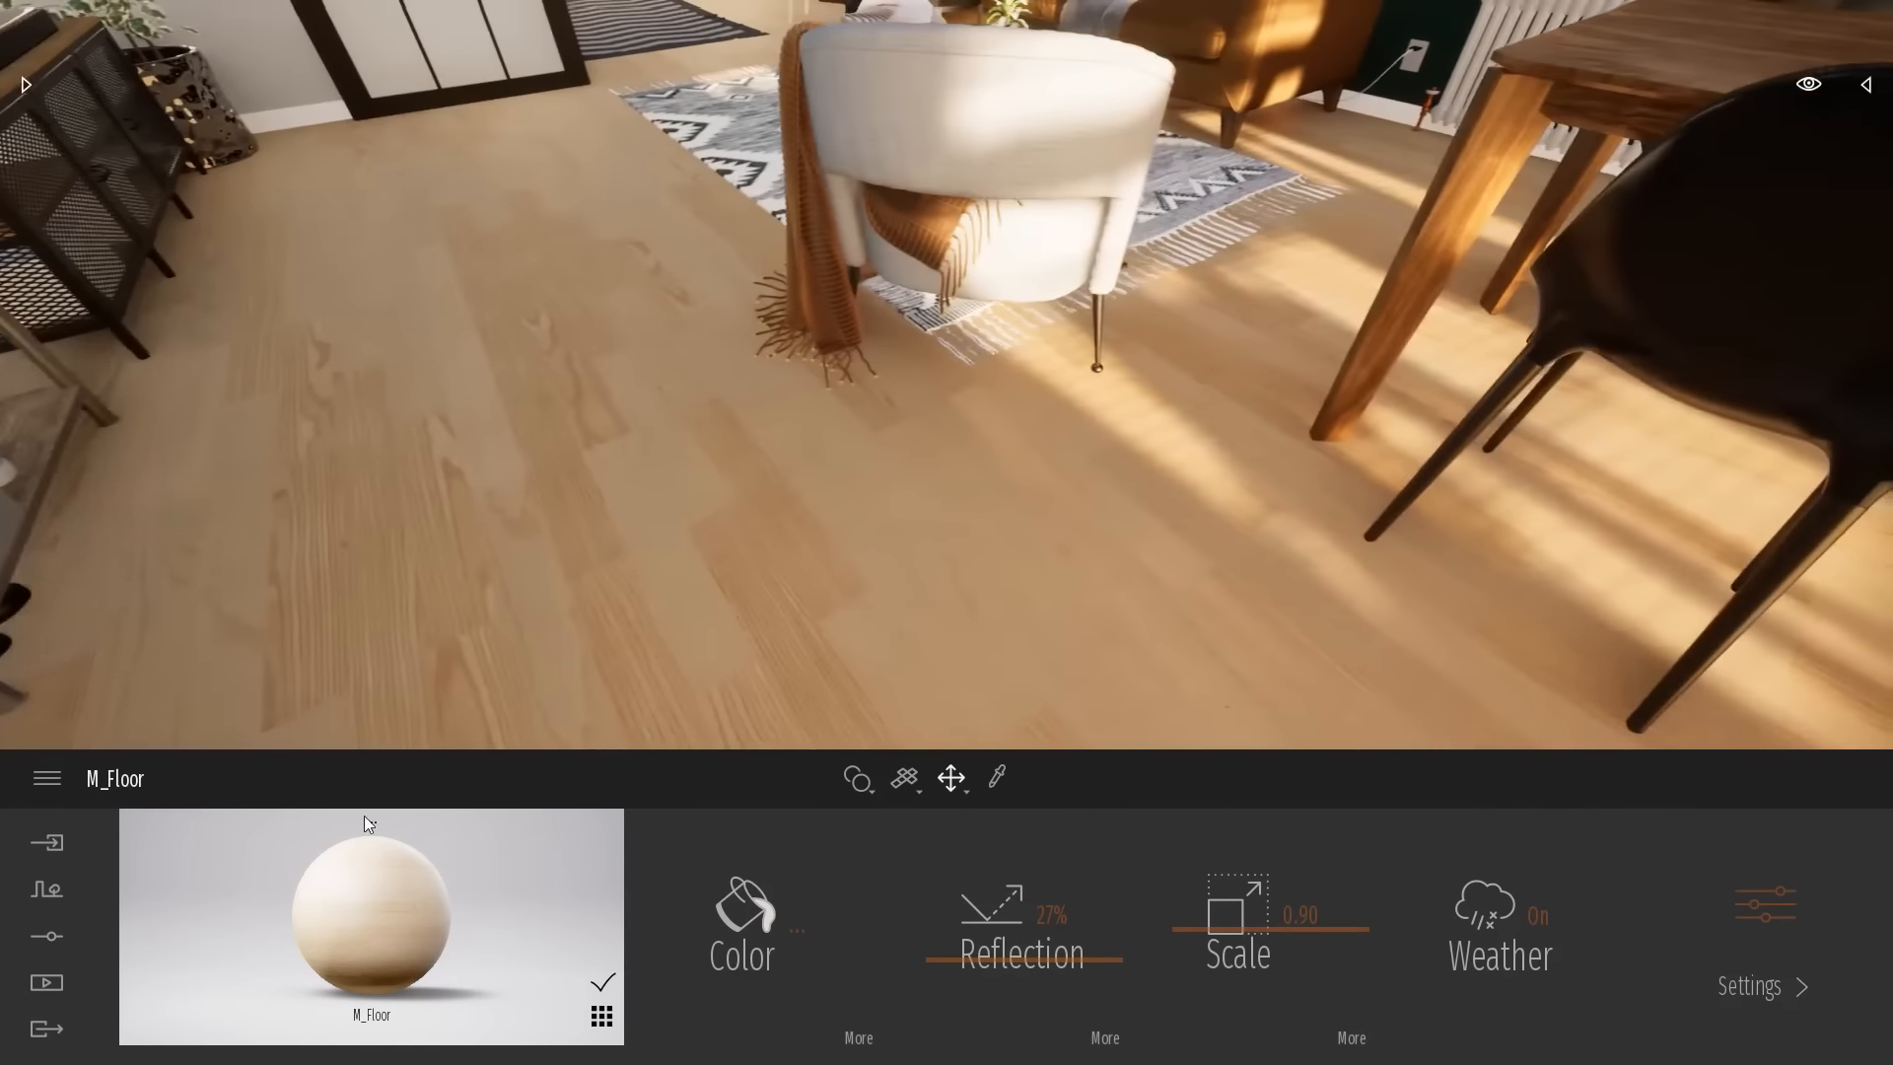
{"action": "left_click", "coordinate": [372, 821]}
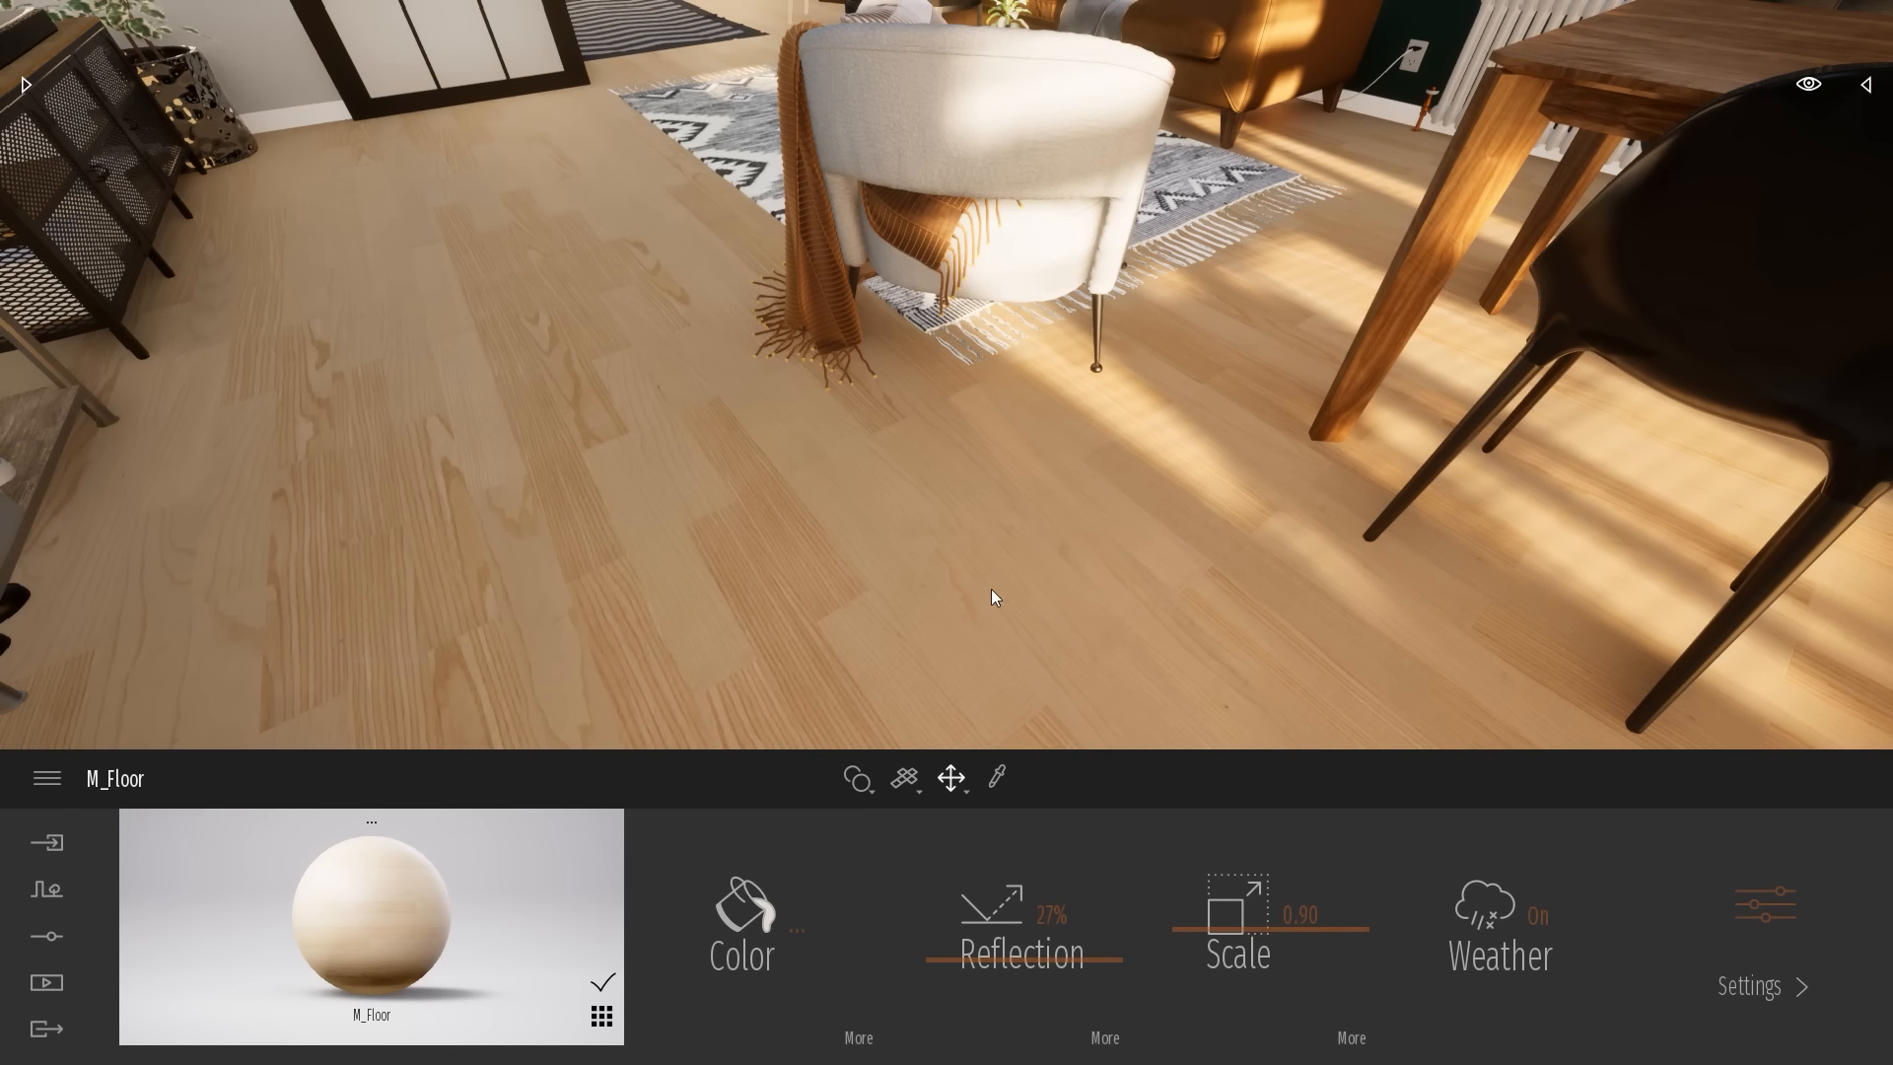
{"action": "mouse_move", "coordinate": [992, 589]}
{"action": "right_mouse_down"}
{"action": "mouse_move", "coordinate": [990, 385]}
{"action": "mouse_move", "coordinate": [912, 331]}
{"action": "mouse_move", "coordinate": [985, 261]}
{"action": "mouse_move", "coordinate": [1133, 261]}
{"action": "mouse_move", "coordinate": [1233, 237]}
{"action": "mouse_move", "coordinate": [1282, 197]}
{"action": "mouse_move", "coordinate": [1000, 584]}
{"action": "right_mouse_up"}
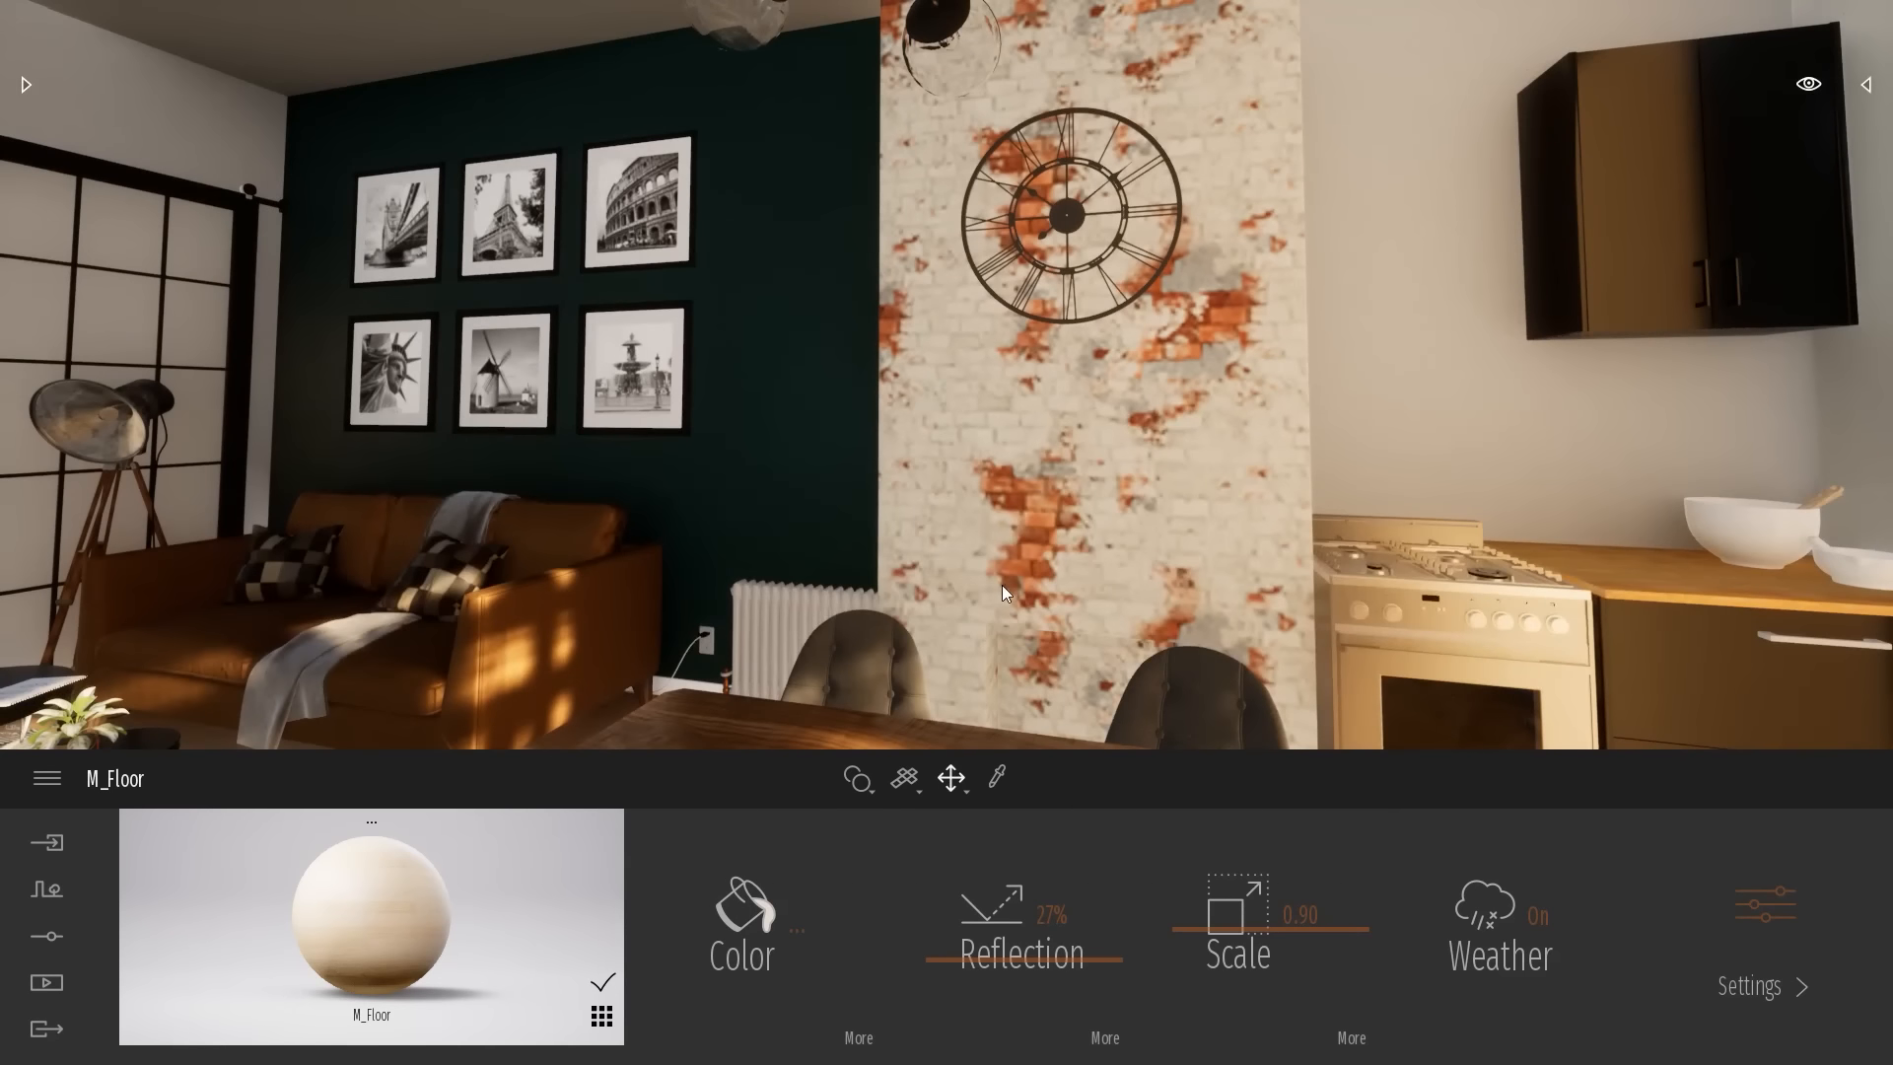
Switch to Quixel Bridge, close the ash parquet's details and open the Clean Bricks collection under ArchViz
{"action": "key", "text": "alt+Tab"}
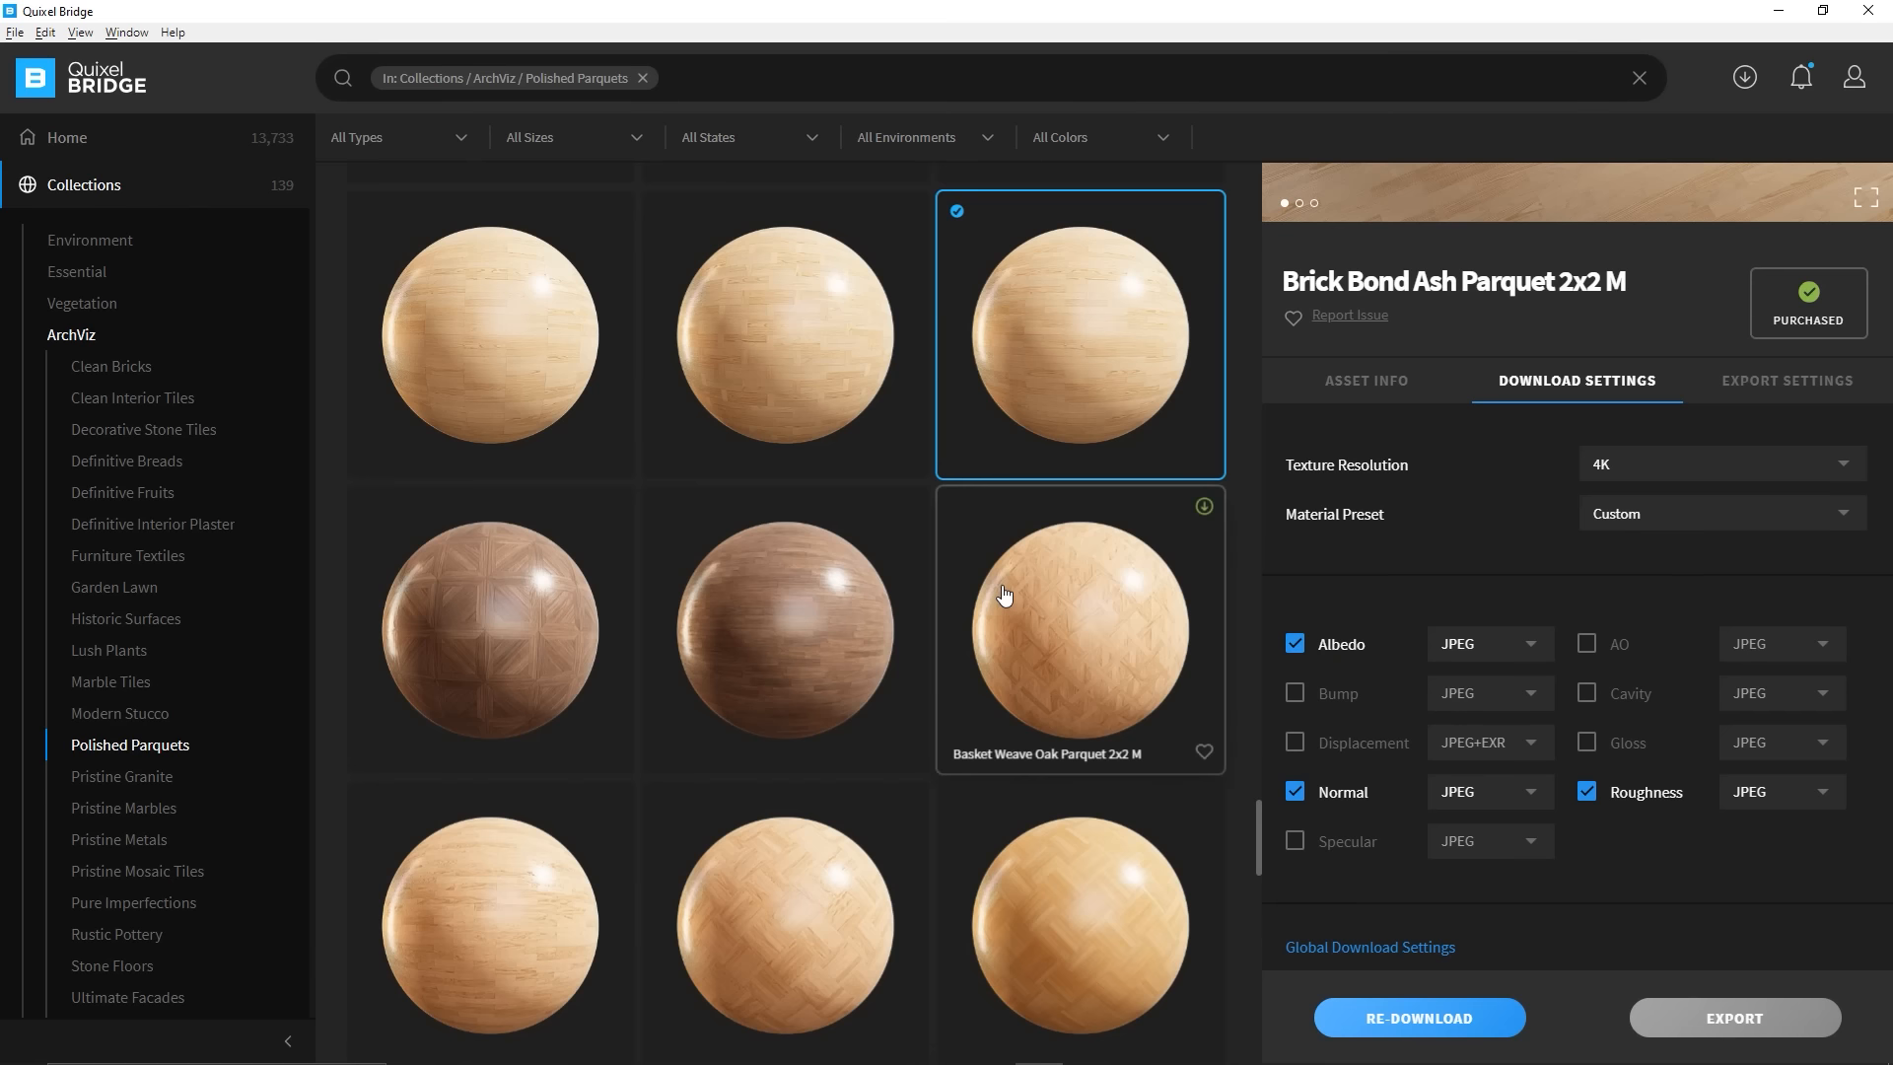
{"action": "left_click", "coordinate": [69, 335]}
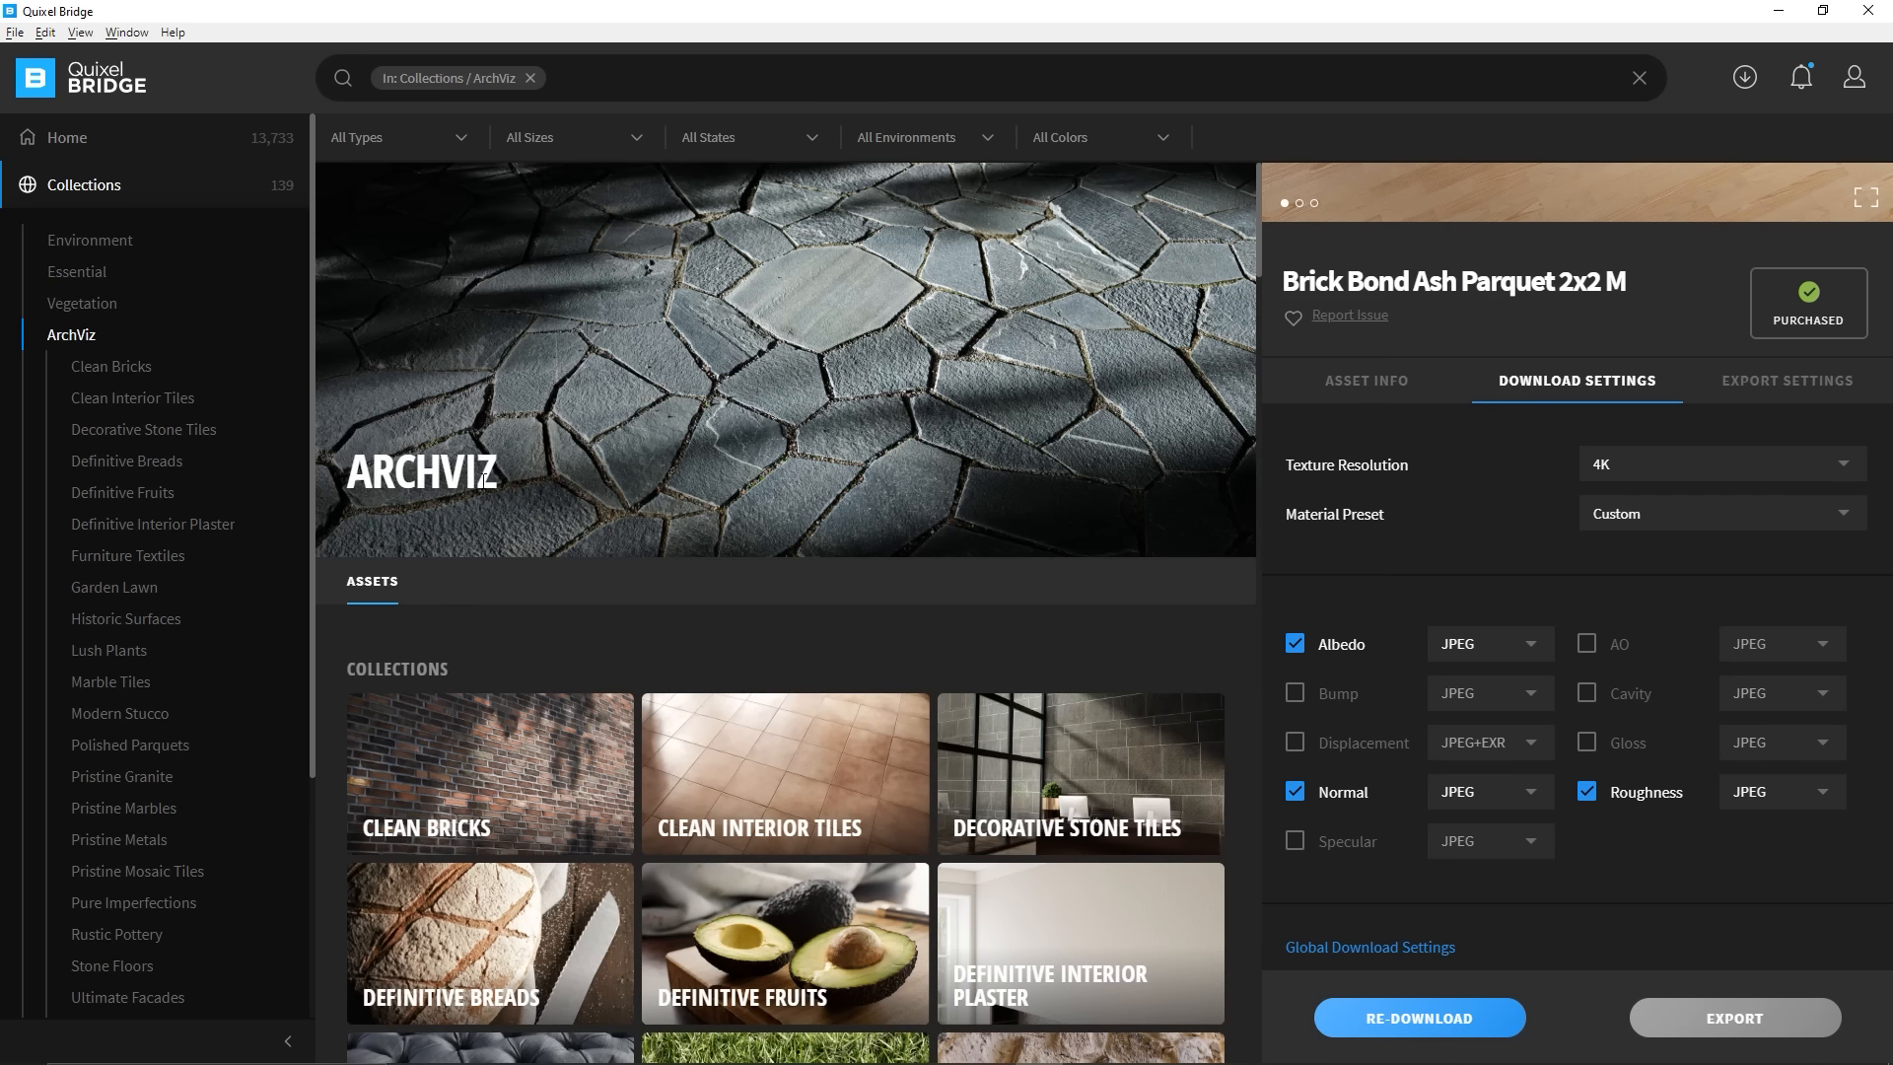
{"action": "scroll", "coordinate": [1854, 296], "scroll_direction": "up", "scroll_amount": 3}
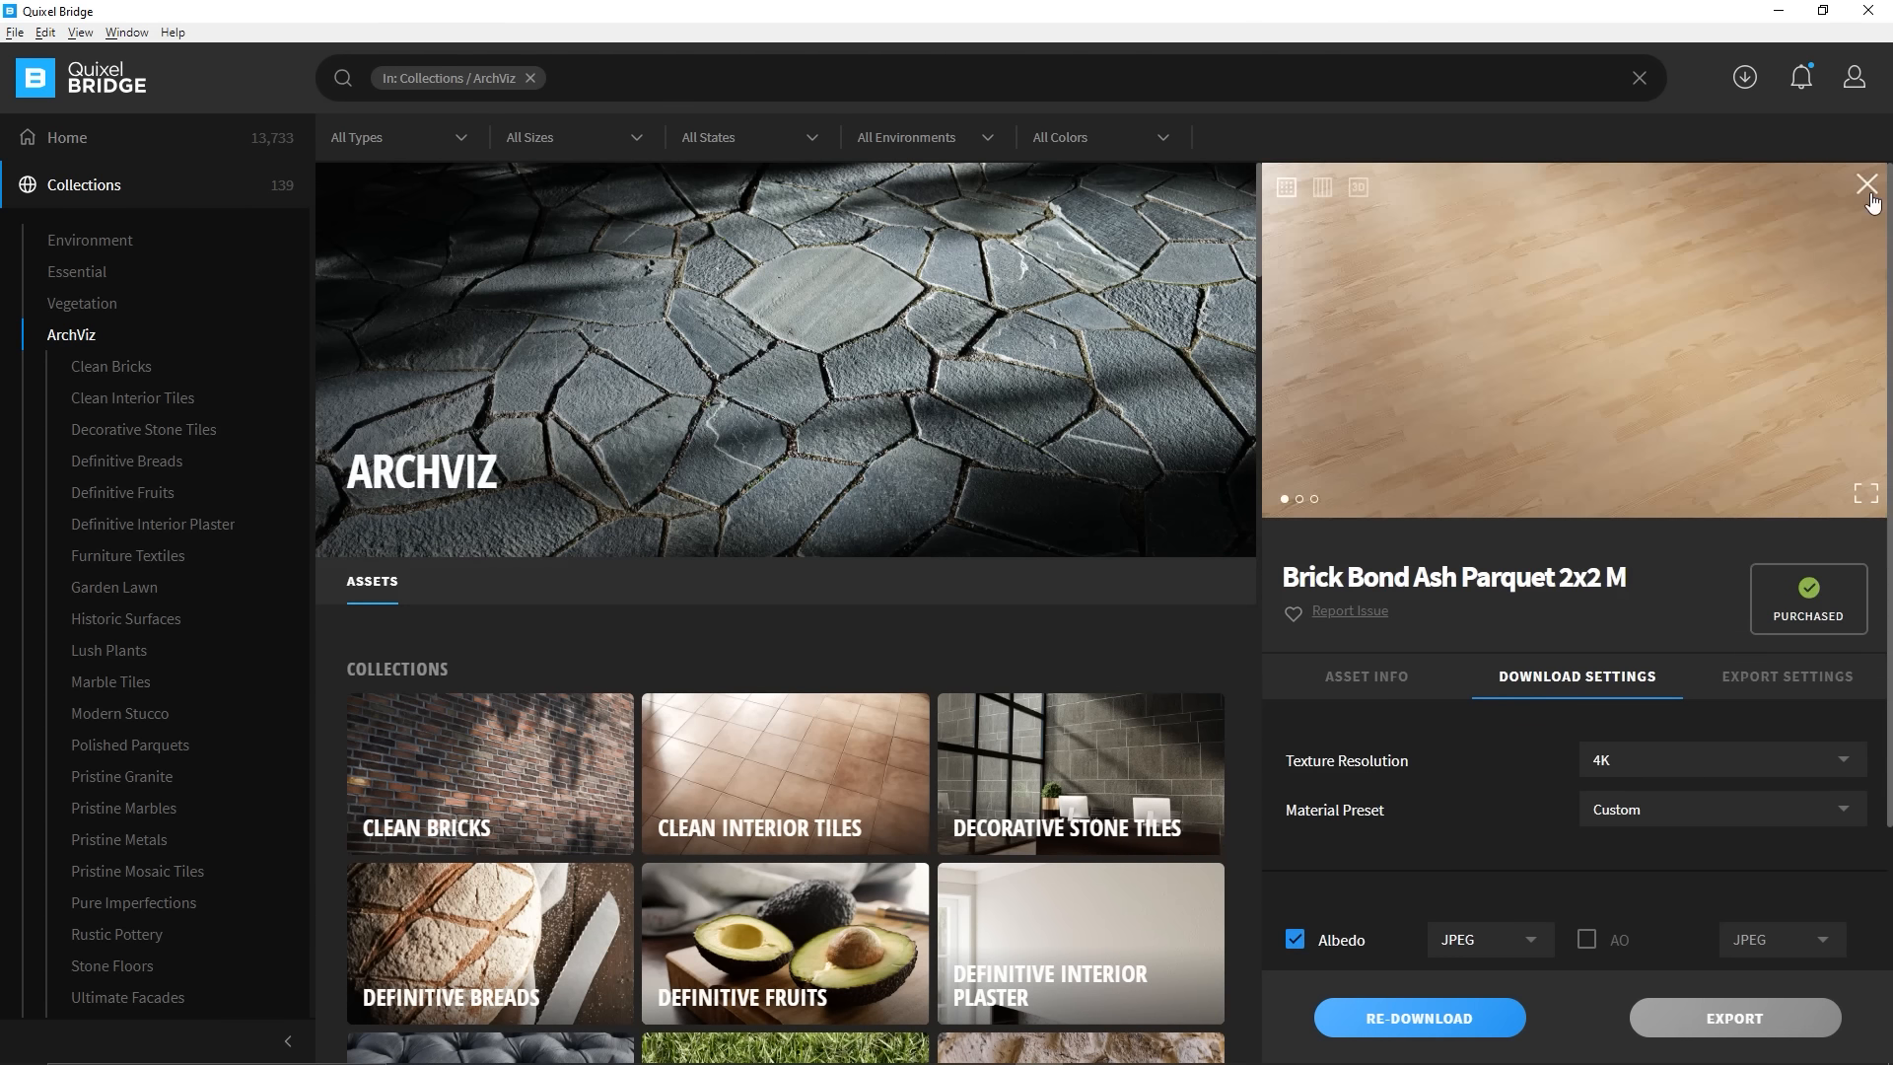
{"action": "left_click", "coordinate": [1866, 184]}
{"action": "scroll", "coordinate": [993, 456], "scroll_direction": "down", "scroll_amount": 5}
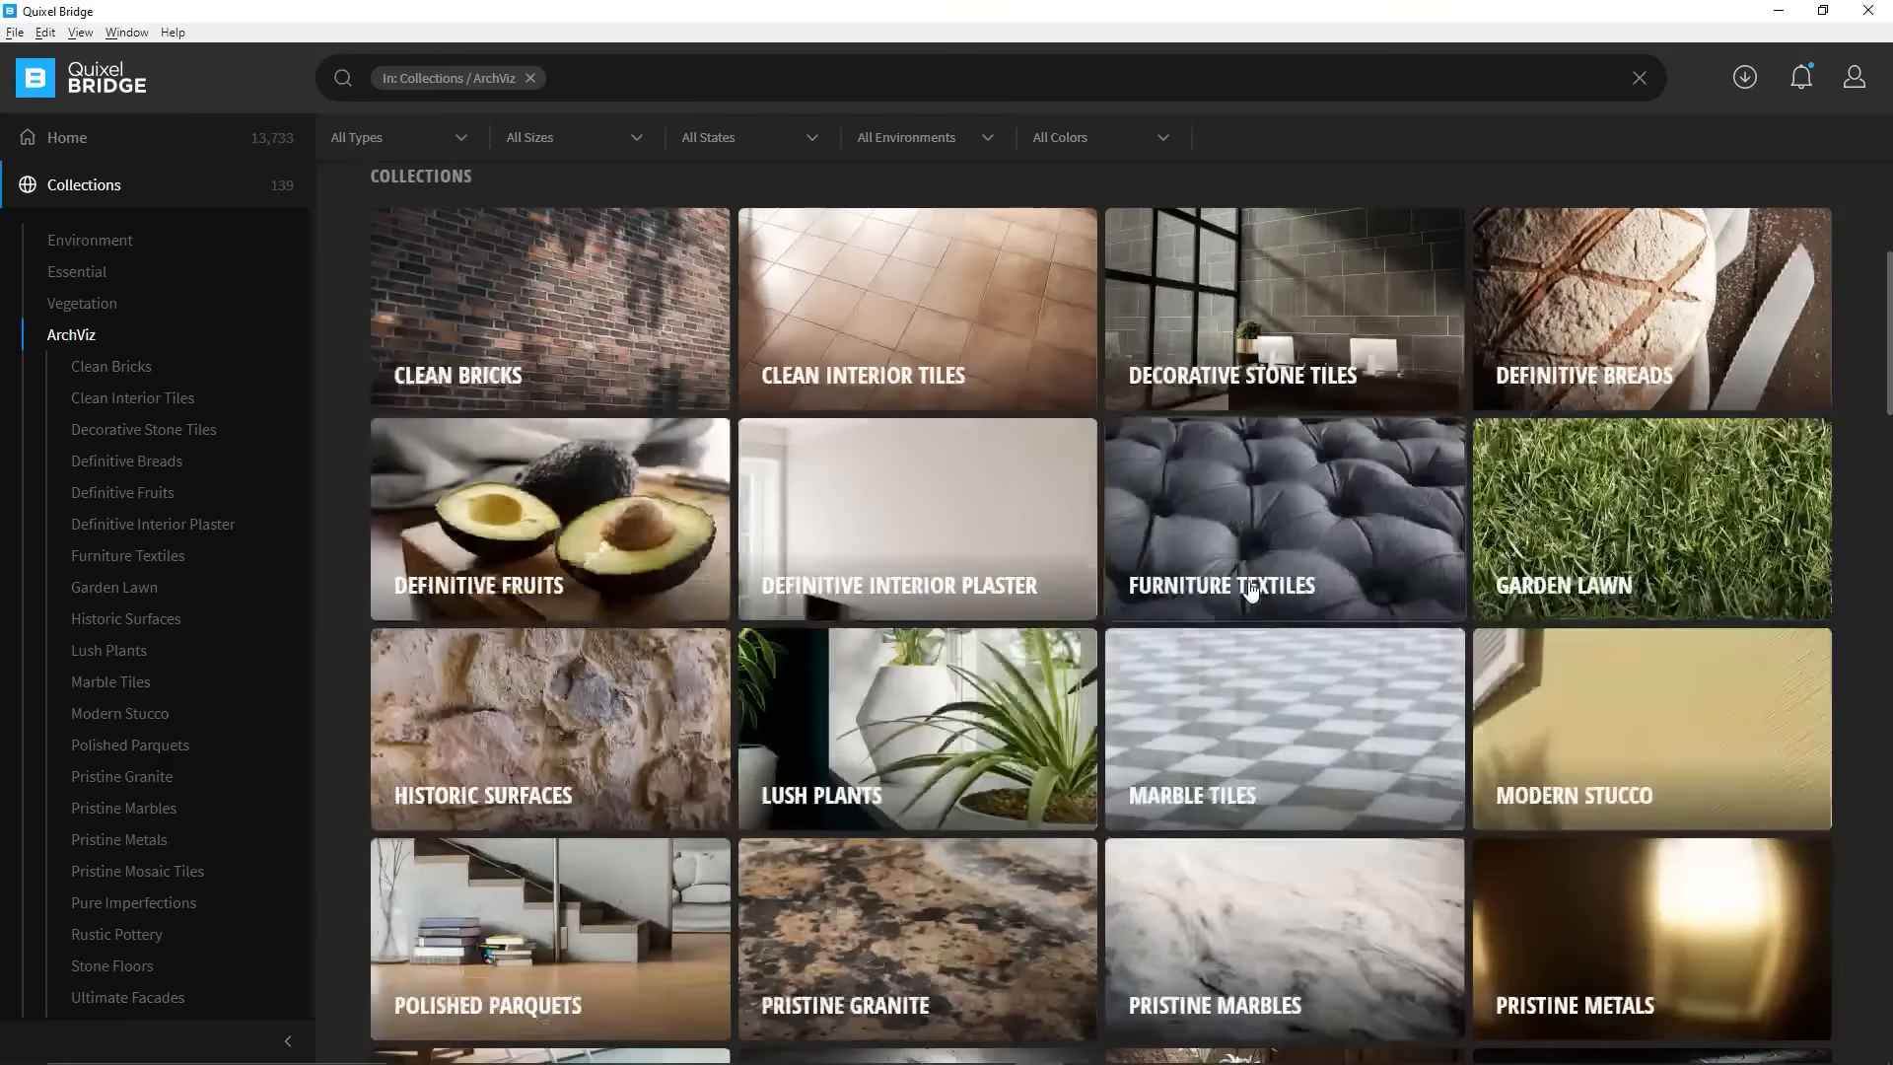
{"action": "left_click", "coordinate": [484, 332]}
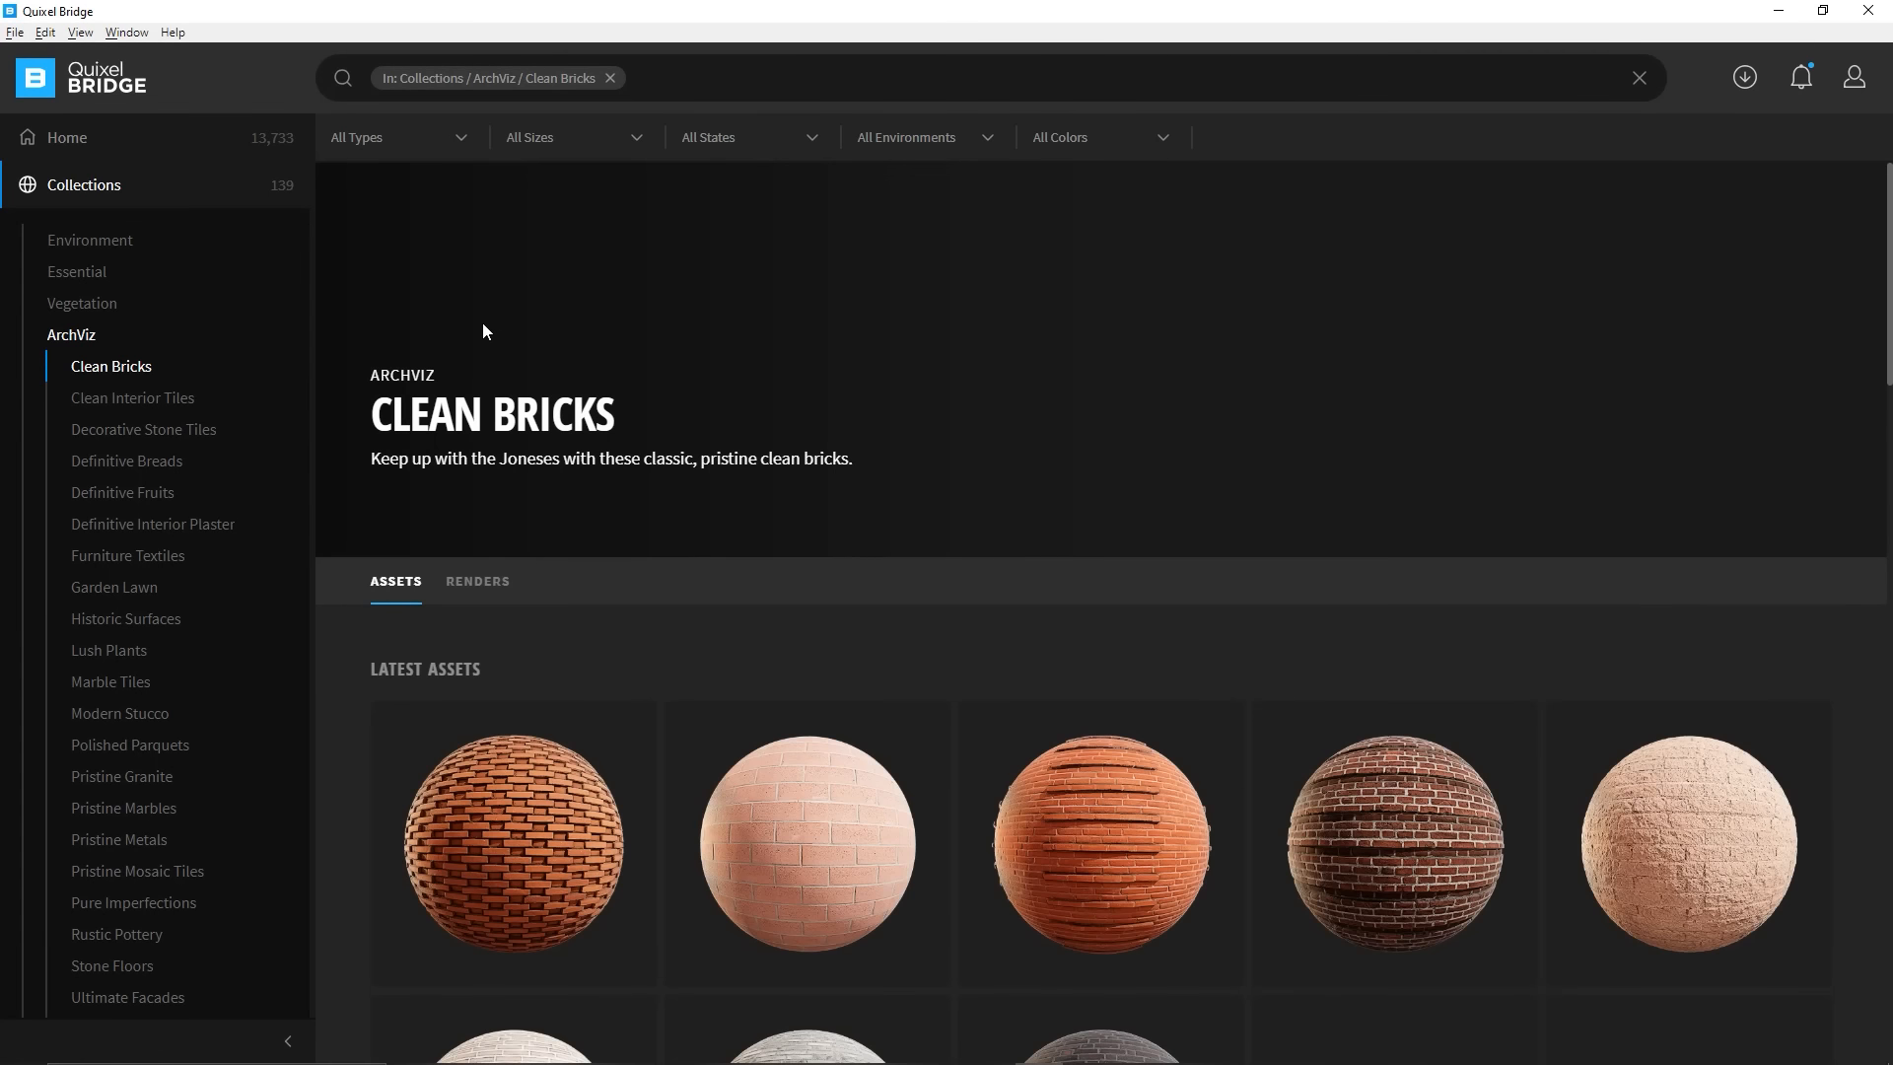
Look through the Clean Bricks materials for a brick surface
{"action": "scroll", "coordinate": [1143, 612], "scroll_direction": "down", "scroll_amount": 4}
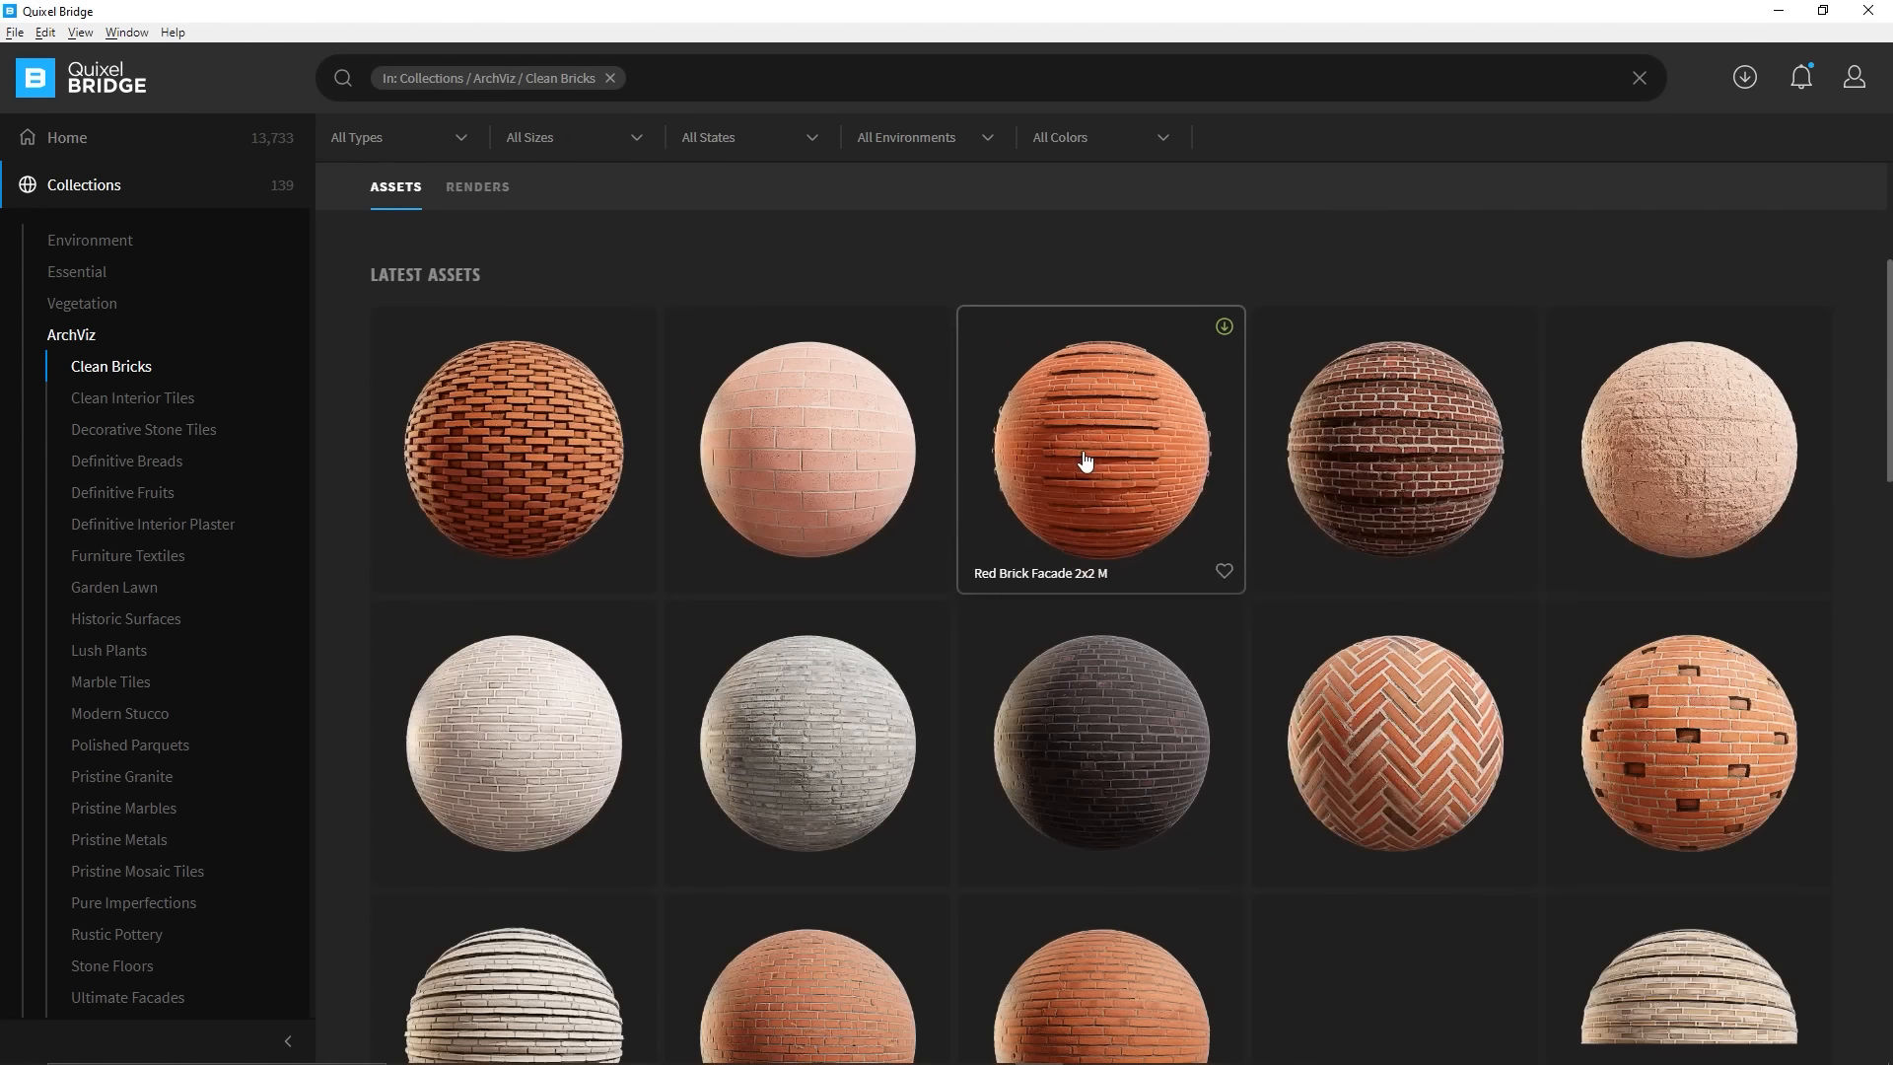
{"action": "scroll", "coordinate": [1080, 257], "scroll_direction": "down", "scroll_amount": 3}
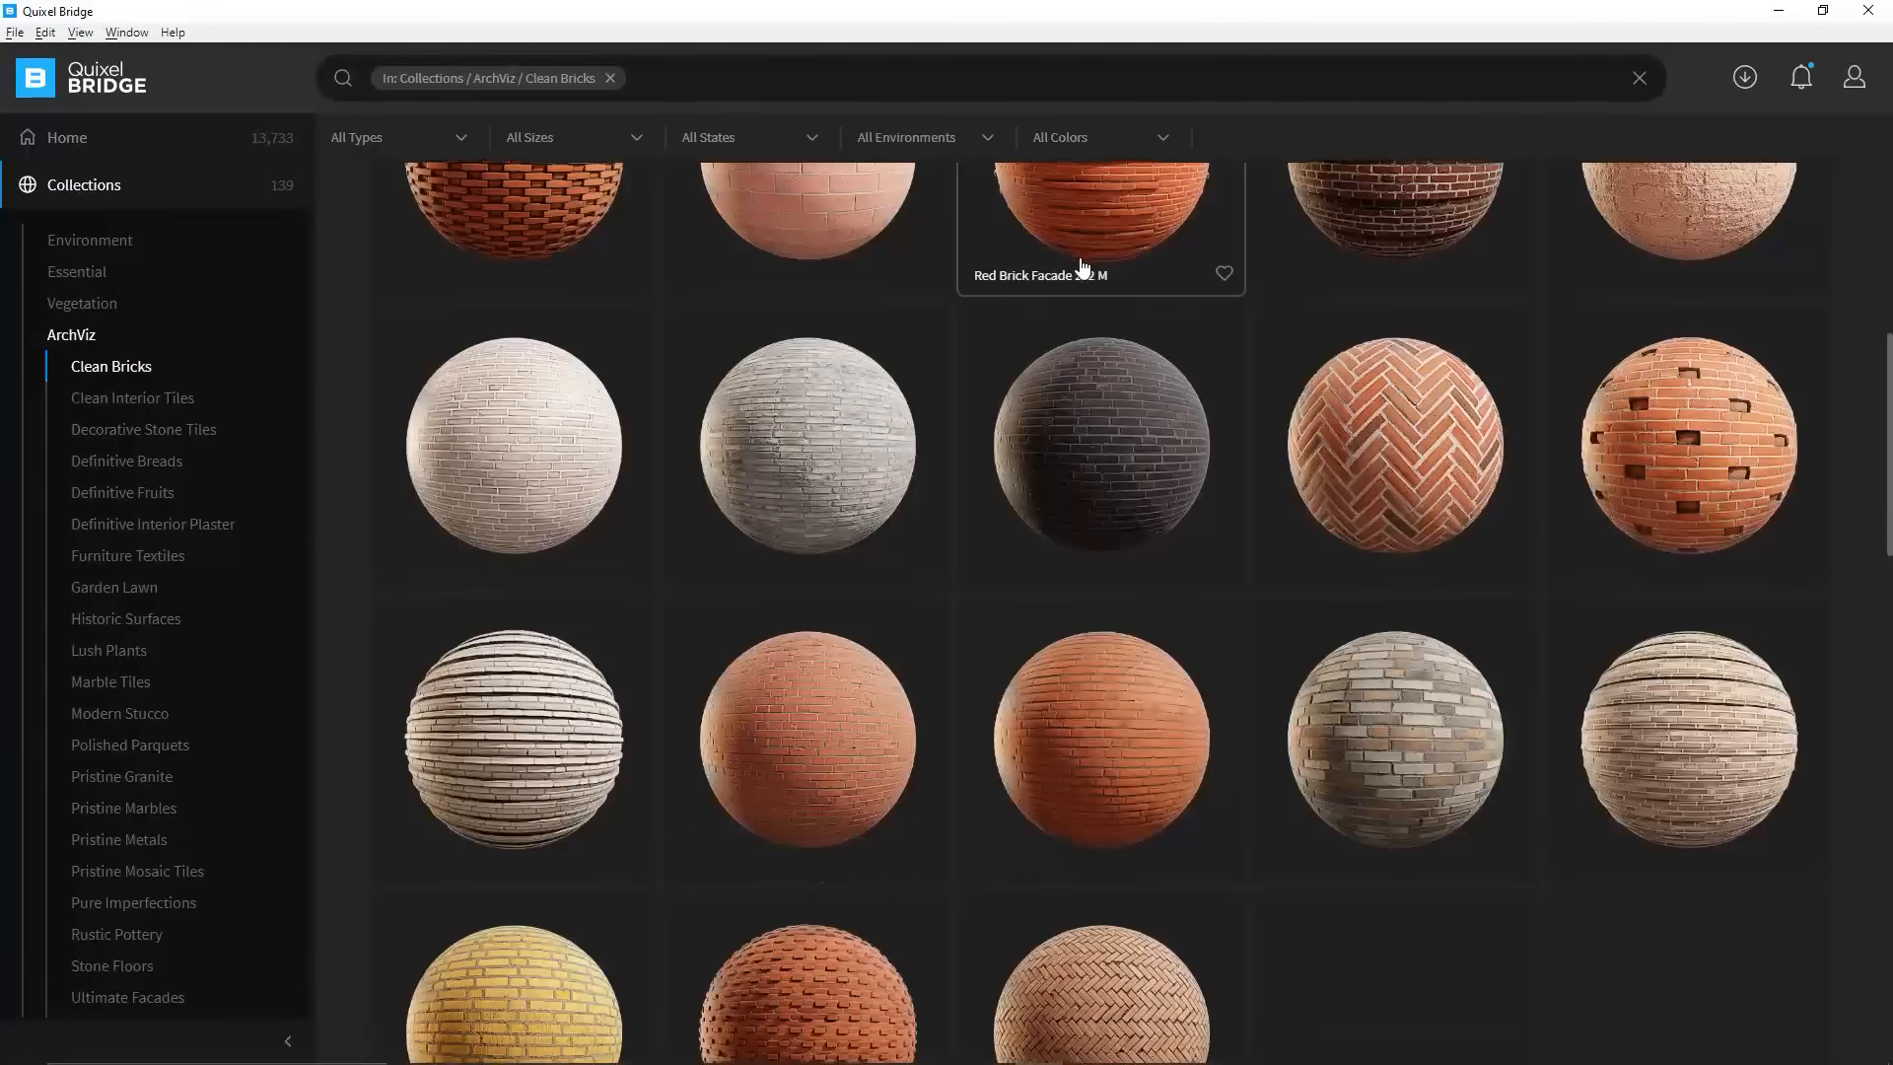
{"action": "scroll", "coordinate": [1082, 267], "scroll_direction": "down", "scroll_amount": 5}
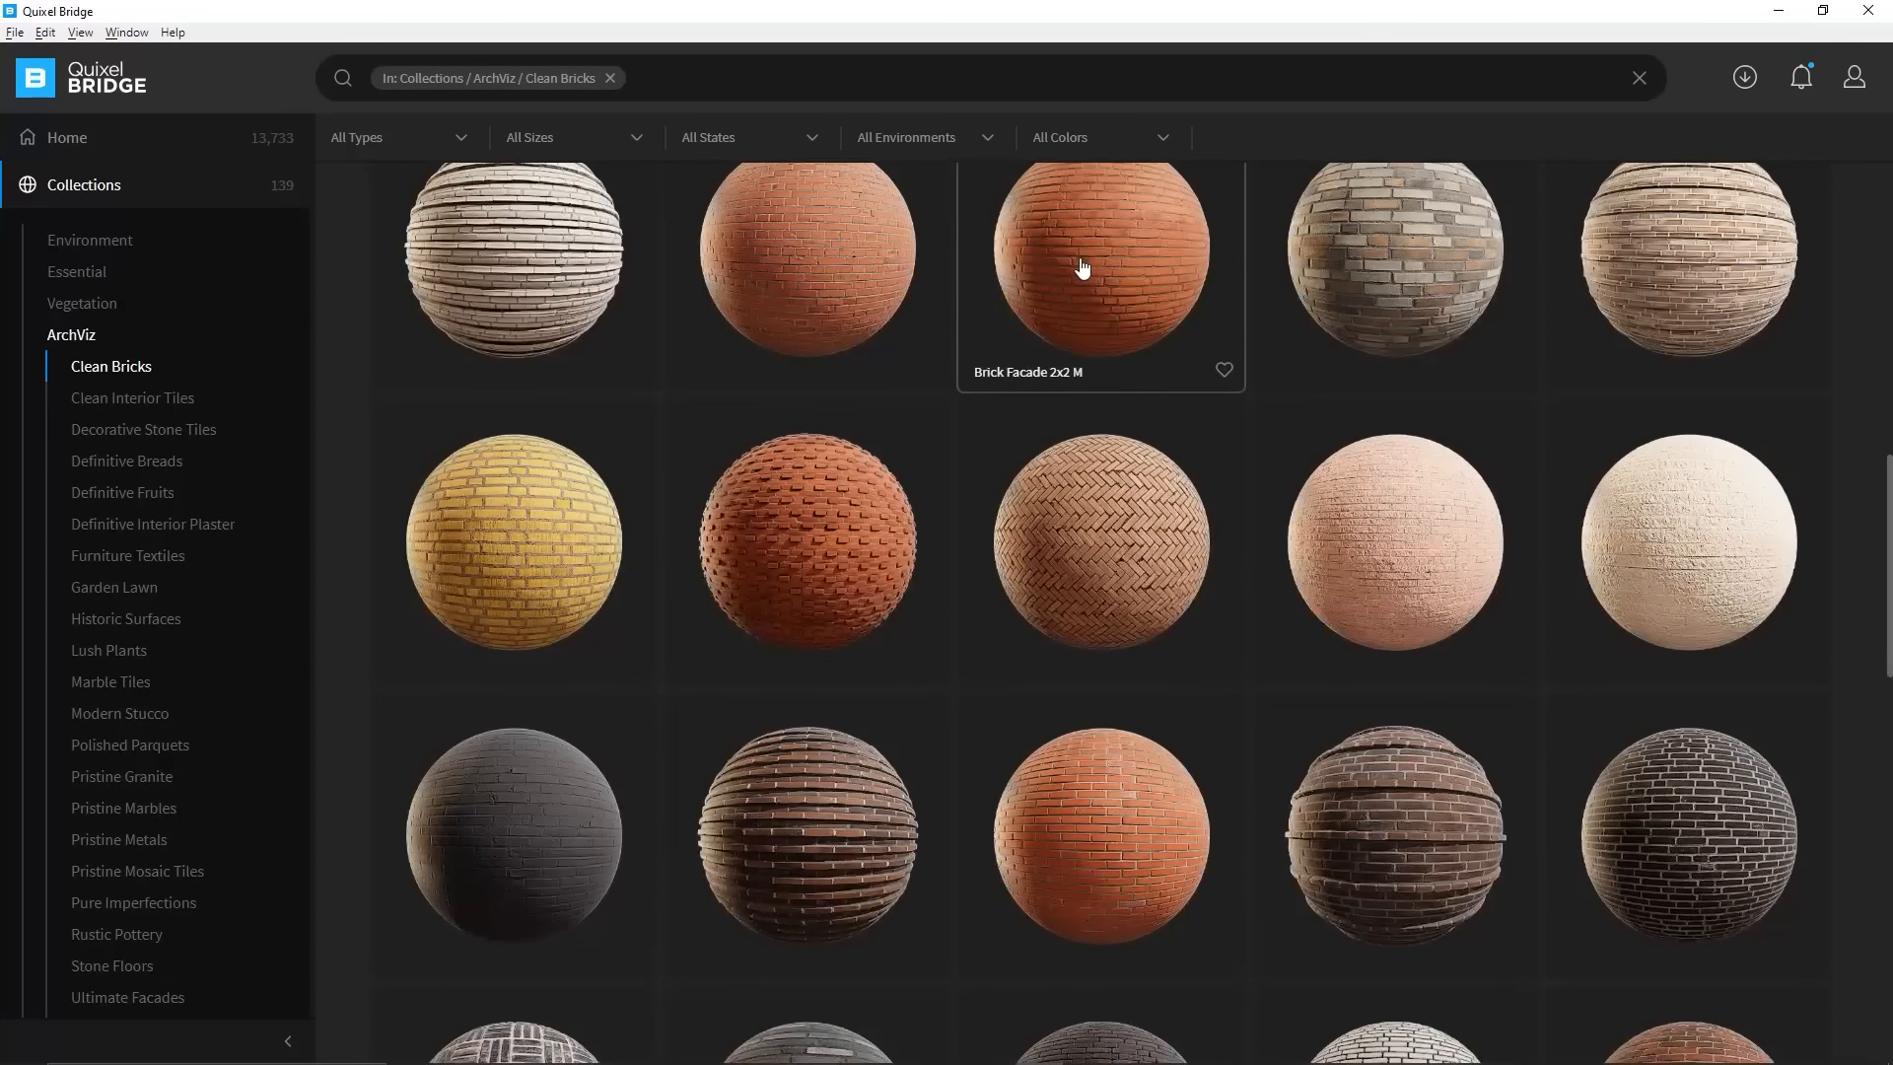
{"action": "scroll", "coordinate": [1081, 266], "scroll_direction": "down", "scroll_amount": 4}
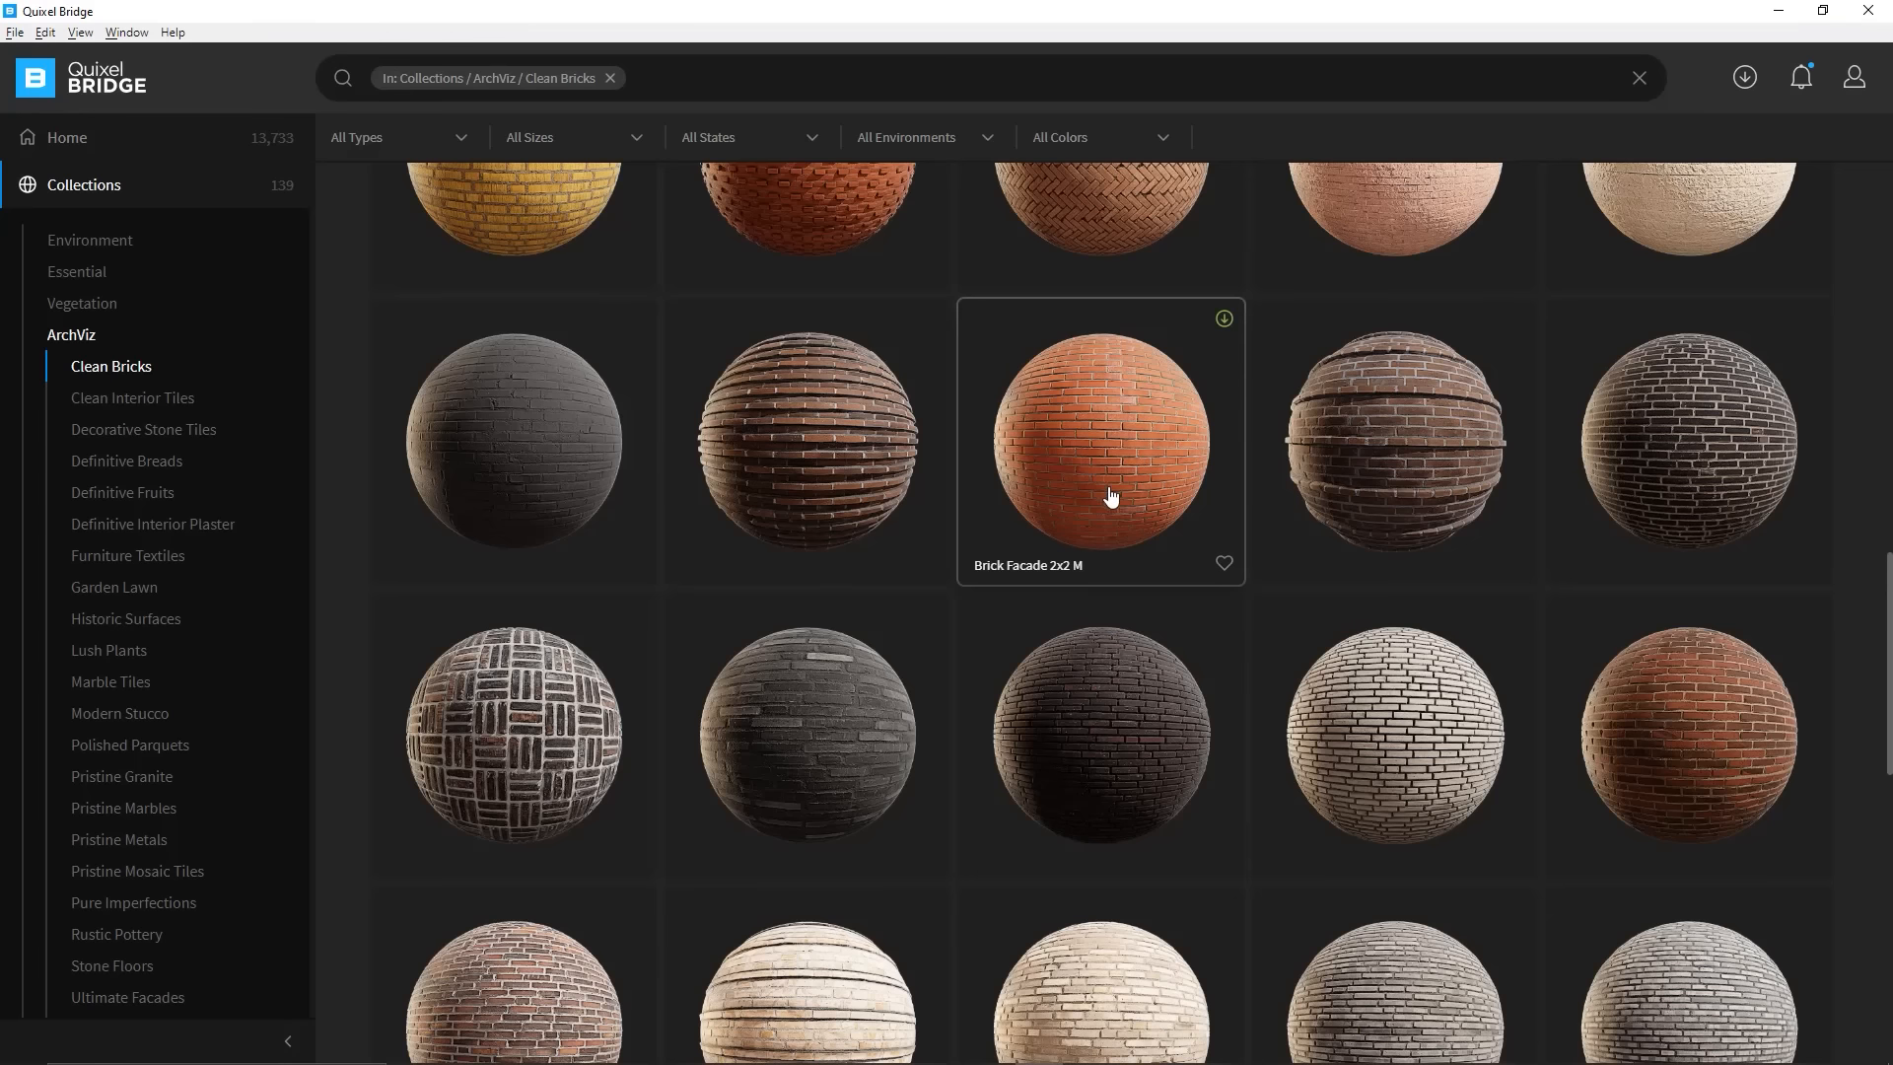
{"action": "scroll", "coordinate": [1110, 232], "scroll_direction": "down", "scroll_amount": 8}
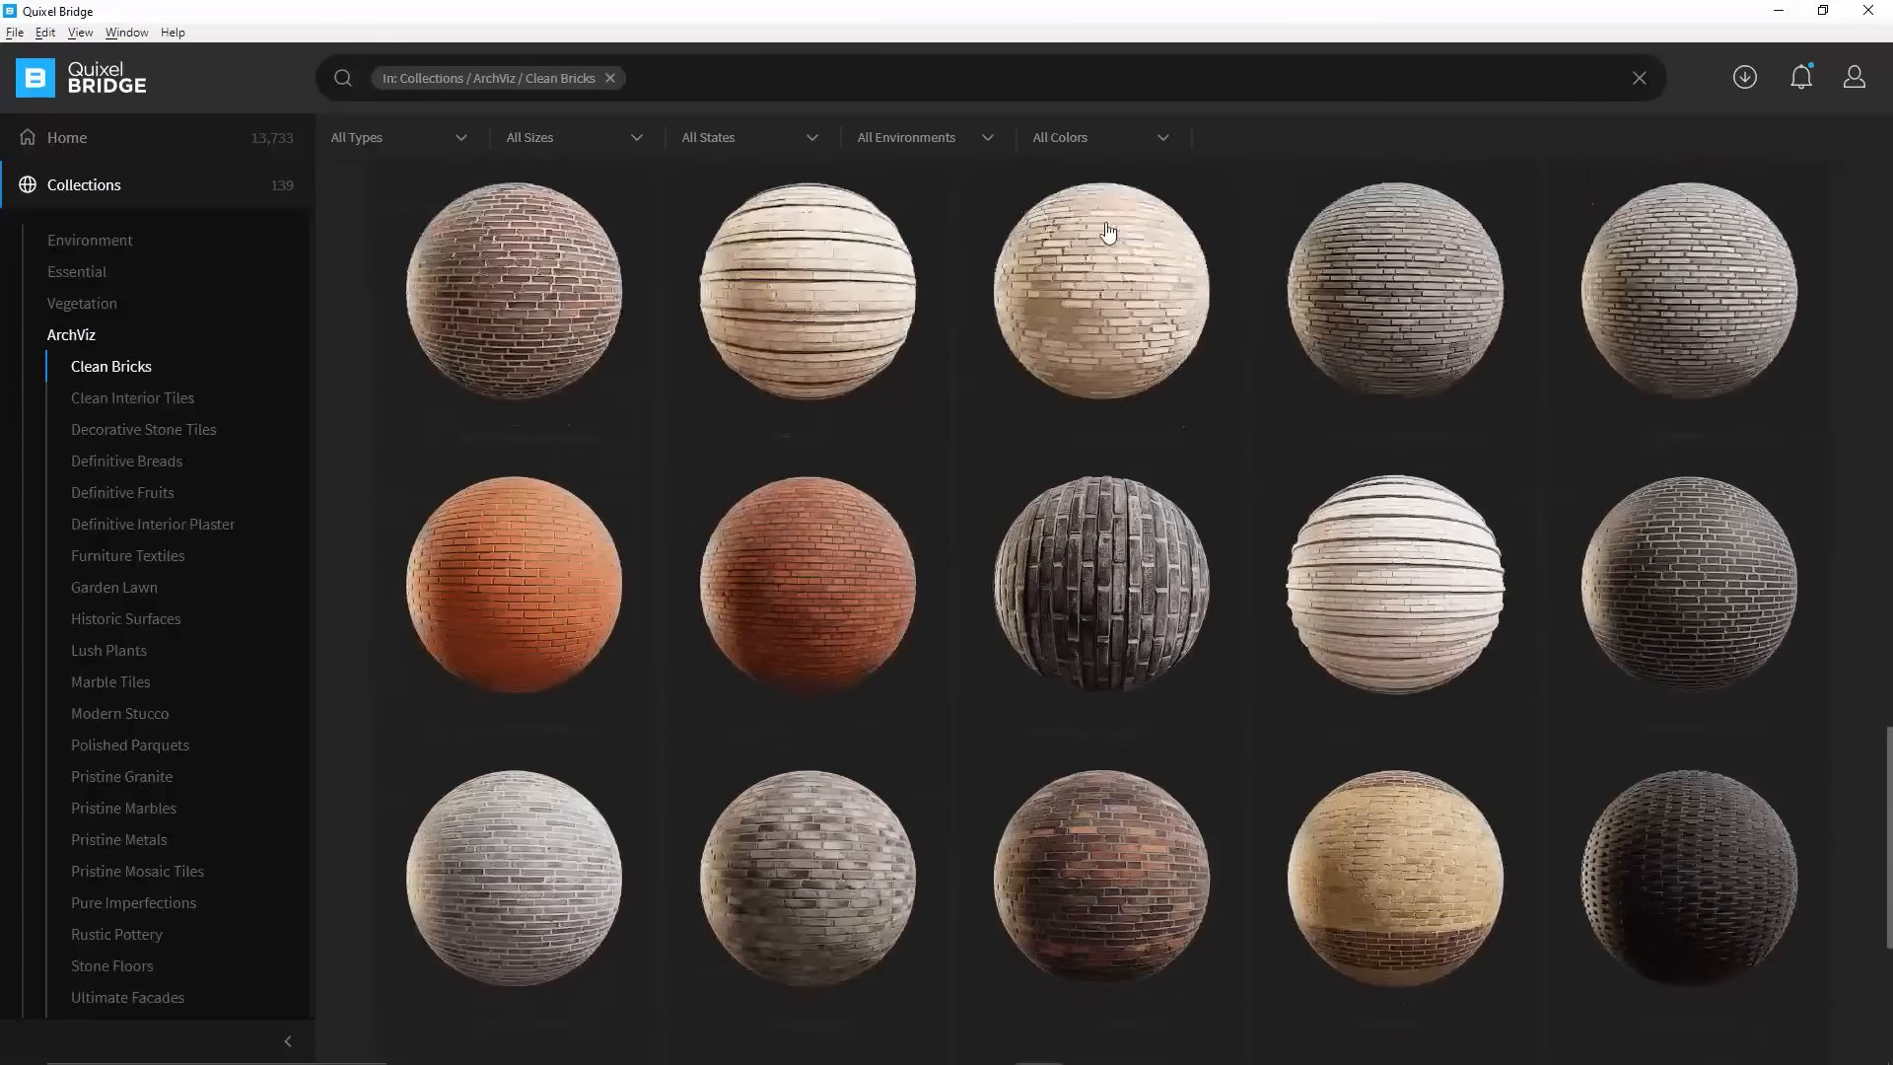
{"action": "scroll", "coordinate": [1108, 236], "scroll_direction": "down", "scroll_amount": 3}
{"action": "scroll", "coordinate": [1110, 237], "scroll_direction": "down", "scroll_amount": 3}
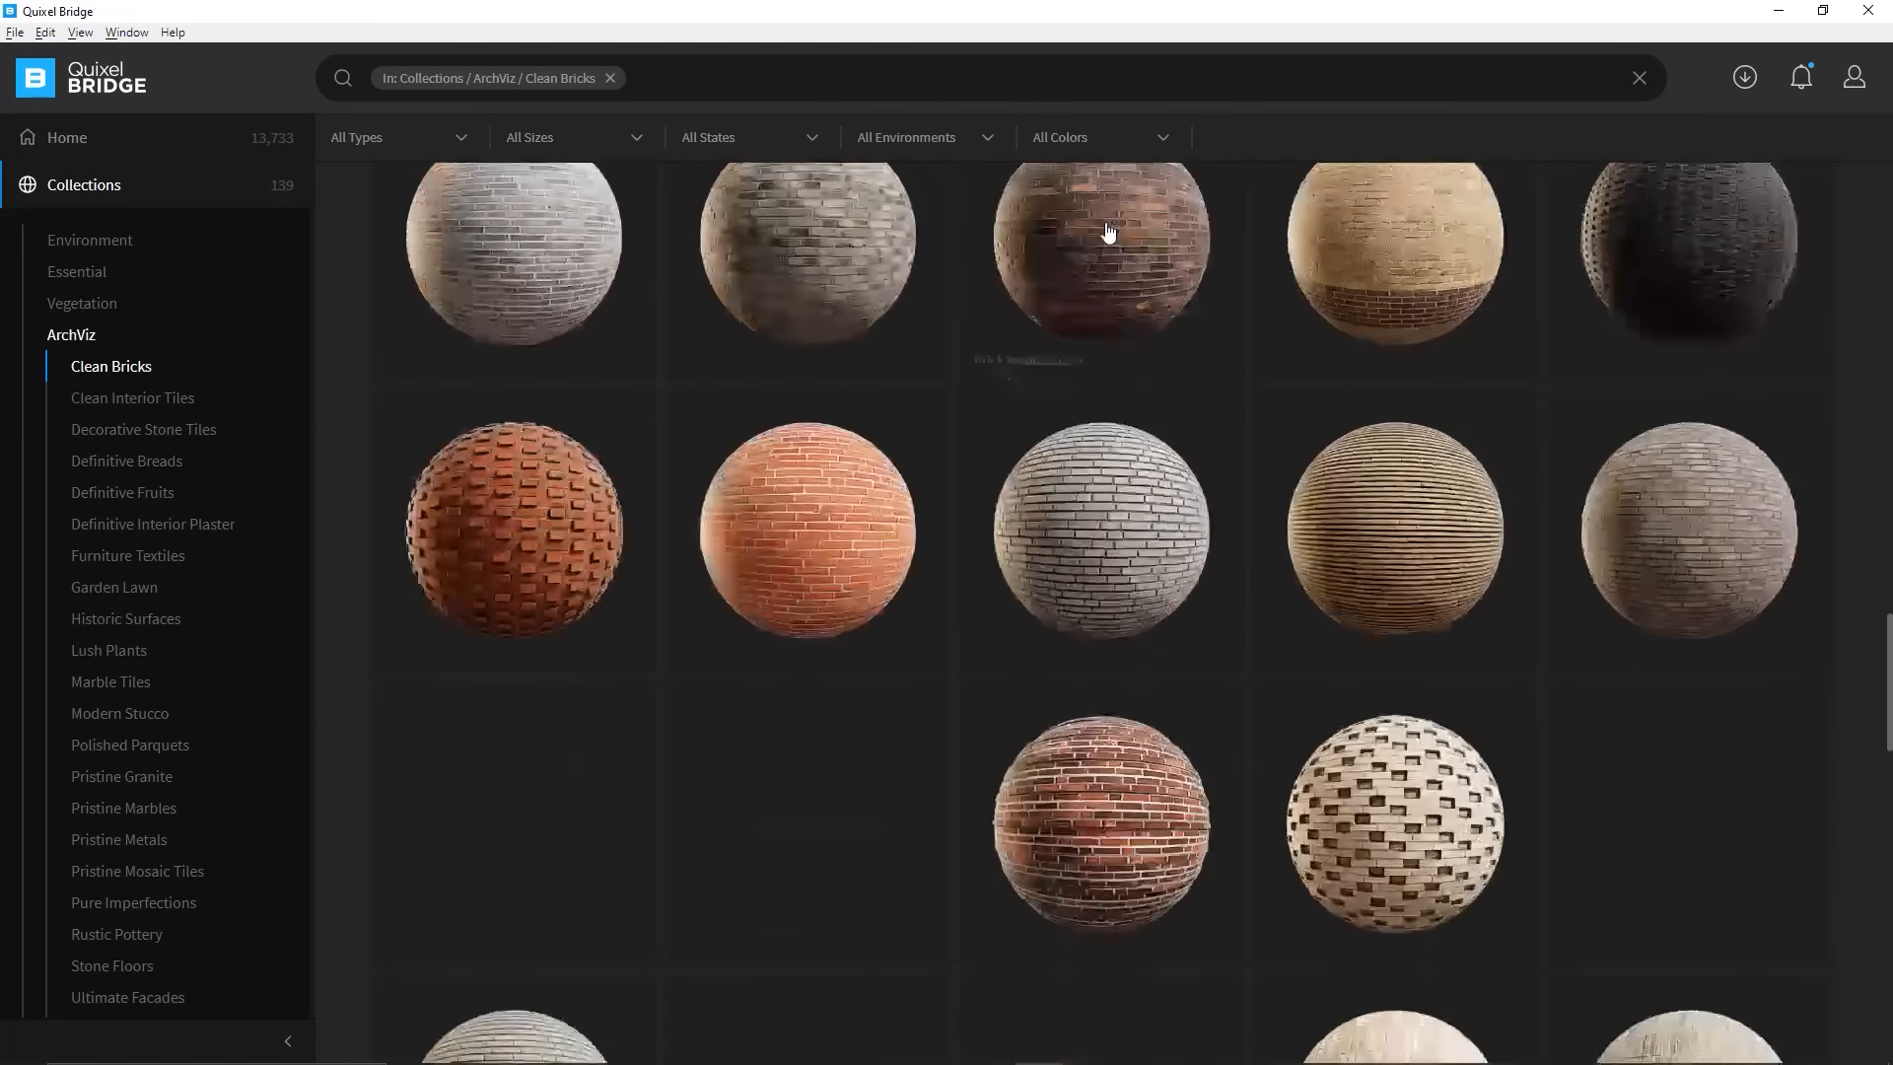
{"action": "scroll", "coordinate": [799, 313], "scroll_direction": "down", "scroll_amount": 3}
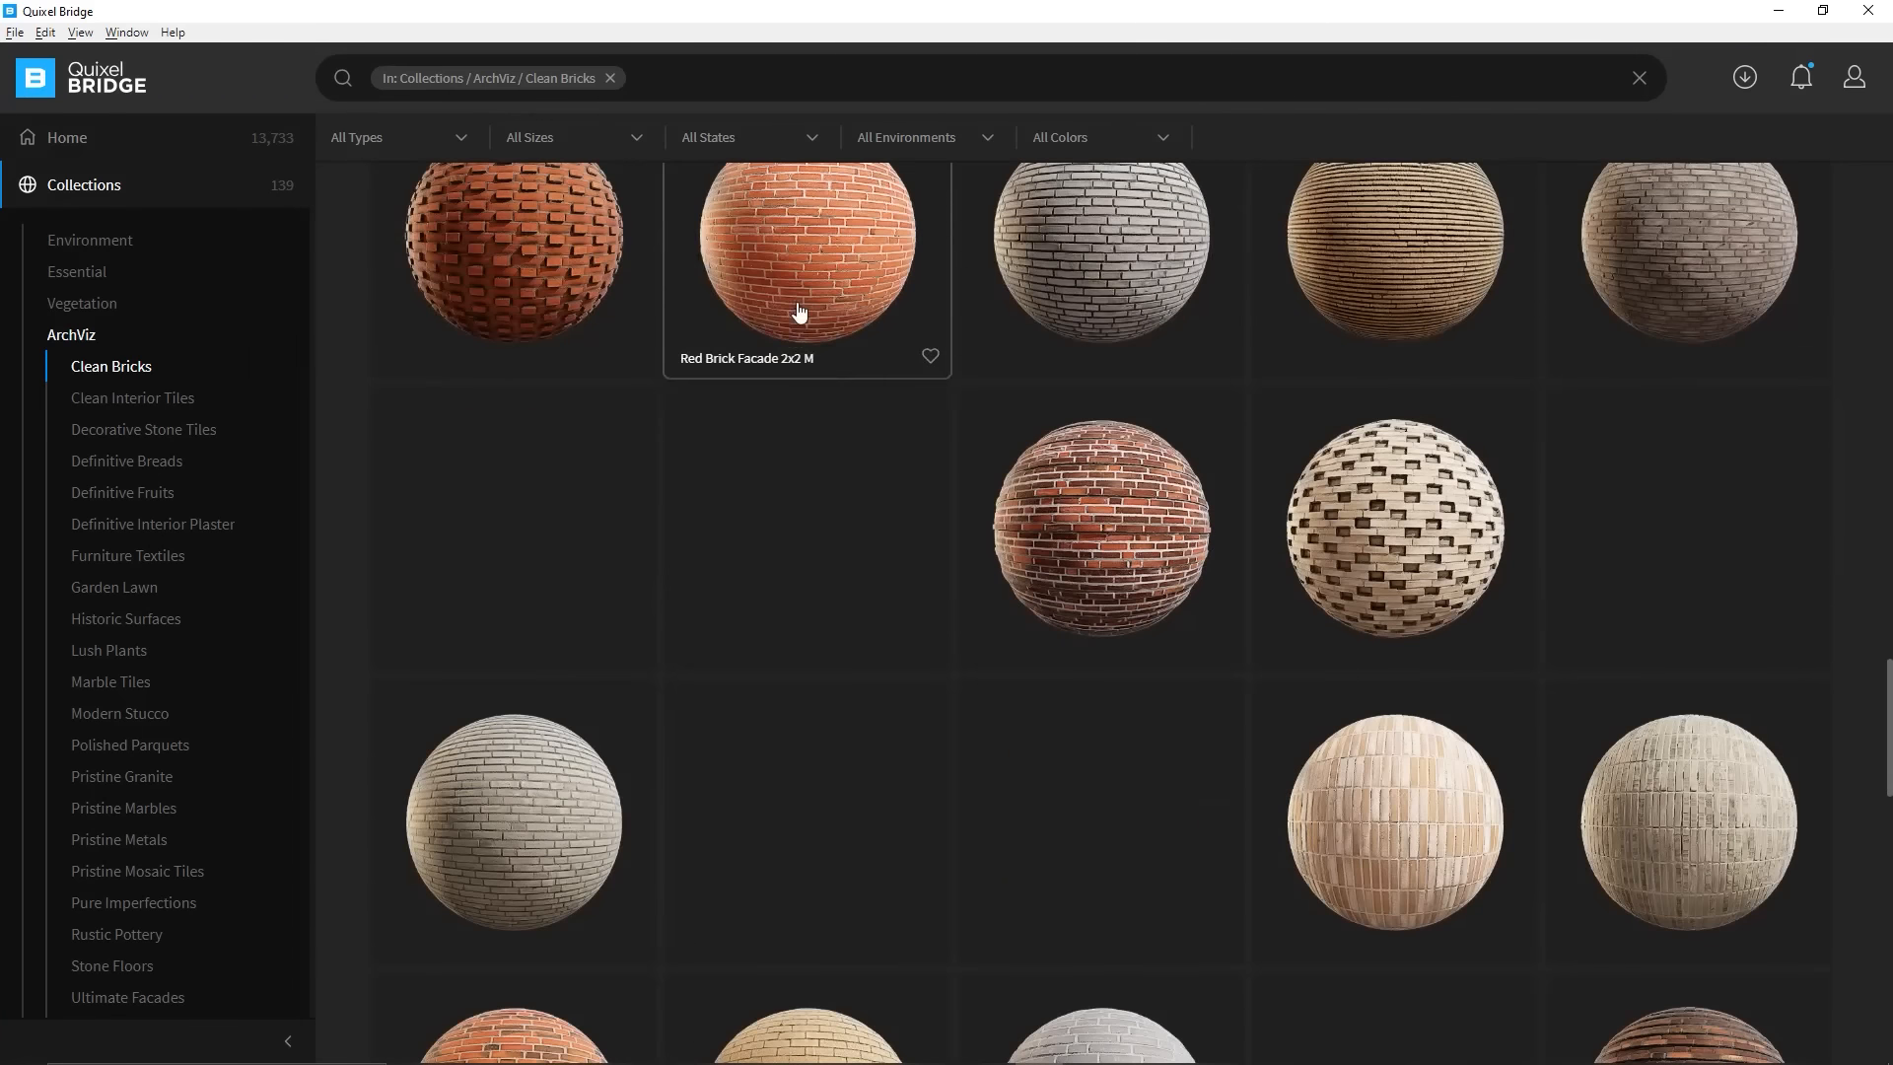
{"action": "scroll", "coordinate": [826, 547], "scroll_direction": "up", "scroll_amount": 9}
{"action": "scroll", "coordinate": [829, 564], "scroll_direction": "up", "scroll_amount": 12}
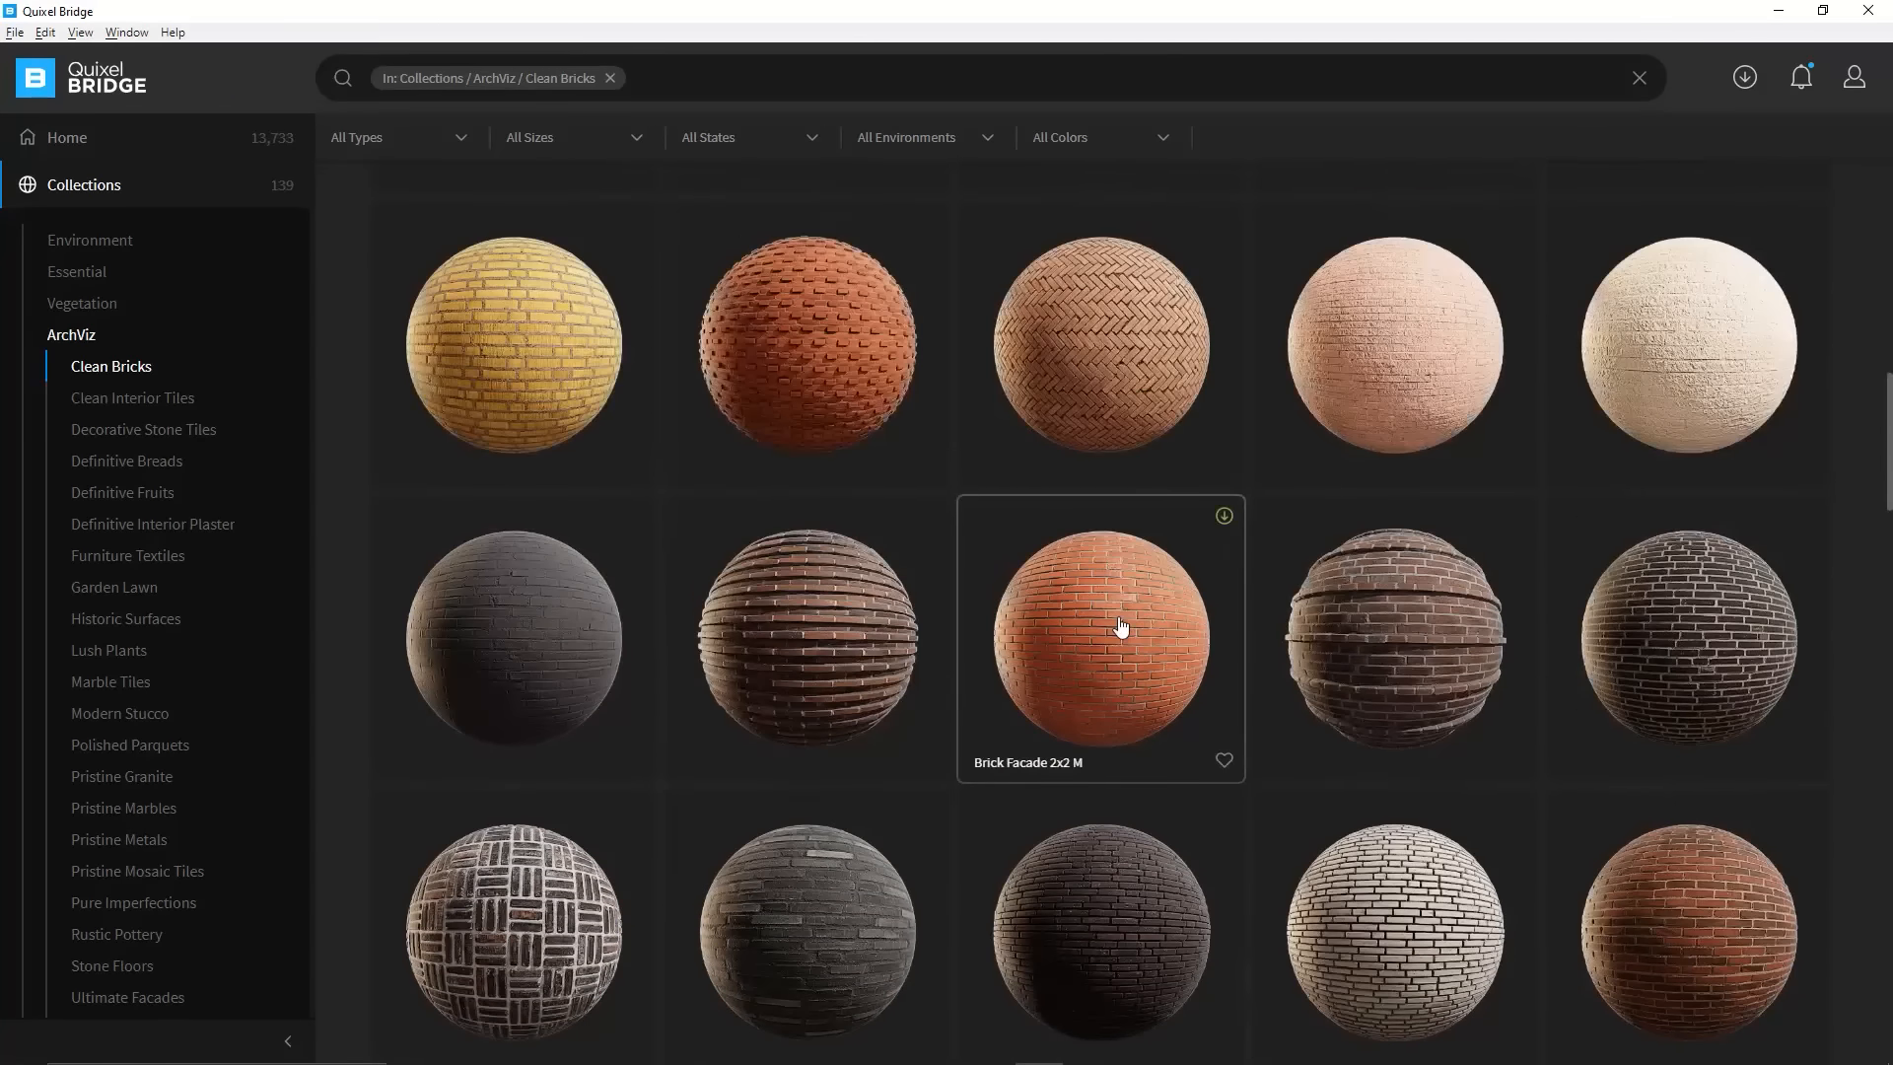
Download the Brick Facade 2x2 M surface at 4K with its albedo, normal and roughness maps as JPEG
{"action": "left_click", "coordinate": [1121, 628]}
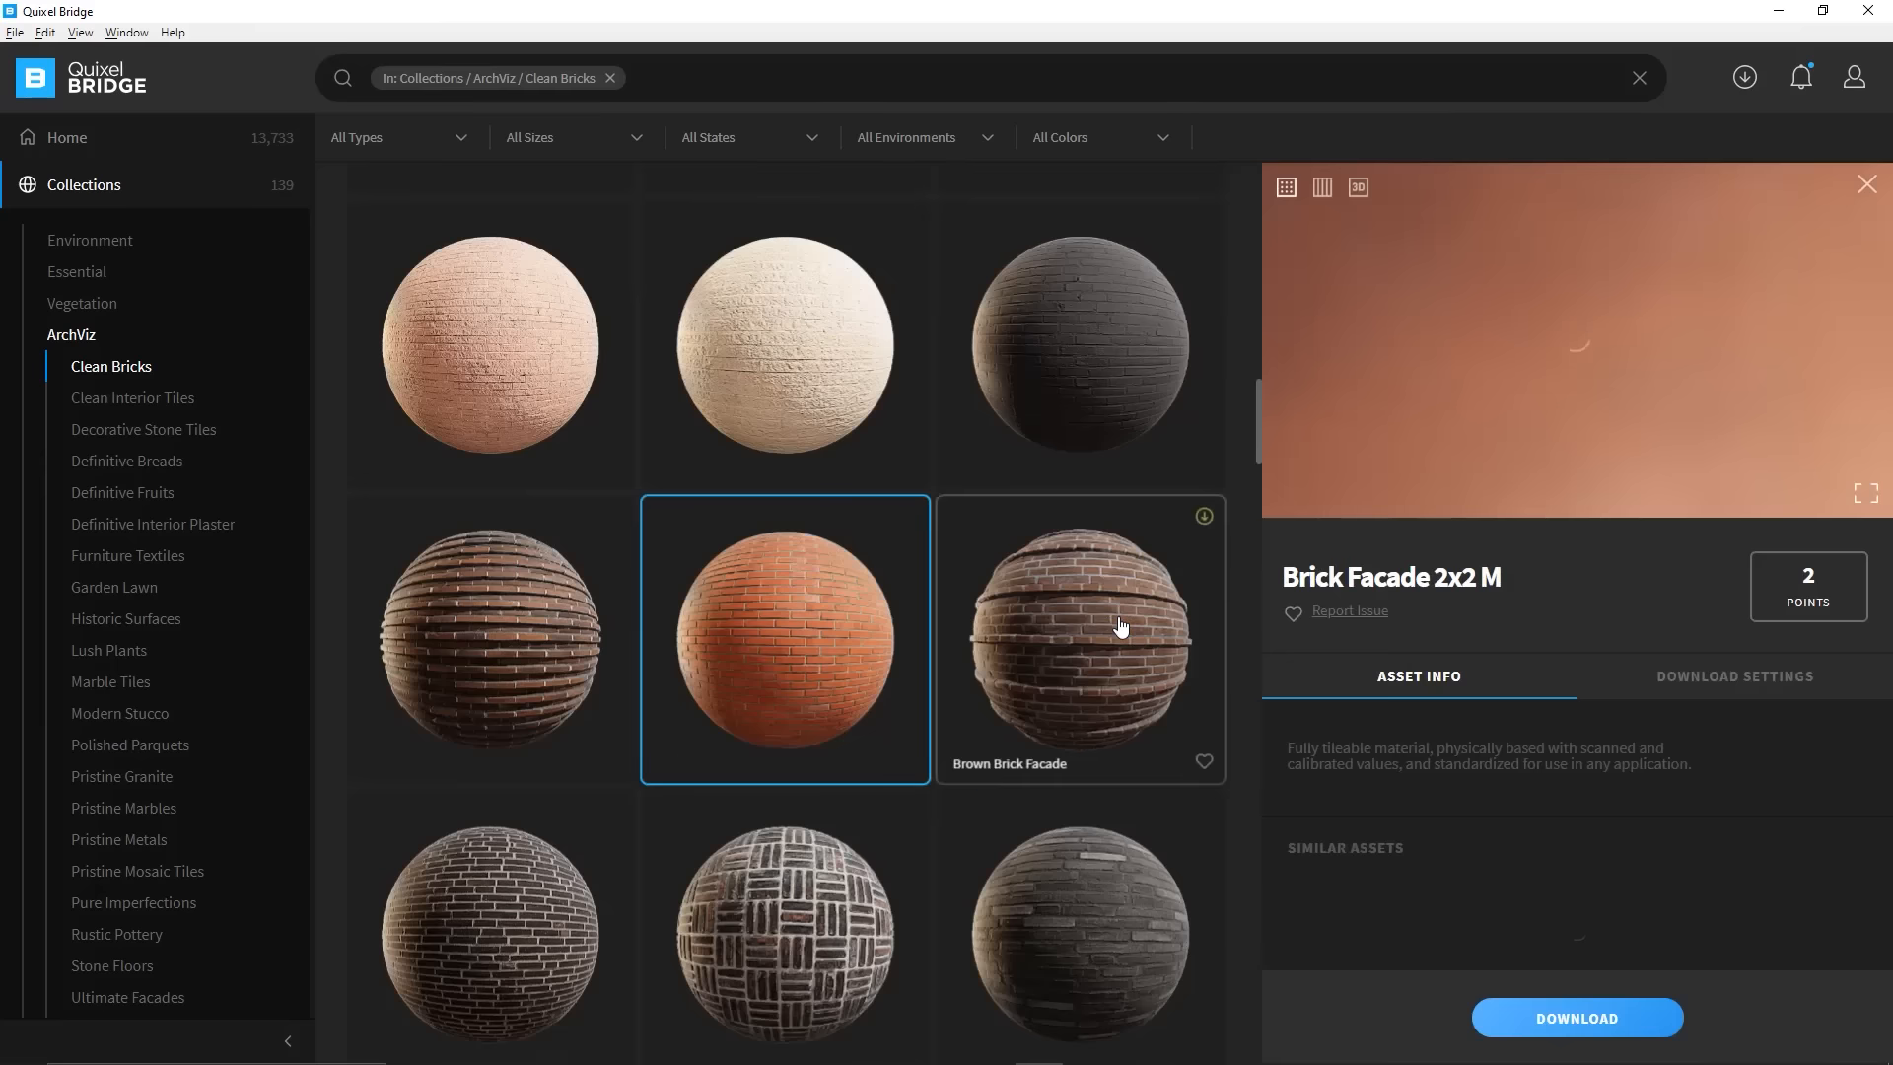
{"action": "left_click", "coordinate": [1710, 680]}
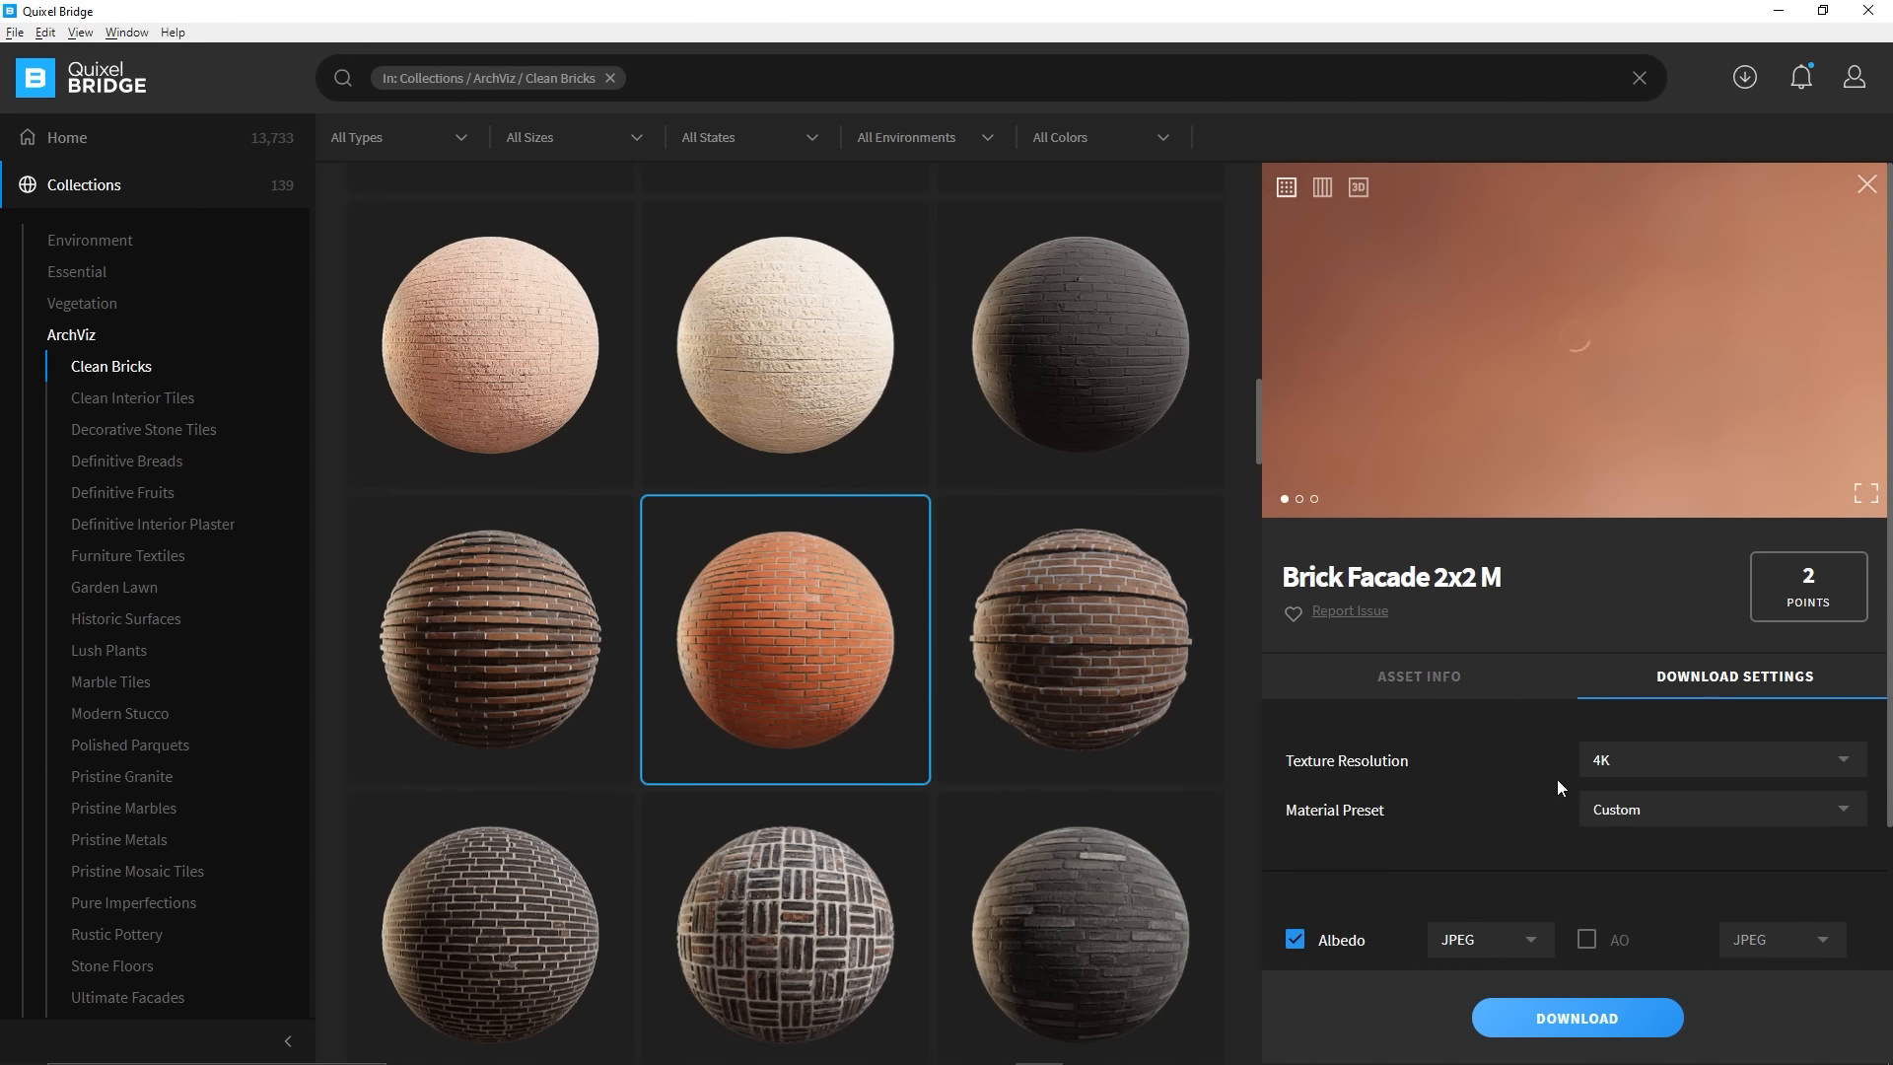
{"action": "scroll", "coordinate": [1471, 813], "scroll_direction": "down", "scroll_amount": 2}
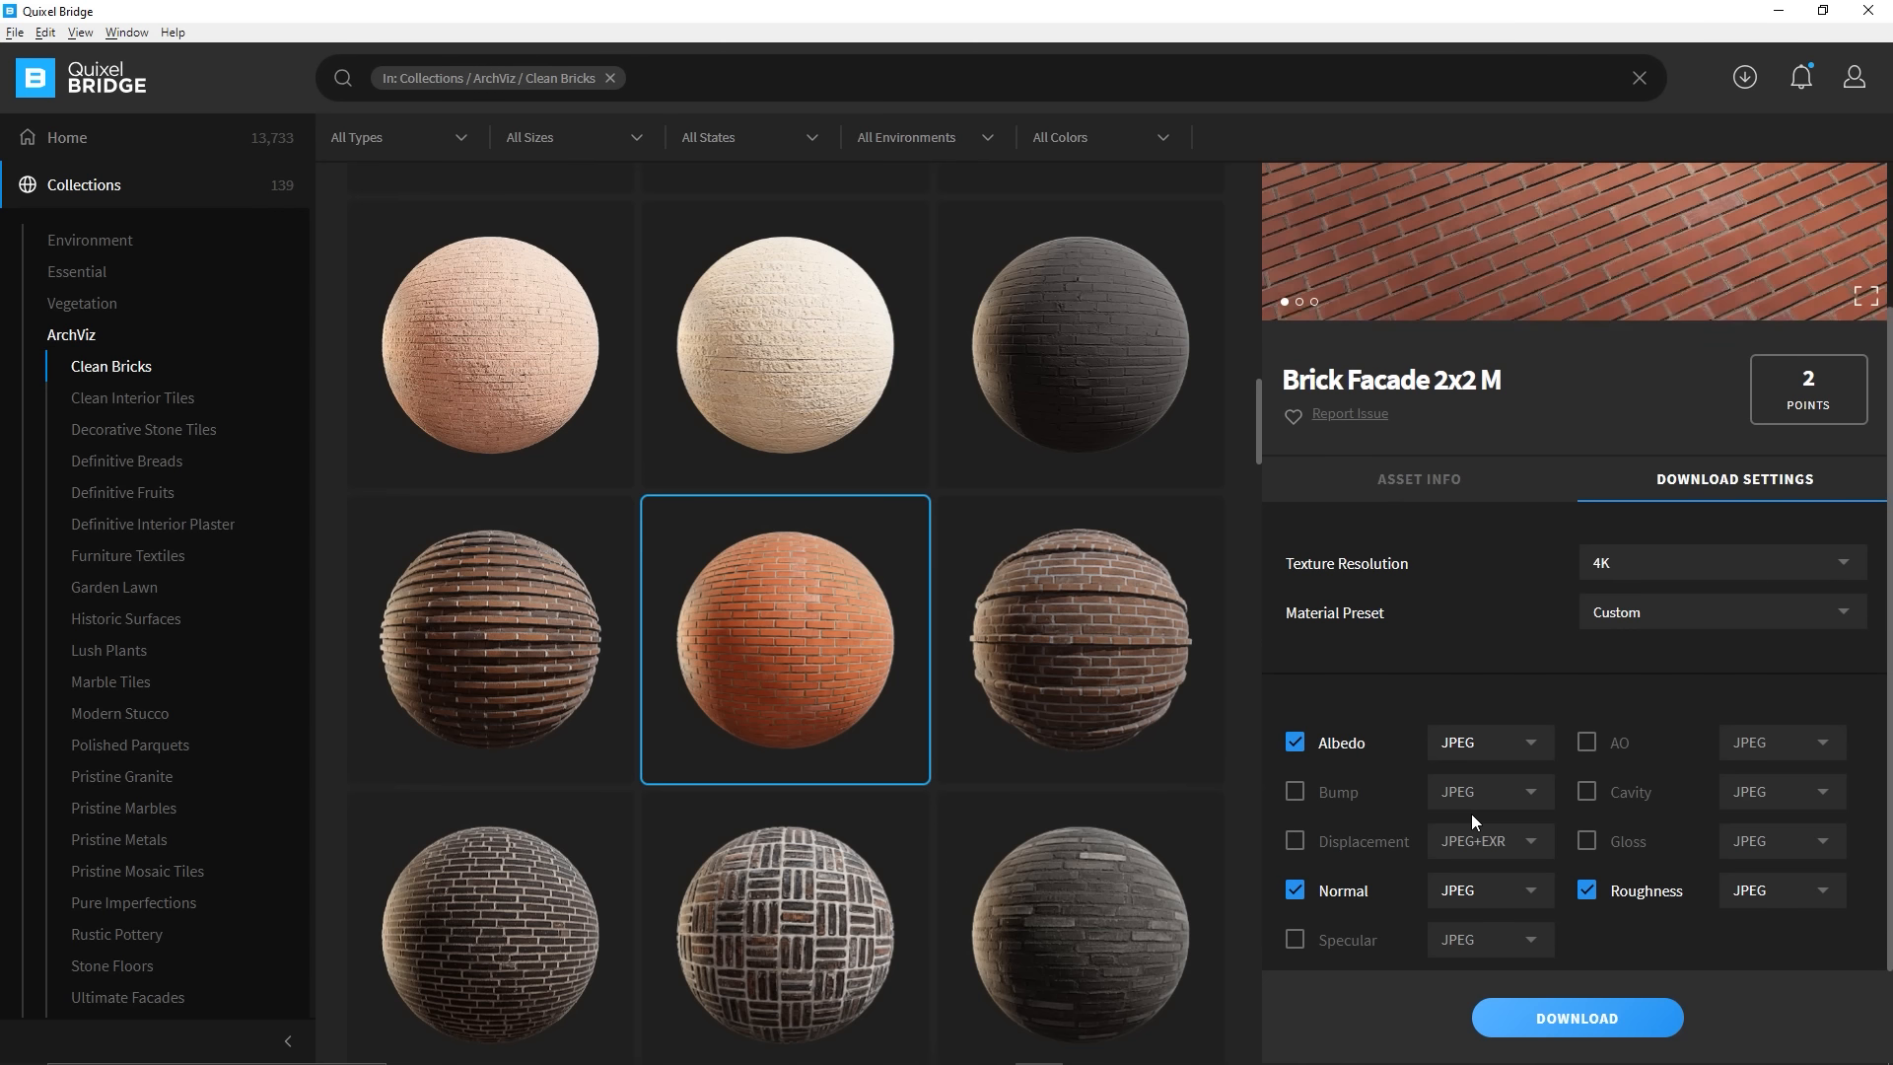
{"action": "left_click", "coordinate": [1576, 1016]}
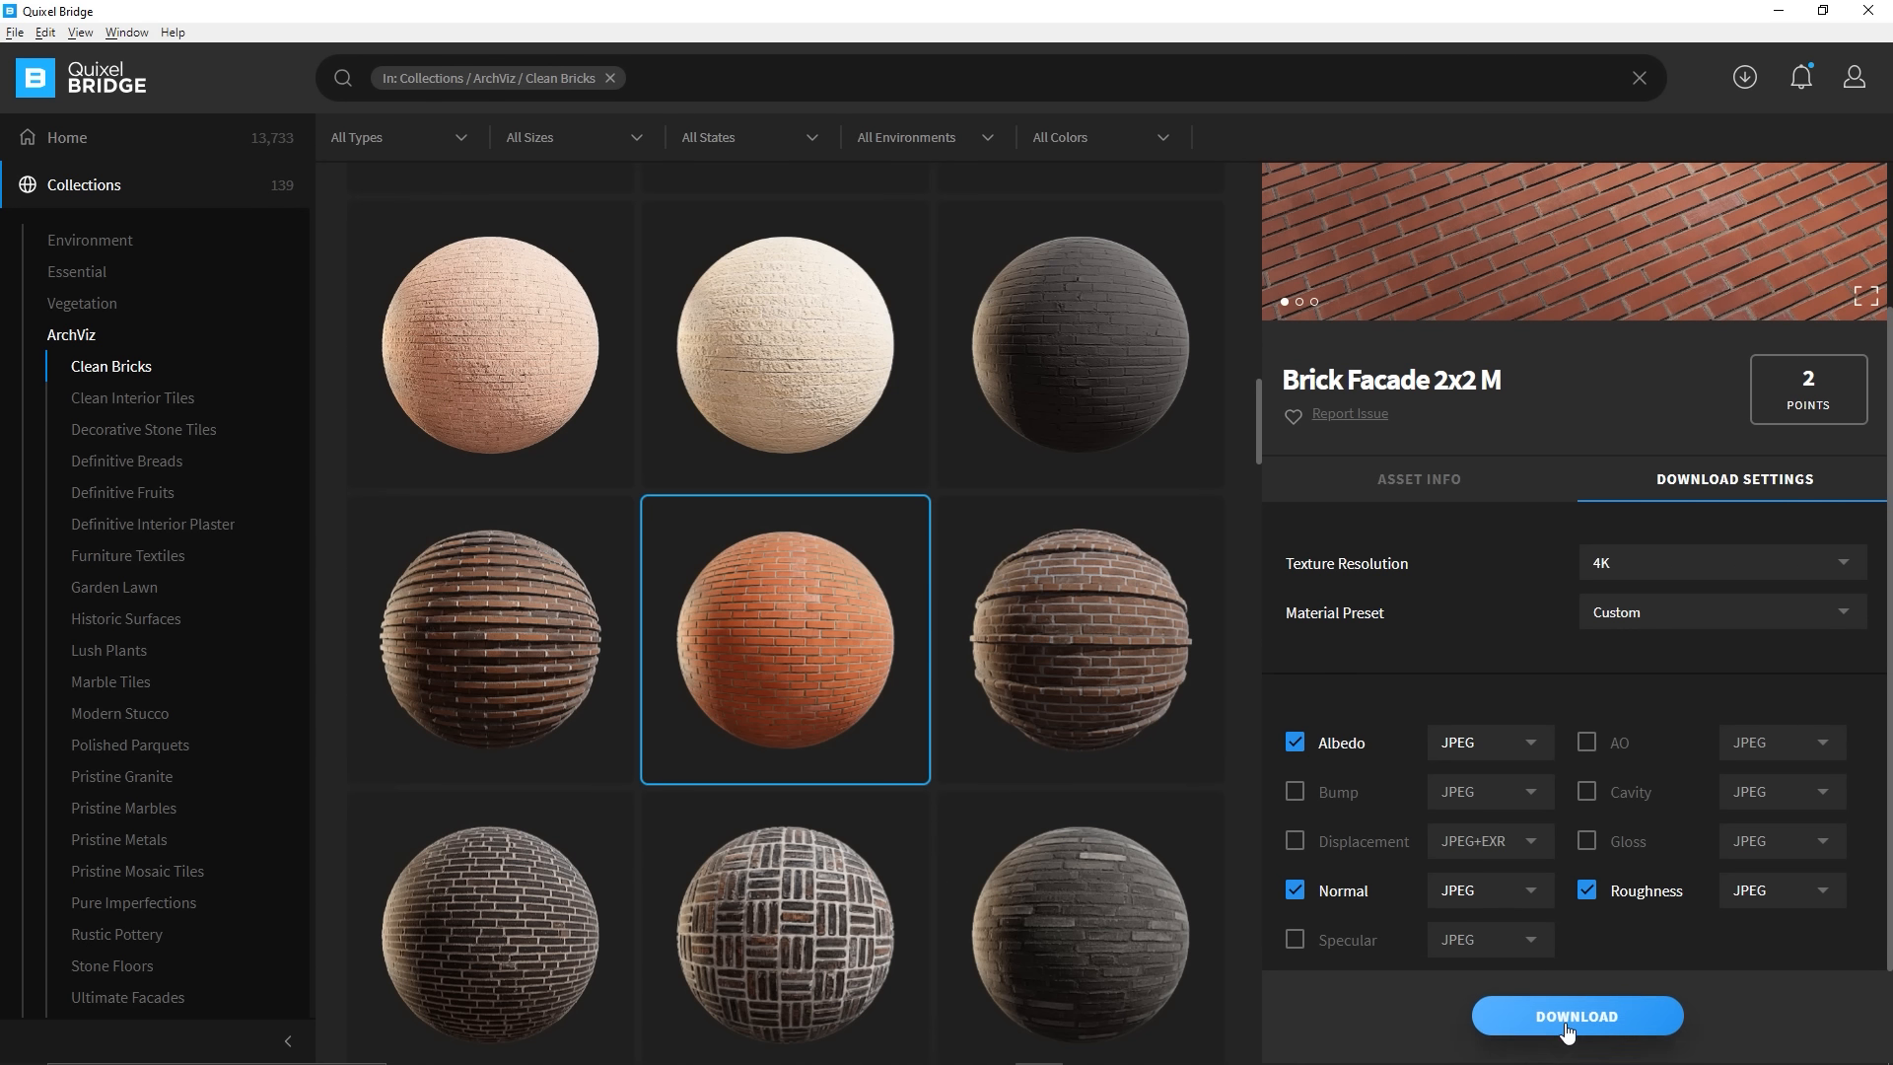
Open the downloaded brick's folder, copy the brick_modern_ueqnbihew path and switch to Twinmotion
{"action": "right_click", "coordinate": [760, 618]}
{"action": "left_click", "coordinate": [807, 627]}
{"action": "left_click", "coordinate": [954, 103]}
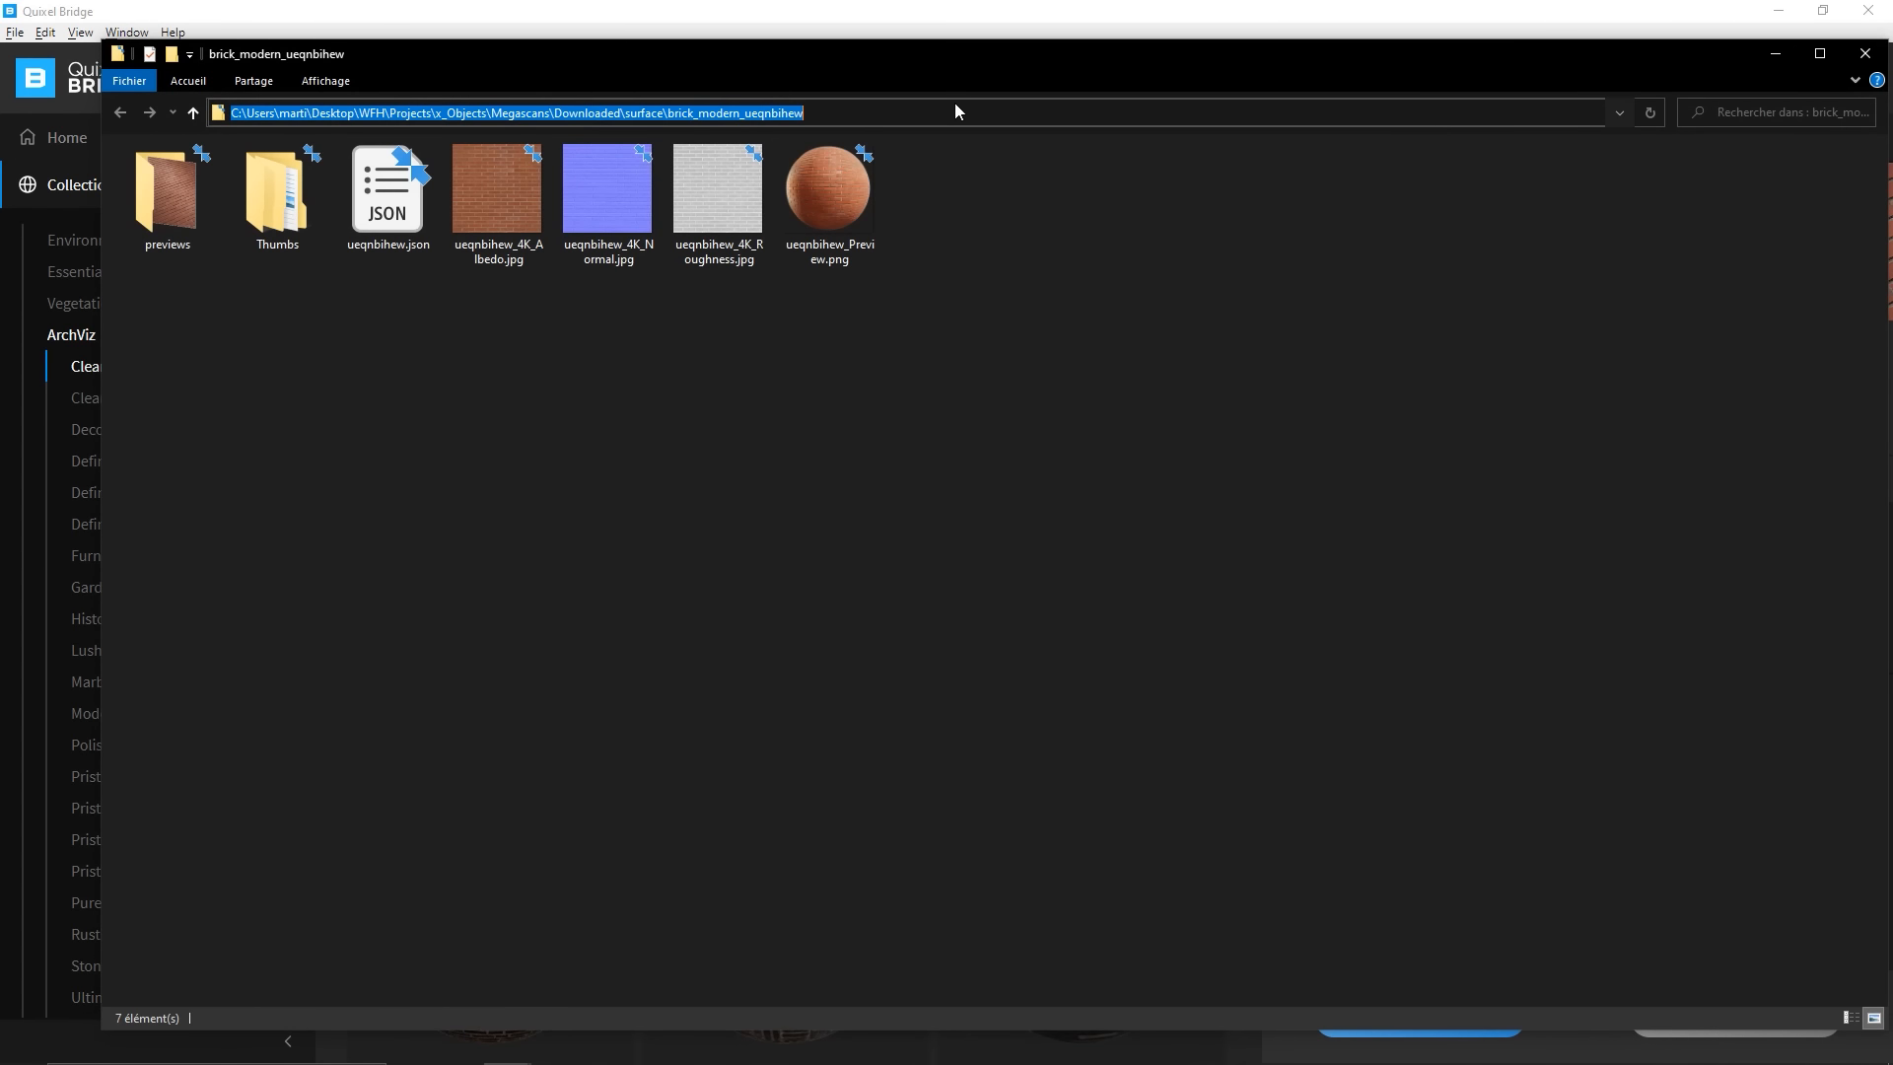
{"action": "key", "text": "alt+Tab"}
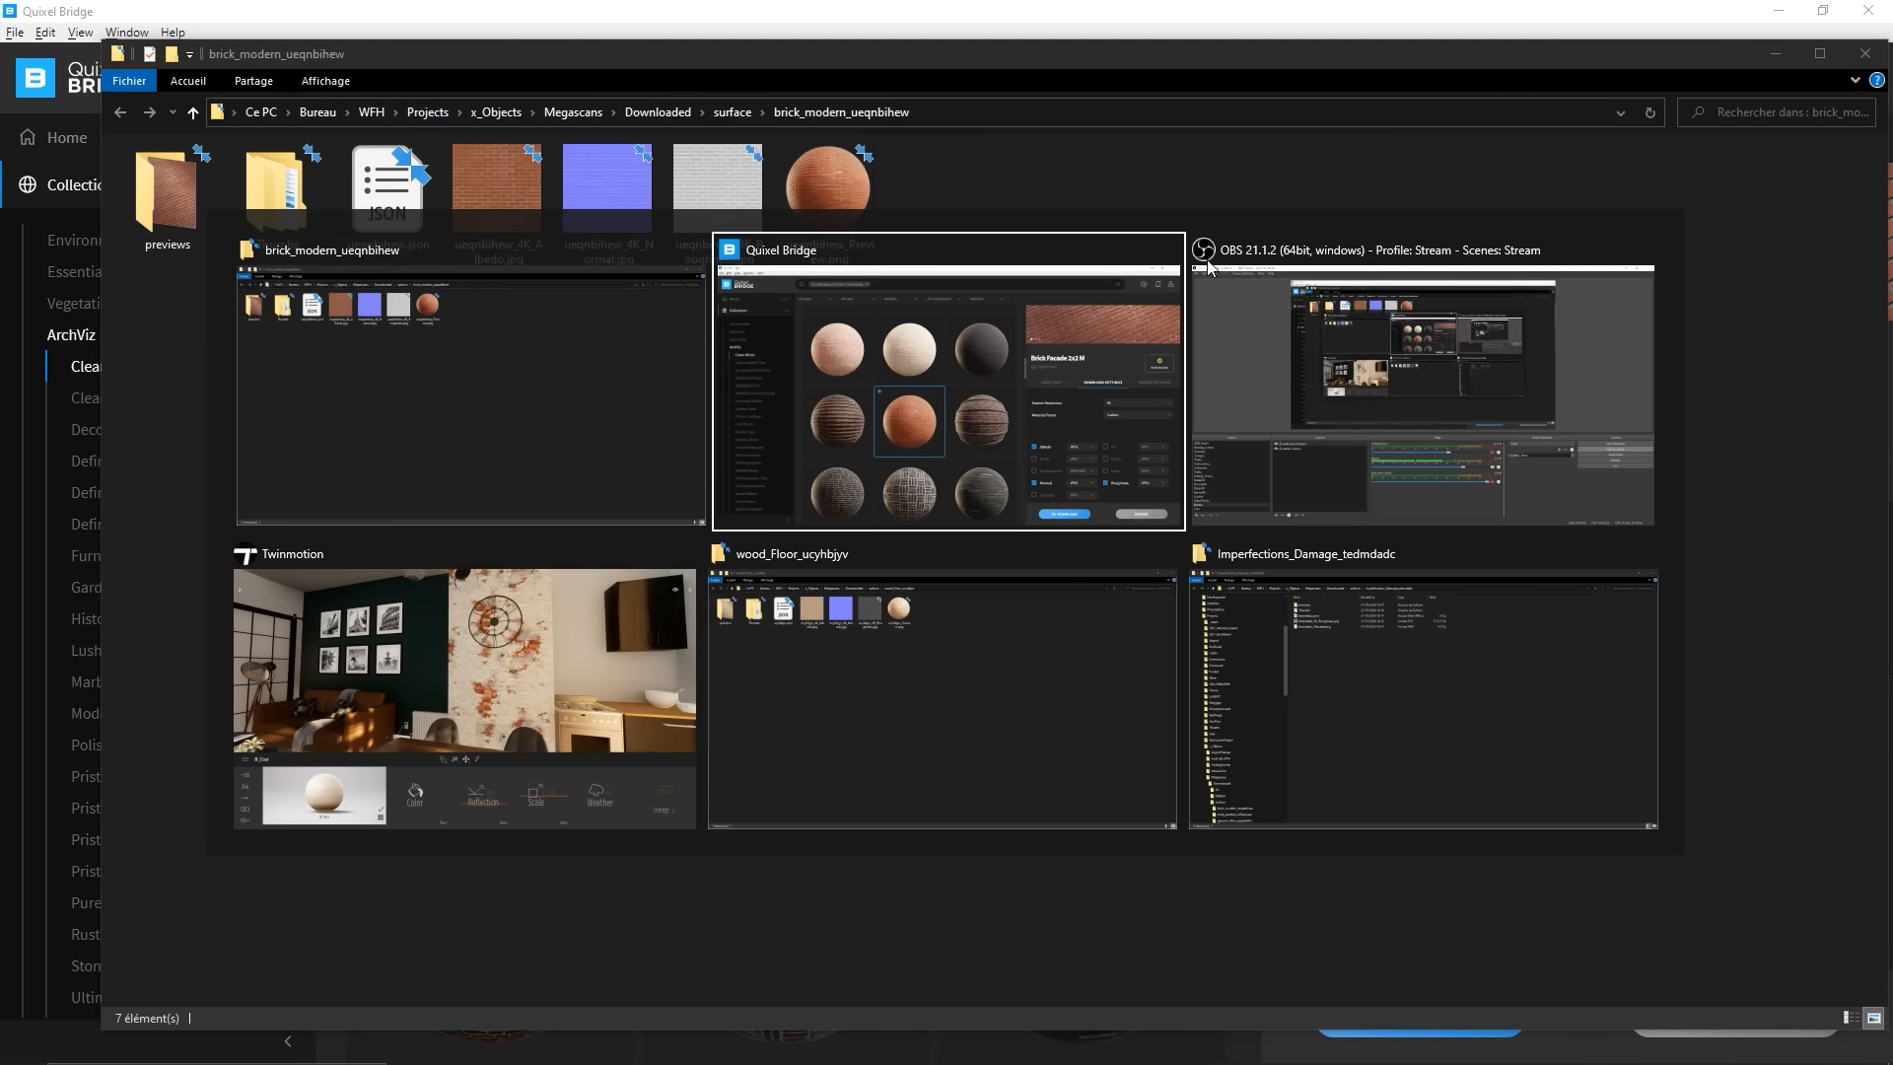
{"action": "left_click", "coordinate": [666, 639]}
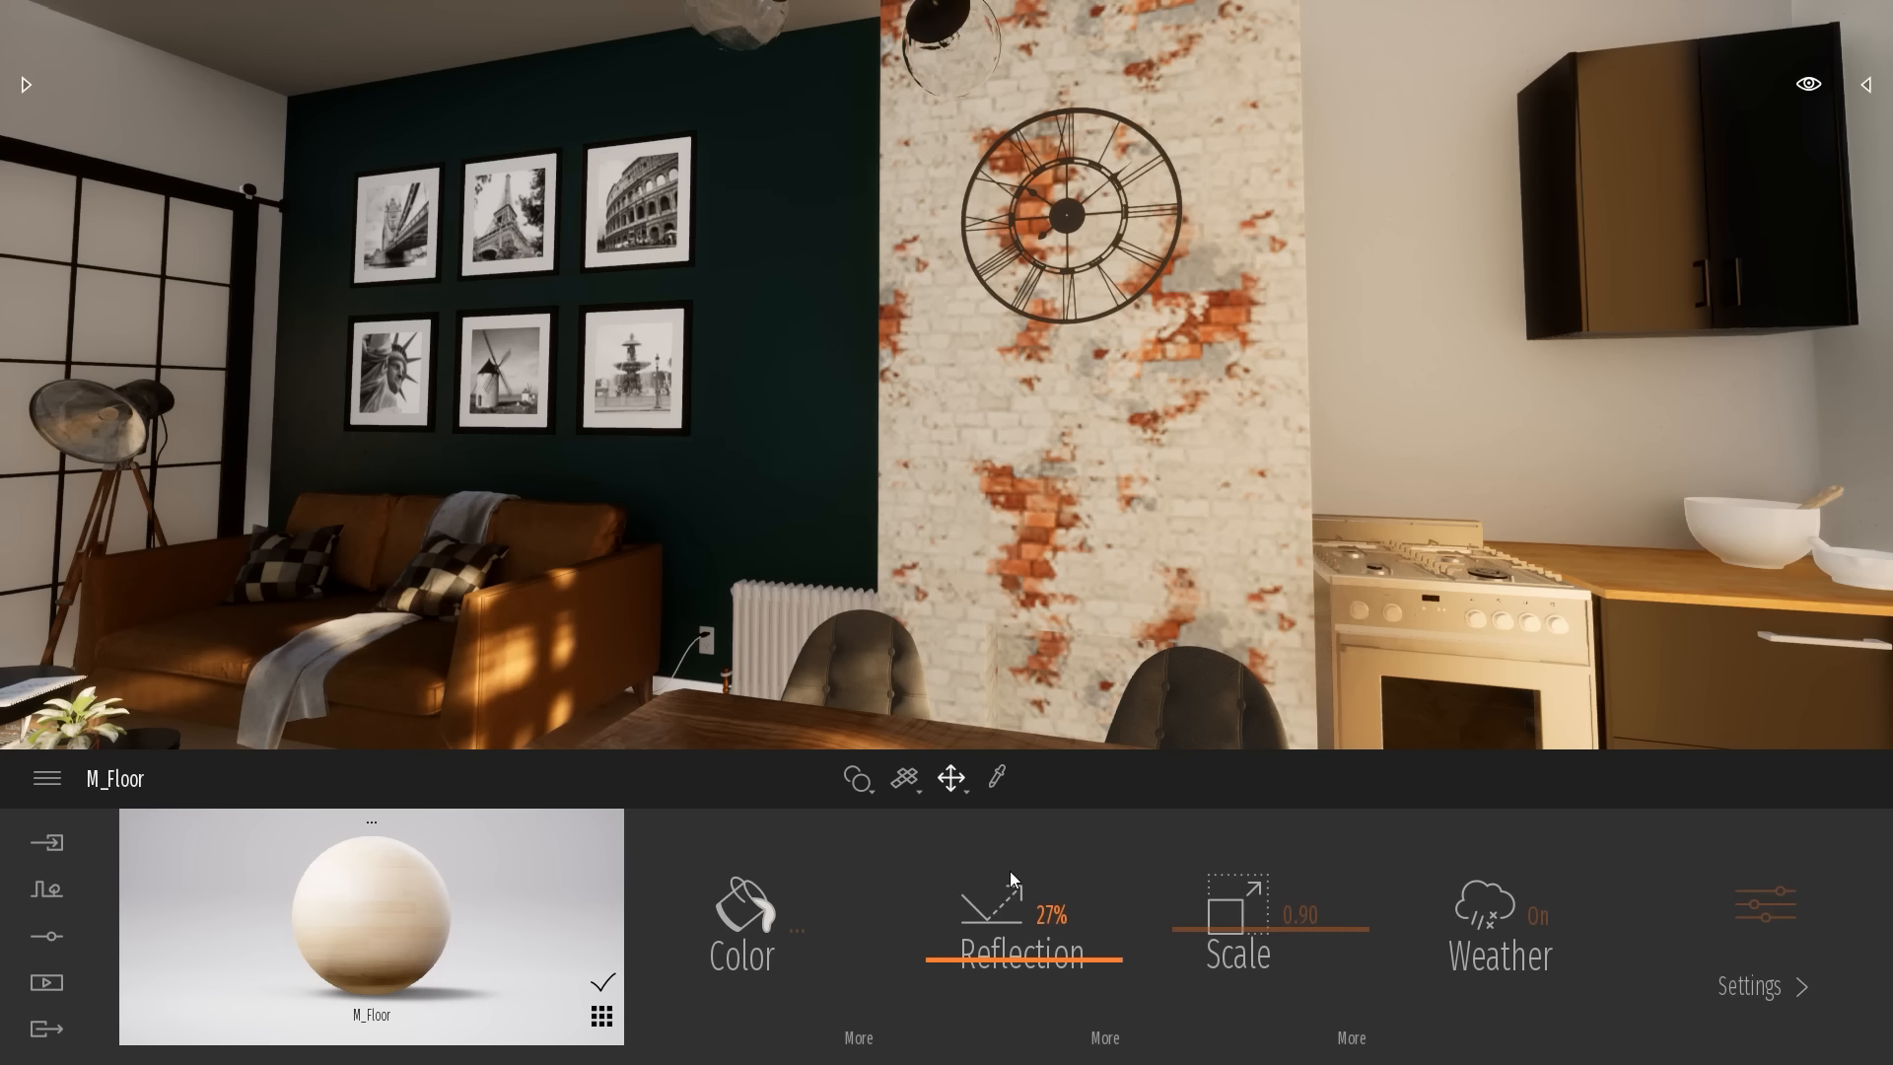
Replace the chimney material's color texture with ueqnbihew_4K_Albedo.jpg from the brick_modern_ueqnbihew folder
{"action": "left_click", "coordinate": [1167, 466]}
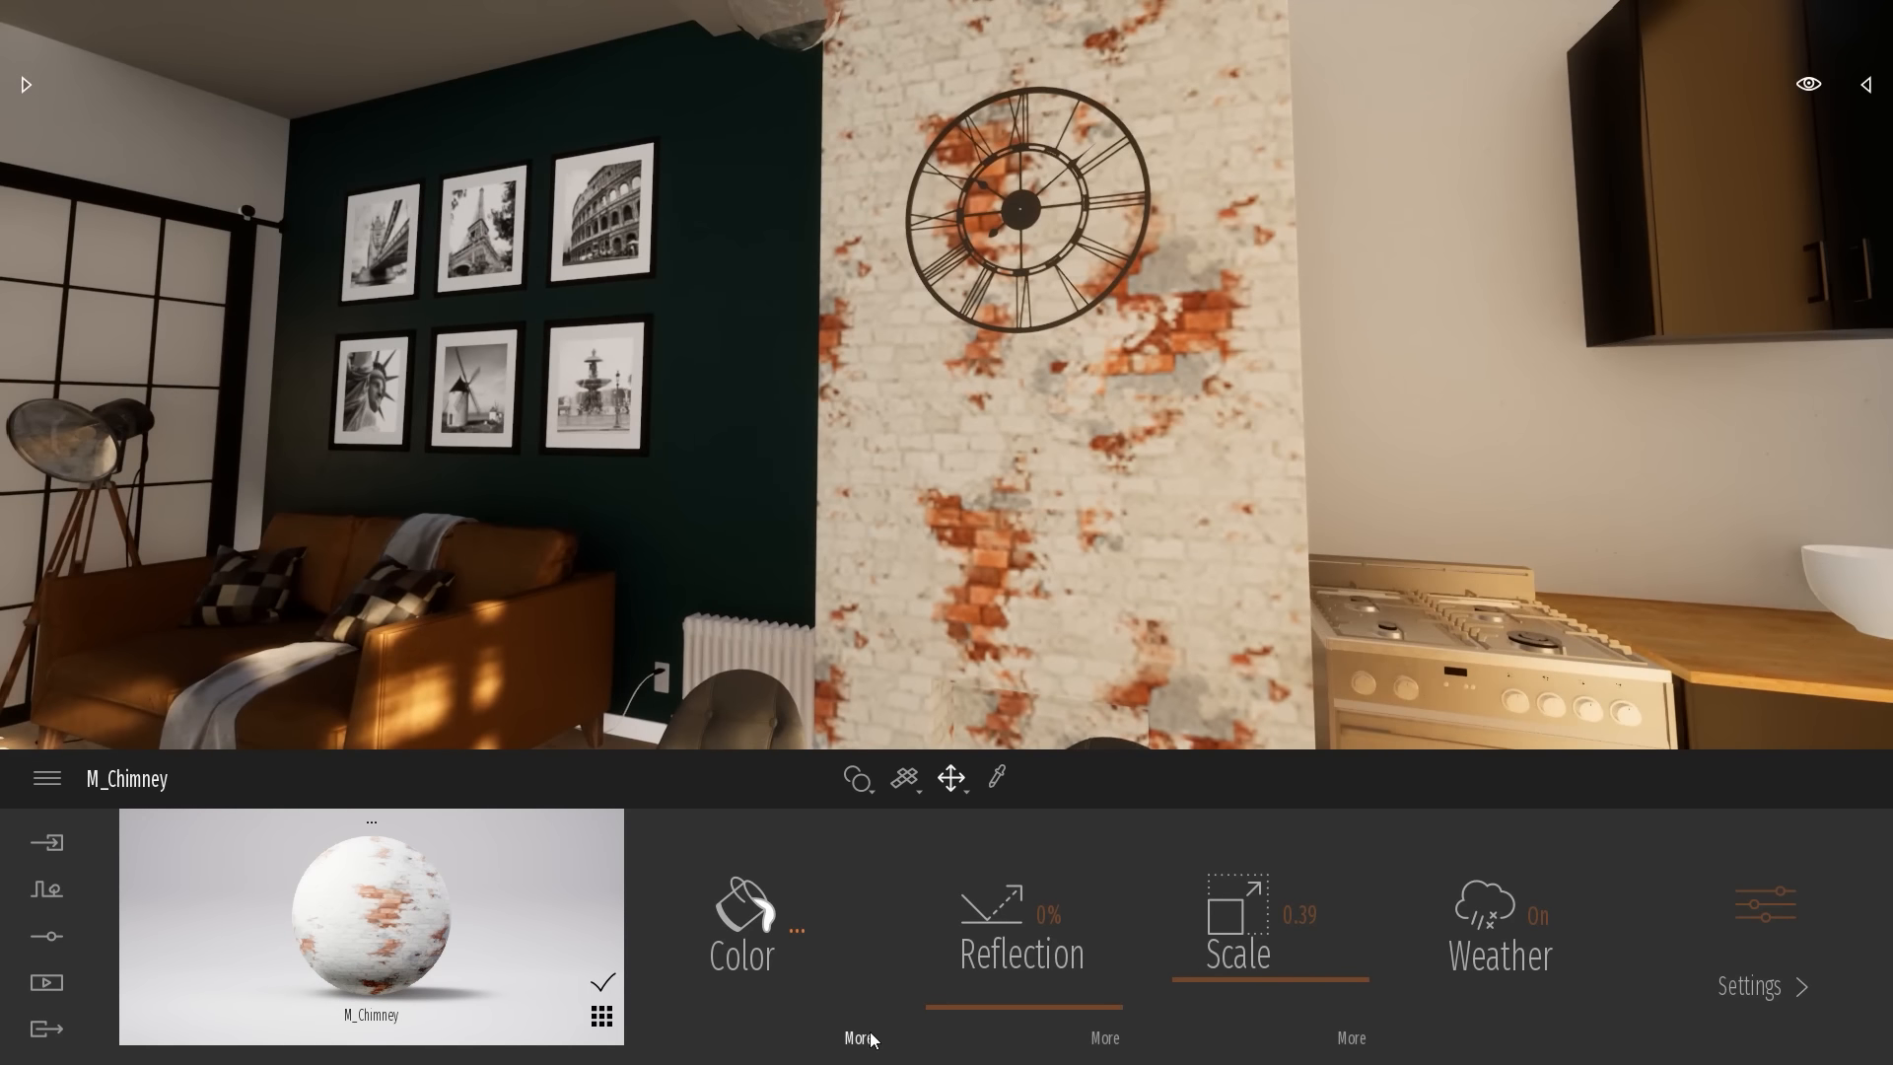
{"action": "left_click", "coordinate": [858, 1038]}
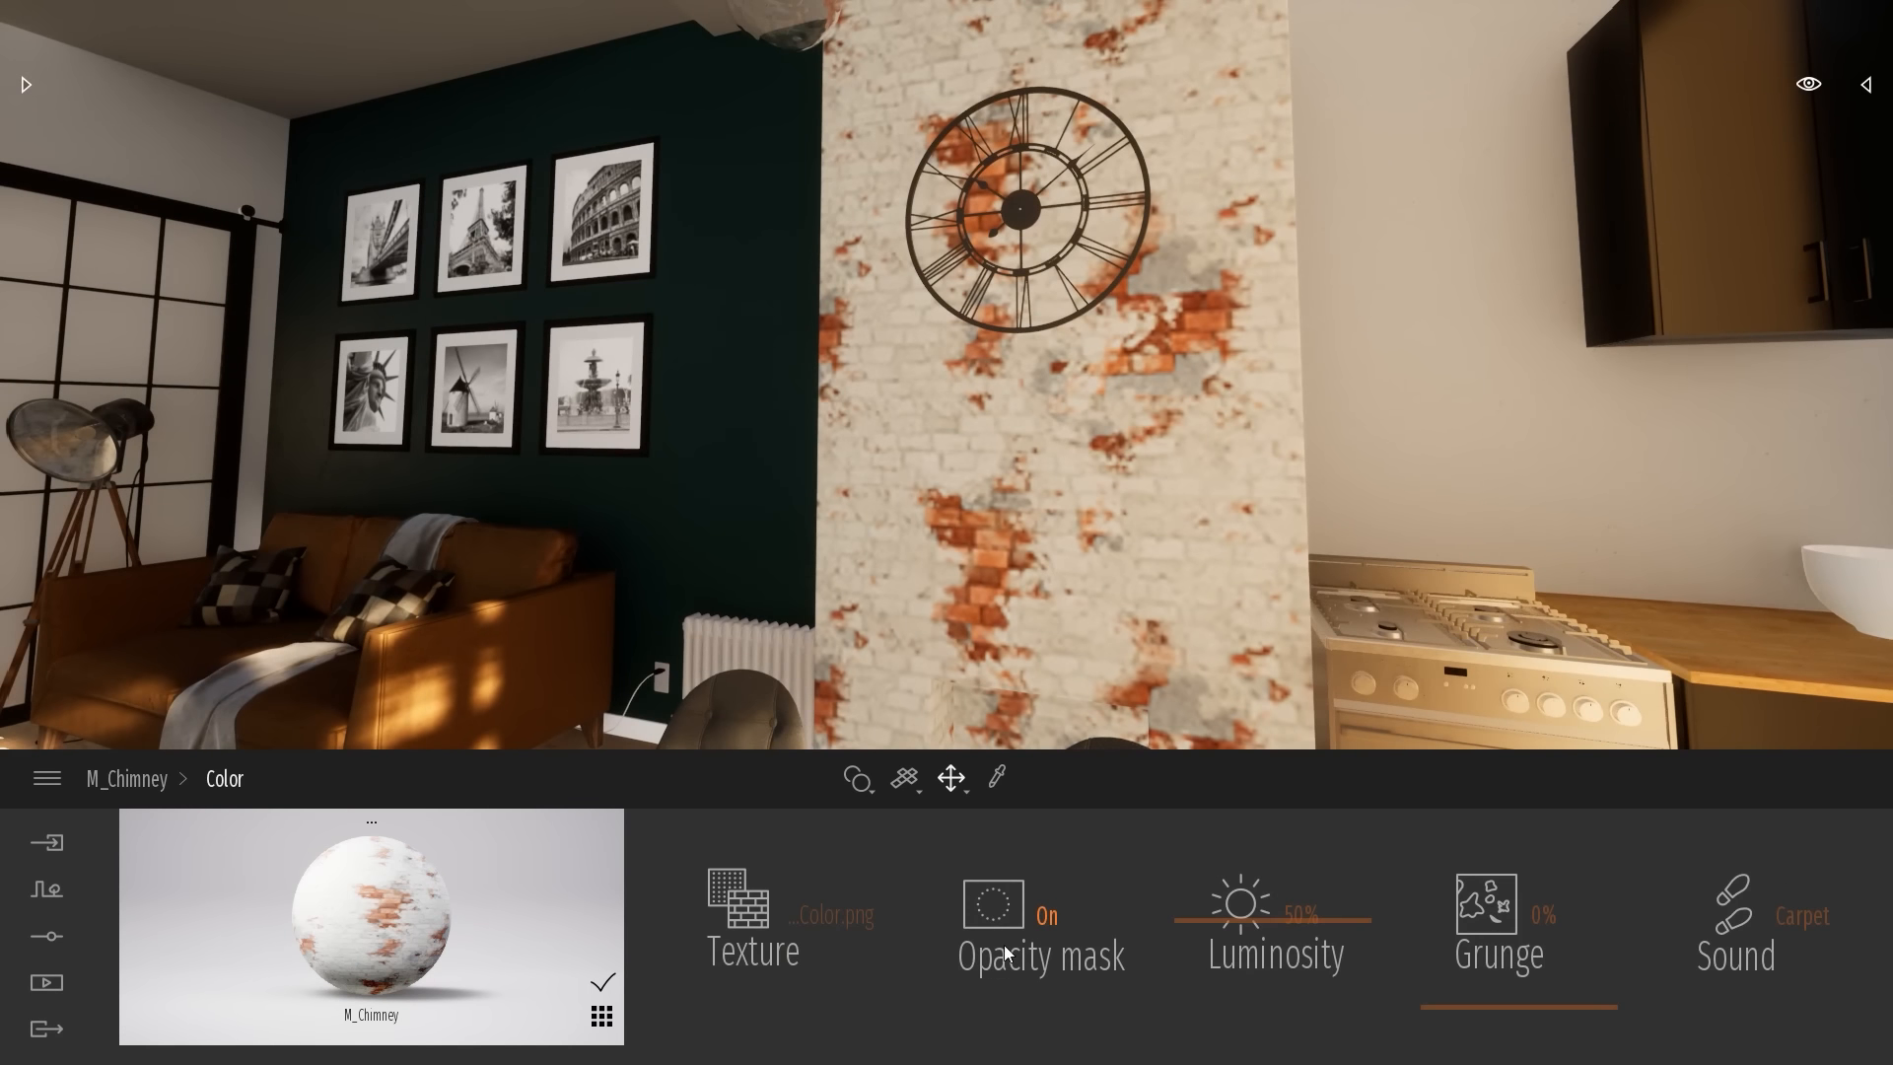
{"action": "left_click", "coordinate": [831, 915]}
{"action": "left_click", "coordinate": [676, 746]}
{"action": "left_click", "coordinate": [740, 150]}
{"action": "type", "text": "C:\\Users\\marti\\Desktop\\WFH\\Projects\\x_Objects\\Megascans\\Downloaded\\surface\\brick_modern_uecnbihew"}
{"action": "key", "text": "Return"}
{"action": "double_click", "coordinate": [648, 257]}
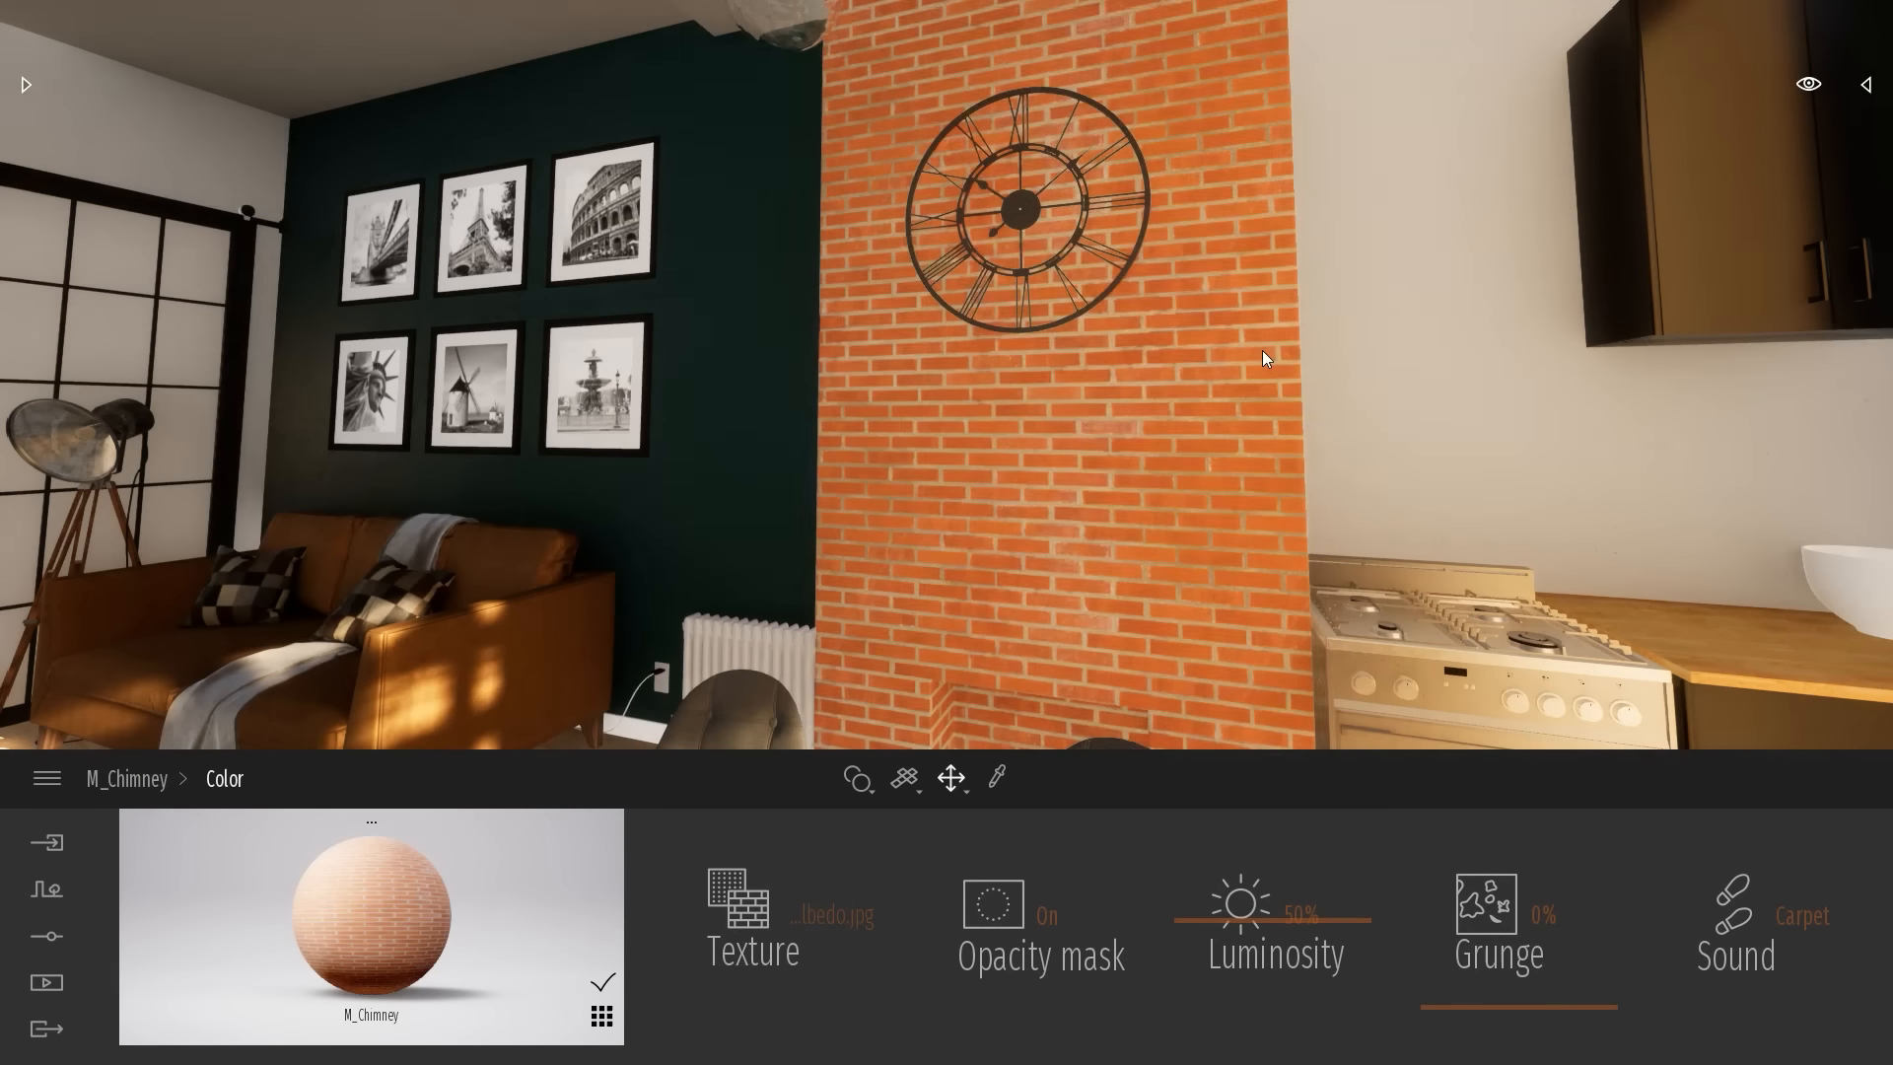
Enlarge the chimney's brick texture by setting the material scale to 0.70
{"action": "key", "text": "a"}
{"action": "right_click_drag", "start_coordinate": [1257, 351], "coordinate": [1311, 390]}
{"action": "key", "text": "s"}
{"action": "key", "text": "w"}
{"action": "key", "text": "d"}
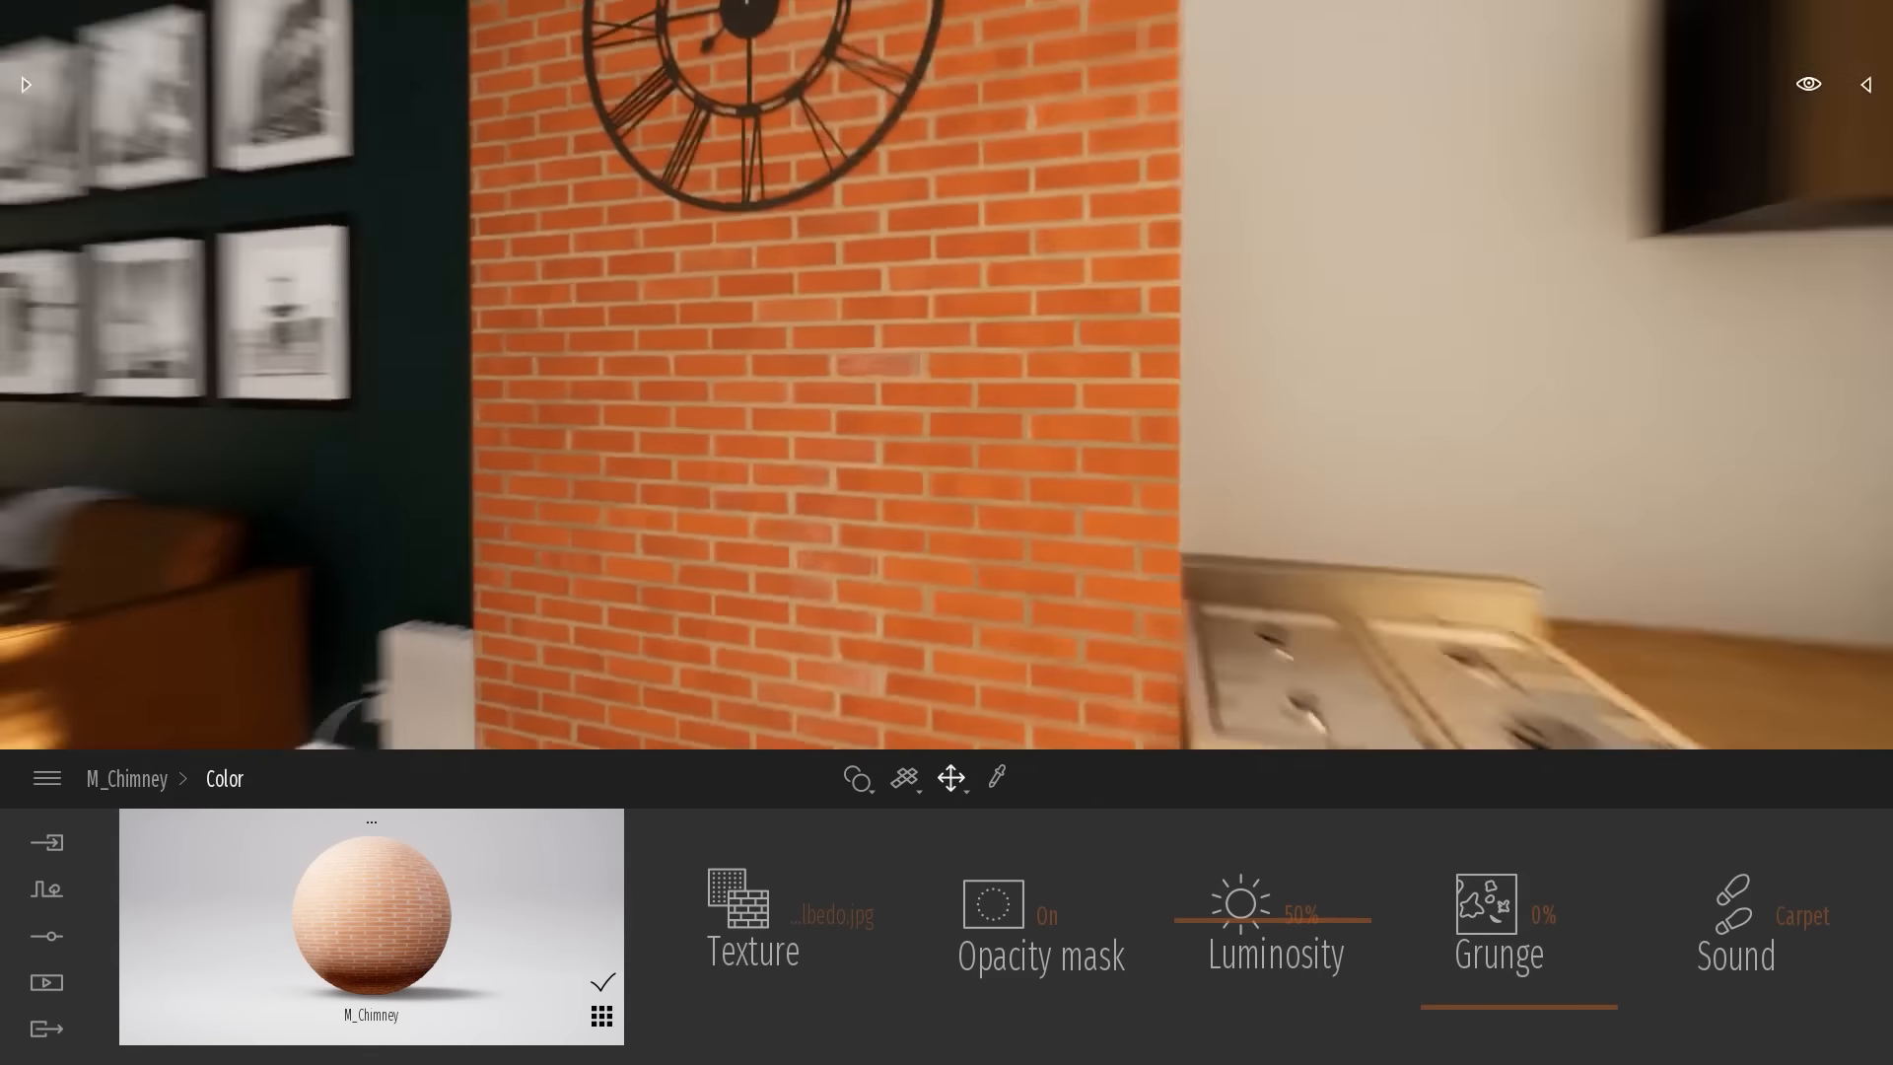
{"action": "key", "text": "s"}
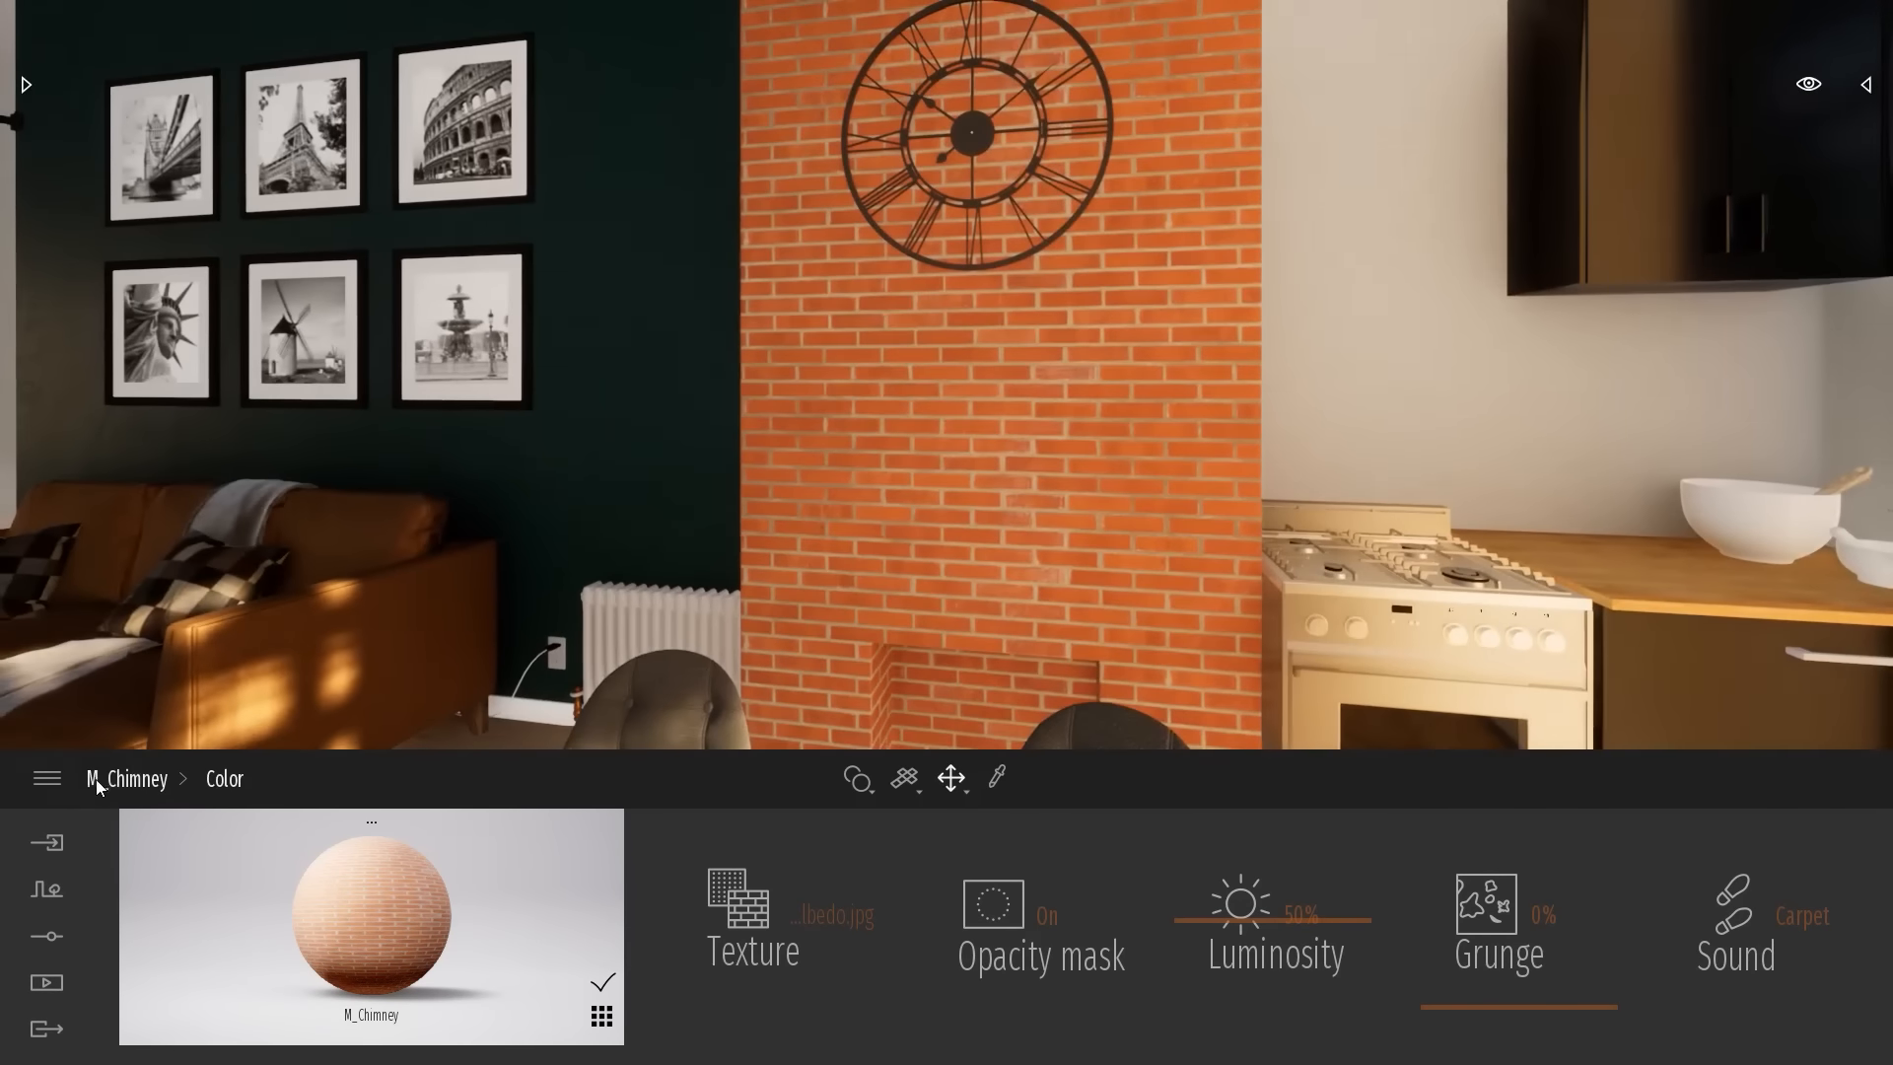
{"action": "left_click", "coordinate": [98, 779]}
{"action": "left_click_drag", "start_coordinate": [1265, 979], "coordinate": [1287, 971]}
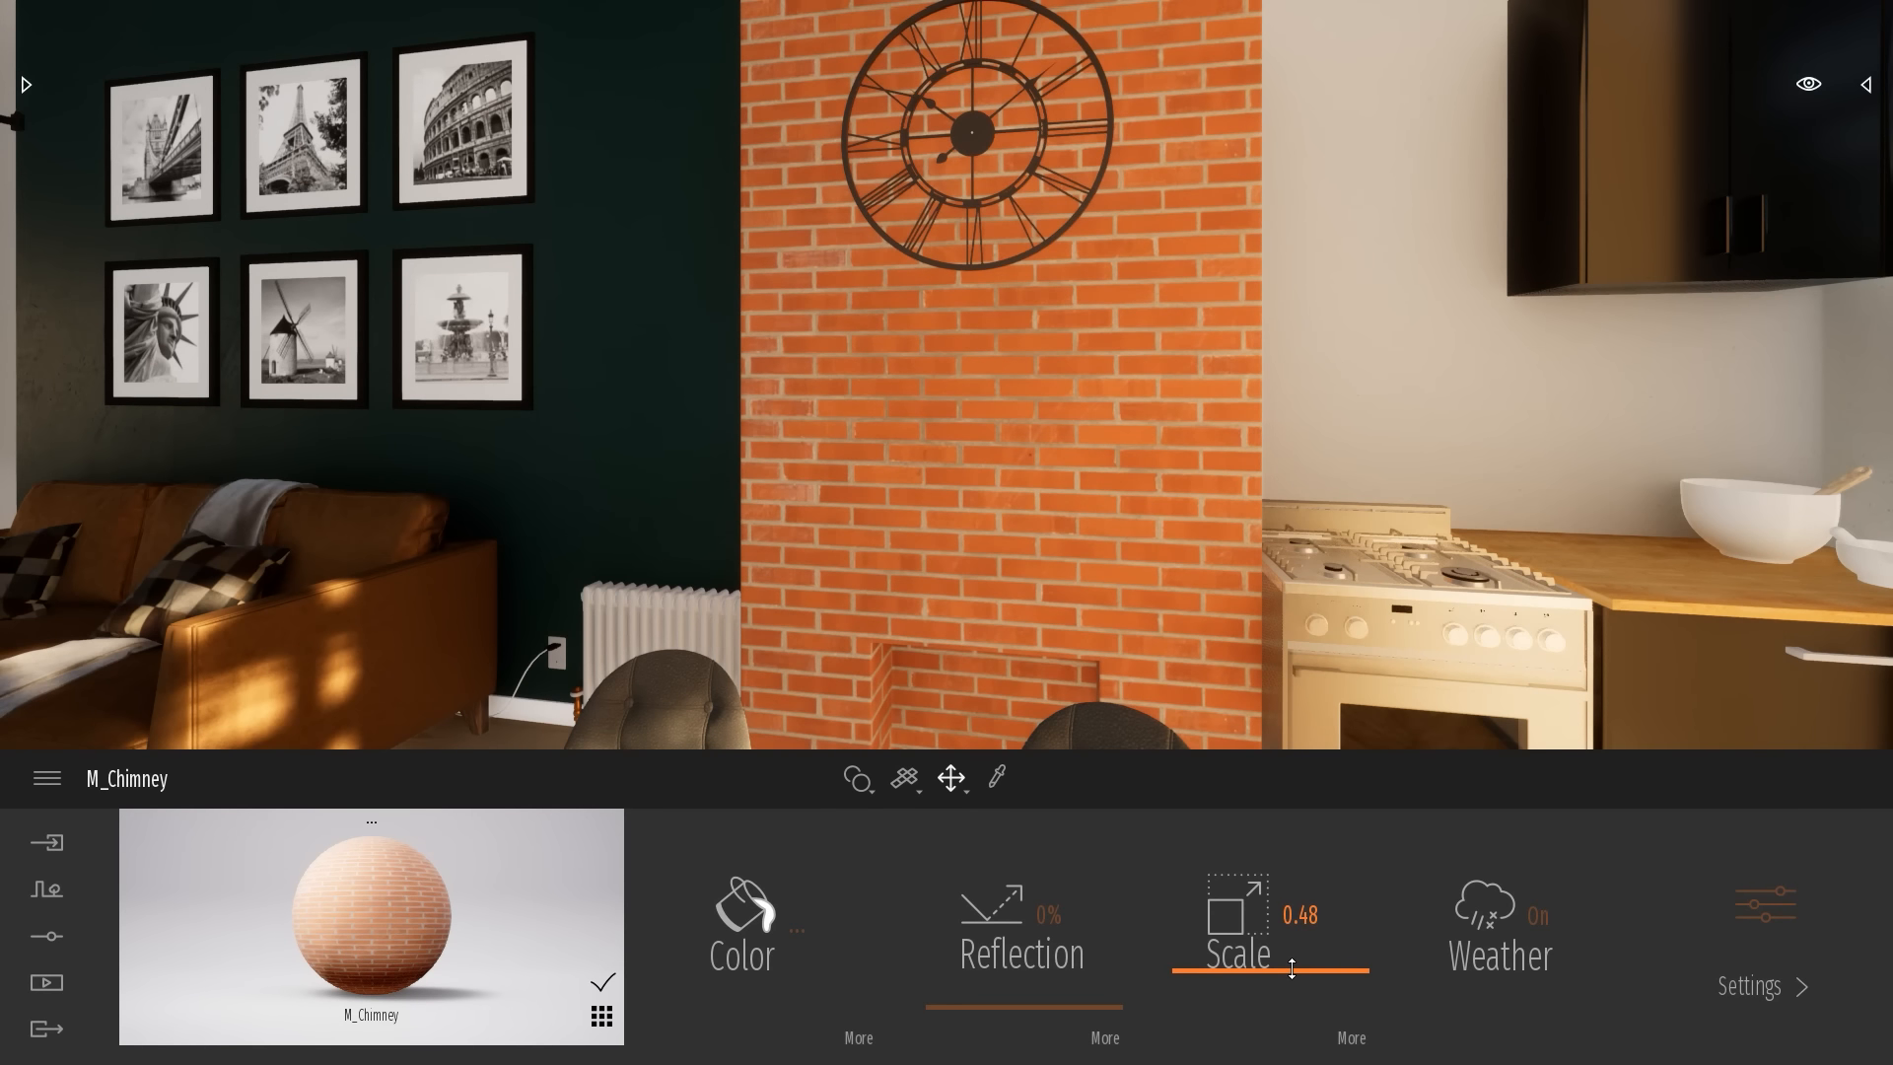
{"action": "double_click", "coordinate": [1328, 915]}
{"action": "type", "text": "0.50"}
{"action": "key", "text": "Return"}
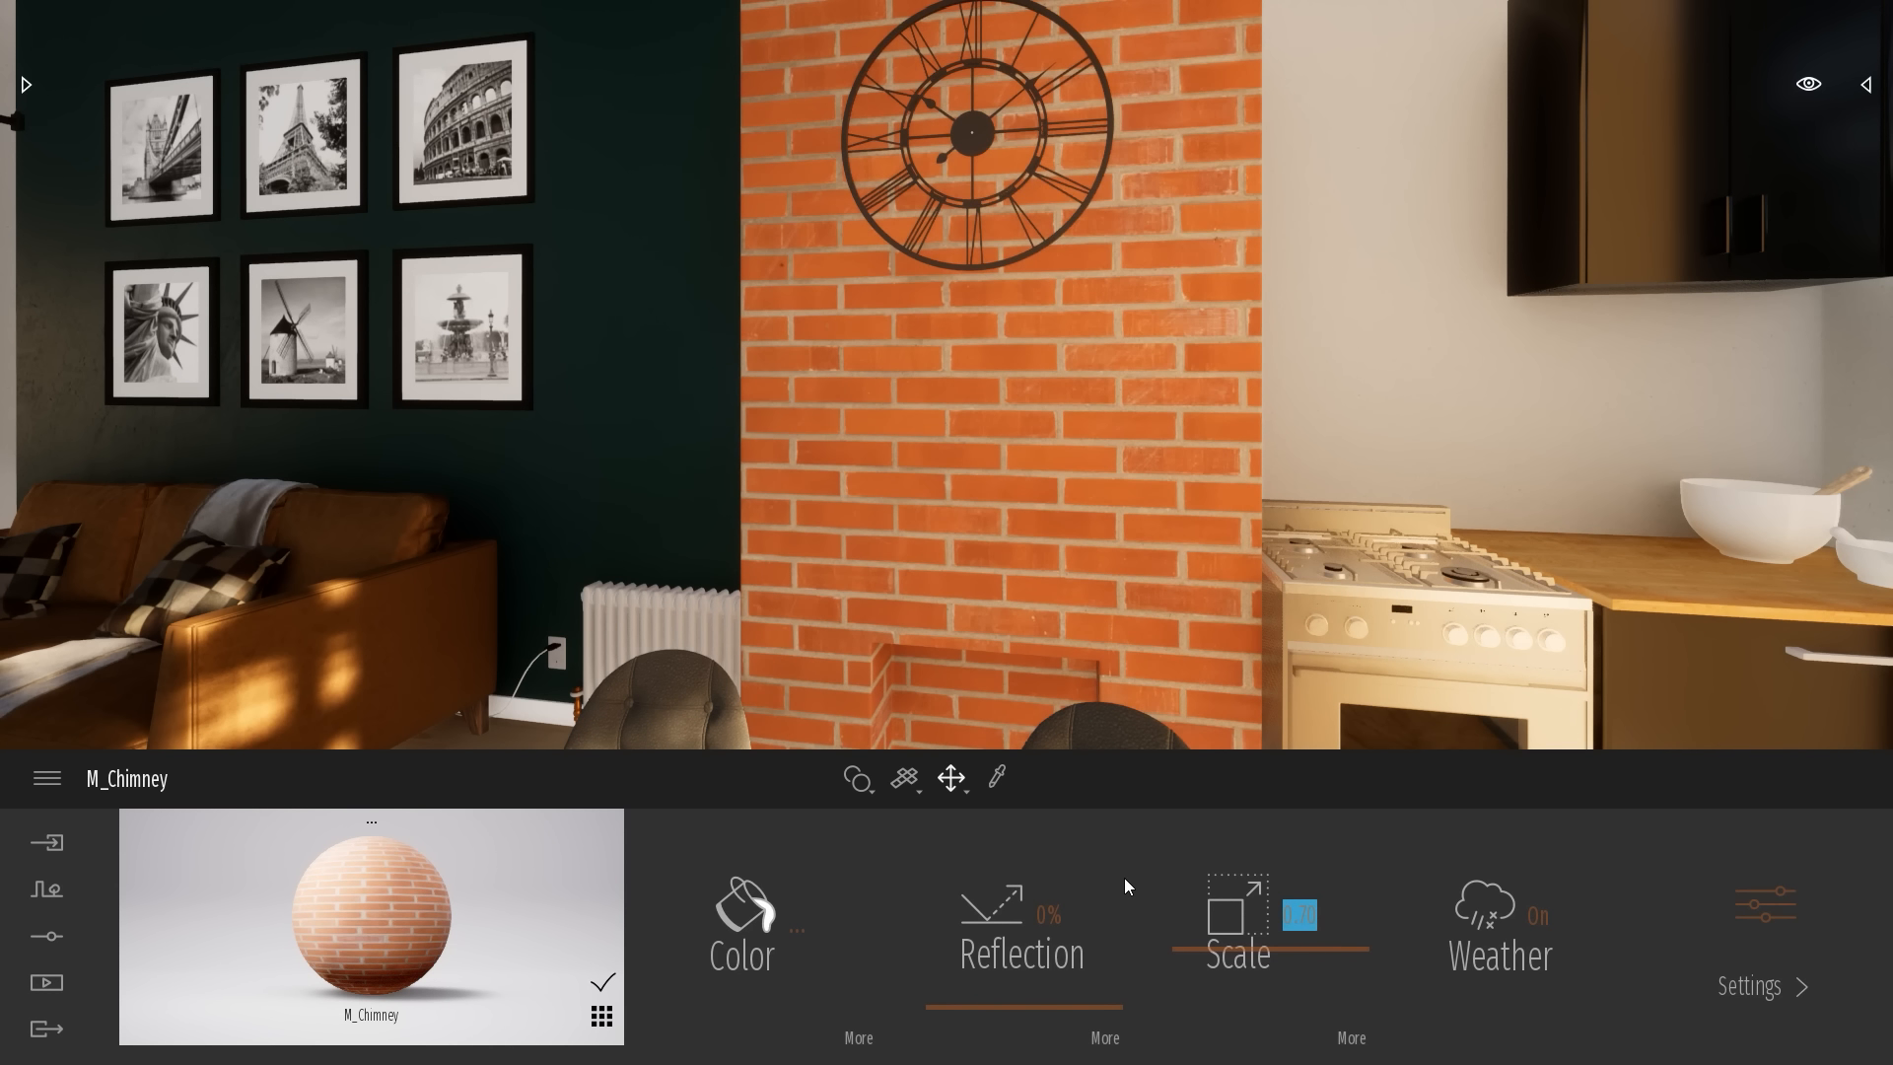
Set the chimney material's reflection to 50%
{"action": "key", "text": "s"}
{"action": "right_click_drag", "start_coordinate": [1105, 515], "coordinate": [1166, 355]}
{"action": "key", "text": "w"}
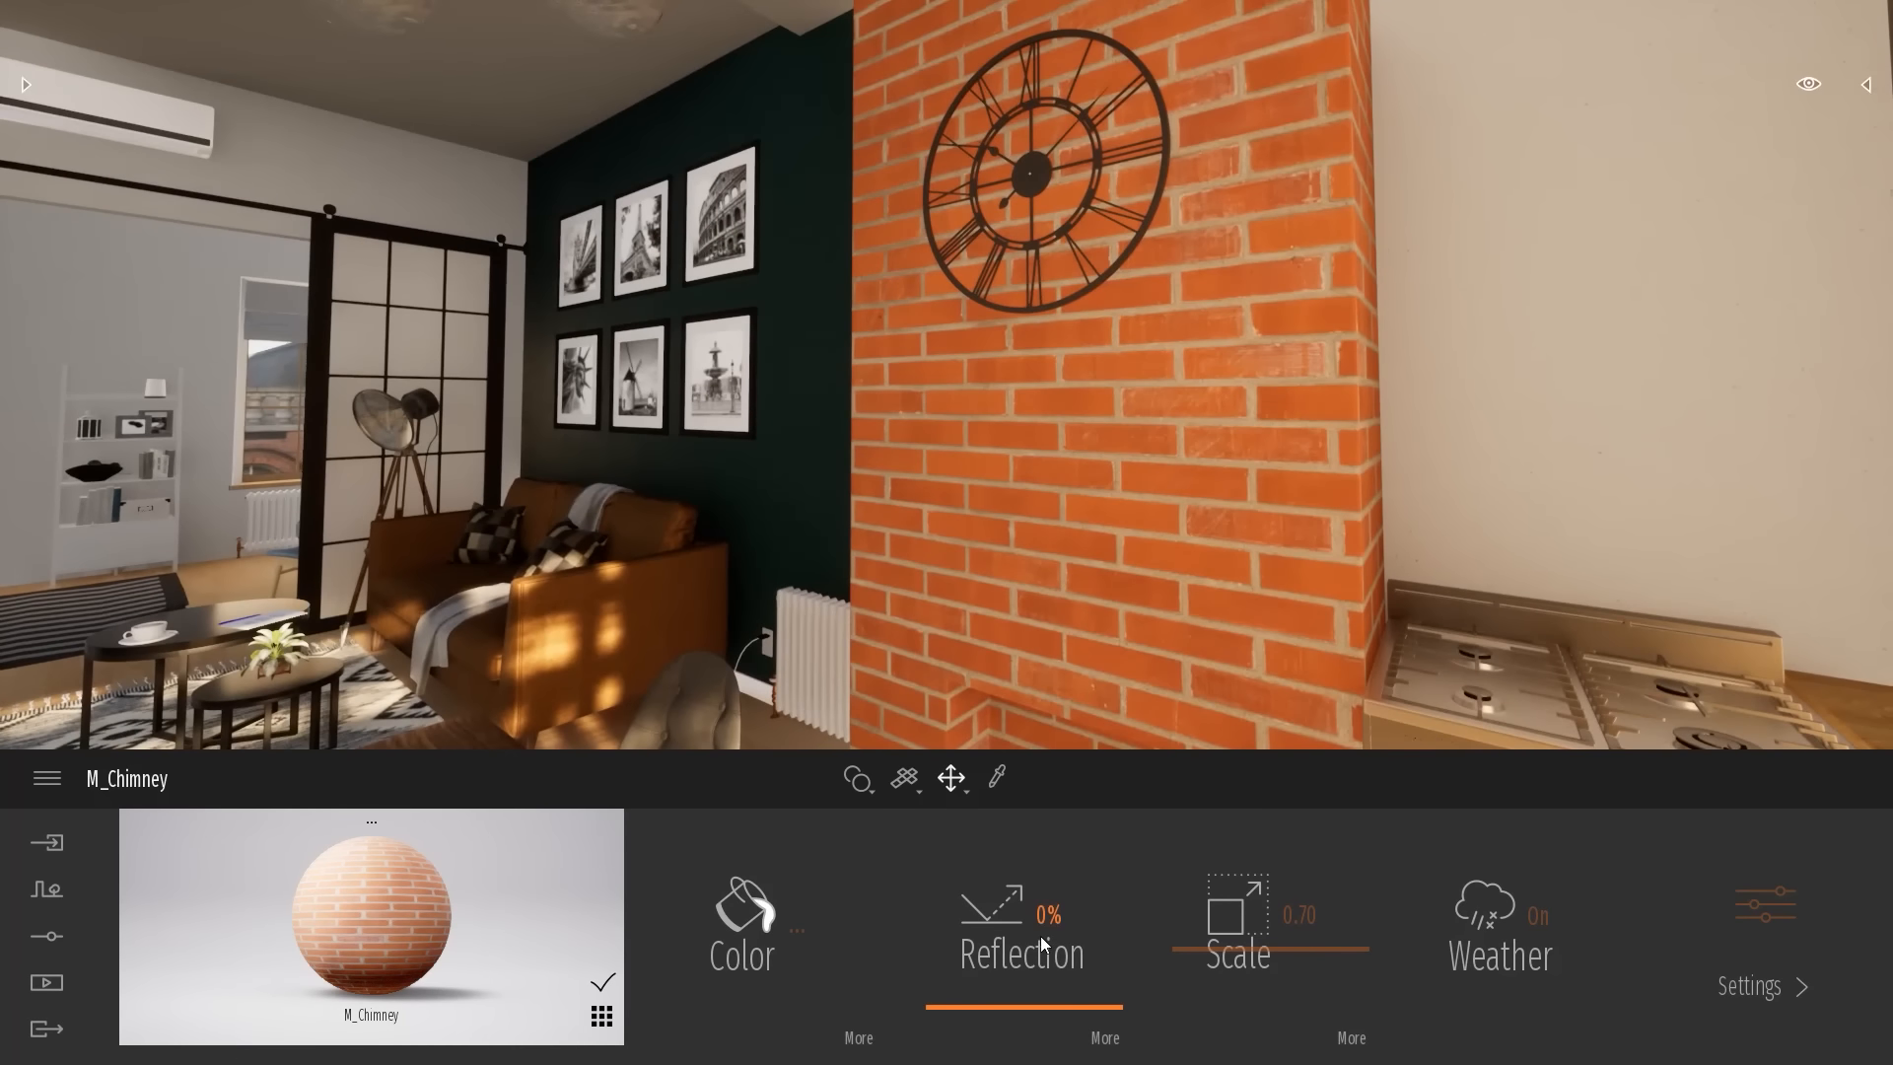
{"action": "left_click", "coordinate": [1076, 919]}
{"action": "type", "text": "50"}
{"action": "key", "text": "Return"}
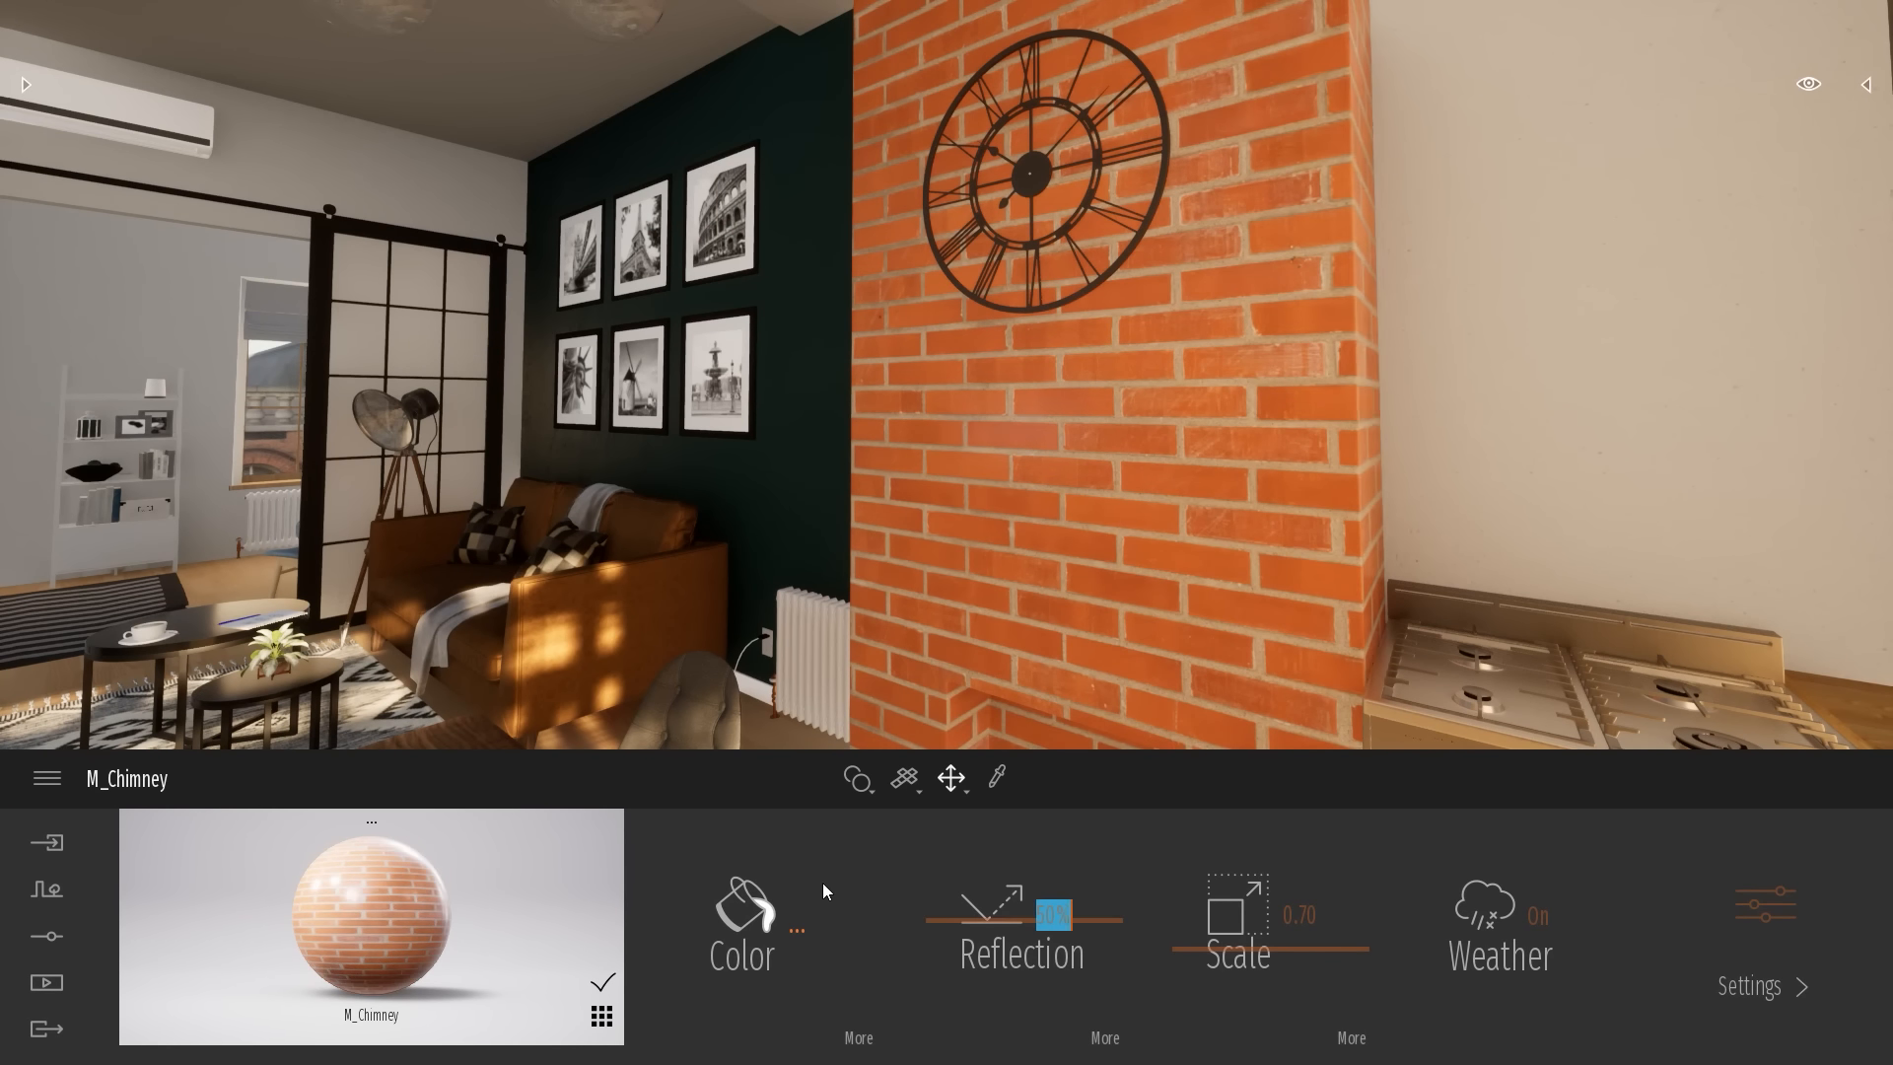
Load ueqnbihew_4K_Roughness.jpg as the chimney material's reflection texture
{"action": "left_click", "coordinate": [1109, 1038]}
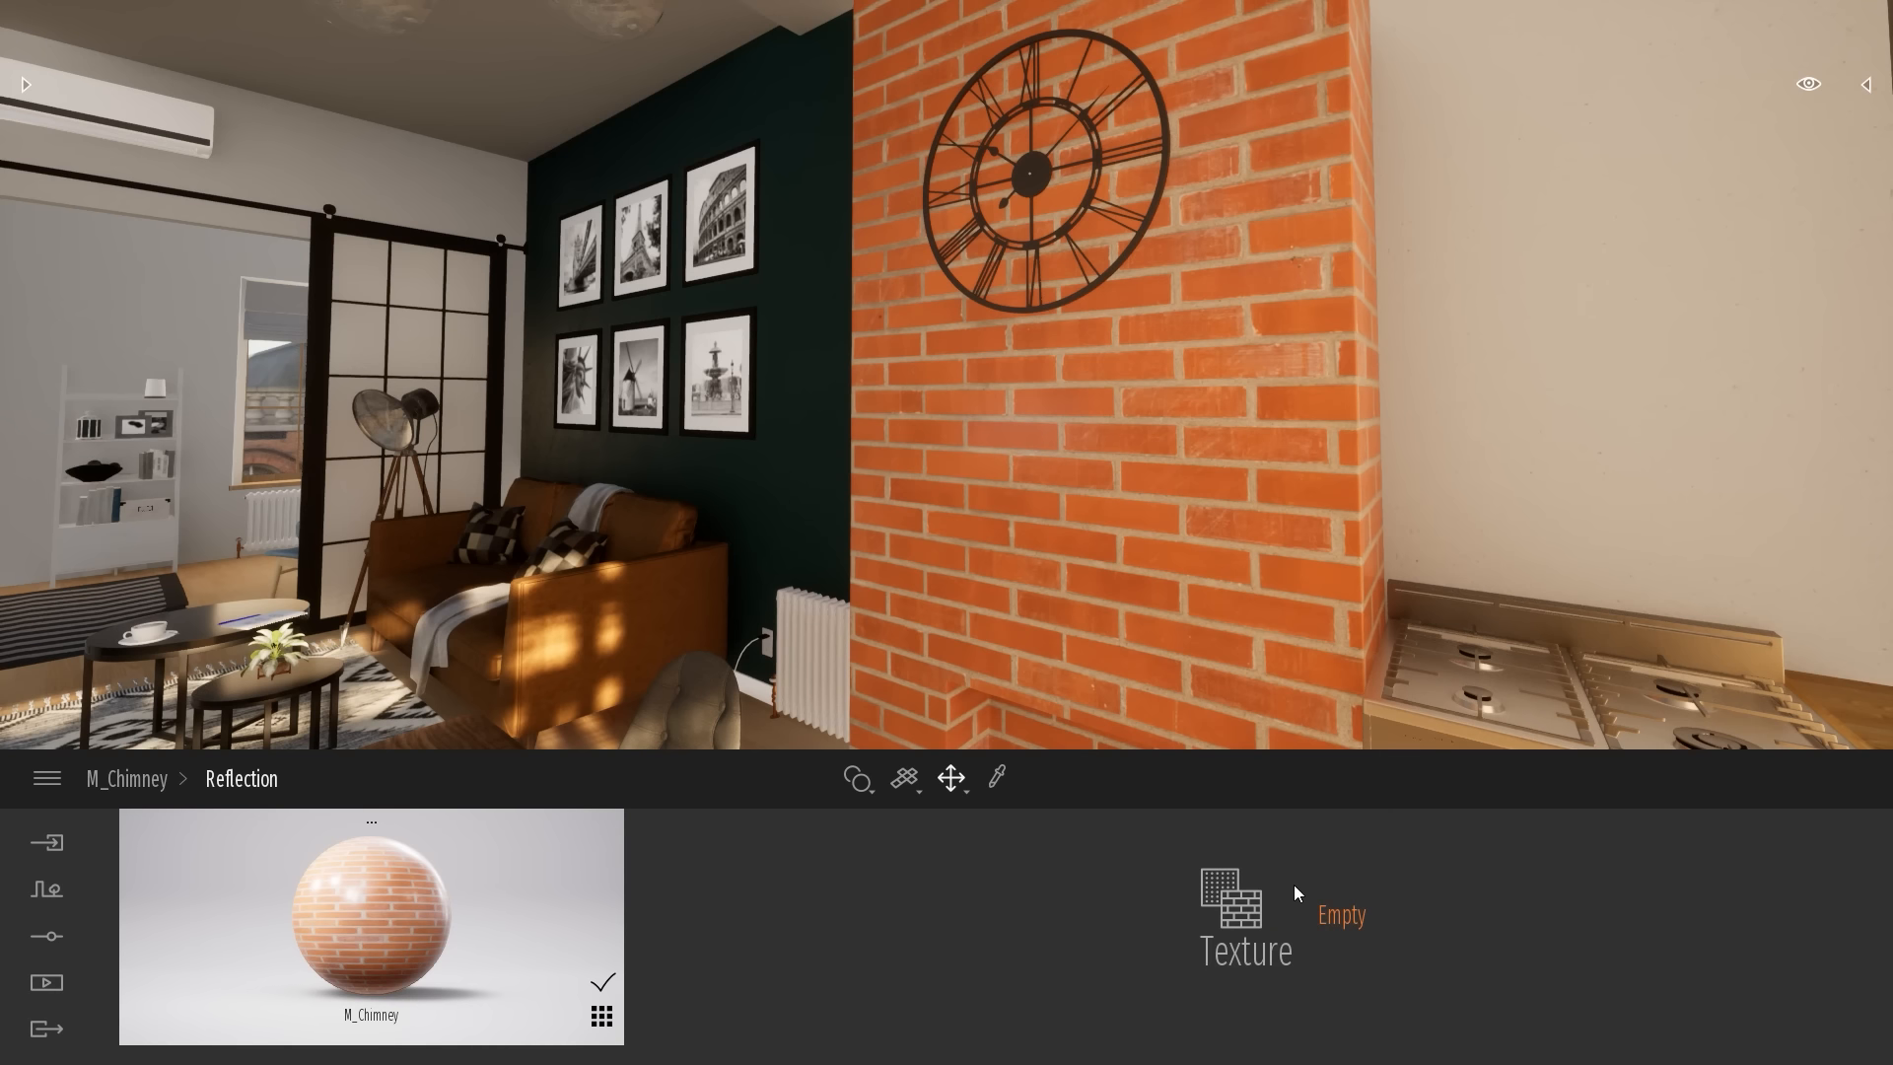
{"action": "left_click", "coordinate": [1294, 884]}
{"action": "left_click", "coordinate": [1260, 754]}
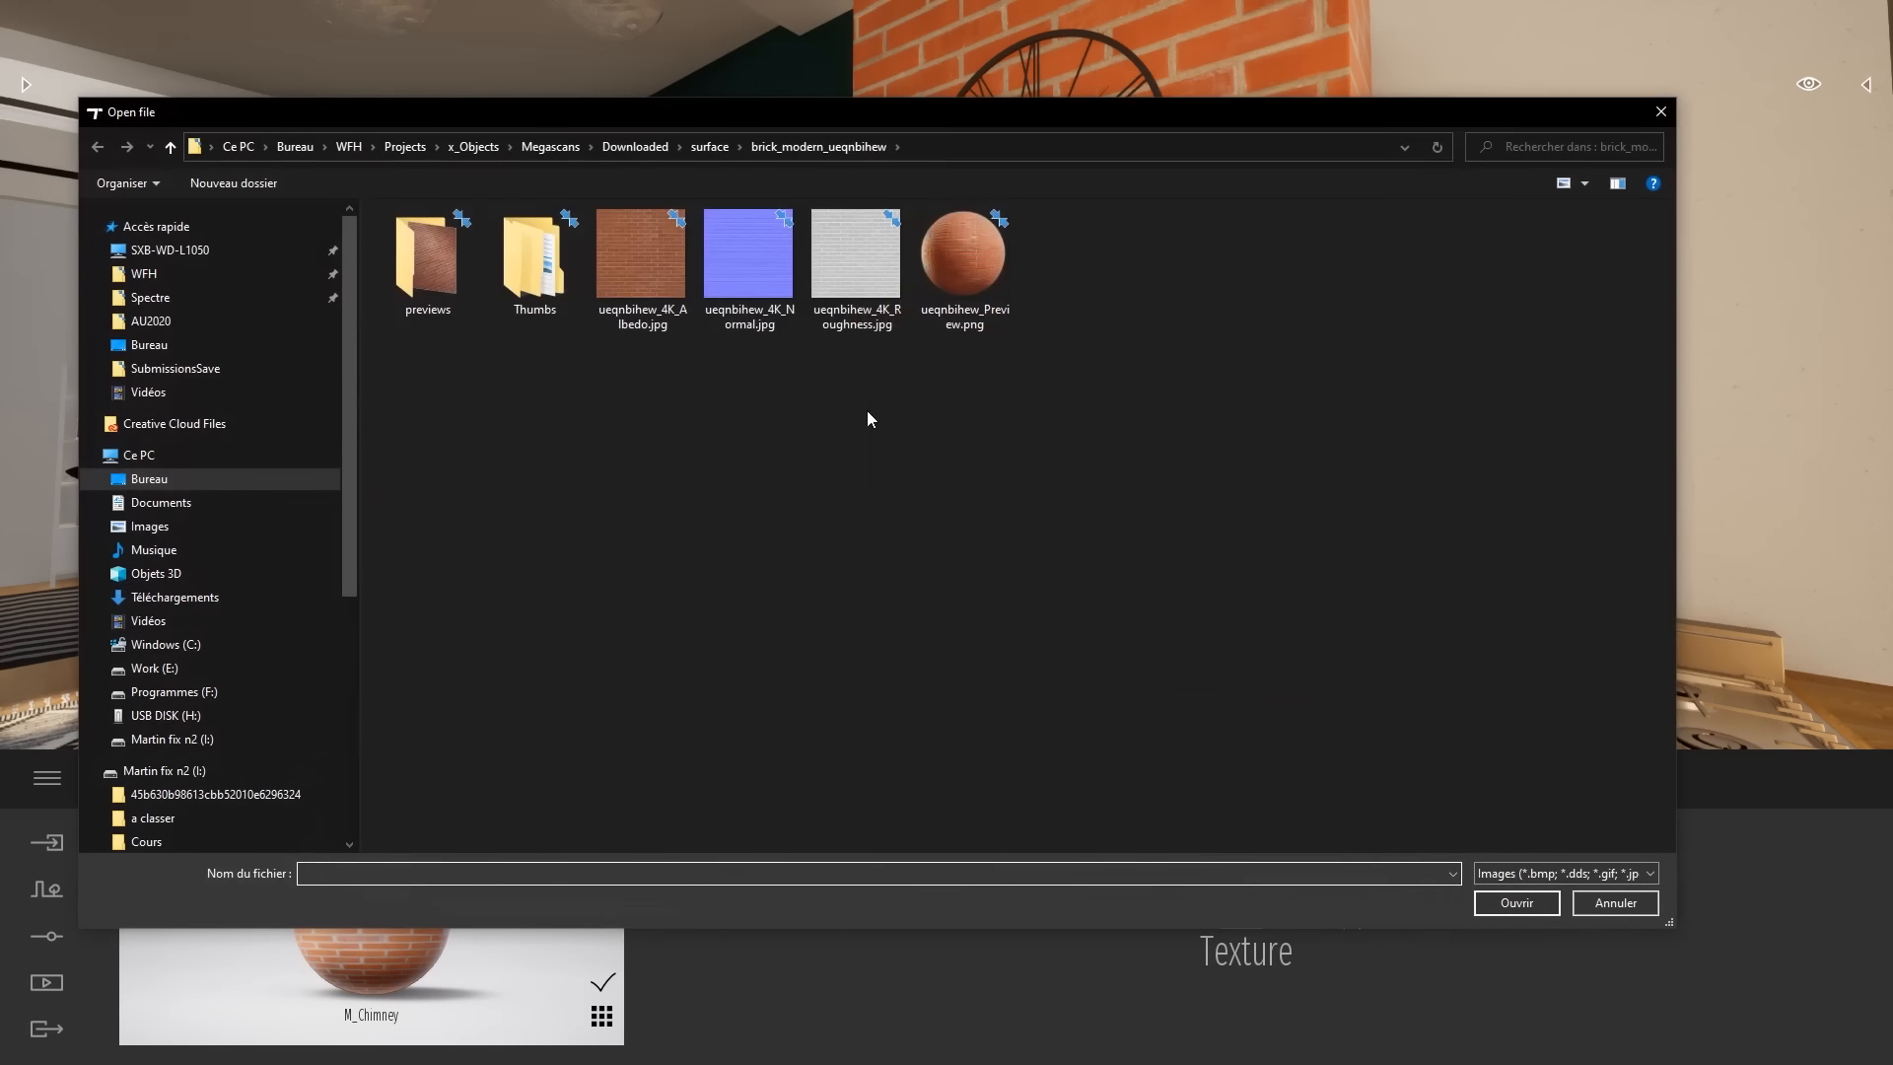
{"action": "double_click", "coordinate": [860, 258]}
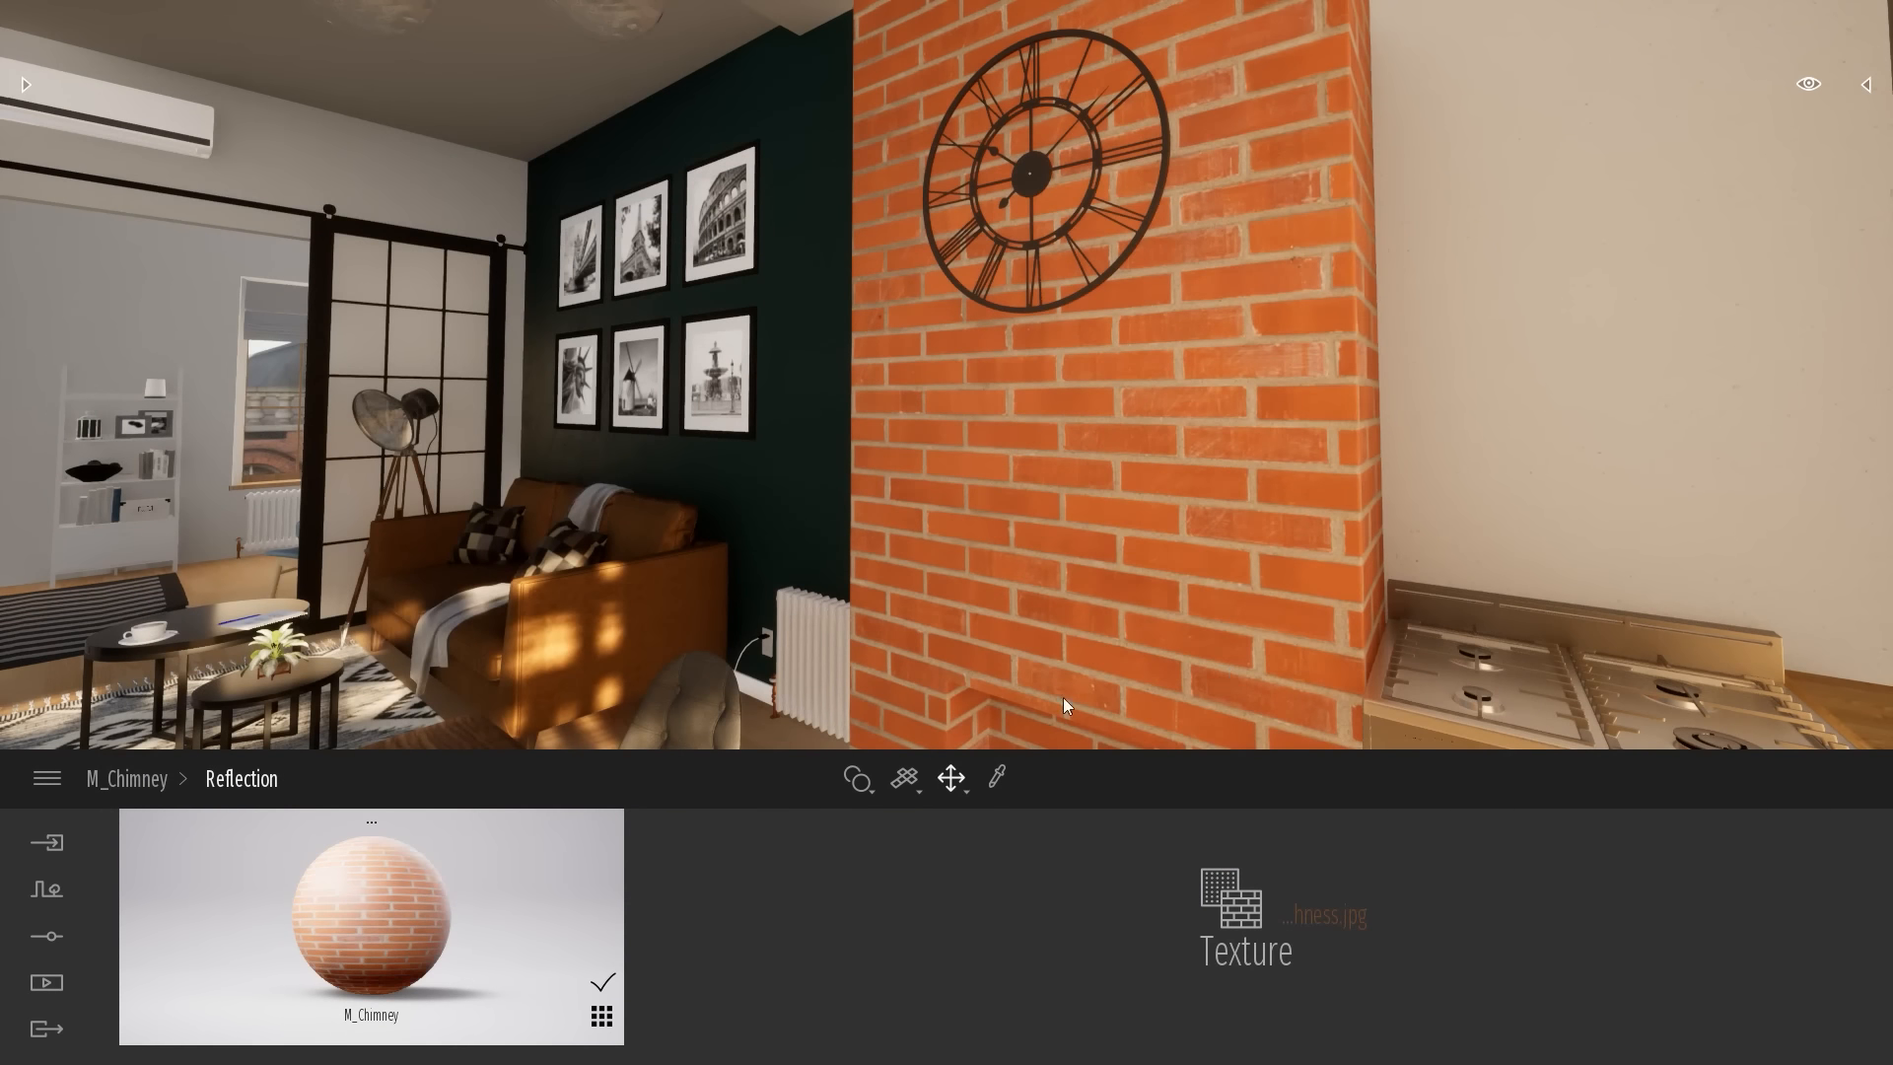
{"action": "left_click", "coordinate": [158, 779]}
Load ueqnbihew_4K_Normal.jpg as the chimney material's bump texture
{"action": "left_click", "coordinate": [1740, 897]}
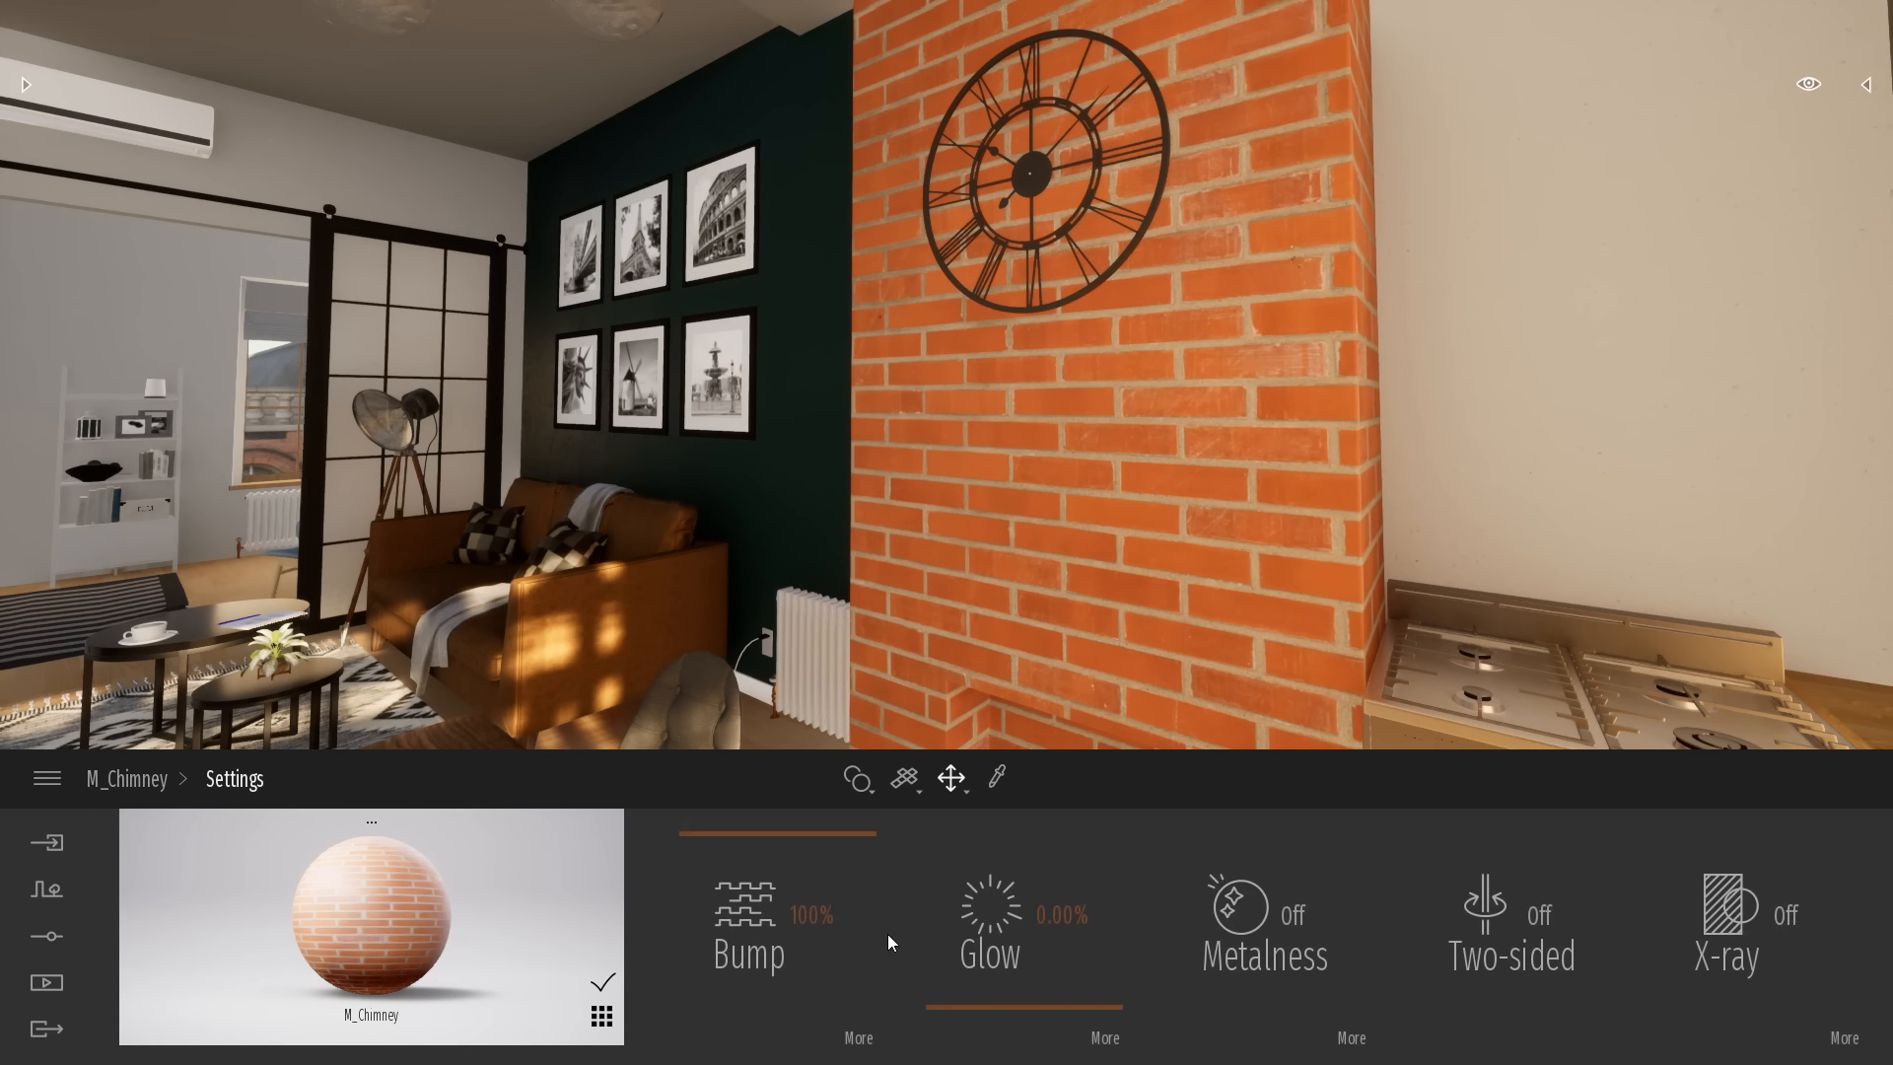
{"action": "left_click", "coordinate": [859, 1037]}
{"action": "right_click", "coordinate": [1252, 867]}
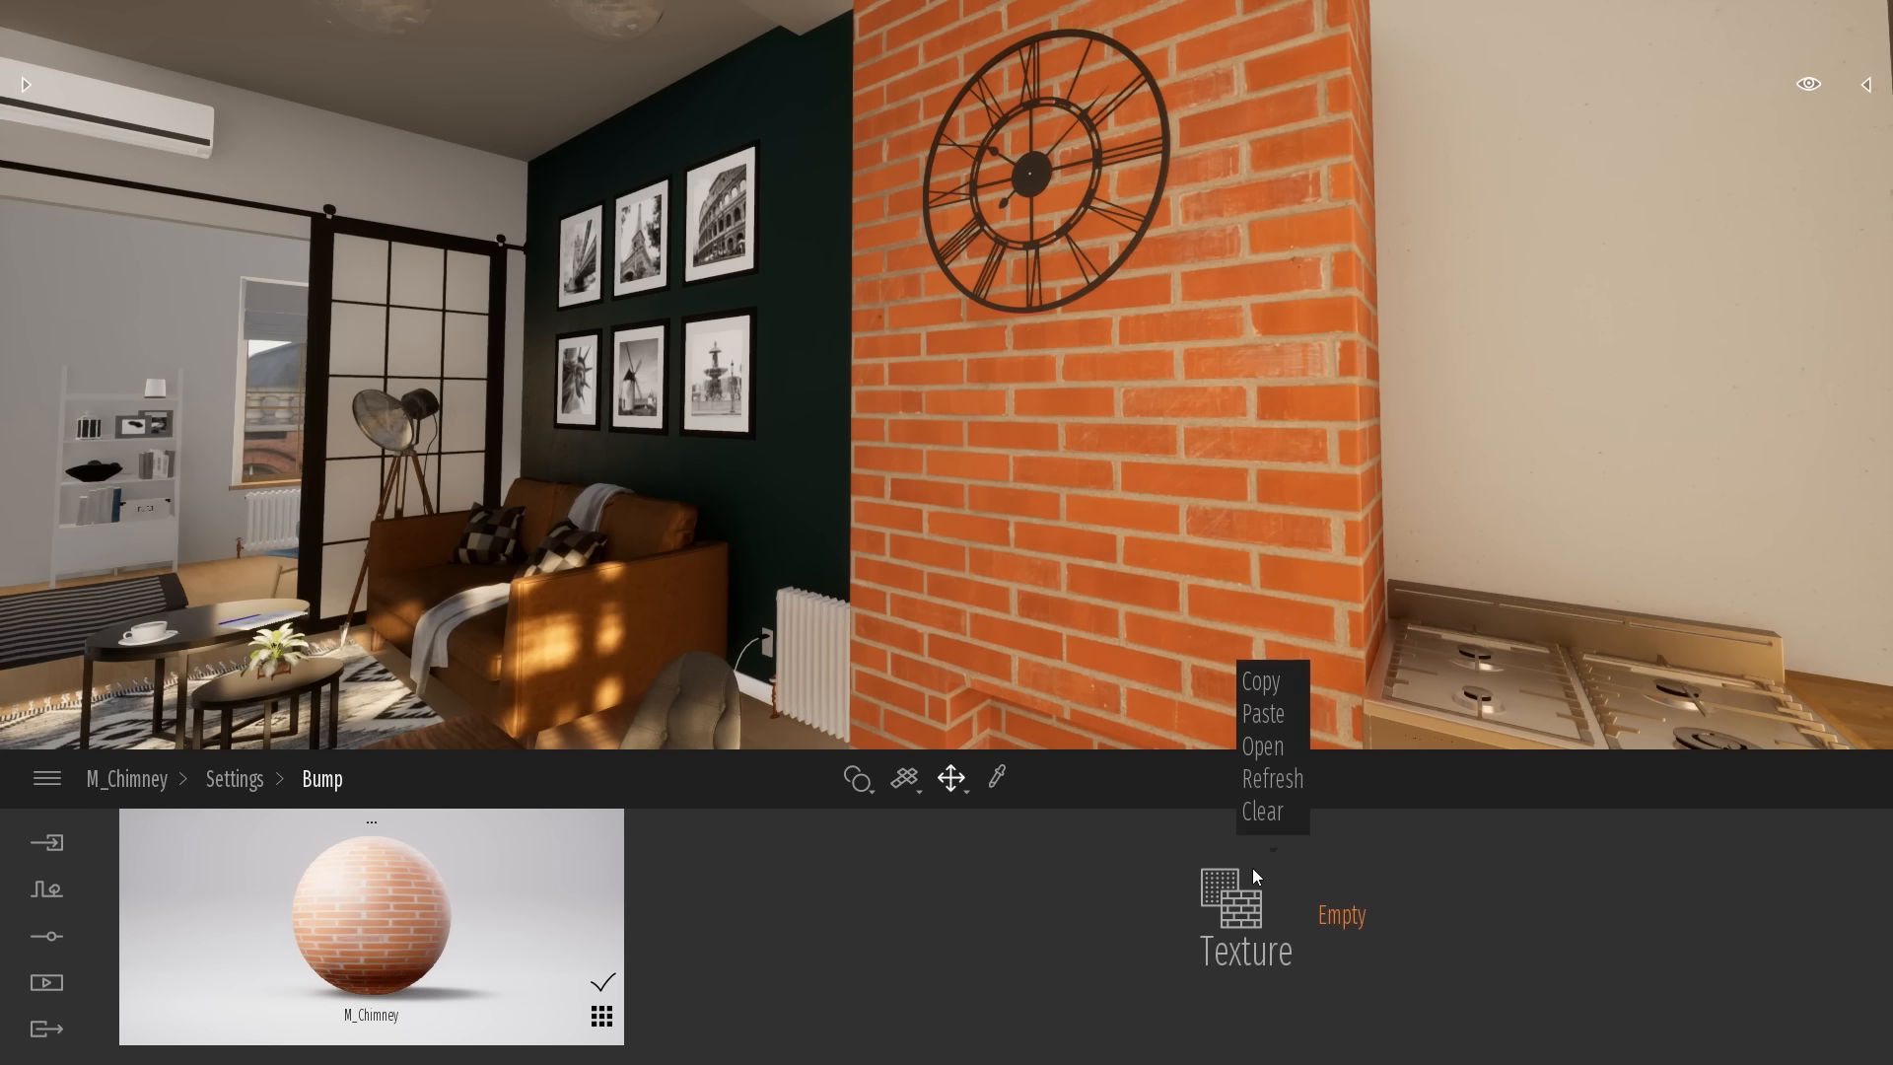
{"action": "left_click", "coordinate": [1252, 713]}
{"action": "right_click", "coordinate": [1268, 901]}
{"action": "left_click", "coordinate": [1270, 747]}
{"action": "double_click", "coordinate": [760, 249]}
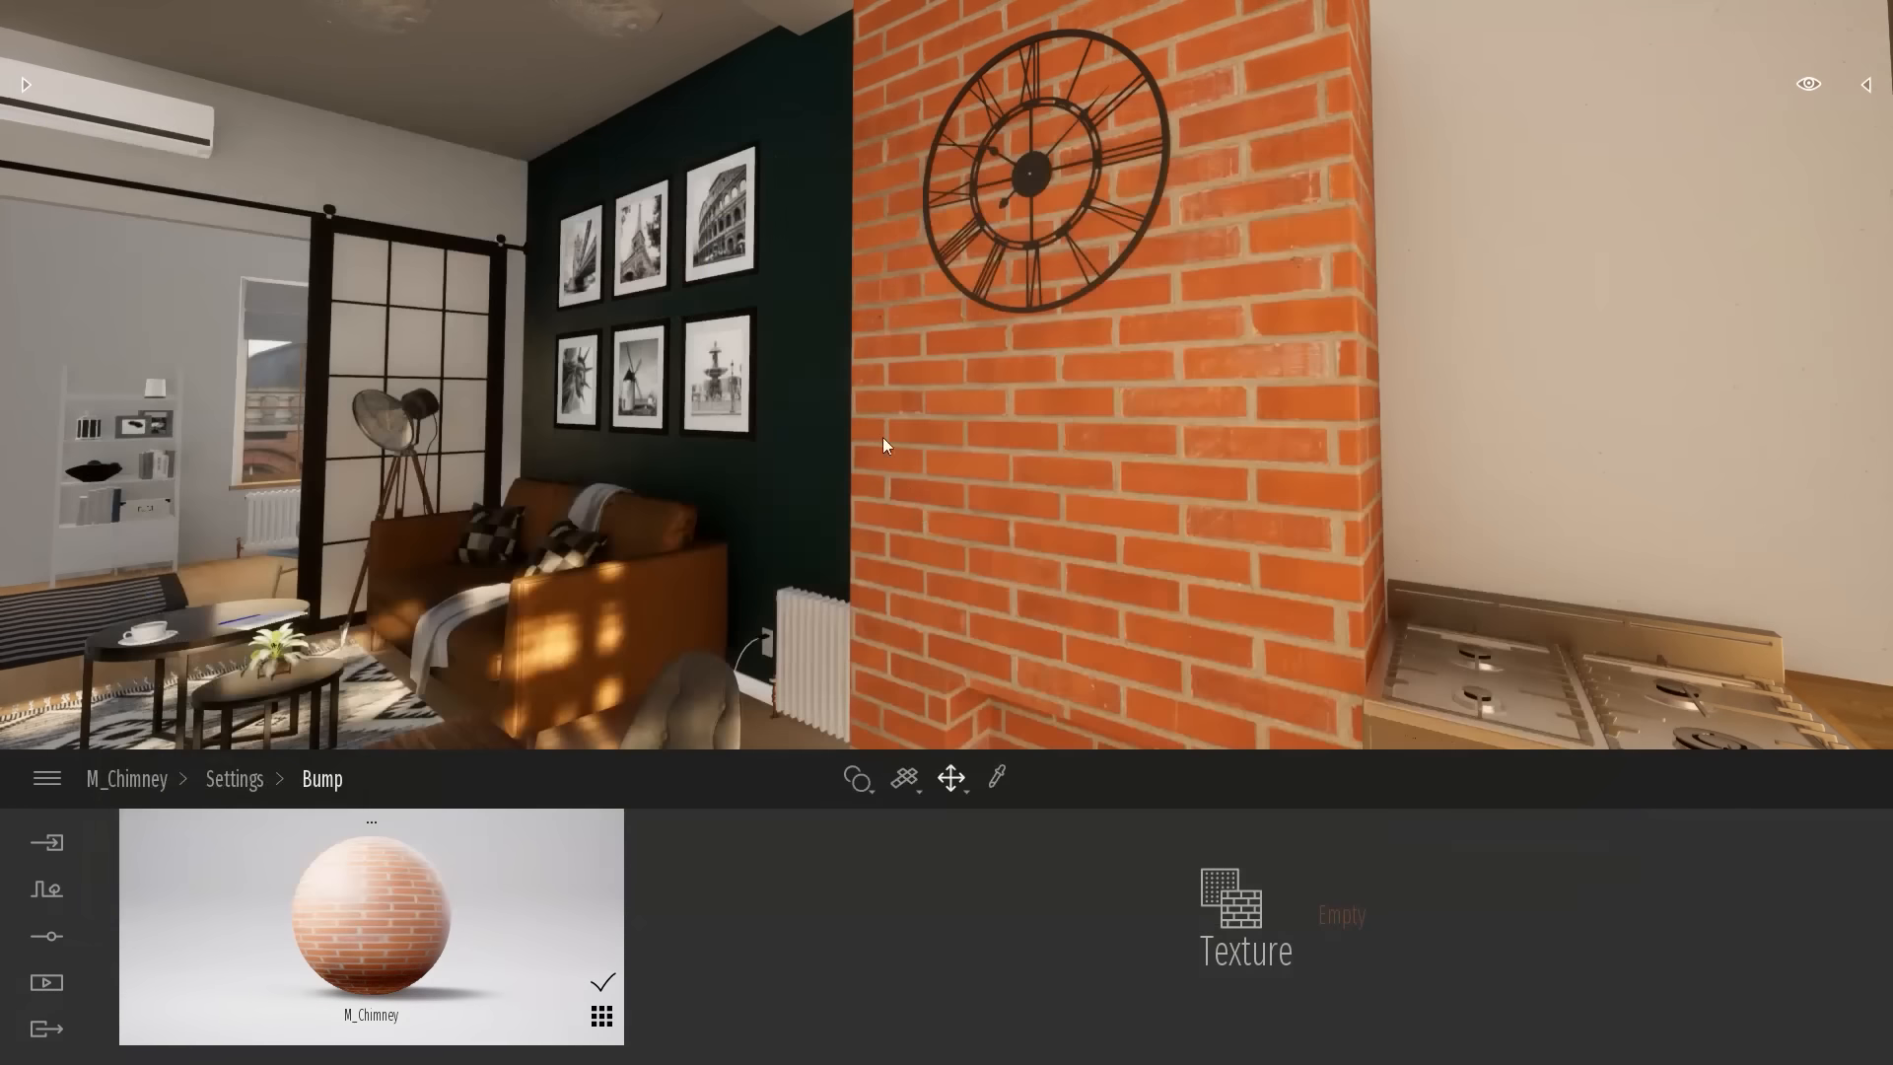
Examine the chimney's brick relief and reflections up close from several angles
{"action": "key", "text": "w"}
{"action": "right_click_drag", "start_coordinate": [761, 437], "coordinate": [640, 439]}
{"action": "key", "text": "s"}
{"action": "key", "text": "a"}
{"action": "key", "text": "d"}
{"action": "key", "text": "w"}
{"action": "key", "text": "s"}
{"action": "key", "text": "a"}
{"action": "key", "text": "d"}
{"action": "key", "text": "d"}
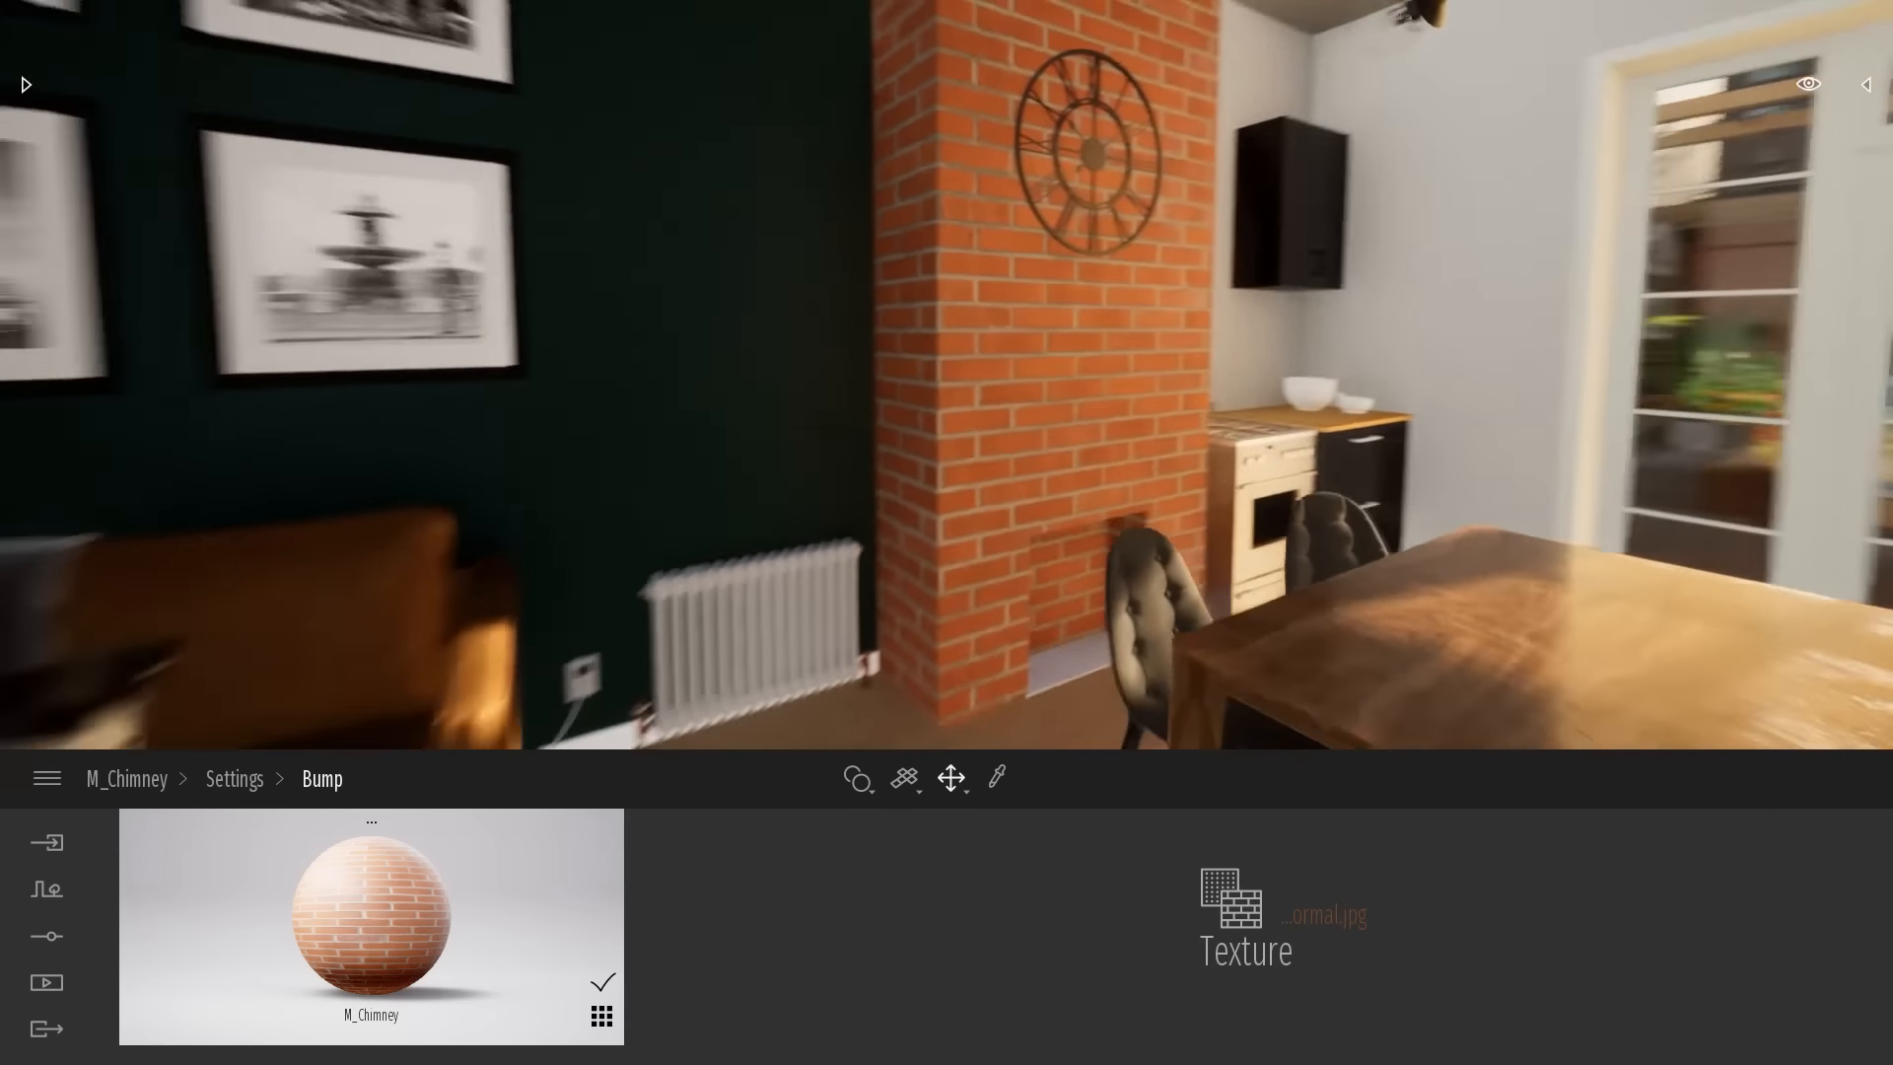
Review the table, wood floor, accent wall and brick chimney materials together from around the room
{"action": "key", "text": "s"}
{"action": "right_click_drag", "start_coordinate": [947, 374], "coordinate": [729, 458]}
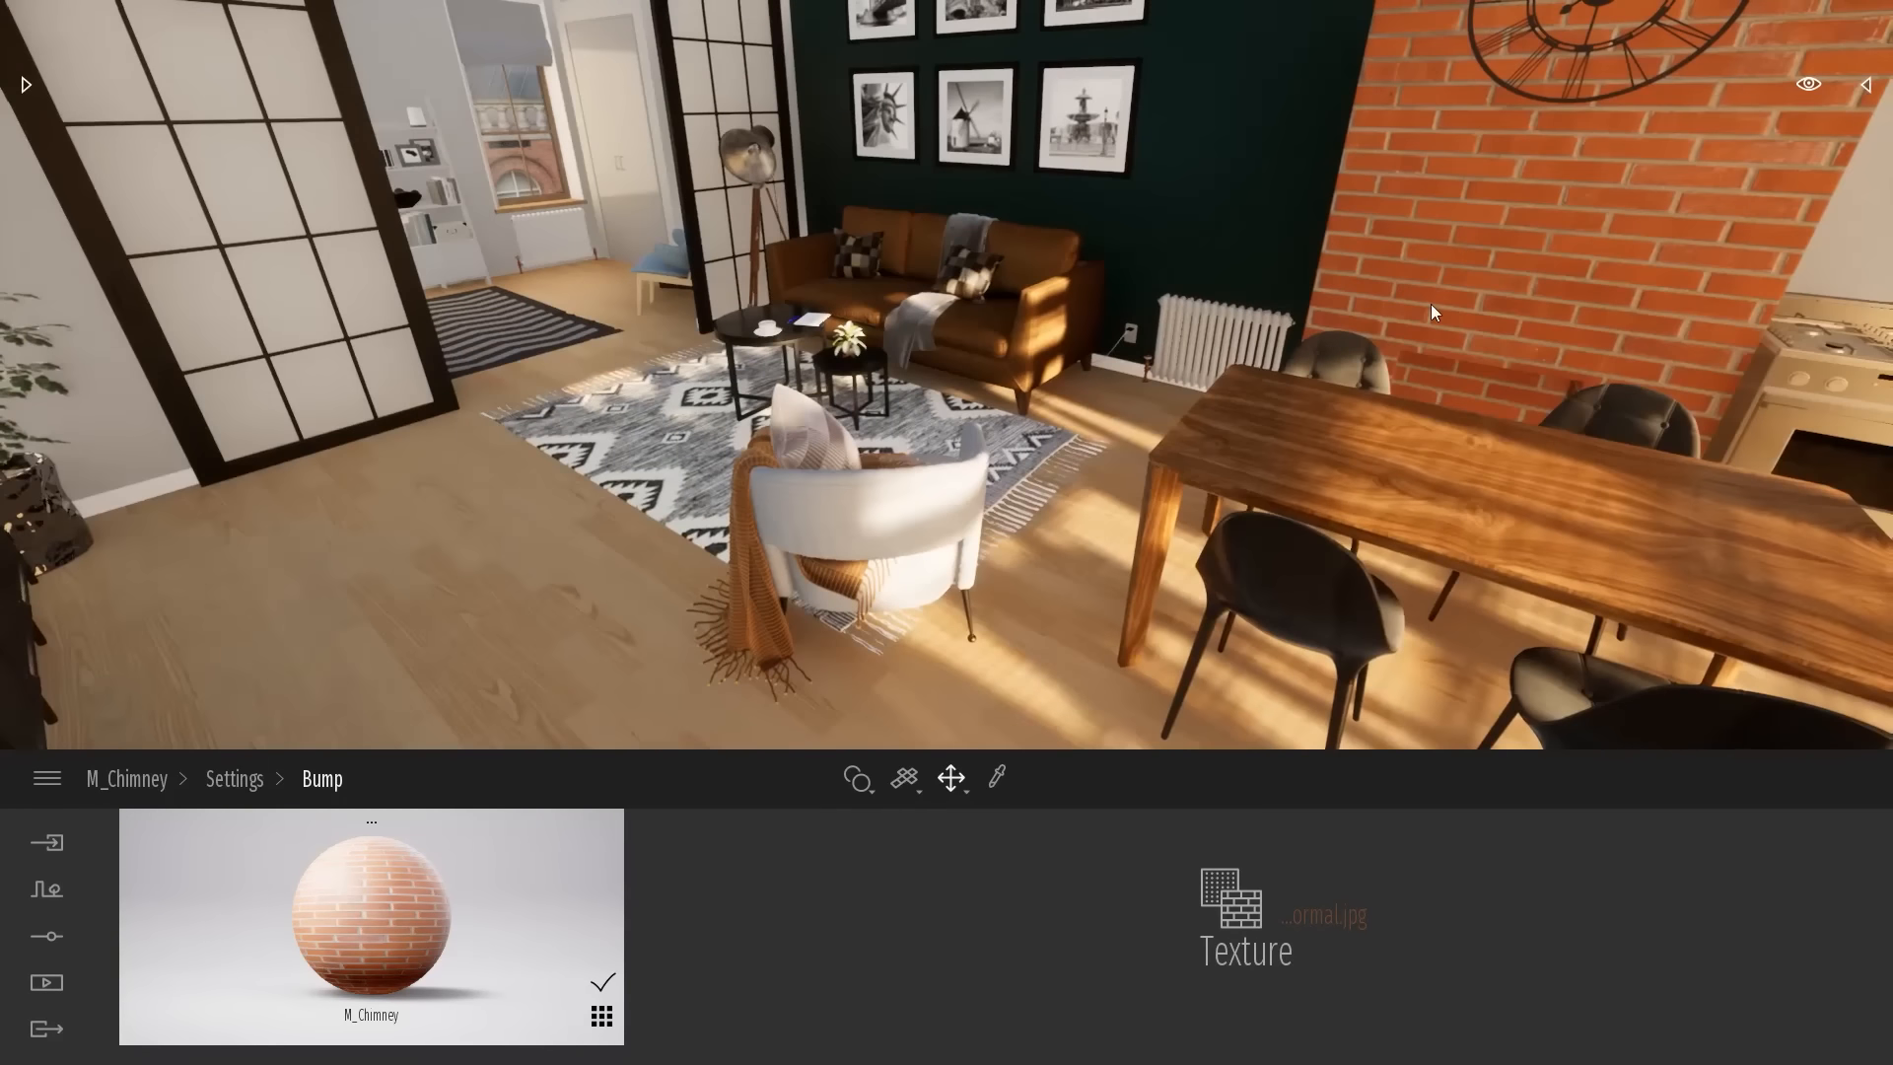
{"action": "right_click_drag", "start_coordinate": [946, 375], "coordinate": [868, 345]}
{"action": "key", "text": "q"}
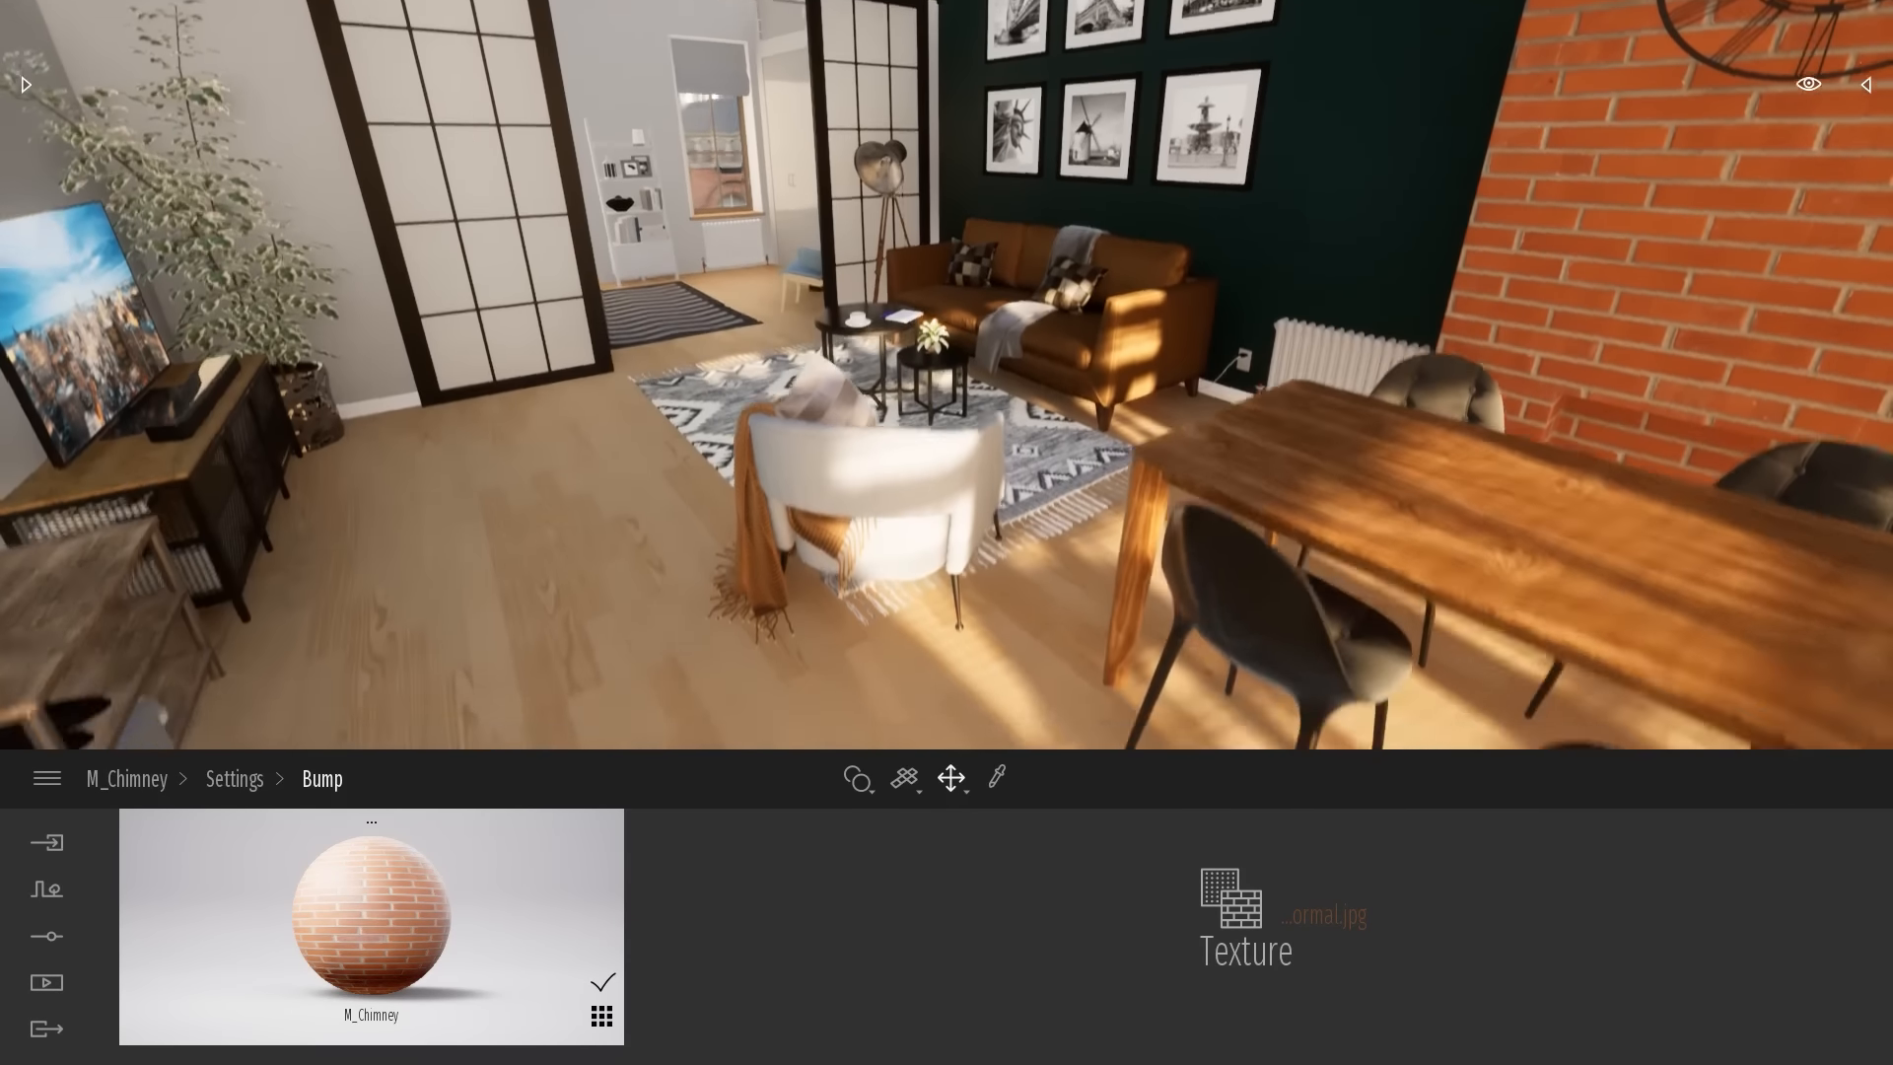
{"action": "key", "text": "d"}
{"action": "right_click_drag", "start_coordinate": [946, 374], "coordinate": [1064, 325]}
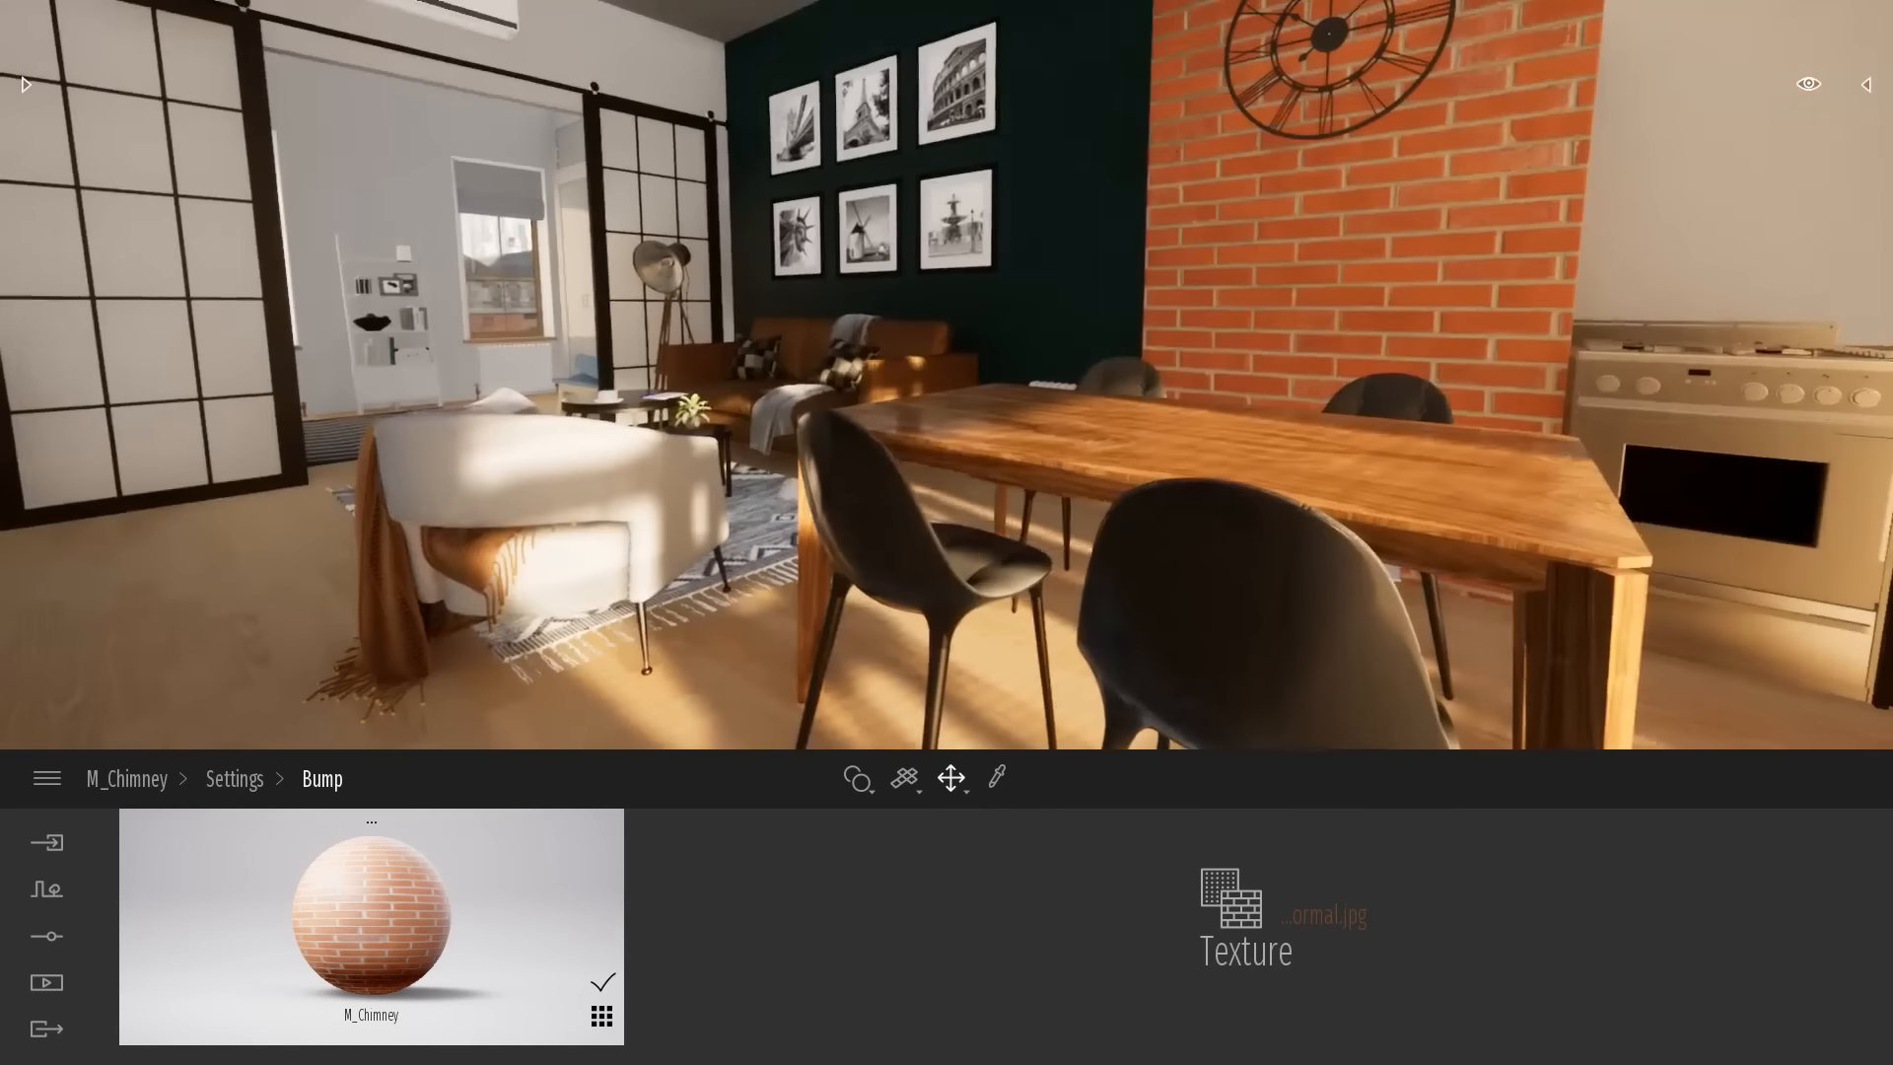
{"action": "key", "text": "e"}
{"action": "right_click_drag", "start_coordinate": [1381, 335], "coordinate": [1220, 410]}
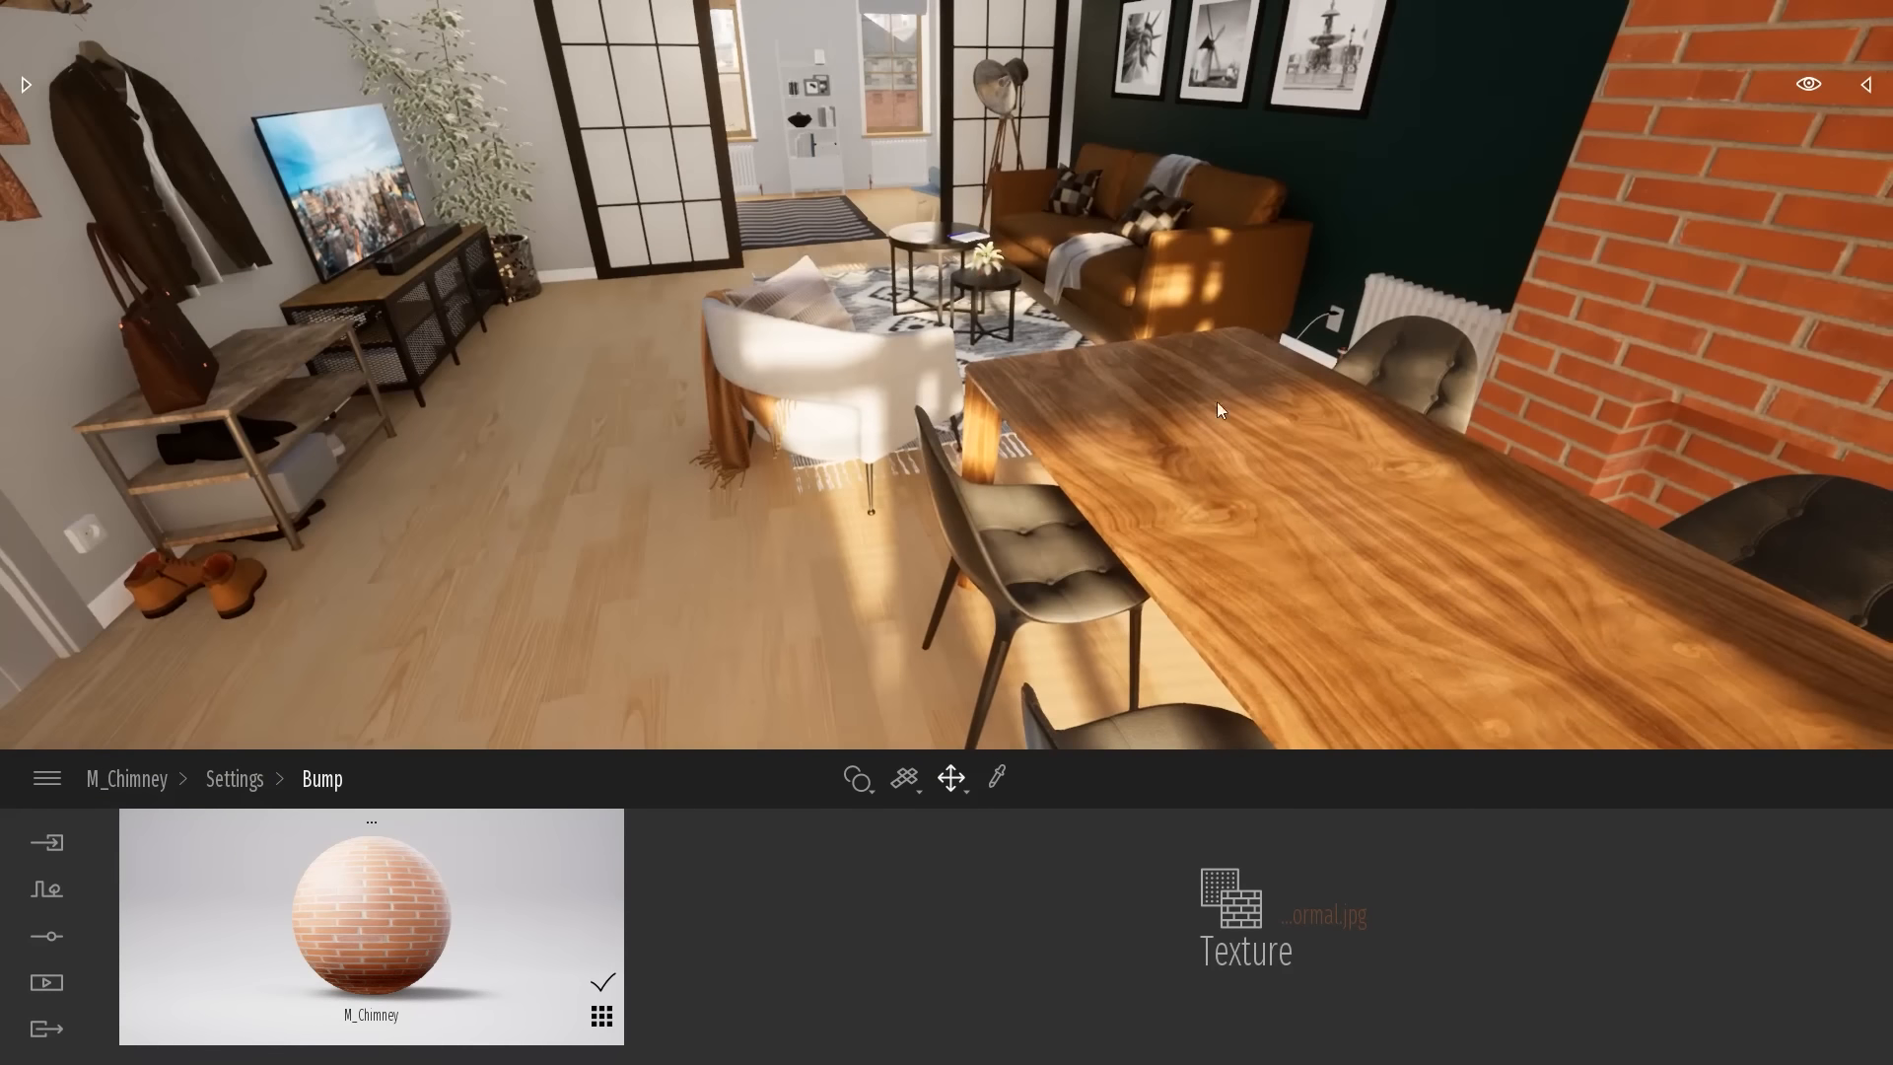
{"action": "right_click_drag", "start_coordinate": [1029, 500], "coordinate": [1261, 357]}
{"action": "key", "text": "q"}
{"action": "key", "text": "s"}
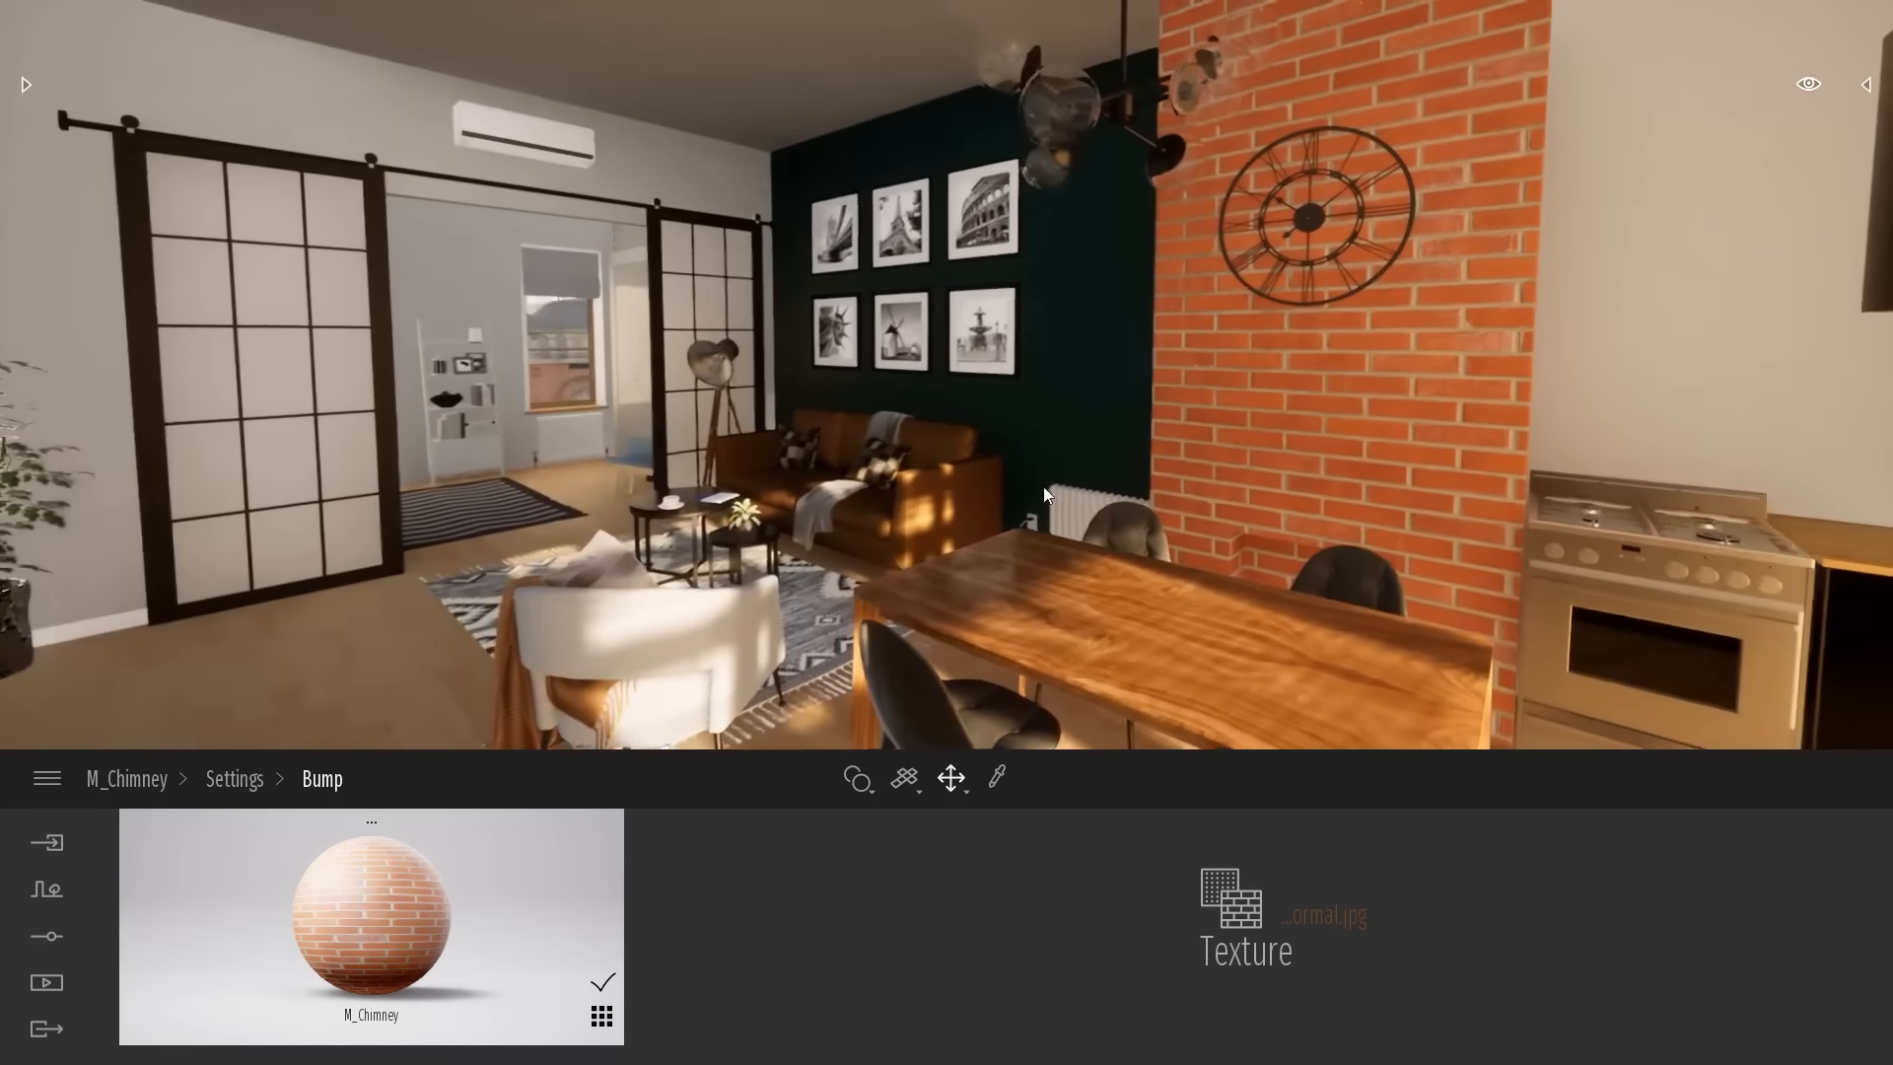
{"action": "right_click_drag", "start_coordinate": [1518, 541], "coordinate": [1384, 548]}
{"action": "key", "text": "d"}
{"action": "right_click_drag", "start_coordinate": [926, 497], "coordinate": [1081, 495]}
{"action": "key", "text": "a"}
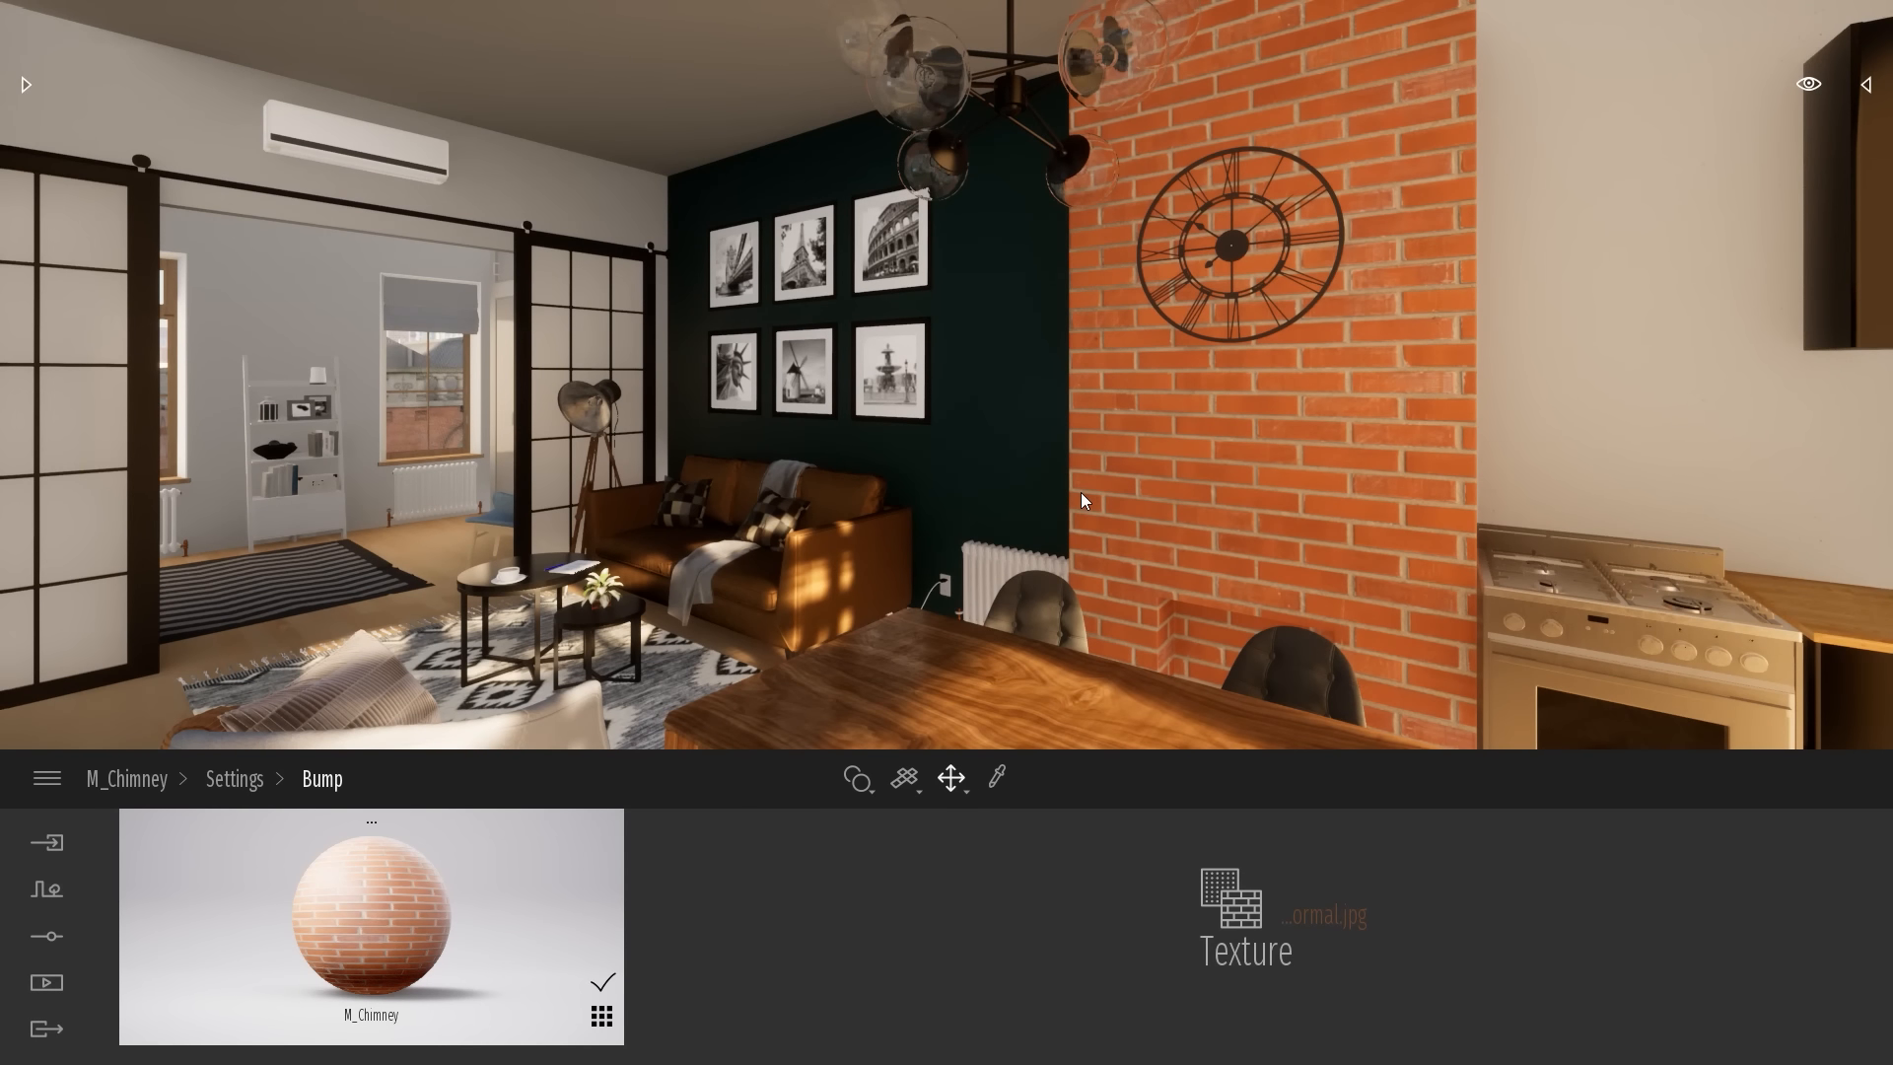
{"action": "key", "text": "s"}
{"action": "right_click_drag", "start_coordinate": [944, 477], "coordinate": [1016, 558]}
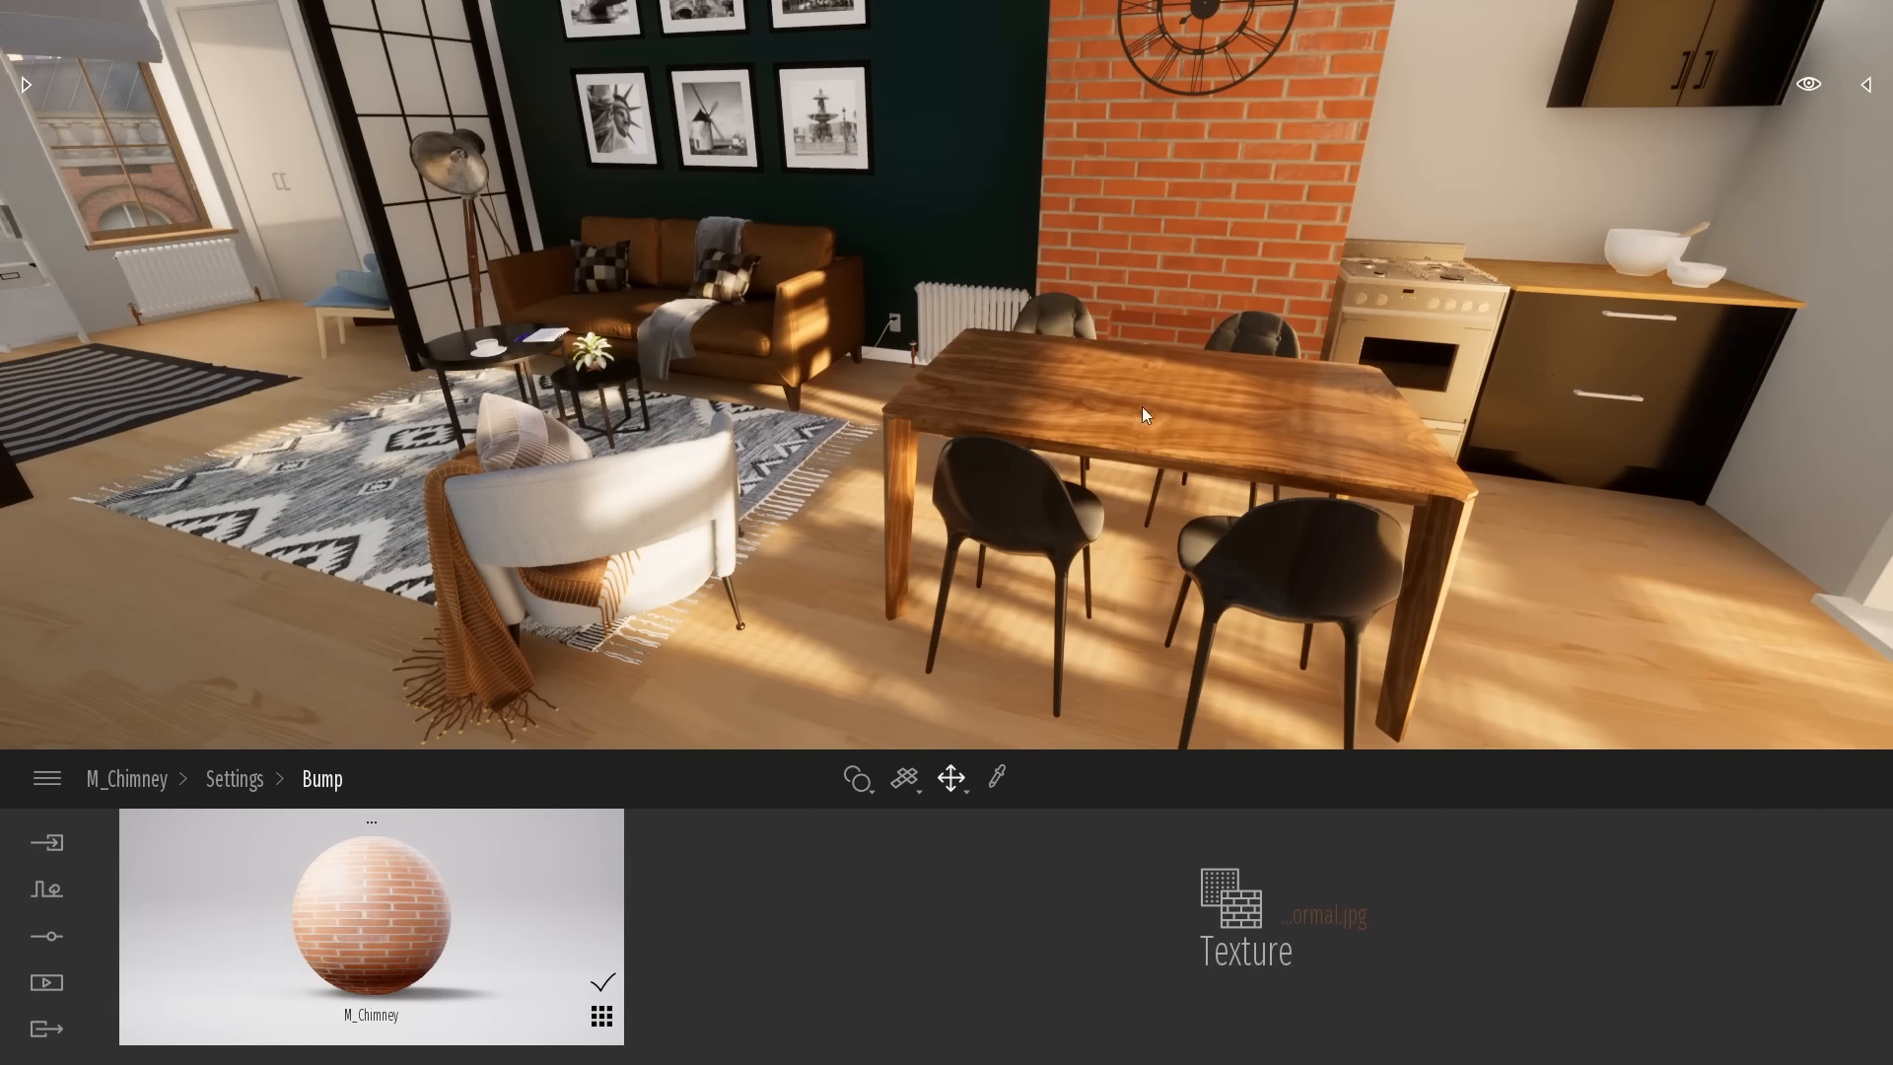
{"action": "right_click_drag", "start_coordinate": [1198, 443], "coordinate": [1272, 372]}
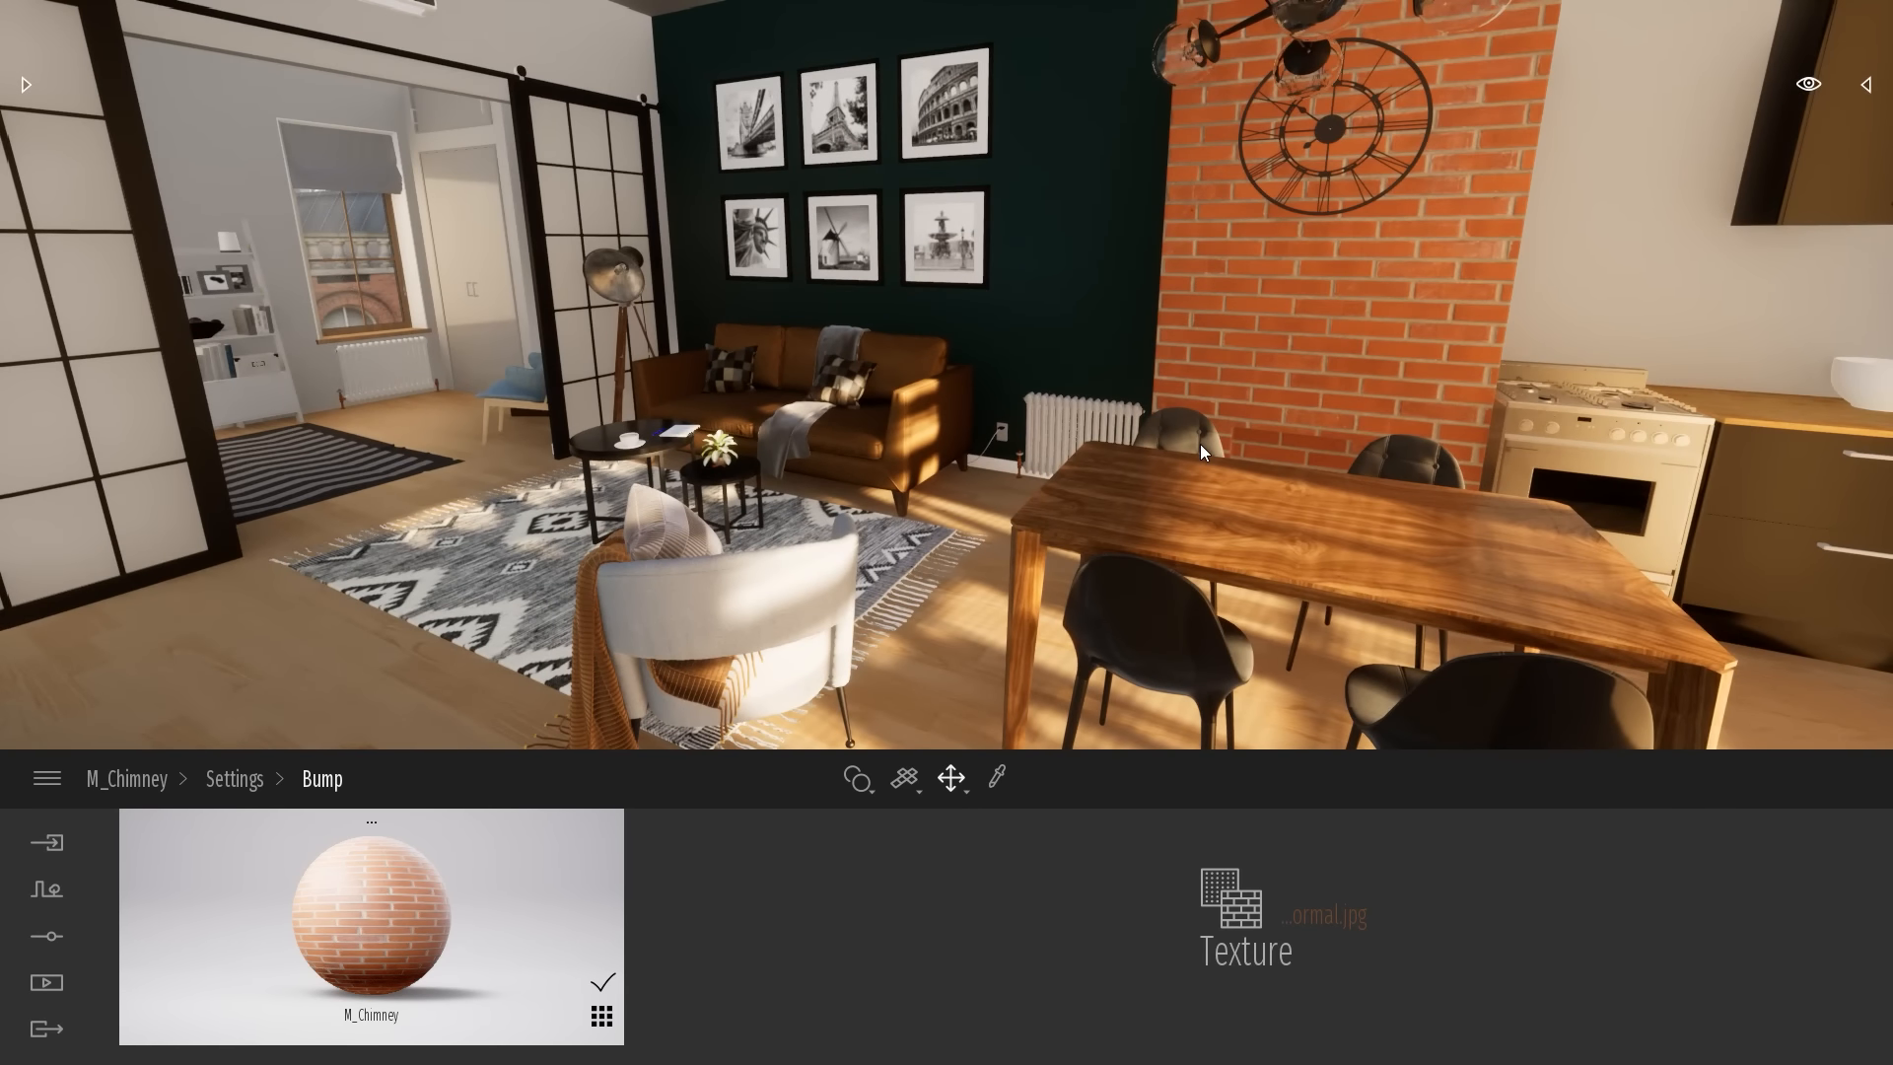
Switch to Quixel Bridge, close the brick facade's details and open the Rustic Pottery collection under ArchViz
{"action": "key", "text": "alt+Tab"}
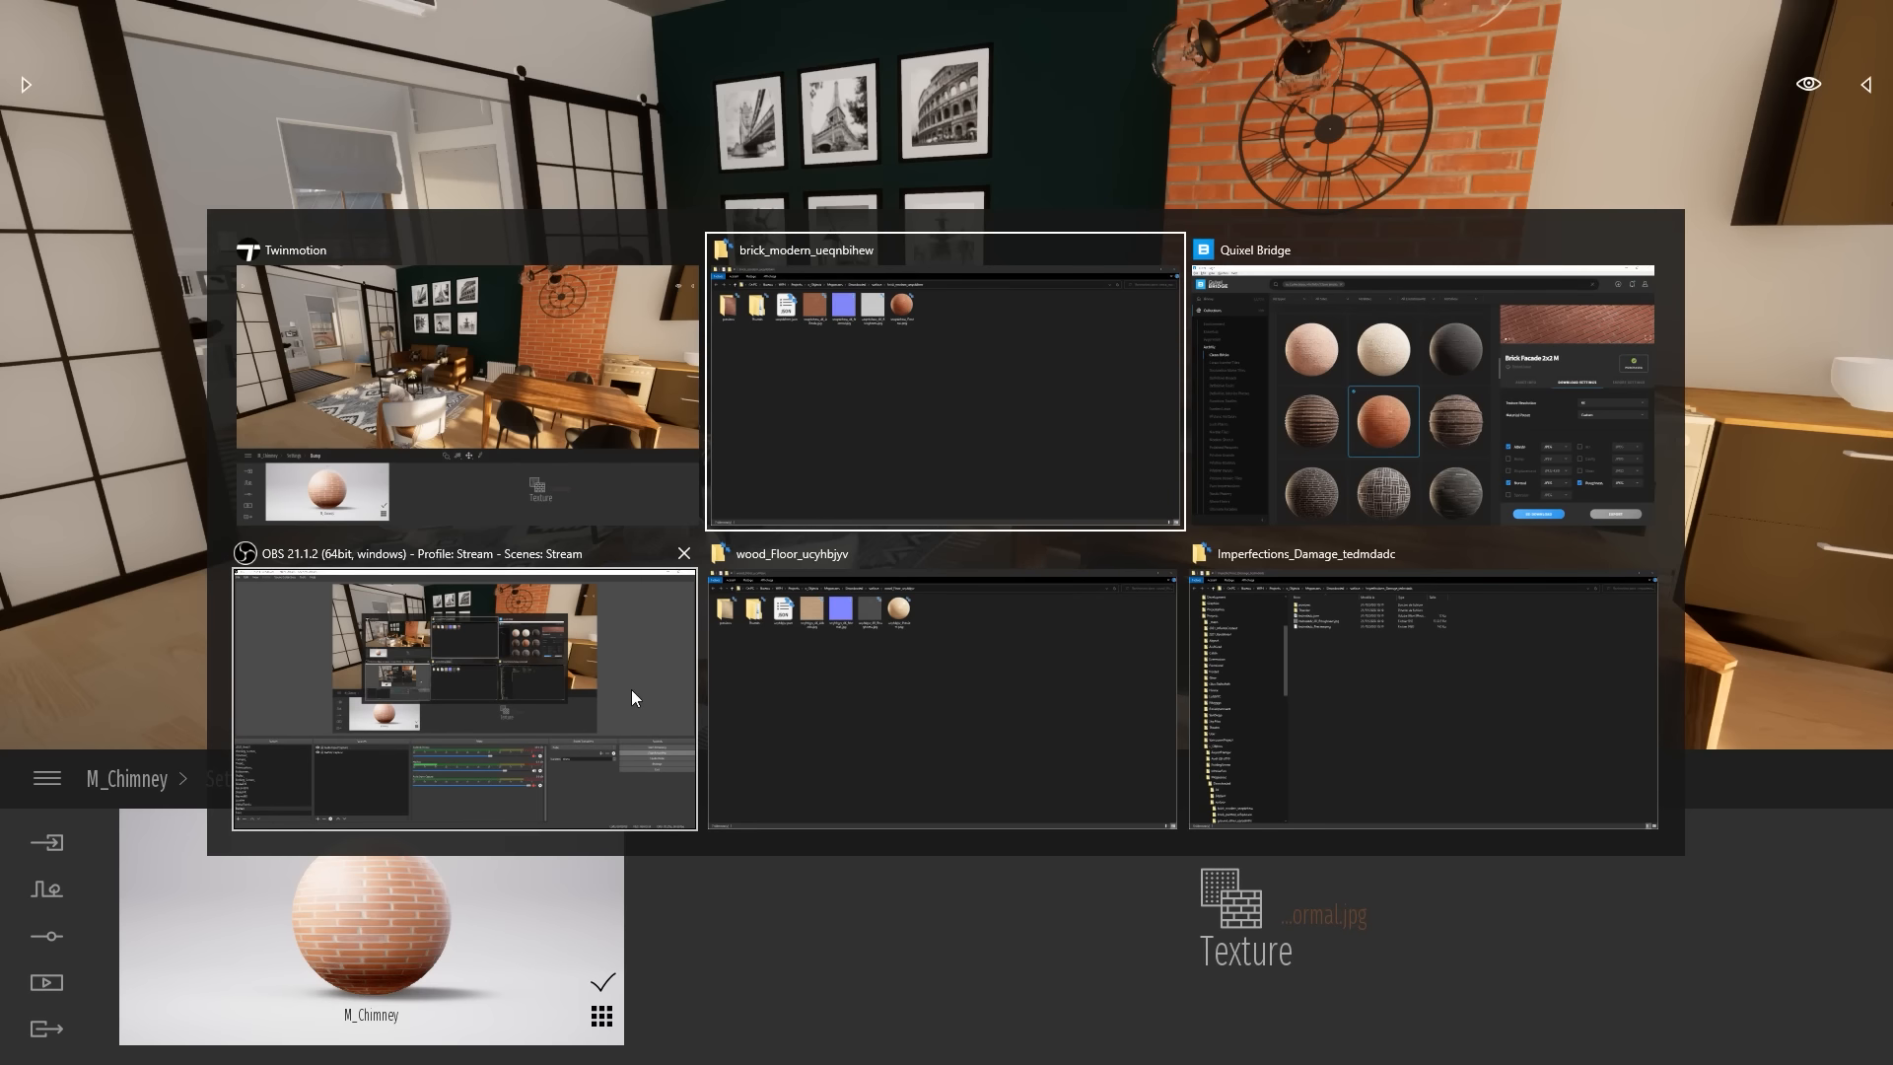
{"action": "left_click", "coordinate": [1435, 410]}
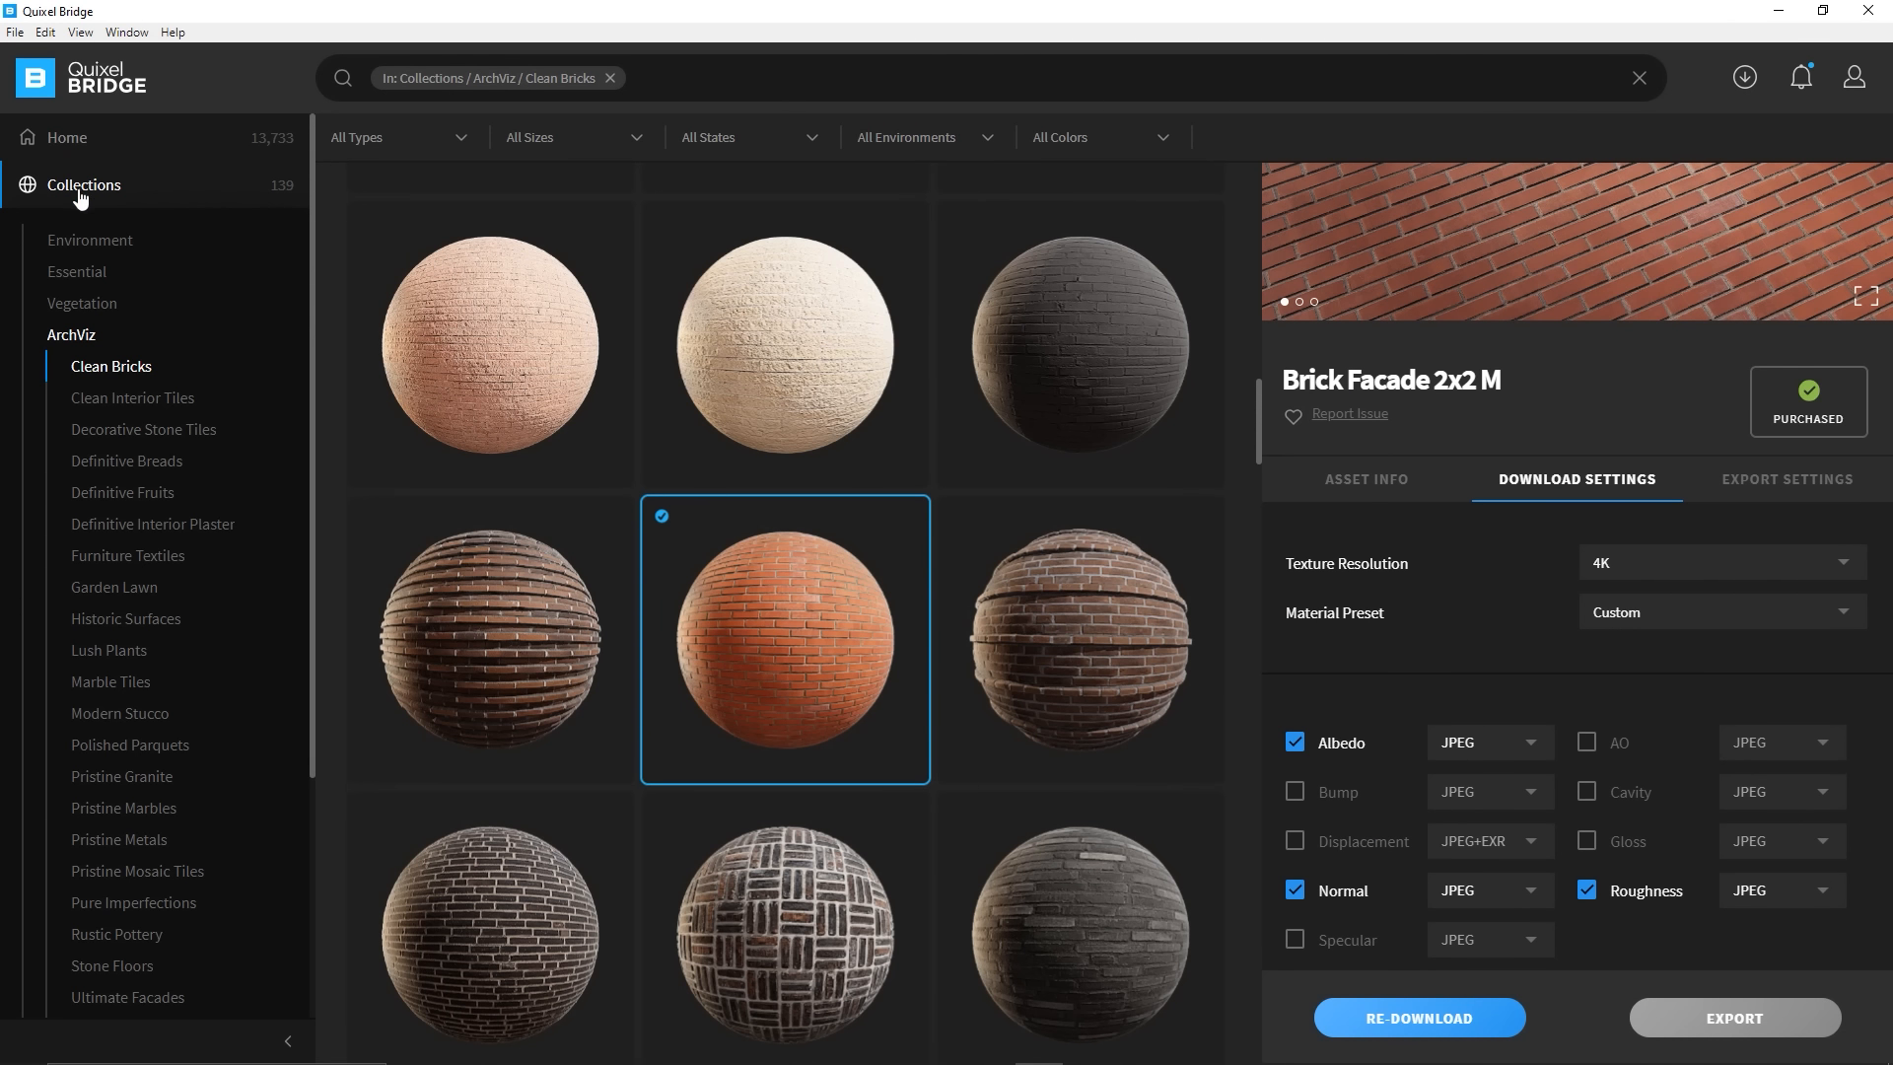
{"action": "left_click", "coordinate": [77, 337]}
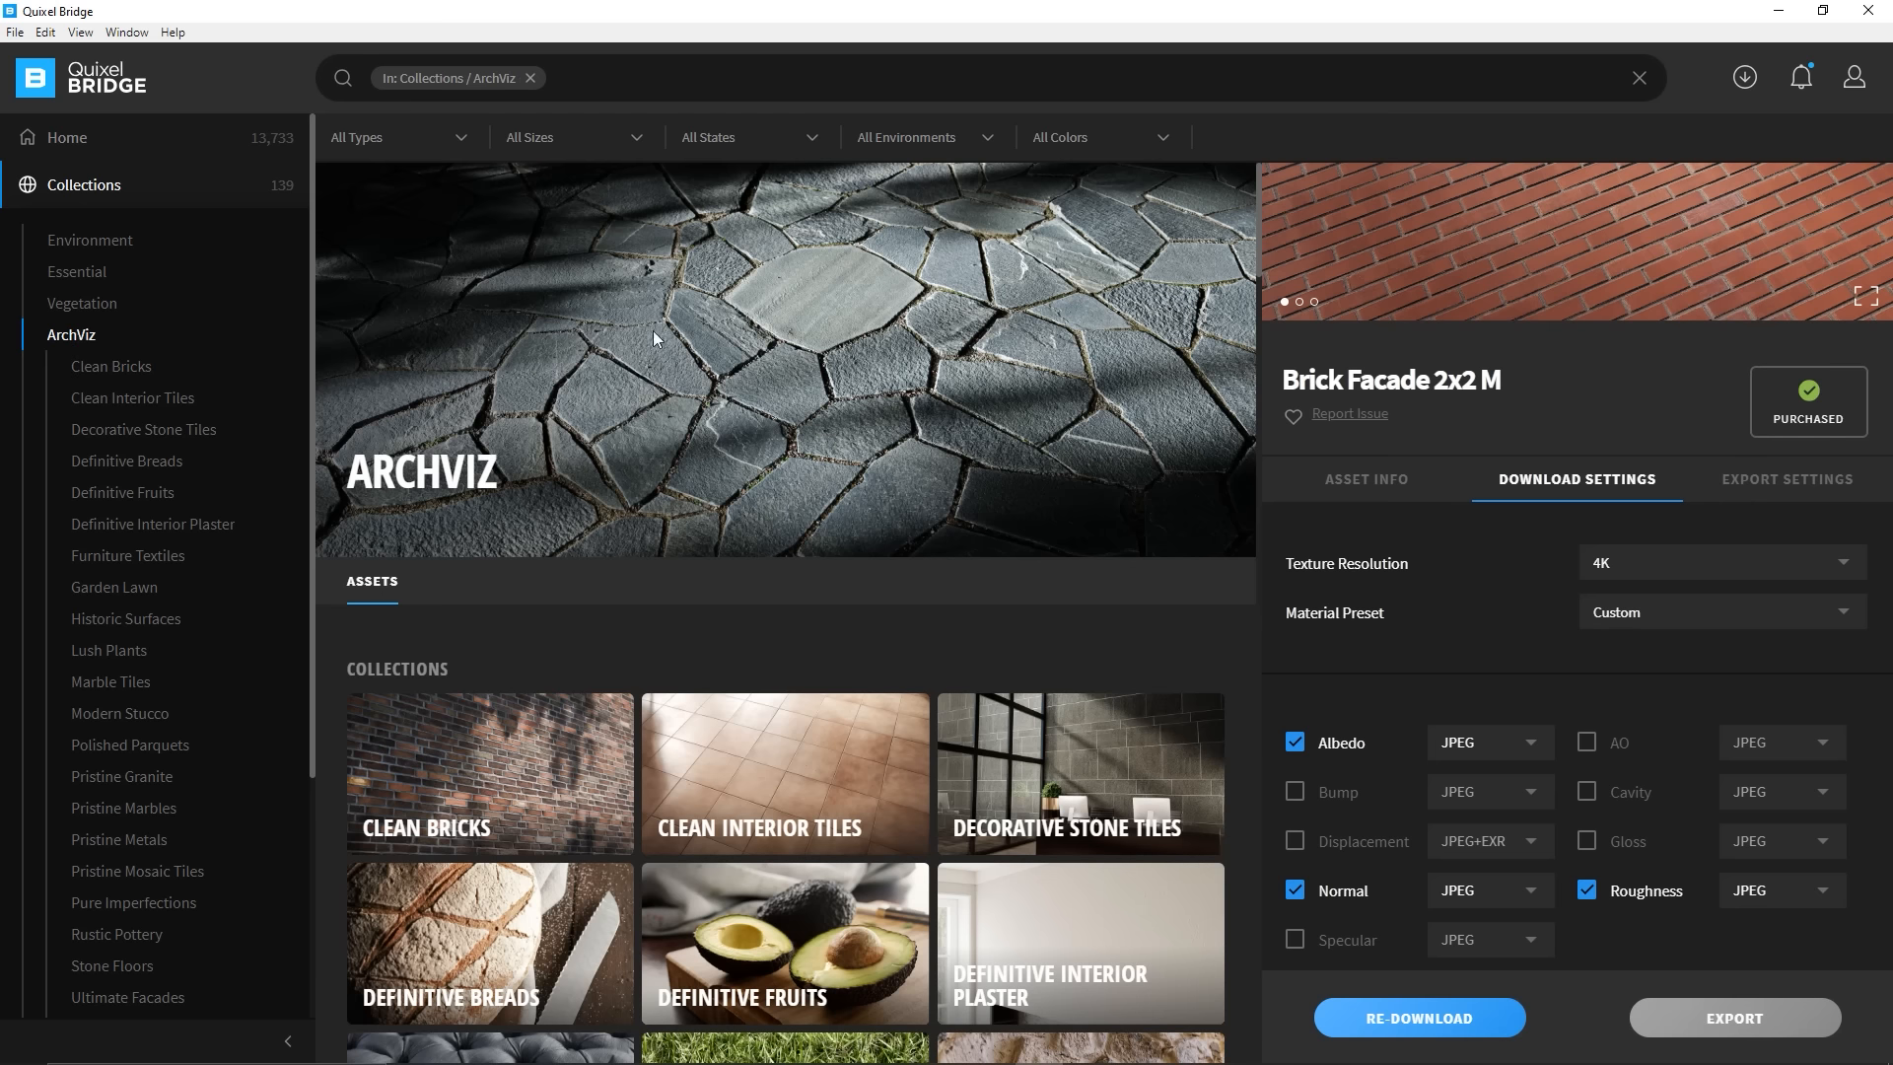
{"action": "scroll", "coordinate": [1866, 184], "scroll_direction": "up", "scroll_amount": 2}
{"action": "left_click", "coordinate": [1866, 185]}
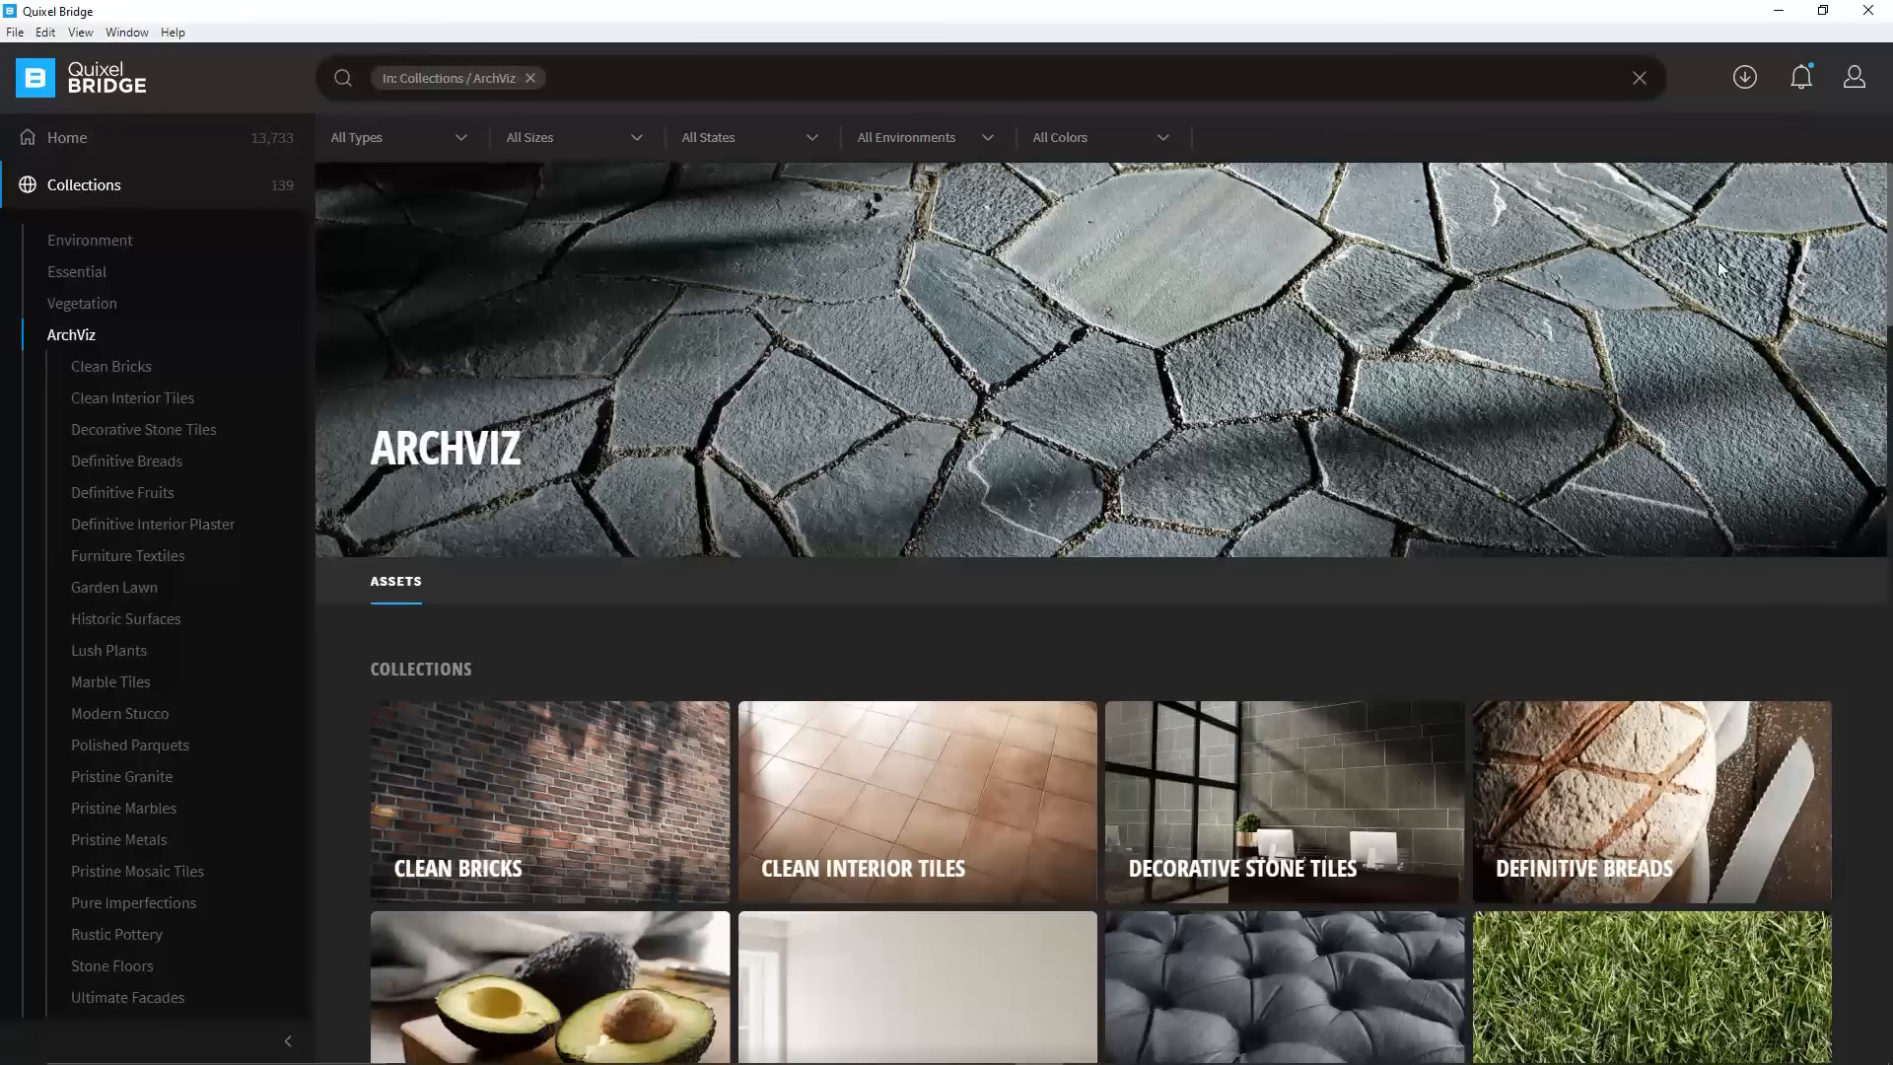
{"action": "scroll", "coordinate": [1269, 562], "scroll_direction": "down", "scroll_amount": 10}
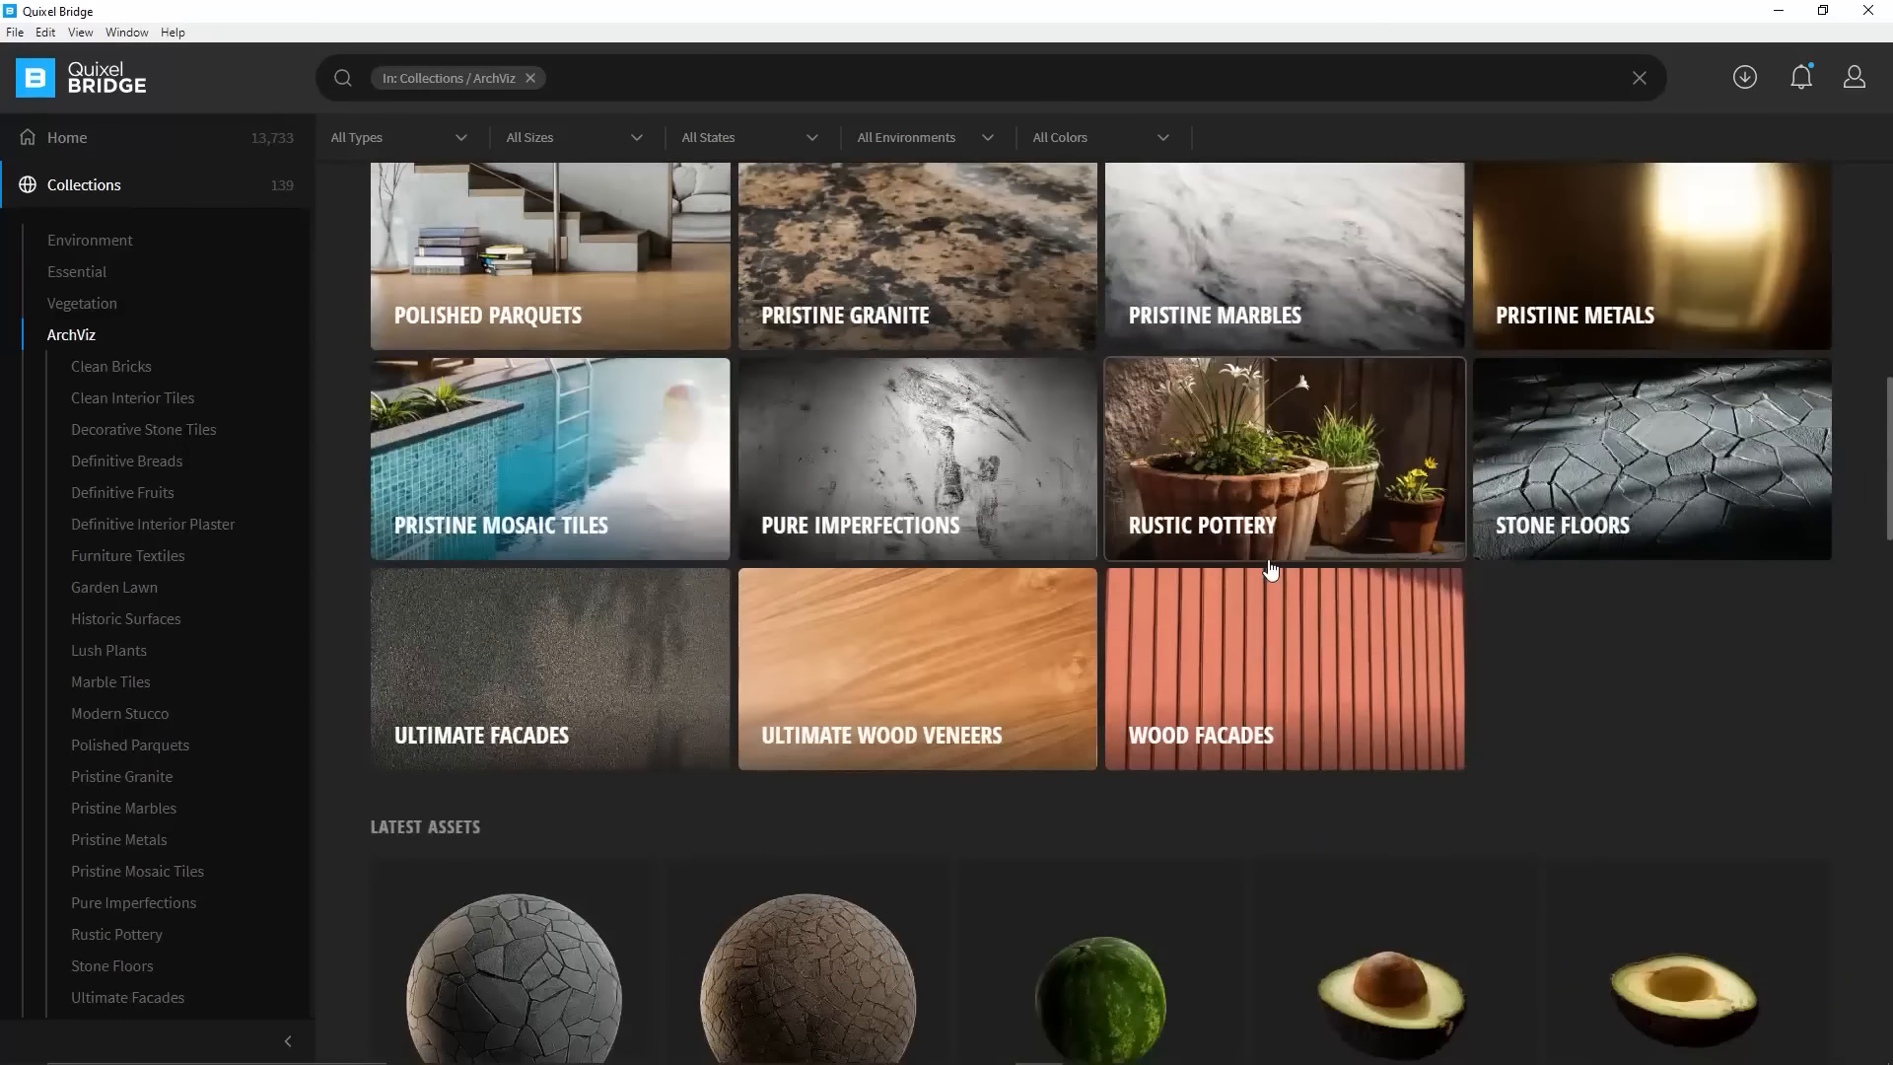
{"action": "left_click", "coordinate": [1330, 453]}
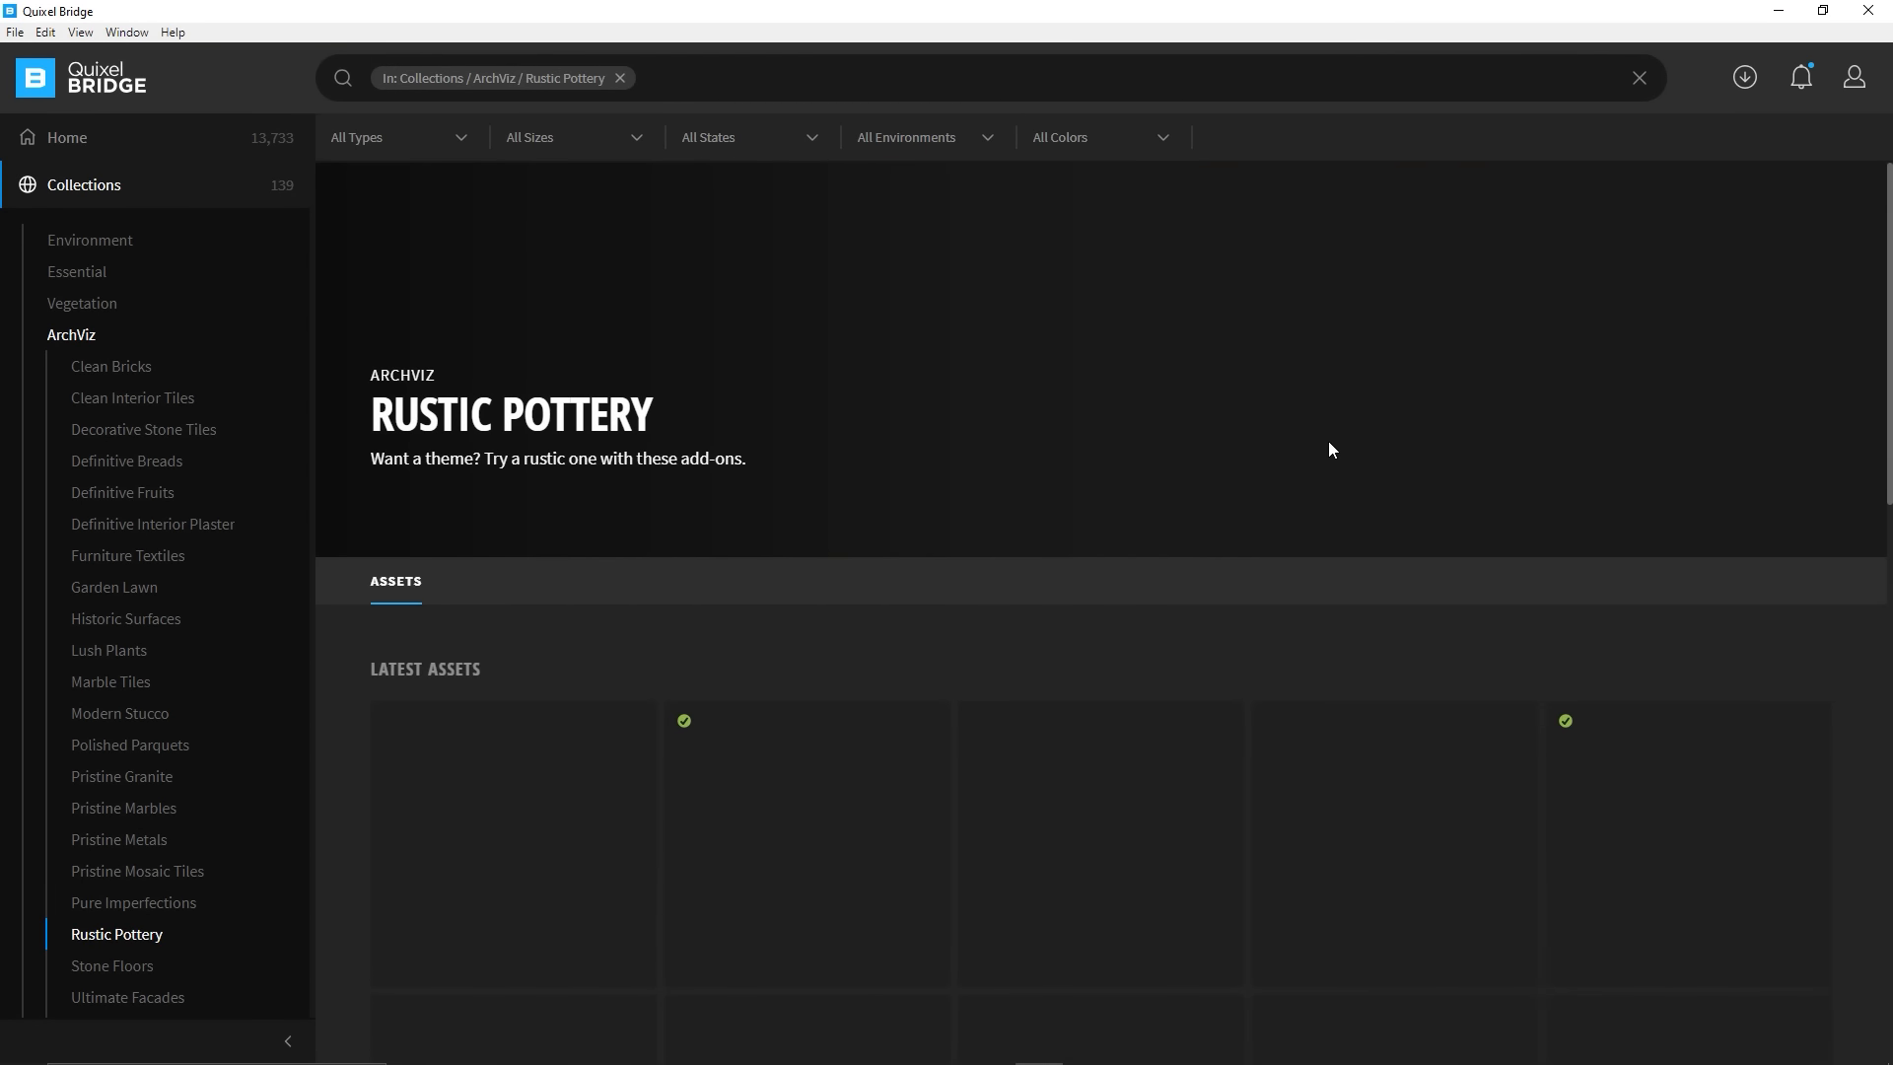
Return to the asset library's home page and look through its new assets, latest collections and asset types
{"action": "left_click", "coordinate": [60, 138]}
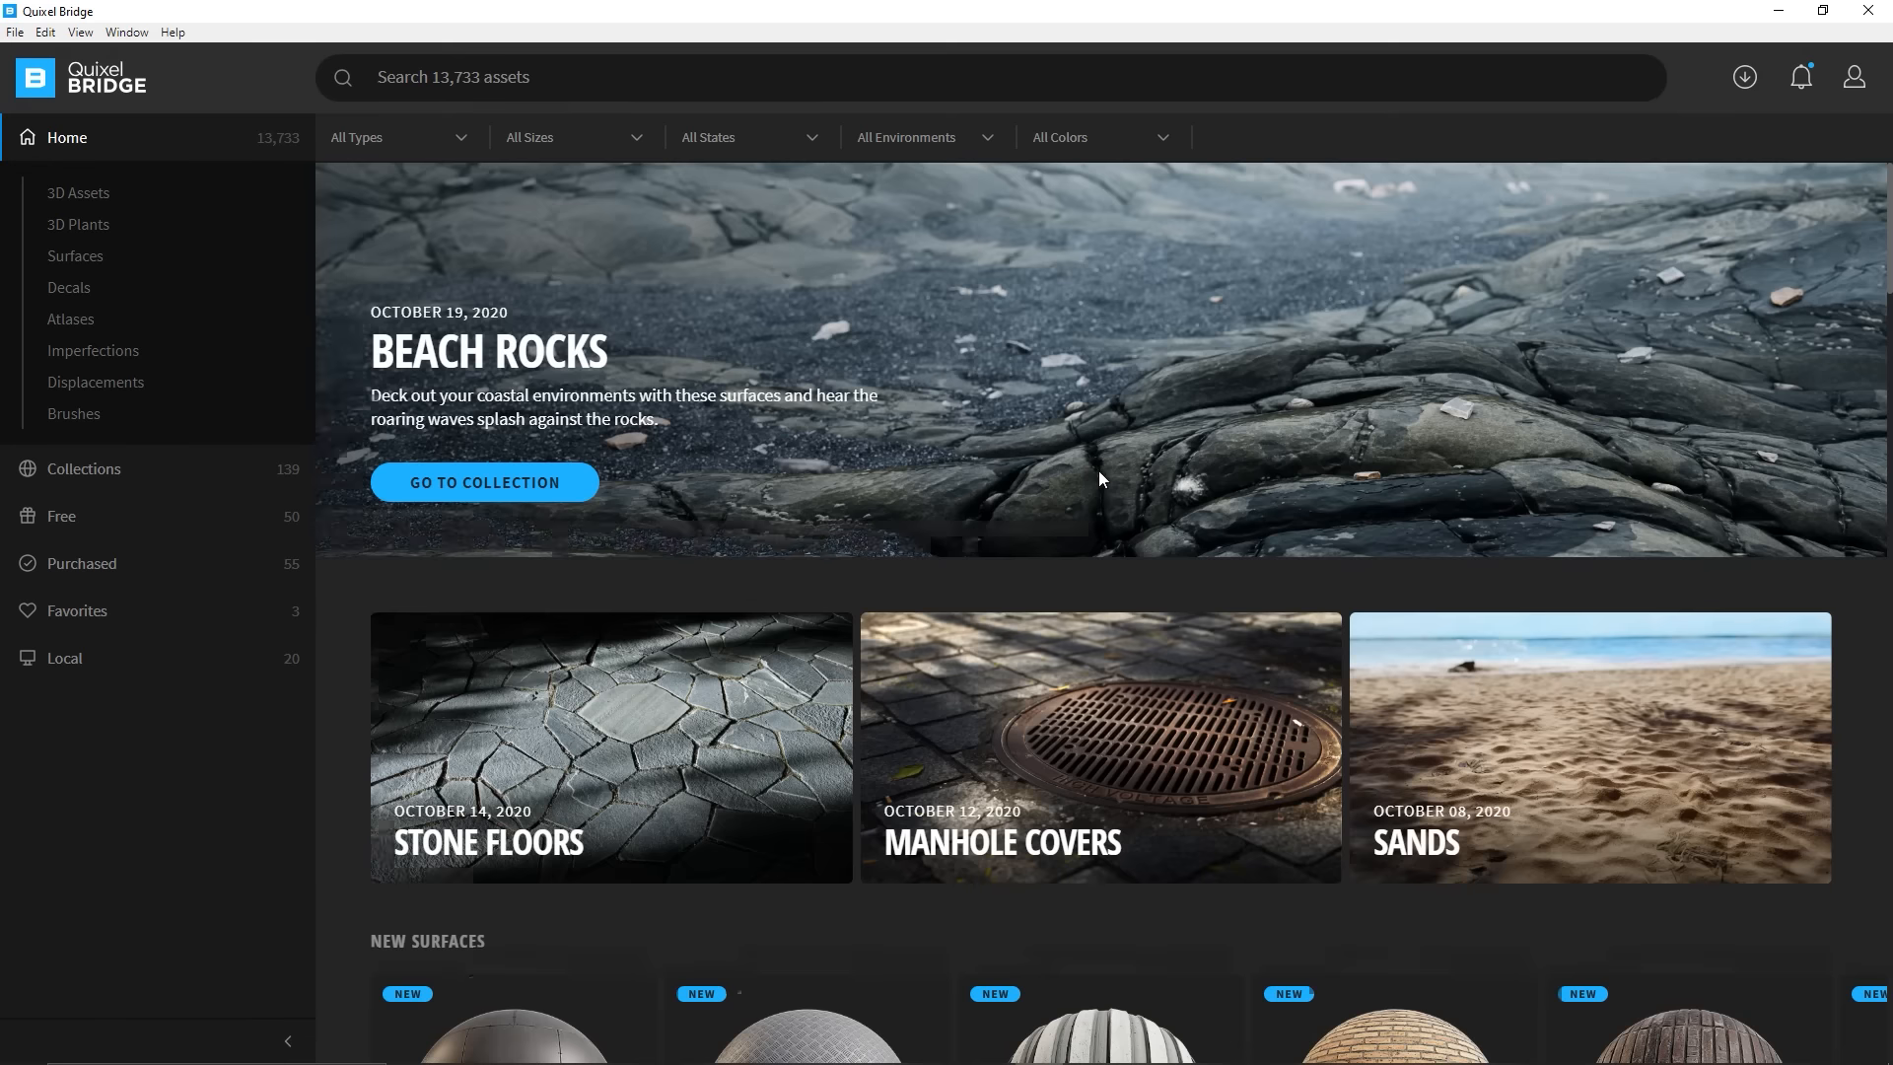
{"action": "scroll", "coordinate": [1098, 471], "scroll_direction": "down", "scroll_amount": 4}
{"action": "scroll", "coordinate": [1101, 480], "scroll_direction": "down", "scroll_amount": 9}
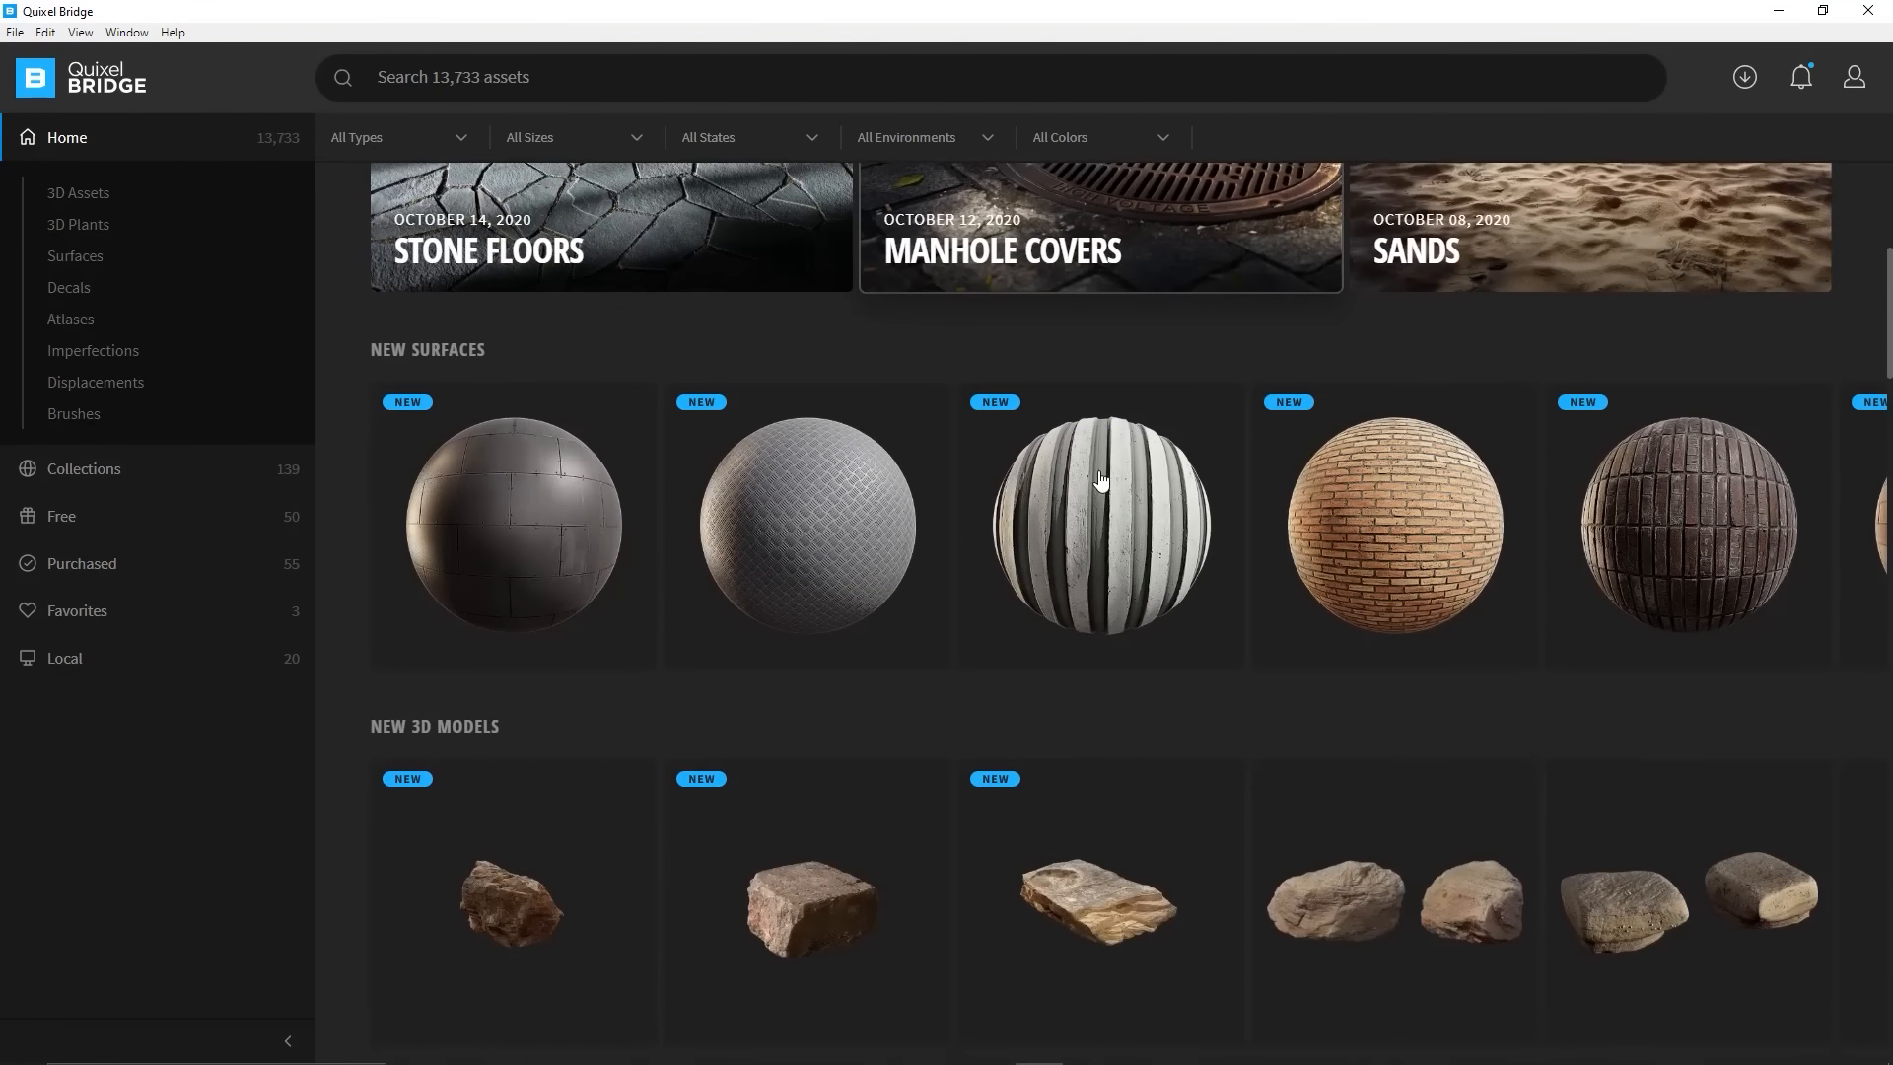
{"action": "scroll", "coordinate": [1102, 480], "scroll_direction": "down", "scroll_amount": 12}
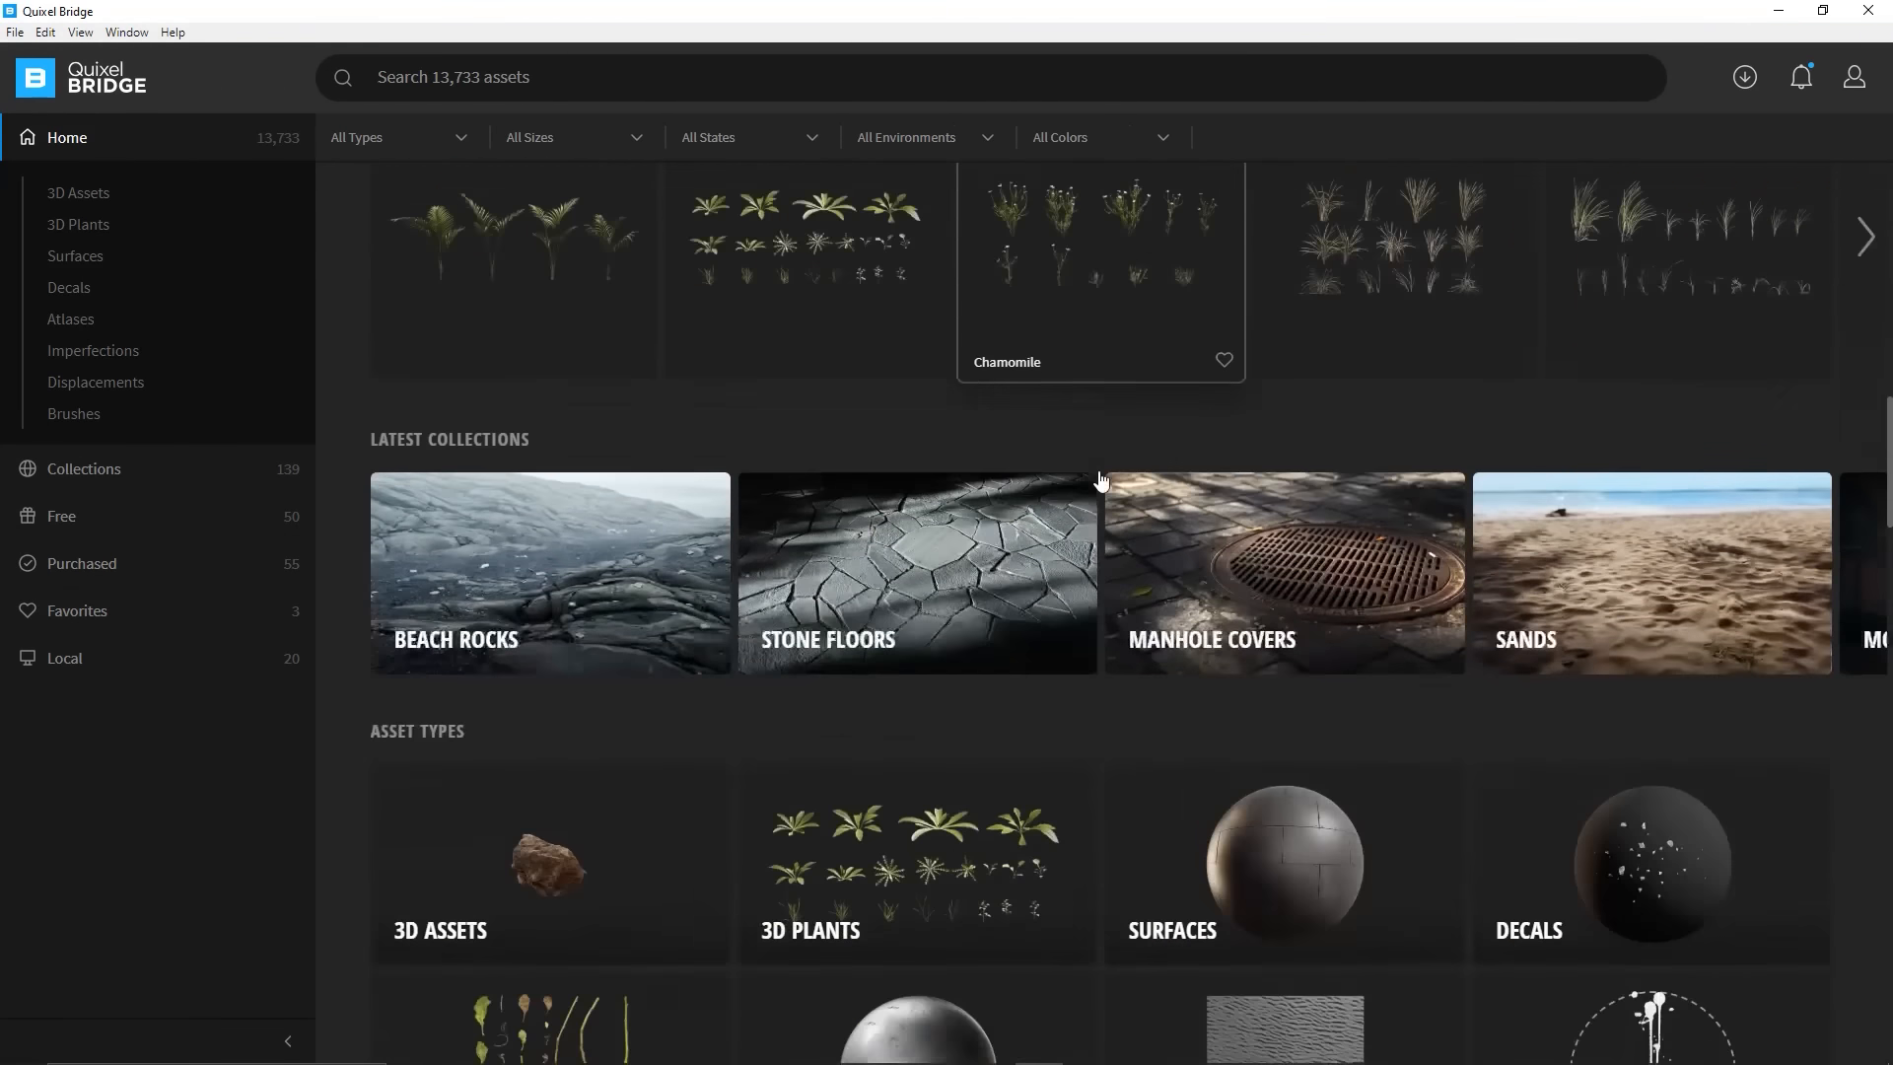
Browse the Bridge home page through the collections, asset types, trending assets and latest assets
{"action": "scroll", "coordinate": [1101, 480], "scroll_direction": "down", "scroll_amount": 10}
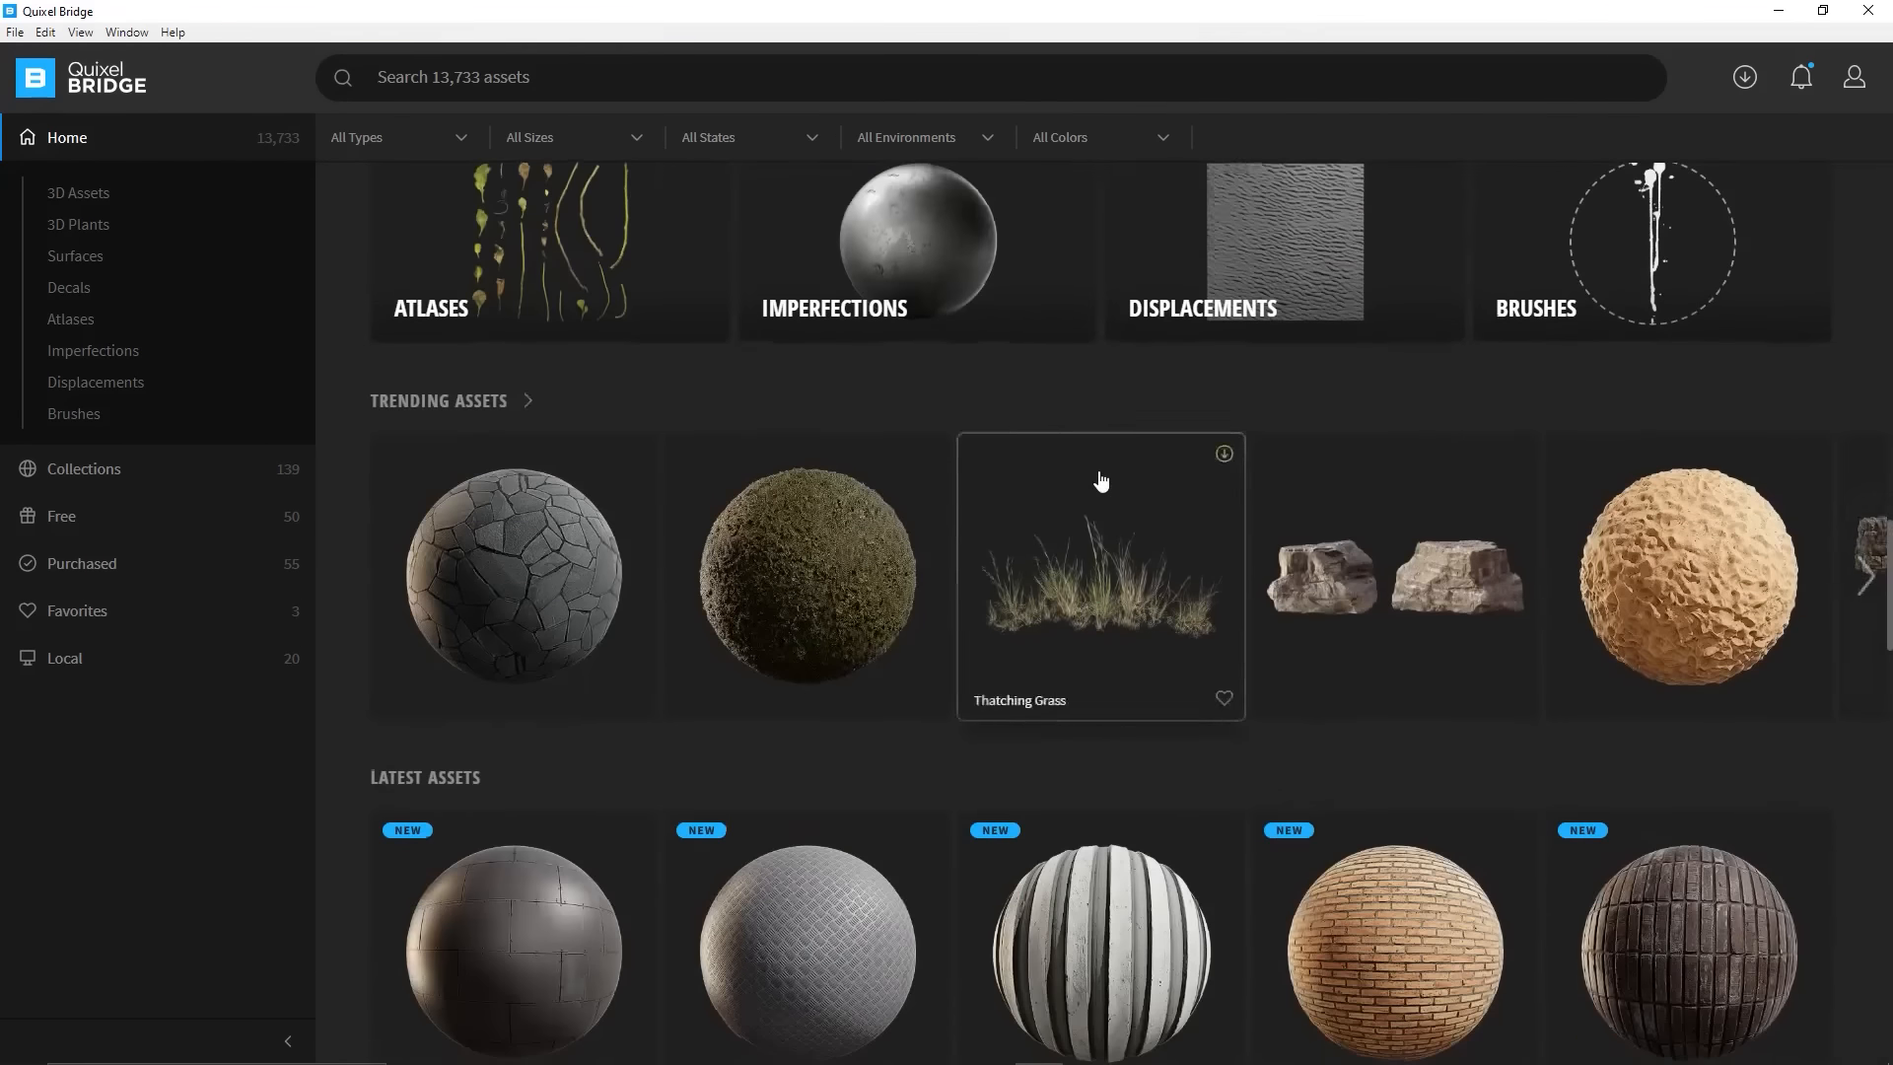
{"action": "scroll", "coordinate": [1101, 480], "scroll_direction": "down", "scroll_amount": 20}
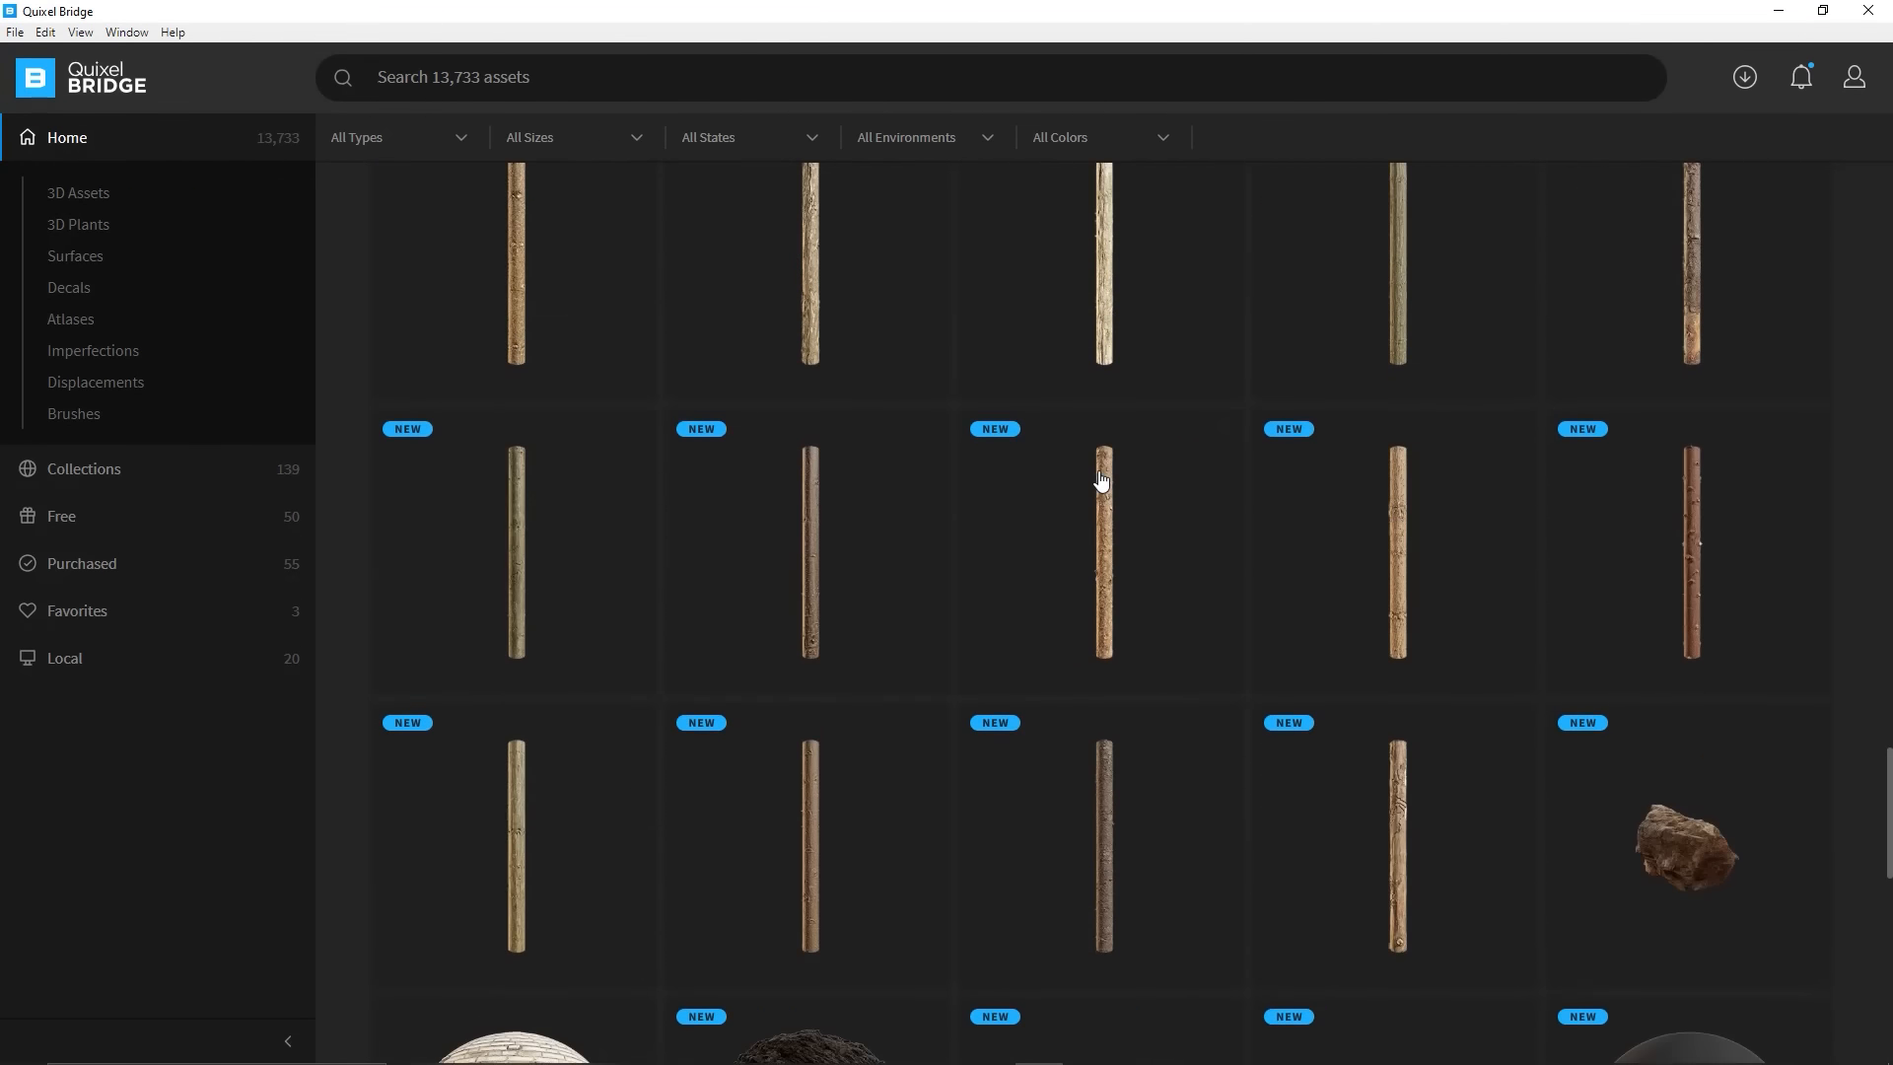
{"action": "scroll", "coordinate": [1102, 480], "scroll_direction": "down", "scroll_amount": 9}
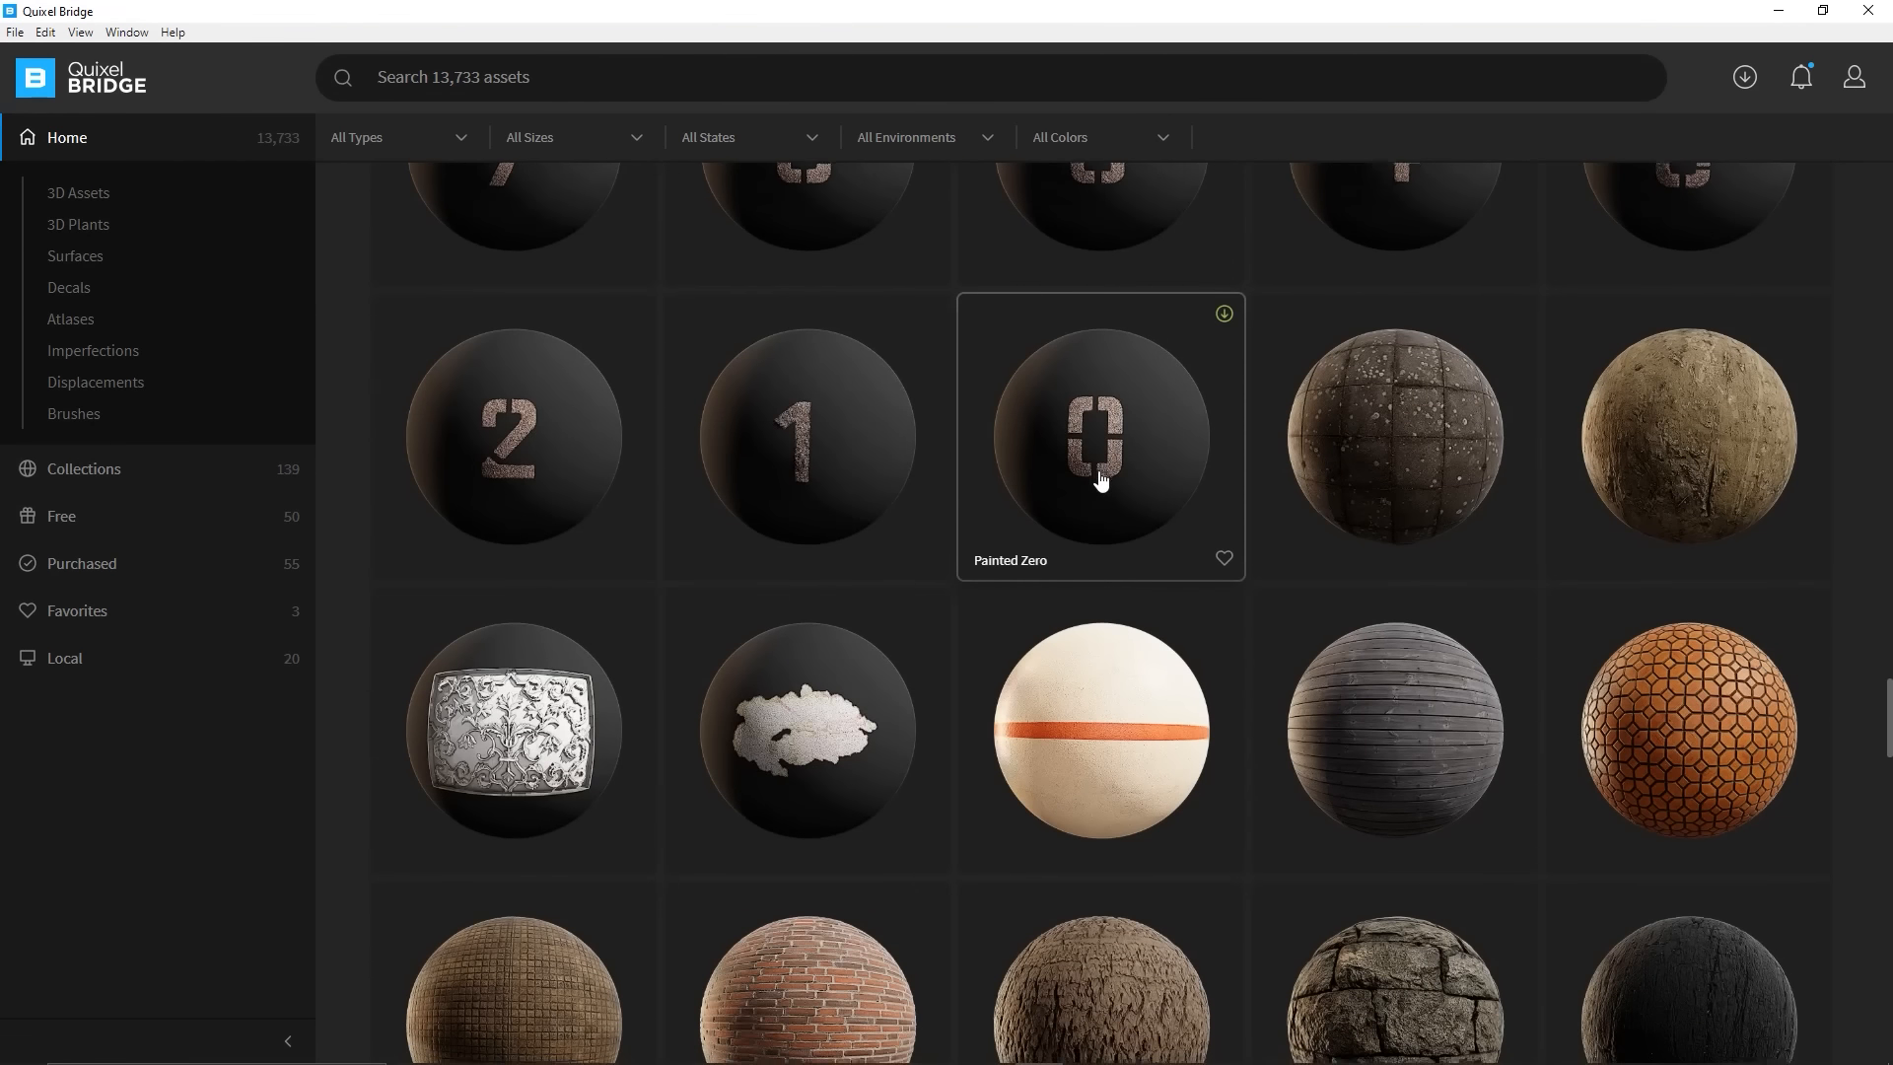
{"action": "scroll", "coordinate": [1101, 481], "scroll_direction": "down", "scroll_amount": 14}
{"action": "scroll", "coordinate": [1102, 480], "scroll_direction": "down", "scroll_amount": 6}
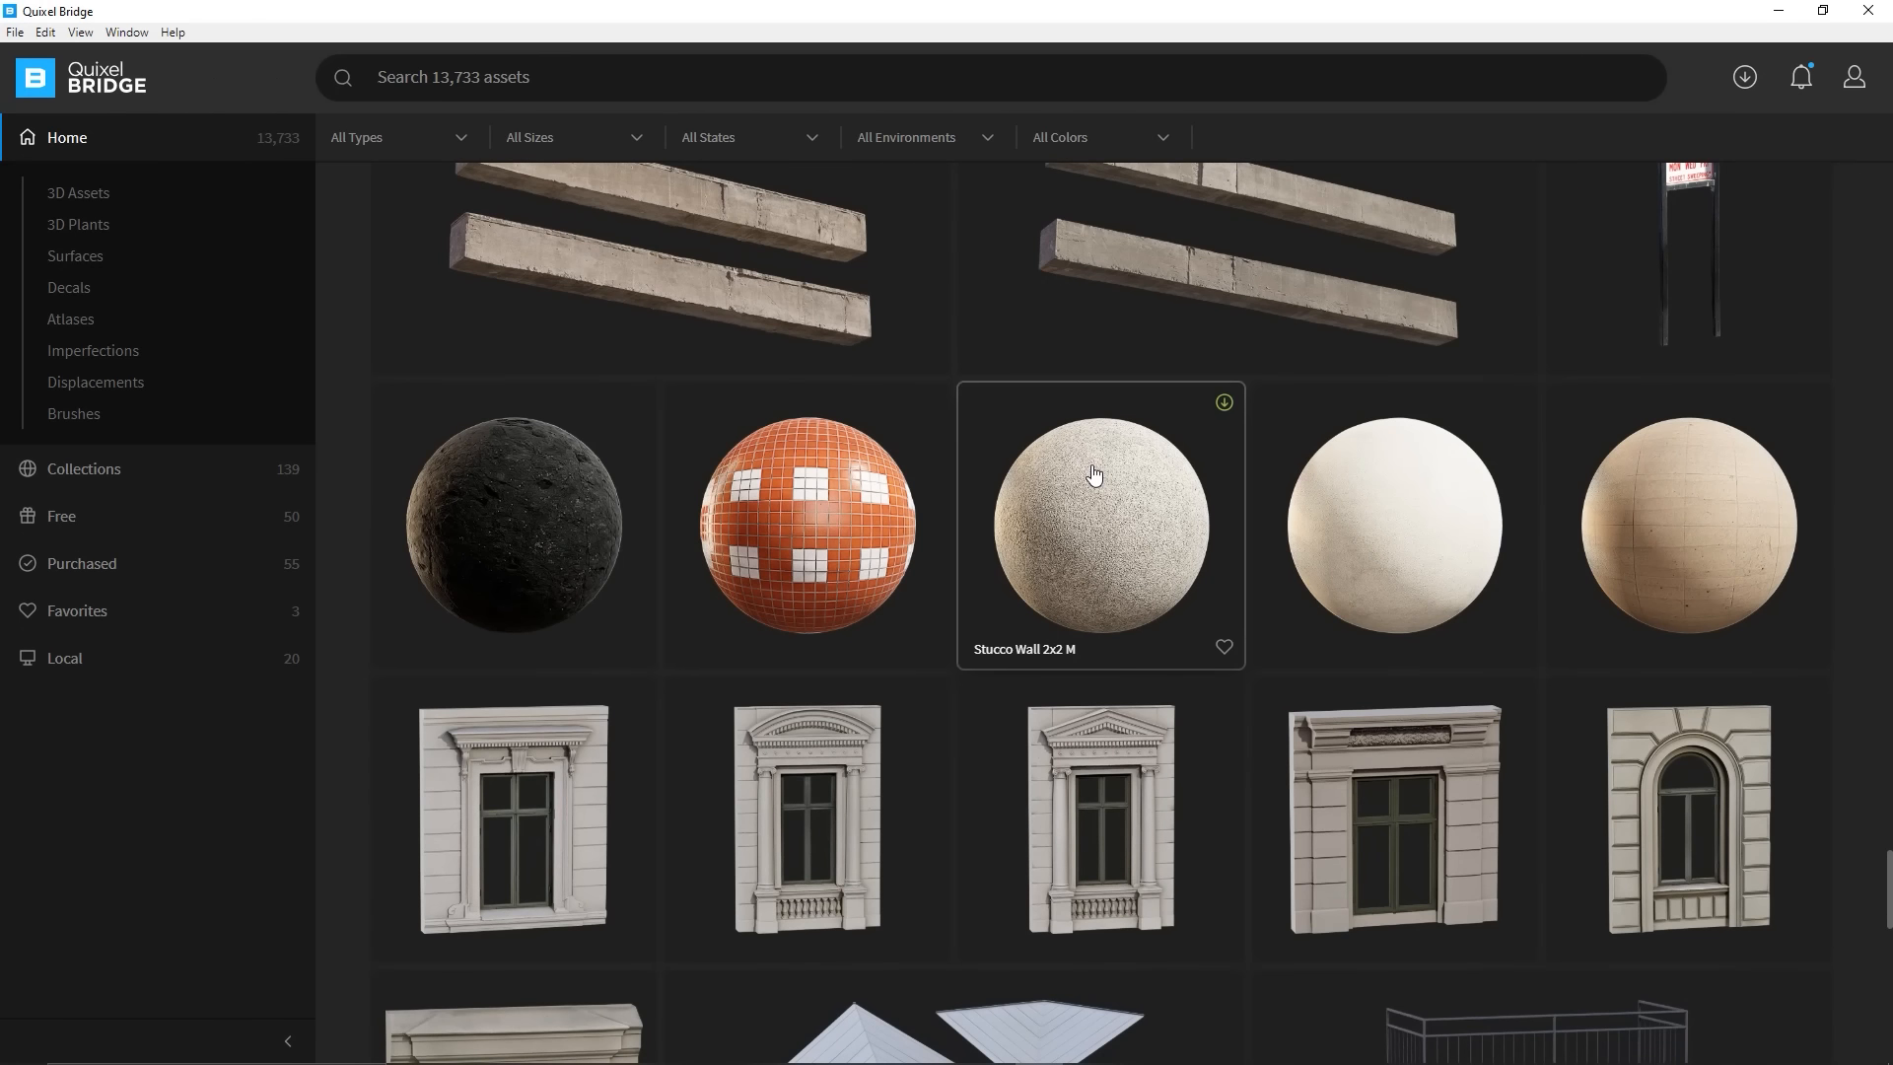
{"action": "scroll", "coordinate": [685, 523], "scroll_direction": "down", "scroll_amount": 4}
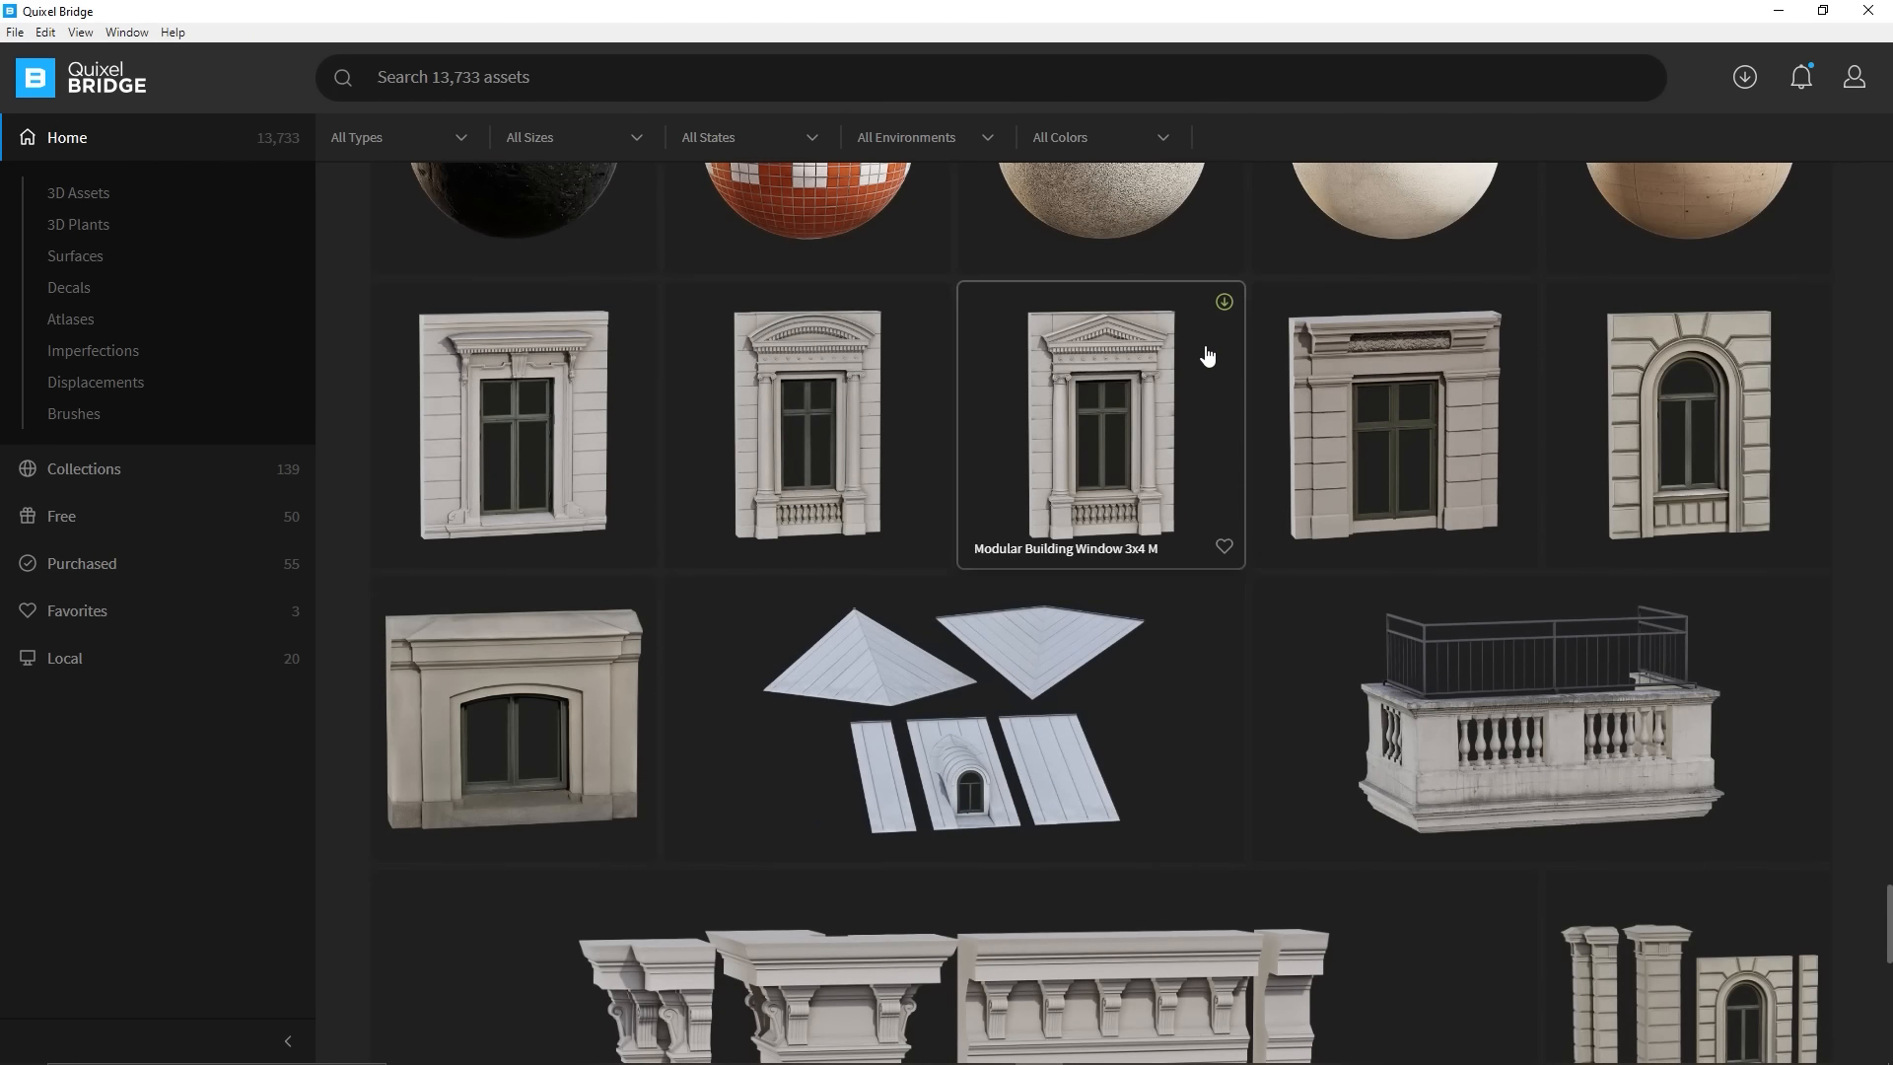
{"action": "scroll", "coordinate": [1205, 358], "scroll_direction": "down", "scroll_amount": 10}
{"action": "scroll", "coordinate": [1204, 358], "scroll_direction": "up", "scroll_amount": 7}
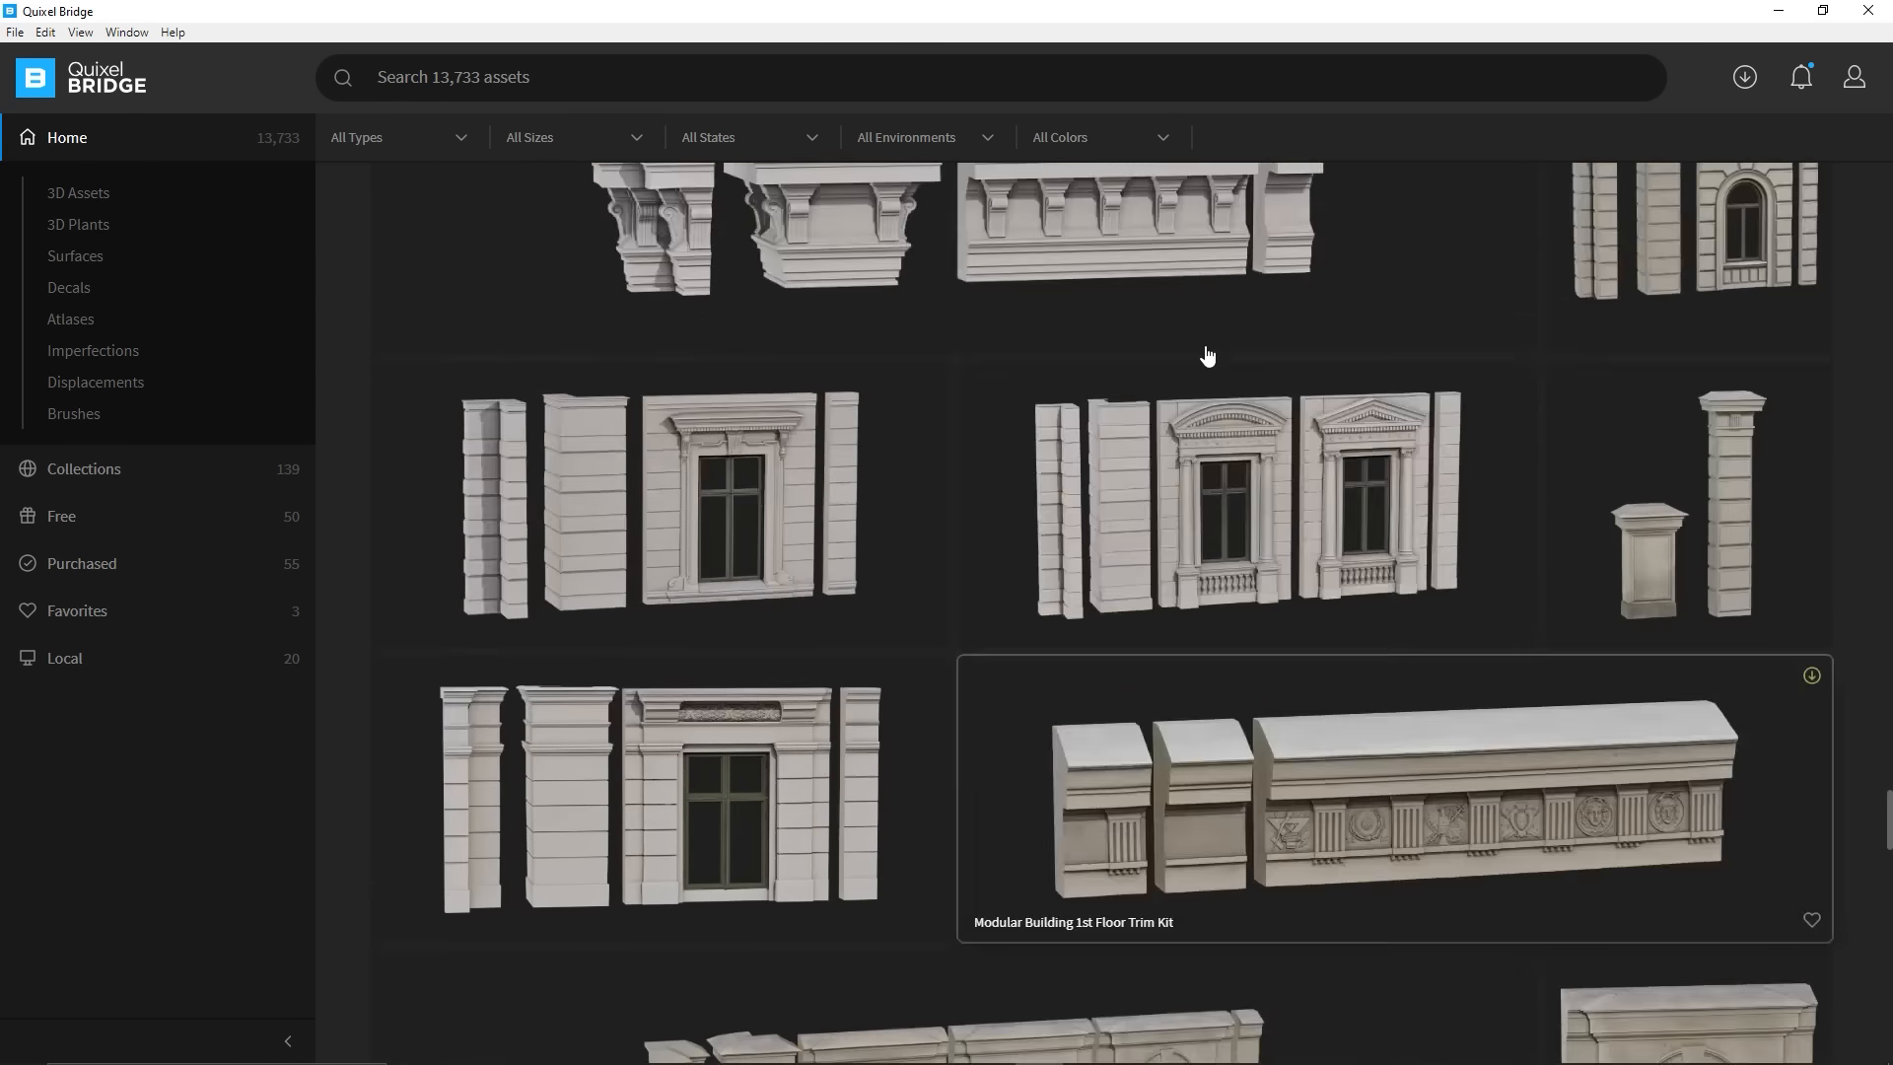
Open the 3D Assets section and look through its categories
{"action": "left_click", "coordinate": [77, 195]}
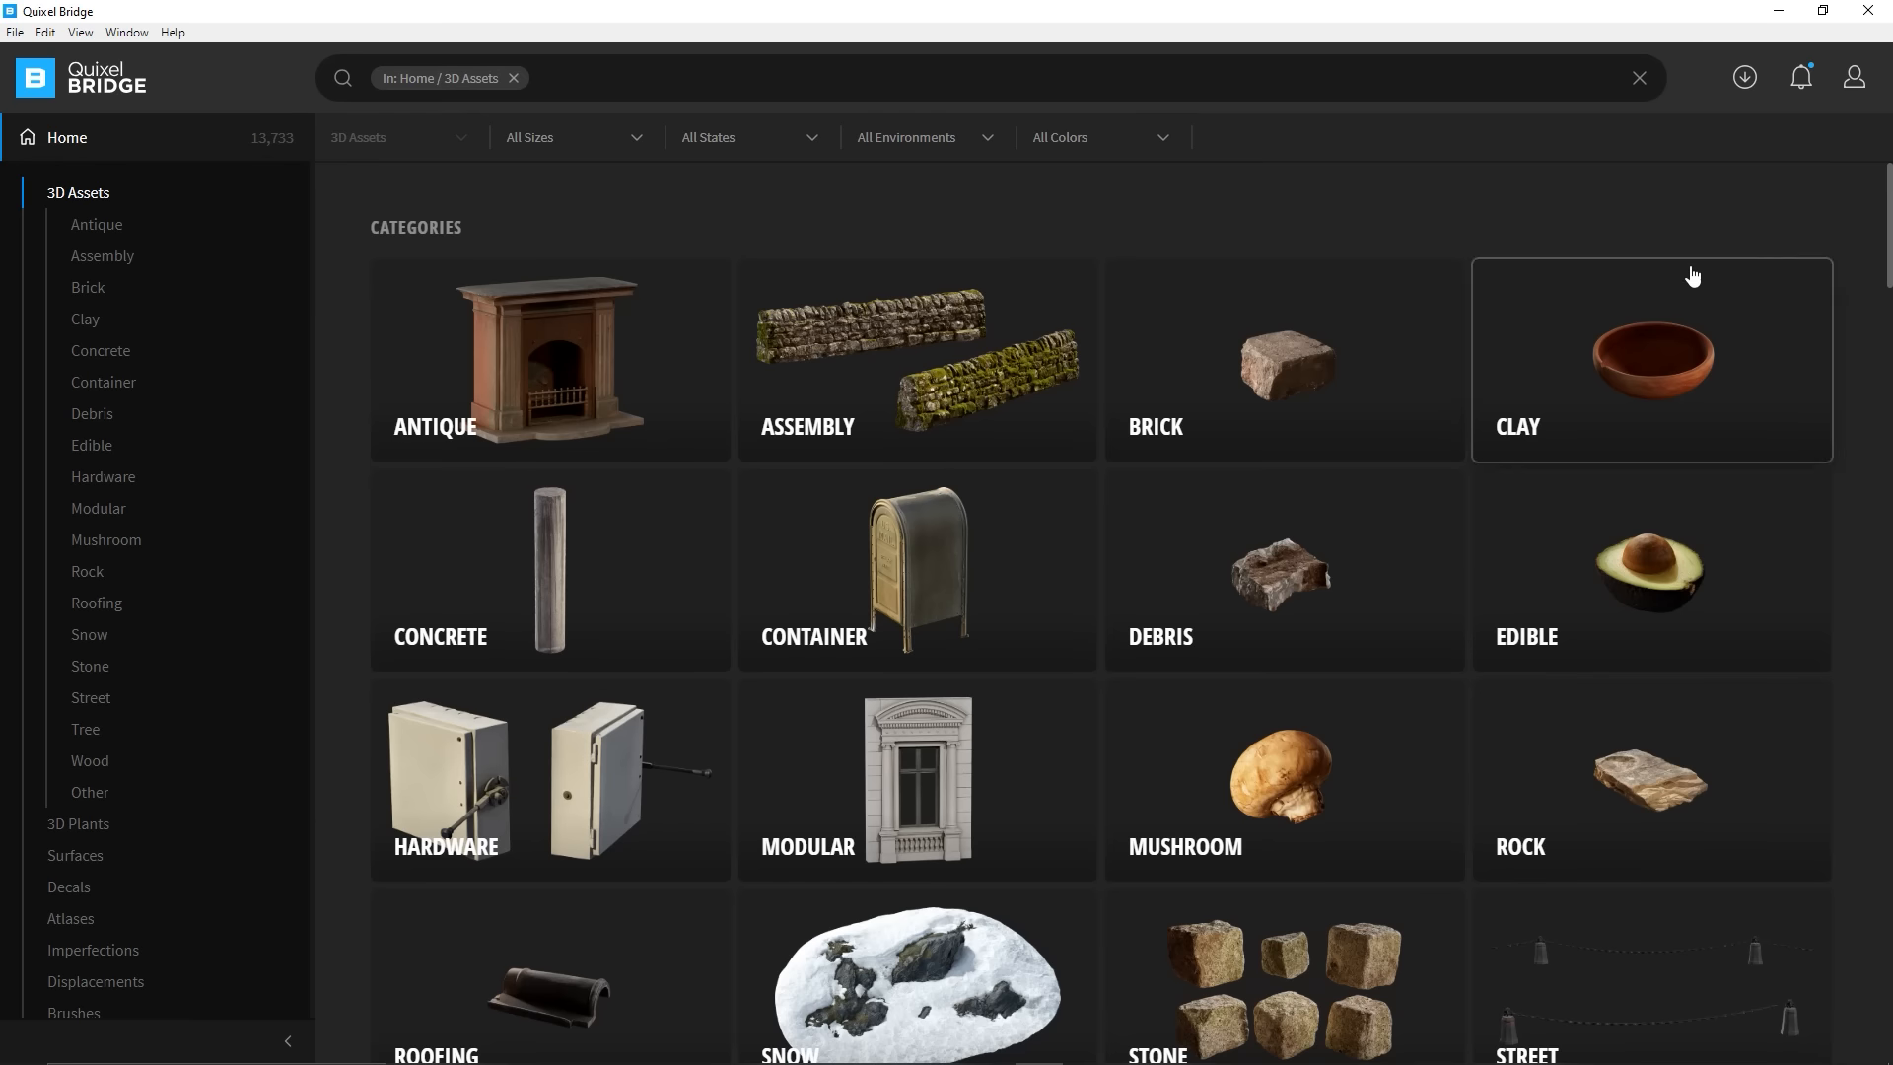
{"action": "scroll", "coordinate": [1693, 276], "scroll_direction": "down", "scroll_amount": 1}
{"action": "scroll", "coordinate": [1690, 283], "scroll_direction": "down", "scroll_amount": 5}
{"action": "scroll", "coordinate": [1690, 283], "scroll_direction": "up", "scroll_amount": 6}
{"action": "scroll", "coordinate": [1685, 286], "scroll_direction": "down", "scroll_amount": 2}
{"action": "scroll", "coordinate": [1685, 285], "scroll_direction": "down", "scroll_amount": 3}
{"action": "scroll", "coordinate": [997, 667], "scroll_direction": "up", "scroll_amount": 5}
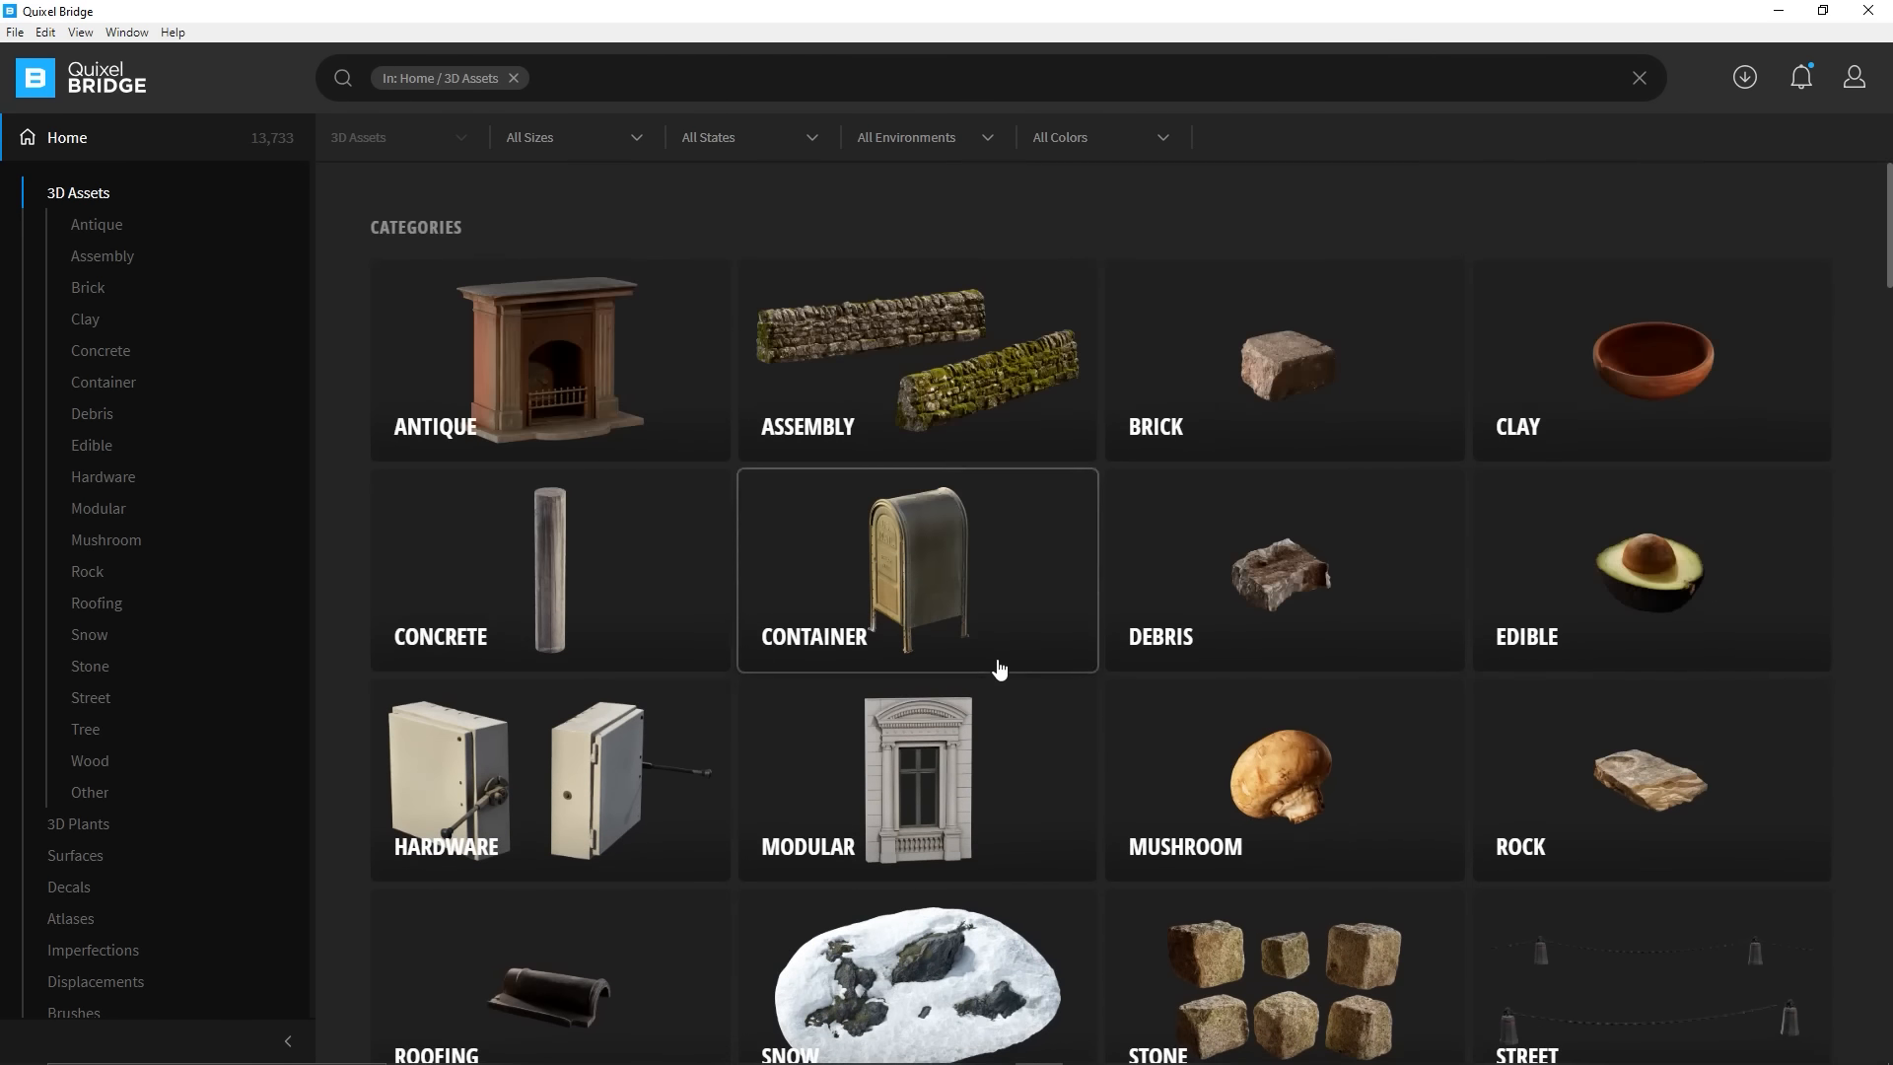
{"action": "scroll", "coordinate": [1014, 761], "scroll_direction": "down", "scroll_amount": 5}
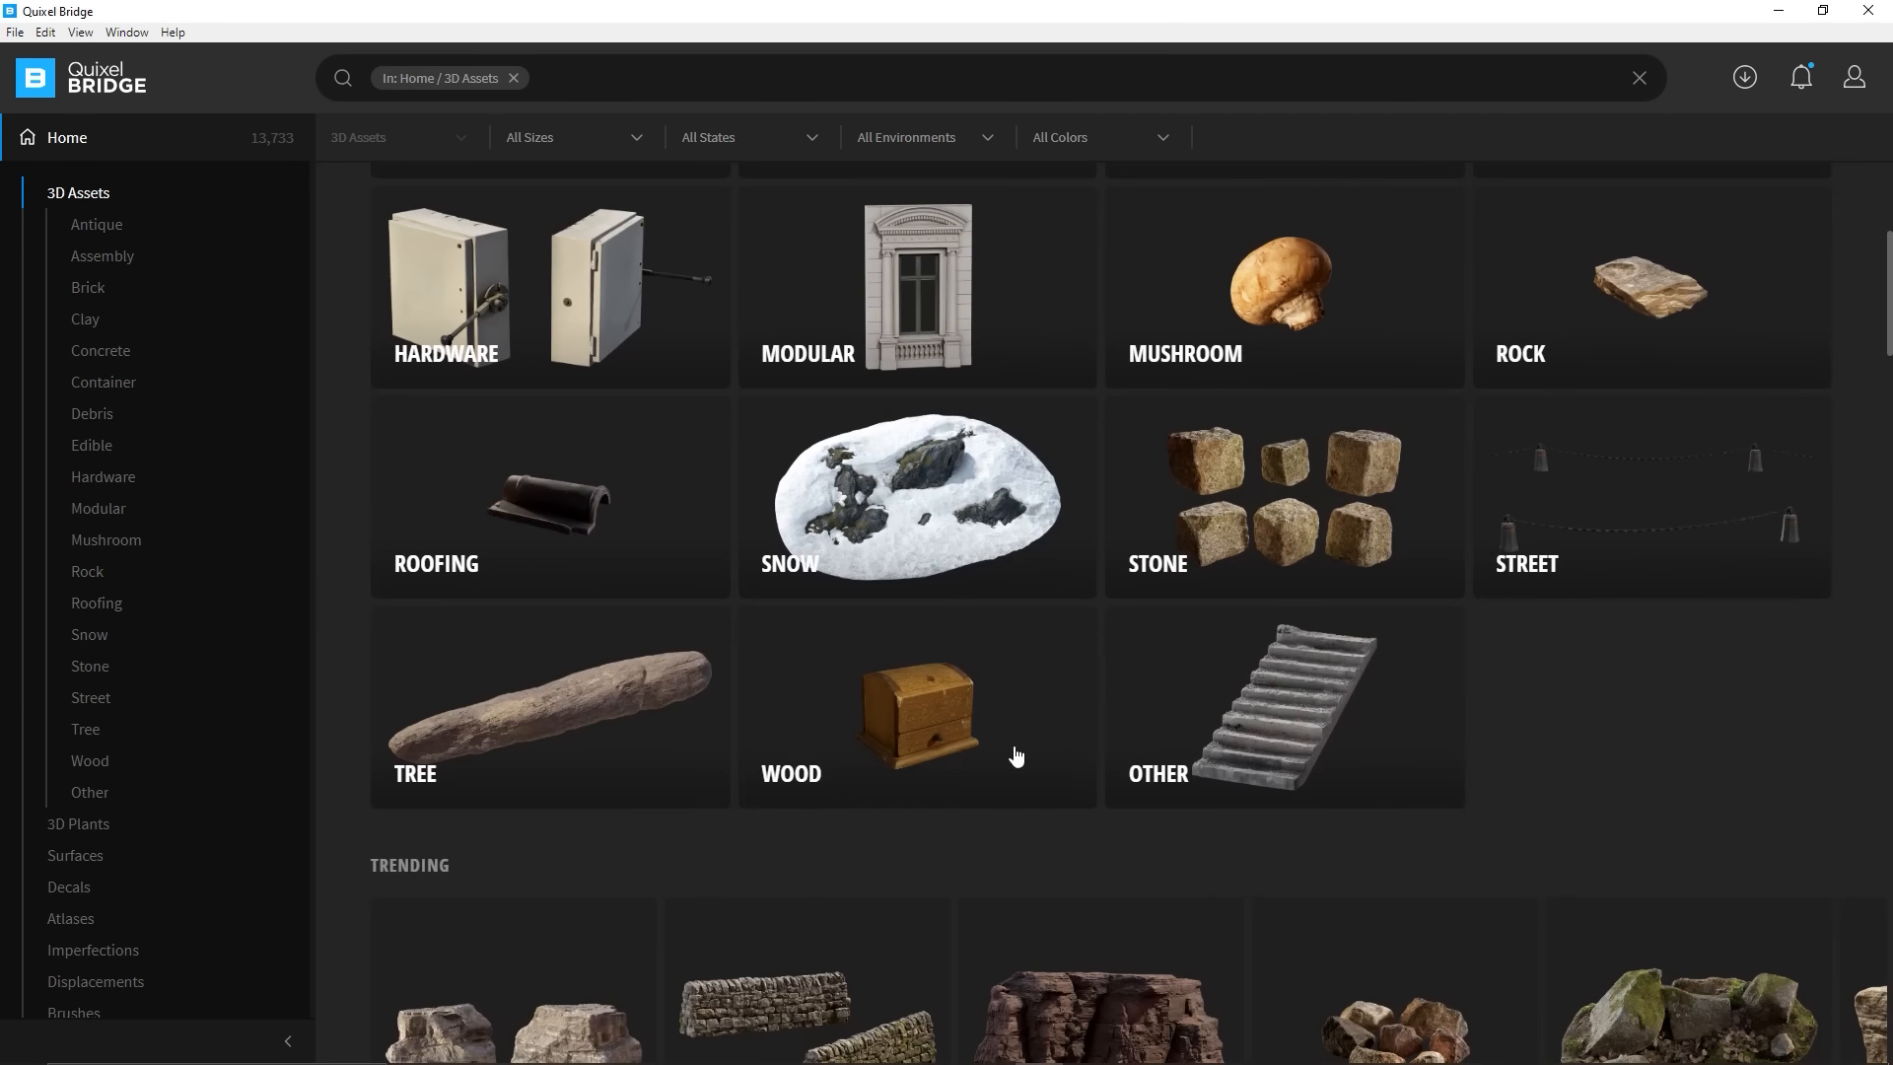
Go to the Wood > Cutting Board category, open the dark rectangular board and review its download settings
{"action": "left_click", "coordinate": [895, 697]}
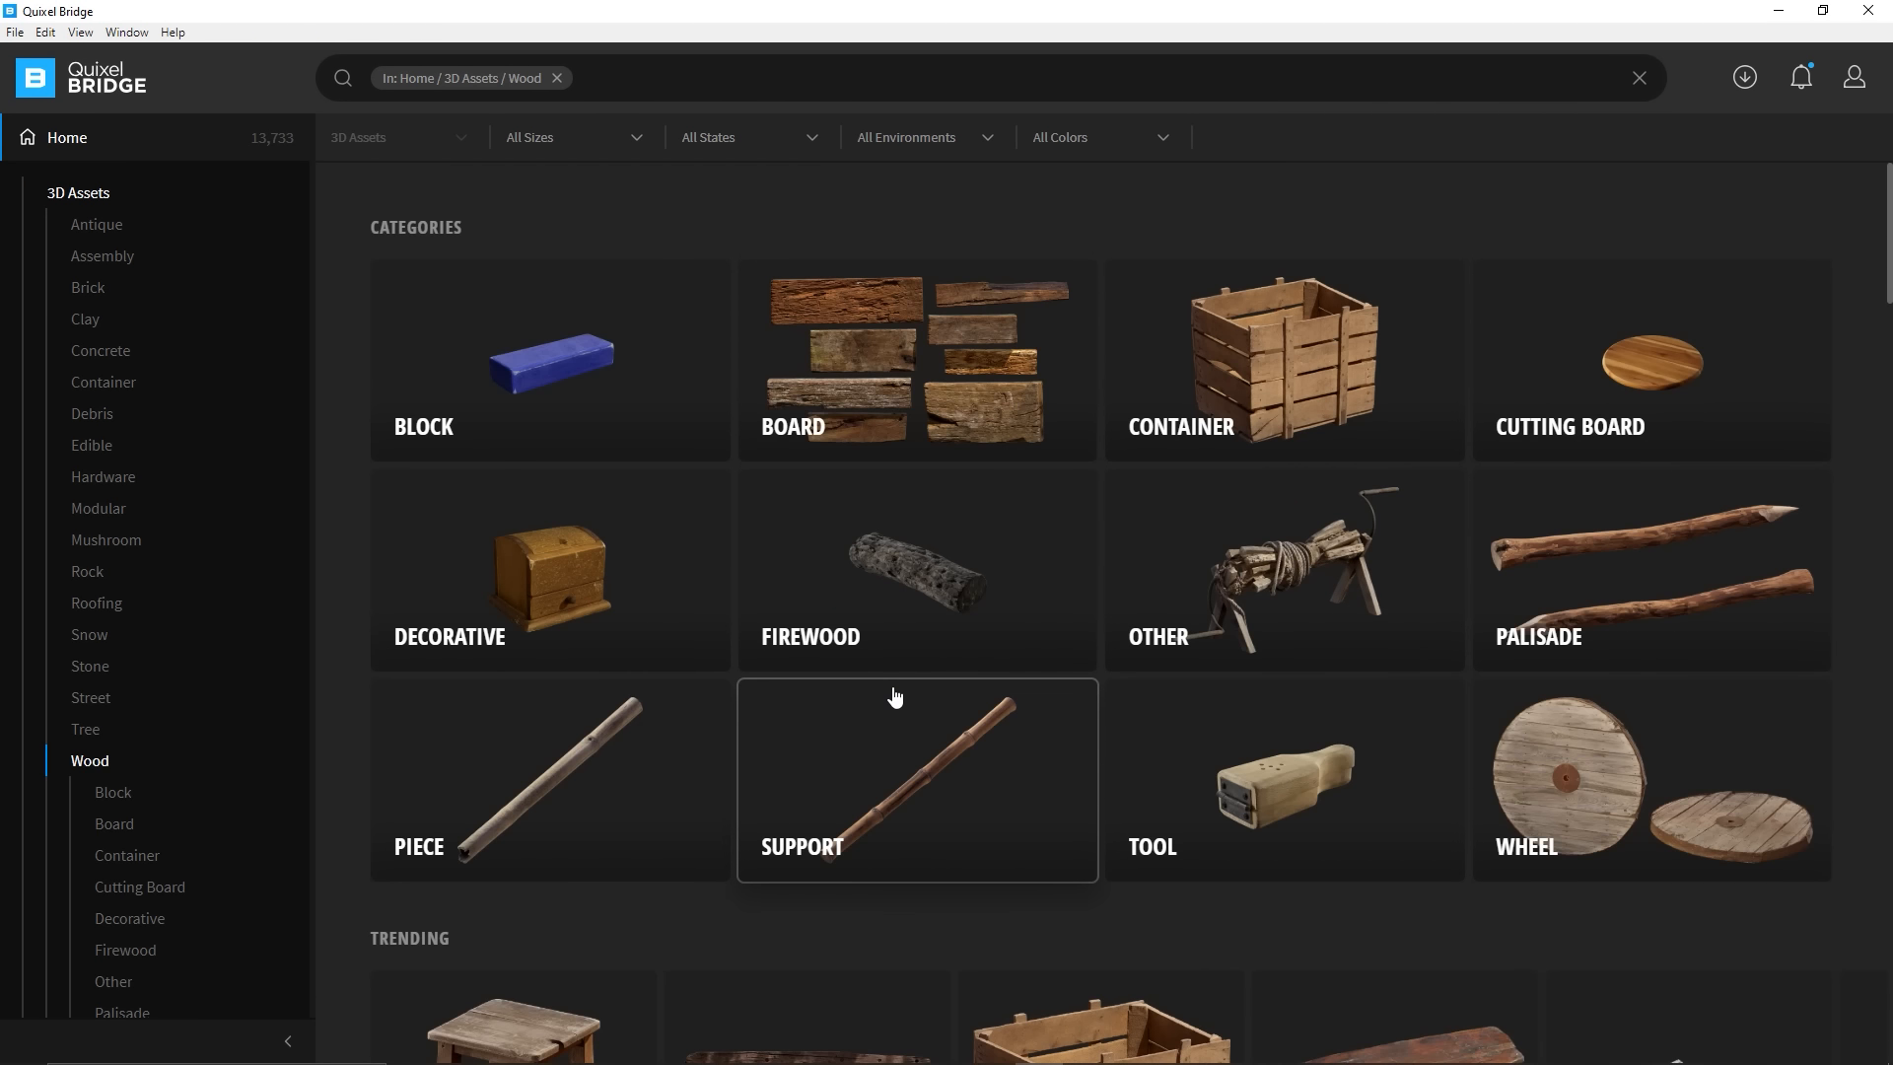
{"action": "left_click", "coordinate": [1681, 315]}
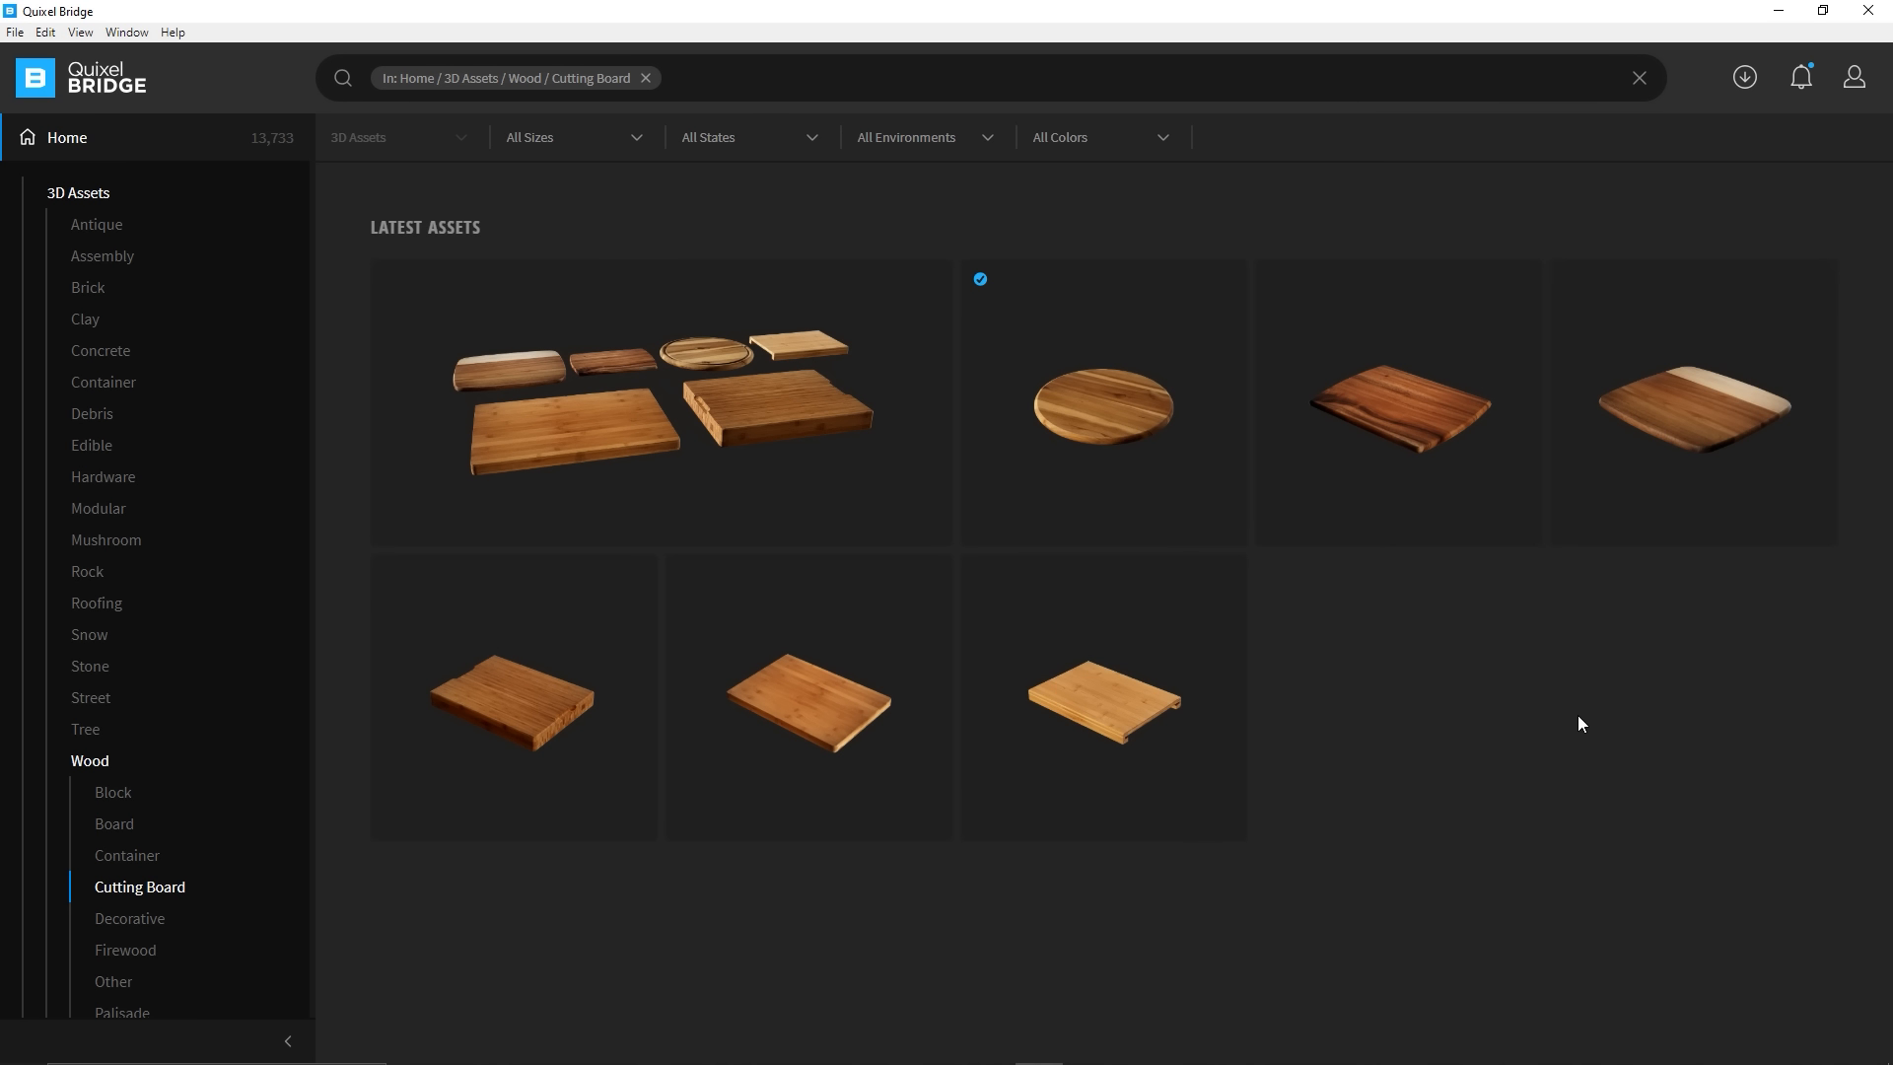
{"action": "left_click", "coordinate": [1444, 398]}
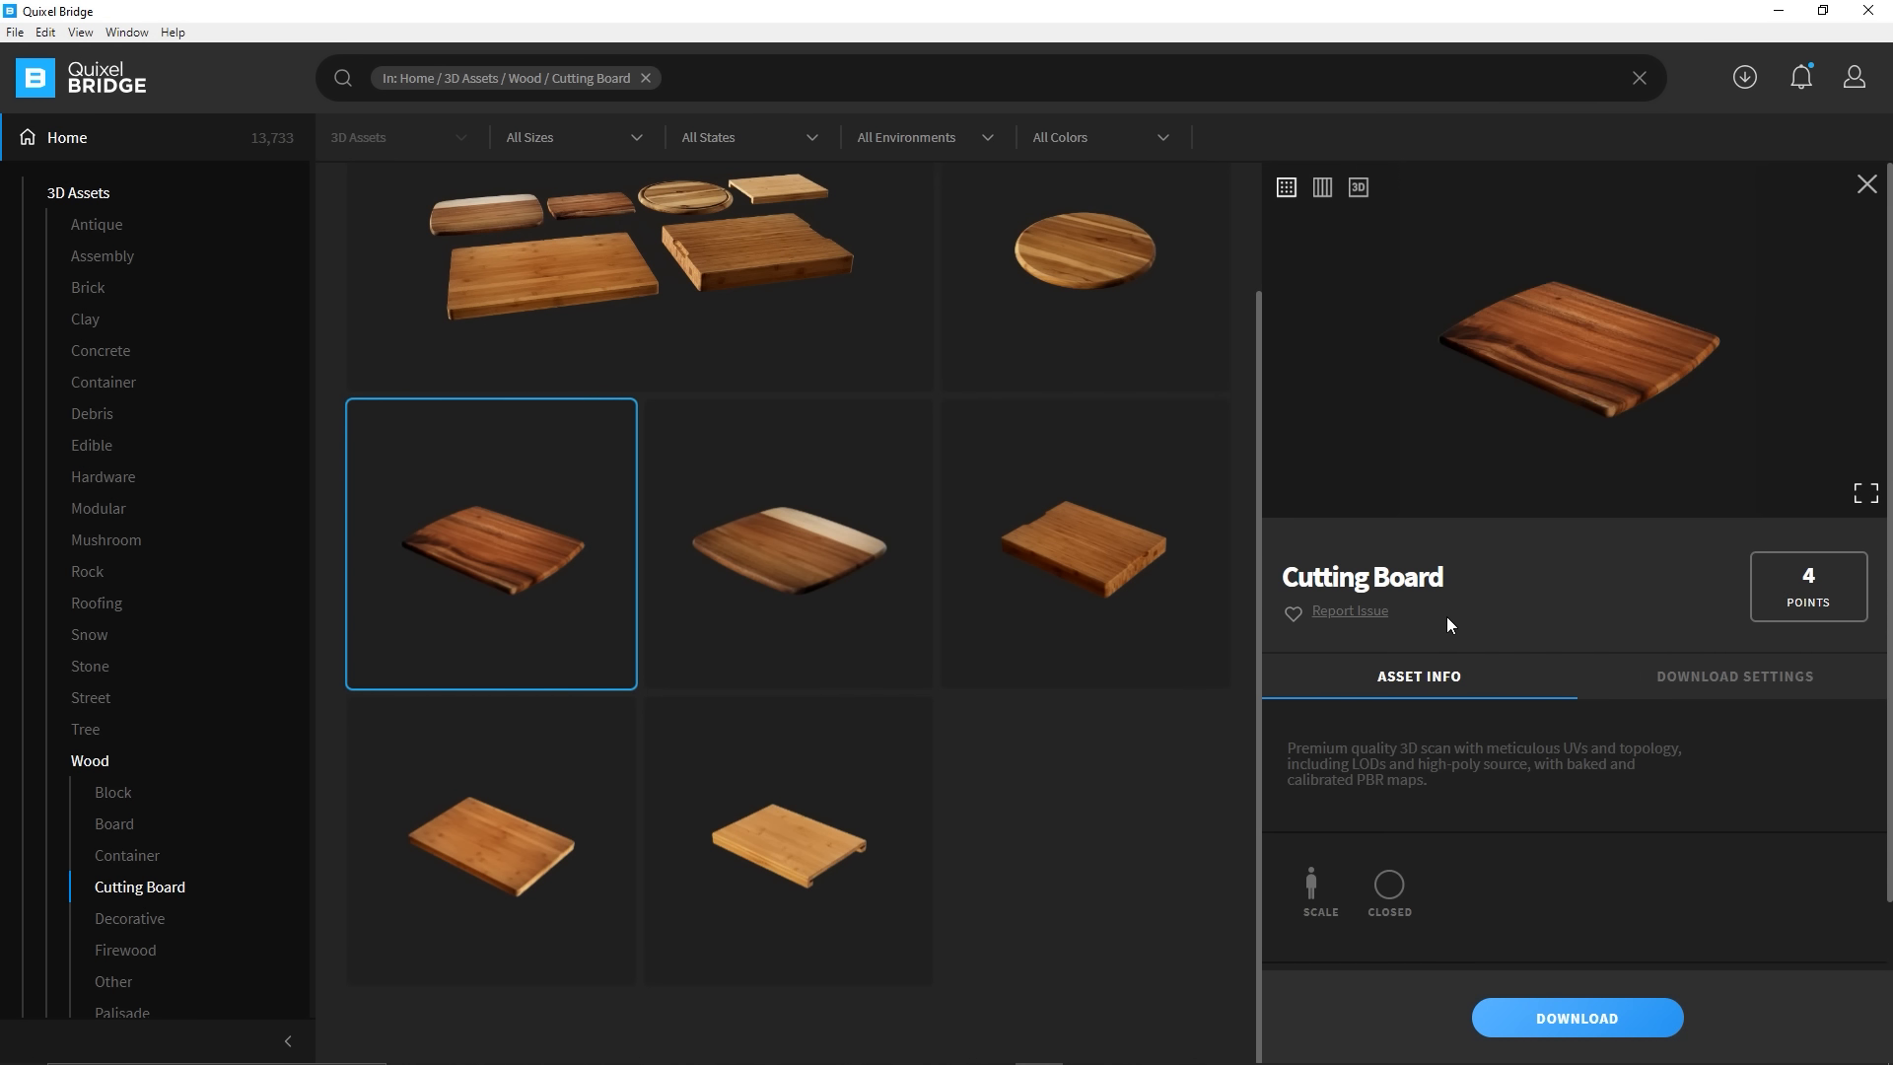
{"action": "left_click", "coordinate": [1723, 687]}
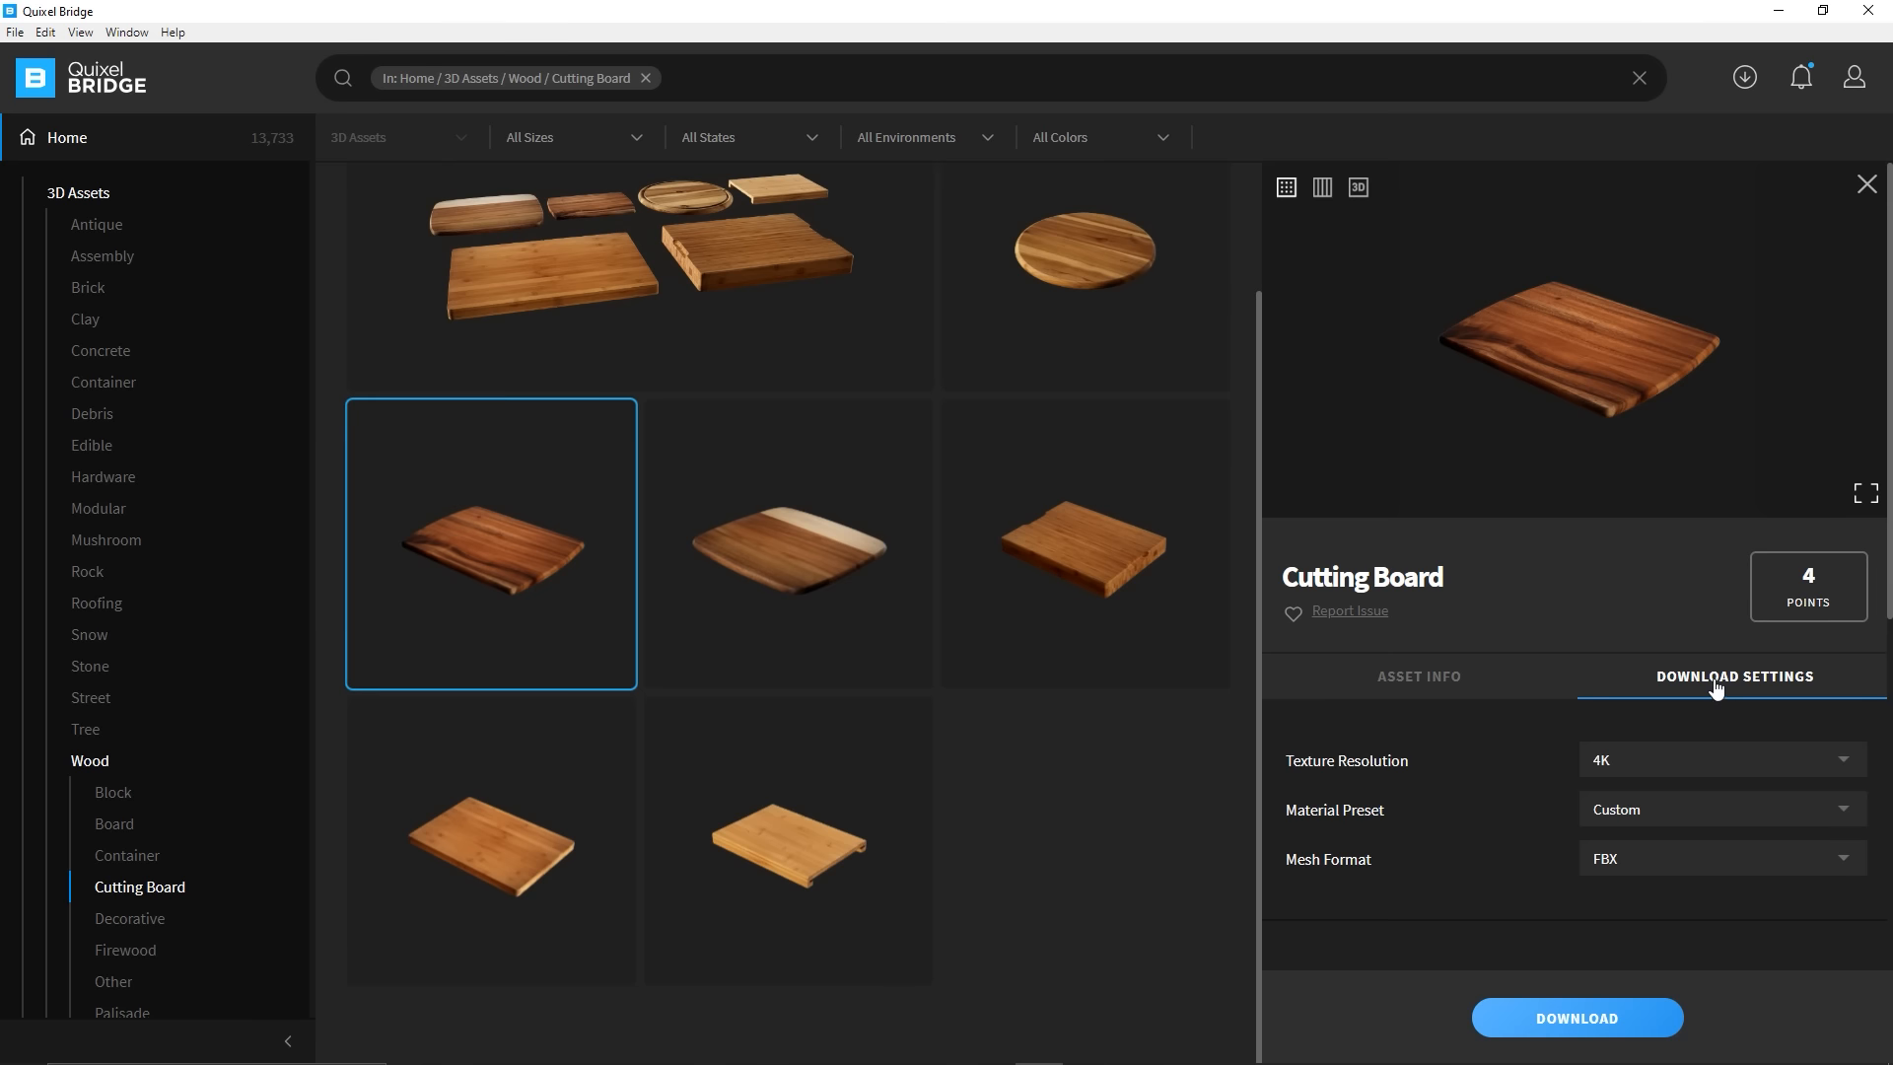
{"action": "scroll", "coordinate": [1421, 761], "scroll_direction": "down", "scroll_amount": 3}
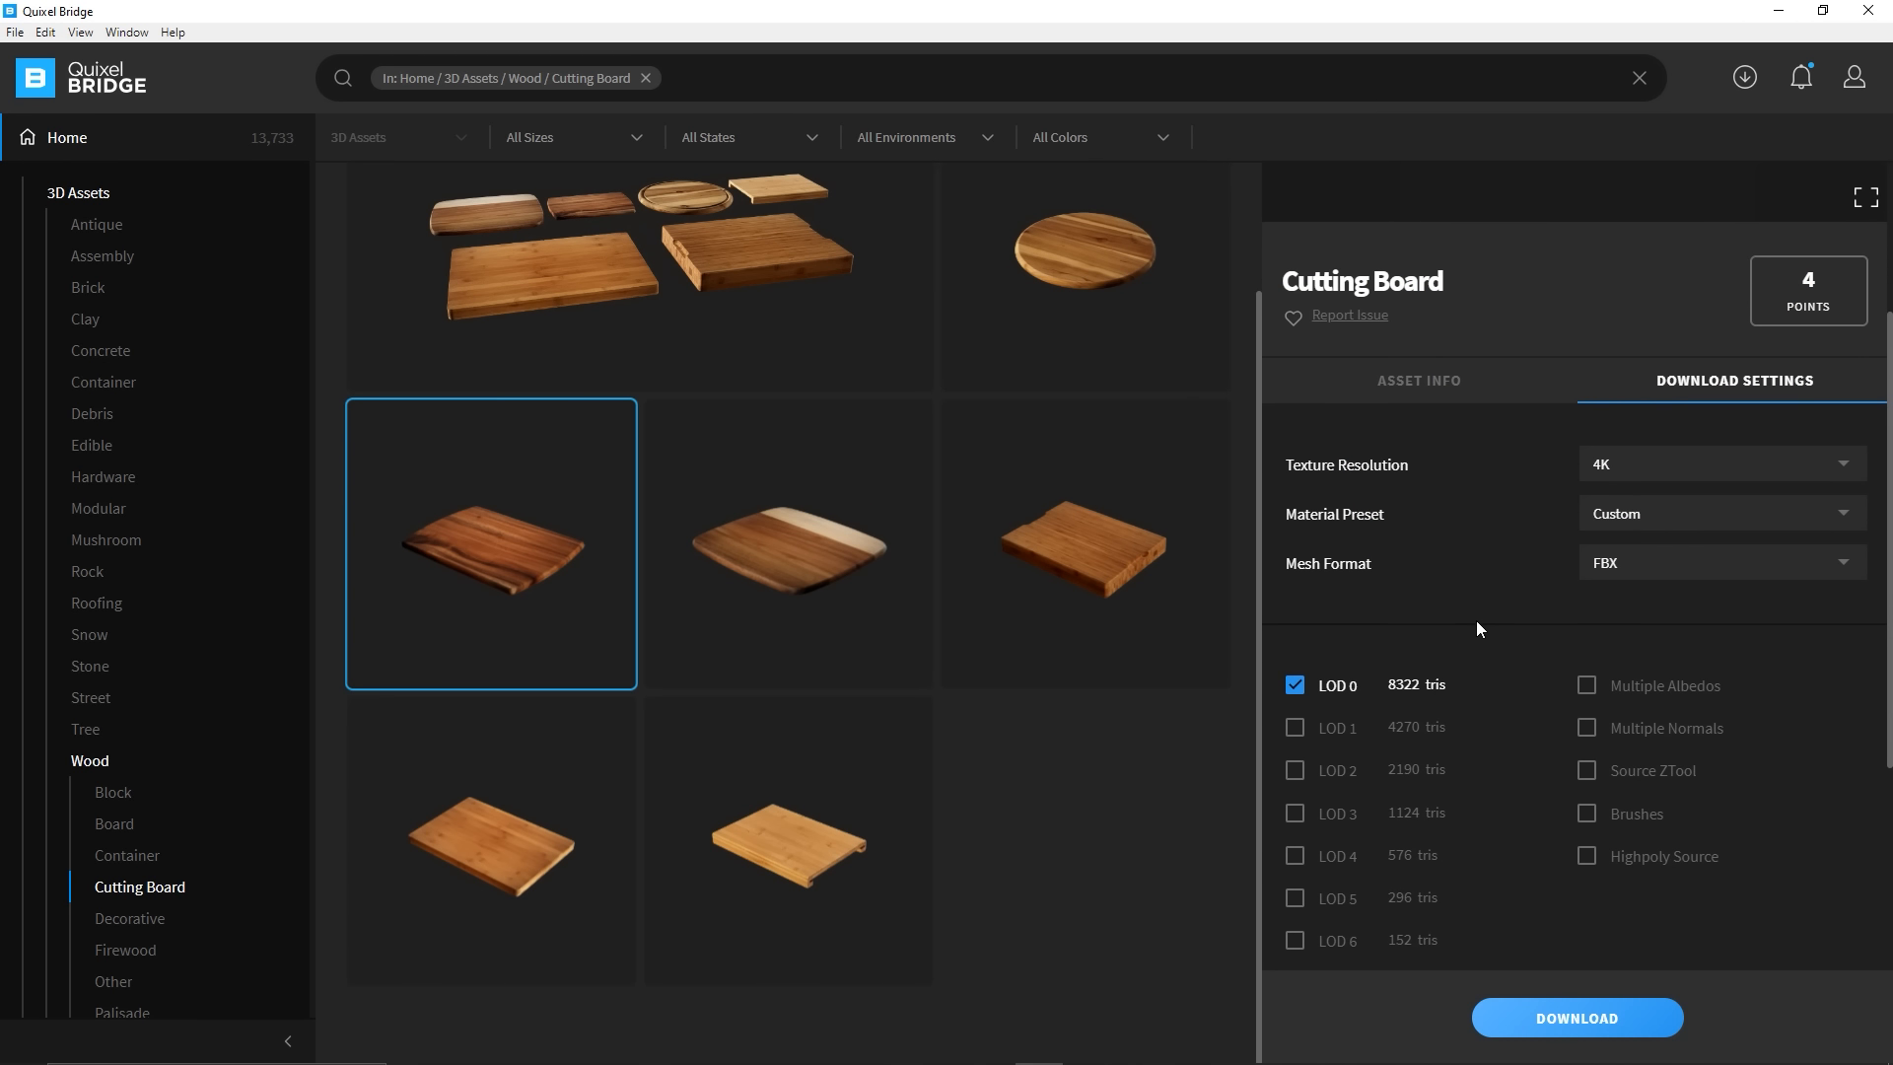
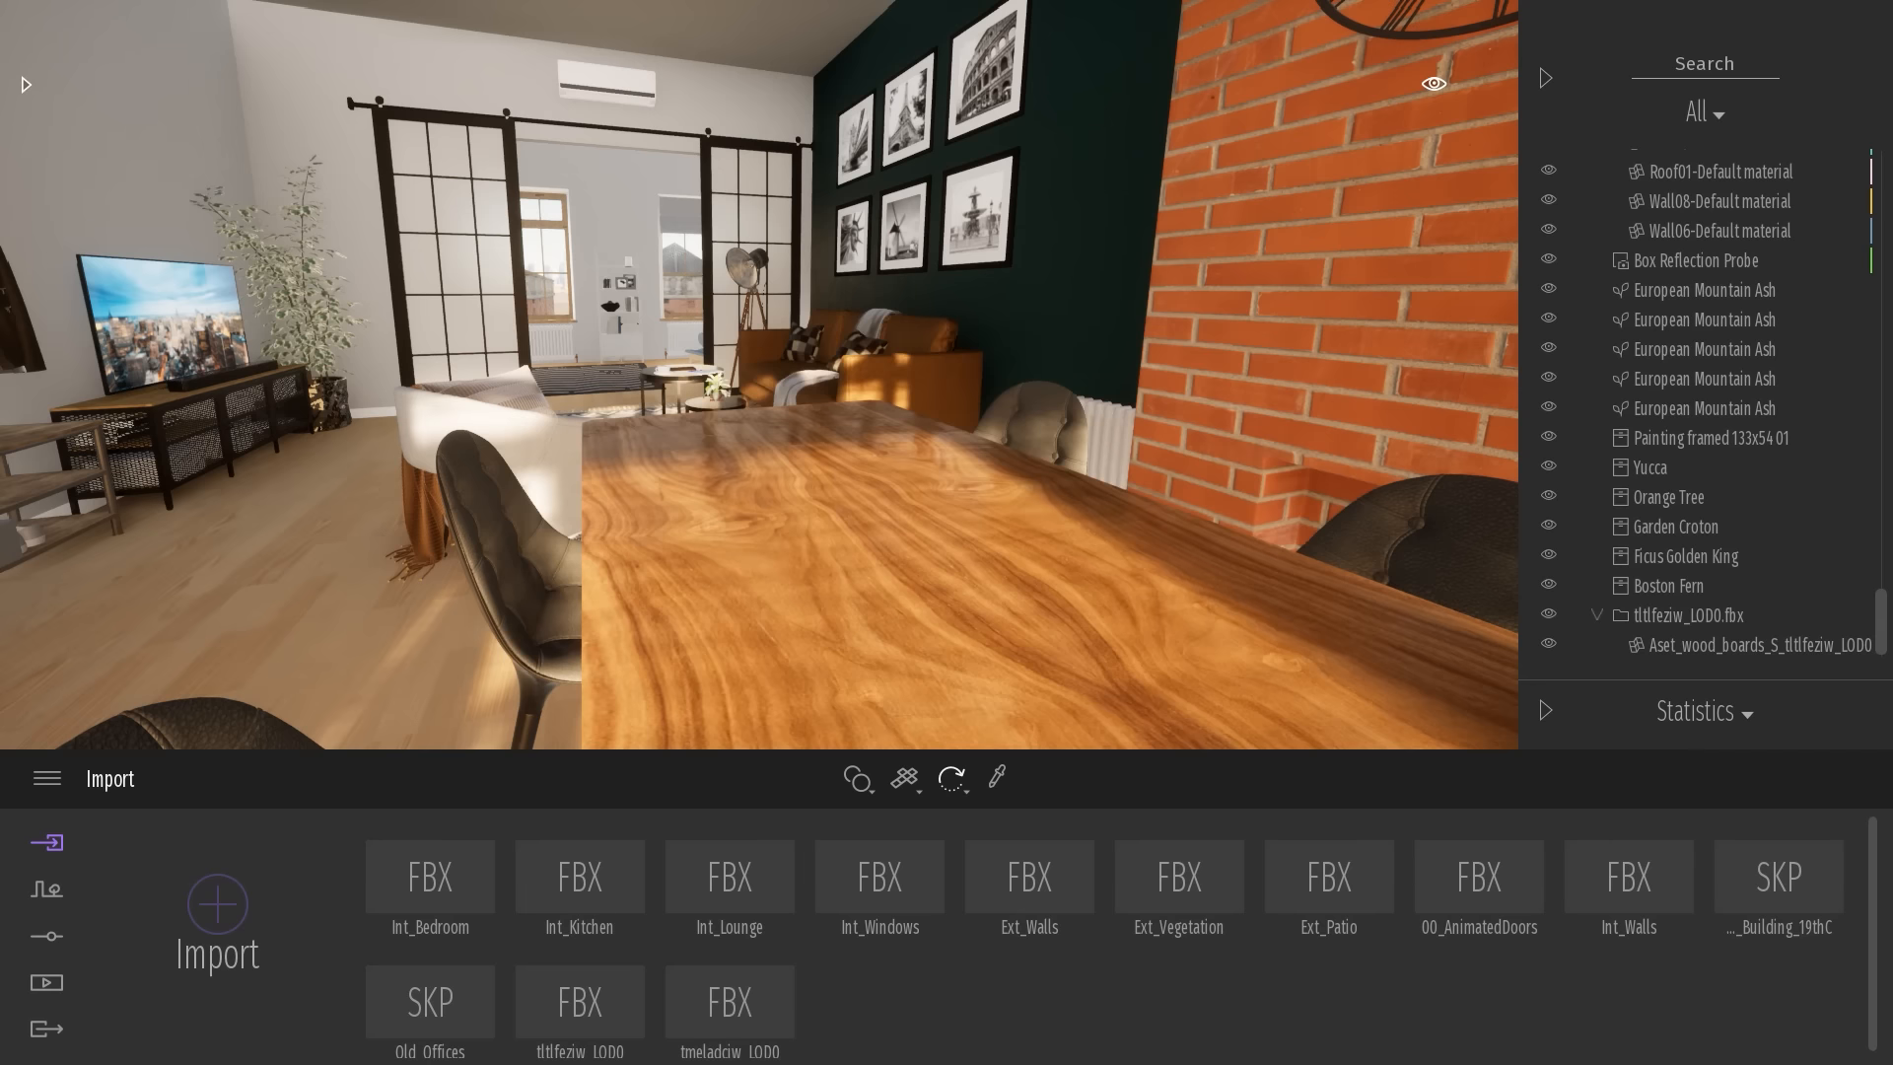
In Twinmotion, select the imported tmeladciw_LOD0.fbx pot and raise it onto the dining table's top
{"action": "scroll", "coordinate": [1771, 584], "scroll_direction": "down", "scroll_amount": 1}
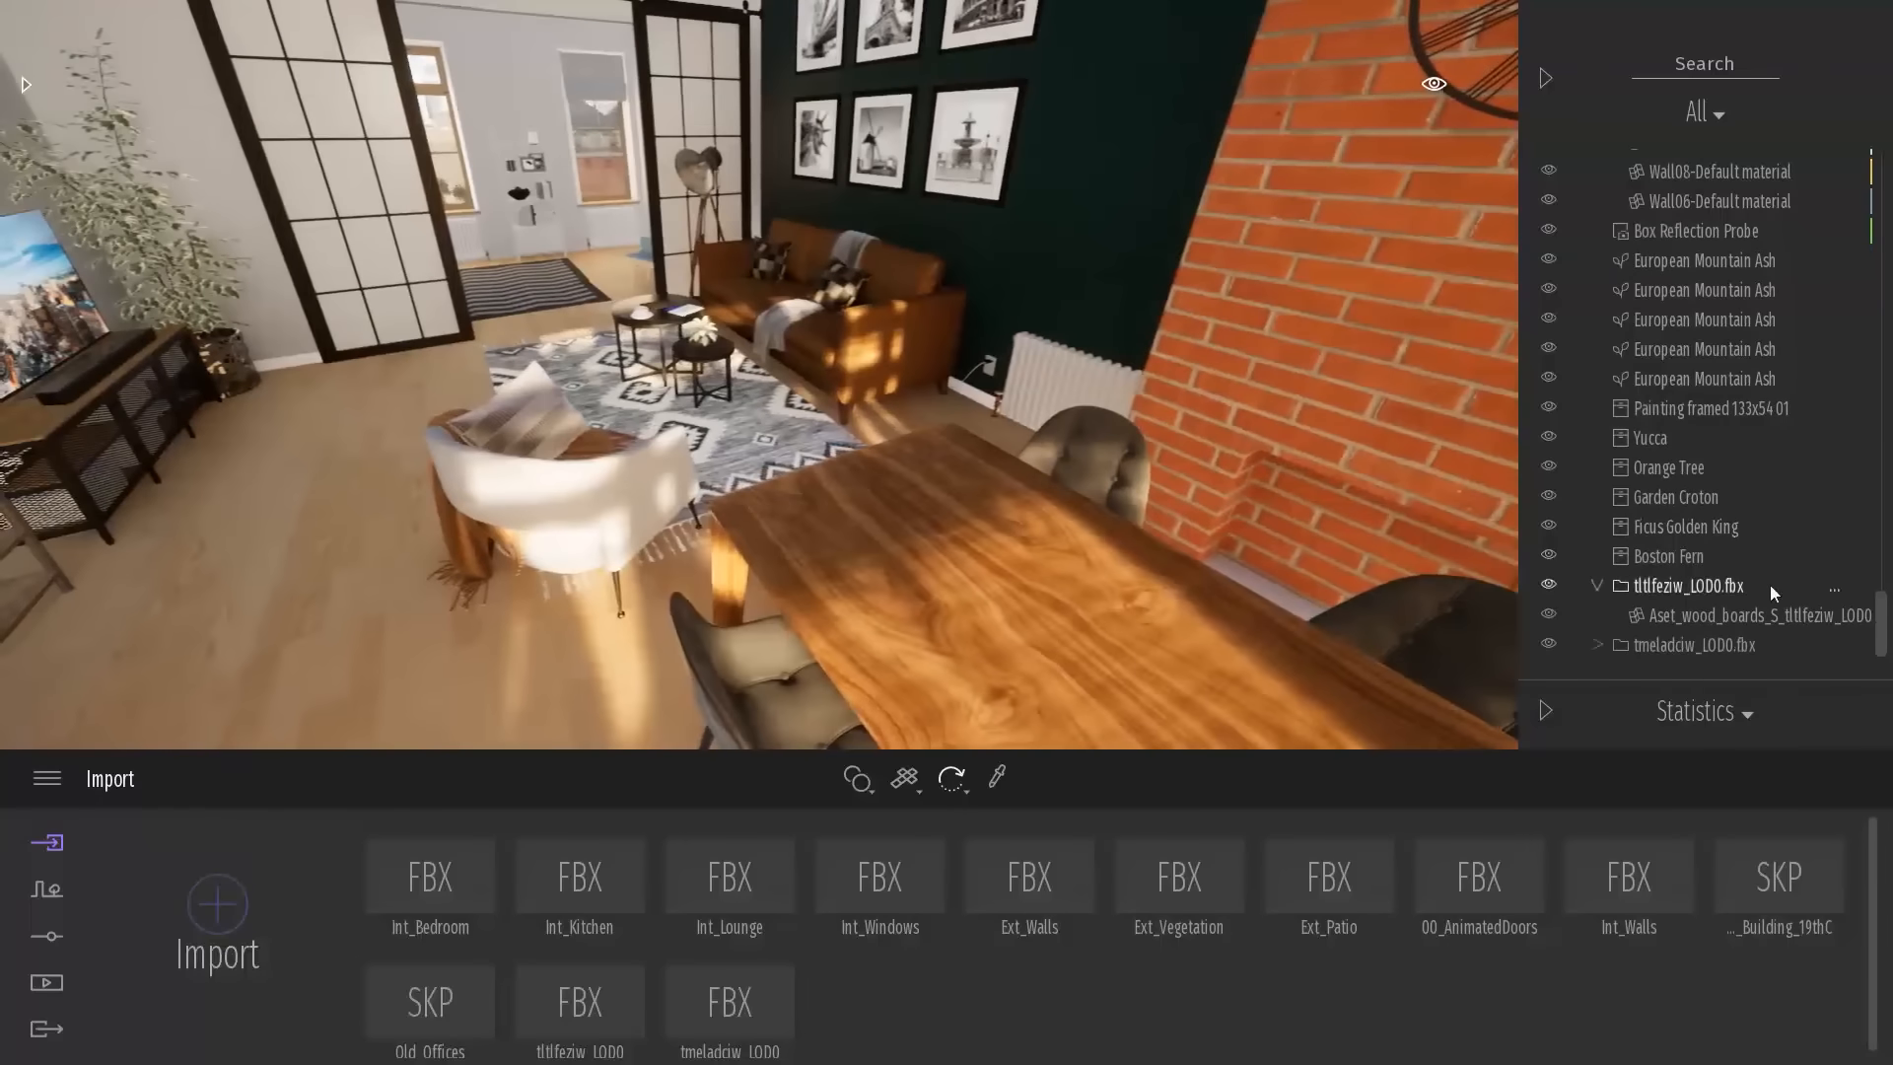
{"action": "left_click", "coordinate": [1676, 645]}
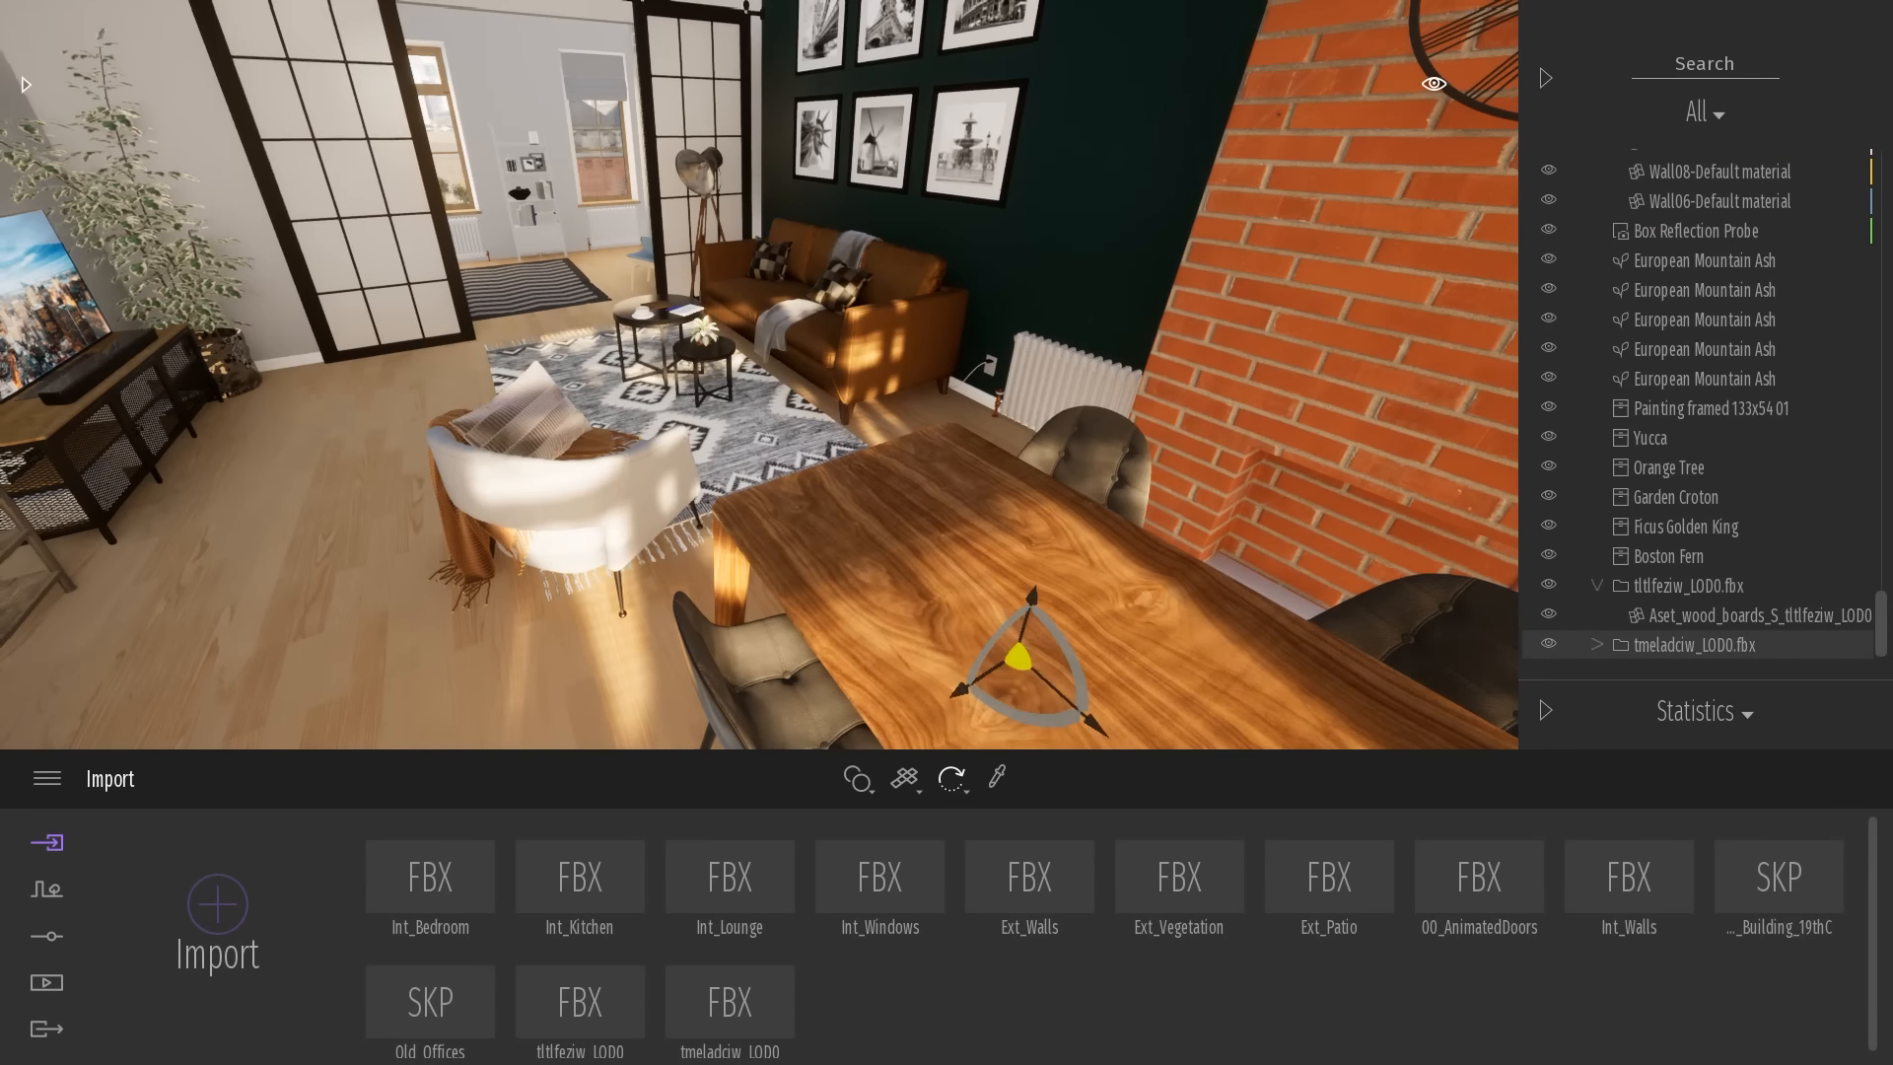
{"action": "right_click_drag", "start_coordinate": [897, 513], "coordinate": [950, 560]}
{"action": "left_click_drag", "start_coordinate": [950, 560], "coordinate": [914, 660]}
{"action": "left_click_drag", "start_coordinate": [938, 595], "coordinate": [971, 412]}
{"action": "right_click_drag", "start_coordinate": [970, 412], "coordinate": [926, 365]}
{"action": "left_click_drag", "start_coordinate": [915, 498], "coordinate": [921, 457]}
{"action": "right_click_drag", "start_coordinate": [920, 457], "coordinate": [828, 540]}
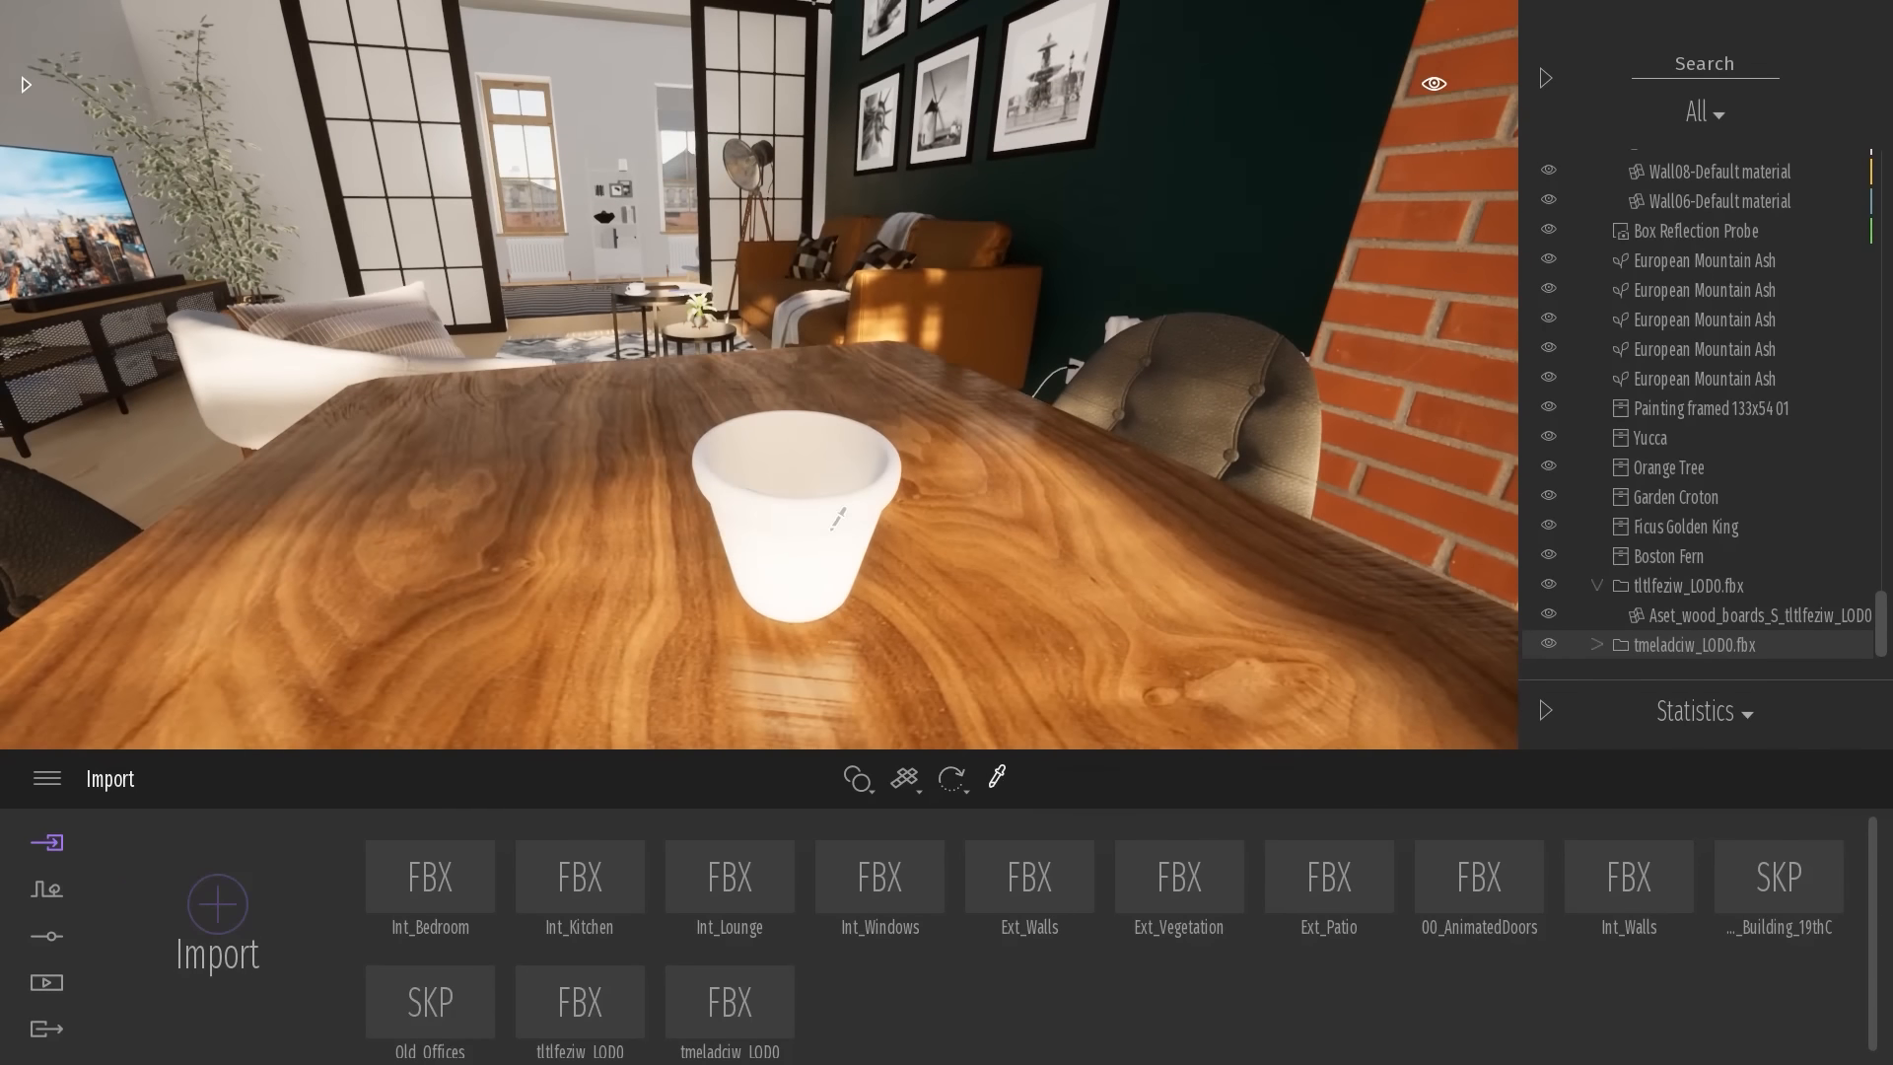
Pick the pot's material and load tmeladciw_4K_Albedo.jpg from the 3d_misc_tmeladciw folder as its color texture
{"action": "left_click", "coordinate": [831, 542]}
{"action": "left_click", "coordinate": [856, 1037]}
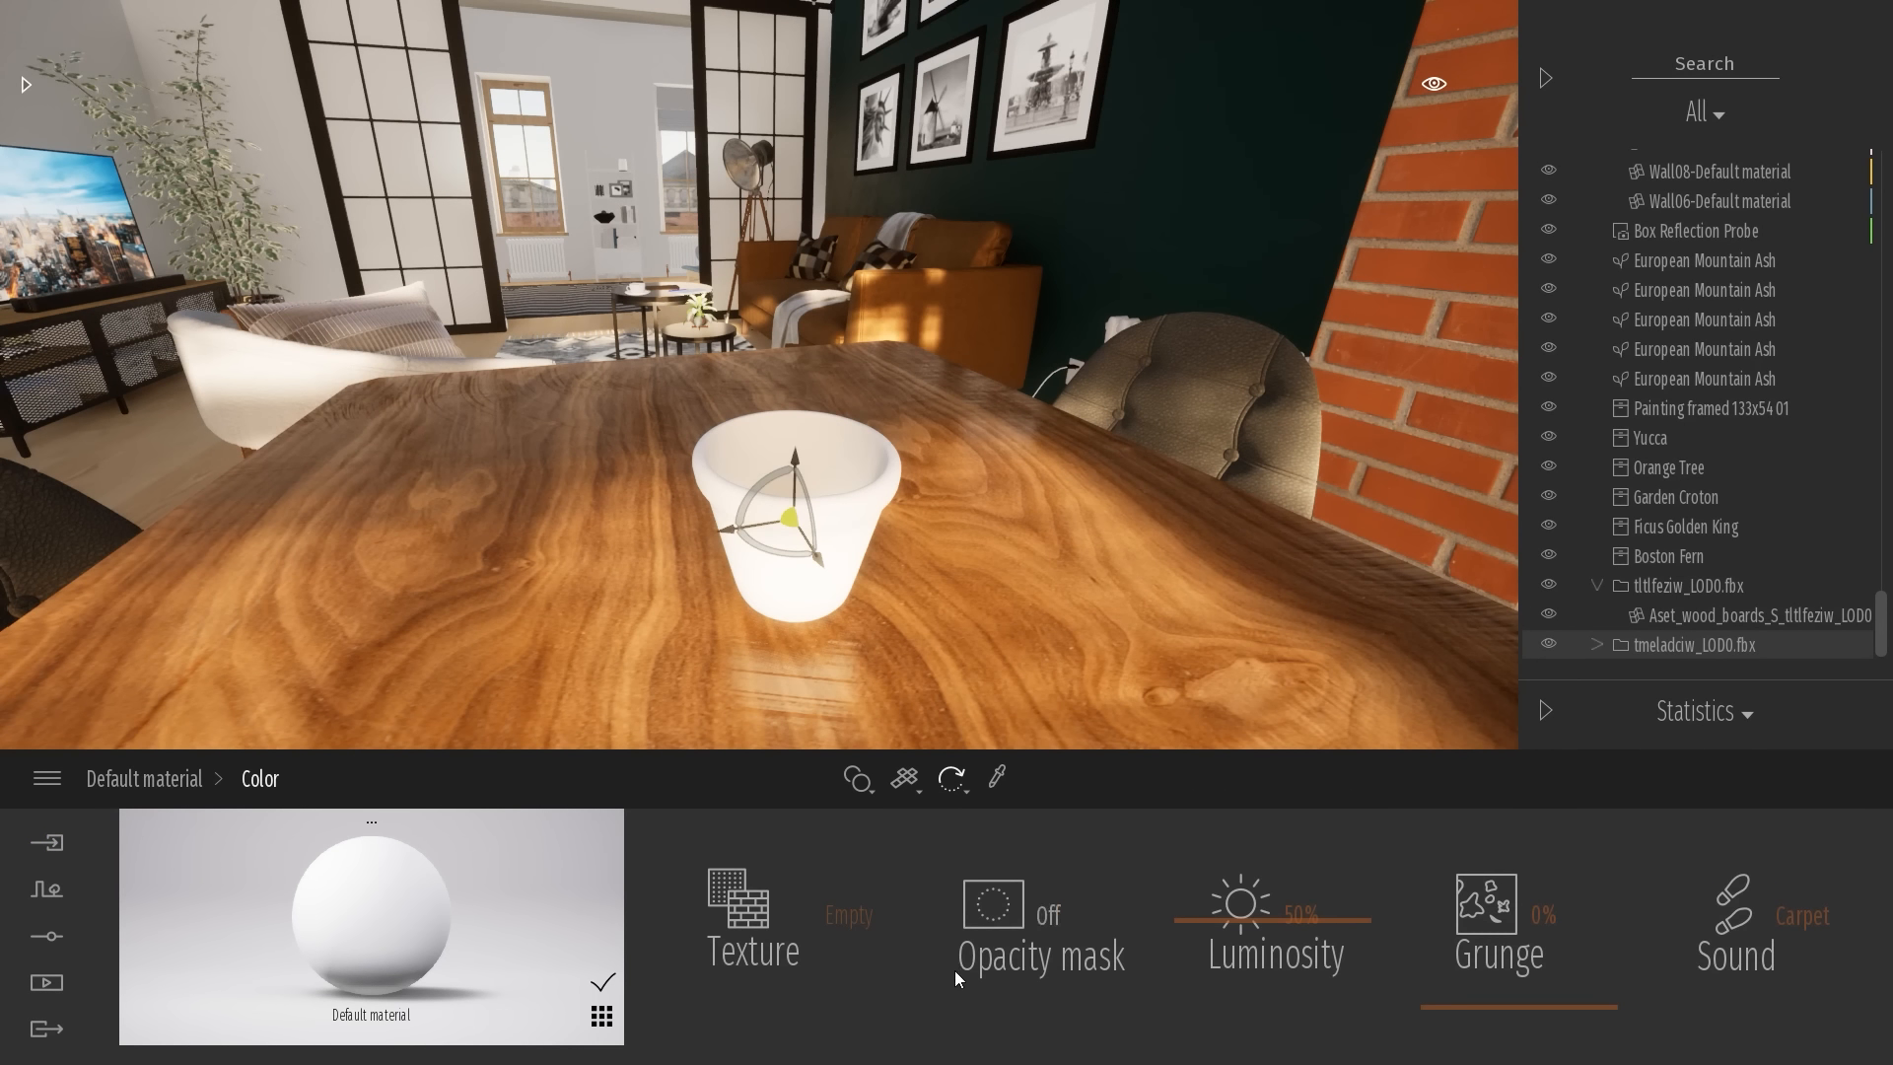
{"action": "left_click", "coordinate": [818, 921]}
{"action": "left_click", "coordinate": [767, 749]}
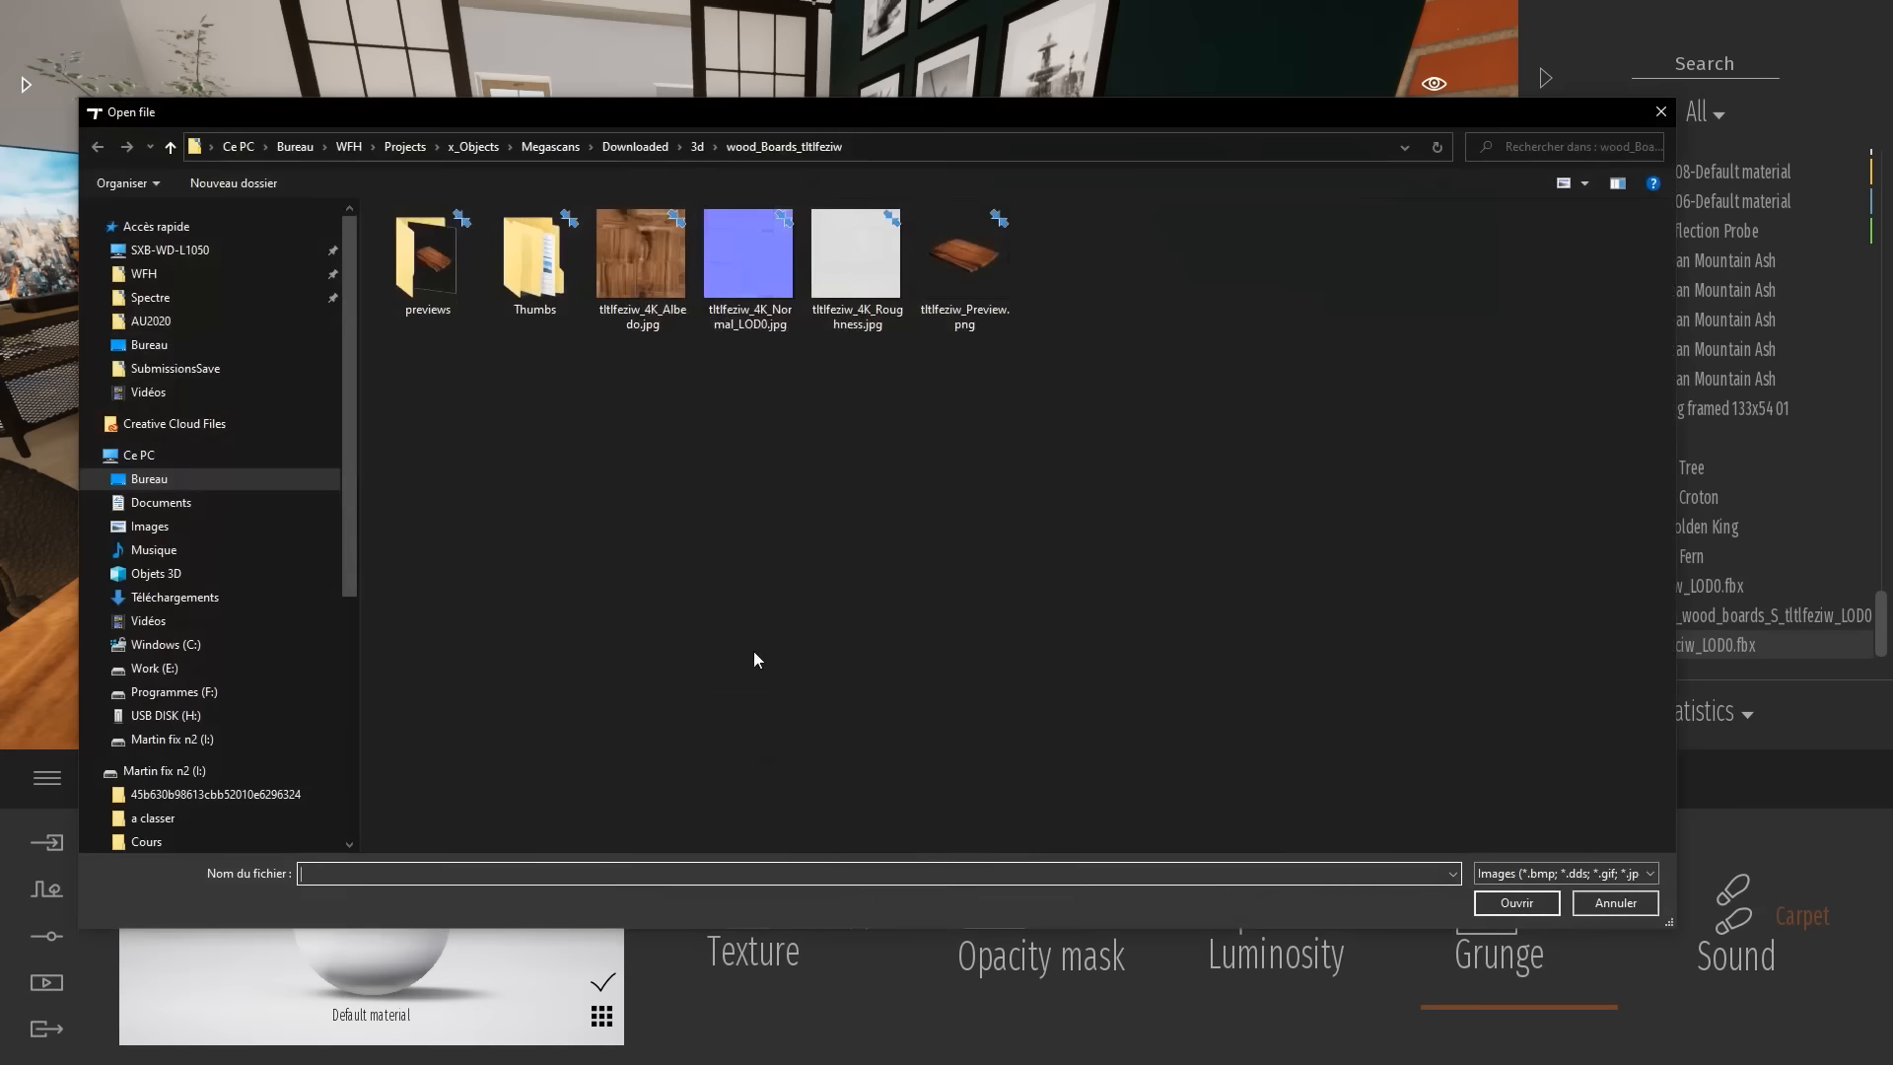
{"action": "left_click", "coordinate": [957, 150]}
{"action": "key", "text": "ctrl+v"}
{"action": "key", "text": "Return"}
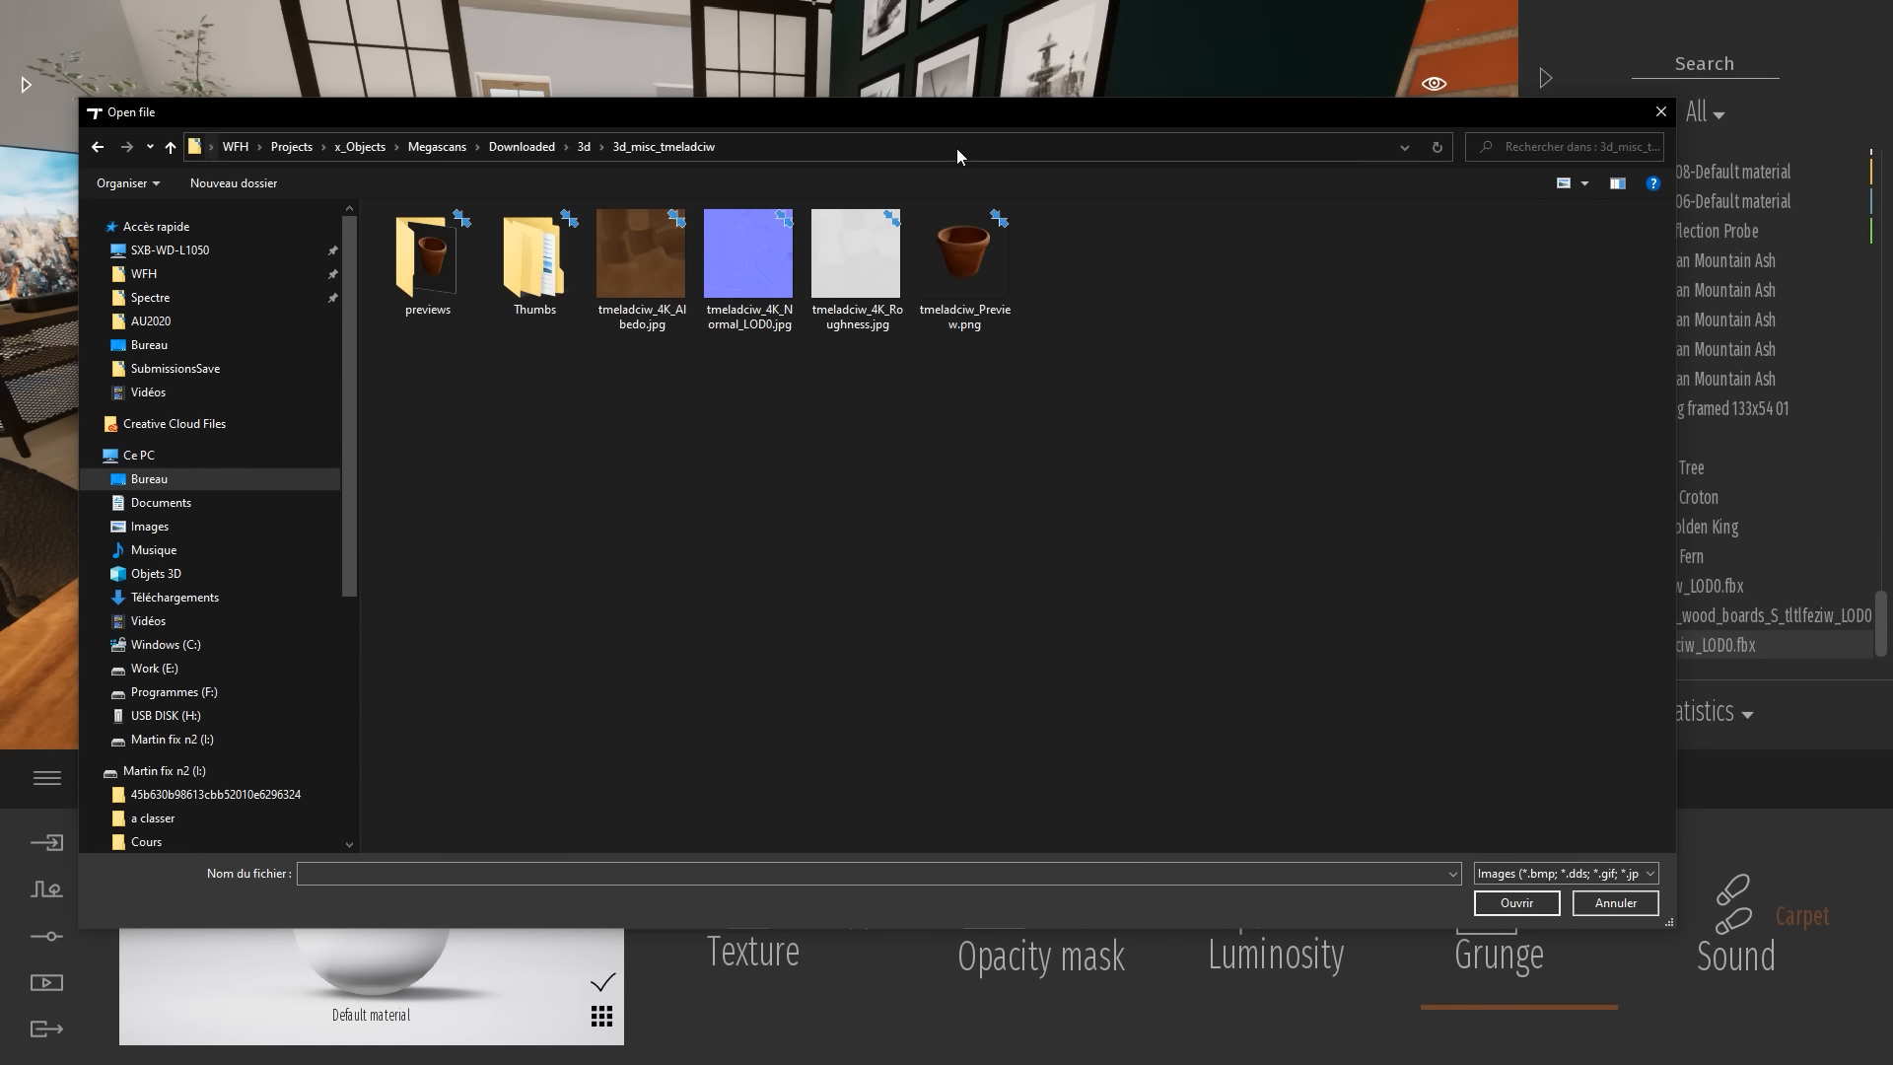
{"action": "double_click", "coordinate": [641, 254]}
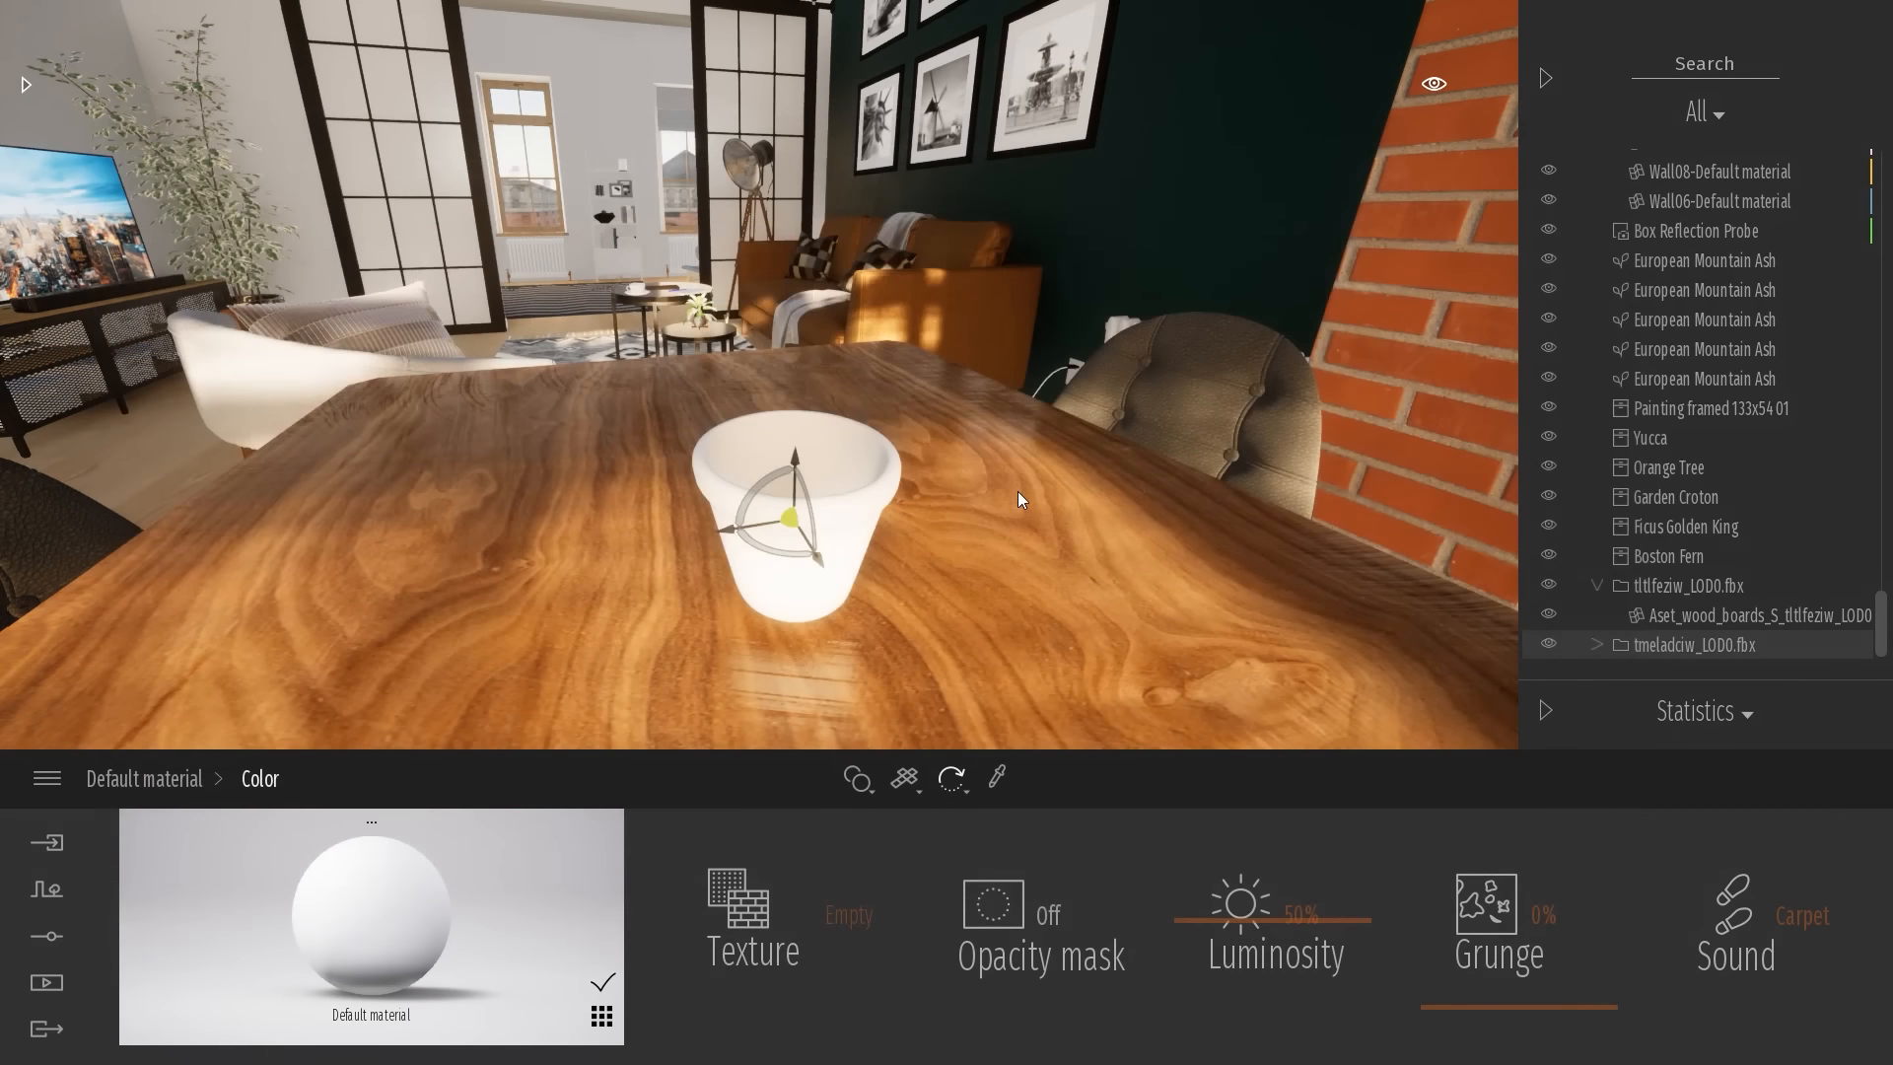
Set the pot material's reflection to 50%
{"action": "right_click_drag", "start_coordinate": [1018, 491], "coordinate": [971, 394]}
{"action": "left_click", "coordinate": [144, 778]}
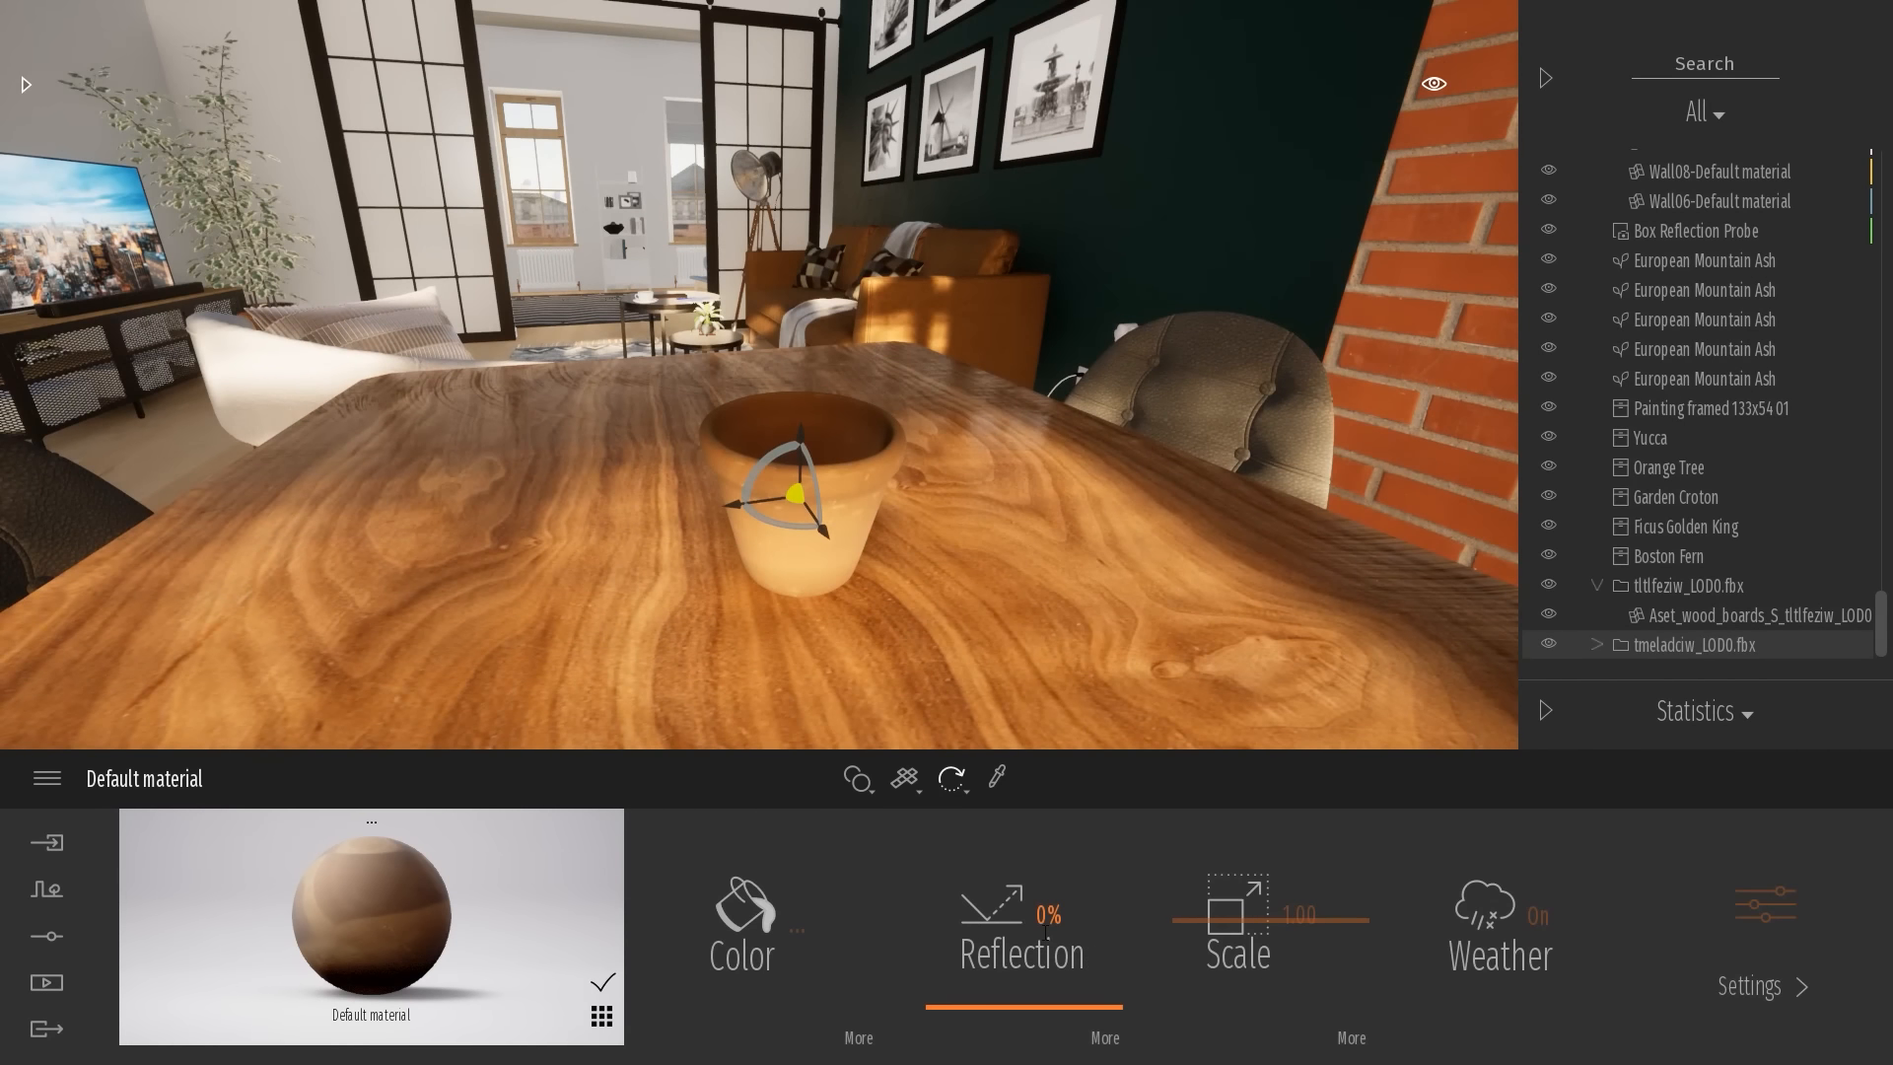
{"action": "left_click", "coordinate": [1060, 919]}
{"action": "type", "text": "50"}
{"action": "key", "text": "Return"}
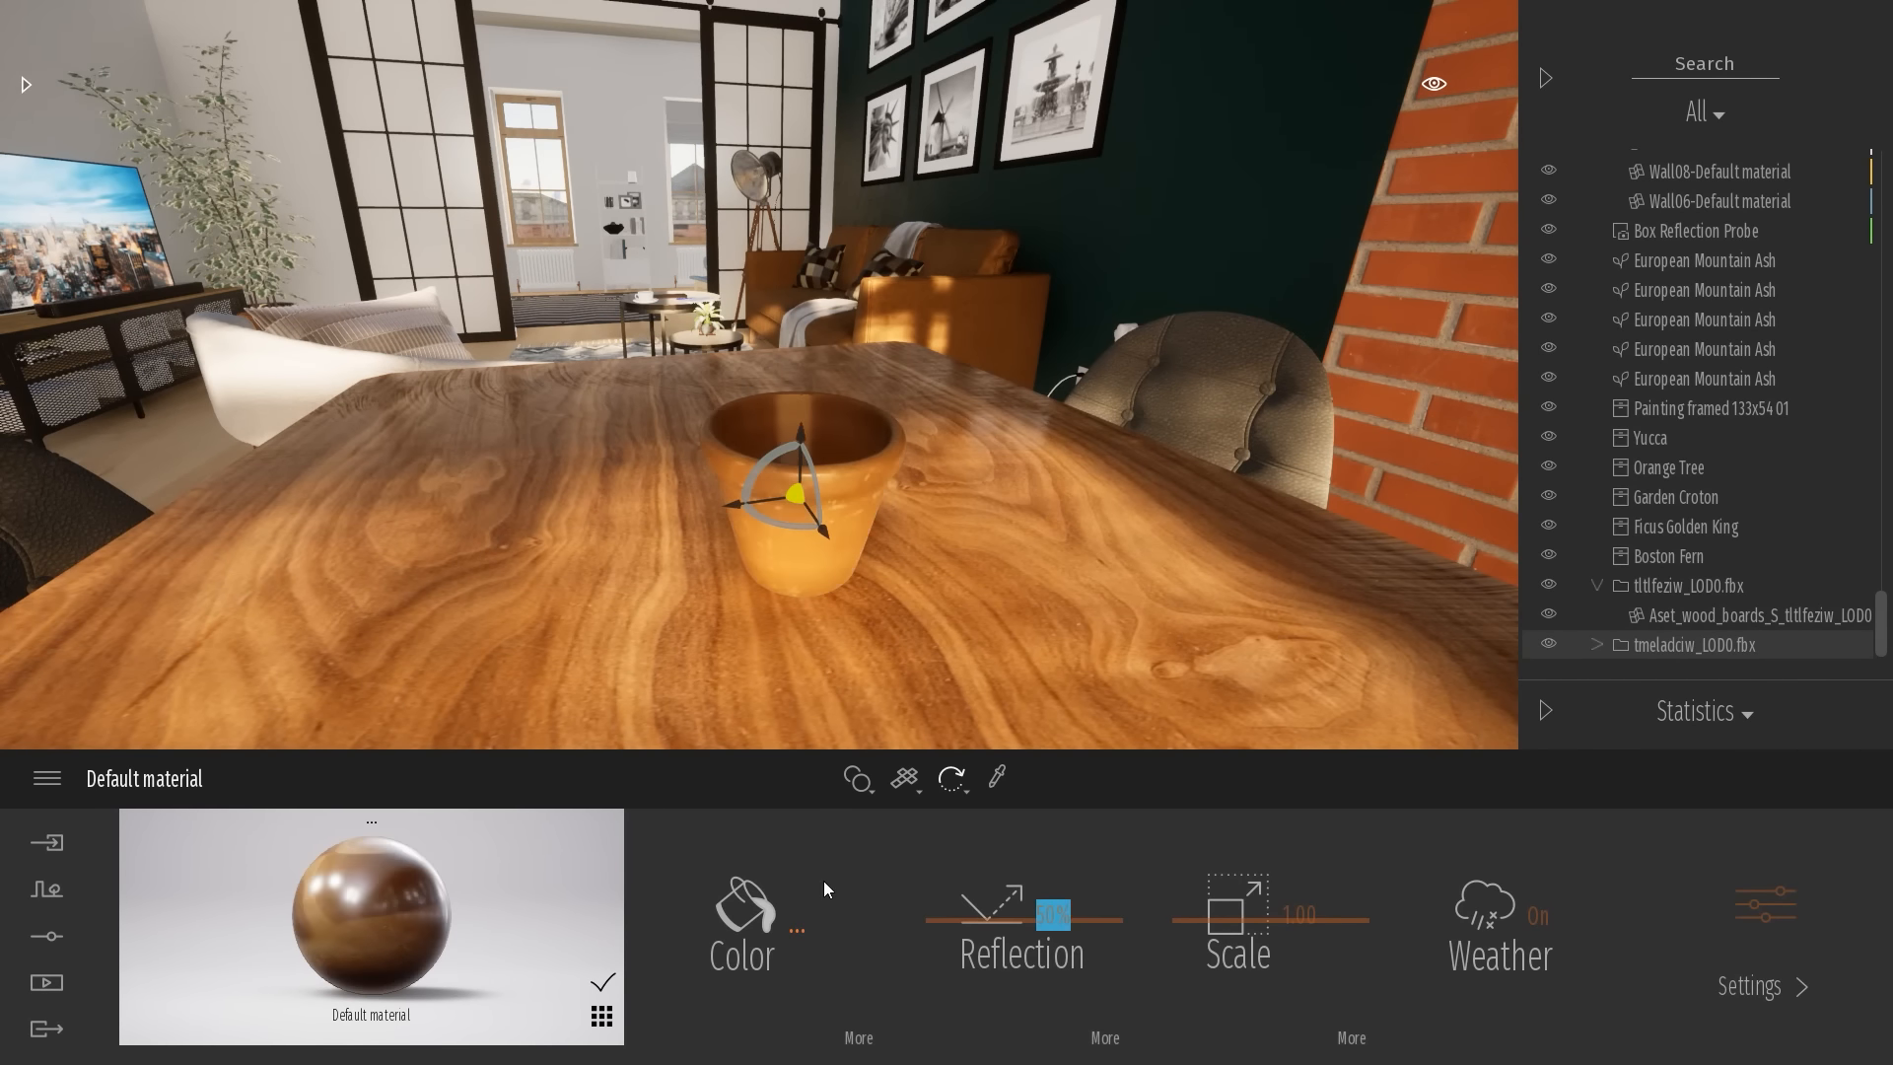
Load tmeladciw_4K_Roughness.jpg as the reflection texture of the pot's material
{"action": "left_click", "coordinate": [1102, 1037]}
{"action": "mouse_move", "coordinate": [1232, 892]}
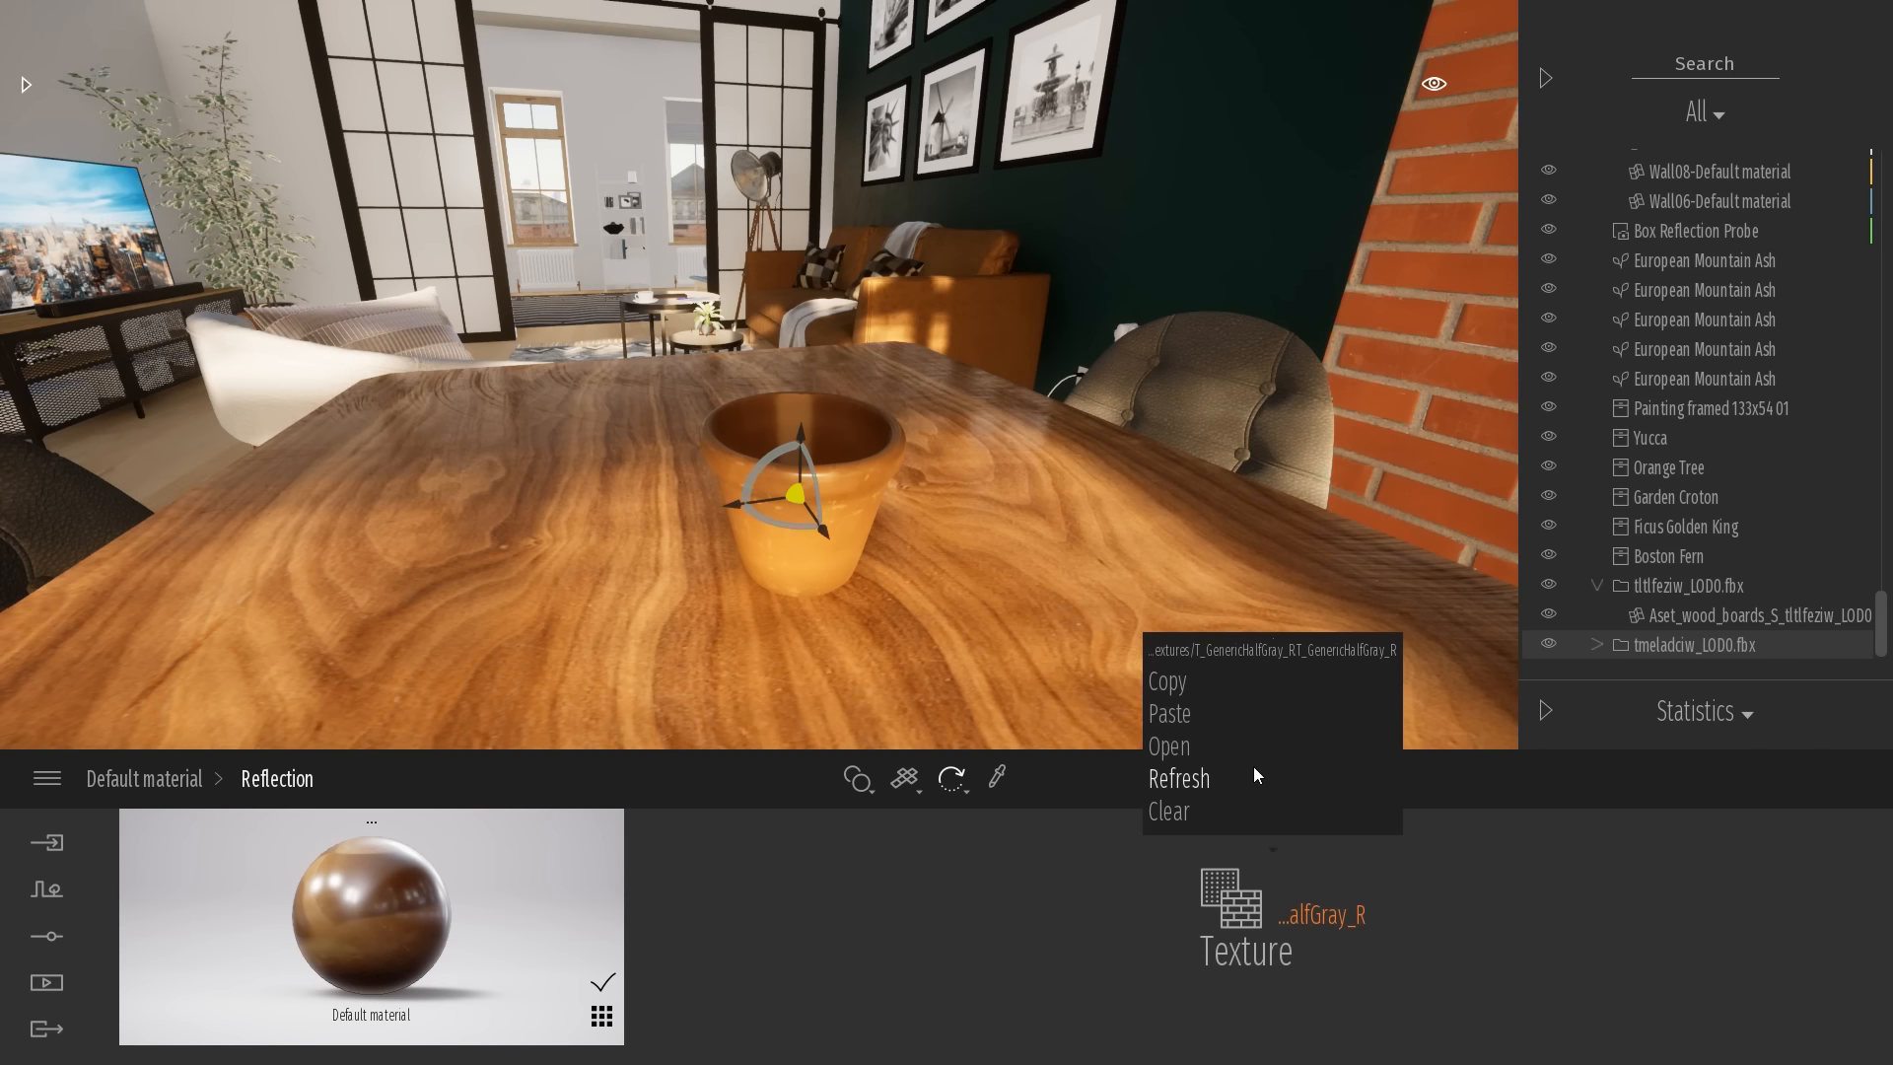
{"action": "left_click", "coordinate": [1191, 735]}
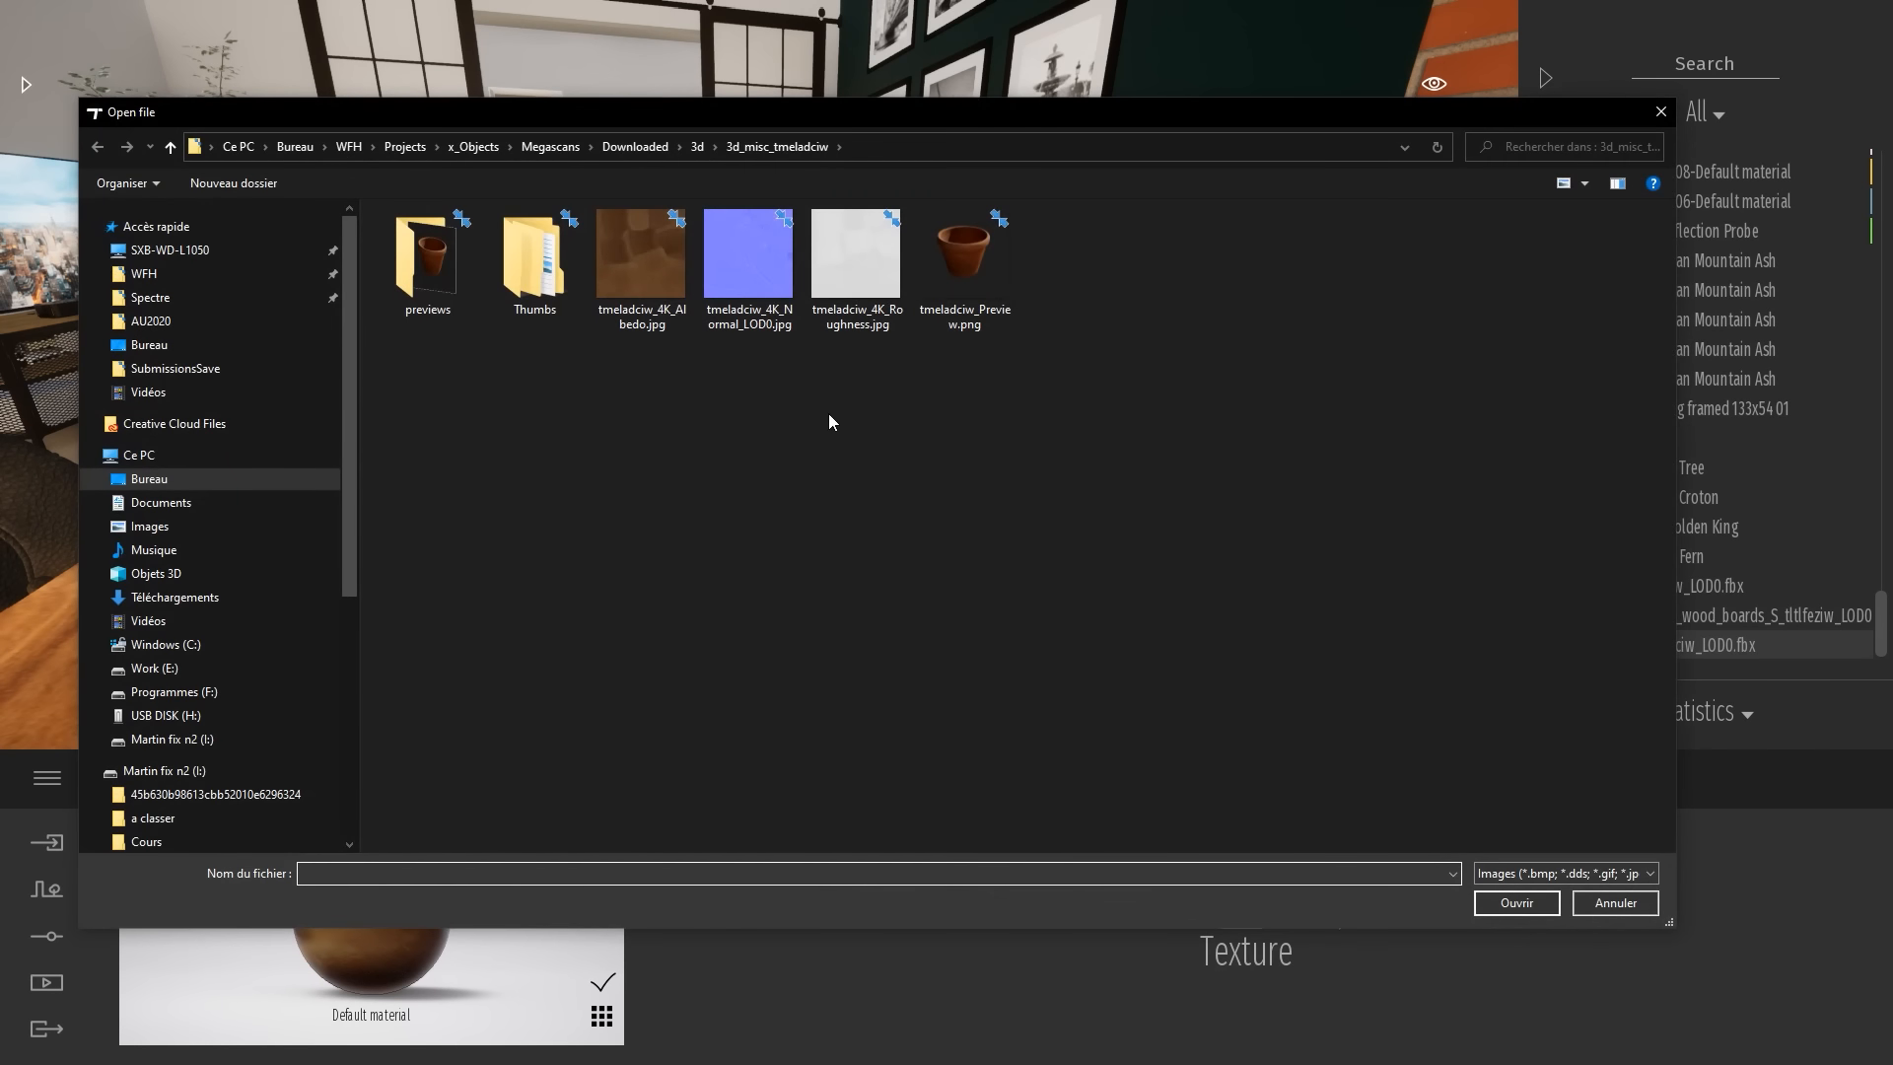
{"action": "double_click", "coordinate": [866, 333]}
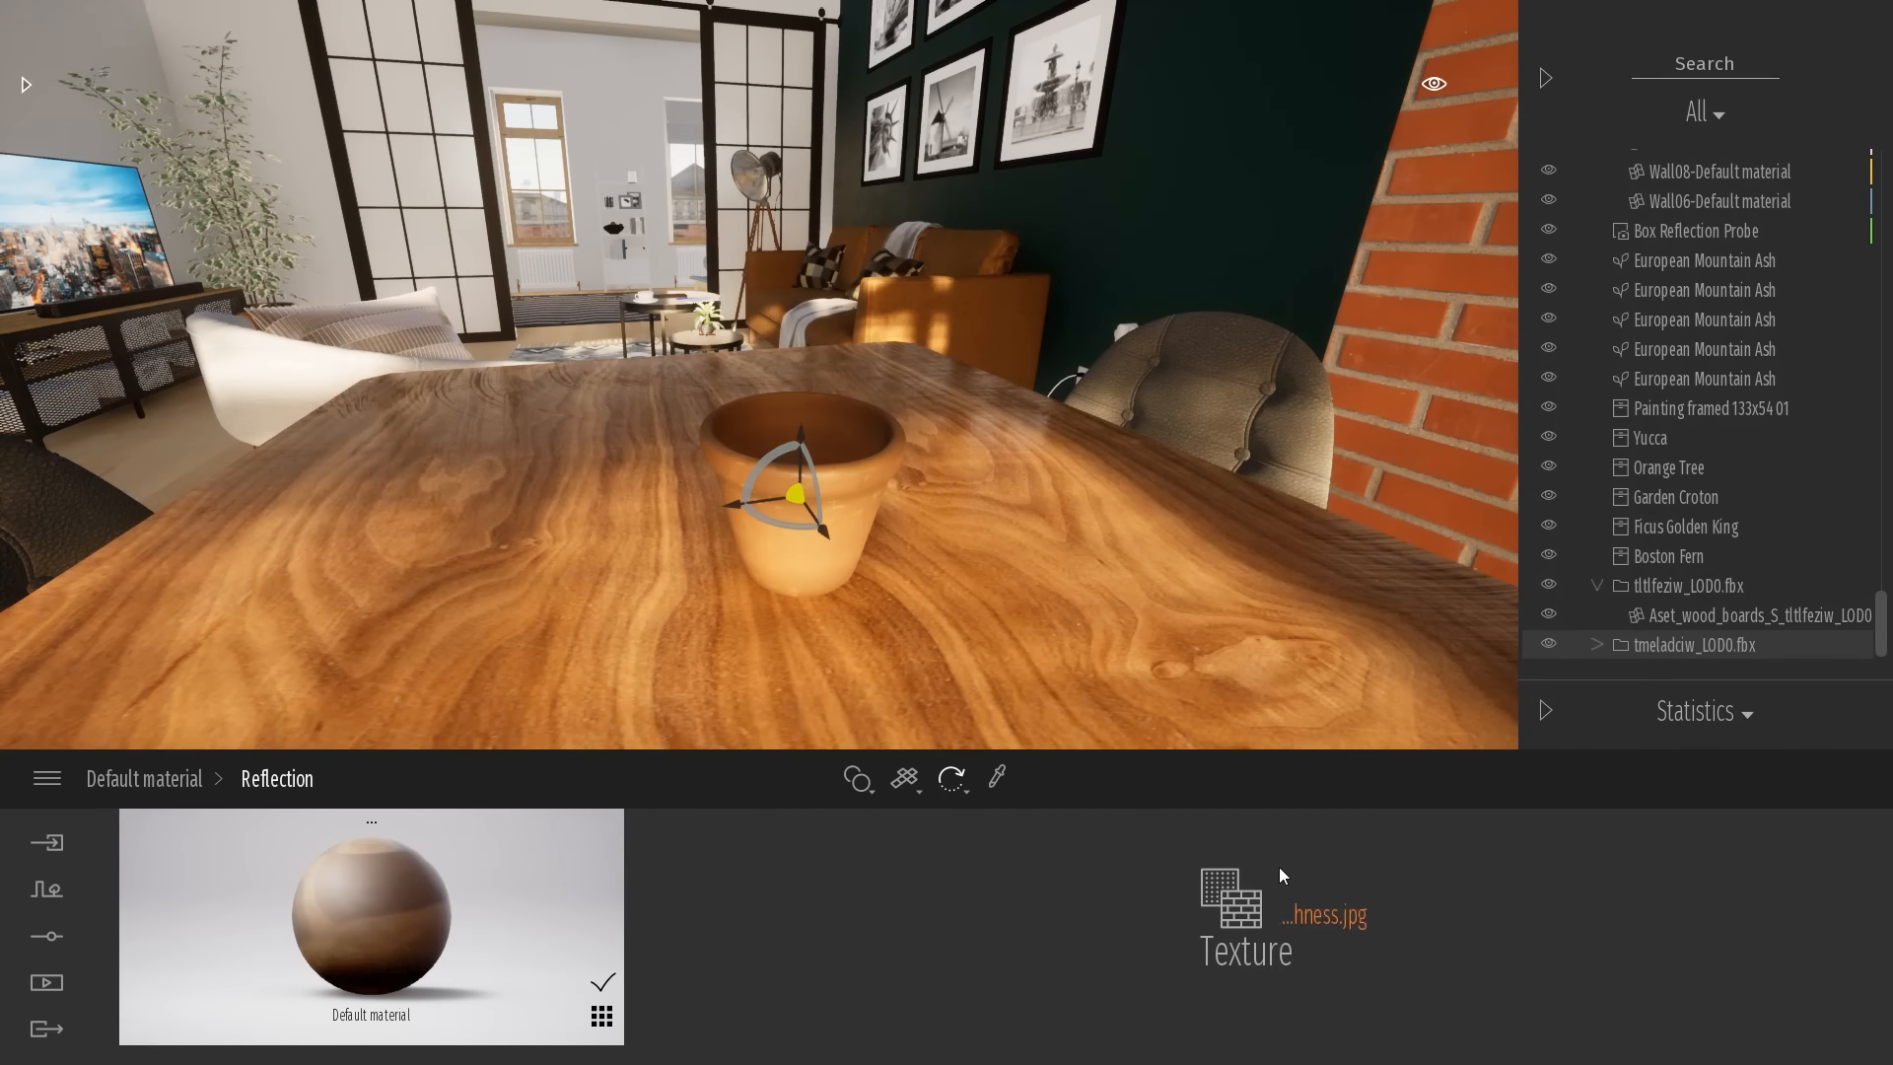
Load tmeladciw_4K_Normal_LOD0.jpg as the bump texture of the pot's material
{"action": "left_click", "coordinate": [157, 779]}
{"action": "left_click", "coordinate": [1758, 949]}
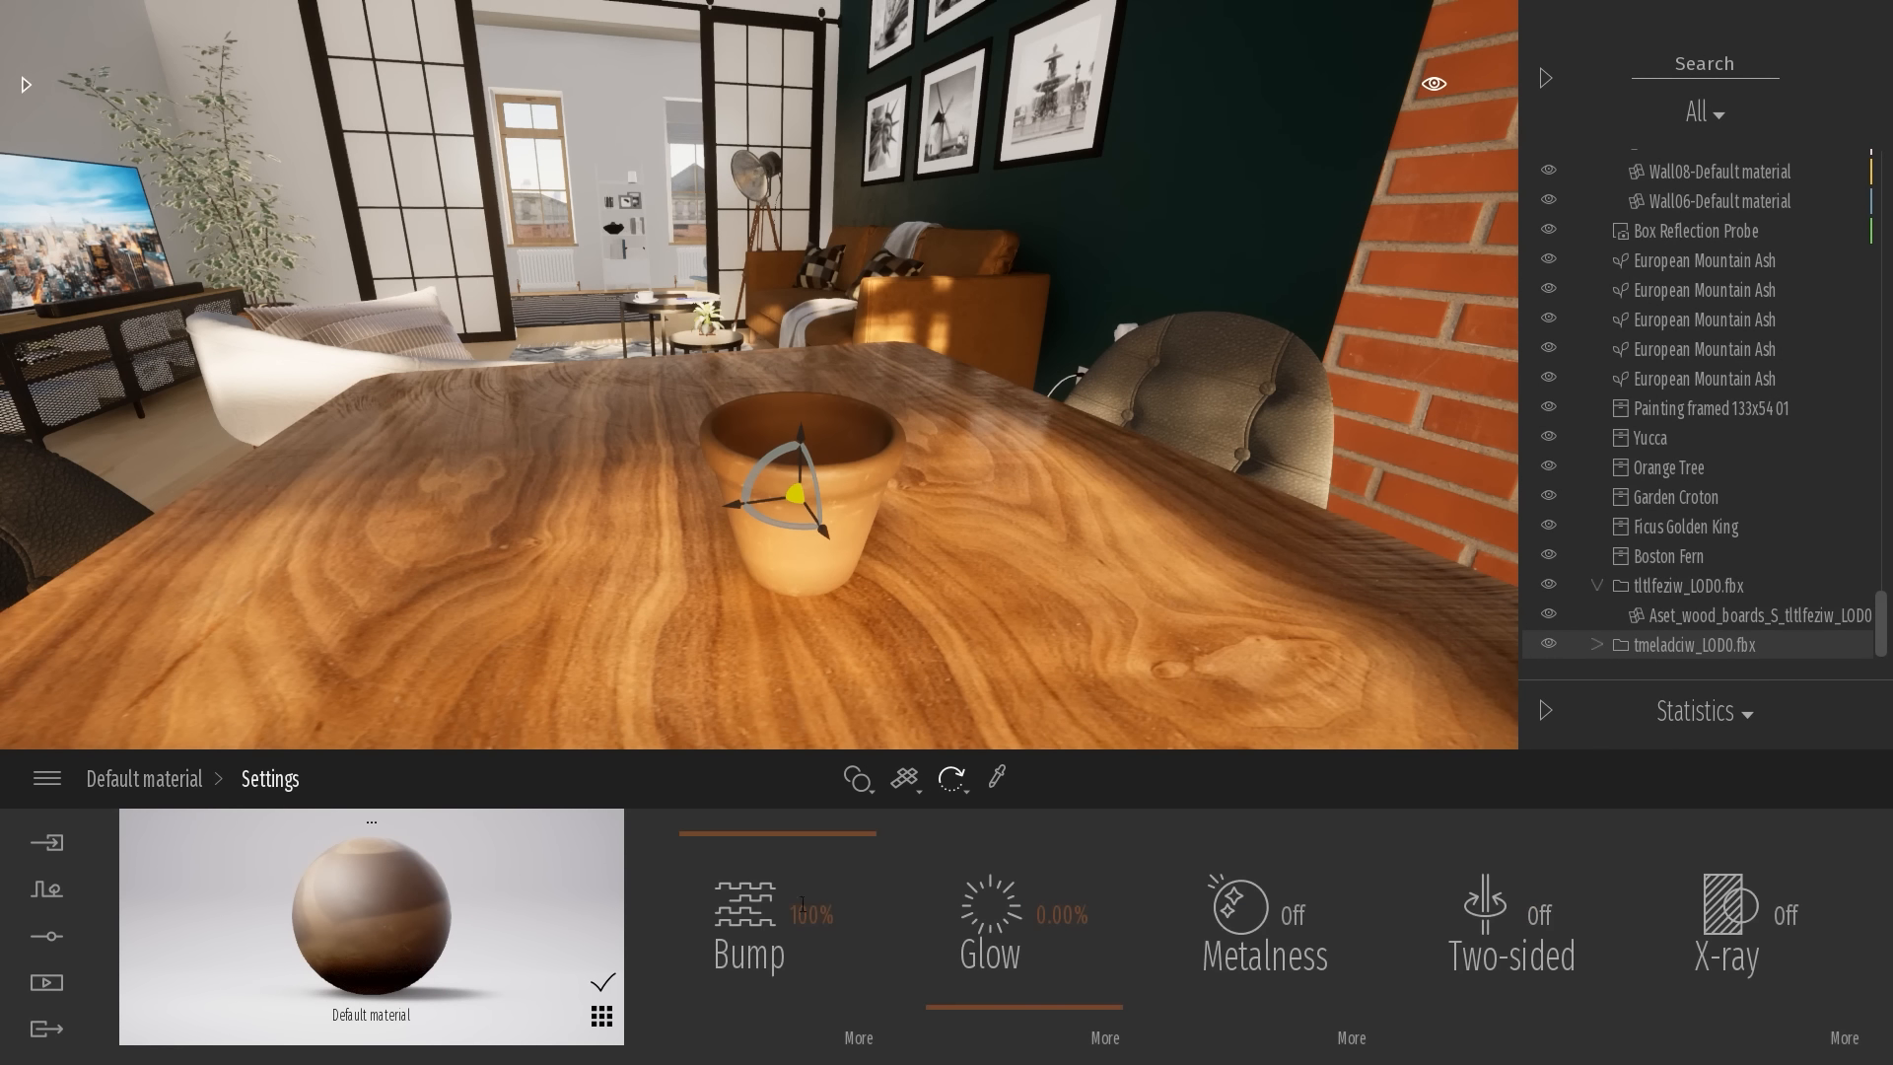
{"action": "left_click", "coordinate": [866, 1043]}
{"action": "right_click", "coordinate": [1260, 902]}
{"action": "left_click", "coordinate": [1191, 744]}
{"action": "double_click", "coordinate": [738, 274]}
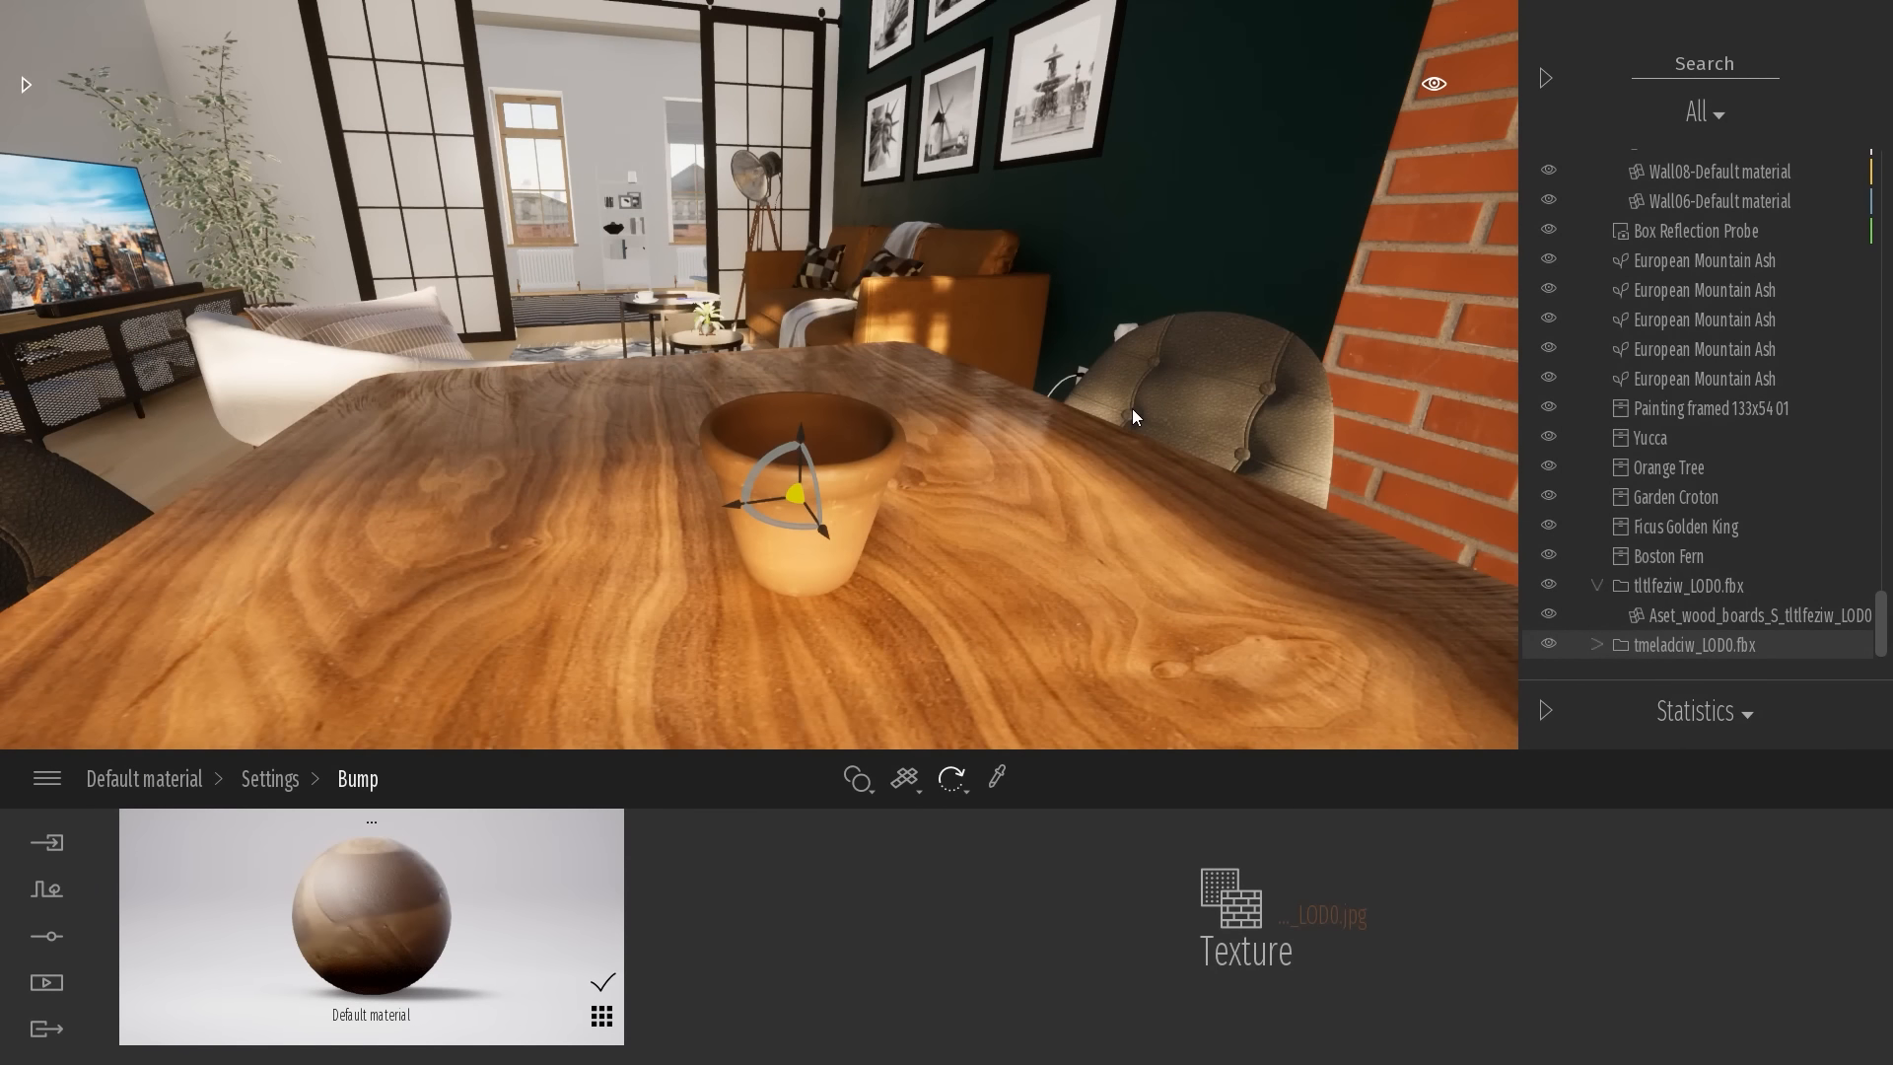
{"action": "key", "text": "Escape"}
Reposition the terracotta pot over the wooden tabletop
{"action": "key", "text": "w"}
{"action": "right_click_drag", "start_coordinate": [842, 560], "coordinate": [842, 631]}
{"action": "middle_click_drag", "start_coordinate": [842, 552], "coordinate": [751, 371], "text": "shift"}
{"action": "scroll", "coordinate": [842, 433], "scroll_direction": "down", "scroll_amount": 5}
{"action": "left_click", "coordinate": [751, 371]}
{"action": "left_click_drag", "start_coordinate": [755, 335], "coordinate": [776, 207]}
{"action": "key", "text": "w"}
{"action": "key", "text": "Escape"}
{"action": "scroll", "coordinate": [976, 325], "scroll_direction": "down", "scroll_amount": 3}
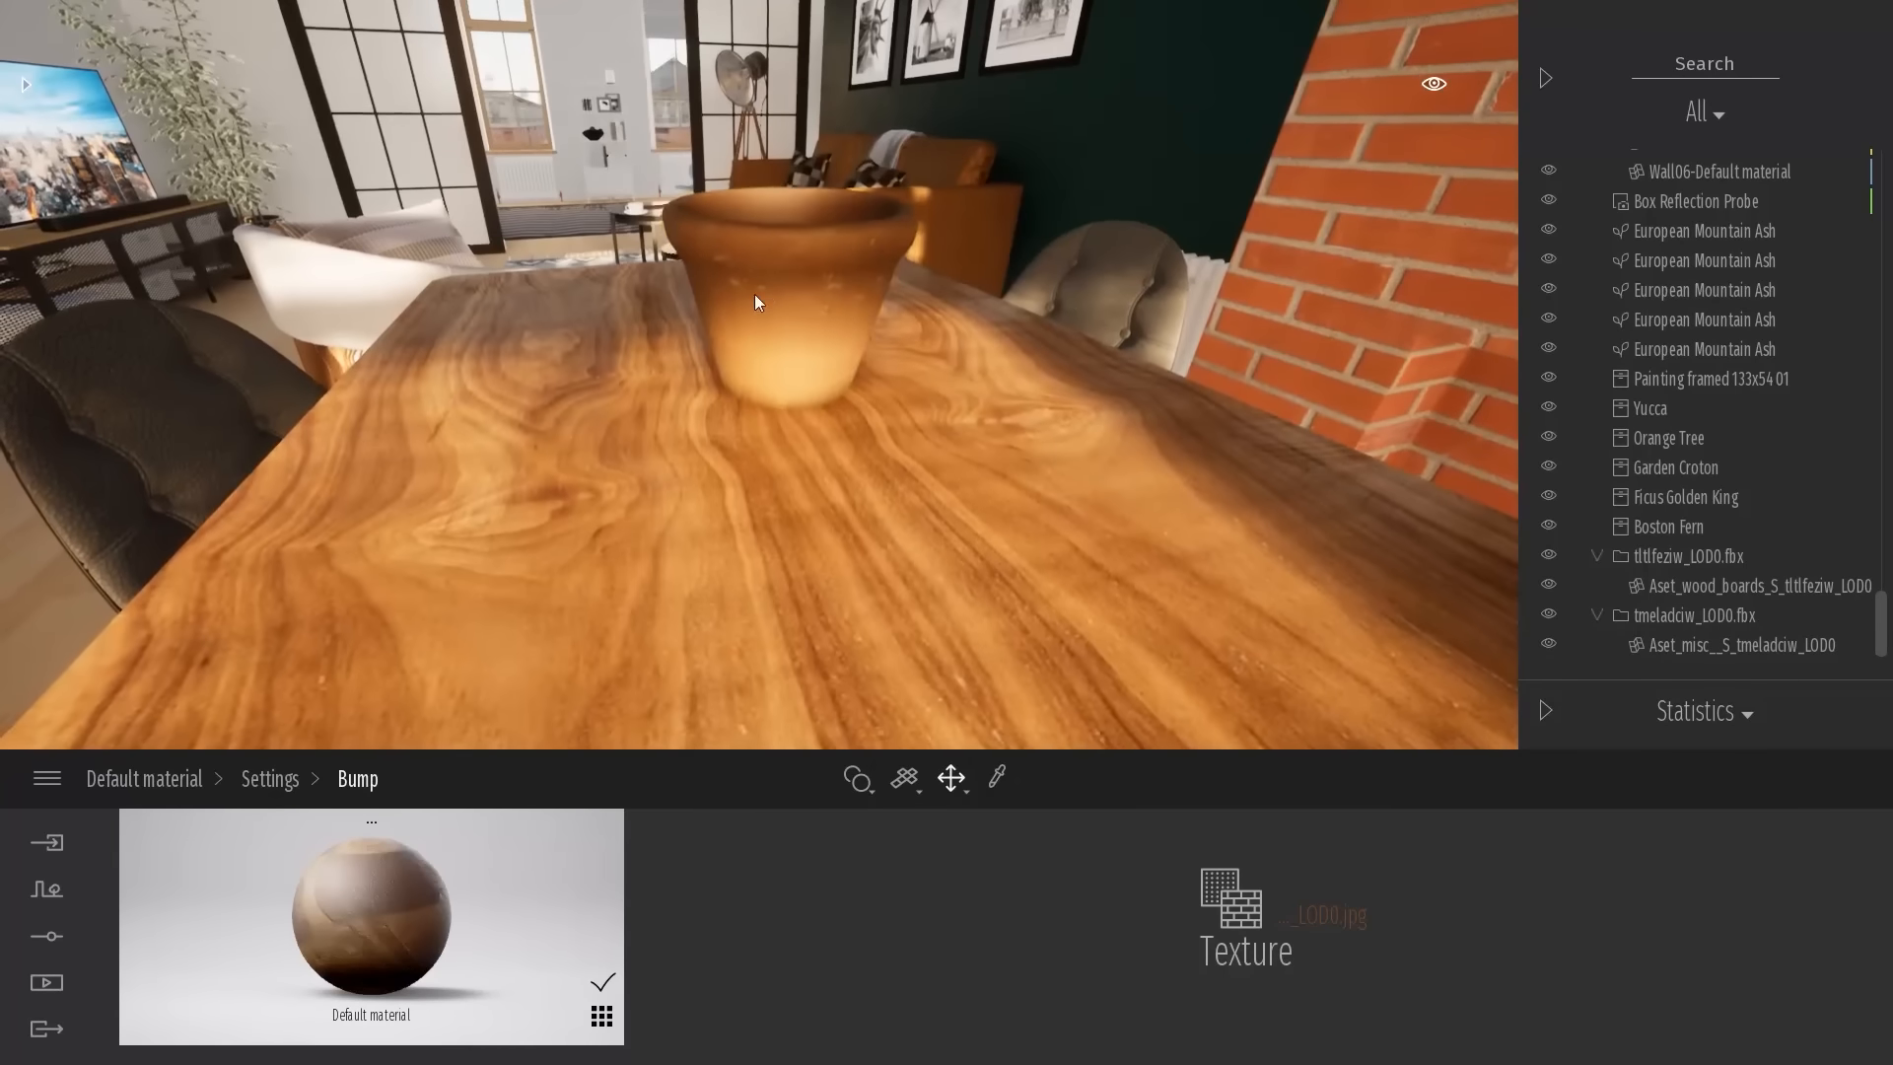
Fine-tune the pot's placement so that it rests on the tabletop
{"action": "left_click", "coordinate": [814, 351]}
{"action": "key", "text": "e"}
{"action": "left_click_drag", "start_coordinate": [788, 288], "coordinate": [775, 359]}
{"action": "key", "text": "Escape"}
{"action": "key", "text": "Tab"}
{"action": "left_click", "coordinate": [823, 341]}
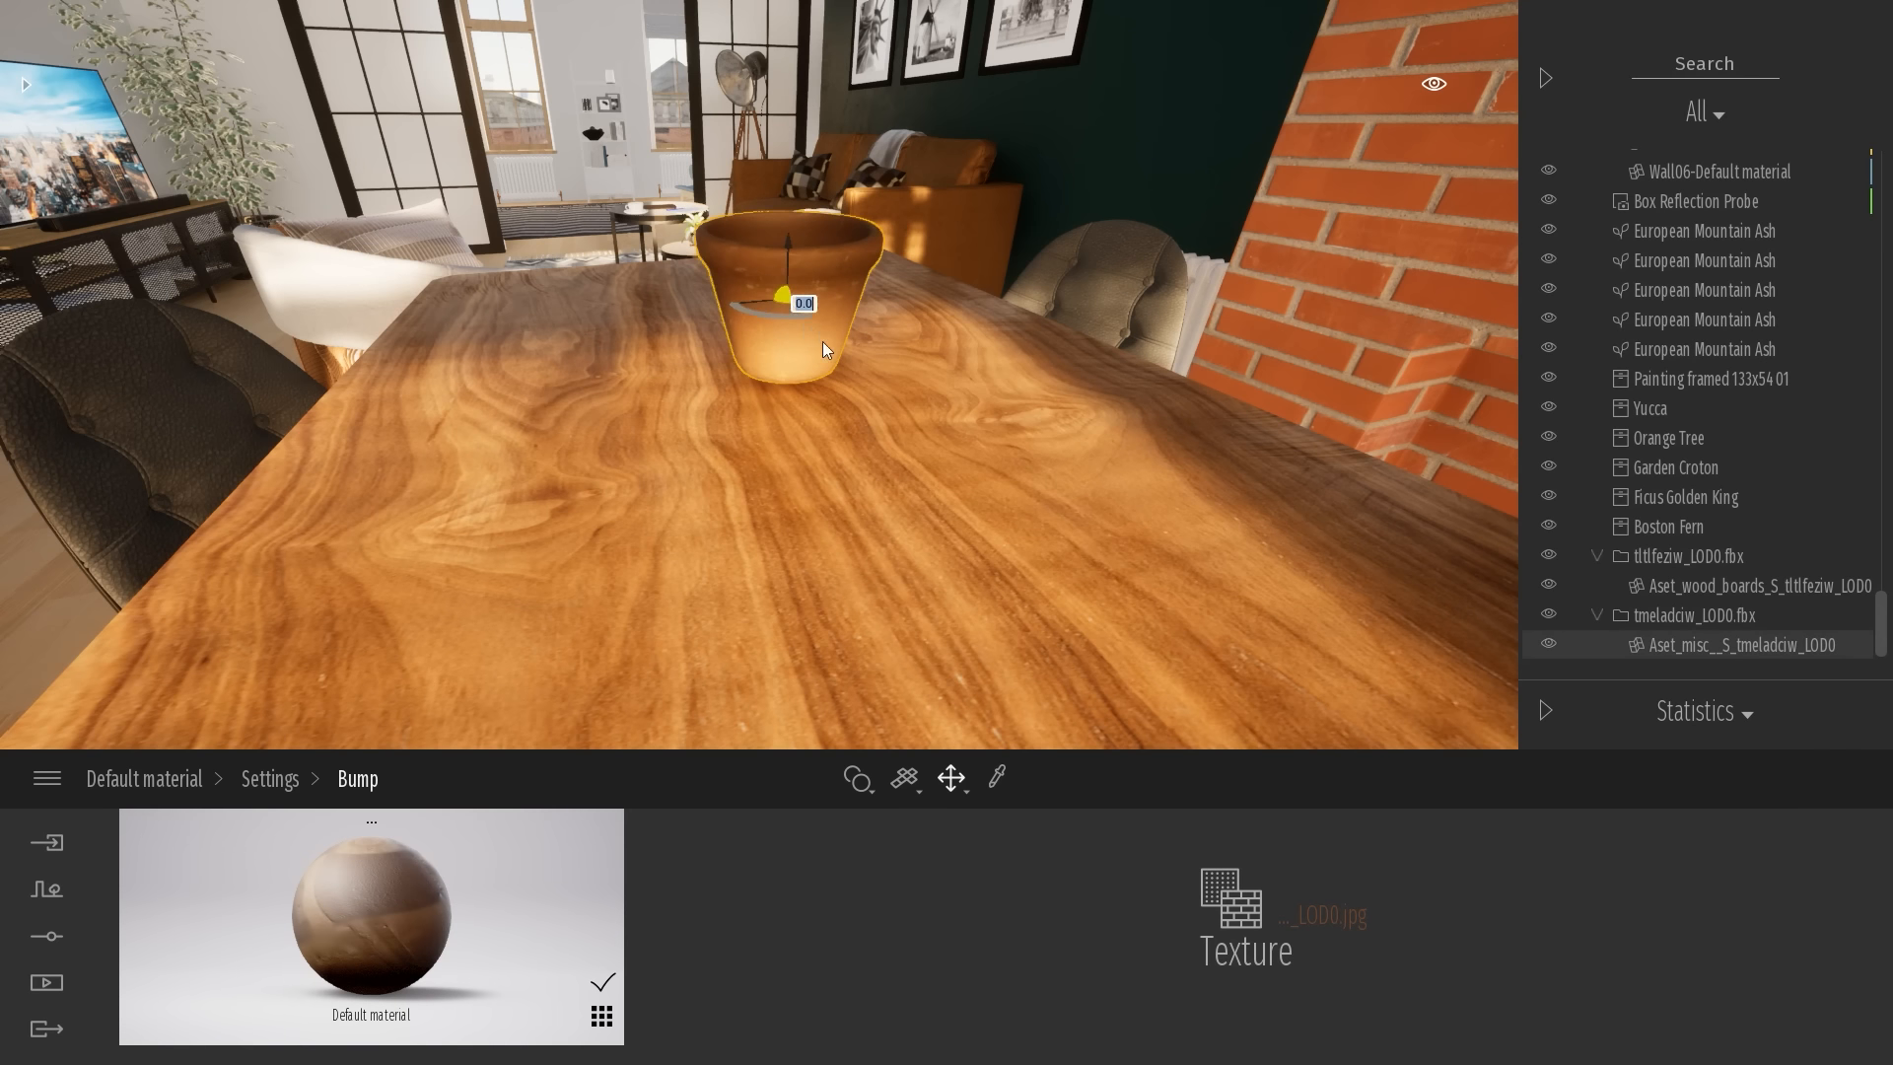
{"action": "key", "text": "w"}
{"action": "key", "text": "q"}
{"action": "left_click_drag", "start_coordinate": [796, 93], "coordinate": [800, 118]}
{"action": "key", "text": "Escape"}
{"action": "key", "text": "e"}
{"action": "right_click_drag", "start_coordinate": [954, 116], "coordinate": [986, 237]}
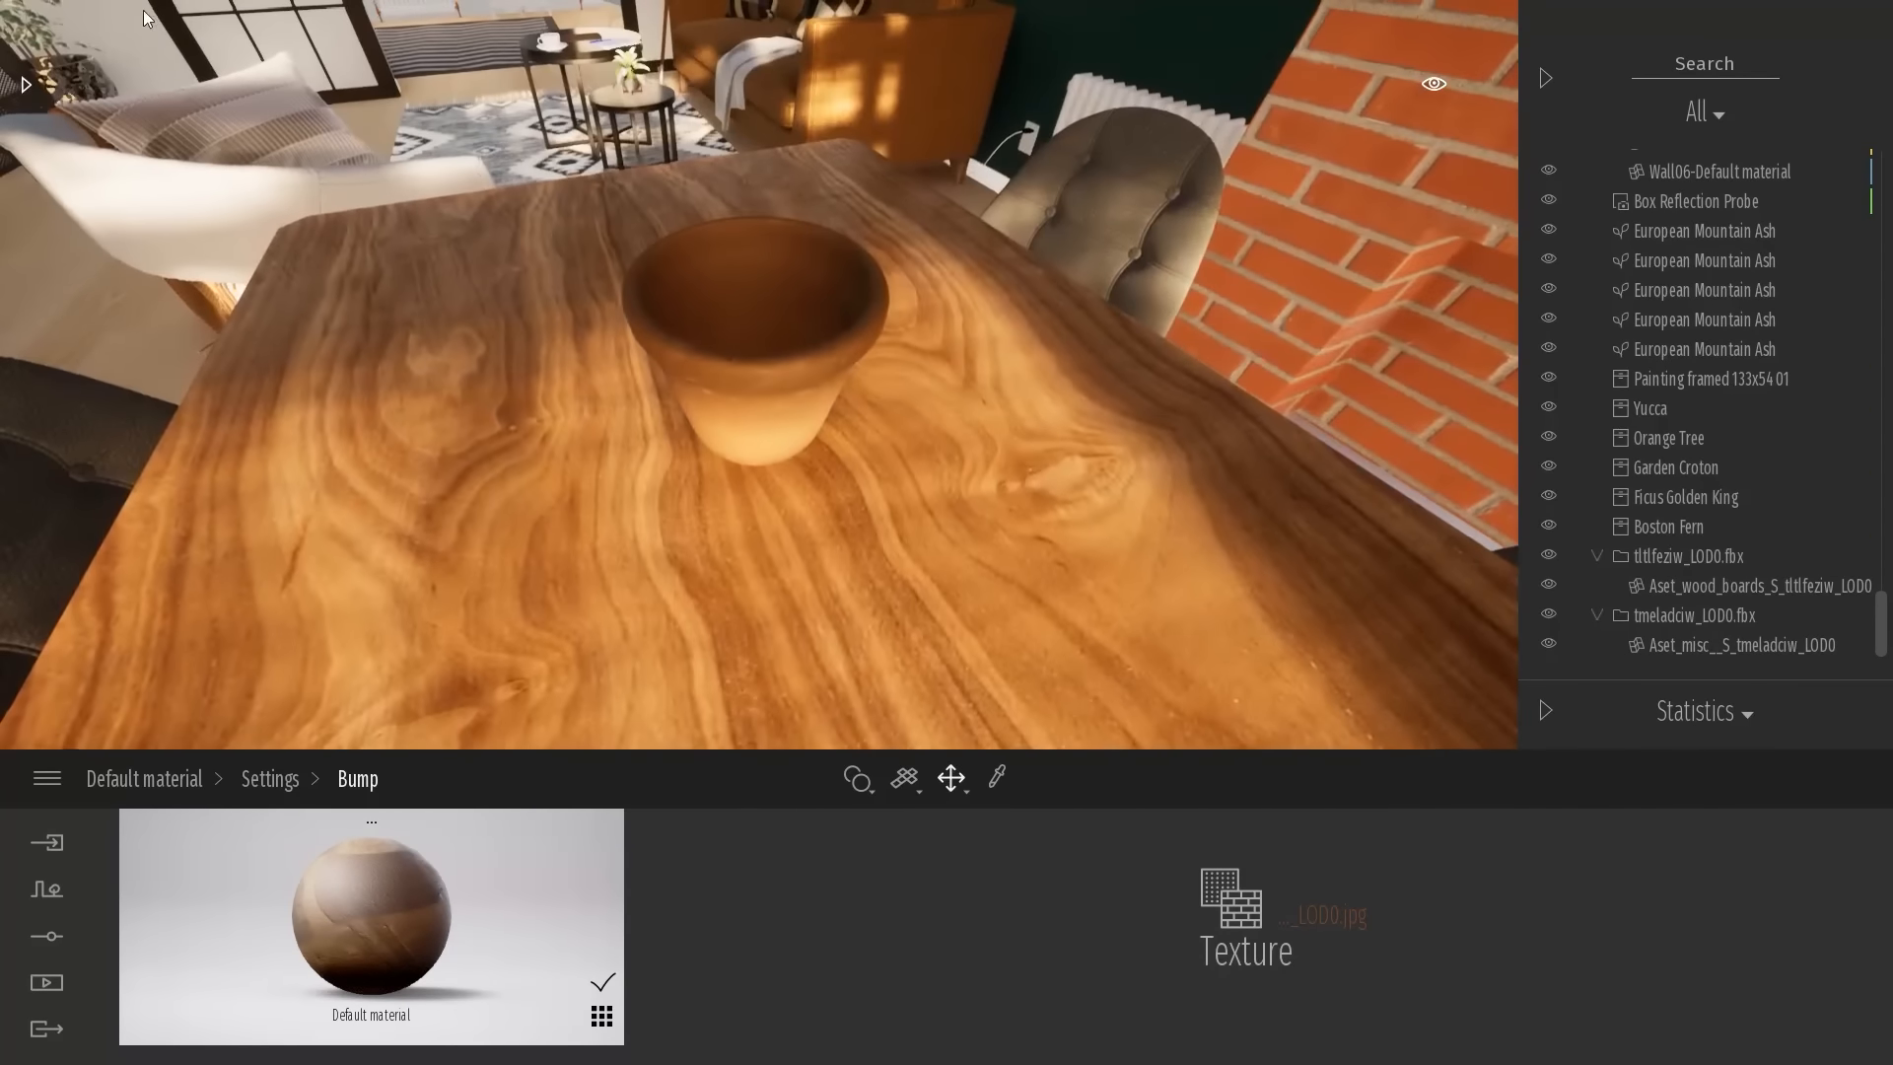
Add a Base circle 10m from the Primitives of the object library to the terracotta pot
{"action": "left_click", "coordinate": [26, 83]}
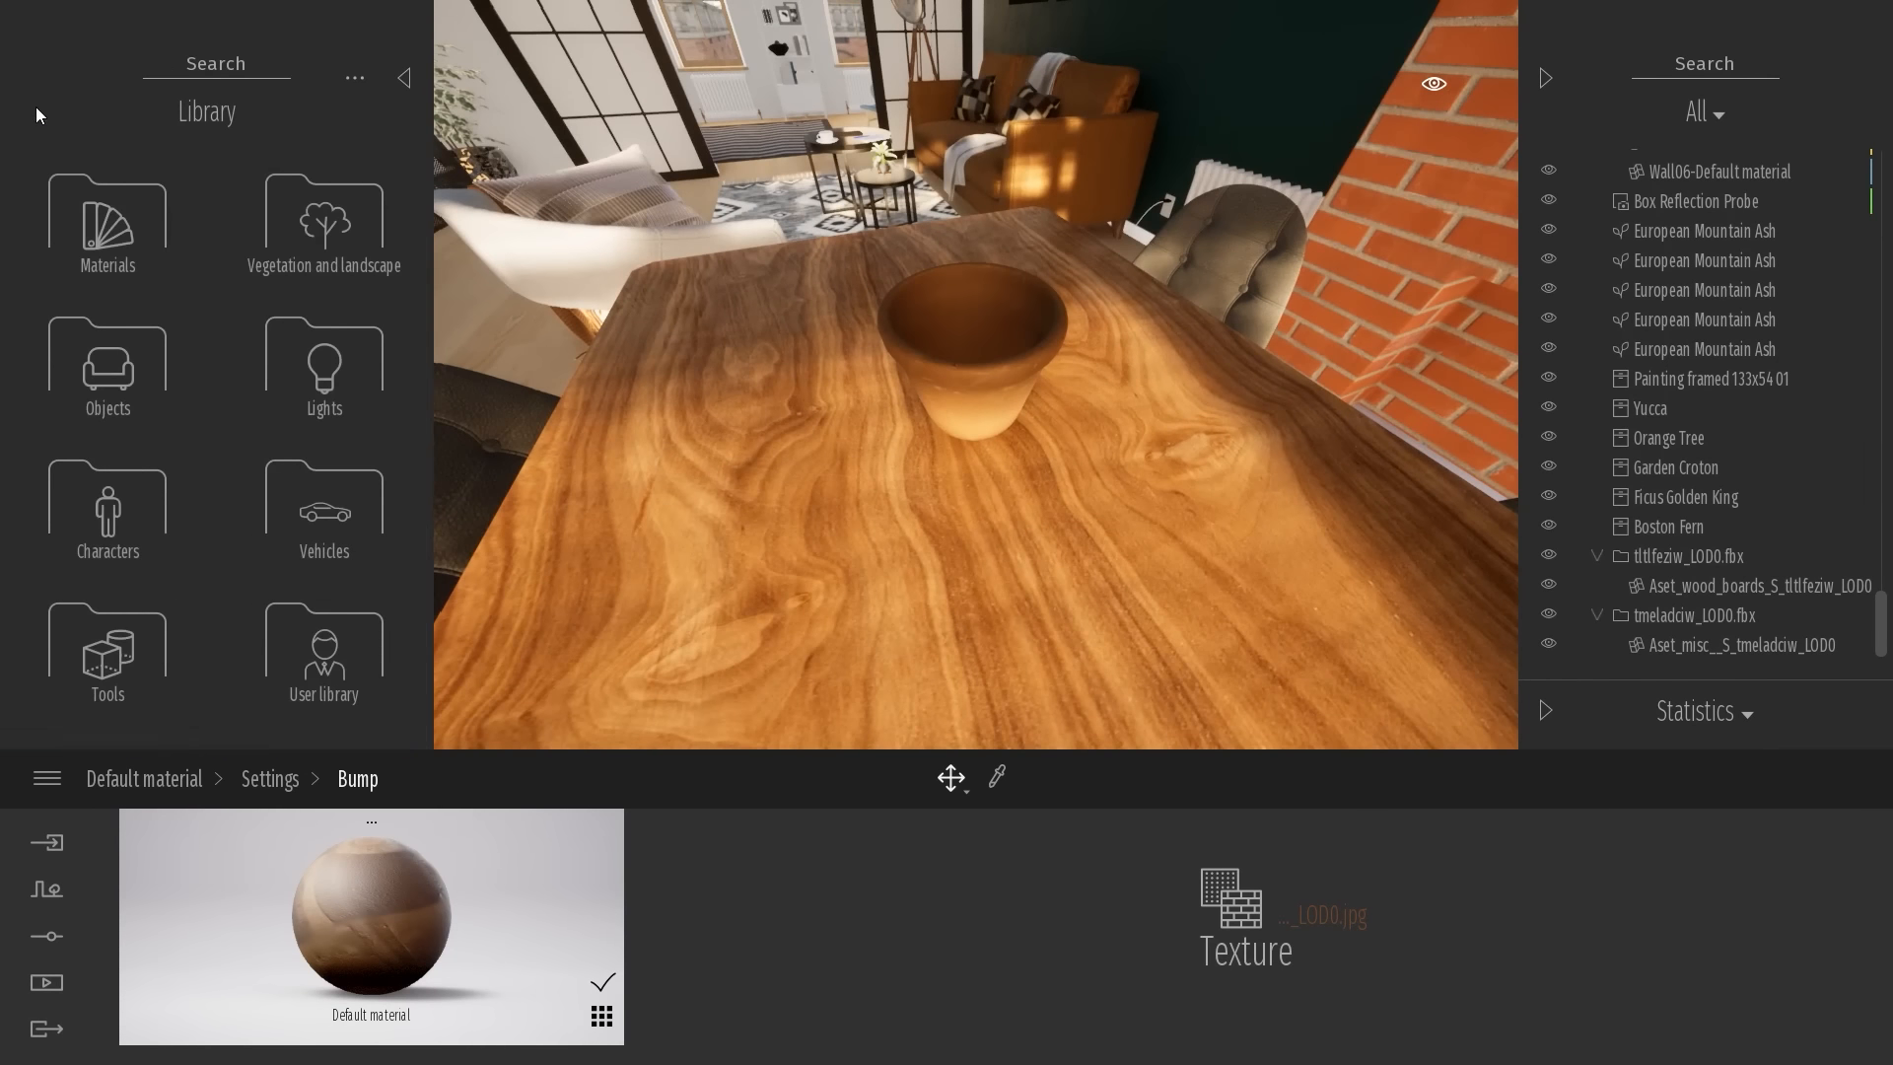
{"action": "left_click", "coordinate": [106, 359]}
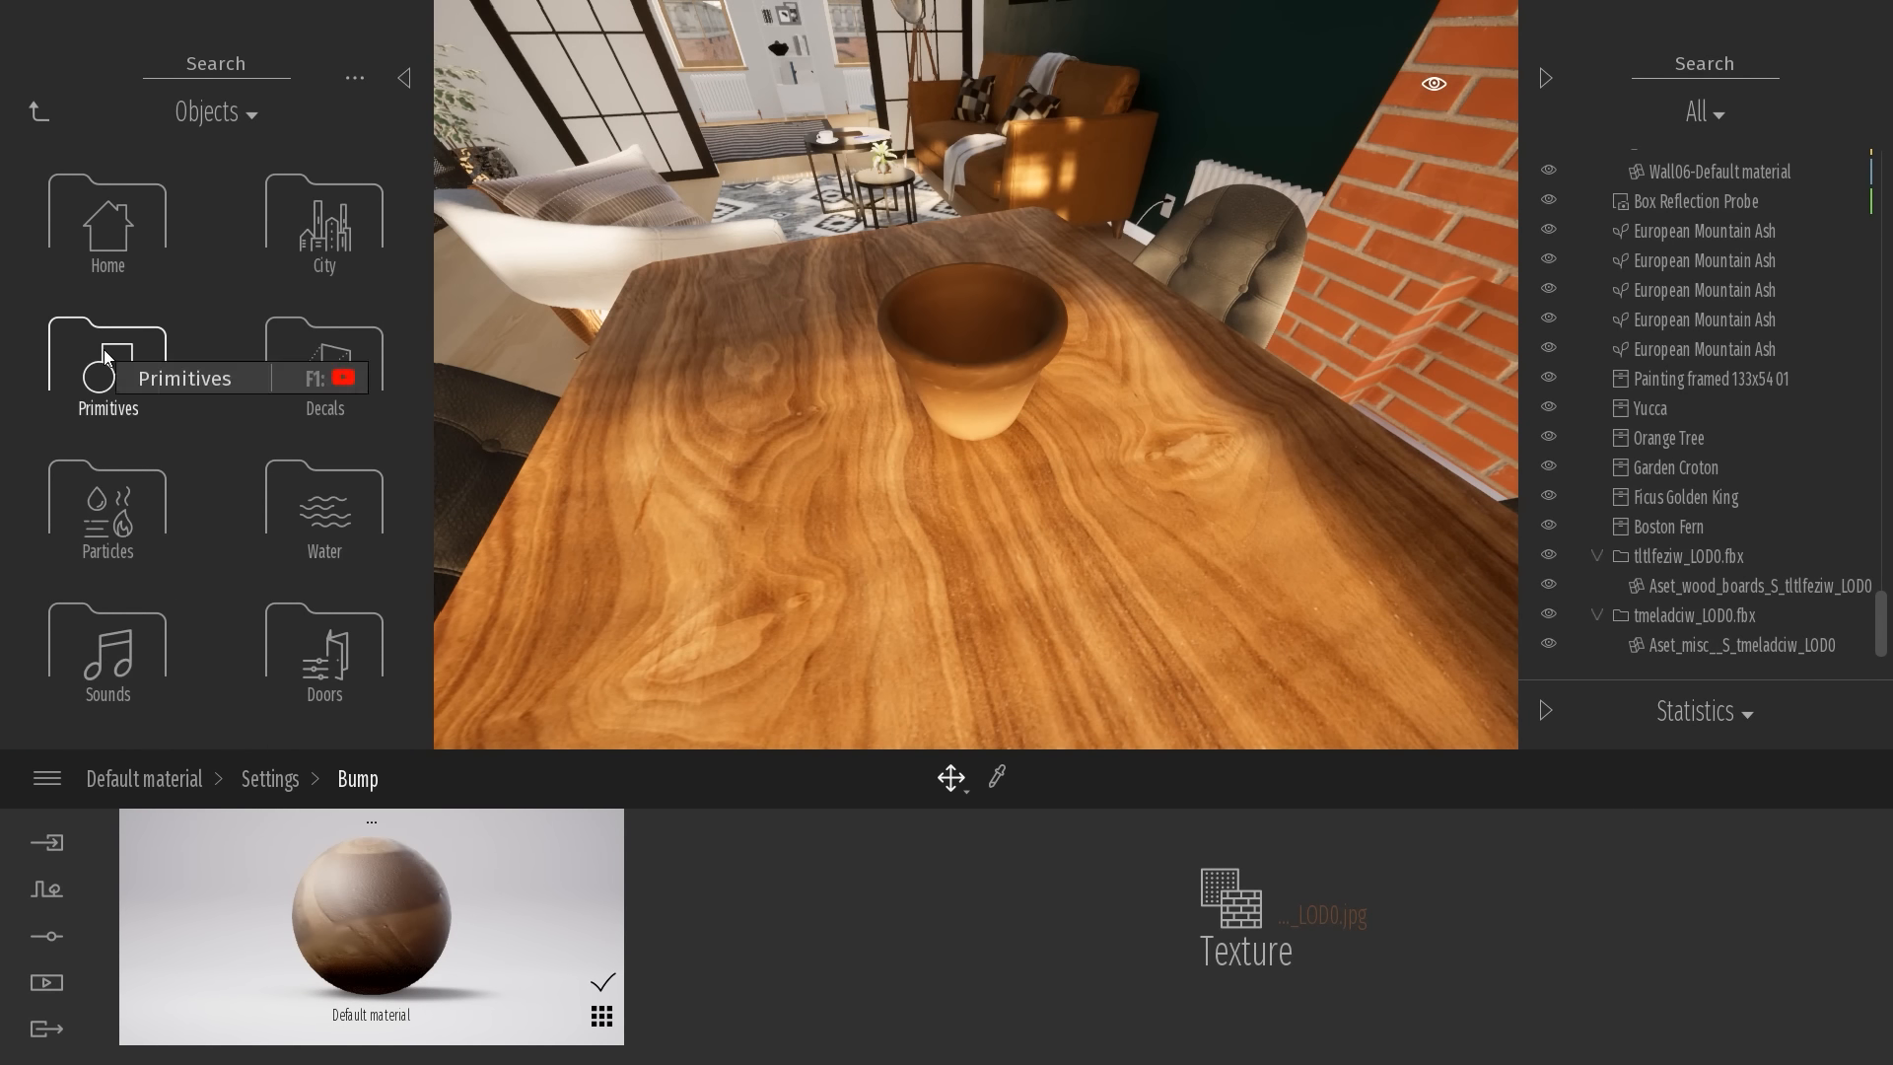
{"action": "left_click", "coordinate": [106, 358]}
{"action": "scroll", "coordinate": [270, 321], "scroll_direction": "down", "scroll_amount": 8}
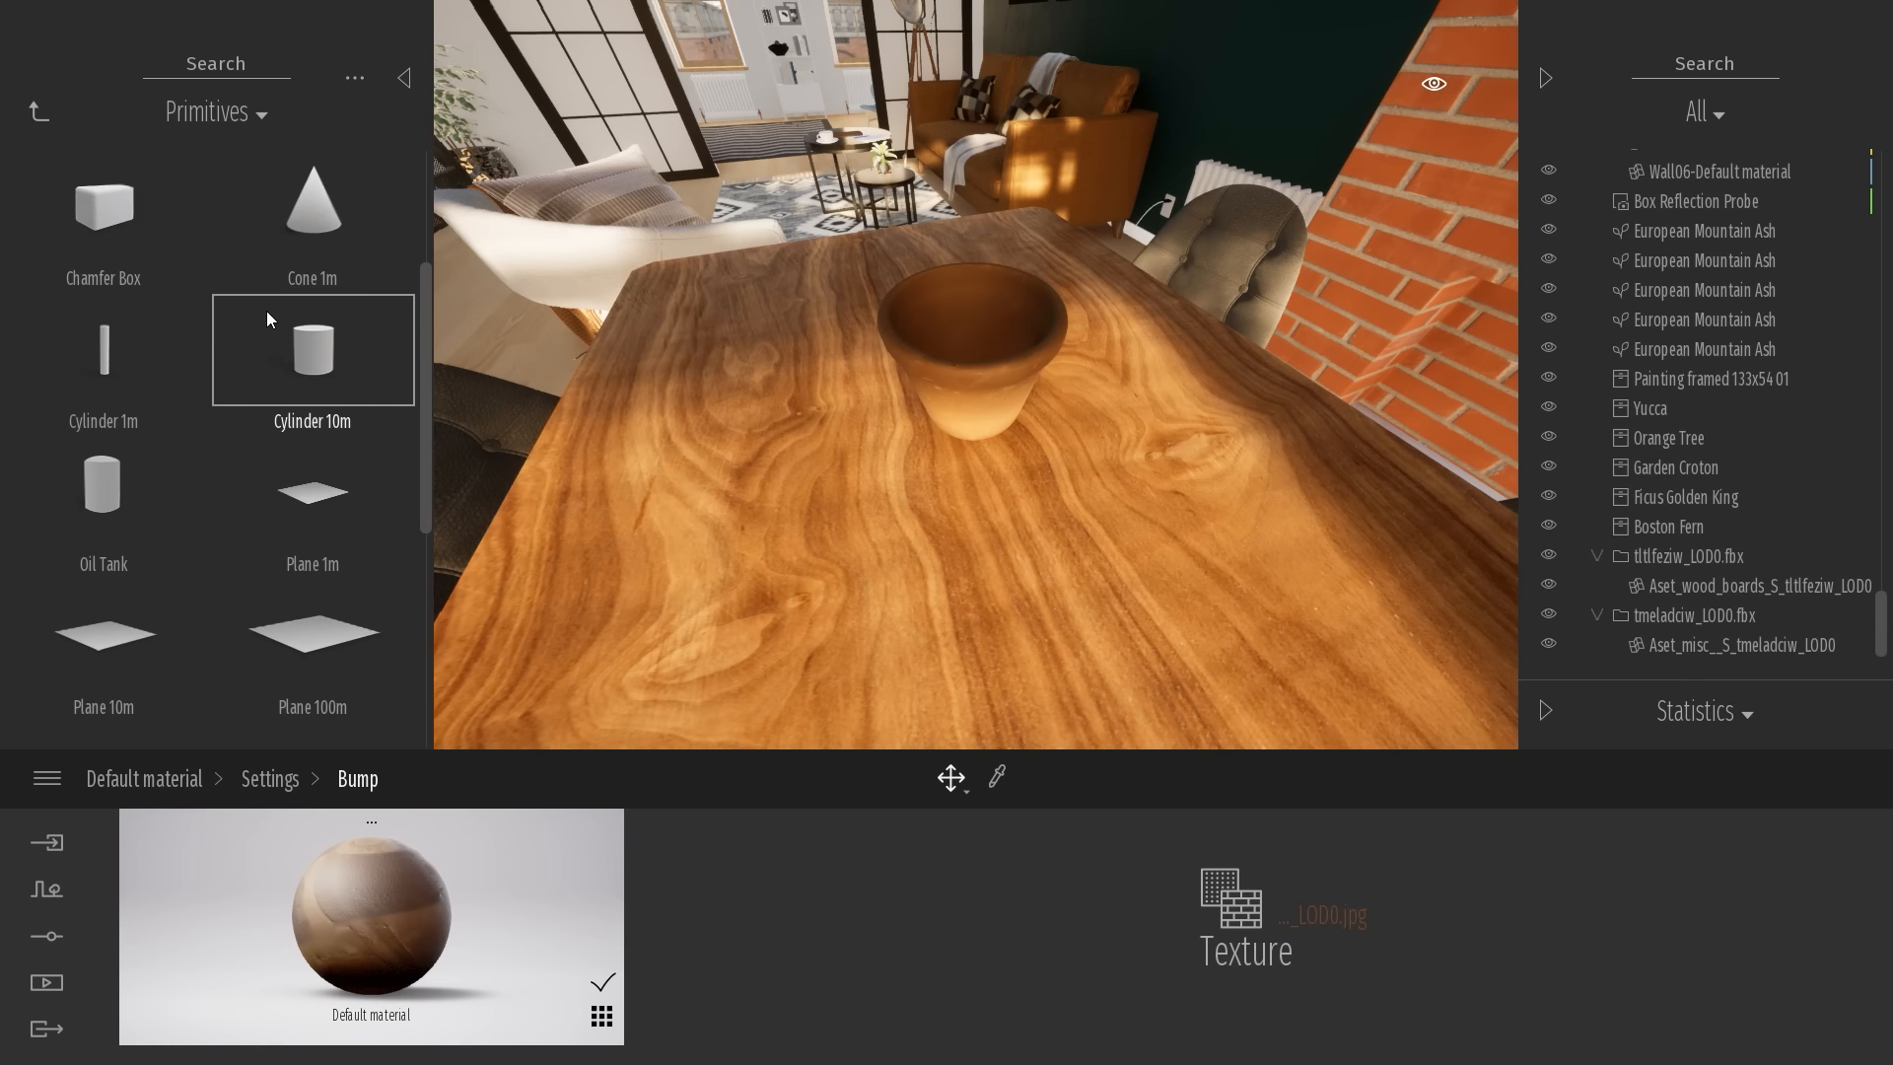
{"action": "scroll", "coordinate": [274, 334], "scroll_direction": "up", "scroll_amount": 8}
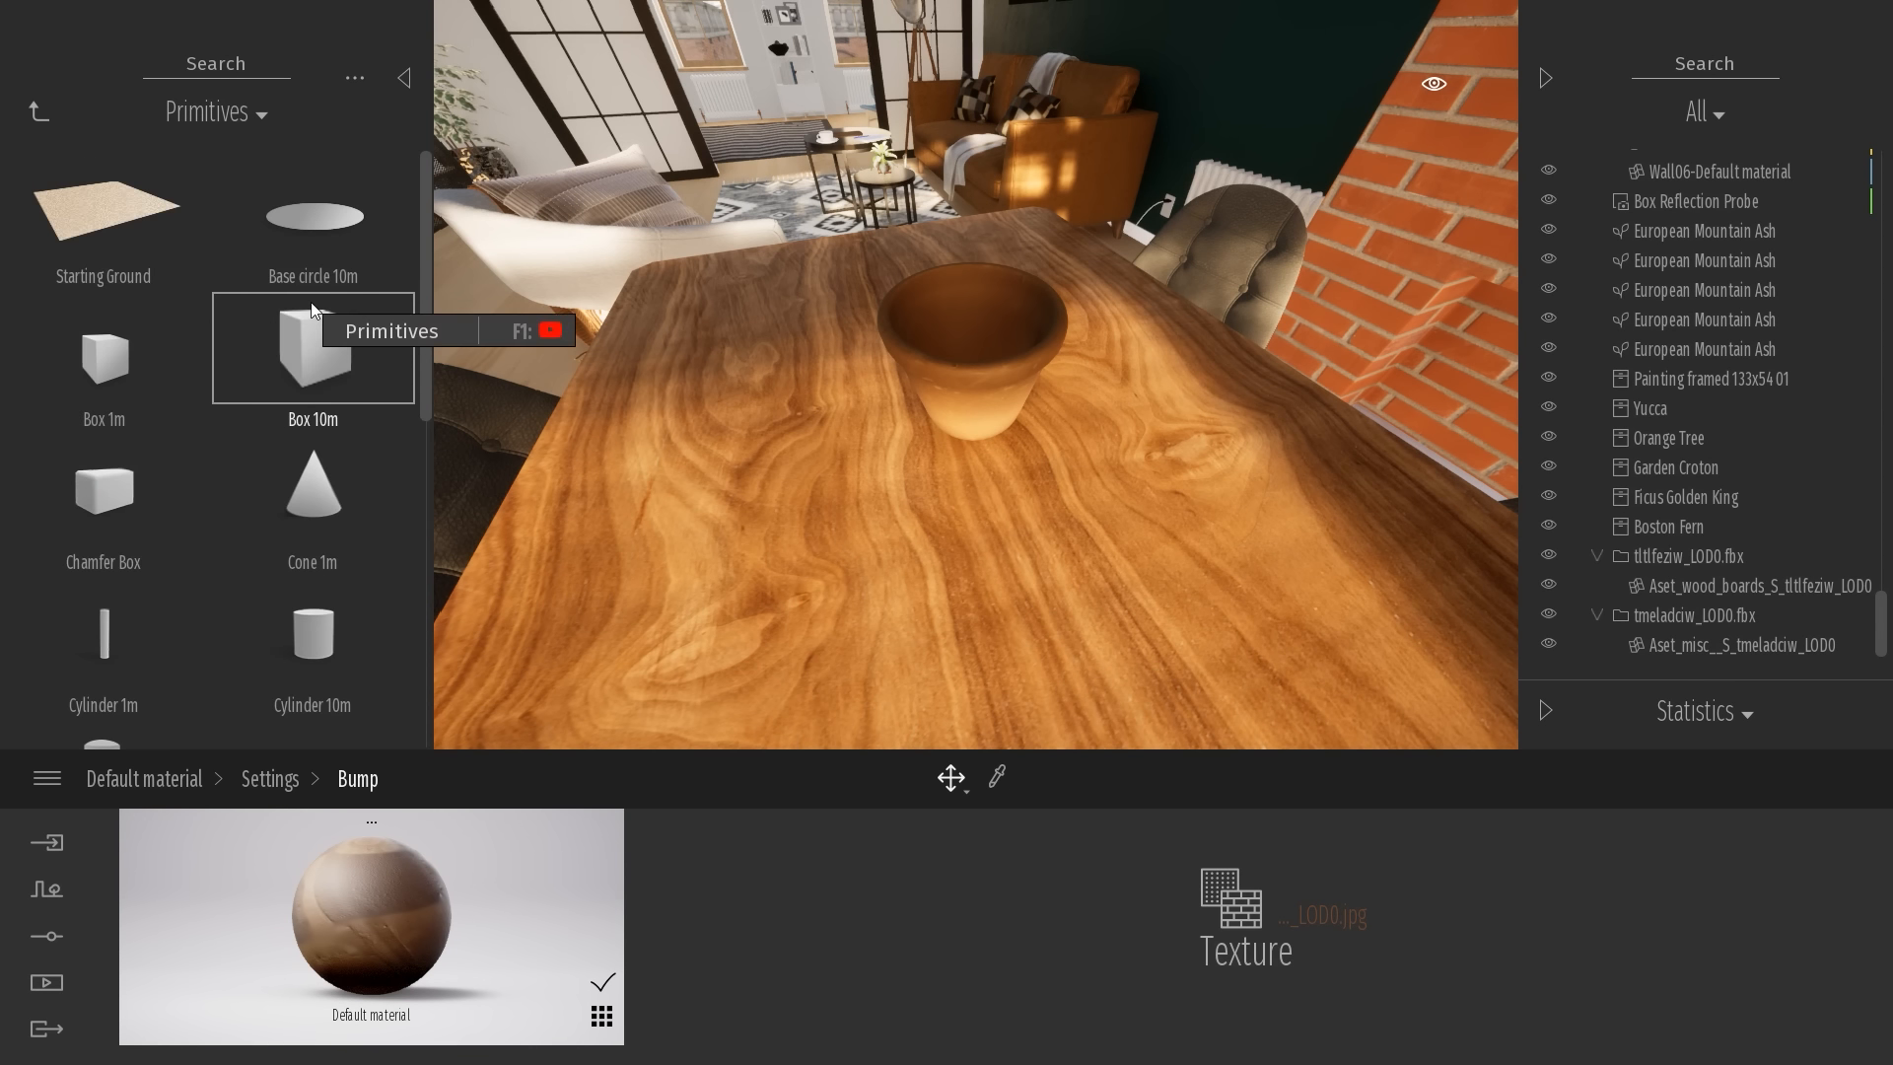
{"action": "left_click_drag", "start_coordinate": [330, 216], "coordinate": [980, 796]}
Scale and position the base circle so that it fills the pot's opening just below the rim
{"action": "left_click_drag", "start_coordinate": [972, 452], "coordinate": [978, 282]}
{"action": "key", "text": "w"}
{"action": "right_click_drag", "start_coordinate": [978, 282], "coordinate": [970, 389]}
{"action": "key", "text": "q"}
{"action": "key", "text": "e"}
{"action": "key", "text": "s"}
{"action": "key", "text": "w"}
{"action": "key", "text": "Tab"}
{"action": "key", "text": "Tab"}
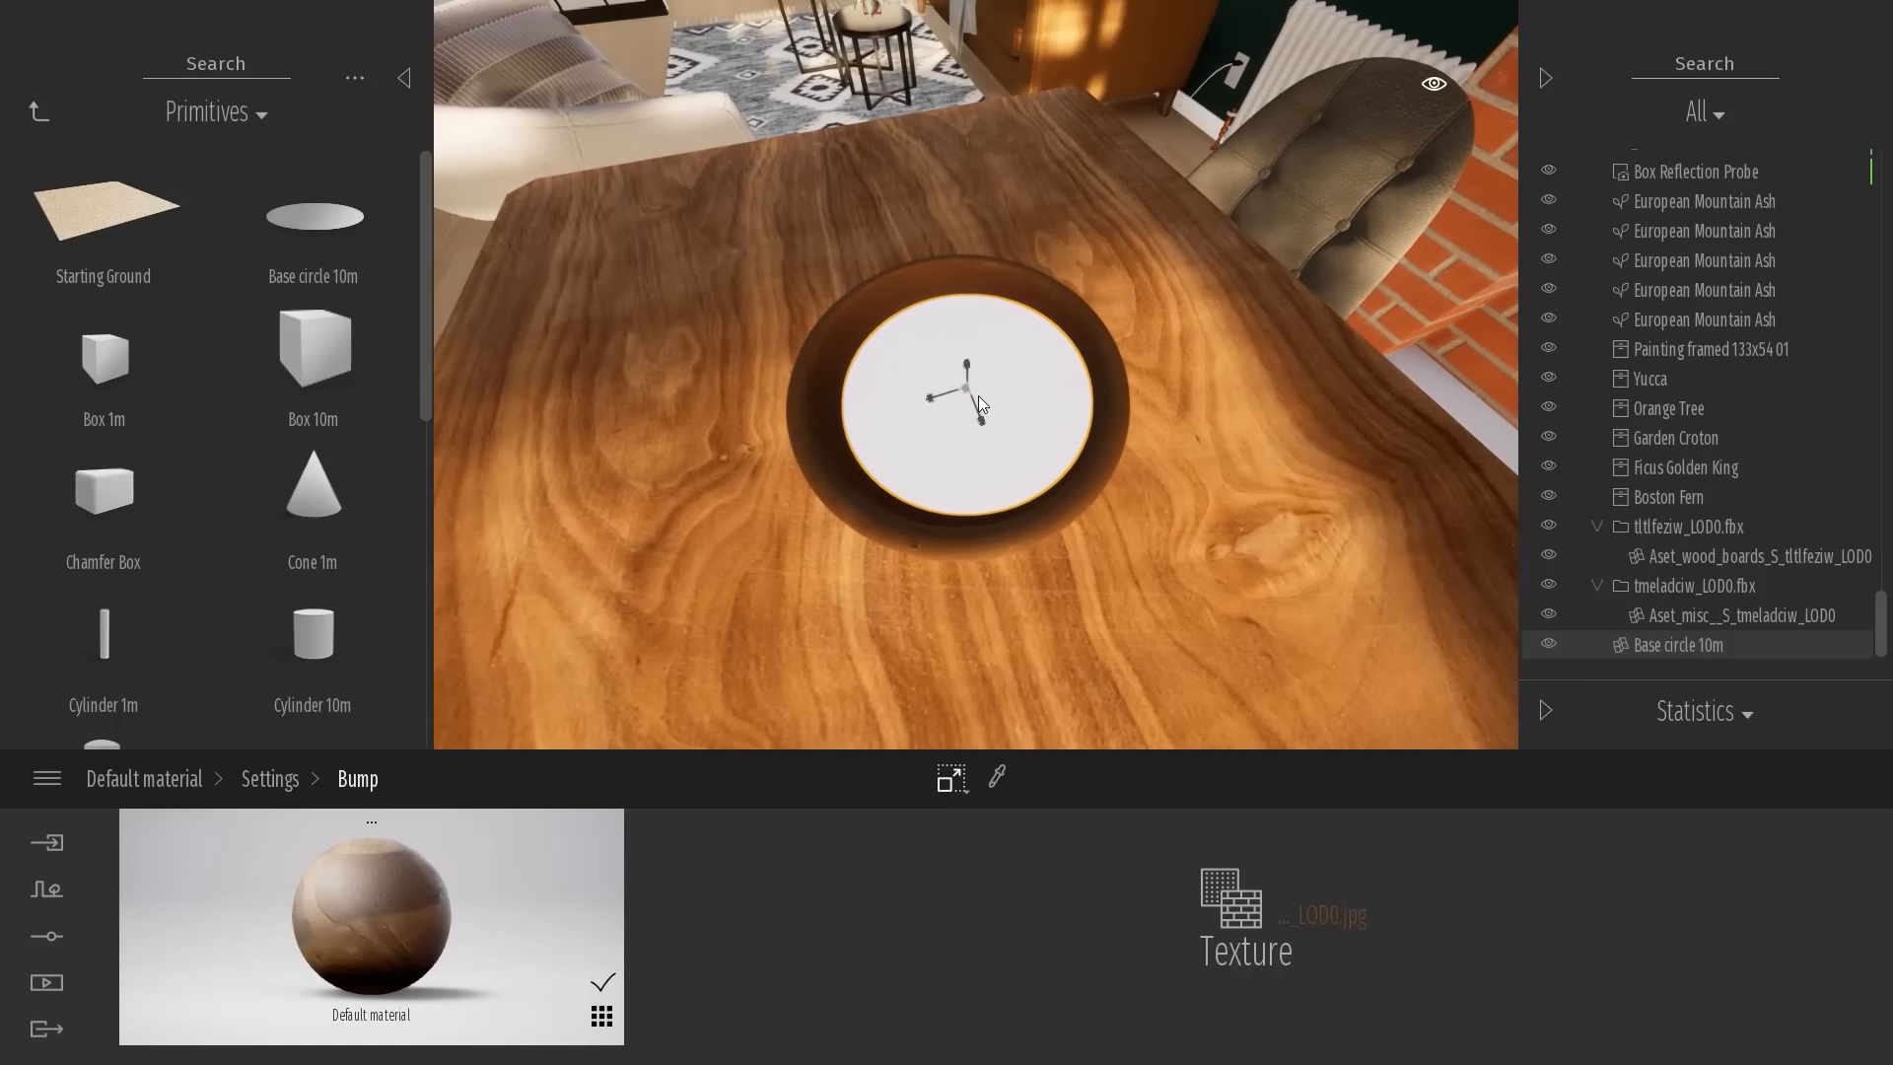
{"action": "left_click_drag", "start_coordinate": [968, 387], "coordinate": [998, 389]}
{"action": "key", "text": "Tab"}
{"action": "key", "text": "Escape"}
{"action": "right_click_drag", "start_coordinate": [1185, 440], "coordinate": [1174, 541]}
{"action": "key", "text": "s"}
{"action": "key", "text": "w"}
Switch to Quixel Bridge and open the Ground category of the Surfaces
{"action": "key", "text": "alt+Tab"}
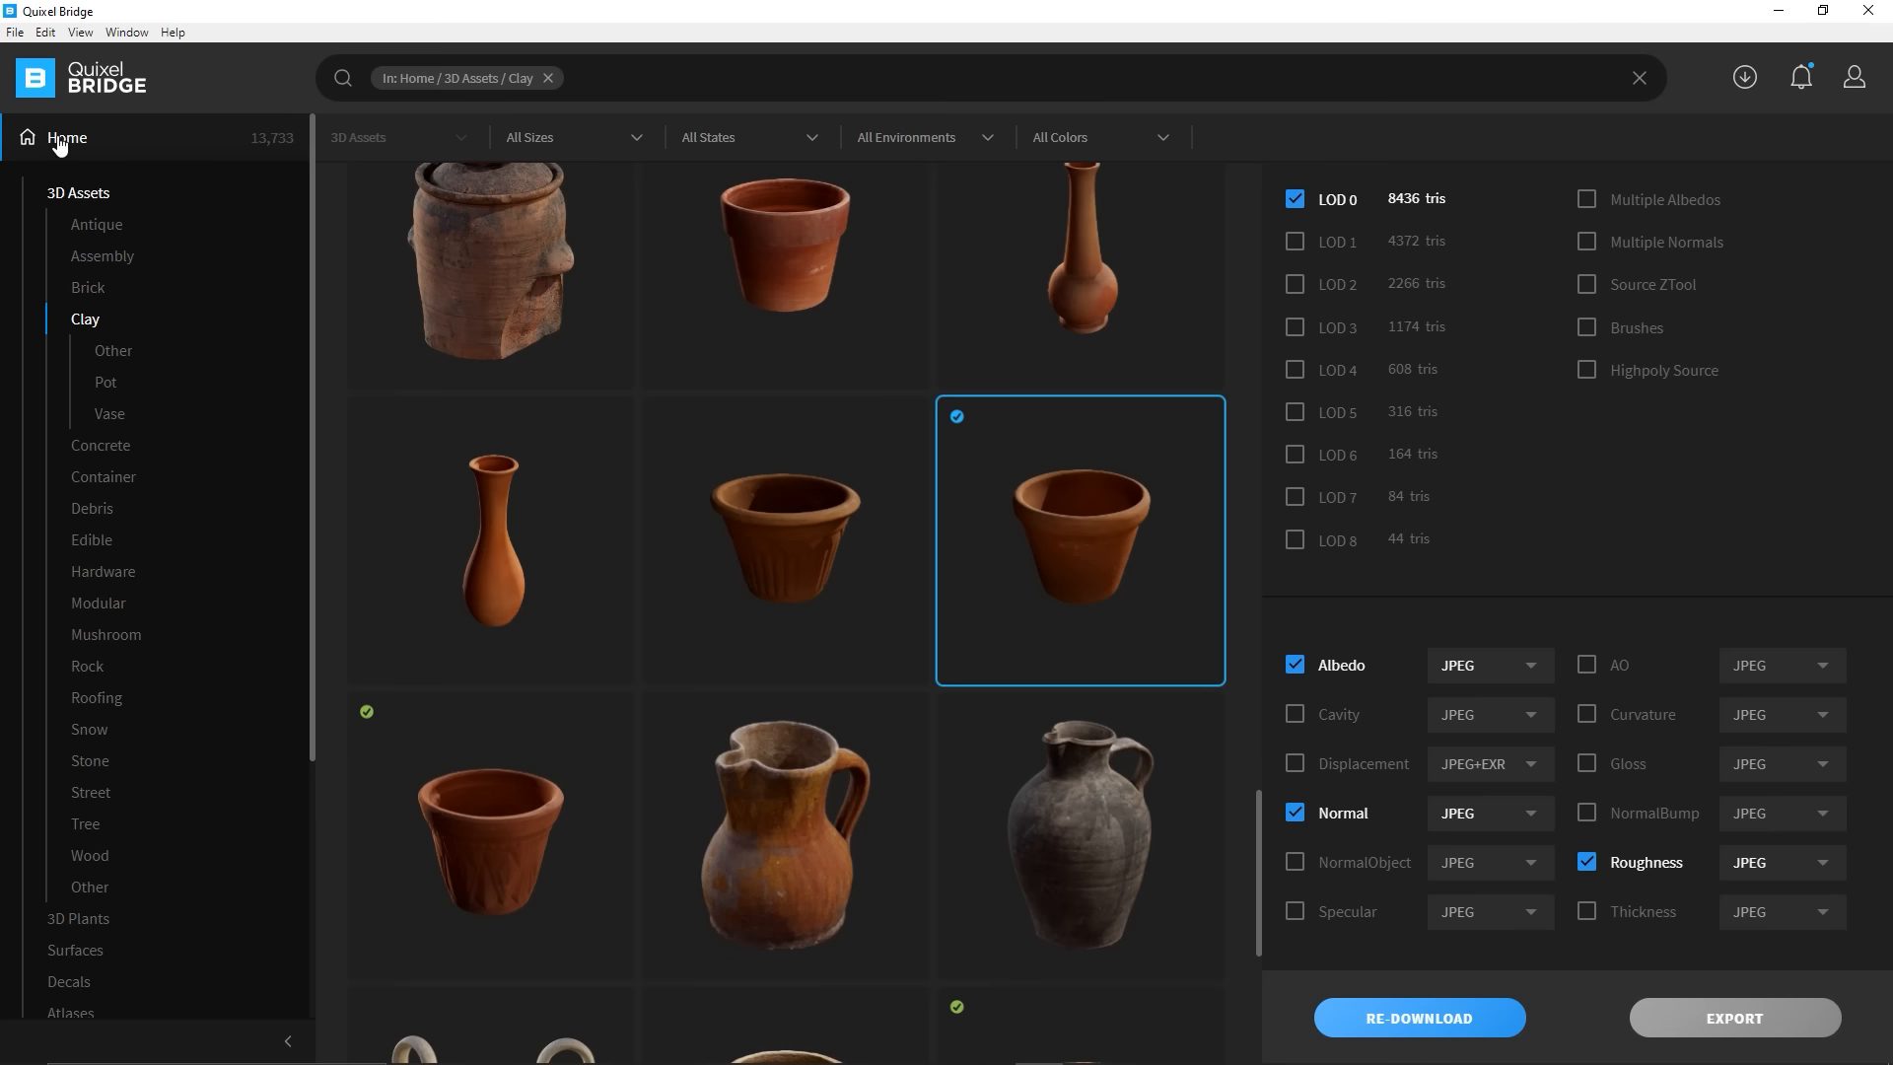
{"action": "left_click", "coordinate": [60, 145]}
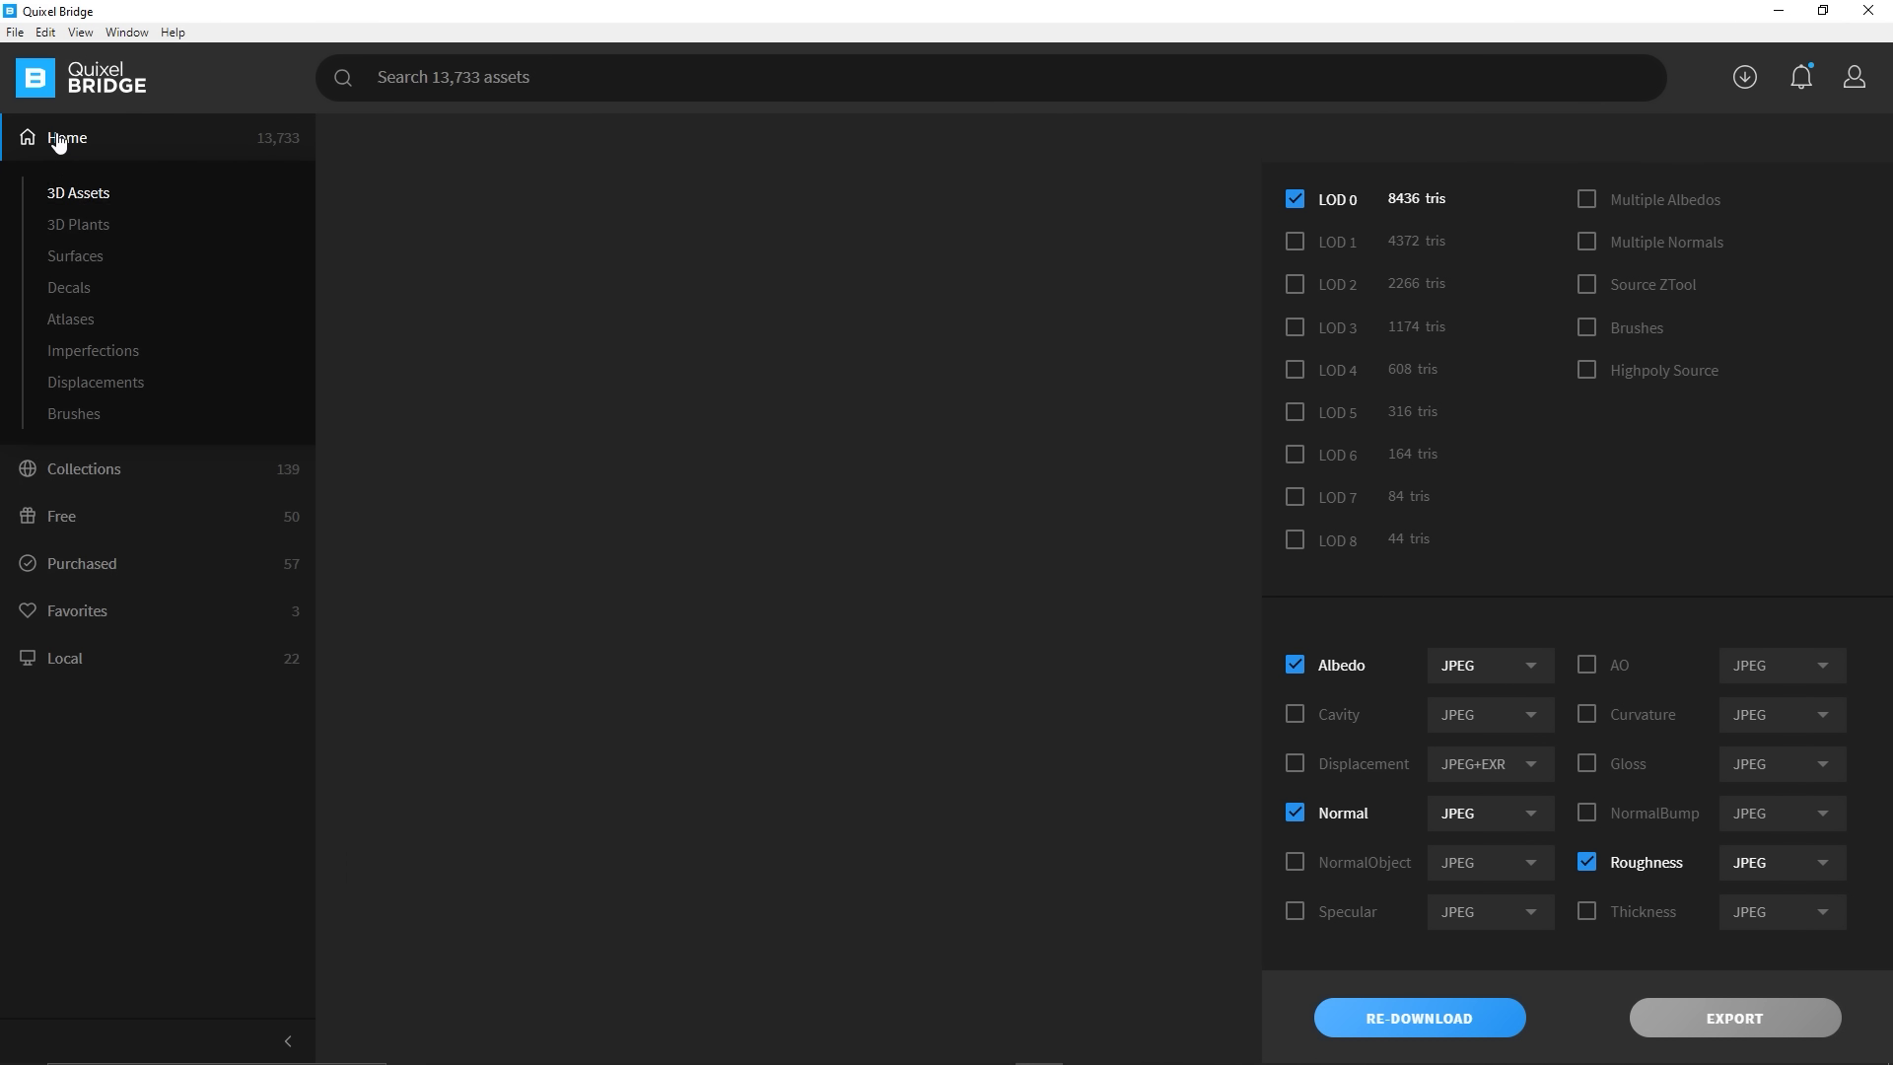
{"action": "left_click", "coordinate": [77, 258]}
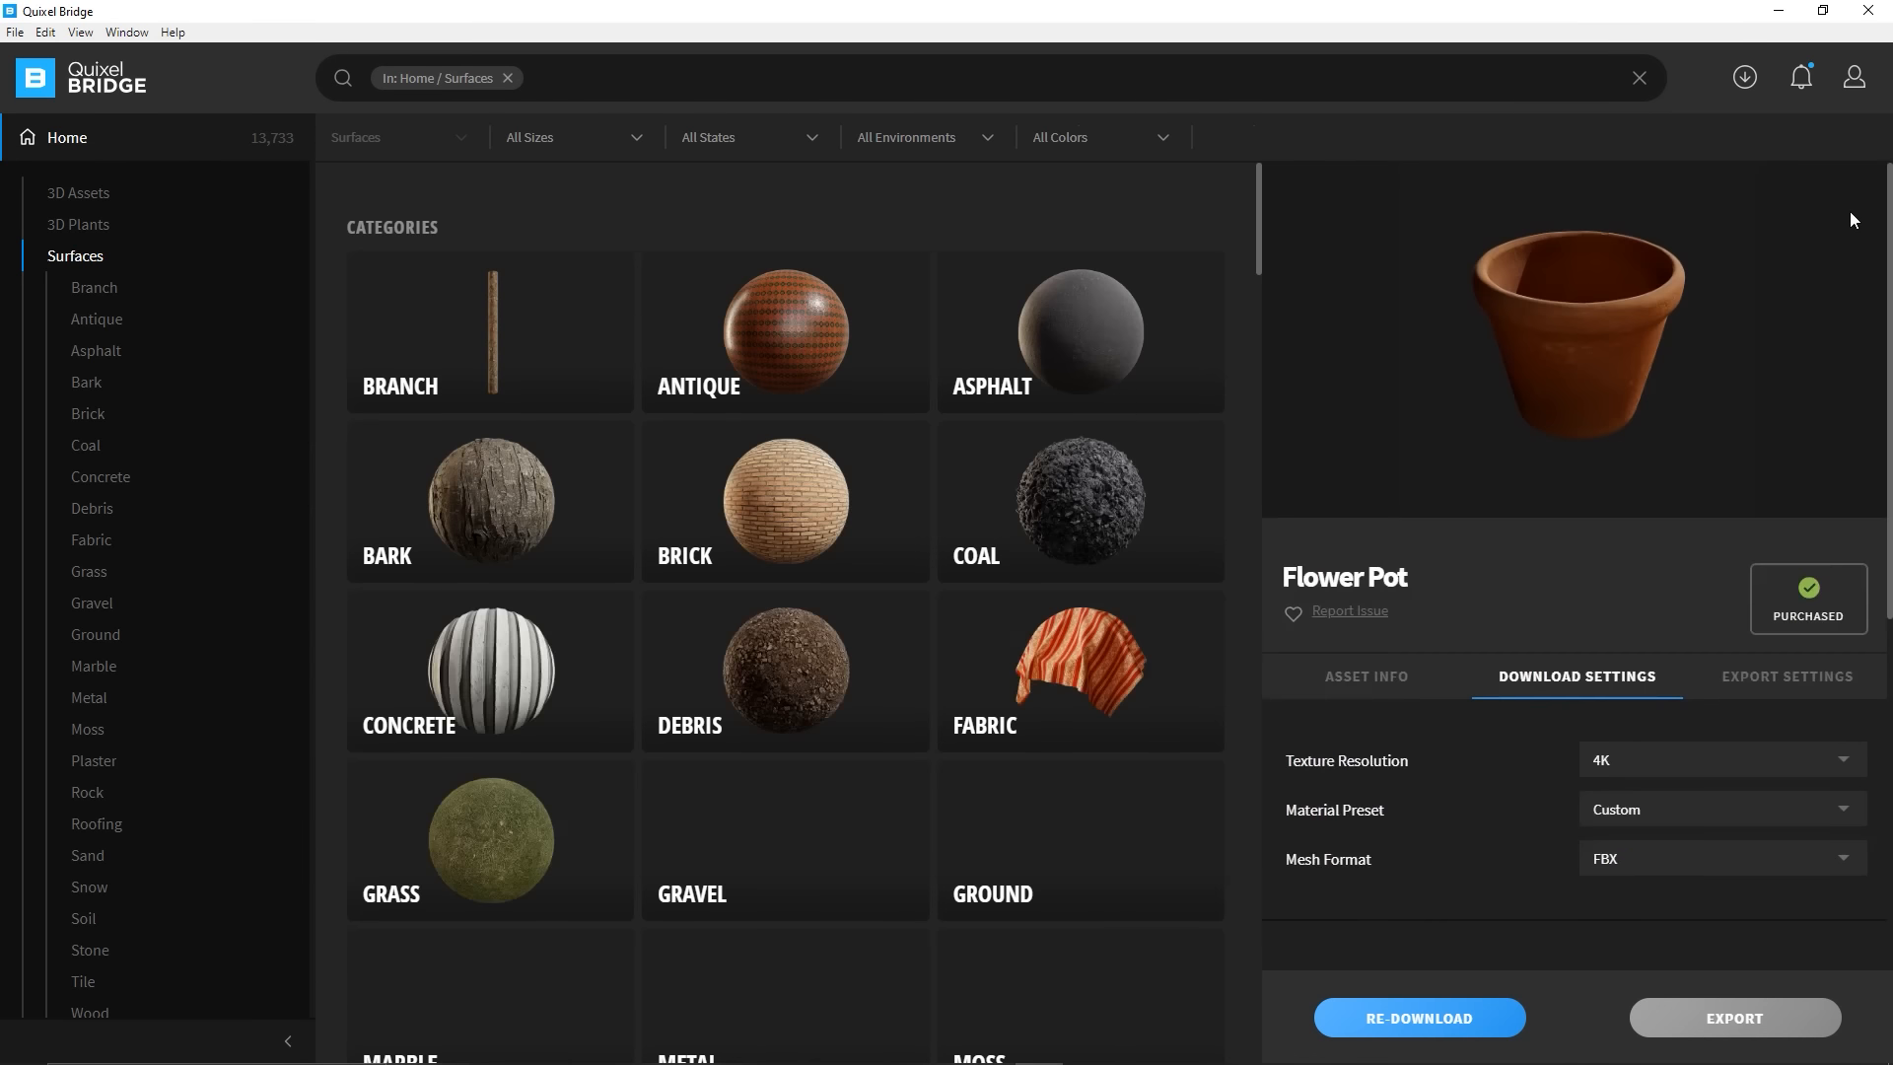
{"action": "left_click", "coordinate": [1869, 191]}
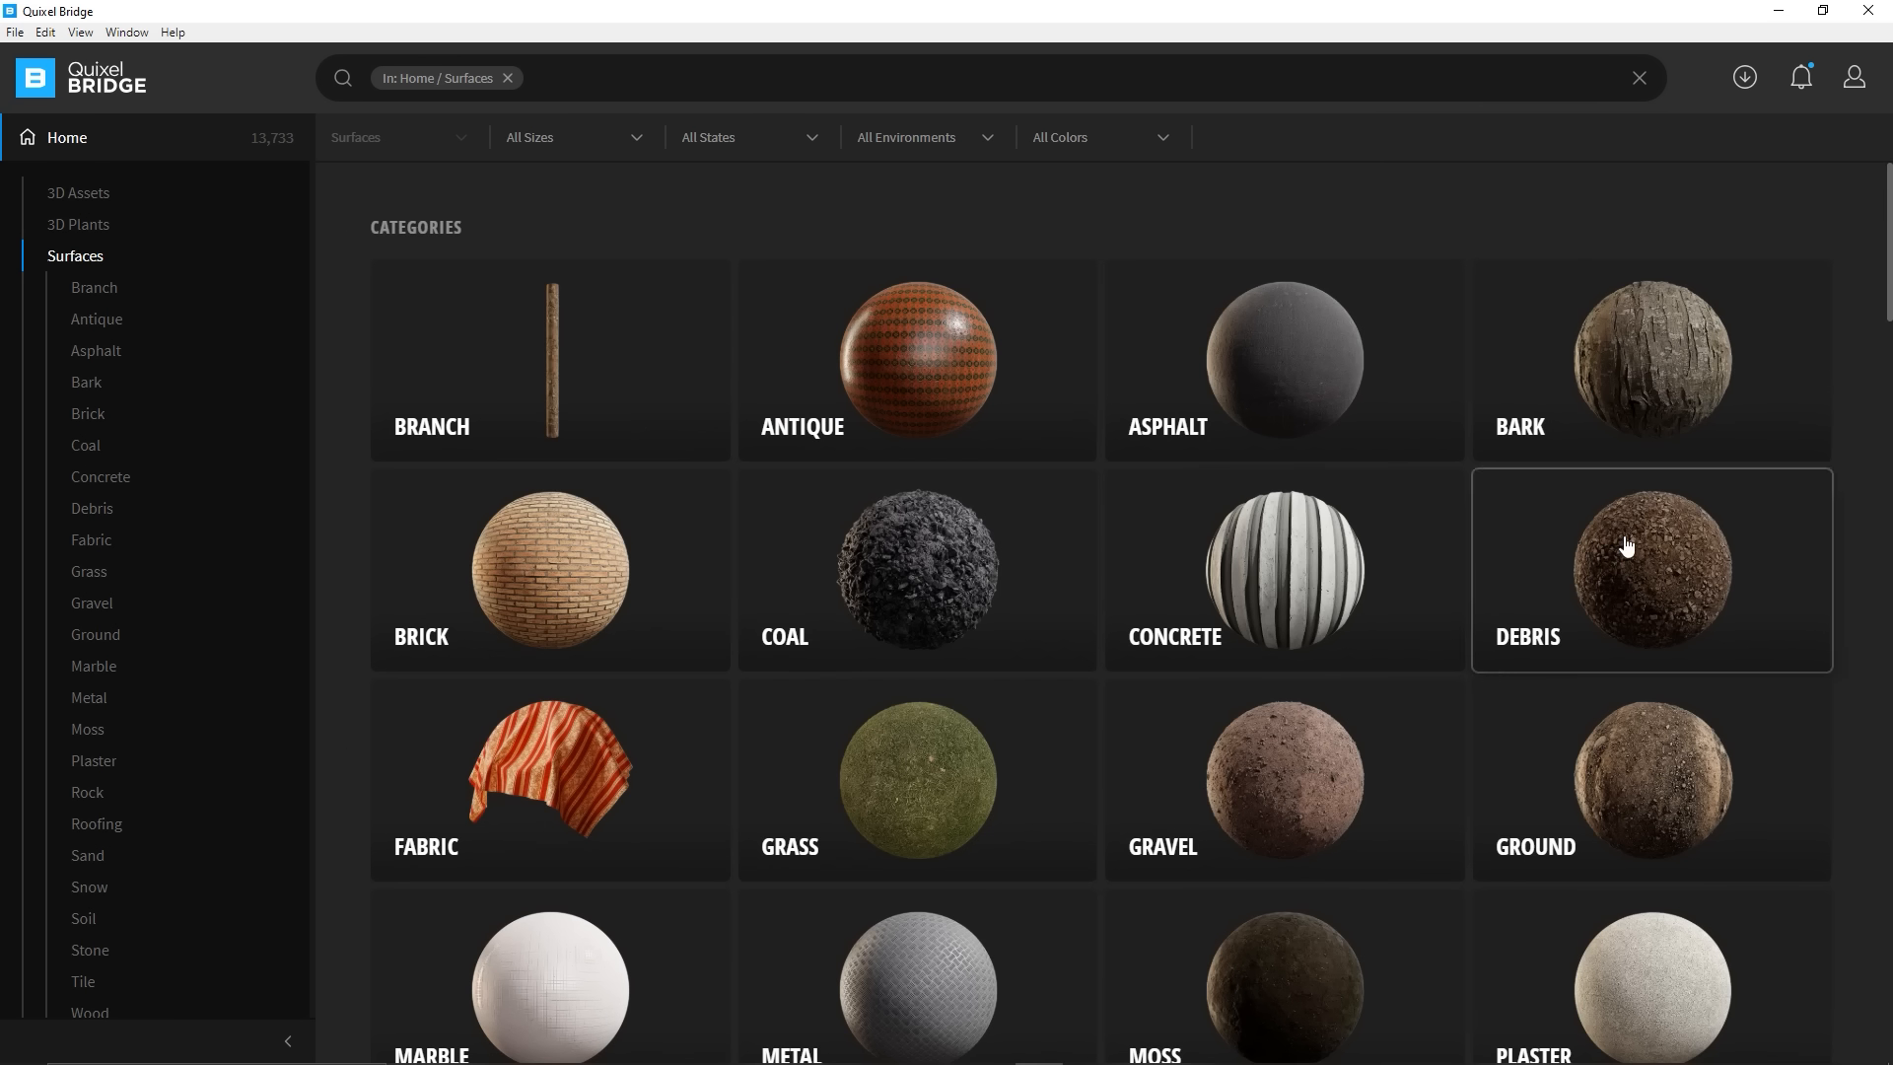
{"action": "scroll", "coordinate": [1618, 541], "scroll_direction": "down", "scroll_amount": 2}
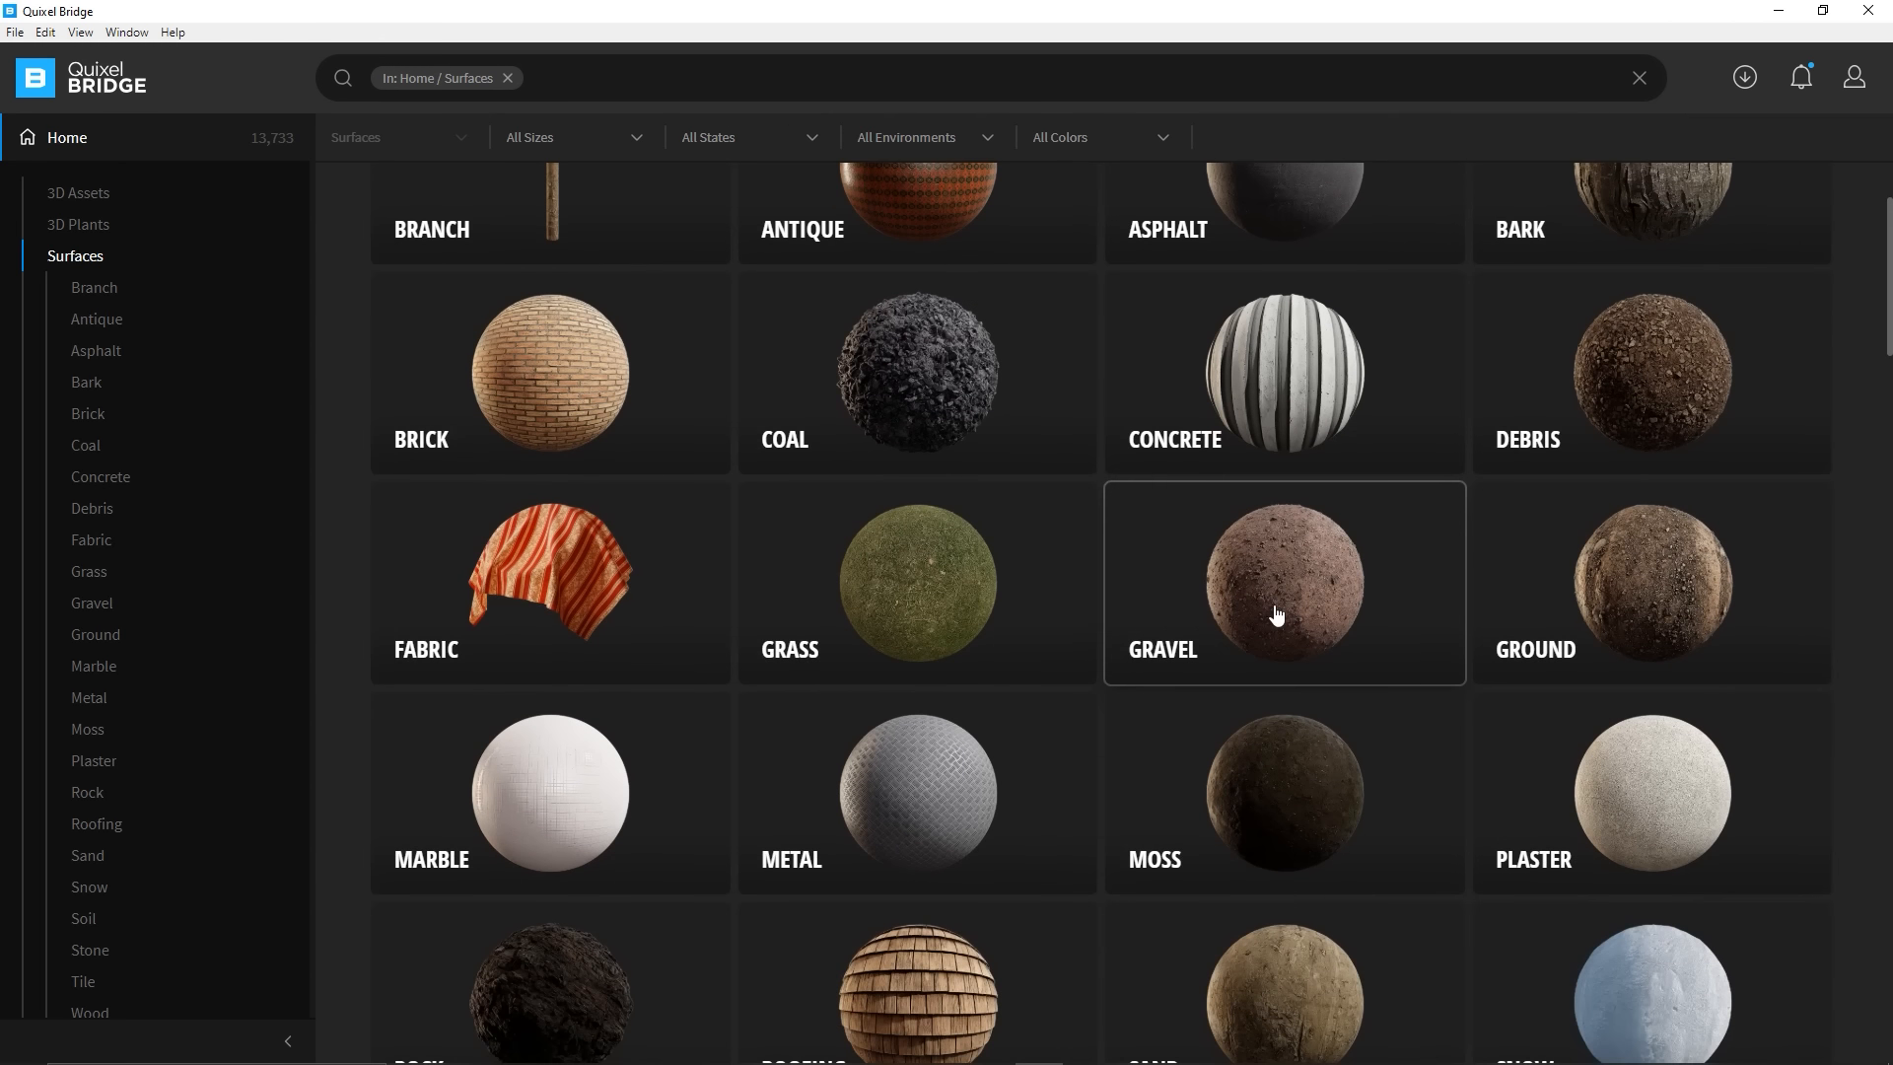
{"action": "left_click", "coordinate": [1668, 587]}
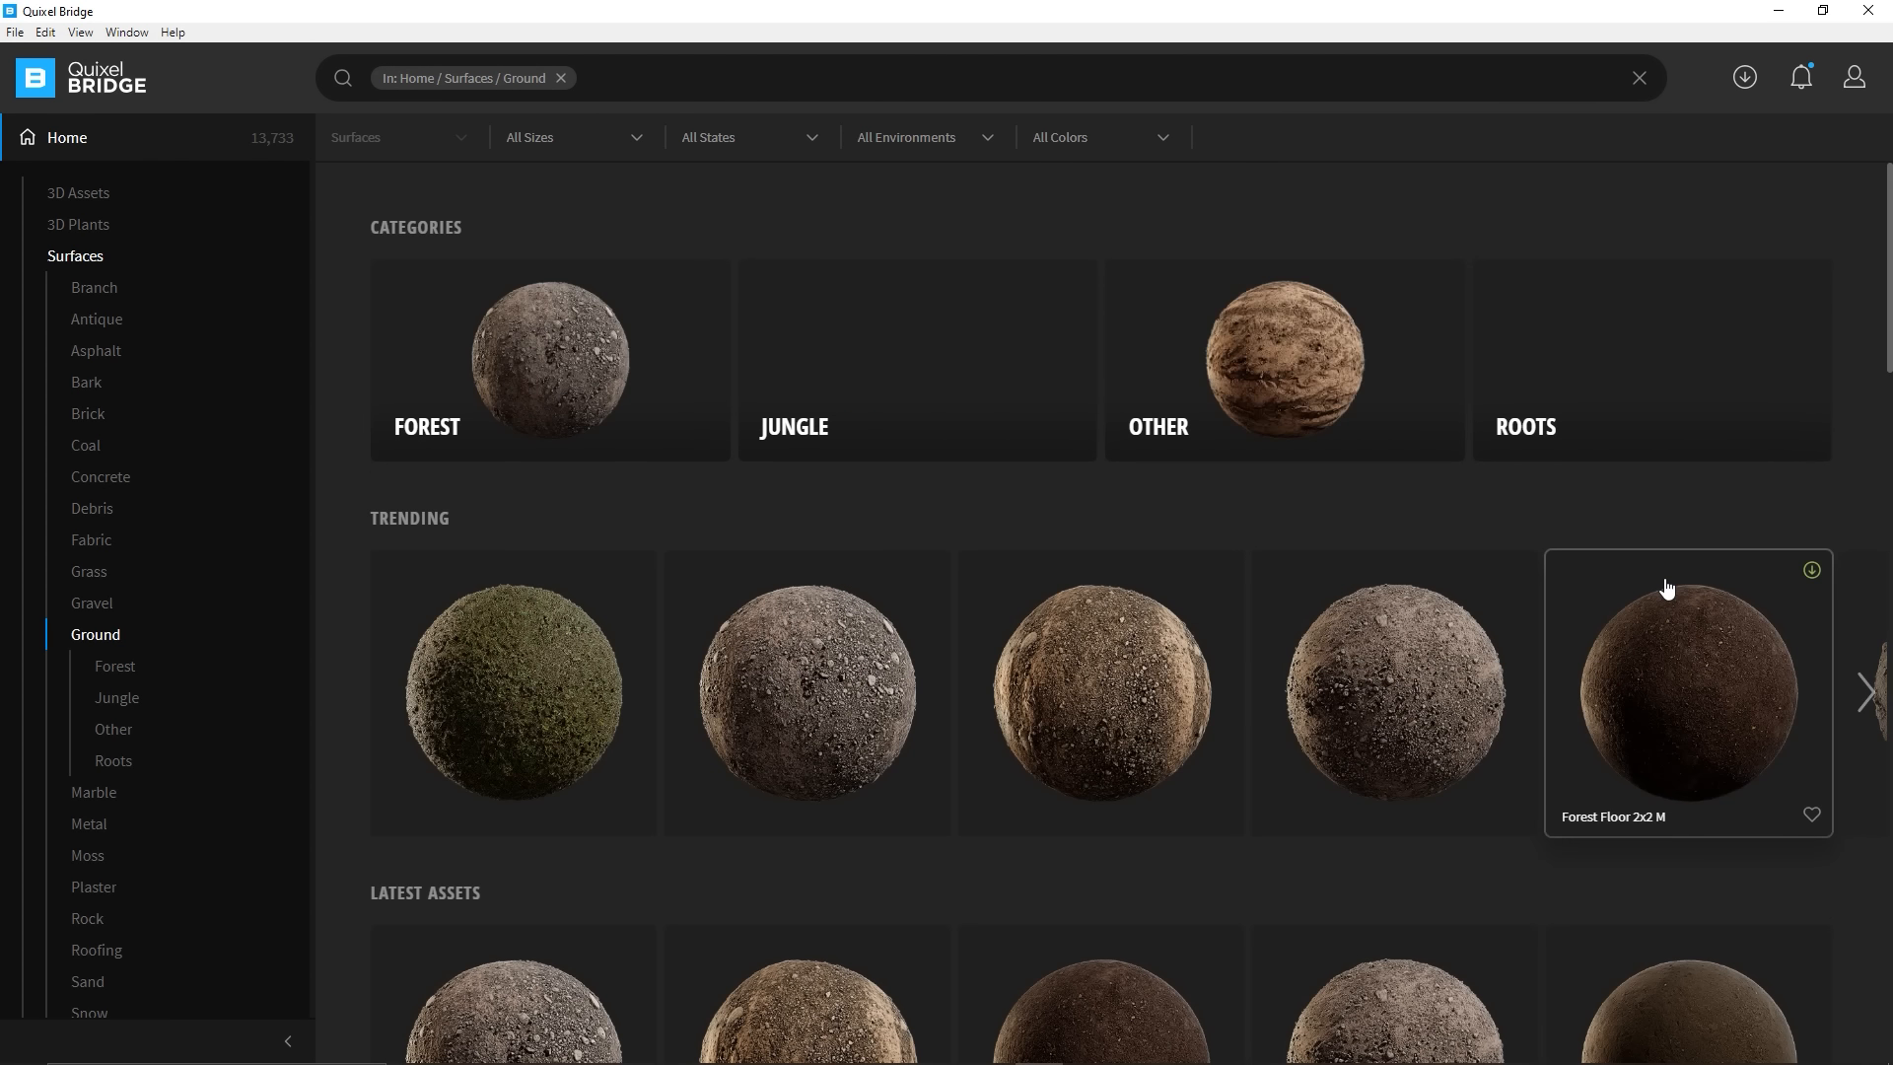
Download the Forest Floor 2x2 M surface from the latest ground assets
{"action": "scroll", "coordinate": [1195, 549], "scroll_direction": "down", "scroll_amount": 5}
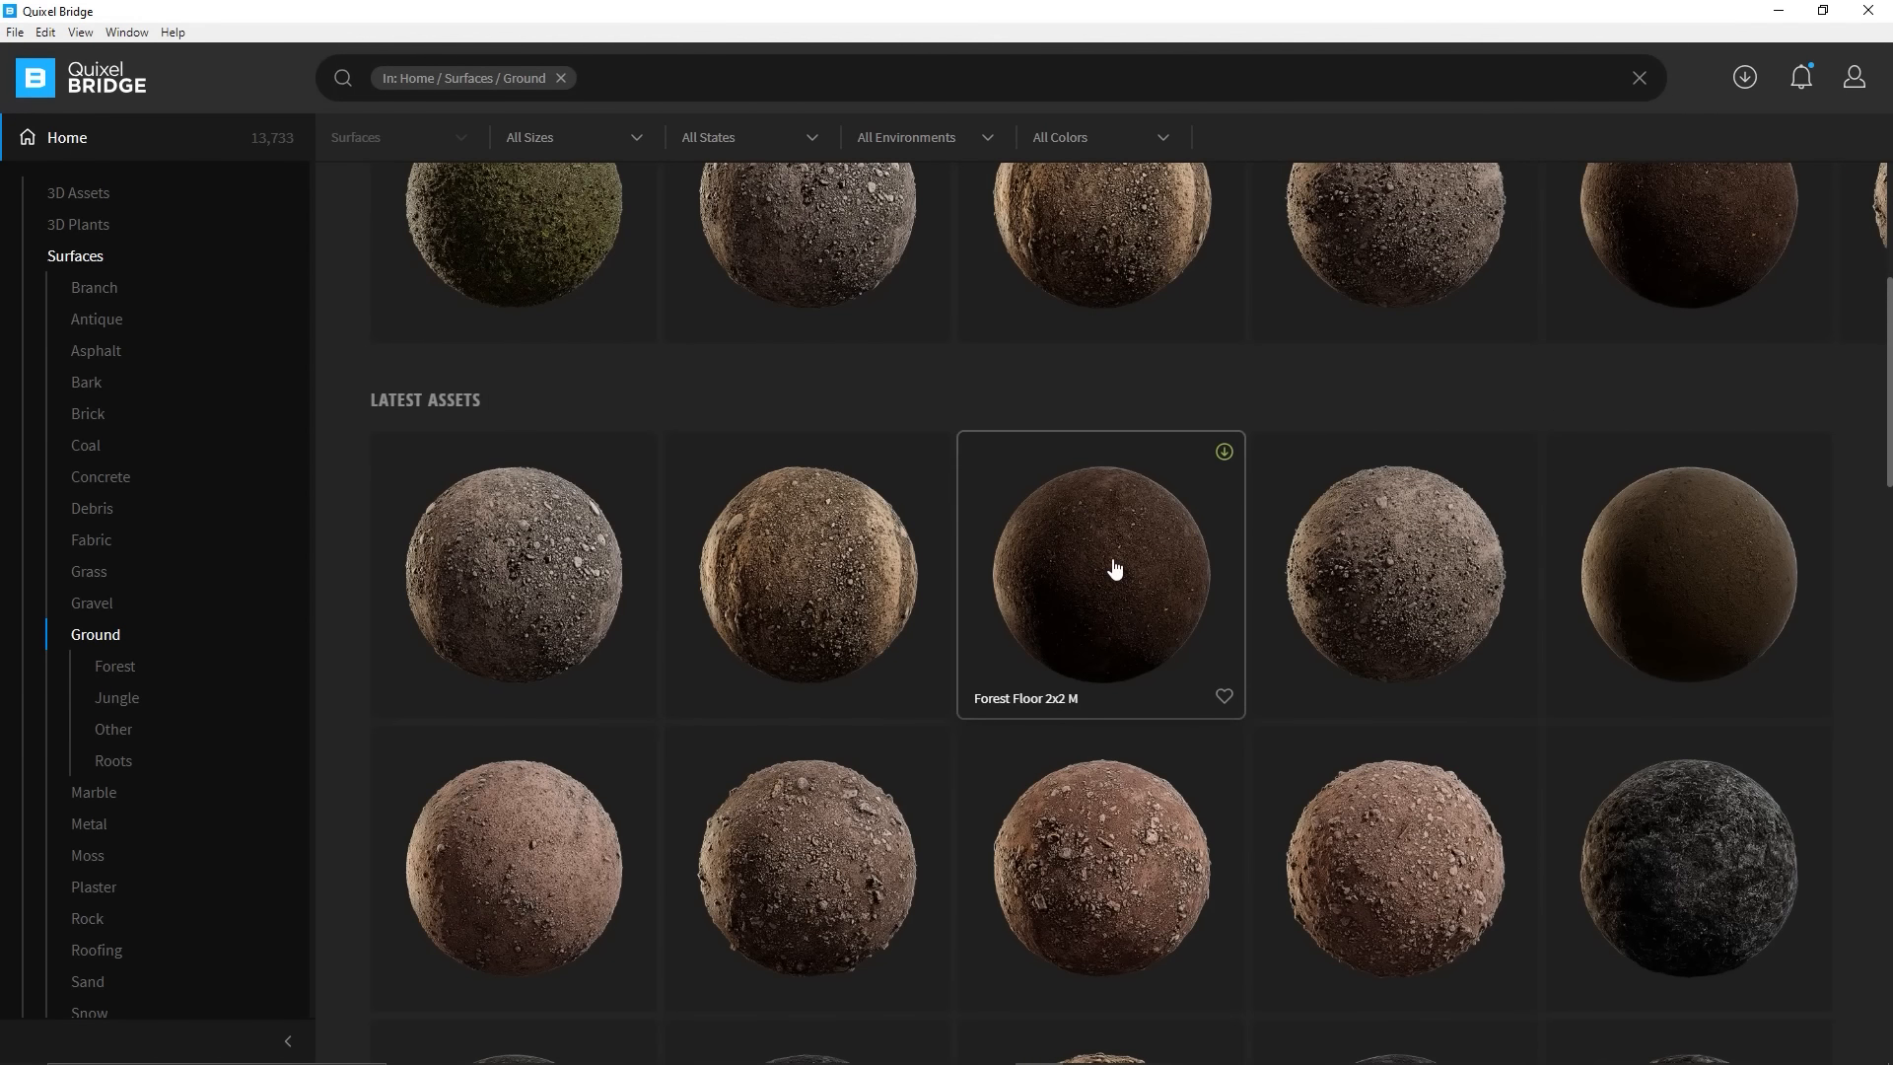
{"action": "left_click", "coordinate": [1114, 569]}
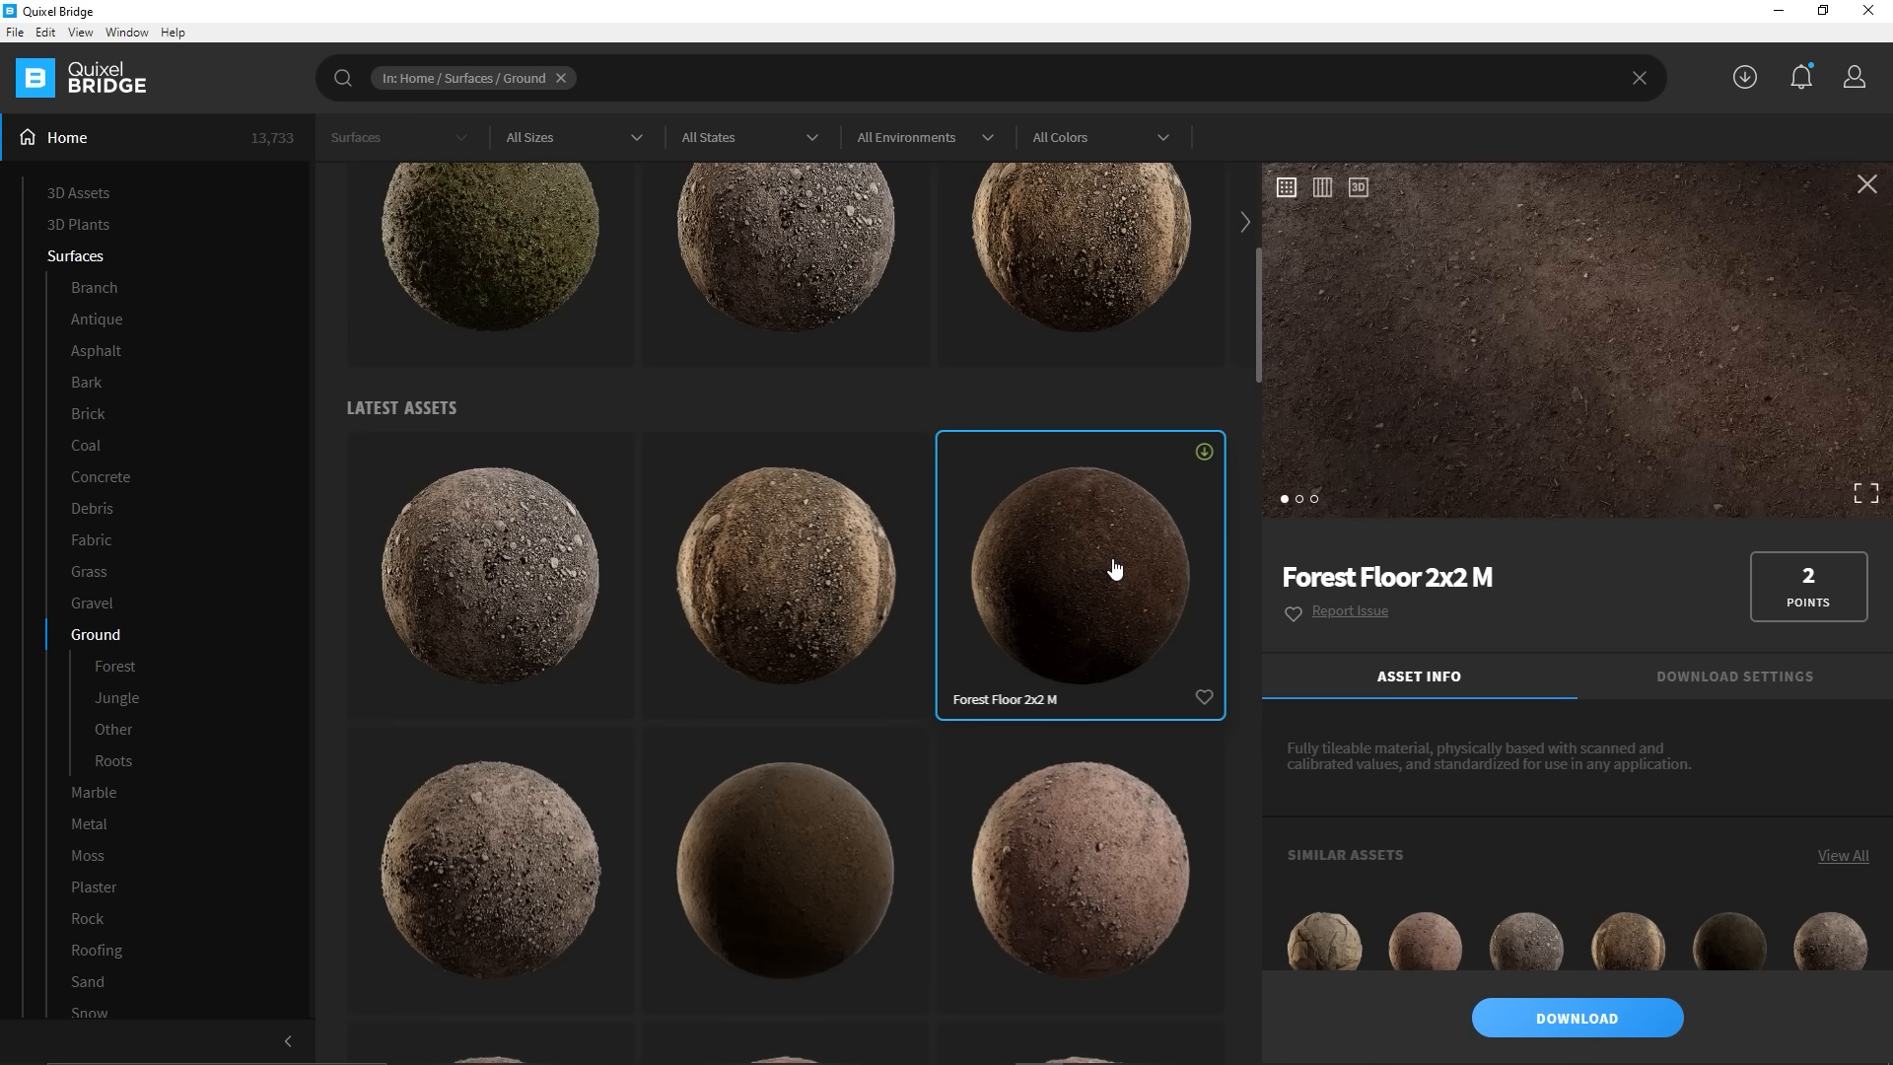
{"action": "left_click", "coordinate": [1565, 1013]}
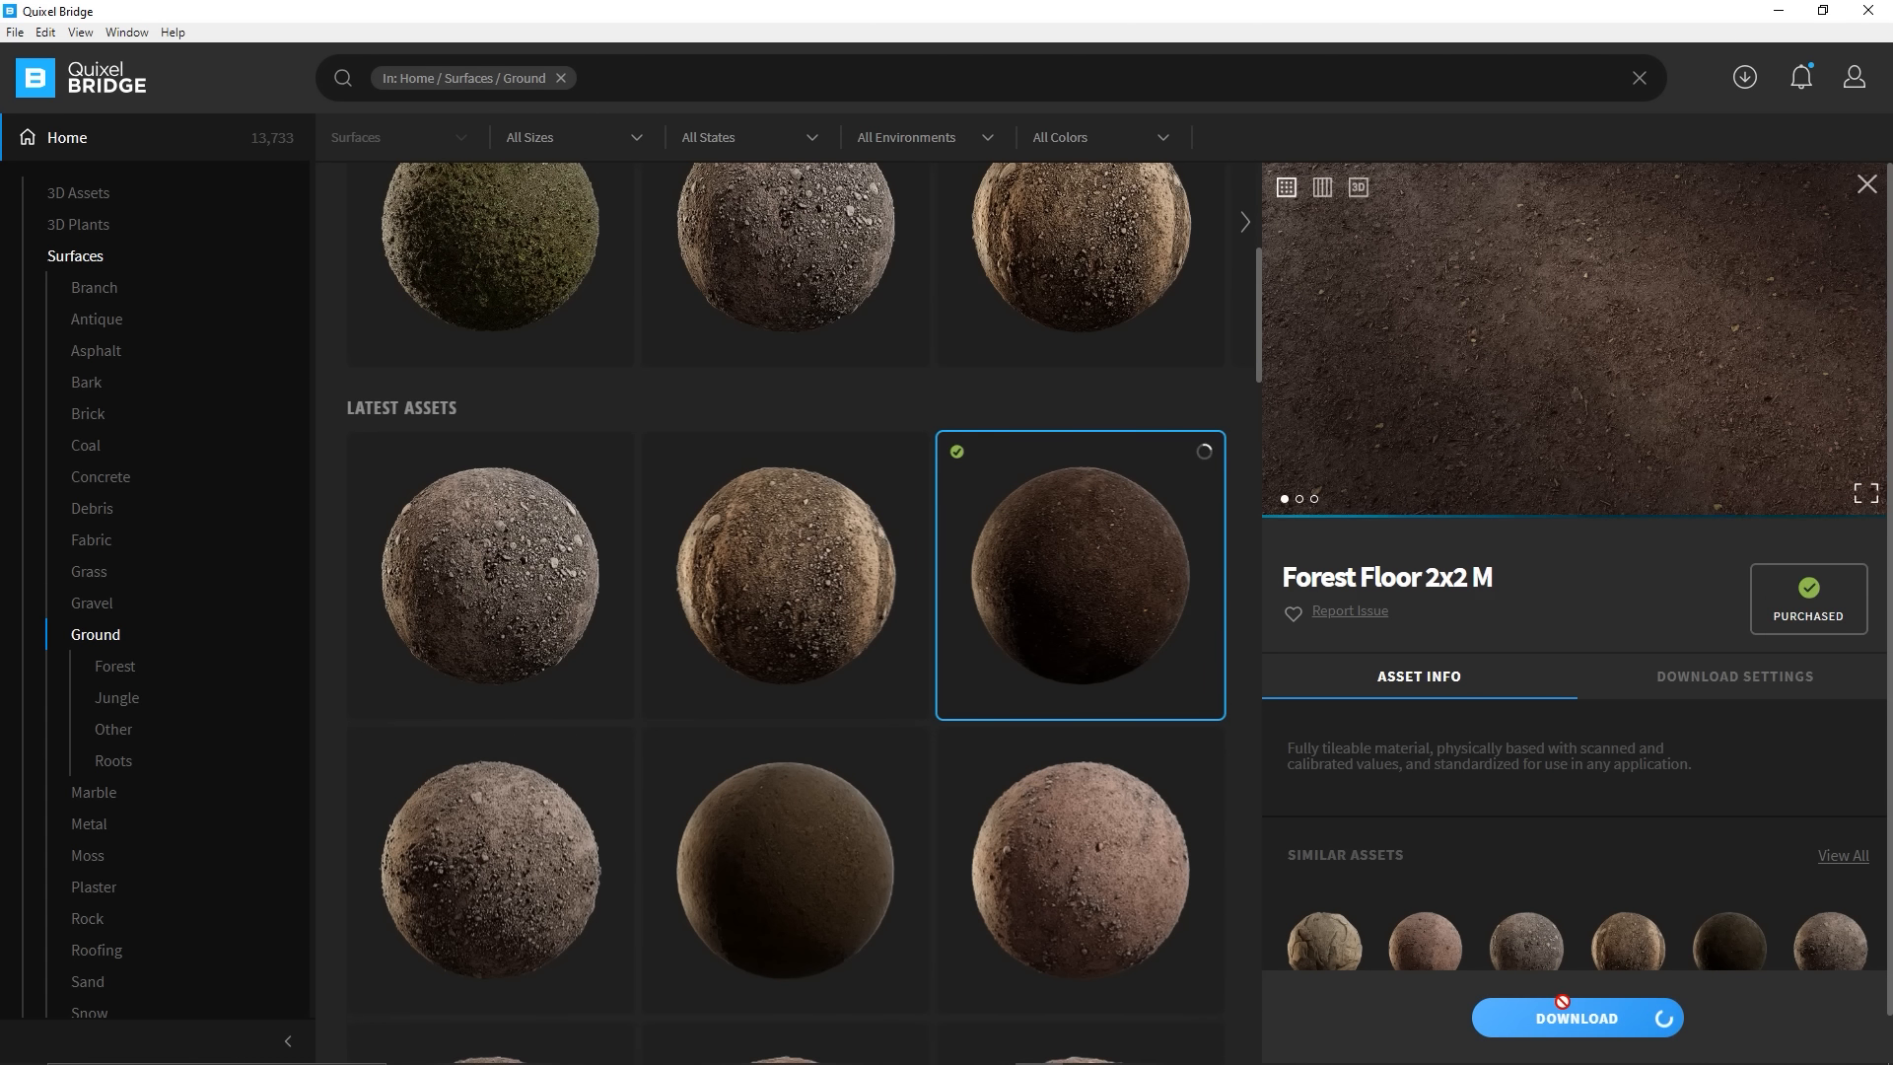
Open the downloaded ground_forest_ukijfa0lw folder and copy its path, returning to Twinmotion
{"action": "right_click", "coordinate": [1096, 621]}
{"action": "left_click", "coordinate": [1145, 629]}
{"action": "left_click", "coordinate": [937, 98]}
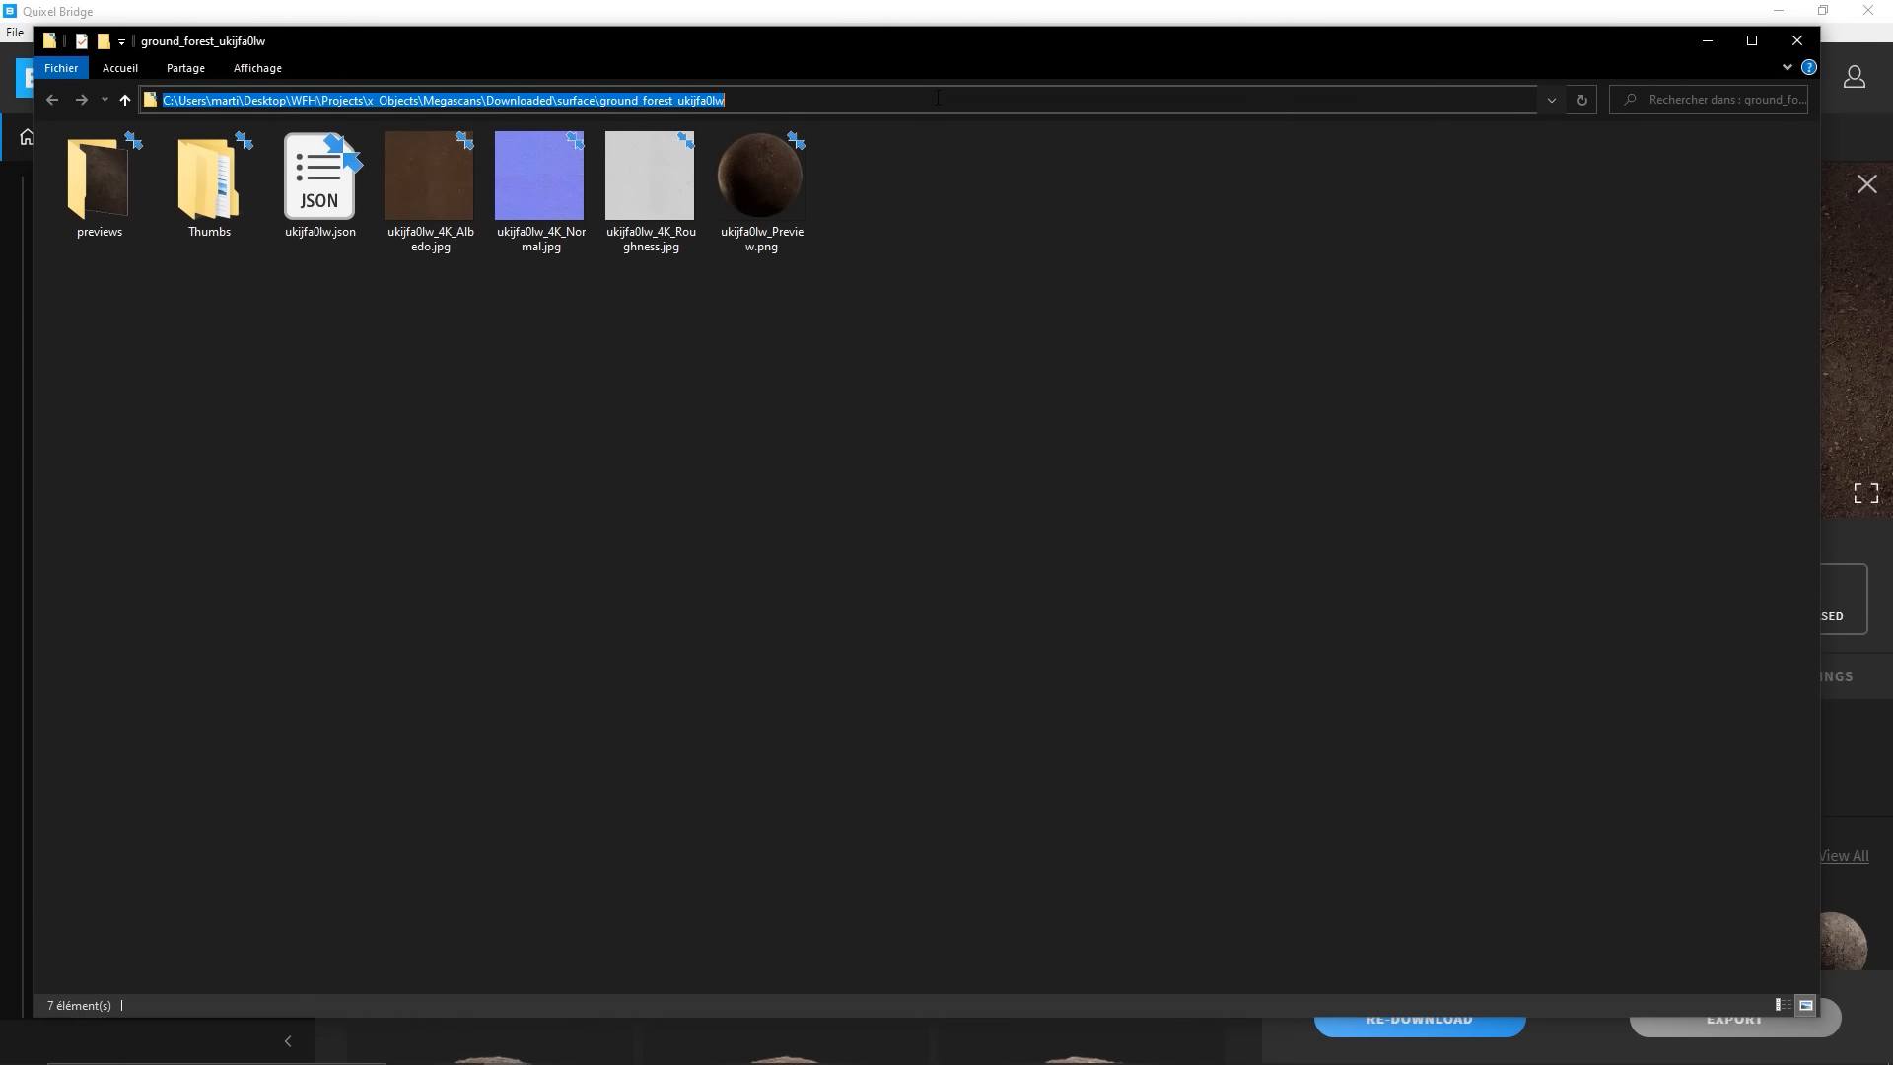
{"action": "key", "text": "alt+Tab"}
Load ukijfa0lw_4K_Albedo.jpg from the copied folder path as the color texture of the circle's material
{"action": "key", "text": "Tab"}
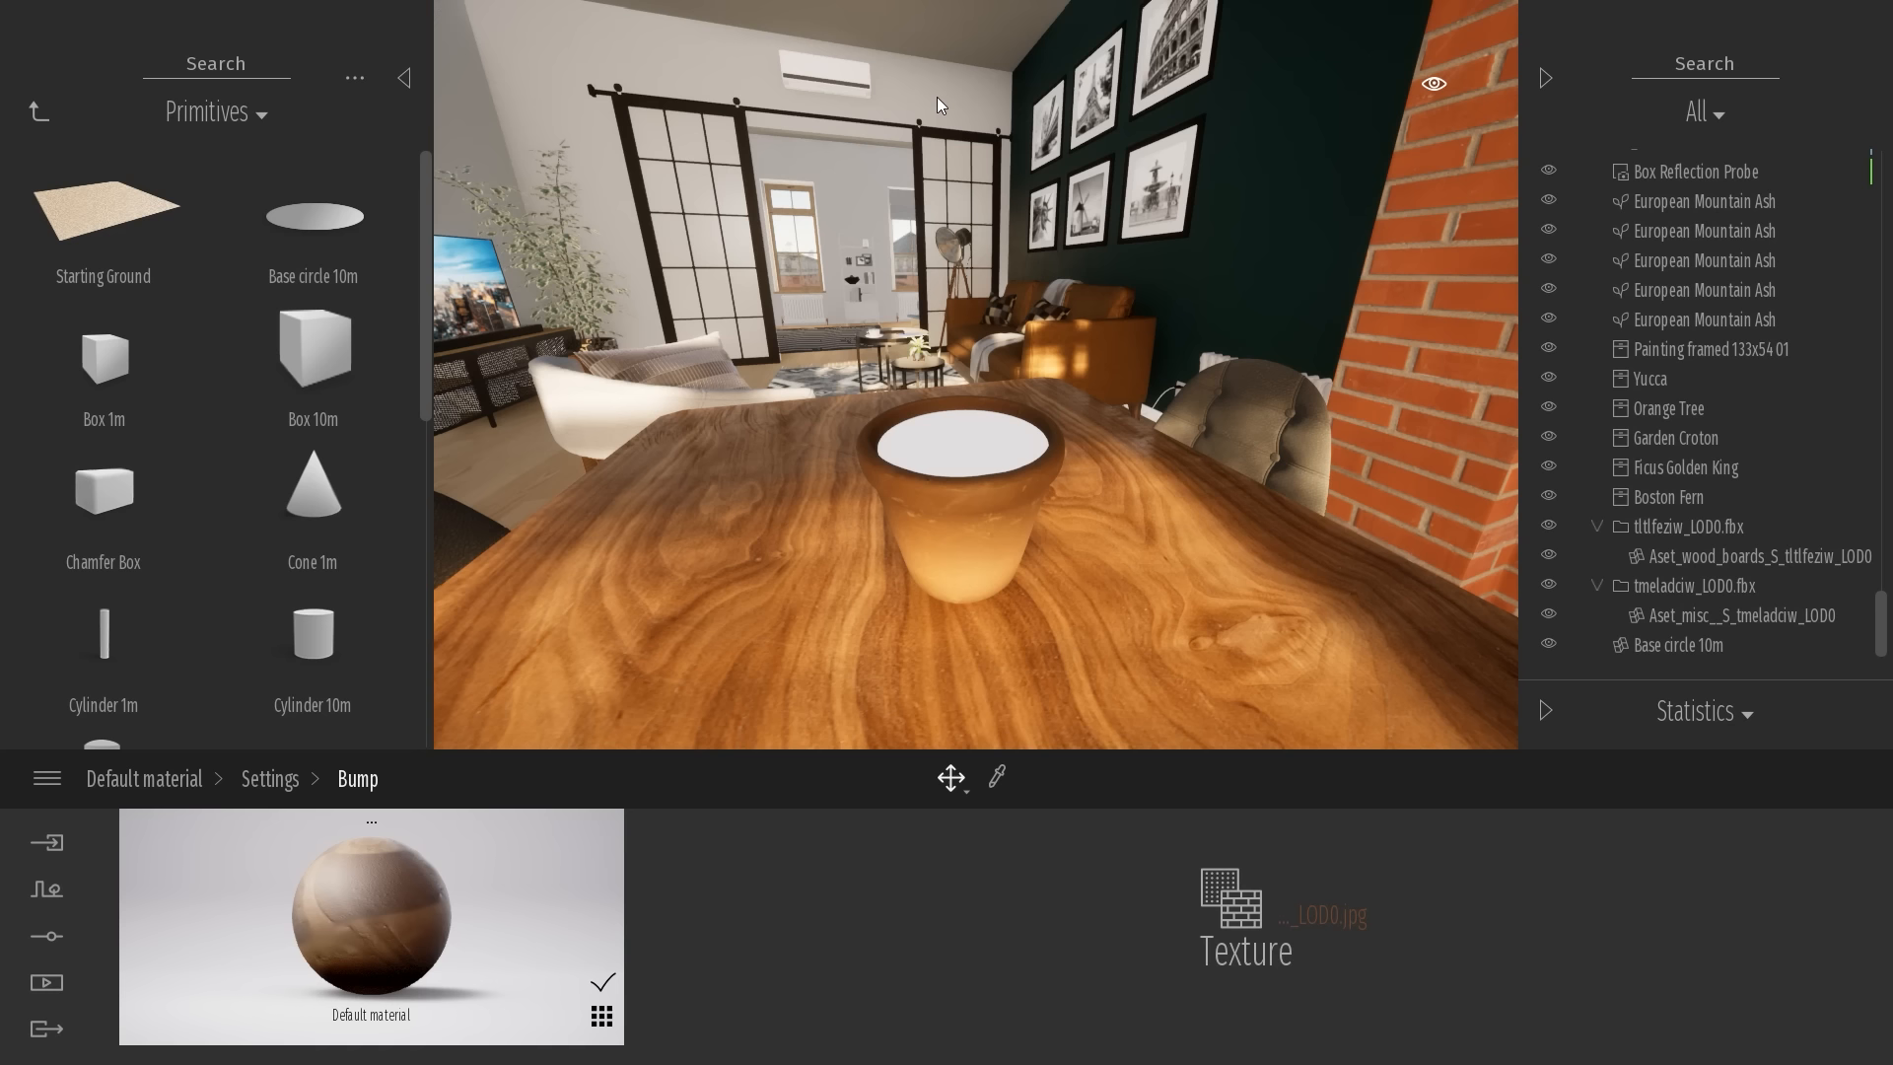
{"action": "left_click", "coordinate": [985, 441]}
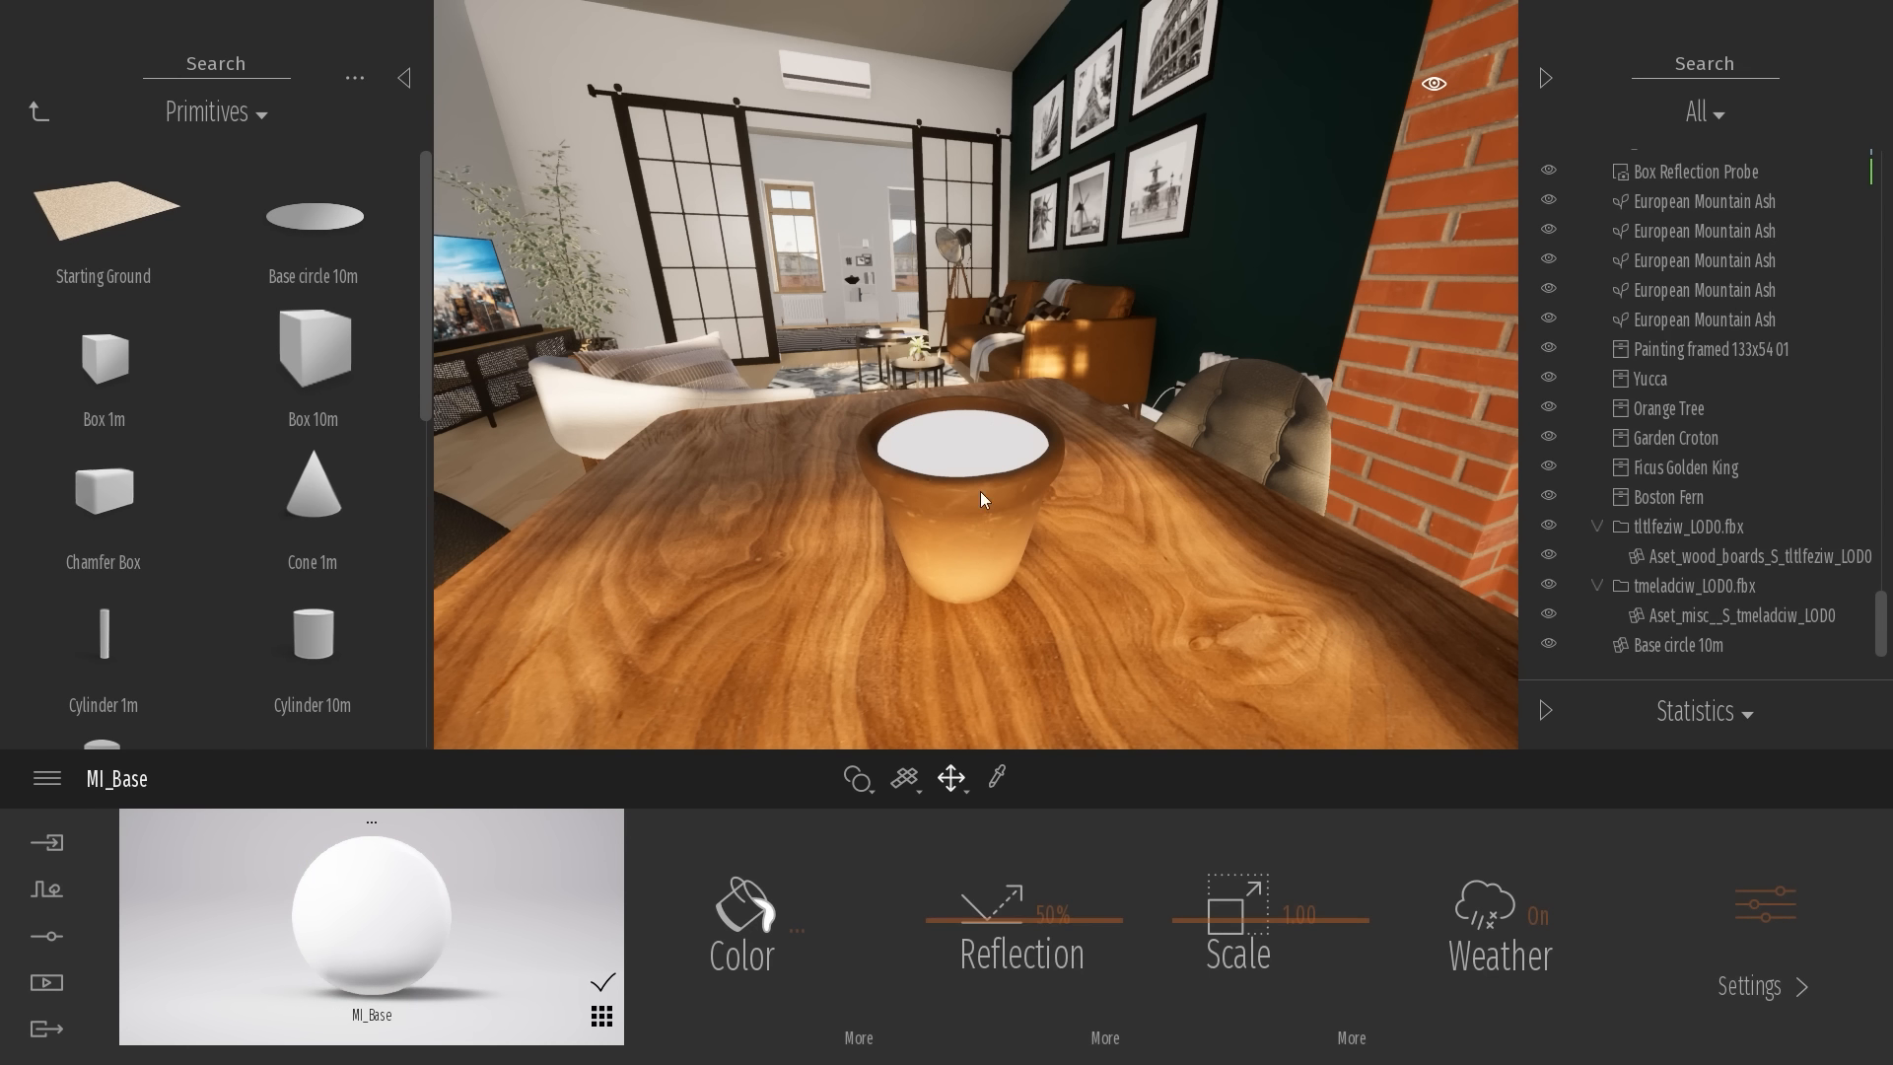
{"action": "left_click", "coordinate": [866, 1035]}
{"action": "right_click", "coordinate": [838, 925]}
{"action": "left_click", "coordinate": [681, 751]}
{"action": "left_click", "coordinate": [885, 144]}
{"action": "key", "text": "ctrl+v"}
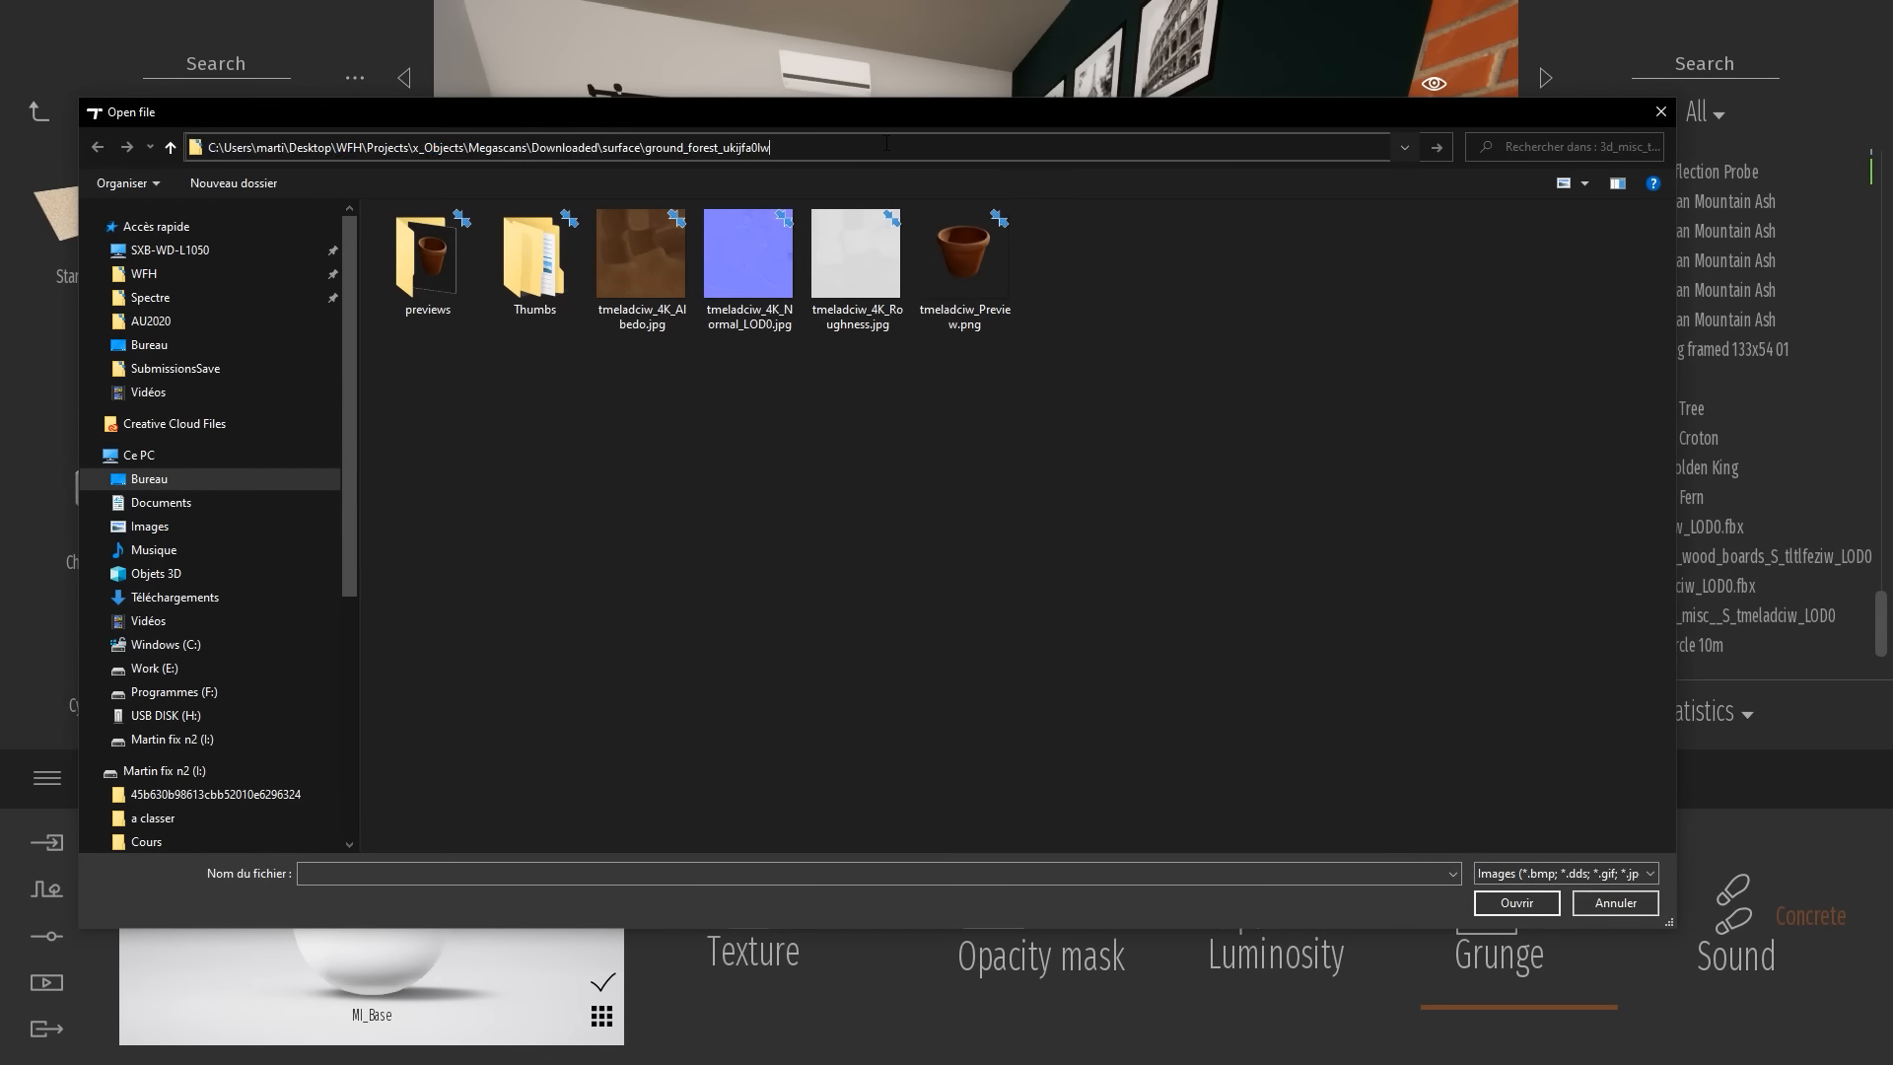
{"action": "key", "text": "Return"}
{"action": "double_click", "coordinate": [641, 254]}
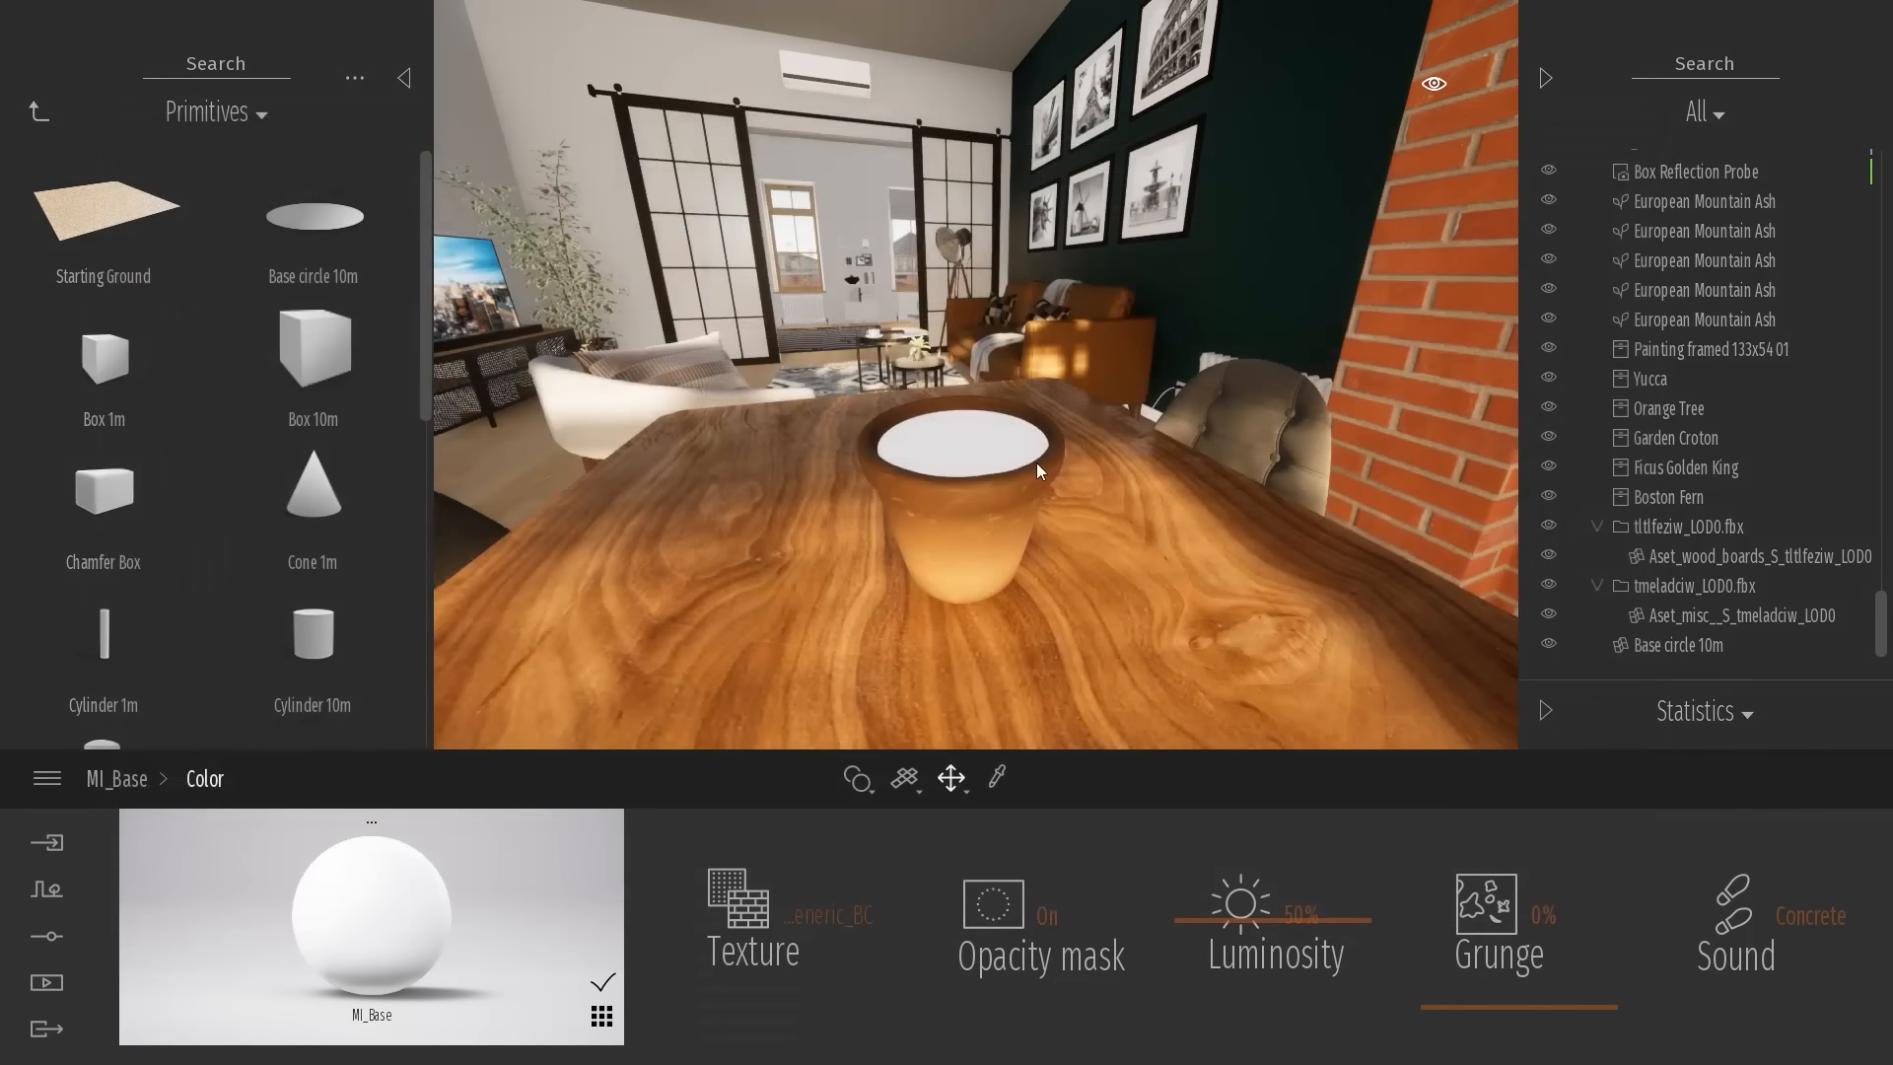
Set the texture scale of the circle's soil material to 10.00
{"action": "right_click_drag", "start_coordinate": [1053, 393], "coordinate": [1053, 522]}
{"action": "scroll", "coordinate": [976, 375], "scroll_direction": "up", "scroll_amount": 1}
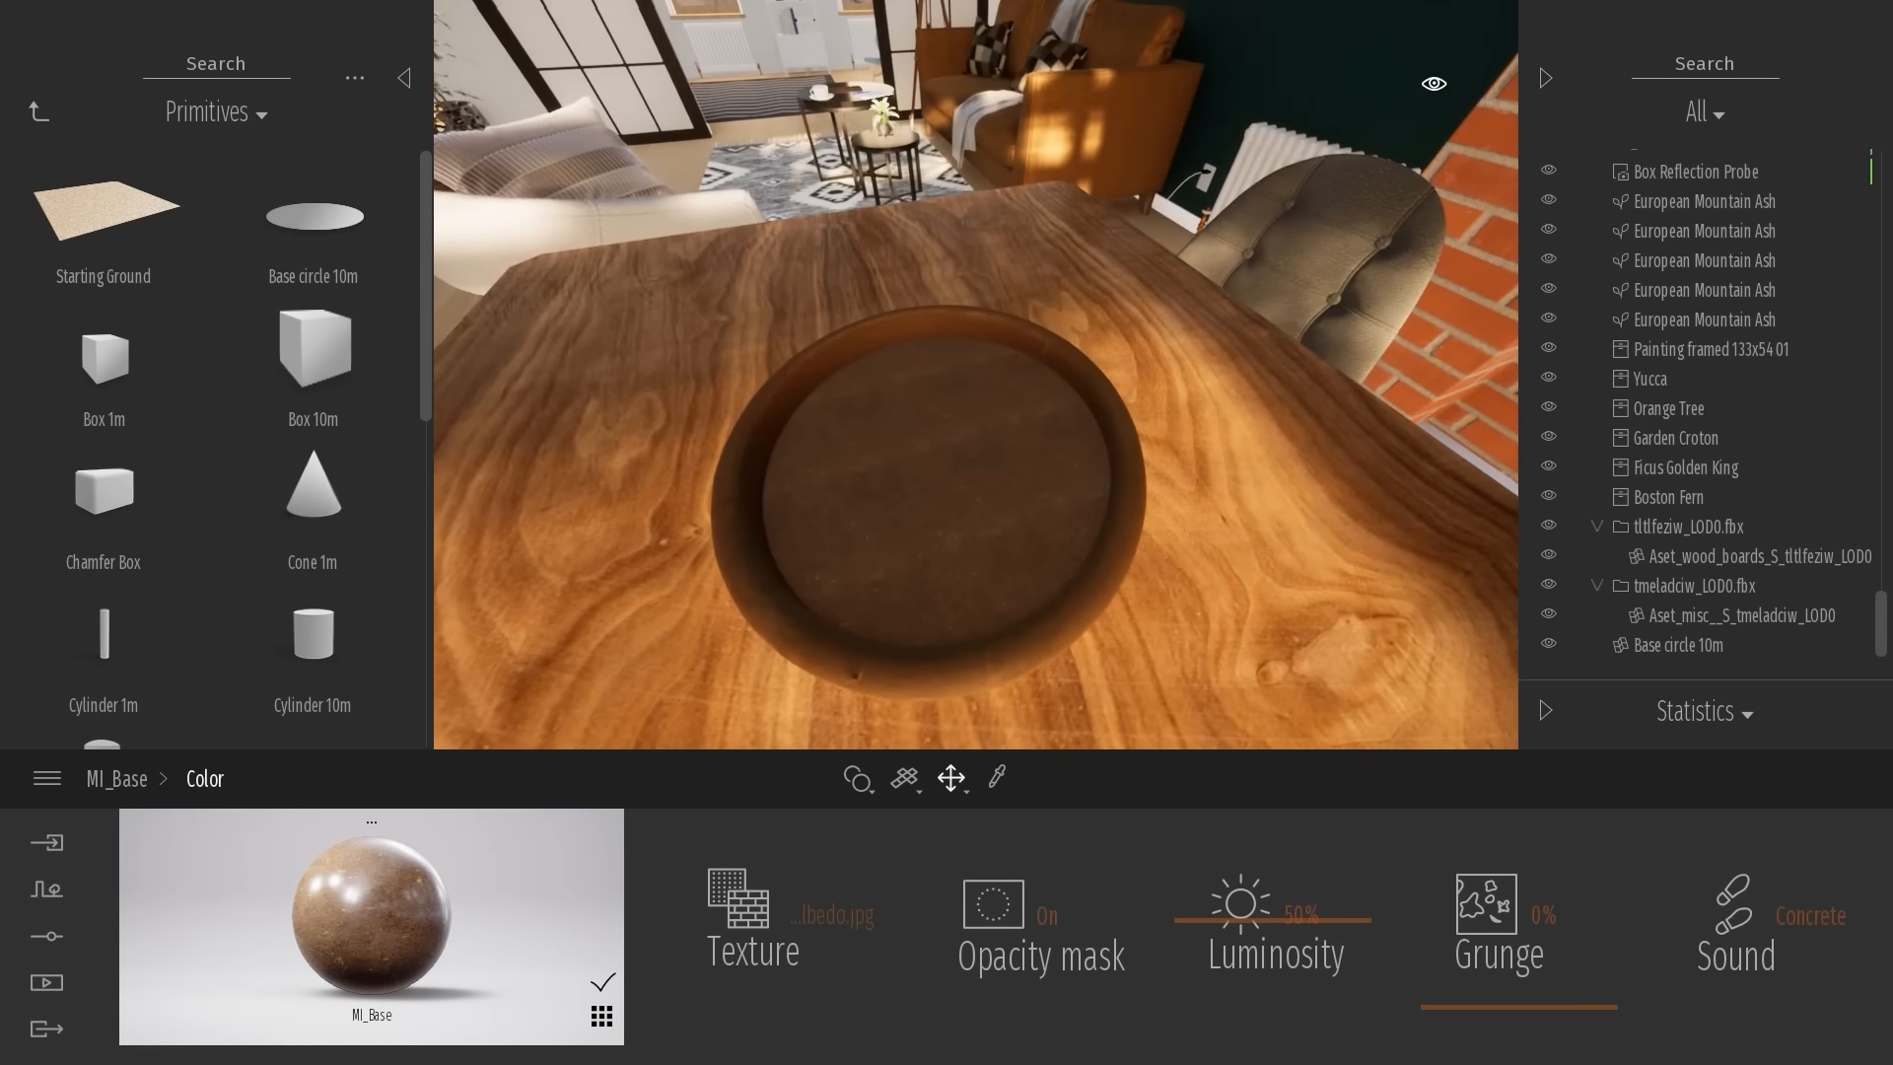
{"action": "left_click", "coordinate": [122, 782]}
{"action": "left_click_drag", "start_coordinate": [1203, 925], "coordinate": [1241, 777]}
{"action": "middle_click_drag", "start_coordinate": [1145, 629], "coordinate": [1142, 715], "text": "shift"}
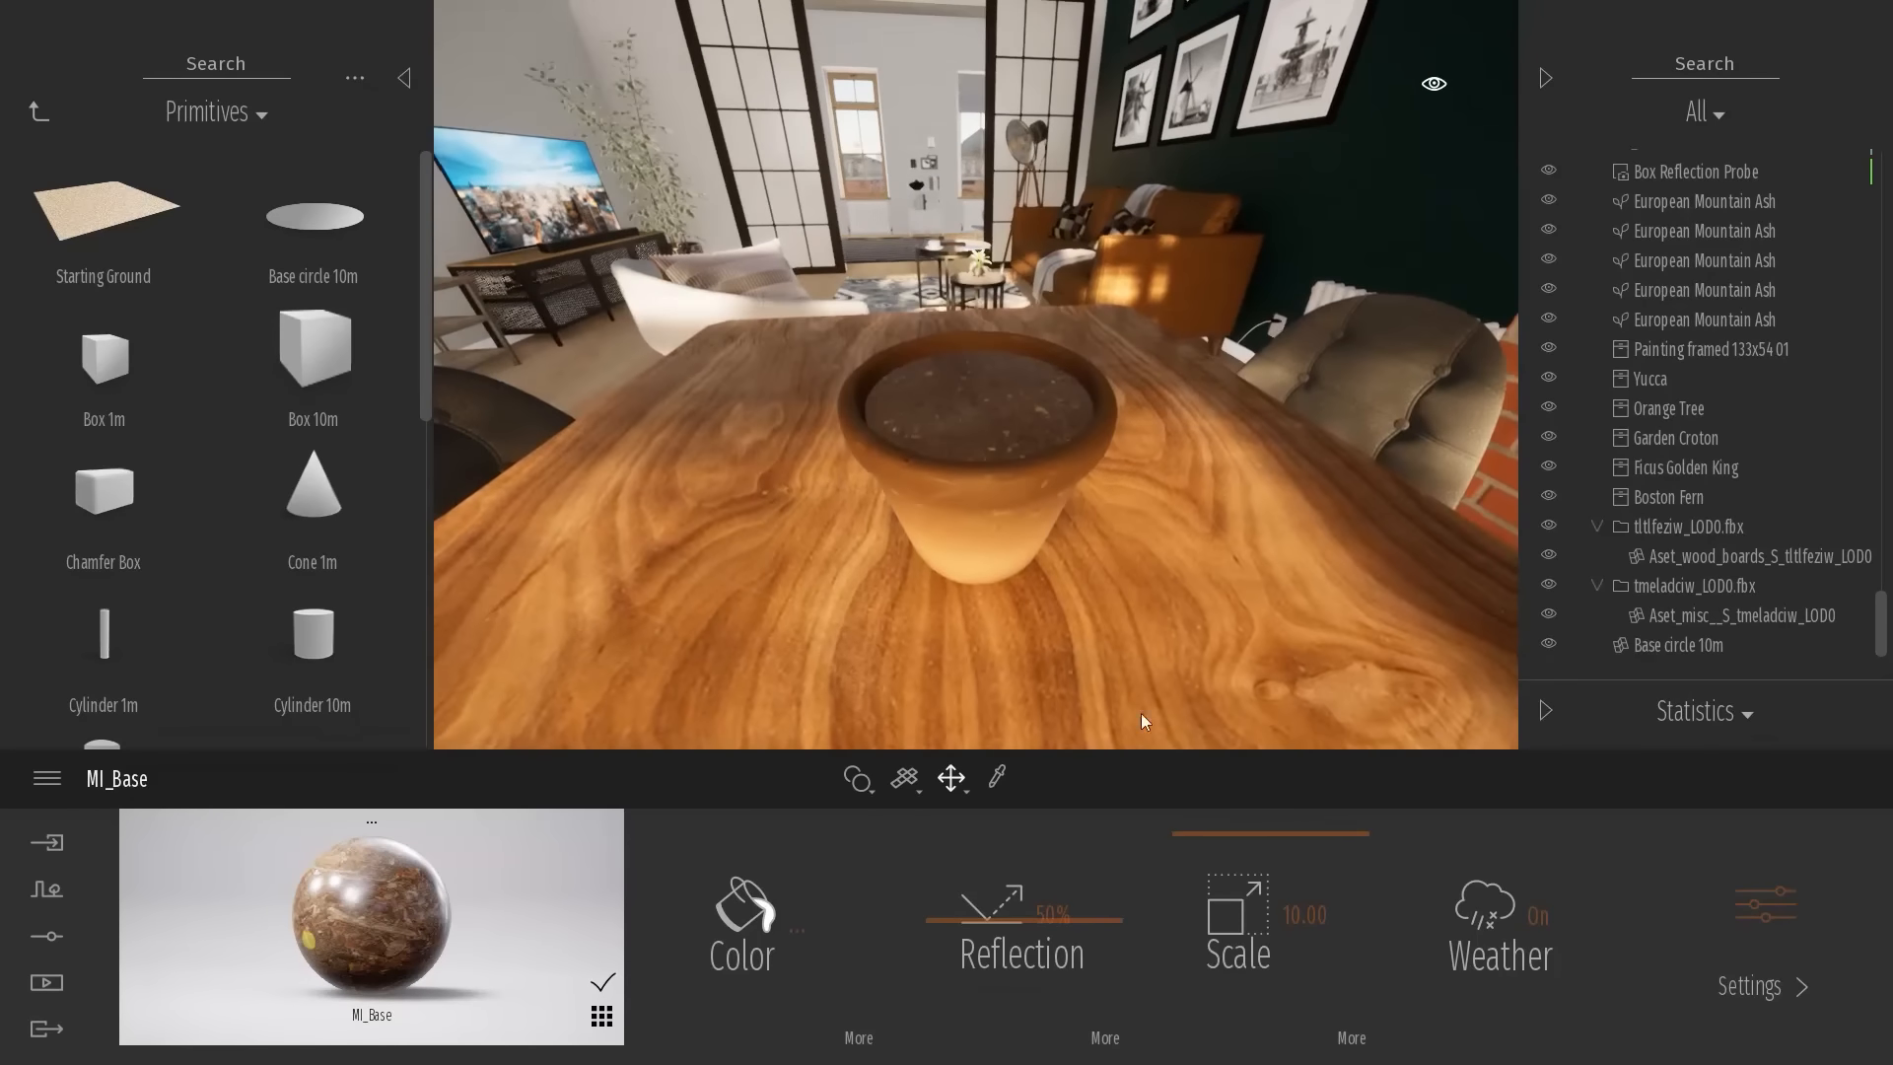
Load ukijfa0lw_4K_Roughness.jpg as the reflection texture of the soil material
{"action": "left_click", "coordinate": [1105, 1037]}
{"action": "left_click", "coordinate": [1231, 899]}
{"action": "left_click", "coordinate": [1187, 755]}
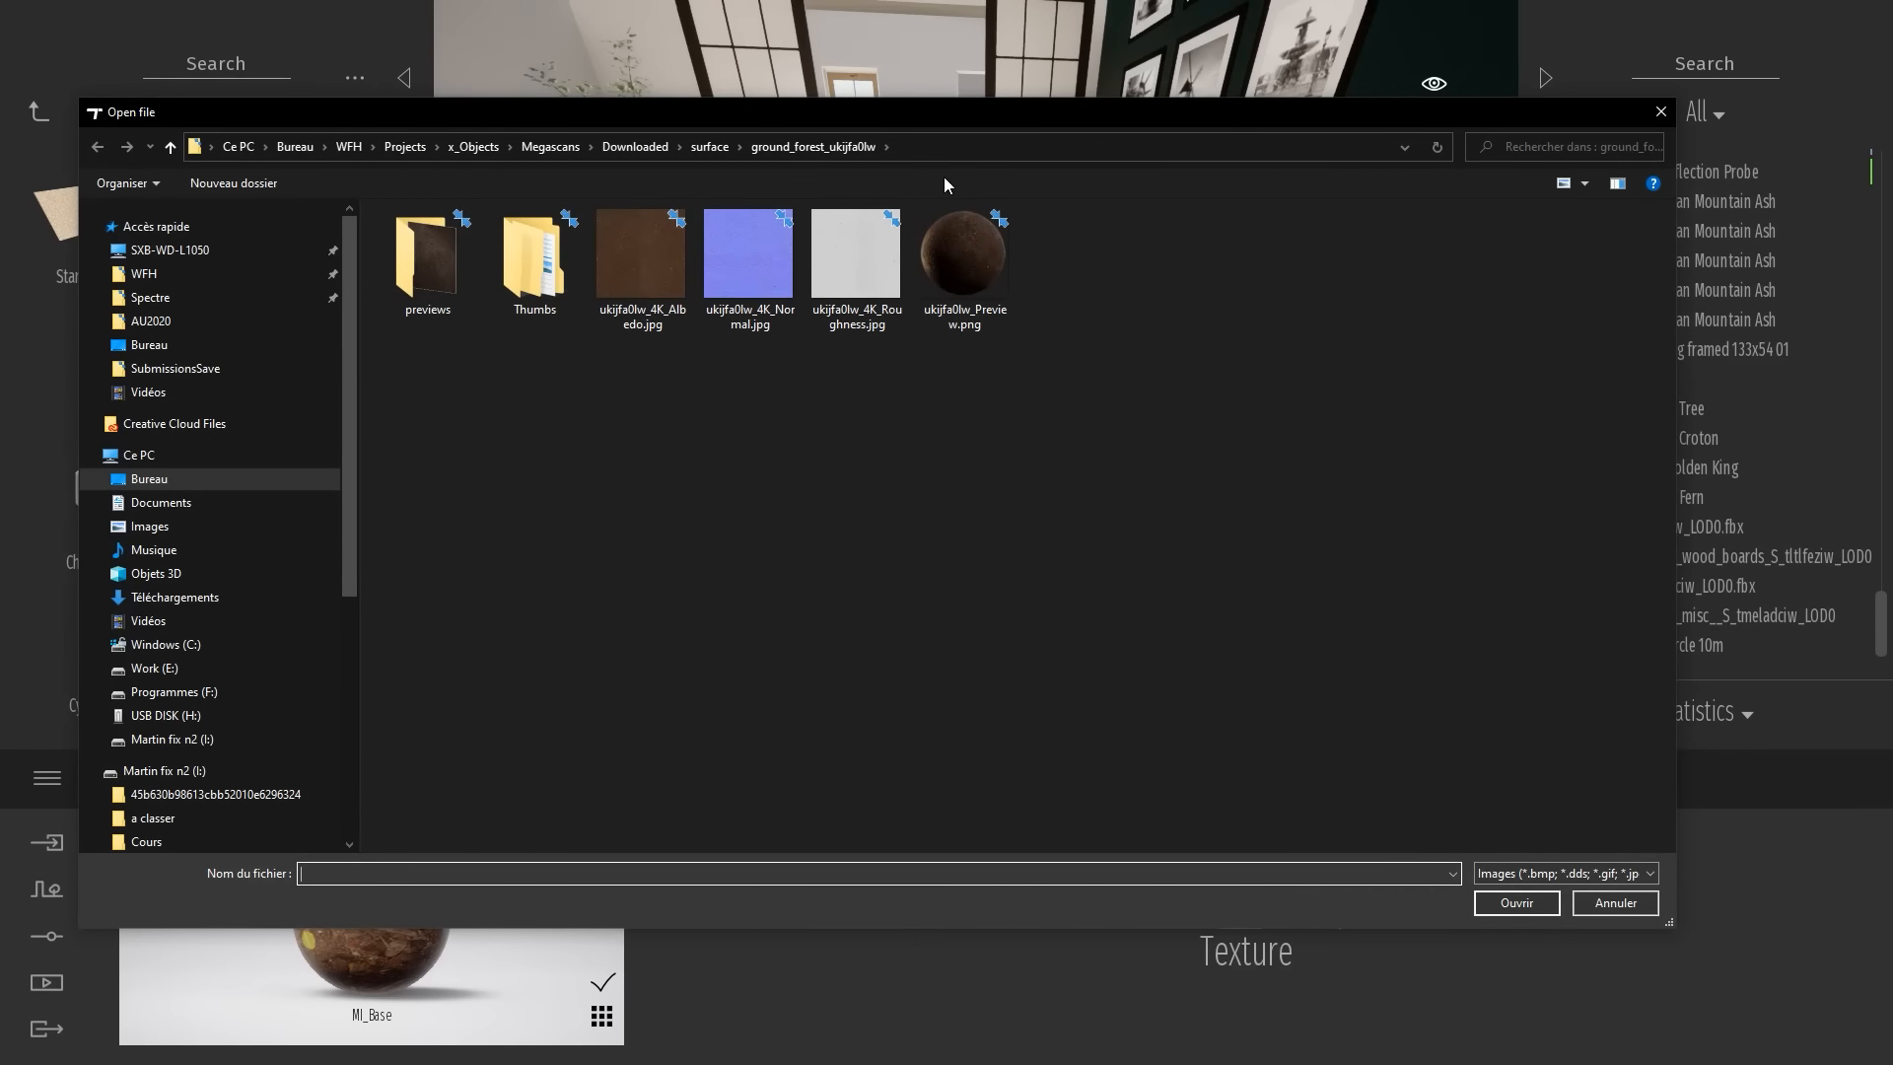
{"action": "double_click", "coordinate": [851, 258]}
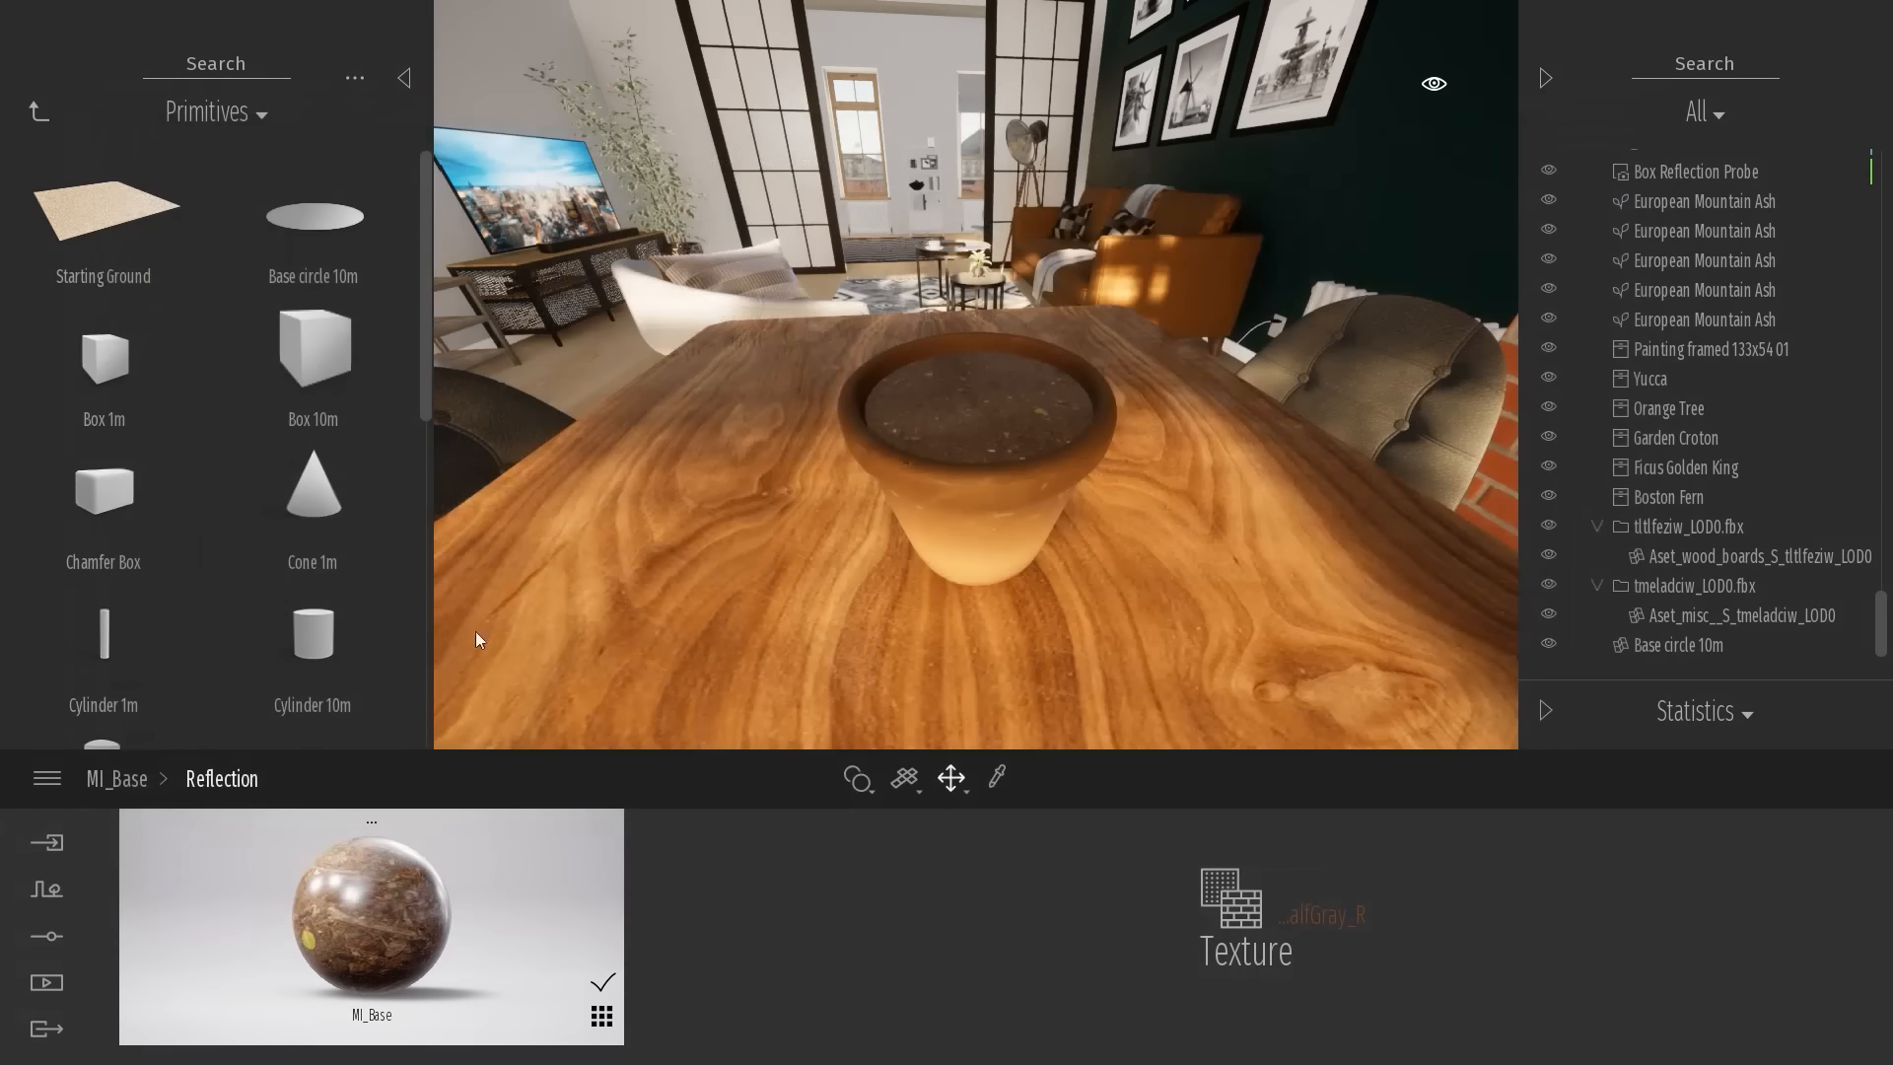
Load ukijfa0lw_4K_Normal.jpg as the bump texture of the soil material
{"action": "left_click", "coordinate": [107, 779]}
{"action": "left_click", "coordinate": [1765, 902]}
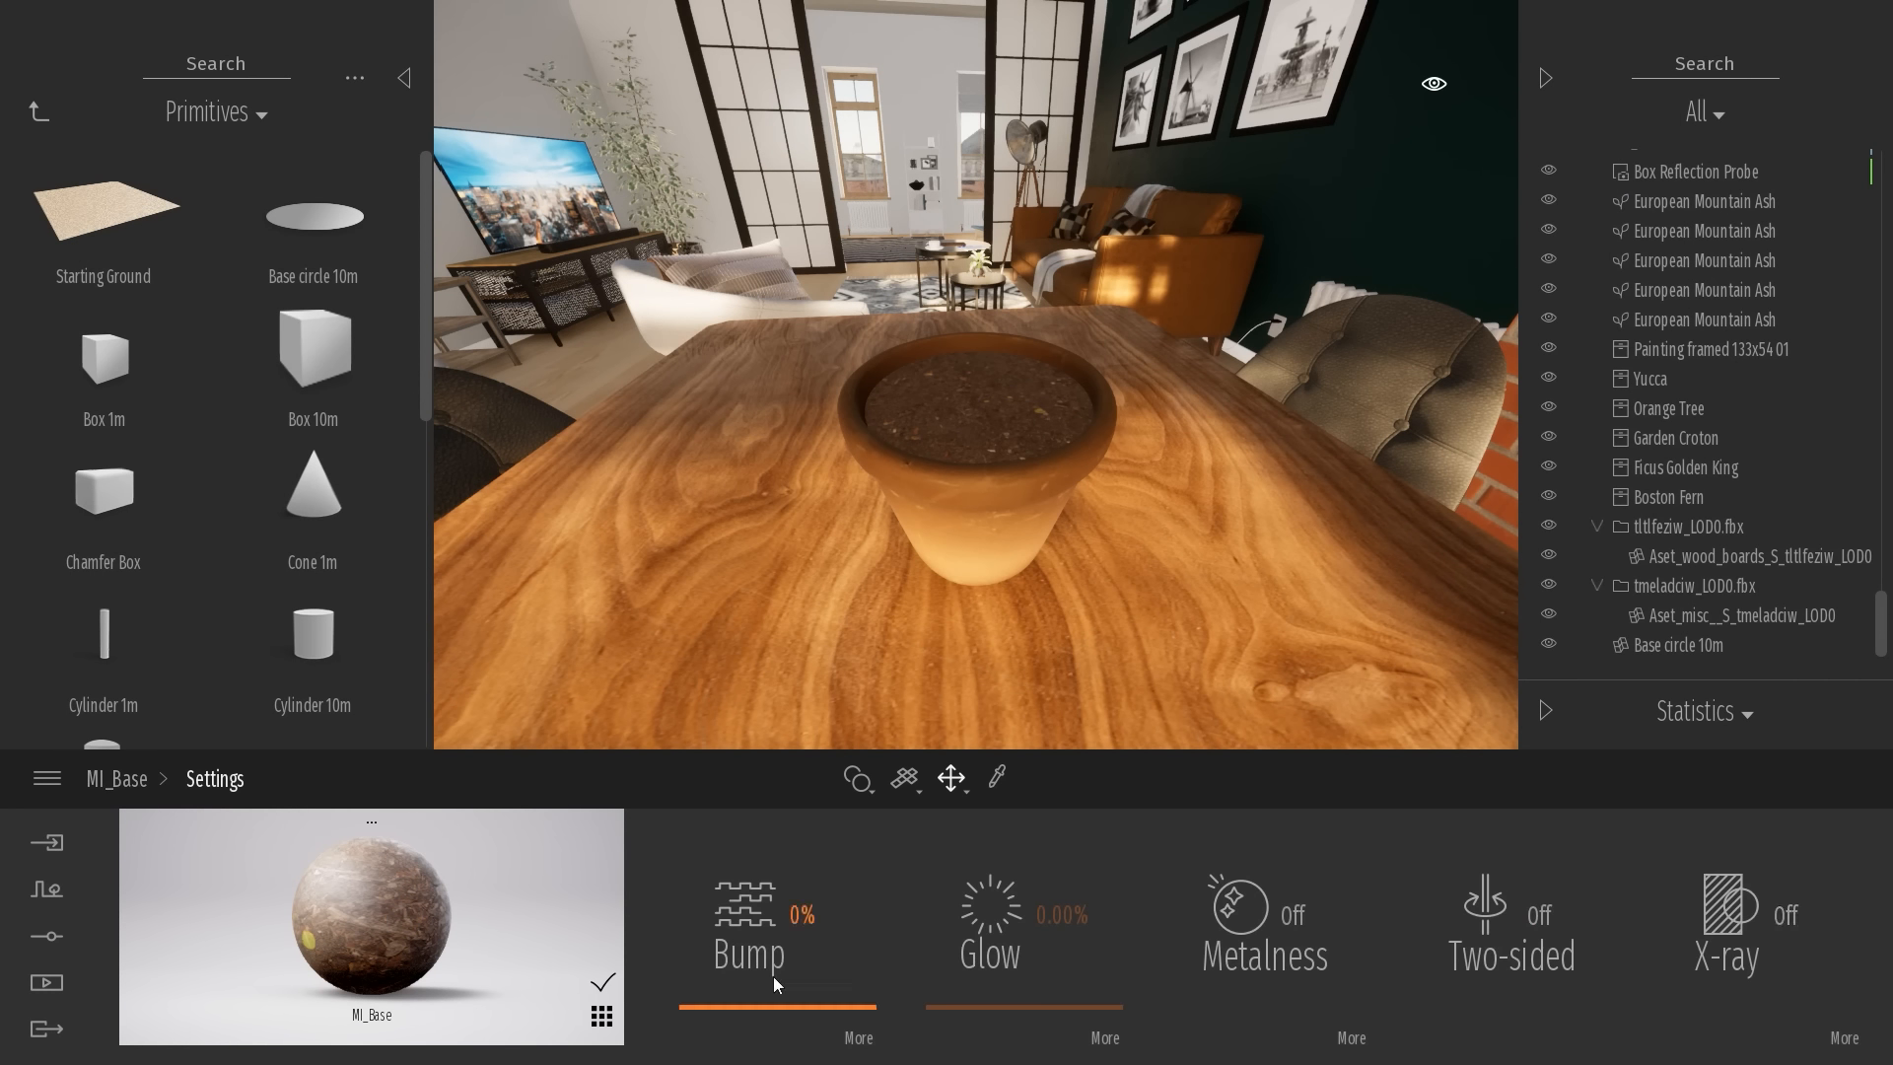
{"action": "left_click", "coordinate": [859, 1037]}
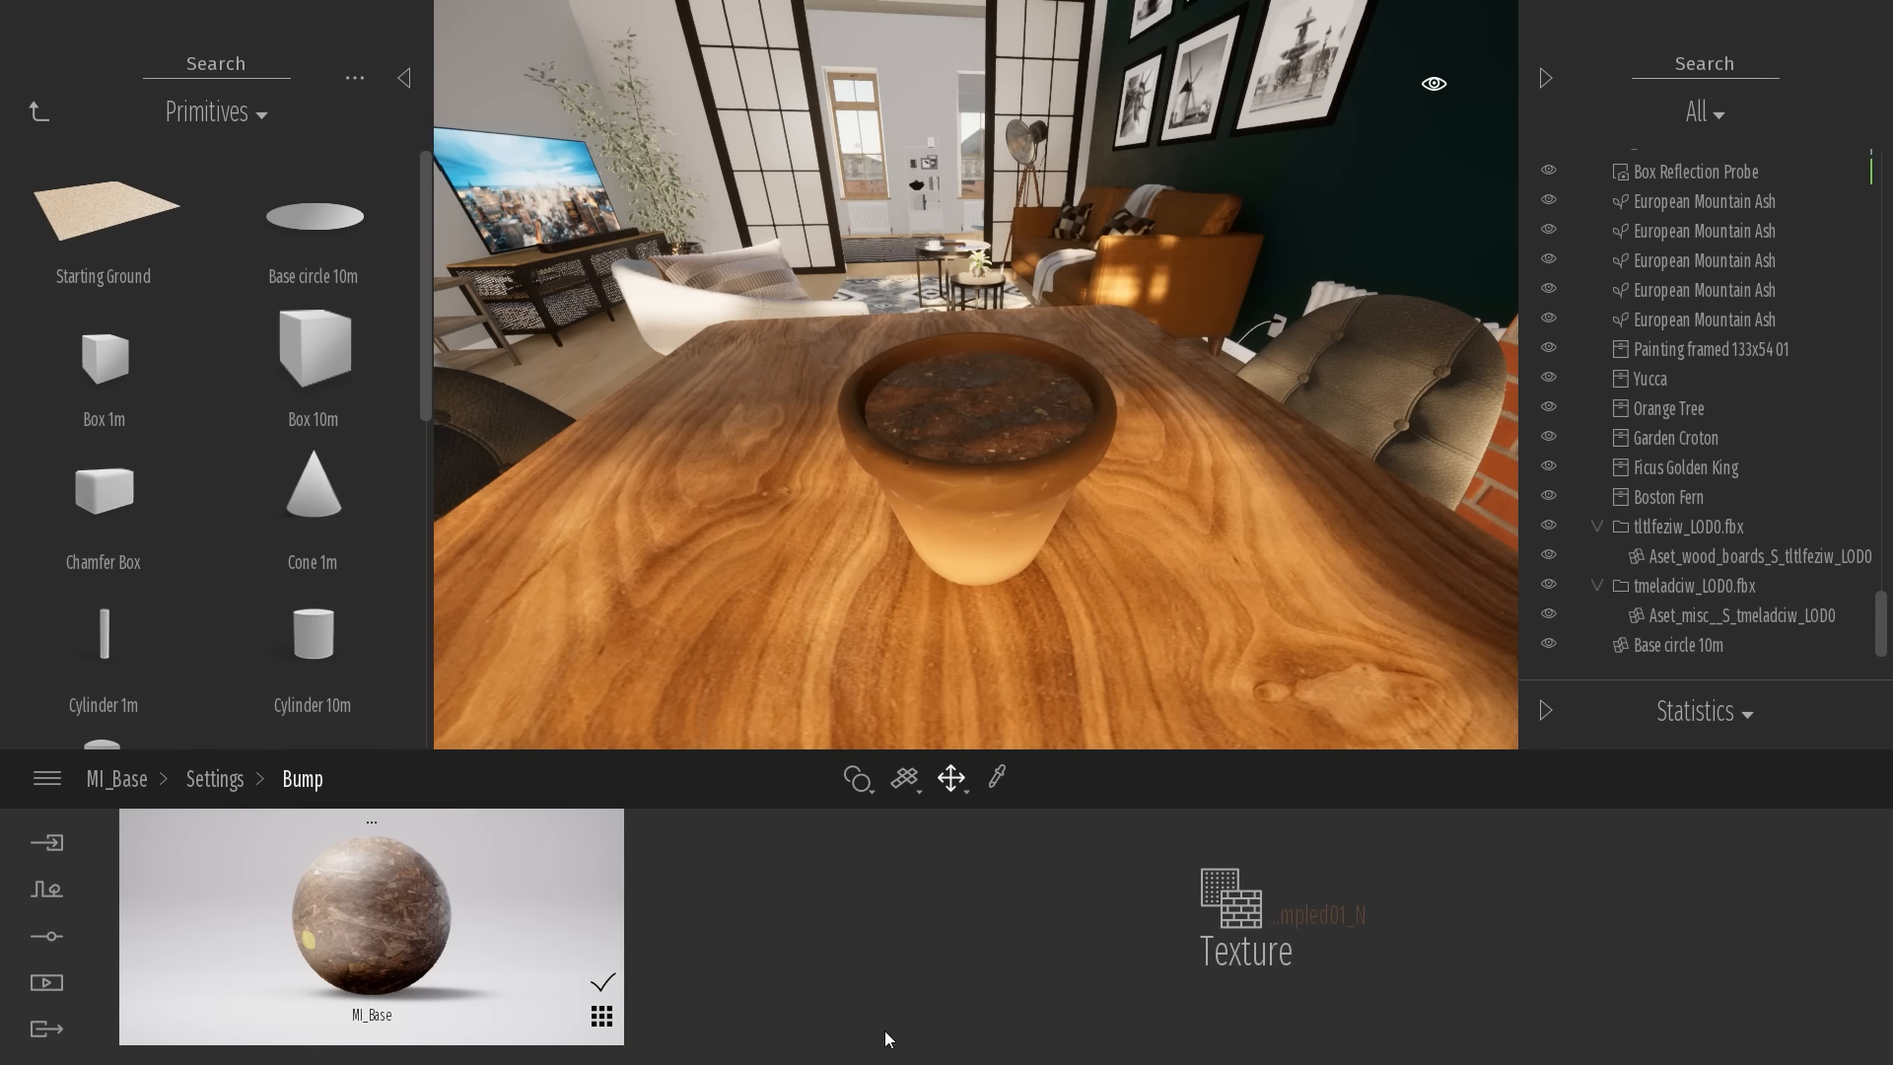
{"action": "left_click", "coordinate": [1317, 915]}
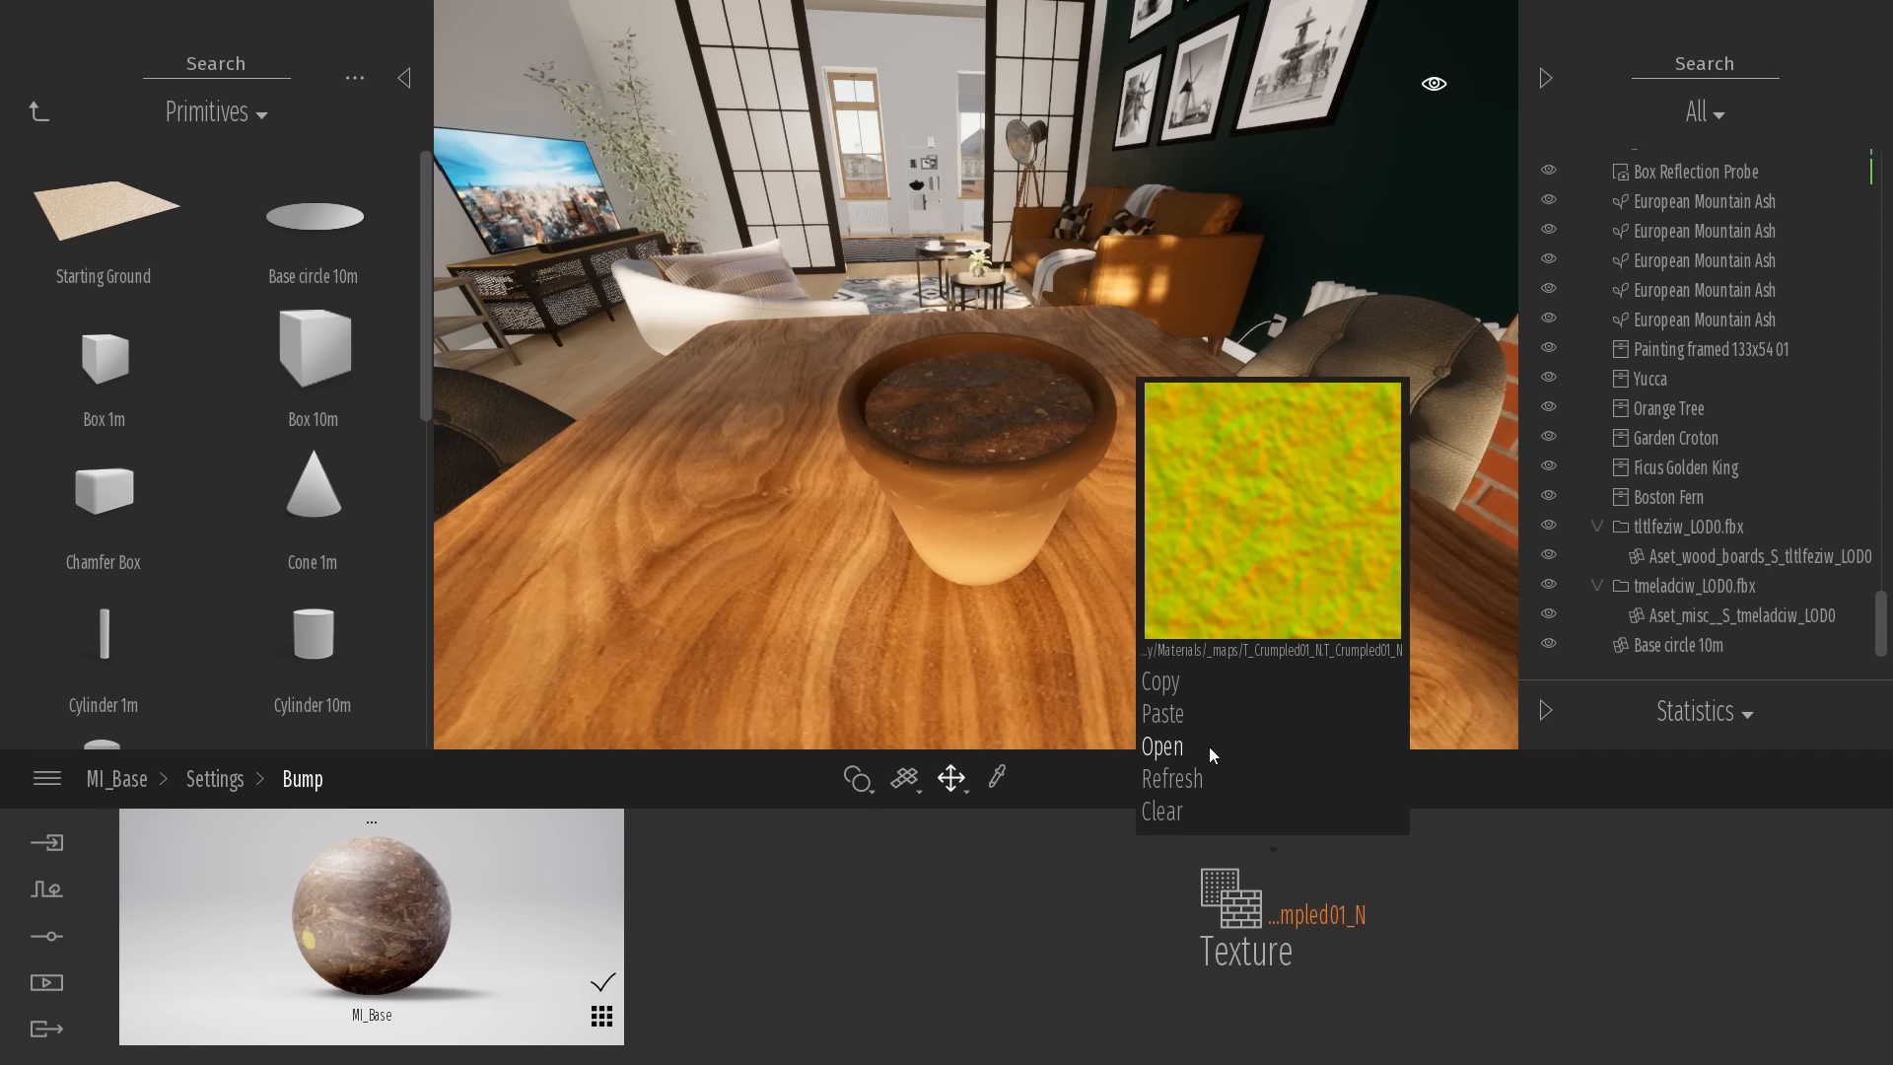
{"action": "left_click", "coordinate": [1209, 747]}
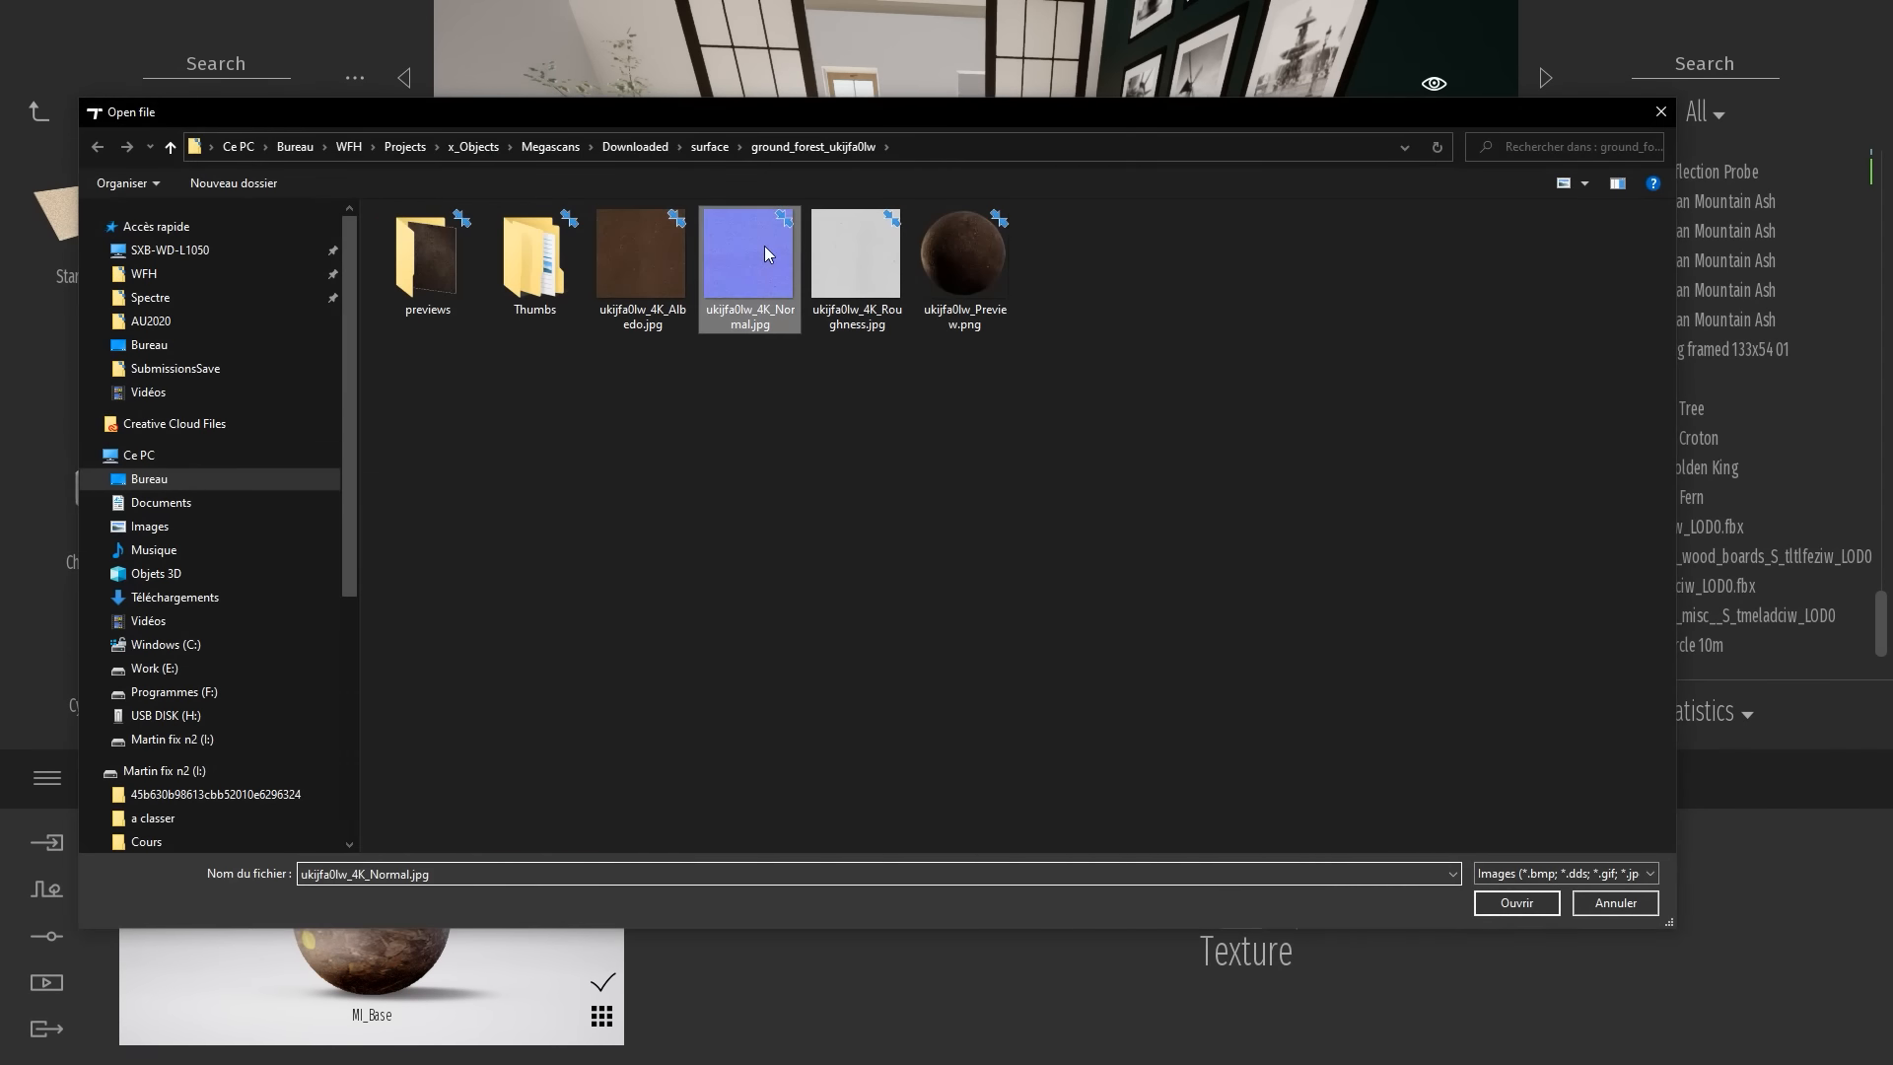
{"action": "double_click", "coordinate": [766, 254]}
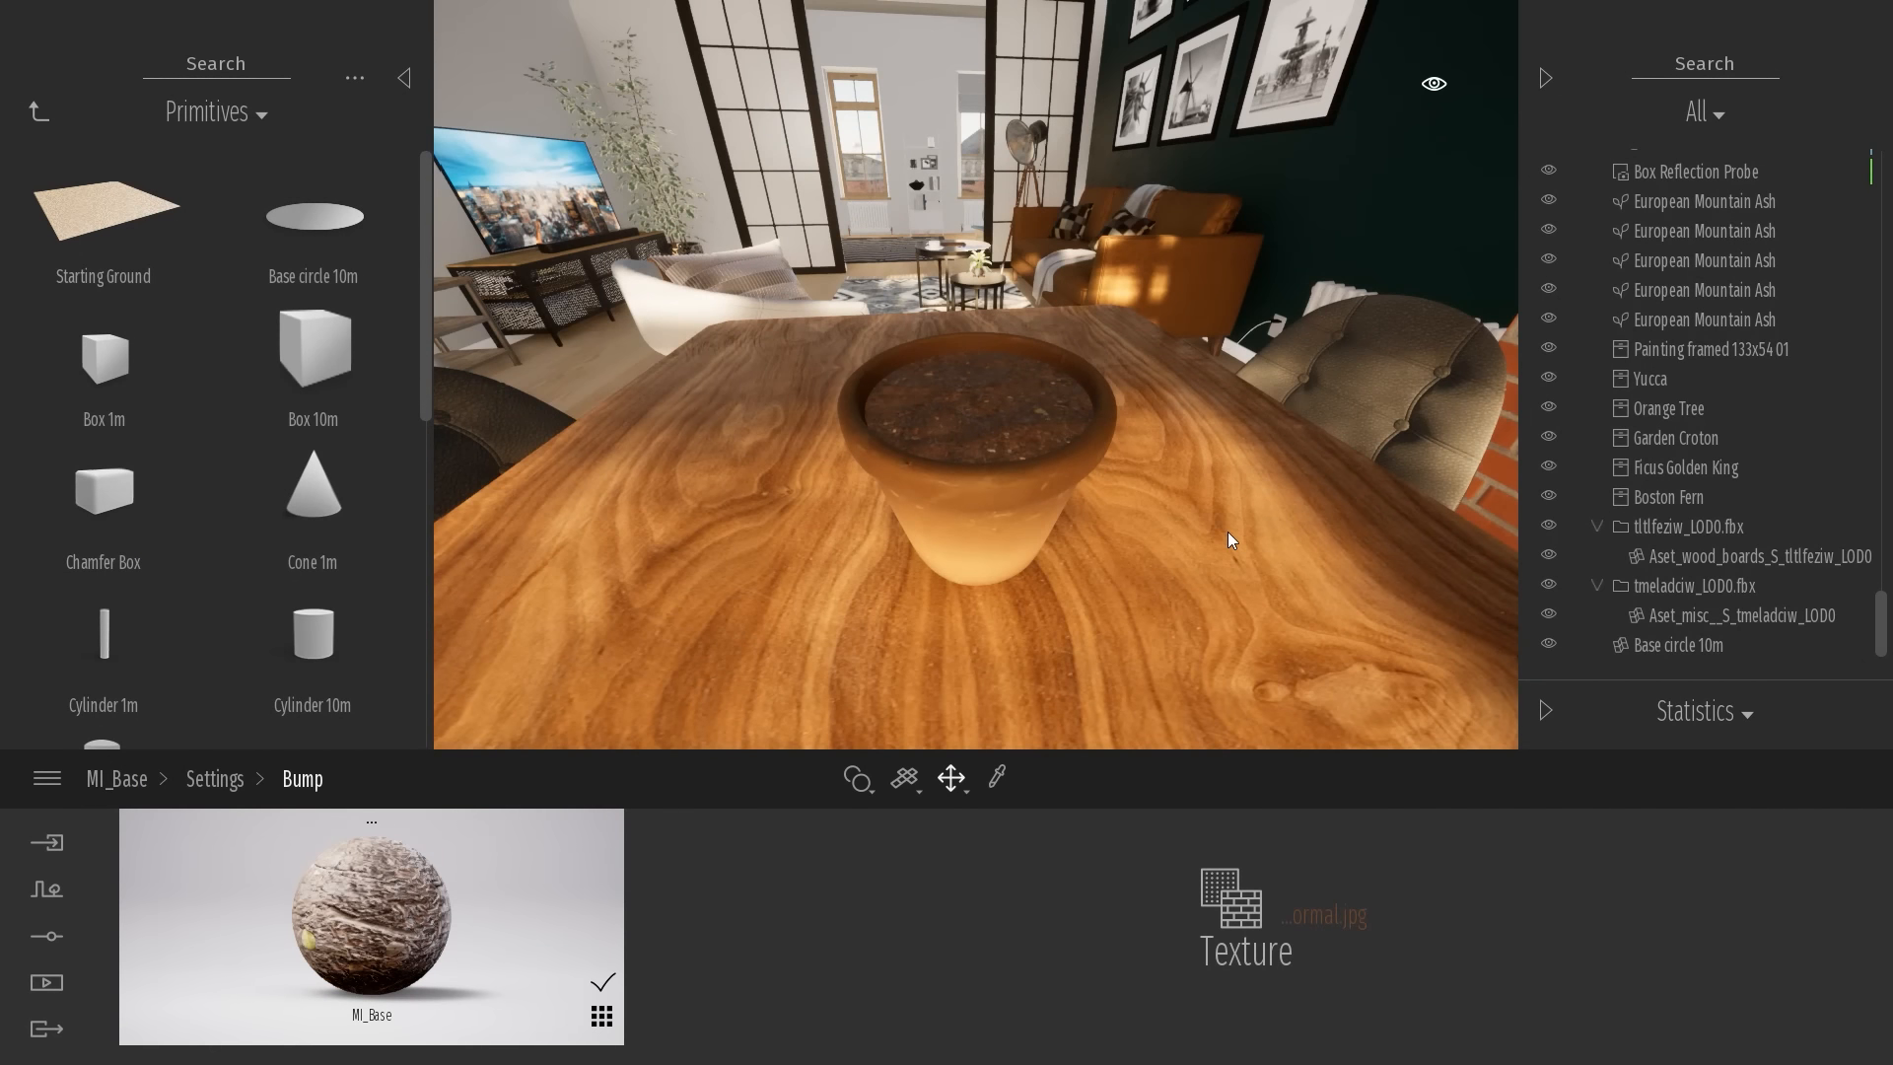
Lower the soil circle slightly inside the terracotta pot
{"action": "right_click_drag", "start_coordinate": [1217, 529], "coordinate": [641, 523]}
{"action": "key", "text": "w"}
{"action": "key", "text": "w"}
{"action": "key", "text": "s"}
{"action": "right_click_drag", "start_coordinate": [976, 395], "coordinate": [739, 453]}
{"action": "key", "text": "d"}
{"action": "key", "text": "w"}
{"action": "right_click_drag", "start_coordinate": [1409, 522], "coordinate": [1216, 529]}
{"action": "left_click", "coordinate": [999, 432]}
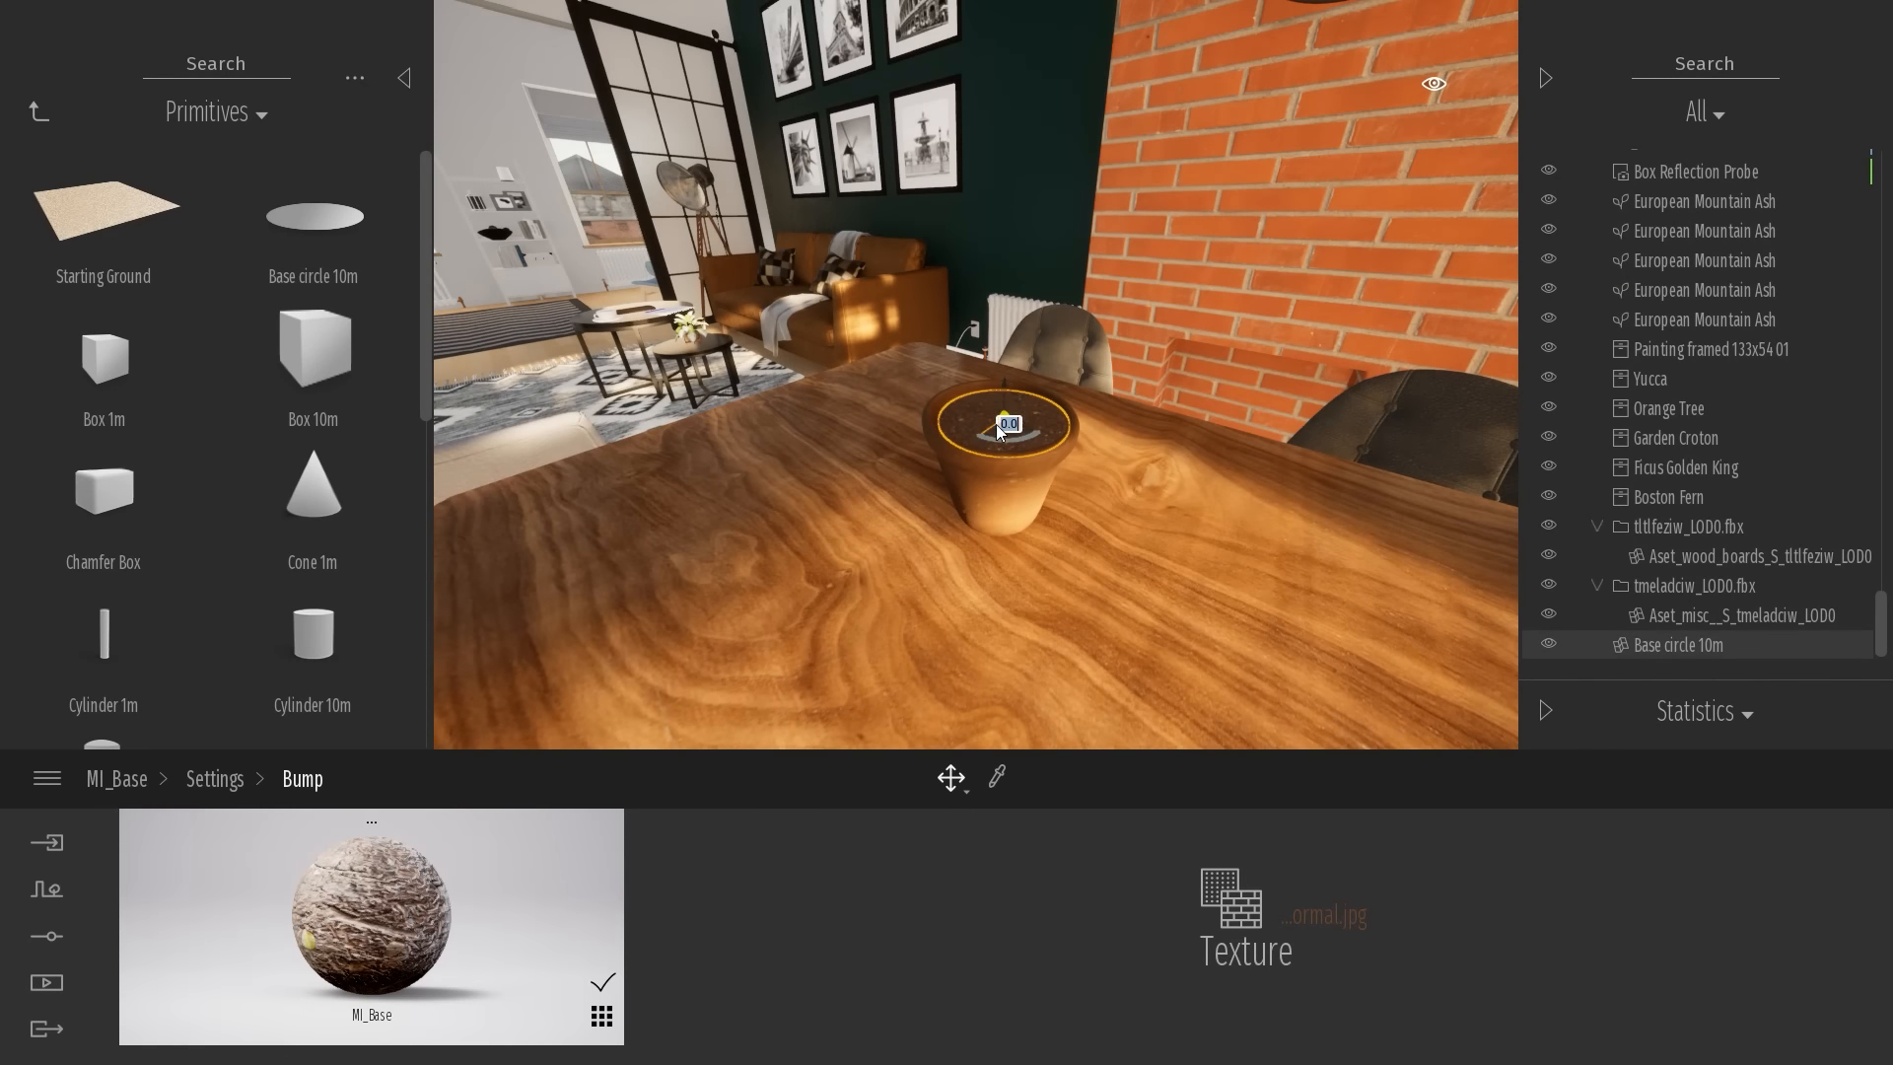
{"action": "left_click_drag", "start_coordinate": [1004, 383], "coordinate": [1003, 392]}
{"action": "left_click", "coordinate": [1276, 367]}
Frame the pot on the dining table and hide the library and the scene graph to enlarge the viewport
{"action": "right_click_drag", "start_coordinate": [1277, 367], "coordinate": [1163, 340]}
{"action": "key", "text": "s"}
{"action": "key", "text": "d"}
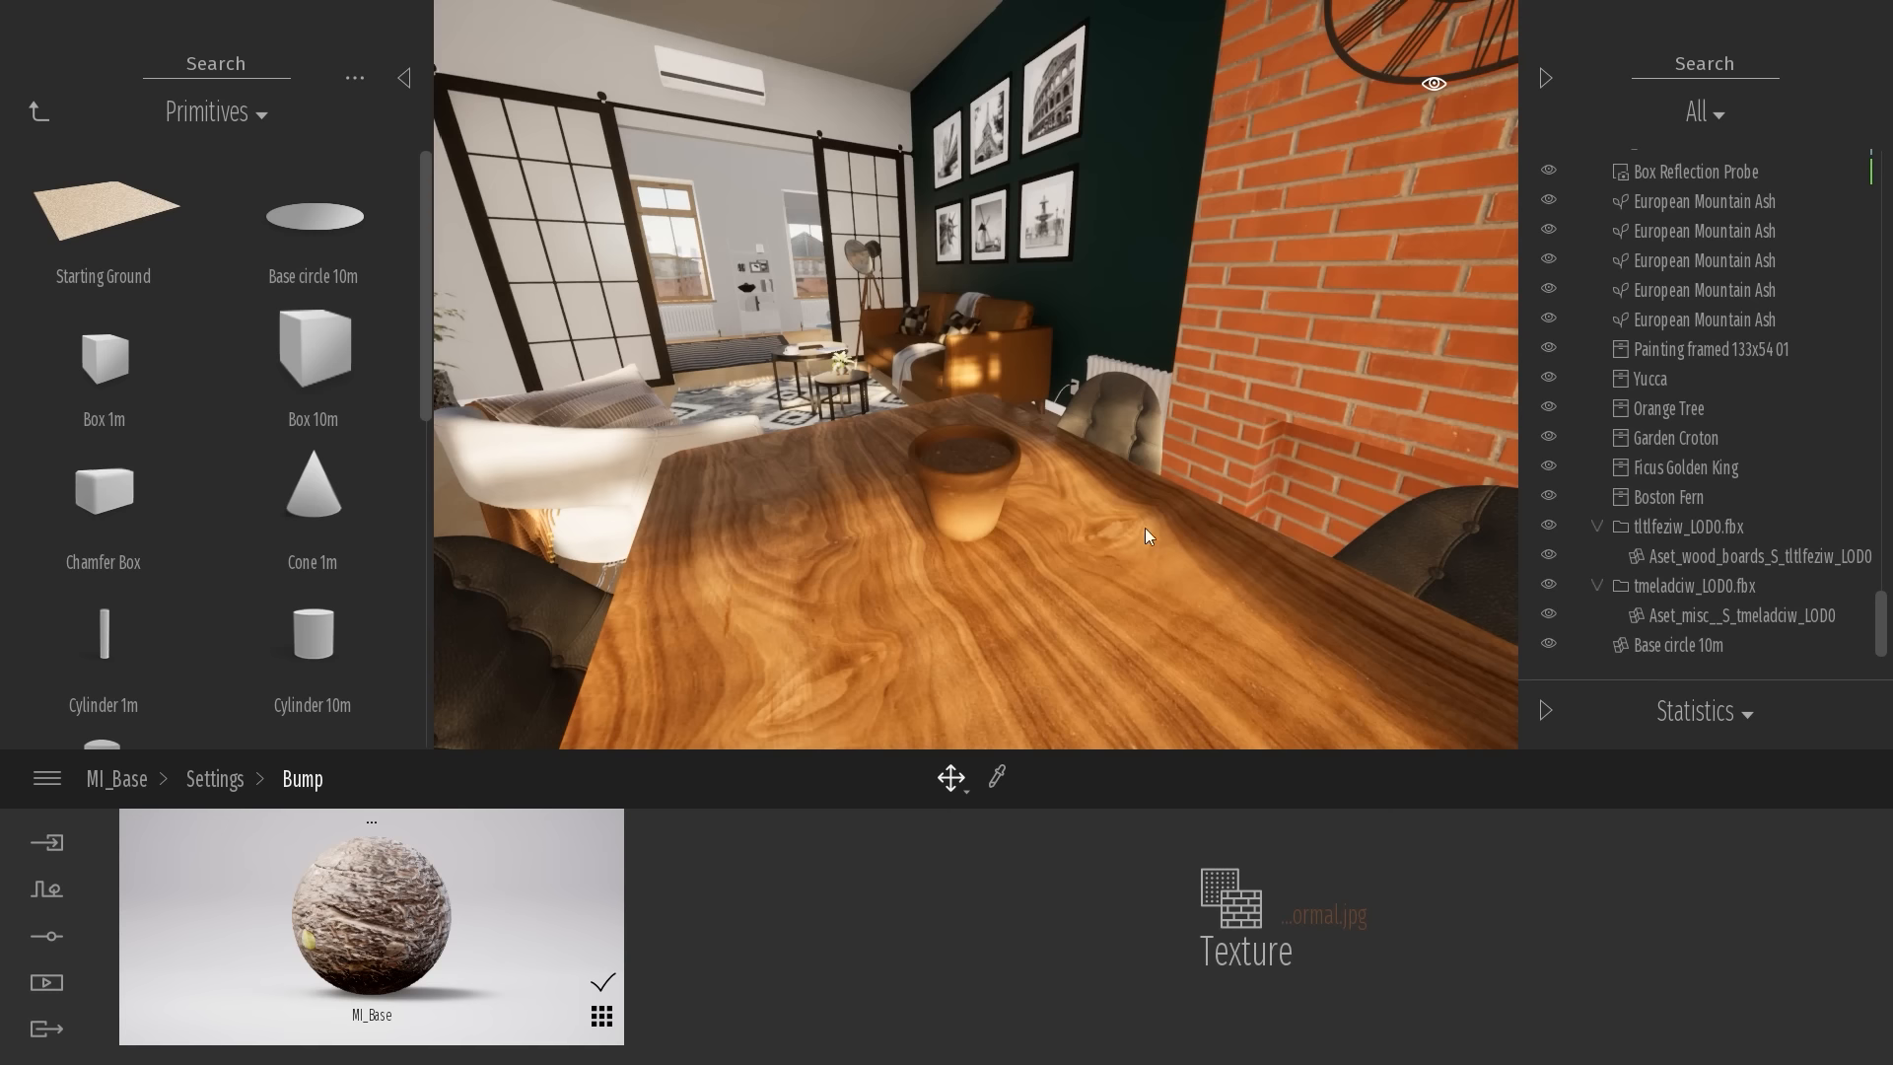
{"action": "left_click", "coordinate": [404, 79]}
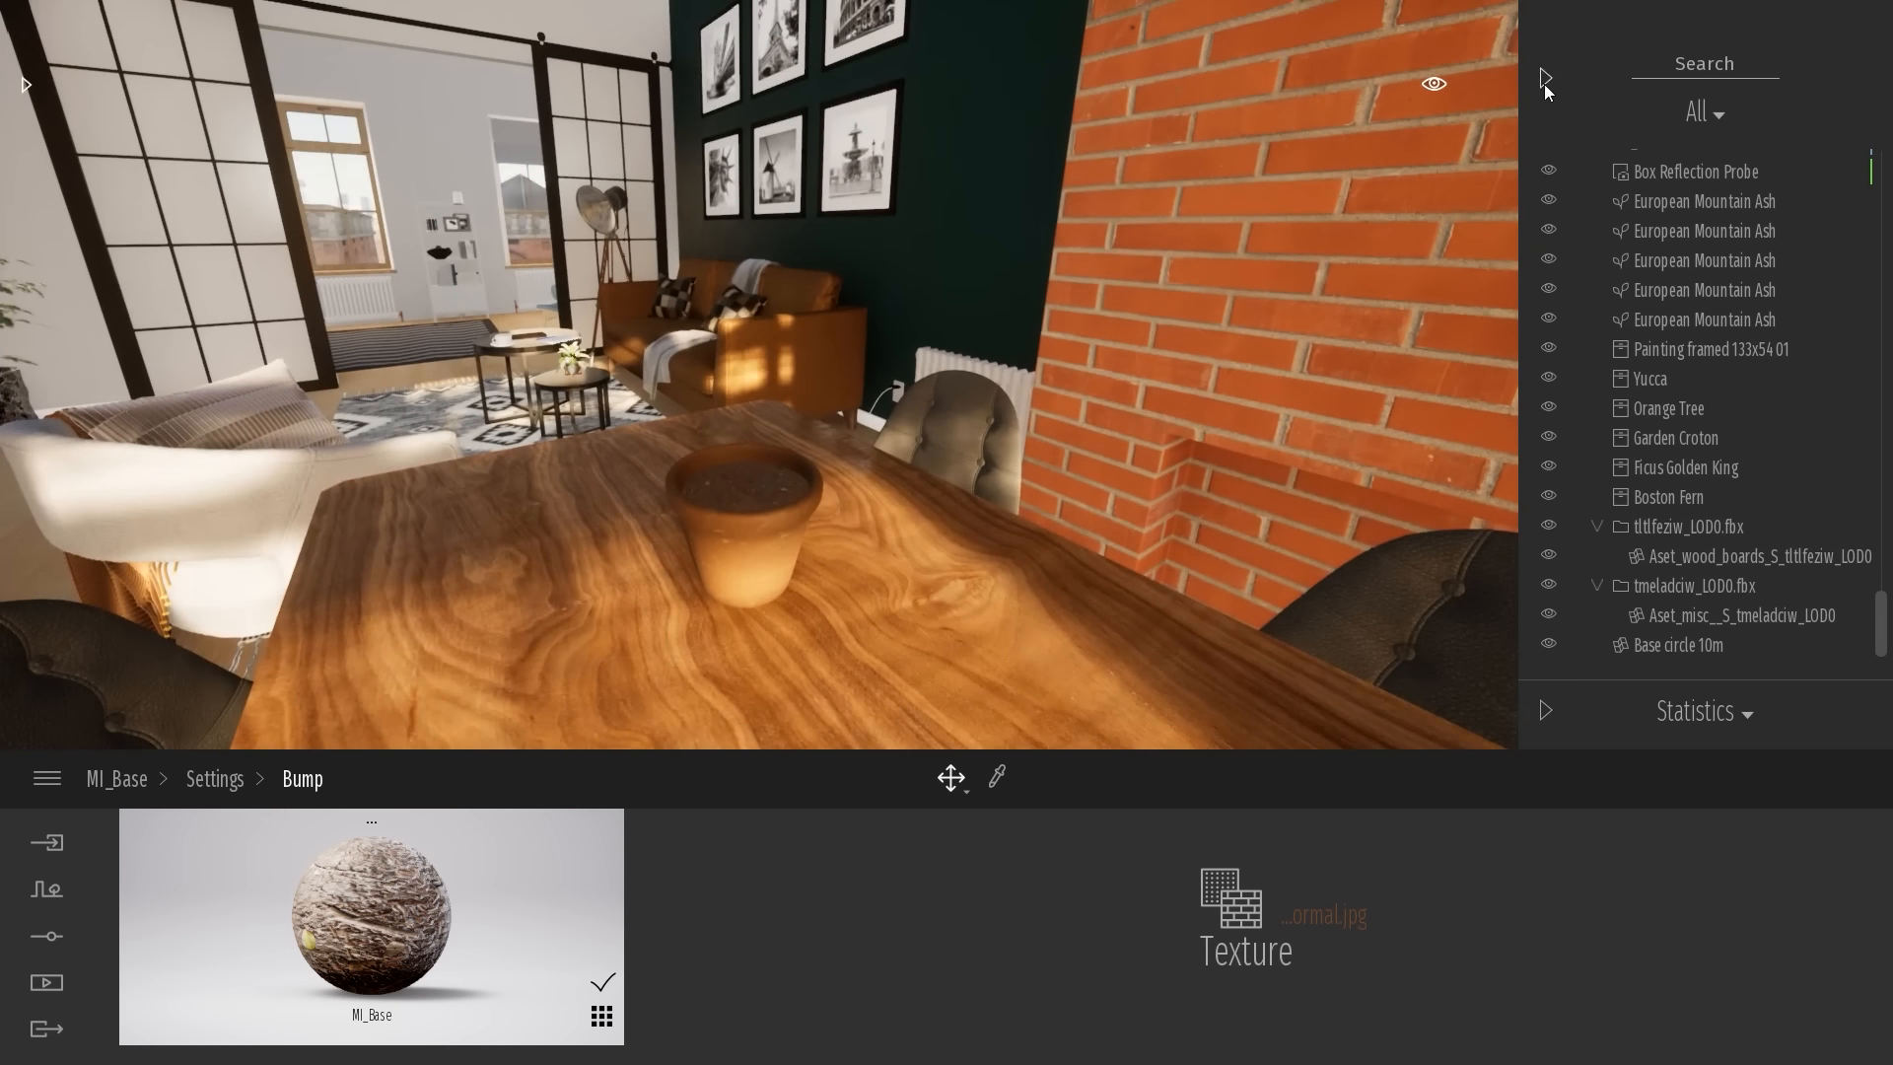
{"action": "left_click", "coordinate": [1544, 80]}
Switch to Quixel Bridge and open the Houseplant category of the 3D Plants
{"action": "key", "text": "alt+Tab"}
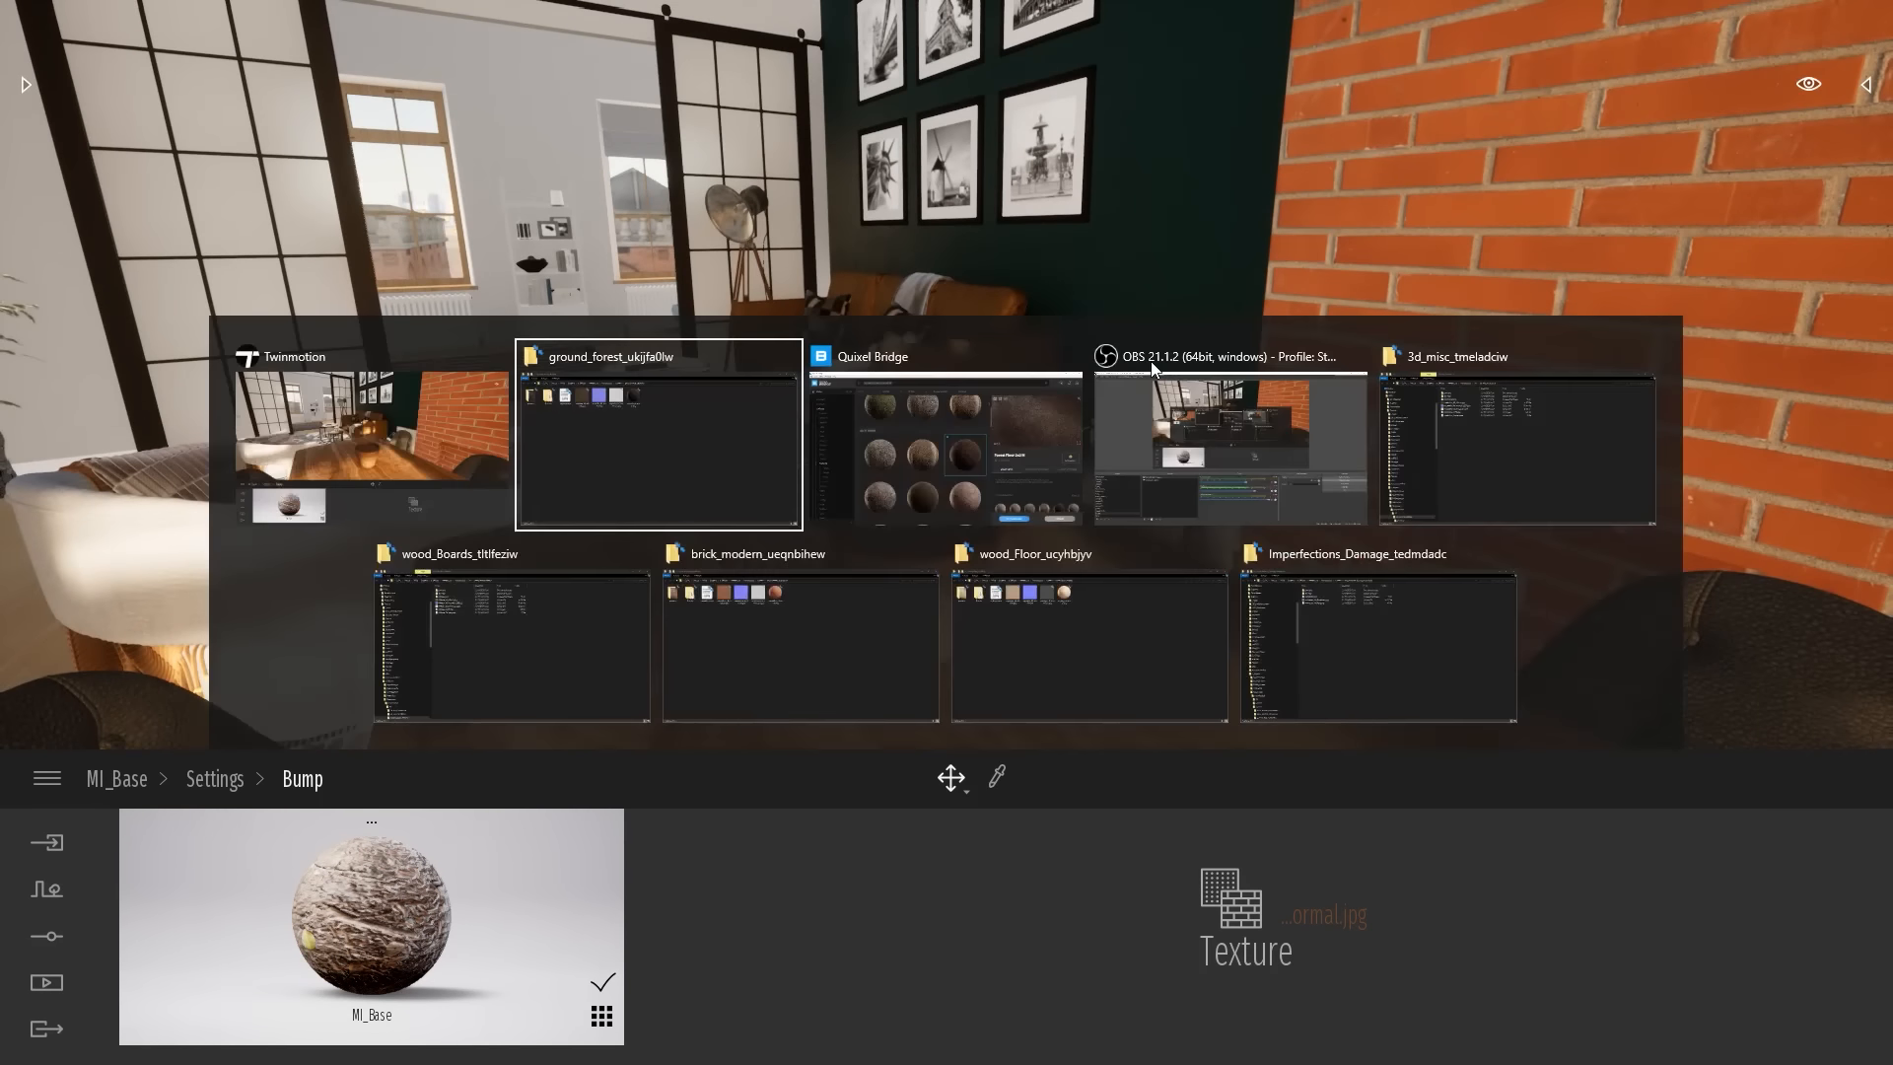
{"action": "left_click", "coordinate": [941, 467]}
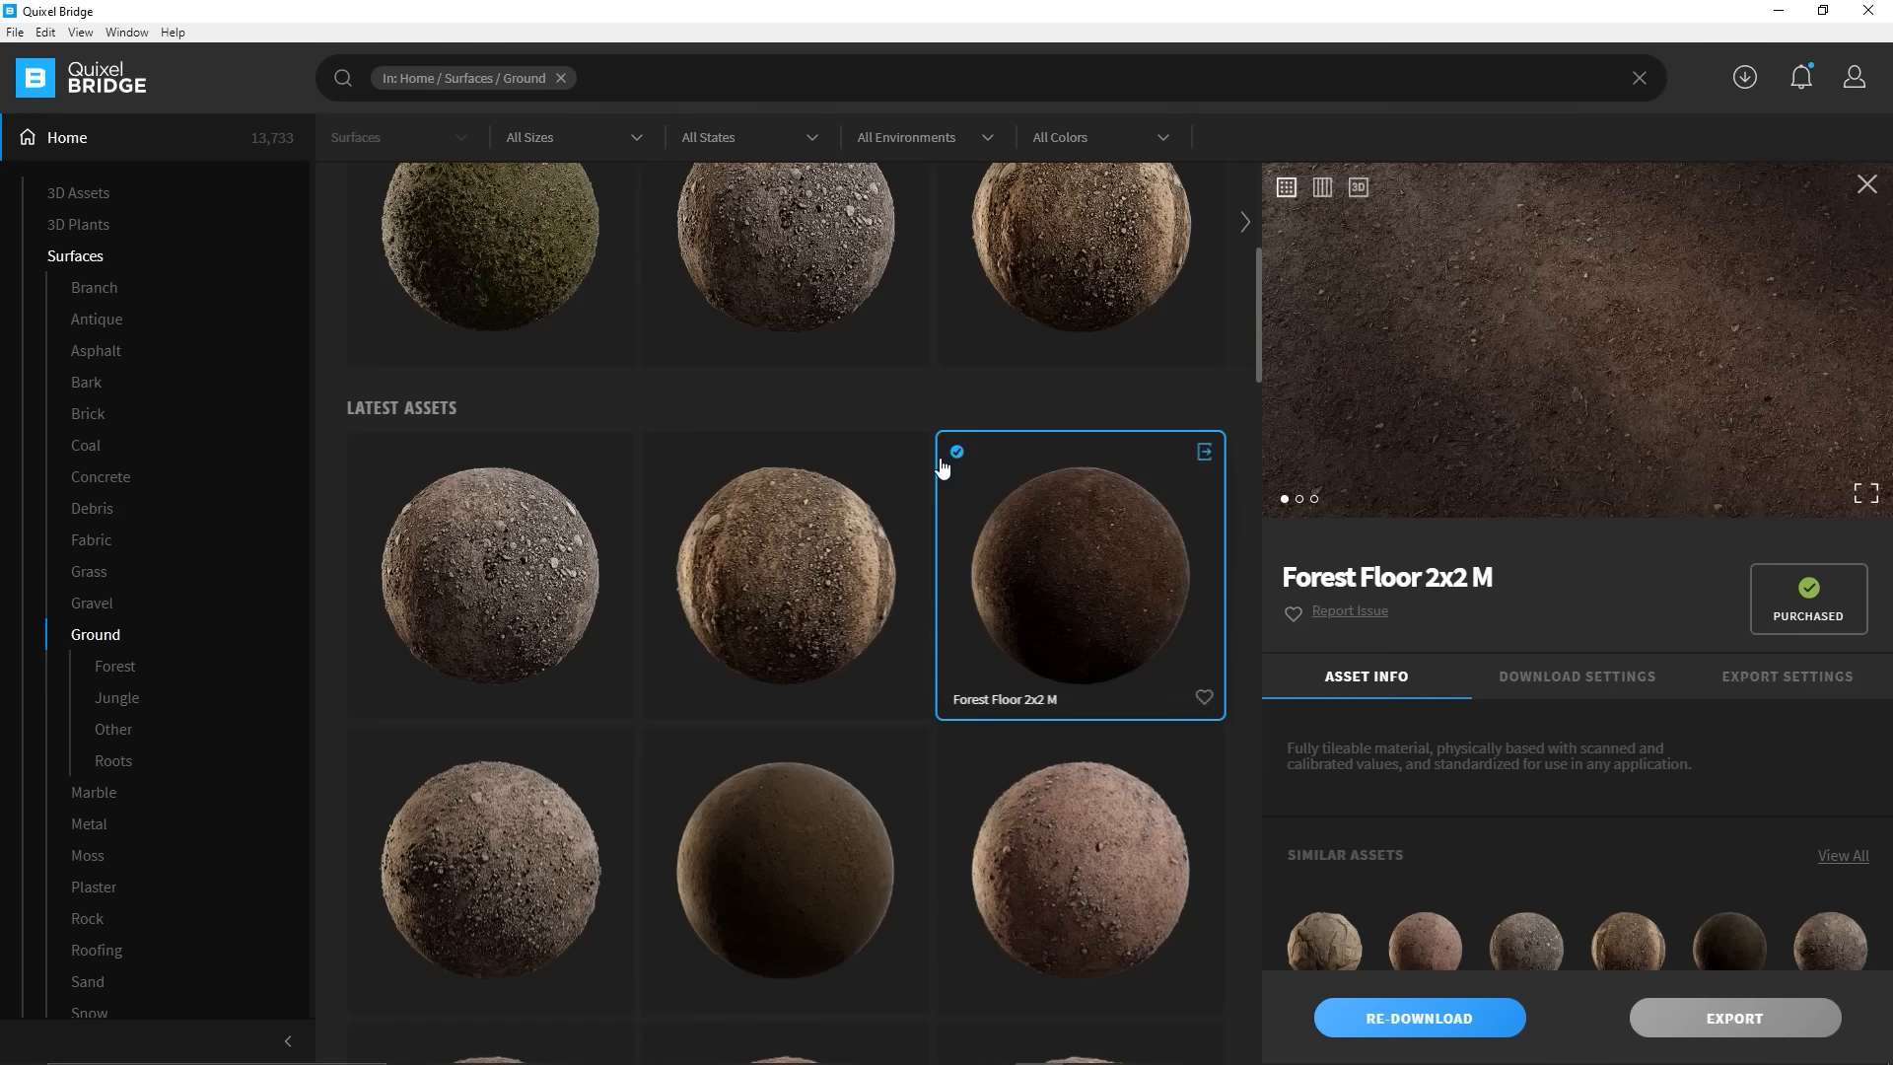
{"action": "left_click", "coordinate": [93, 226]}
{"action": "left_click", "coordinate": [1866, 186]}
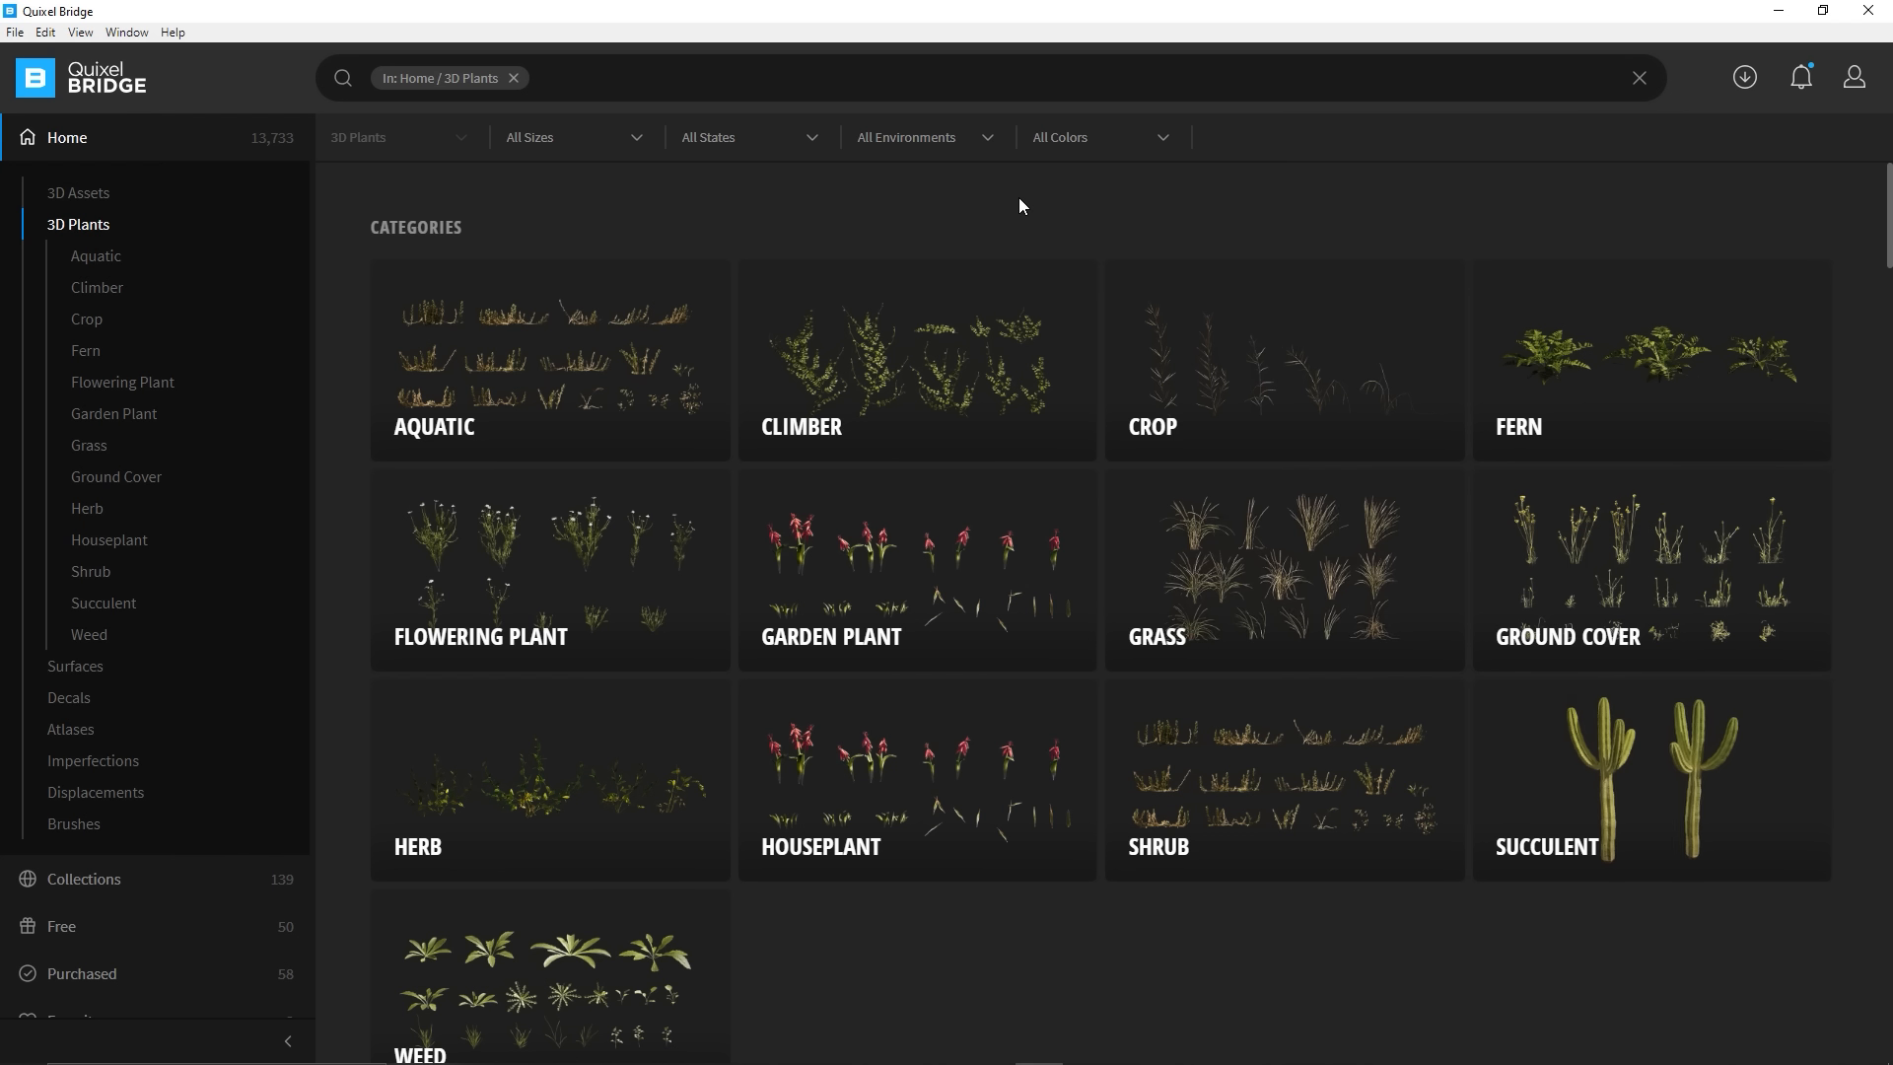
{"action": "left_click", "coordinate": [880, 797]}
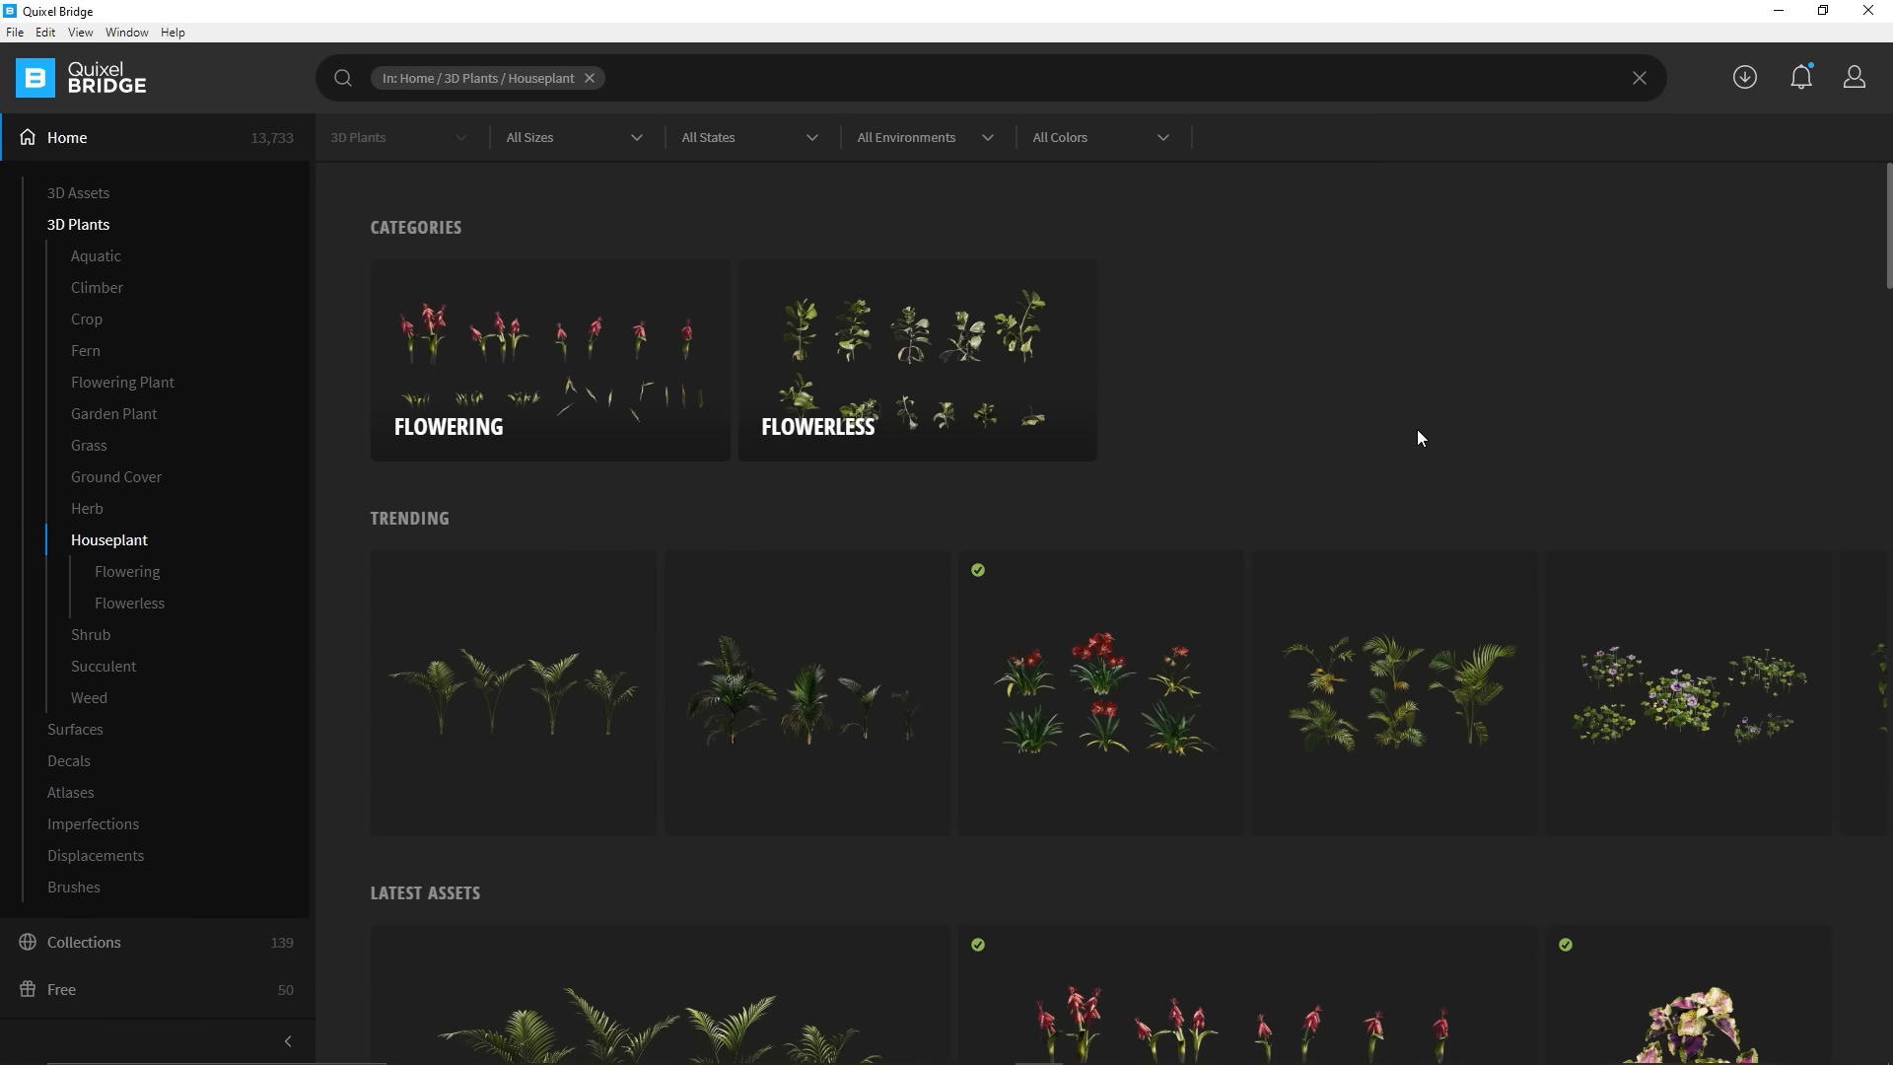
Browse the flowering houseplants and the whole 3D Plants catalogue for a plant that suits the pot
{"action": "left_click", "coordinate": [609, 342]}
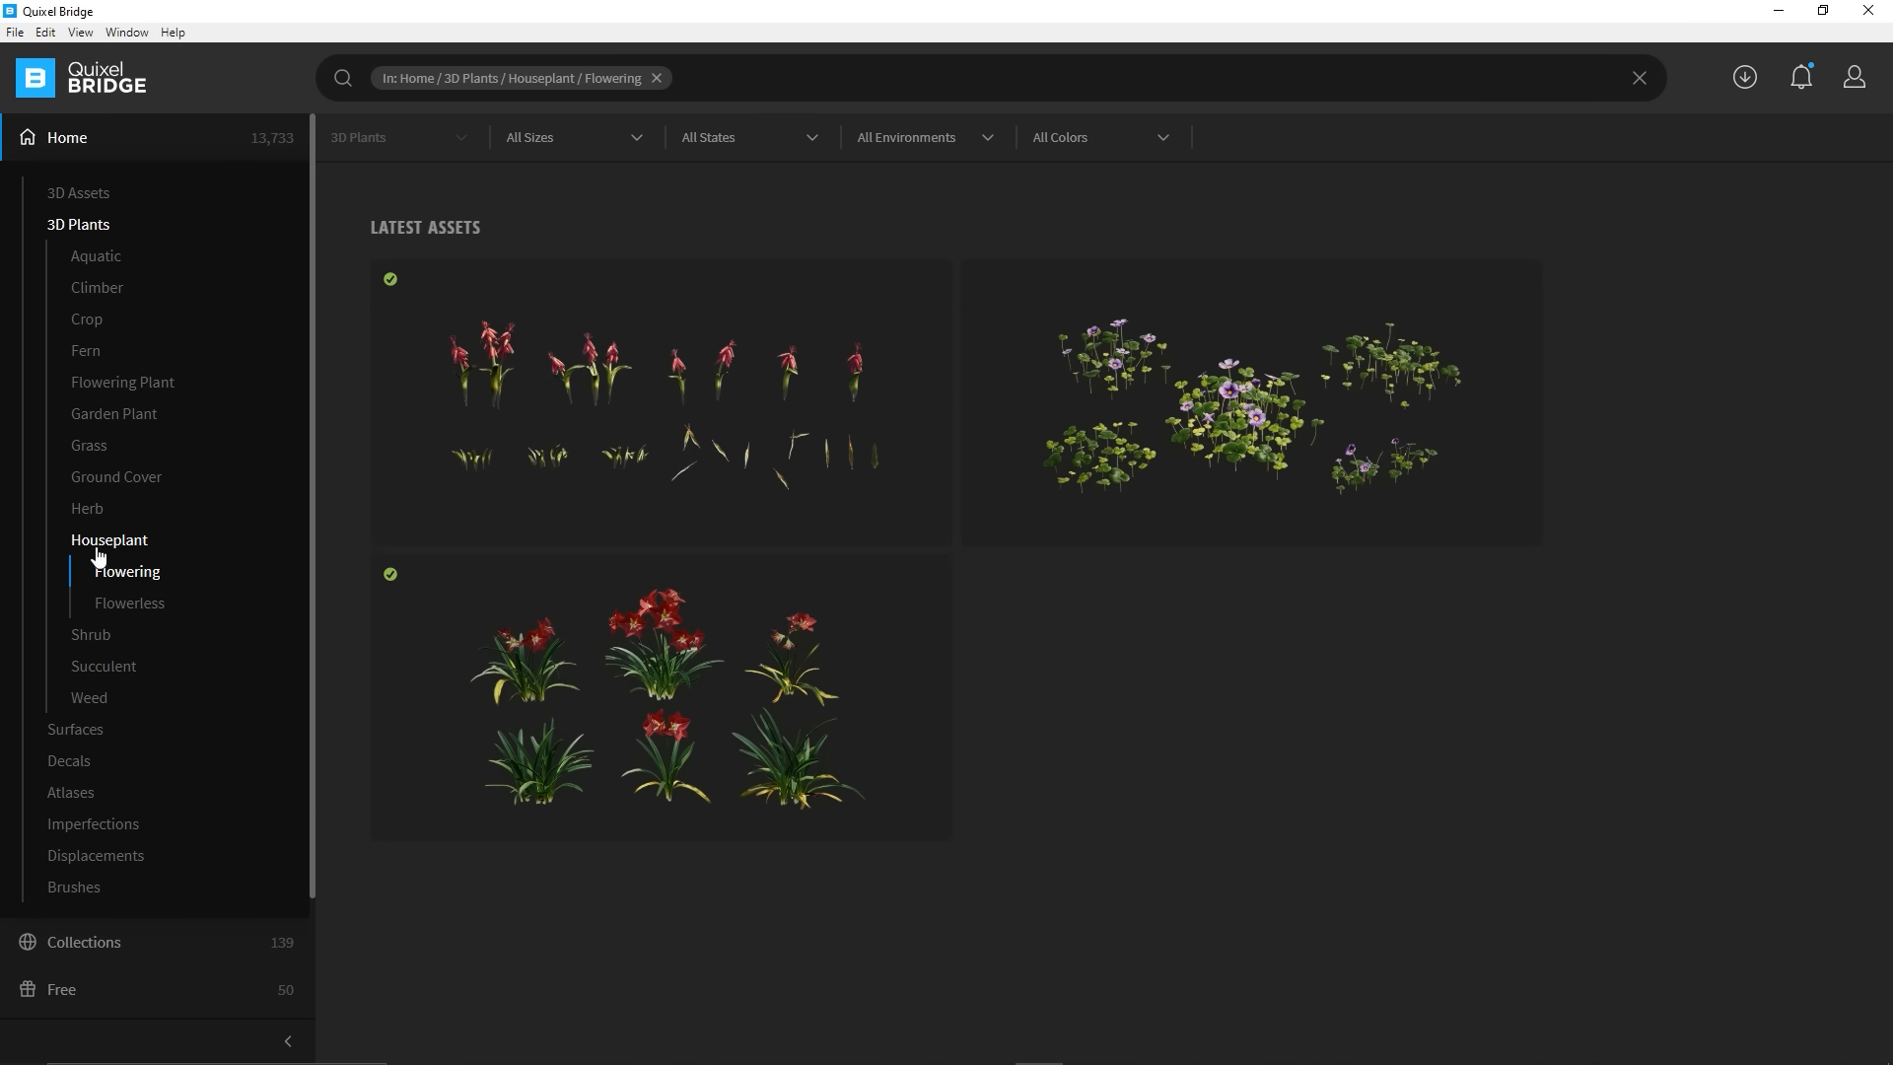
{"action": "left_click", "coordinate": [89, 227]}
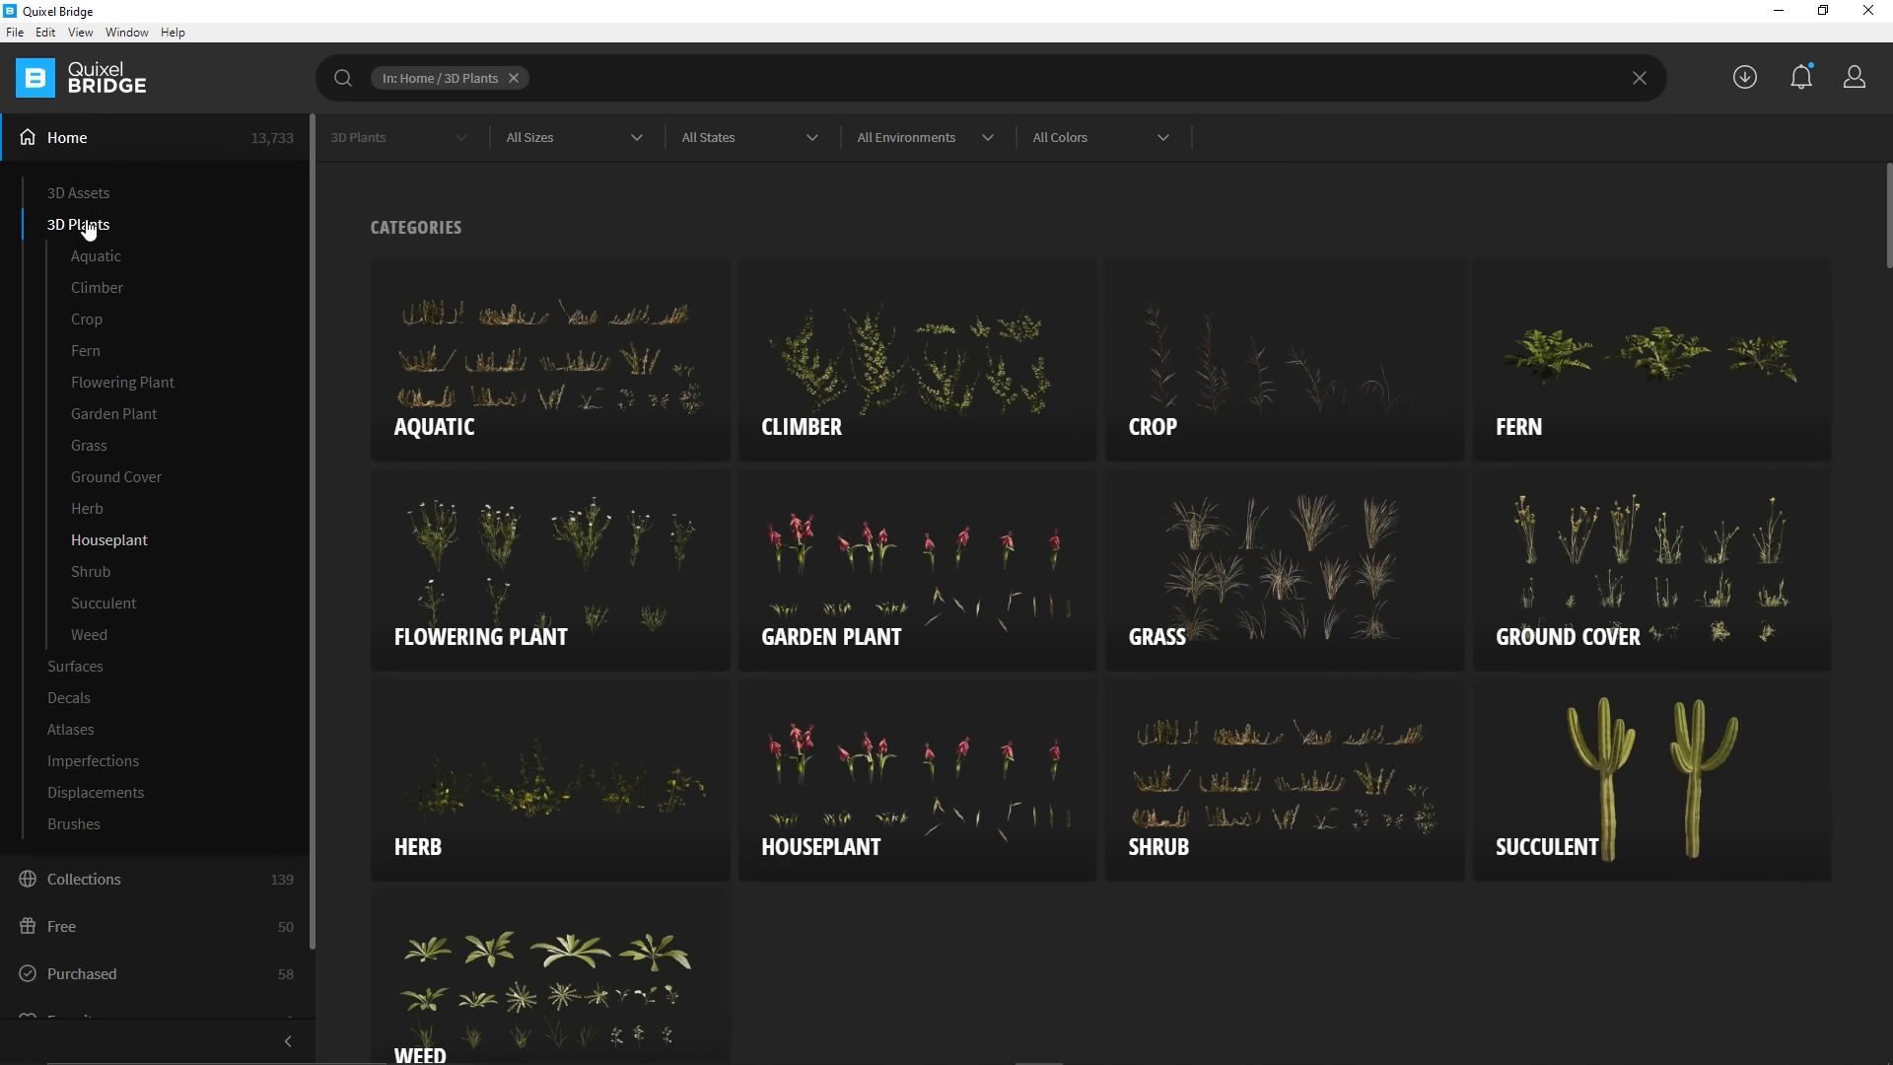
{"action": "scroll", "coordinate": [1055, 853], "scroll_direction": "down", "scroll_amount": 3}
{"action": "scroll", "coordinate": [1045, 818], "scroll_direction": "down", "scroll_amount": 10}
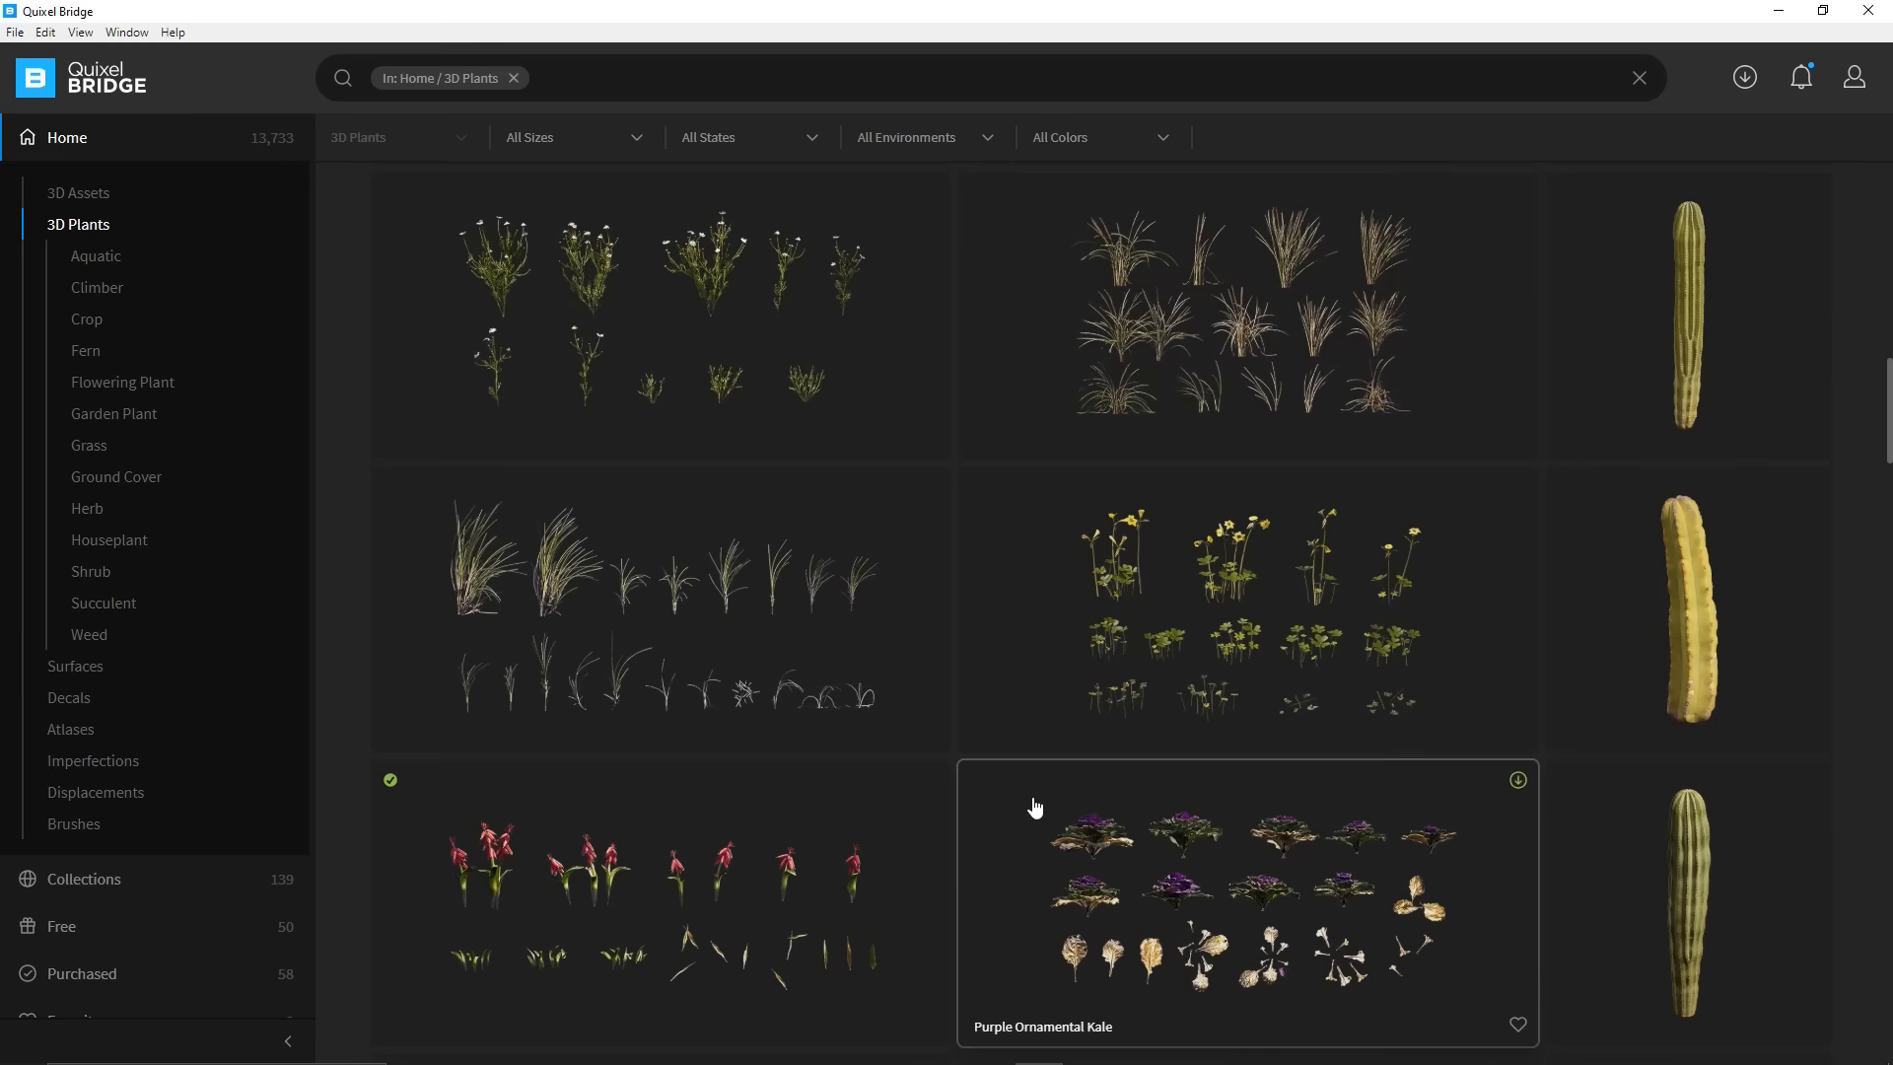
{"action": "scroll", "coordinate": [1034, 807], "scroll_direction": "down", "scroll_amount": 15}
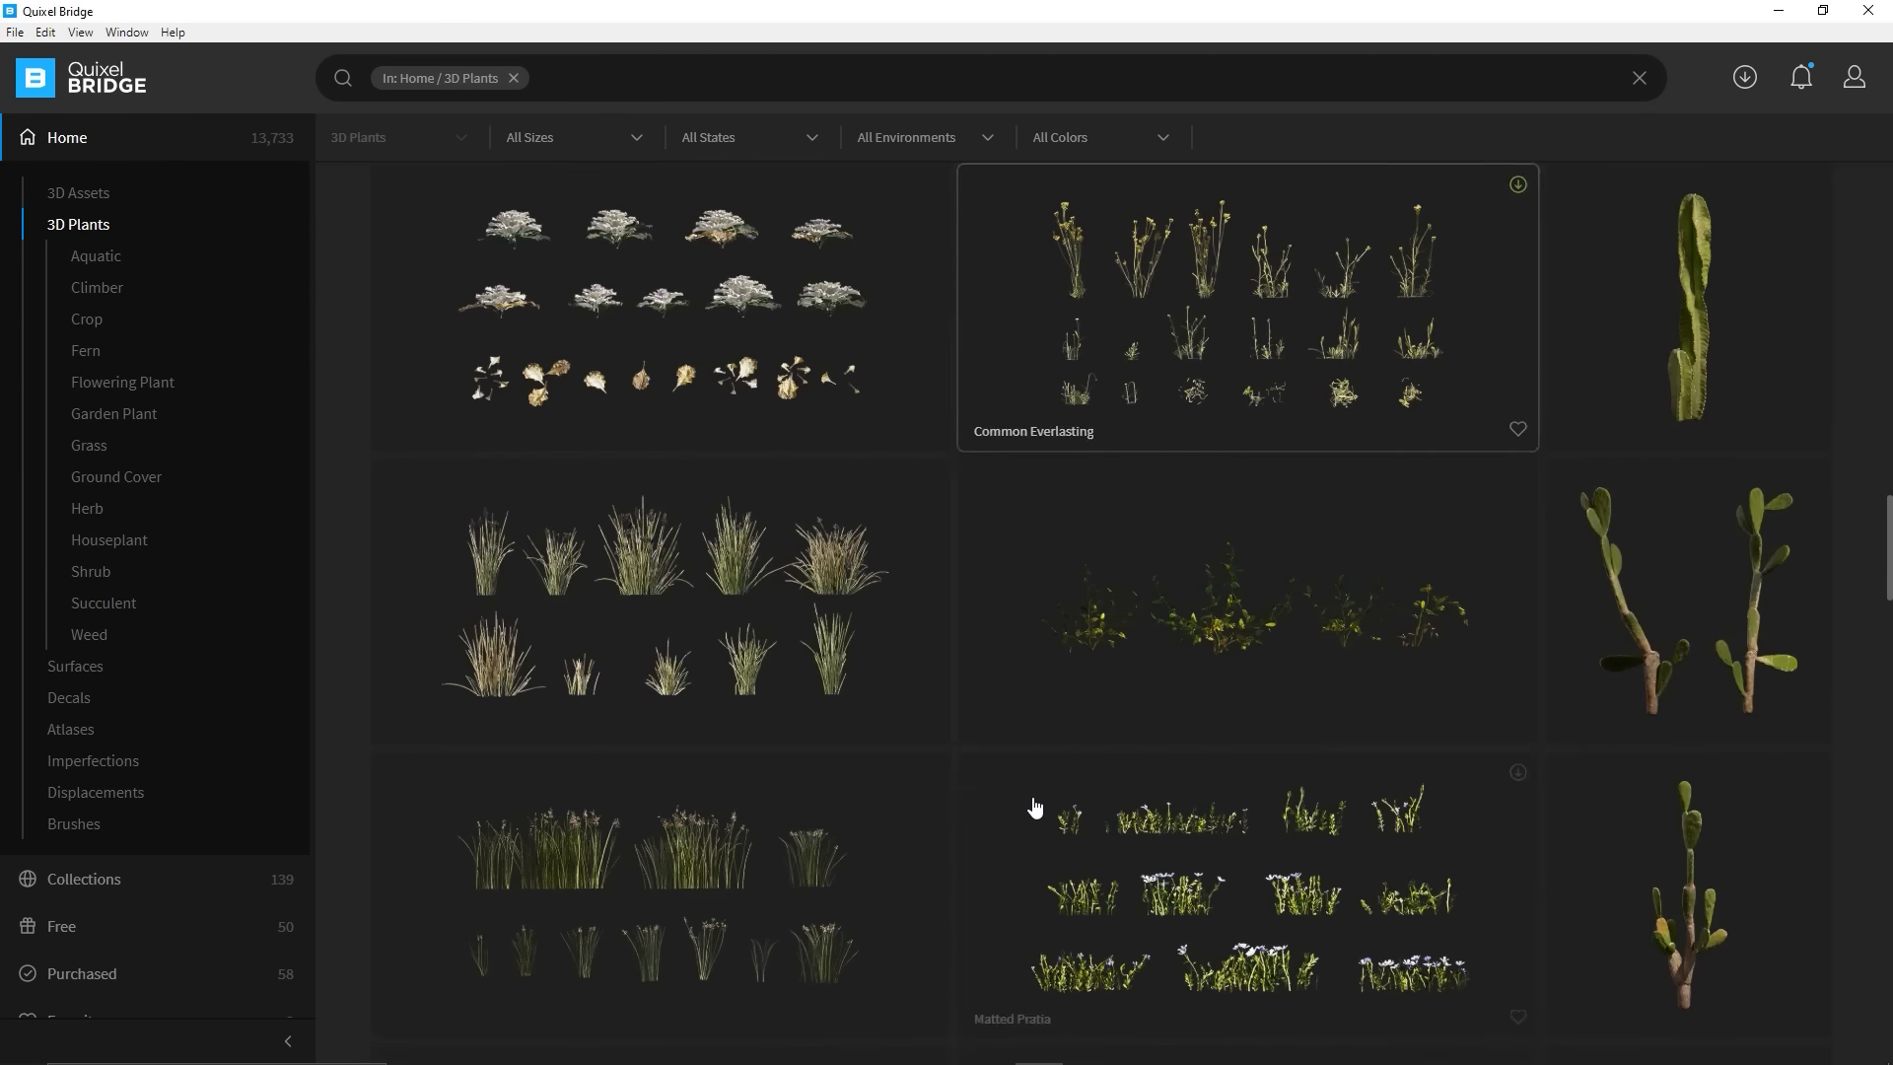
{"action": "scroll", "coordinate": [1034, 807], "scroll_direction": "down", "scroll_amount": 4}
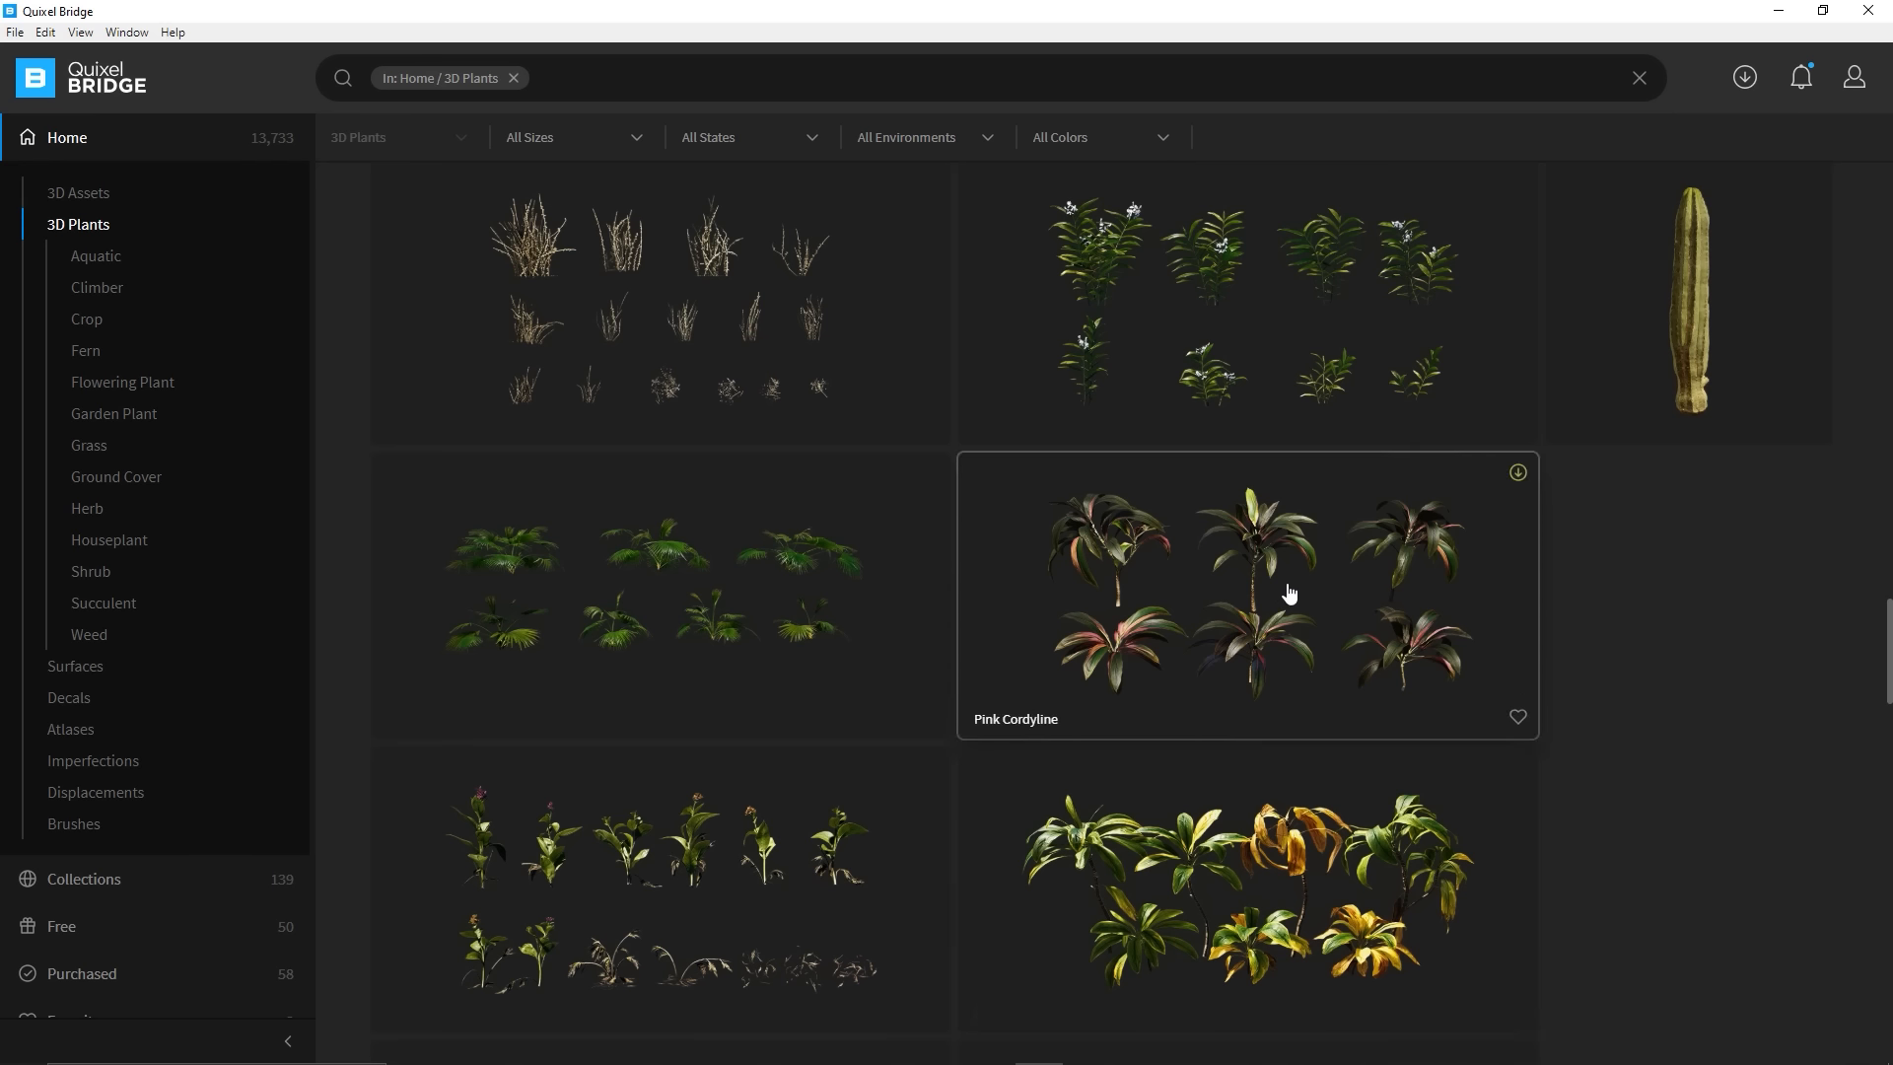
{"action": "scroll", "coordinate": [1289, 593], "scroll_direction": "down", "scroll_amount": 5}
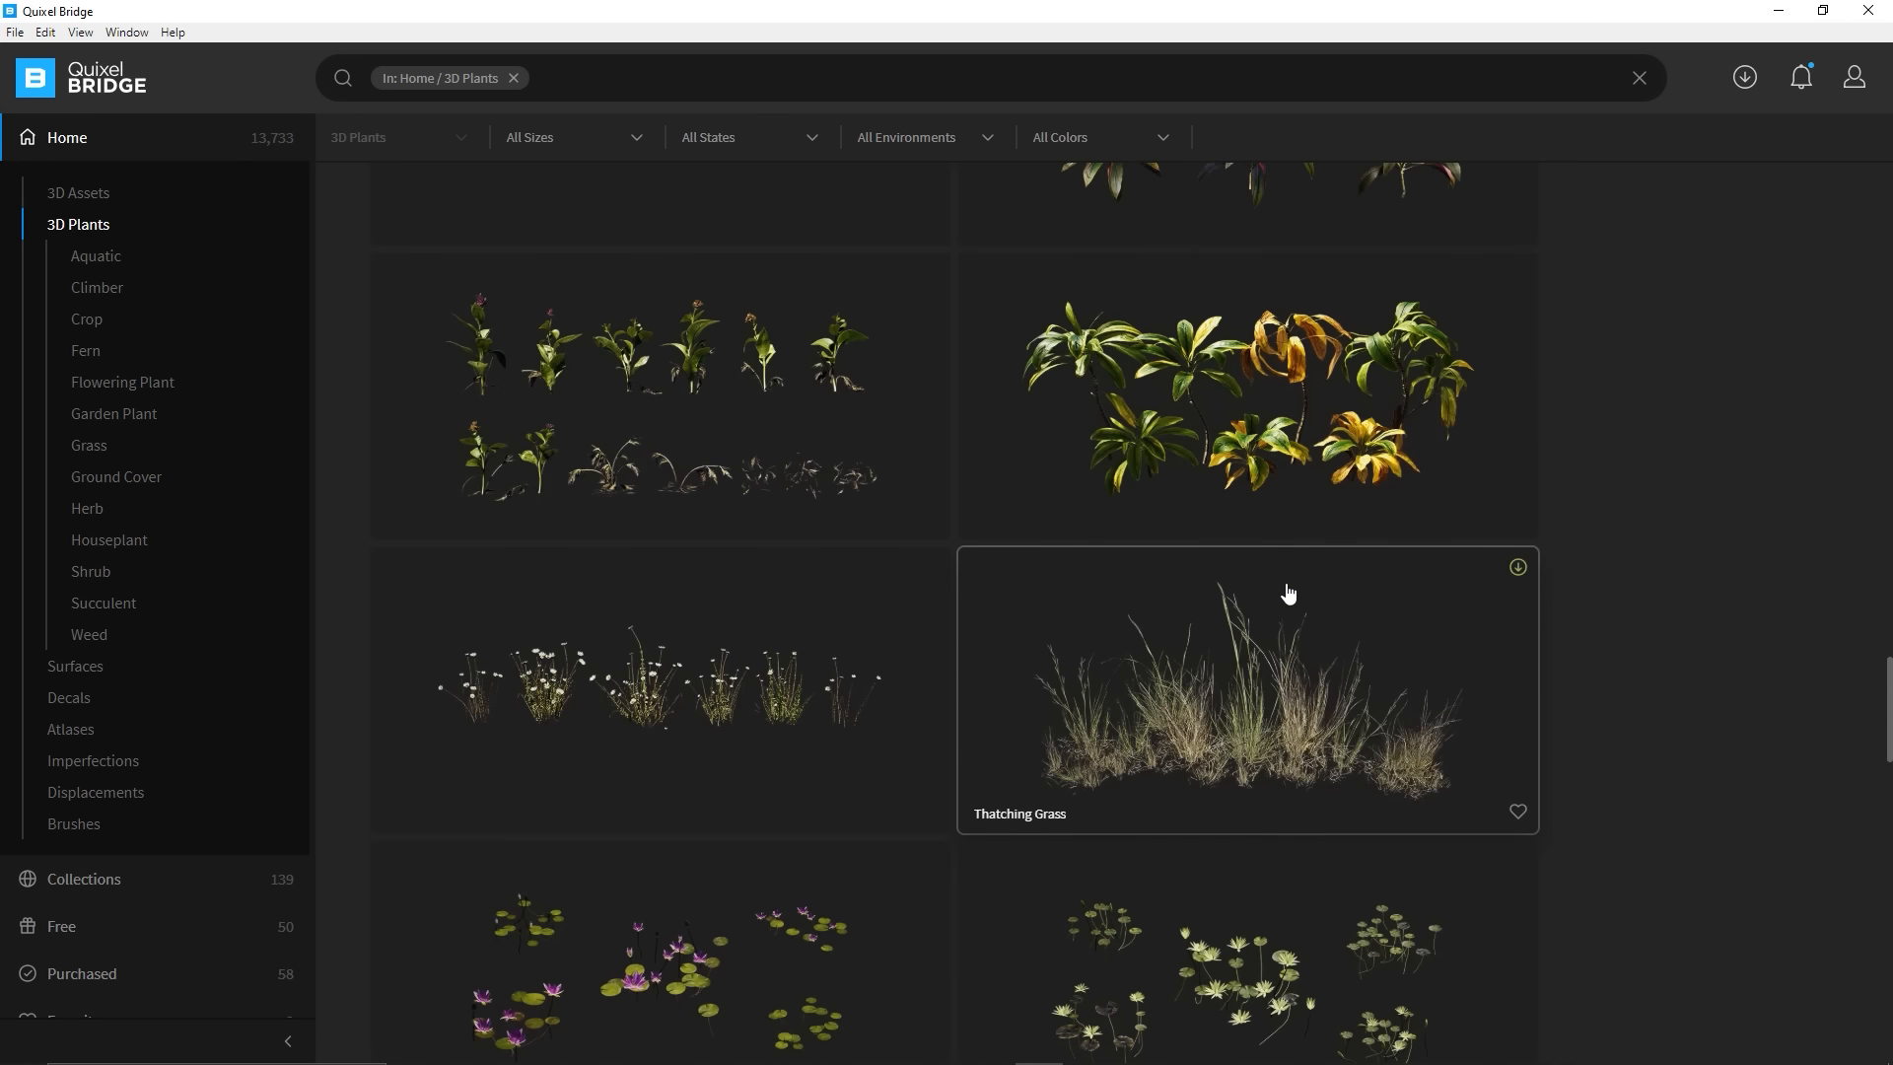
{"action": "scroll", "coordinate": [1288, 593], "scroll_direction": "down", "scroll_amount": 10}
{"action": "scroll", "coordinate": [1289, 593], "scroll_direction": "down", "scroll_amount": 10}
{"action": "scroll", "coordinate": [1289, 593], "scroll_direction": "down", "scroll_amount": 10}
{"action": "scroll", "coordinate": [1289, 593], "scroll_direction": "down", "scroll_amount": 10}
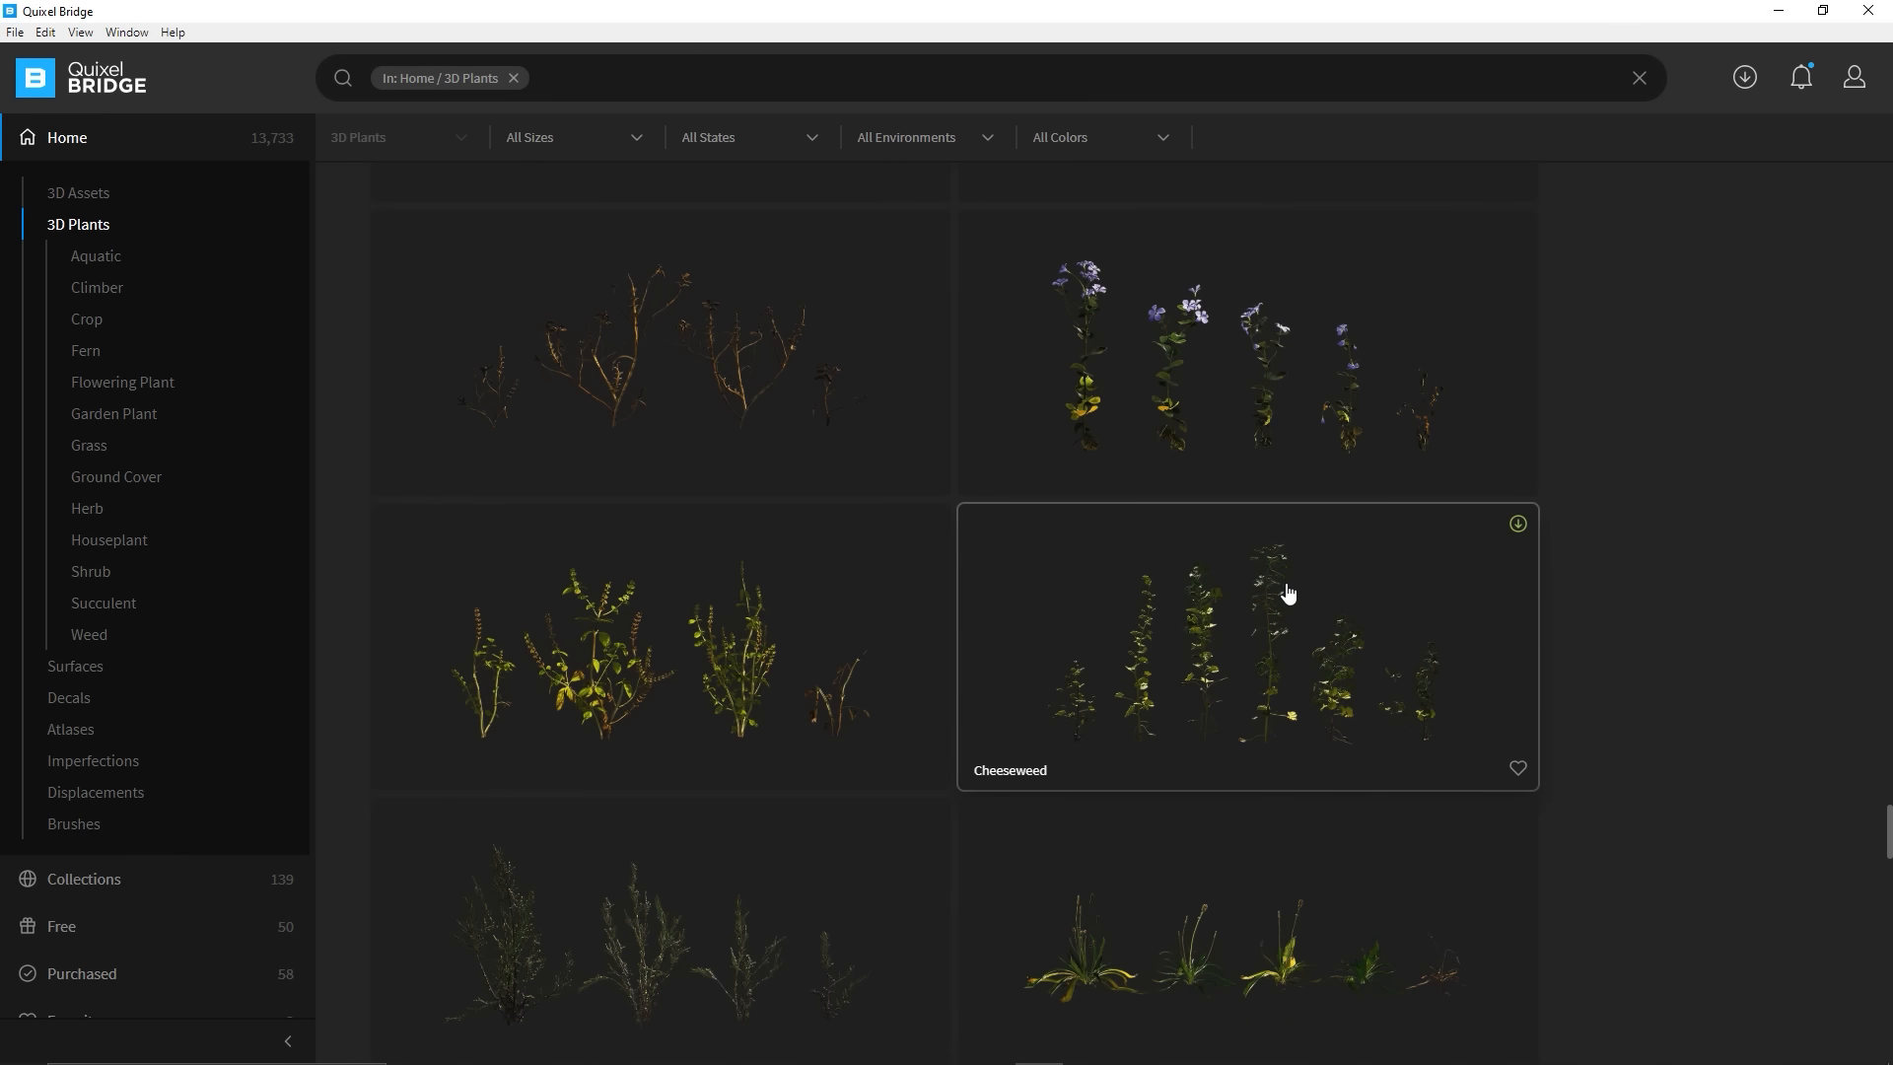
{"action": "scroll", "coordinate": [1289, 593], "scroll_direction": "down", "scroll_amount": 10}
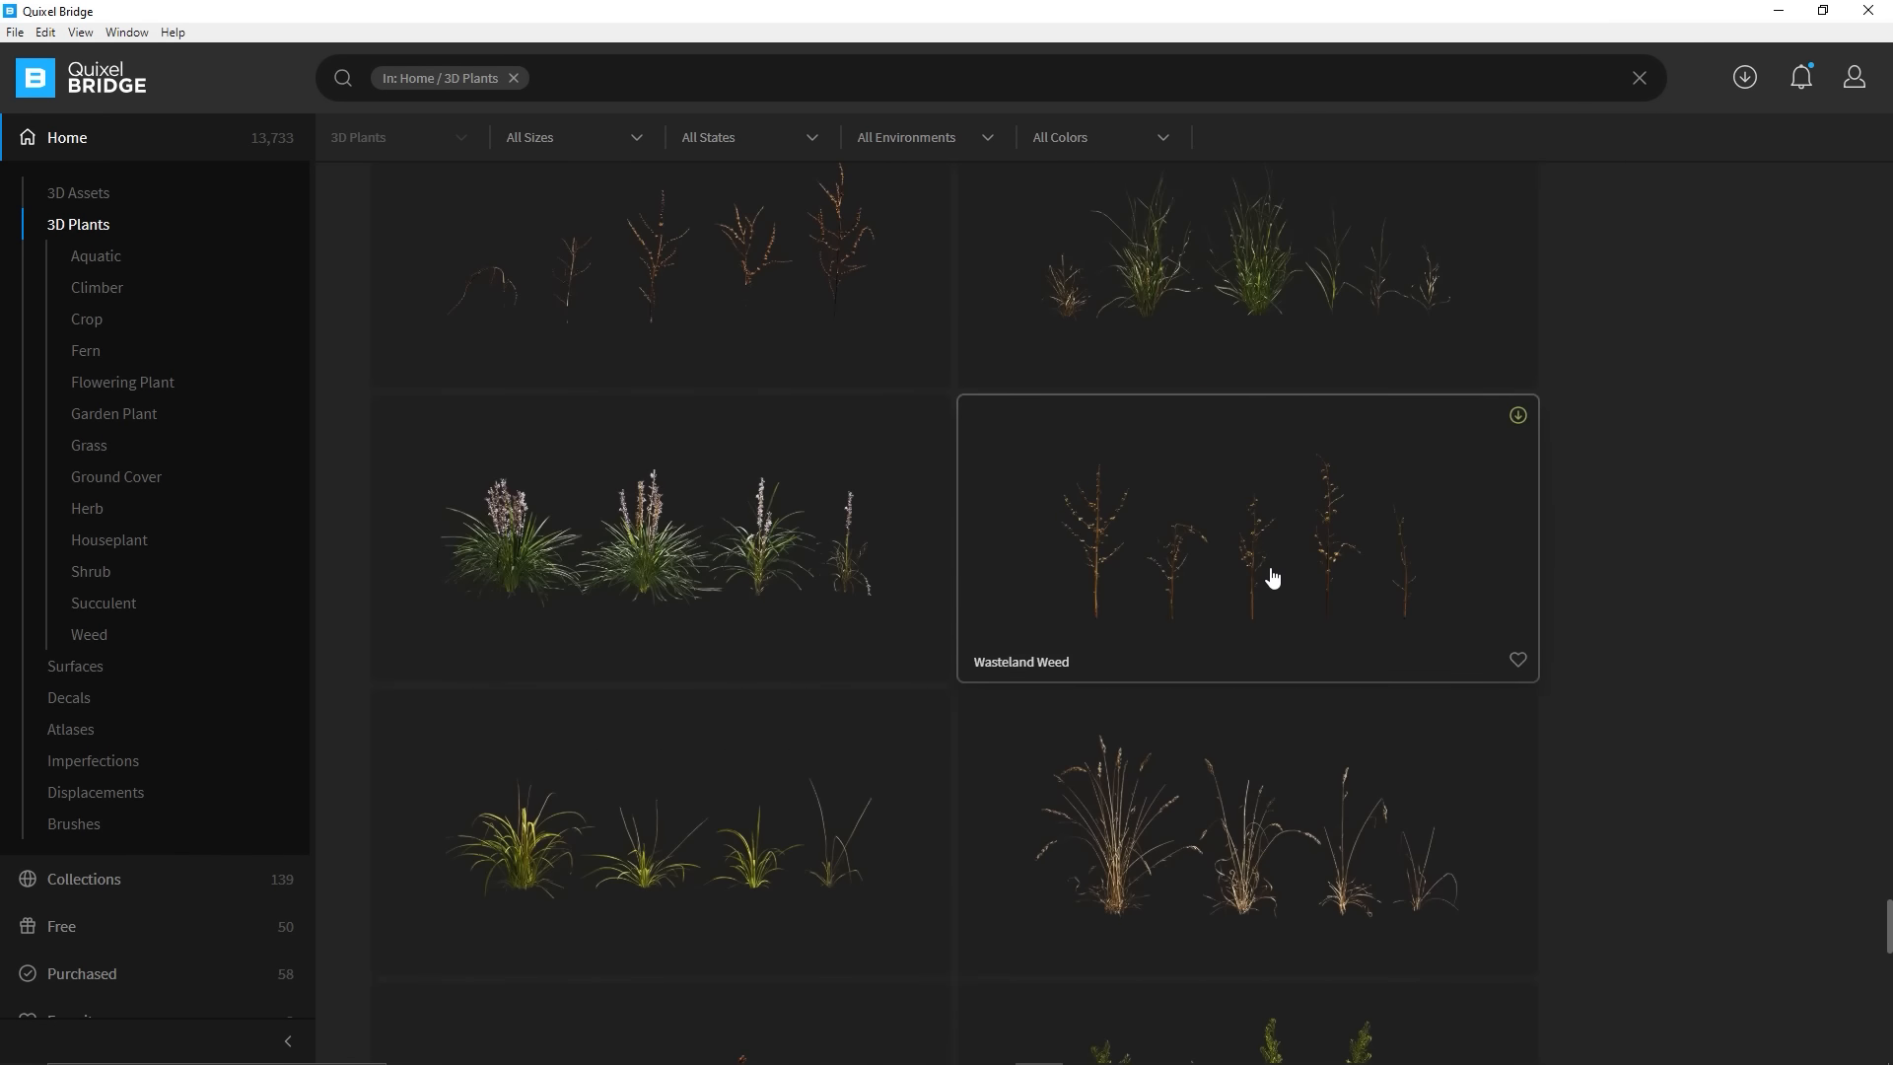
{"action": "scroll", "coordinate": [1272, 578], "scroll_direction": "down", "scroll_amount": 8}
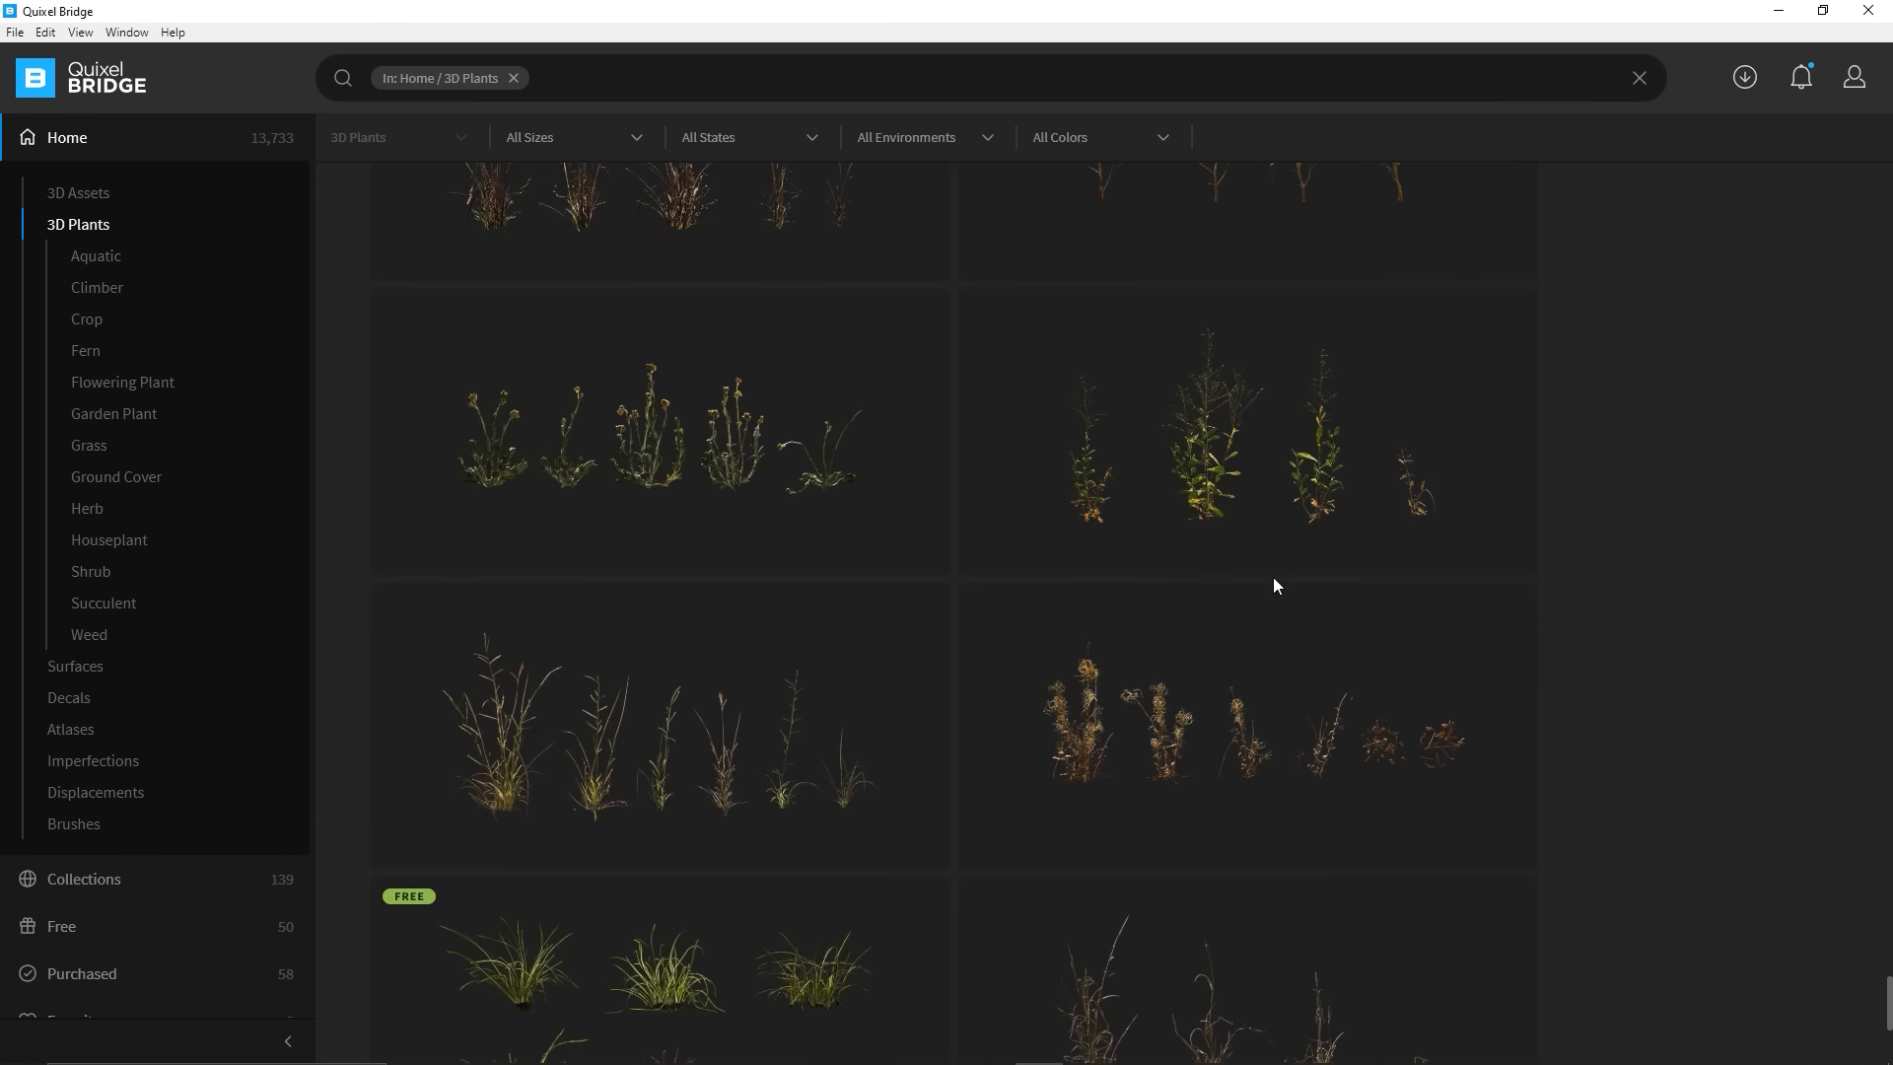
{"action": "scroll", "coordinate": [1273, 585], "scroll_direction": "down", "scroll_amount": 6}
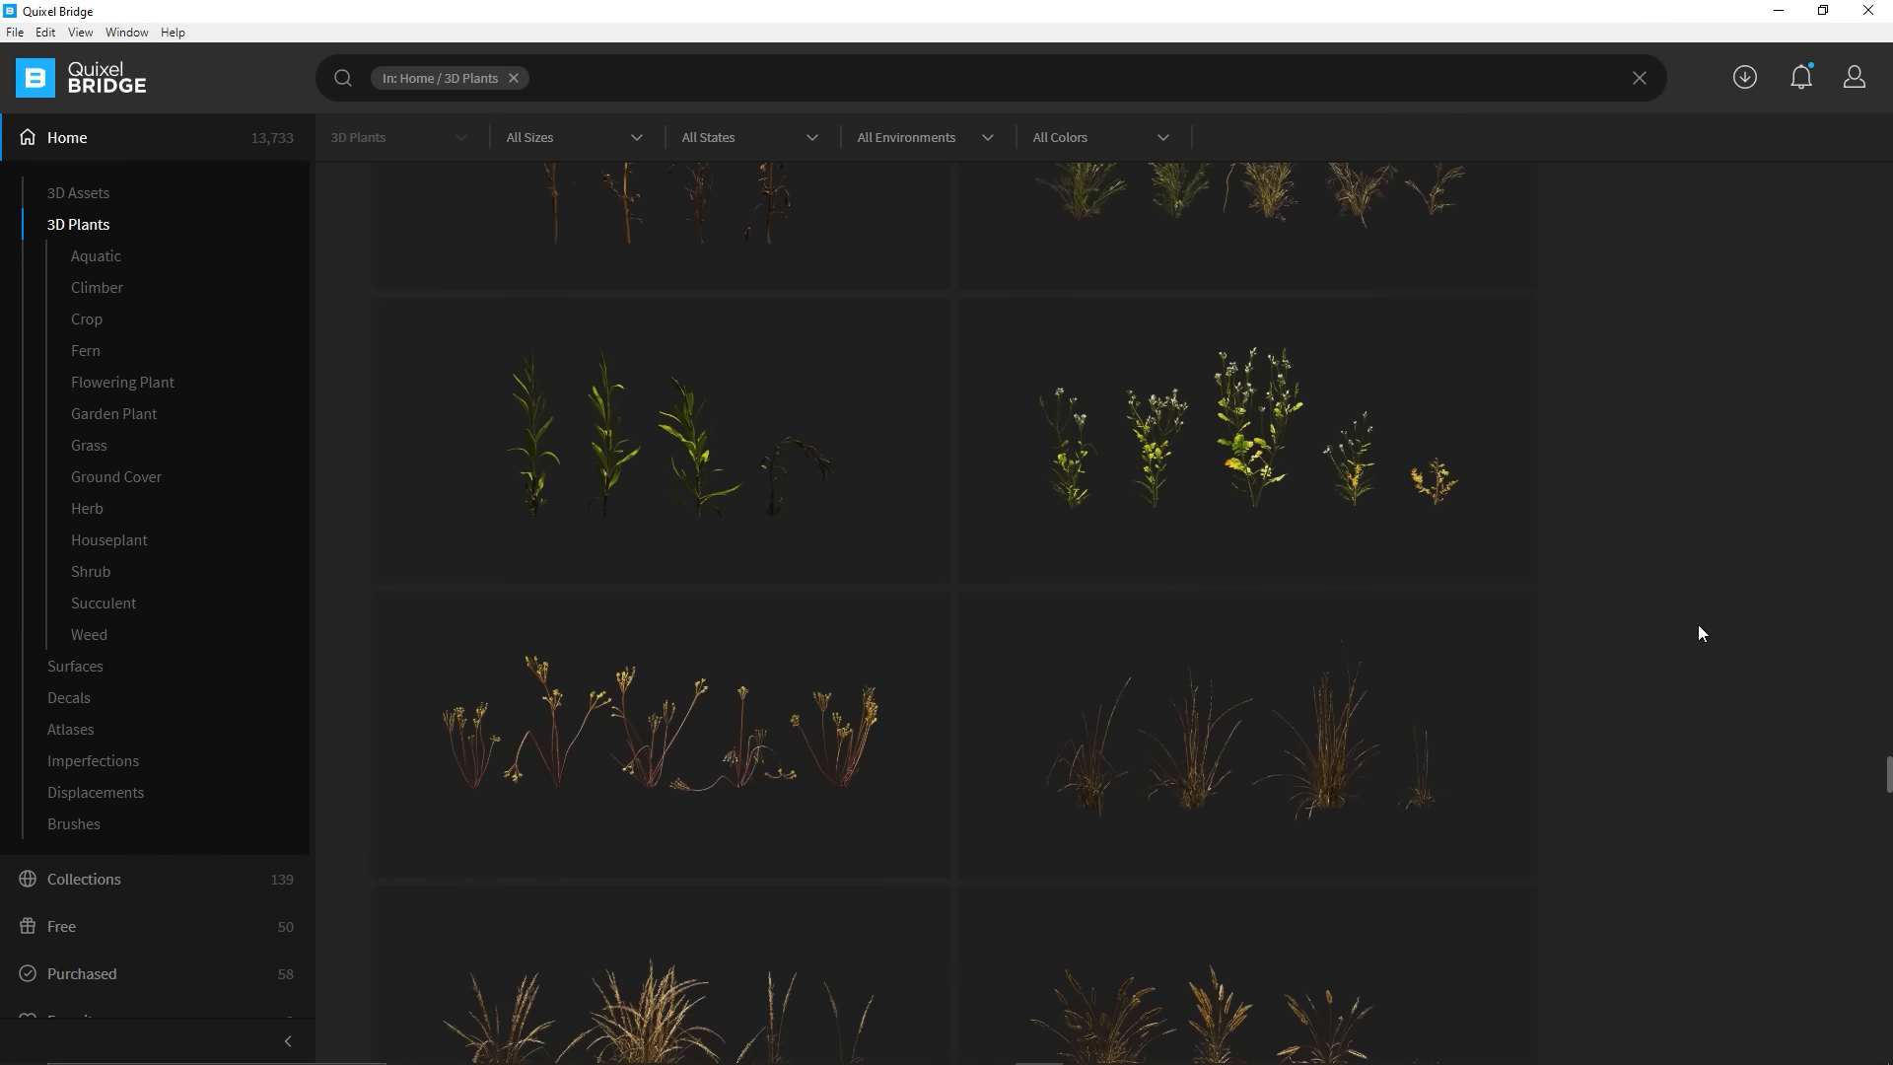
{"action": "scroll", "coordinate": [1698, 631], "scroll_direction": "up", "scroll_amount": 4}
{"action": "left_click_drag", "start_coordinate": [1889, 765], "coordinate": [1887, 177]}
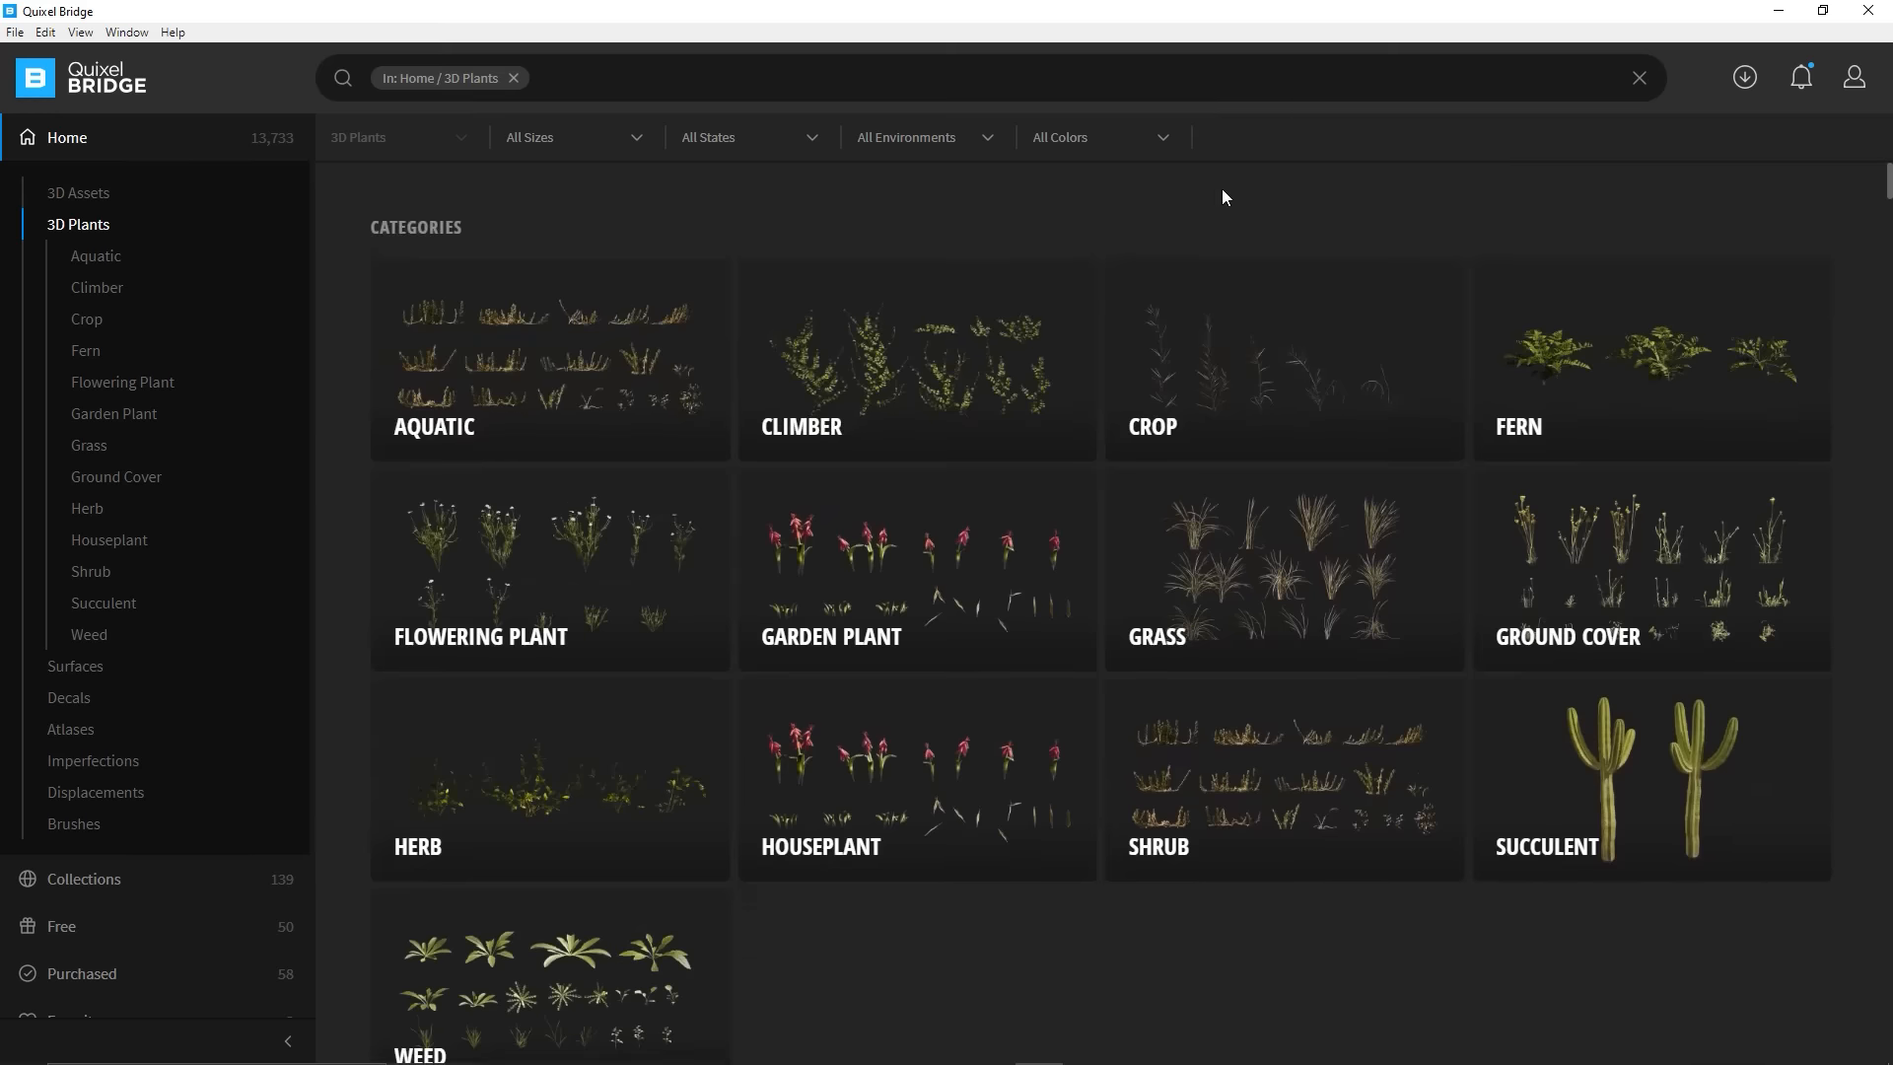
{"action": "scroll", "coordinate": [1180, 191], "scroll_direction": "down", "scroll_amount": 1}
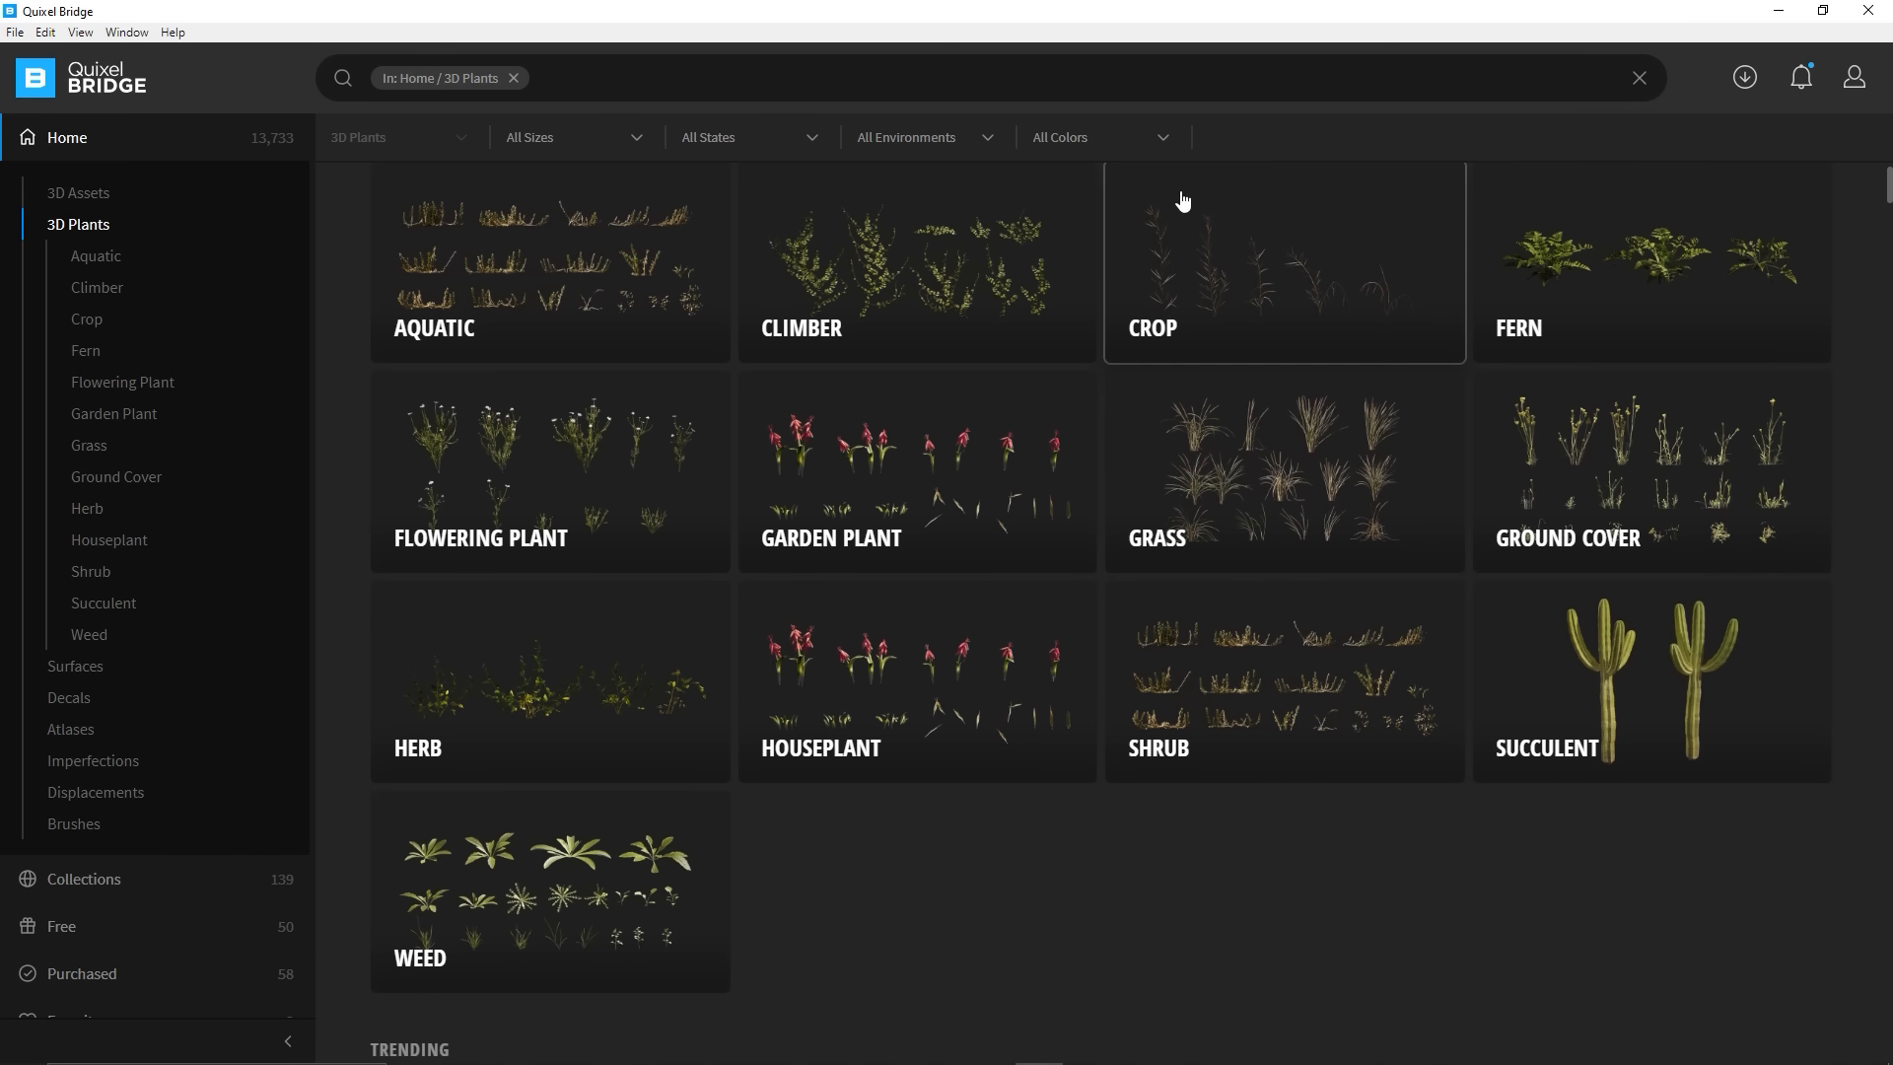
Open the Garden Plant category, review the download settings of Red Lachenalia and download it
{"action": "left_click", "coordinate": [877, 496]}
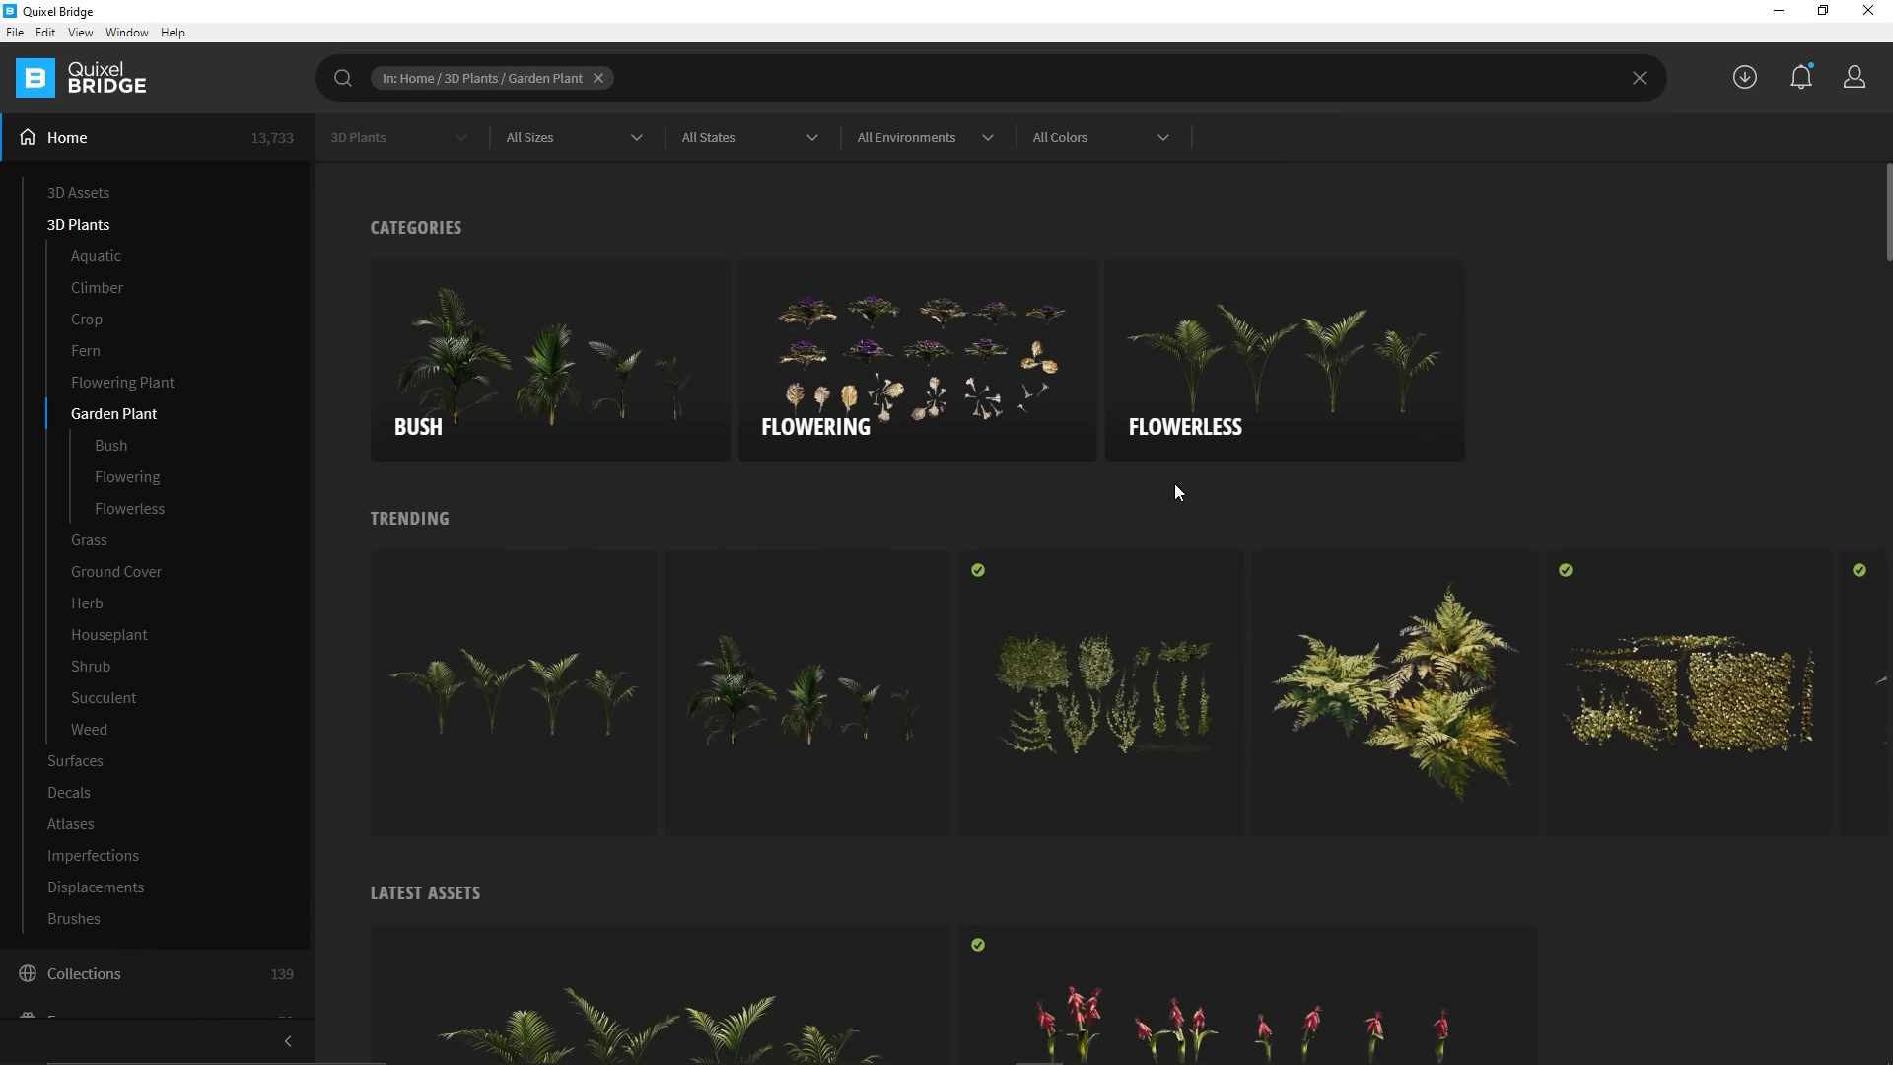
{"action": "scroll", "coordinate": [1177, 491], "scroll_direction": "down", "scroll_amount": 6}
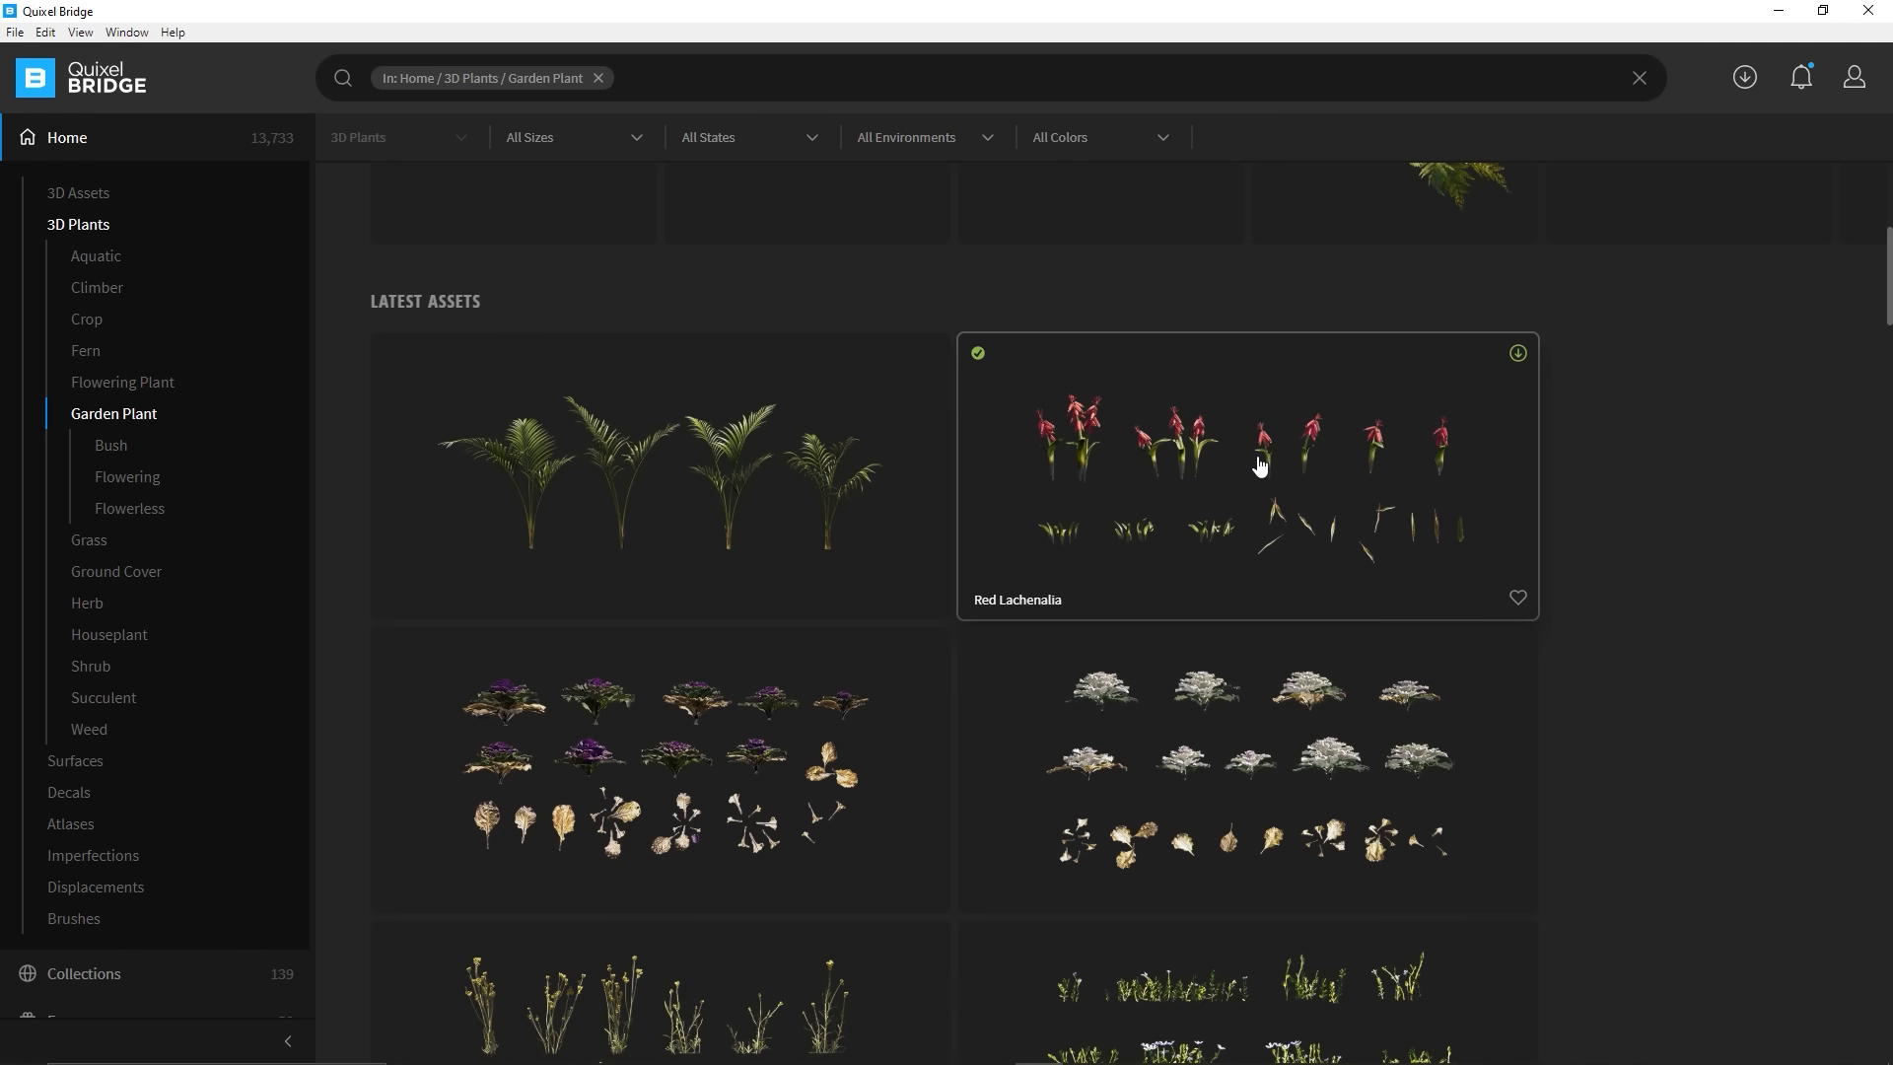
{"action": "left_click", "coordinate": [1219, 436]}
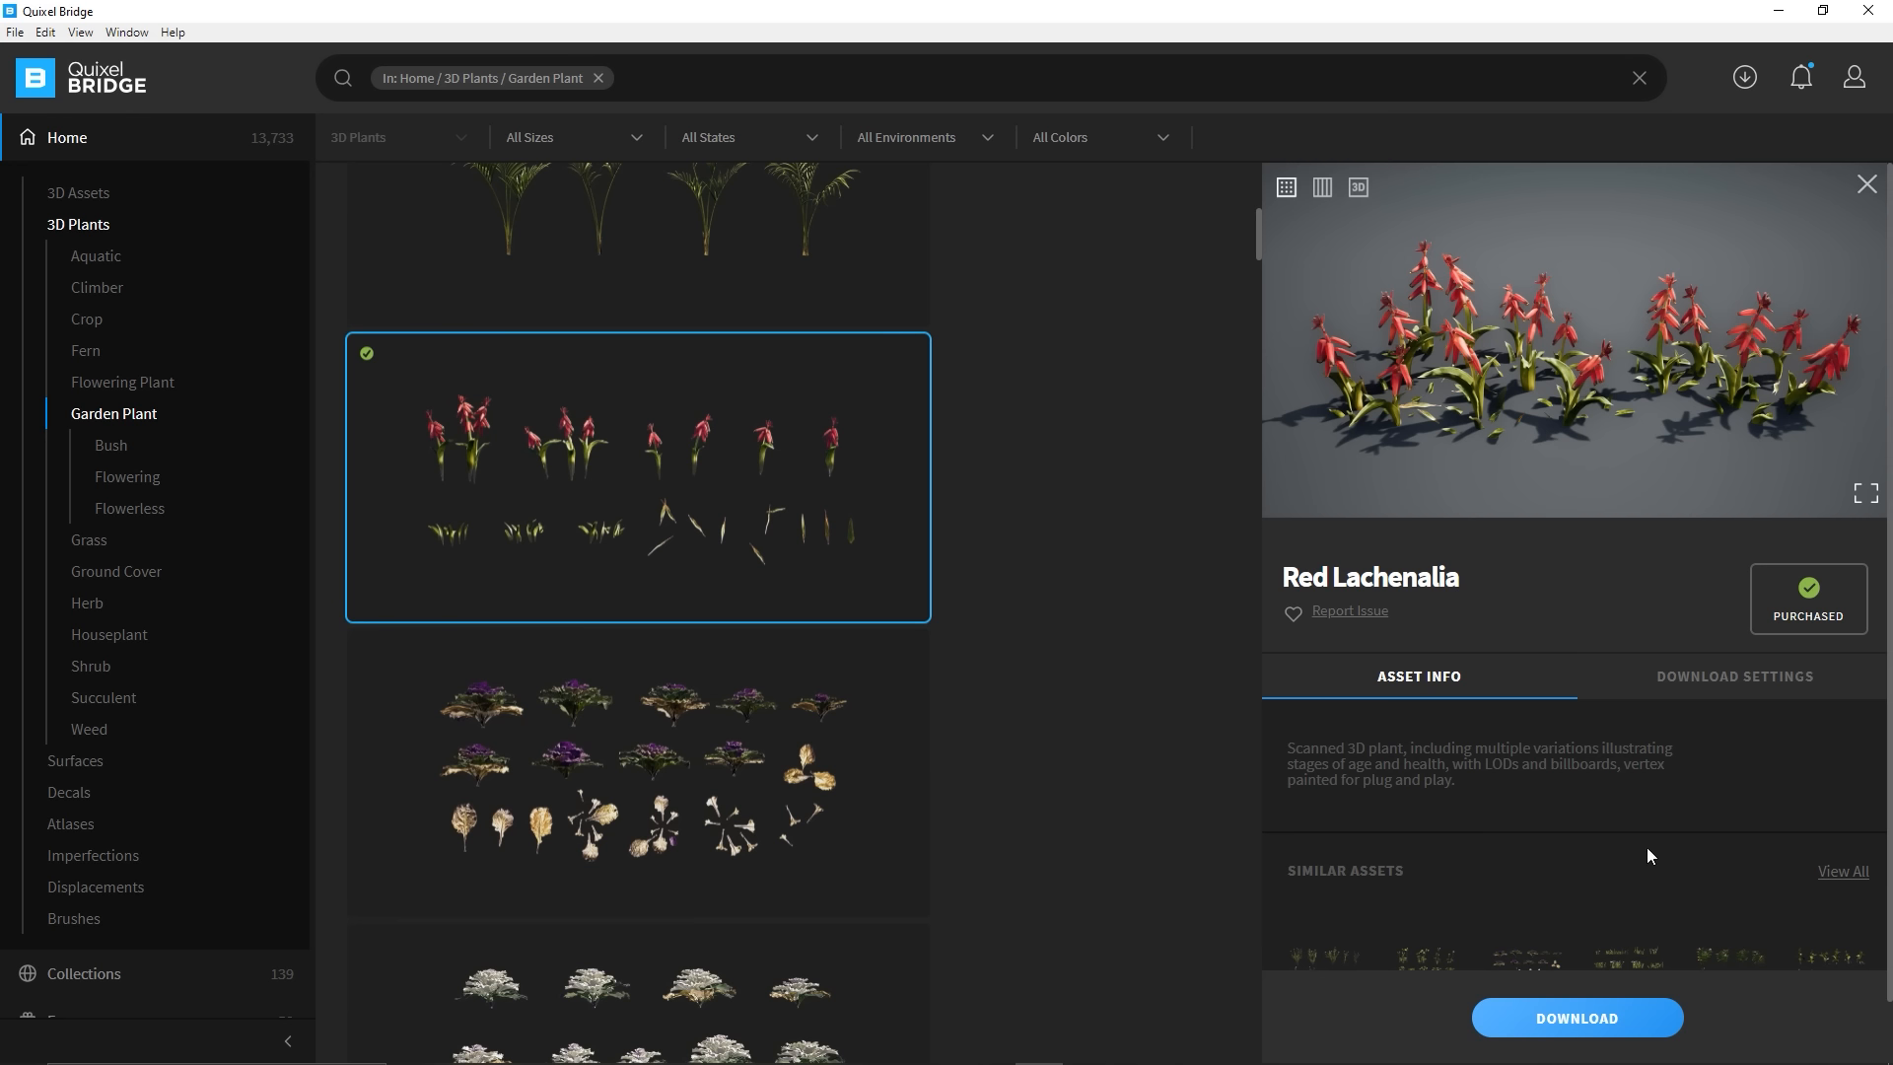
{"action": "left_click", "coordinate": [1711, 685]}
{"action": "scroll", "coordinate": [1501, 748], "scroll_direction": "down", "scroll_amount": 6}
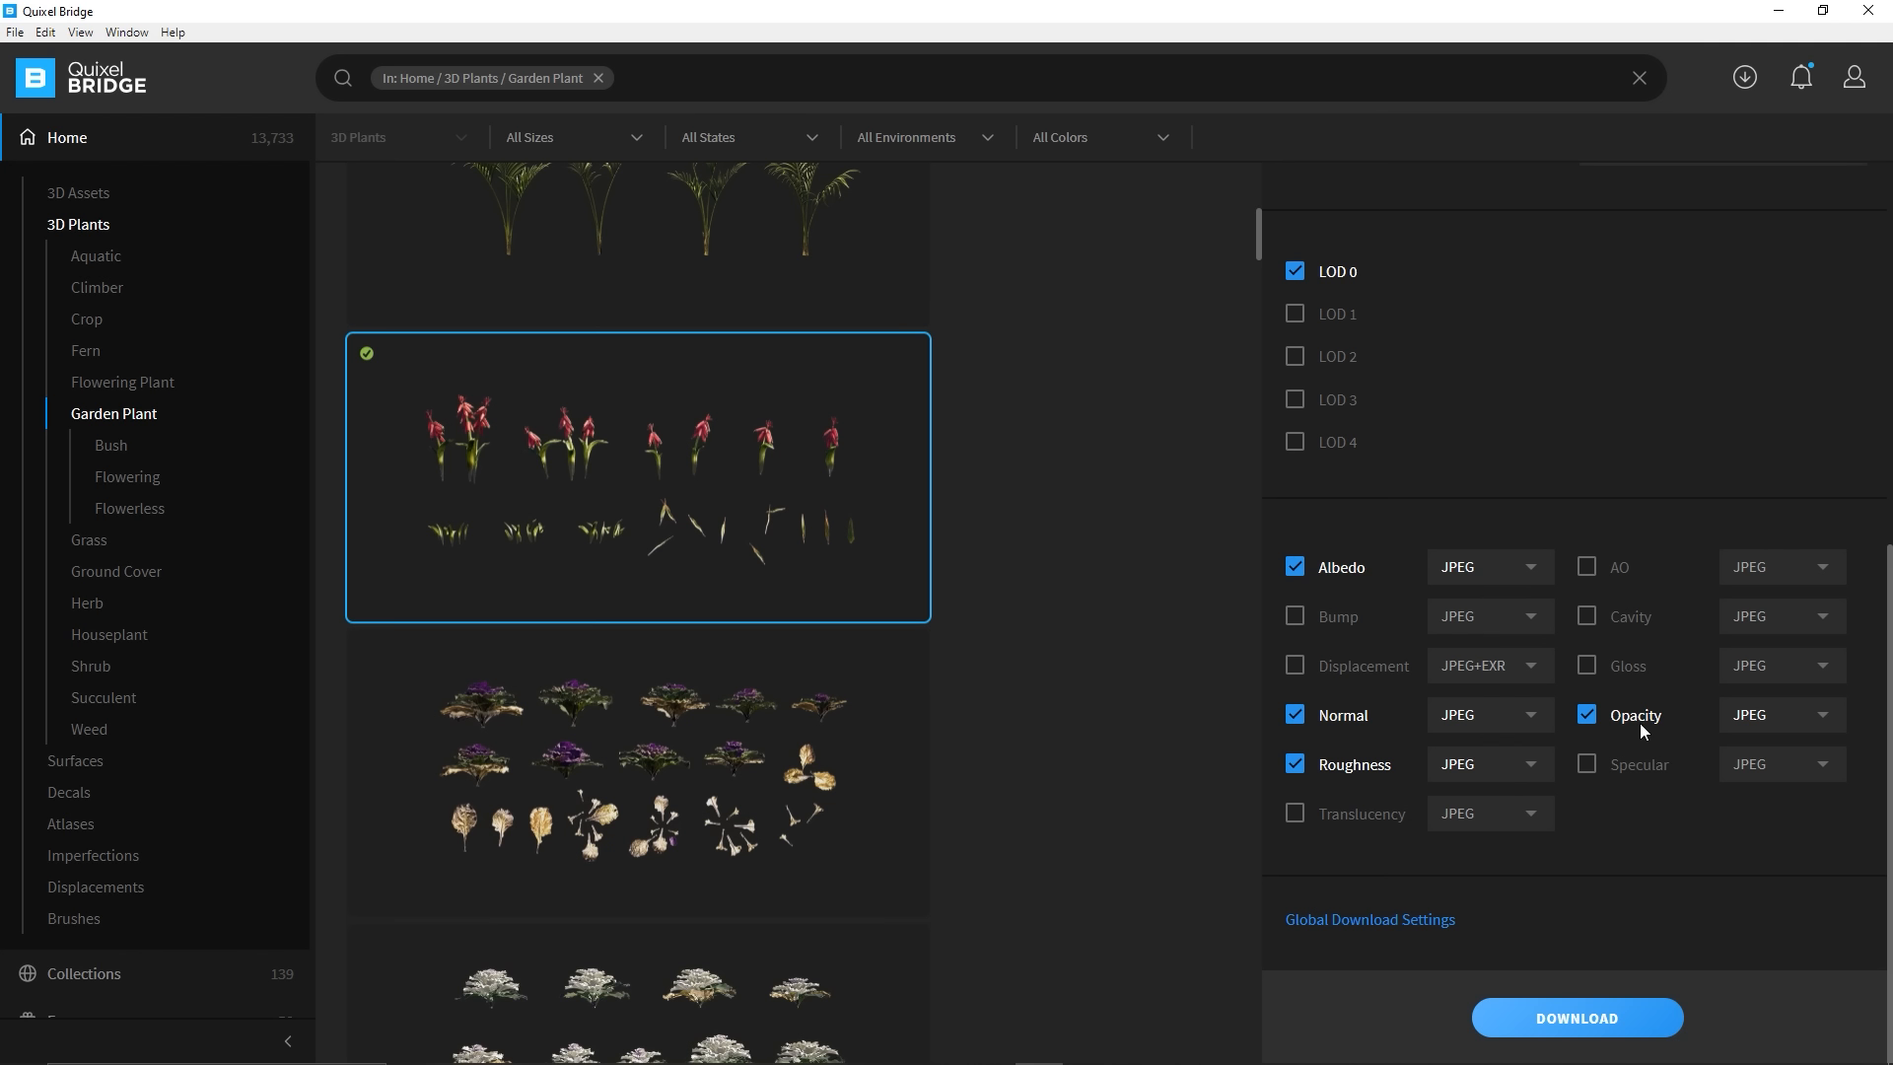
{"action": "left_click", "coordinate": [1577, 1020]}
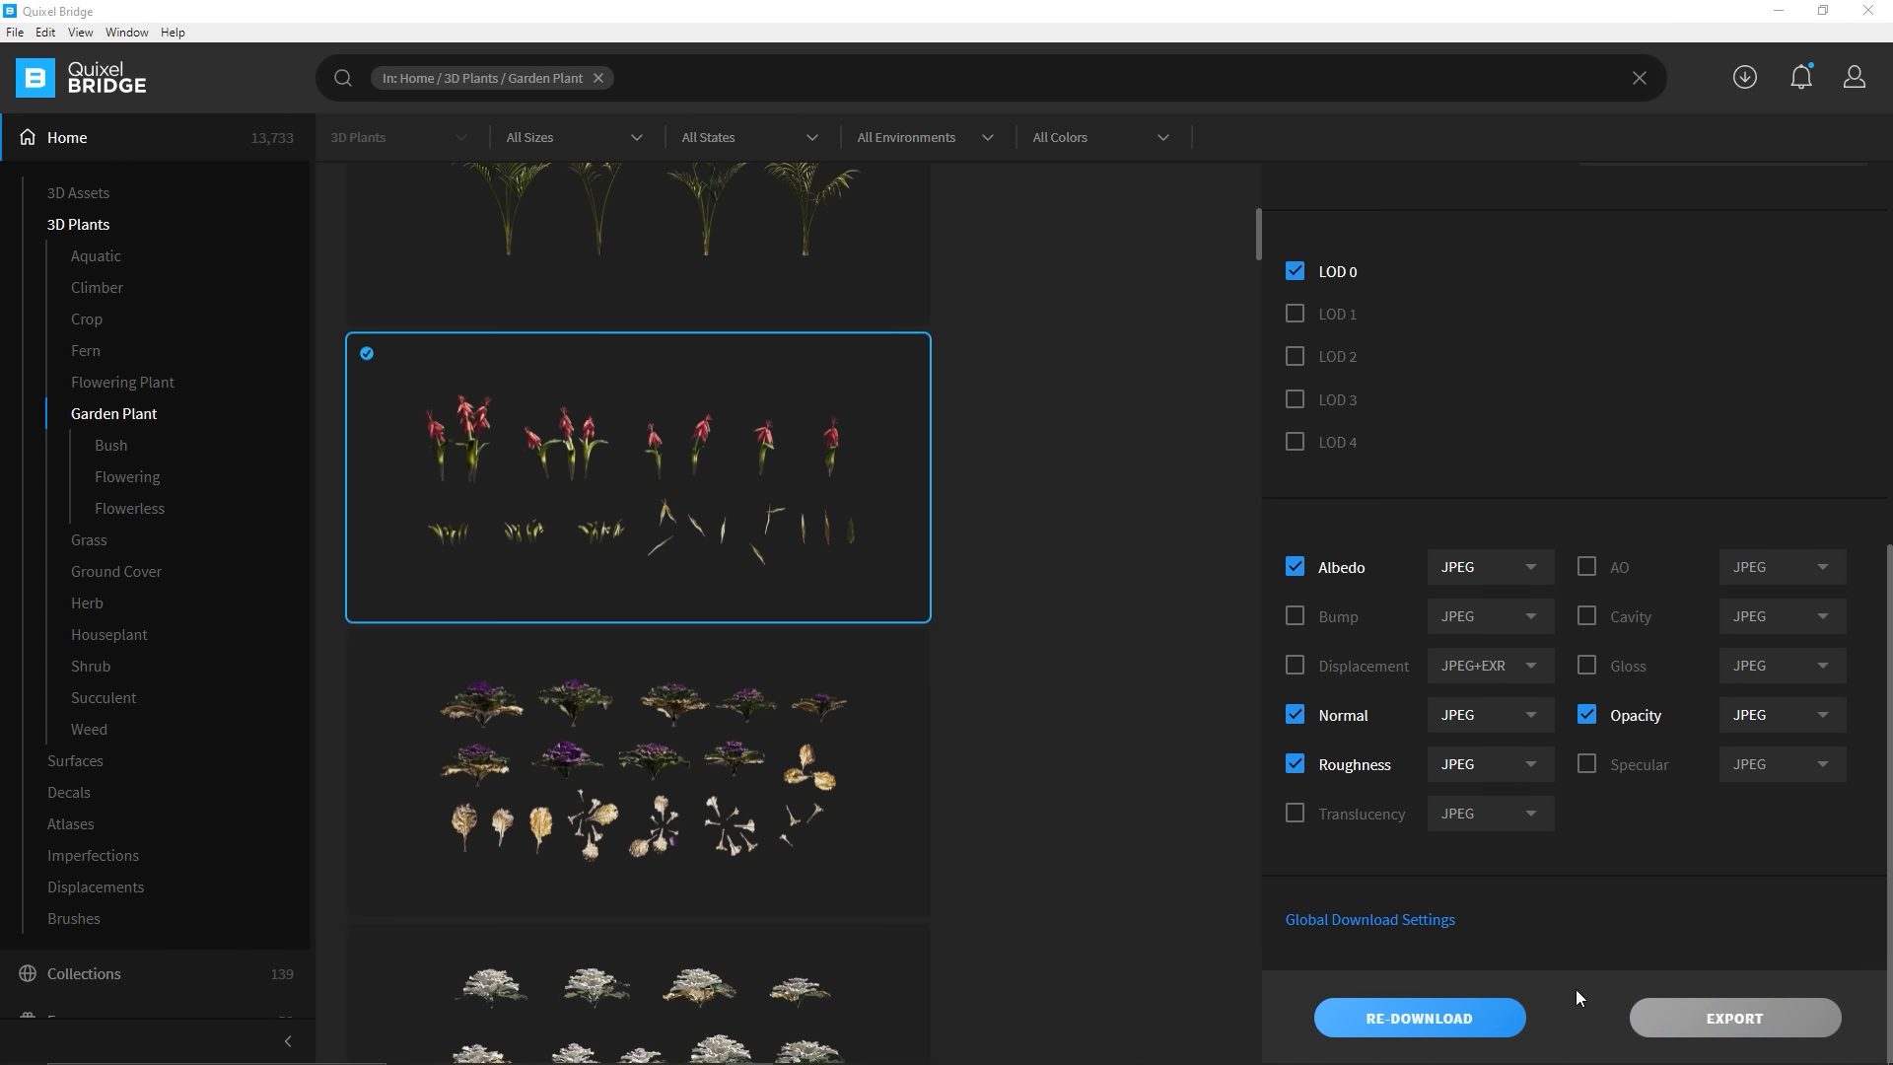
Open the downloaded Red Lachenalia's file folder, copy its path and return to Twinmotion
{"action": "right_click", "coordinate": [895, 542]}
{"action": "left_click", "coordinate": [899, 553]}
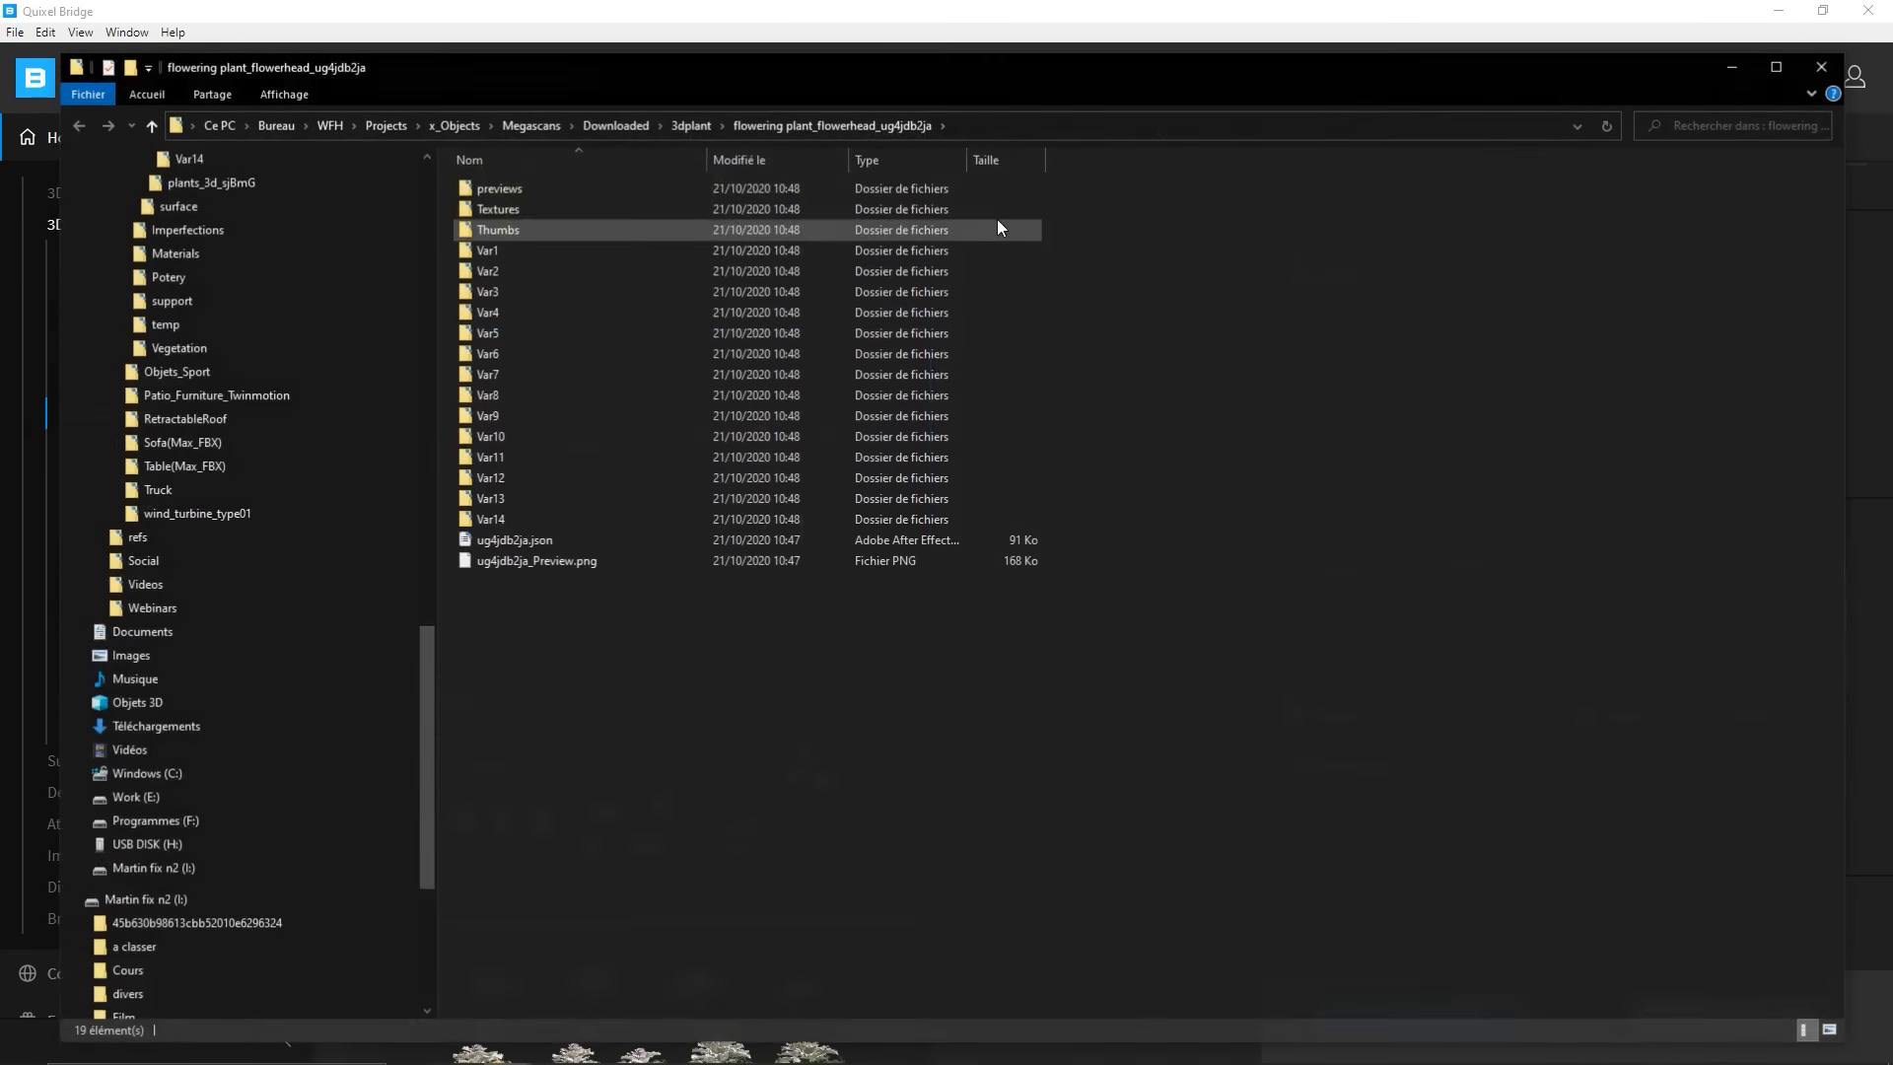
{"action": "left_click", "coordinate": [1010, 127]}
{"action": "key", "text": "ctrl+c"}
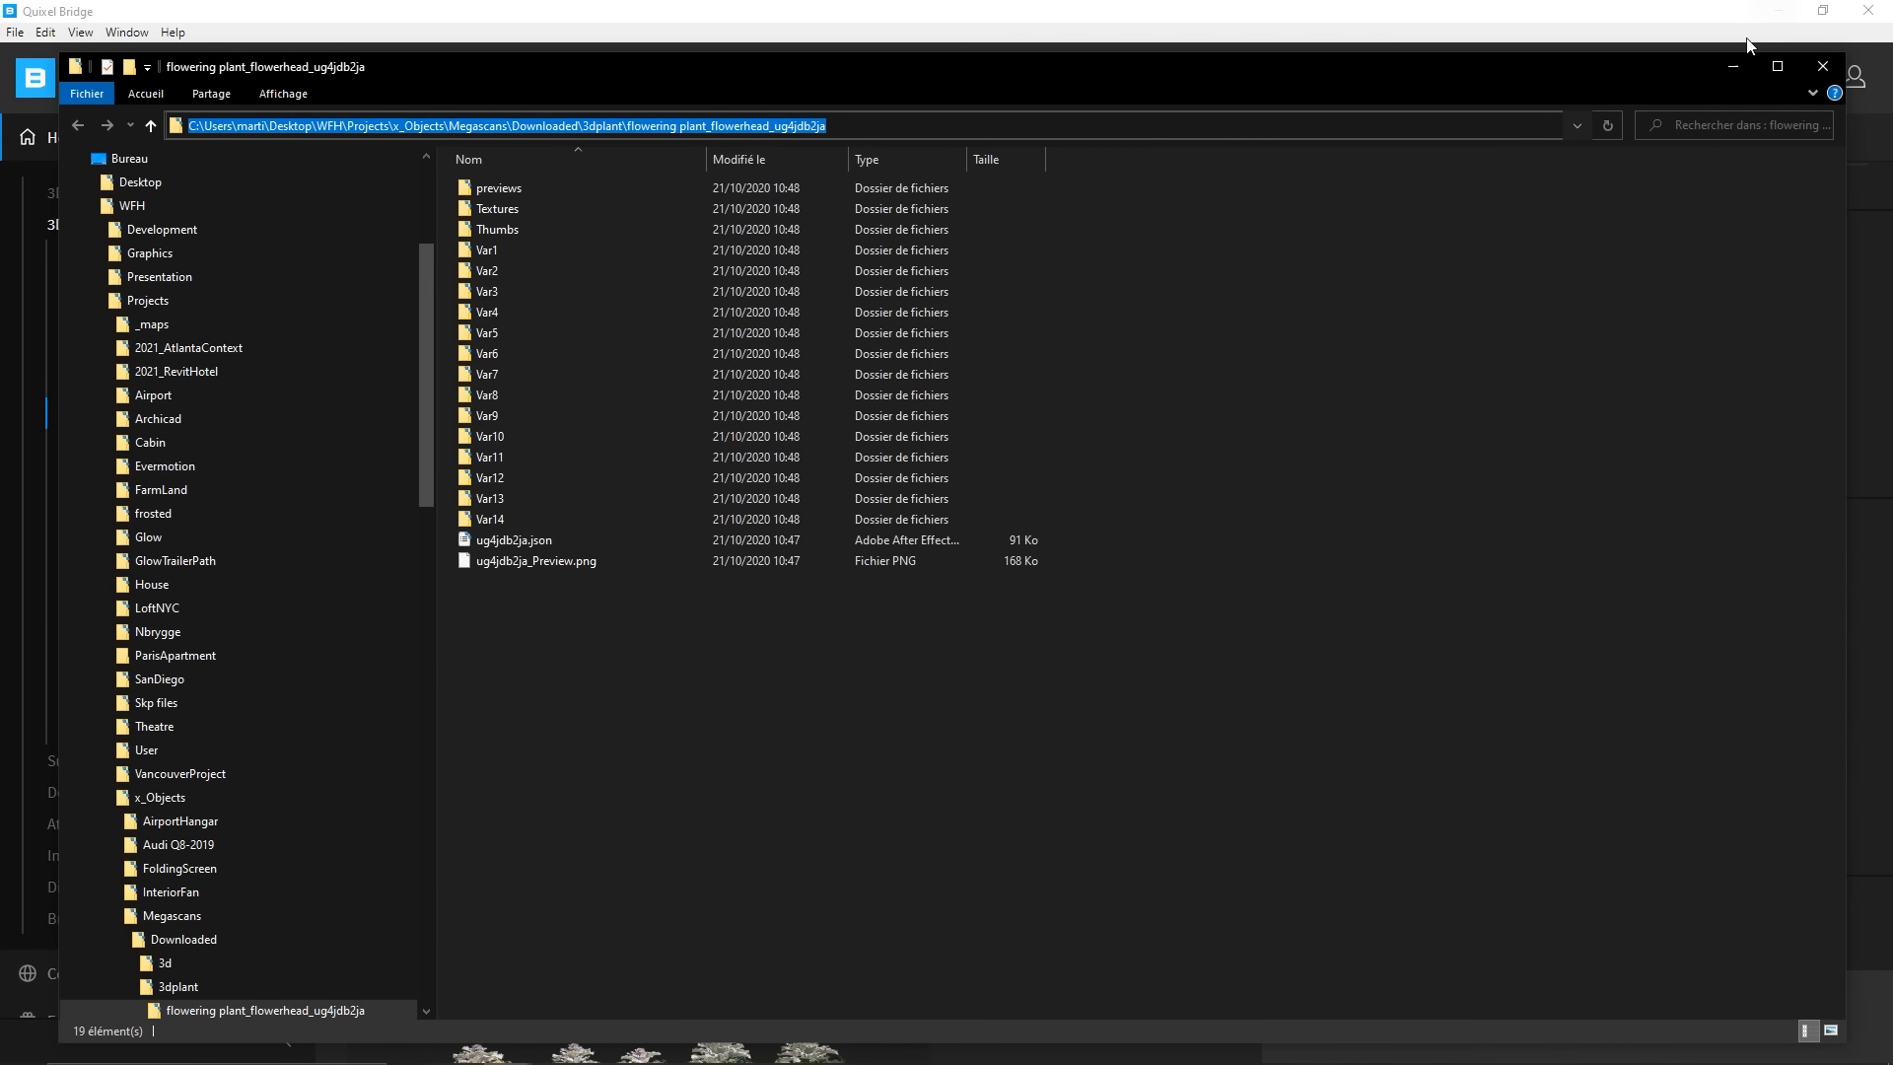
{"action": "left_click", "coordinate": [1737, 75]}
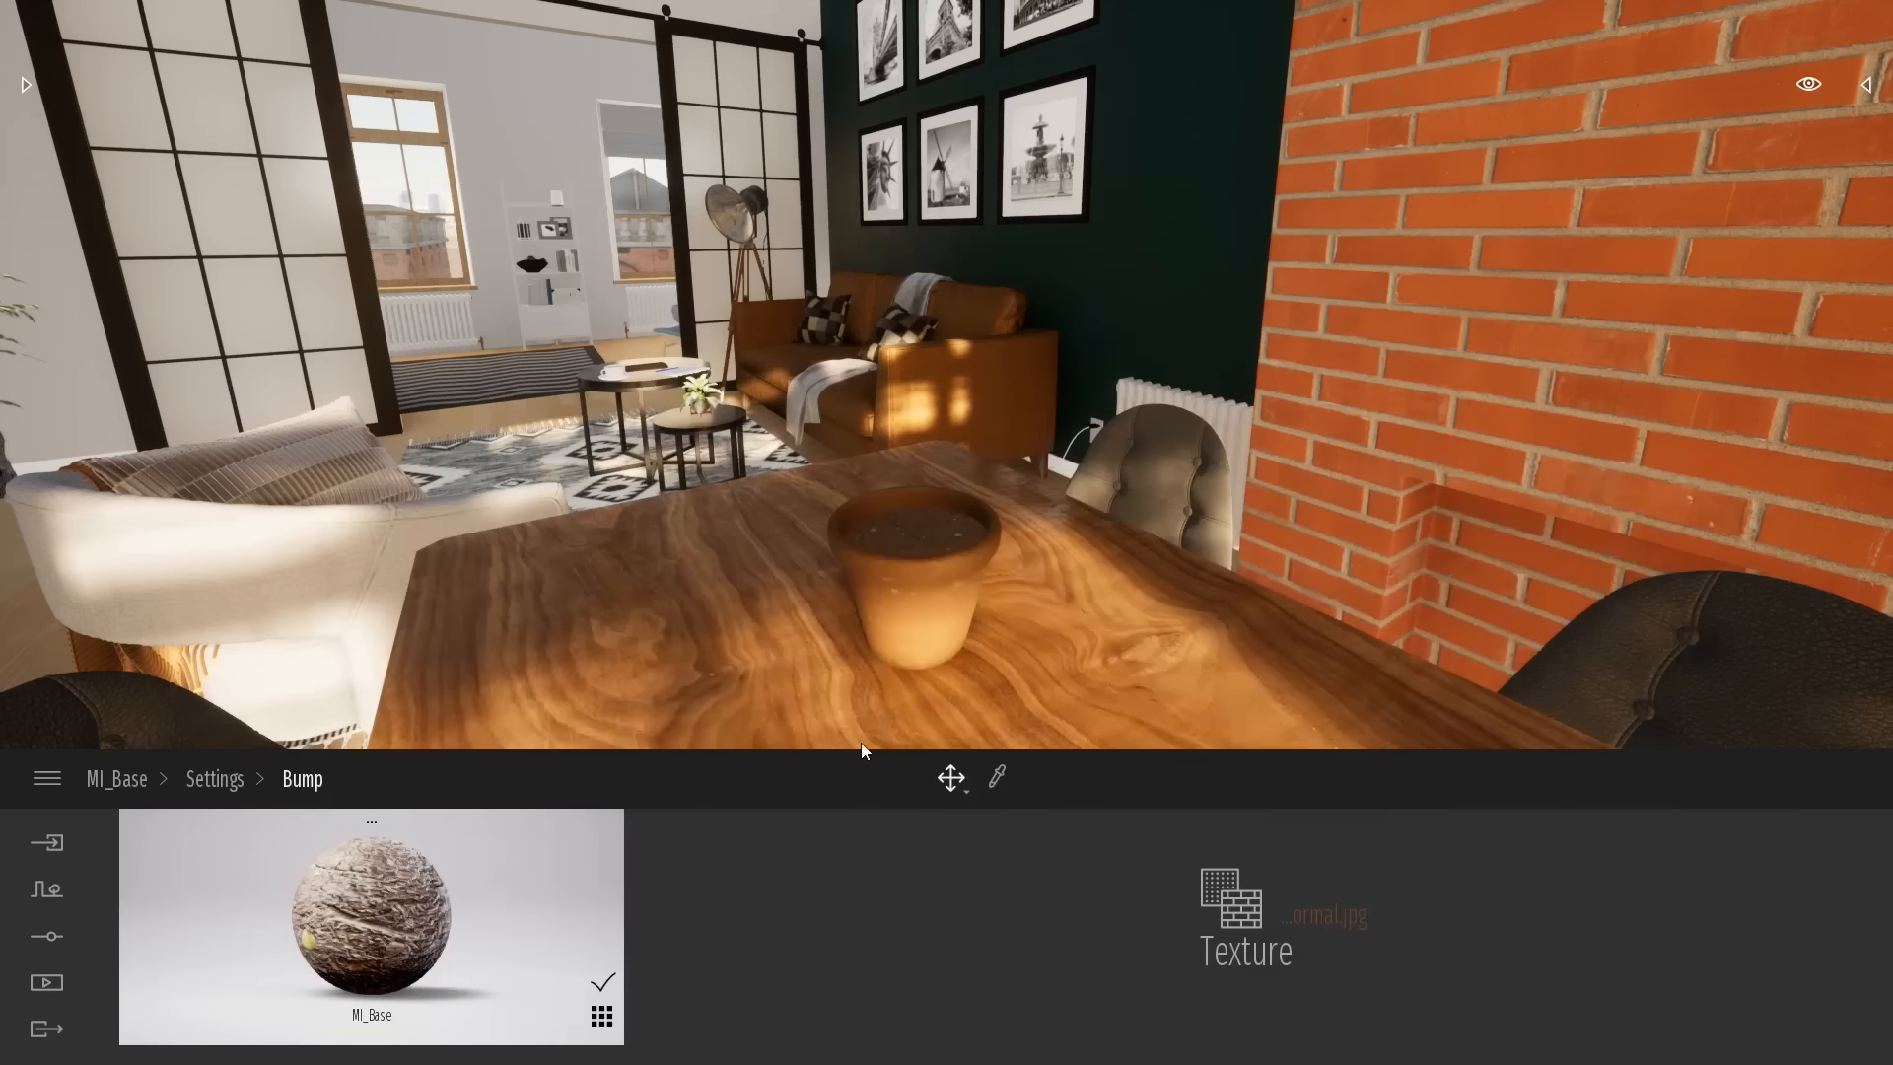
Start a geometry import and go to the copied path of the flowering plant_flowerhead_ug4jdb2ja folder
{"action": "left_click", "coordinate": [46, 845]}
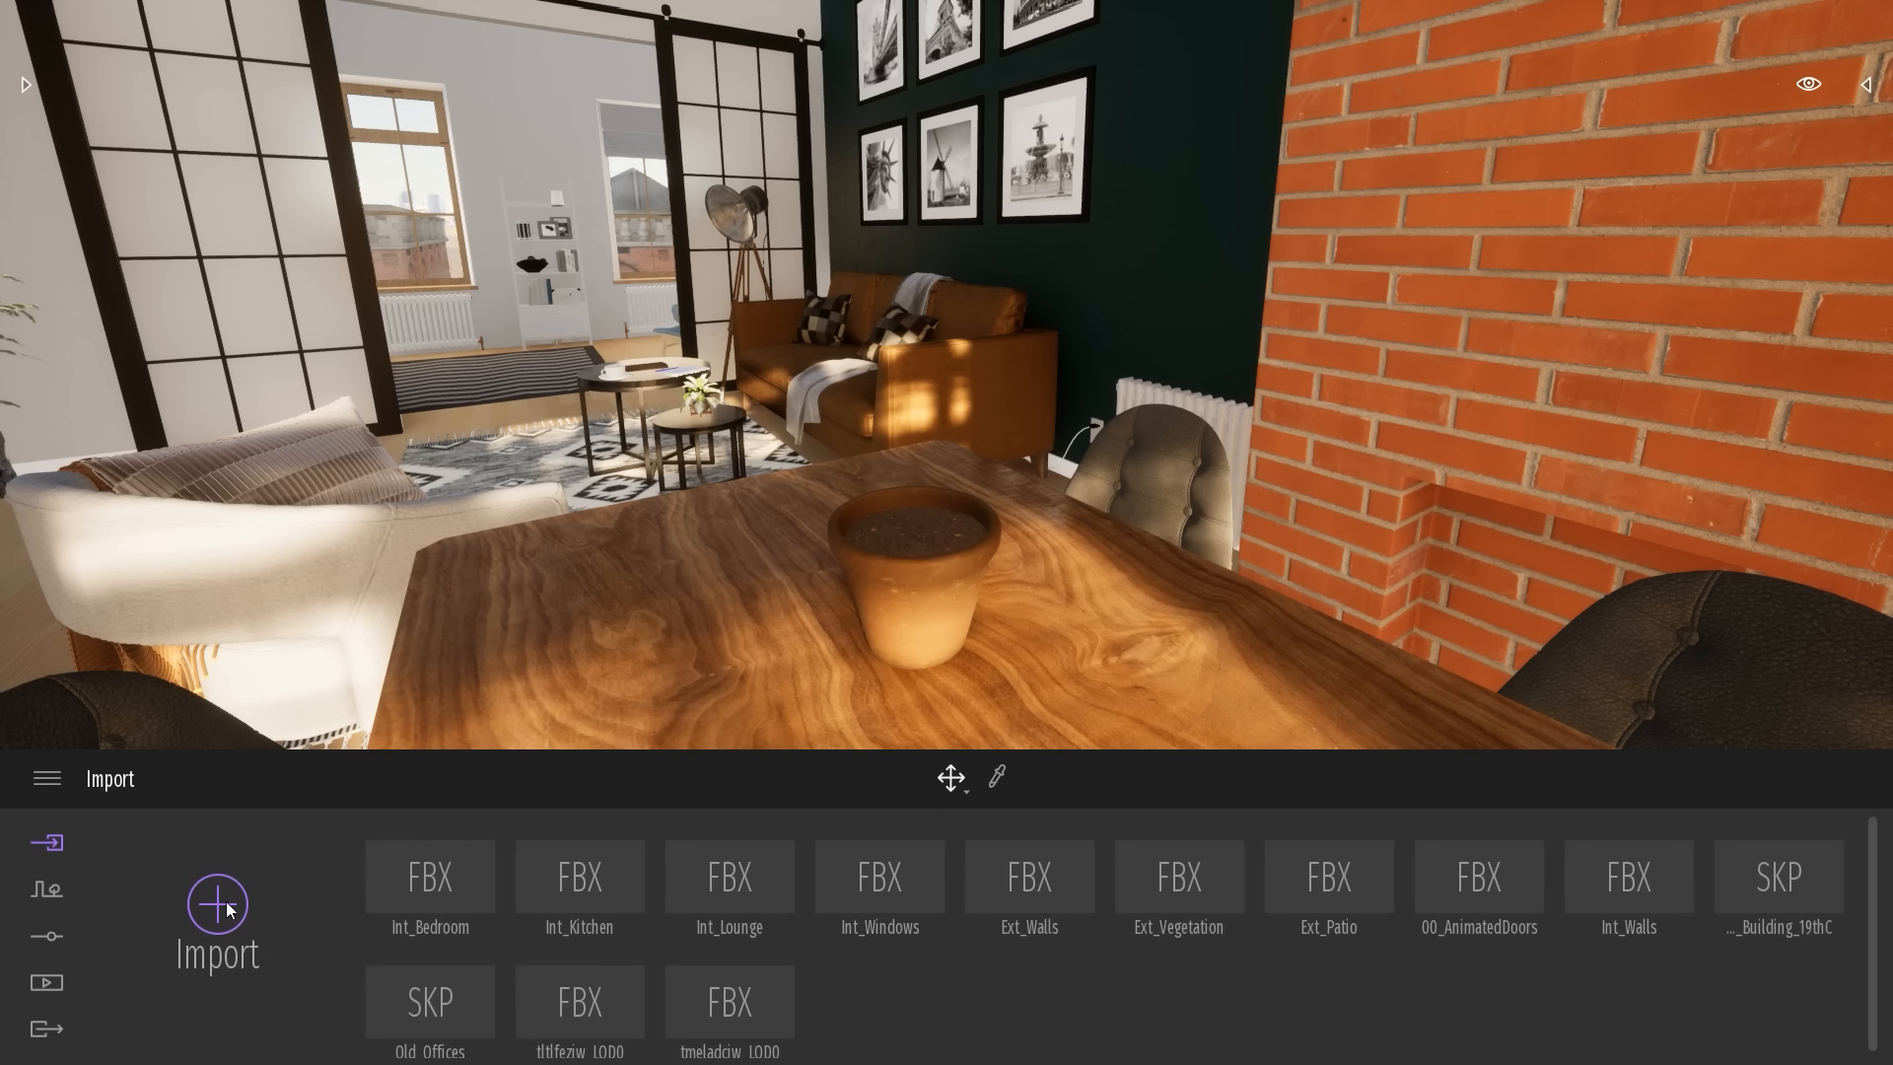
{"action": "left_click", "coordinate": [218, 904]}
{"action": "left_click", "coordinate": [991, 487]}
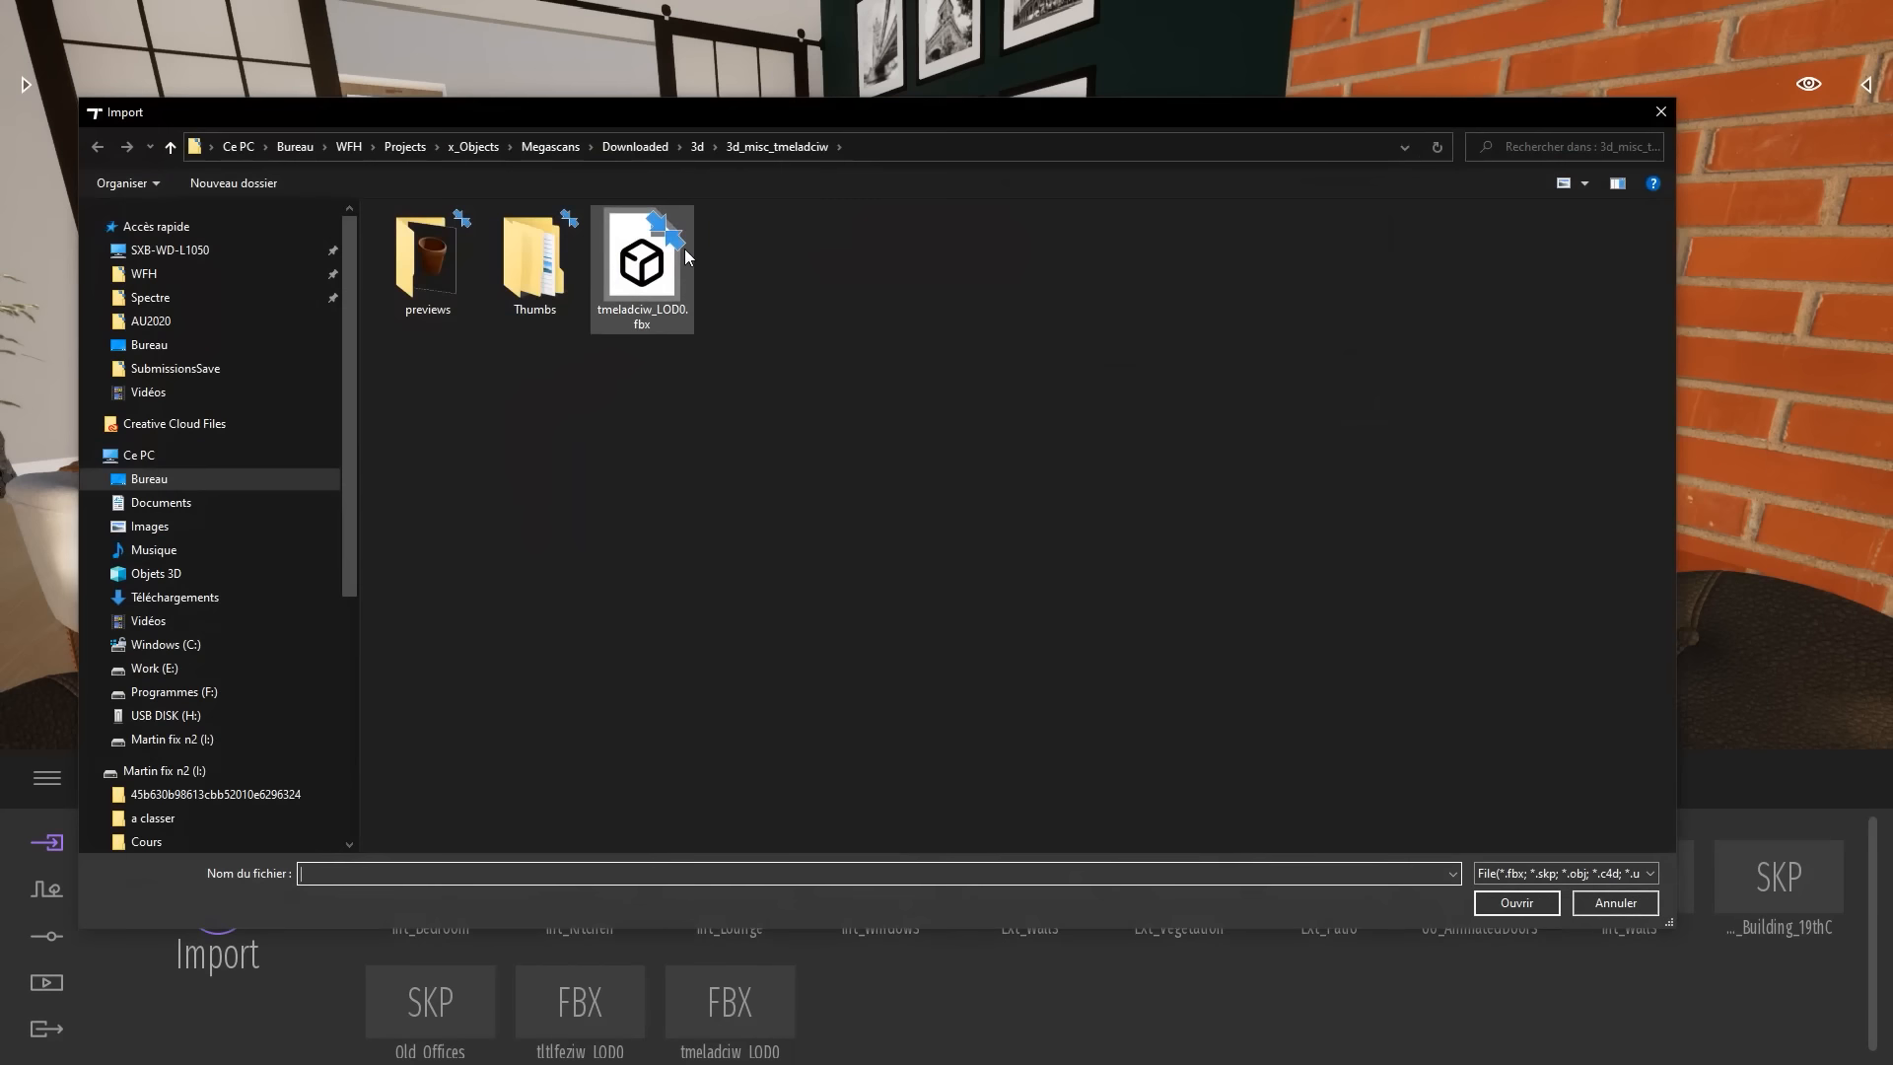
{"action": "left_click", "coordinate": [888, 148]}
{"action": "key", "text": "ctrl+v"}
{"action": "key", "text": "Return"}
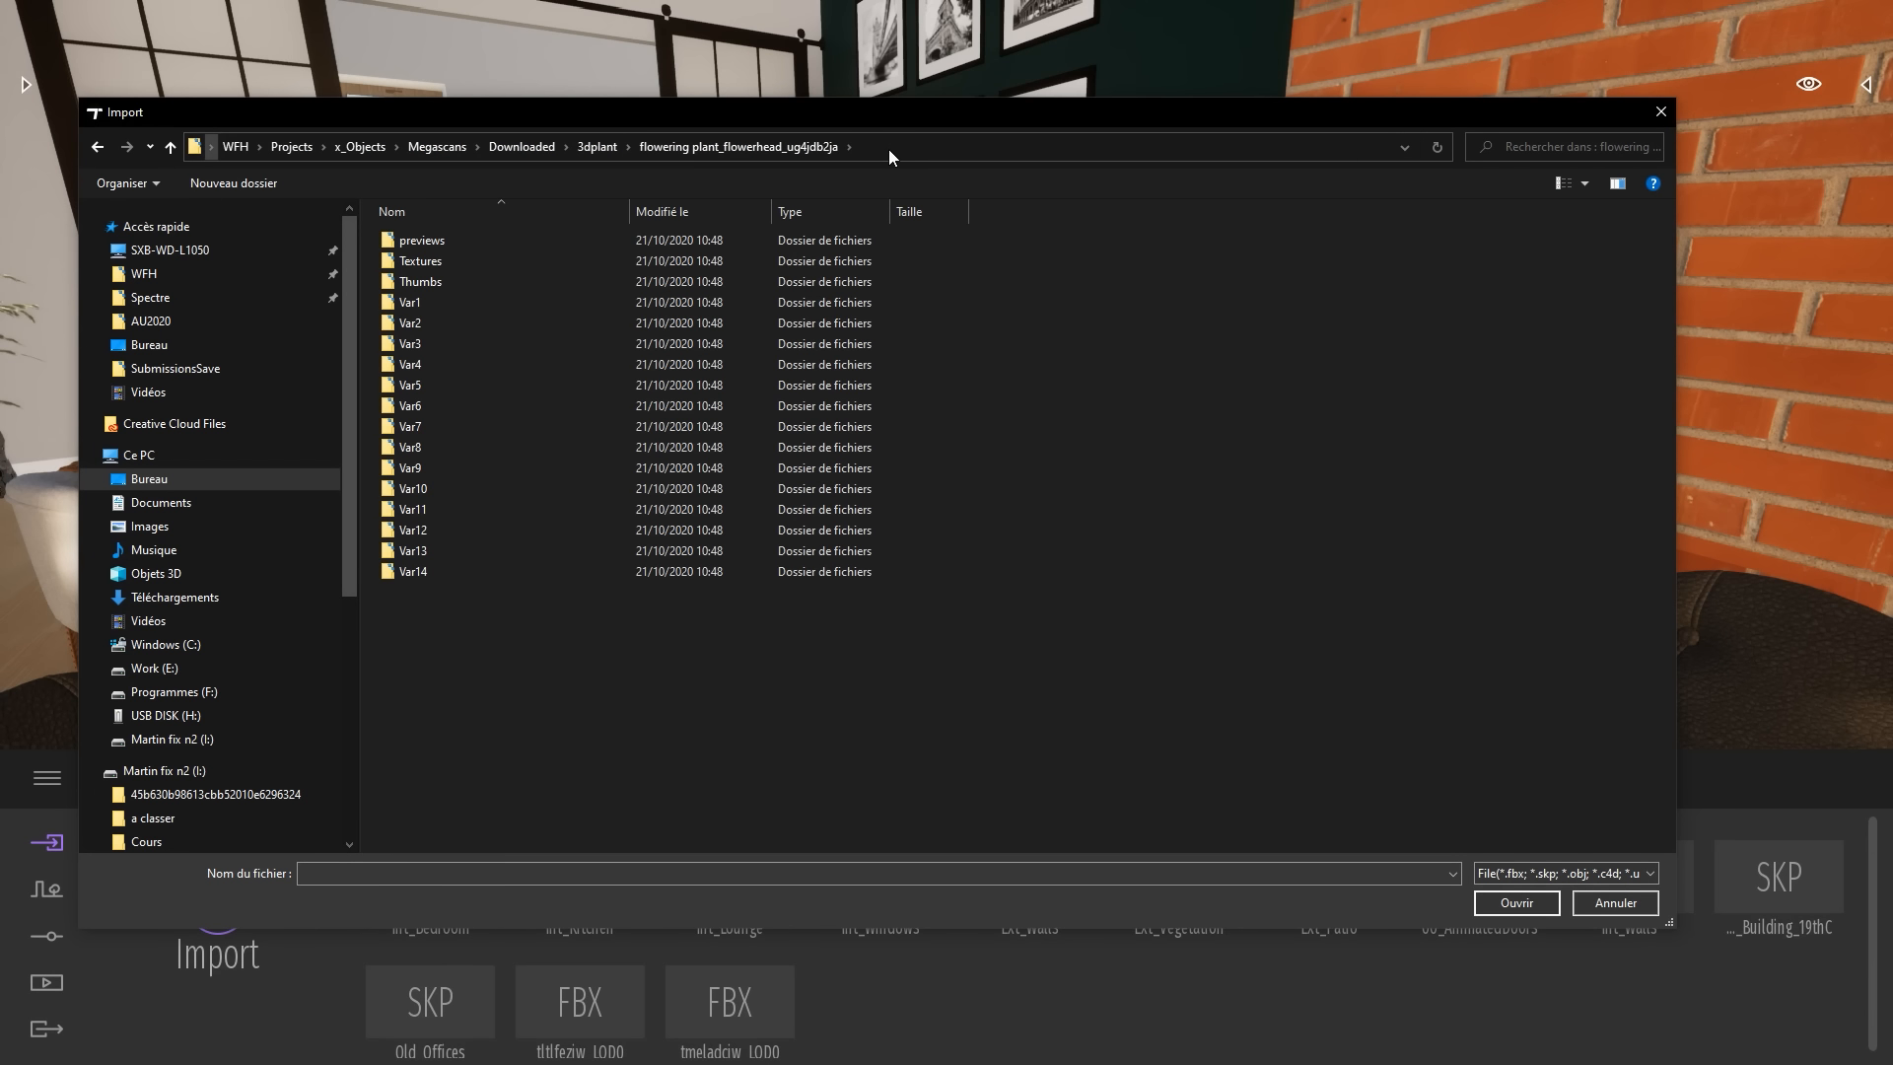
Import Var1_LOD0.fbx from the Var1 folder with Collapse set to Keep hierarchy
{"action": "double_click", "coordinate": [432, 303]}
{"action": "left_click", "coordinate": [431, 238]}
{"action": "double_click", "coordinate": [431, 239]}
{"action": "left_click", "coordinate": [1015, 554]}
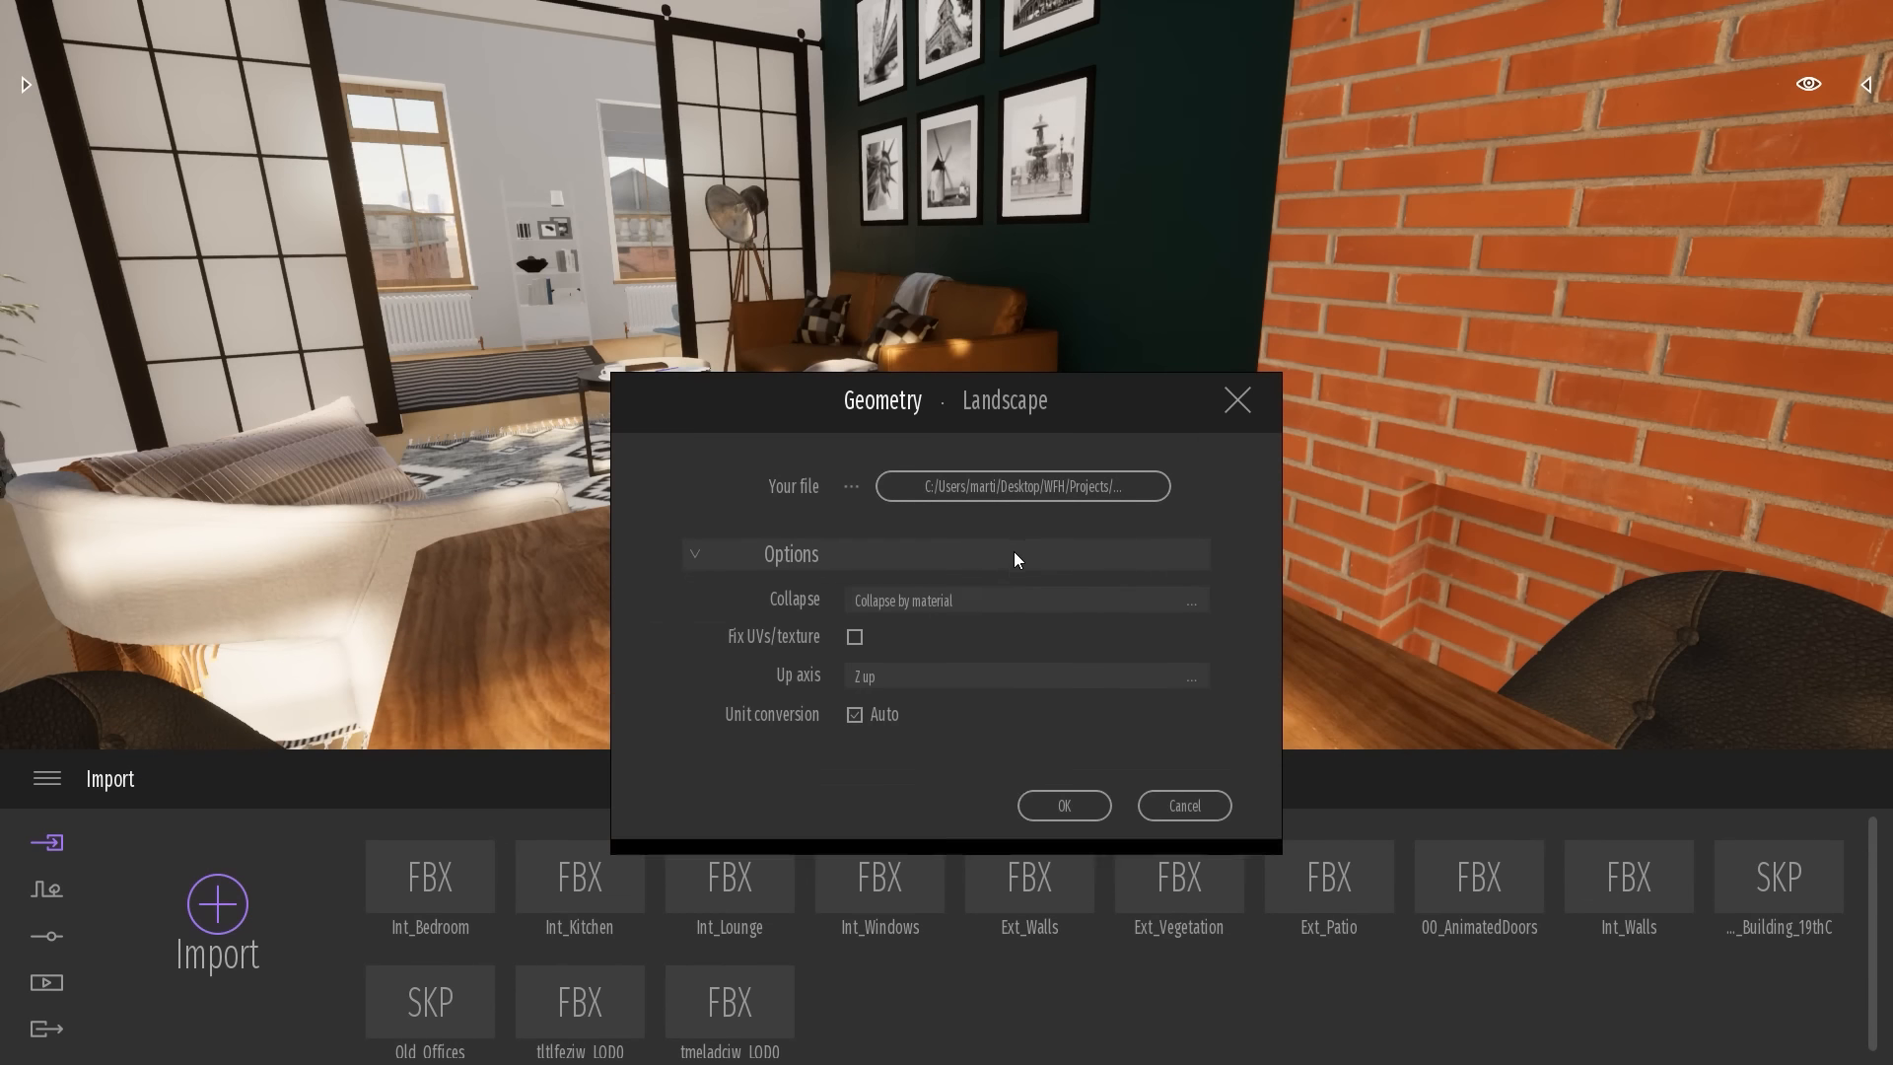
{"action": "left_click", "coordinate": [985, 601]}
{"action": "left_click", "coordinate": [1129, 627]}
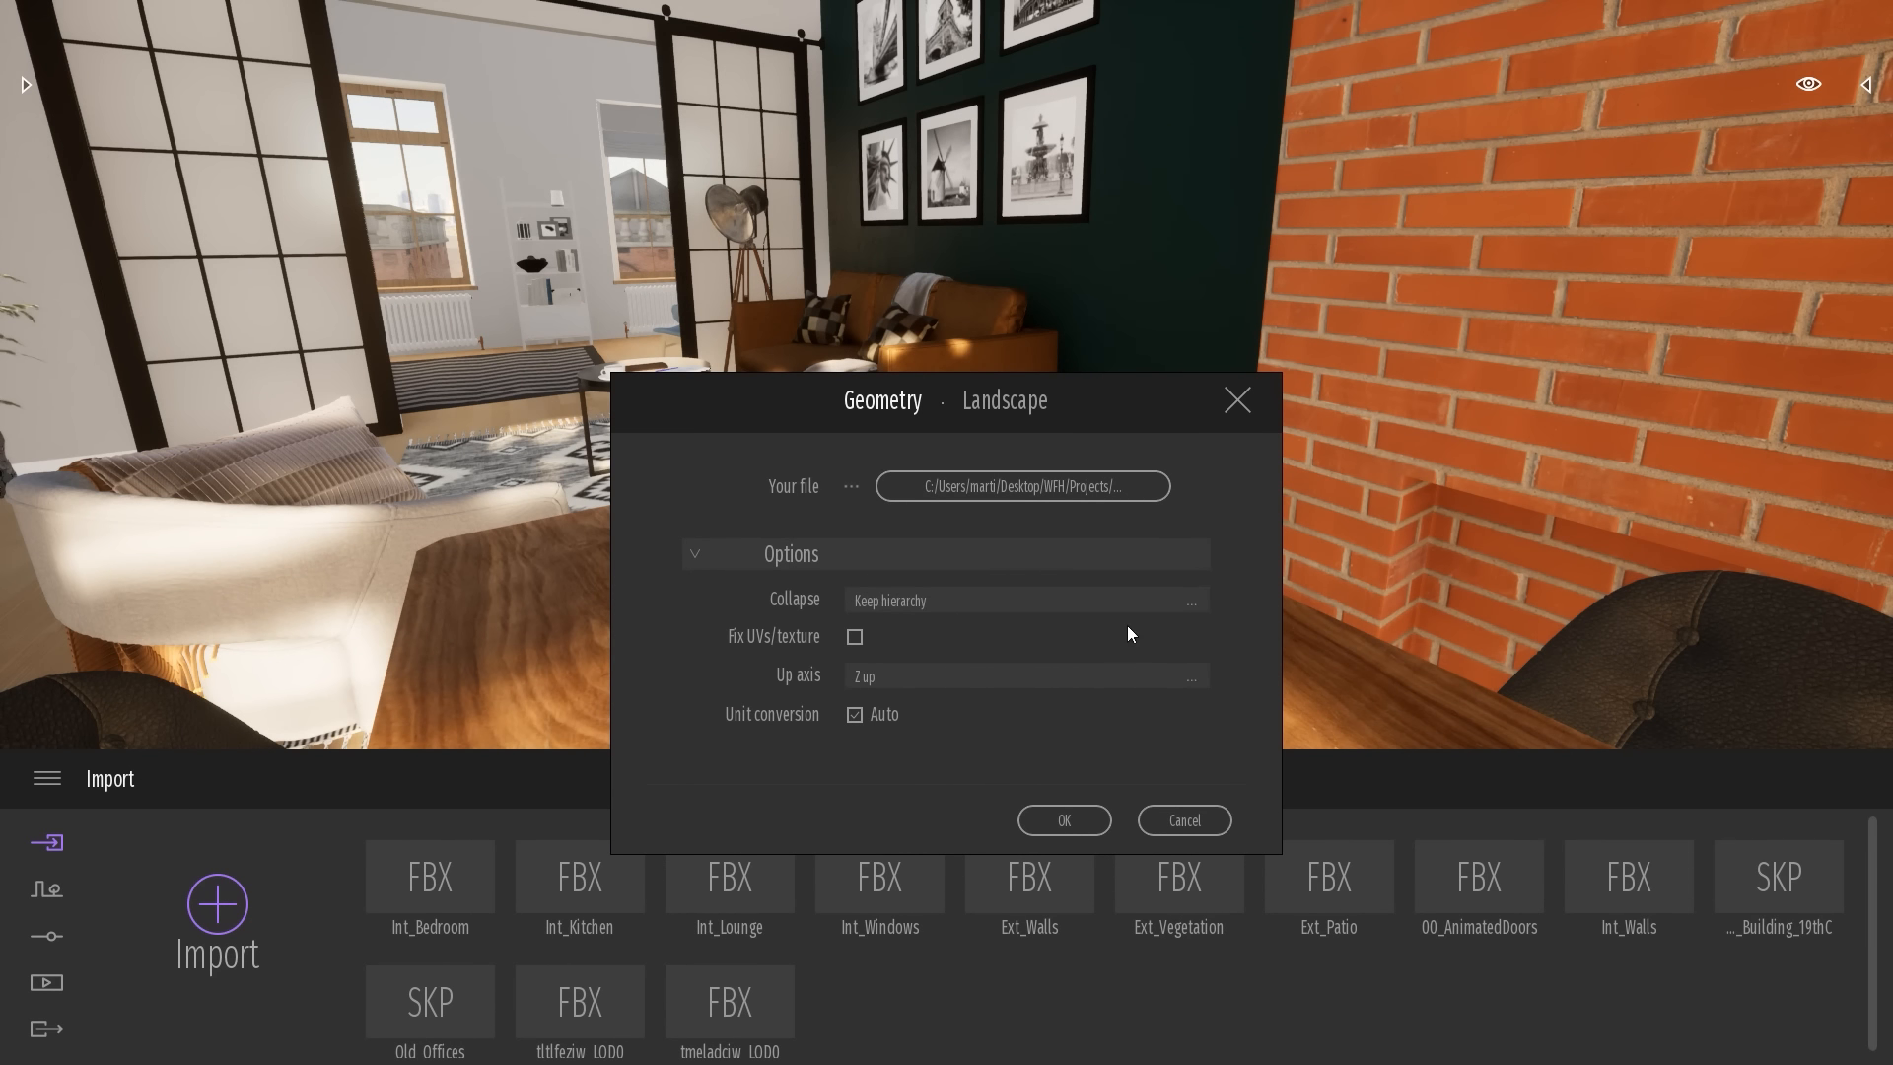
{"action": "left_click", "coordinate": [1065, 821]}
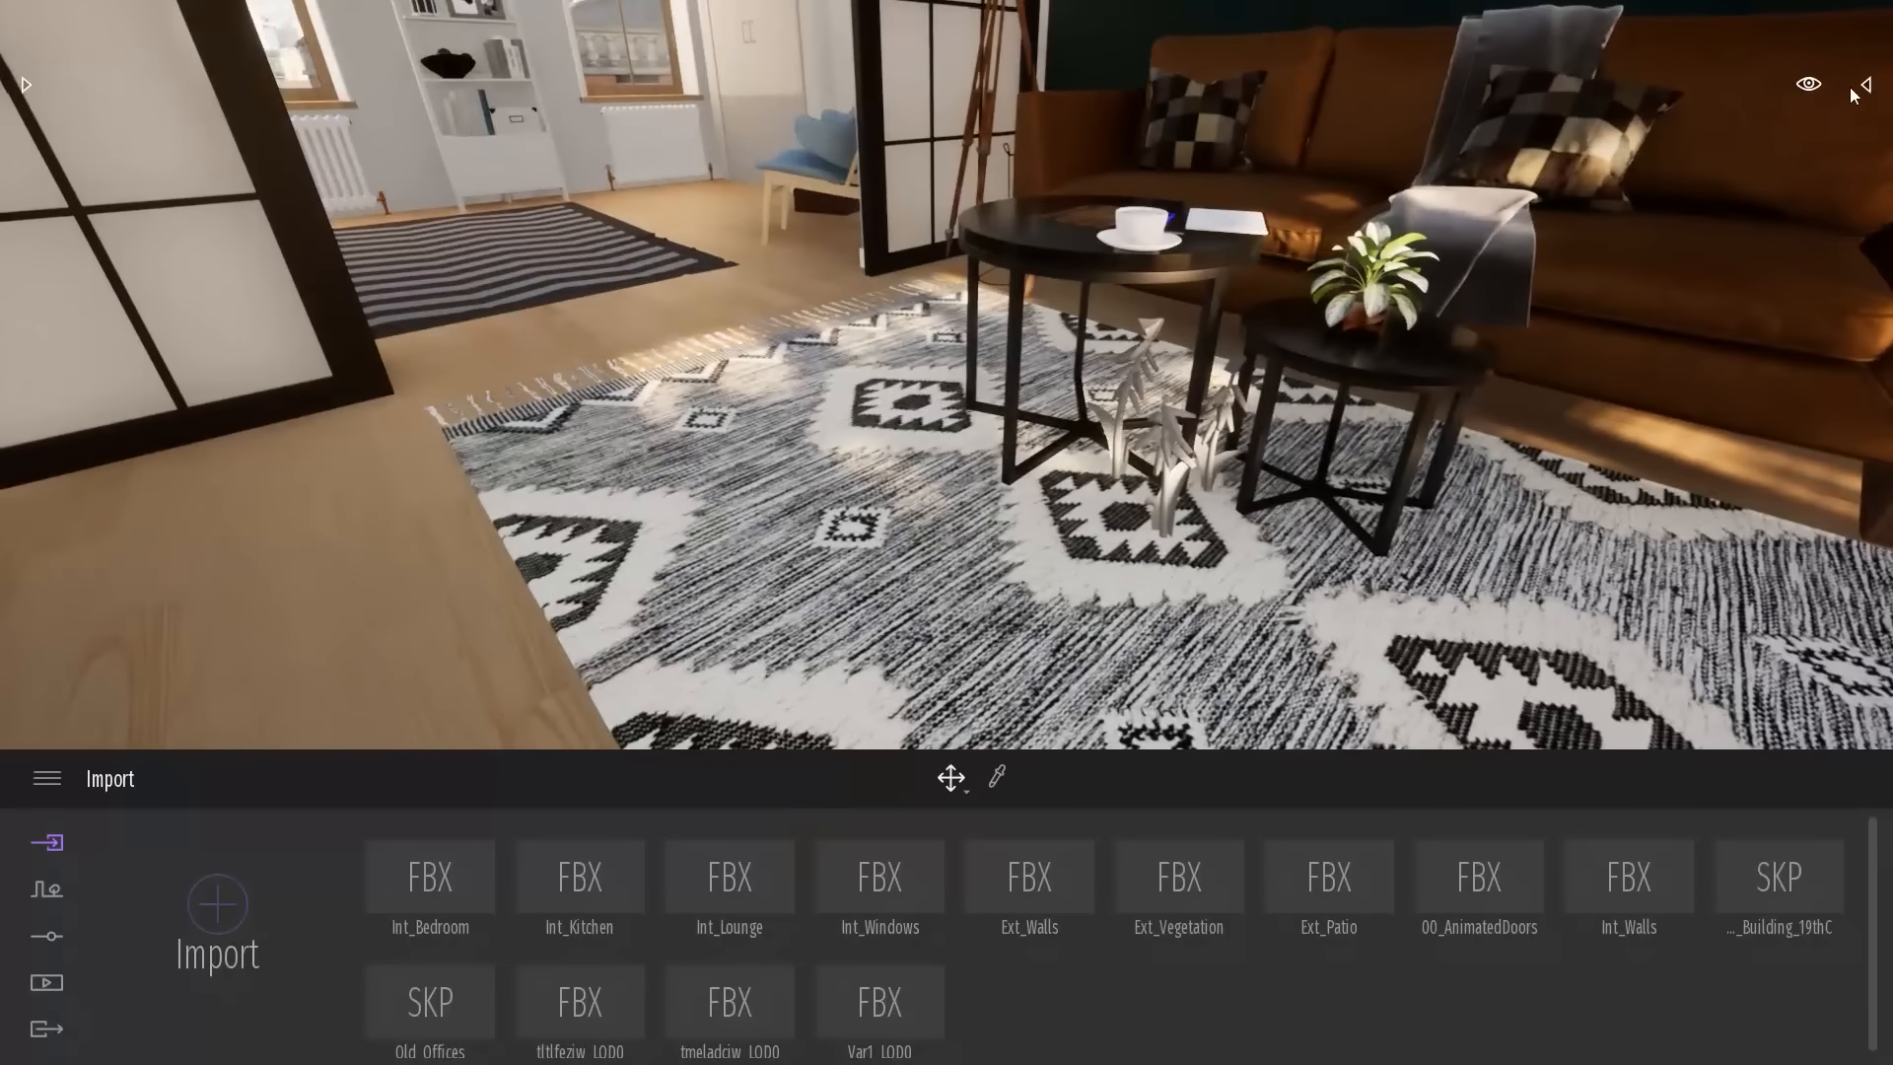
Show the scene graph and frame the imported plant on the rug beneath the coffee tables
{"action": "left_click", "coordinate": [1864, 85]}
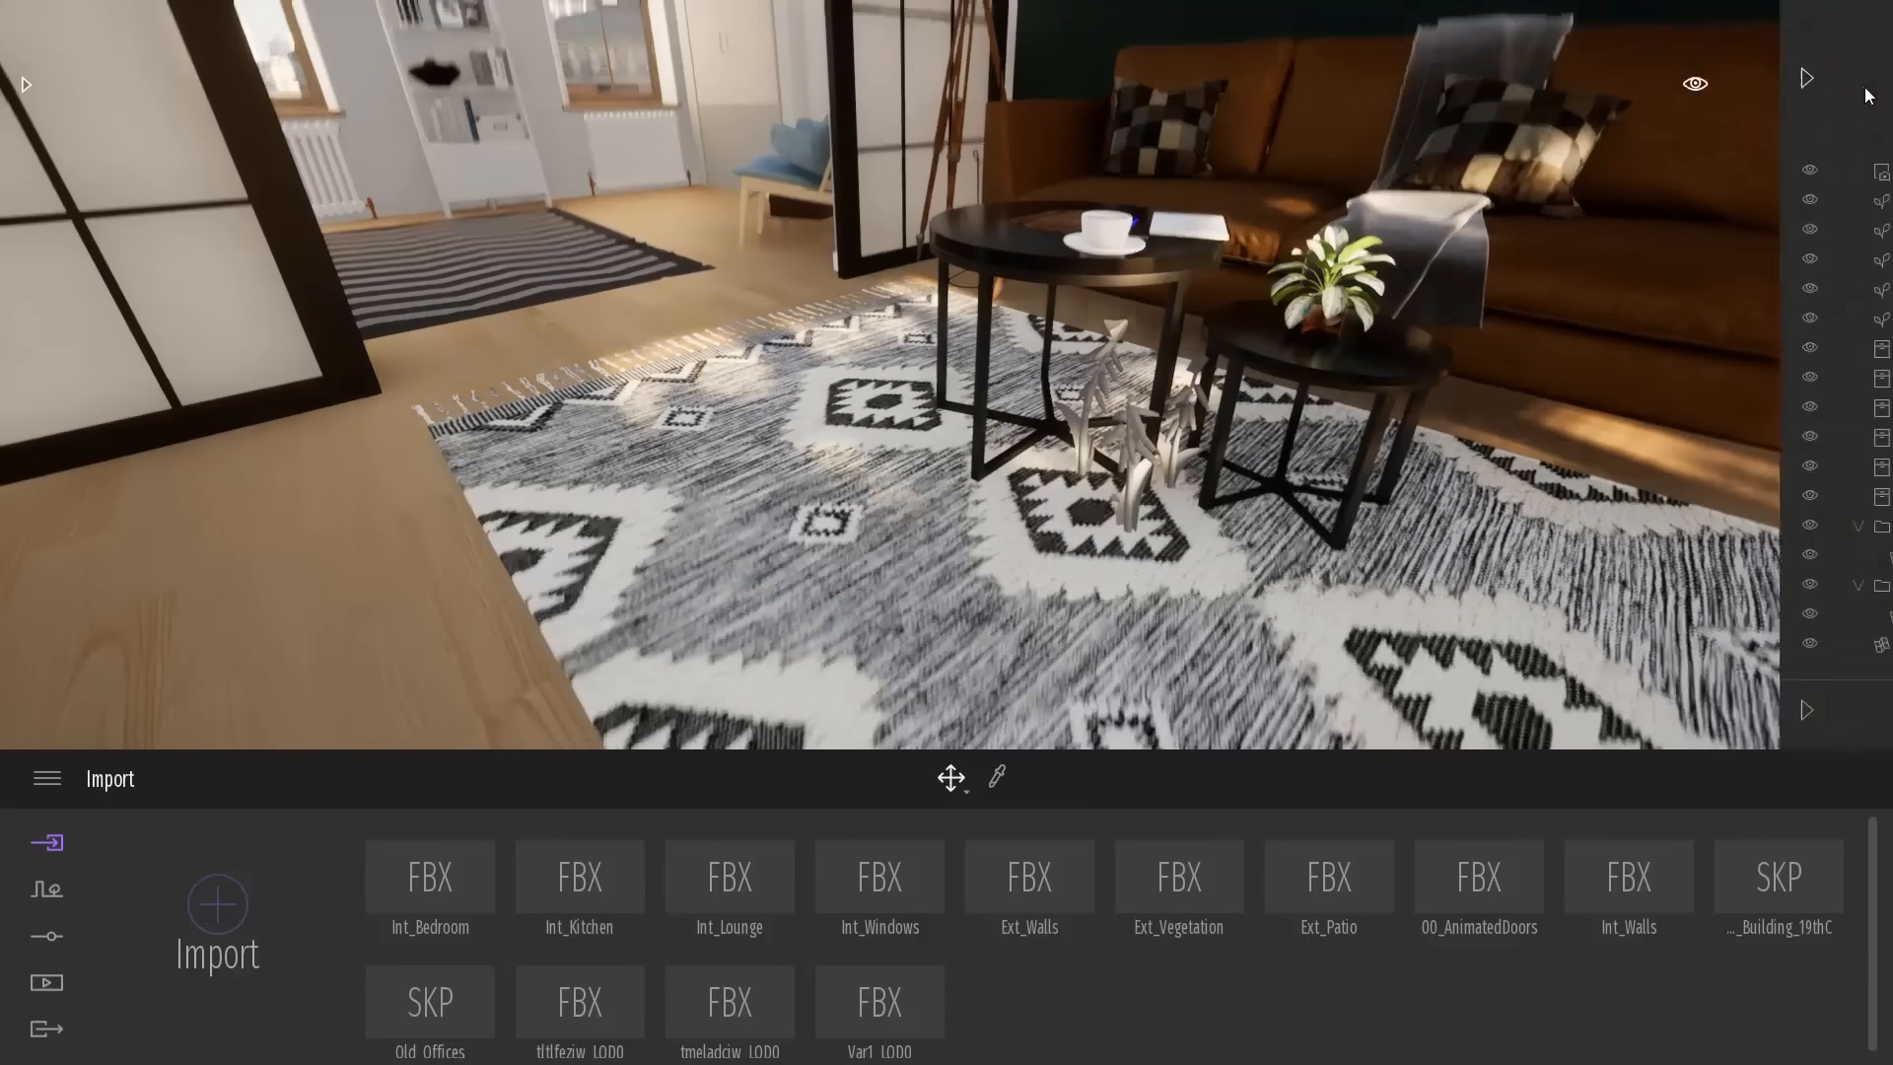
{"action": "scroll", "coordinate": [1709, 582], "scroll_direction": "down", "scroll_amount": 1}
{"action": "right_click_drag", "start_coordinate": [1283, 525], "coordinate": [1124, 464]}
{"action": "key", "text": "w"}
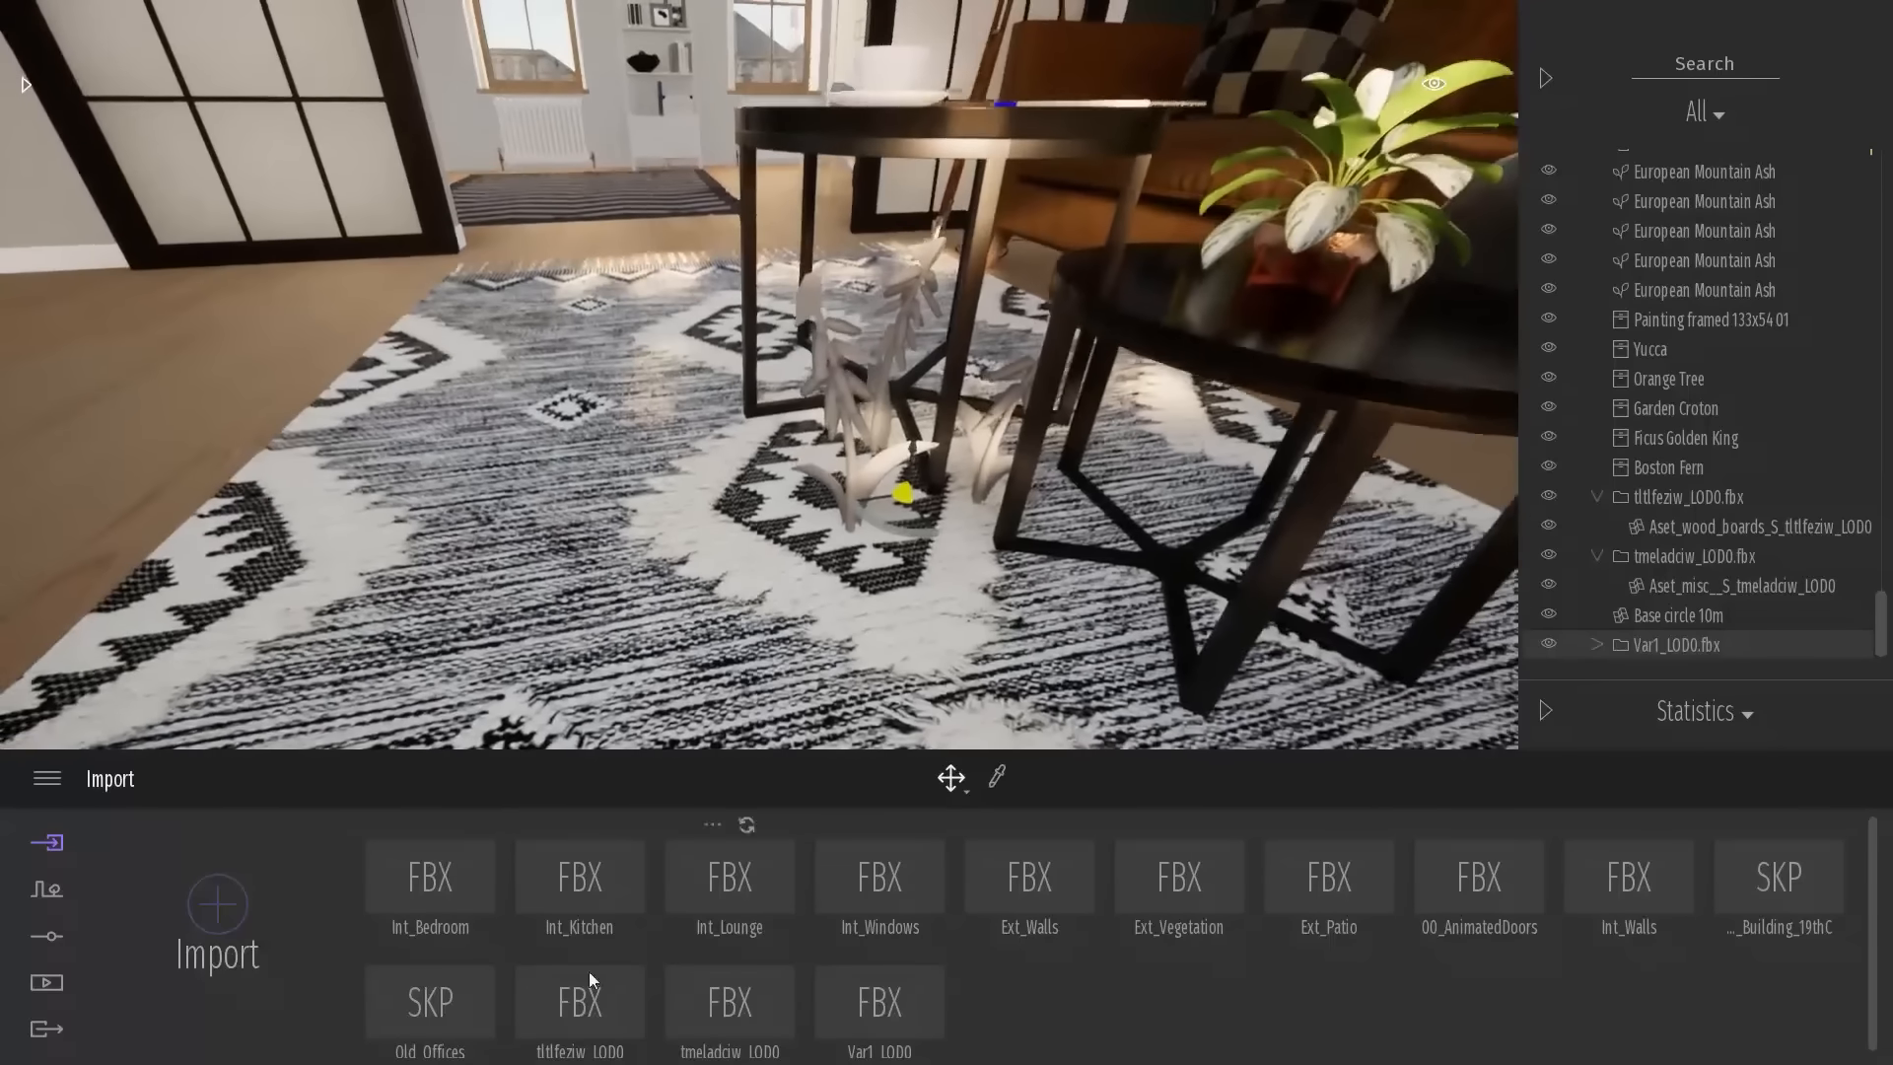
Import Var2_LOD0.fbx from the Var2 folder, keeping both conflicting materials, and move it away from the first plant on the rug
{"action": "left_click", "coordinate": [217, 904]}
{"action": "left_click", "coordinate": [1045, 491]}
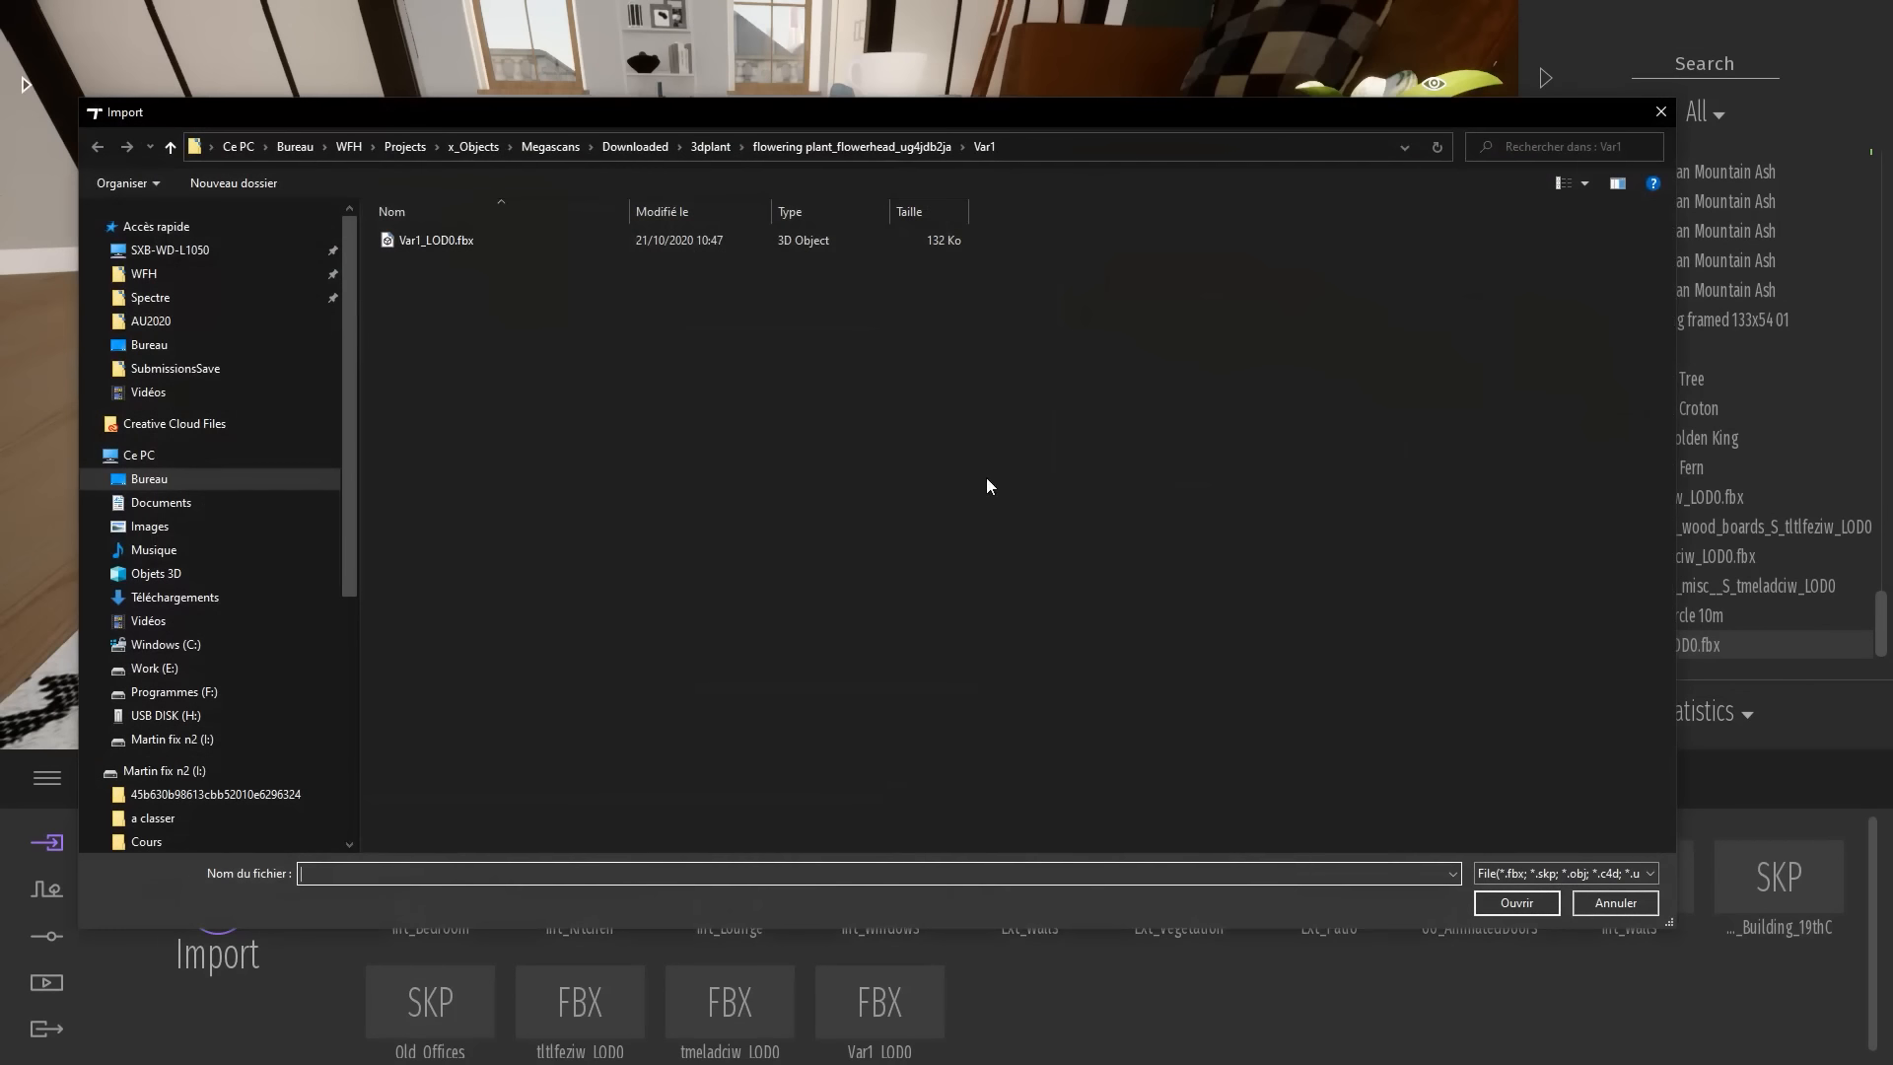
{"action": "left_click", "coordinate": [860, 144]}
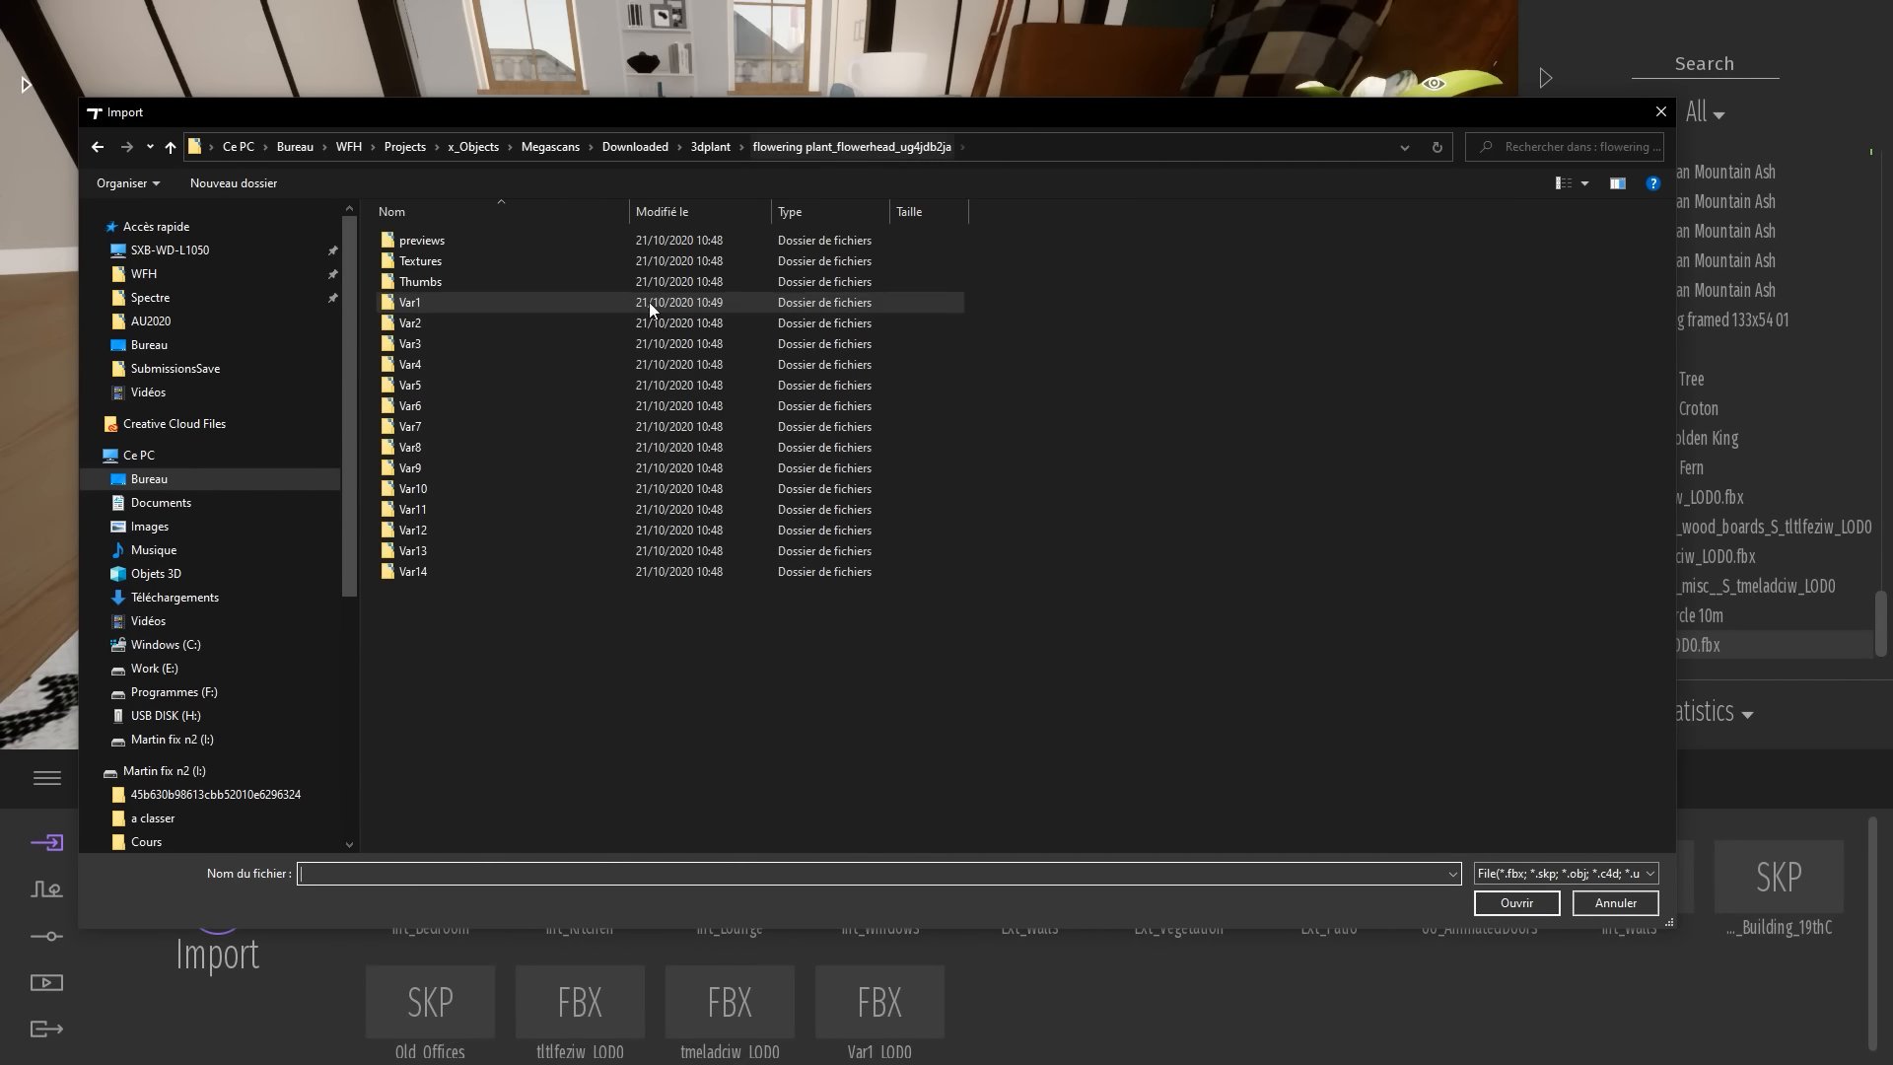
{"action": "double_click", "coordinate": [440, 323]}
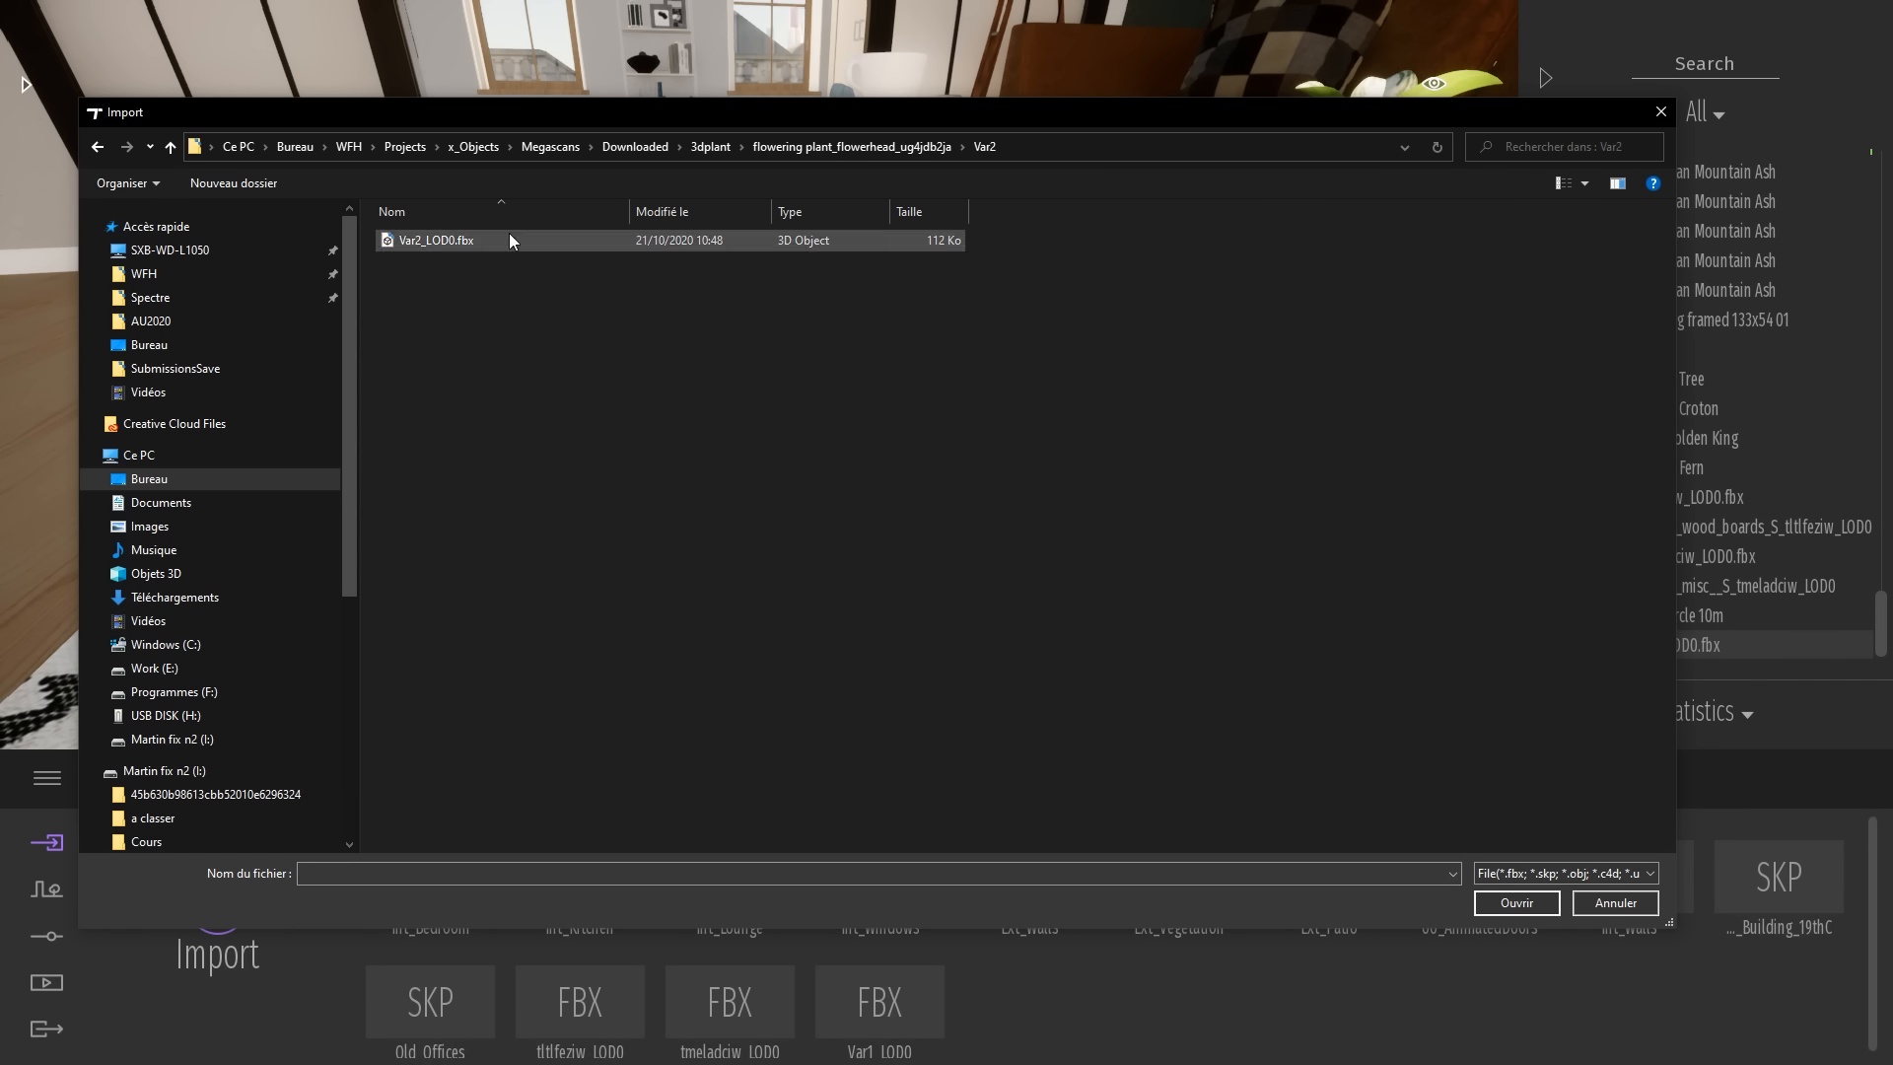
{"action": "double_click", "coordinate": [487, 239]}
{"action": "left_click", "coordinate": [1064, 657]}
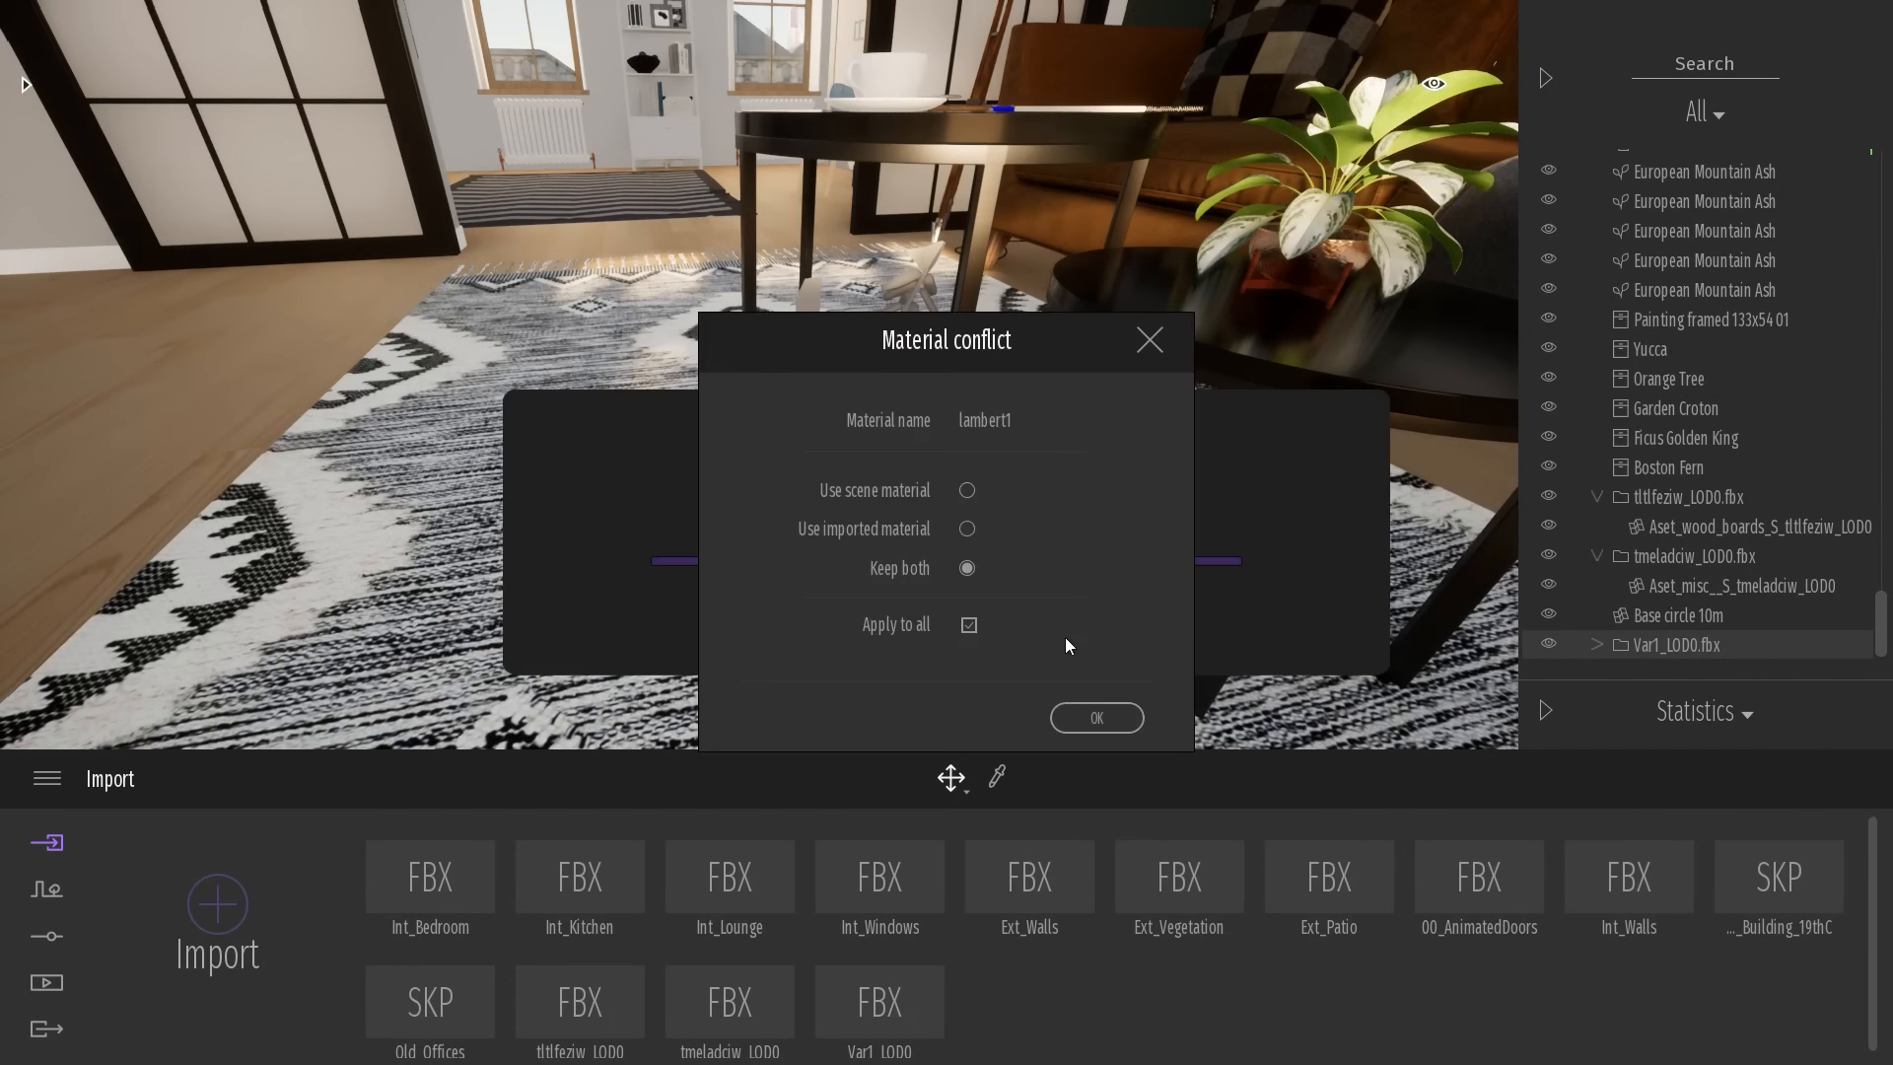
{"action": "left_click", "coordinate": [1095, 714]}
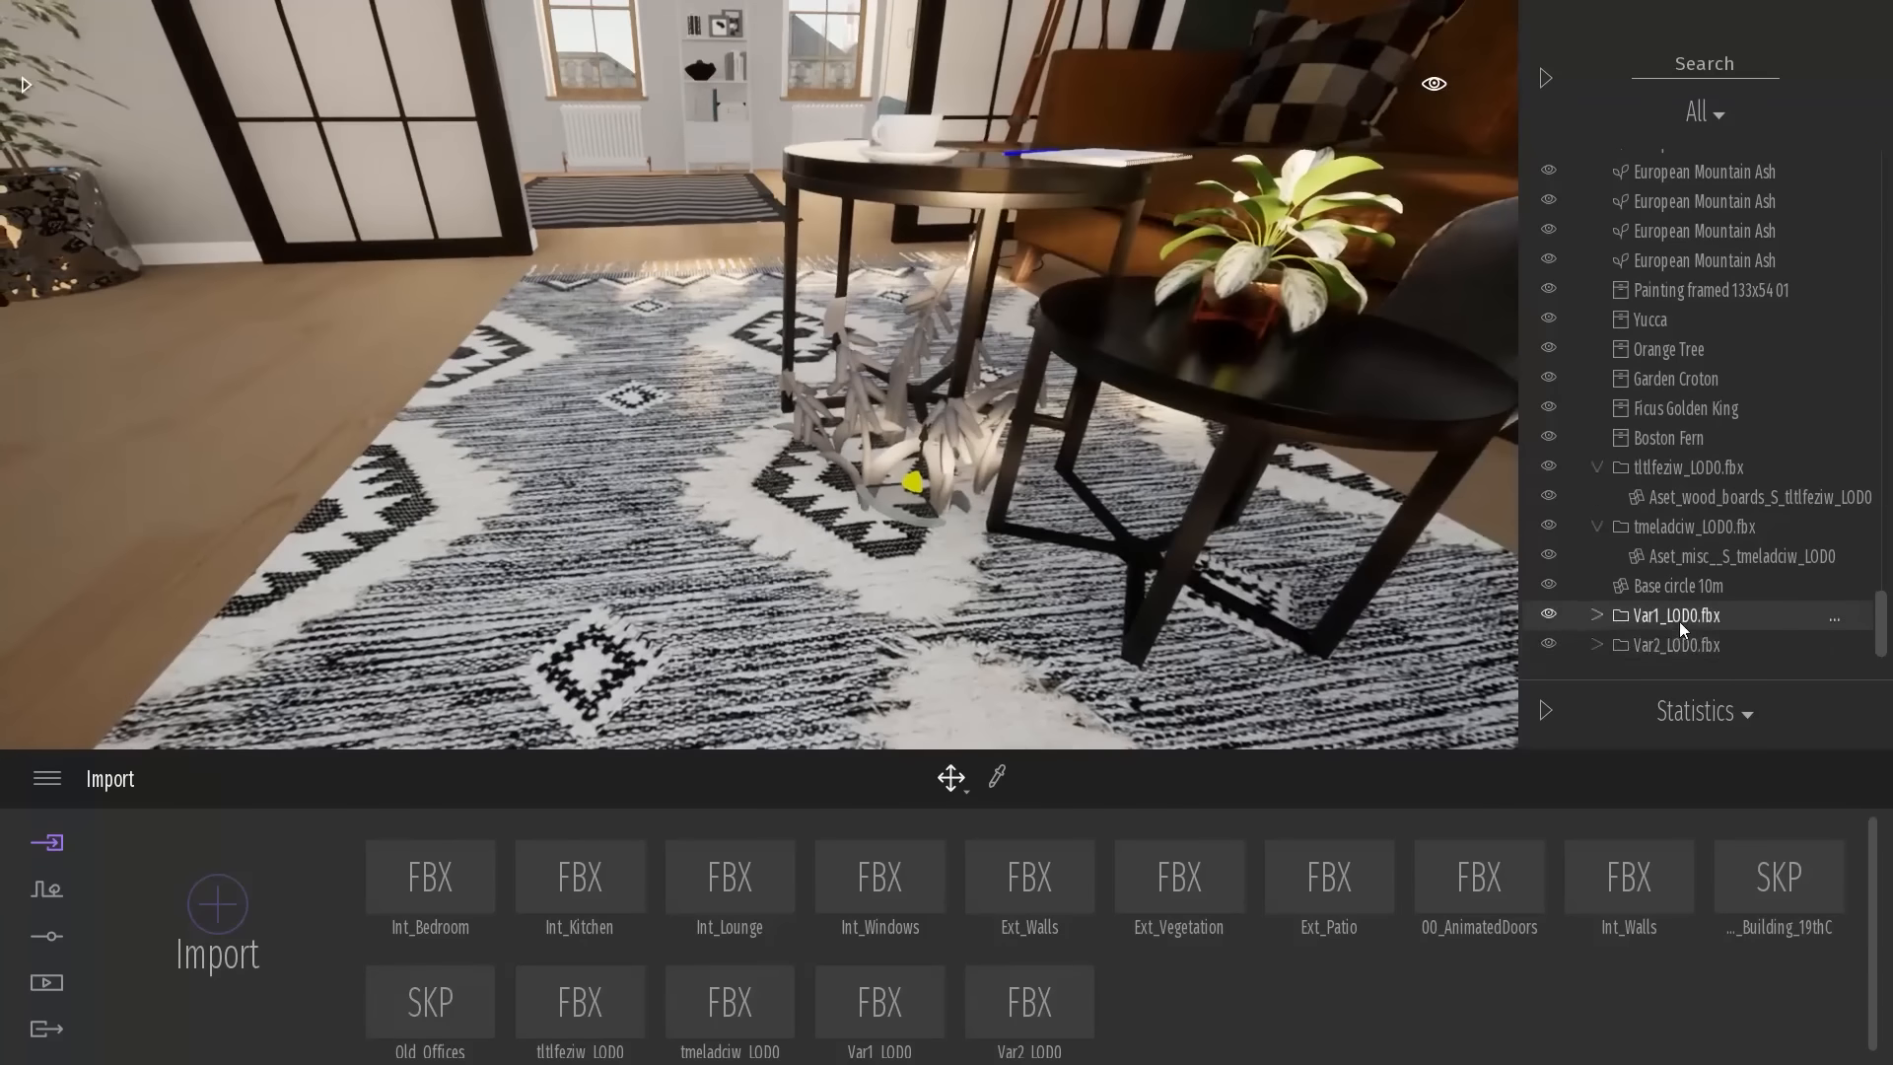
{"action": "left_click_drag", "start_coordinate": [930, 525], "coordinate": [622, 522]}
Import Var3_LOD0.fbx from the Var3 folder, keeping both conflicting materials, and move it past the second plant to the rug's edge
{"action": "left_click", "coordinate": [302, 832]}
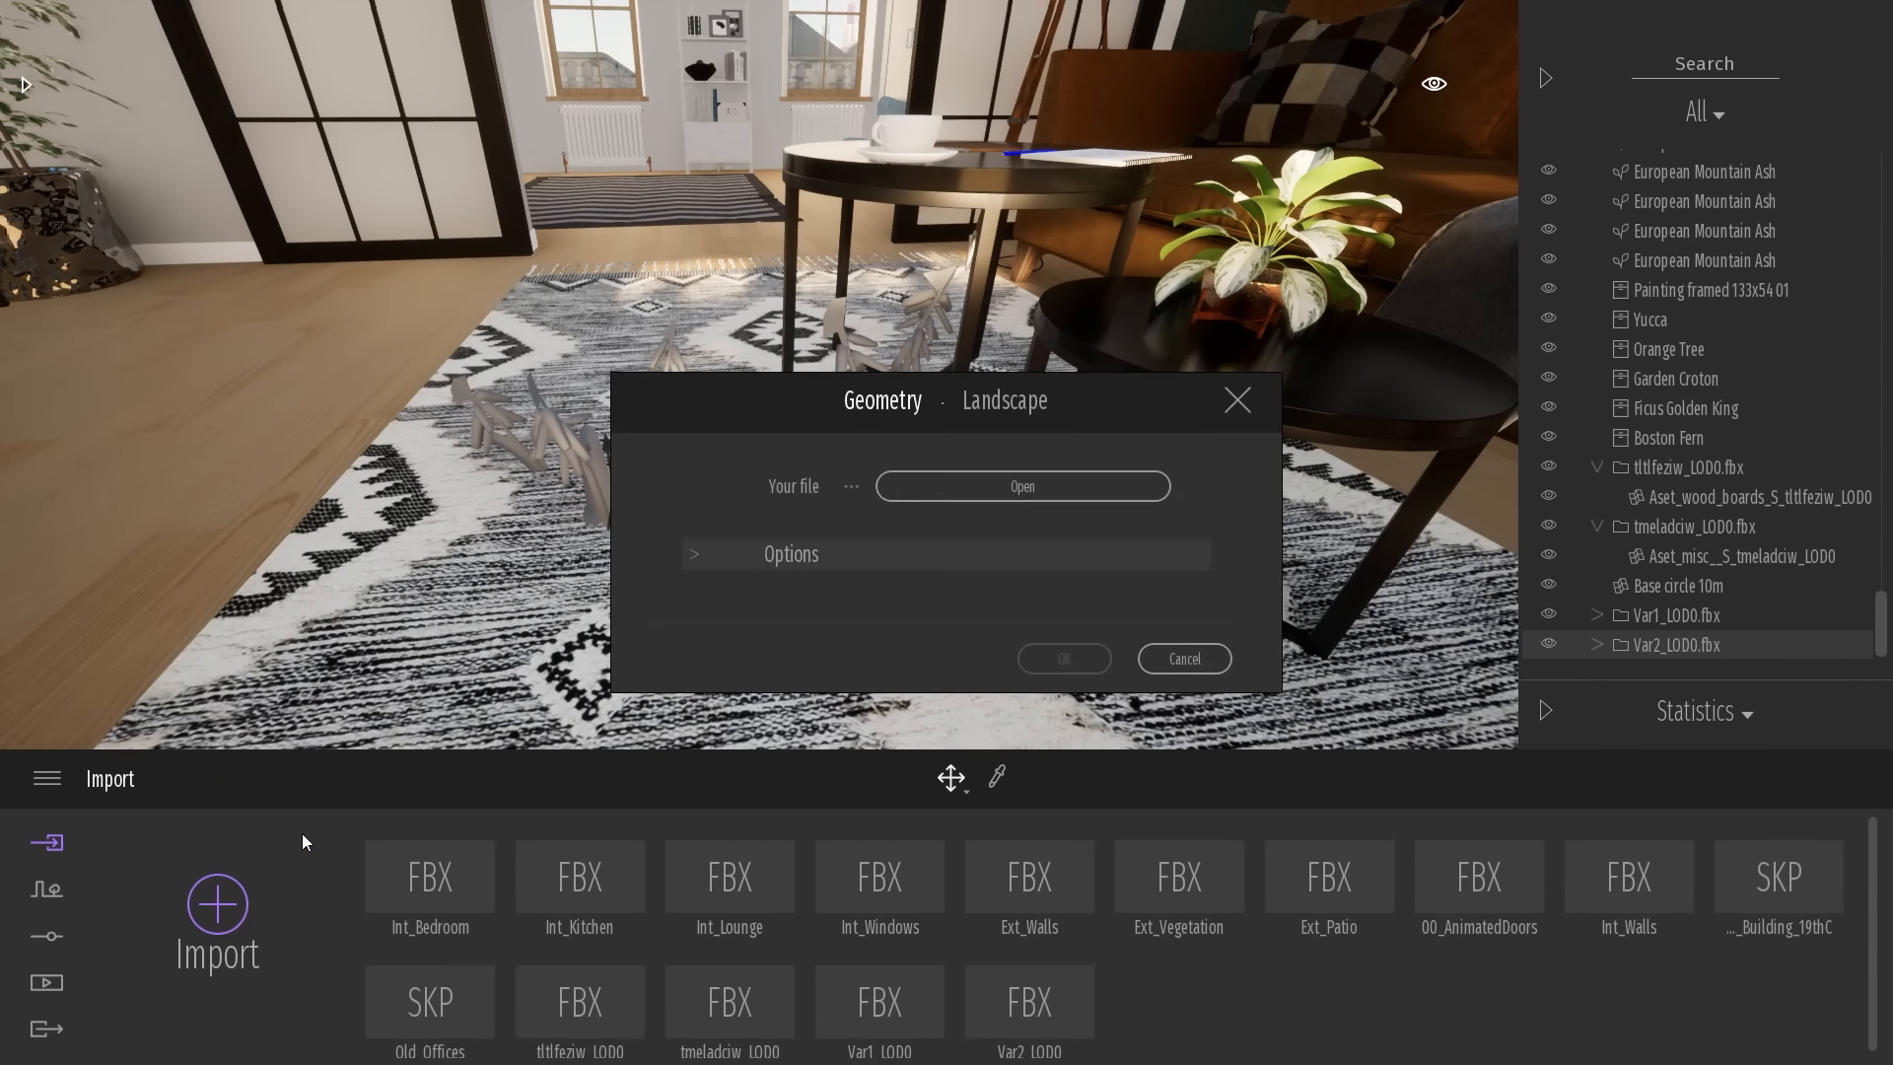
{"action": "left_click", "coordinate": [937, 489]}
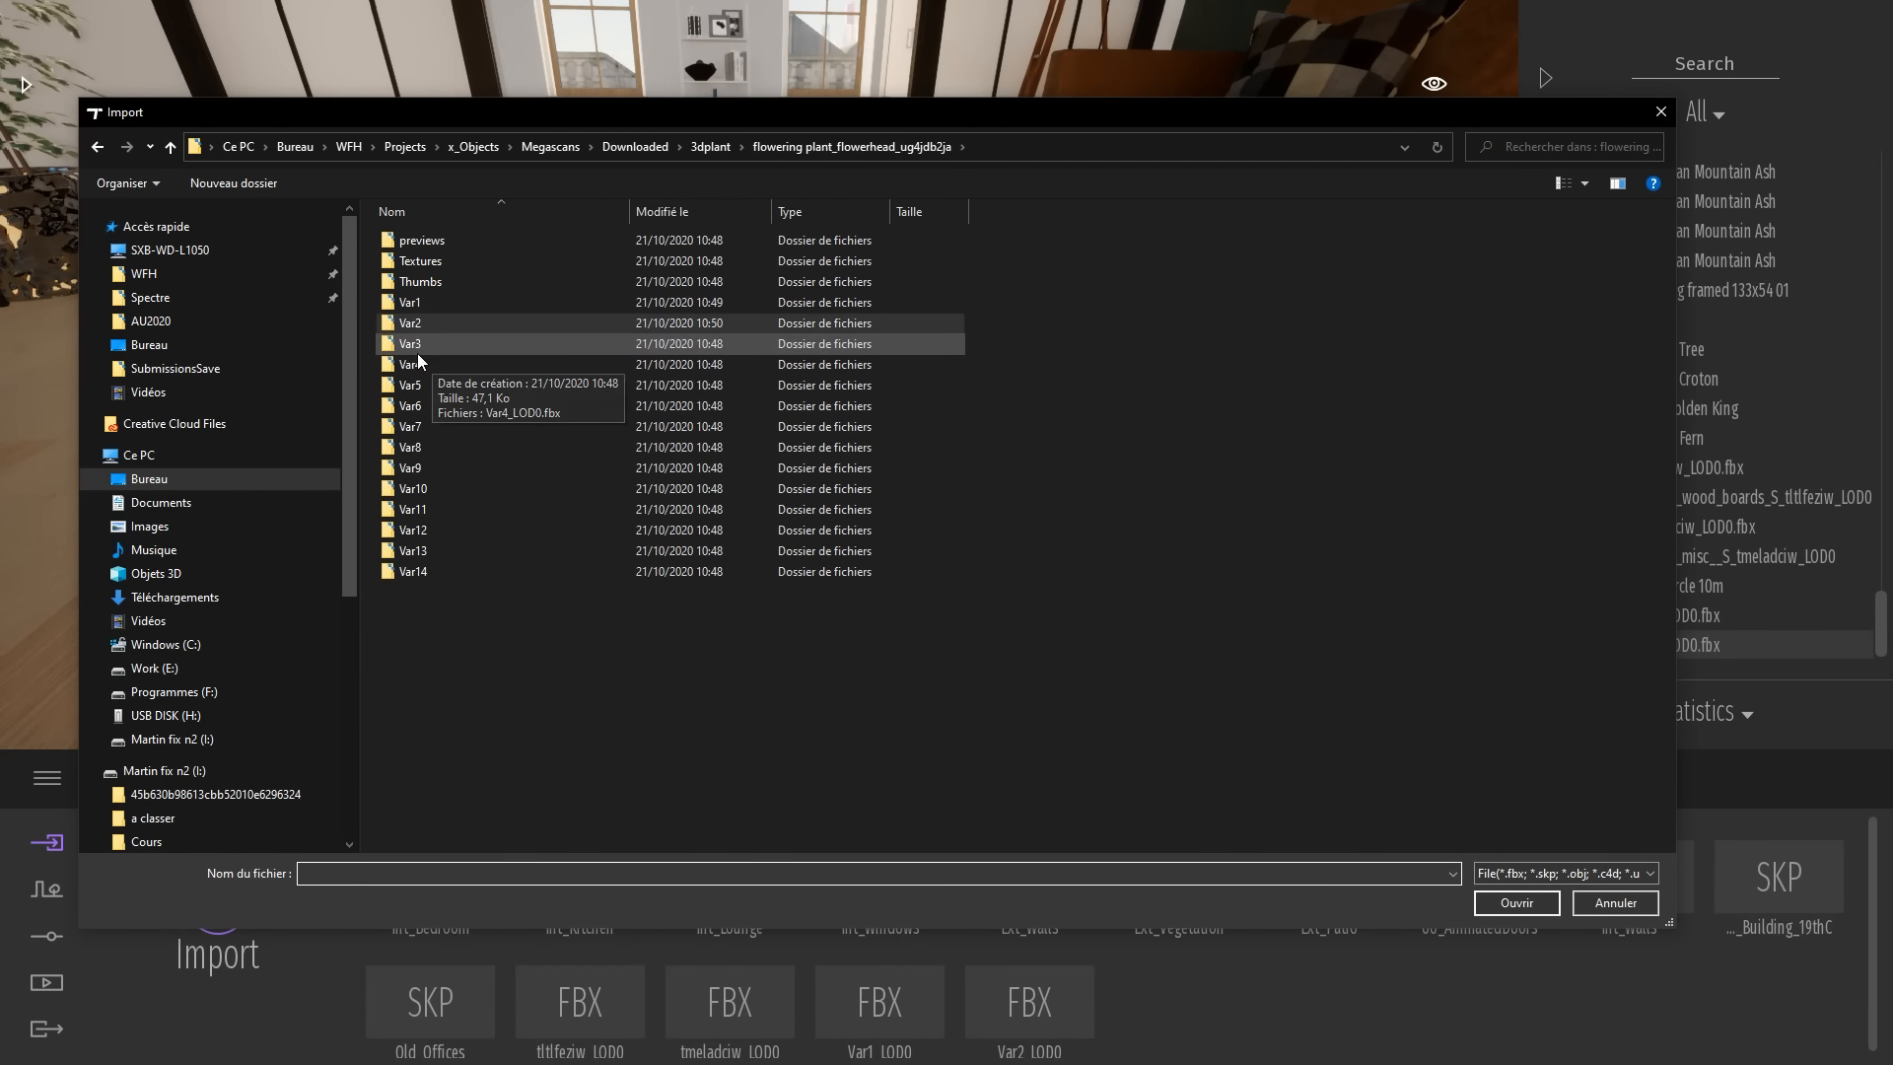
{"action": "double_click", "coordinate": [417, 345]}
{"action": "double_click", "coordinate": [477, 243]}
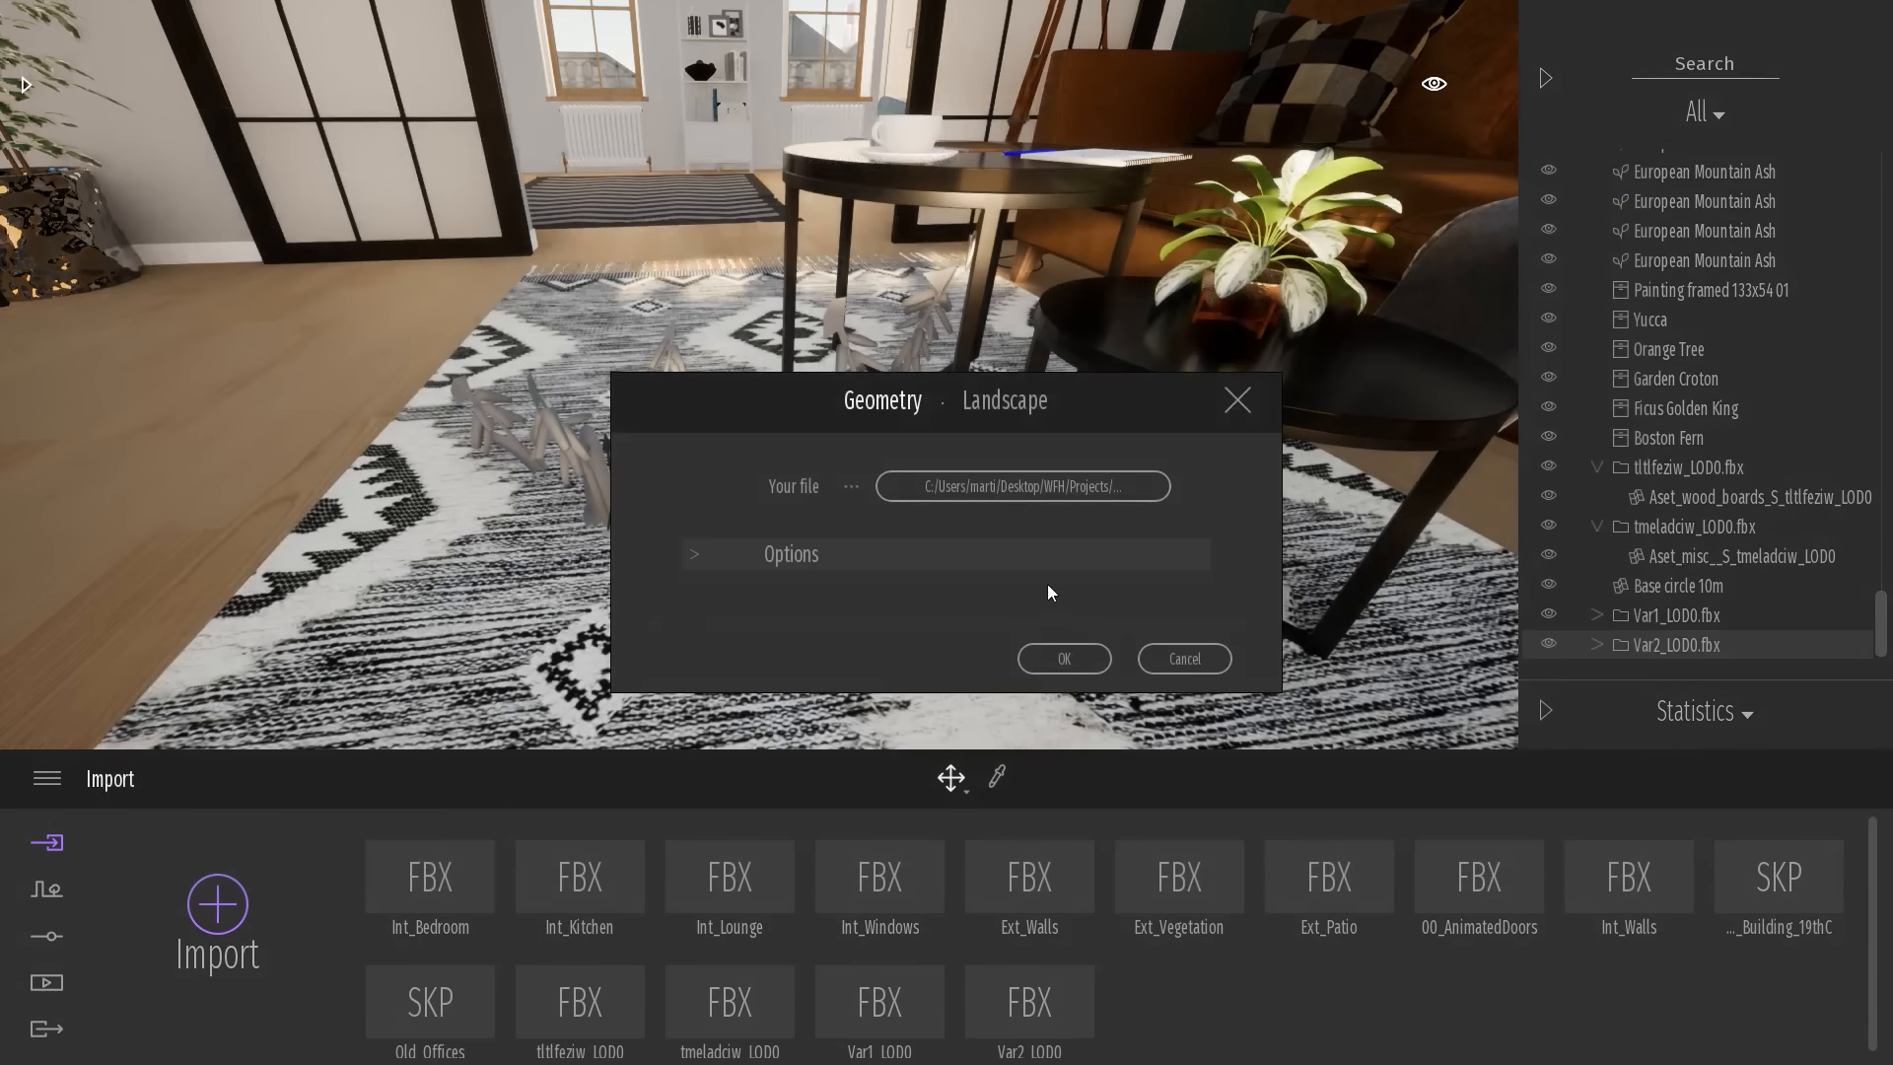
{"action": "left_click", "coordinate": [1065, 662]}
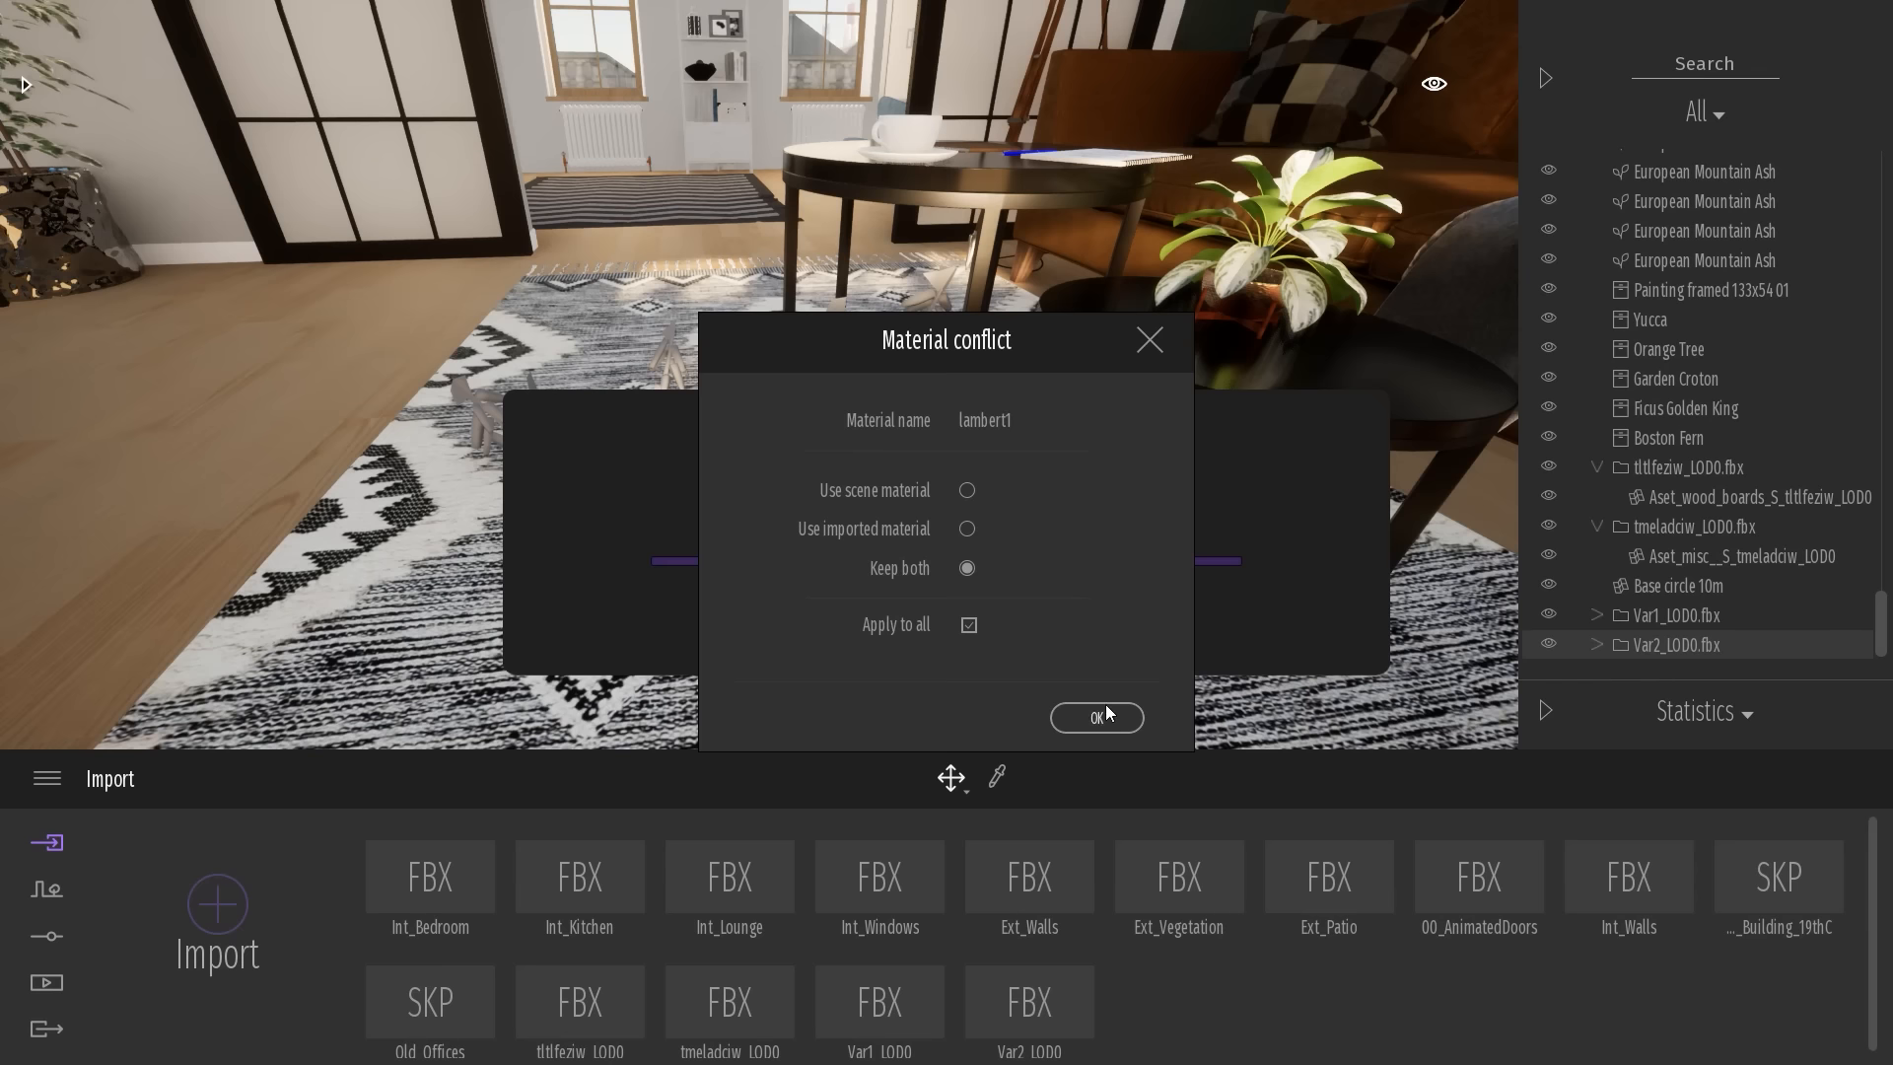
{"action": "left_click", "coordinate": [1104, 712]}
{"action": "scroll", "coordinate": [1682, 631], "scroll_direction": "down", "scroll_amount": 1}
{"action": "left_click", "coordinate": [1682, 645]}
{"action": "left_click_drag", "start_coordinate": [922, 507], "coordinate": [345, 498]}
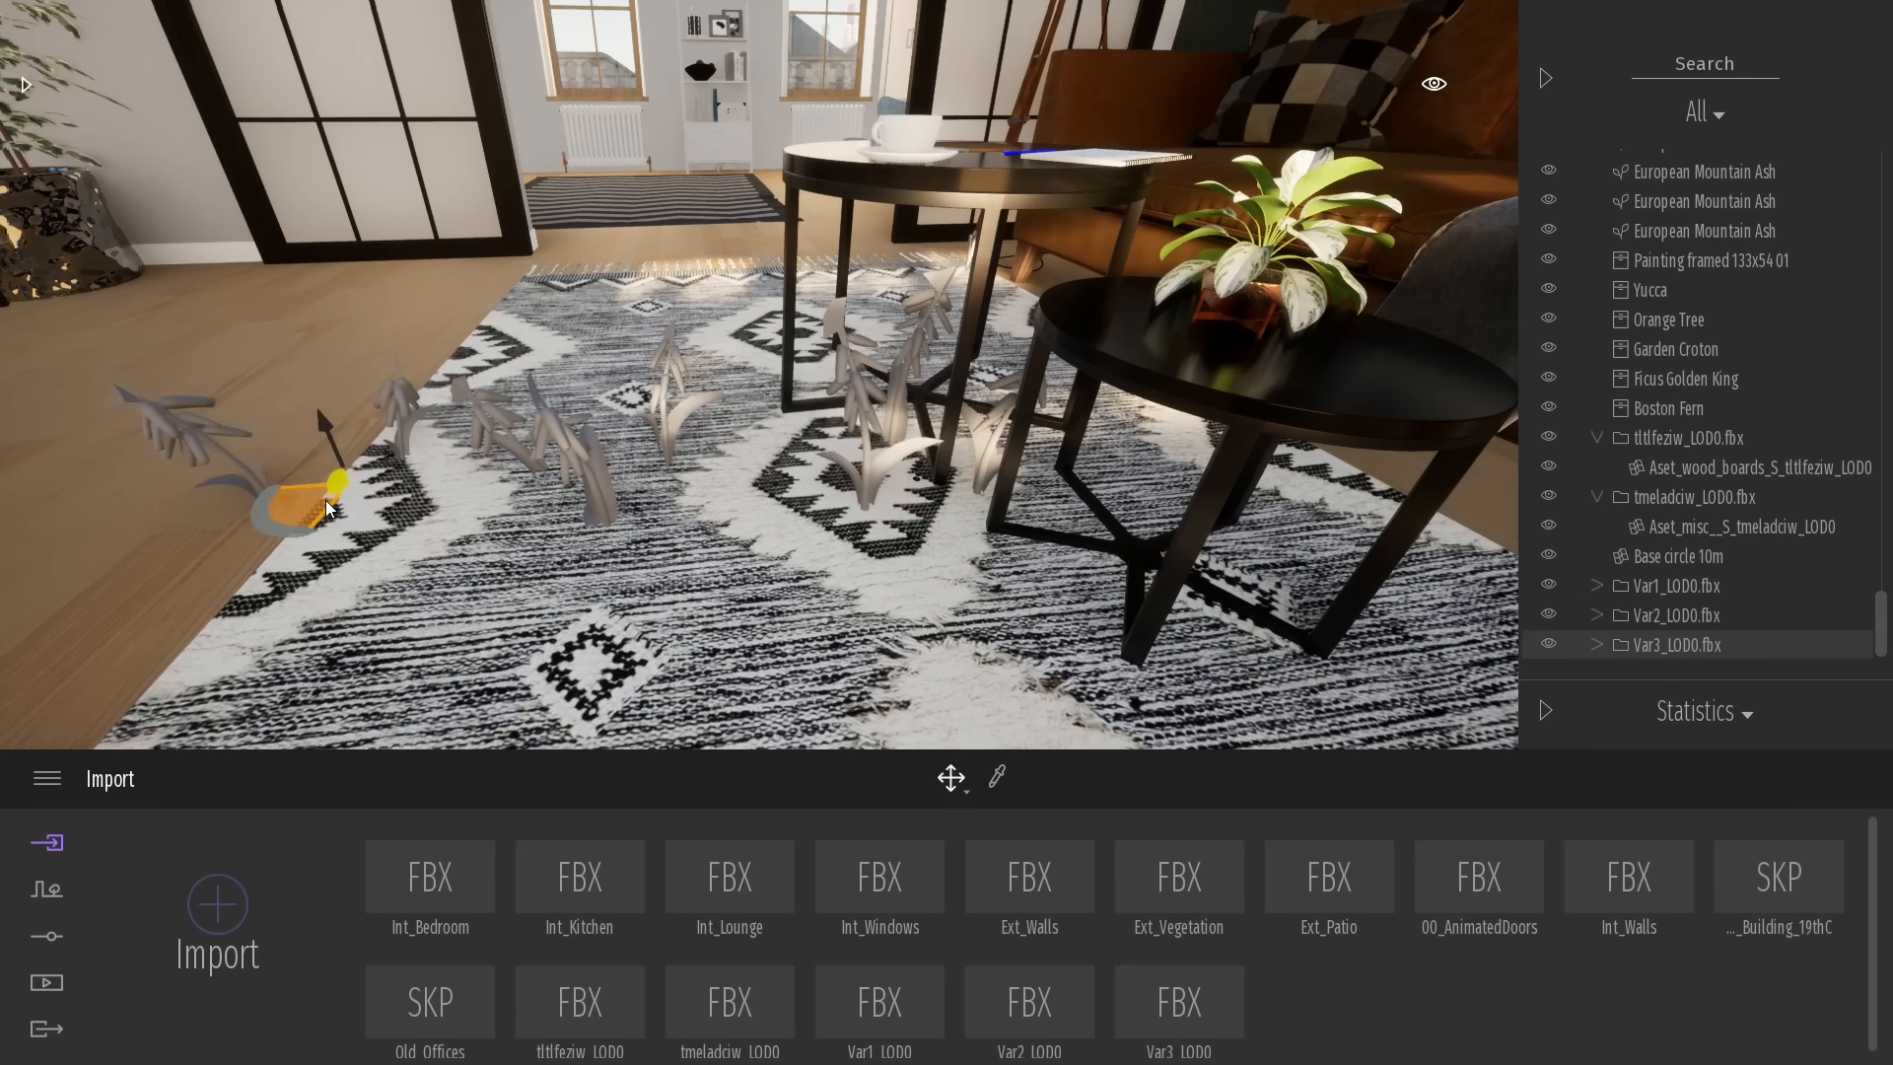
Import Var4_LOD0.fbx from the Var4 folder, keeping both conflicting materials, and move it onto the wooden floor beside the third plant
{"action": "left_click", "coordinate": [217, 903]}
{"action": "left_click", "coordinate": [945, 498]}
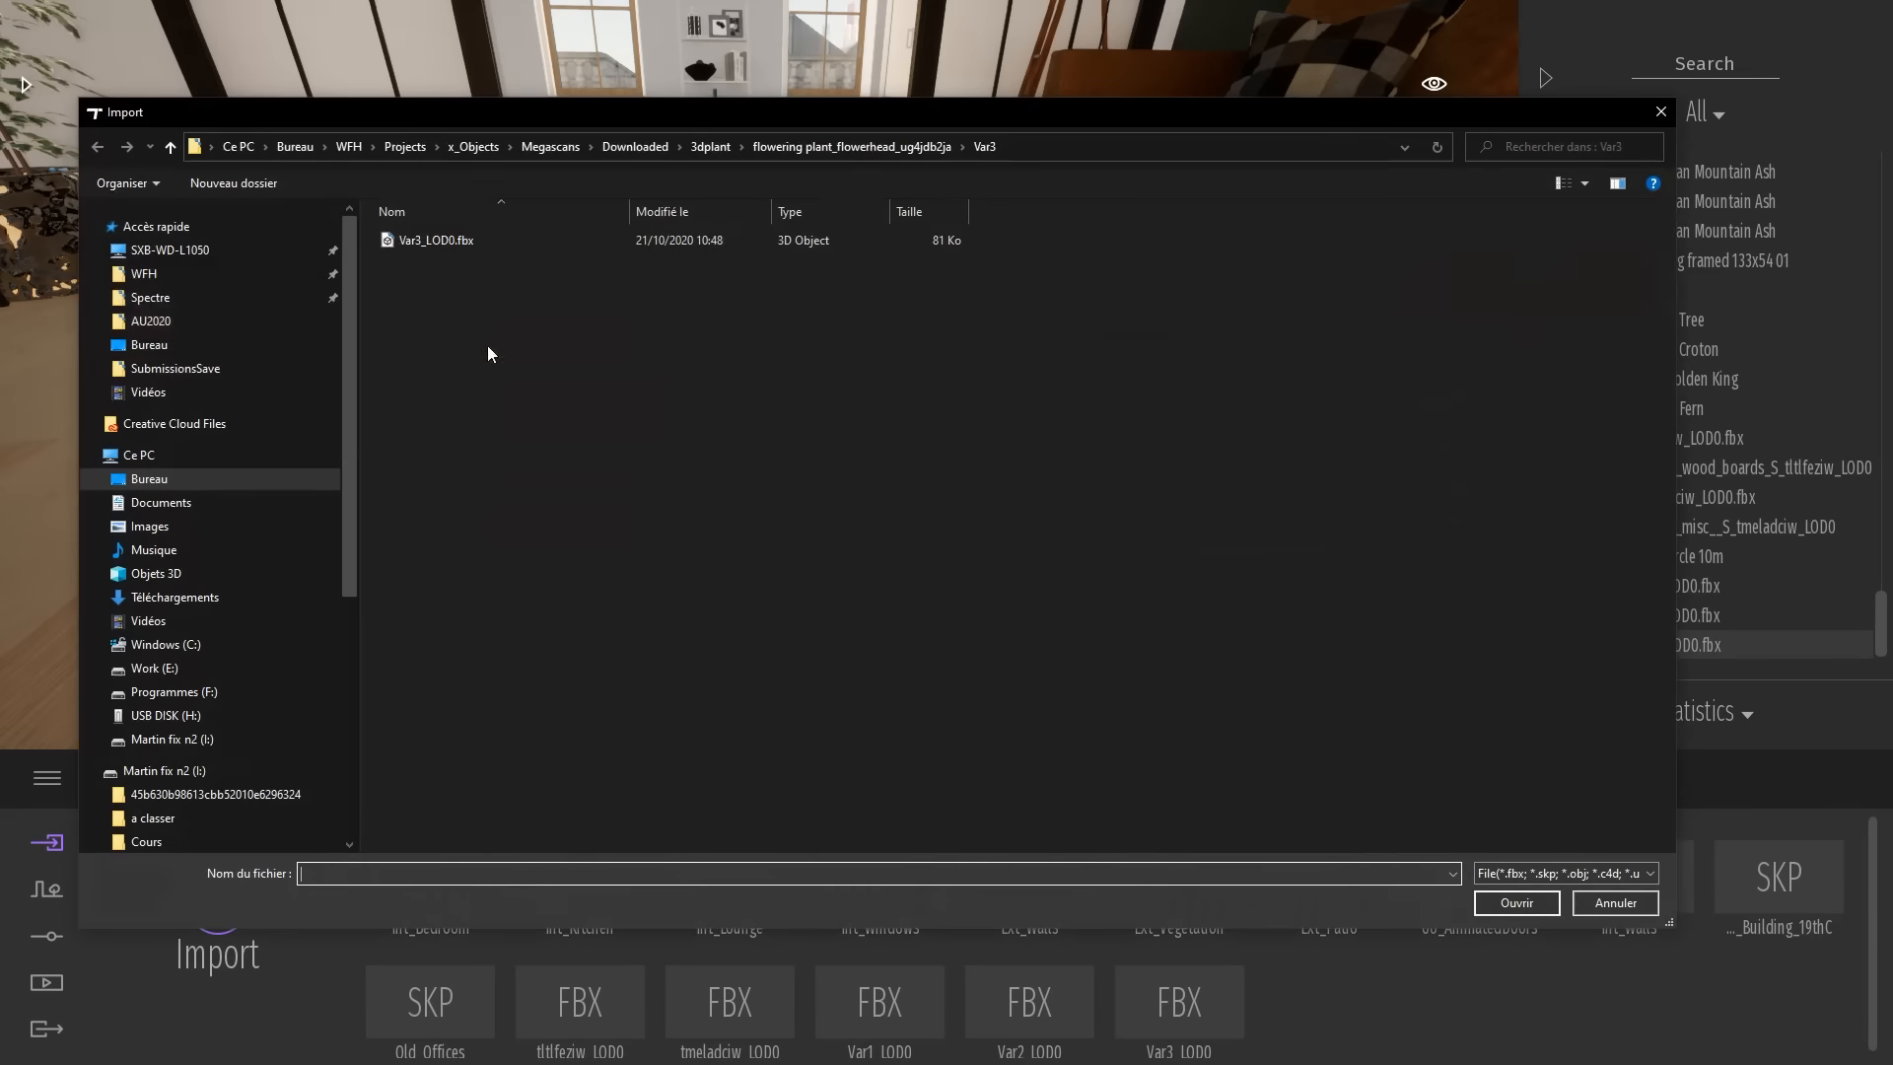
{"action": "left_click", "coordinate": [846, 148]}
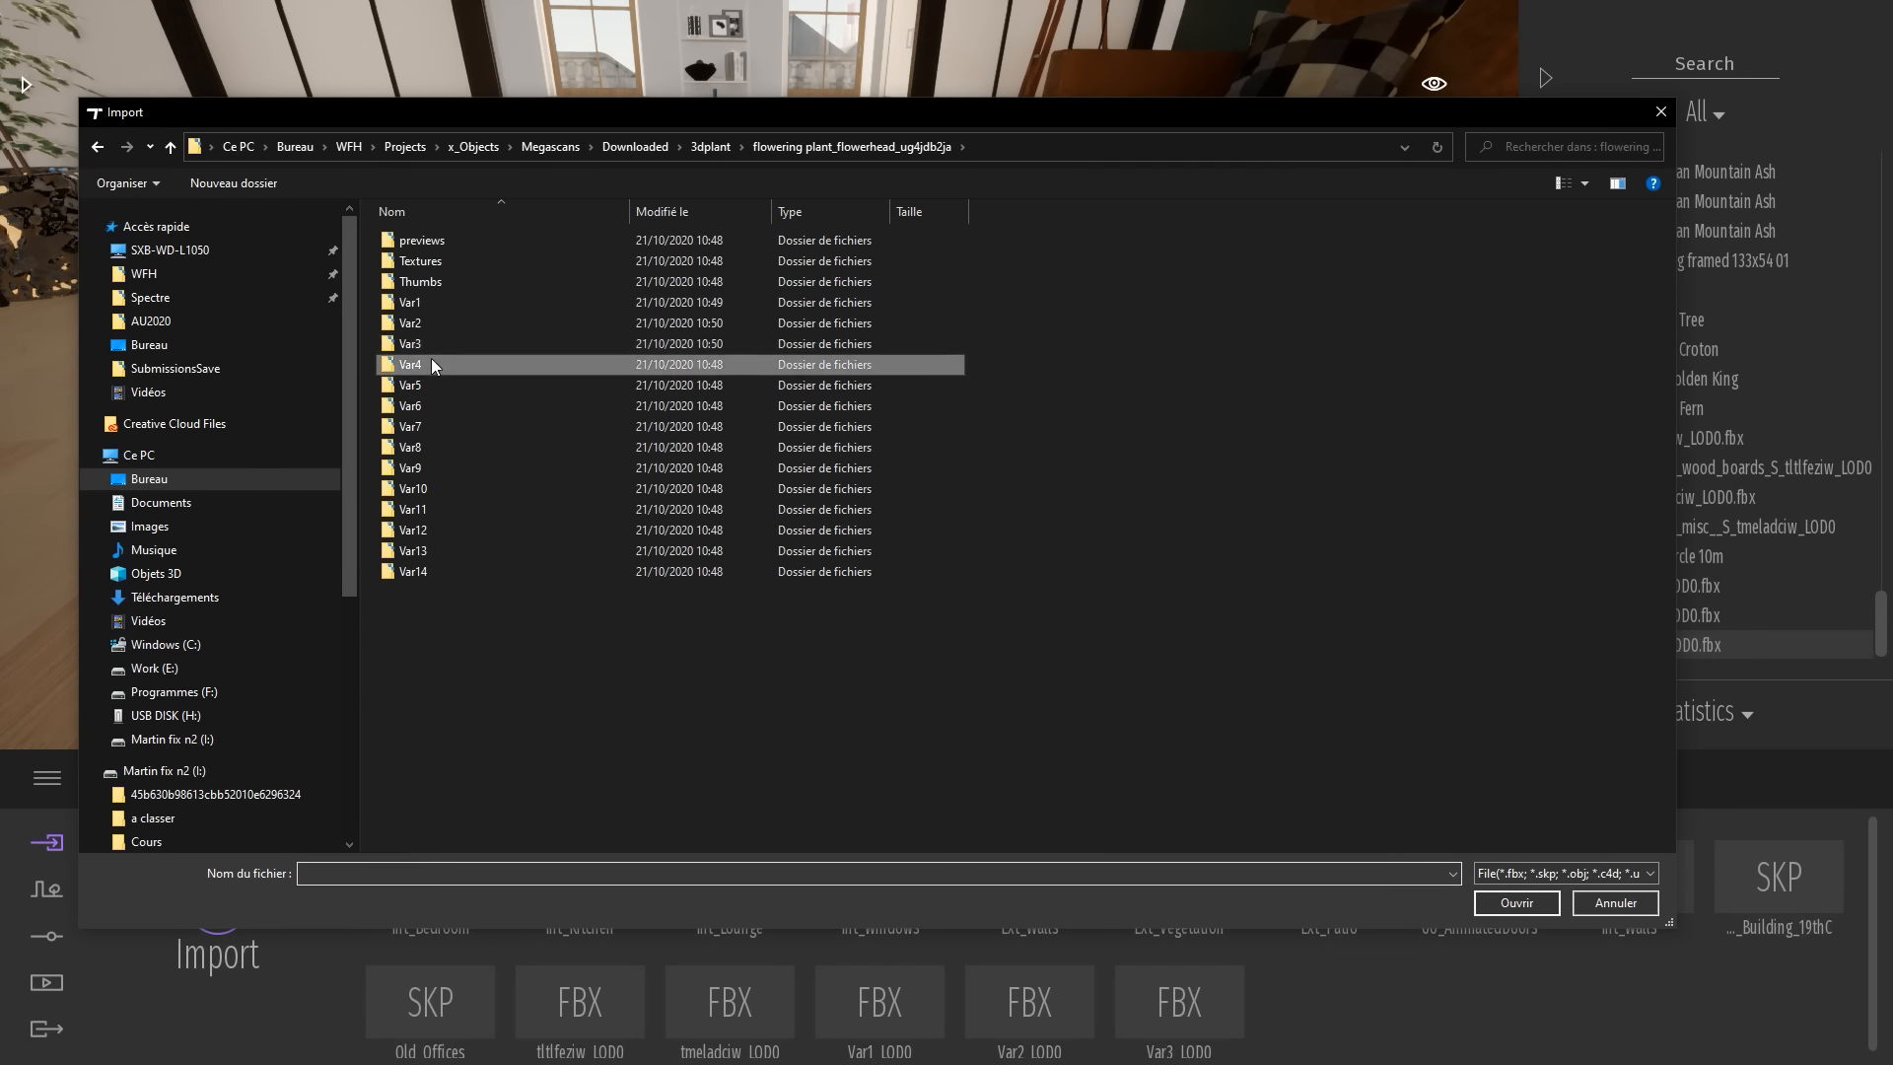
{"action": "double_click", "coordinate": [430, 359]}
{"action": "double_click", "coordinate": [441, 243]}
{"action": "left_click", "coordinate": [1064, 658]}
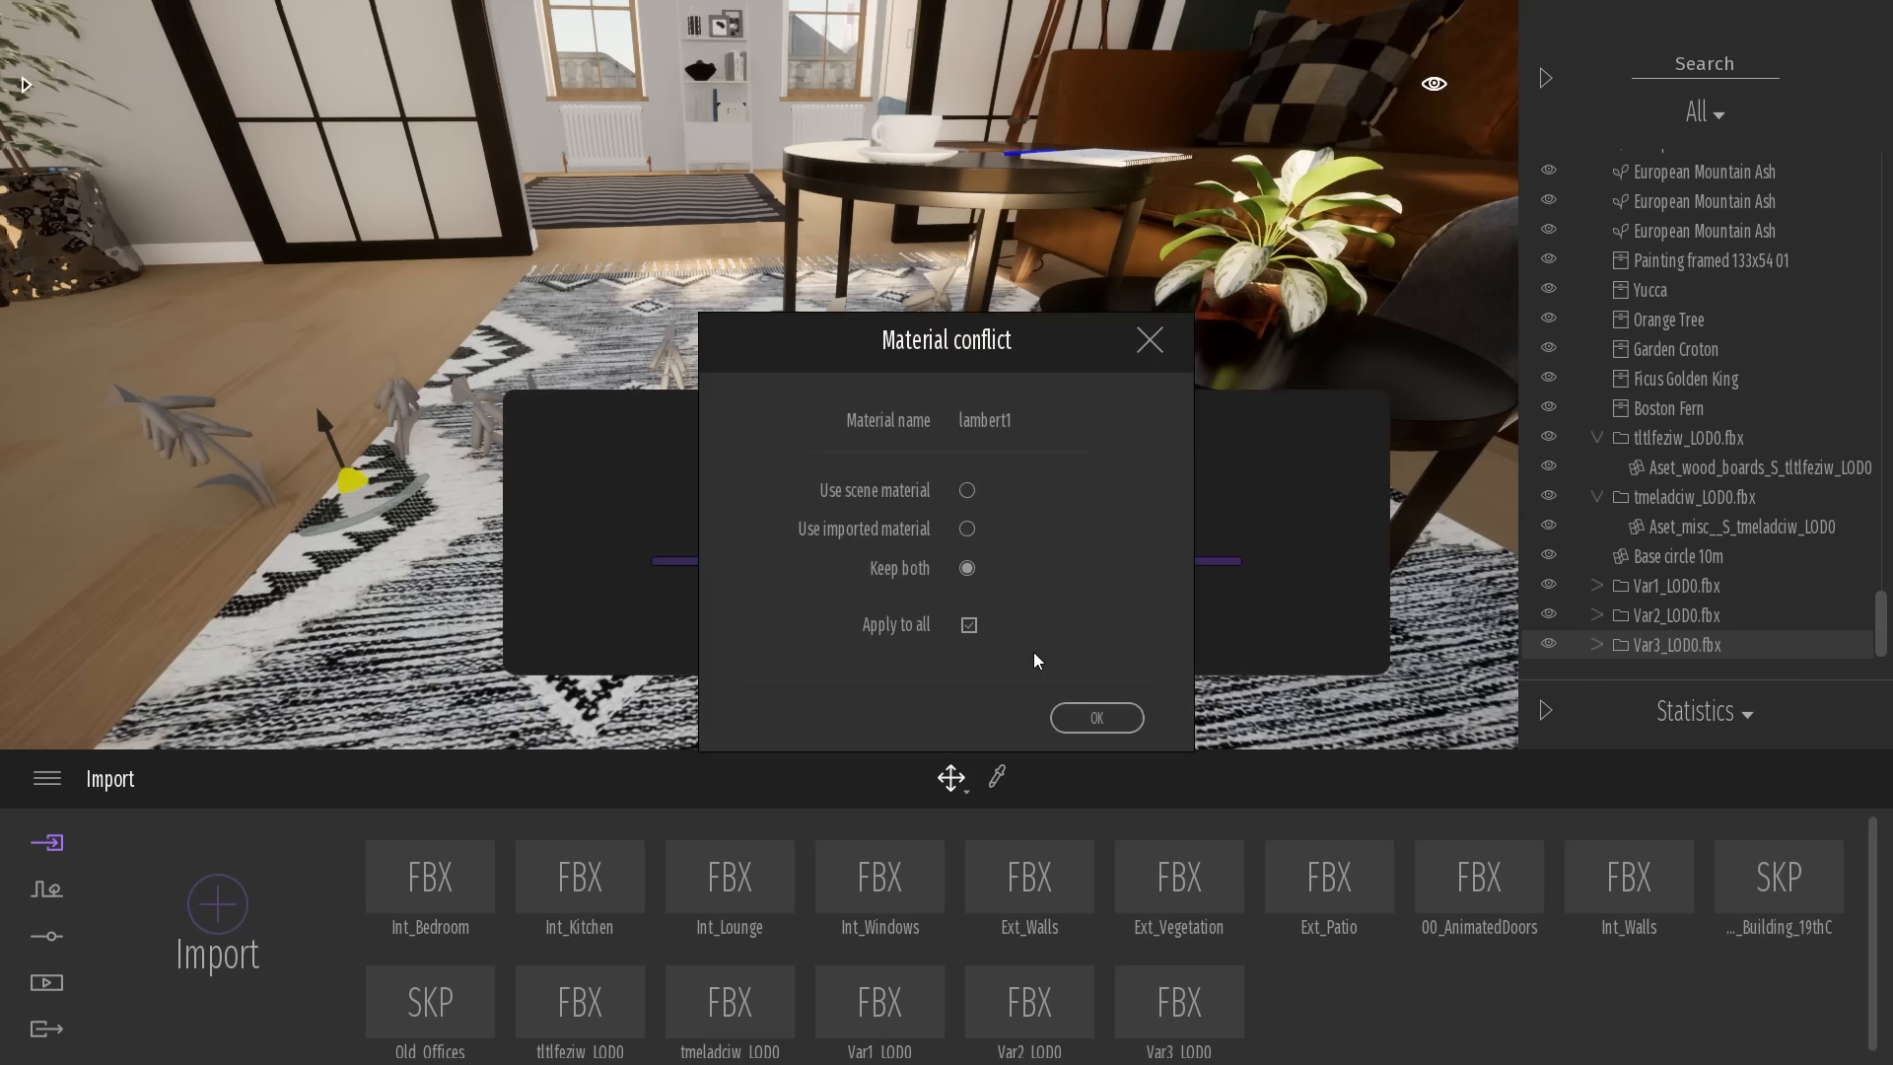
{"action": "left_click", "coordinate": [1092, 718]}
{"action": "key", "text": "a"}
{"action": "key", "text": "s"}
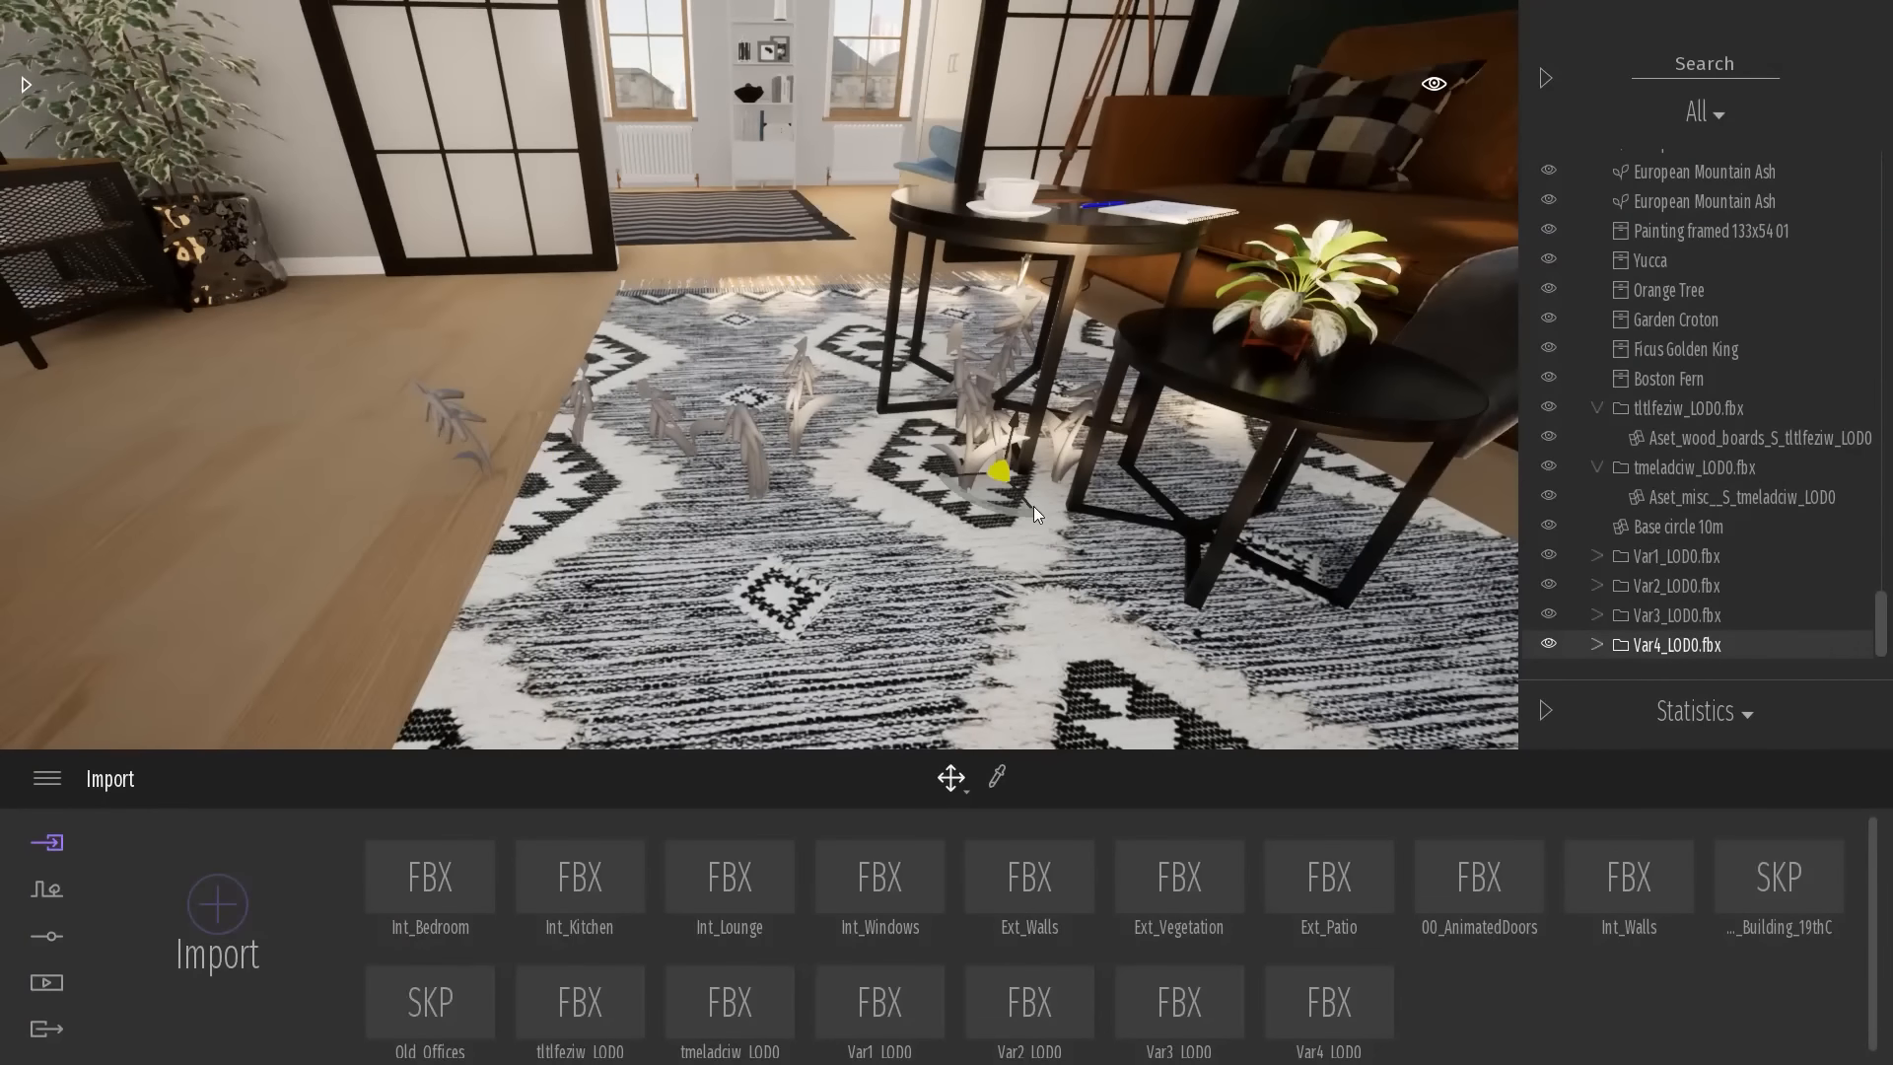
Import Var5_LOD0.fbx from the Var5 folder, keeping both conflicting materials, and move it onto the wooden floor beyond the Var4 plant
{"action": "left_click", "coordinate": [217, 904]}
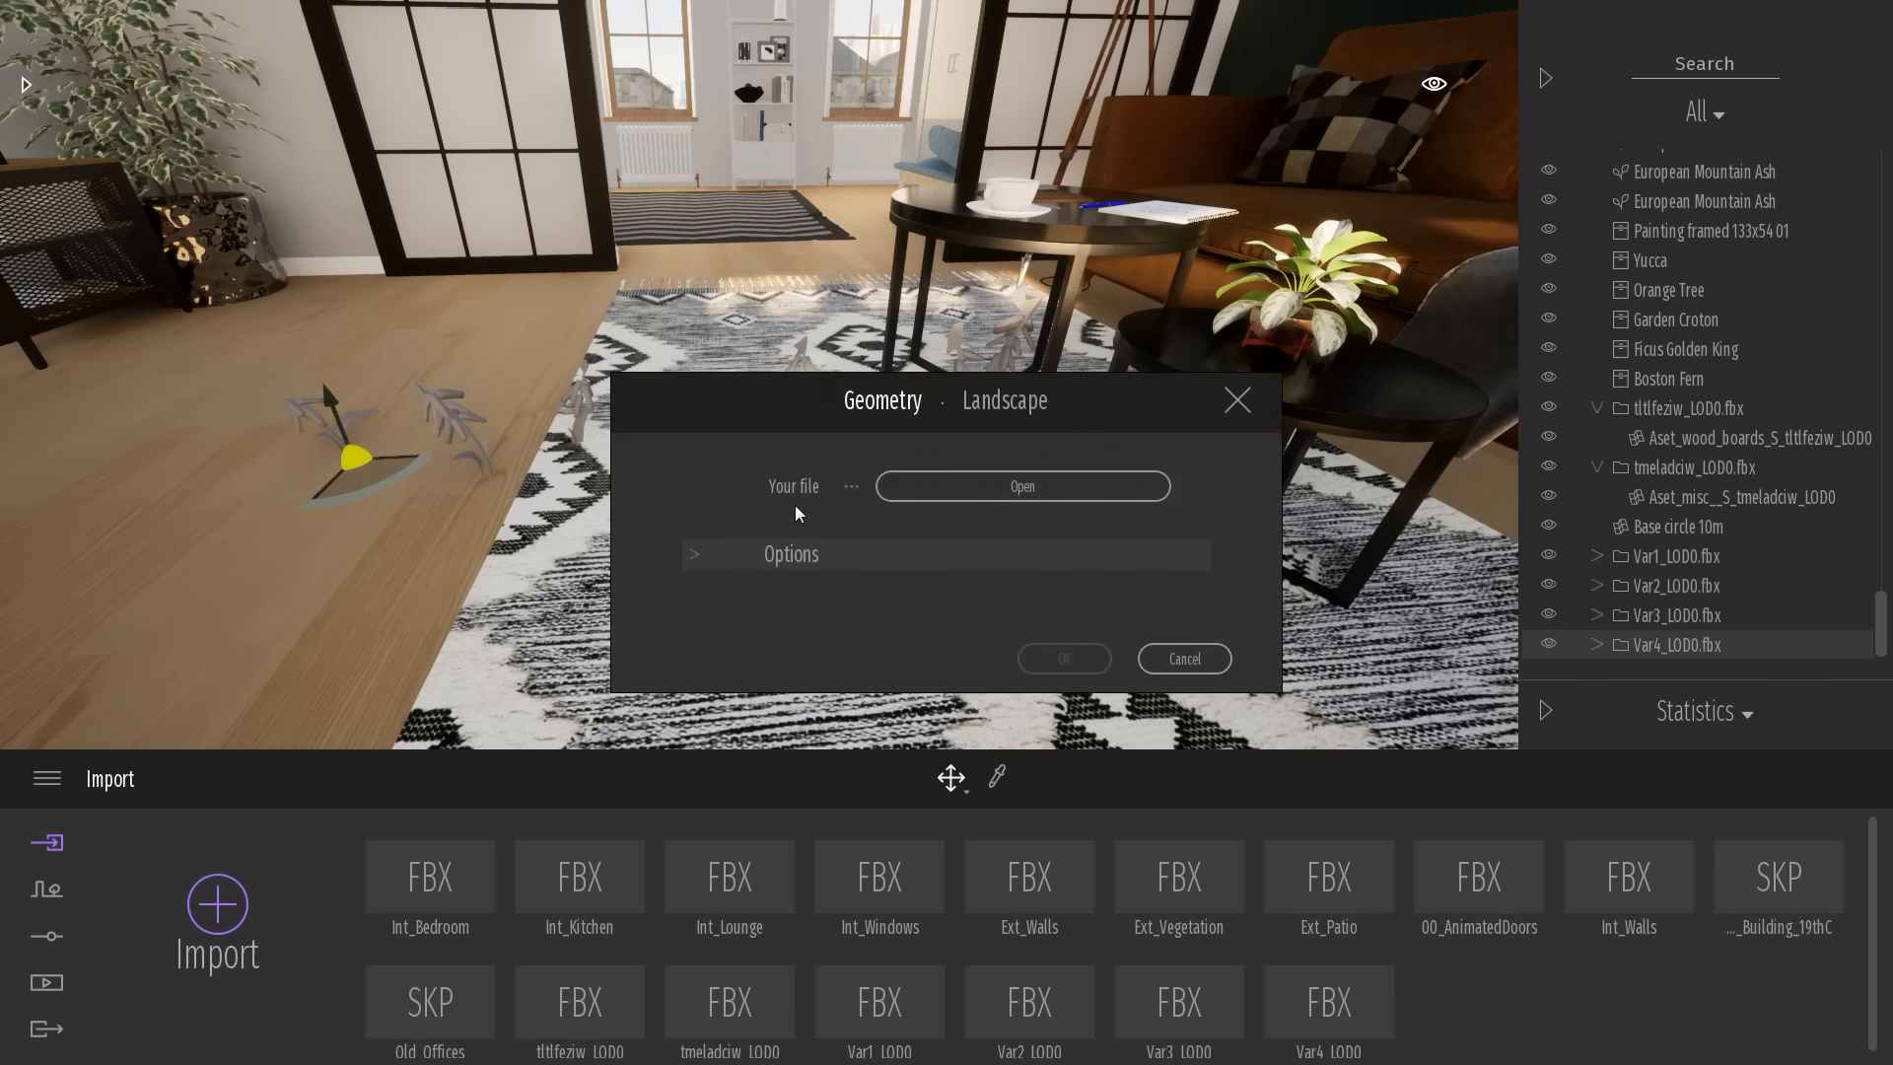
{"action": "left_click", "coordinate": [942, 487]}
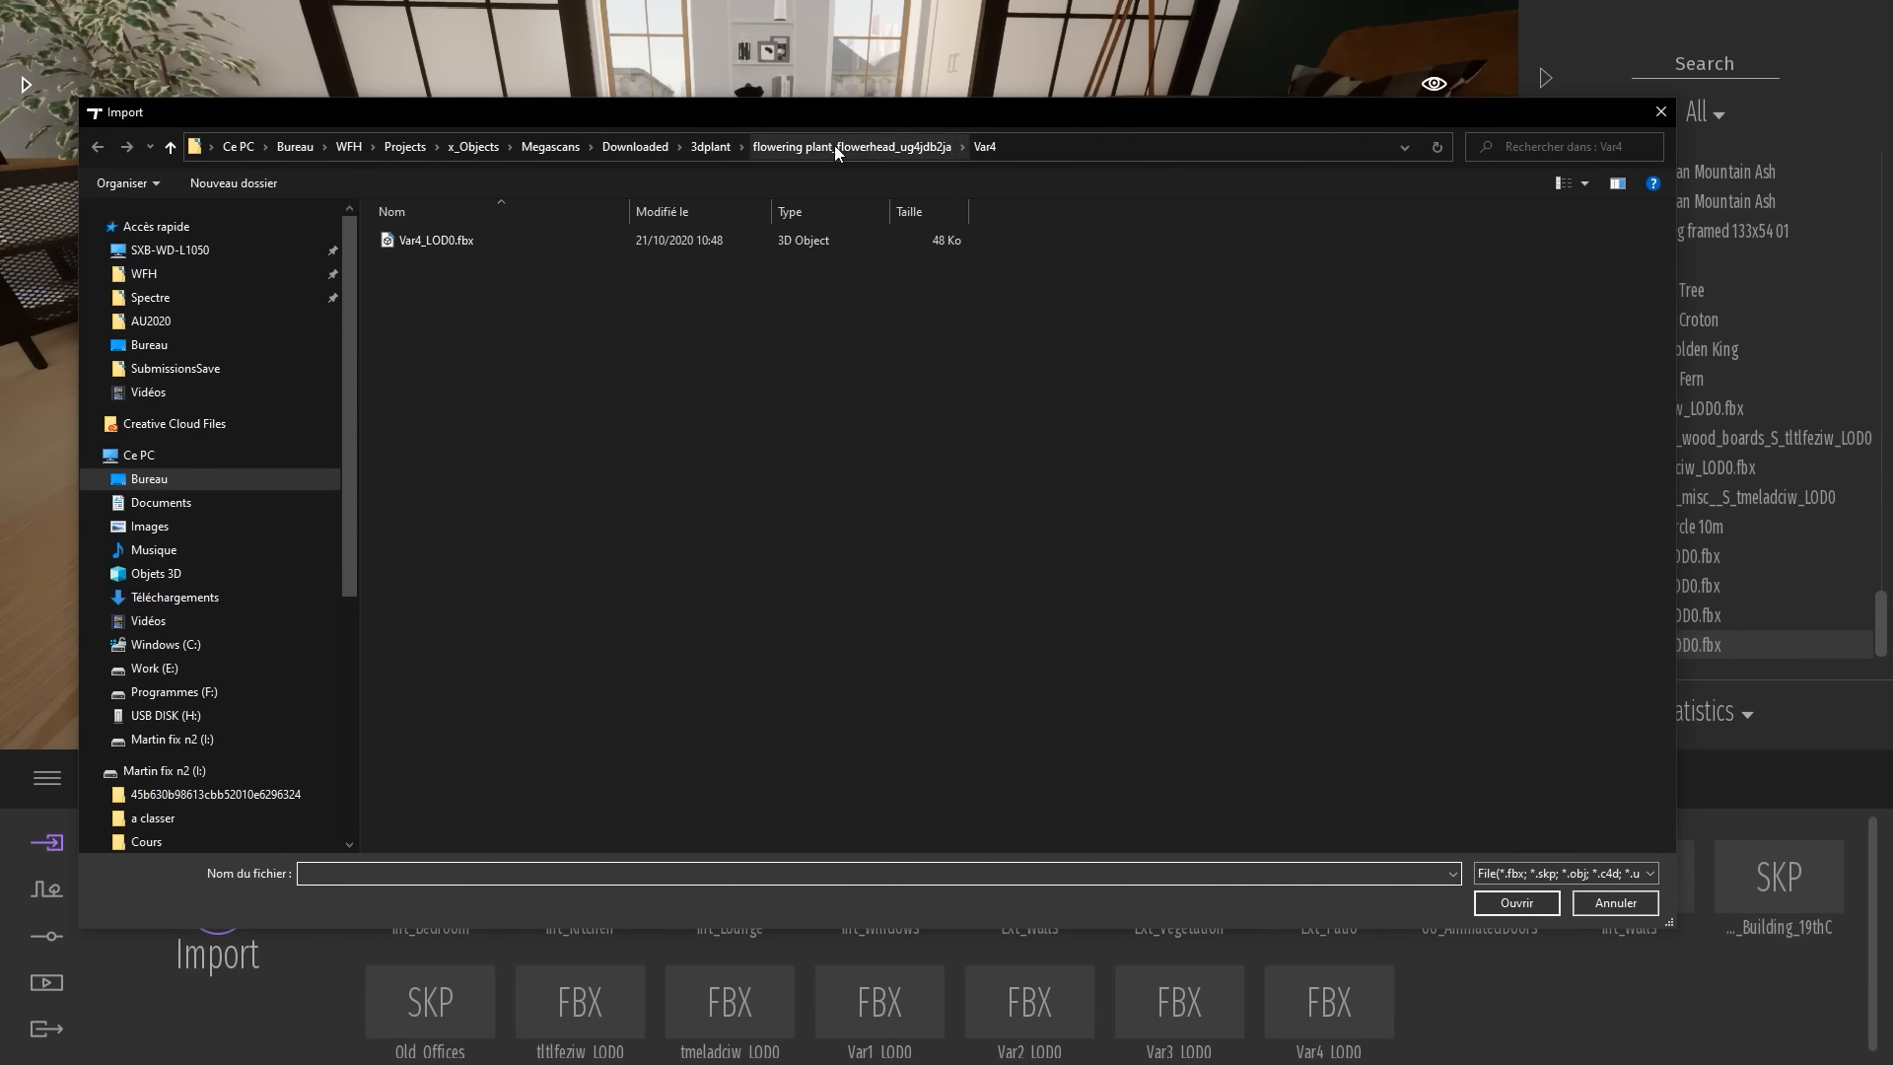
{"action": "left_click", "coordinate": [835, 146]}
{"action": "double_click", "coordinate": [414, 385]}
{"action": "double_click", "coordinate": [471, 235]}
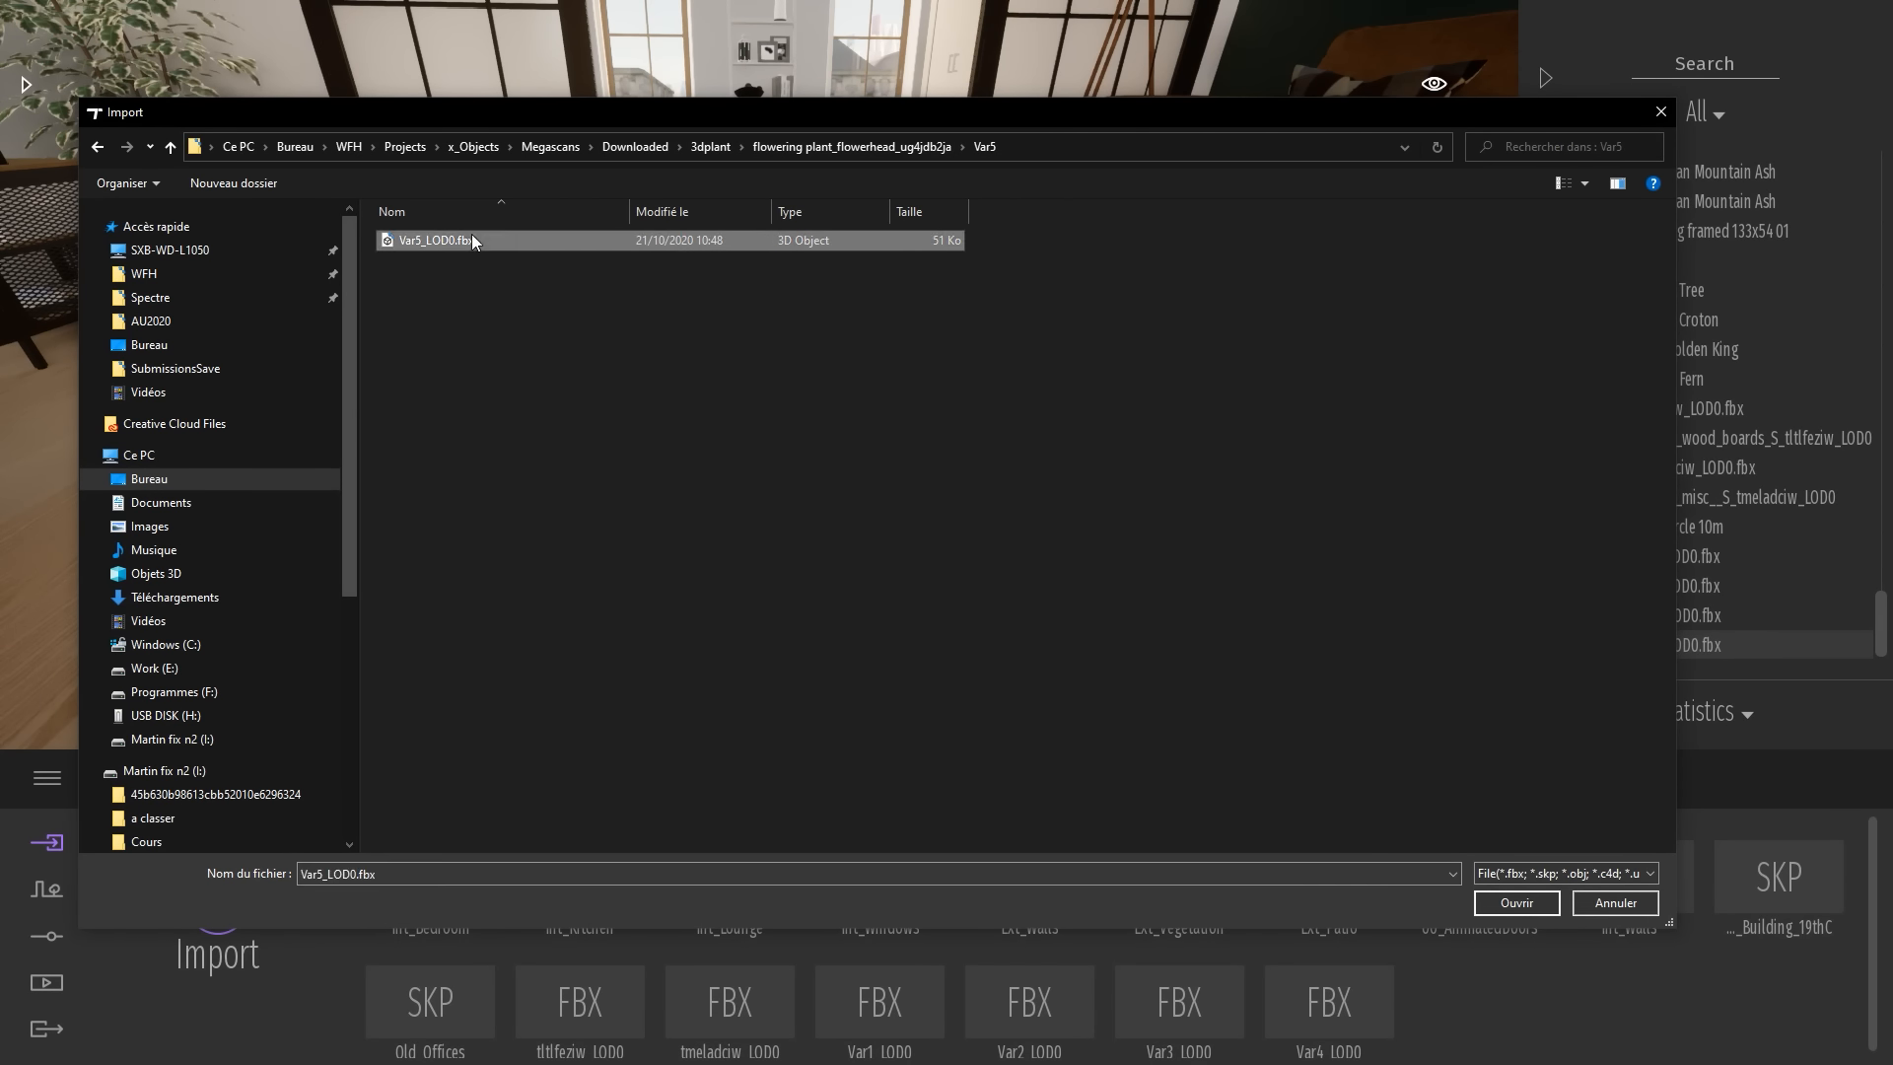
{"action": "left_click", "coordinate": [1065, 659]}
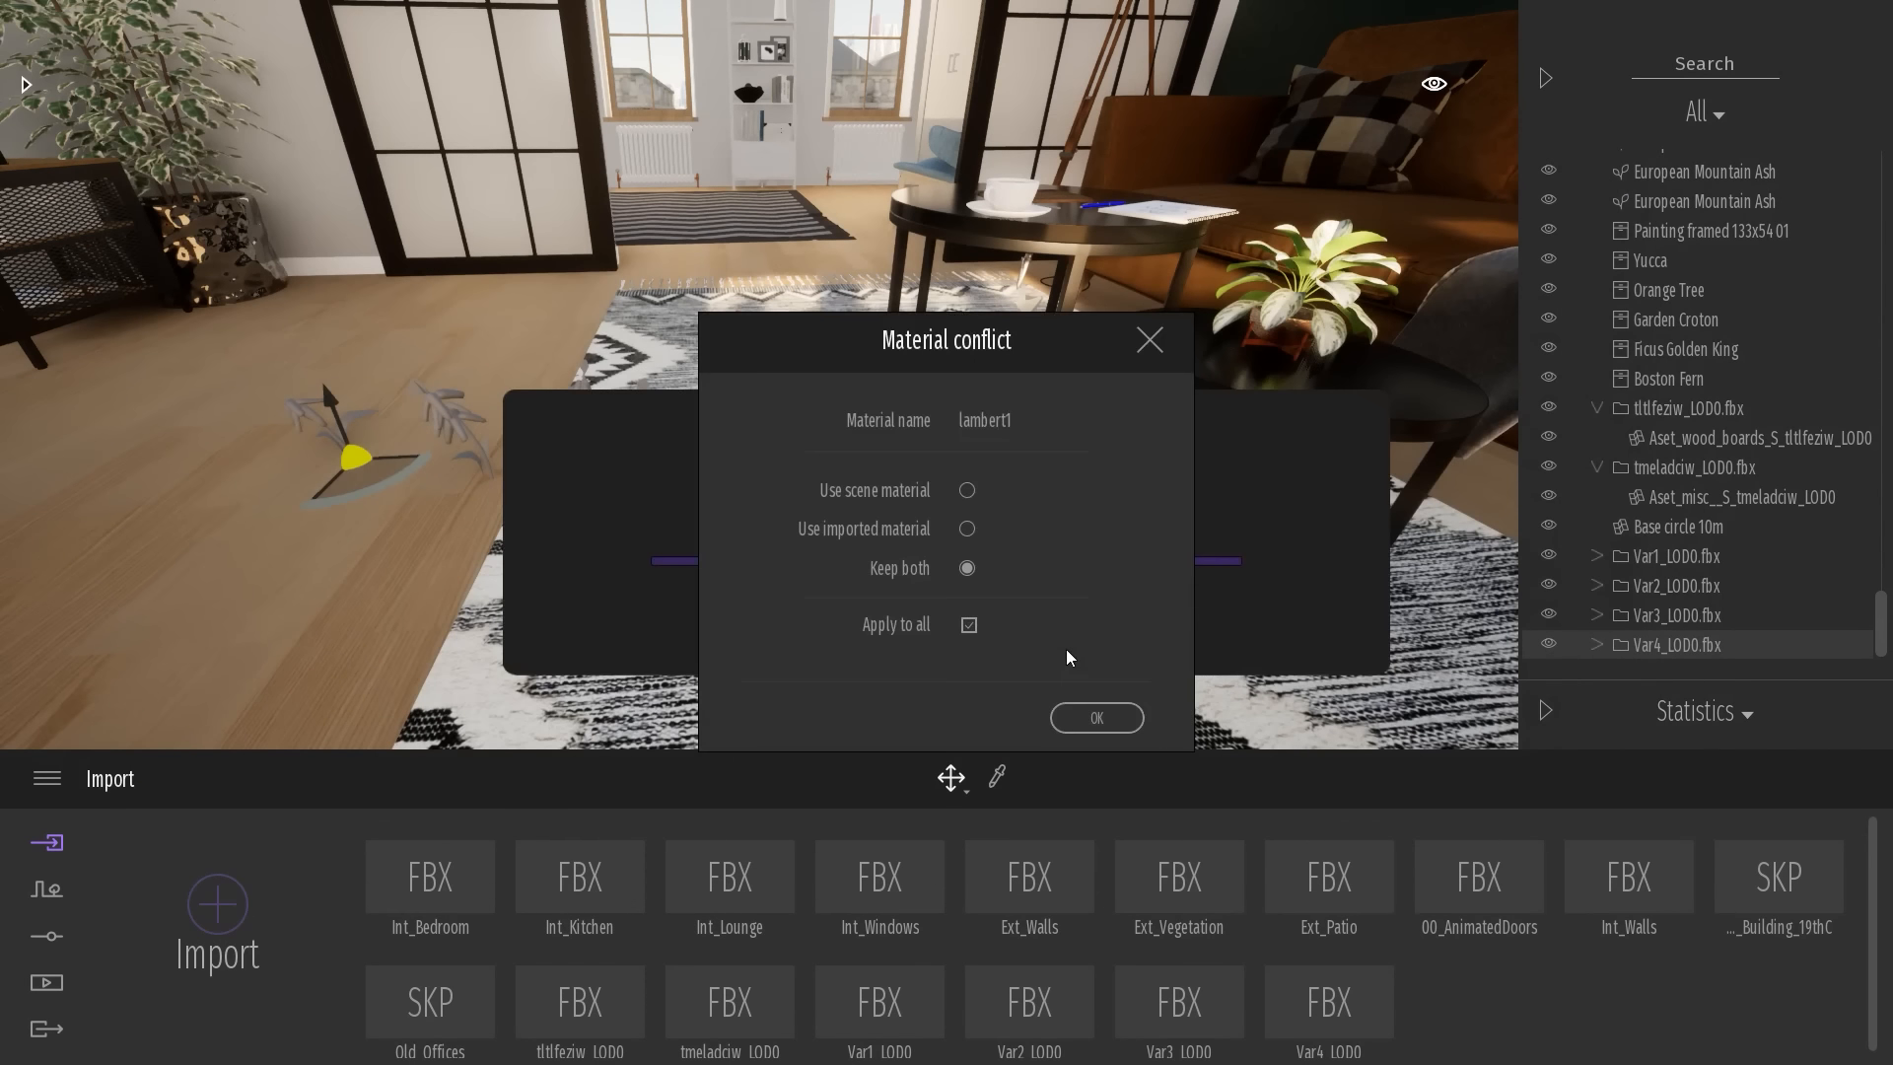
{"action": "left_click", "coordinate": [1087, 711]}
{"action": "scroll", "coordinate": [1618, 598], "scroll_direction": "down", "scroll_amount": 1}
{"action": "left_click", "coordinate": [1697, 652]}
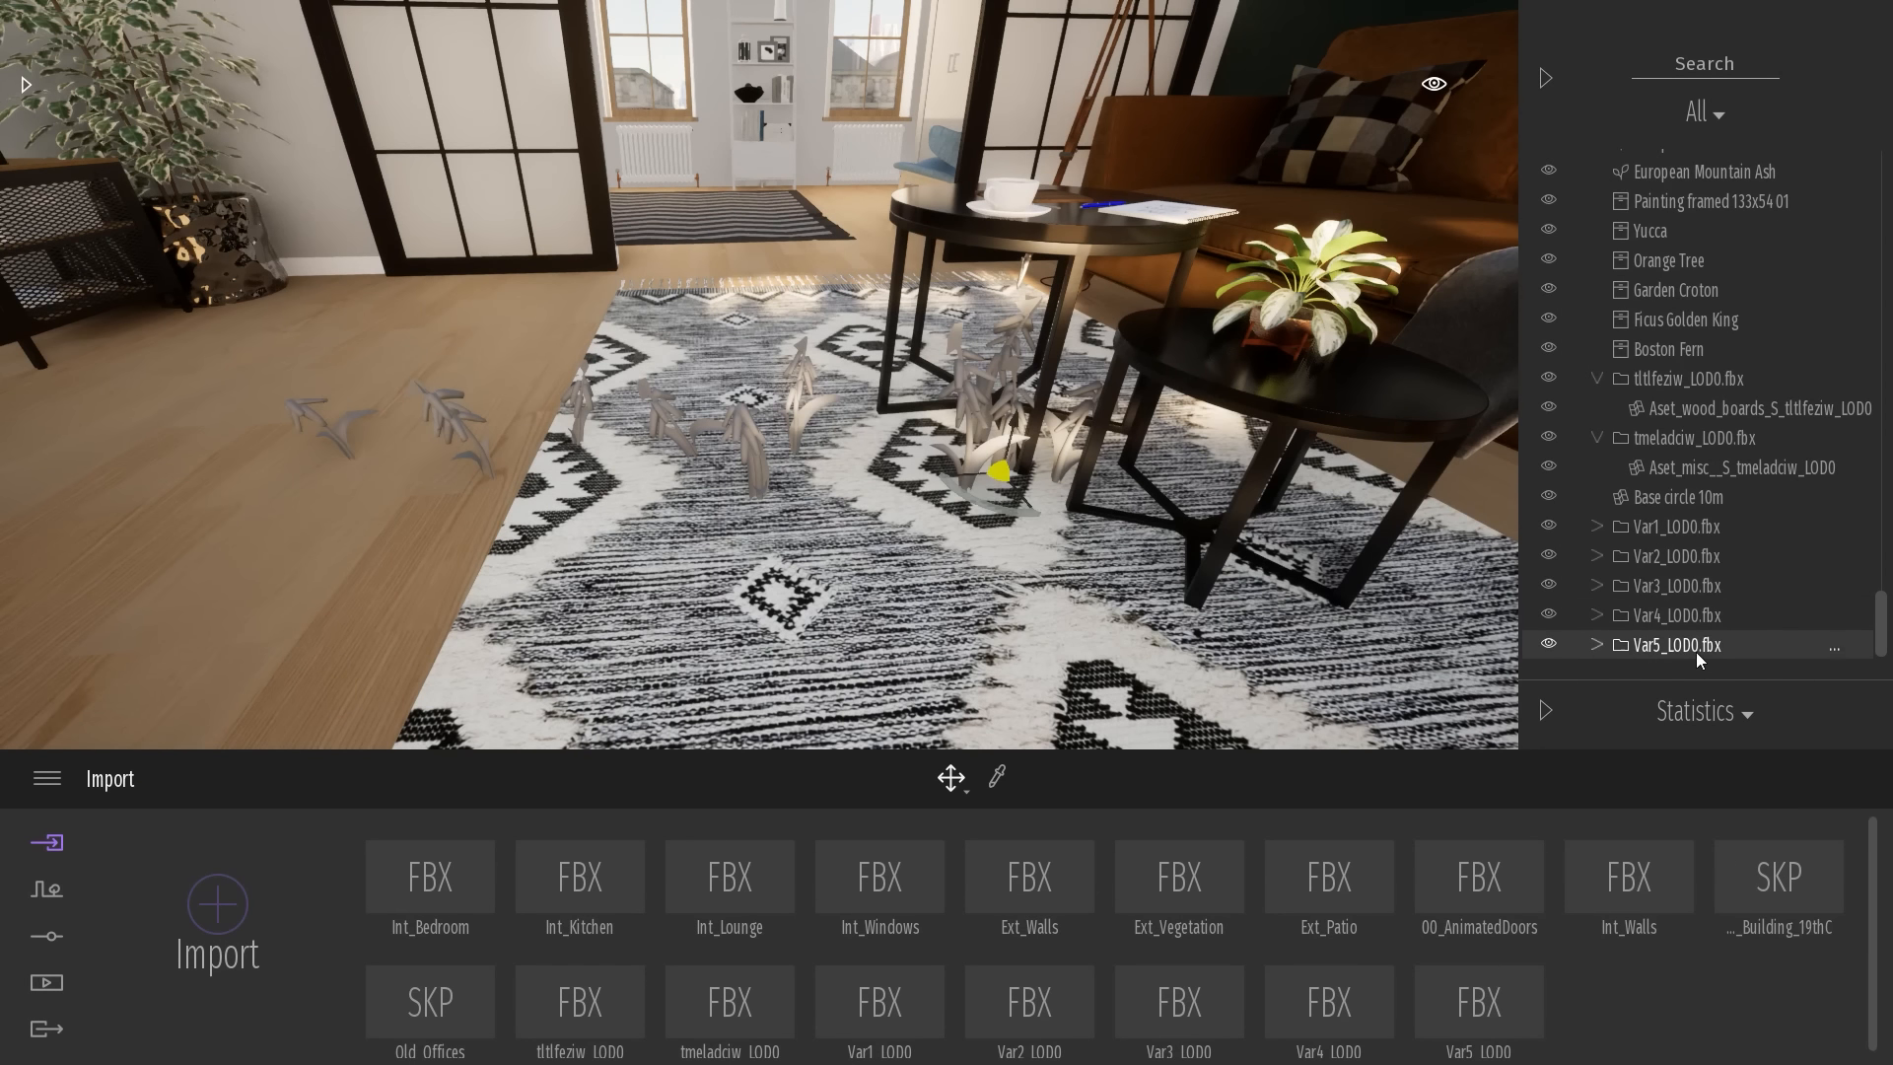
{"action": "left_click_drag", "start_coordinate": [1005, 506], "coordinate": [193, 459]}
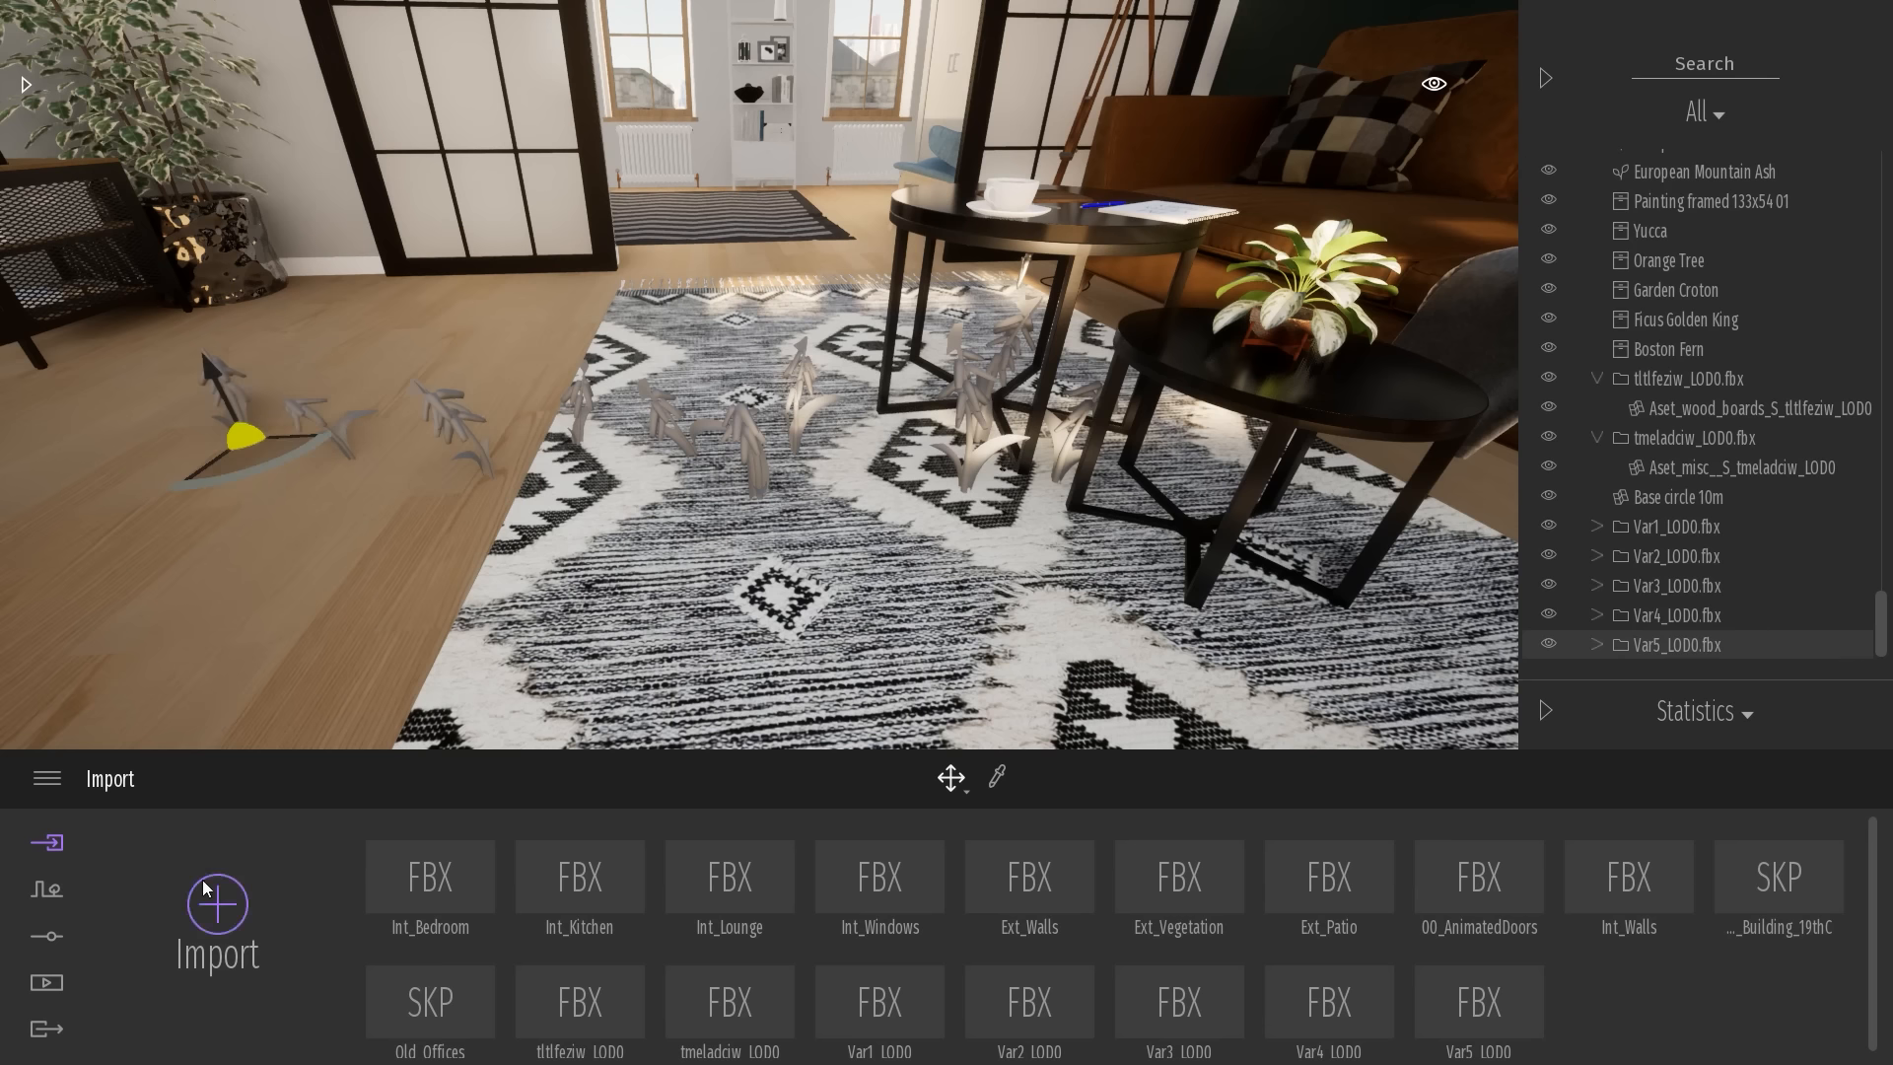
Import Var6_LOD0.fbx from the Var6 folder, keeping both conflicting materials, and place it on the wooden floor beyond the Var5 plant
{"action": "left_click", "coordinate": [217, 904]}
{"action": "left_click", "coordinate": [970, 493]}
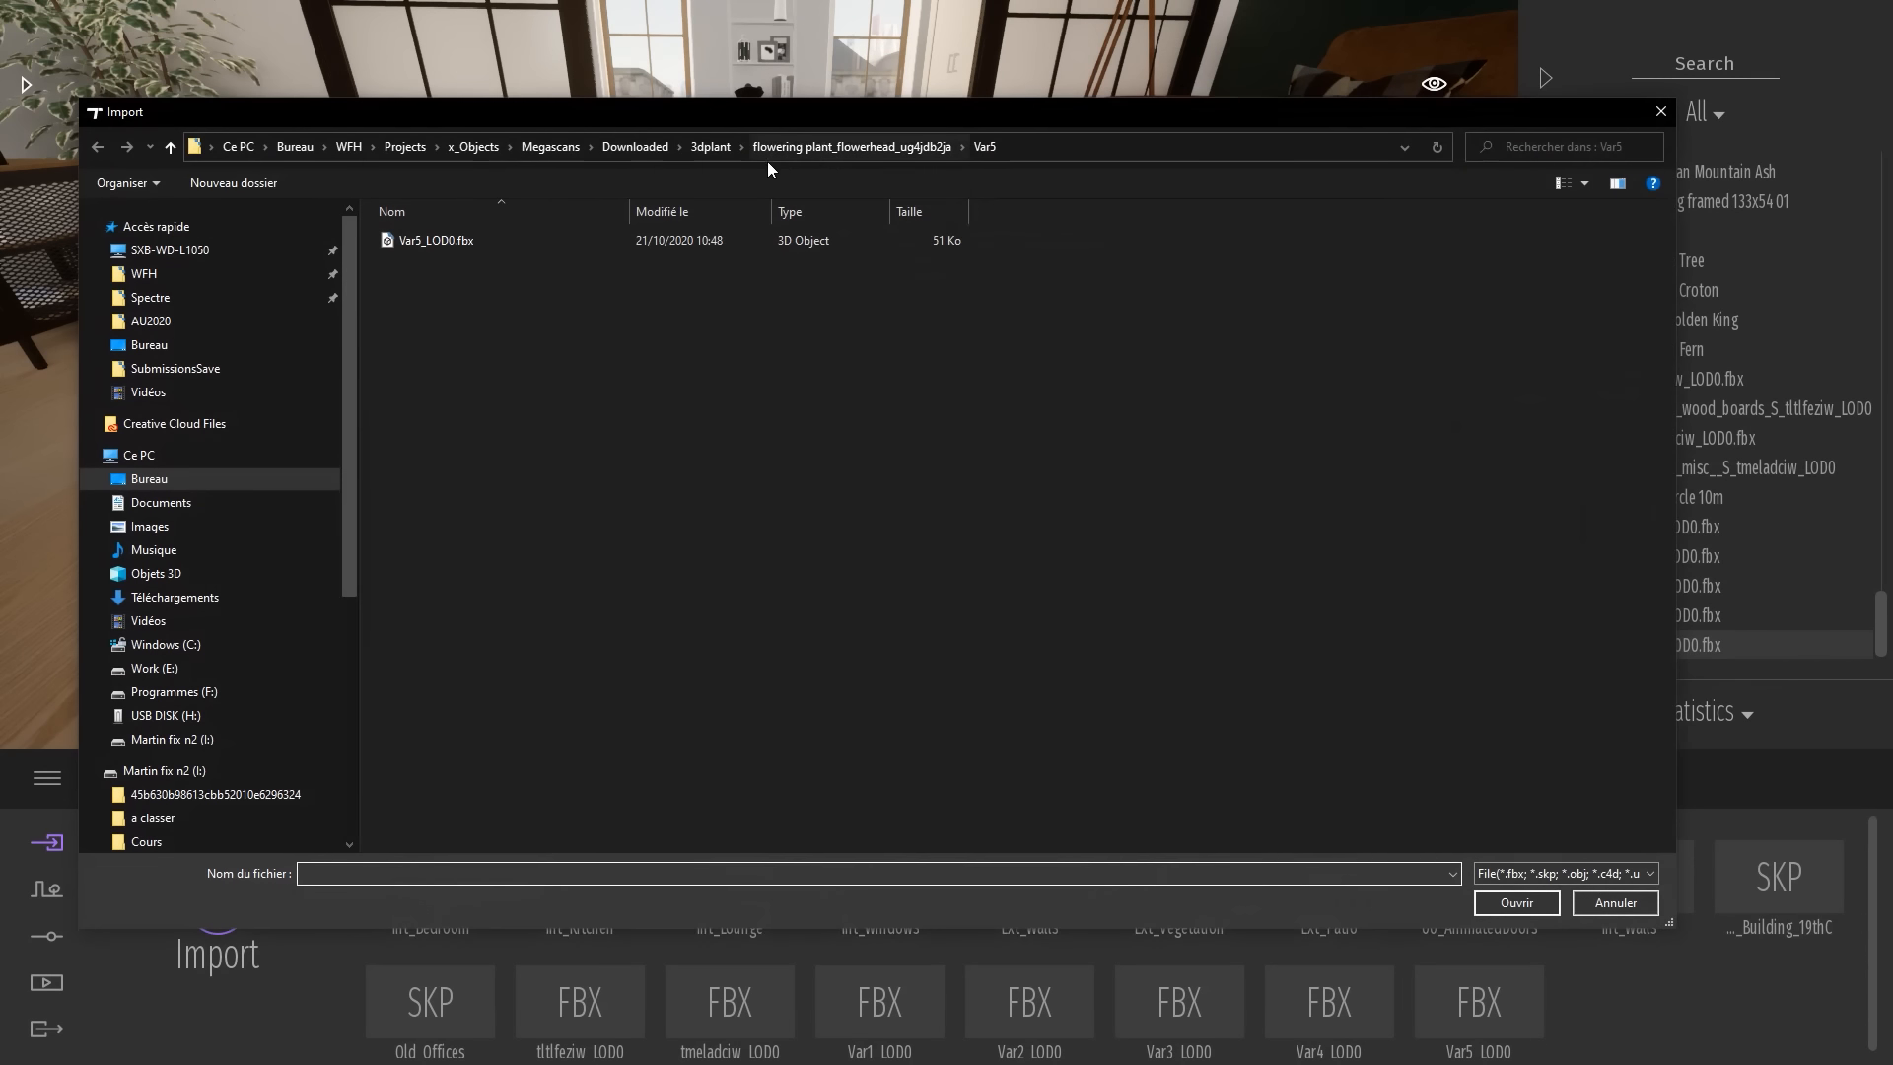
{"action": "double_click", "coordinate": [463, 386]}
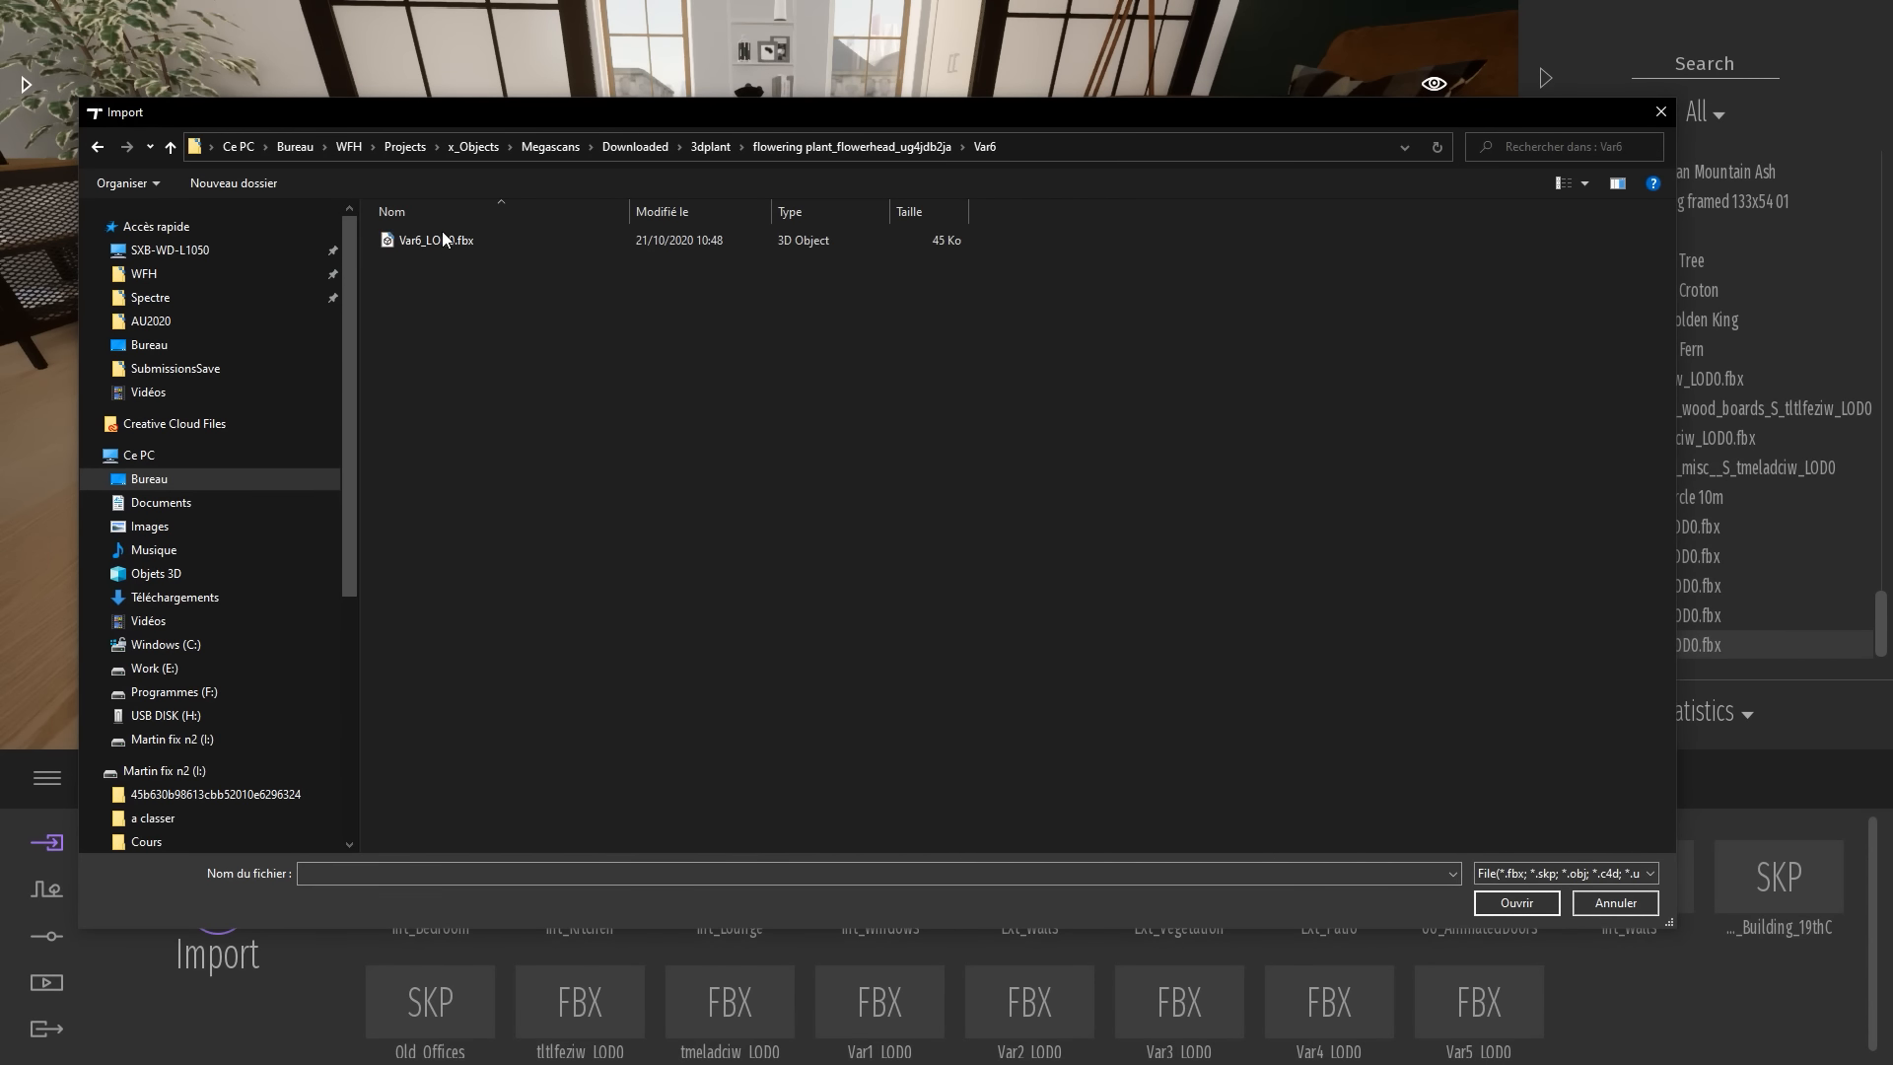
{"action": "double_click", "coordinate": [442, 239]}
{"action": "left_click", "coordinate": [1039, 657]}
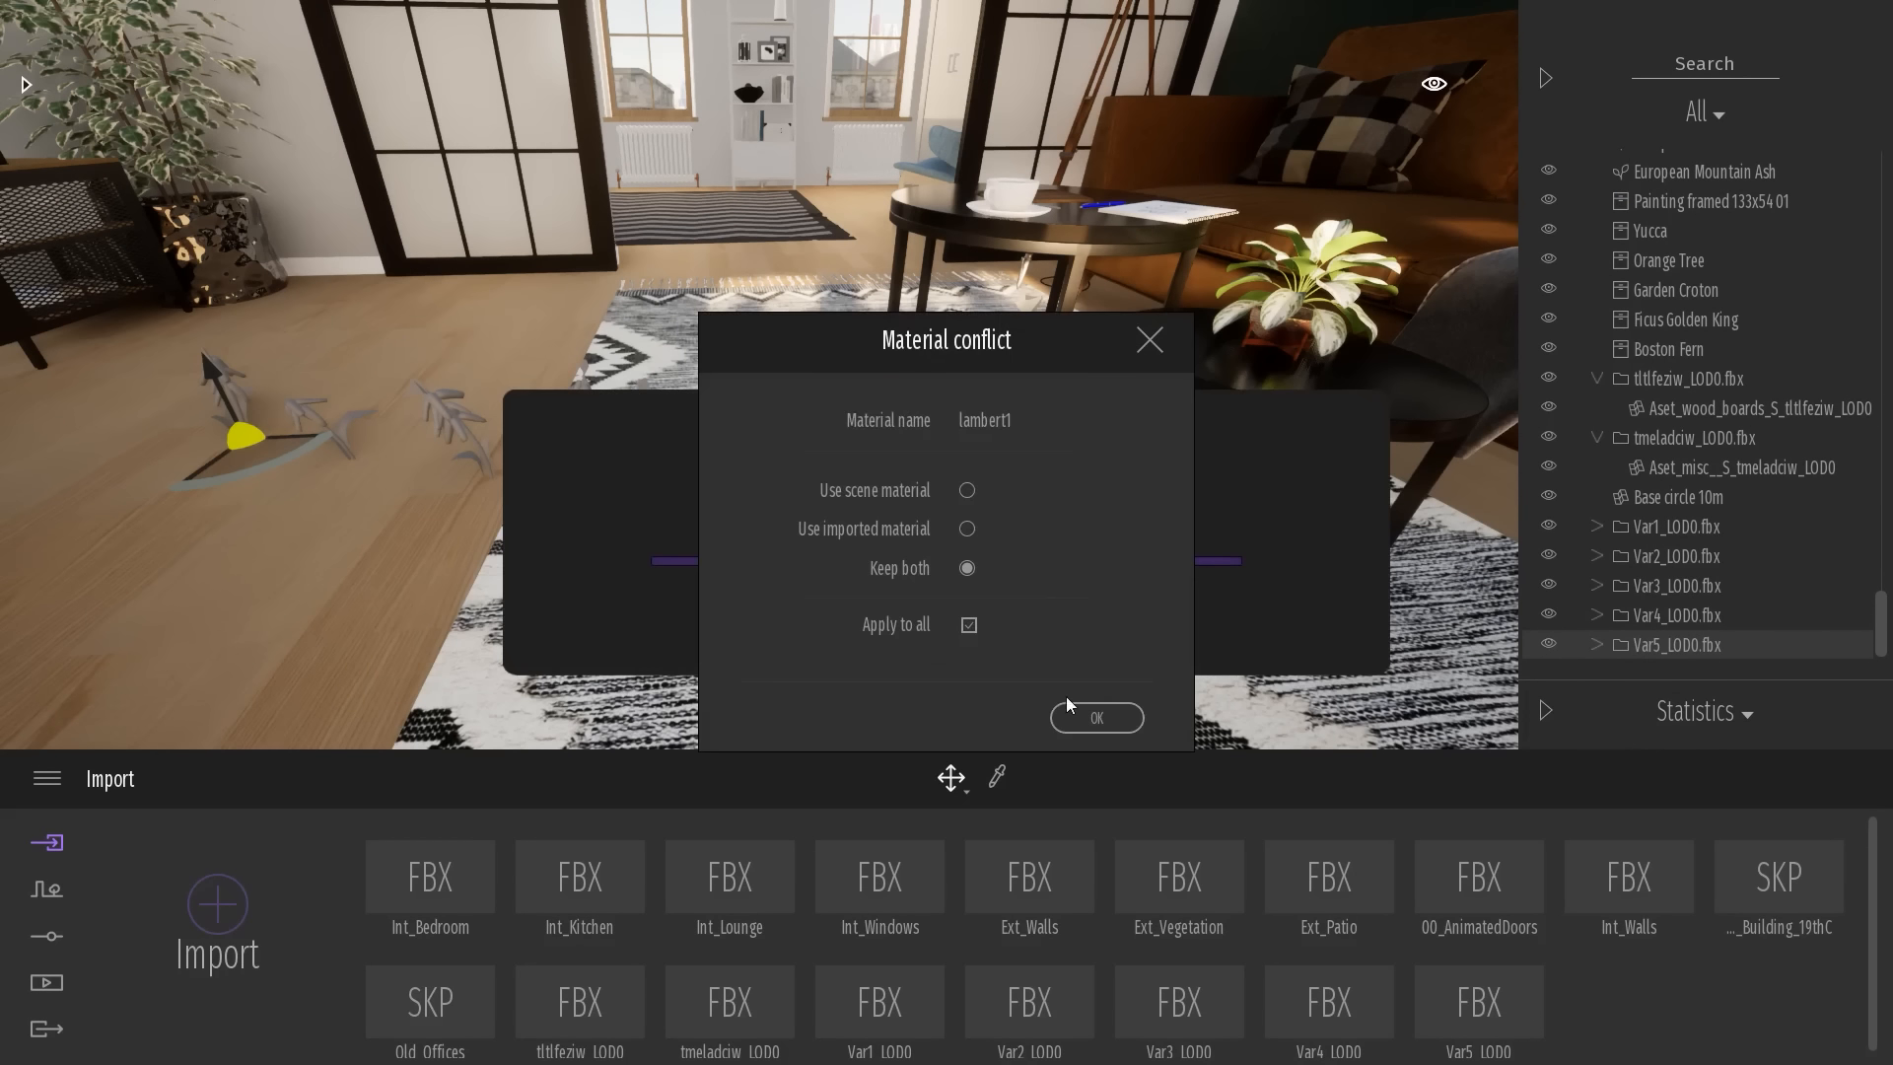
{"action": "left_click", "coordinate": [1103, 712]}
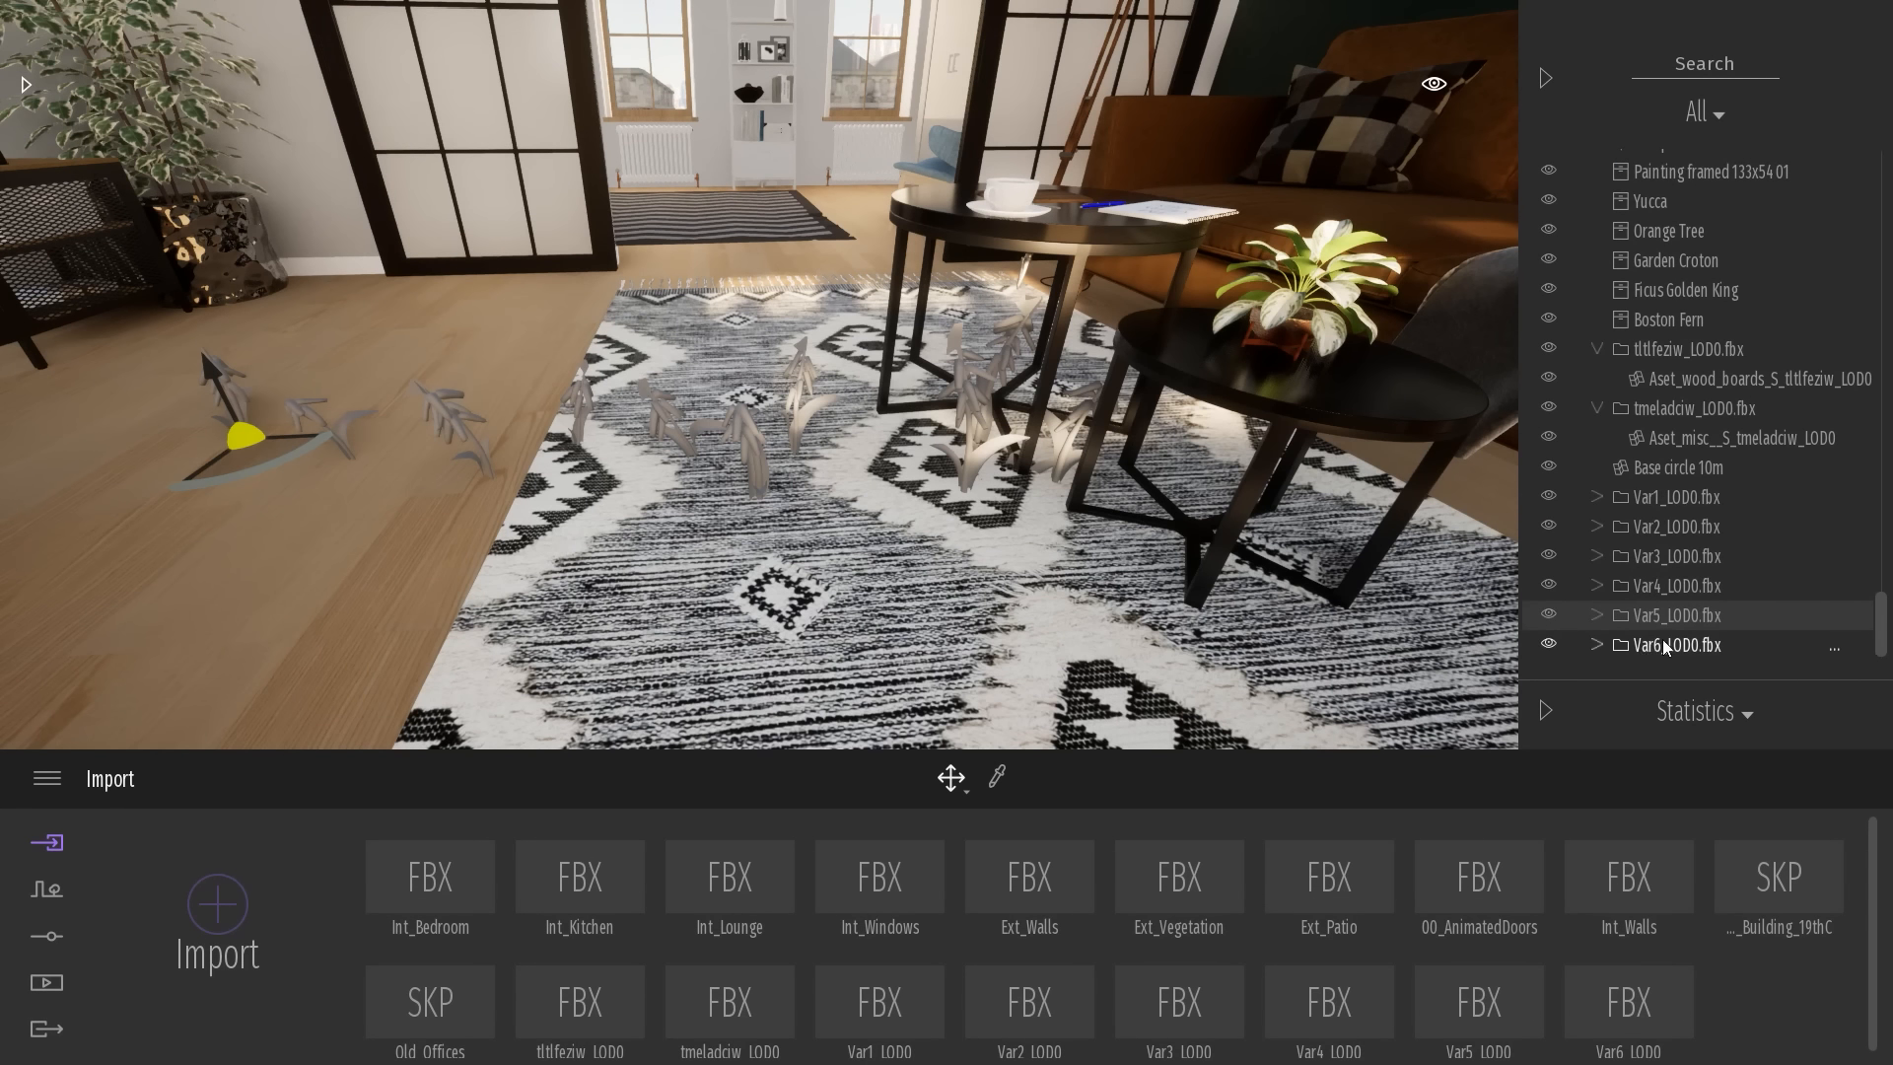
{"action": "left_click_drag", "start_coordinate": [718, 494], "coordinate": [129, 463]}
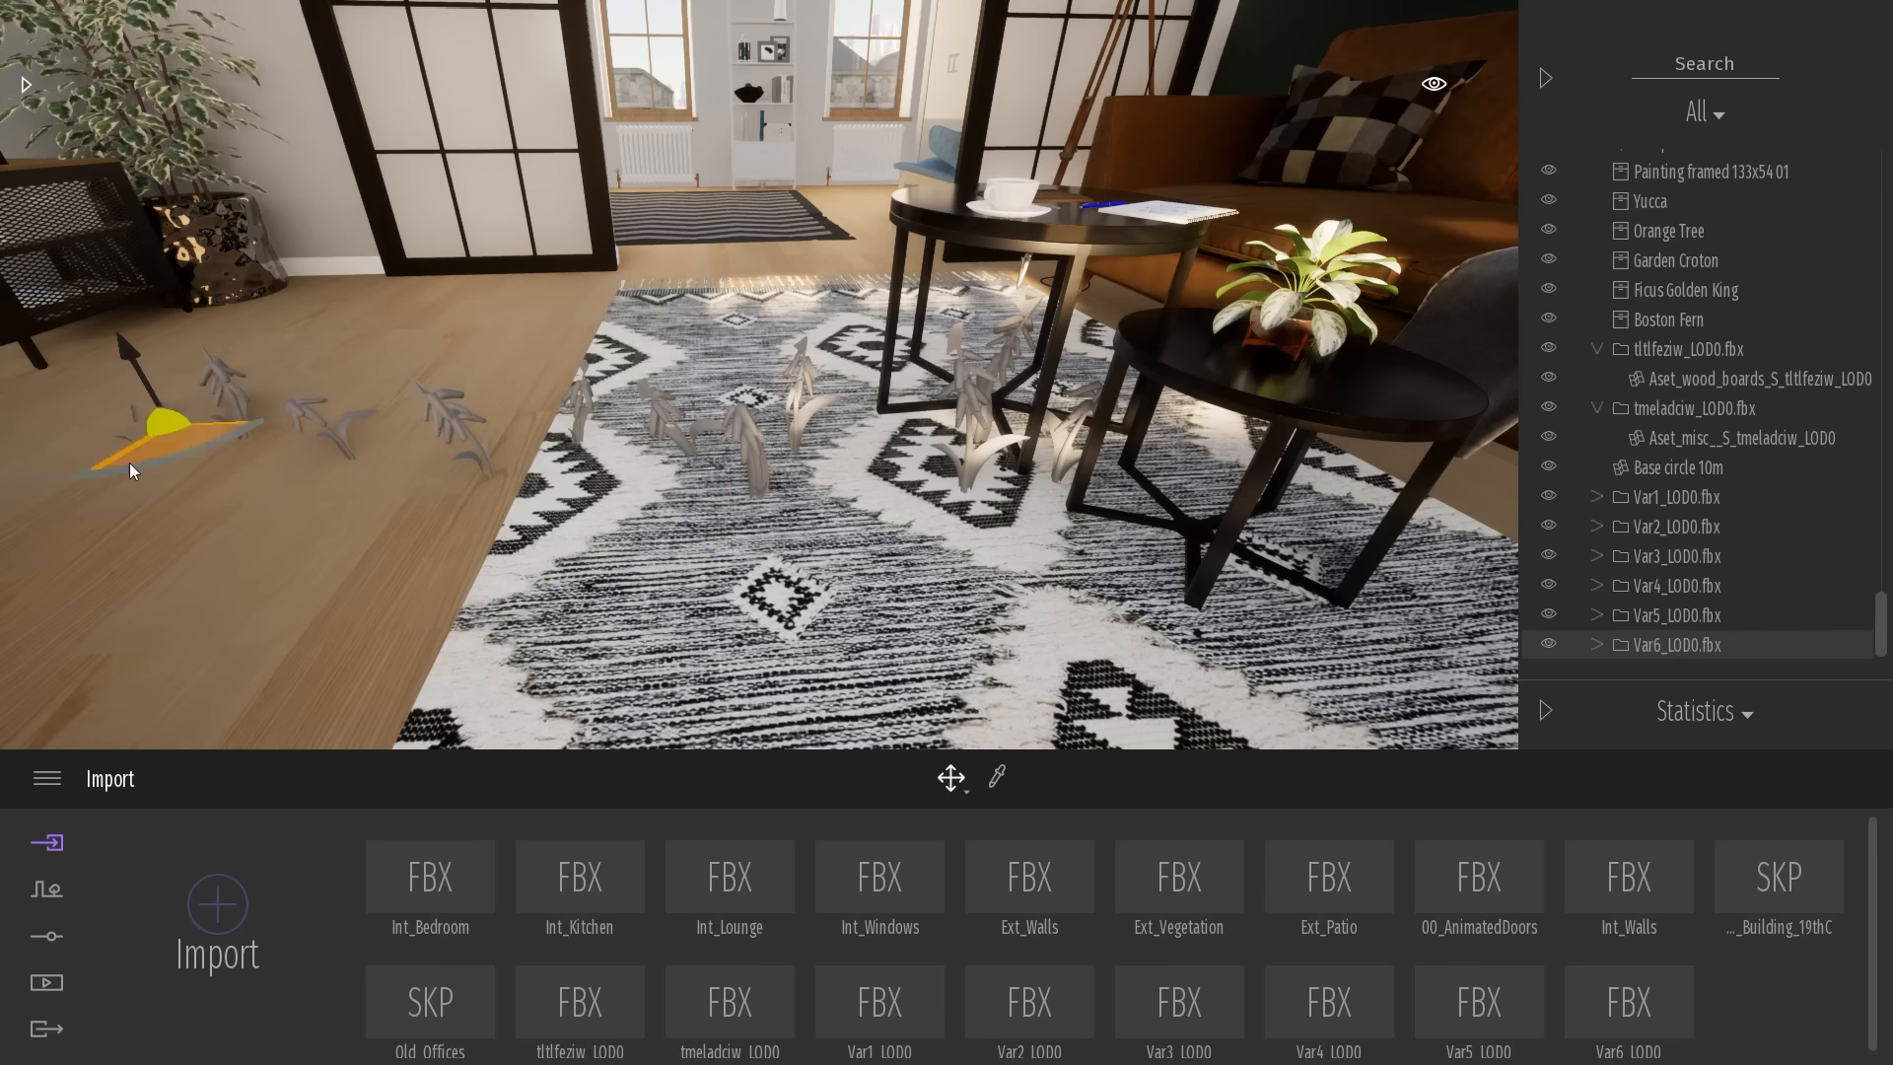
Import Var14_LOD0.fbx from the Var14 folder, keeping both conflicting materials, and move it off the rug onto the wooden floor
{"action": "left_click", "coordinate": [212, 899]}
{"action": "left_click", "coordinate": [985, 482]}
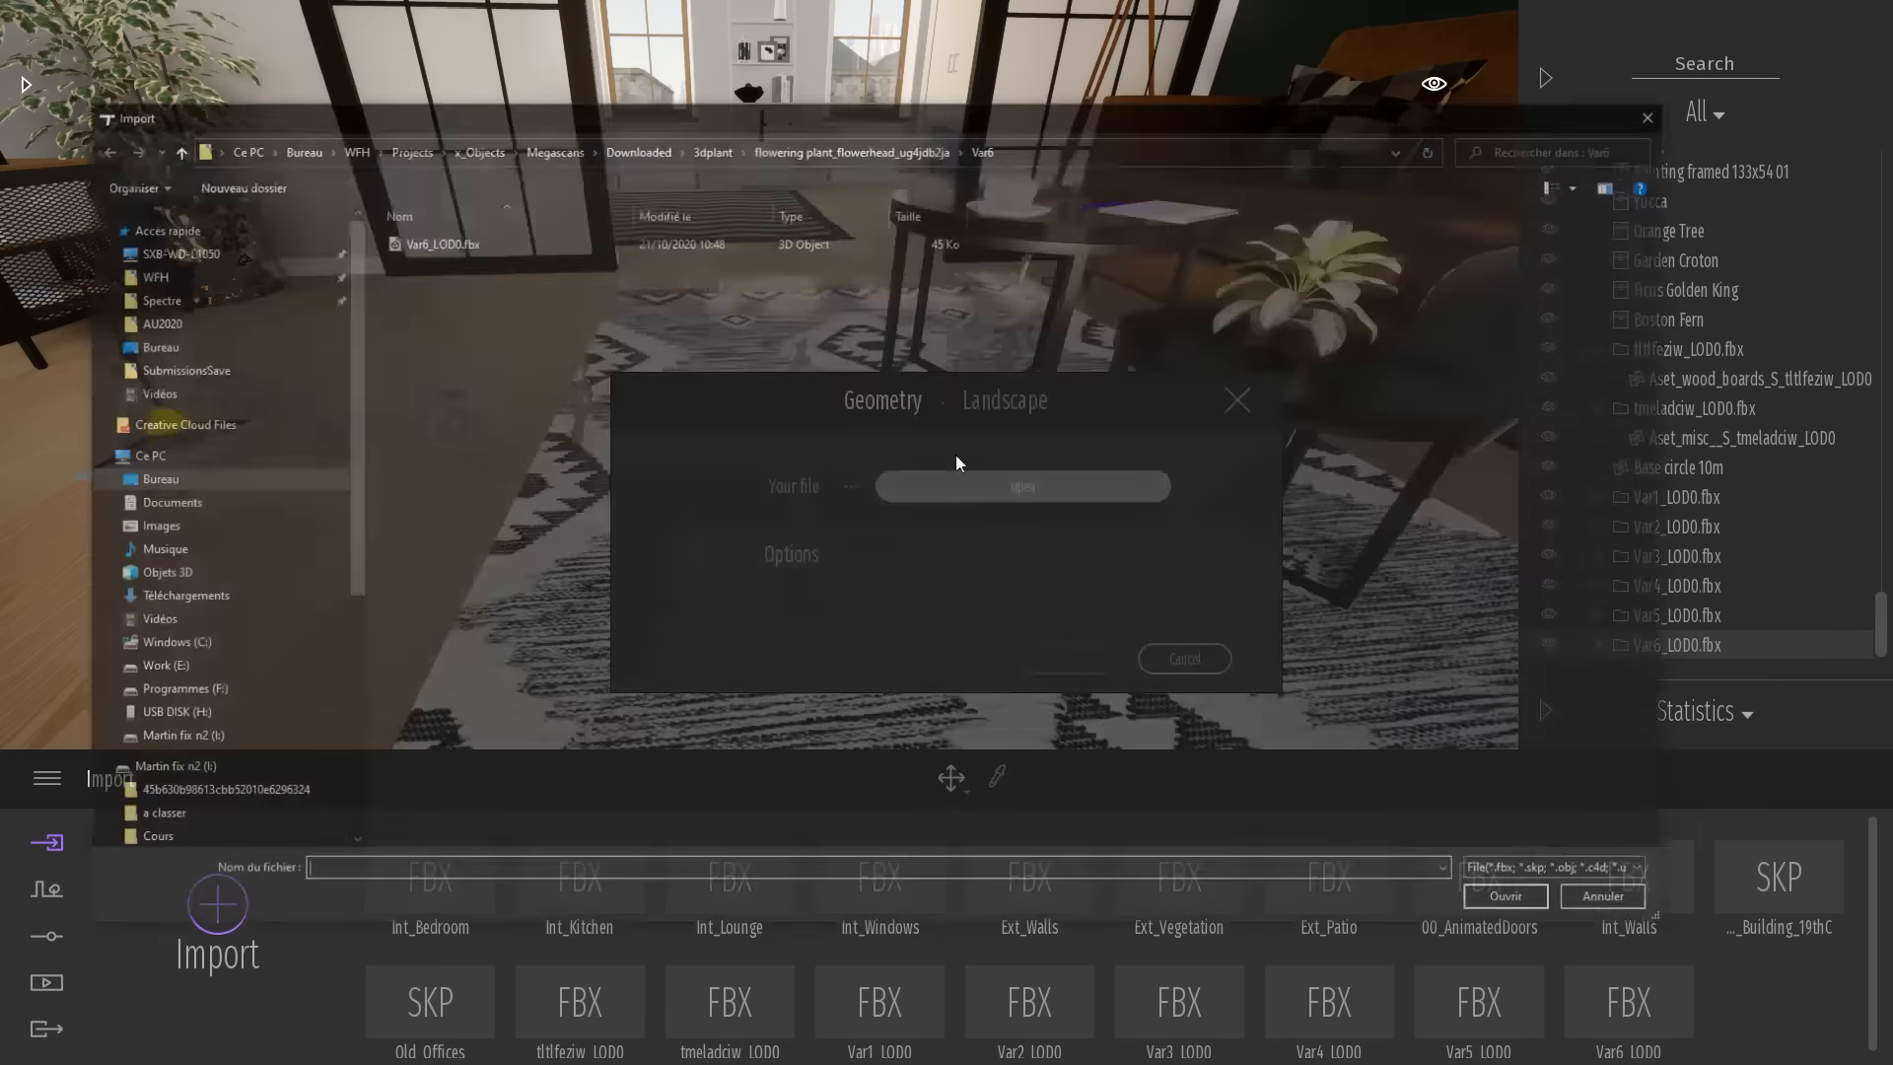
{"action": "left_click", "coordinate": [820, 143]}
{"action": "double_click", "coordinate": [430, 571]}
{"action": "double_click", "coordinate": [463, 244]}
{"action": "left_click", "coordinate": [1061, 656]}
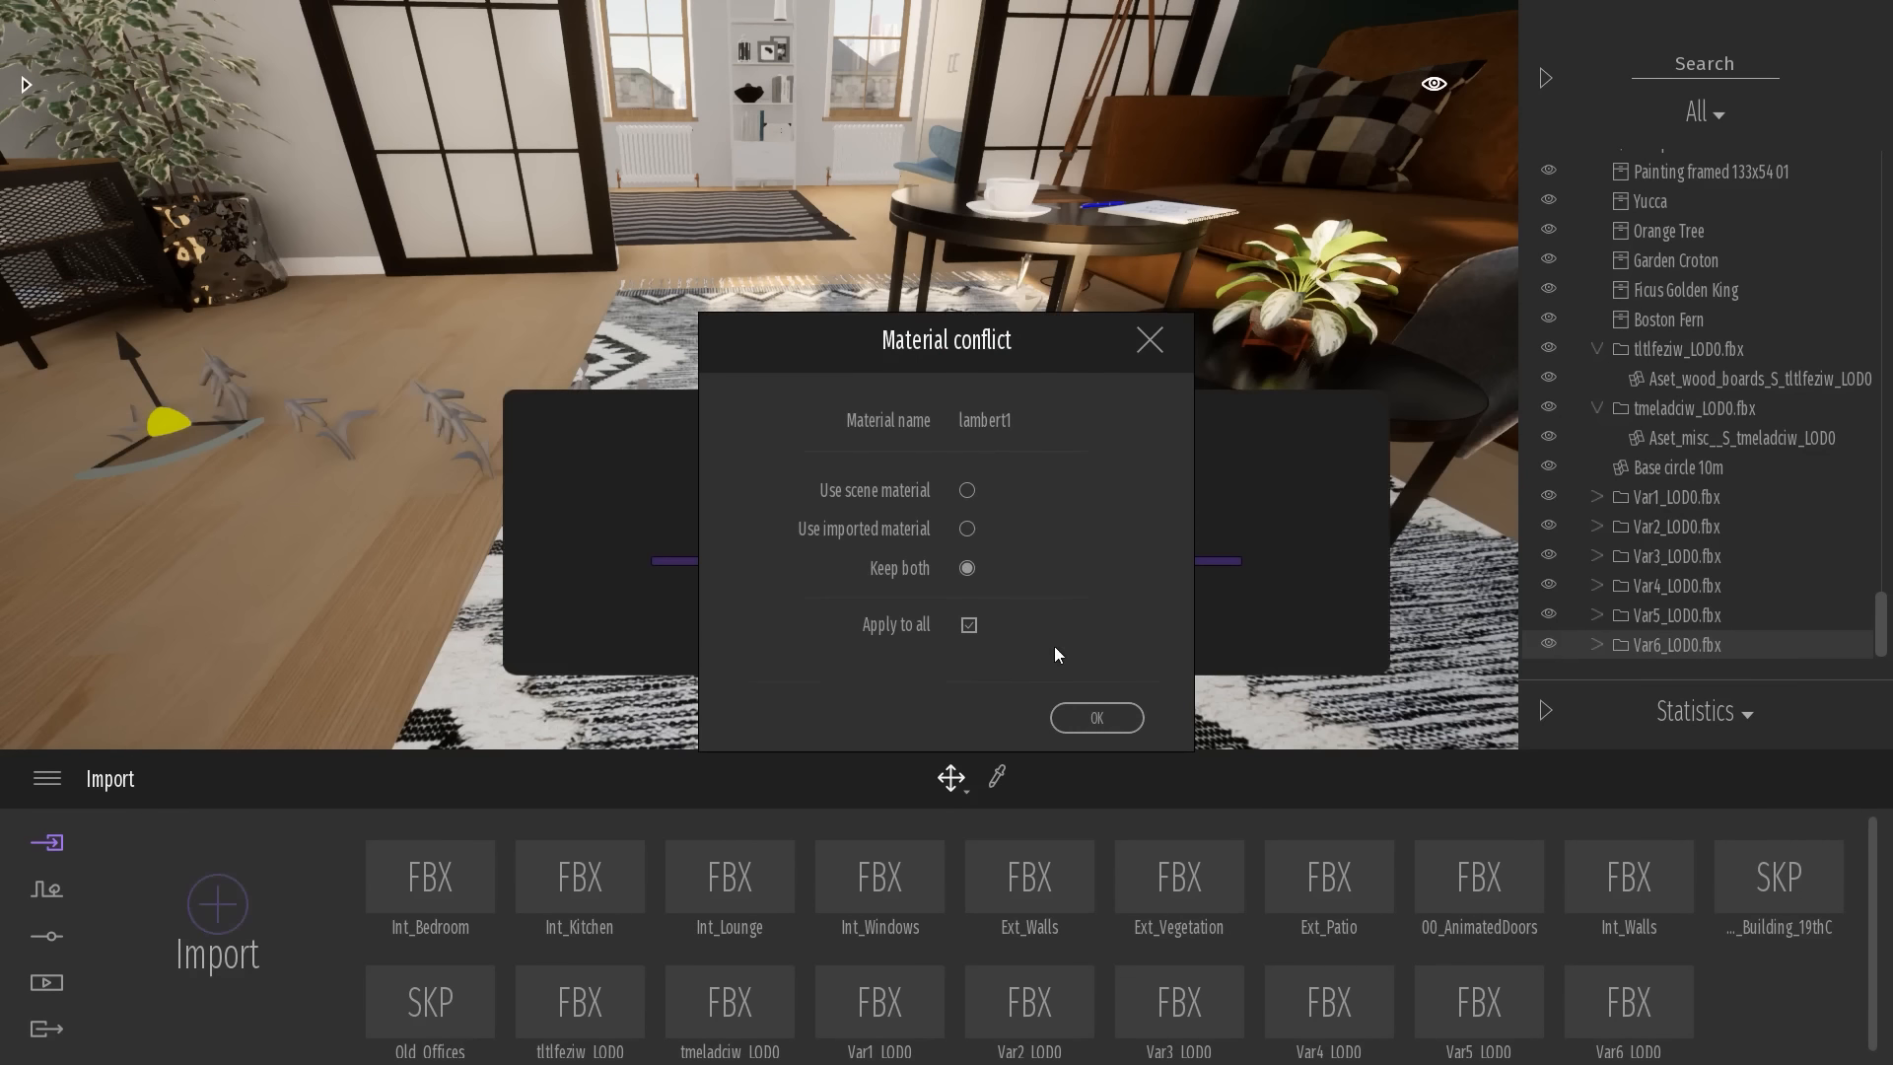
{"action": "left_click", "coordinate": [1124, 715]}
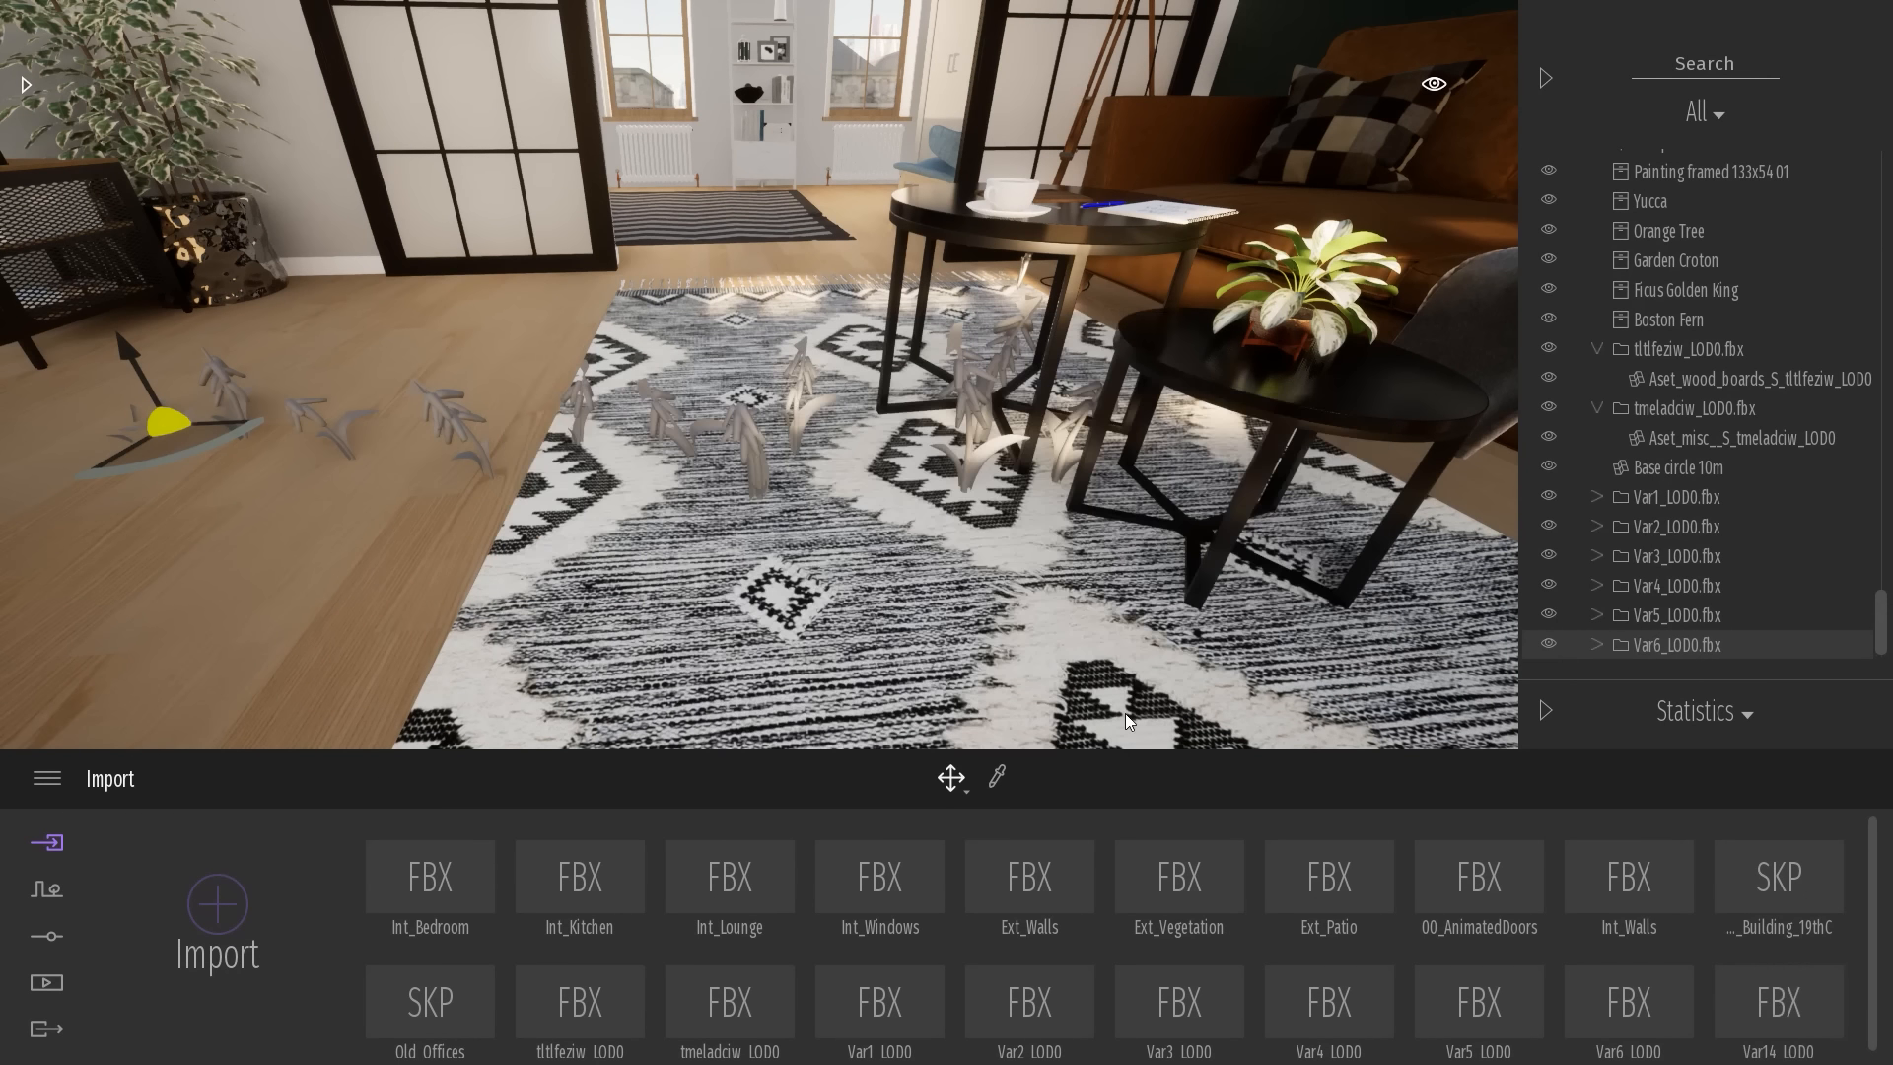
{"action": "scroll", "coordinate": [1673, 647], "scroll_direction": "down", "scroll_amount": 1}
{"action": "left_click", "coordinate": [1673, 653]}
{"action": "left_click_drag", "start_coordinate": [1032, 510], "coordinate": [531, 623]}
Import Var8_LOD0.fbx from the Var8 folder, keeping both conflicting materials, and place it on the wooden floor in front of the other variations
{"action": "left_click", "coordinate": [217, 905]}
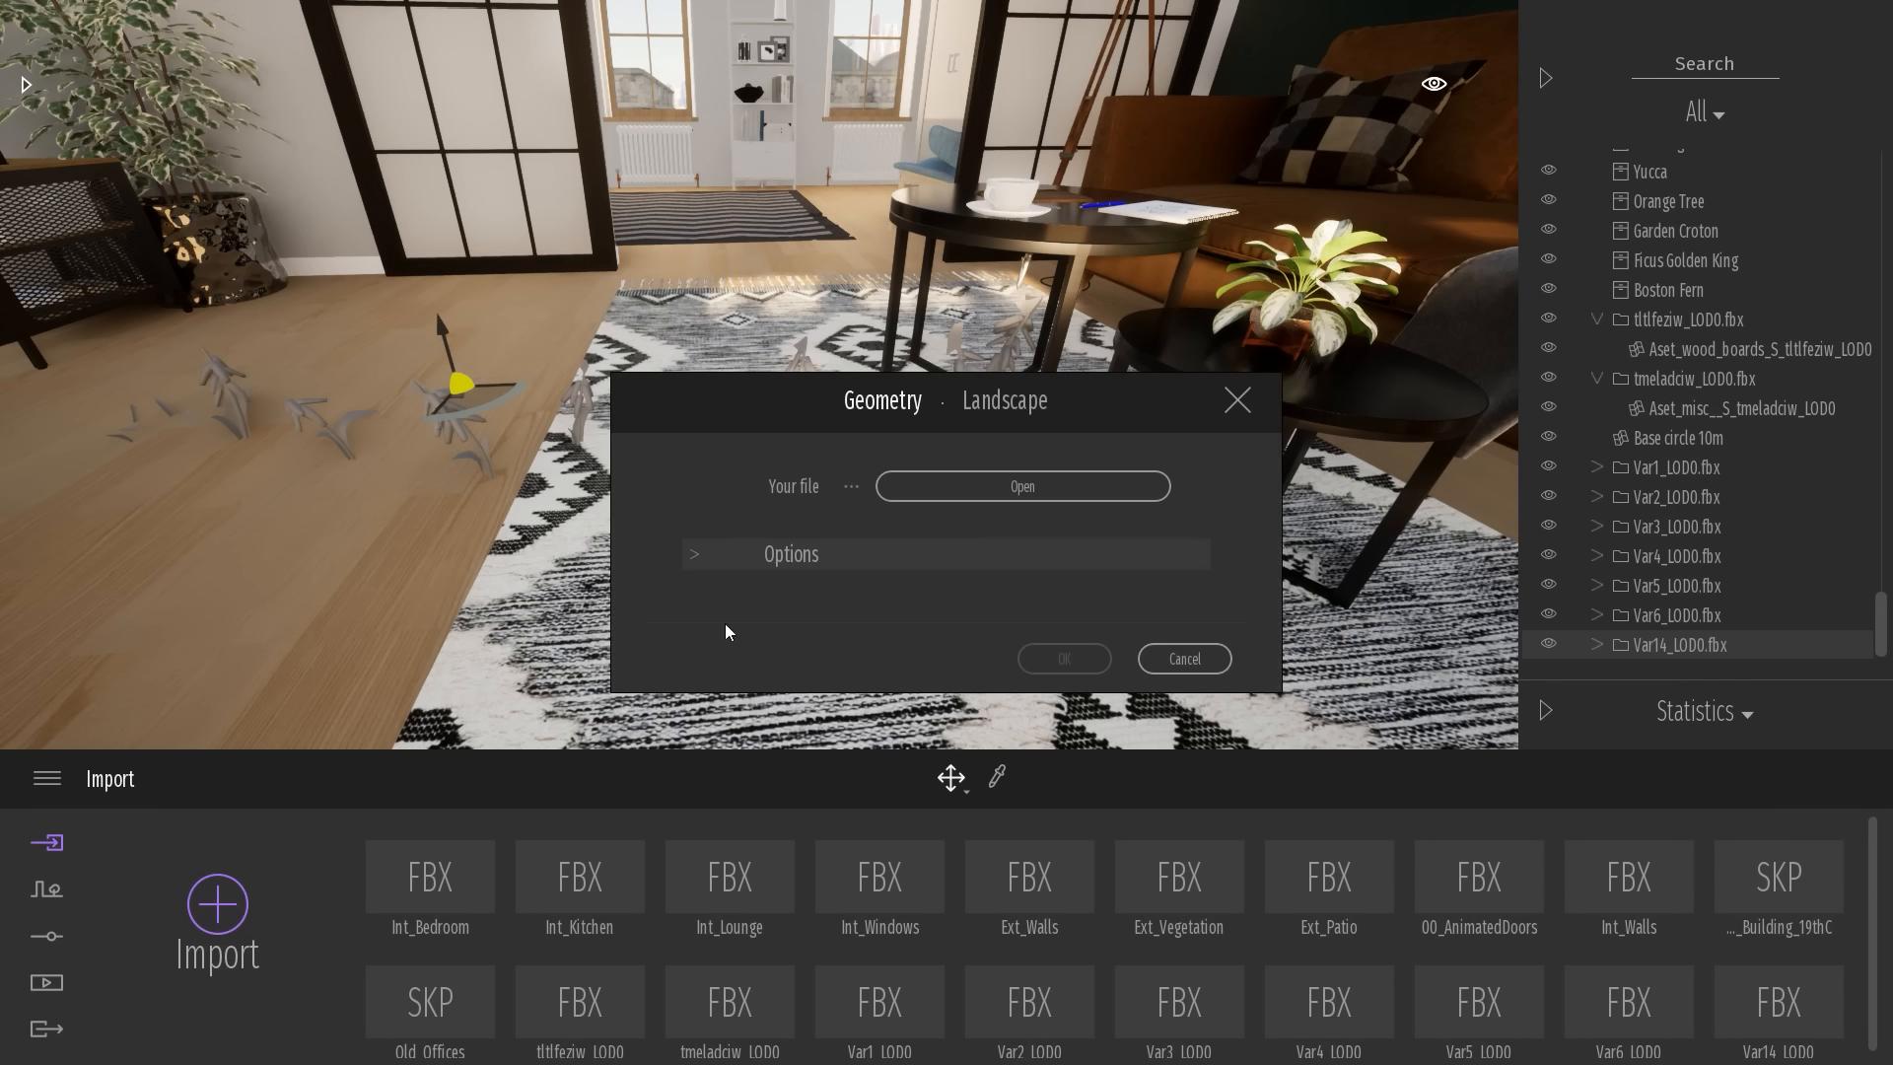
{"action": "left_click", "coordinate": [963, 493]}
{"action": "left_click", "coordinate": [807, 147]}
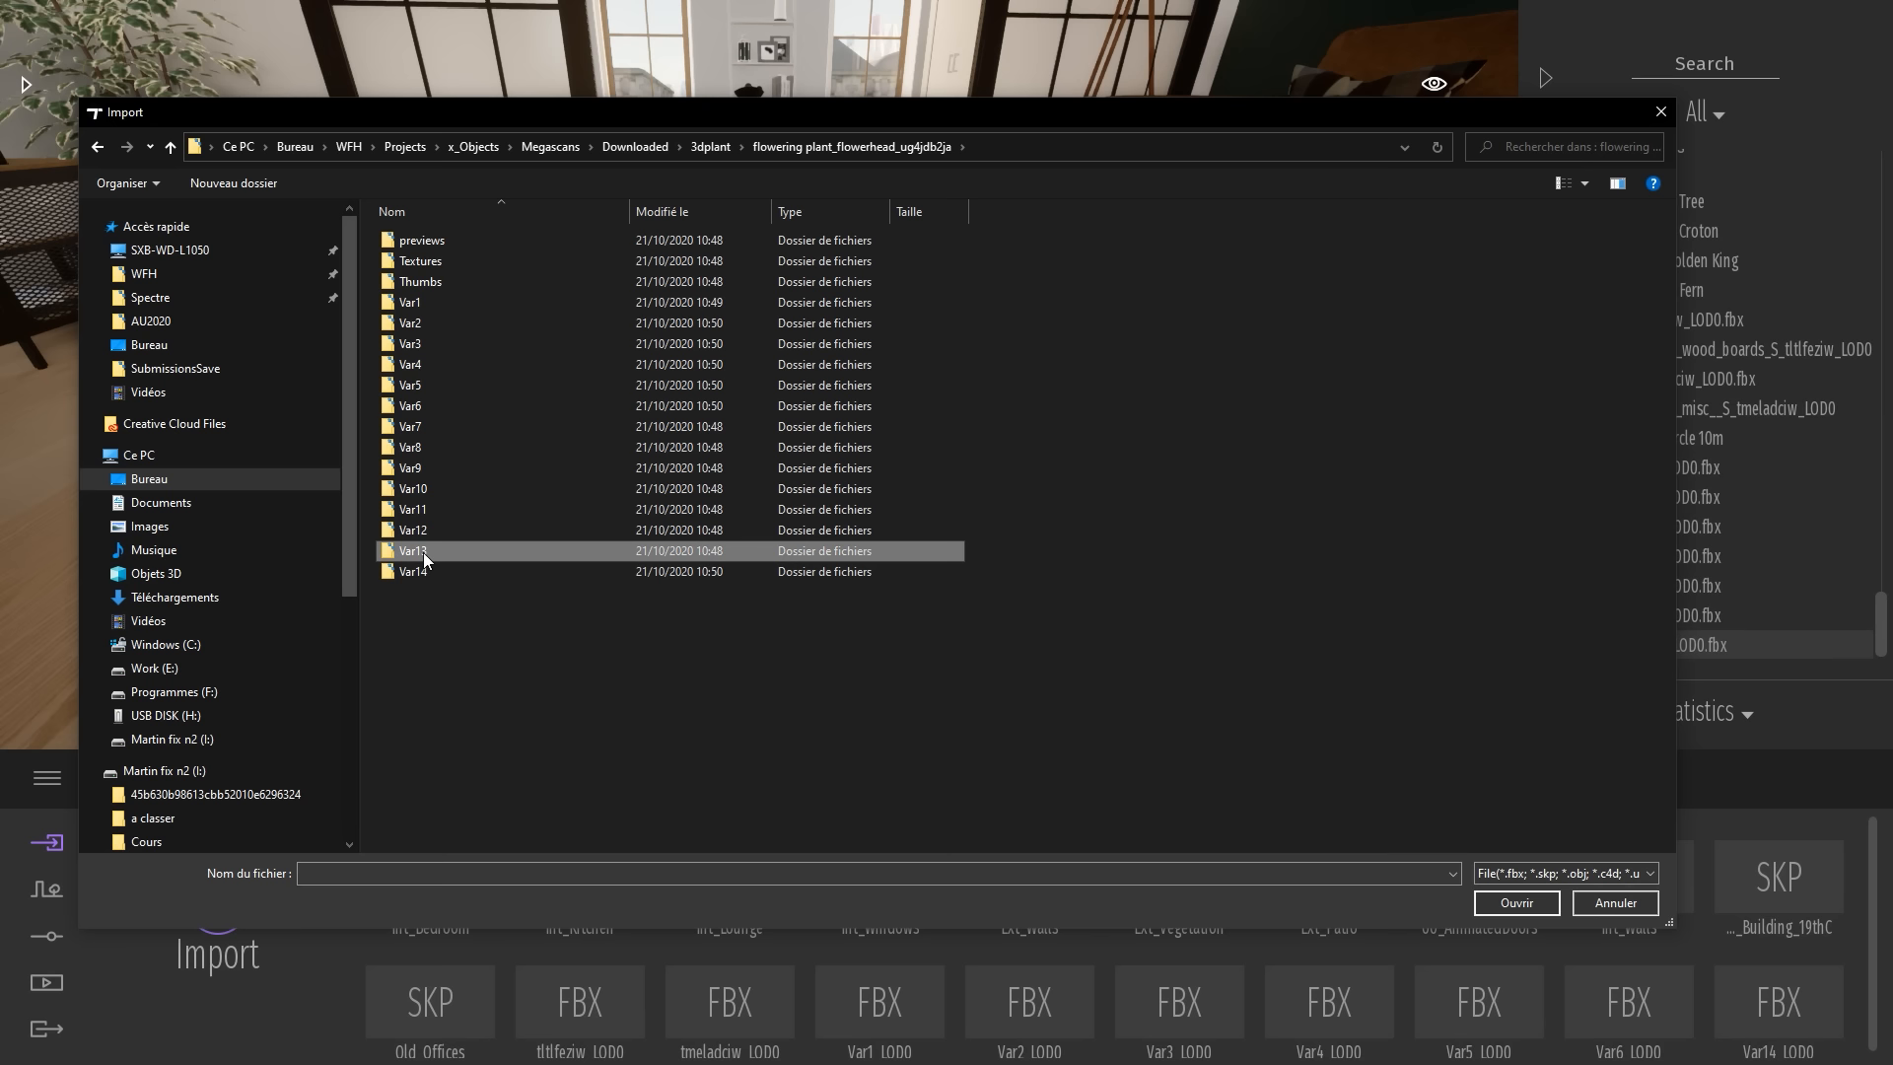
{"action": "double_click", "coordinate": [435, 451]}
{"action": "double_click", "coordinate": [436, 239]}
{"action": "left_click", "coordinate": [1055, 656]}
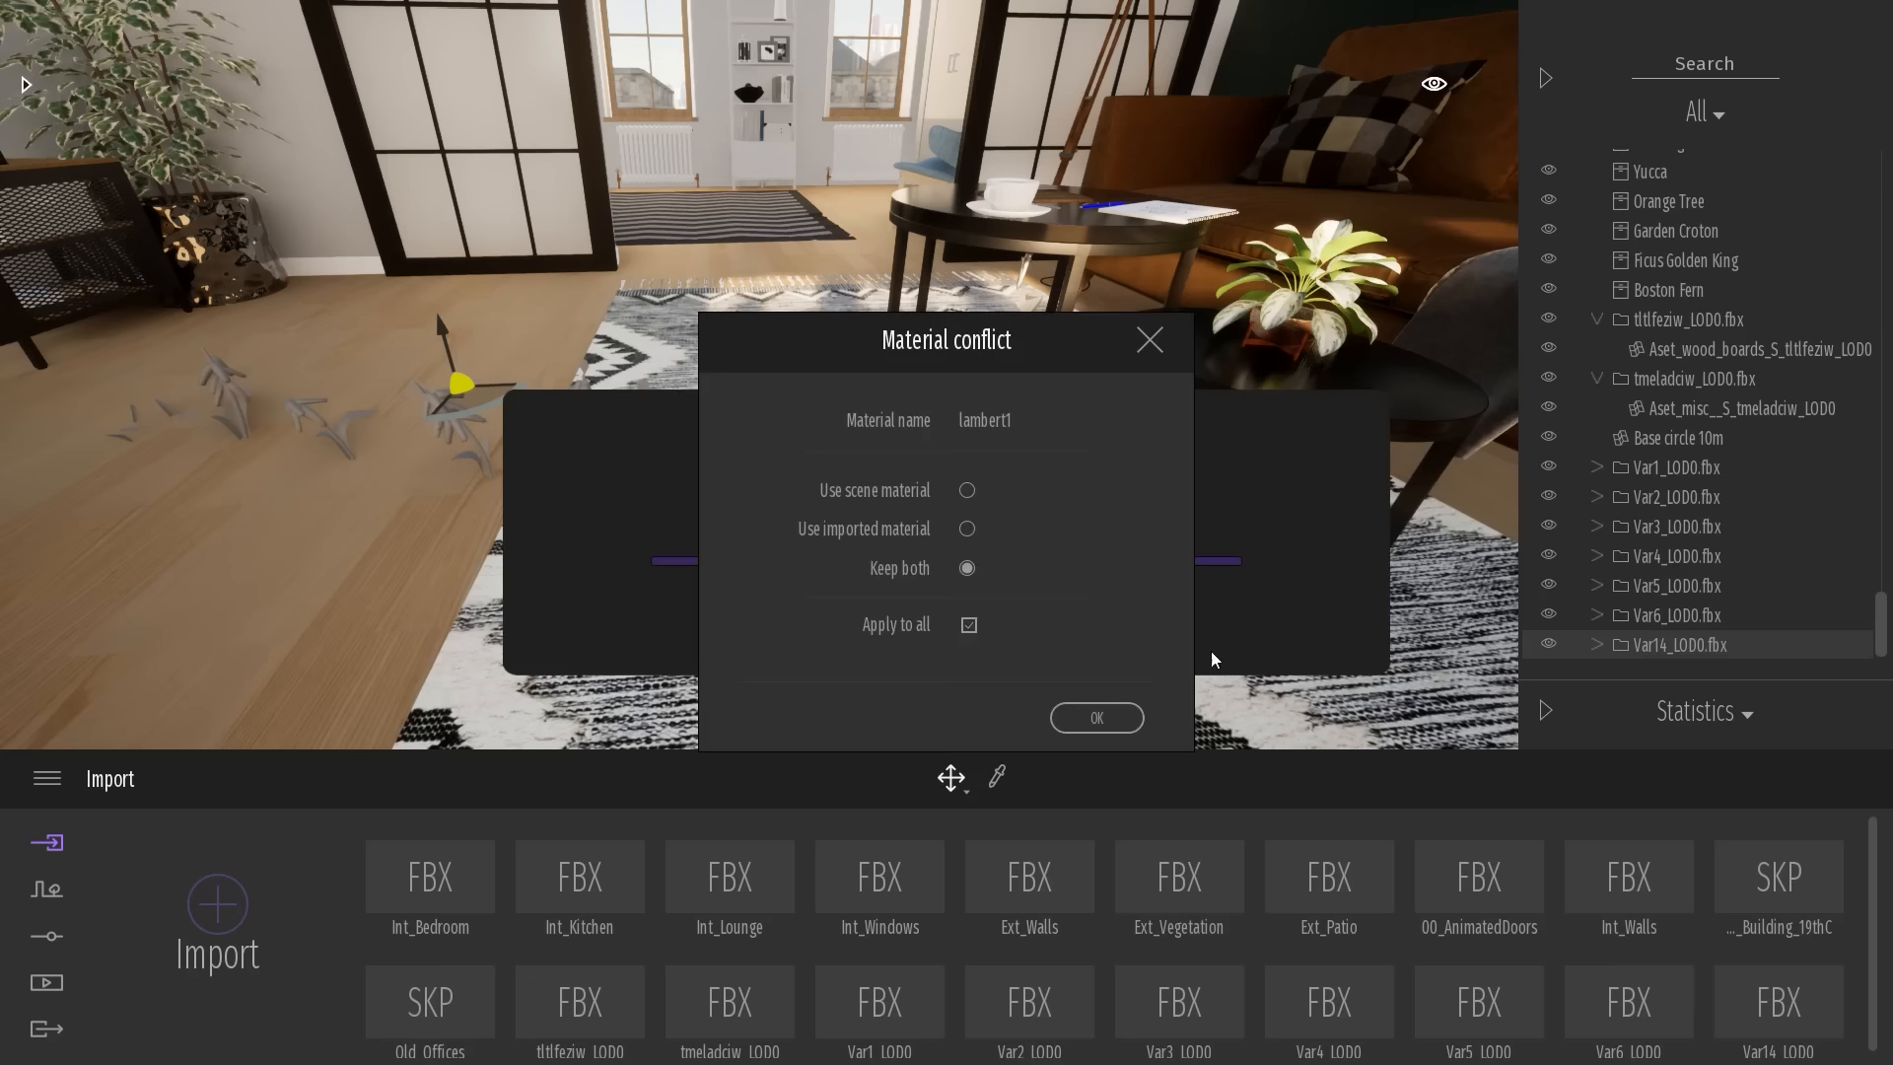
{"action": "left_click", "coordinate": [1096, 718]}
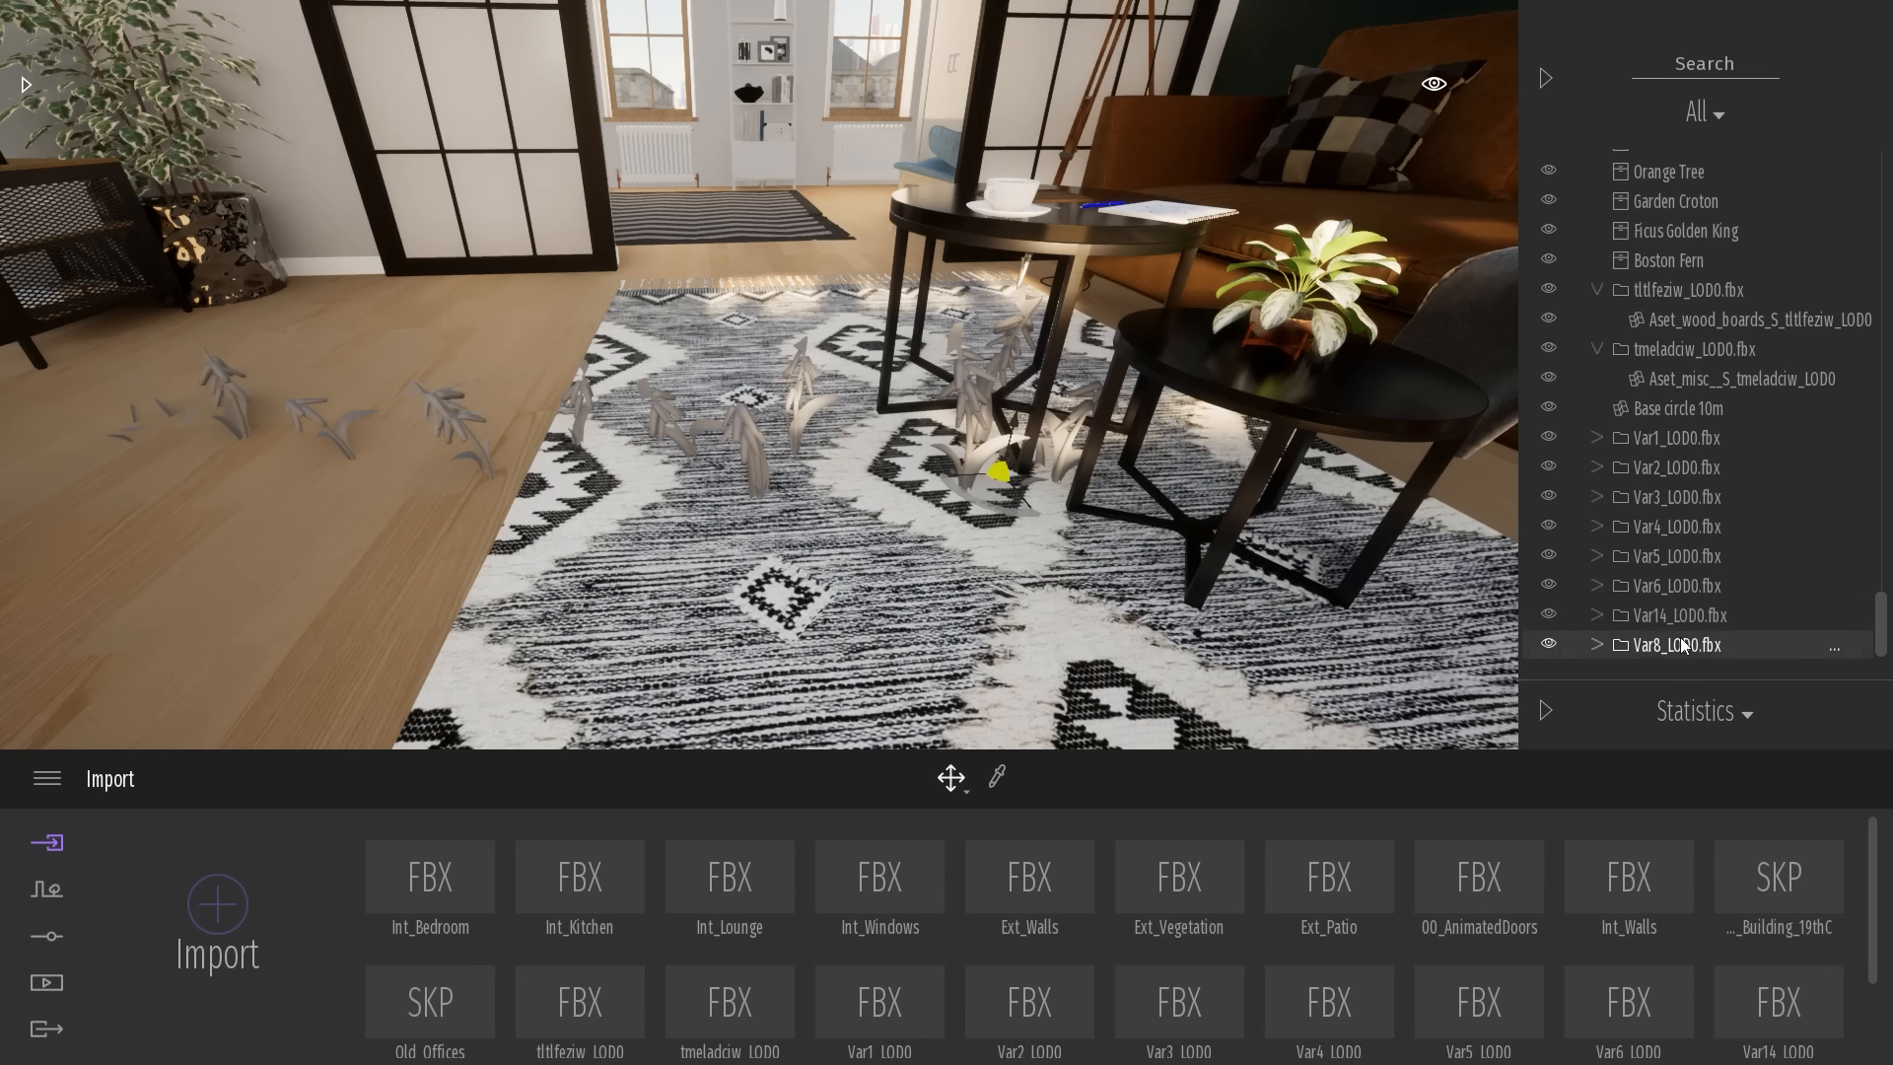
{"action": "left_click_drag", "start_coordinate": [1033, 502], "coordinate": [335, 528]}
Import Var10_LOD0.fbx from the Var10 folder, keeping both conflicting materials, and place it on the wooden floor in front of the Var8 parts
{"action": "left_click", "coordinate": [217, 877]}
{"action": "left_click", "coordinate": [979, 487]}
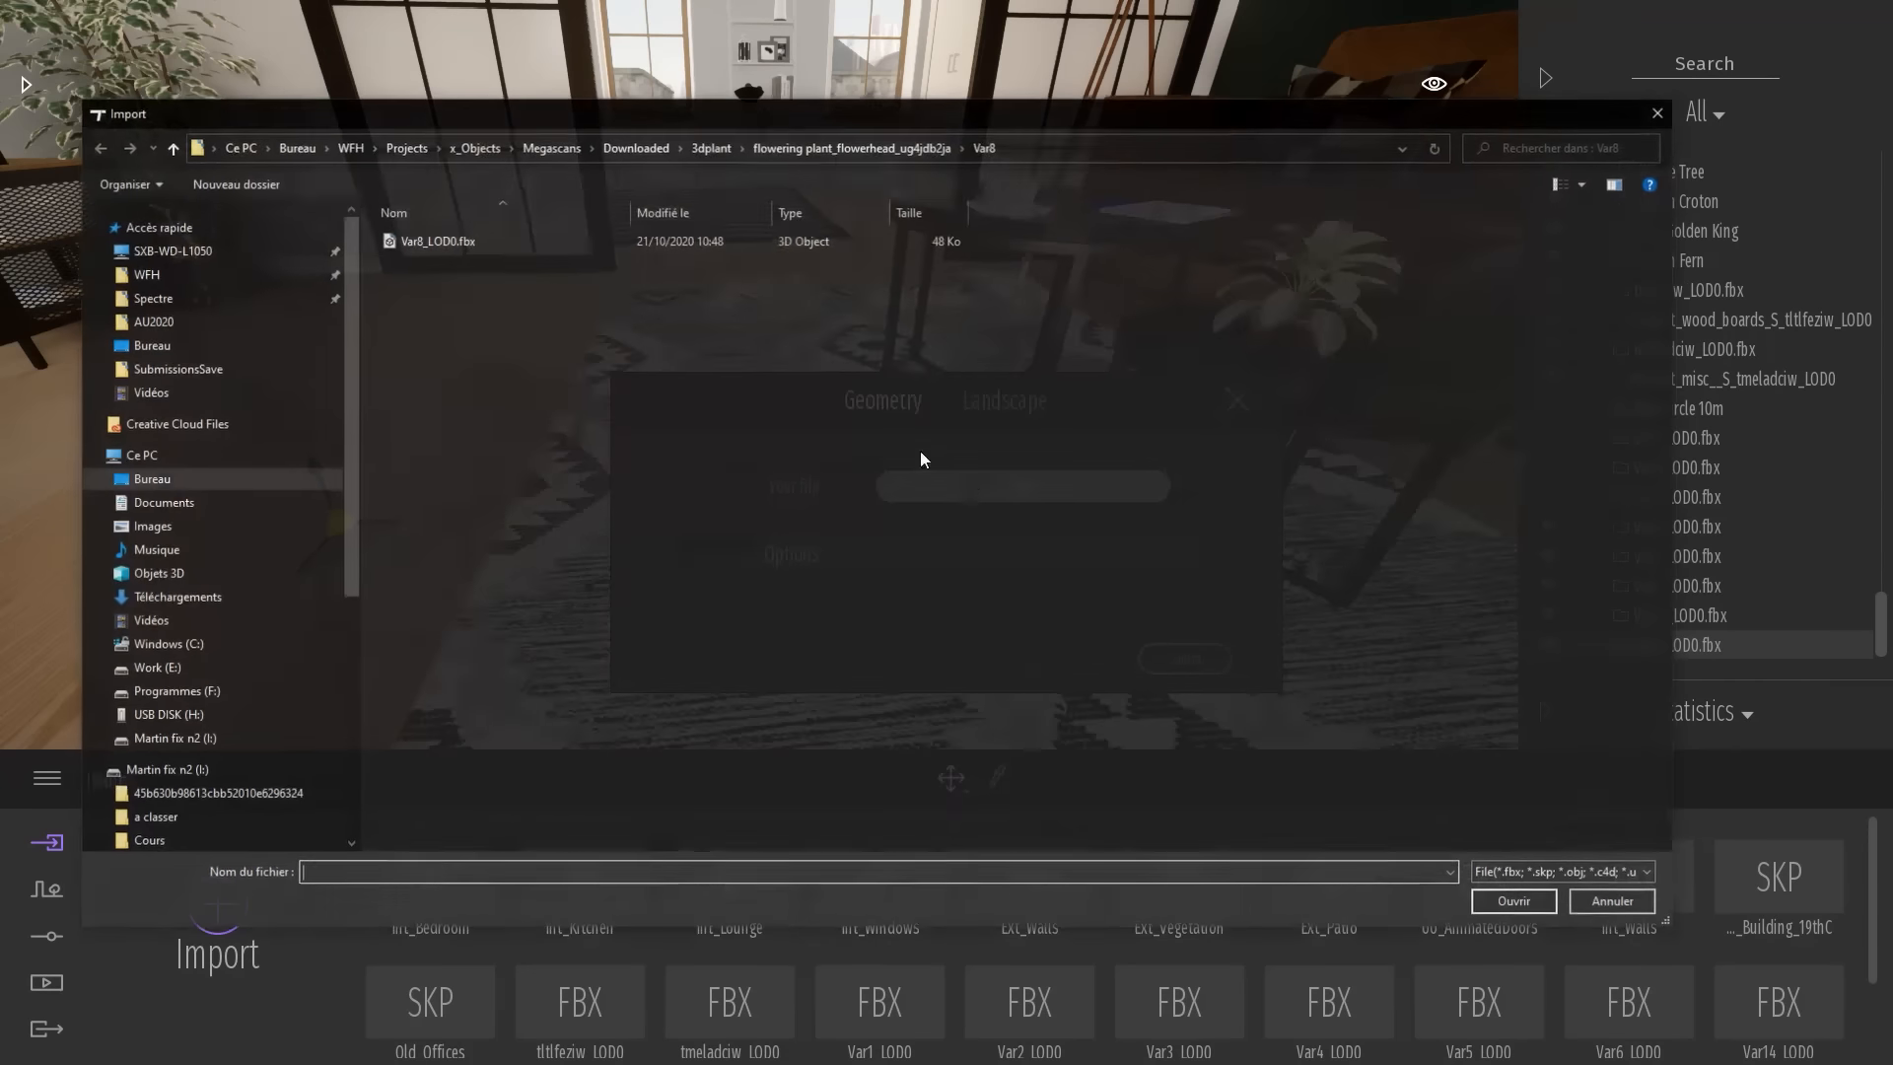
{"action": "left_click", "coordinate": [802, 143]}
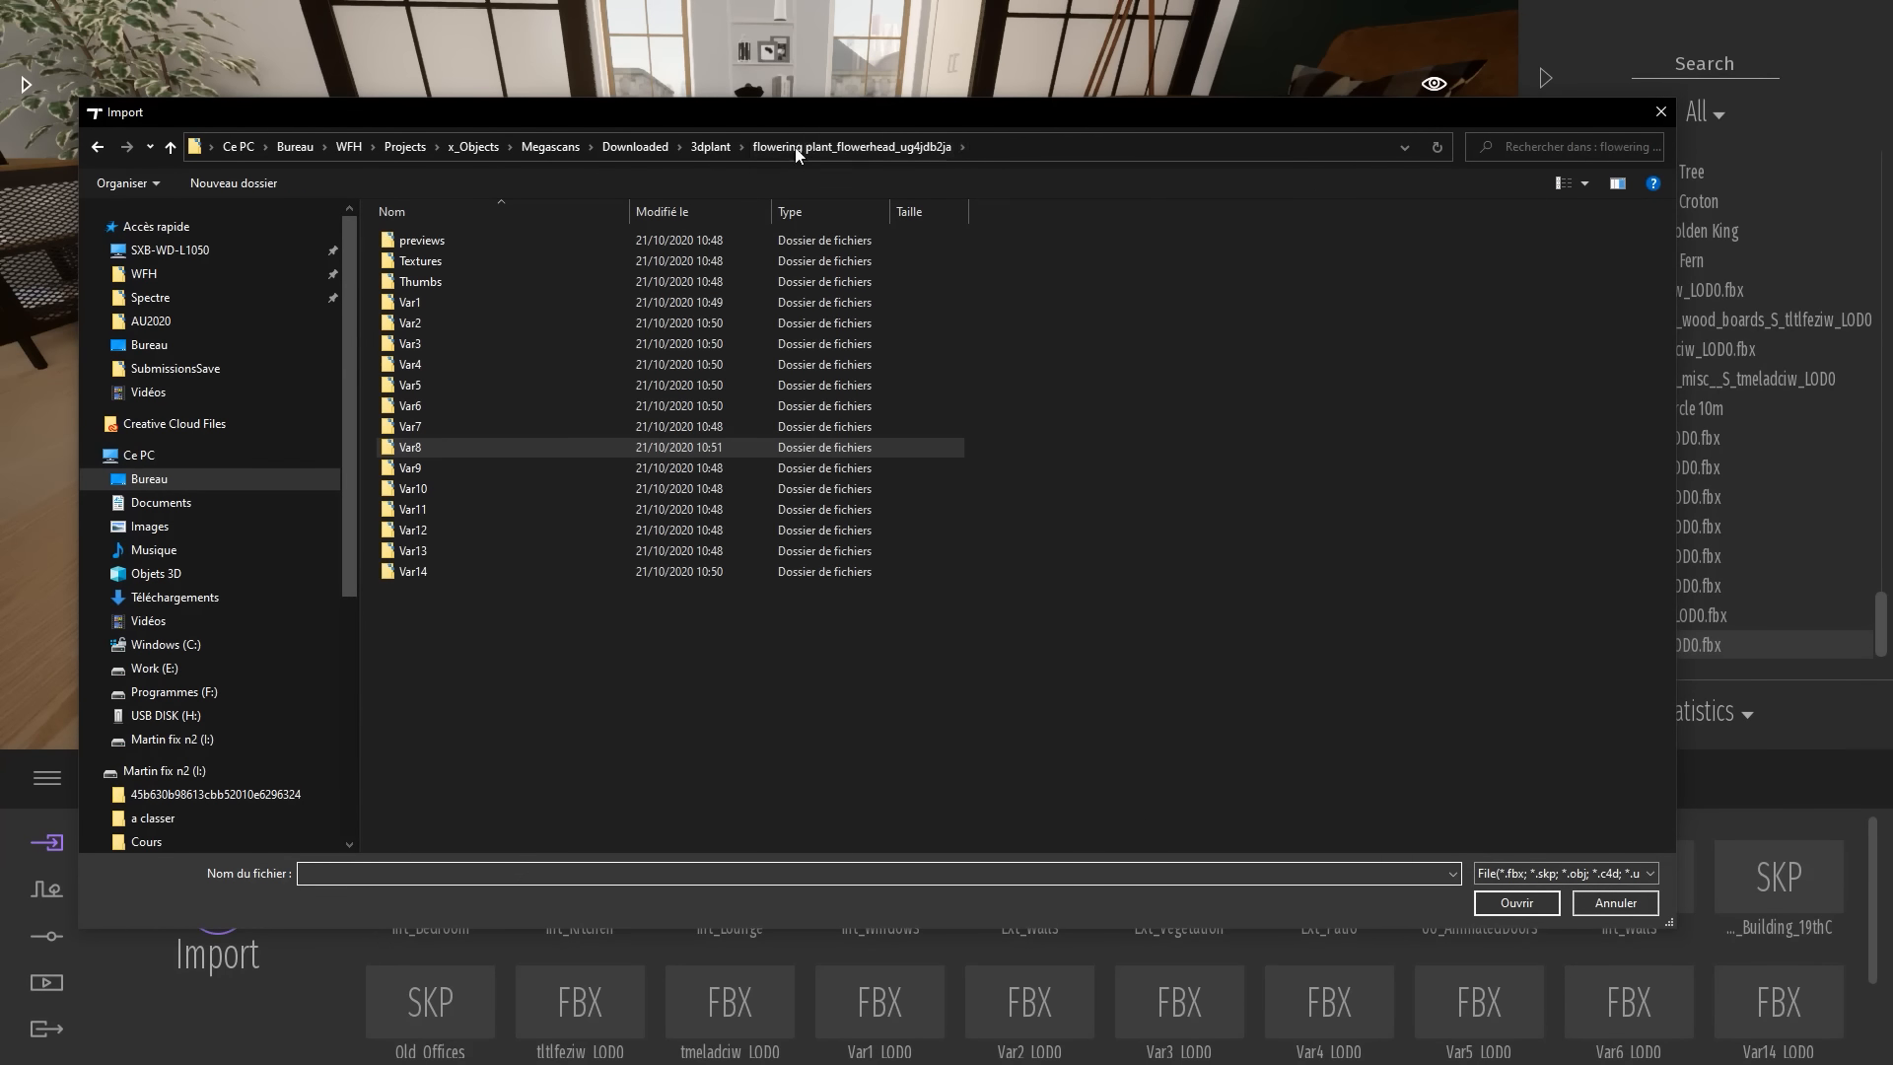
{"action": "double_click", "coordinate": [431, 475]}
{"action": "double_click", "coordinate": [463, 239]}
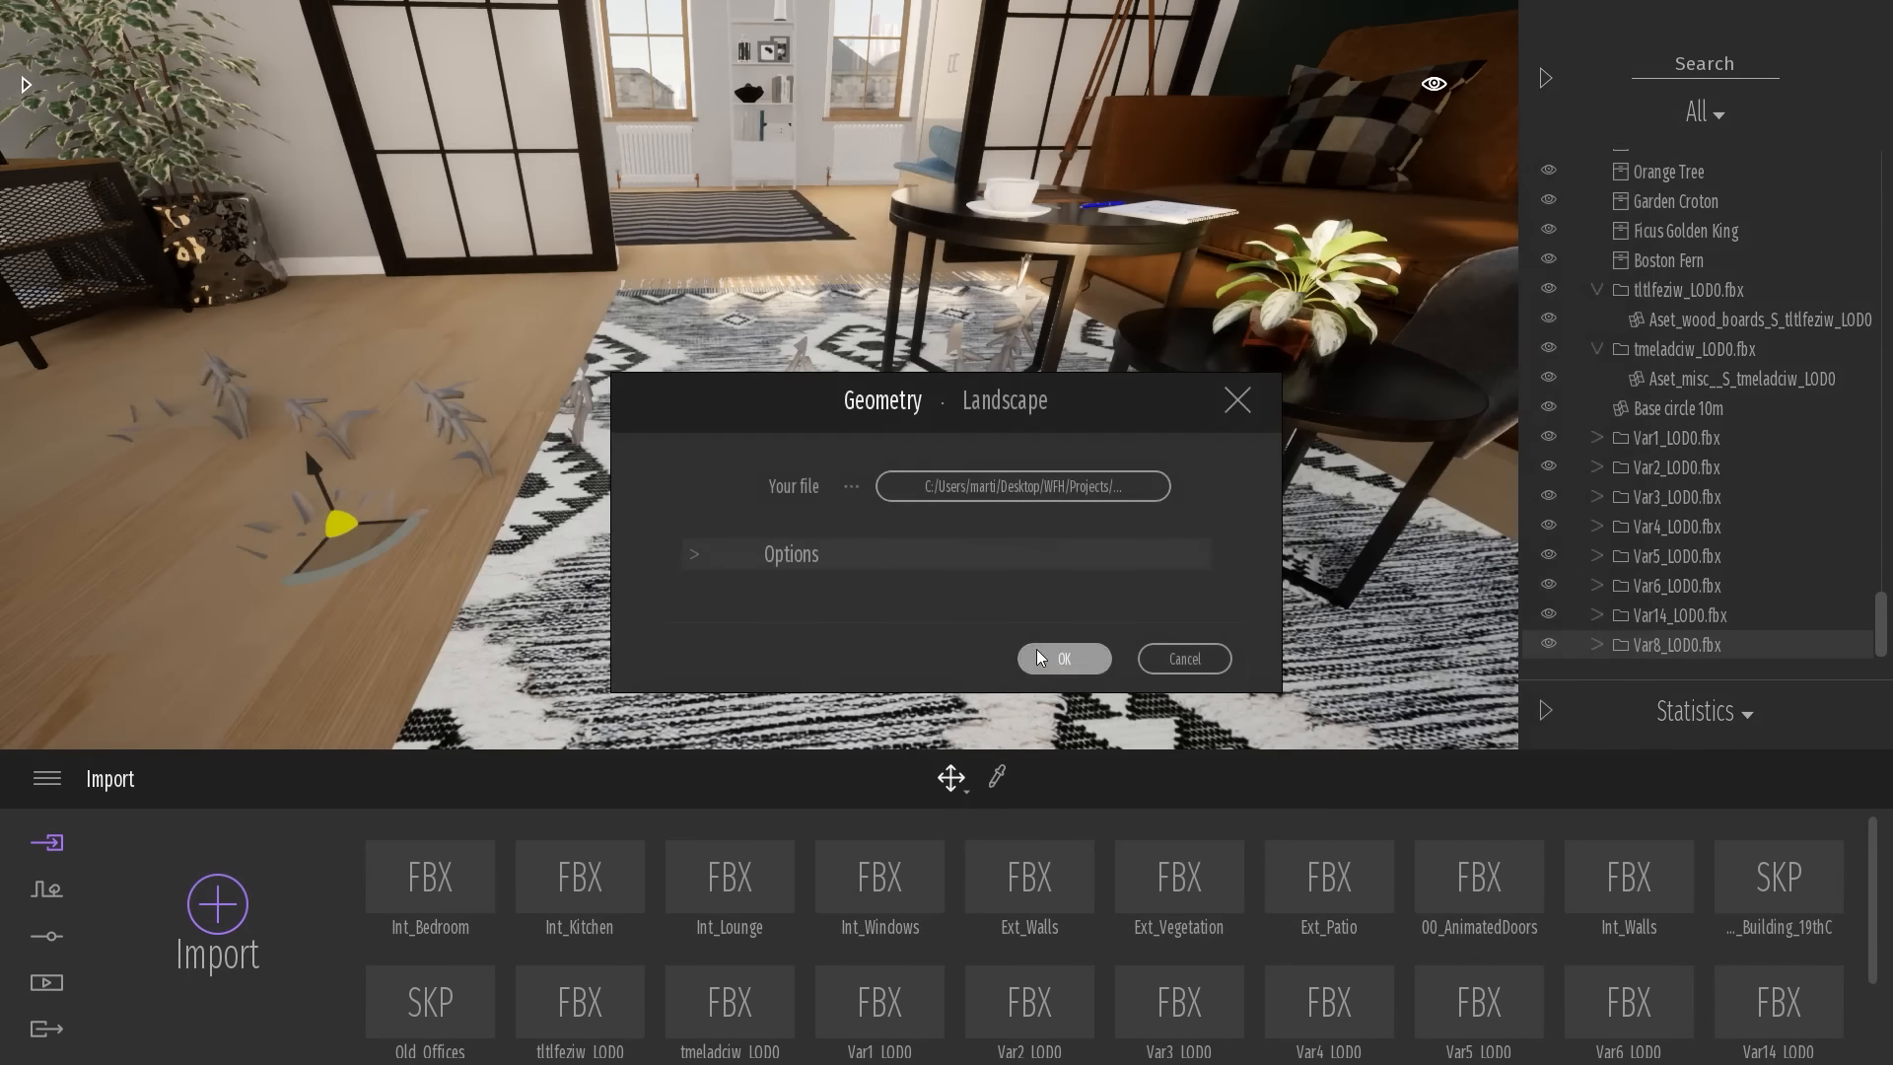
{"action": "left_click", "coordinate": [1065, 659]}
{"action": "left_click", "coordinate": [1114, 718]}
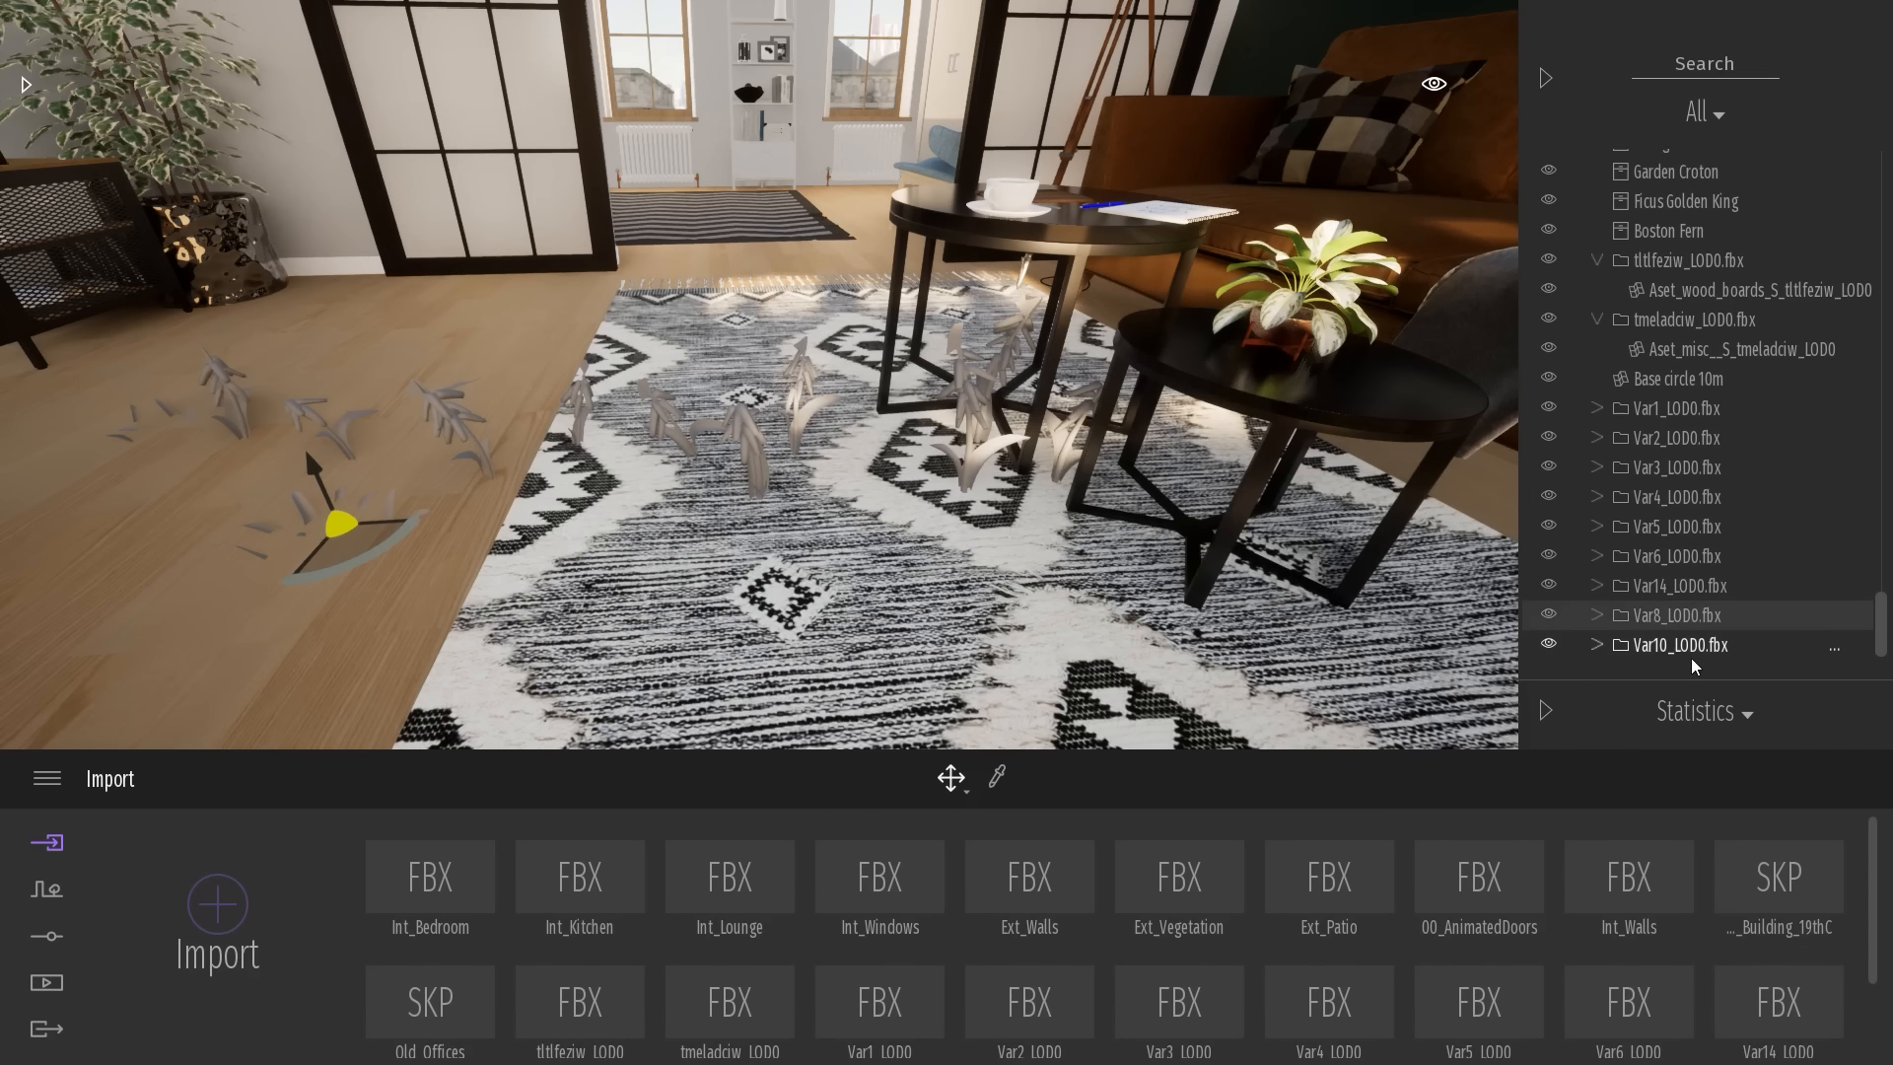
{"action": "left_click_drag", "start_coordinate": [1004, 503], "coordinate": [352, 661]}
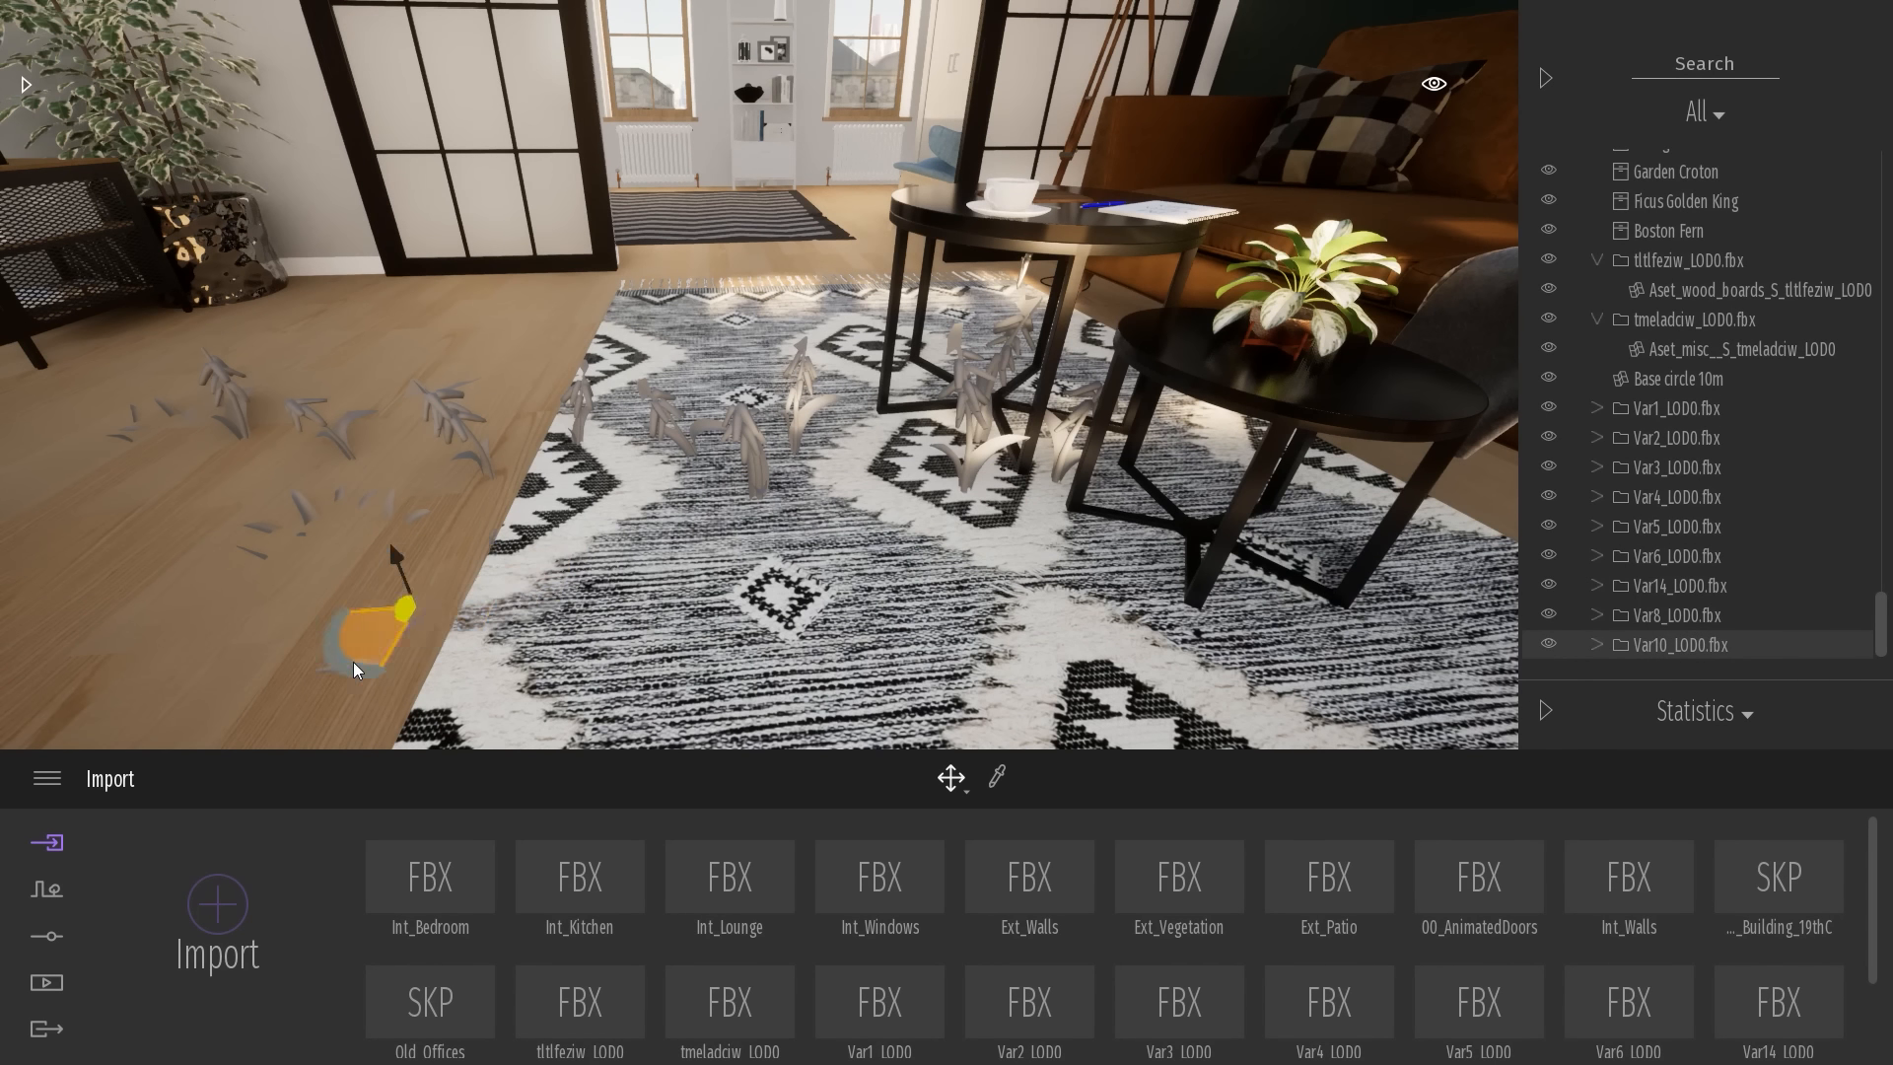
Shift the Var1 plant across the rug and bring it back beneath the coffee table
{"action": "key", "text": "alt+Tab"}
{"action": "left_click", "coordinate": [951, 424]}
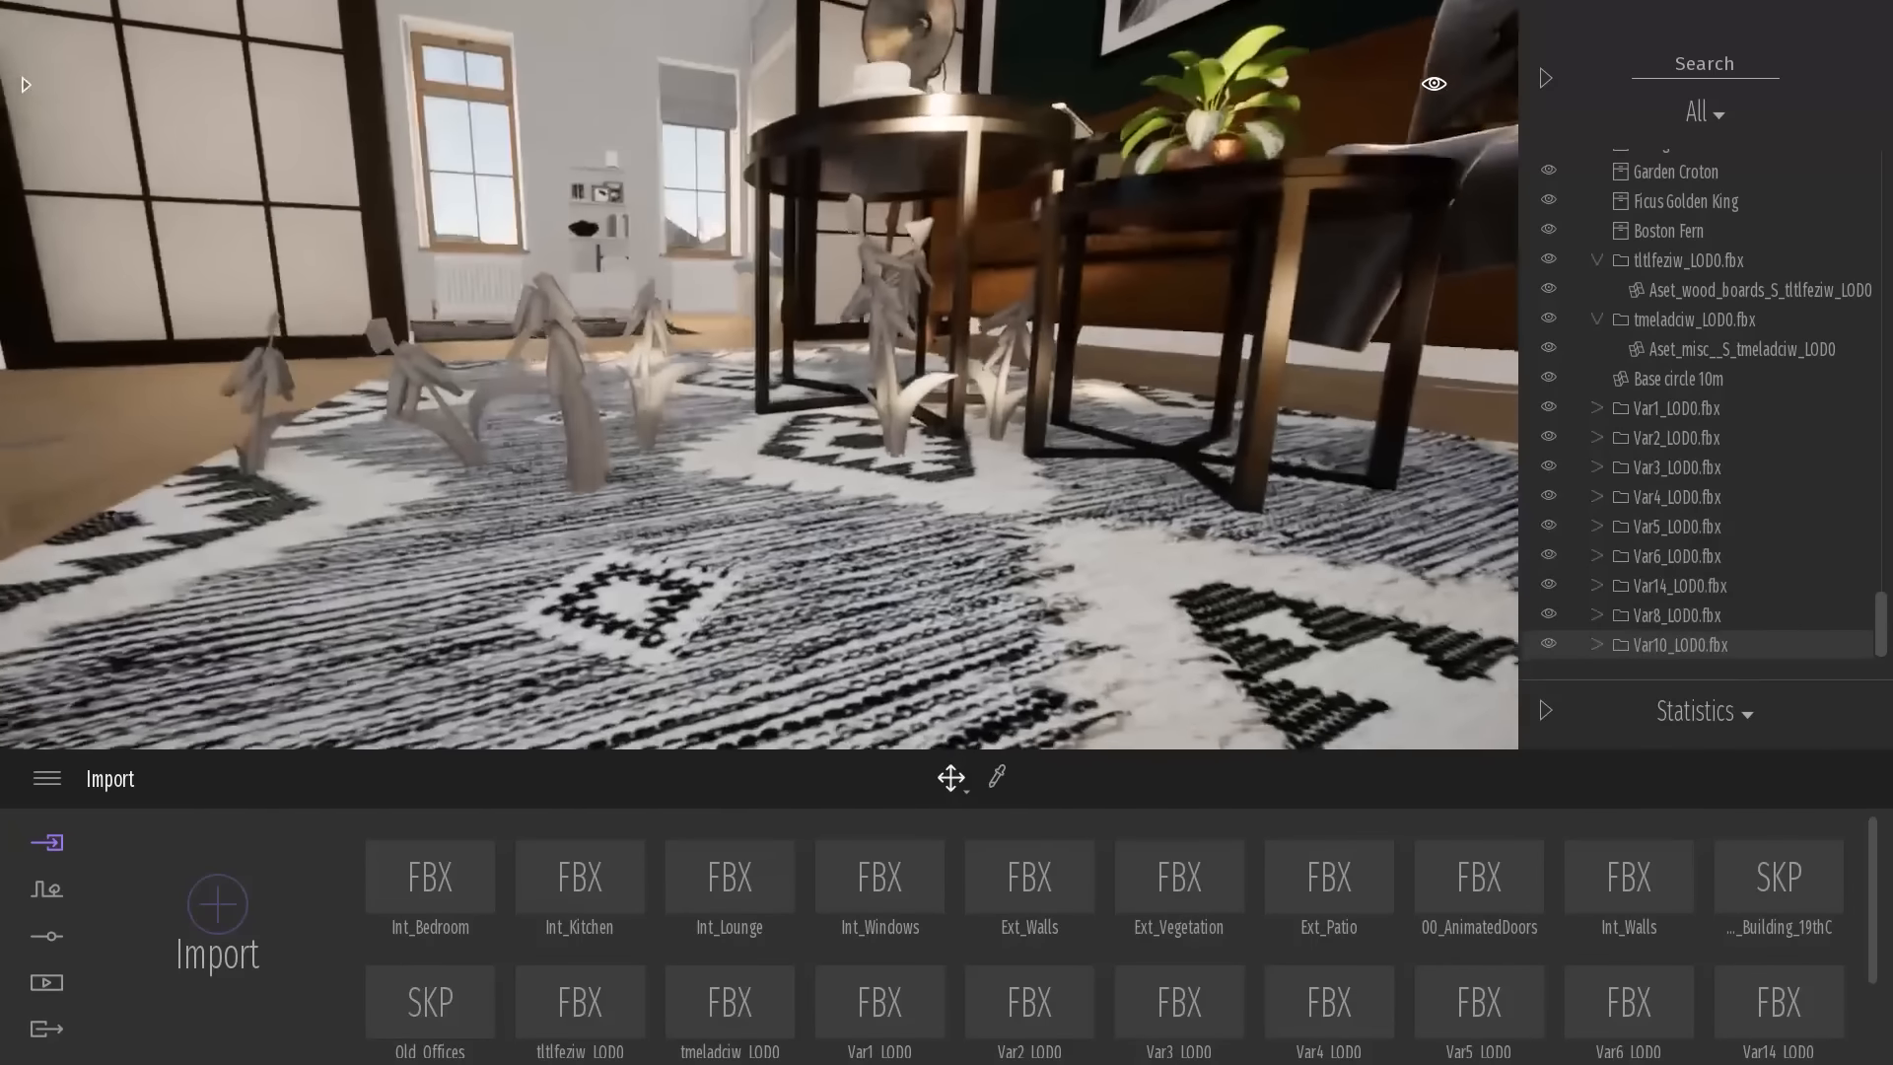
{"action": "right_click_drag", "start_coordinate": [1025, 562], "coordinate": [1010, 601]}
{"action": "left_click", "coordinate": [866, 505]}
{"action": "left_click_drag", "start_coordinate": [884, 538], "coordinate": [558, 499]}
{"action": "key", "text": "Escape"}
{"action": "right_click_drag", "start_coordinate": [682, 606], "coordinate": [563, 631]}
{"action": "left_click", "coordinate": [701, 502]}
{"action": "left_click_drag", "start_coordinate": [704, 507], "coordinate": [967, 511]}
{"action": "key", "text": "Escape"}
Sample the lambert1 material from the untextured plants beneath the coffee table and show its colour settings
{"action": "key", "text": "a"}
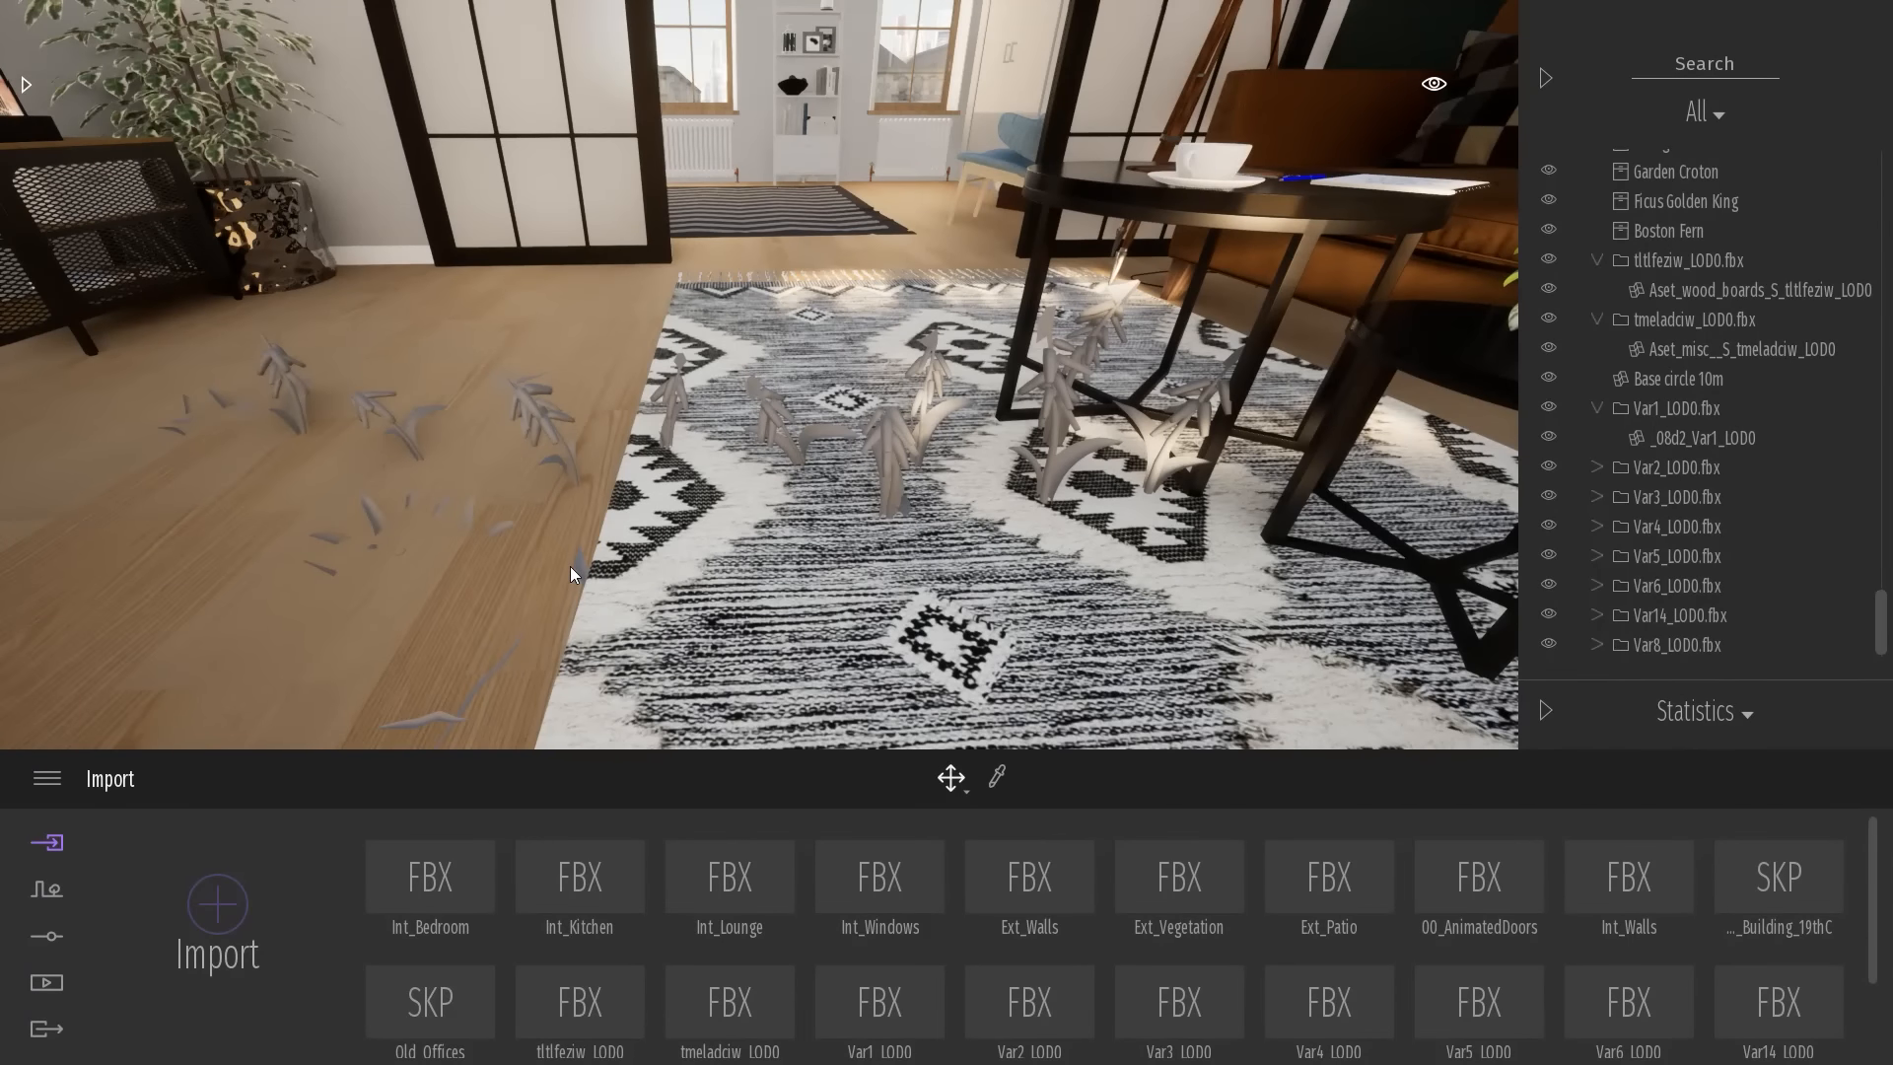
{"action": "left_click", "coordinate": [998, 777]}
{"action": "key", "text": "w"}
{"action": "key", "text": "d"}
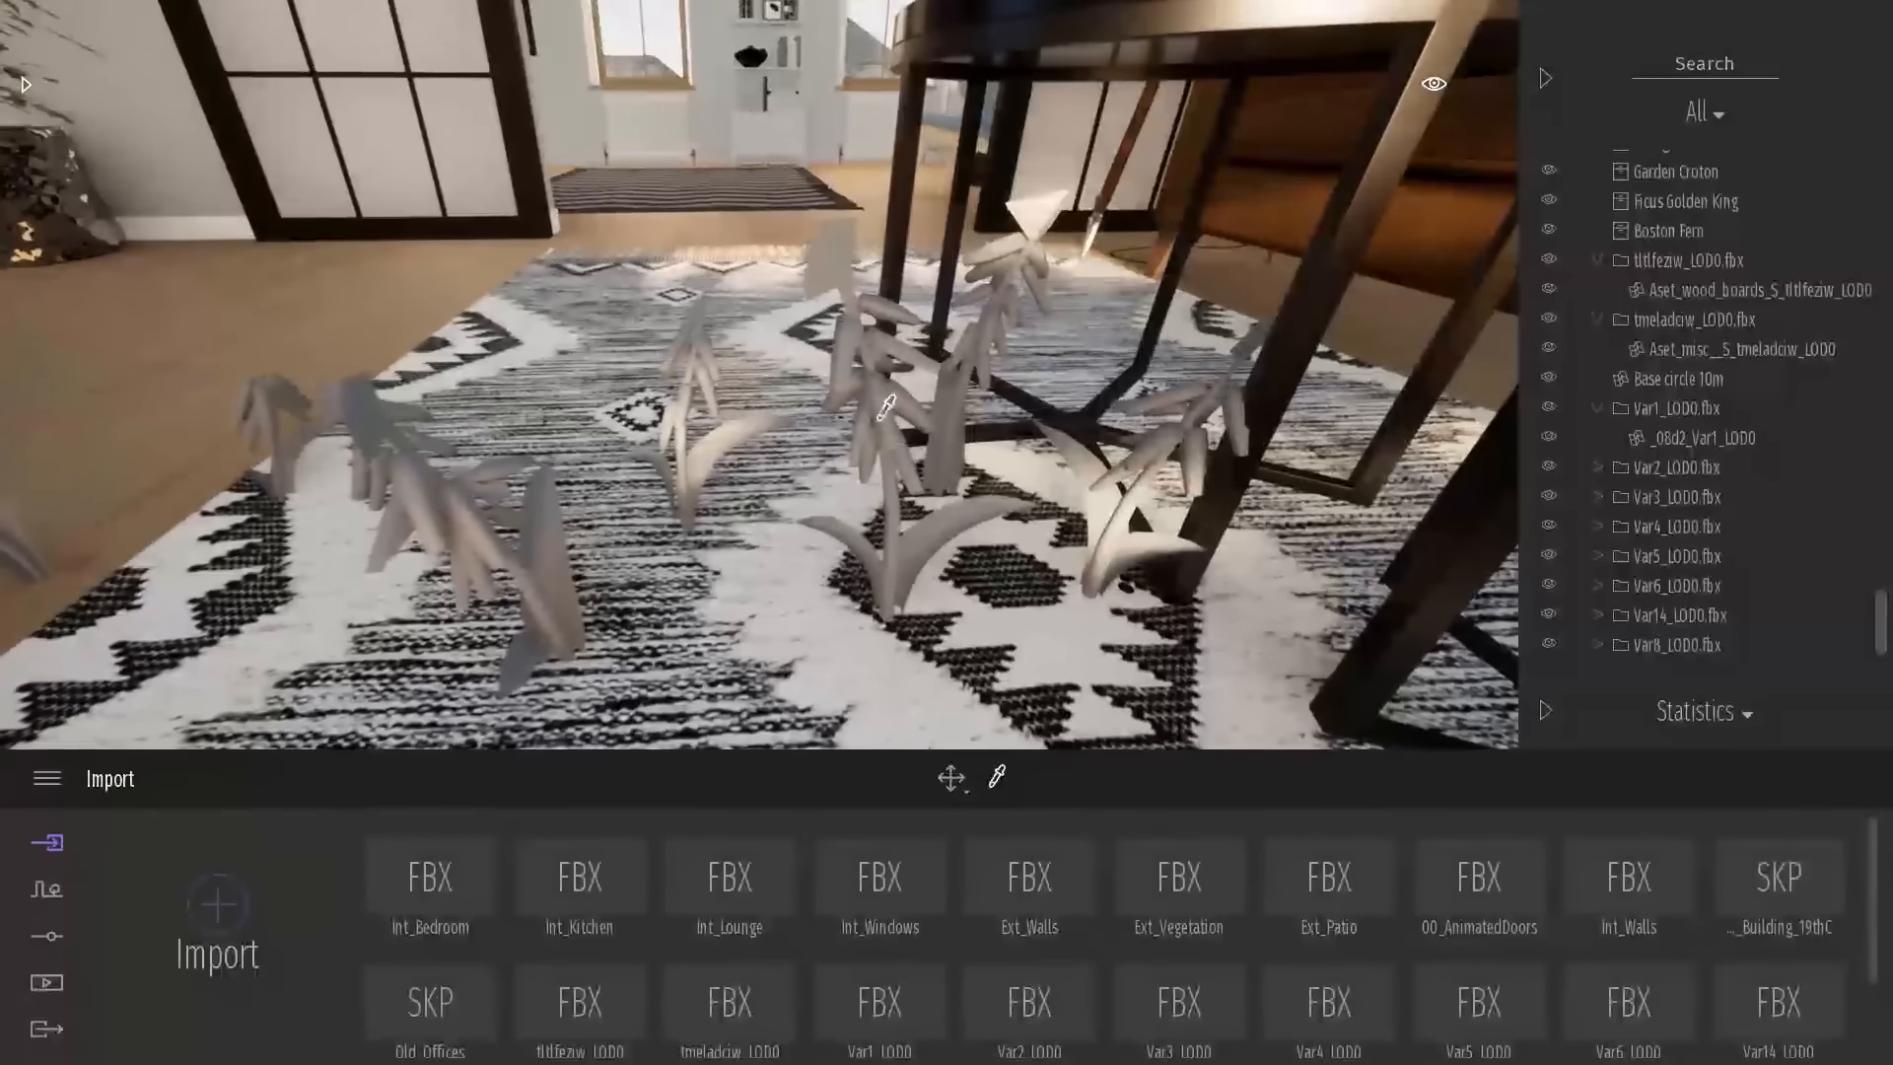
{"action": "left_click", "coordinate": [887, 434]}
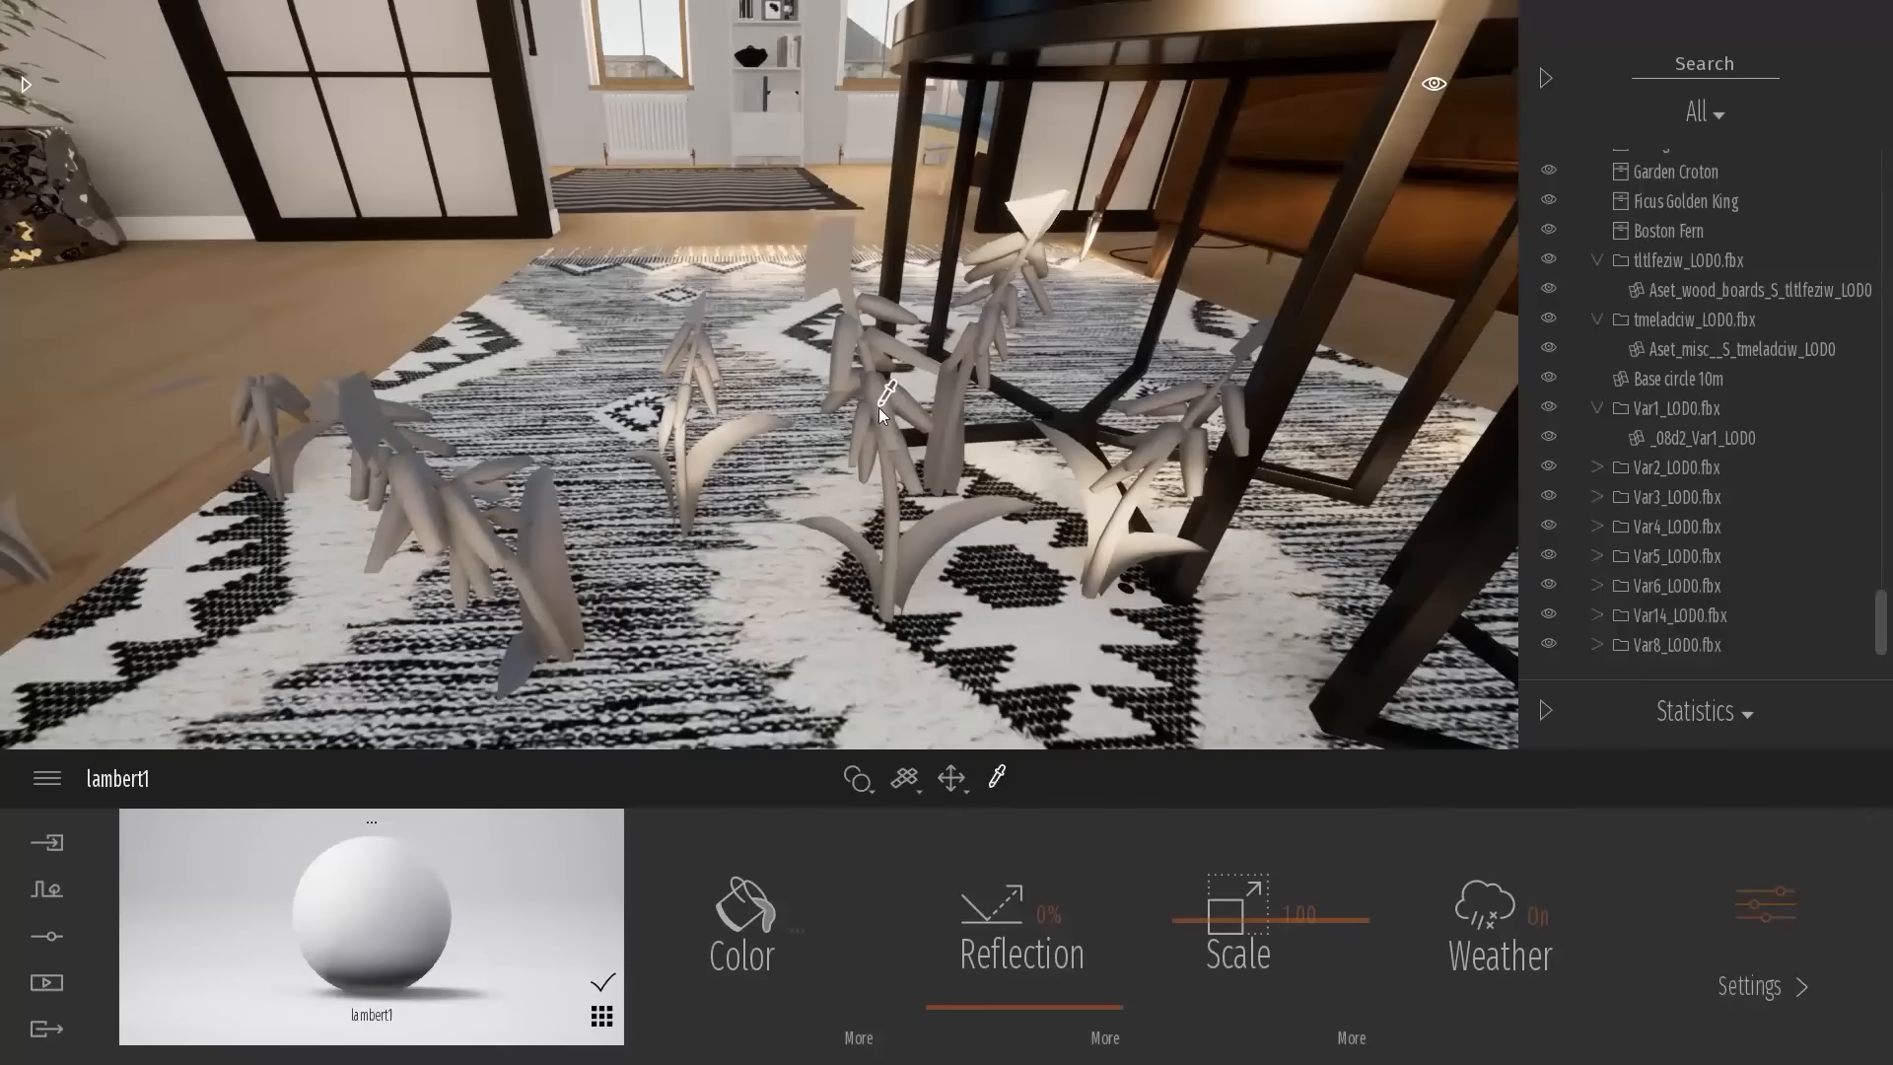
{"action": "left_click", "coordinate": [859, 1038]}
Load ugbpfboia_4K_Albedo.jpg from the flowering plant's Textures/Atlas folder as the lambert1 colour texture
{"action": "left_click", "coordinate": [795, 921]}
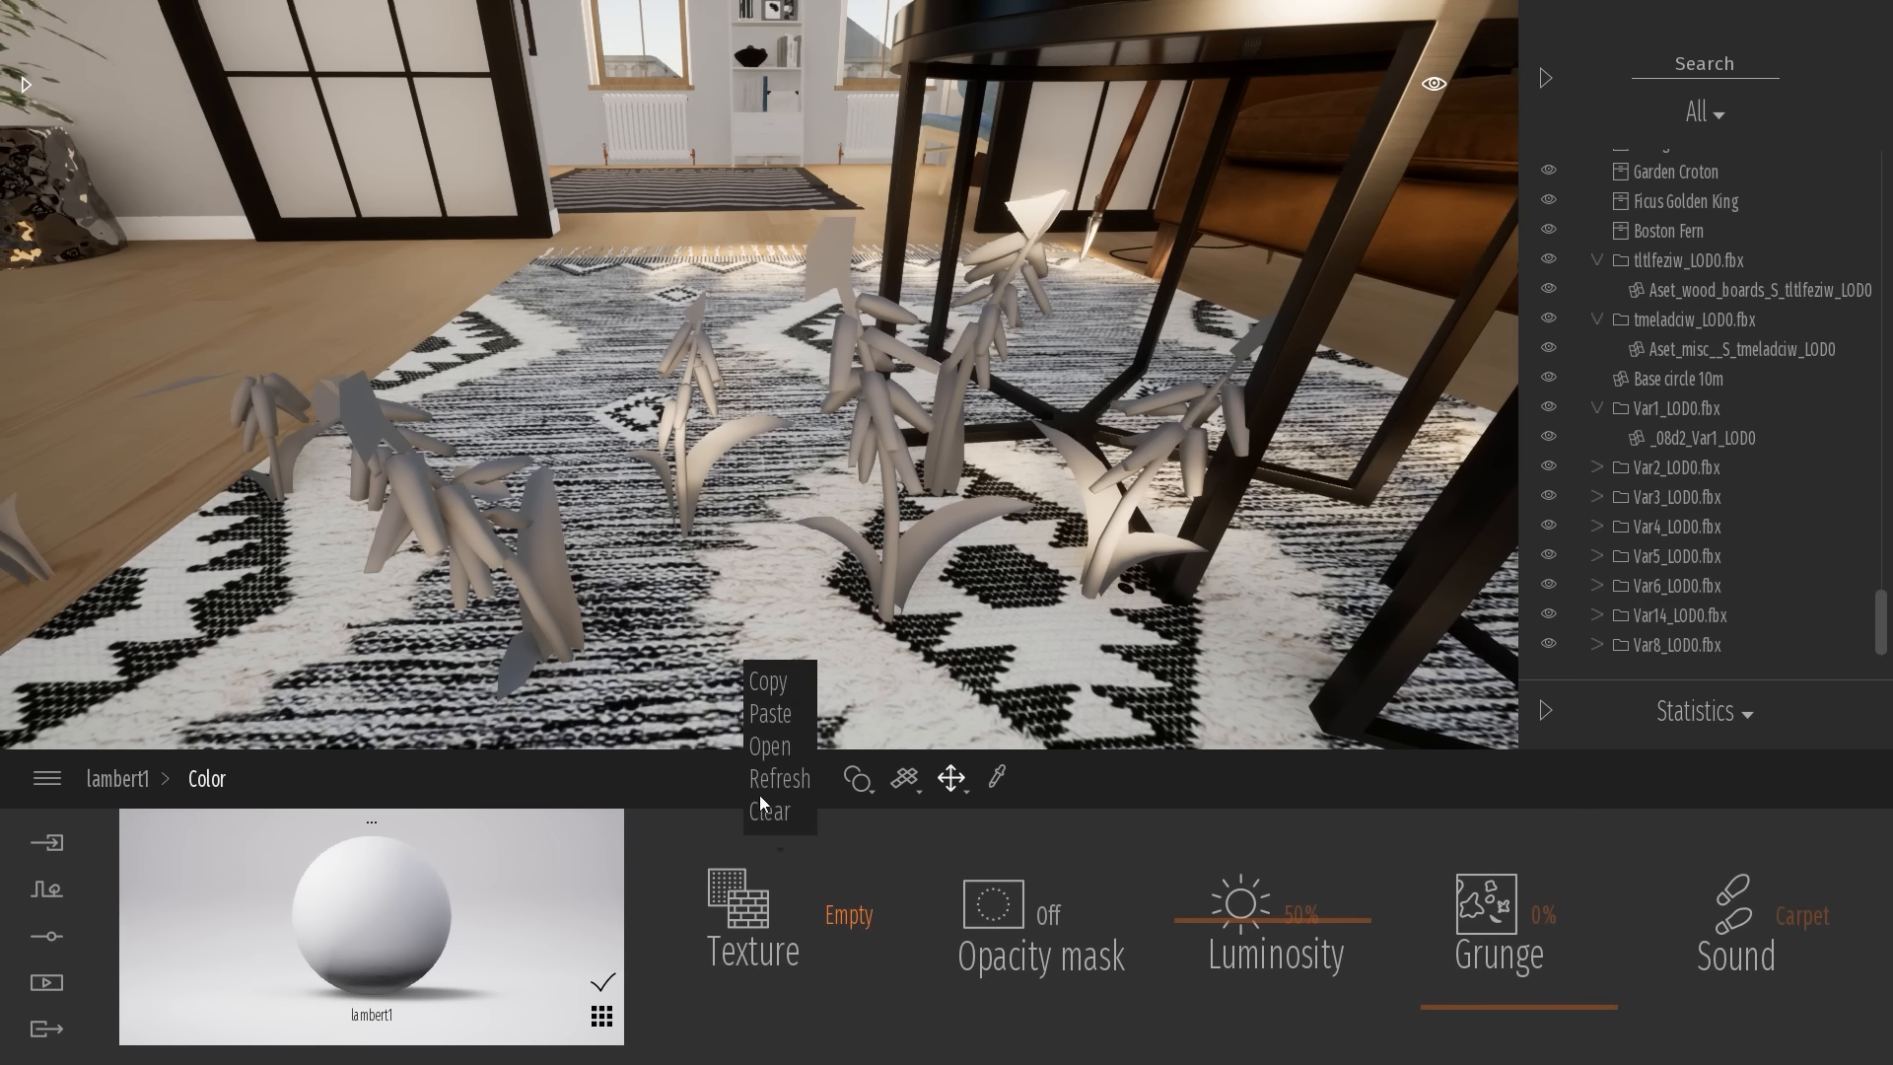
{"action": "left_click", "coordinate": [769, 749]}
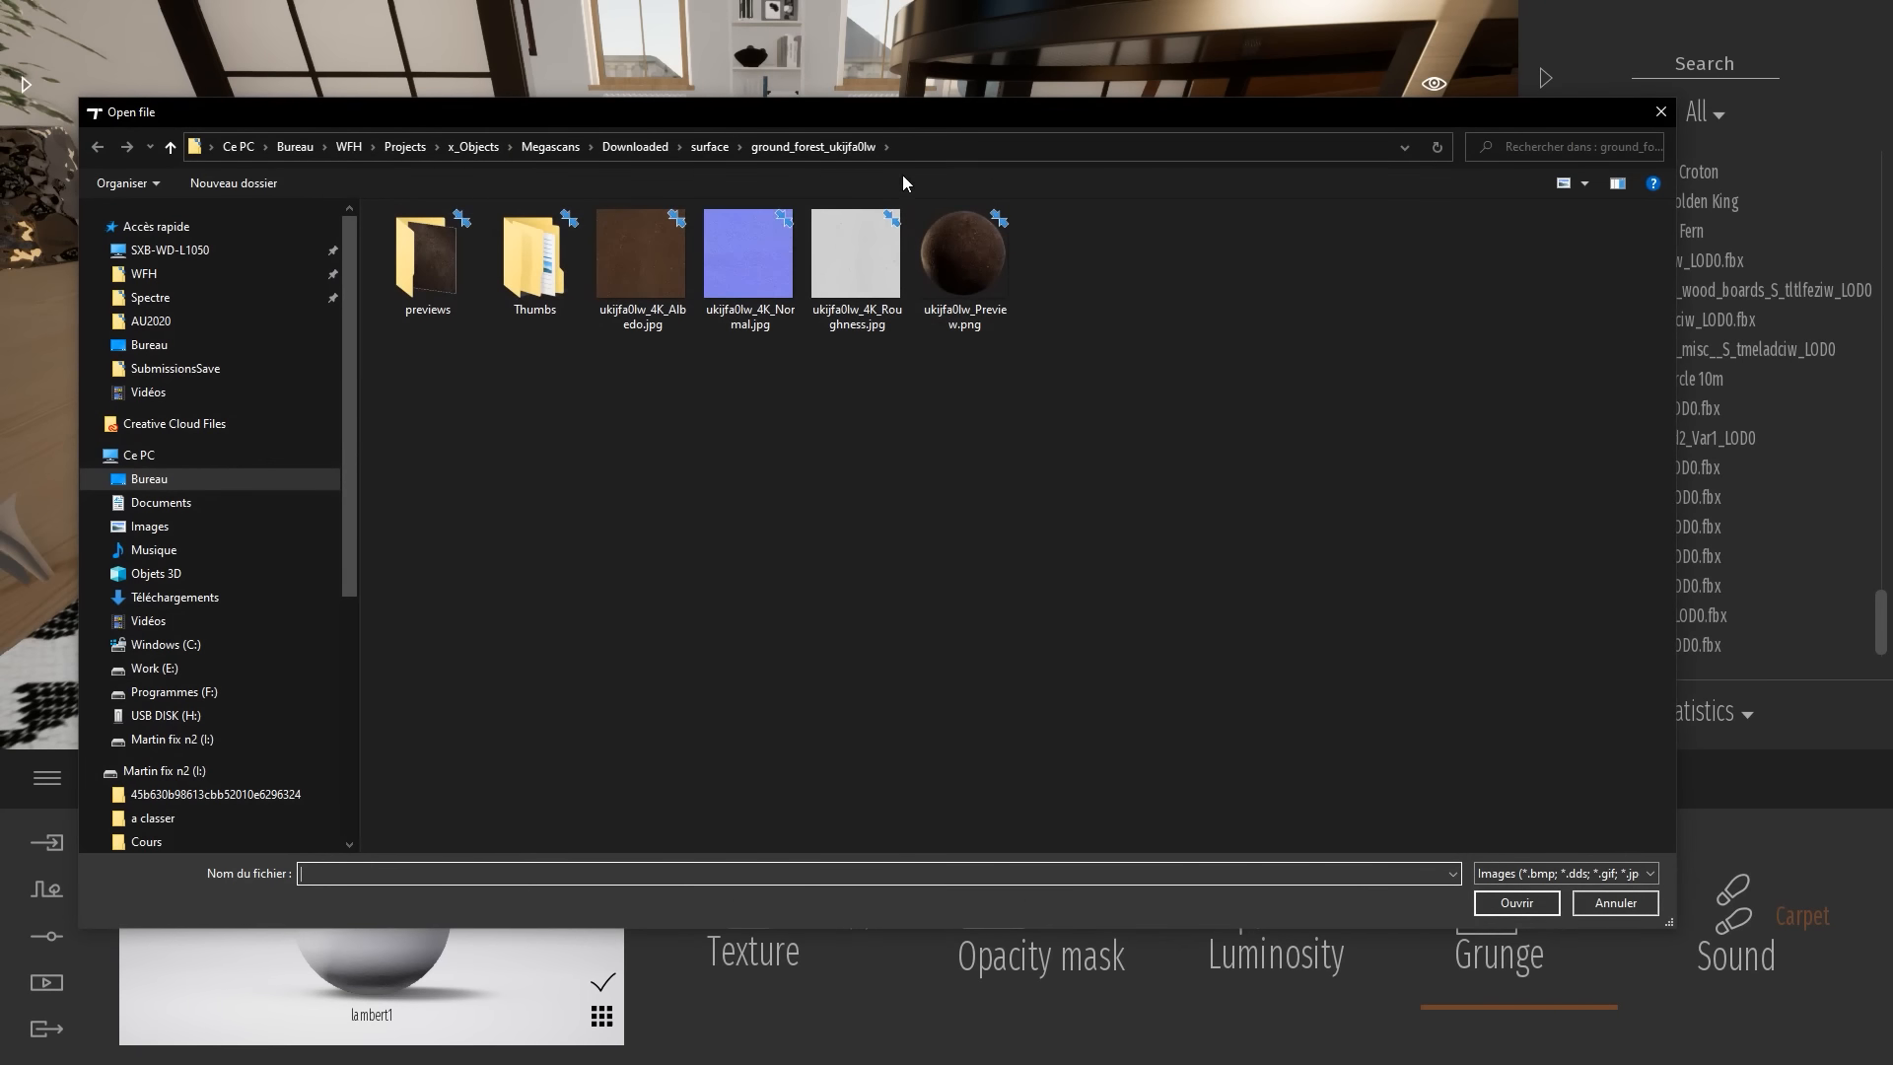
{"action": "left_click", "coordinate": [964, 138]}
{"action": "key", "text": "ctrl+v"}
{"action": "key", "text": "Return"}
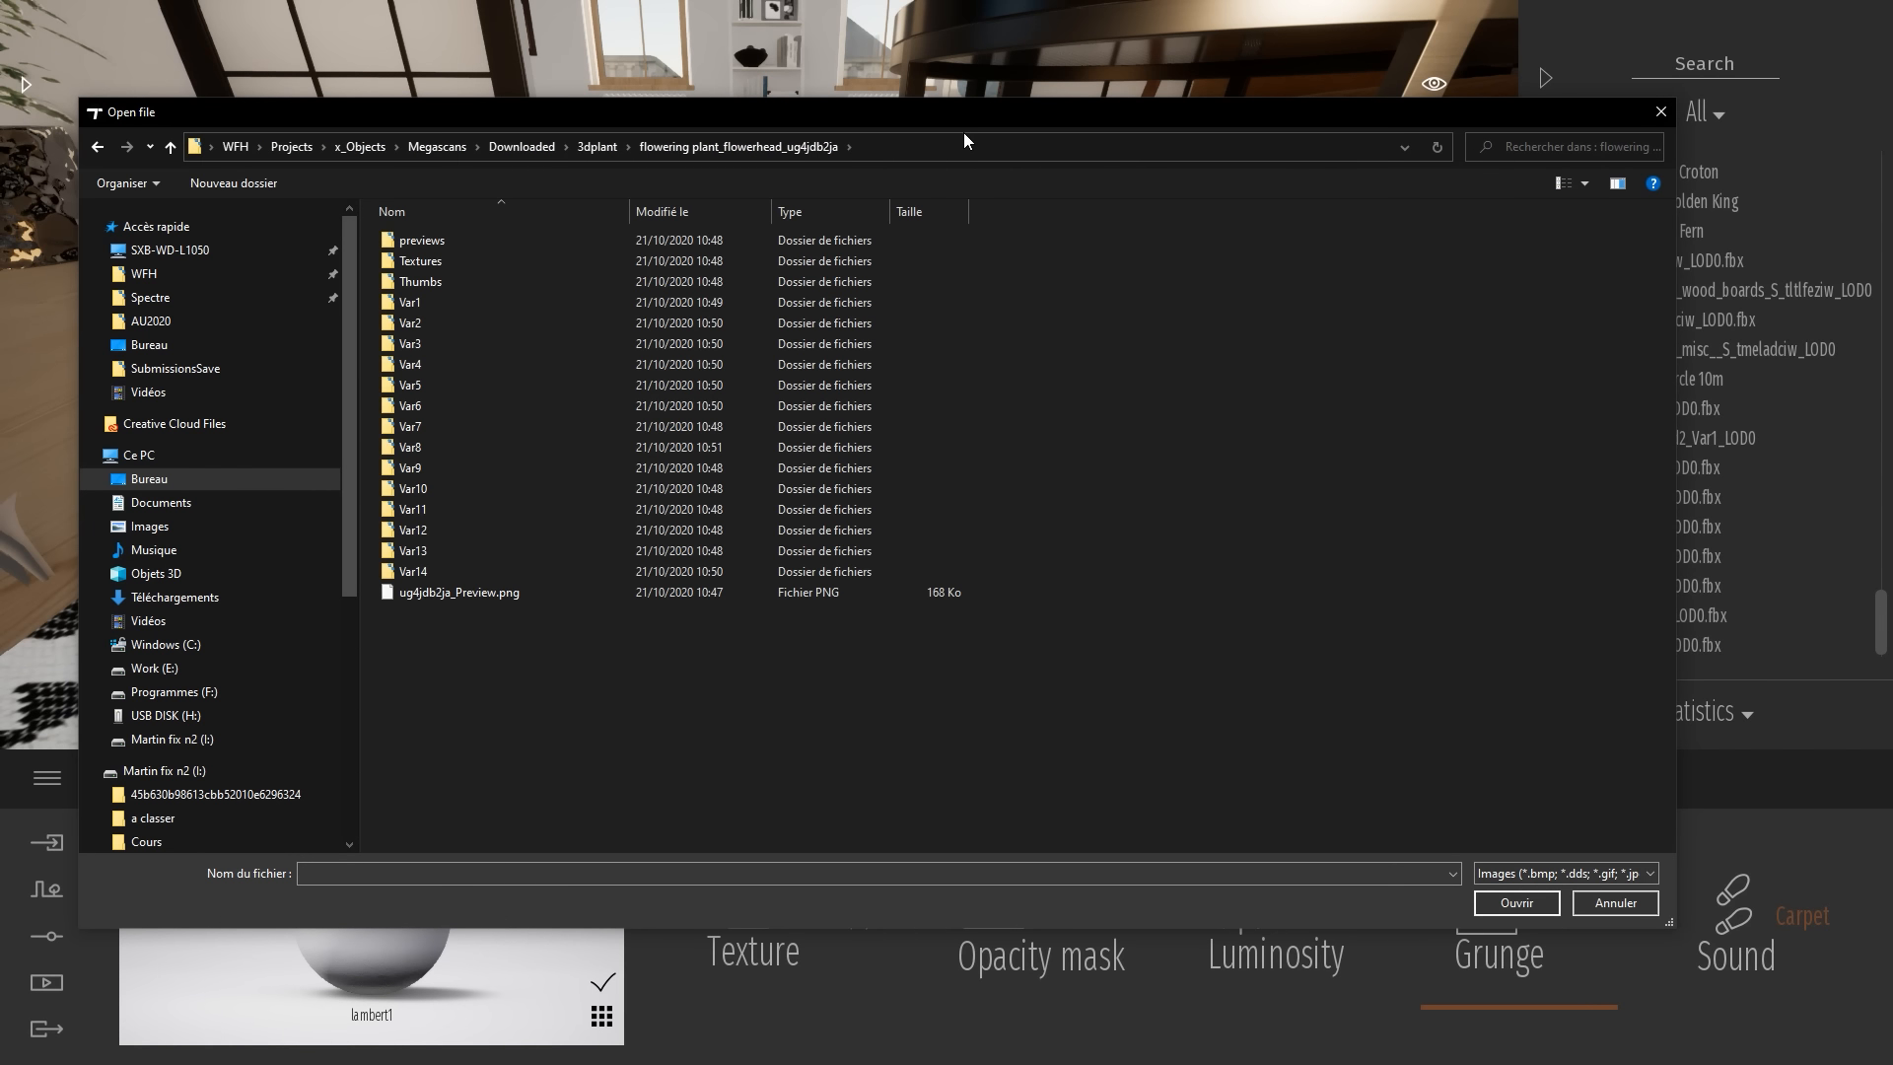
{"action": "double_click", "coordinate": [452, 262]}
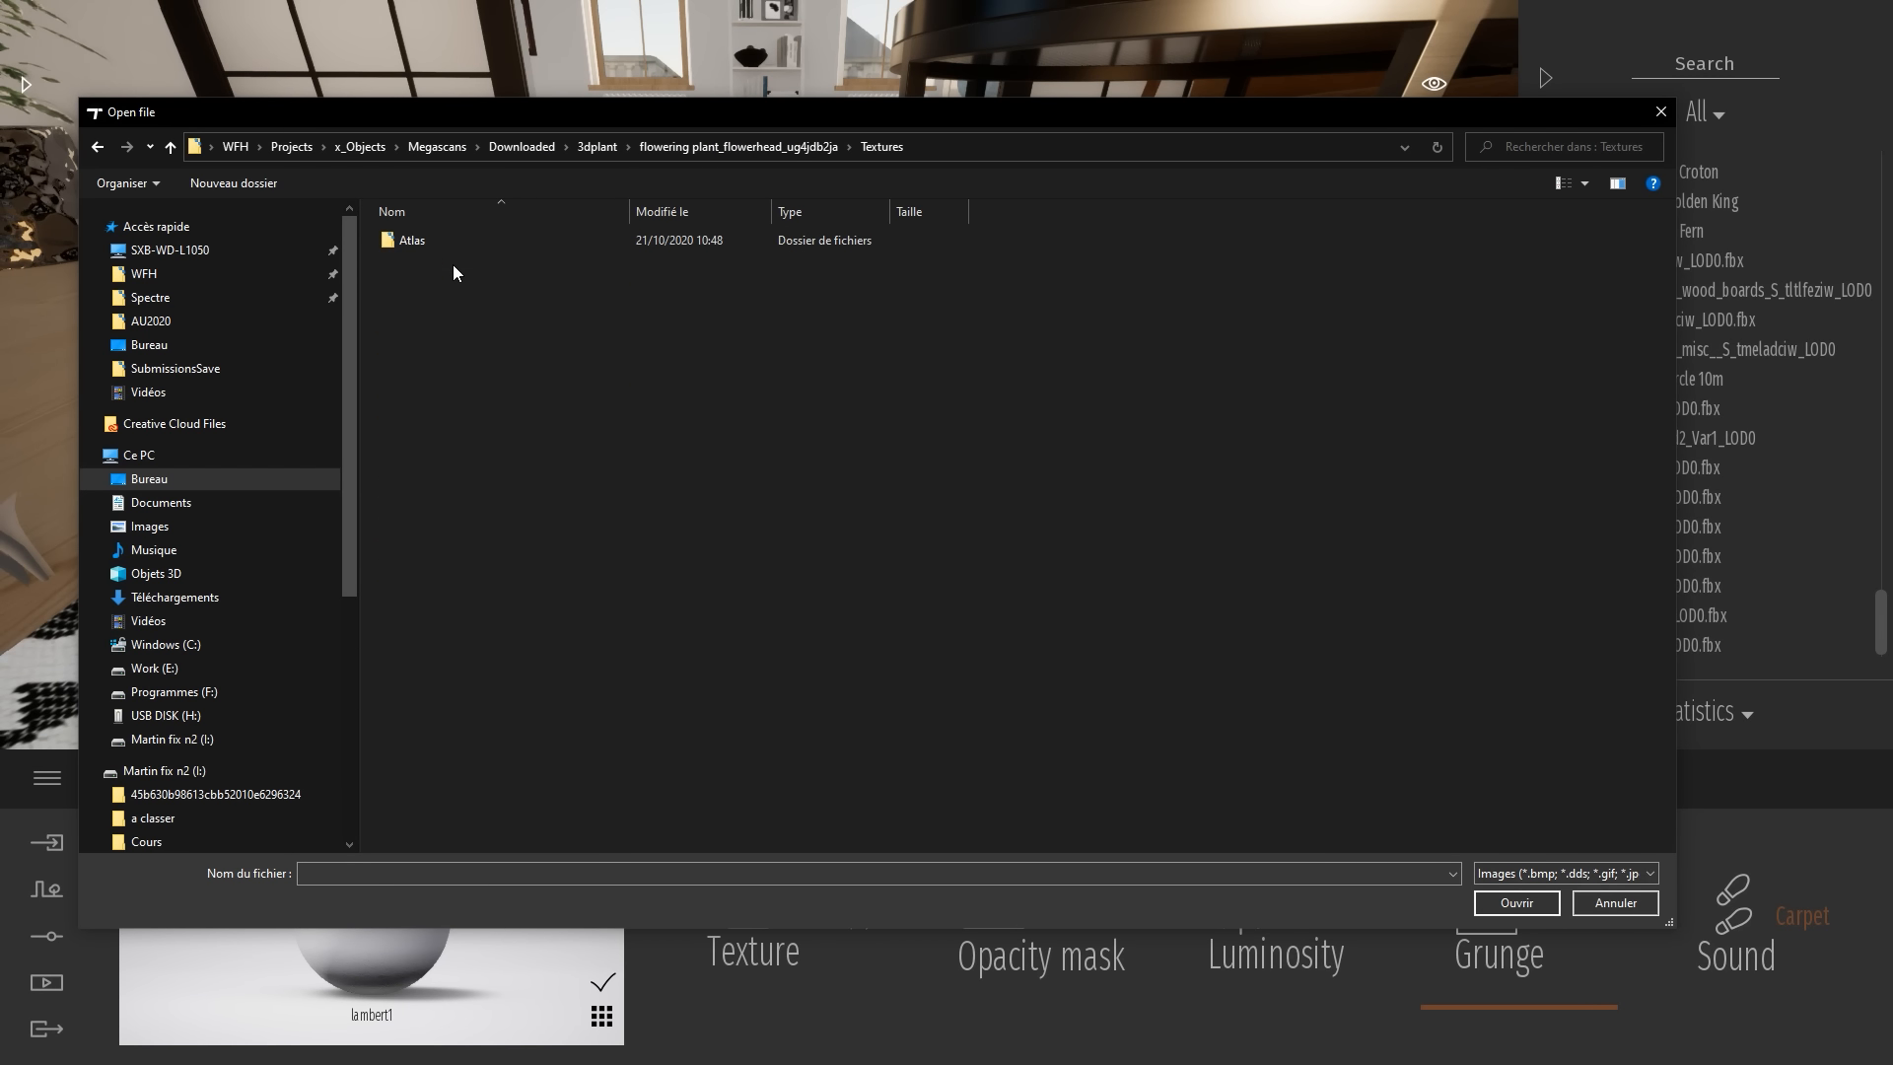
{"action": "double_click", "coordinate": [430, 245]}
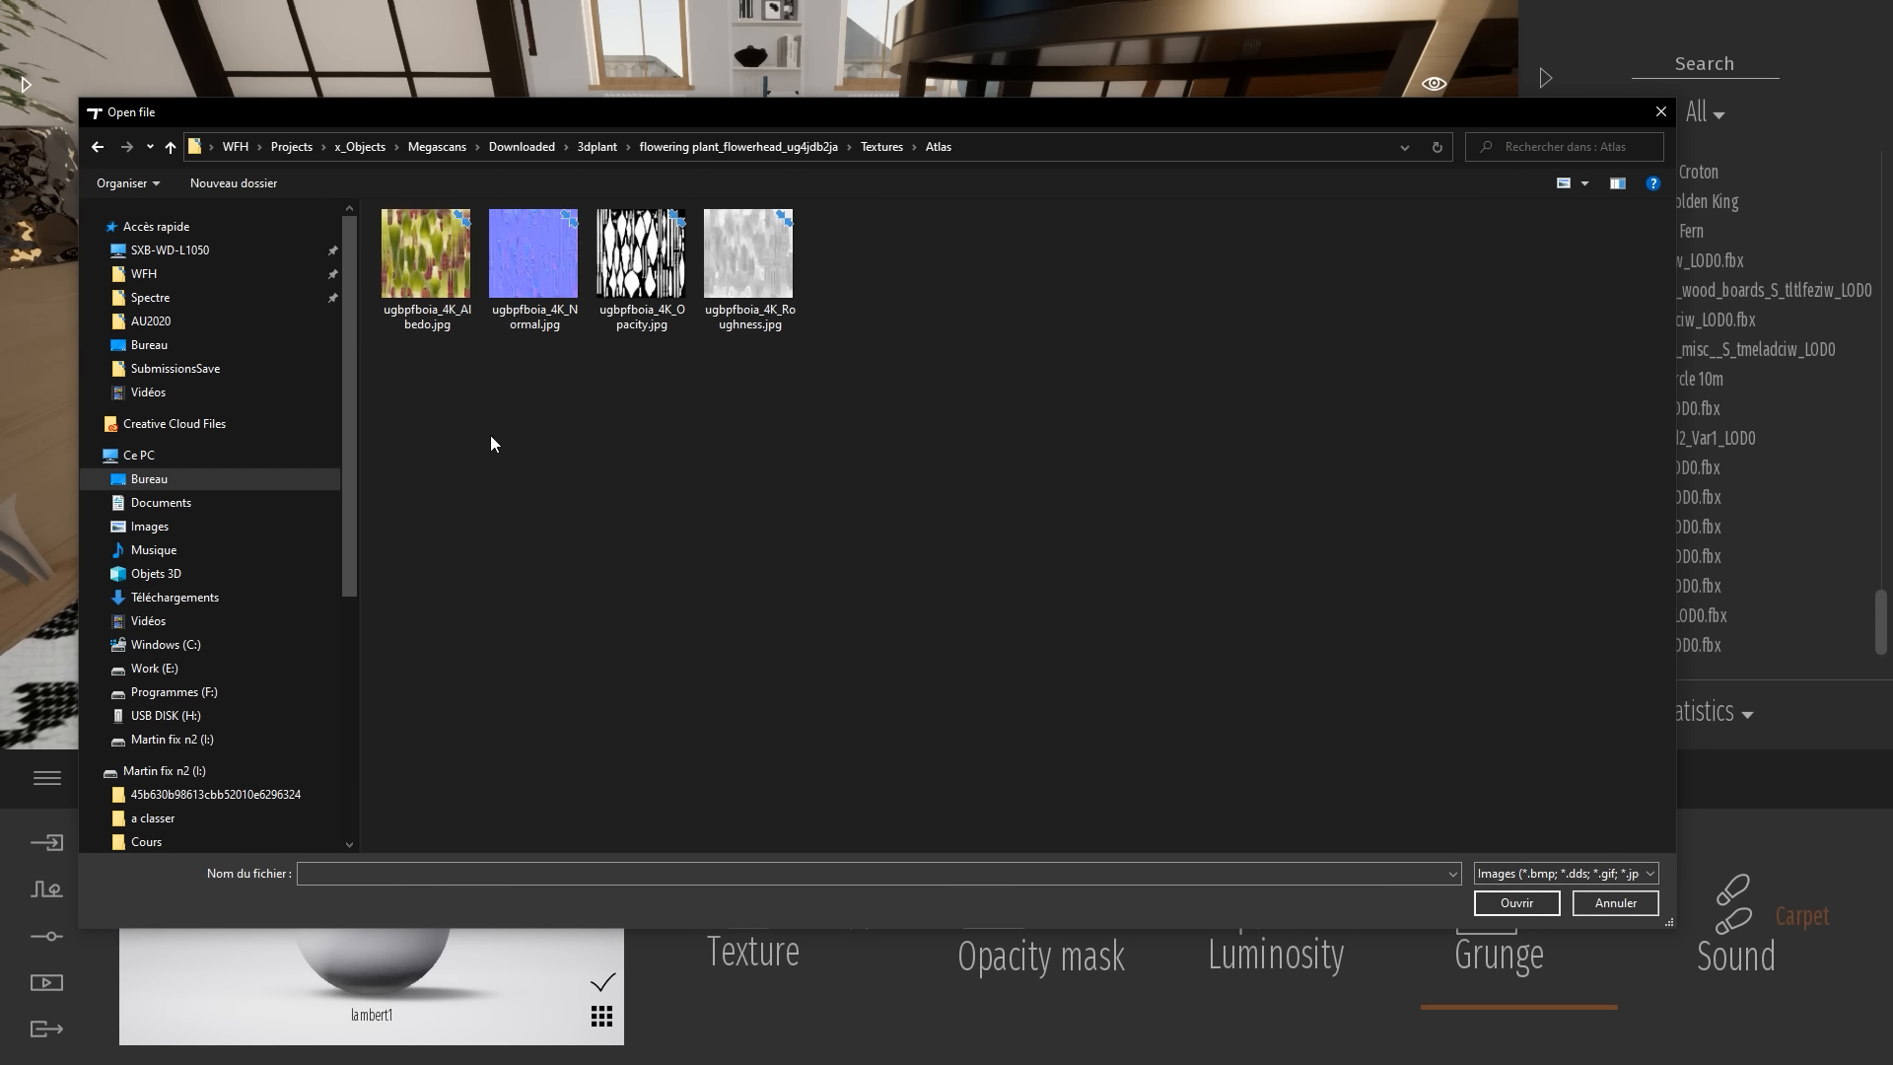
{"action": "mouse_move", "coordinate": [628, 285]}
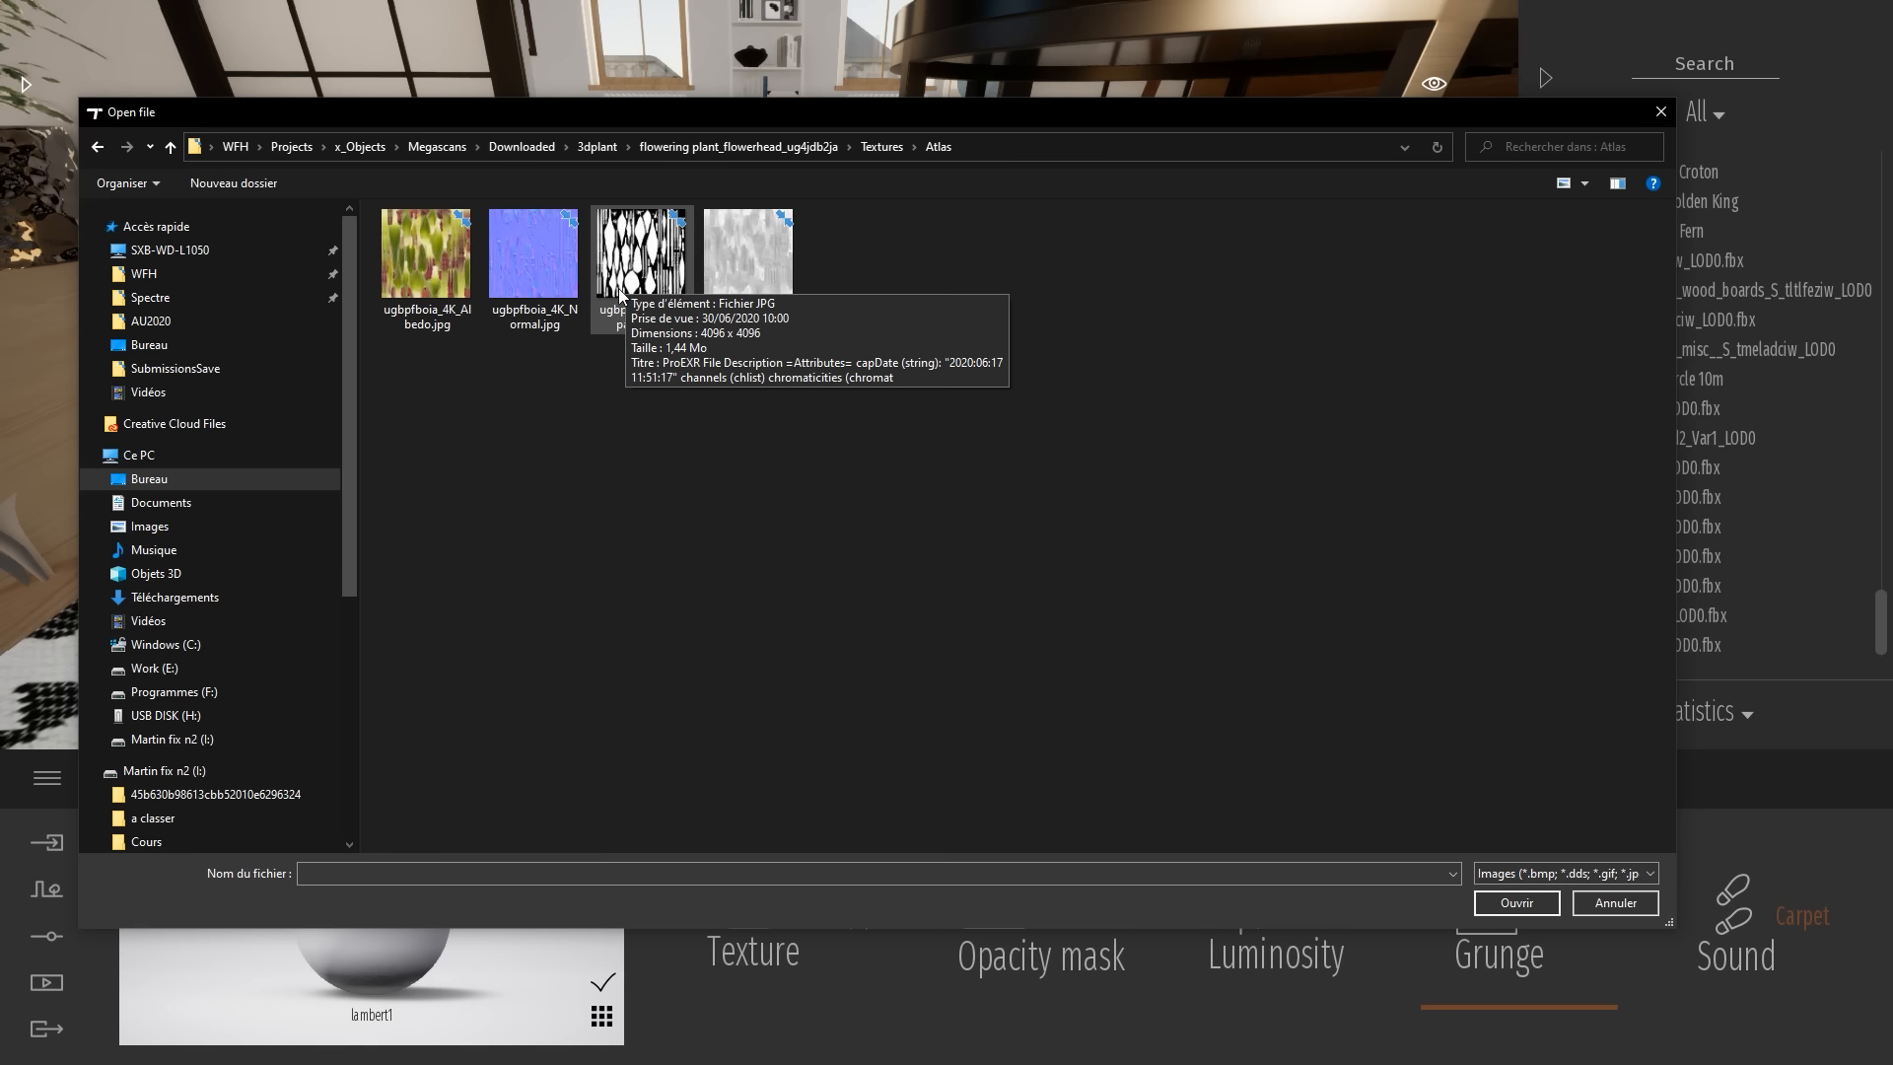
{"action": "left_click", "coordinate": [425, 266]}
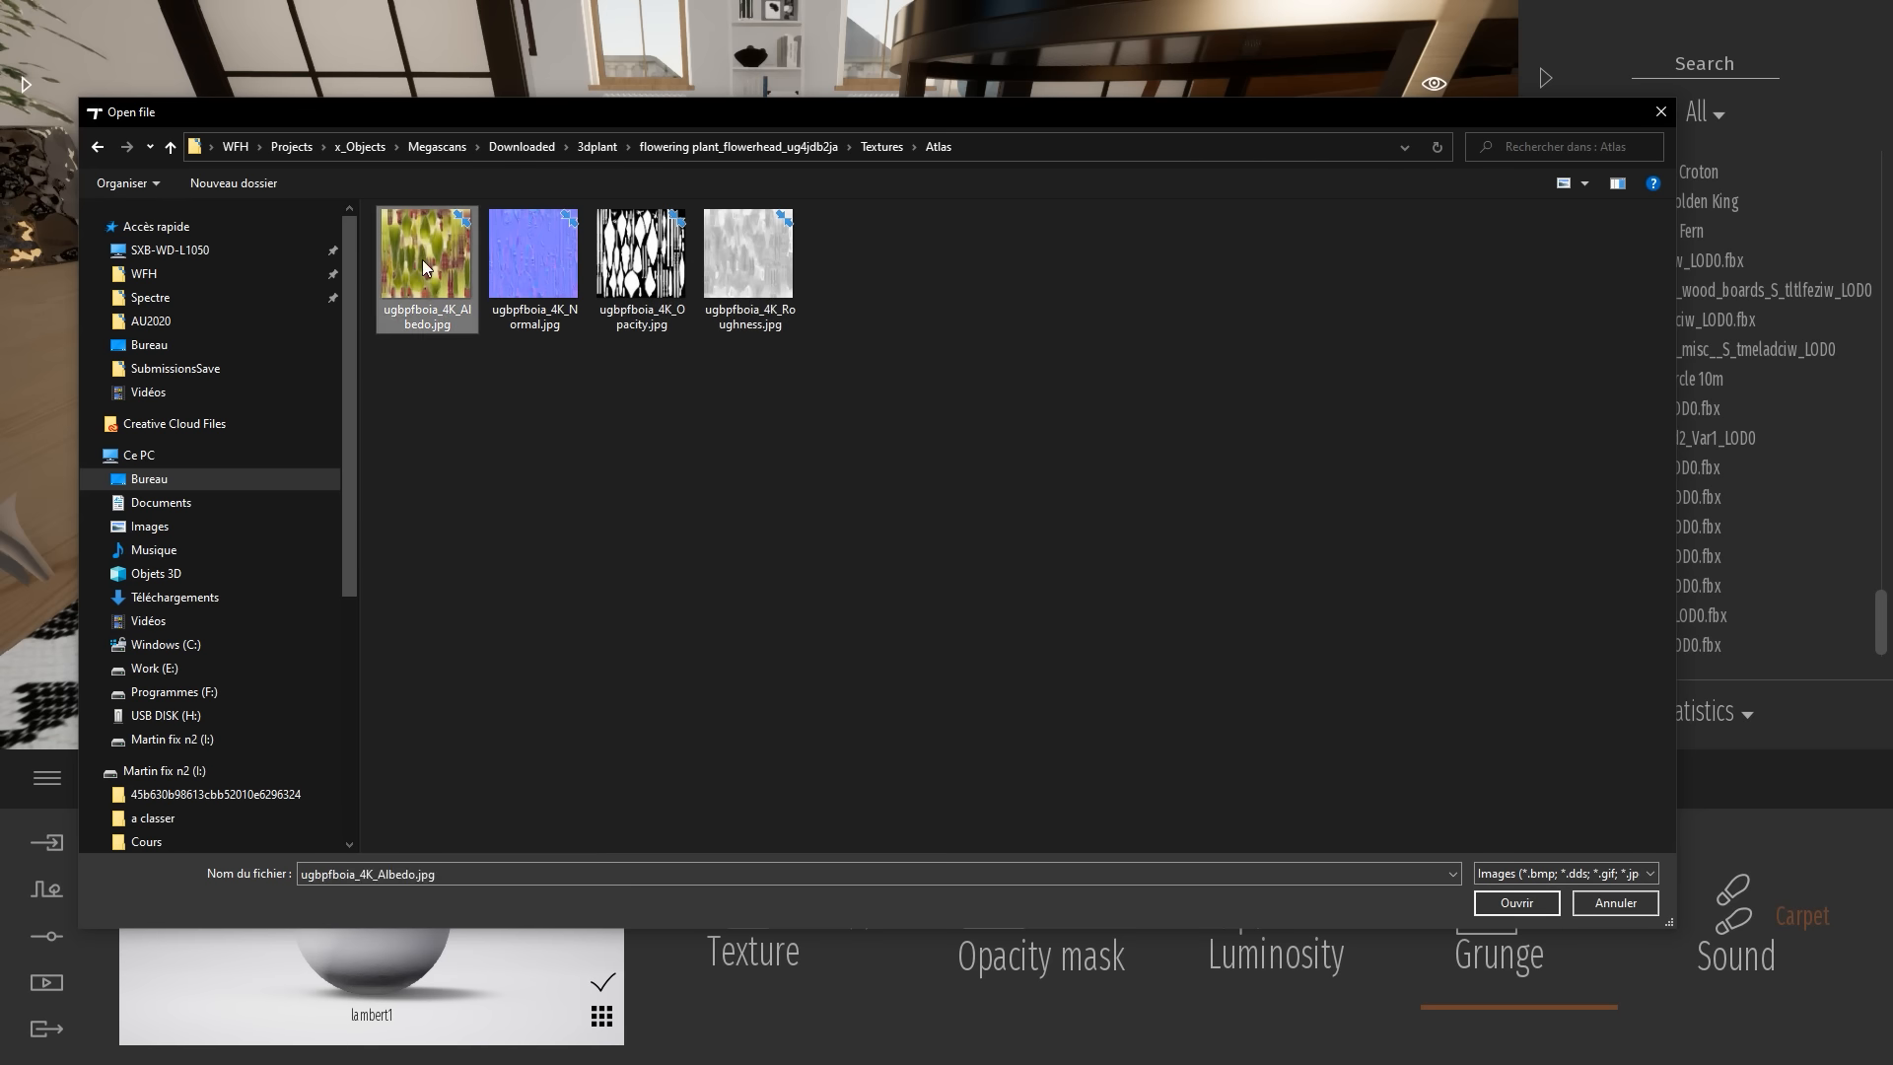
{"action": "double_click", "coordinate": [423, 266]}
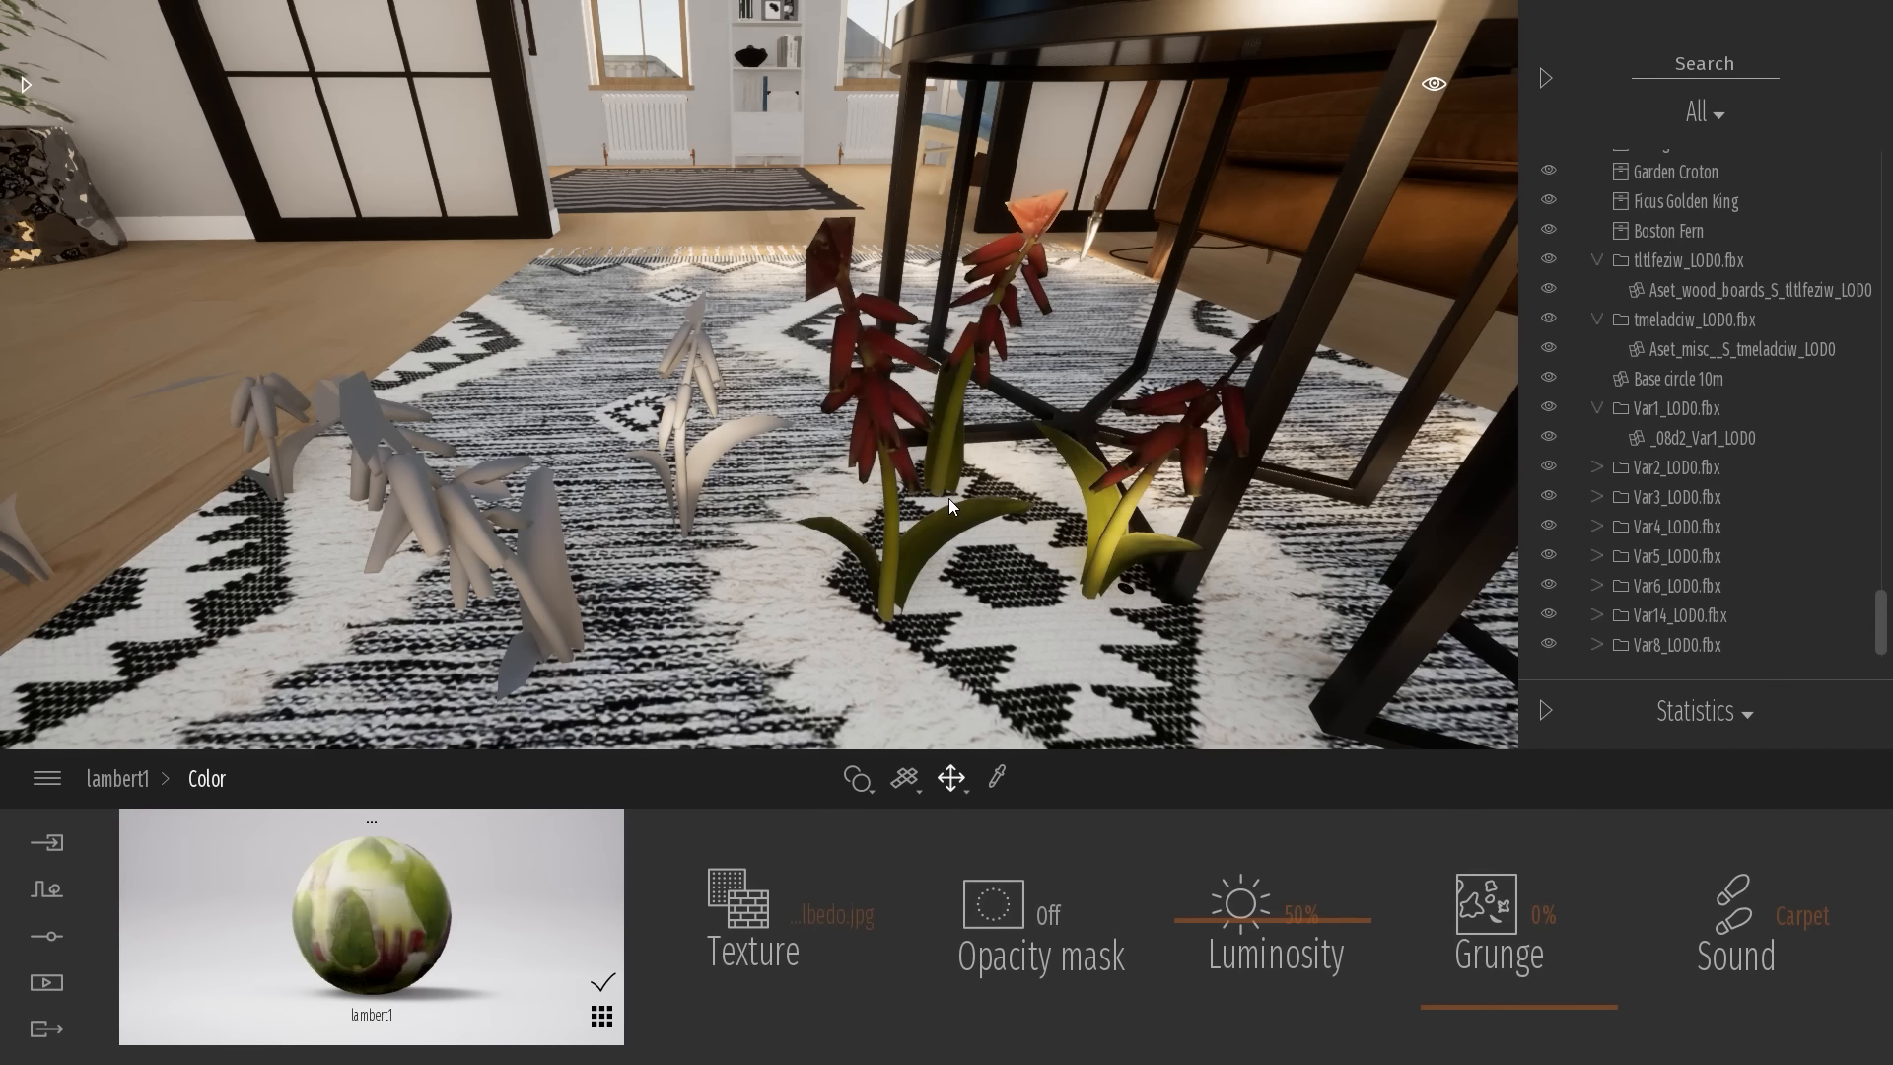
Examine the flower tip up close beneath the coffee table to check how the texture fills the petals
{"action": "right_click_drag", "start_coordinate": [948, 499], "coordinate": [909, 454]}
{"action": "key", "text": "w"}
{"action": "key", "text": "s"}
{"action": "key", "text": "w"}
{"action": "key", "text": "s"}
{"action": "key", "text": "w"}
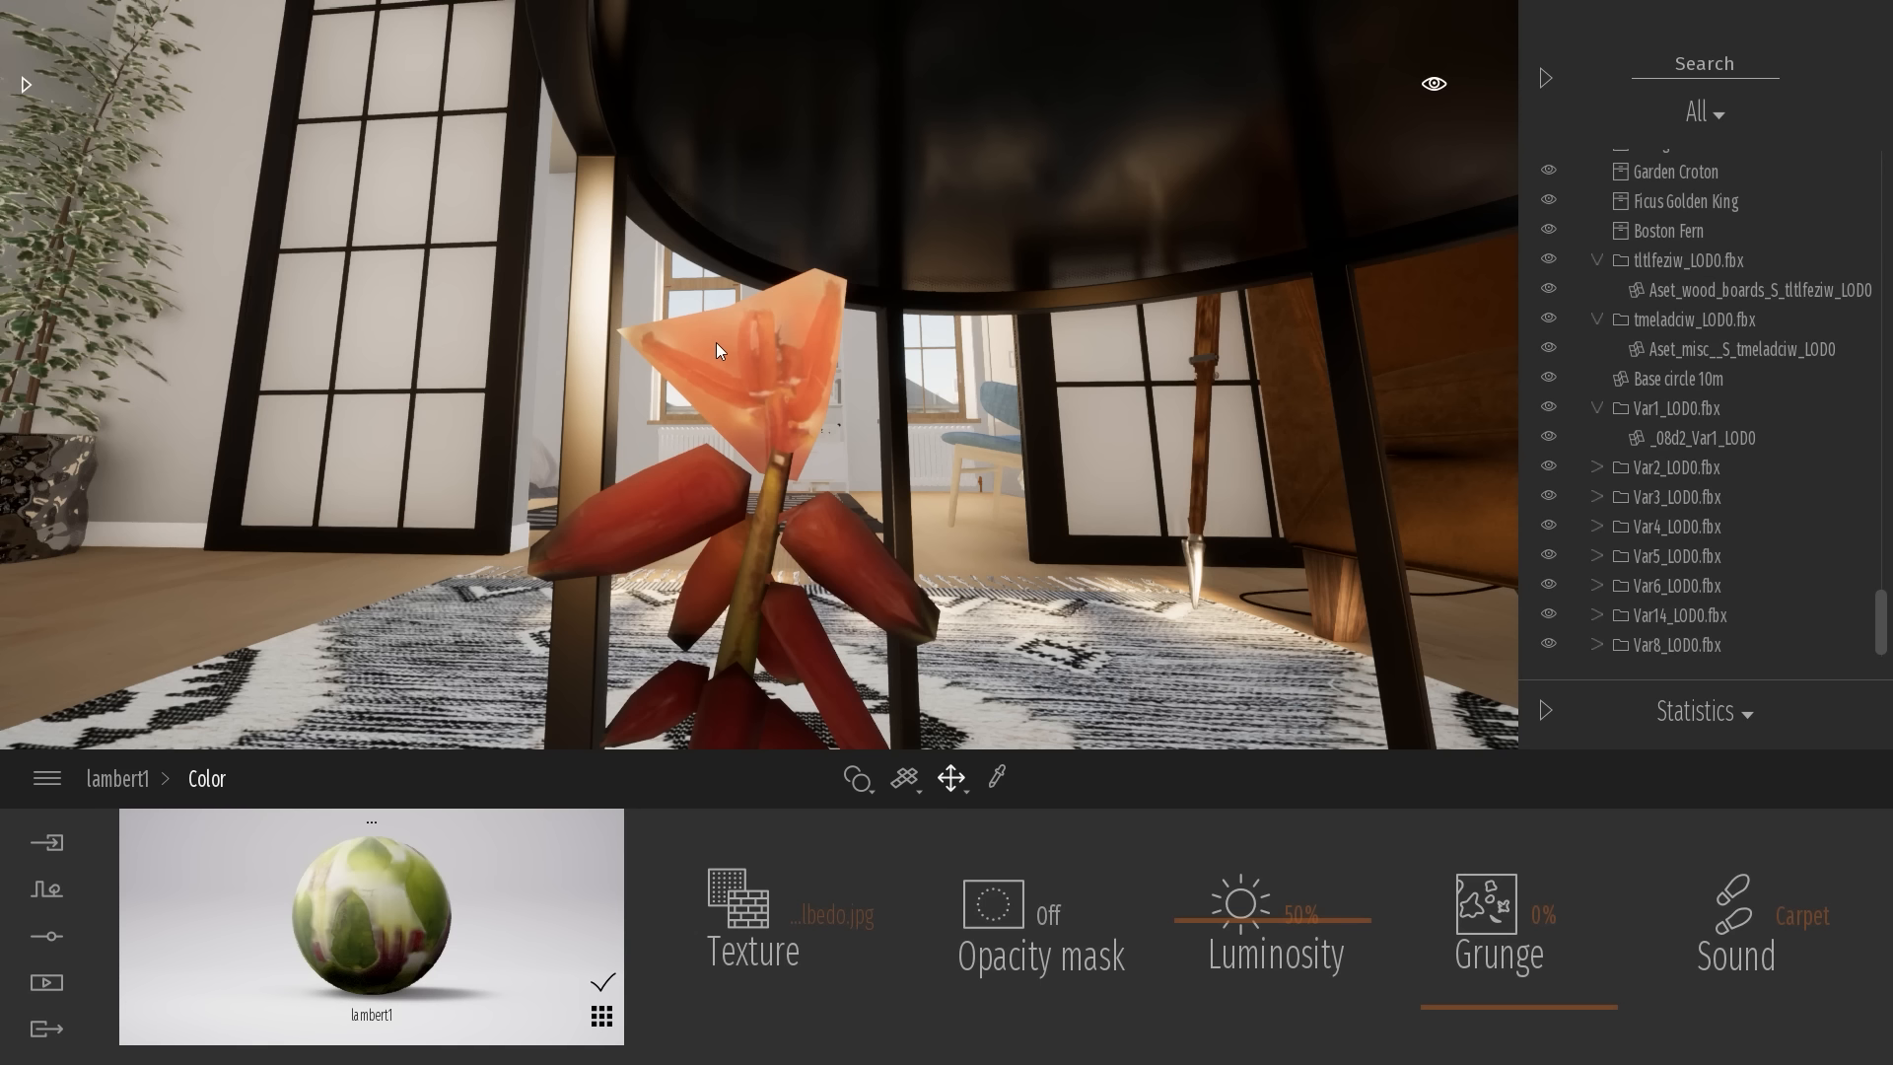
Switch to Photoshop and open ugbpfboia_4K_Albedo.jpg and ugbpfboia_4K_Opacity.jpg from the Atlas folder
{"action": "key", "text": "alt+Tab"}
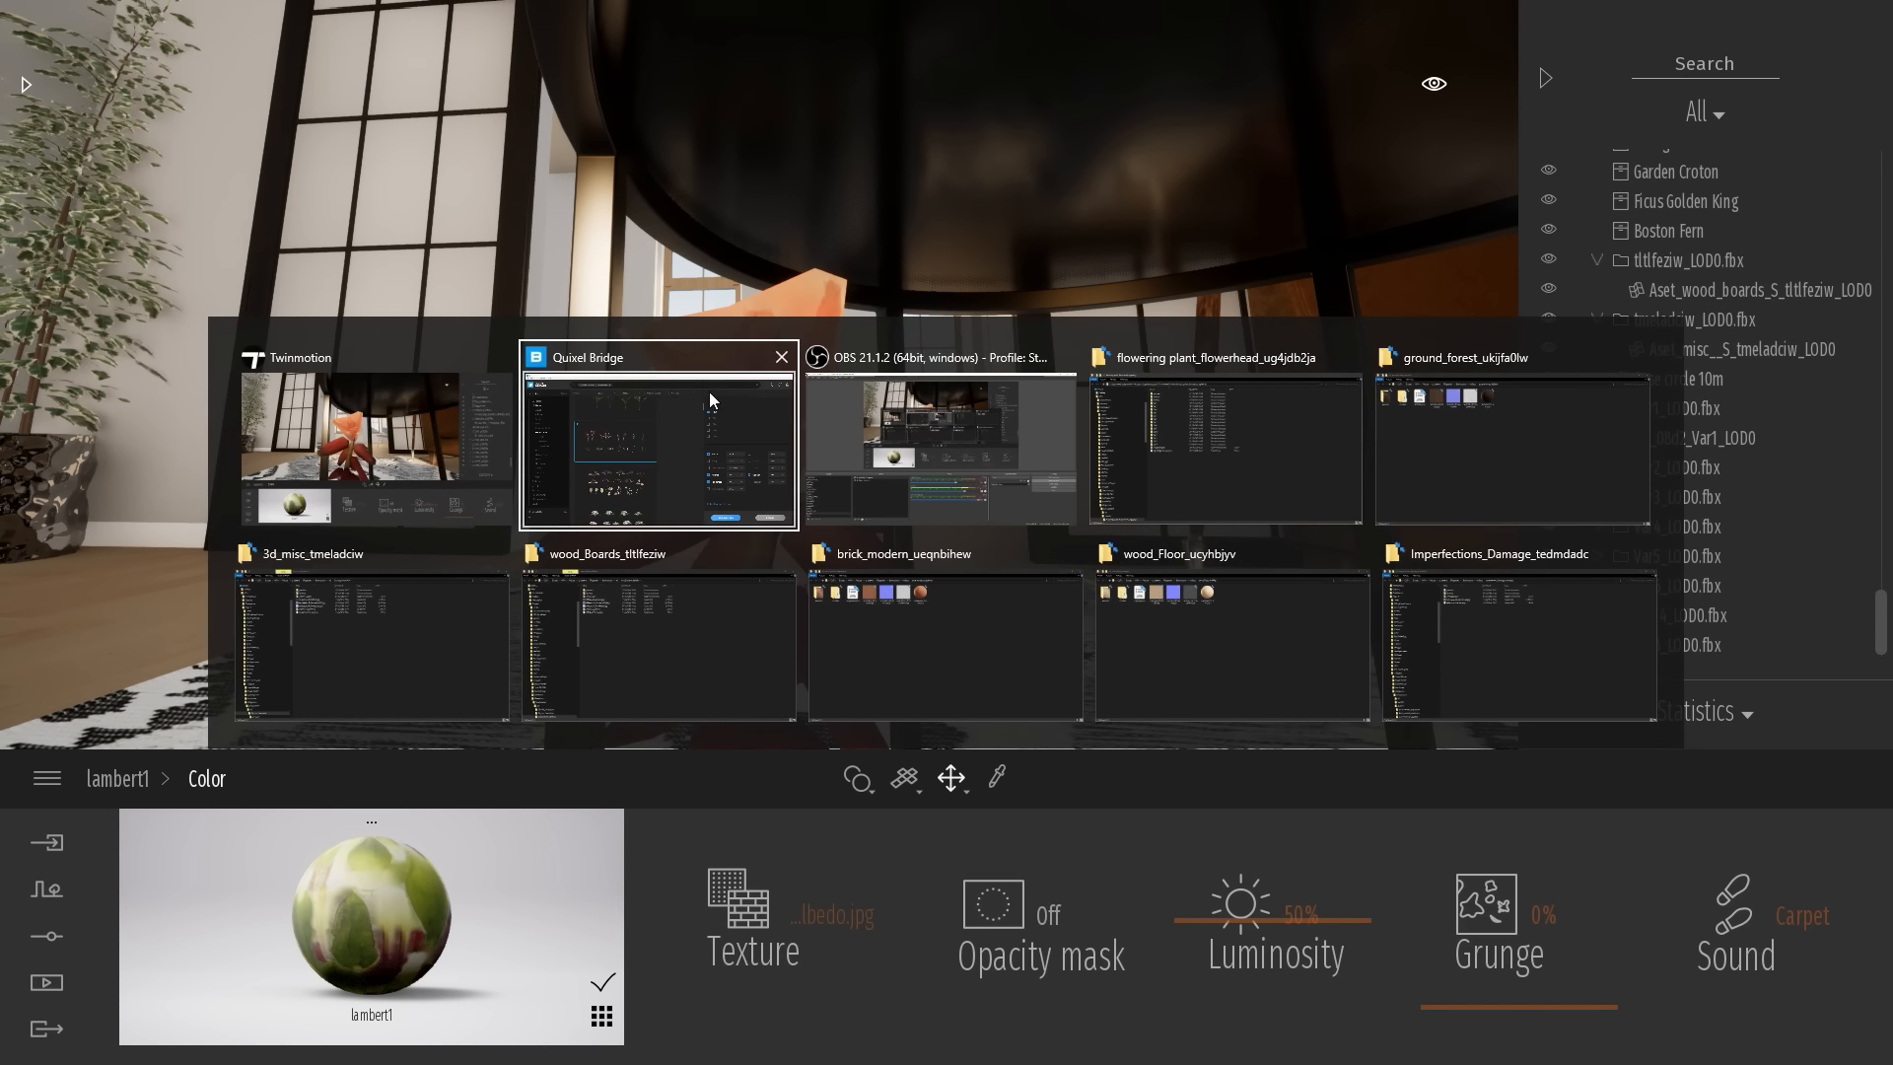
{"action": "left_click", "coordinate": [708, 393]}
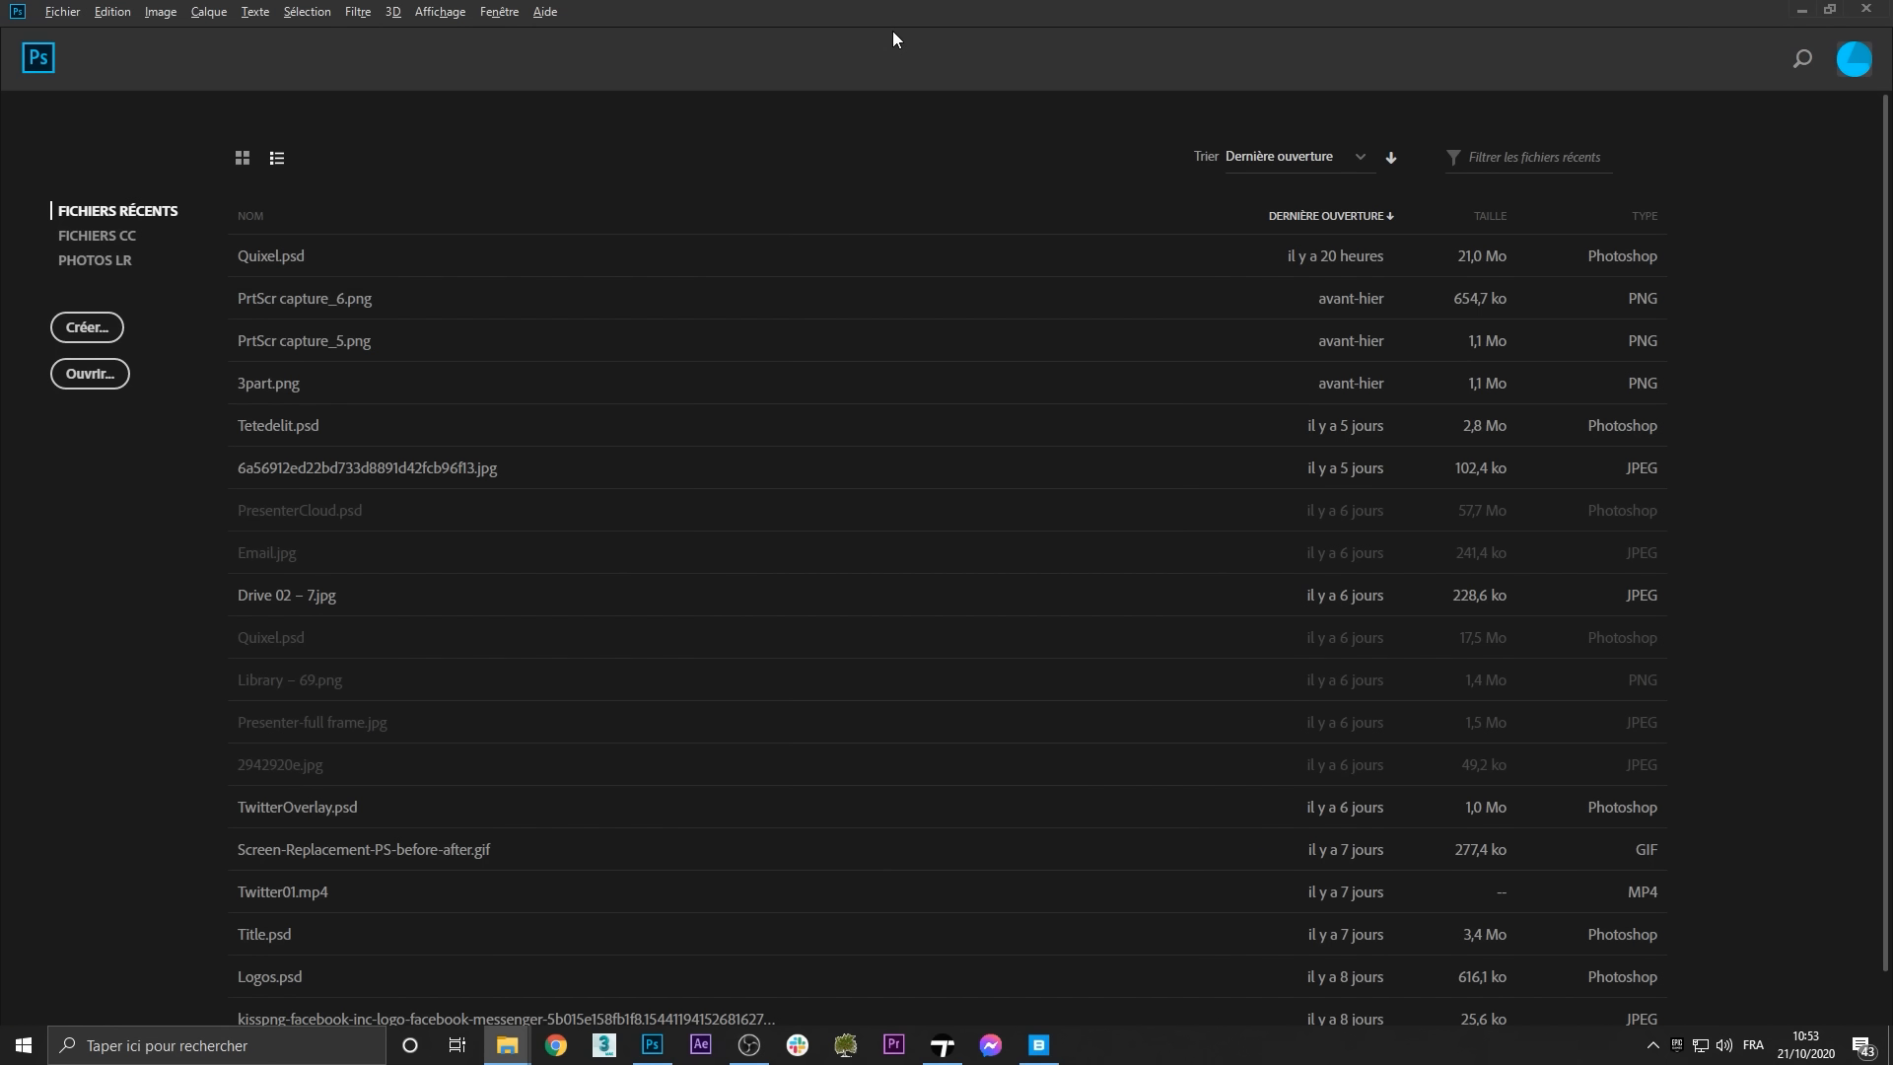
{"action": "key", "text": "alt+Tab"}
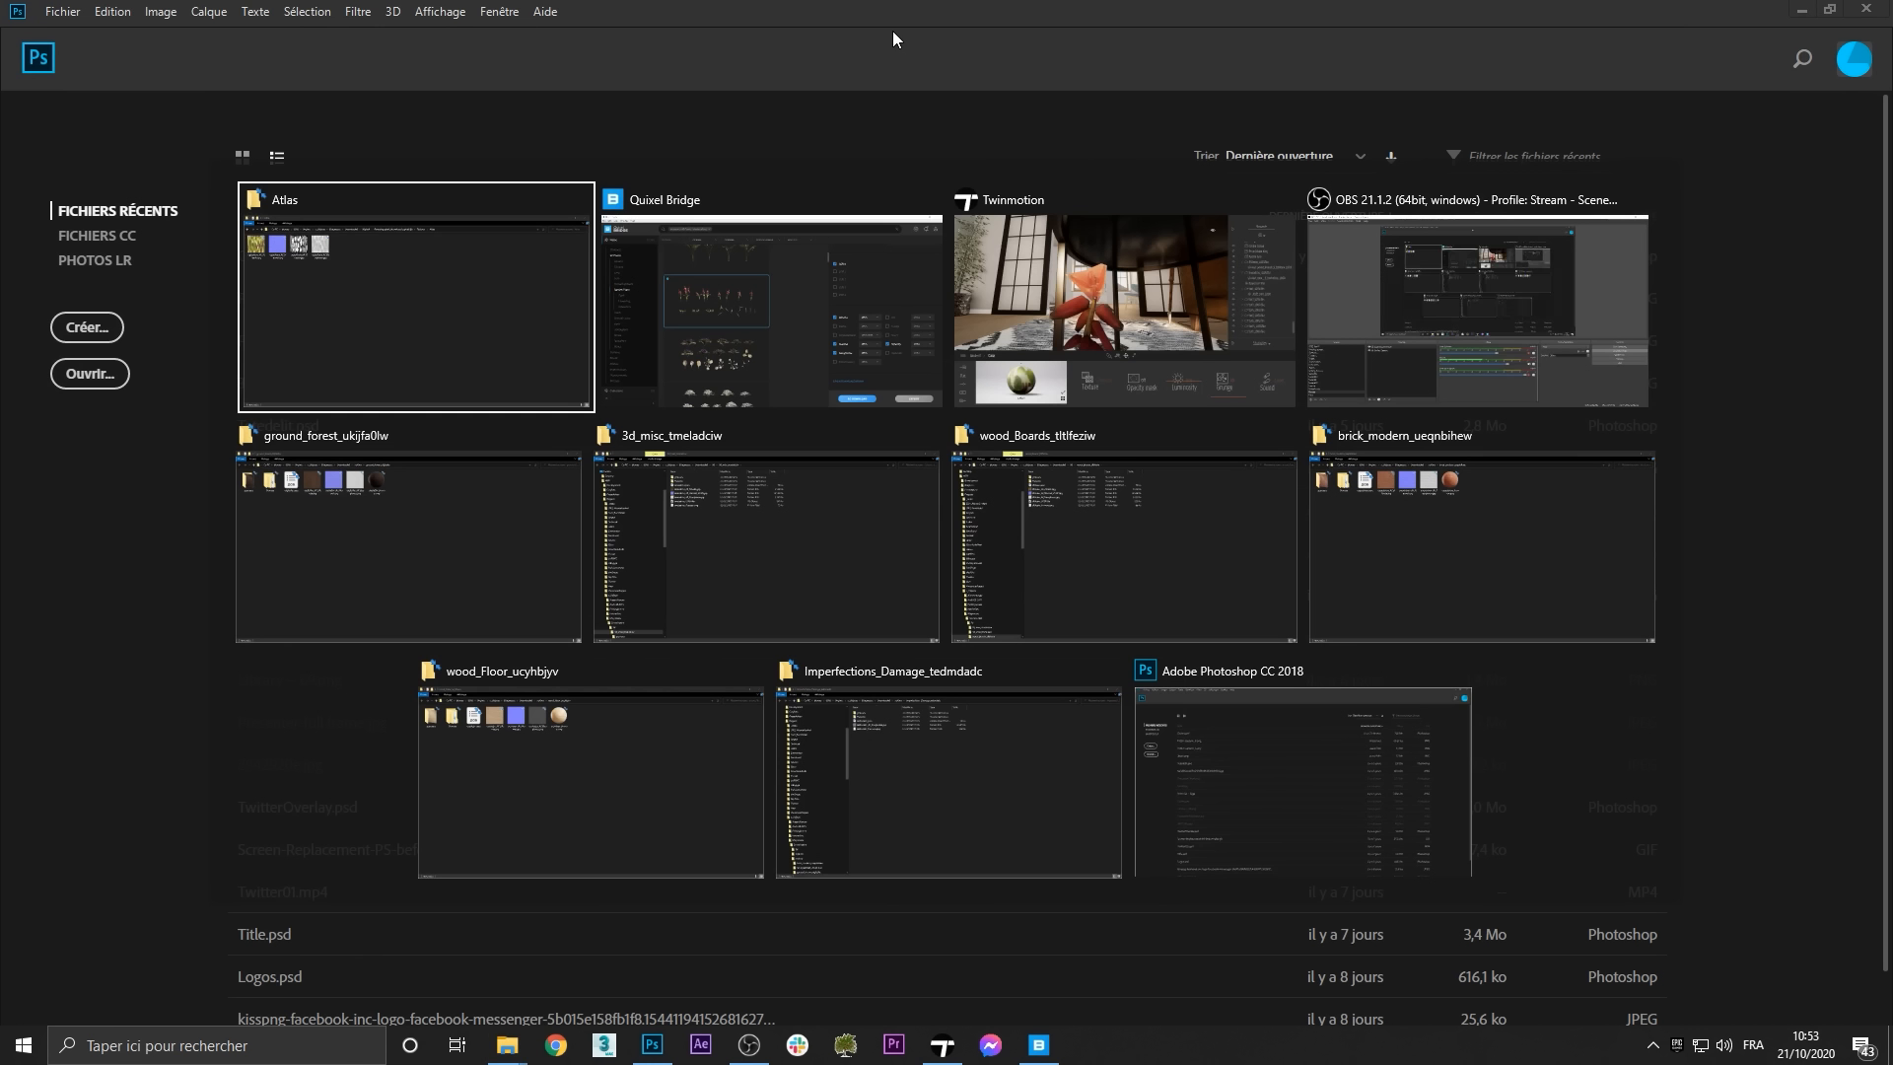
{"action": "left_click_drag", "start_coordinate": [469, 65], "coordinate": [959, 343]}
{"action": "left_click", "coordinate": [611, 488]}
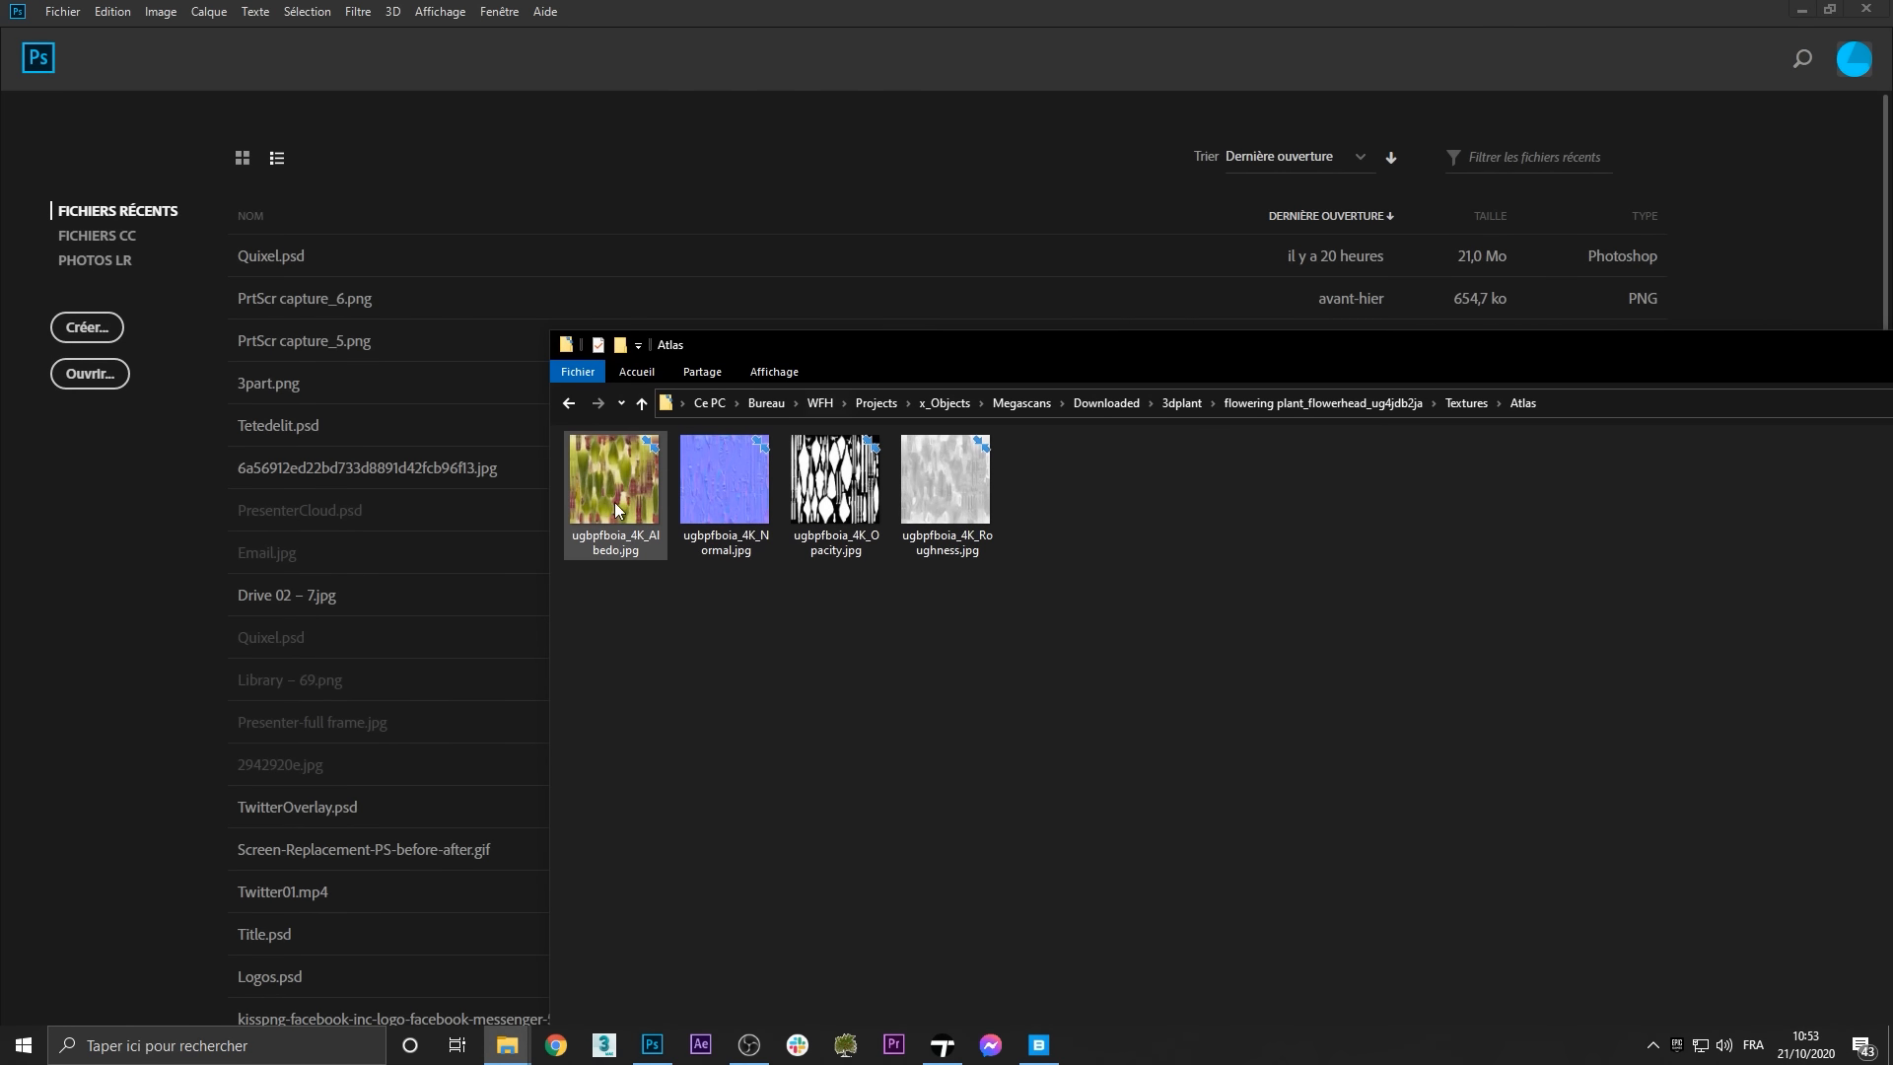
{"action": "left_click", "coordinate": [835, 479], "text": "ctrl"}
{"action": "left_click_drag", "start_coordinate": [595, 464], "coordinate": [617, 144]}
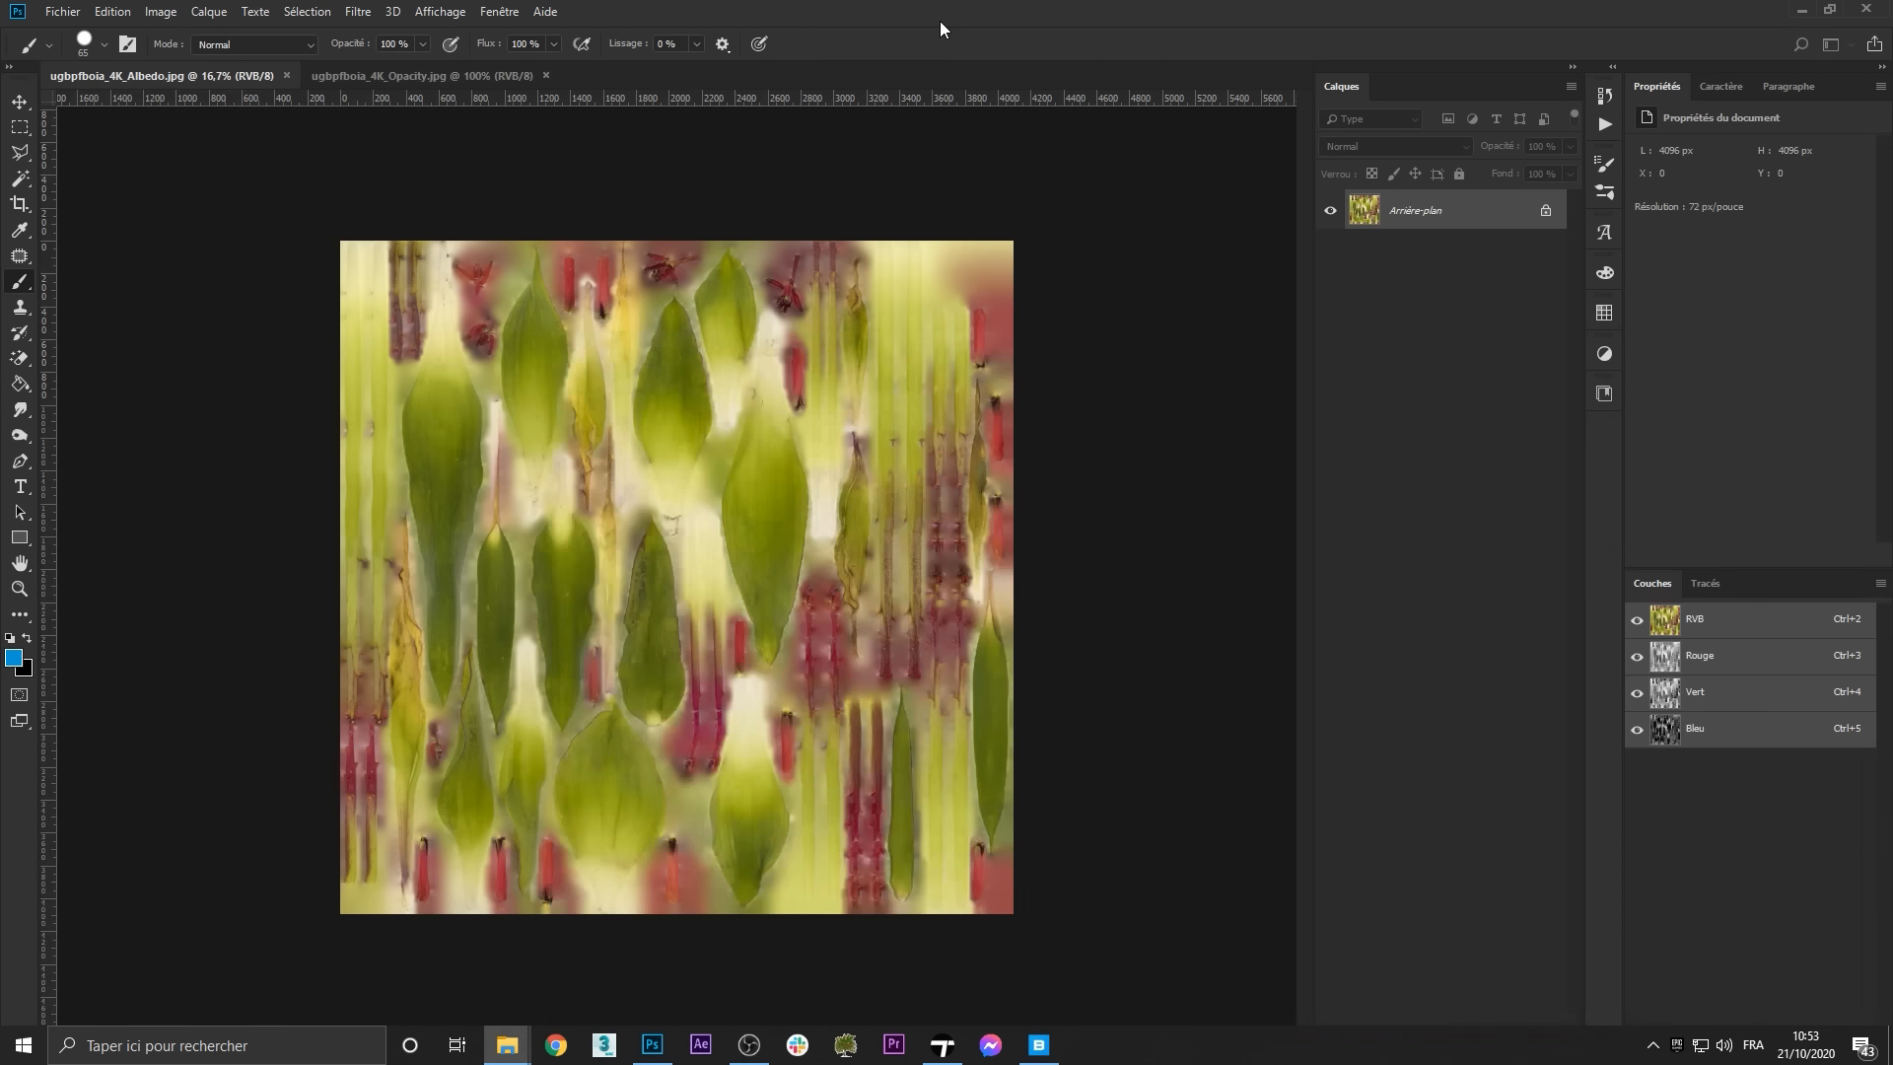
Copy the opacity image into the albedo document as a new layer aligned over the background
{"action": "left_click", "coordinate": [20, 102]}
{"action": "left_click", "coordinate": [153, 76]}
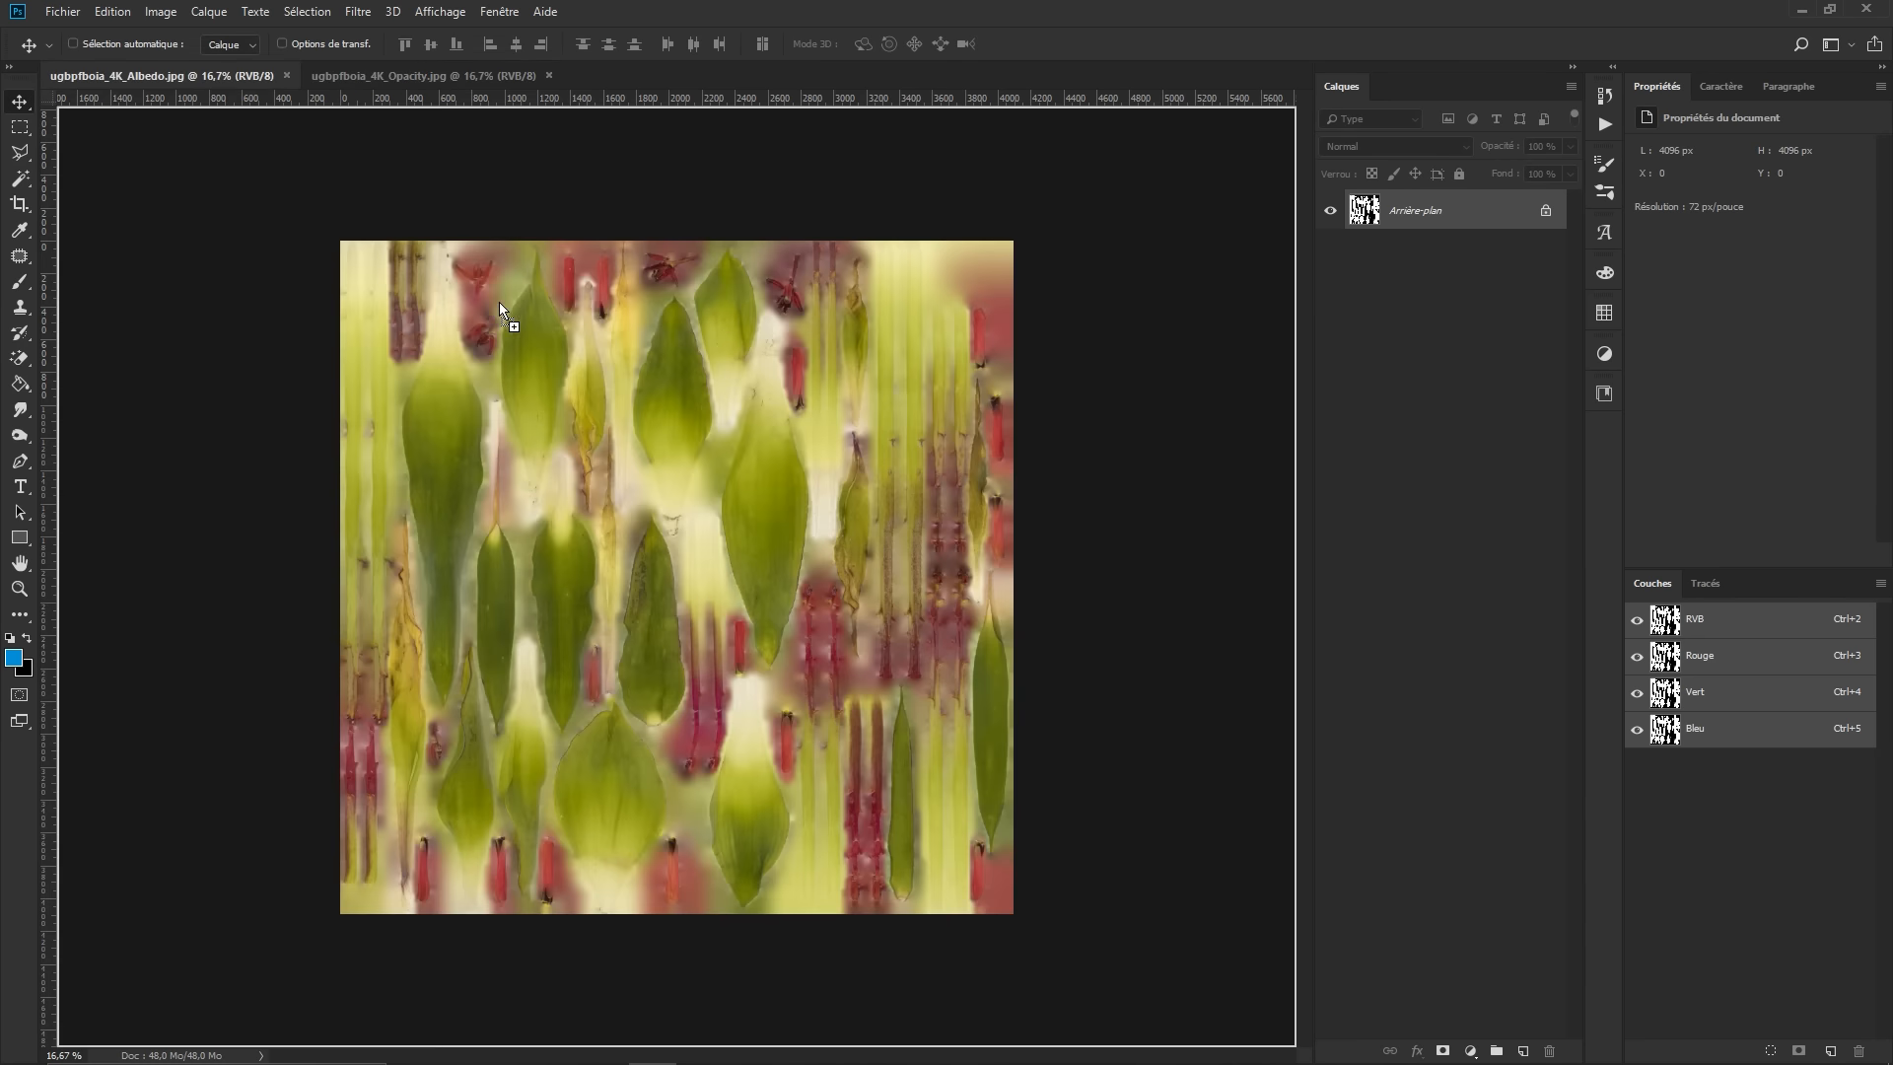
{"action": "left_click_drag", "start_coordinate": [499, 309], "coordinate": [500, 308]}
{"action": "key", "text": "ctrl+t"}
{"action": "left_click_drag", "start_coordinate": [528, 379], "coordinate": [706, 655]}
{"action": "left_click", "coordinate": [915, 43]}
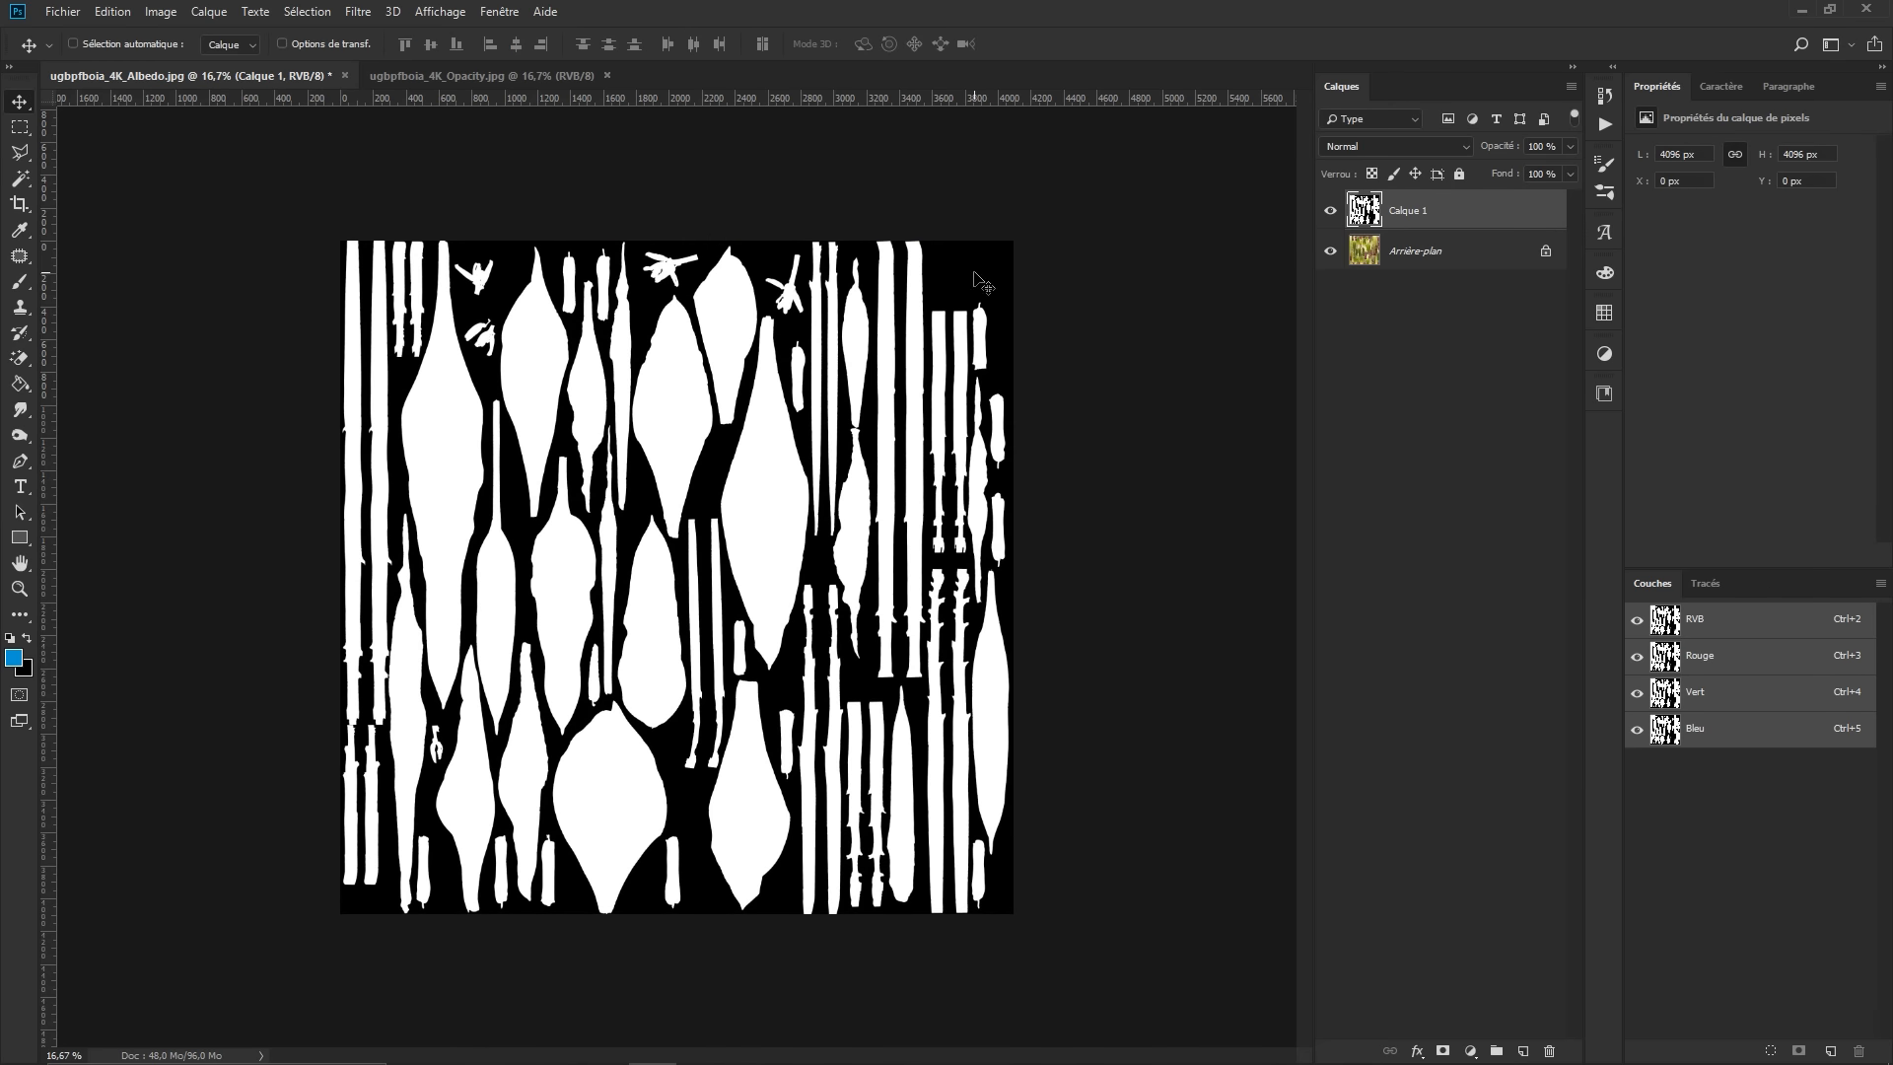
Select the opacity layer's white areas with Color Range and copy the matching background pixels to a new layer
{"action": "left_click", "coordinate": [310, 12]}
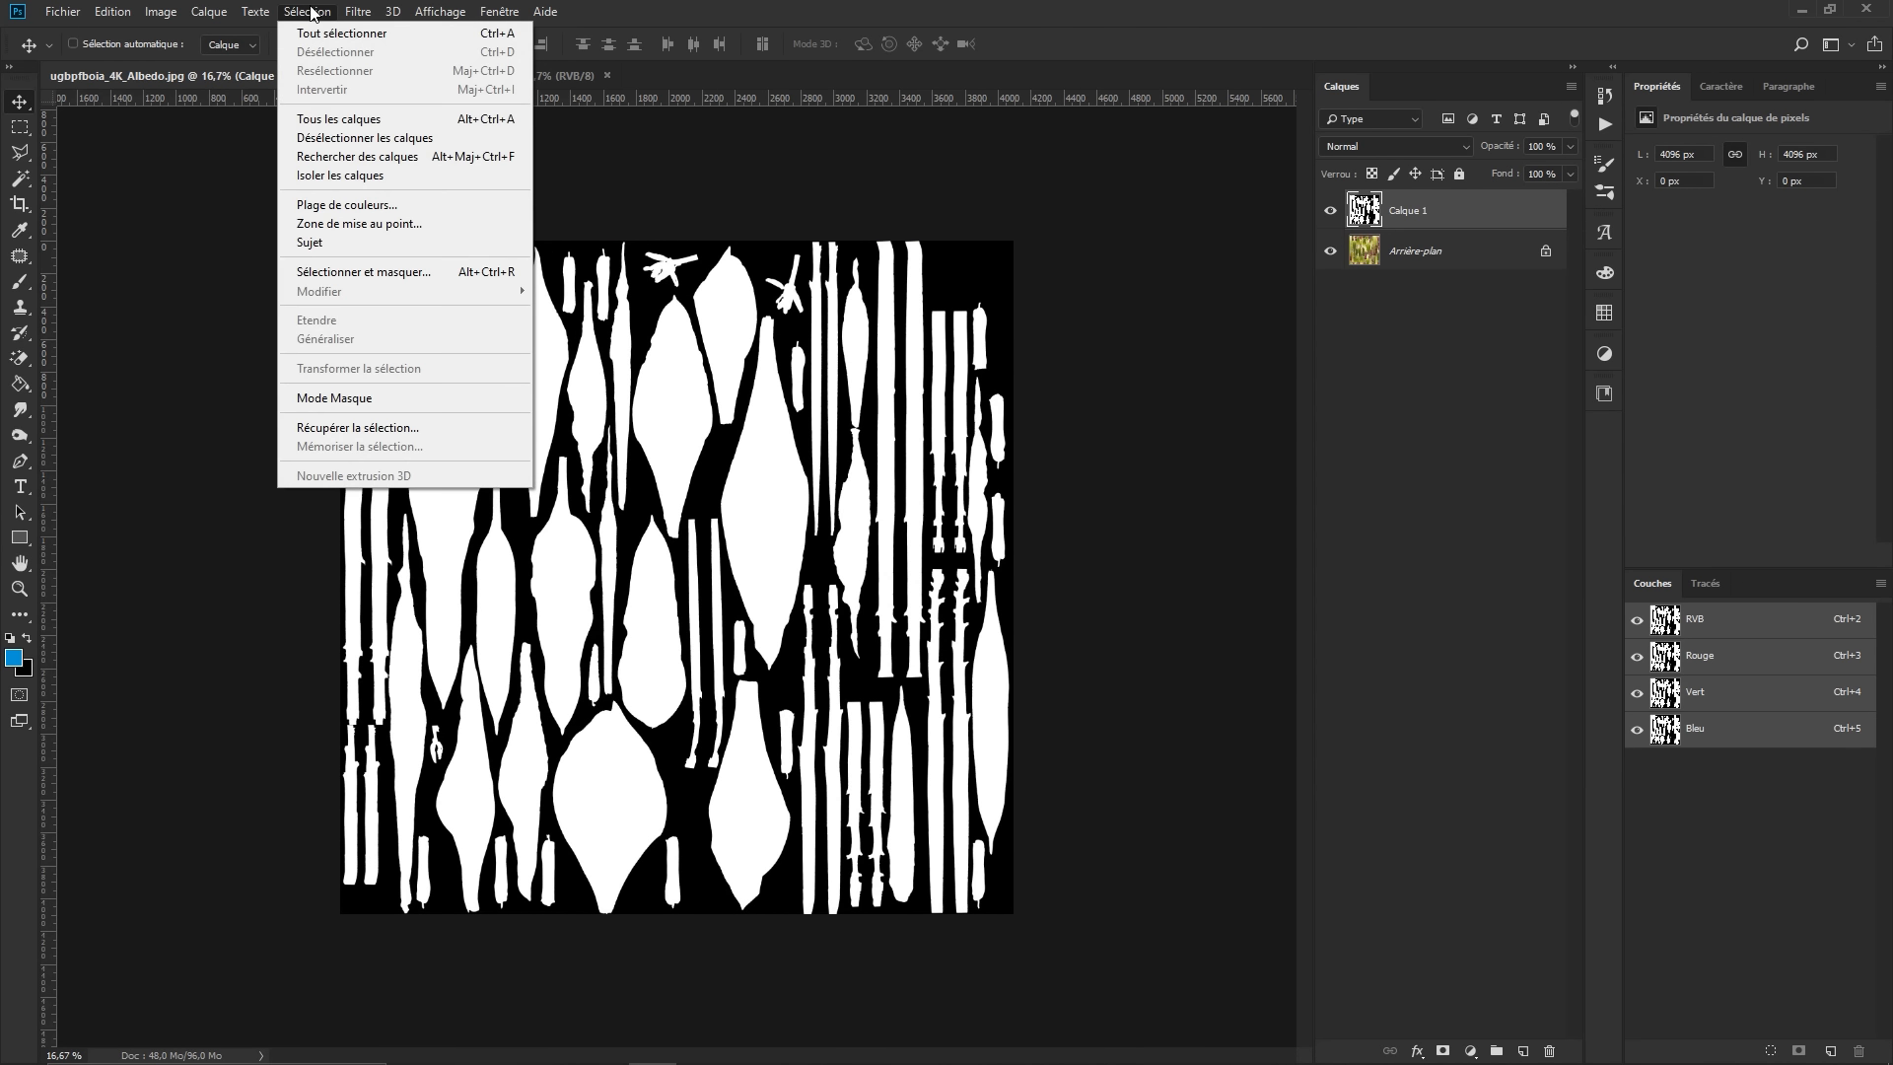
{"action": "left_click", "coordinate": [347, 204]}
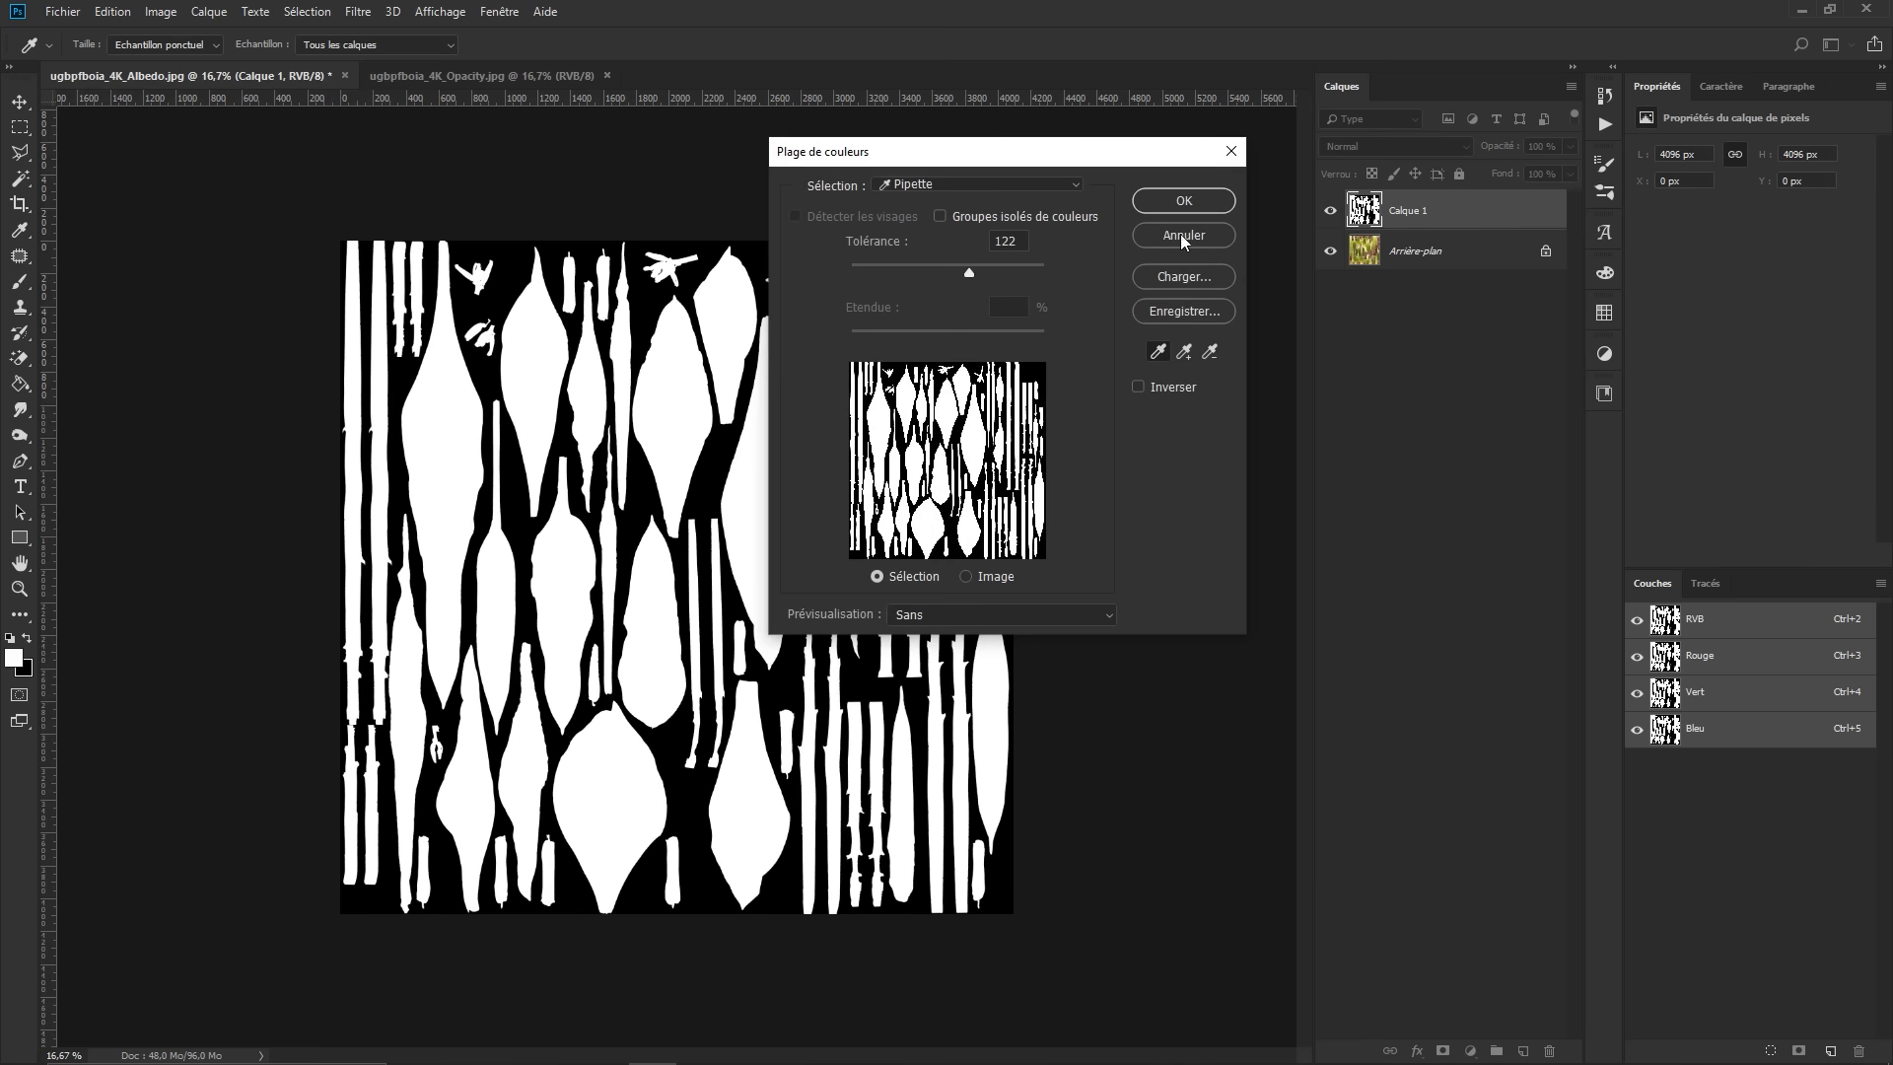
{"action": "left_click", "coordinate": [1184, 200]}
{"action": "left_click", "coordinate": [1481, 255]}
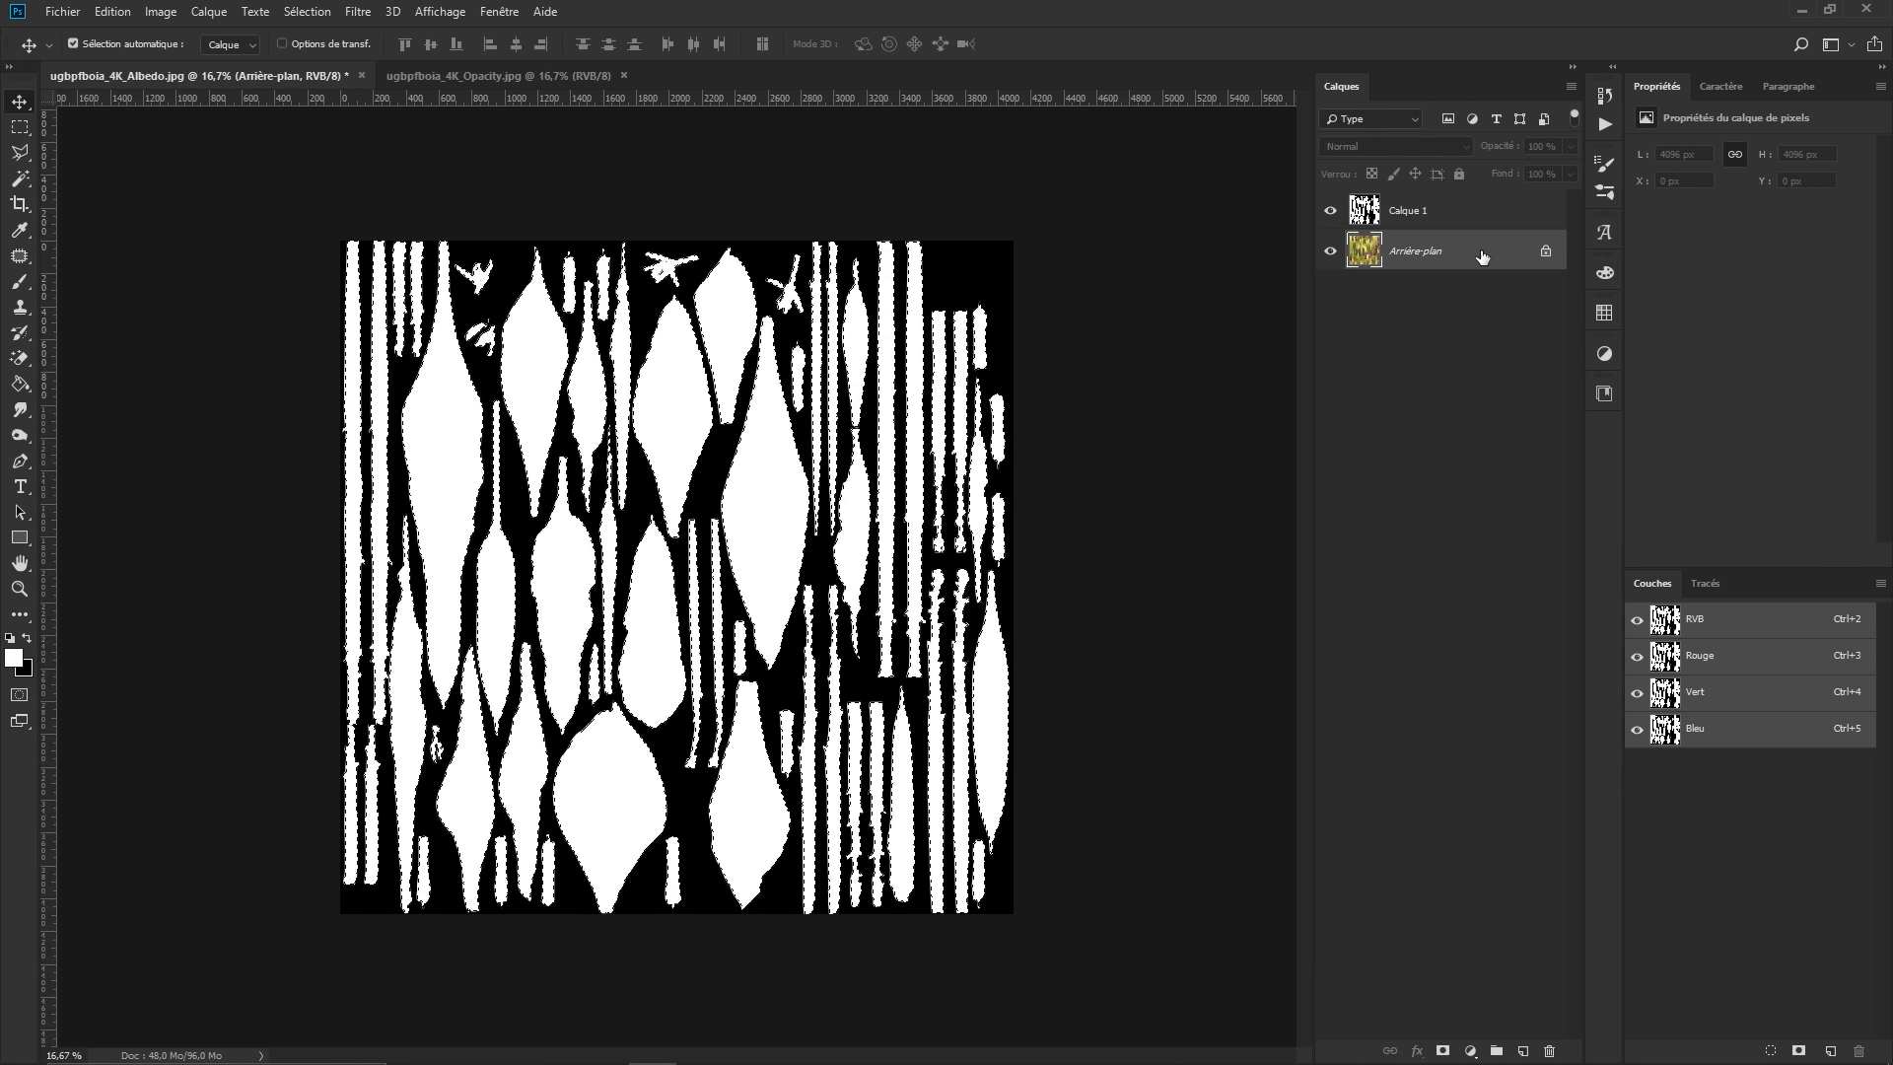
{"action": "key", "text": "ctrl+j"}
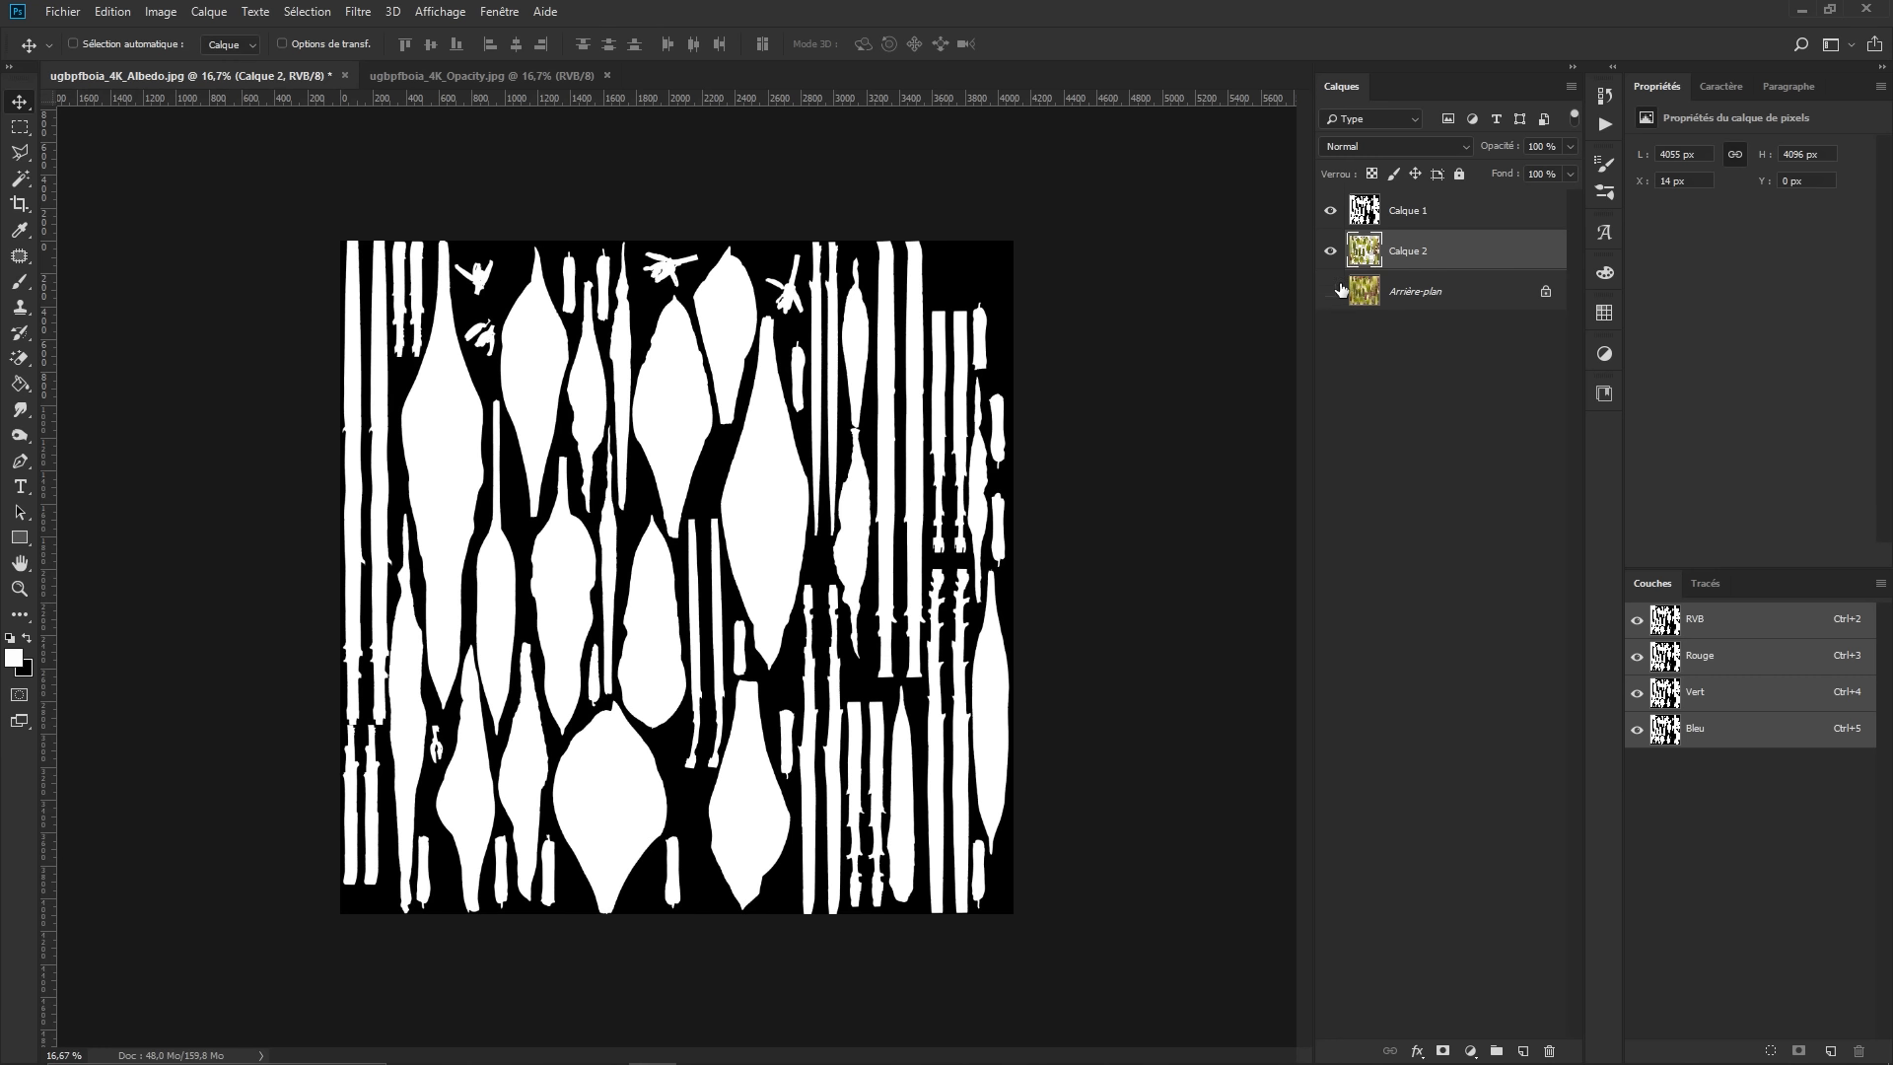
Hide the opacity layer and the background so only the cut-out layer shows, comparing it with the original background
{"action": "left_click", "coordinate": [1330, 210]}
{"action": "left_click", "coordinate": [1330, 291]}
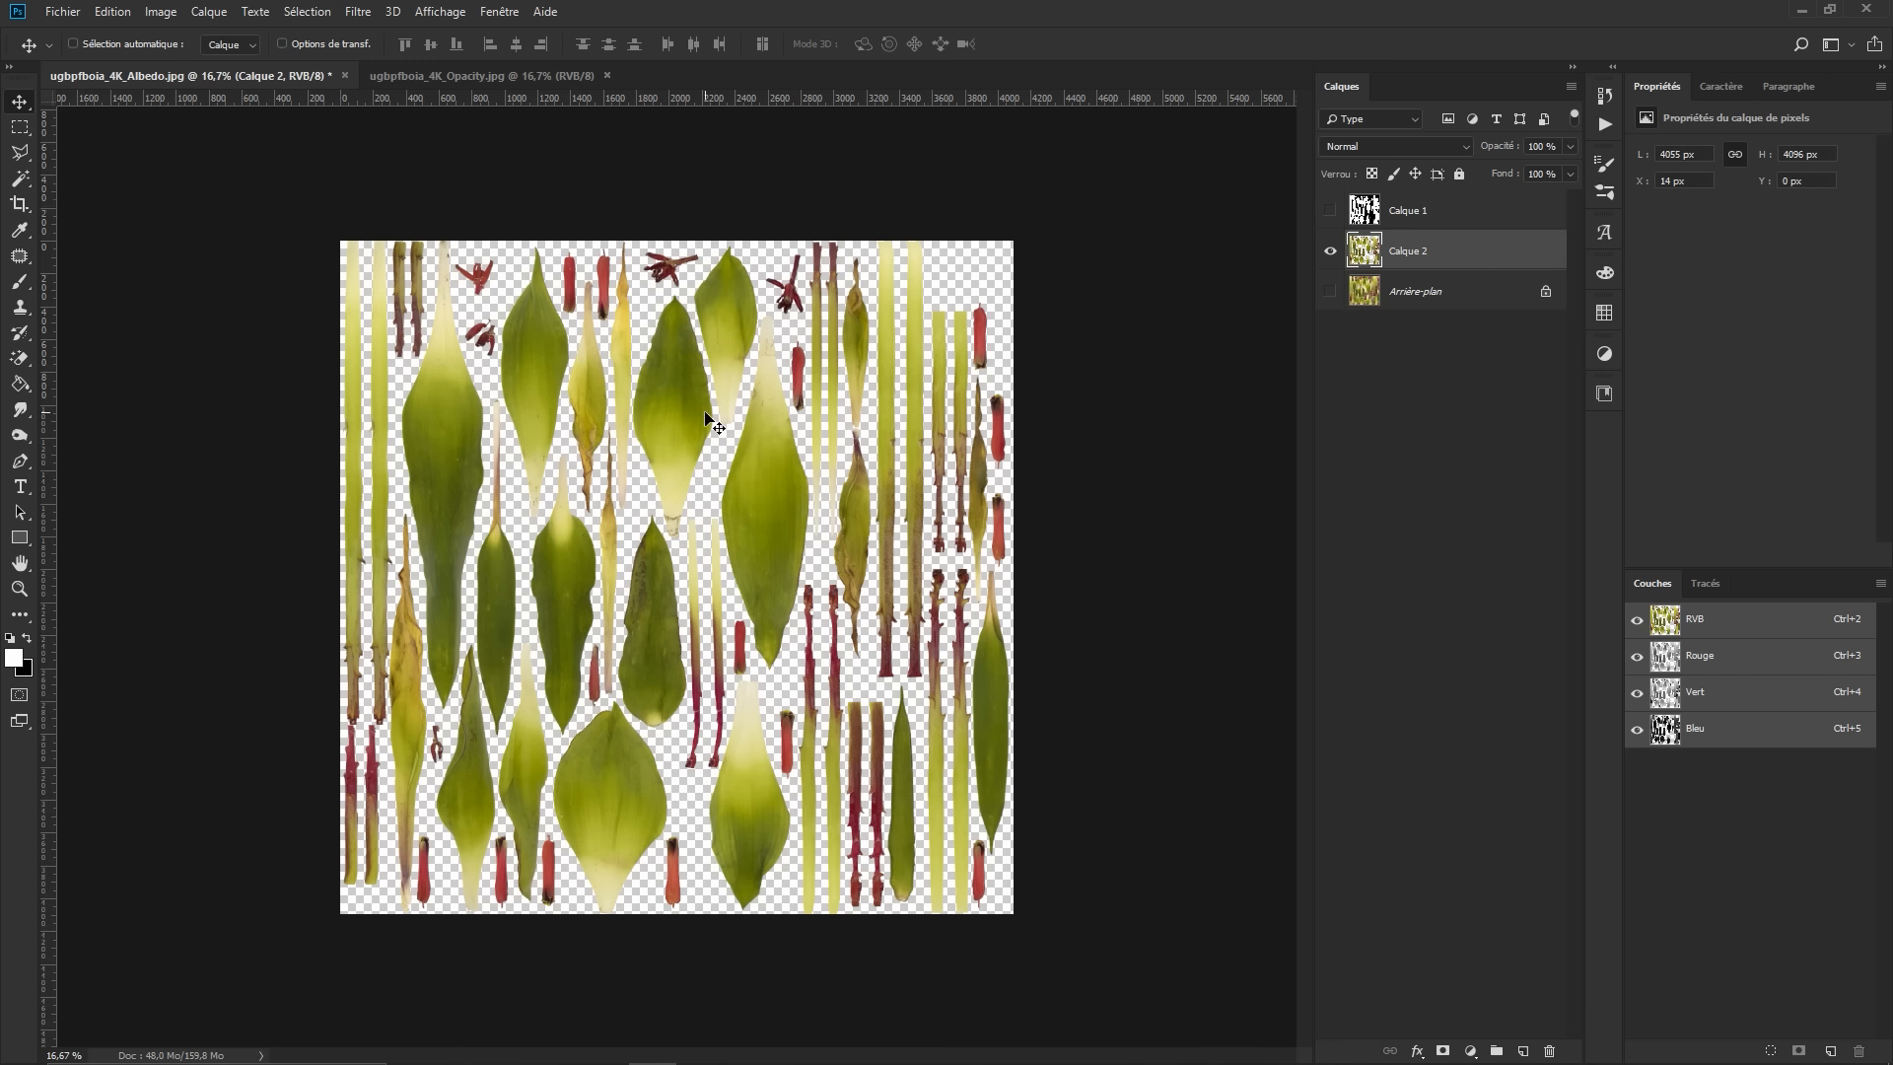
{"action": "left_click", "coordinate": [1331, 291]}
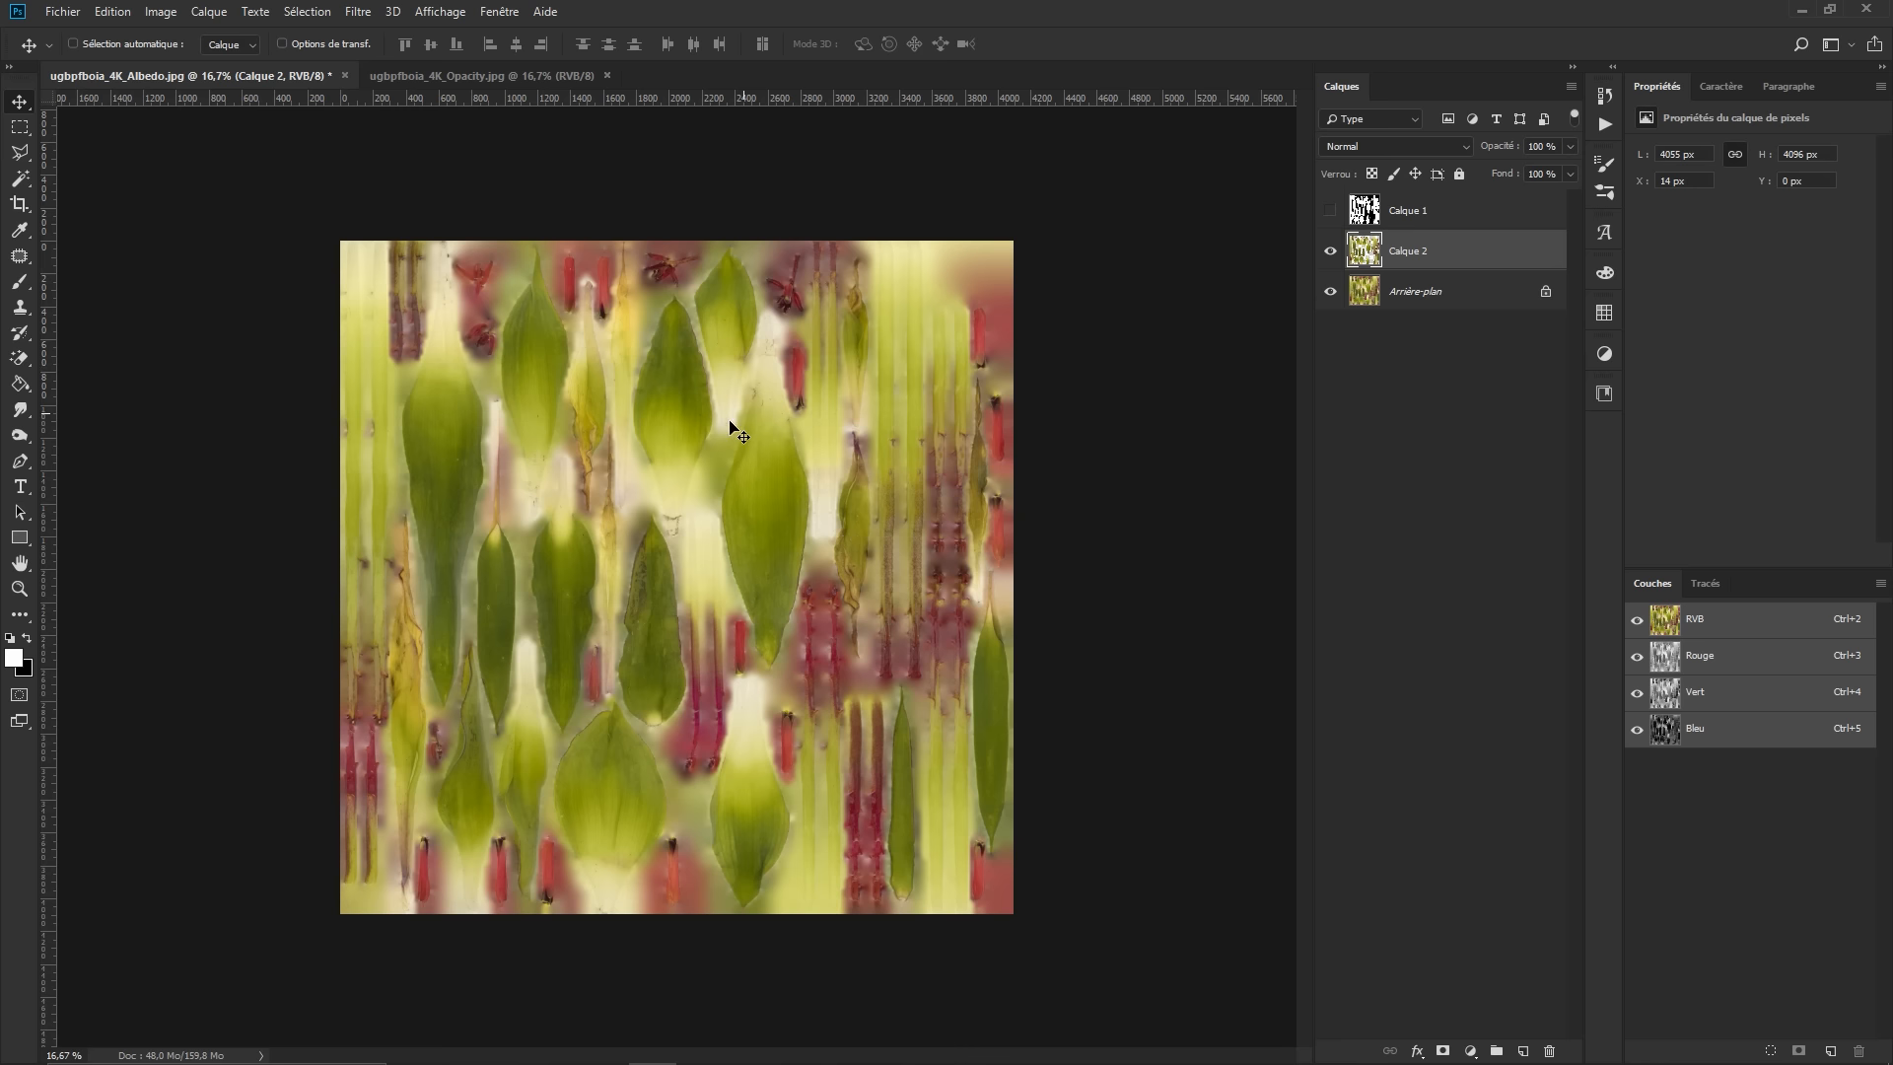
{"action": "scroll", "coordinate": [736, 364], "scroll_direction": "up", "scroll_amount": 10, "text": "alt"}
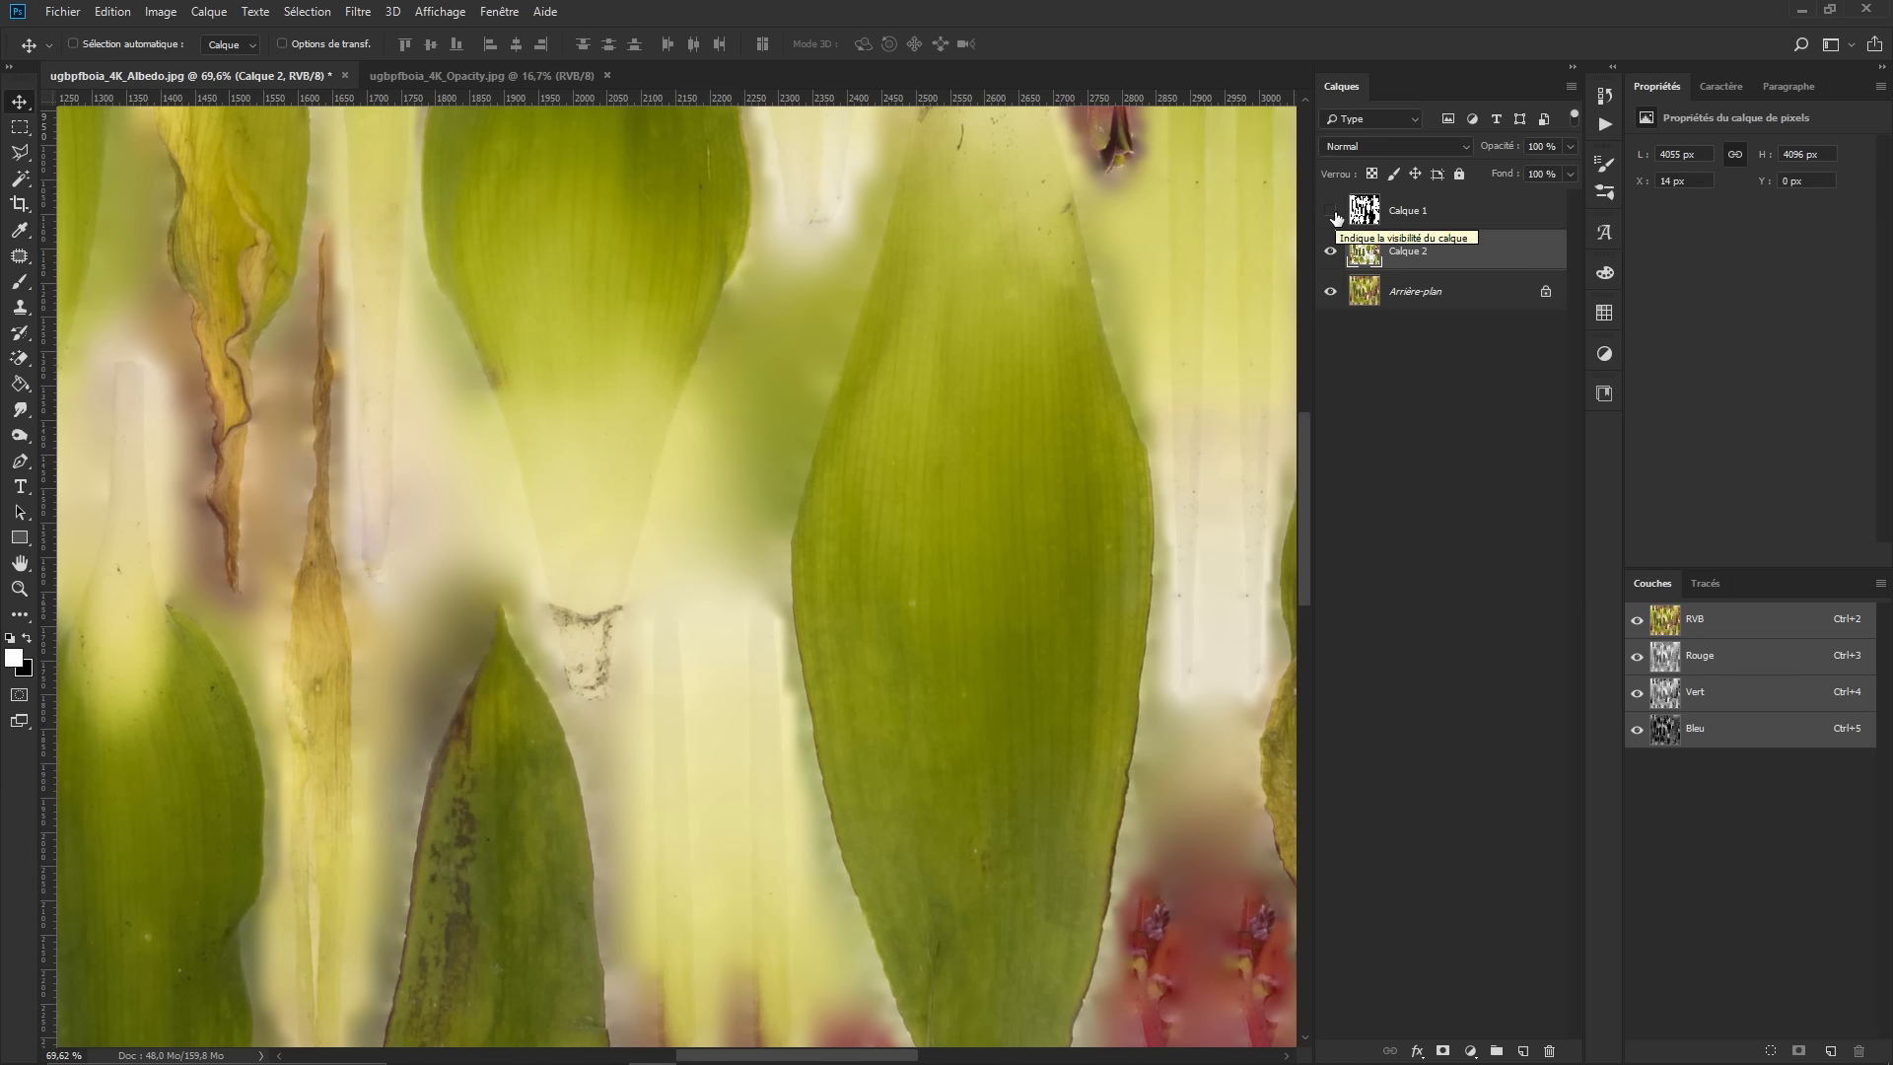
{"action": "left_click", "coordinate": [1330, 291]}
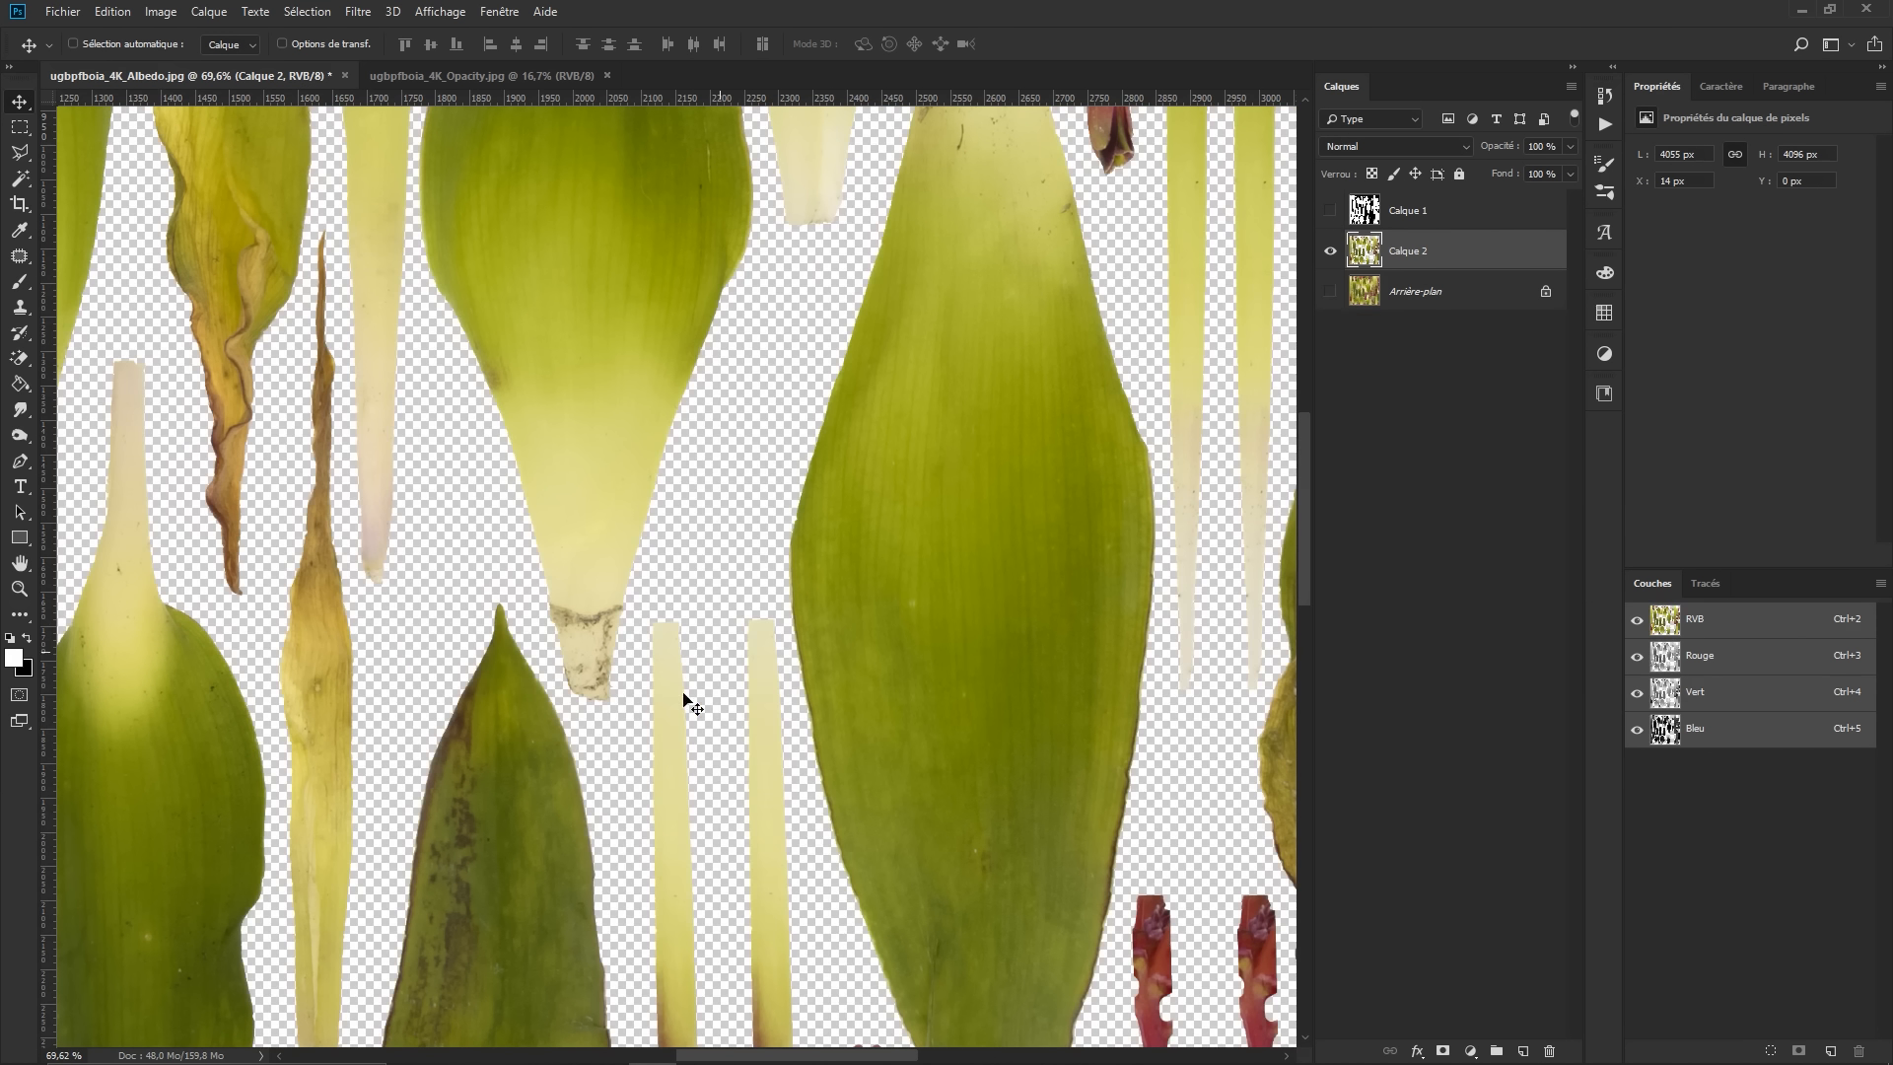
{"action": "scroll", "coordinate": [631, 685], "scroll_direction": "down", "scroll_amount": 3, "text": "alt"}
{"action": "scroll", "coordinate": [813, 286], "scroll_direction": "down", "scroll_amount": 2, "text": "alt"}
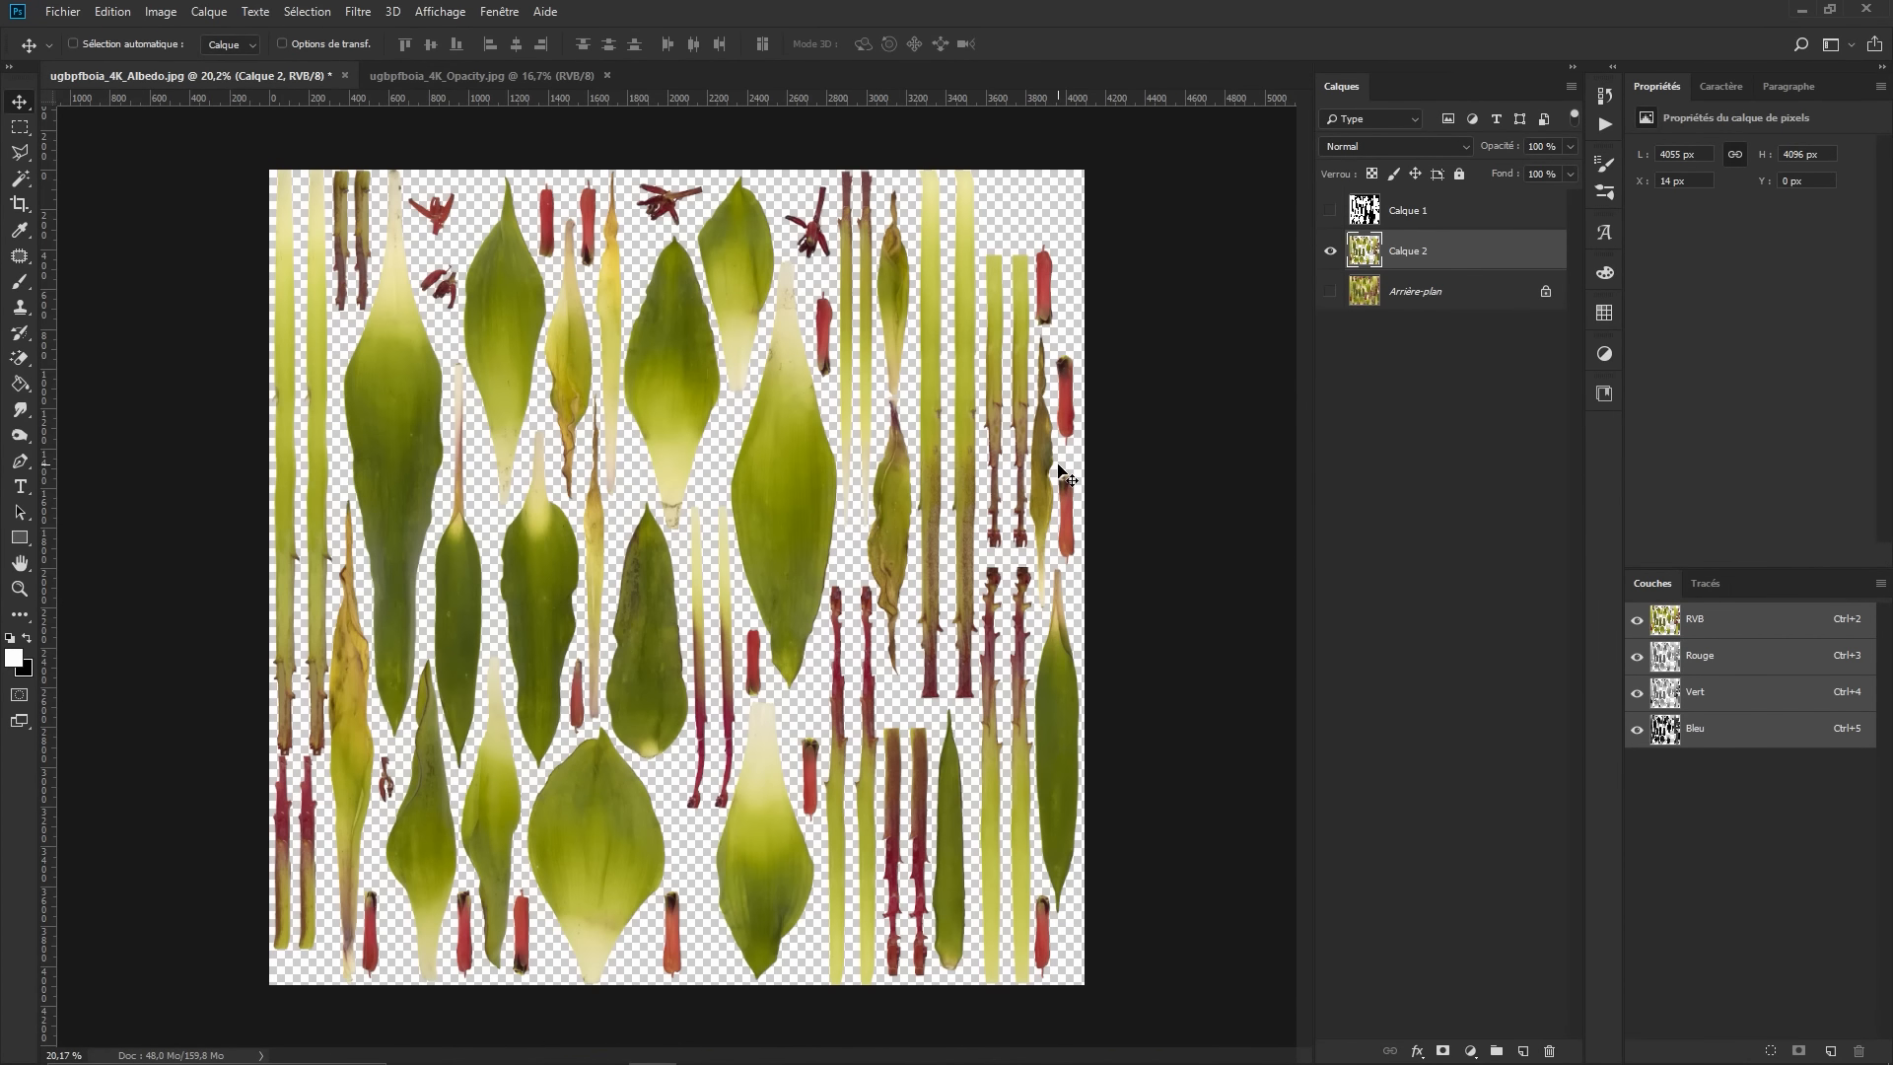
Save the cut-out texture as ugbpfboia_4K_Albedo.png in the Atlas folder
{"action": "left_click_drag", "start_coordinate": [933, 479], "coordinate": [847, 548]}
{"action": "key", "text": "ctrl+z"}
{"action": "key", "text": "ctrl+shift+s"}
{"action": "left_click", "coordinate": [296, 816]}
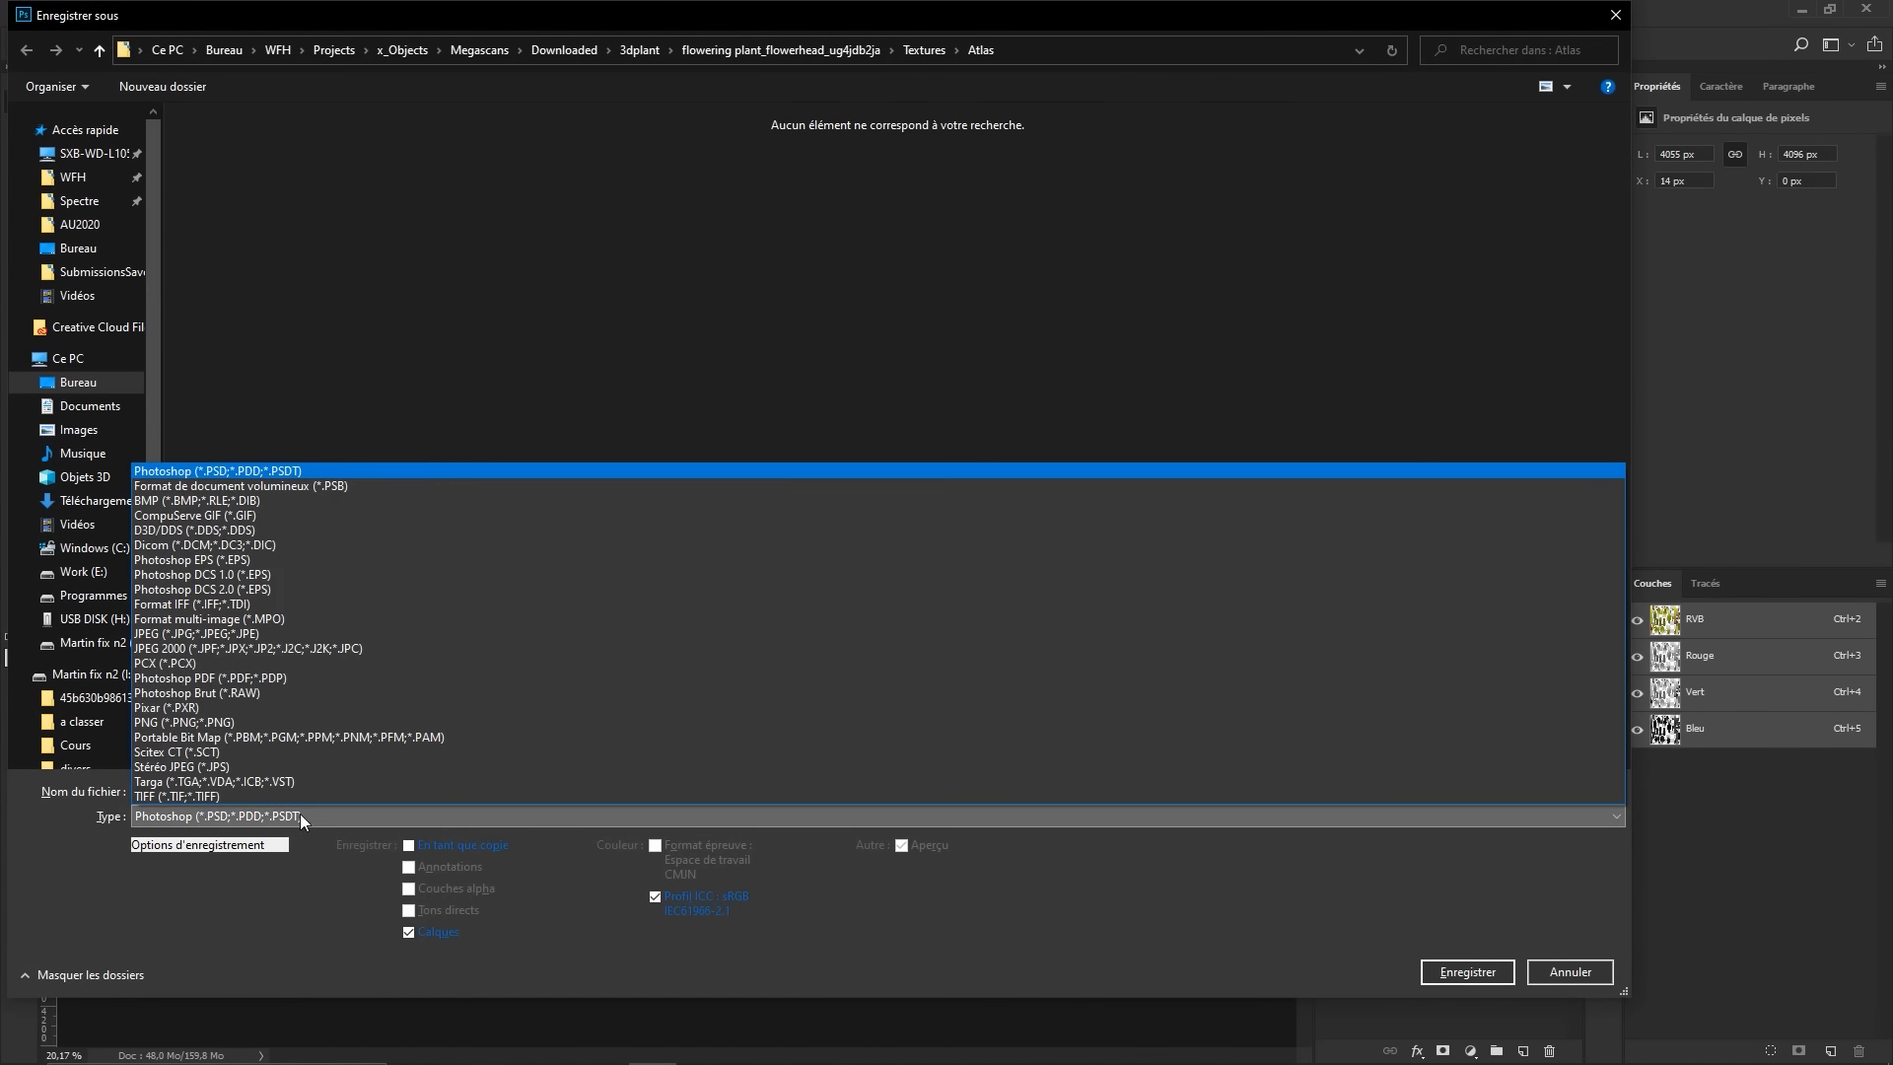
{"action": "left_click", "coordinate": [221, 723]}
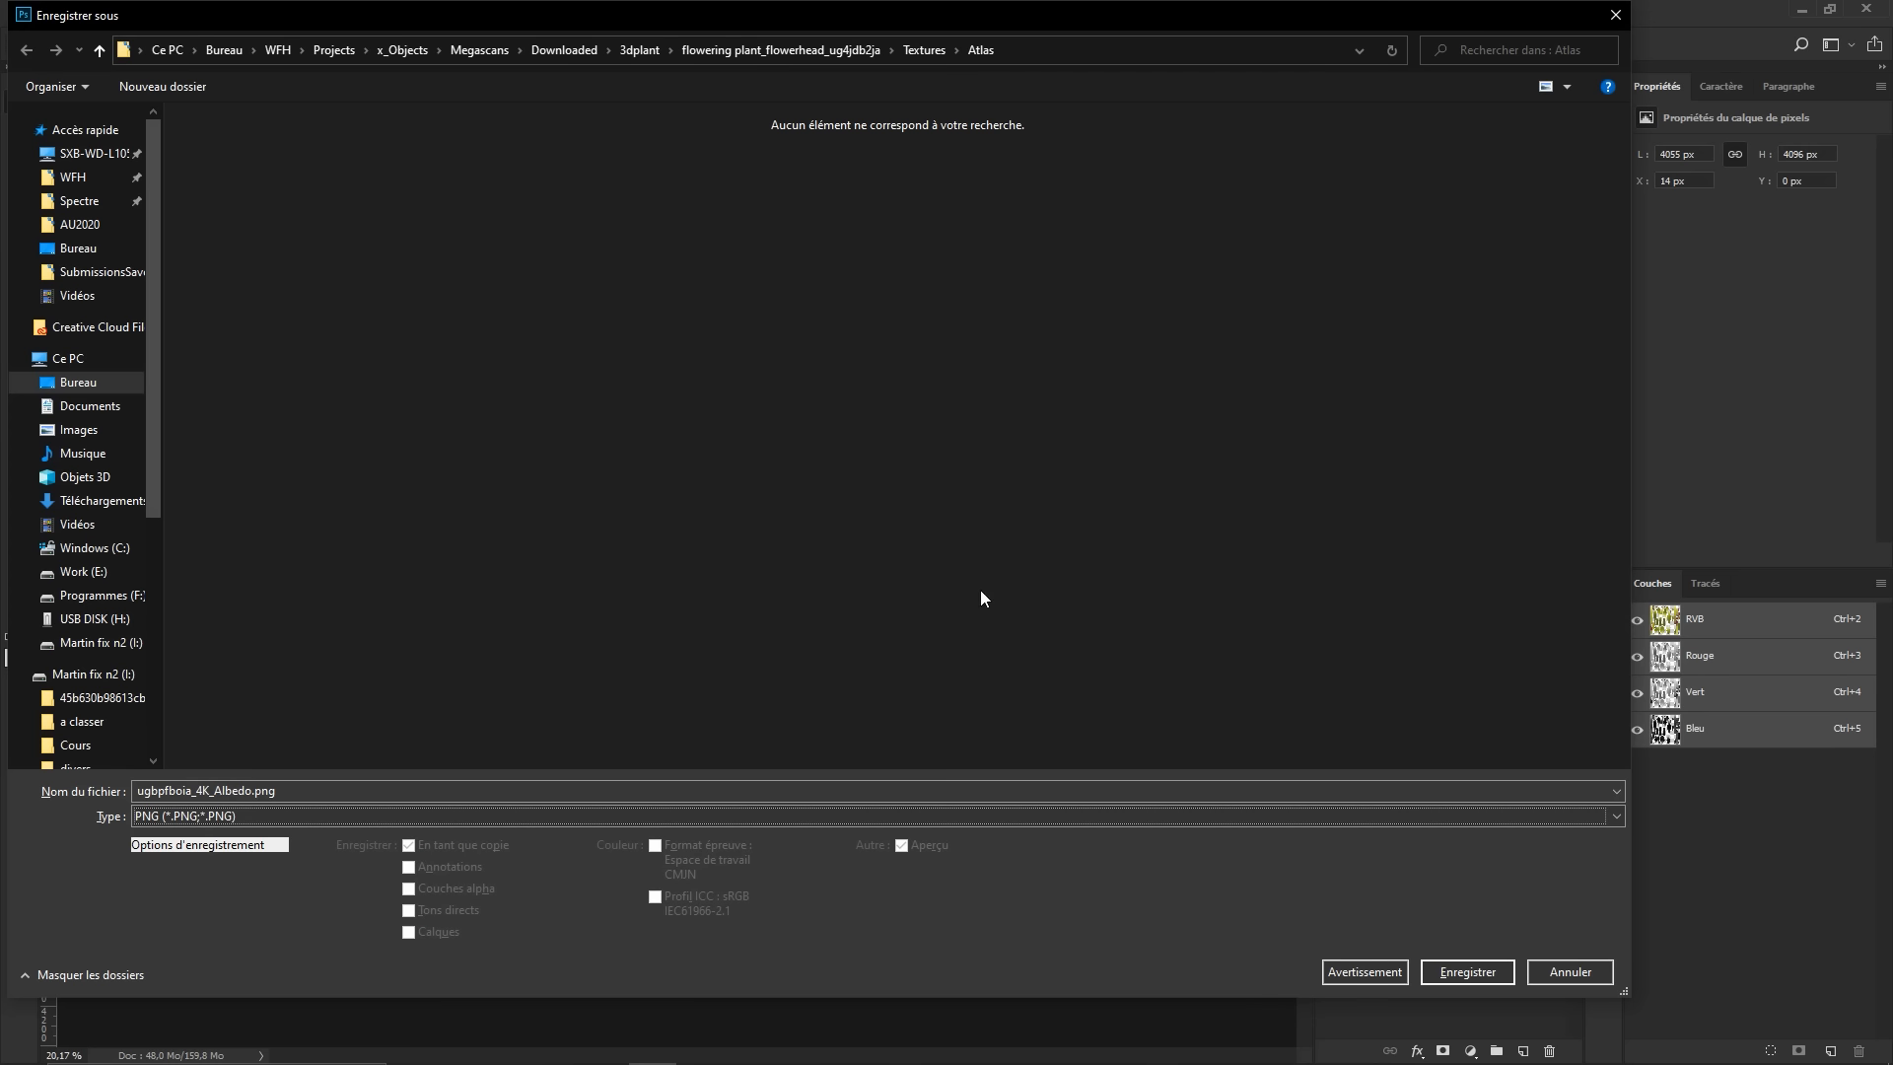
{"action": "left_click", "coordinate": [1479, 971]}
{"action": "left_click", "coordinate": [1143, 312]}
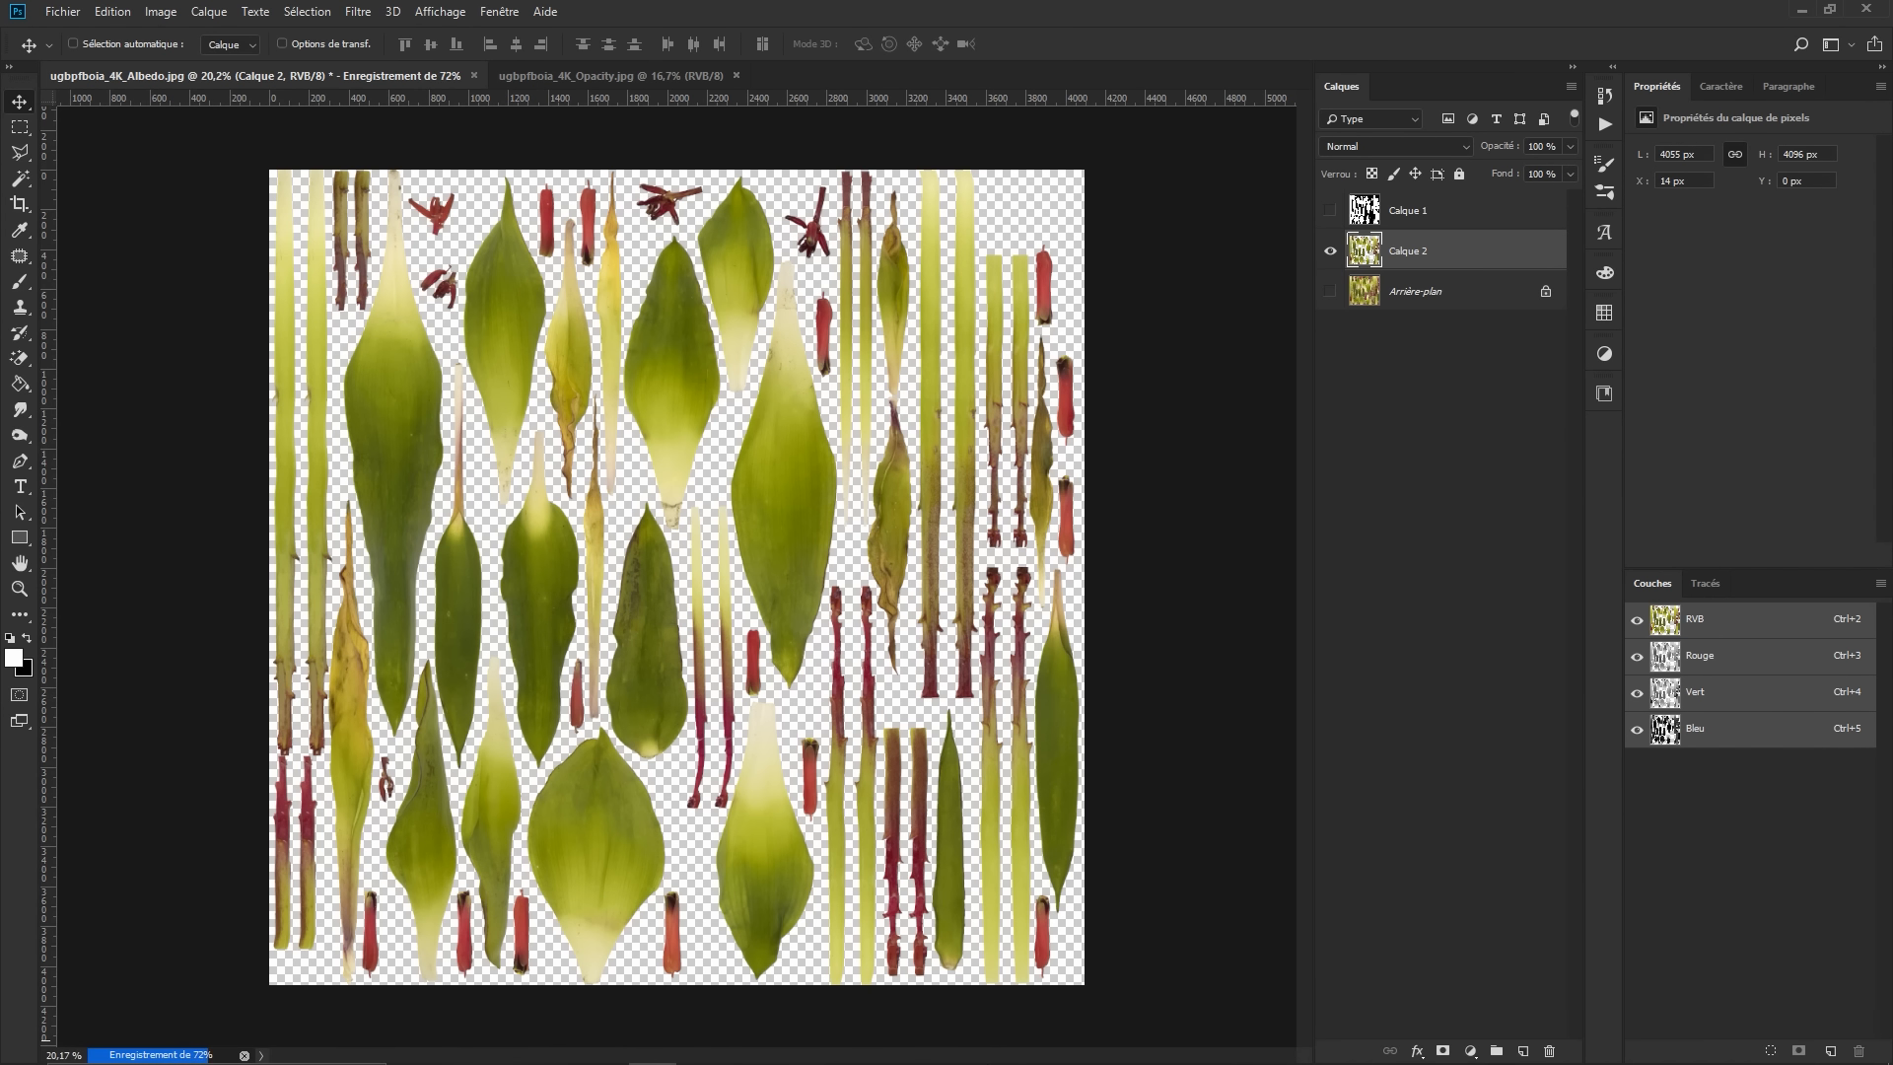
Switch back to Twinmotion, replace the lambert1 colour texture with ugbpfboia_4K_Albedo.png and turn on the opacity mask
{"action": "left_click", "coordinate": [954, 1053]}
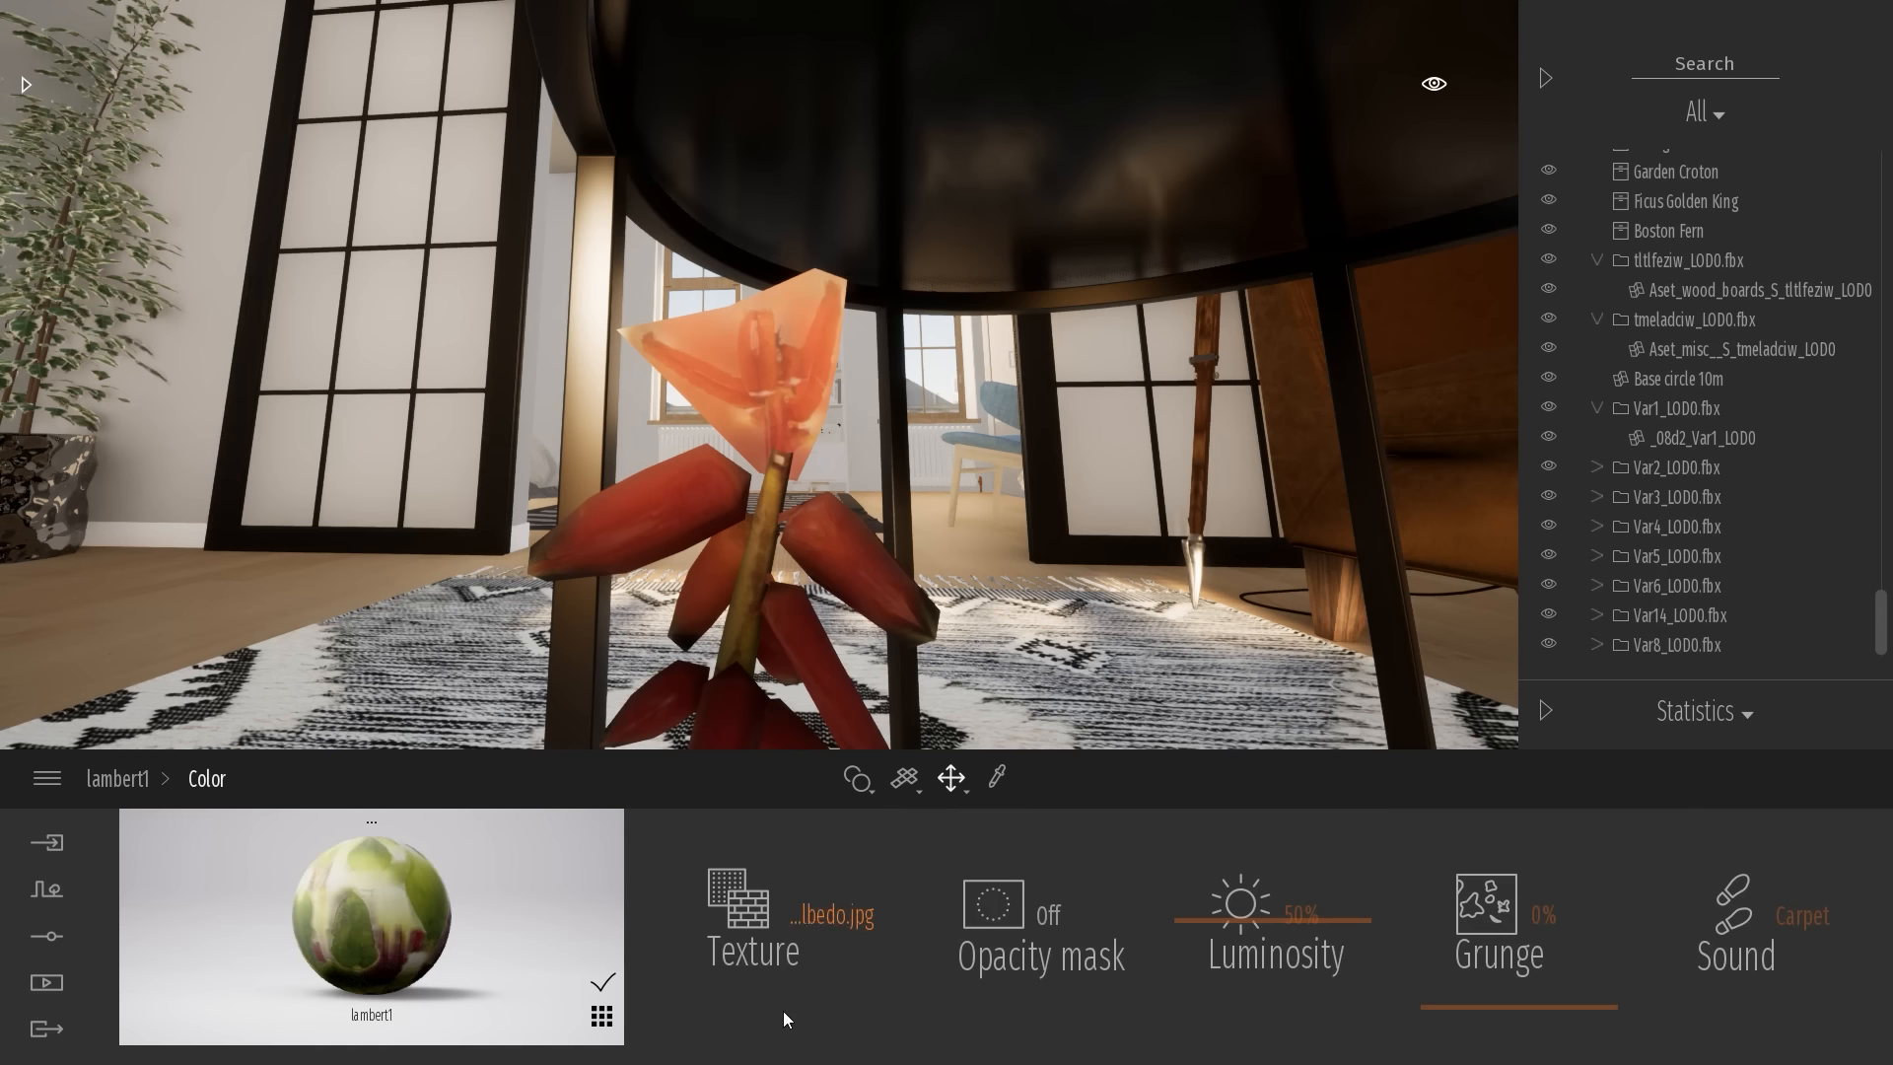
{"action": "left_click", "coordinate": [793, 909]}
{"action": "left_click", "coordinate": [696, 747]}
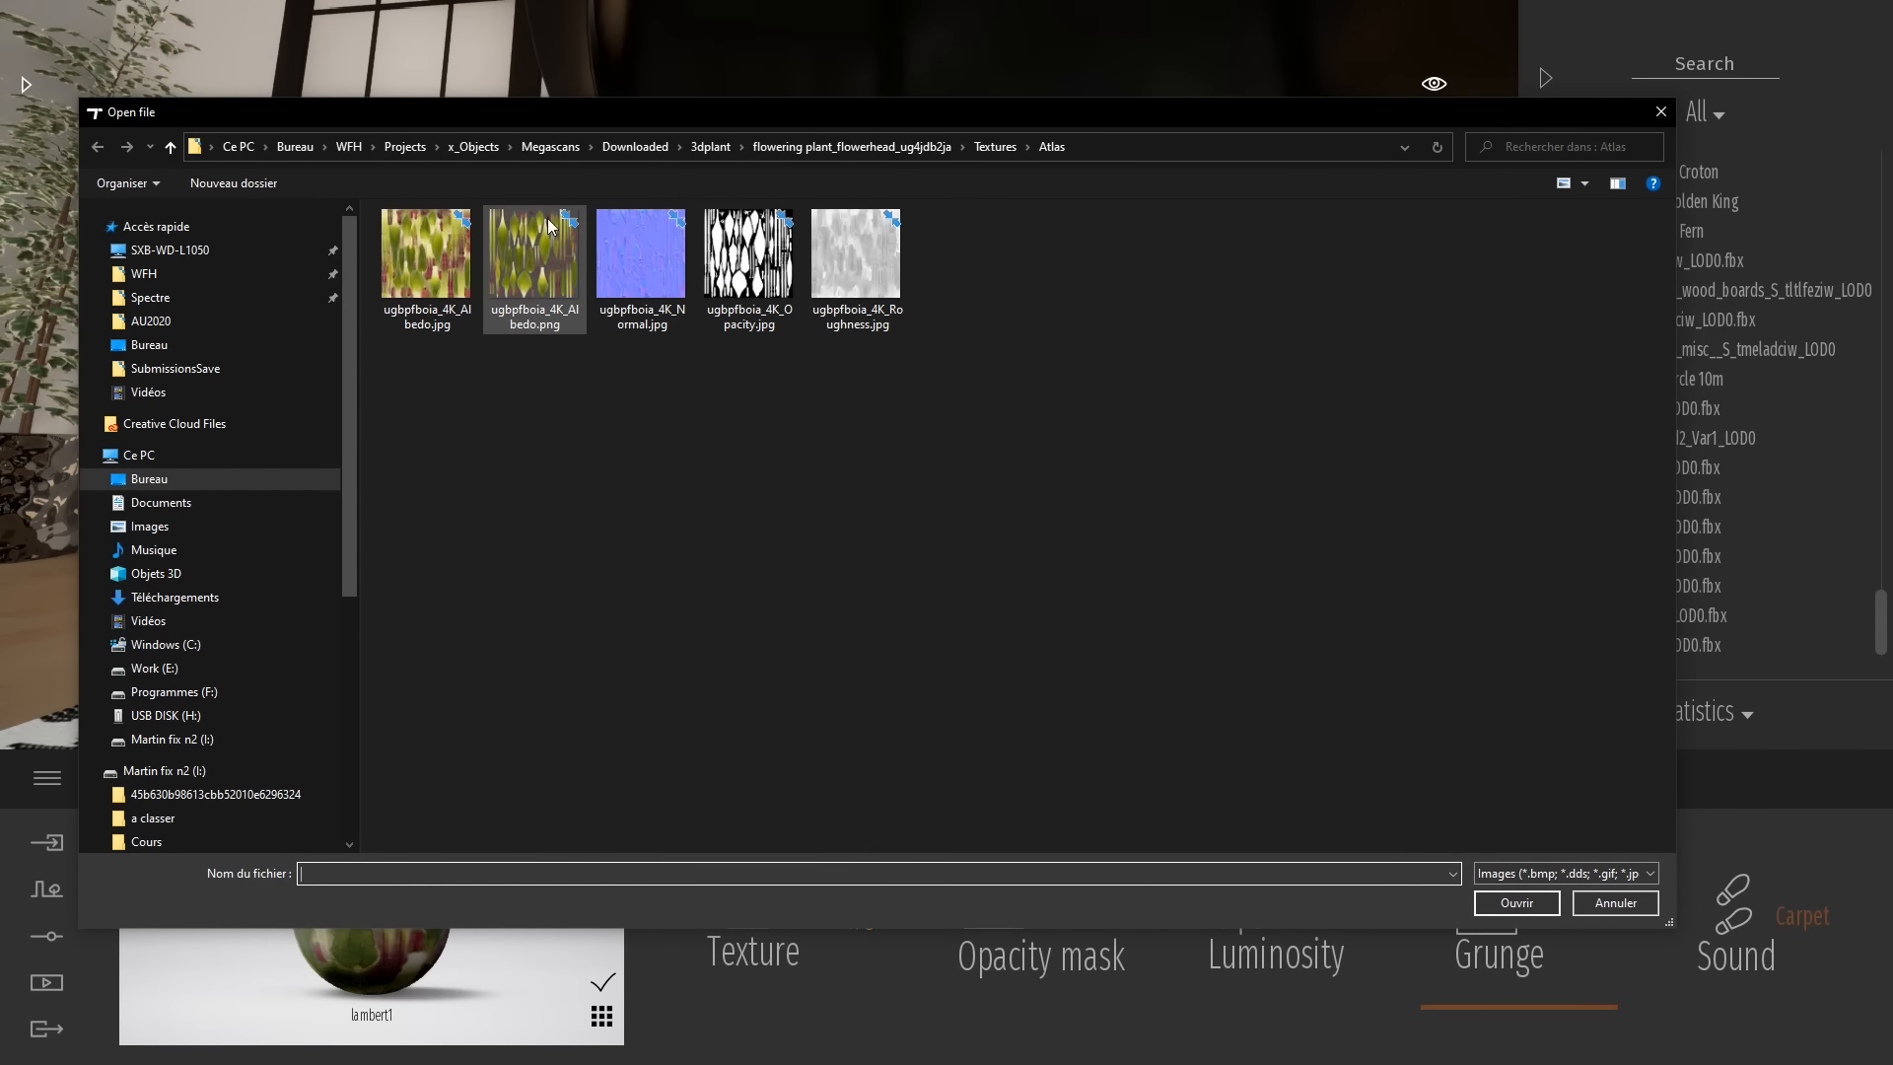
{"action": "double_click", "coordinate": [534, 240]}
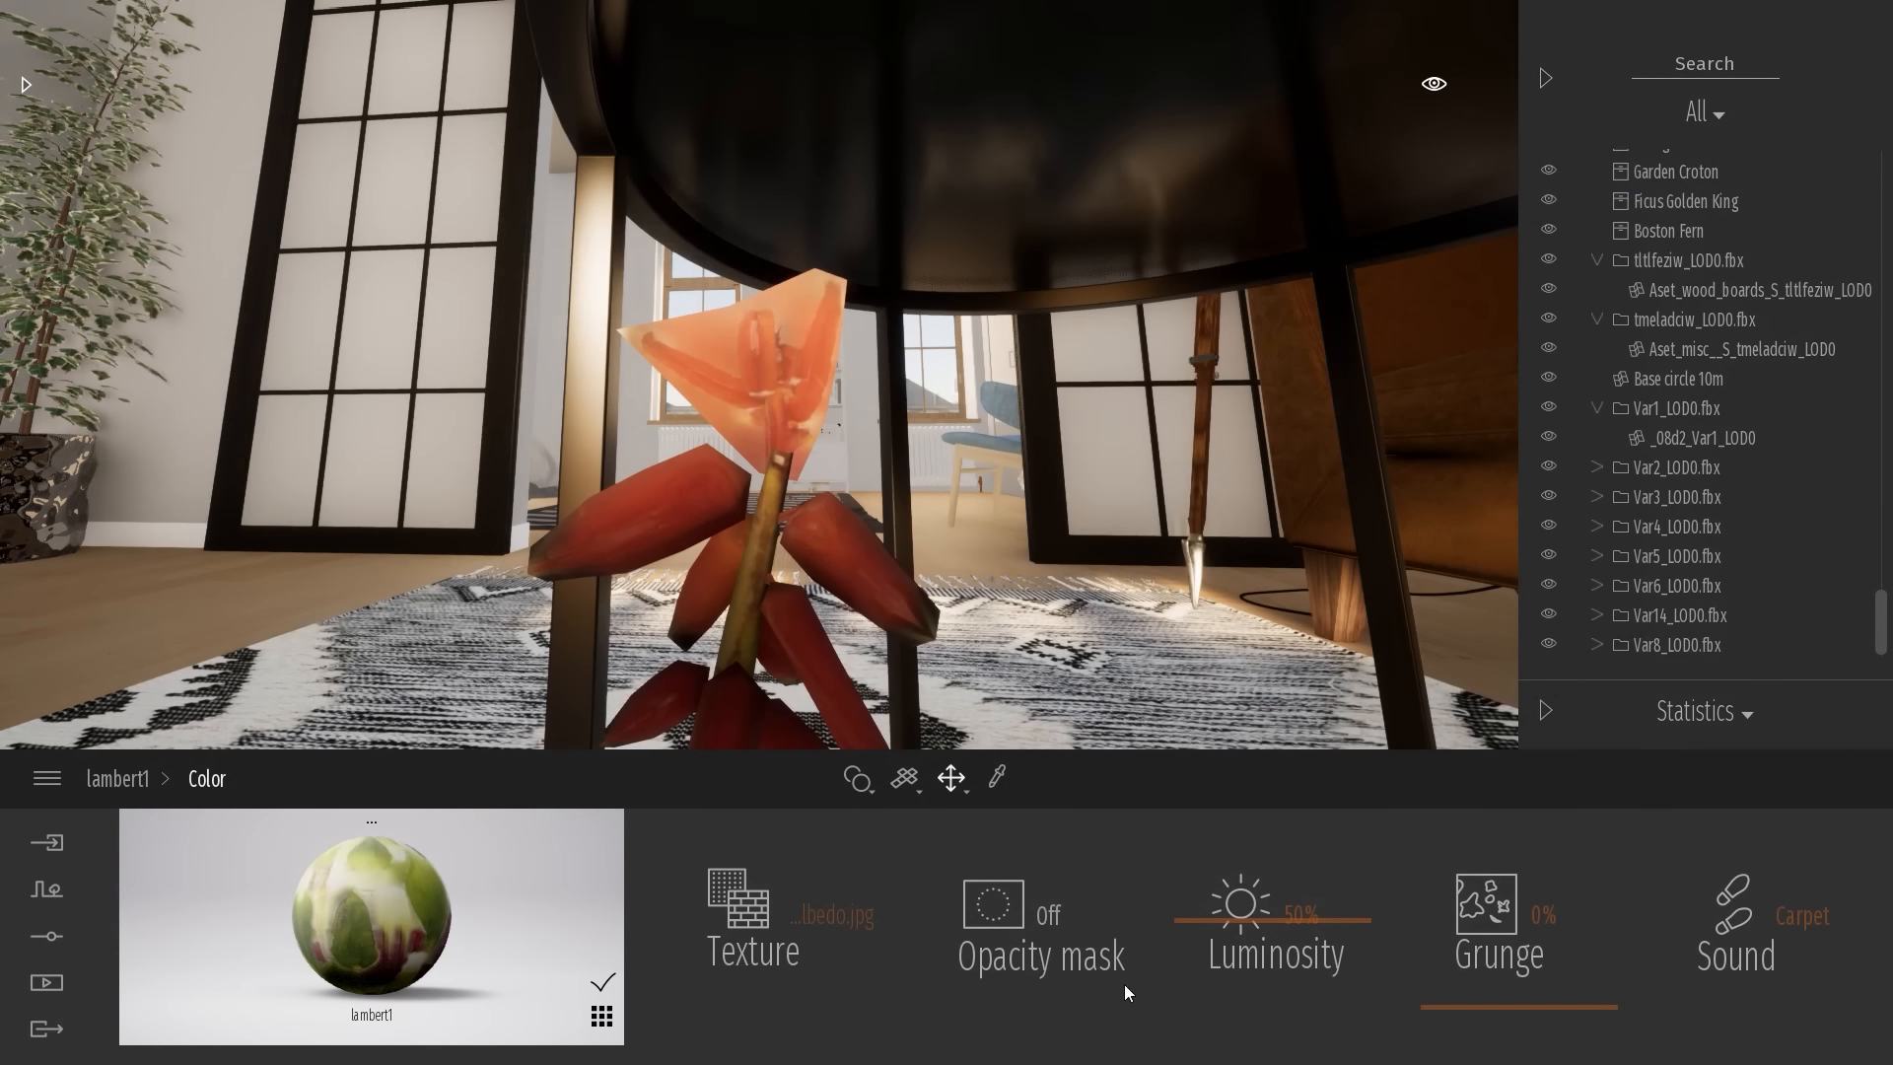
{"action": "left_click", "coordinate": [1047, 917]}
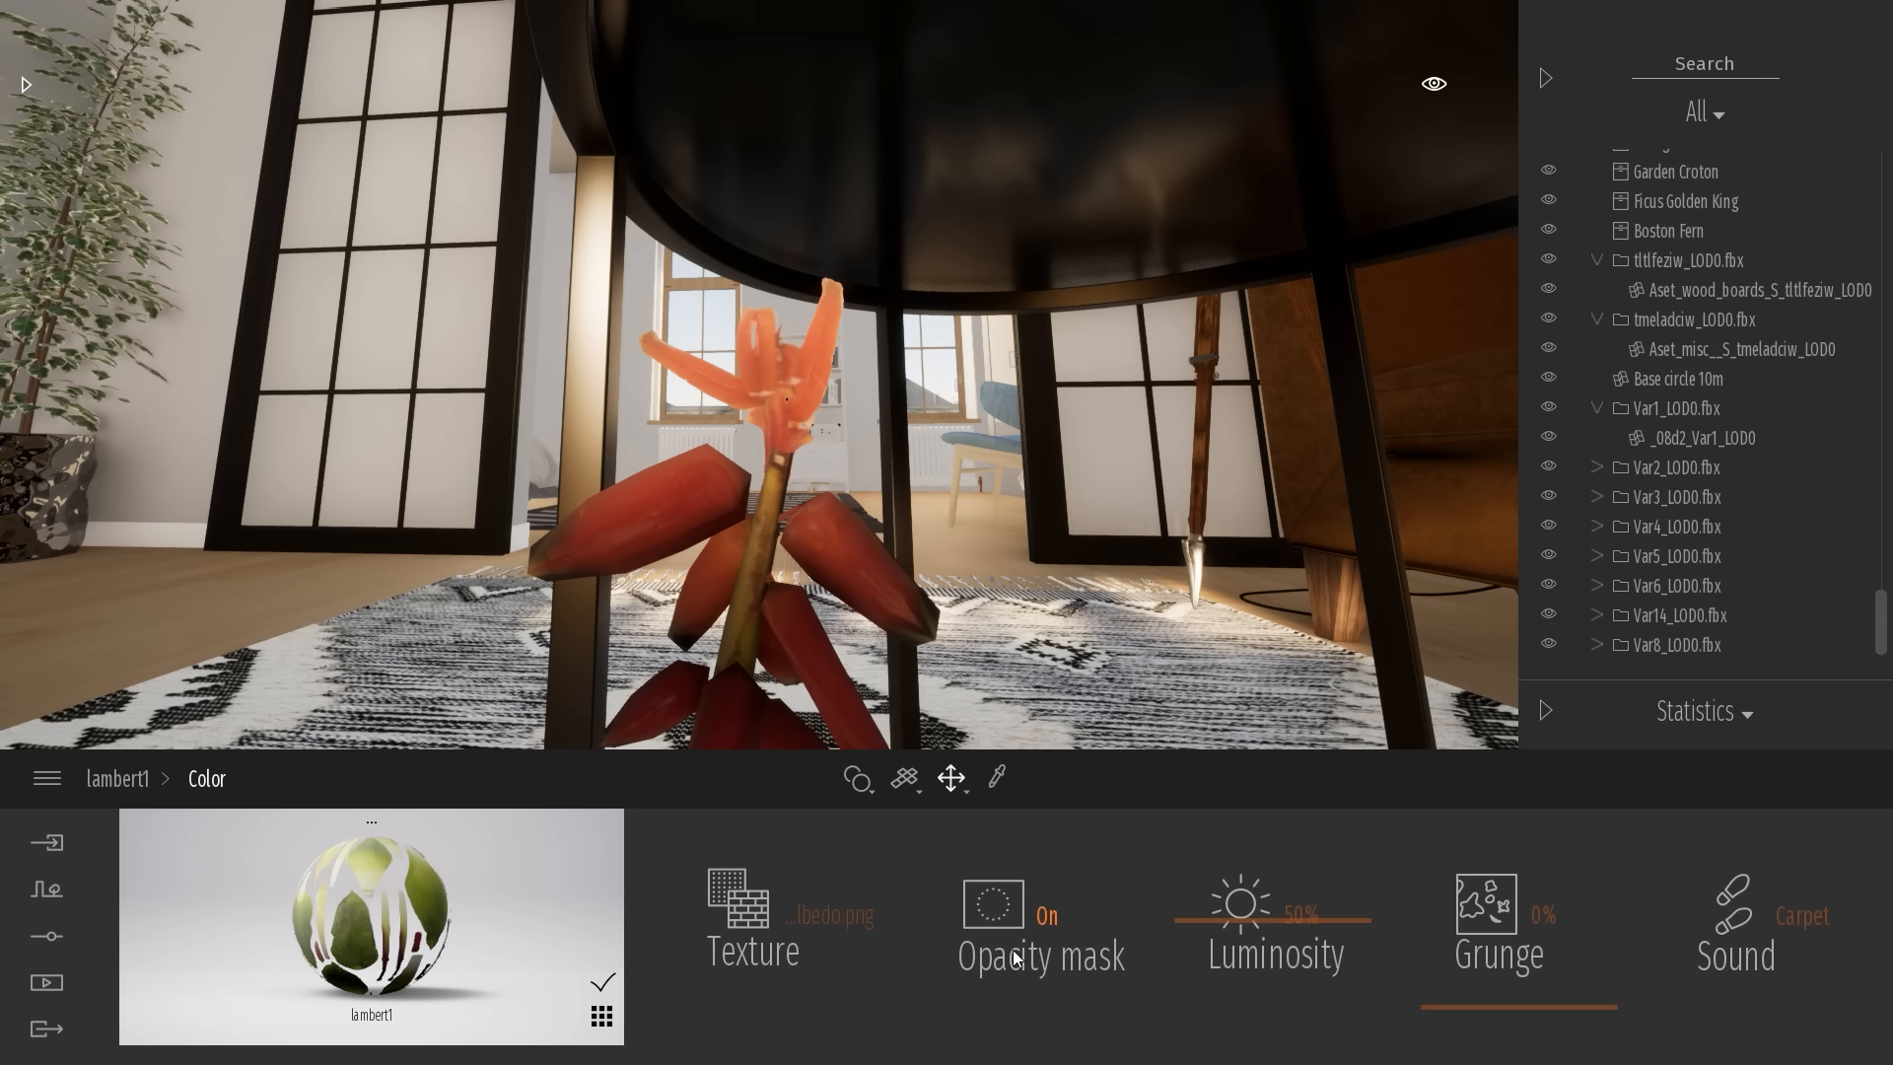
Toggle the opacity mask of lambert1 off and back on to compare the flower head's edges
{"action": "left_click", "coordinate": [1044, 921]}
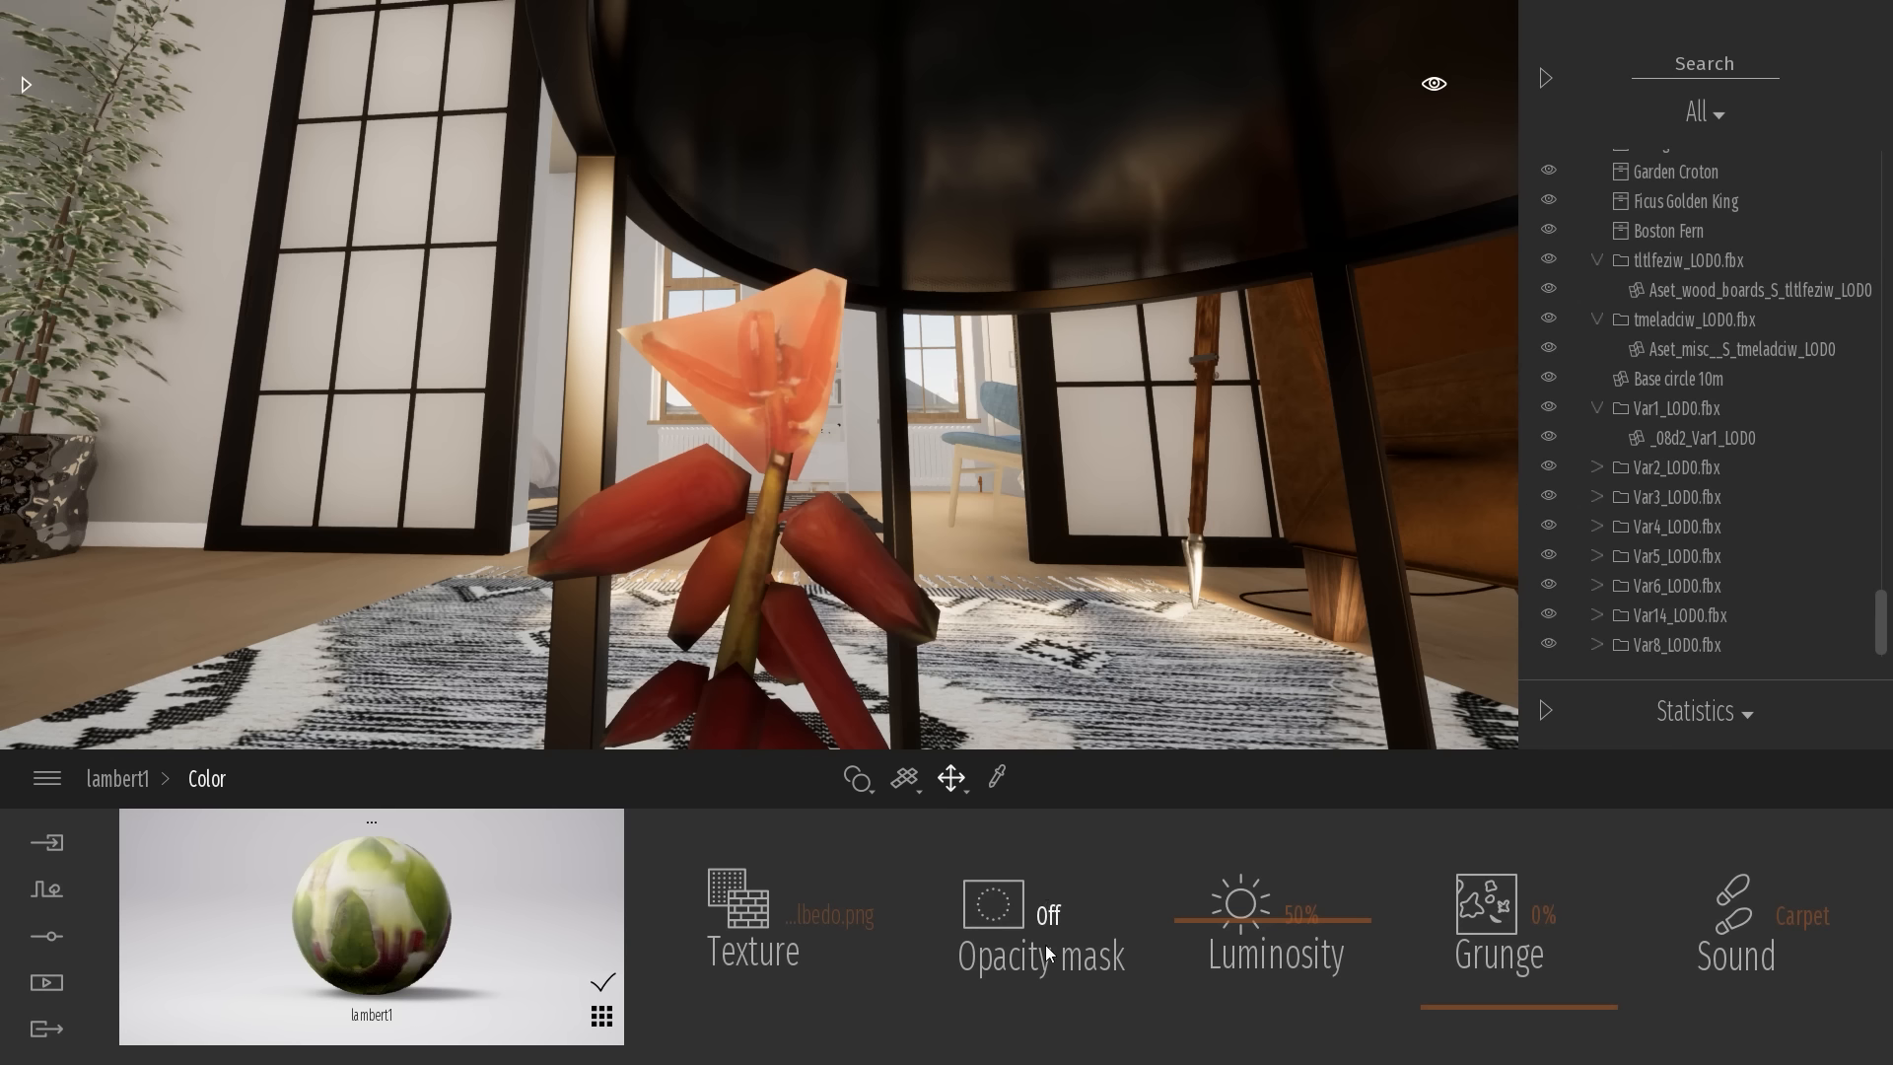
{"action": "left_click", "coordinate": [1034, 901]}
{"action": "left_click", "coordinate": [1034, 922]}
{"action": "left_click", "coordinate": [1034, 925]}
Turn on the Two-sided setting of the lambert1 material and inspect the flowers up close
{"action": "right_click_drag", "start_coordinate": [755, 509], "coordinate": [887, 513]}
{"action": "middle_click_drag", "start_coordinate": [755, 493], "coordinate": [1282, 492], "text": "shift"}
{"action": "left_click", "coordinate": [118, 786]}
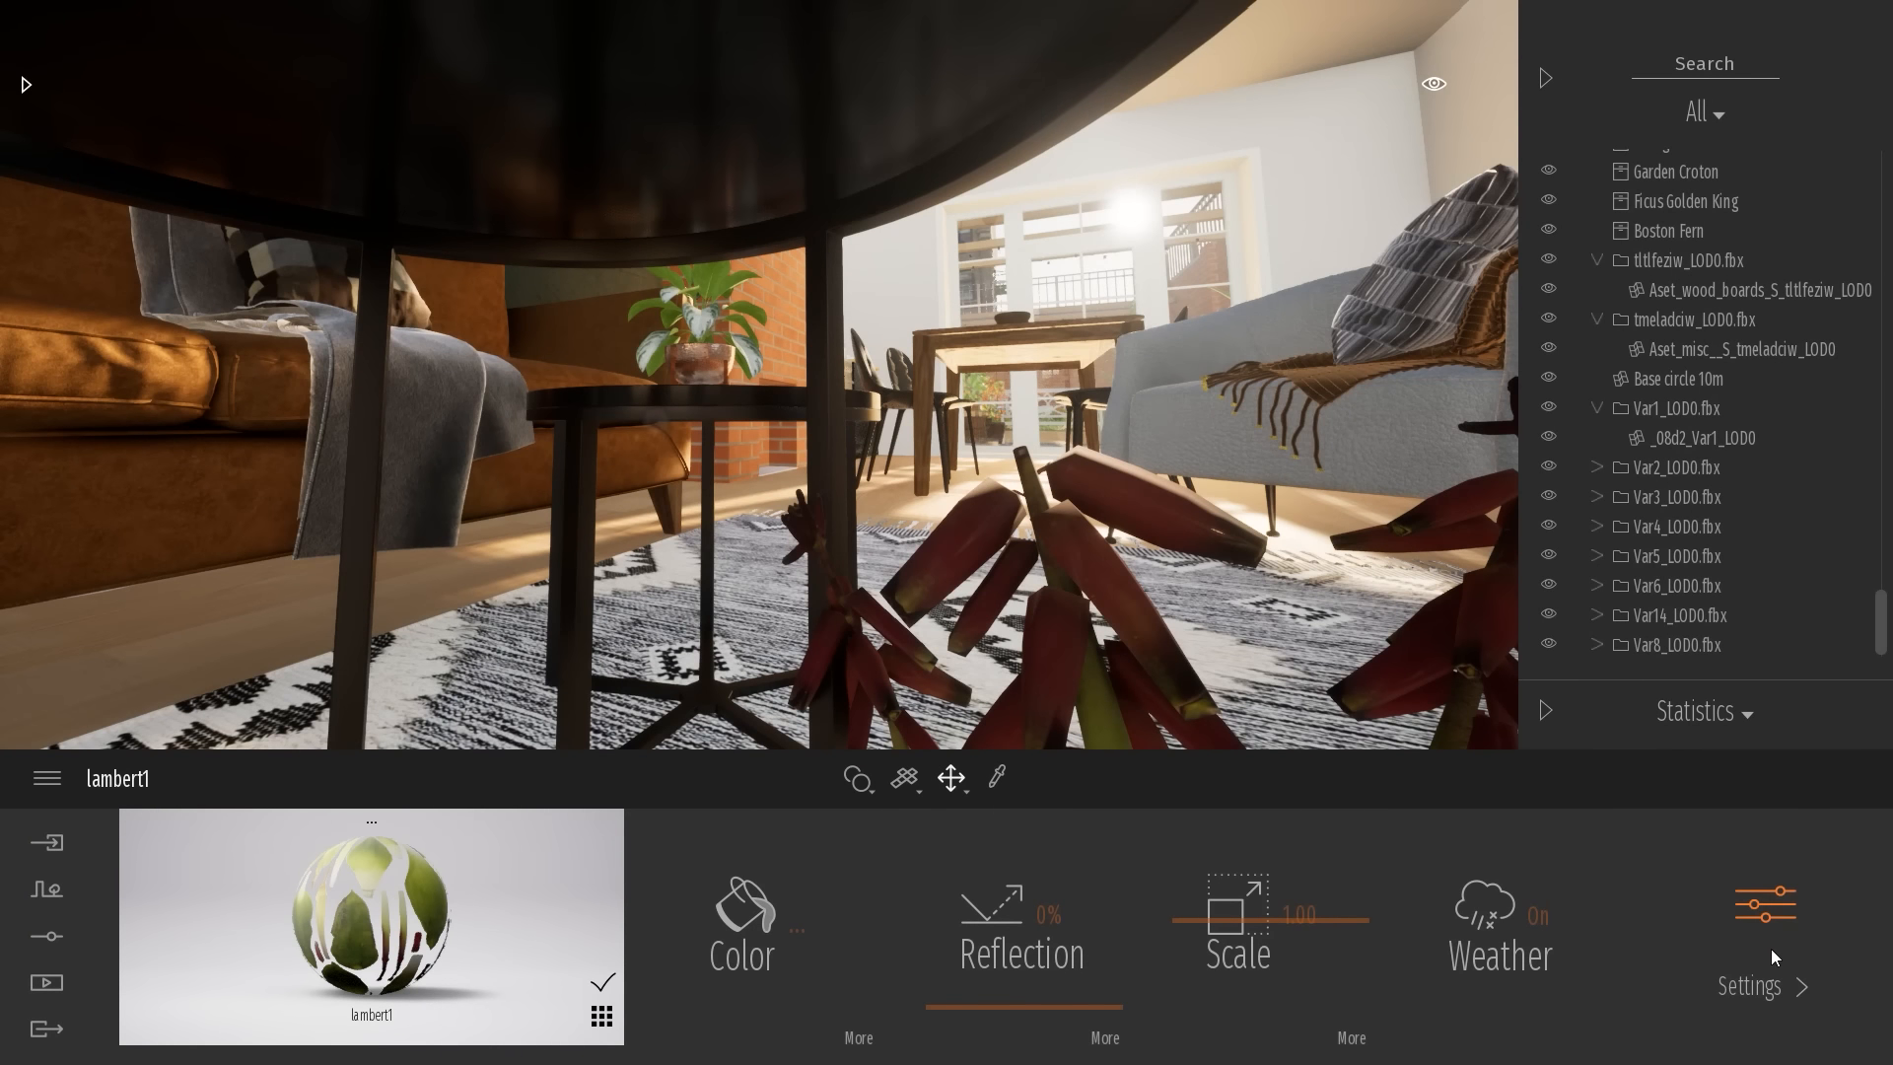
{"action": "left_click", "coordinate": [1765, 933]}
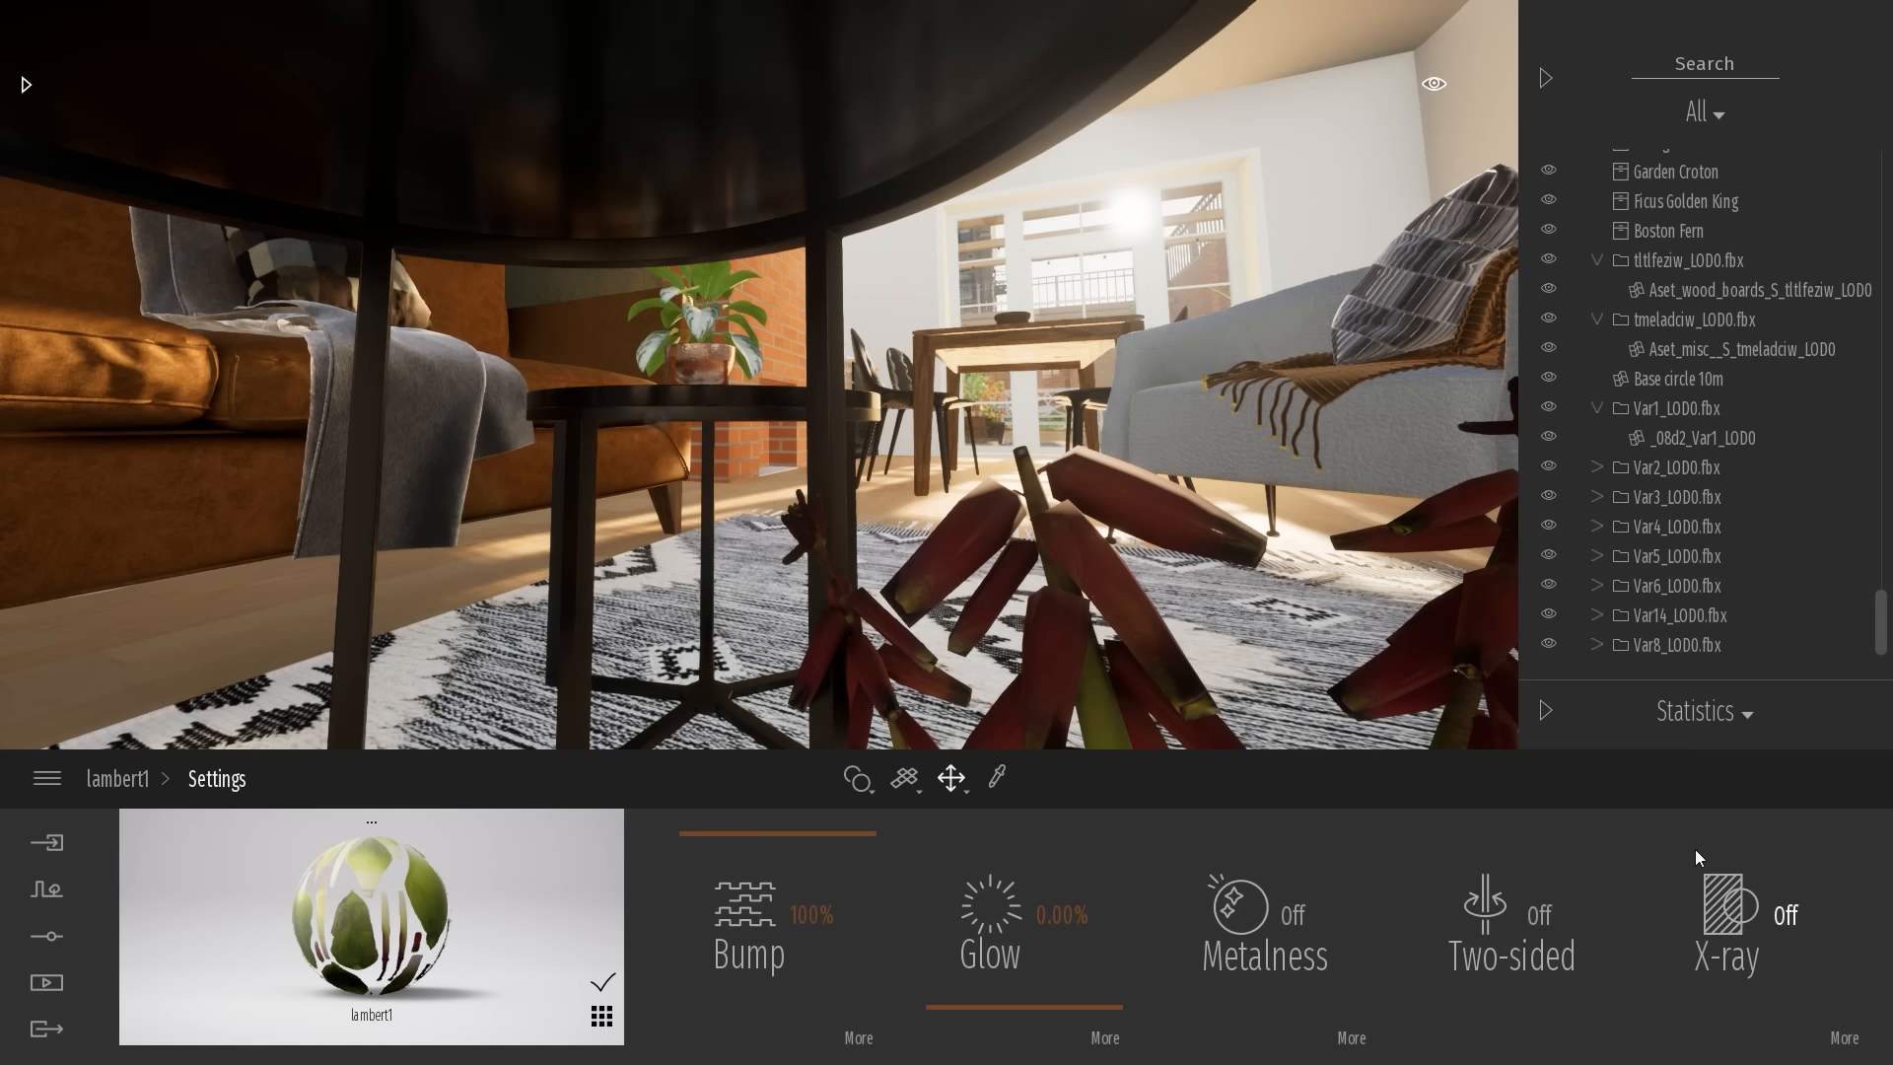
{"action": "left_click", "coordinate": [1514, 931]}
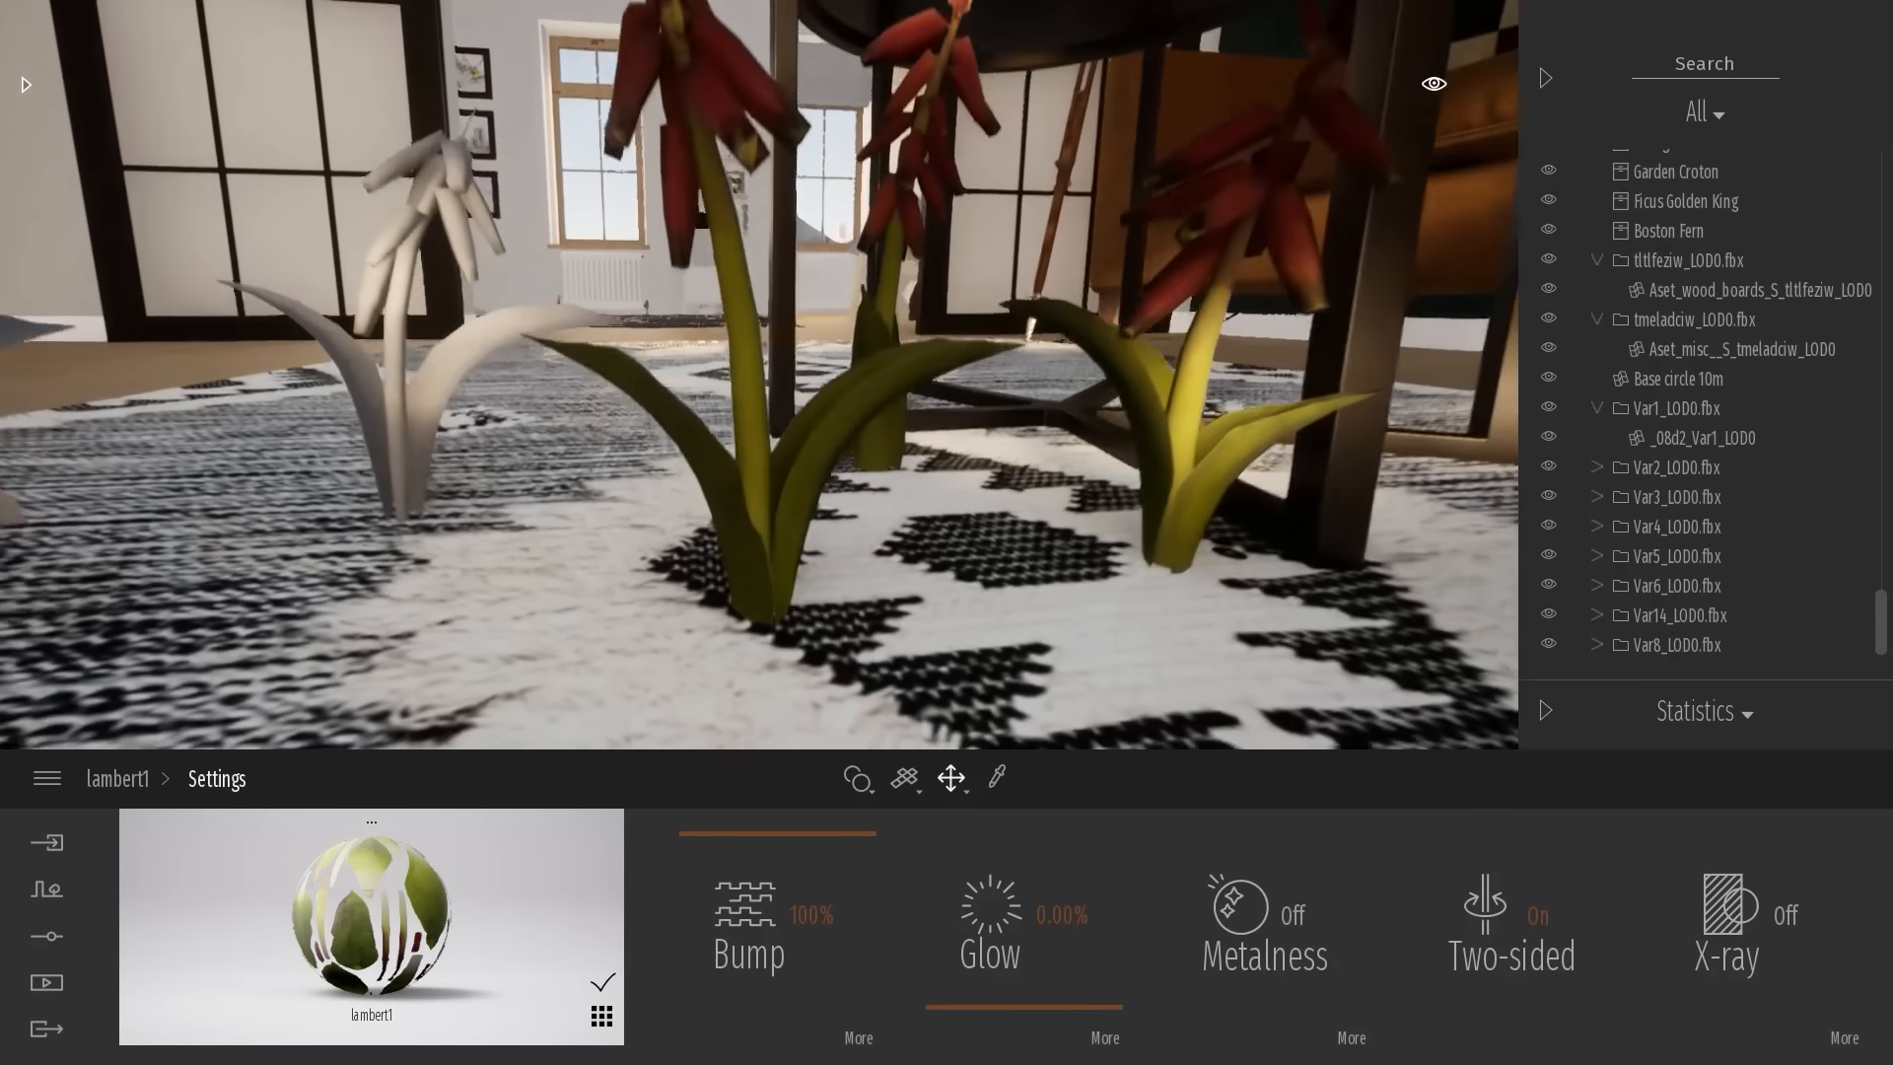
{"action": "right_click_drag", "start_coordinate": [970, 453], "coordinate": [1055, 436]}
{"action": "scroll", "coordinate": [678, 287], "scroll_direction": "up", "scroll_amount": 3}
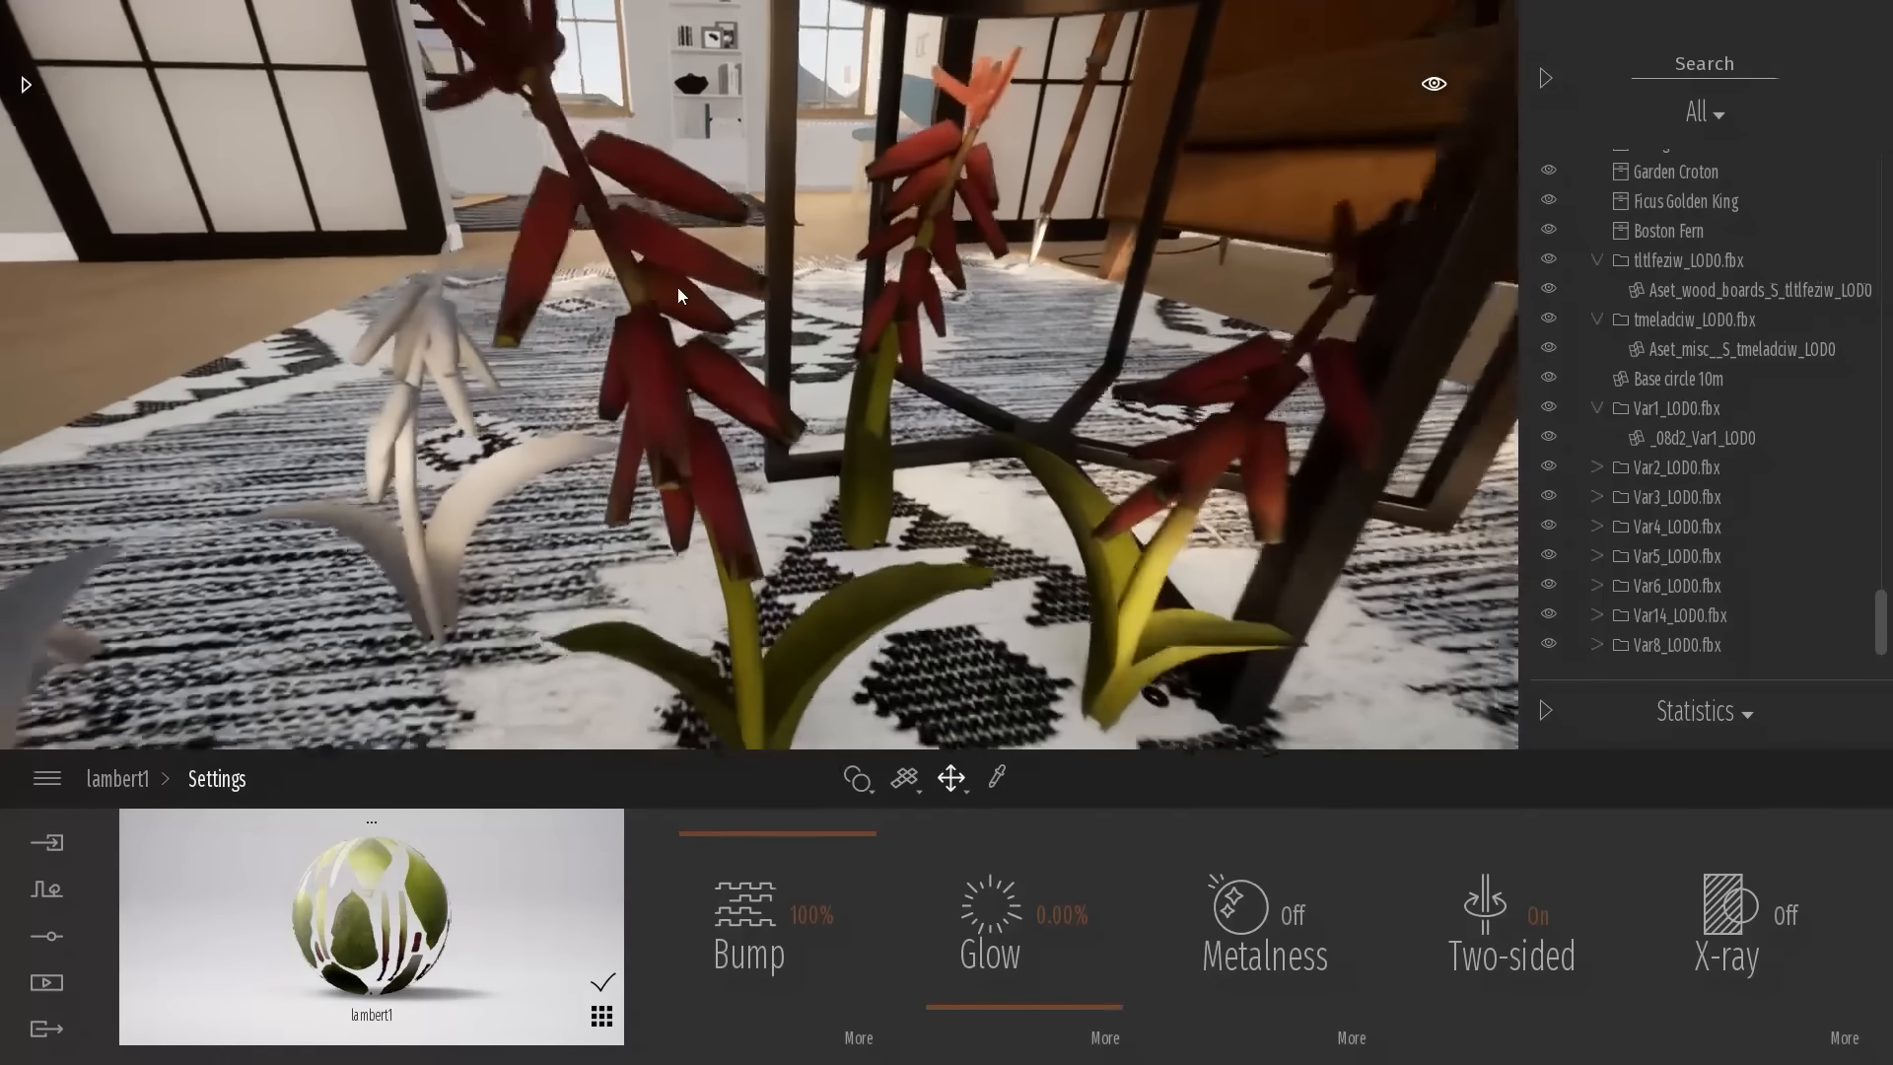
{"action": "right_click_drag", "start_coordinate": [677, 287], "coordinate": [625, 248]}
{"action": "scroll", "coordinate": [677, 287], "scroll_direction": "down", "scroll_amount": 3}
{"action": "scroll", "coordinate": [678, 287], "scroll_direction": "up", "scroll_amount": 3}
{"action": "scroll", "coordinate": [624, 248], "scroll_direction": "up", "scroll_amount": 3}
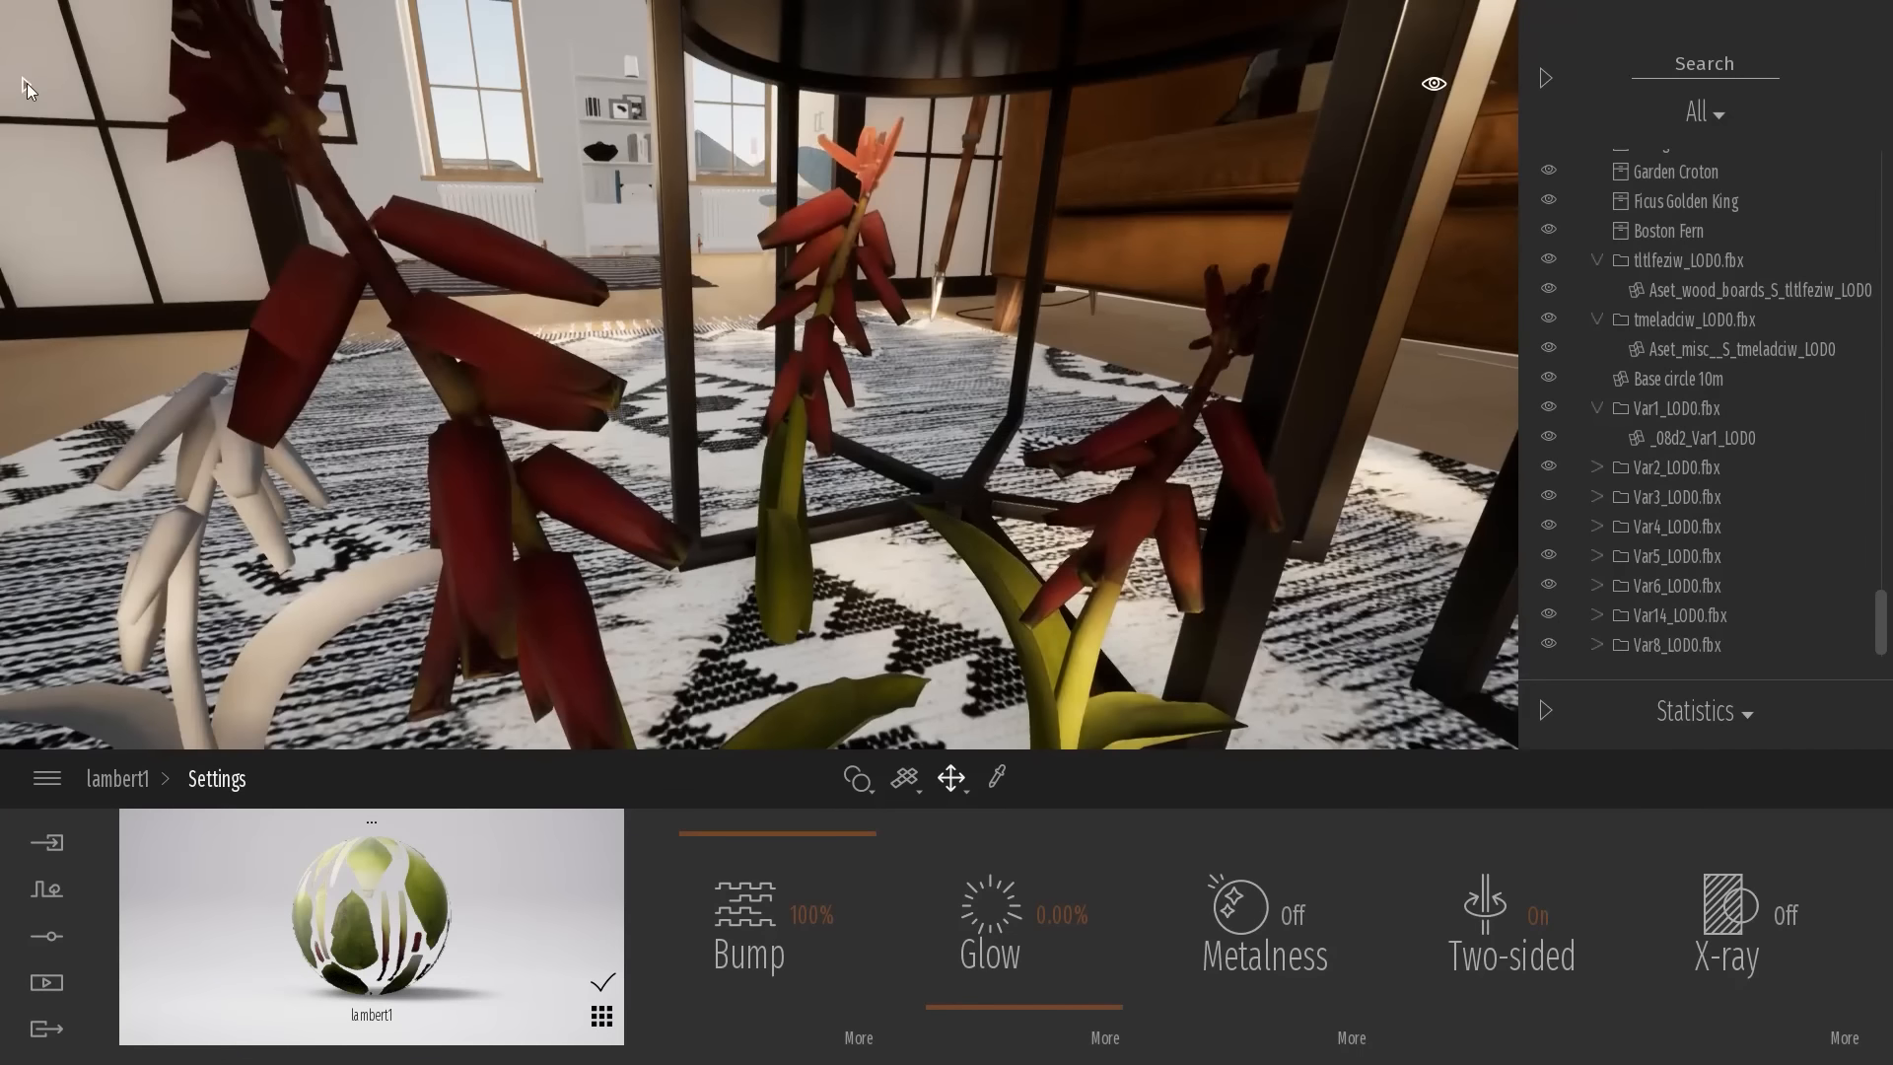
Apply the White styrofoam material from the Translucent materials library to the textured flowers on the rug
{"action": "left_click", "coordinate": [26, 84]}
{"action": "left_click", "coordinate": [39, 118]}
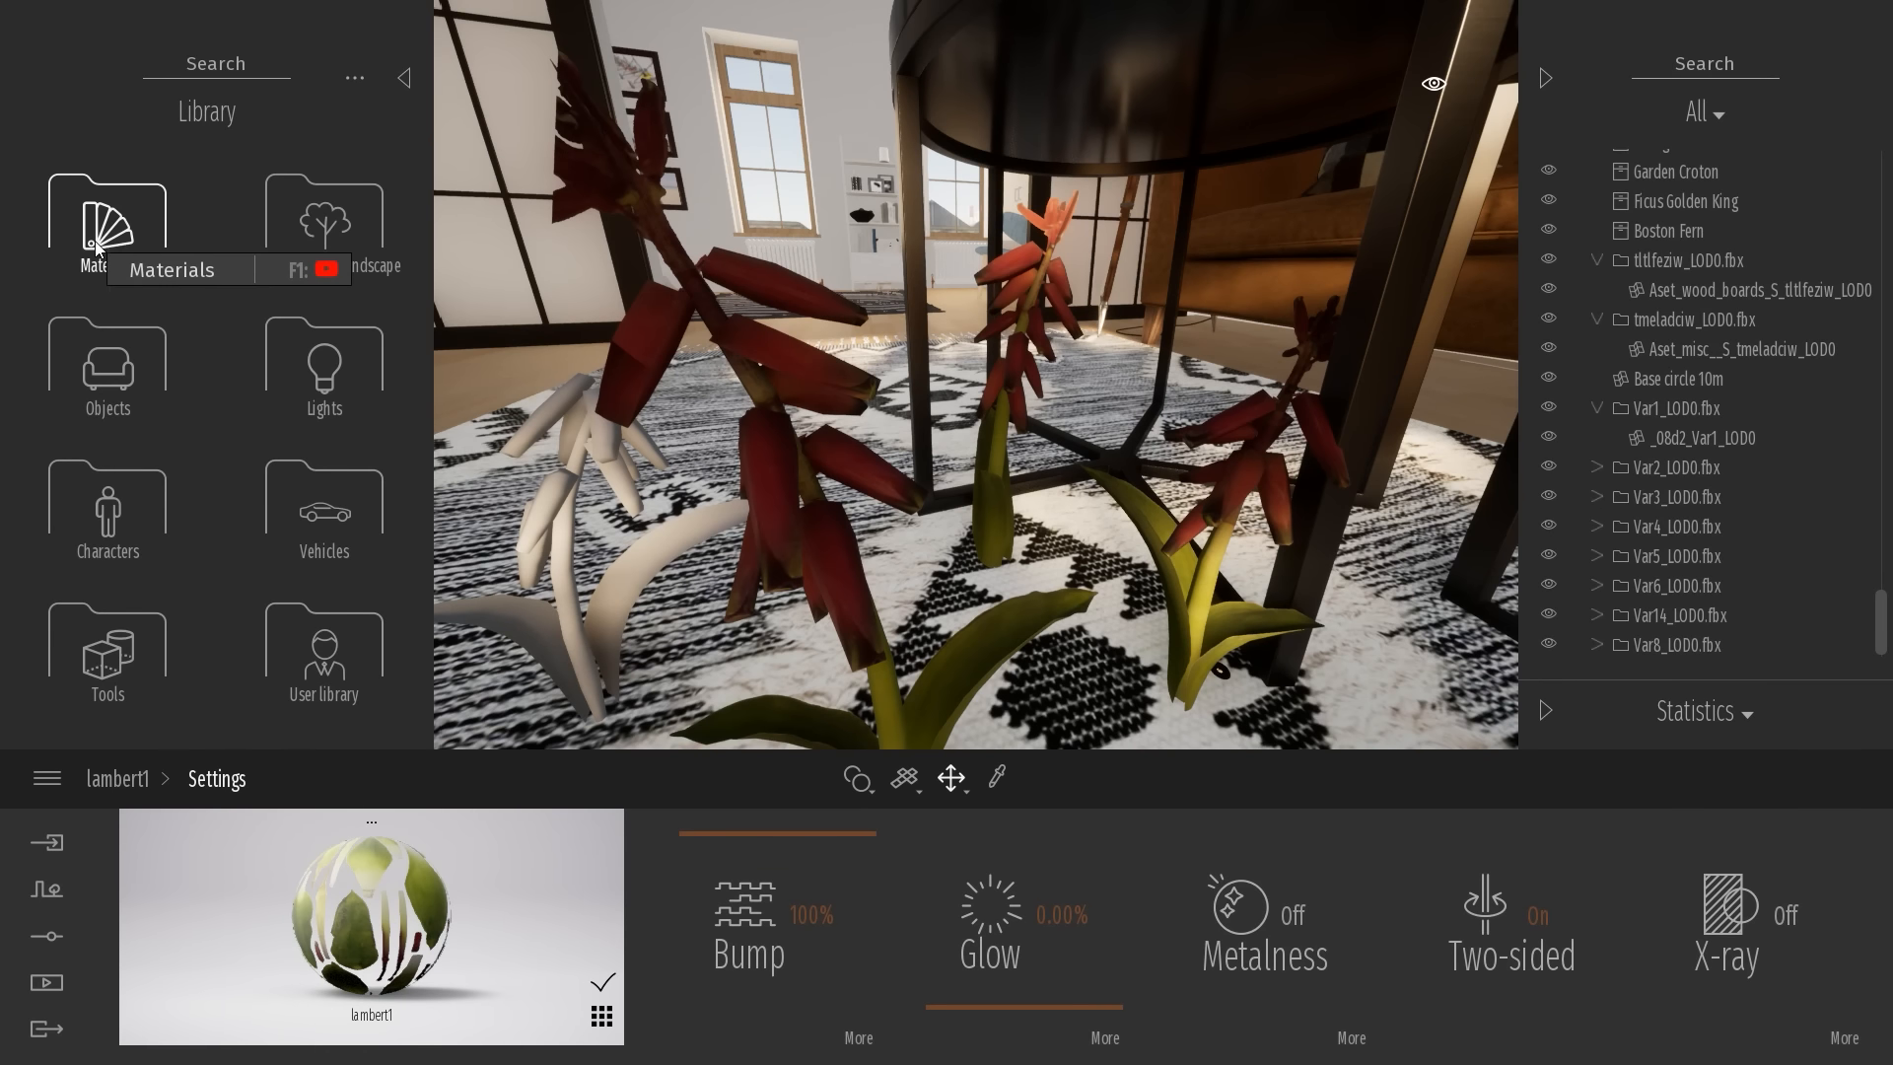
{"action": "left_click", "coordinate": [132, 173]}
{"action": "left_click_drag", "start_coordinate": [422, 181], "coordinate": [424, 690]}
{"action": "right_click_drag", "start_coordinate": [464, 651], "coordinate": [483, 597]}
{"action": "left_click", "coordinate": [344, 543]}
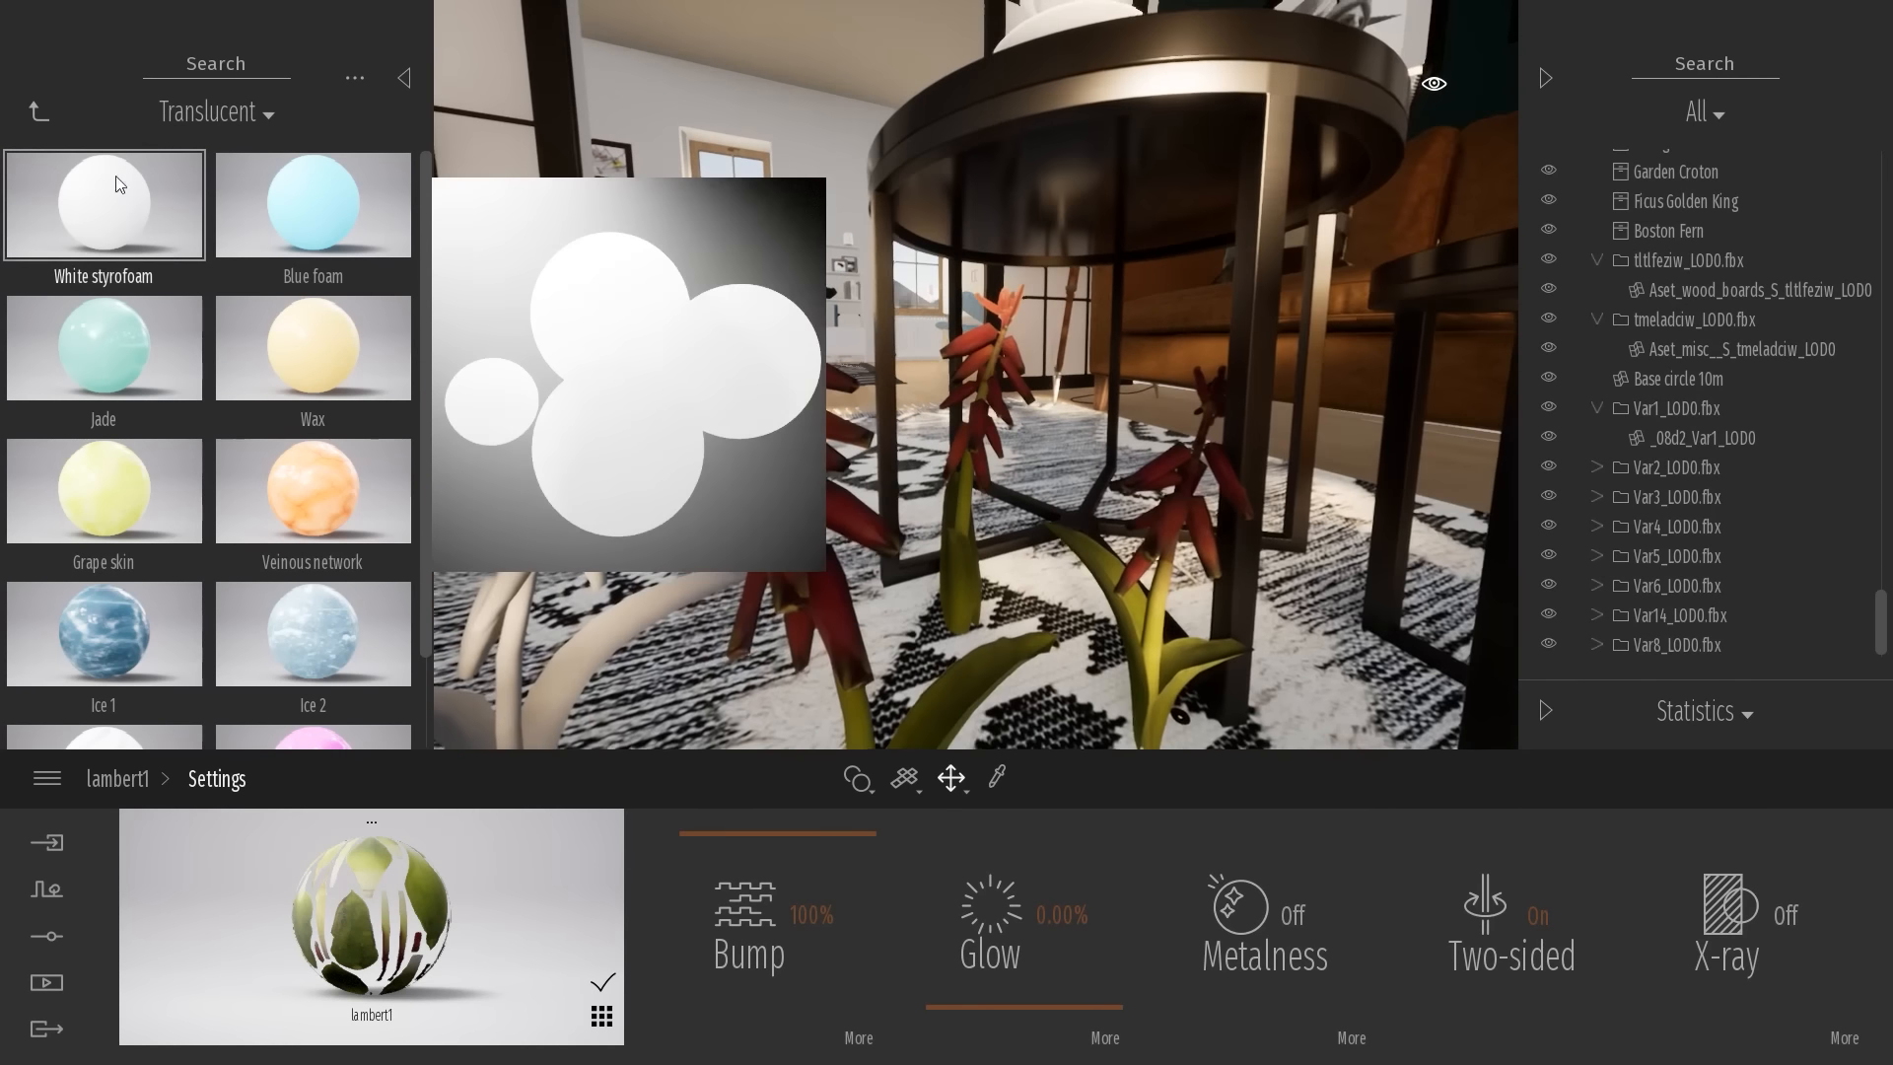
{"action": "mouse_move", "coordinate": [111, 222]}
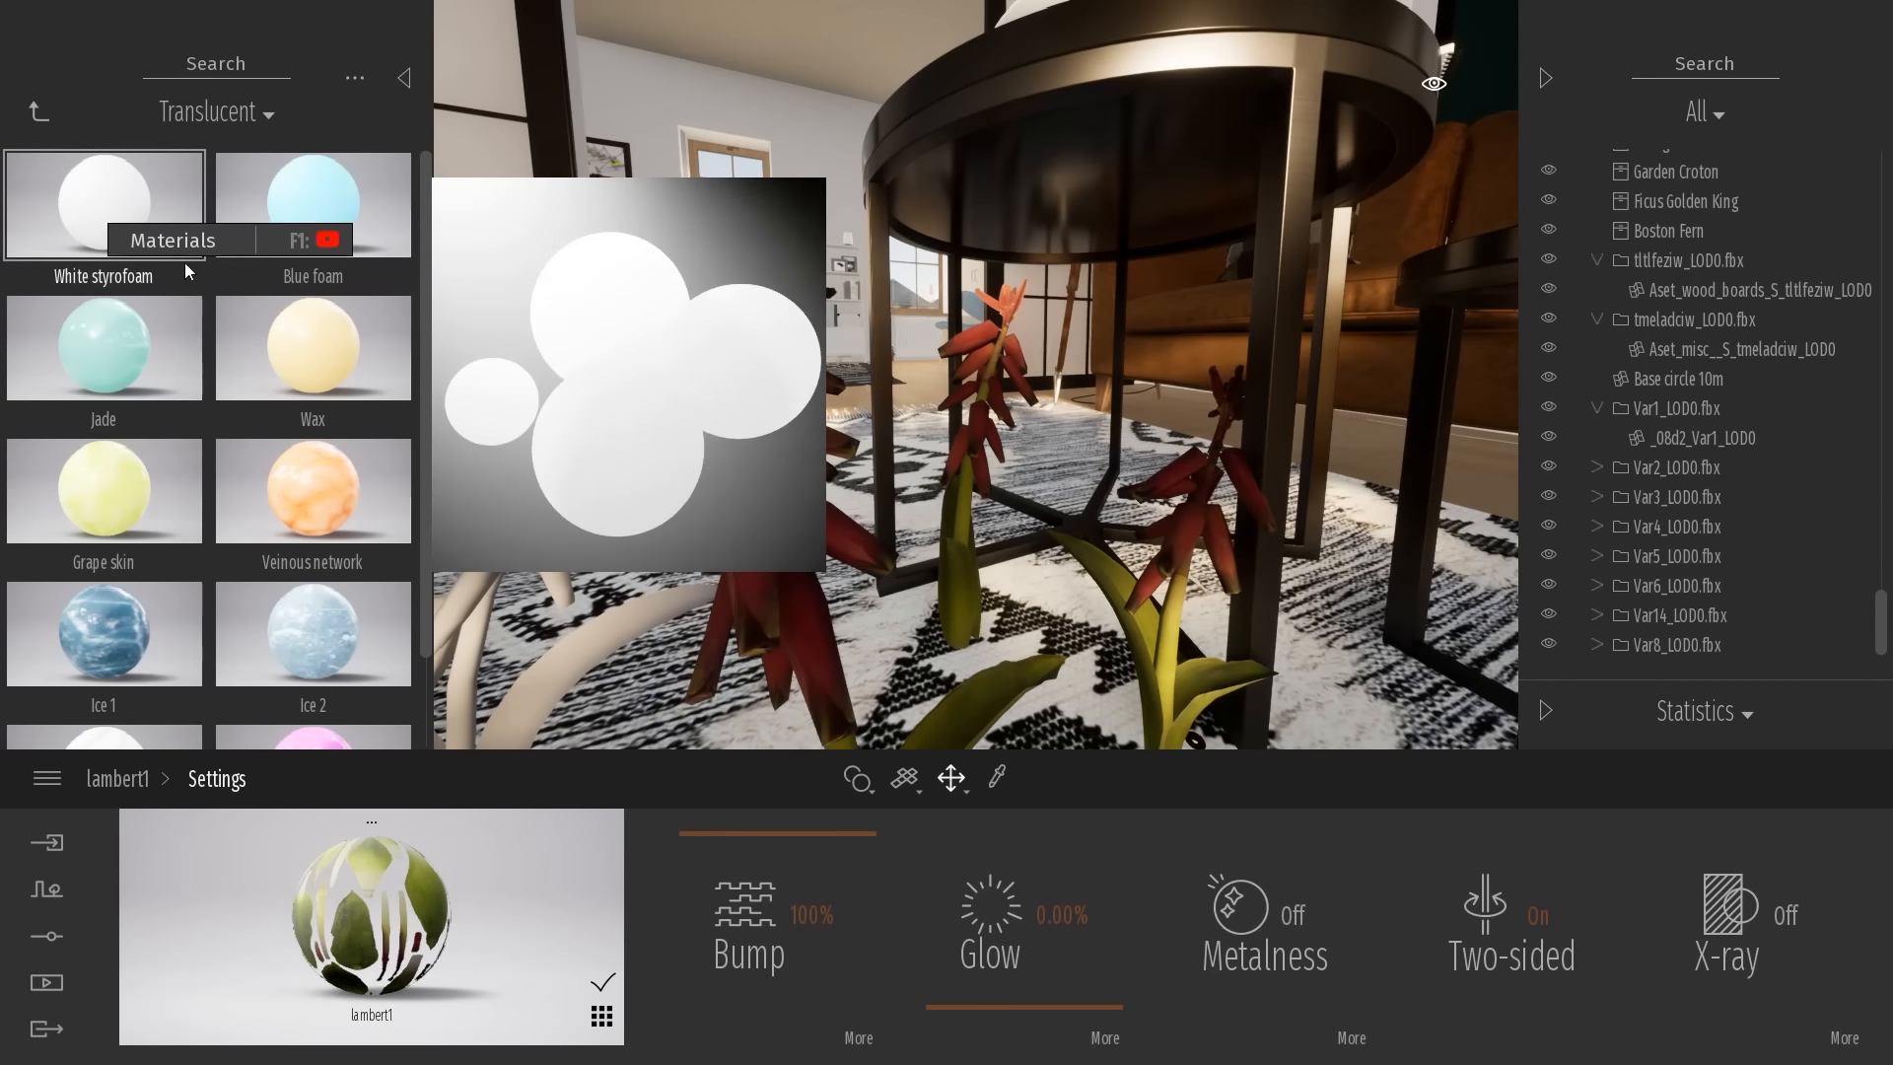
{"action": "left_click_drag", "start_coordinate": [67, 214], "coordinate": [734, 459]}
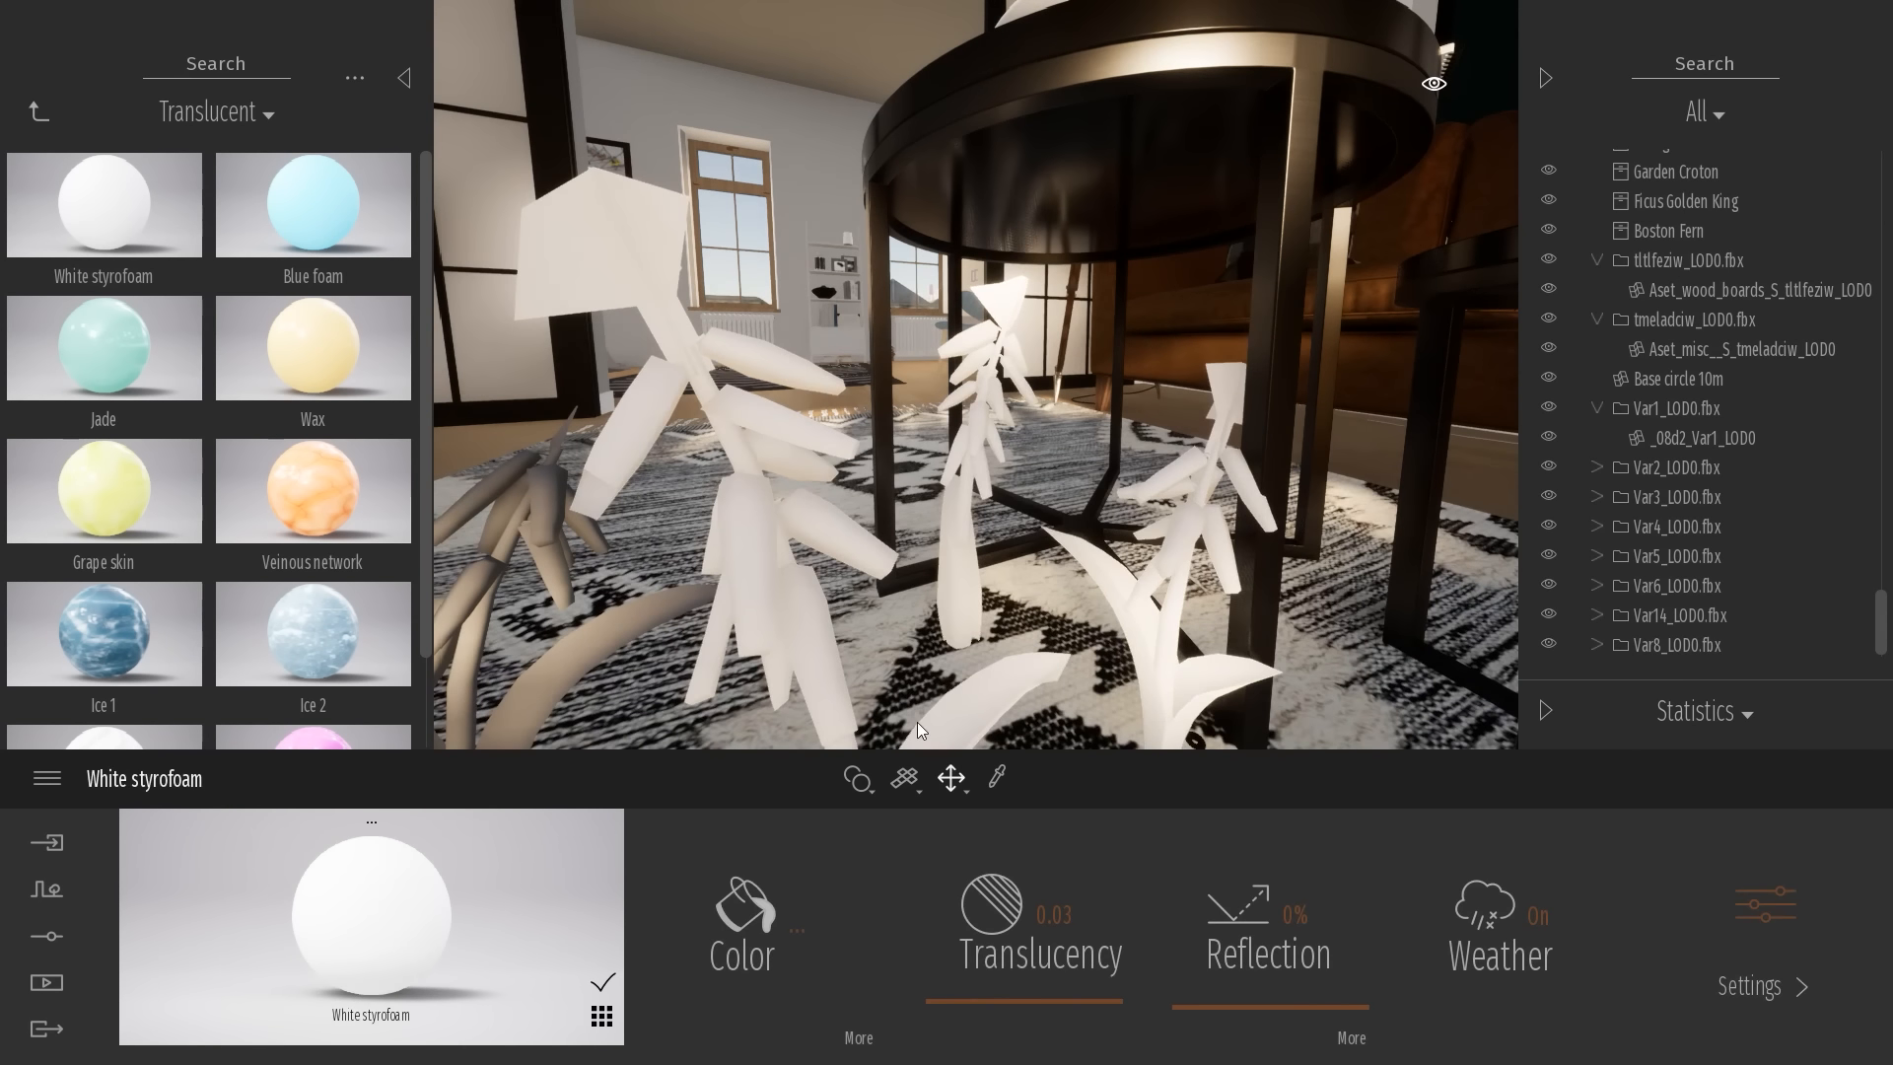
Load ugbpfboia_4K_Albedo.png as the White styrofoam colour texture and ugbpfboia_4K_Roughness.jpg as its reflection texture
{"action": "left_click", "coordinate": [858, 1037]}
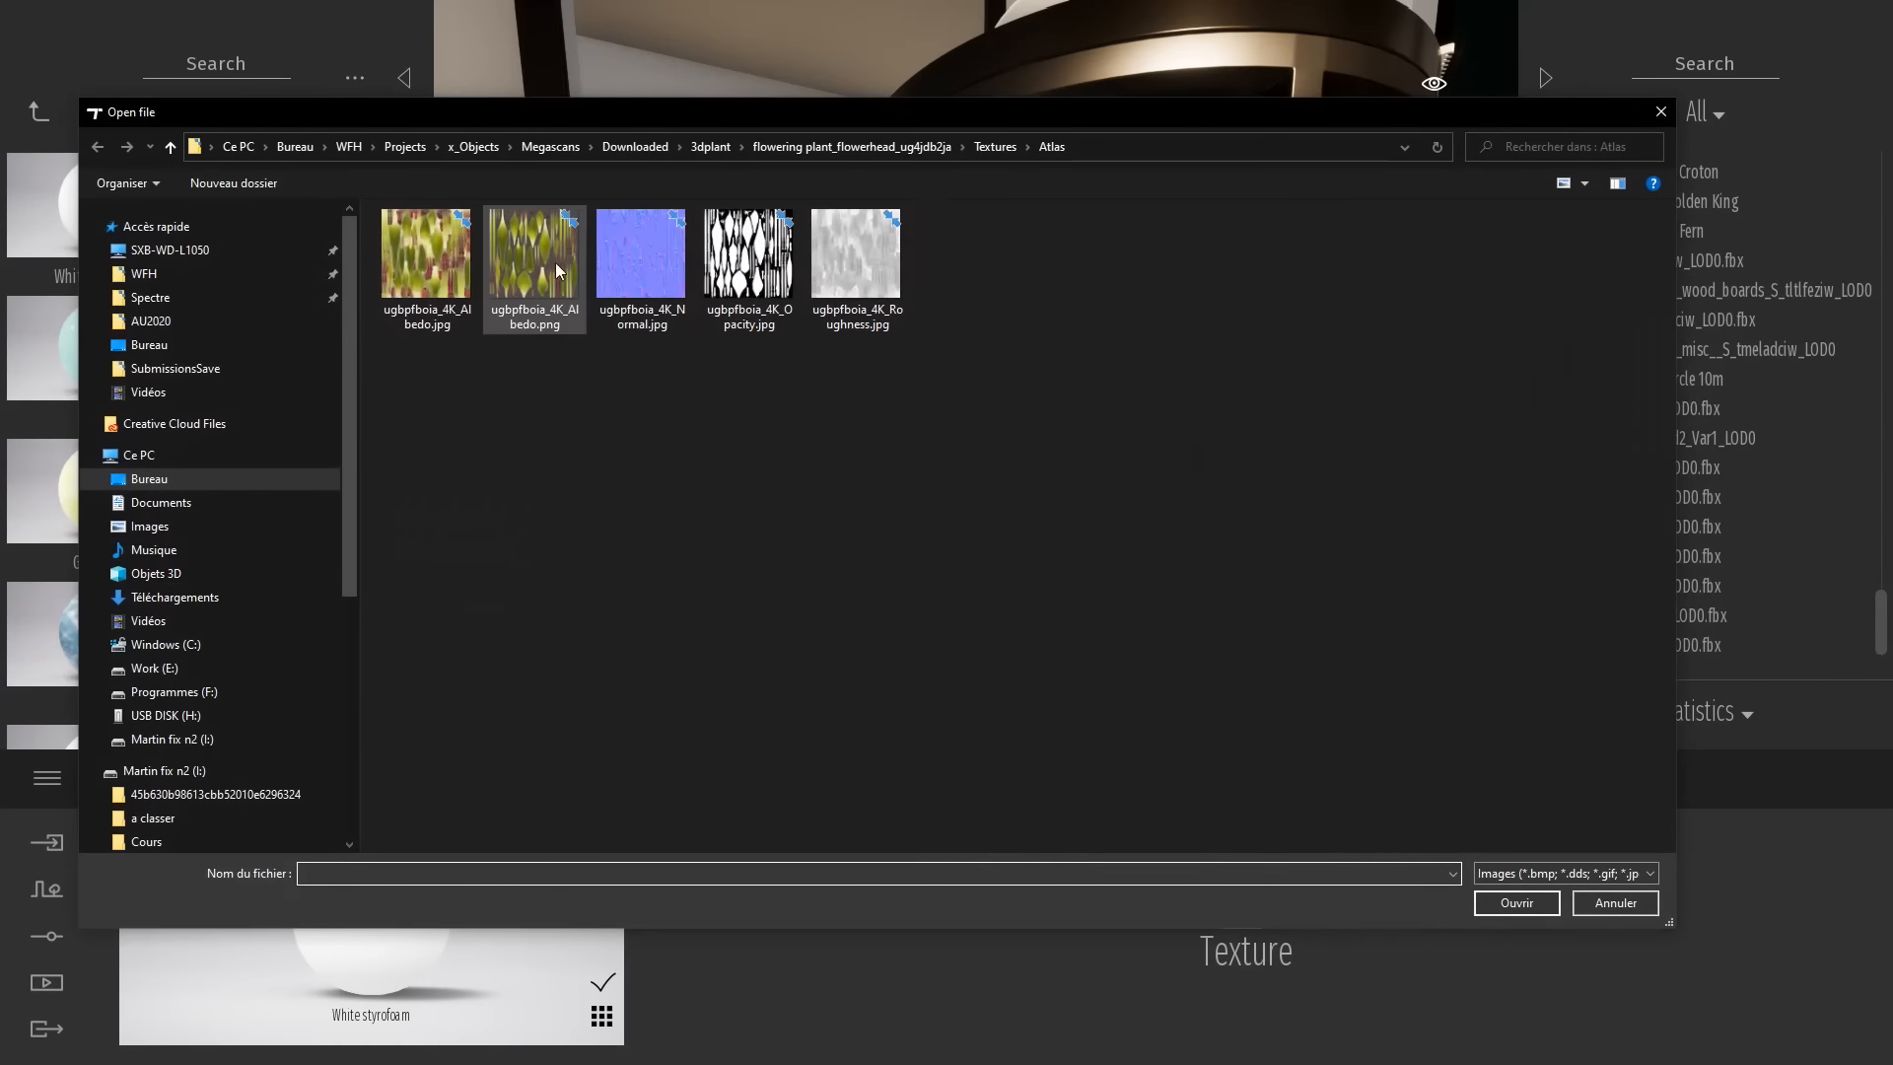
{"action": "double_click", "coordinate": [535, 264]}
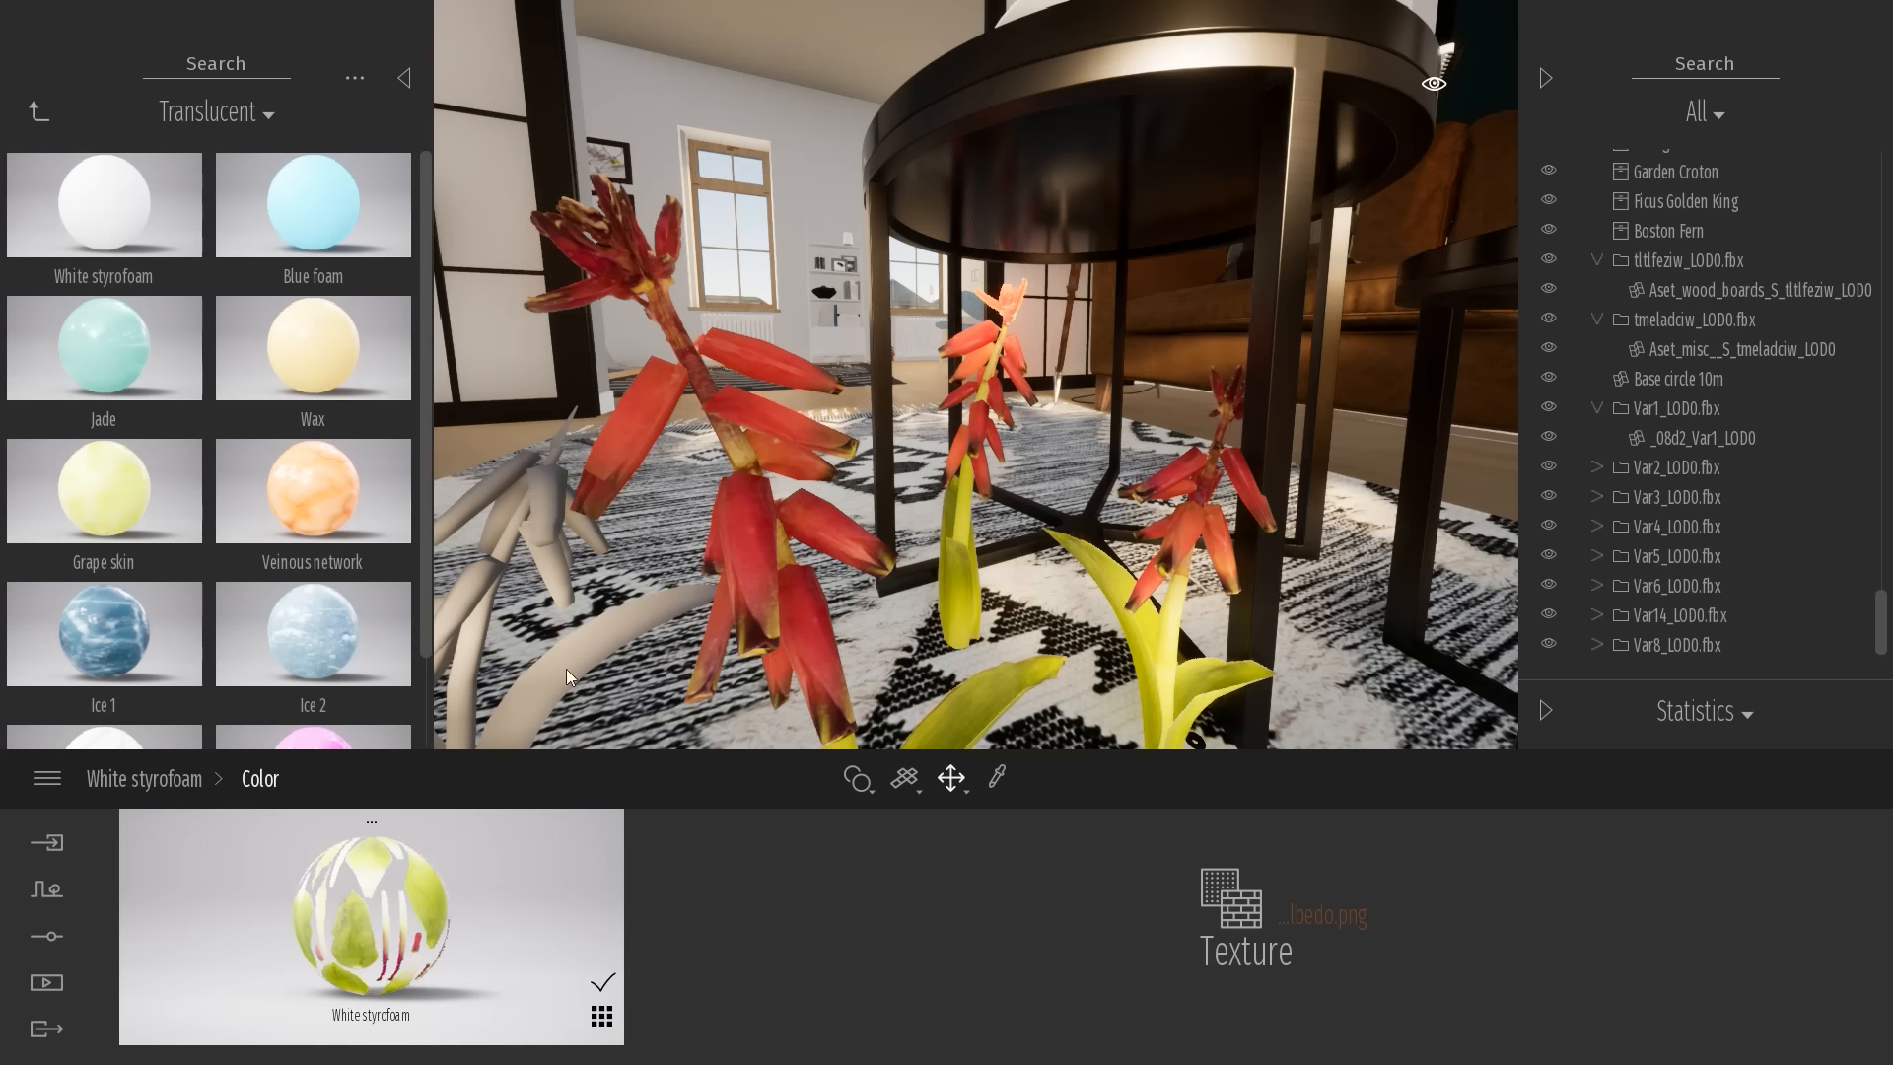
{"action": "left_click", "coordinate": [163, 775]}
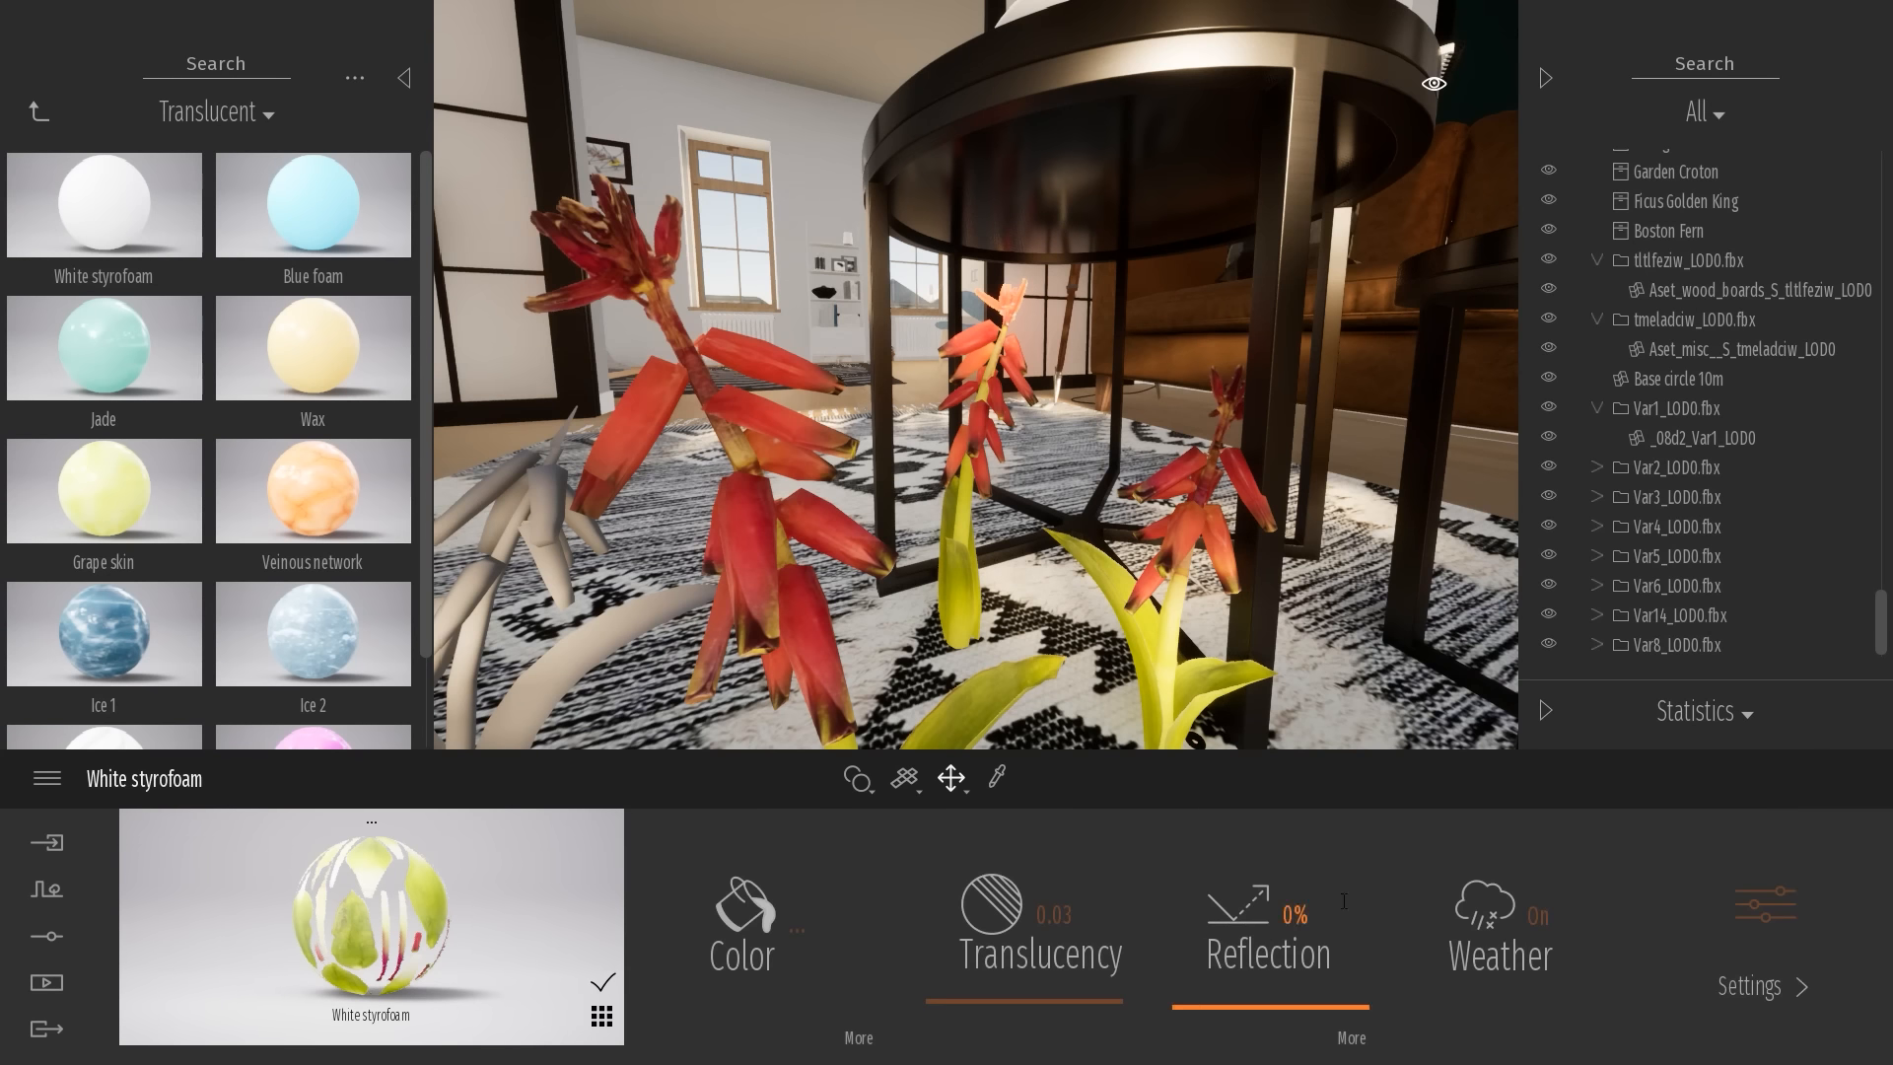
{"action": "left_click", "coordinate": [1351, 1037]}
{"action": "right_click", "coordinate": [1240, 843]}
{"action": "left_click", "coordinate": [1270, 743]}
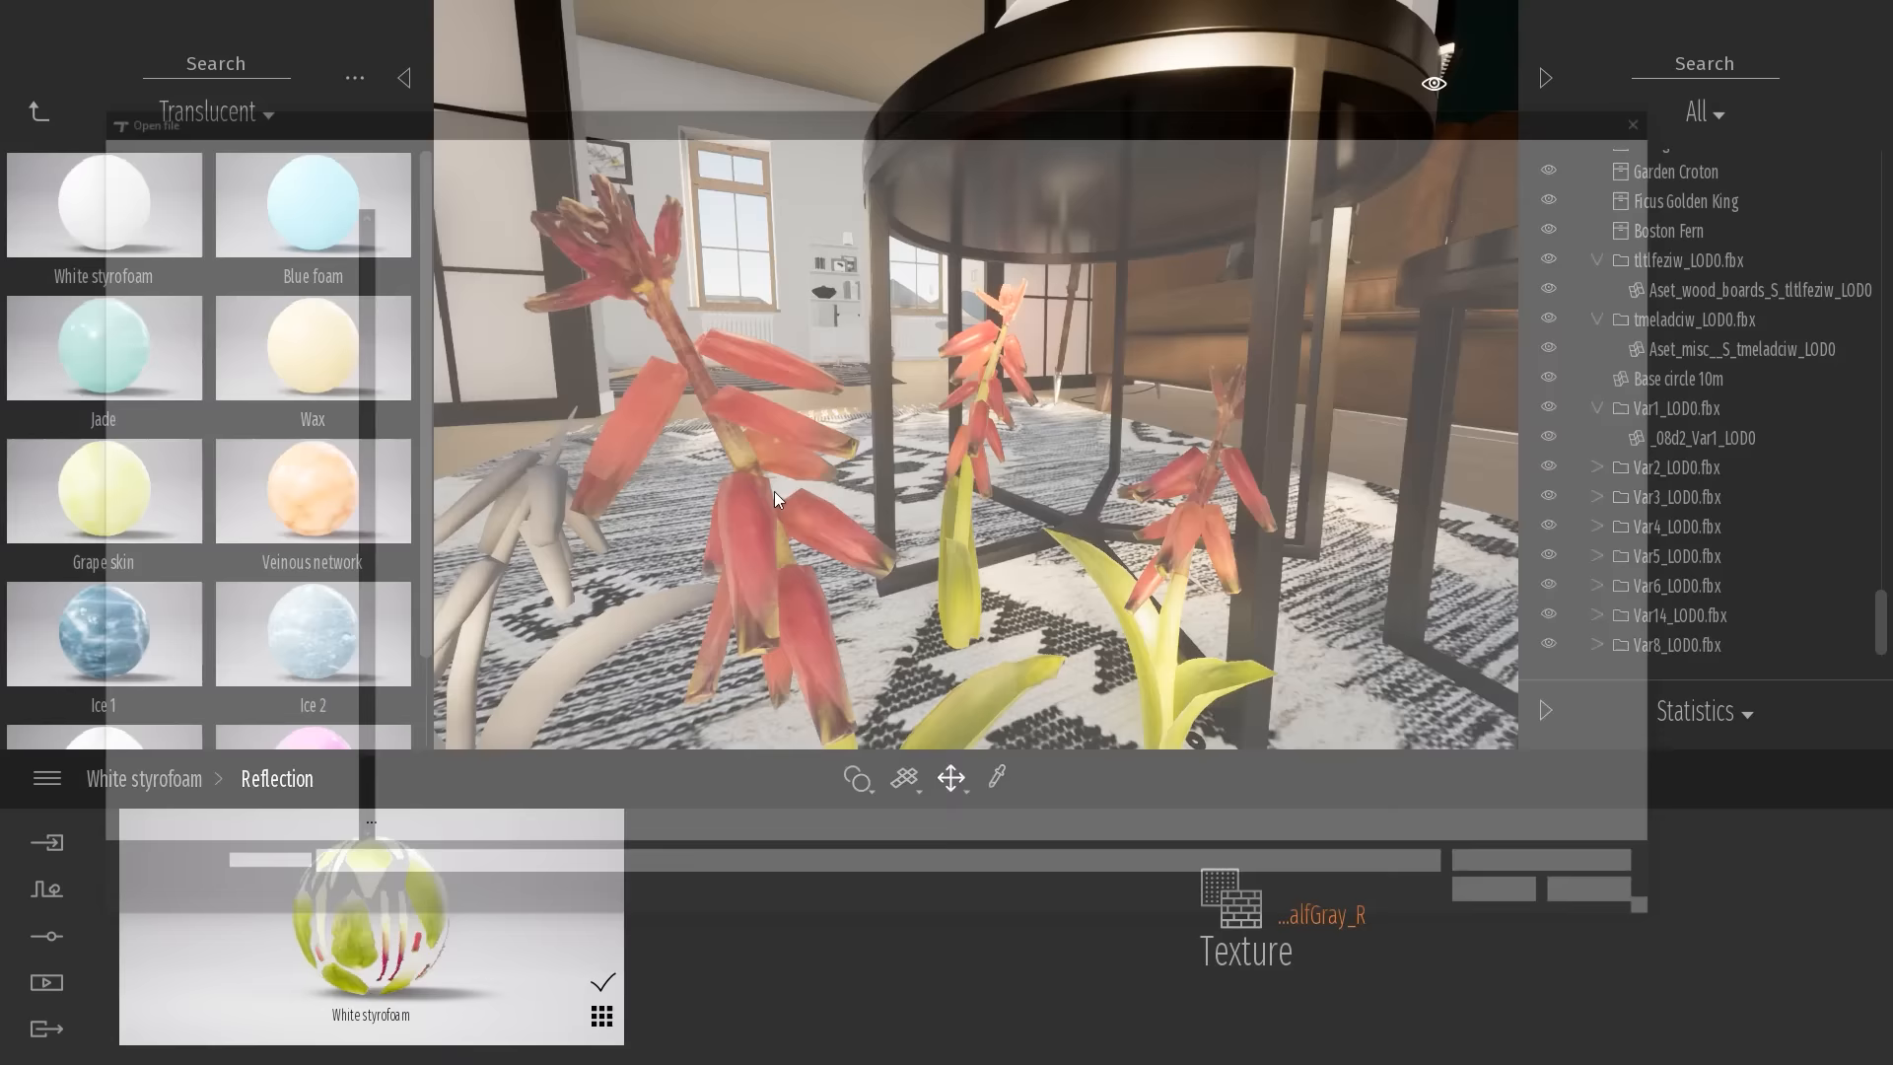
{"action": "double_click", "coordinate": [849, 240]}
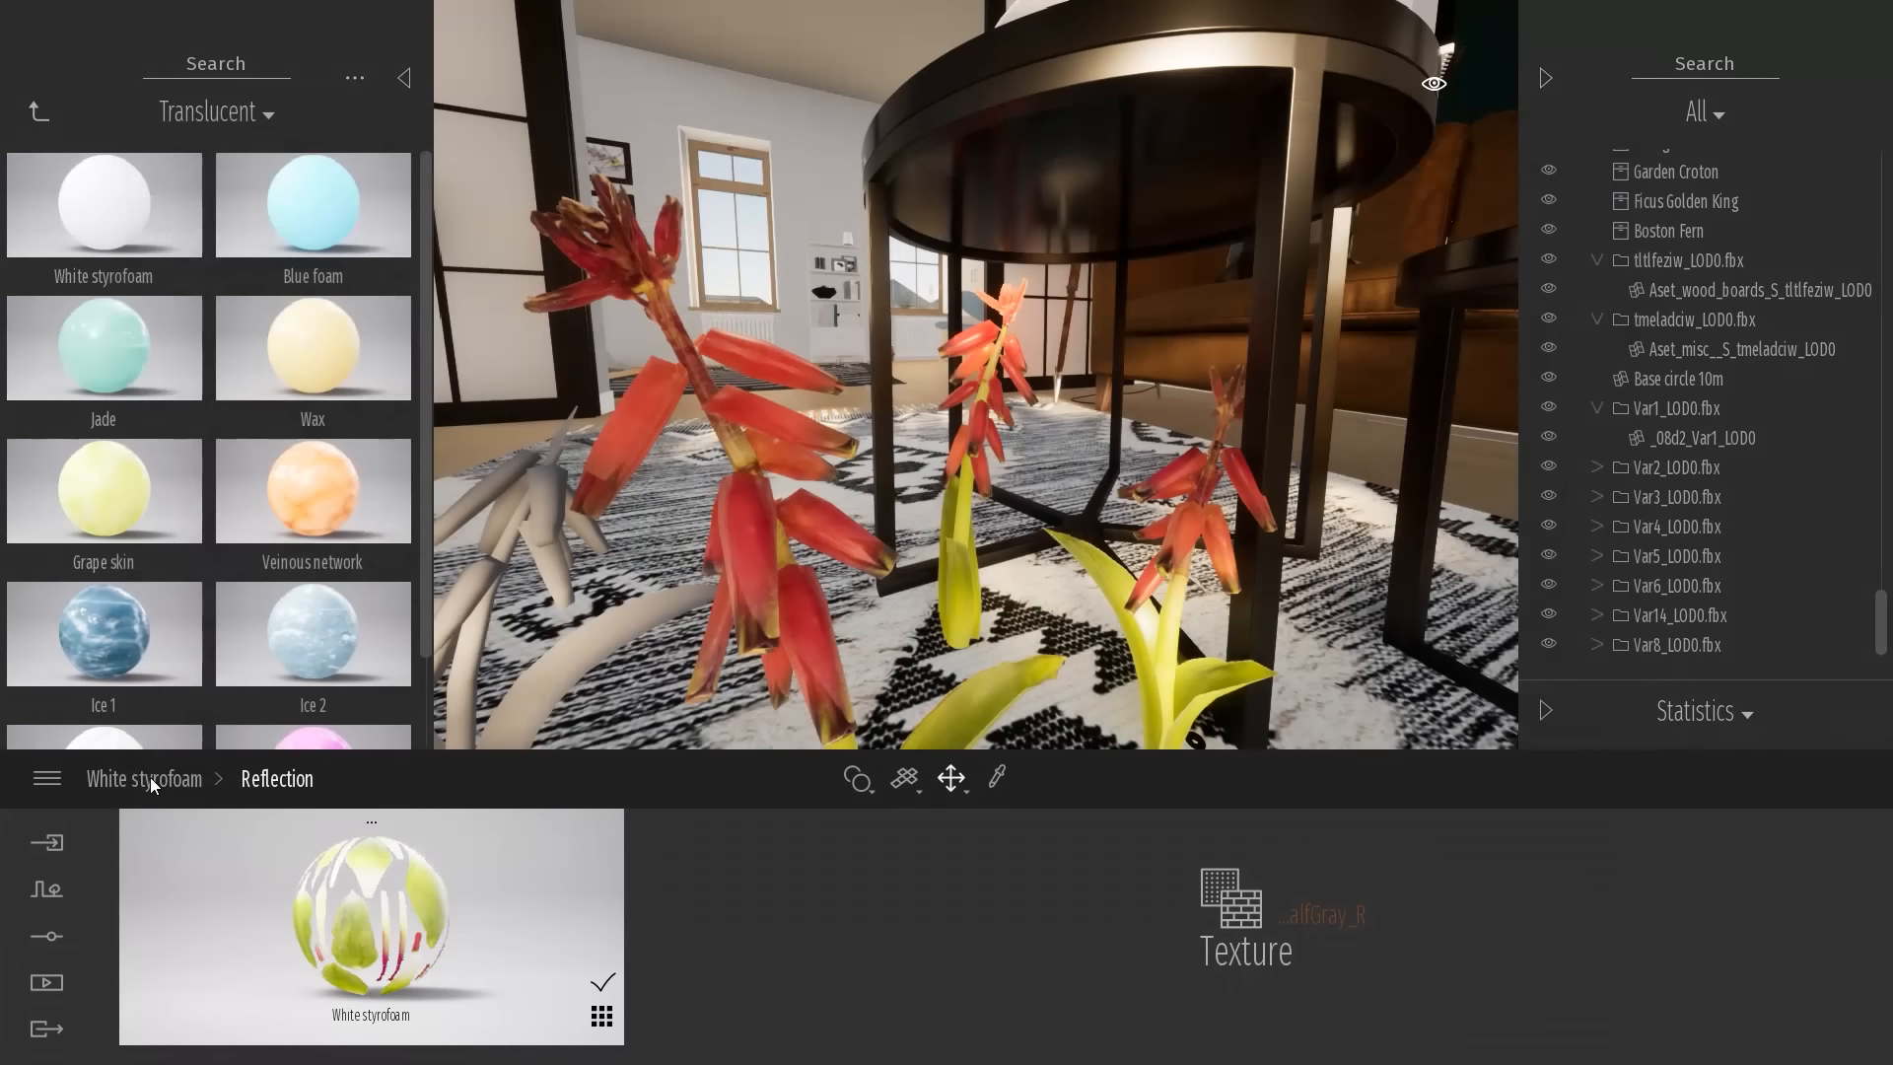
{"action": "left_click", "coordinate": [151, 781]}
Load ugbpfboia_4K_Normal.jpg as the White styrofoam bump texture and set its reflection to 43%
{"action": "left_click", "coordinate": [1760, 902]}
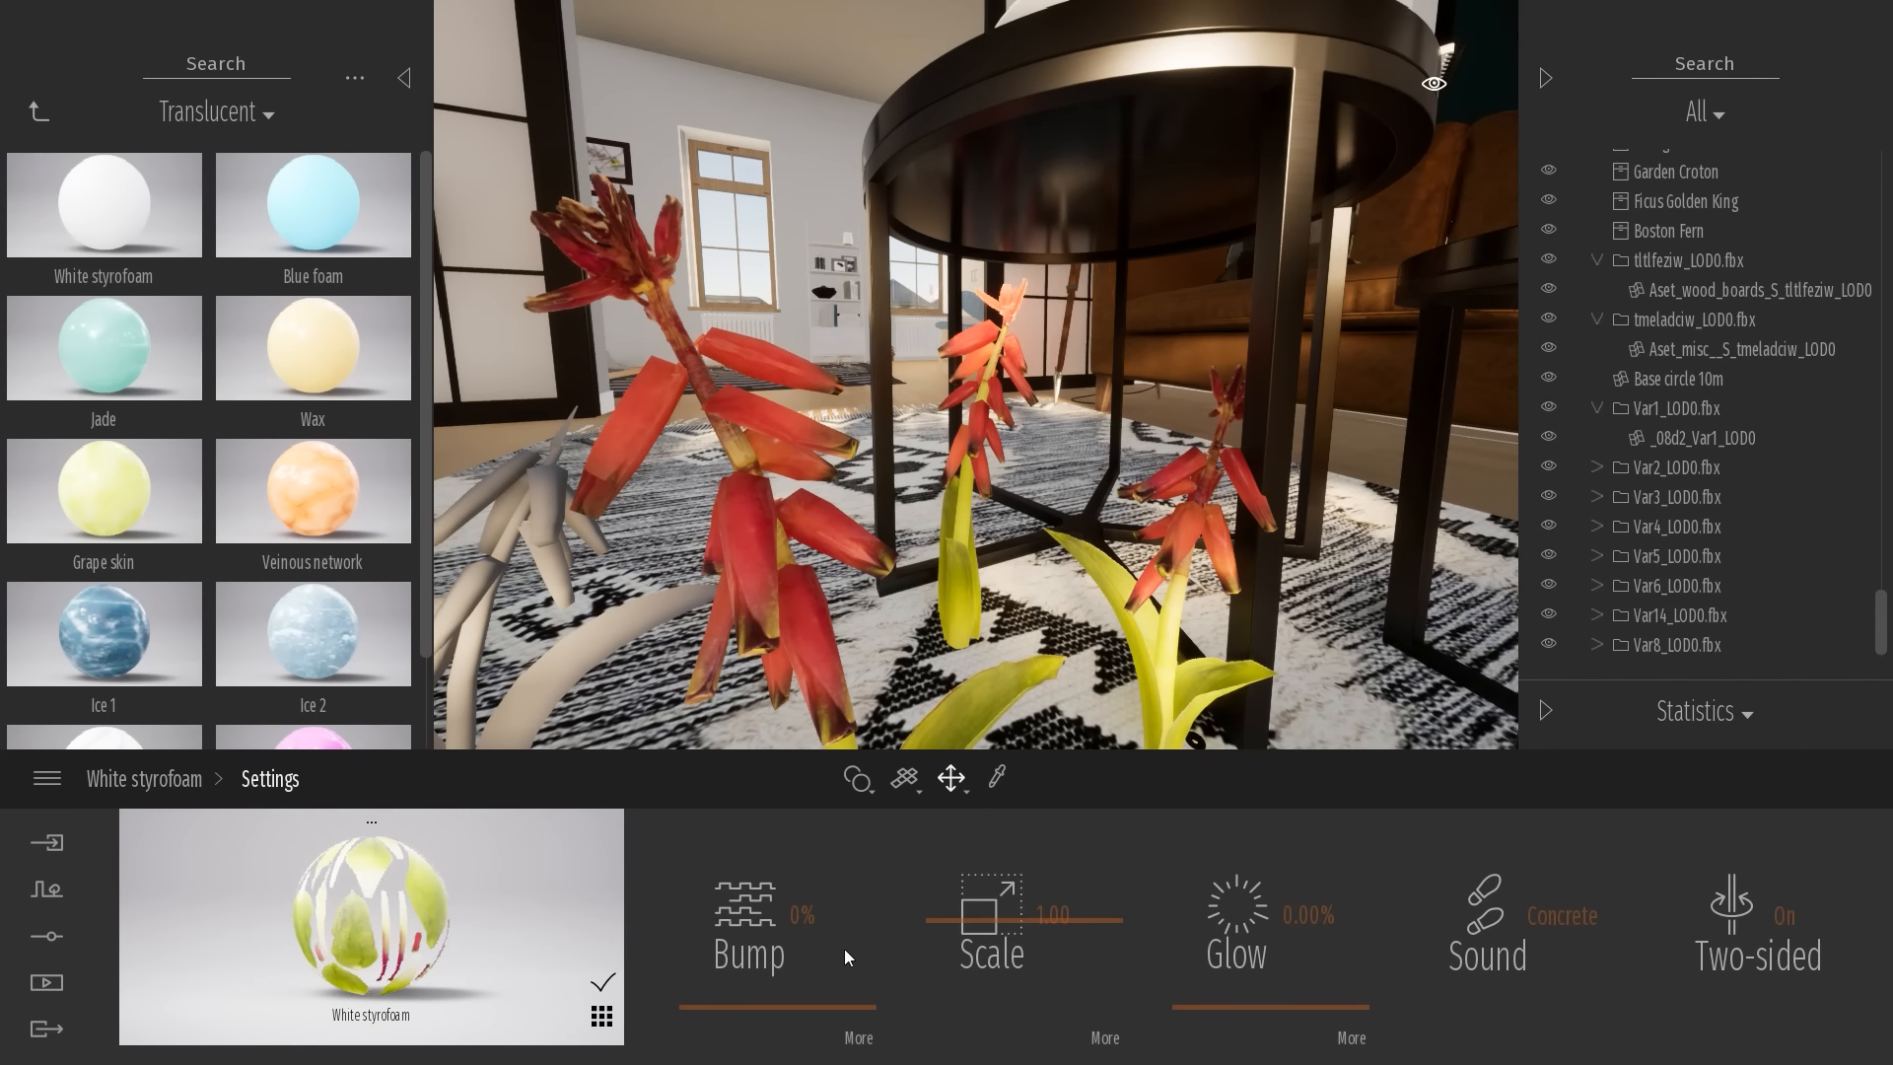
{"action": "left_click", "coordinate": [858, 1037]}
{"action": "right_click", "coordinate": [1307, 901]}
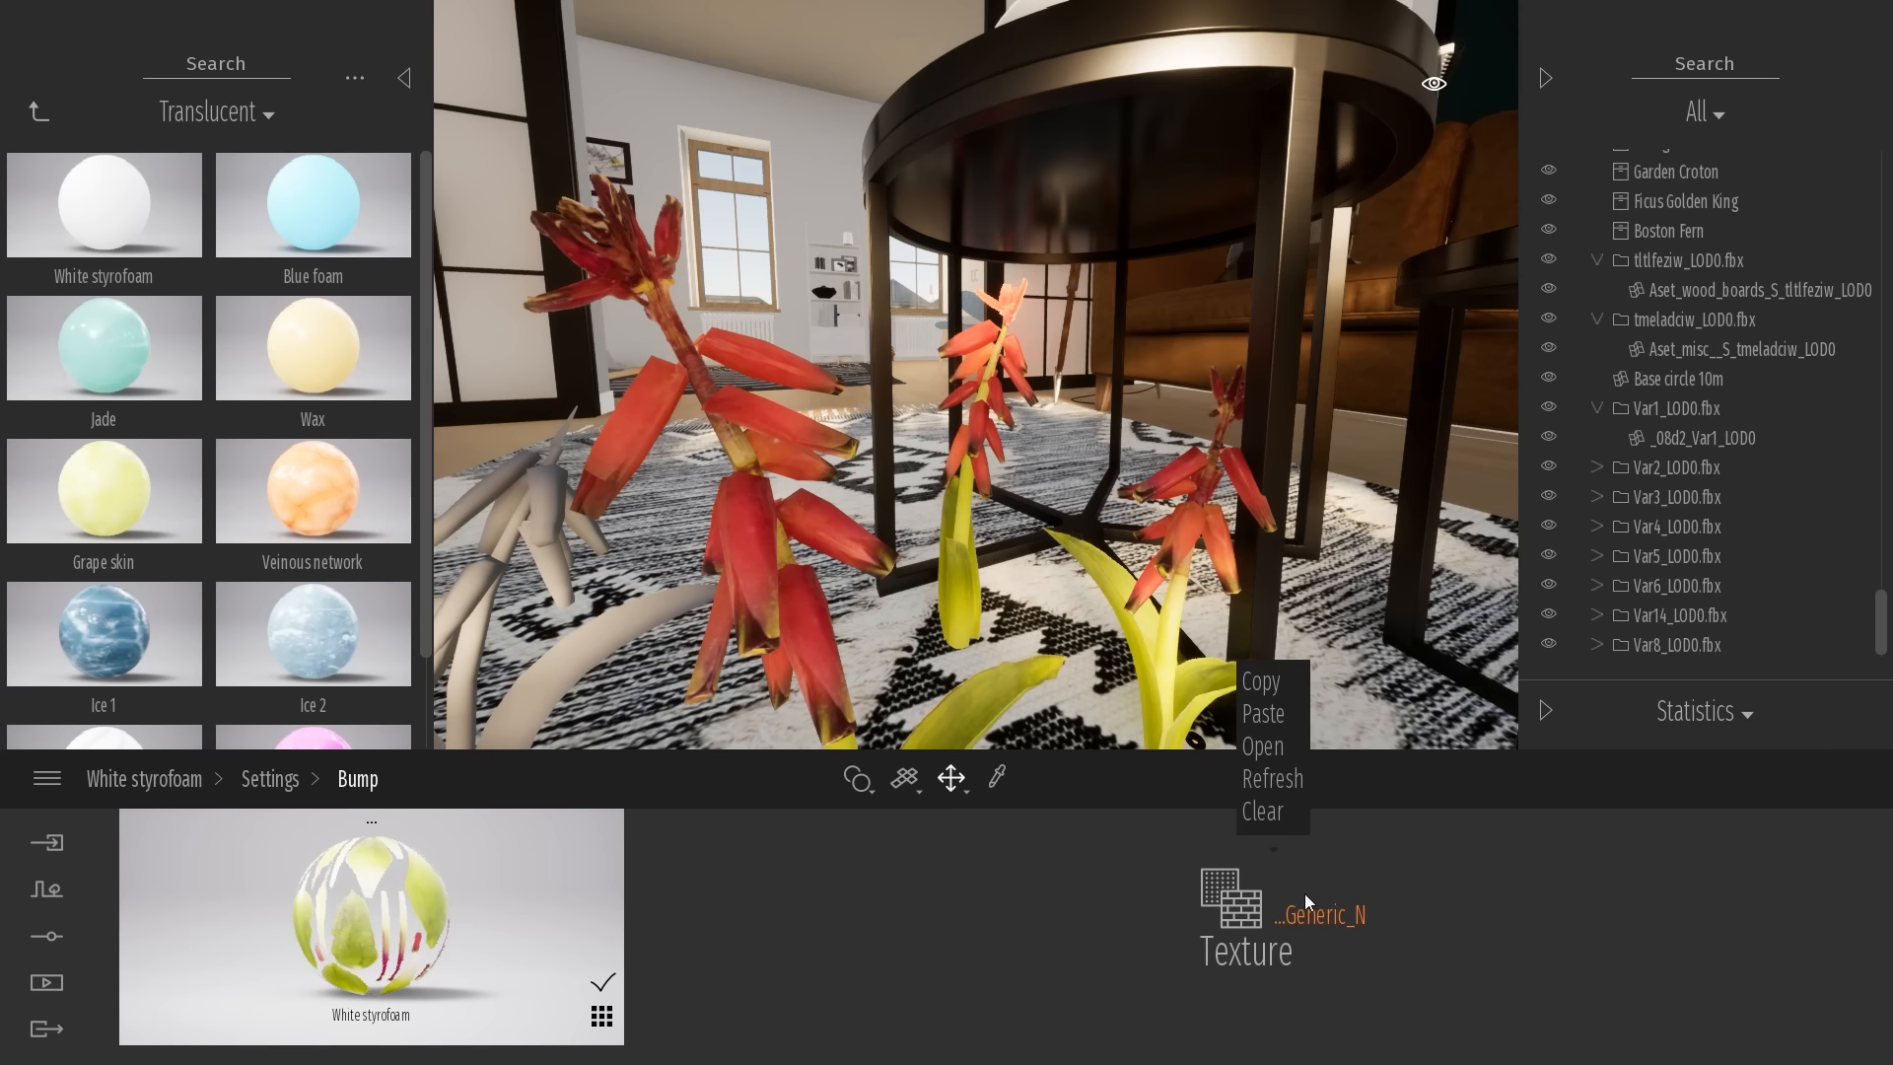
{"action": "left_click", "coordinate": [1263, 746]}
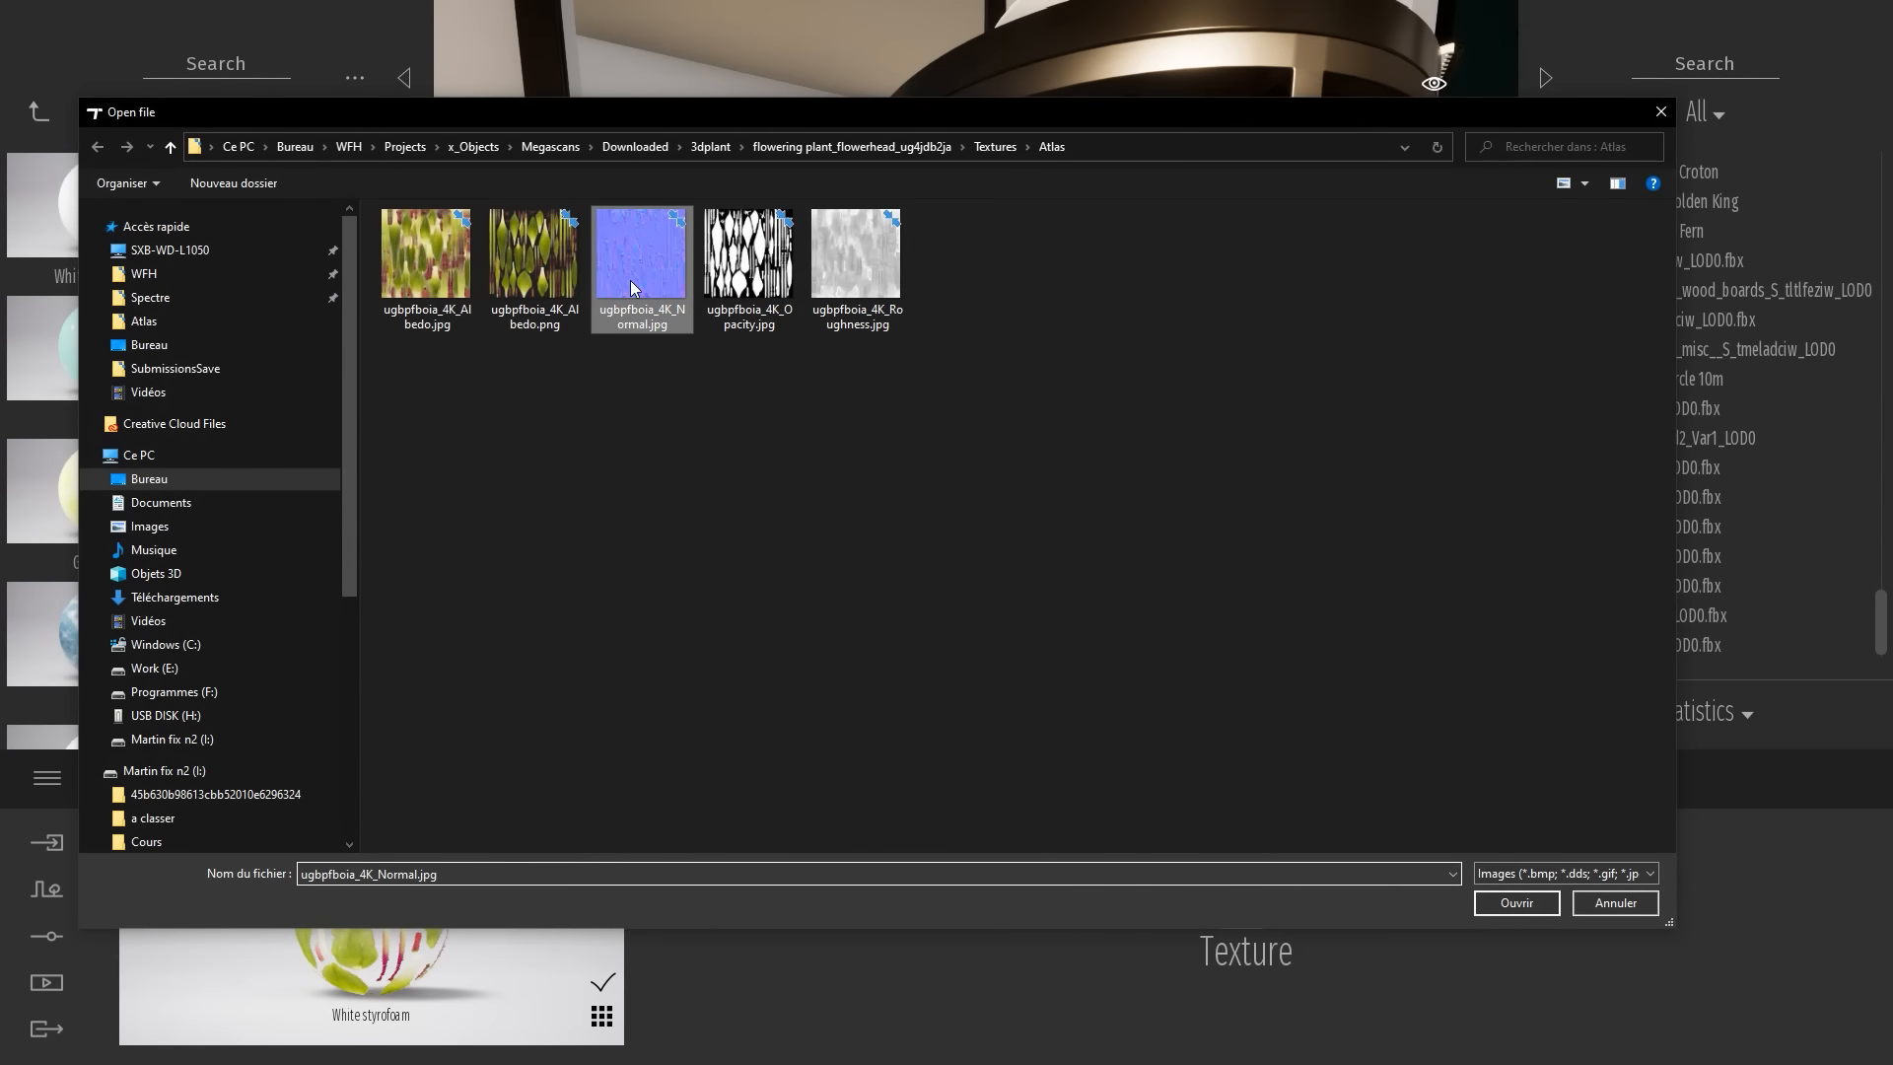
{"action": "double_click", "coordinate": [631, 286]}
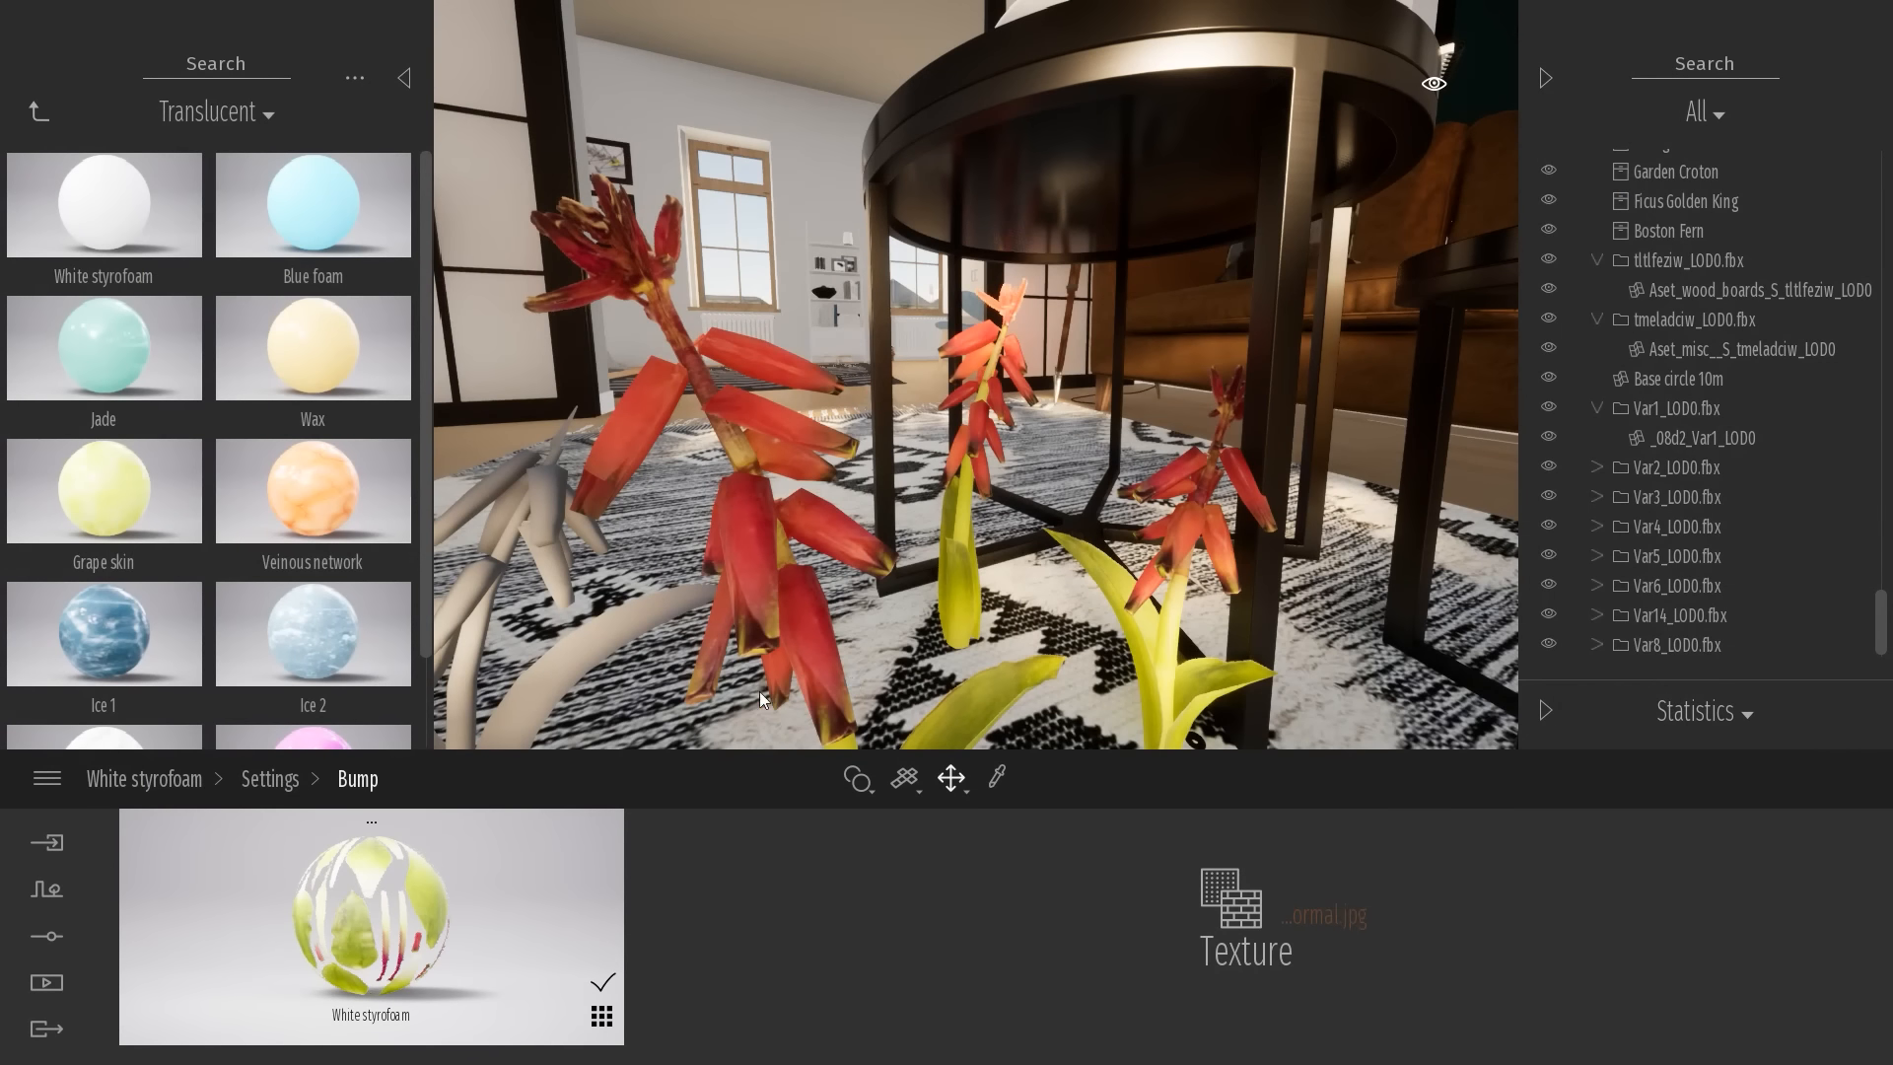
{"action": "left_click", "coordinate": [145, 779]}
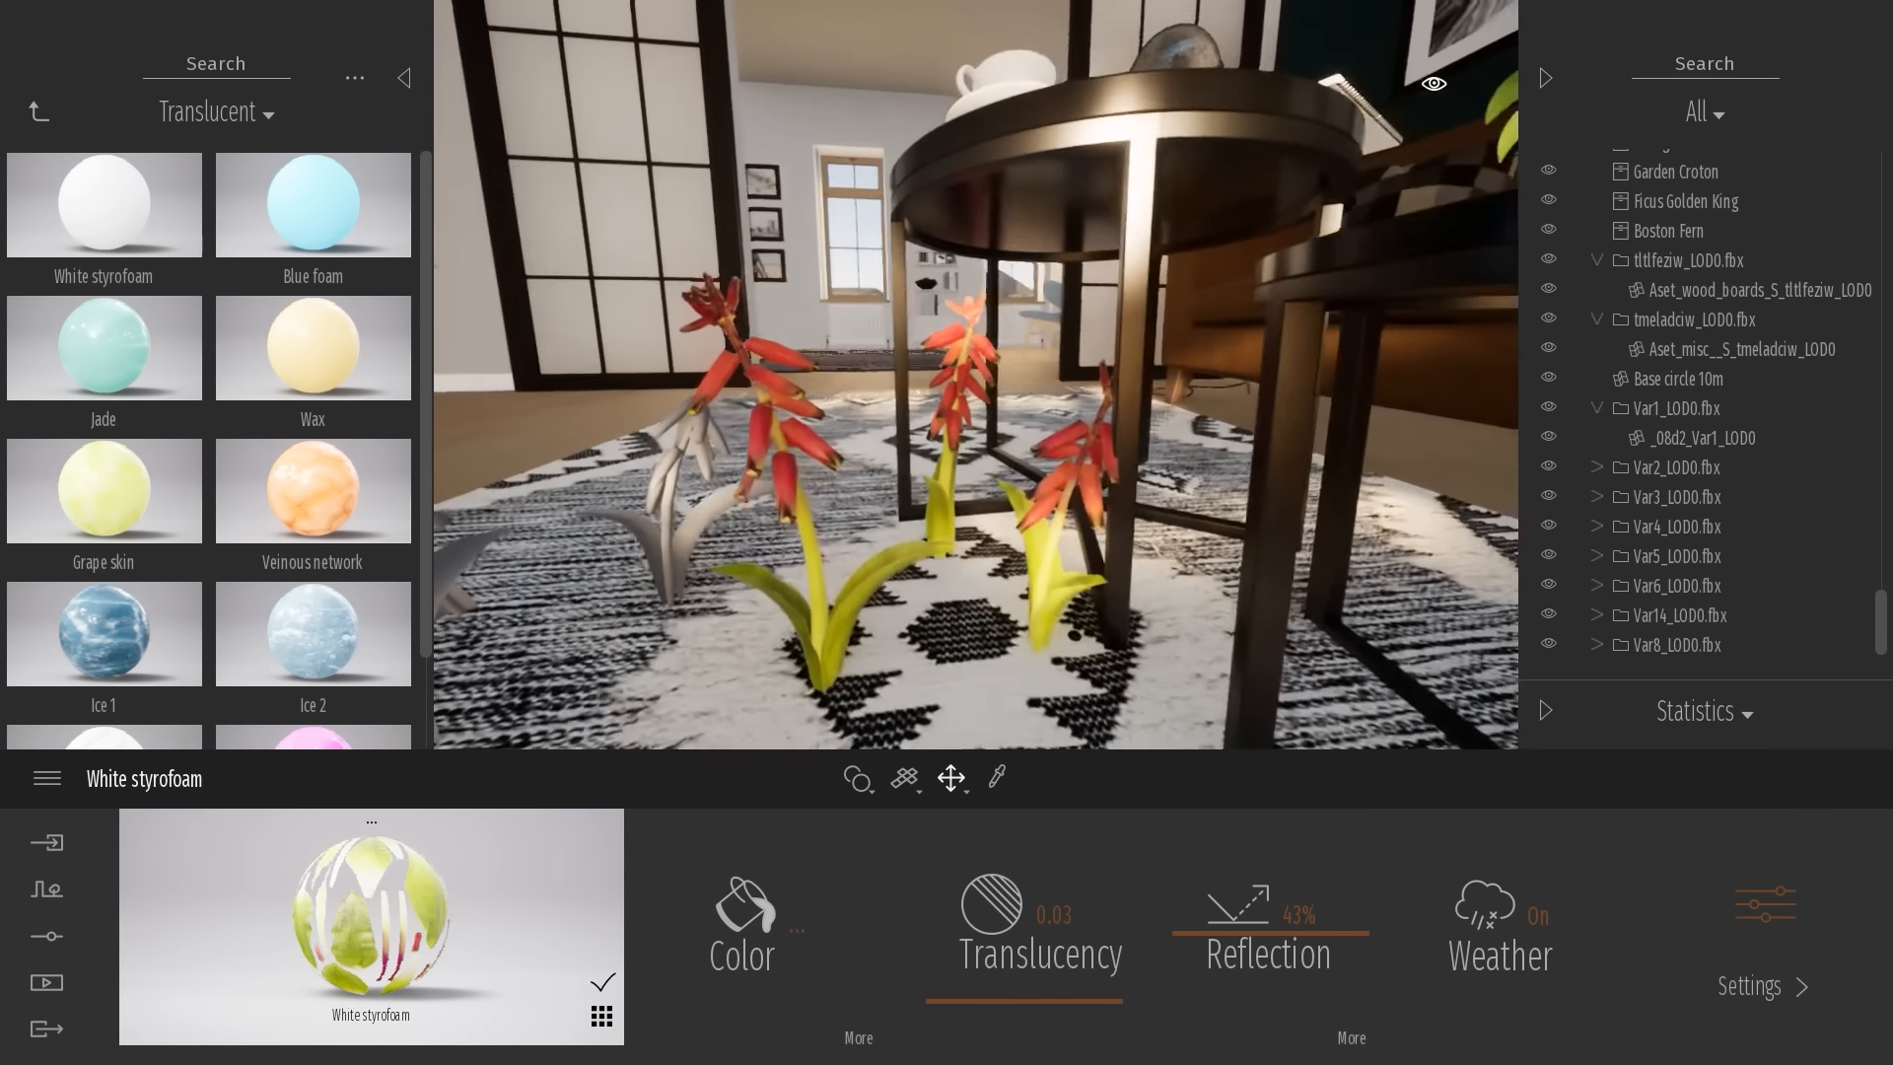
Try a translucency of 0.006, check the flowers against the light, and restore the value to 0.03
{"action": "key", "text": "w"}
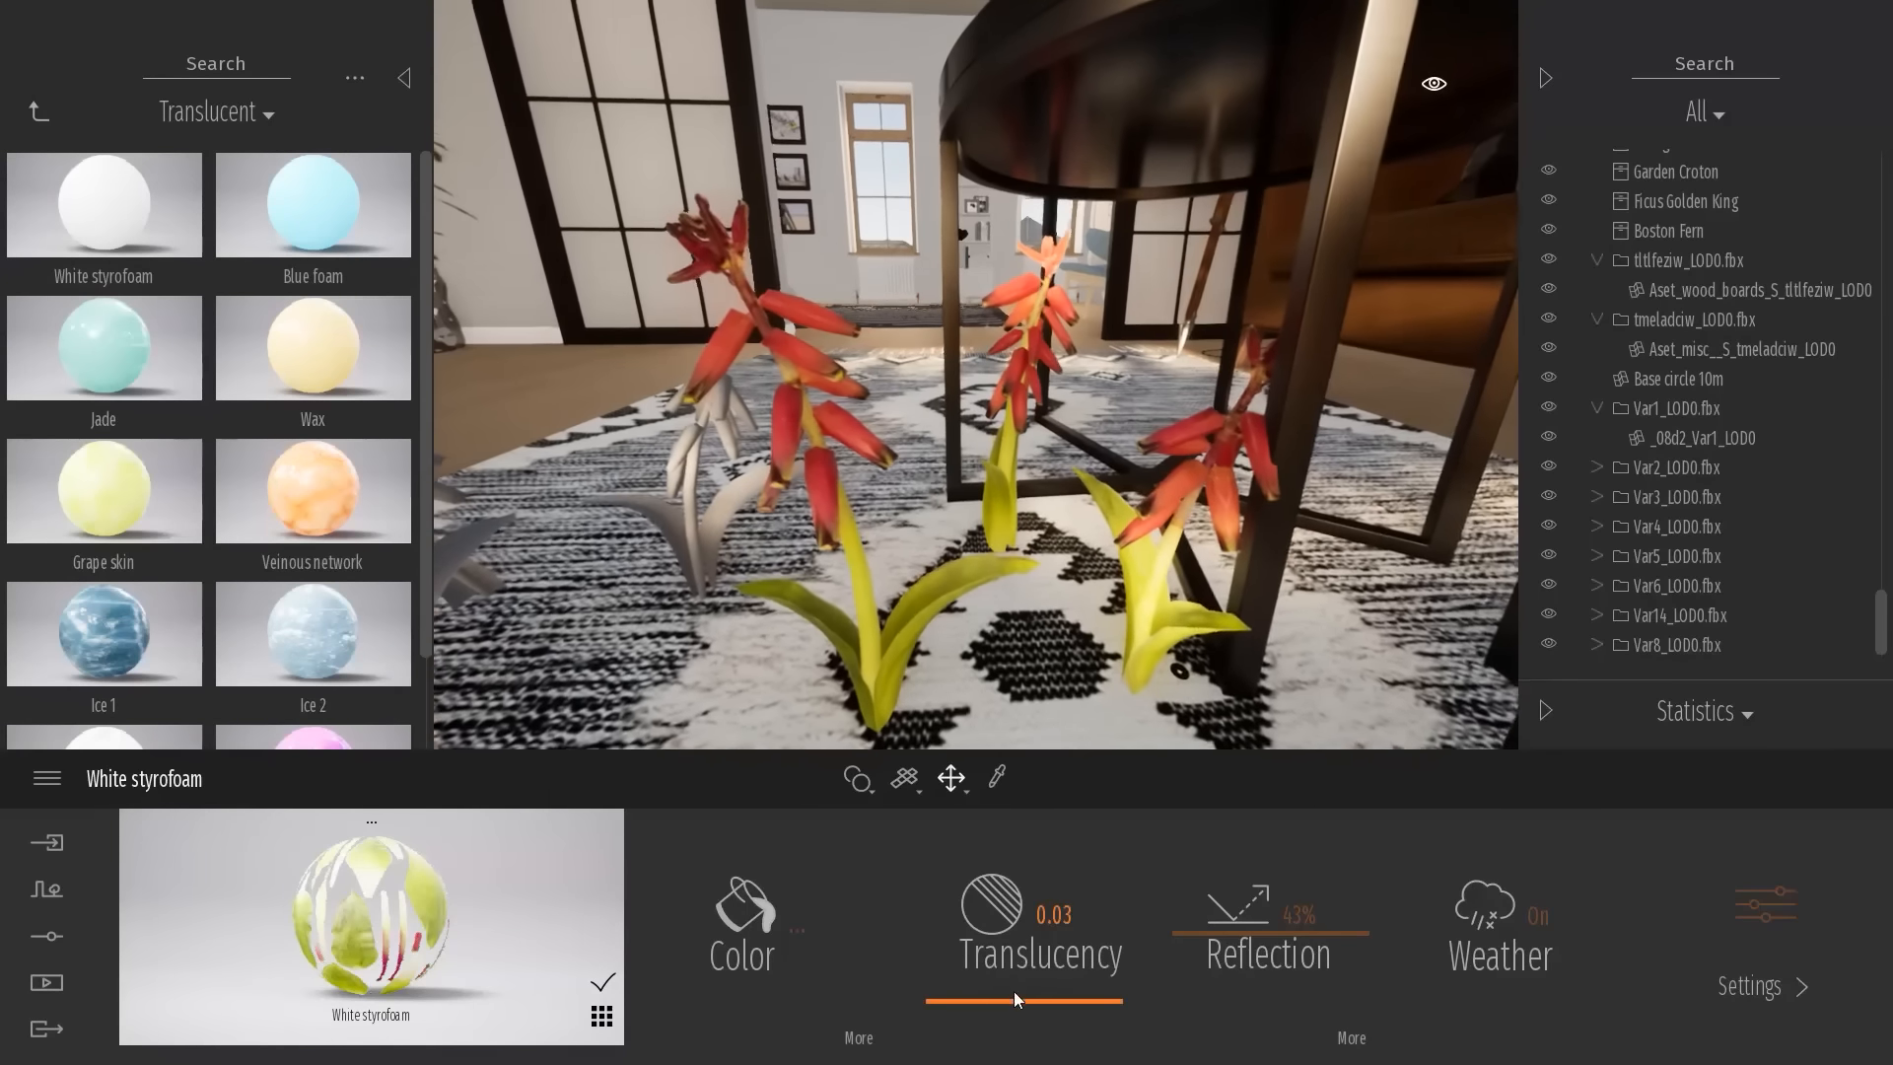
{"action": "left_click_drag", "start_coordinate": [993, 980], "coordinate": [1027, 1007]}
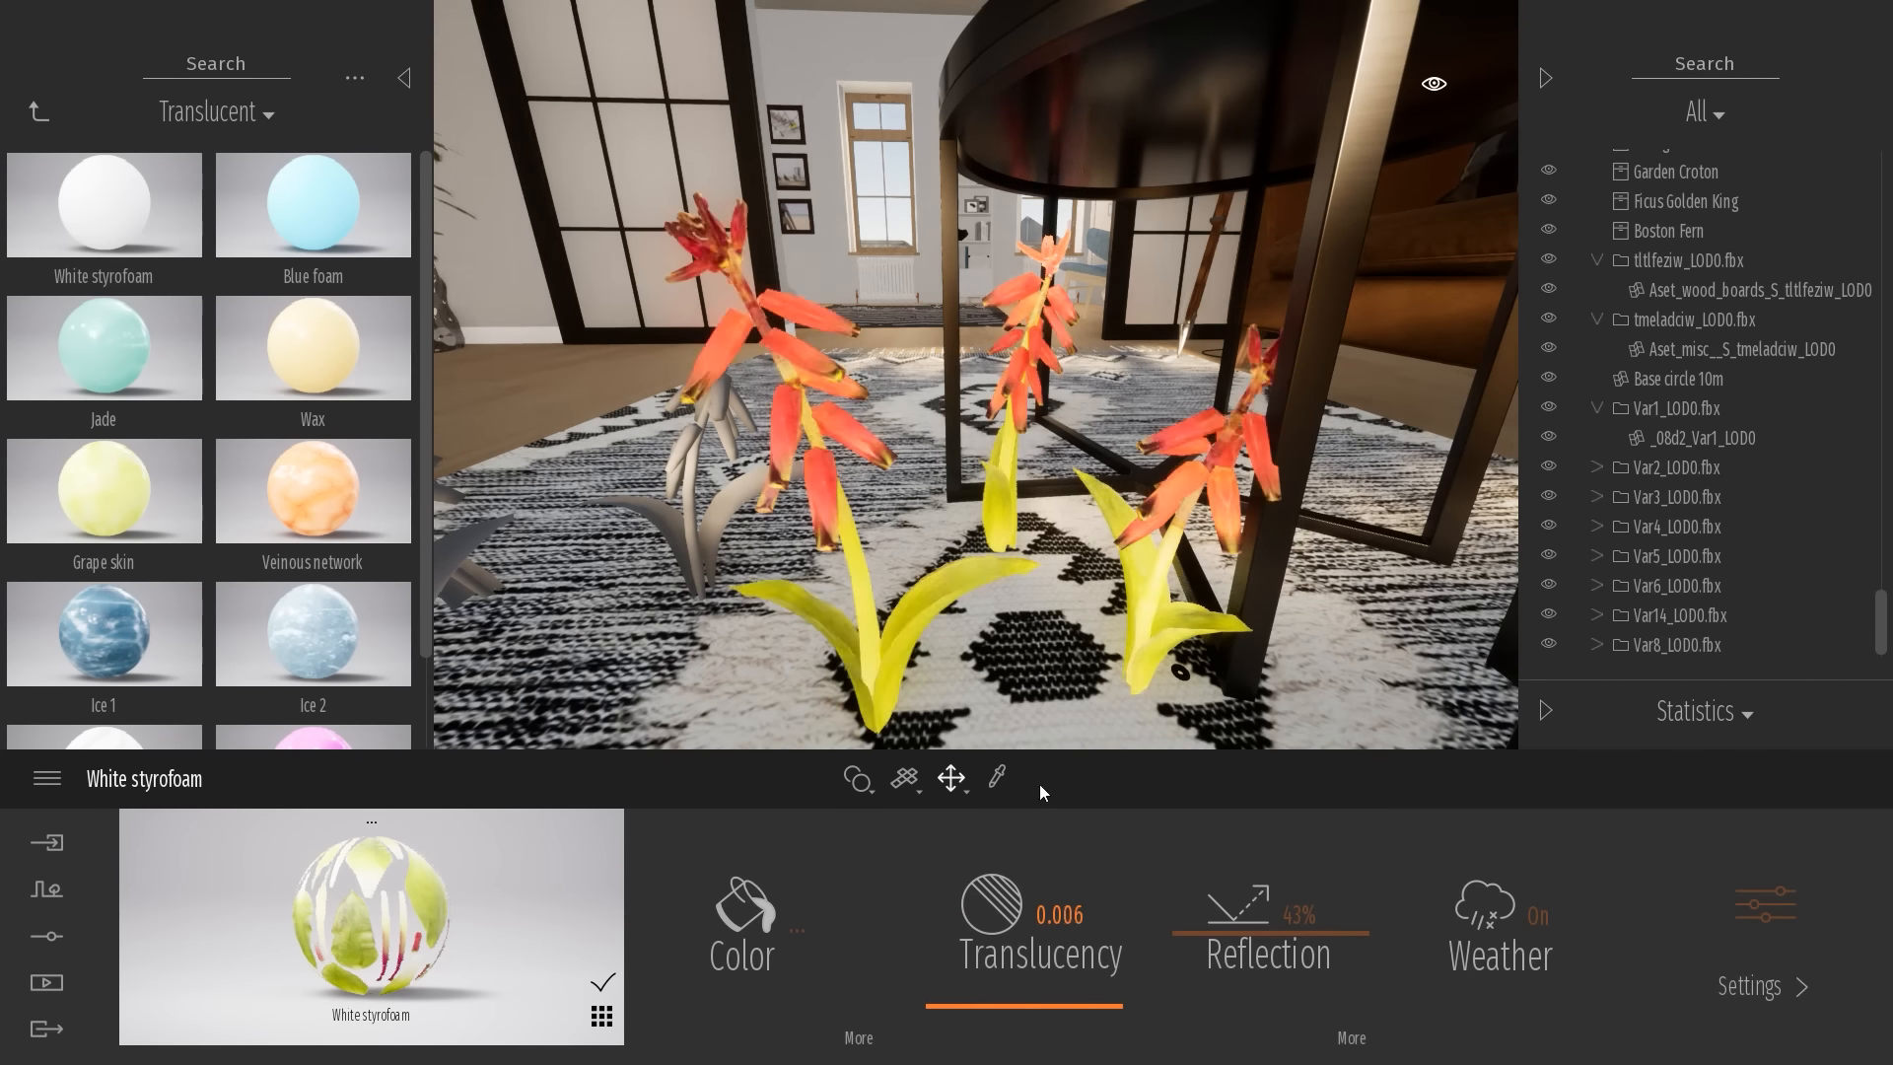
{"action": "key", "text": "a"}
{"action": "key", "text": "a"}
{"action": "right_click_drag", "start_coordinate": [1406, 528], "coordinate": [1512, 531]}
{"action": "key", "text": "a"}
{"action": "key", "text": "w"}
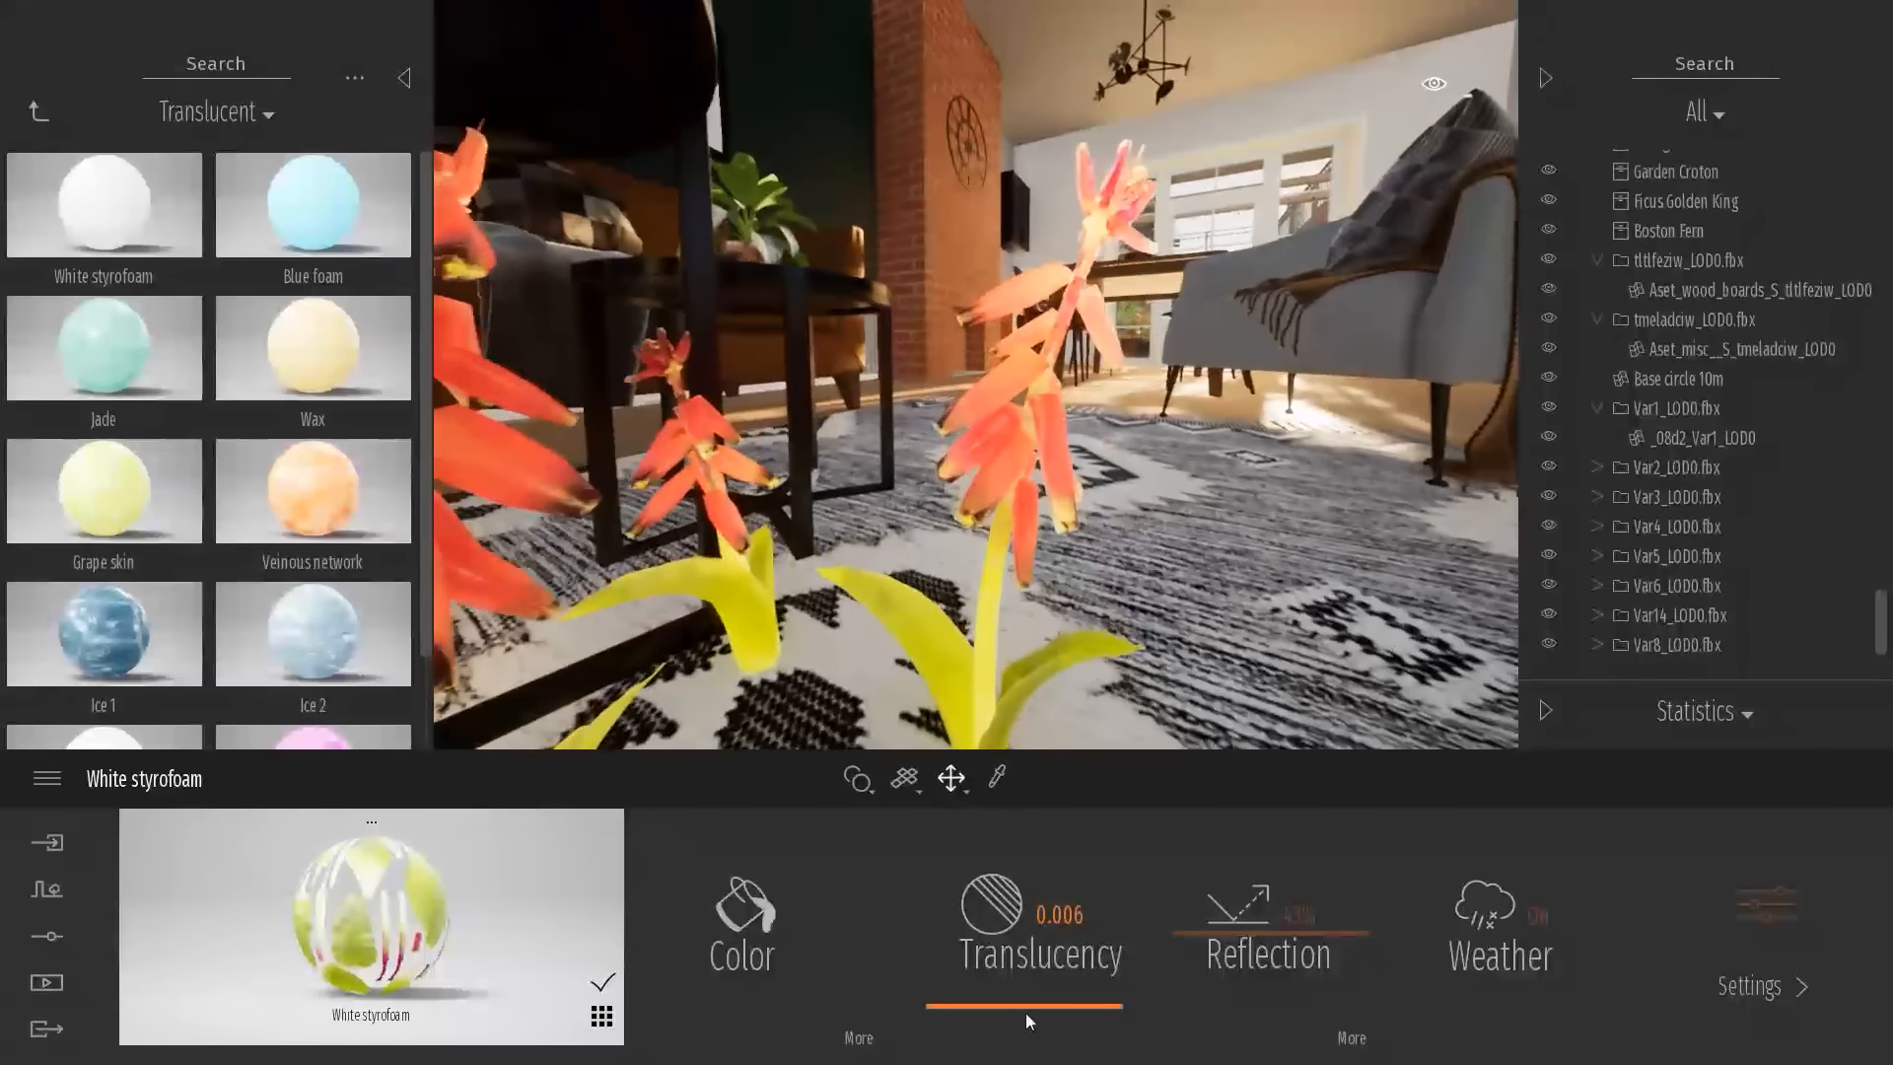
{"action": "left_click_drag", "start_coordinate": [1033, 1004], "coordinate": [1038, 1000]}
{"action": "right_click_drag", "start_coordinate": [972, 483], "coordinate": [690, 528]}
{"action": "key", "text": "s"}
{"action": "key", "text": "w"}
Rename the White styrofoam material as Plants01
{"action": "left_click", "coordinate": [372, 827]}
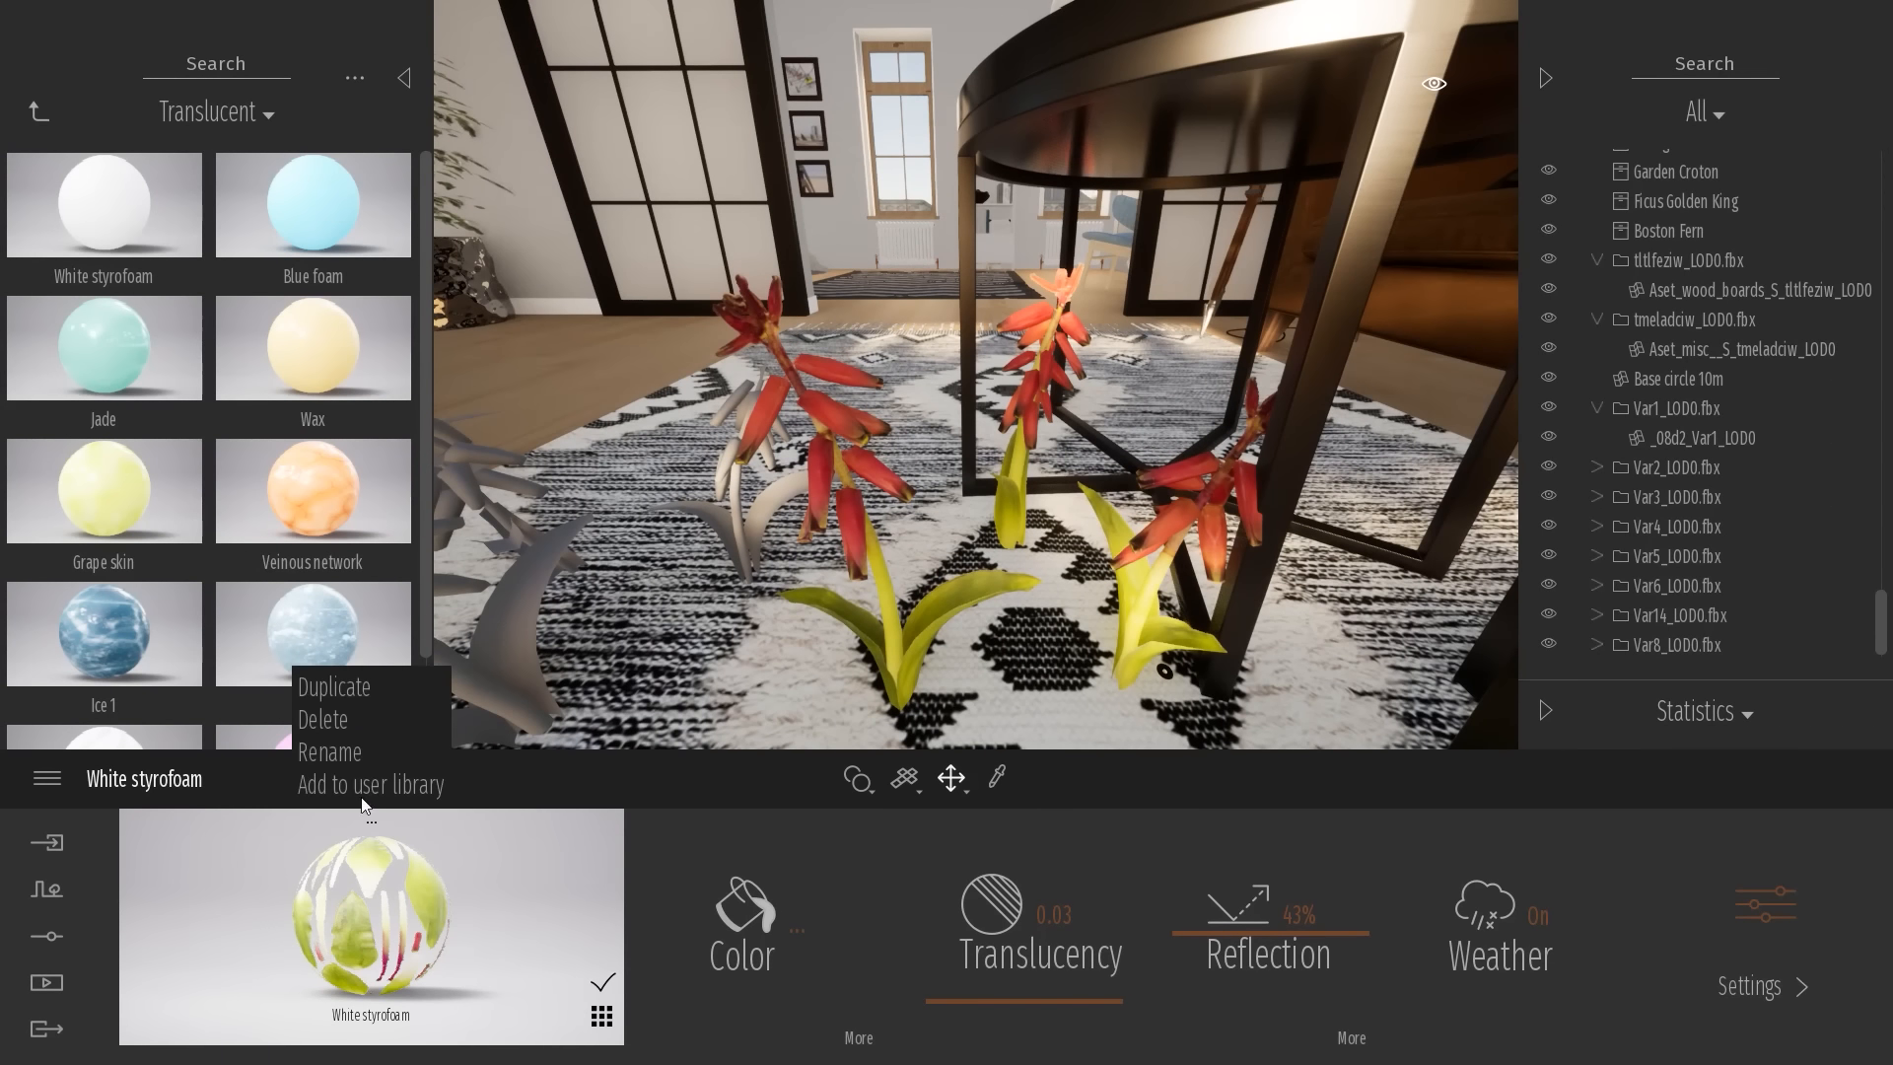
{"action": "left_click", "coordinate": [329, 763]}
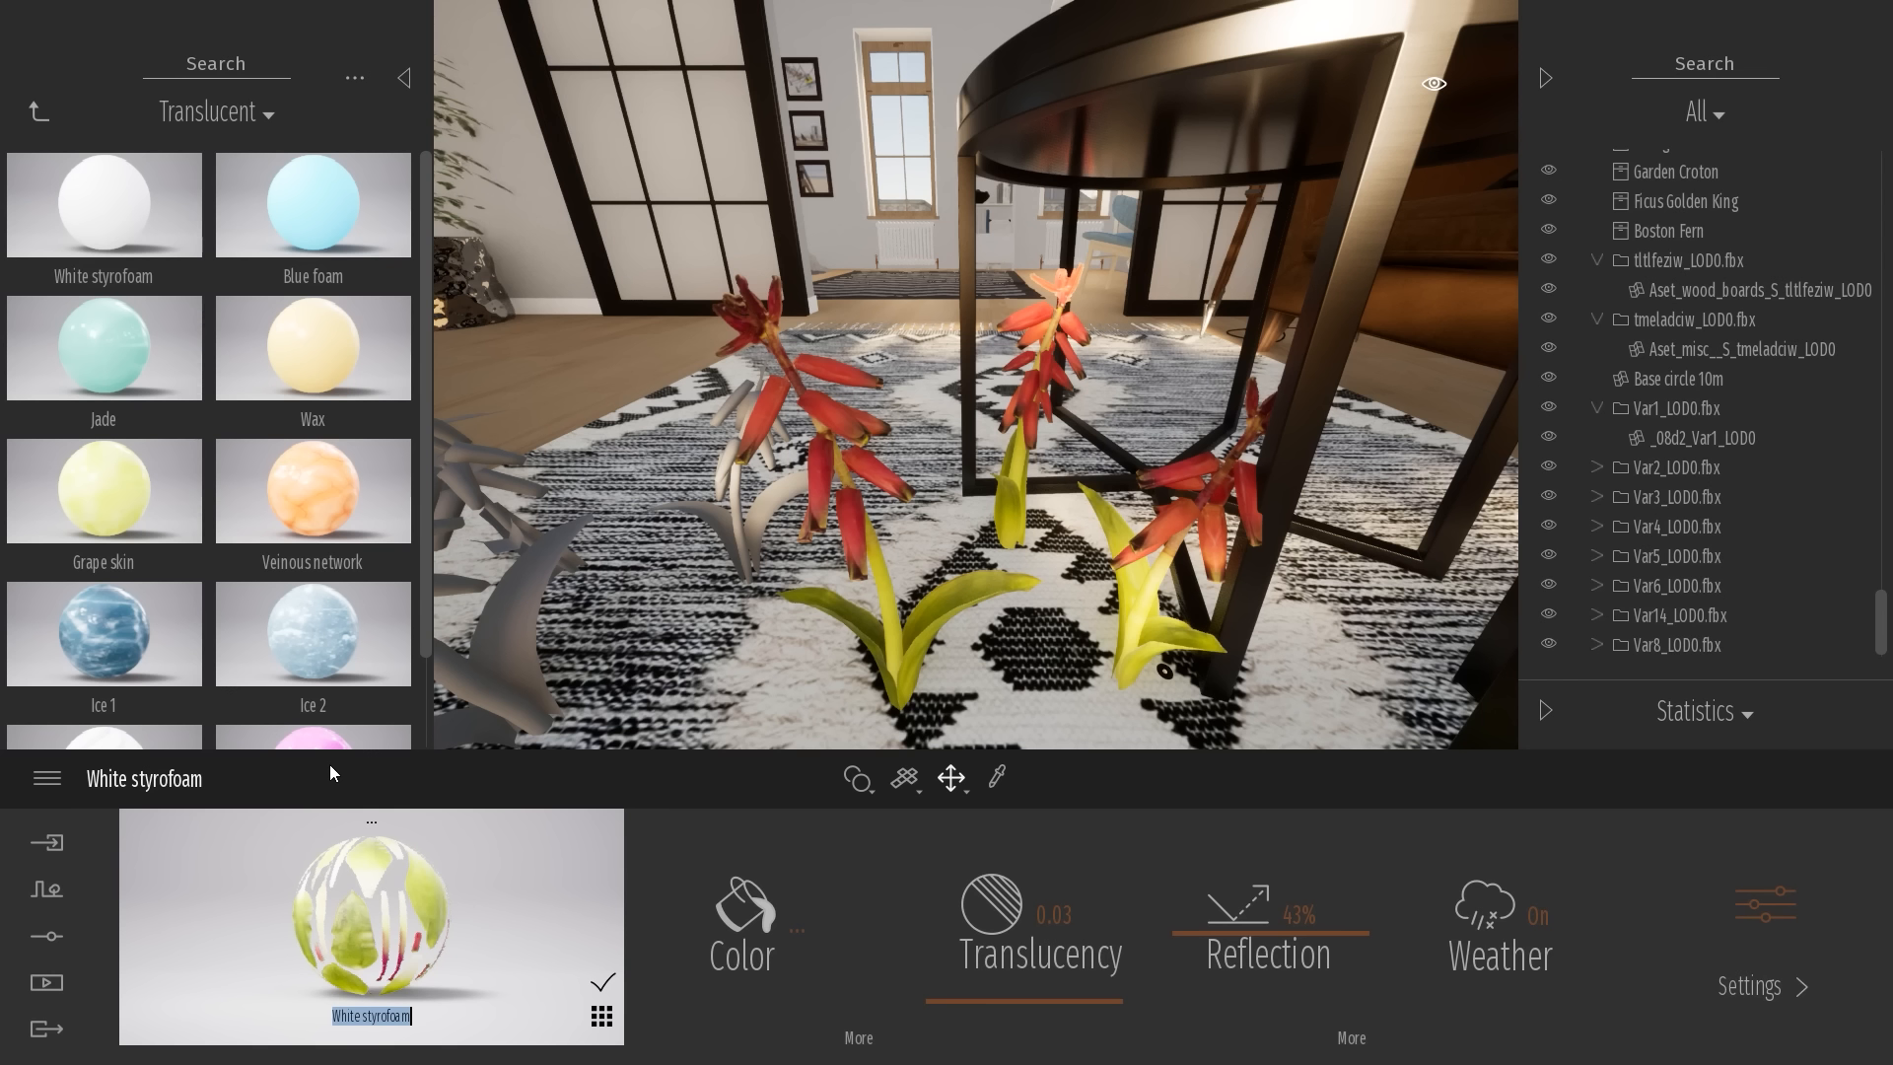
{"action": "type", "text": "Plants01"}
{"action": "key", "text": "Return"}
Apply the Plants01 material to the remaining untextured plant variations standing on the rug and the wooden floor
{"action": "key", "text": "a"}
{"action": "mouse_move", "coordinate": [1000, 516]}
{"action": "right_mouse_down"}
{"action": "mouse_move", "coordinate": [970, 513]}
{"action": "mouse_move", "coordinate": [974, 534]}
{"action": "right_mouse_up"}
{"action": "key", "text": "w"}
{"action": "key", "text": "s"}
{"action": "key", "text": "s"}
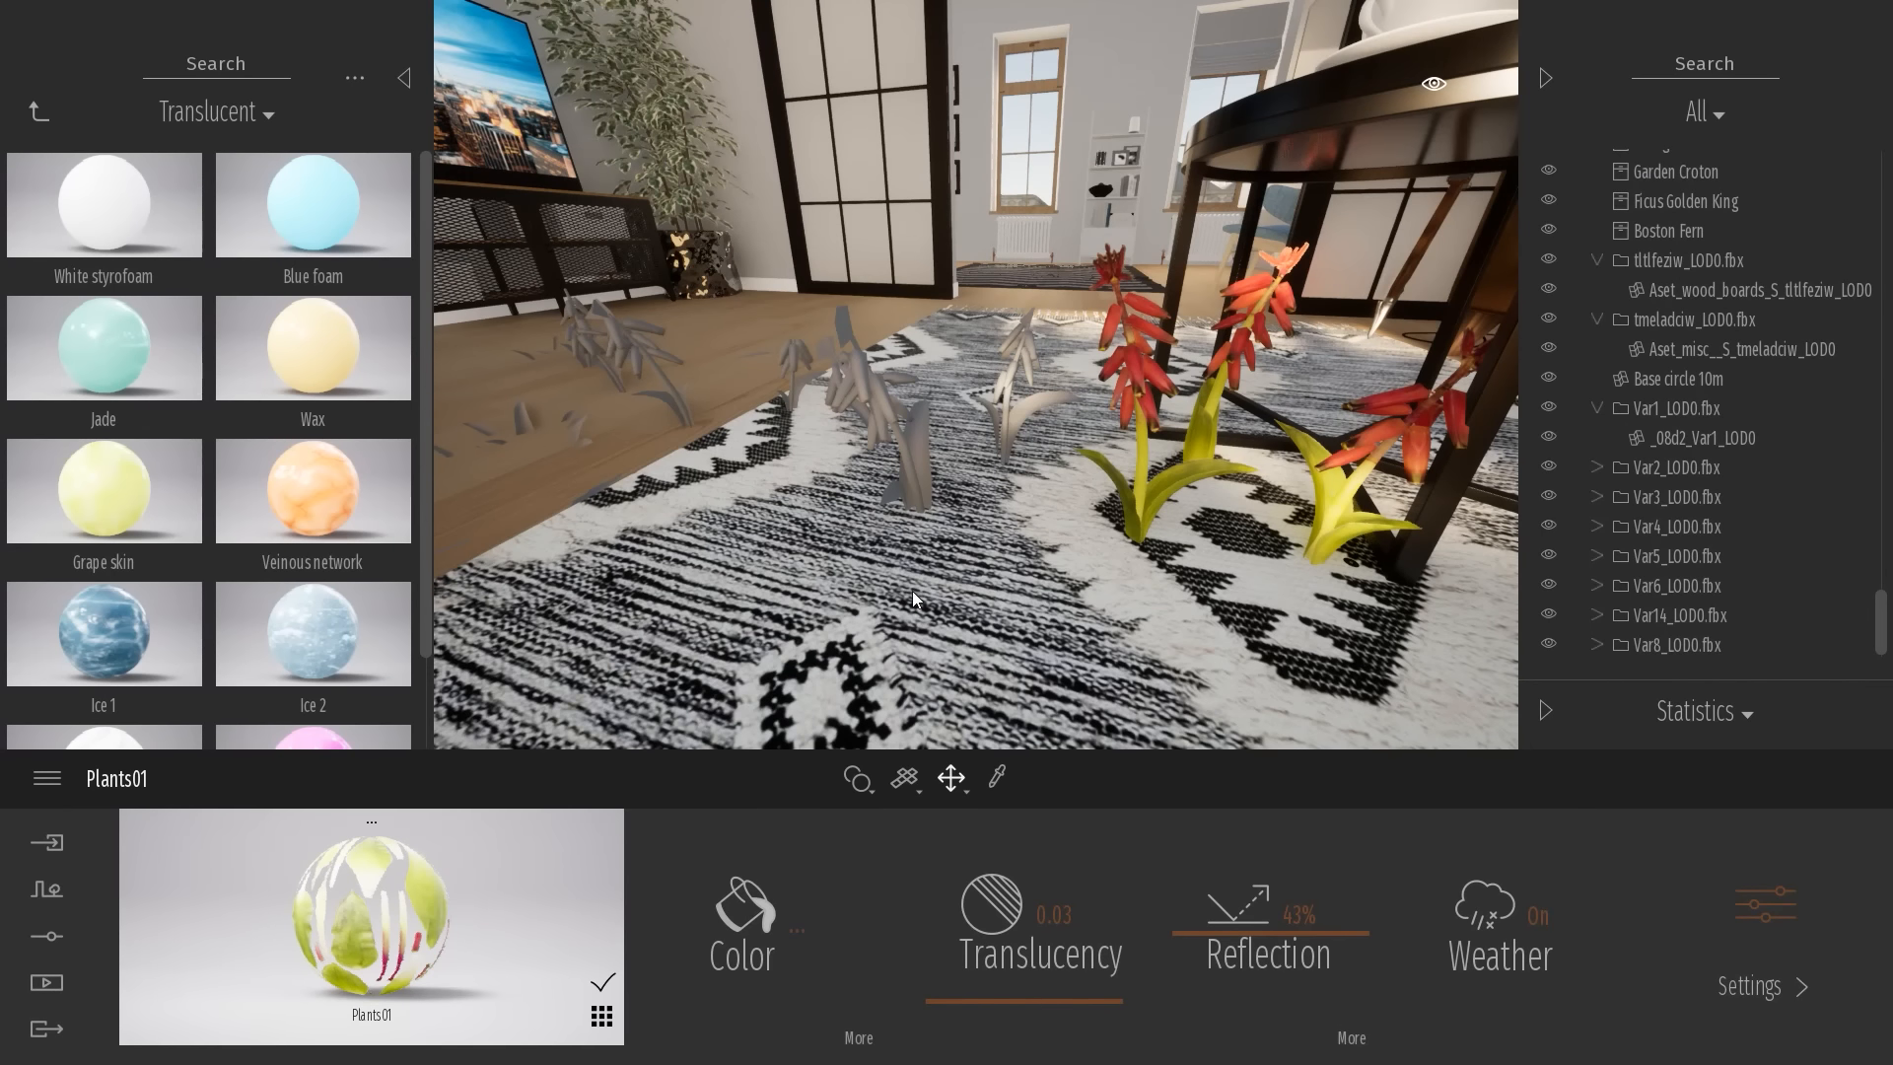
{"action": "key", "text": "w"}
{"action": "right_click_drag", "start_coordinate": [857, 596], "coordinate": [880, 592]}
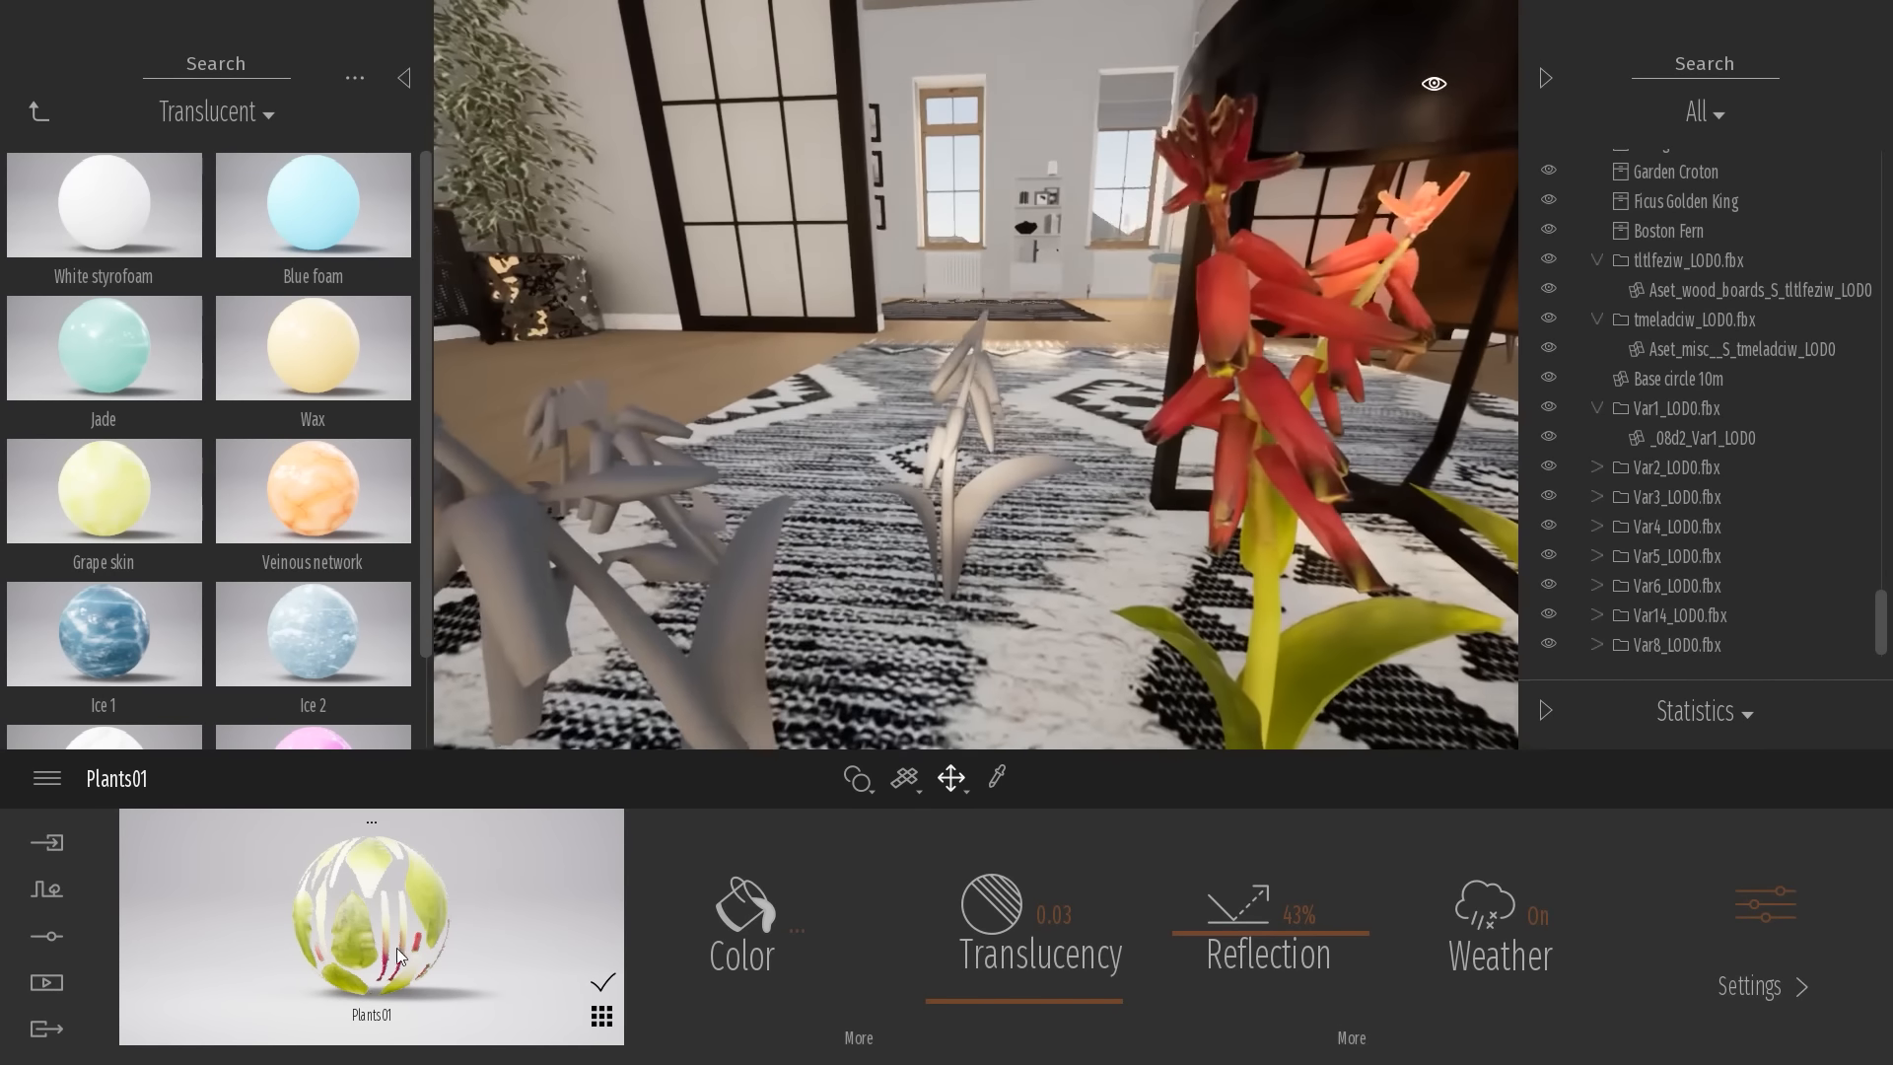
{"action": "left_click_drag", "start_coordinate": [394, 917], "coordinate": [758, 676]}
{"action": "right_click_drag", "start_coordinate": [900, 595], "coordinate": [917, 584]}
{"action": "key", "text": "a"}
{"action": "left_click_drag", "start_coordinate": [434, 902], "coordinate": [777, 489]}
{"action": "key", "text": "a"}
{"action": "key", "text": "w"}
{"action": "left_click_drag", "start_coordinate": [371, 919], "coordinate": [620, 605]}
{"action": "key", "text": "s"}
{"action": "key", "text": "a"}
{"action": "left_click_drag", "start_coordinate": [454, 887], "coordinate": [874, 523]}
{"action": "key", "text": "a"}
{"action": "key", "text": "w"}
{"action": "left_click_drag", "start_coordinate": [418, 863], "coordinate": [695, 441]}
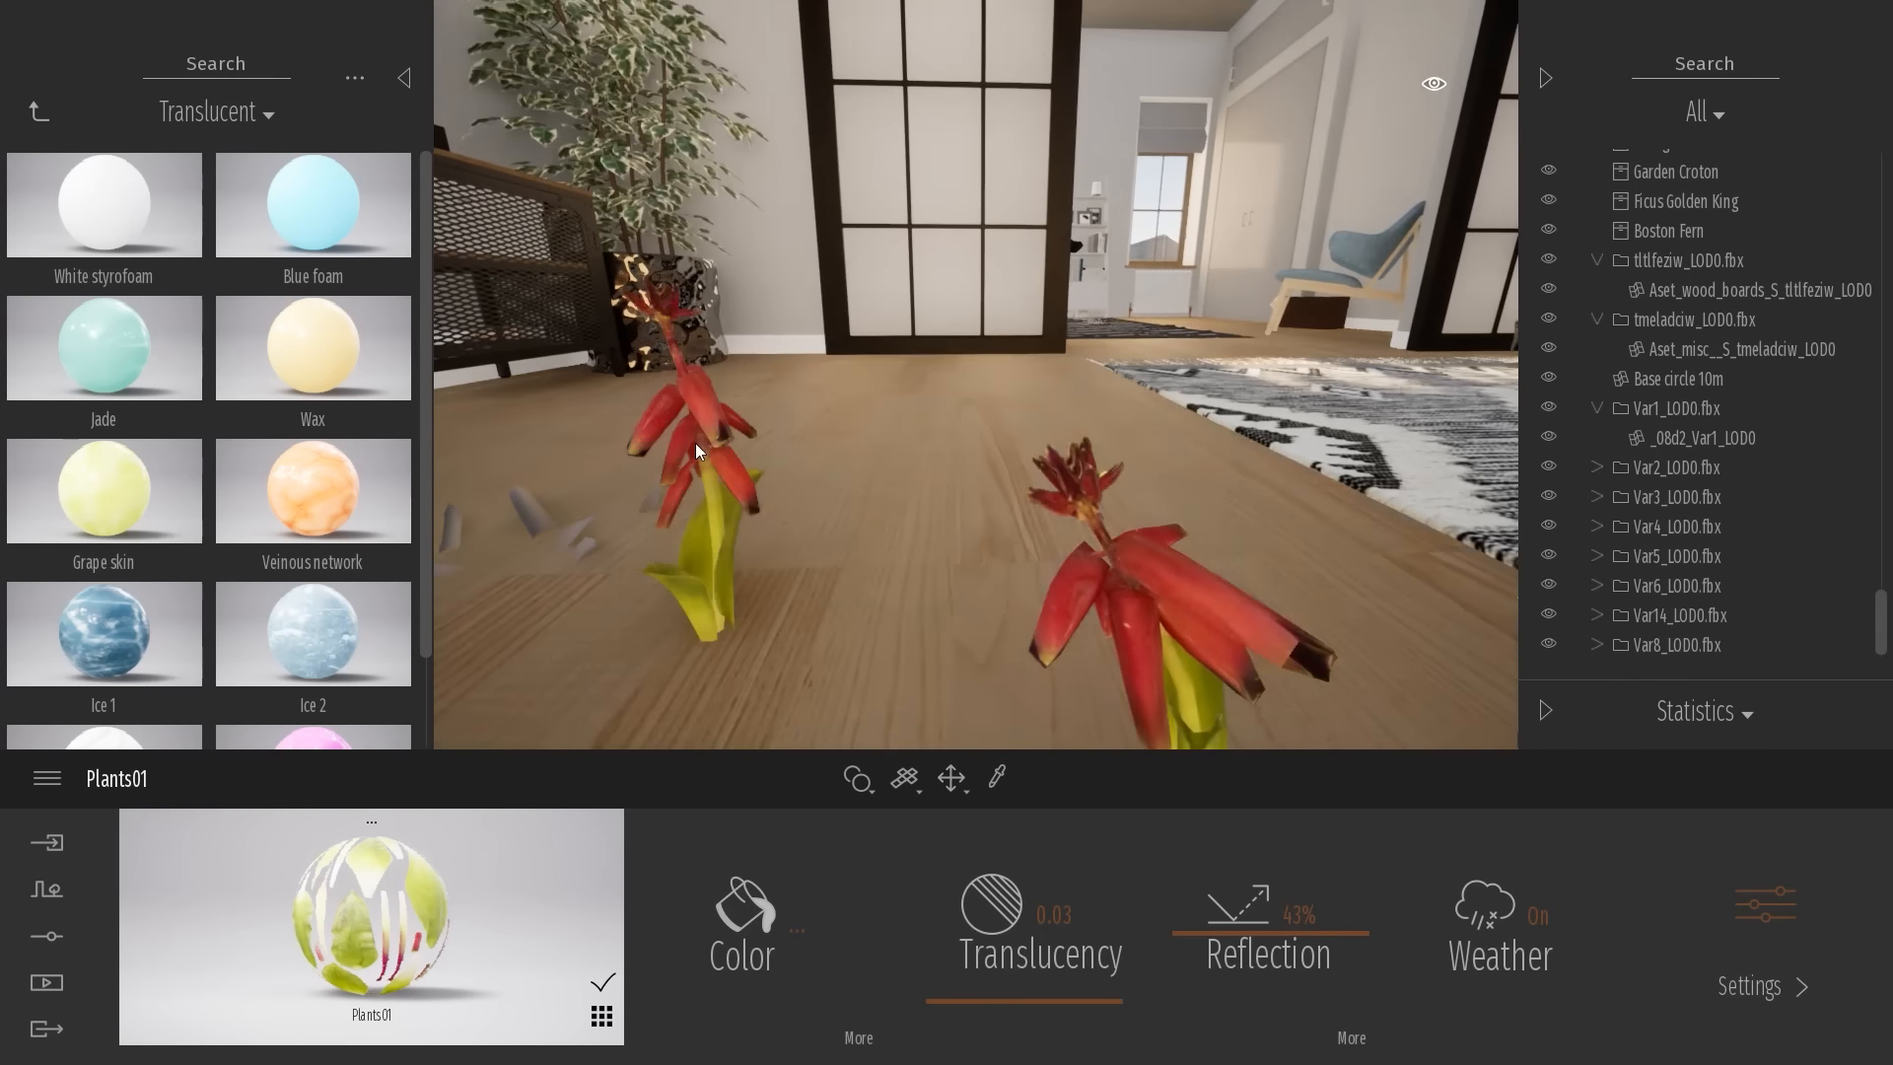
{"action": "key", "text": "a"}
{"action": "key", "text": "w"}
{"action": "left_click_drag", "start_coordinate": [386, 901], "coordinate": [641, 590]}
Delete the three untextured groups of loose plant pieces lying on the wooden floor and the rug's edge
{"action": "key", "text": "s"}
{"action": "right_click_drag", "start_coordinate": [940, 458], "coordinate": [922, 523]}
{"action": "key", "text": "d"}
{"action": "key", "text": "w"}
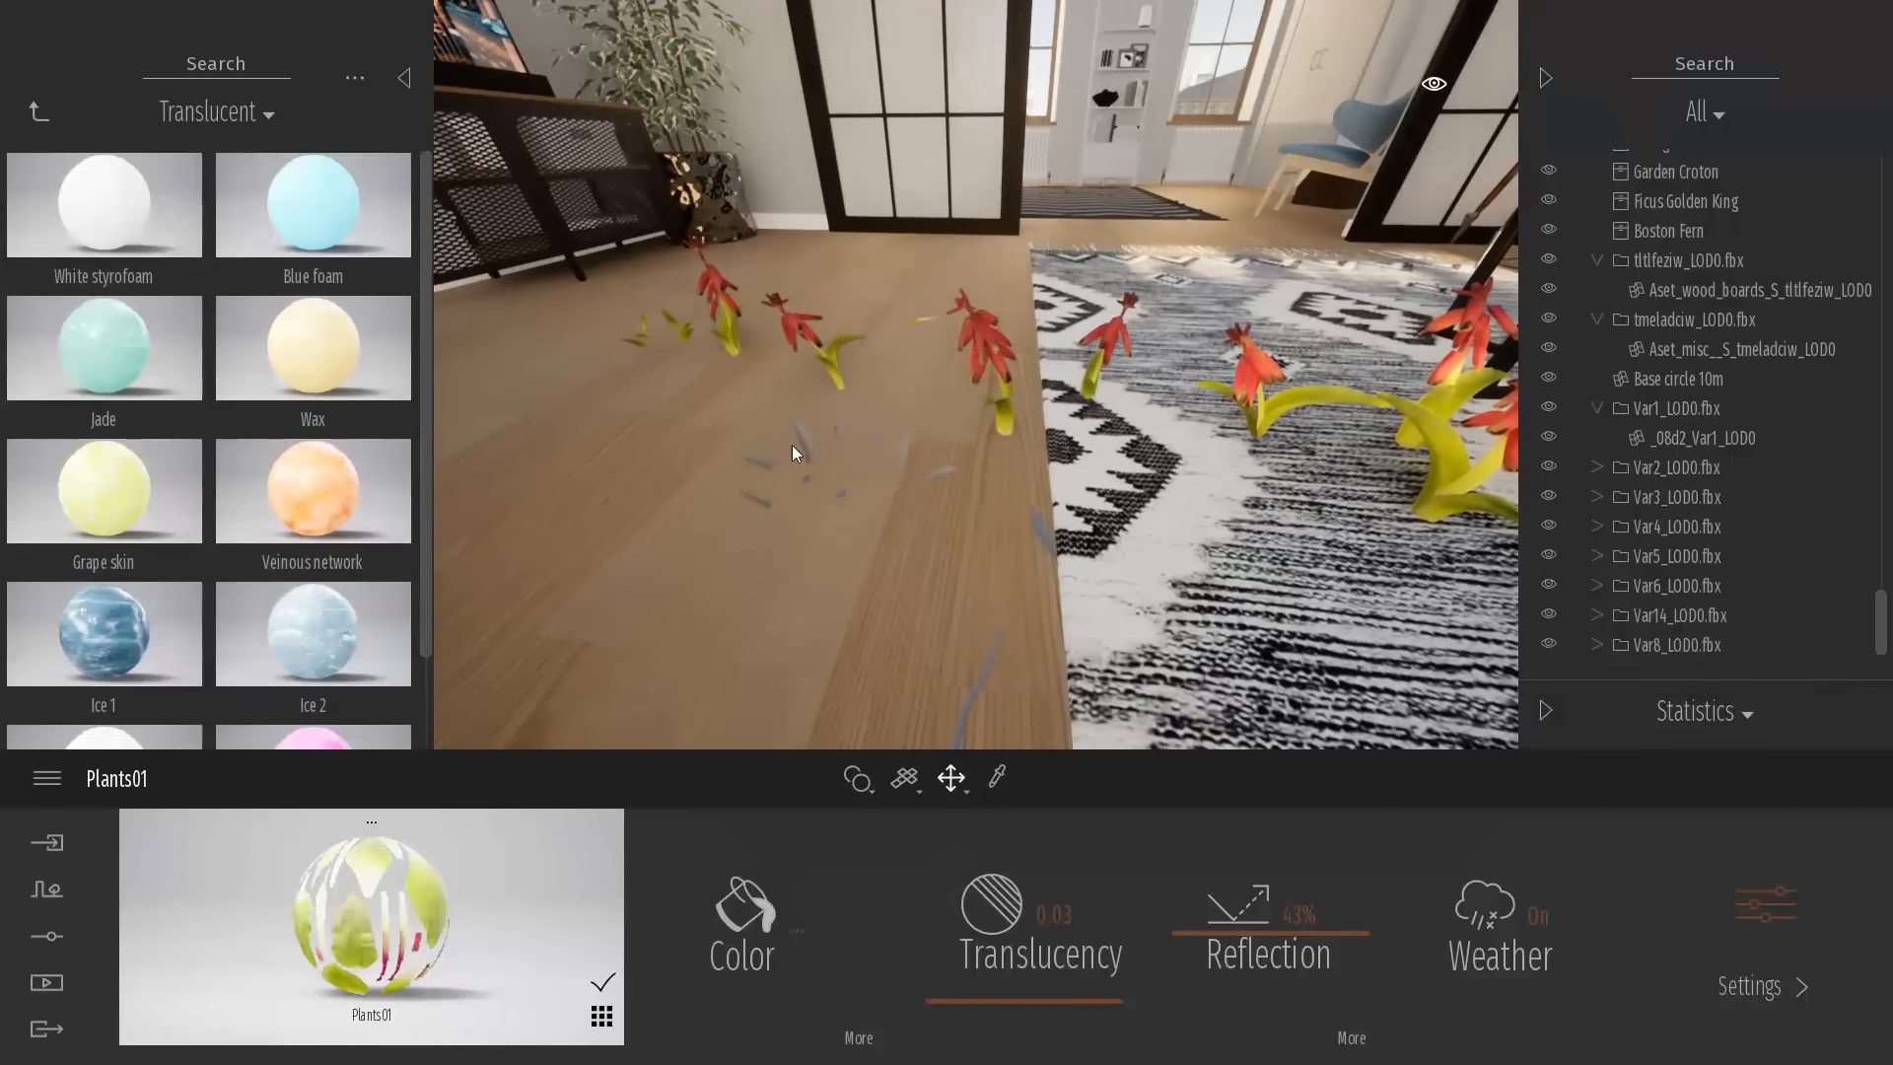
{"action": "left_click", "coordinate": [809, 446]}
{"action": "key", "text": "Delete"}
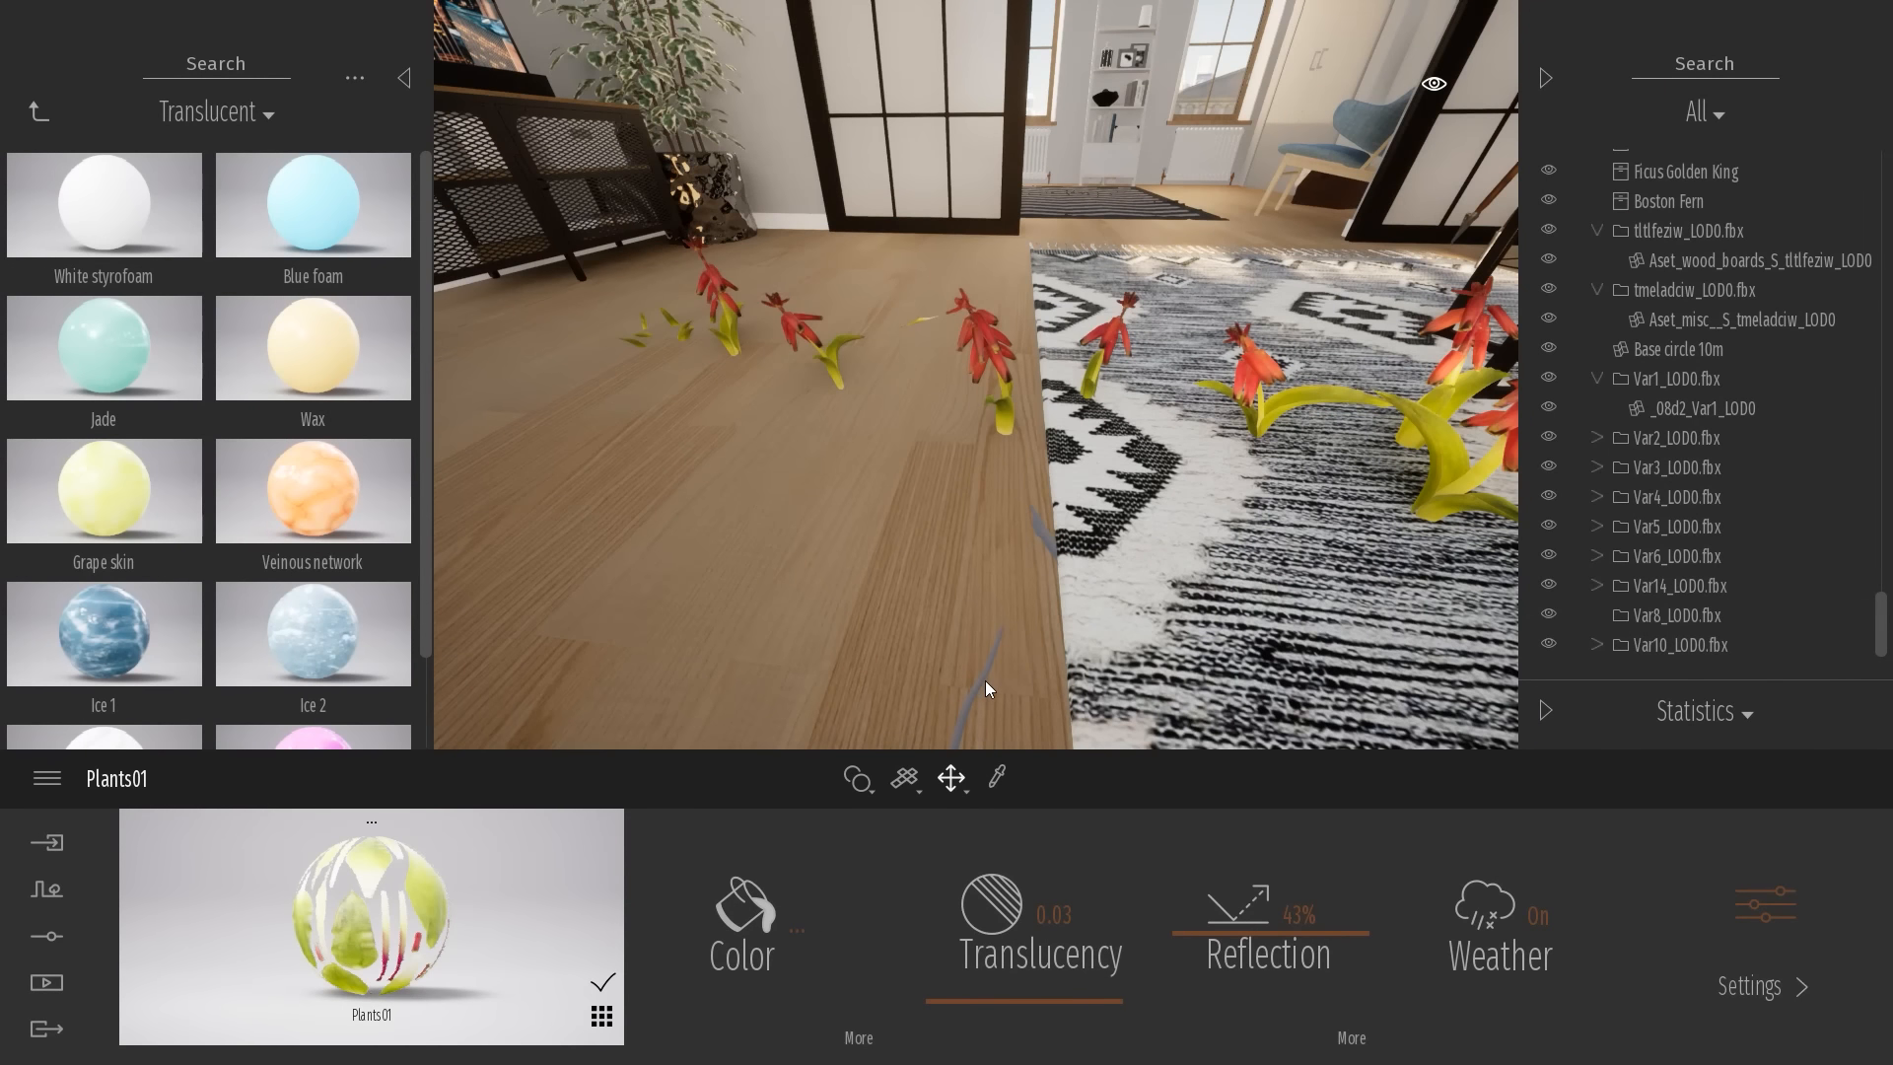
{"action": "left_click", "coordinate": [983, 684]}
{"action": "key", "text": "Delete"}
{"action": "key", "text": "w"}
{"action": "right_click_drag", "start_coordinate": [950, 526], "coordinate": [907, 349]}
{"action": "left_click", "coordinate": [1053, 398]}
{"action": "key", "text": "Delete"}
Expand Var2_LOD0.fbx in the scene hierarchy and select its lambert1 object
{"action": "key", "text": "s"}
{"action": "mouse_move", "coordinate": [1041, 341]}
{"action": "right_mouse_down"}
{"action": "mouse_move", "coordinate": [1074, 306]}
{"action": "mouse_move", "coordinate": [1173, 286]}
{"action": "mouse_move", "coordinate": [1038, 339]}
{"action": "right_mouse_up"}
{"action": "key", "text": "a"}
{"action": "key", "text": "s"}
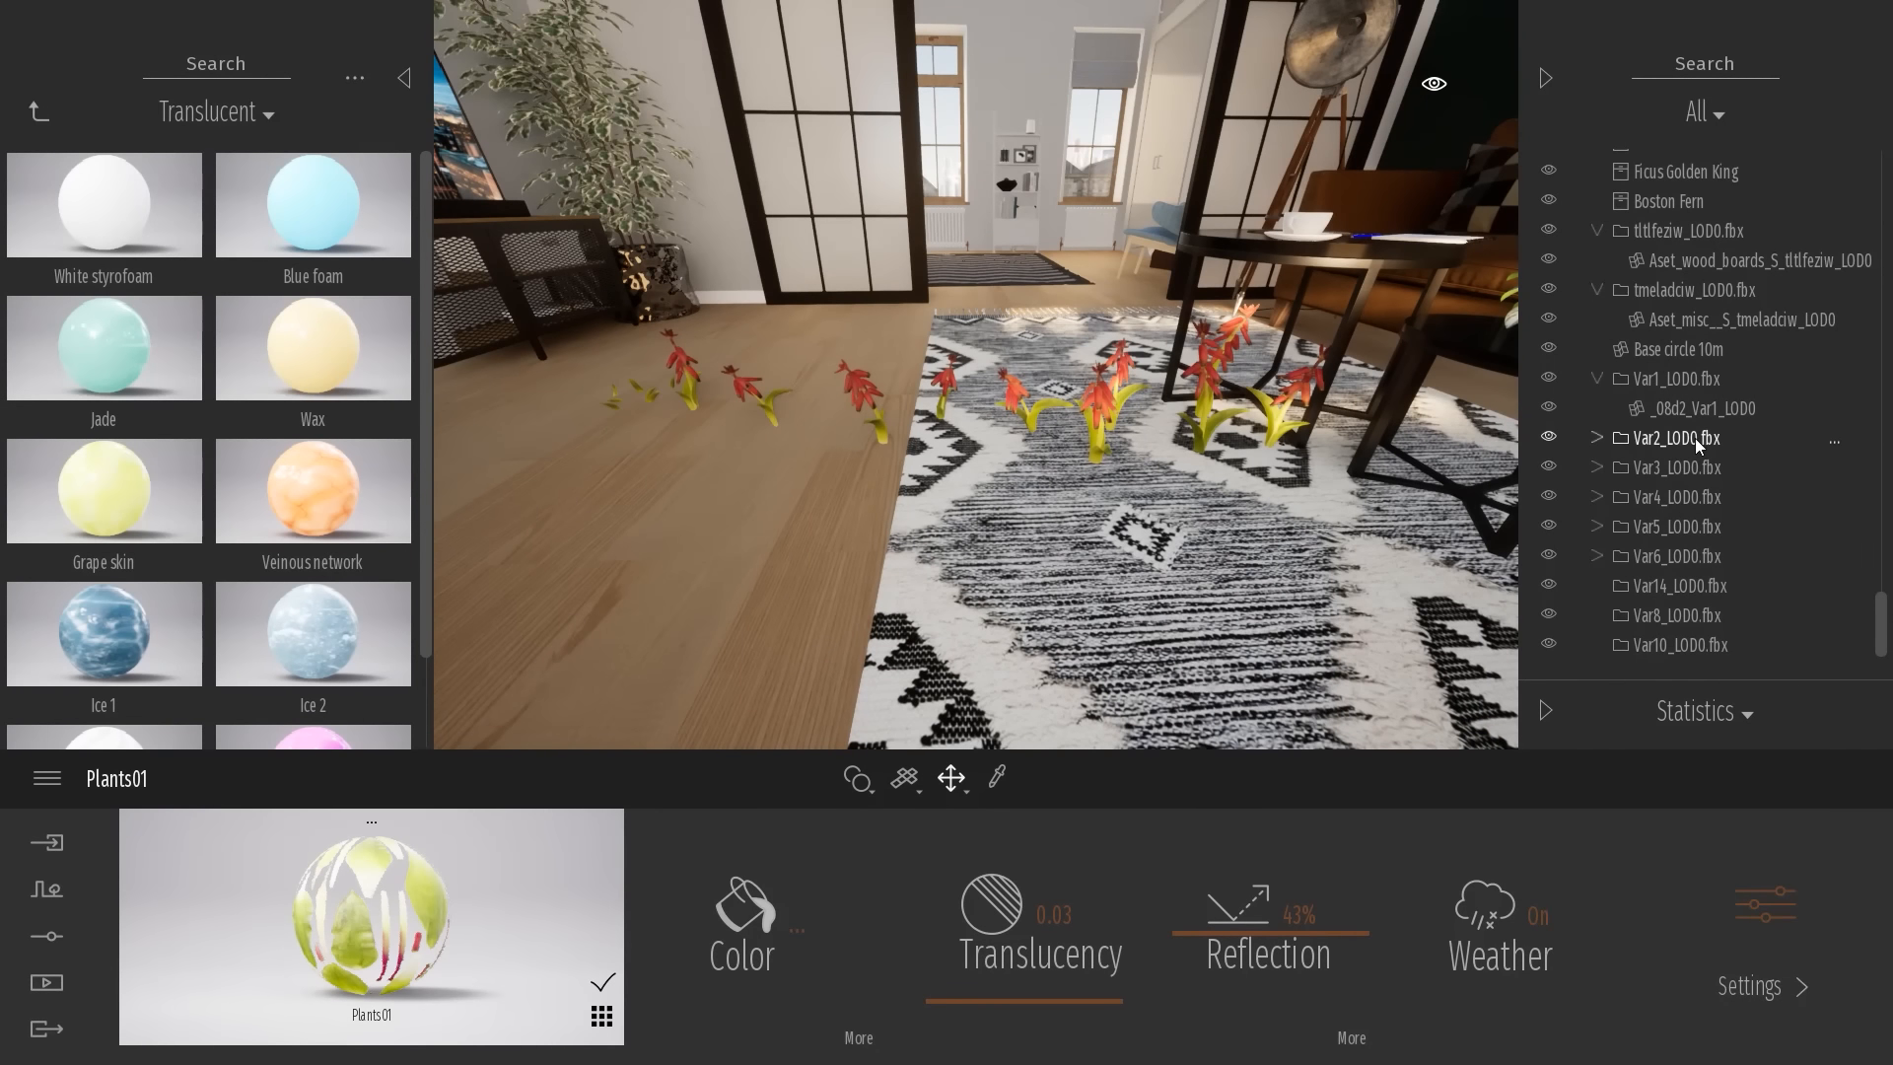
{"action": "left_click", "coordinate": [1596, 437]}
{"action": "left_click", "coordinate": [1657, 471]}
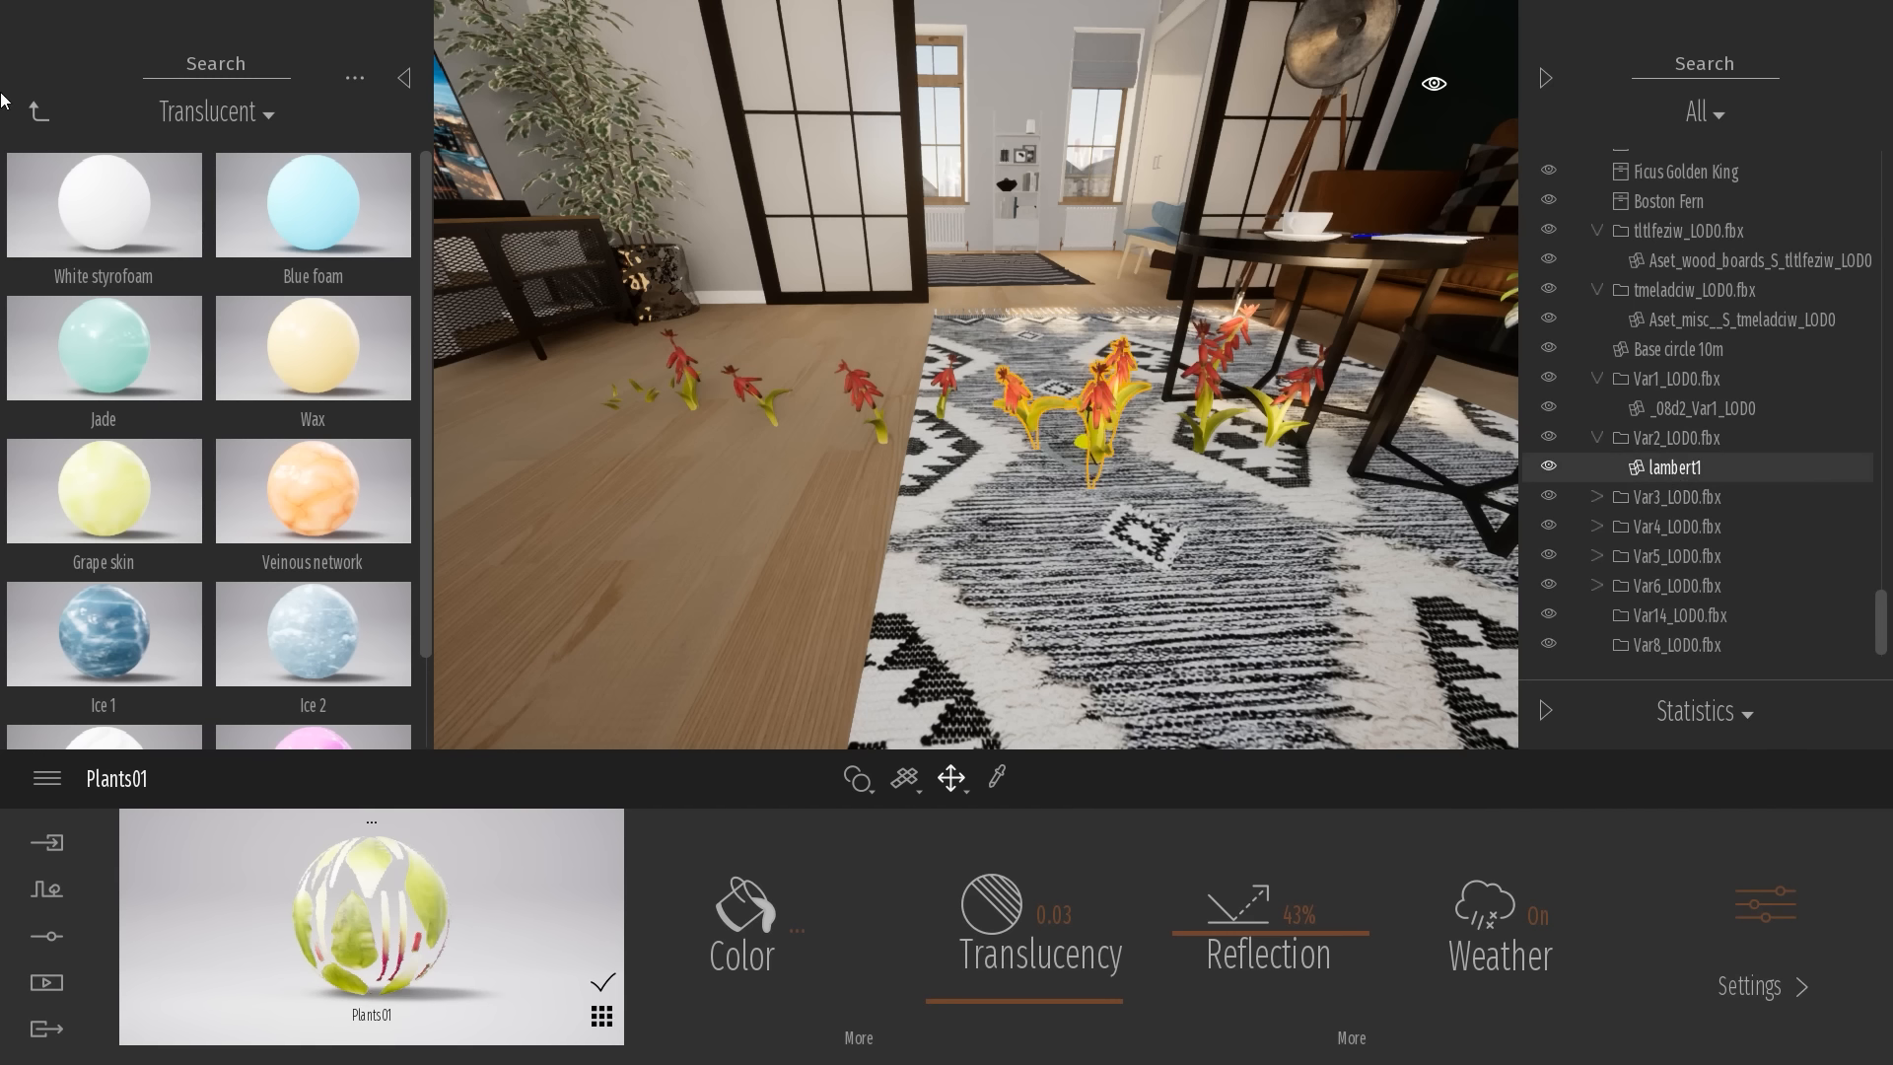
{"action": "left_click", "coordinate": [46, 124]}
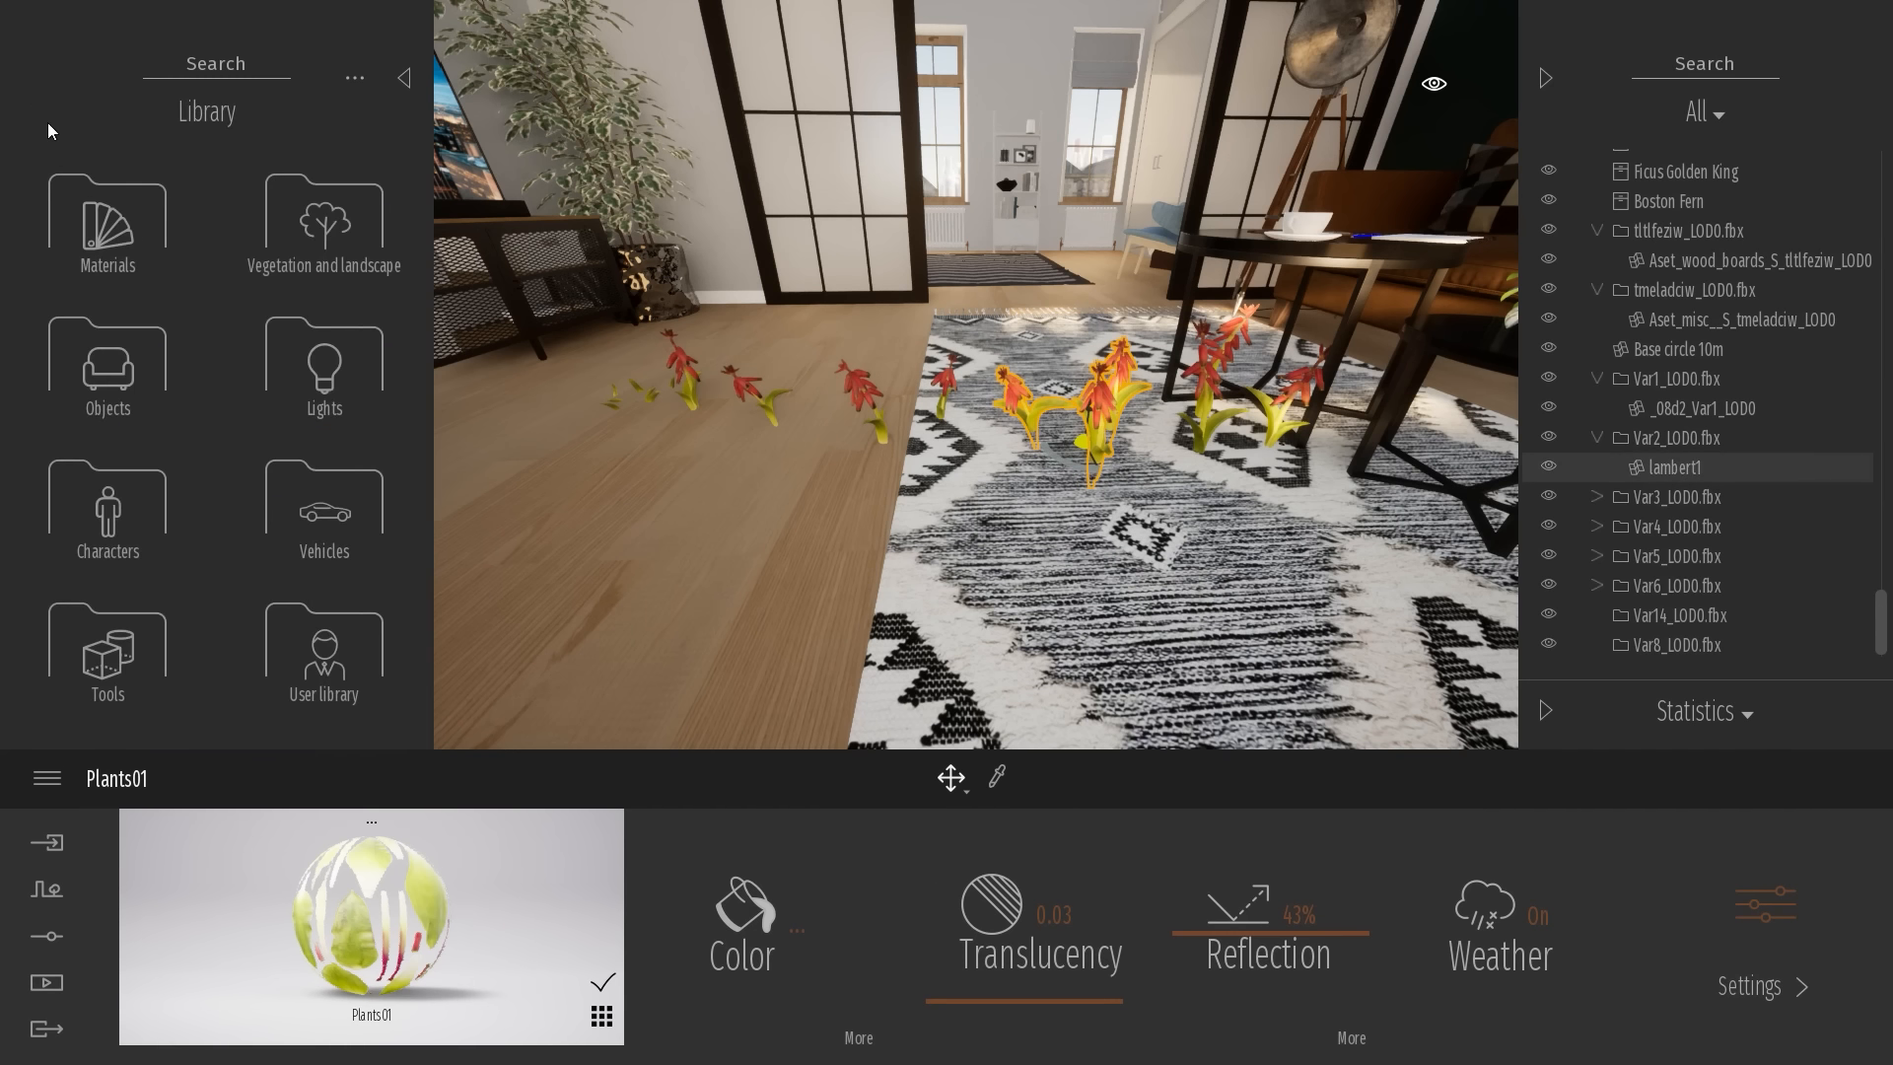
{"action": "left_click", "coordinate": [306, 643]}
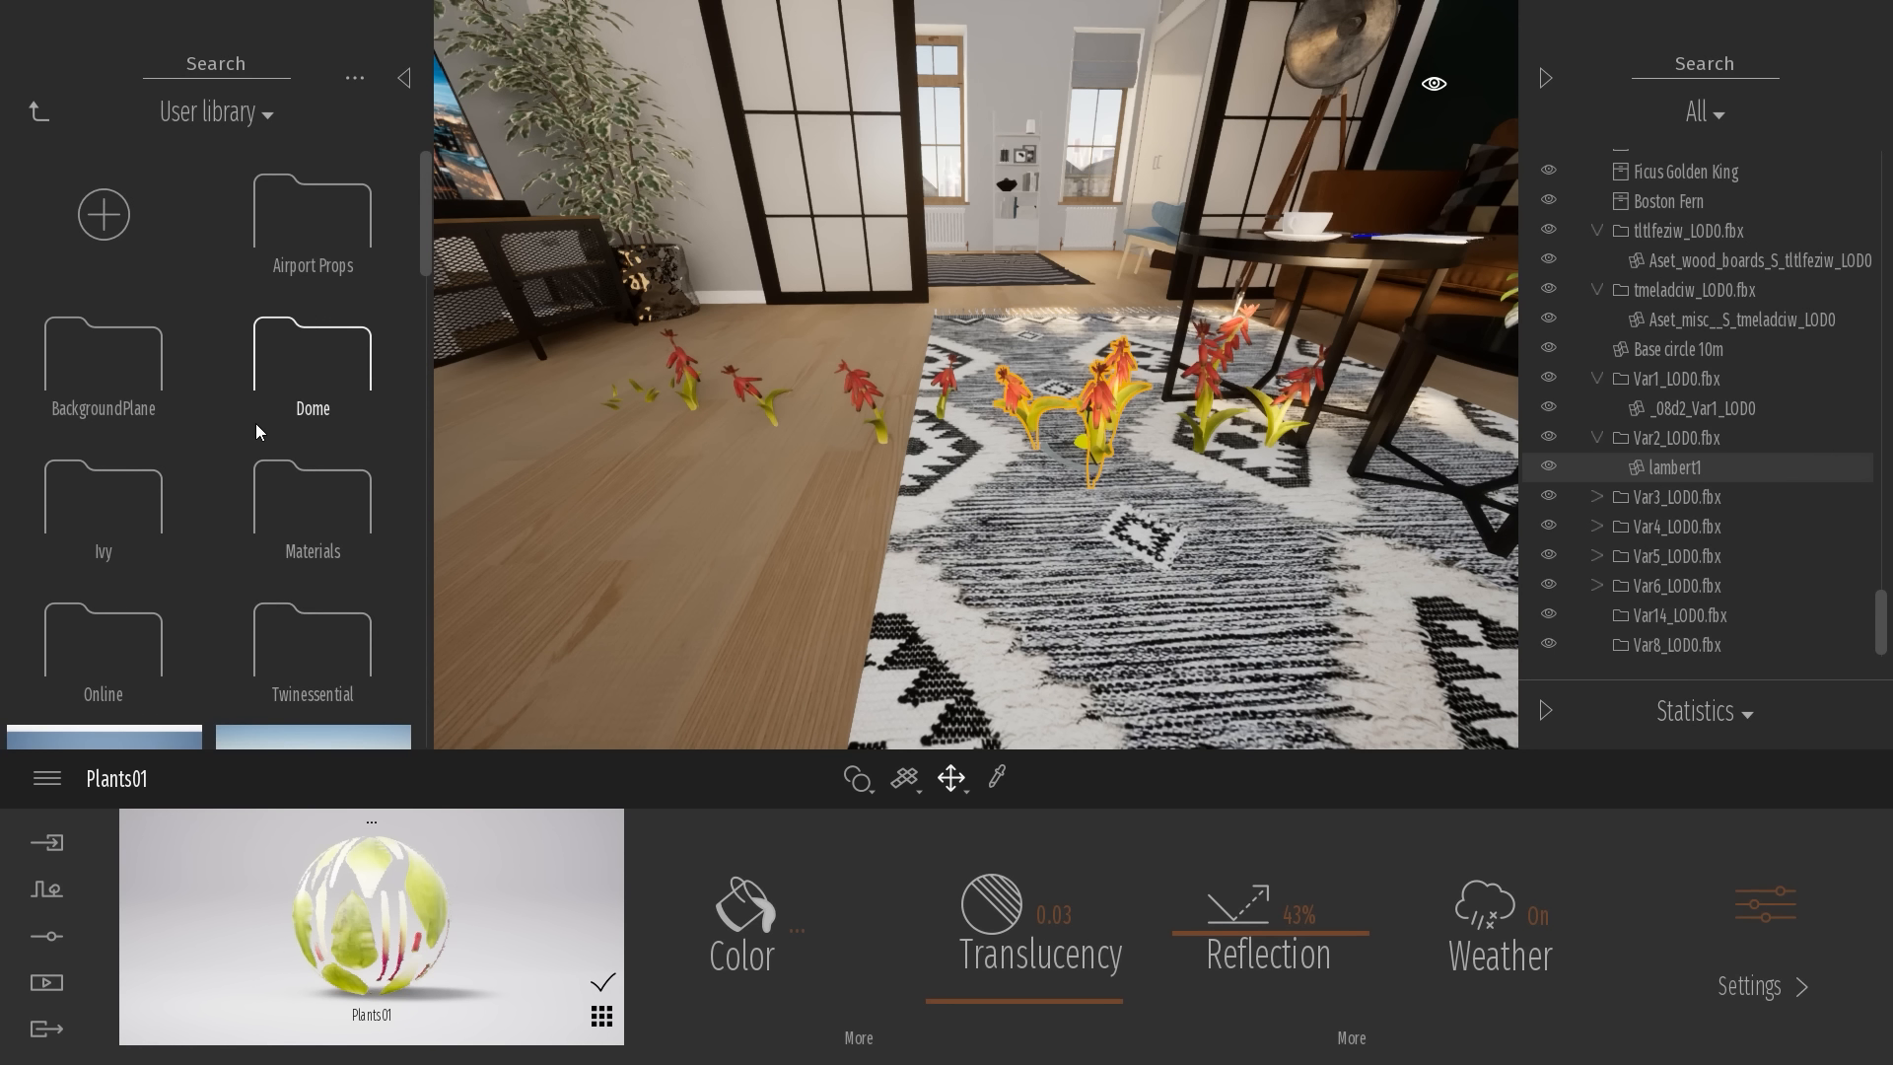
{"action": "left_click", "coordinate": [404, 77]}
Move the selected Var2 lambert1 plant from the rug into the terracotta pot on the wooden dining table
{"action": "key", "text": "s"}
{"action": "right_click_drag", "start_coordinate": [406, 80], "coordinate": [631, 89]}
{"action": "key", "text": "s"}
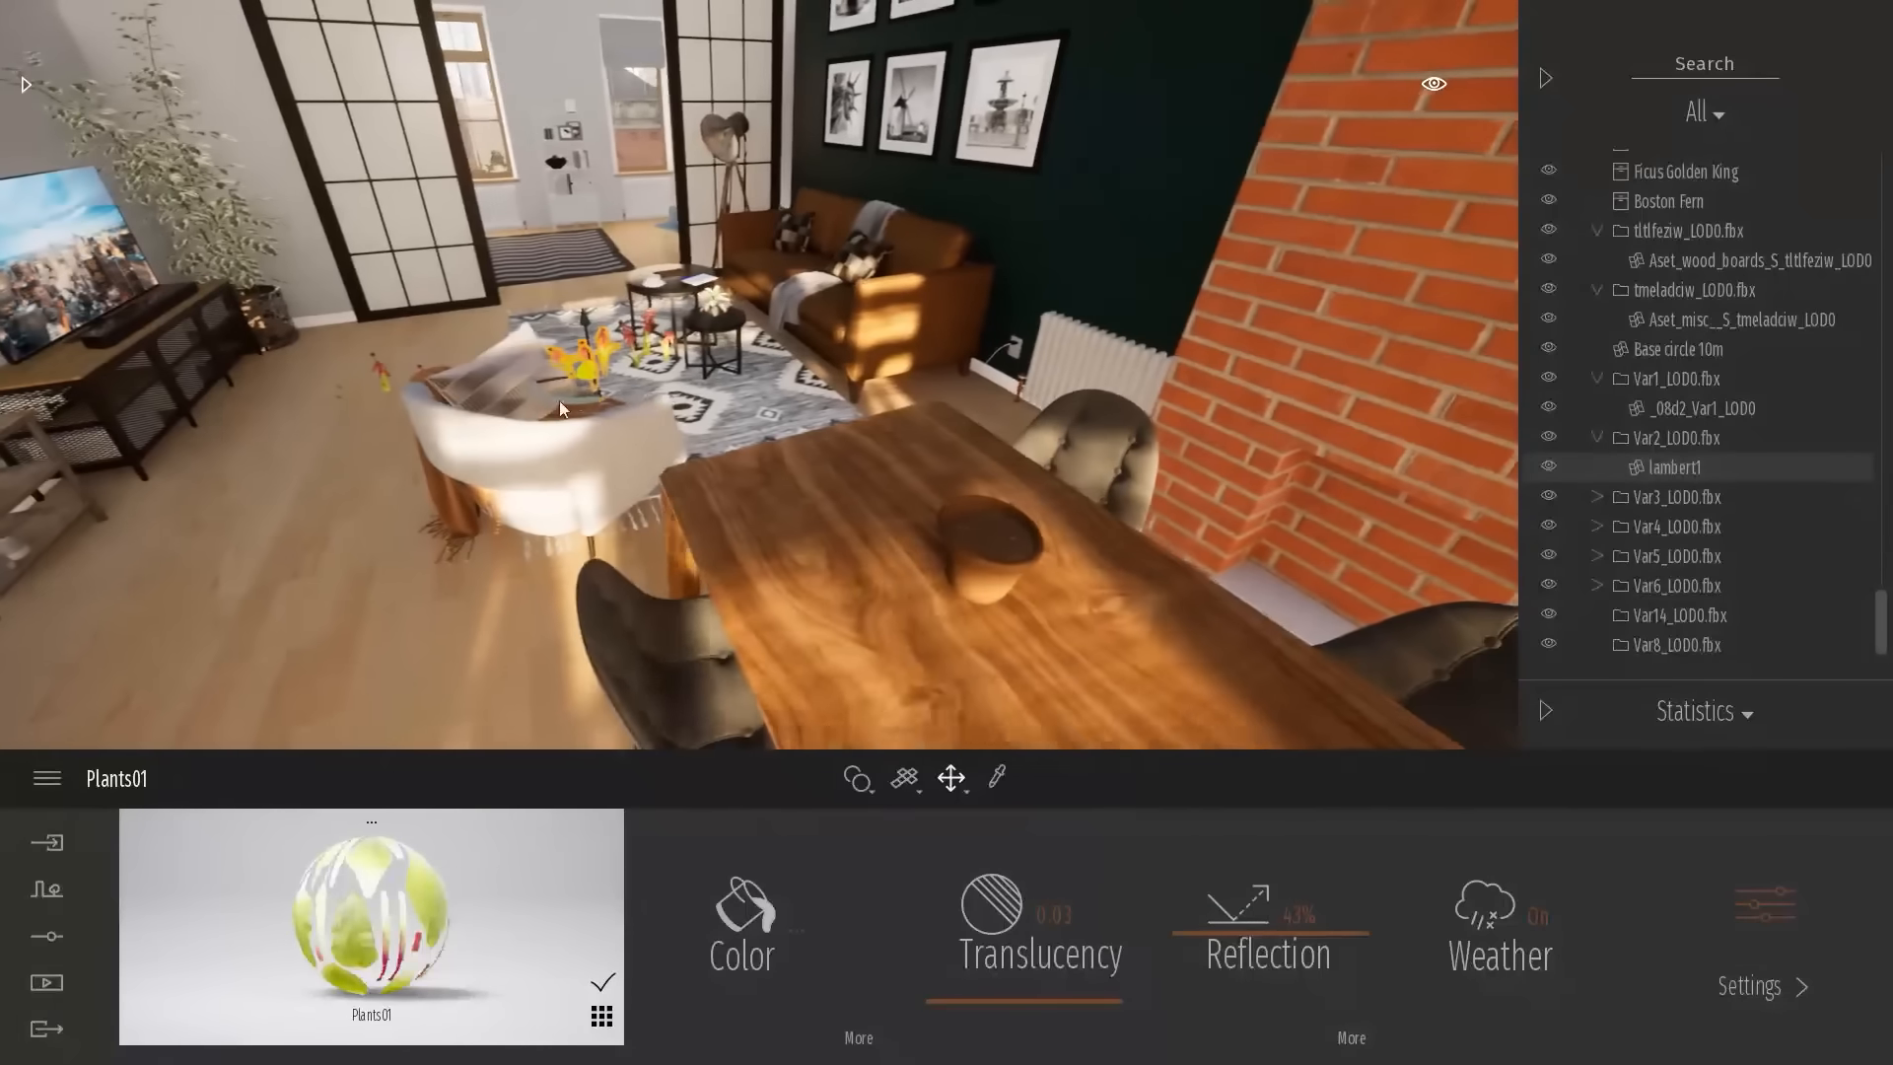
{"action": "left_click_drag", "start_coordinate": [590, 369], "coordinate": [1000, 677]}
{"action": "key", "text": "Tab"}
{"action": "key", "text": "Tab"}
{"action": "key", "text": "w"}
{"action": "right_click_drag", "start_coordinate": [840, 389], "coordinate": [897, 473]}
{"action": "key", "text": "Tab"}
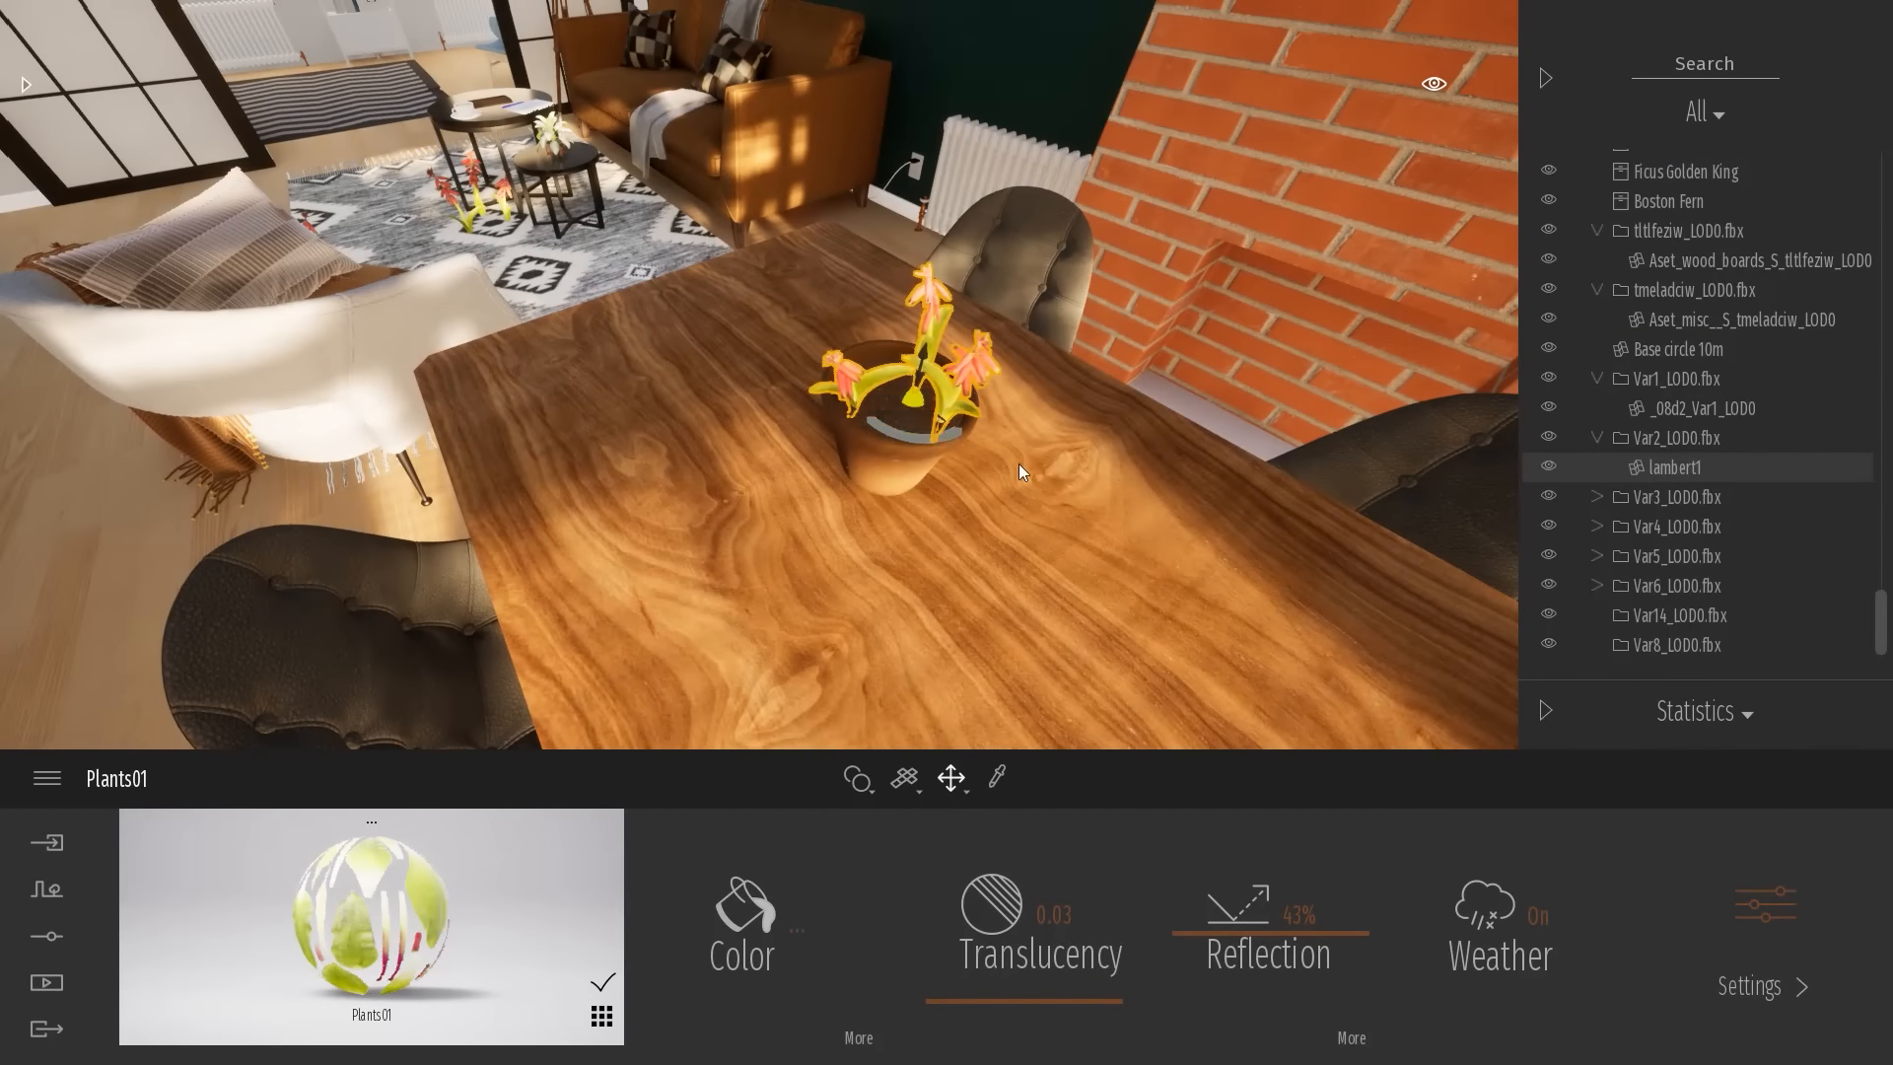
Move the Var1 plant from the rug into the terracotta pot and rotate it by 90 degrees
{"action": "key", "text": "Escape"}
{"action": "left_click_drag", "start_coordinate": [475, 162], "coordinate": [903, 410]}
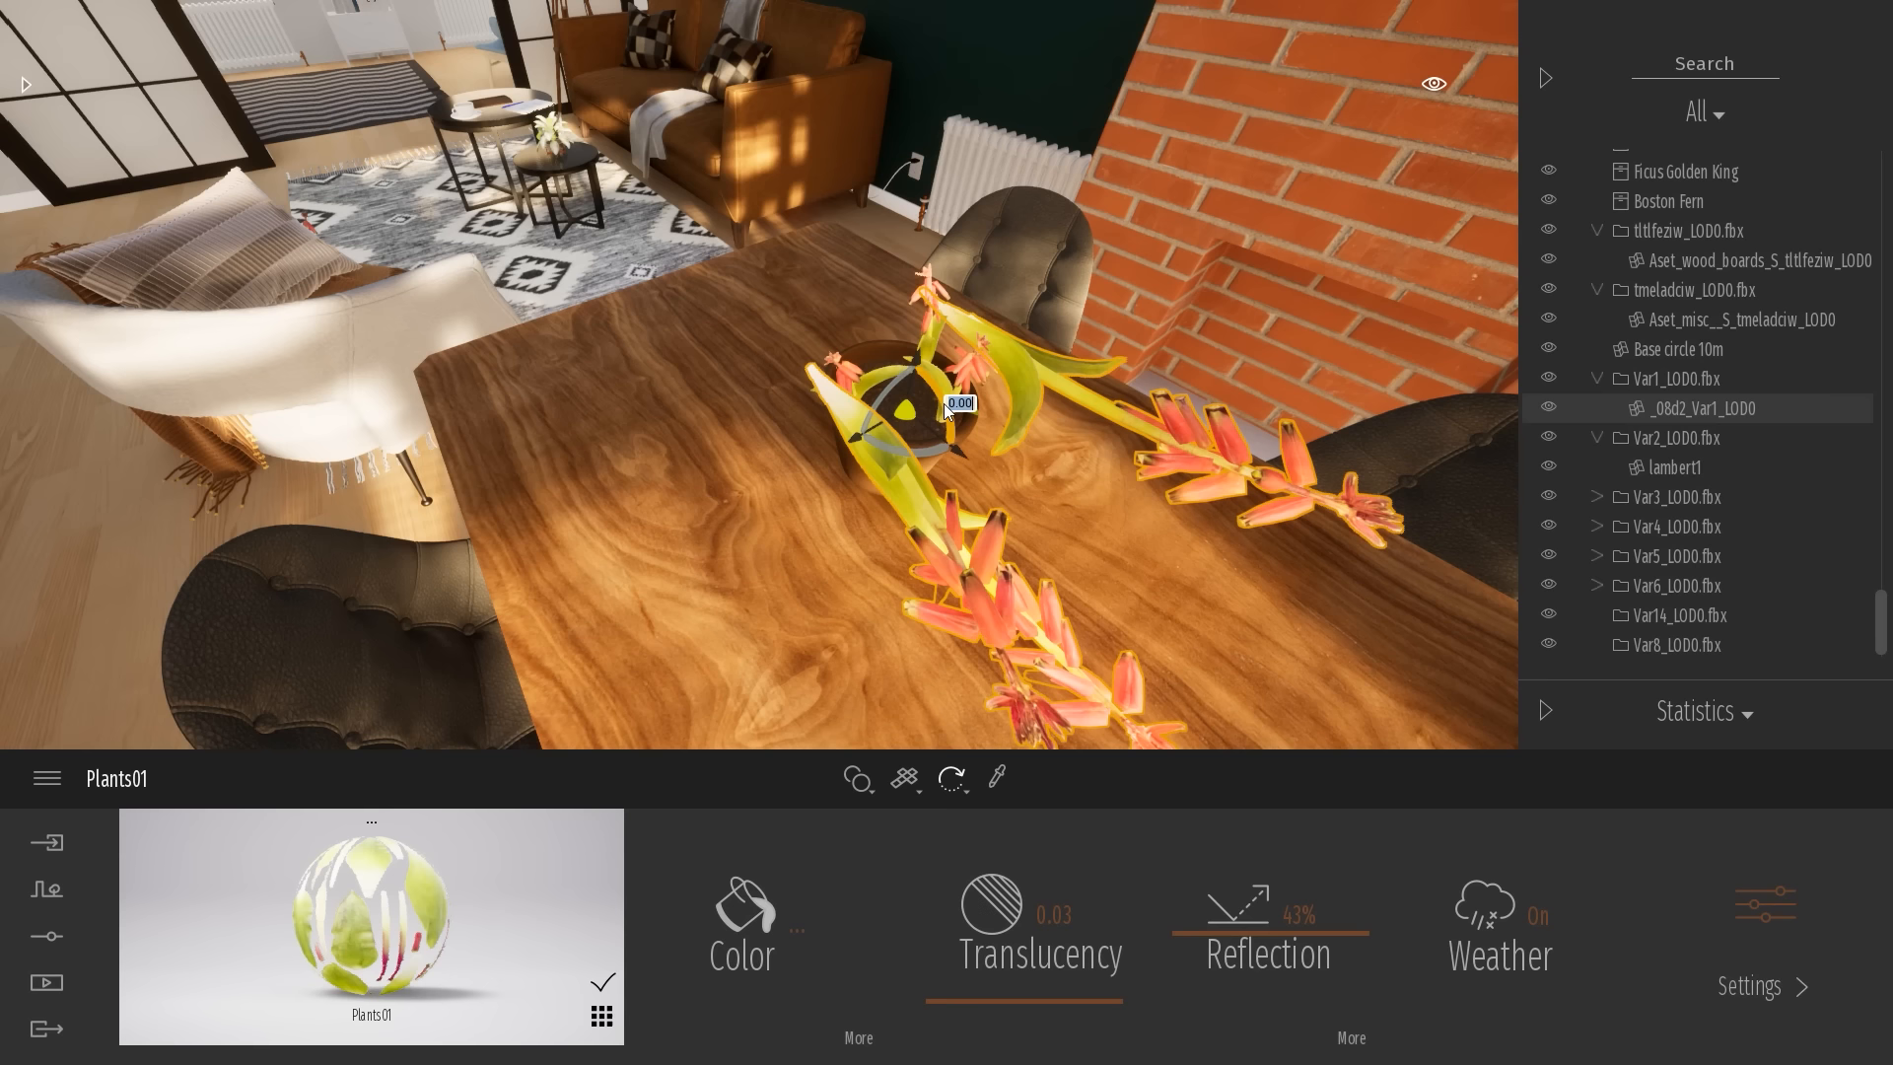
{"action": "type", "text": "90"}
{"action": "key", "text": "Return"}
Scale the Var1 plant down to about 0.45 and settle it among the flowers in the pot
{"action": "key", "text": "Tab"}
{"action": "left_click_drag", "start_coordinate": [902, 411], "coordinate": [891, 272]}
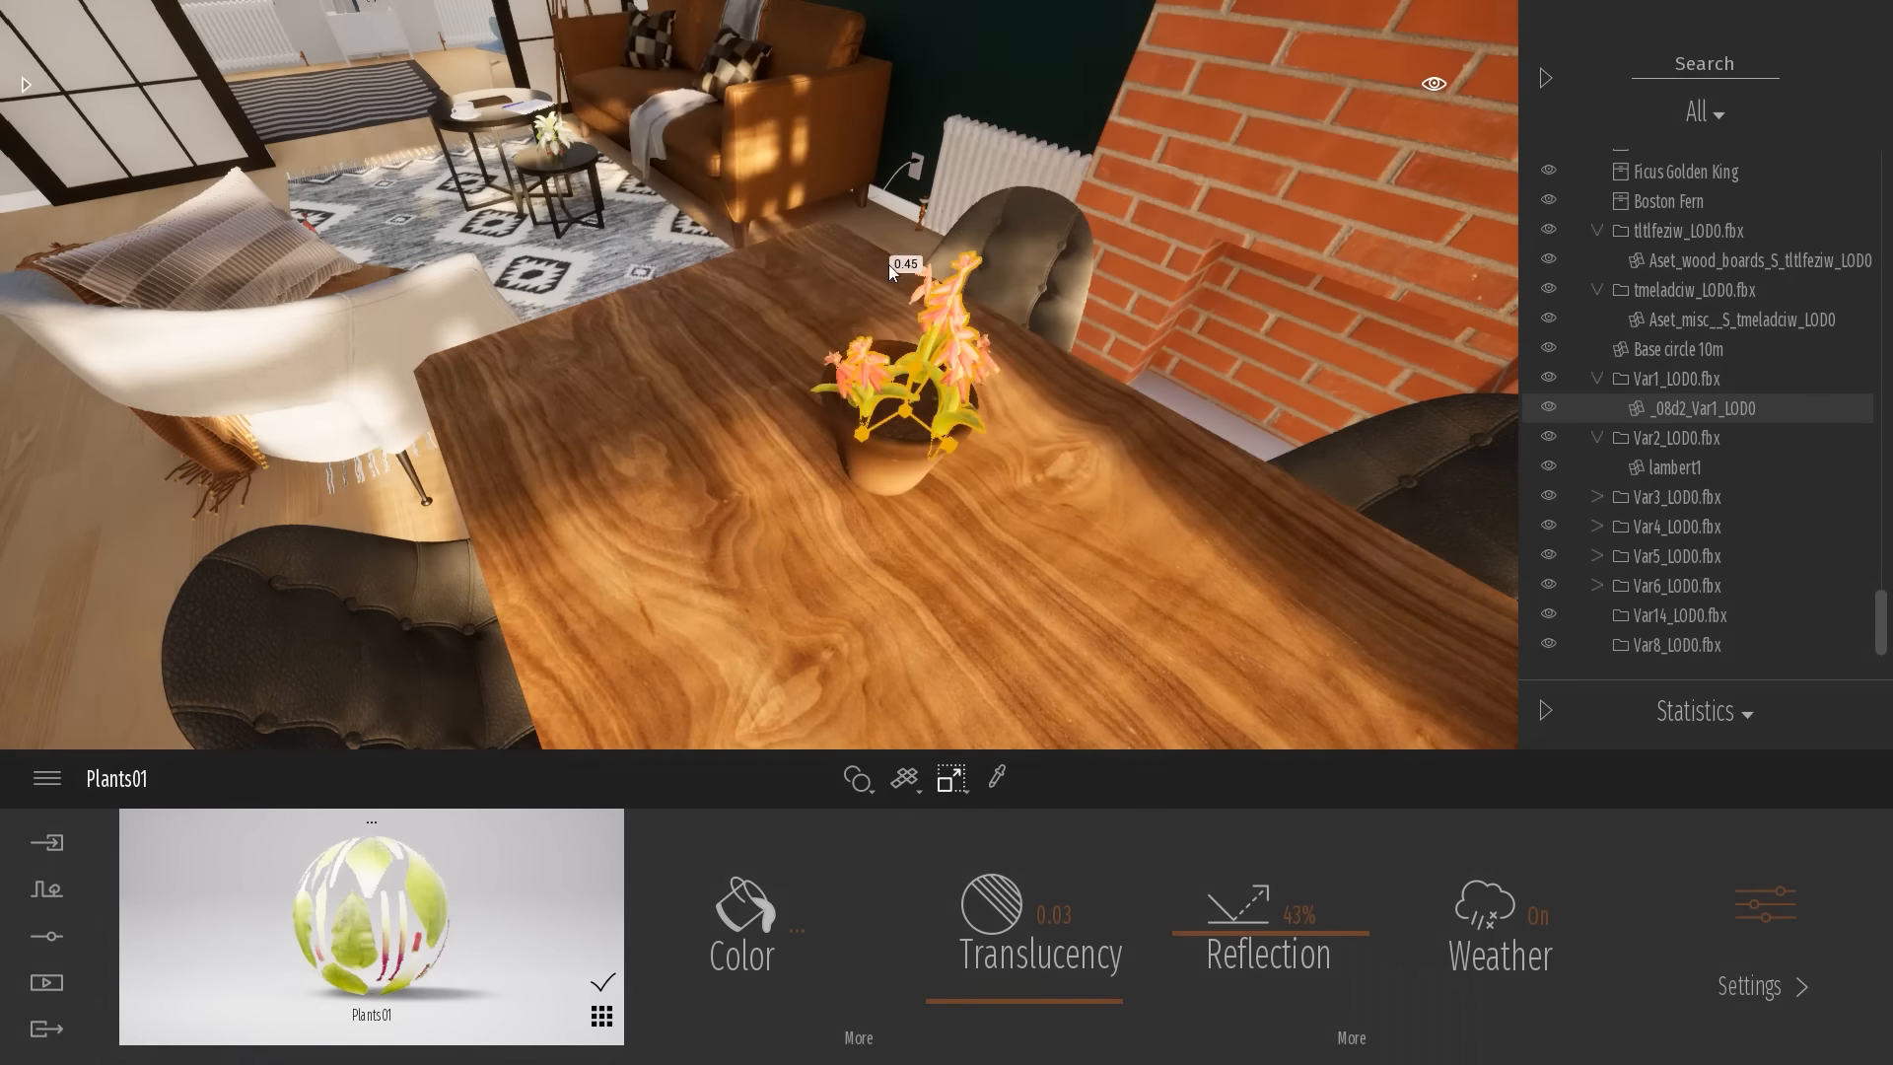
{"action": "mouse_move", "coordinate": [895, 452]}
{"action": "left_mouse_down"}
{"action": "mouse_move", "coordinate": [955, 445]}
{"action": "mouse_move", "coordinate": [908, 434]}
{"action": "left_mouse_up"}
{"action": "key", "text": "Escape"}
Darken the Plants01 material color to the grey 8A8A8A (RGB 138, 138, 138)
{"action": "right_click_drag", "start_coordinate": [1114, 511], "coordinate": [1168, 355]}
{"action": "key", "text": "s"}
{"action": "left_click", "coordinate": [799, 926]}
{"action": "left_click_drag", "start_coordinate": [694, 344], "coordinate": [1161, 266]}
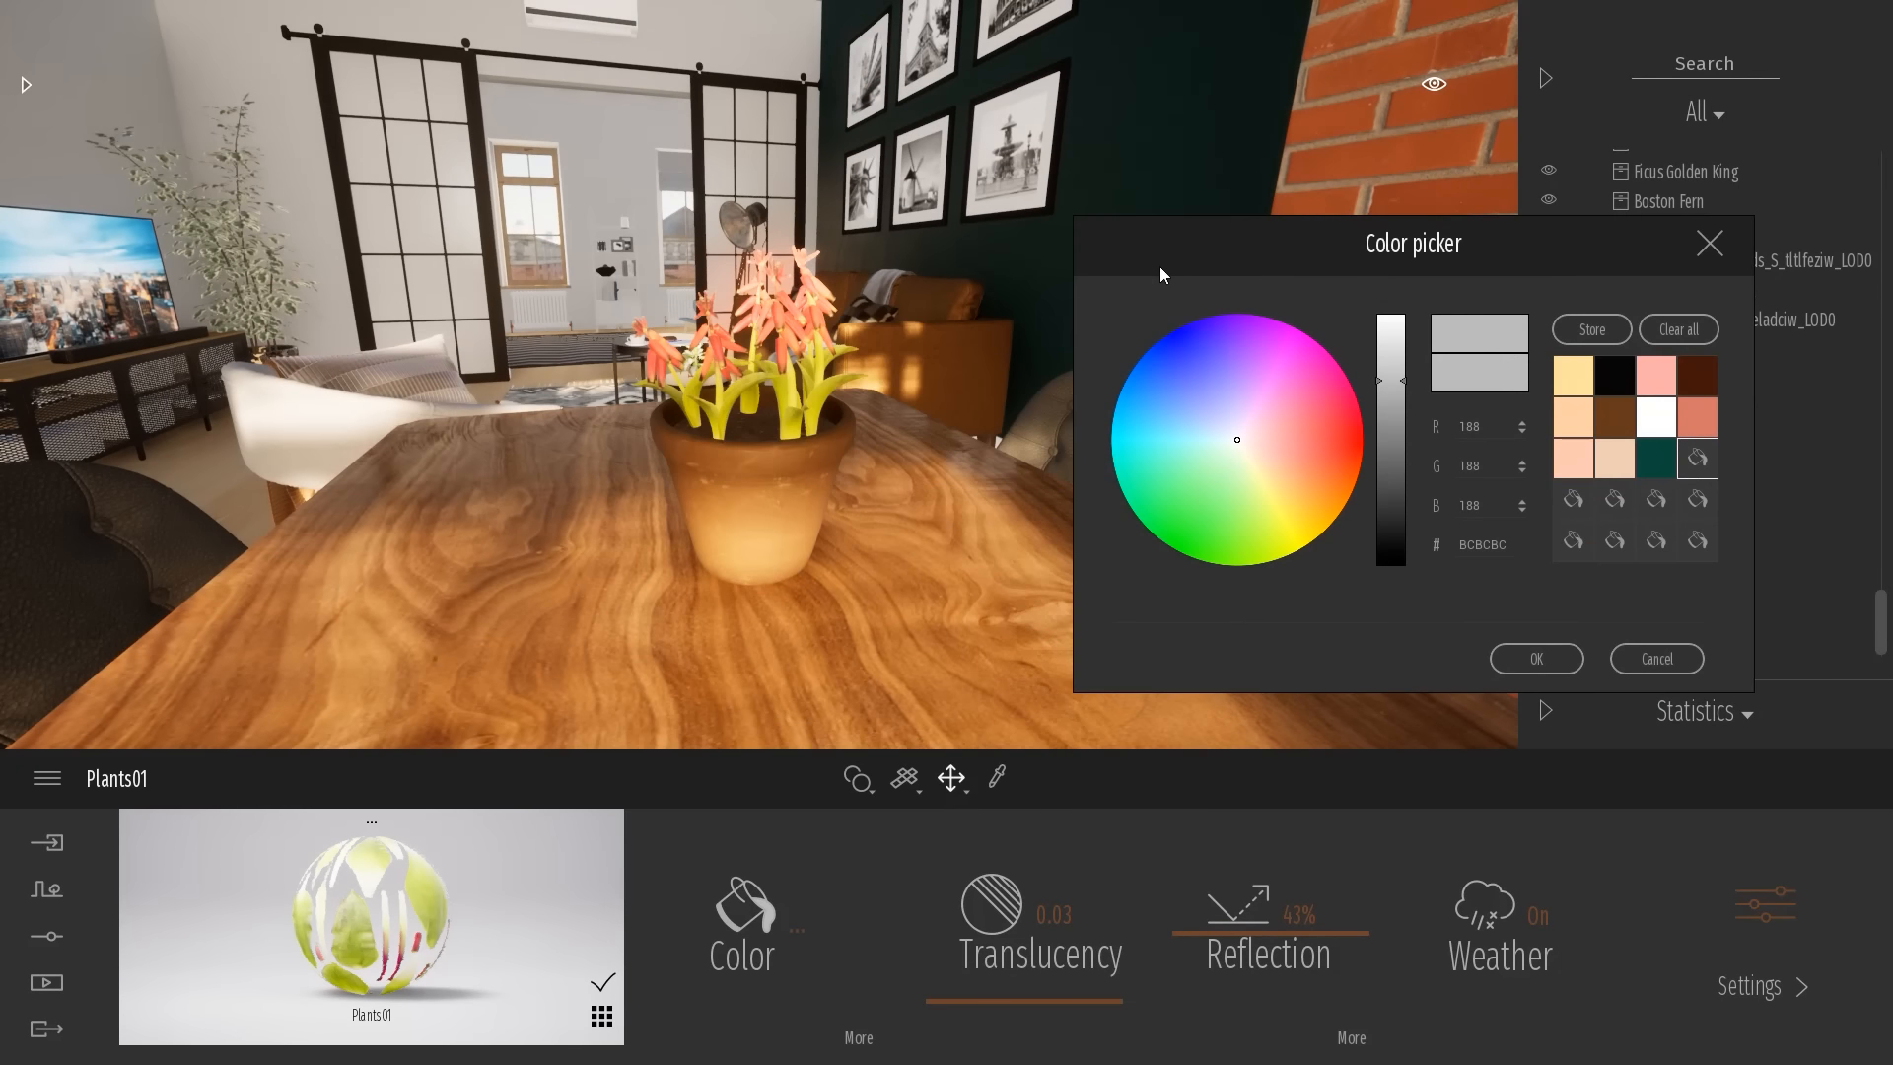
{"action": "left_click", "coordinate": [1401, 411]}
{"action": "left_click_drag", "start_coordinate": [1402, 412], "coordinate": [1402, 427]}
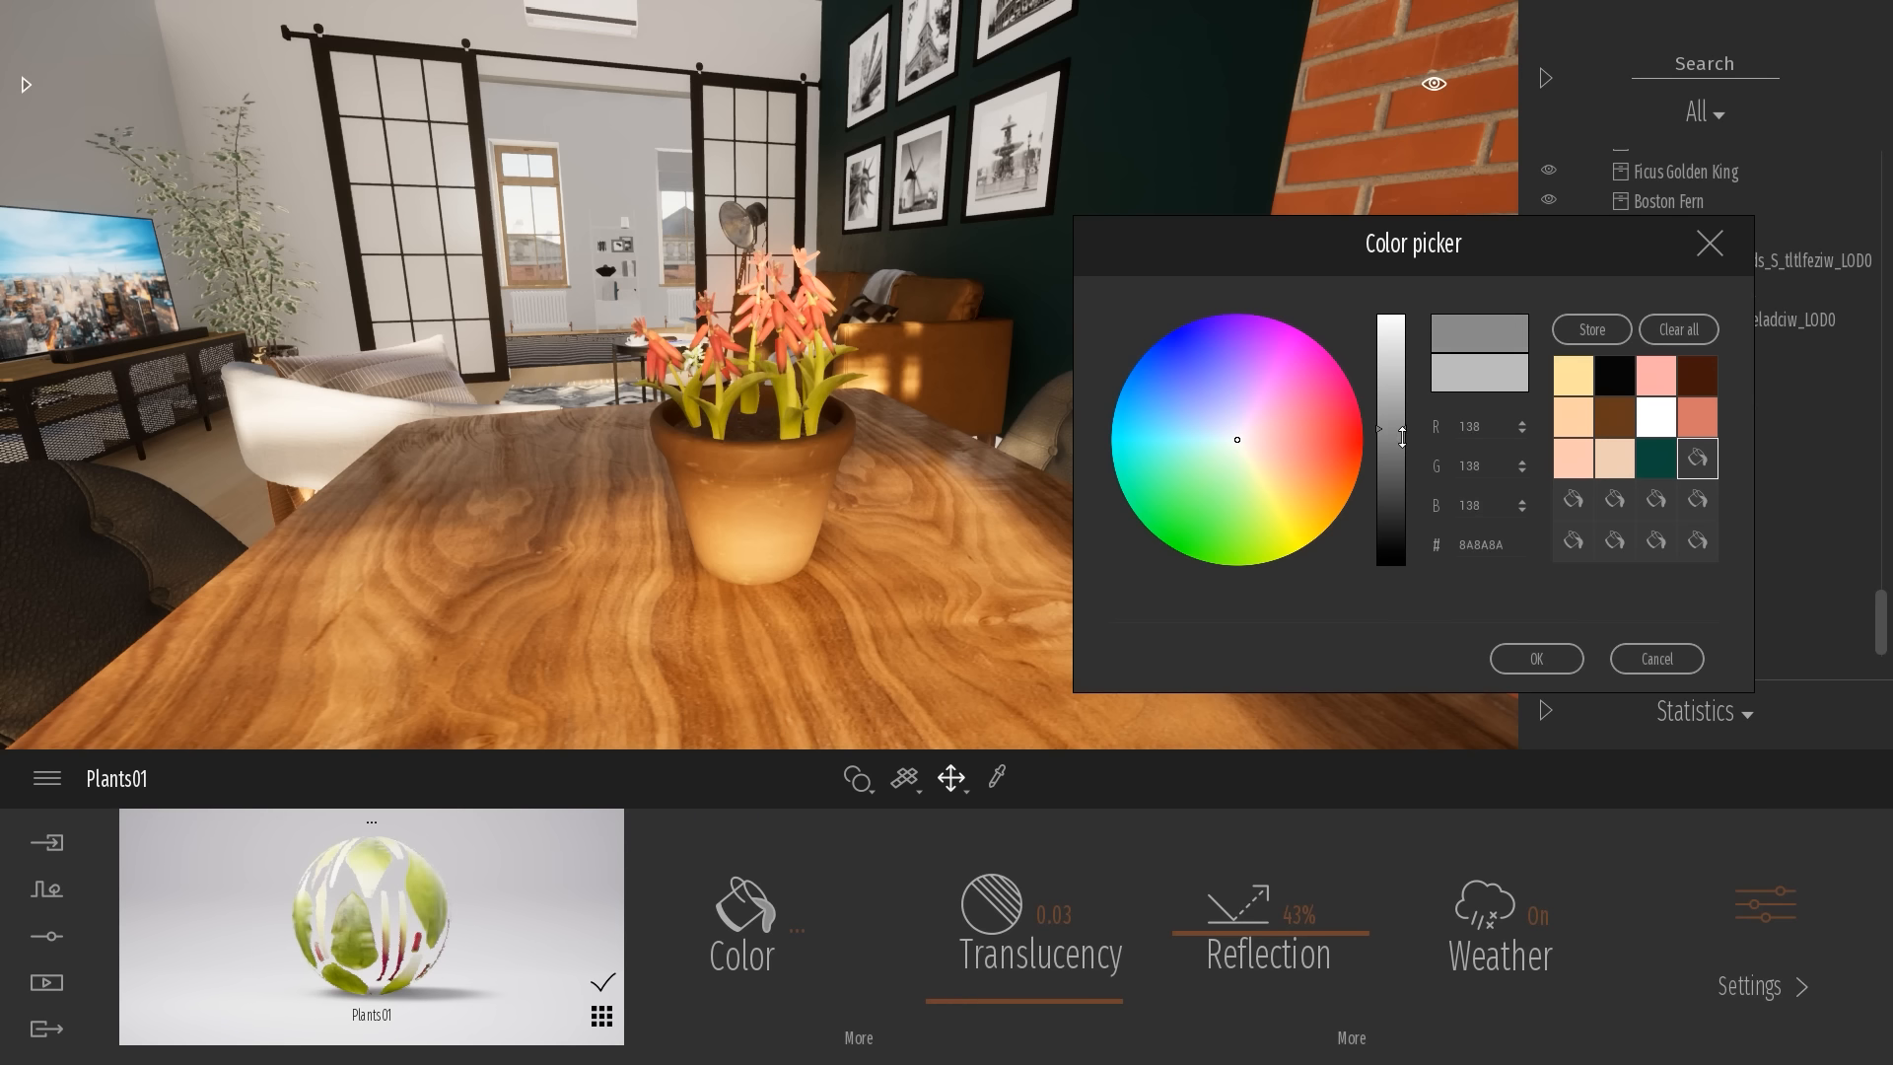
{"action": "left_click", "coordinate": [1534, 659]}
Go outside to examine the patio with the white bench, potted plants and bare brick and wood-clad walls
{"action": "key", "text": "a"}
{"action": "right_click_drag", "start_coordinate": [887, 474], "coordinate": [744, 596]}
{"action": "key", "text": "s"}
{"action": "key", "text": "w"}
{"action": "key", "text": "d"}
{"action": "key", "text": "w"}
{"action": "key", "text": "s"}
{"action": "key", "text": "s"}
{"action": "key", "text": "e"}
{"action": "key", "text": "w"}
{"action": "key", "text": "a"}
{"action": "right_click_drag", "start_coordinate": [887, 532], "coordinate": [932, 494]}
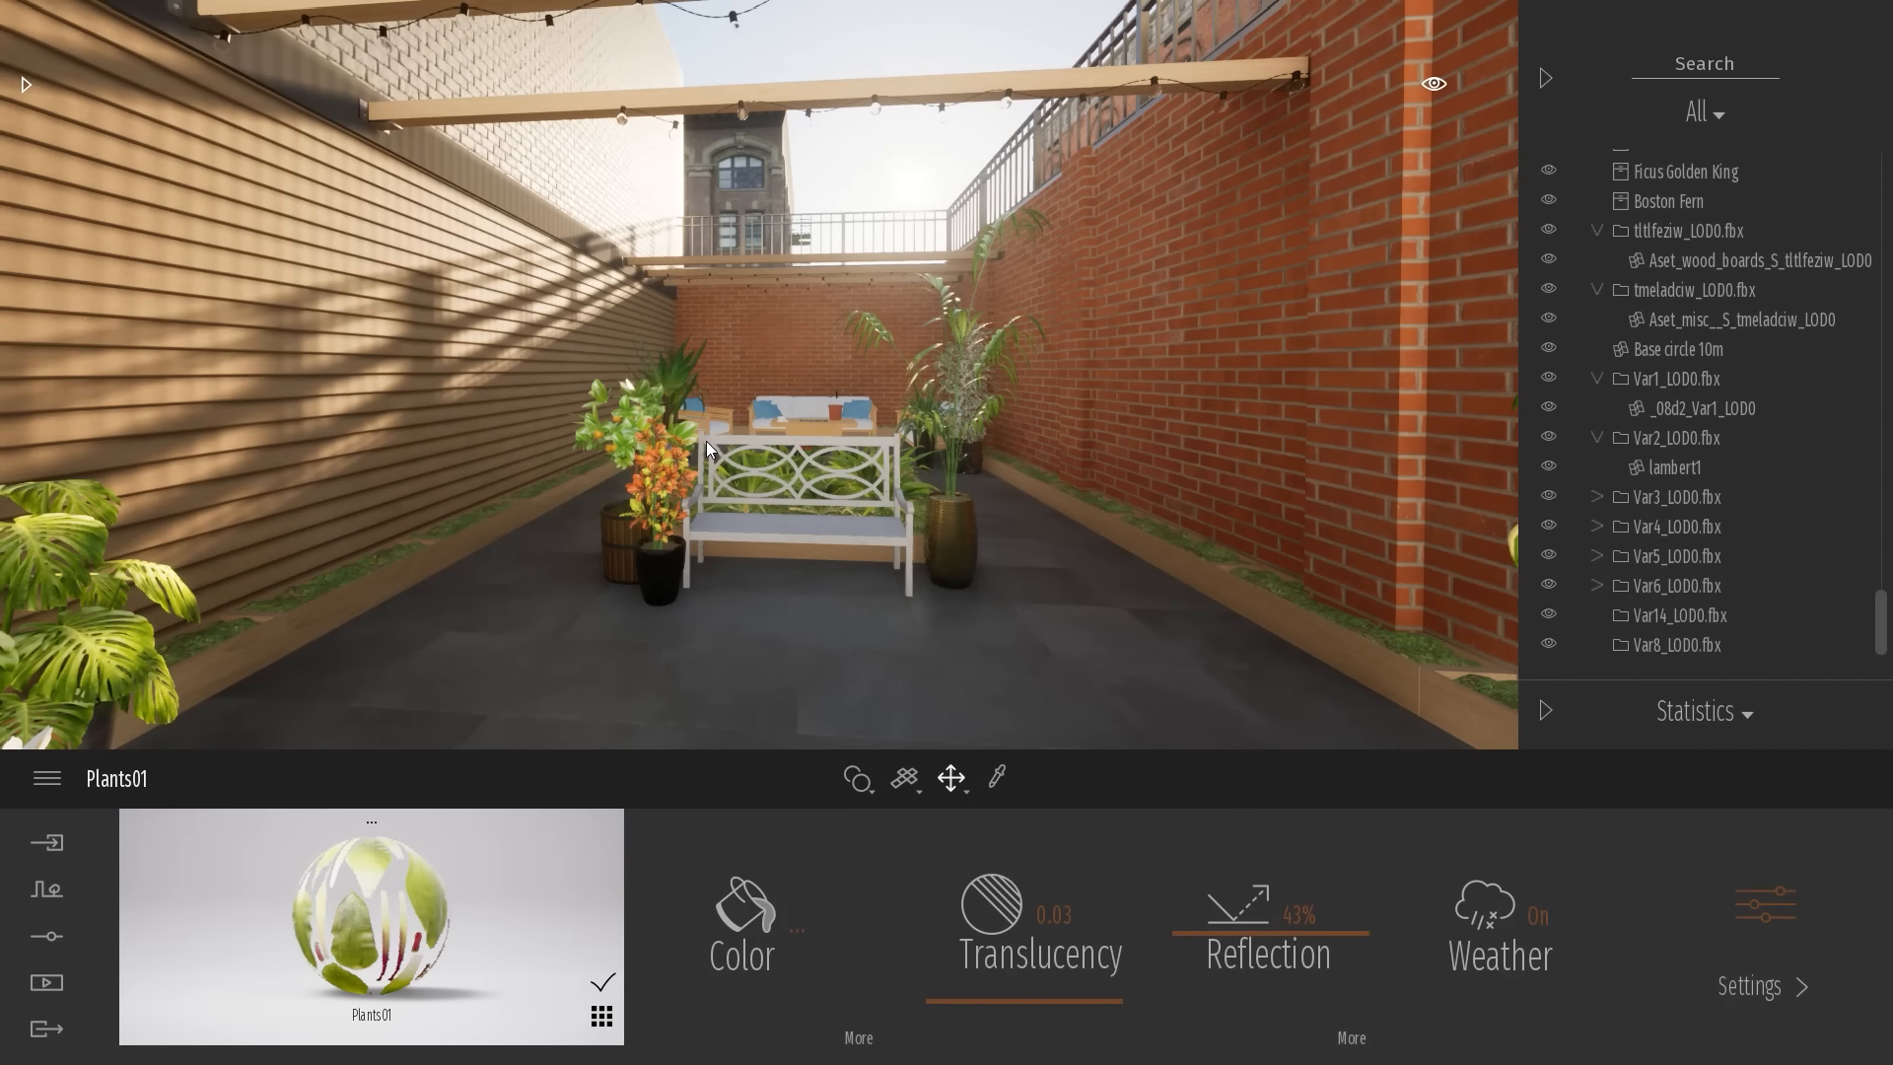
Switch to Quixel Bridge, close the Red Lachenalia details and browse the Climber category of 3D Plants down to English Ivy
{"action": "key", "text": "alt+Tab"}
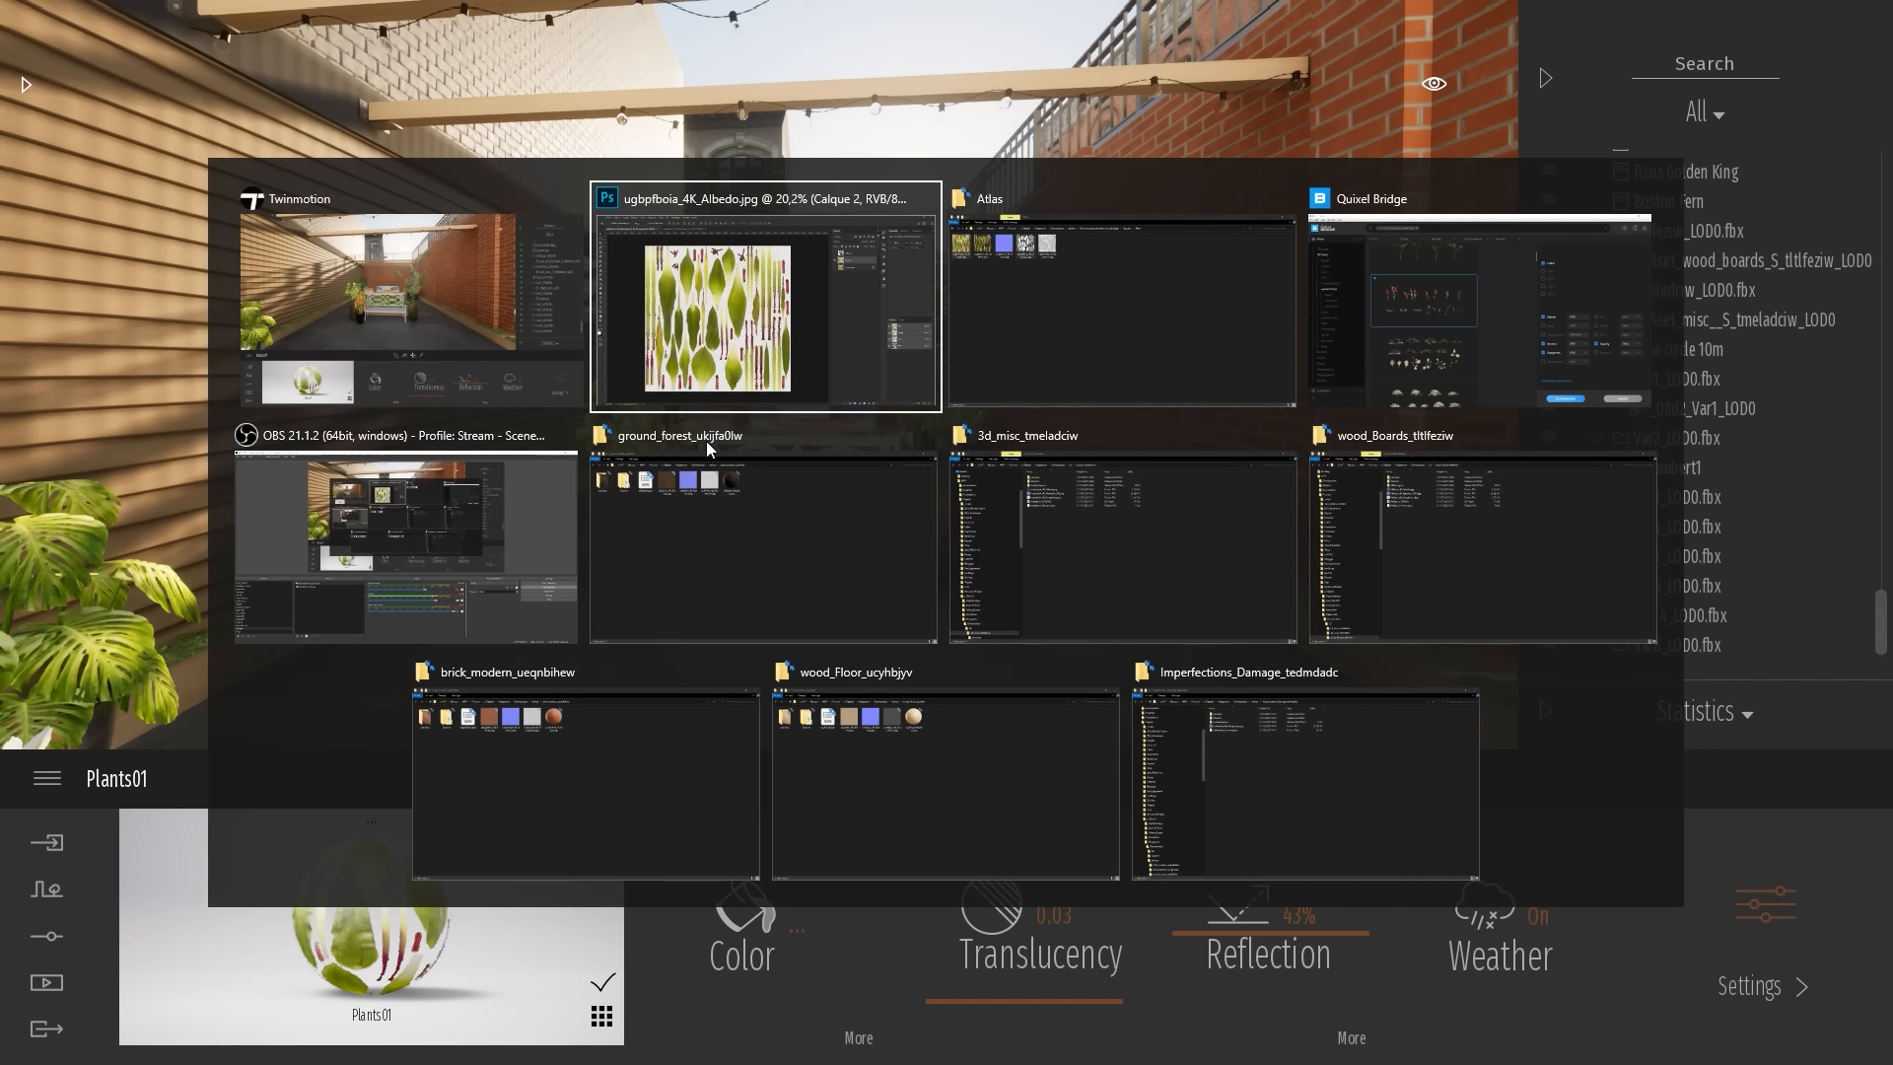
{"action": "left_click", "coordinate": [1546, 299]}
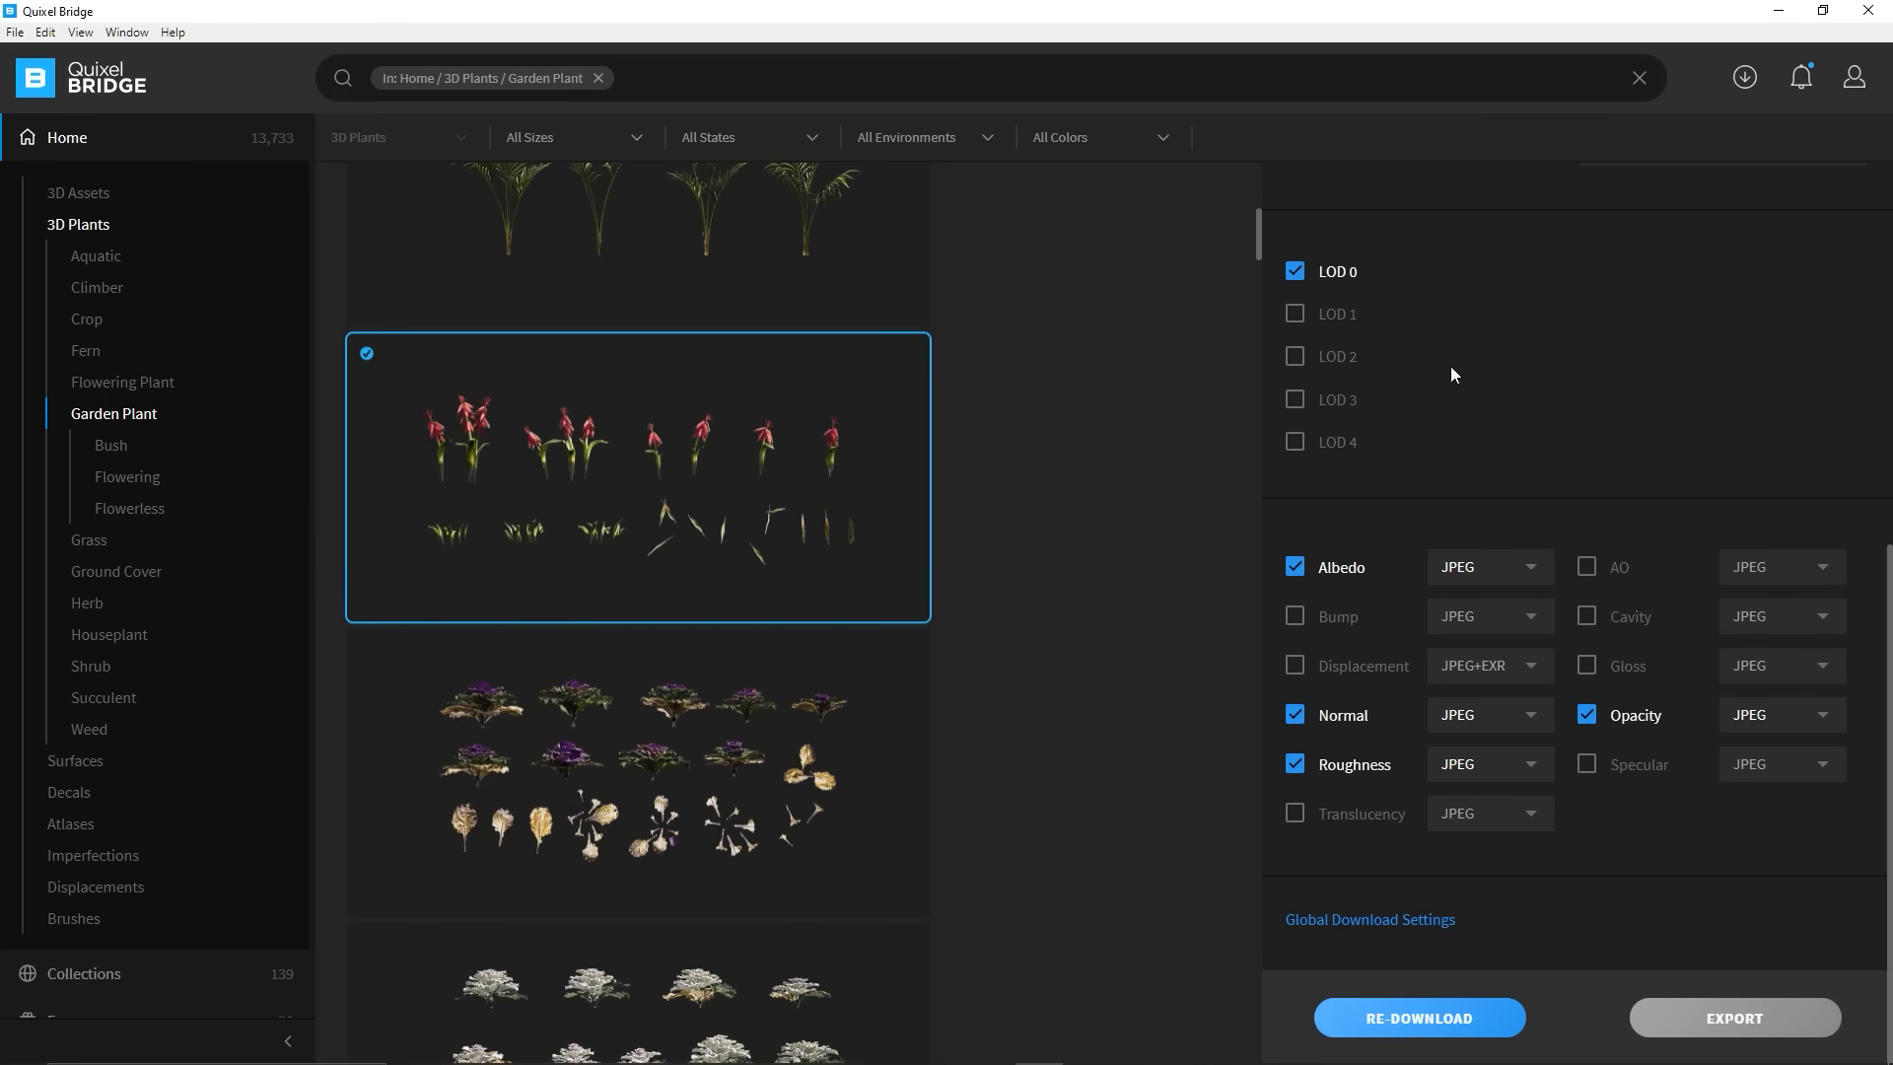
{"action": "scroll", "coordinate": [1610, 242], "scroll_direction": "up", "scroll_amount": 10}
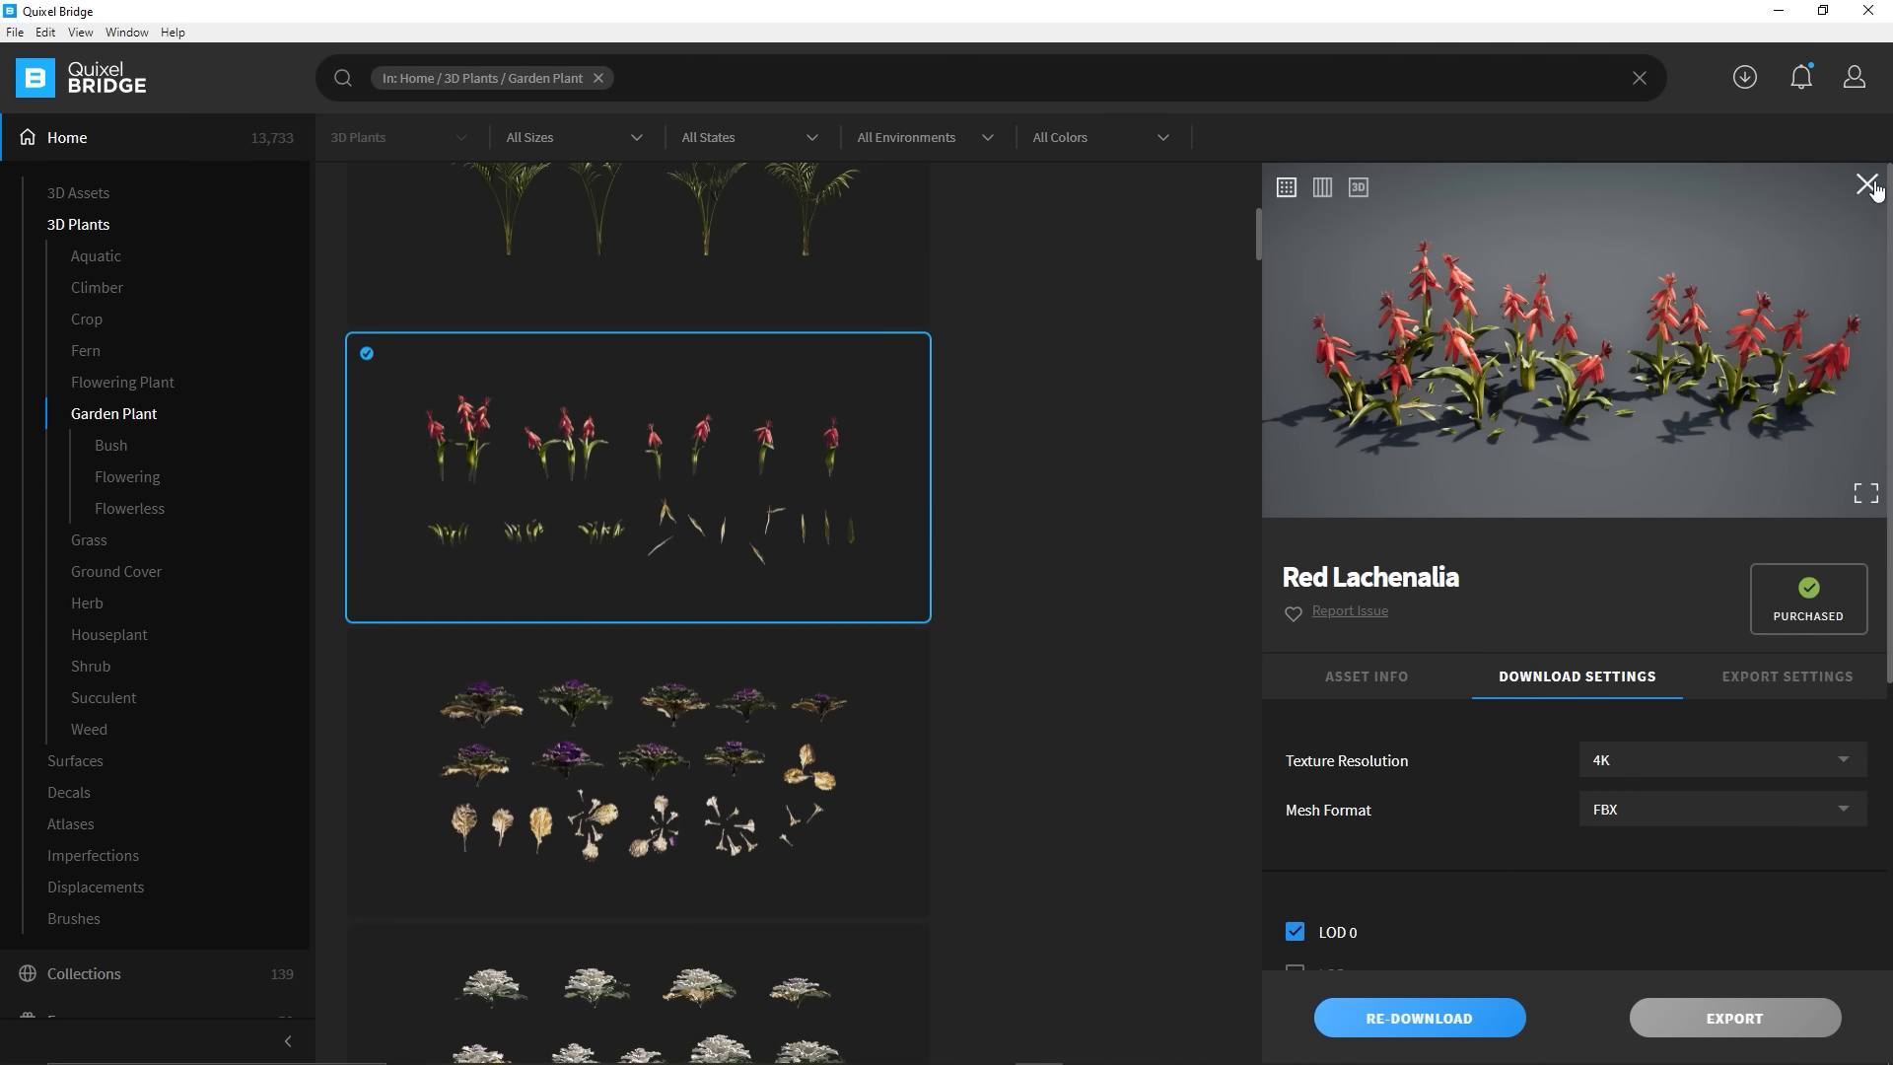
{"action": "left_click", "coordinate": [1867, 177]}
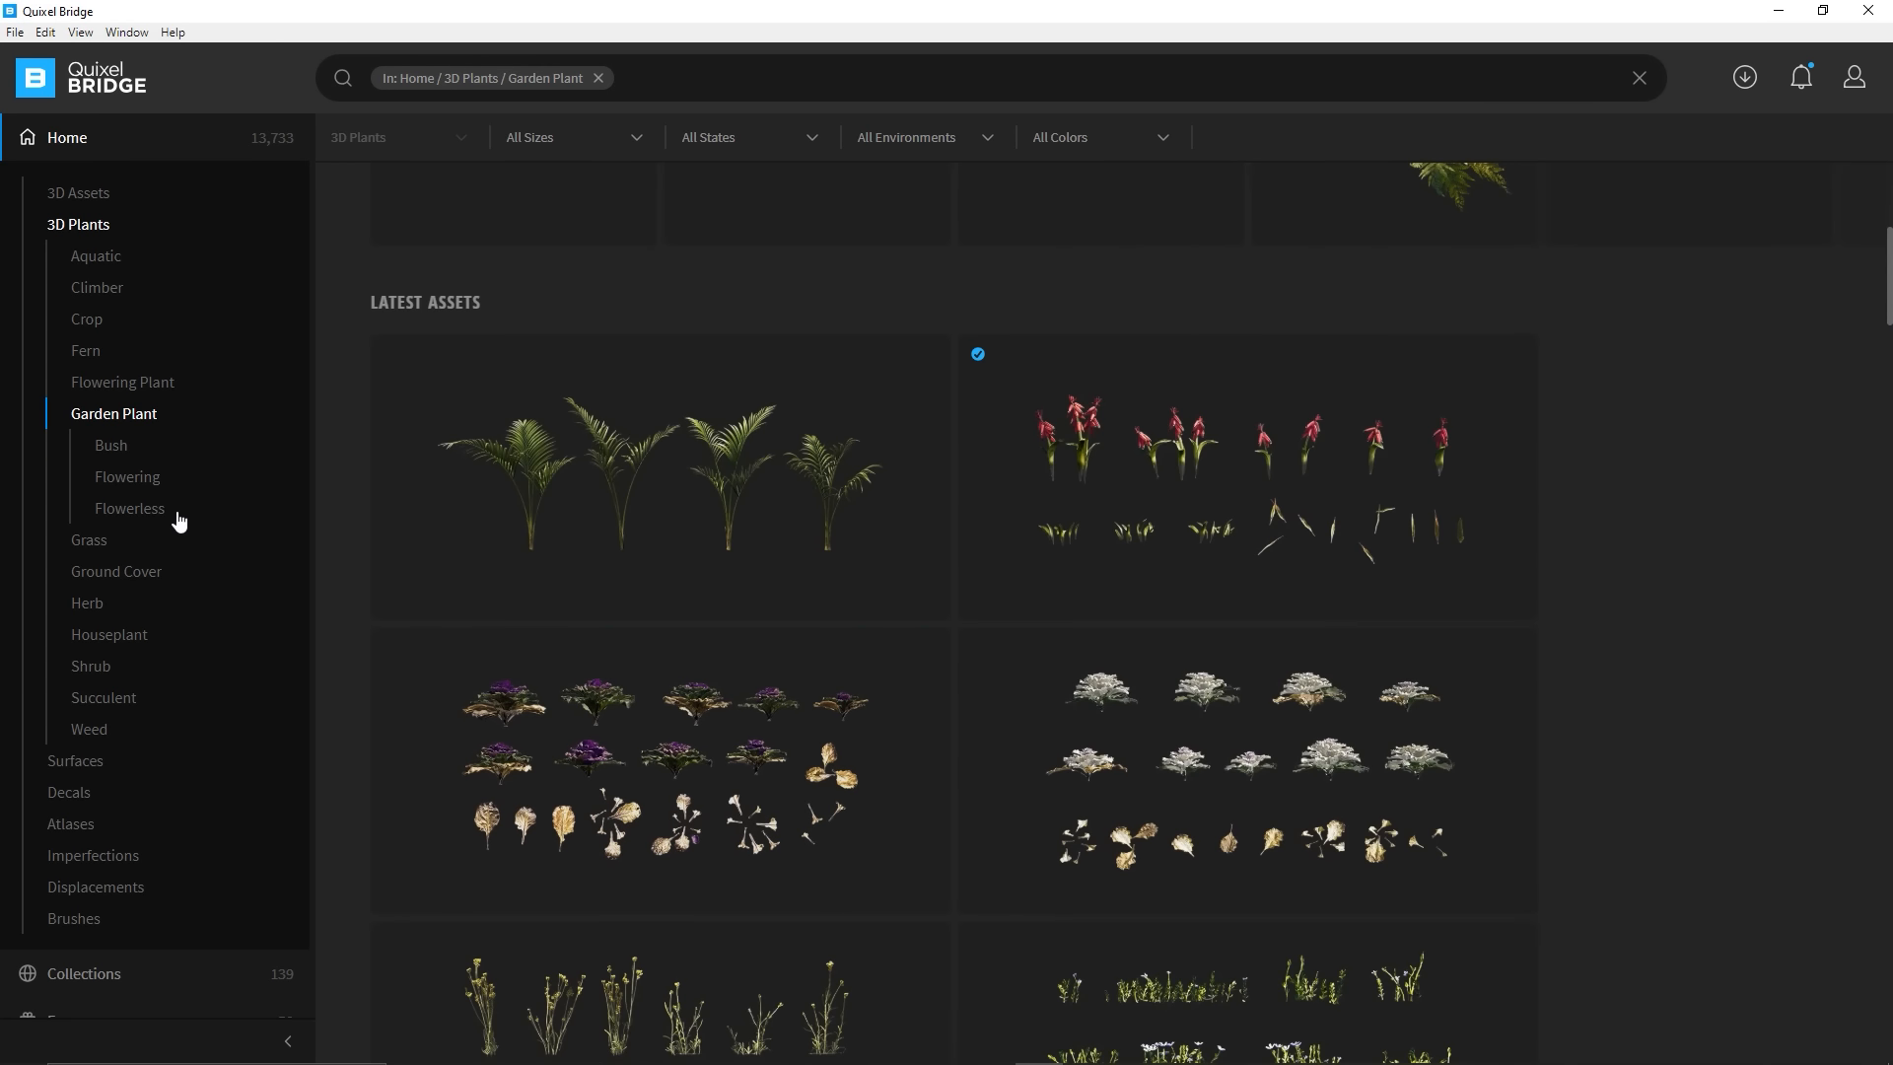
{"action": "left_click", "coordinate": [91, 227]}
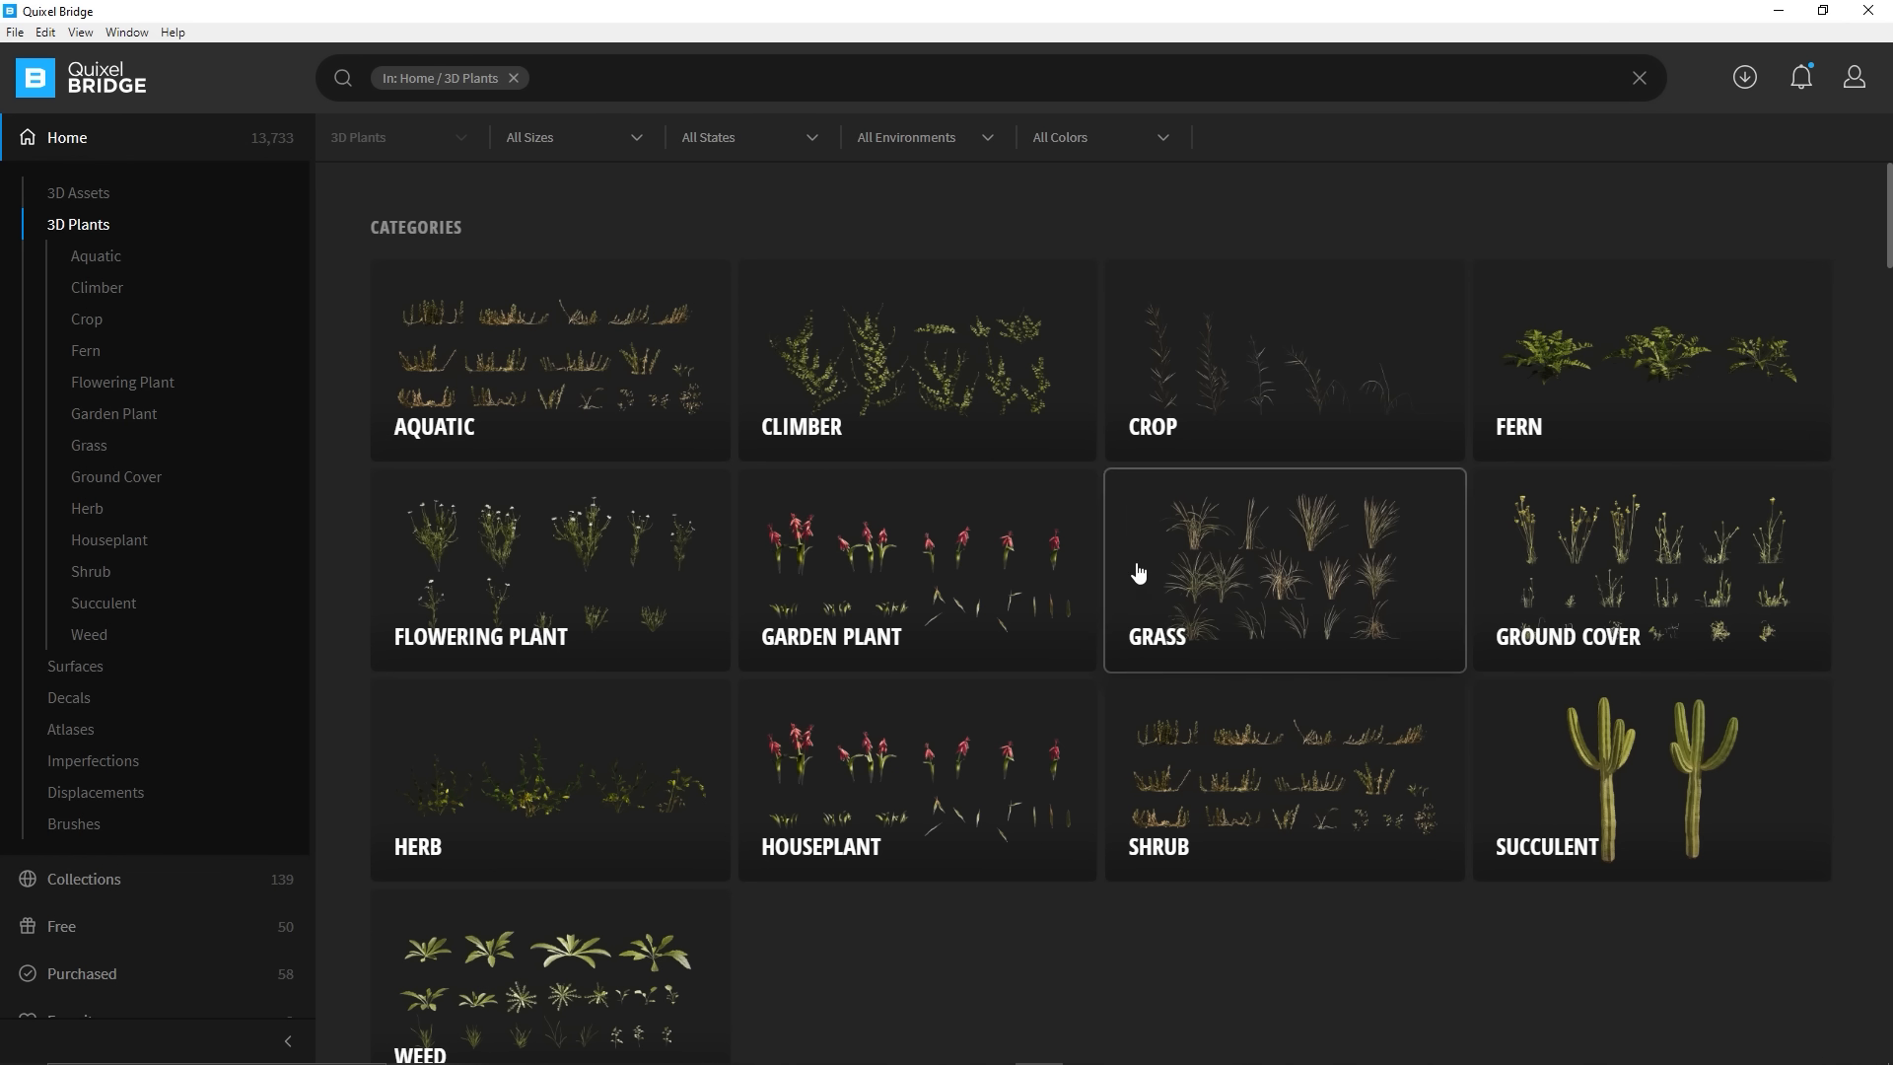
{"action": "left_click", "coordinate": [864, 332]}
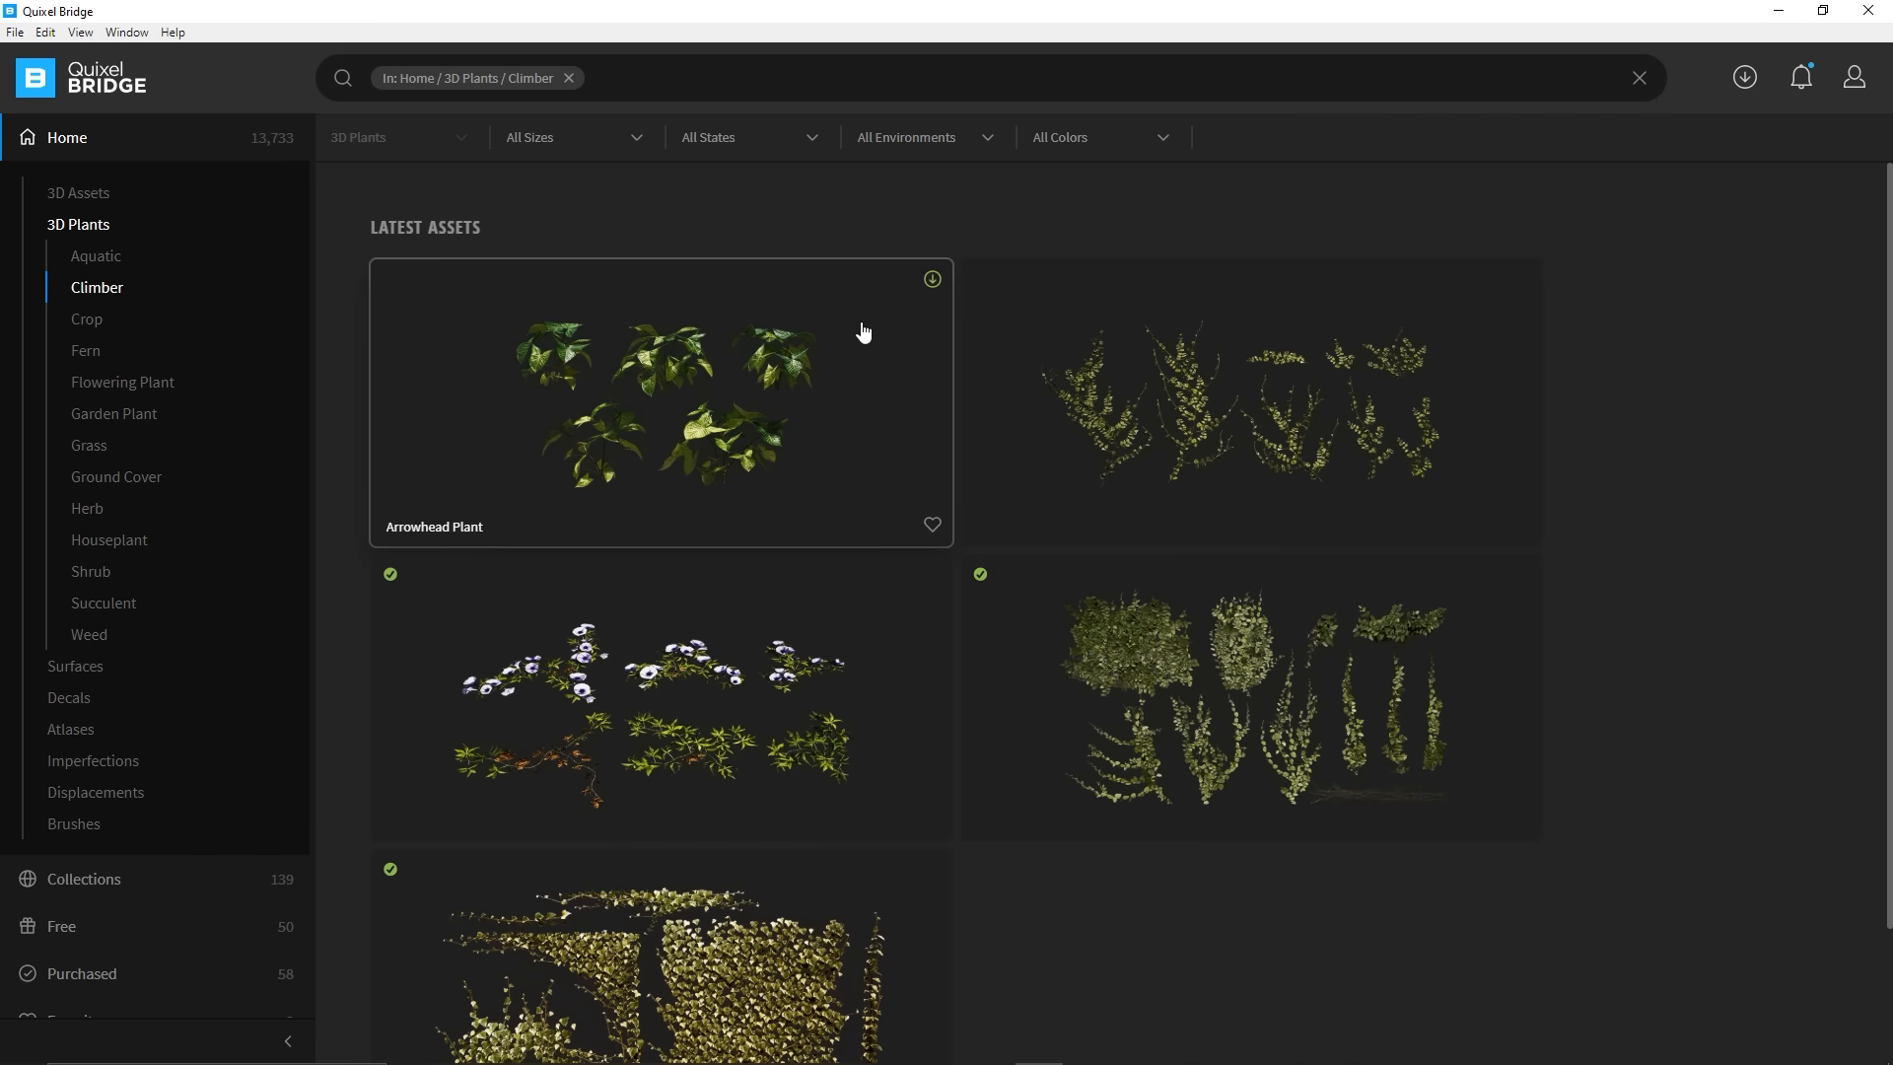
{"action": "scroll", "coordinate": [867, 336], "scroll_direction": "down", "scroll_amount": 3}
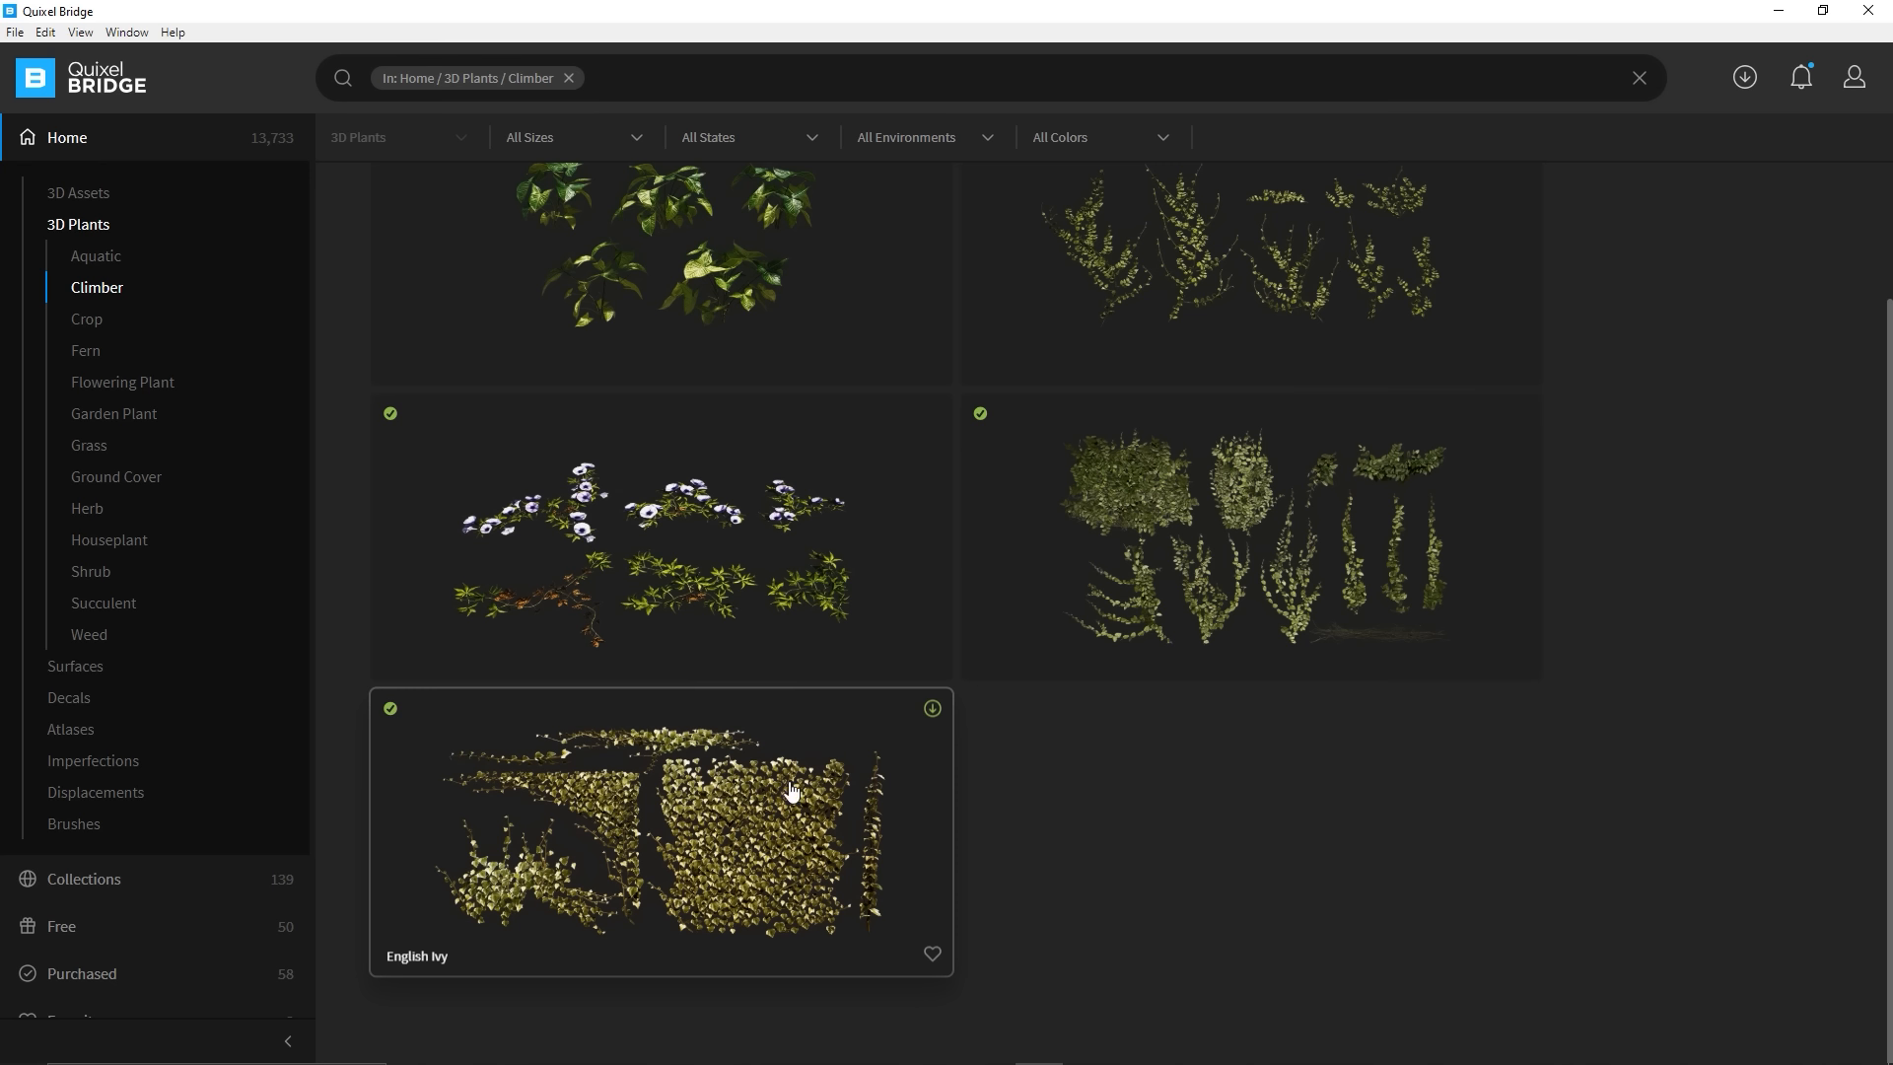
Return to Twinmotion and make the Ext_Vegetation.FBX group visible in the scene graph
{"action": "left_click", "coordinate": [1779, 11]}
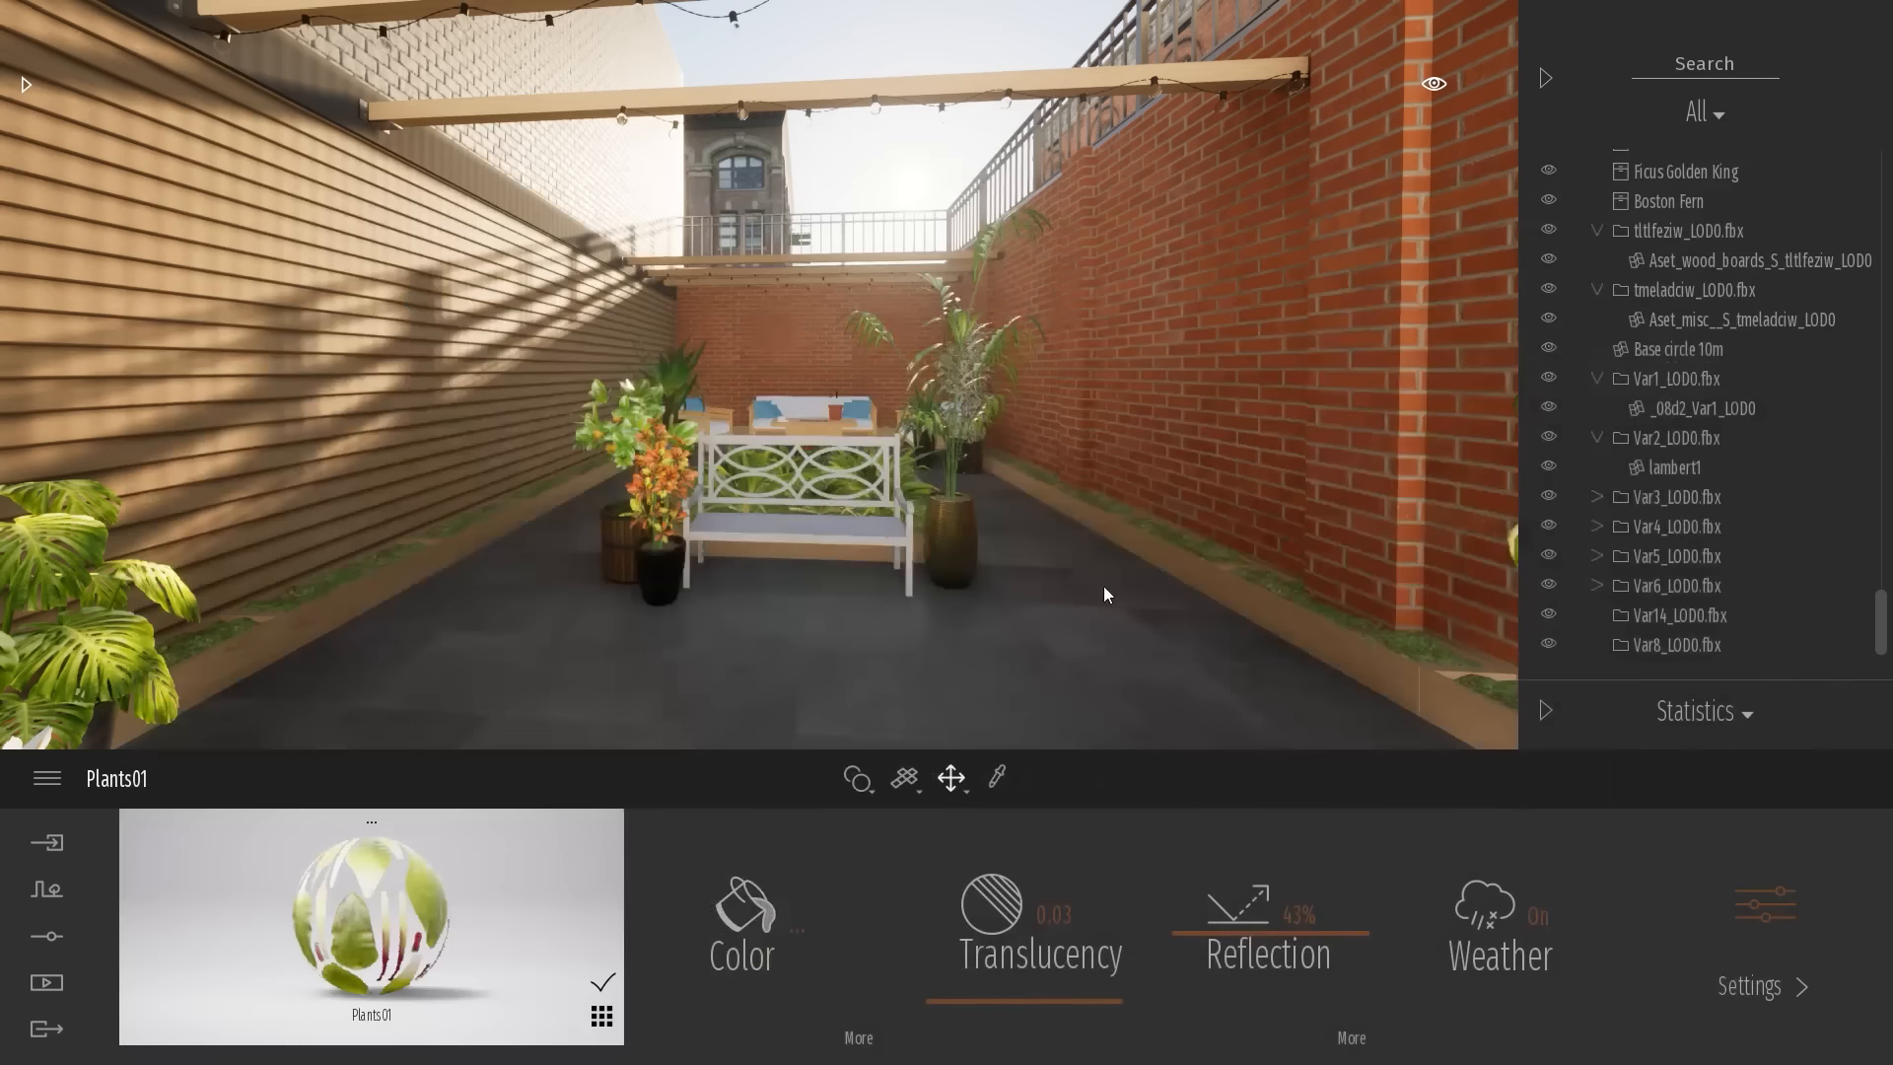
{"action": "left_click_drag", "start_coordinate": [1880, 623], "coordinate": [1880, 177]}
{"action": "left_click", "coordinate": [1549, 222]}
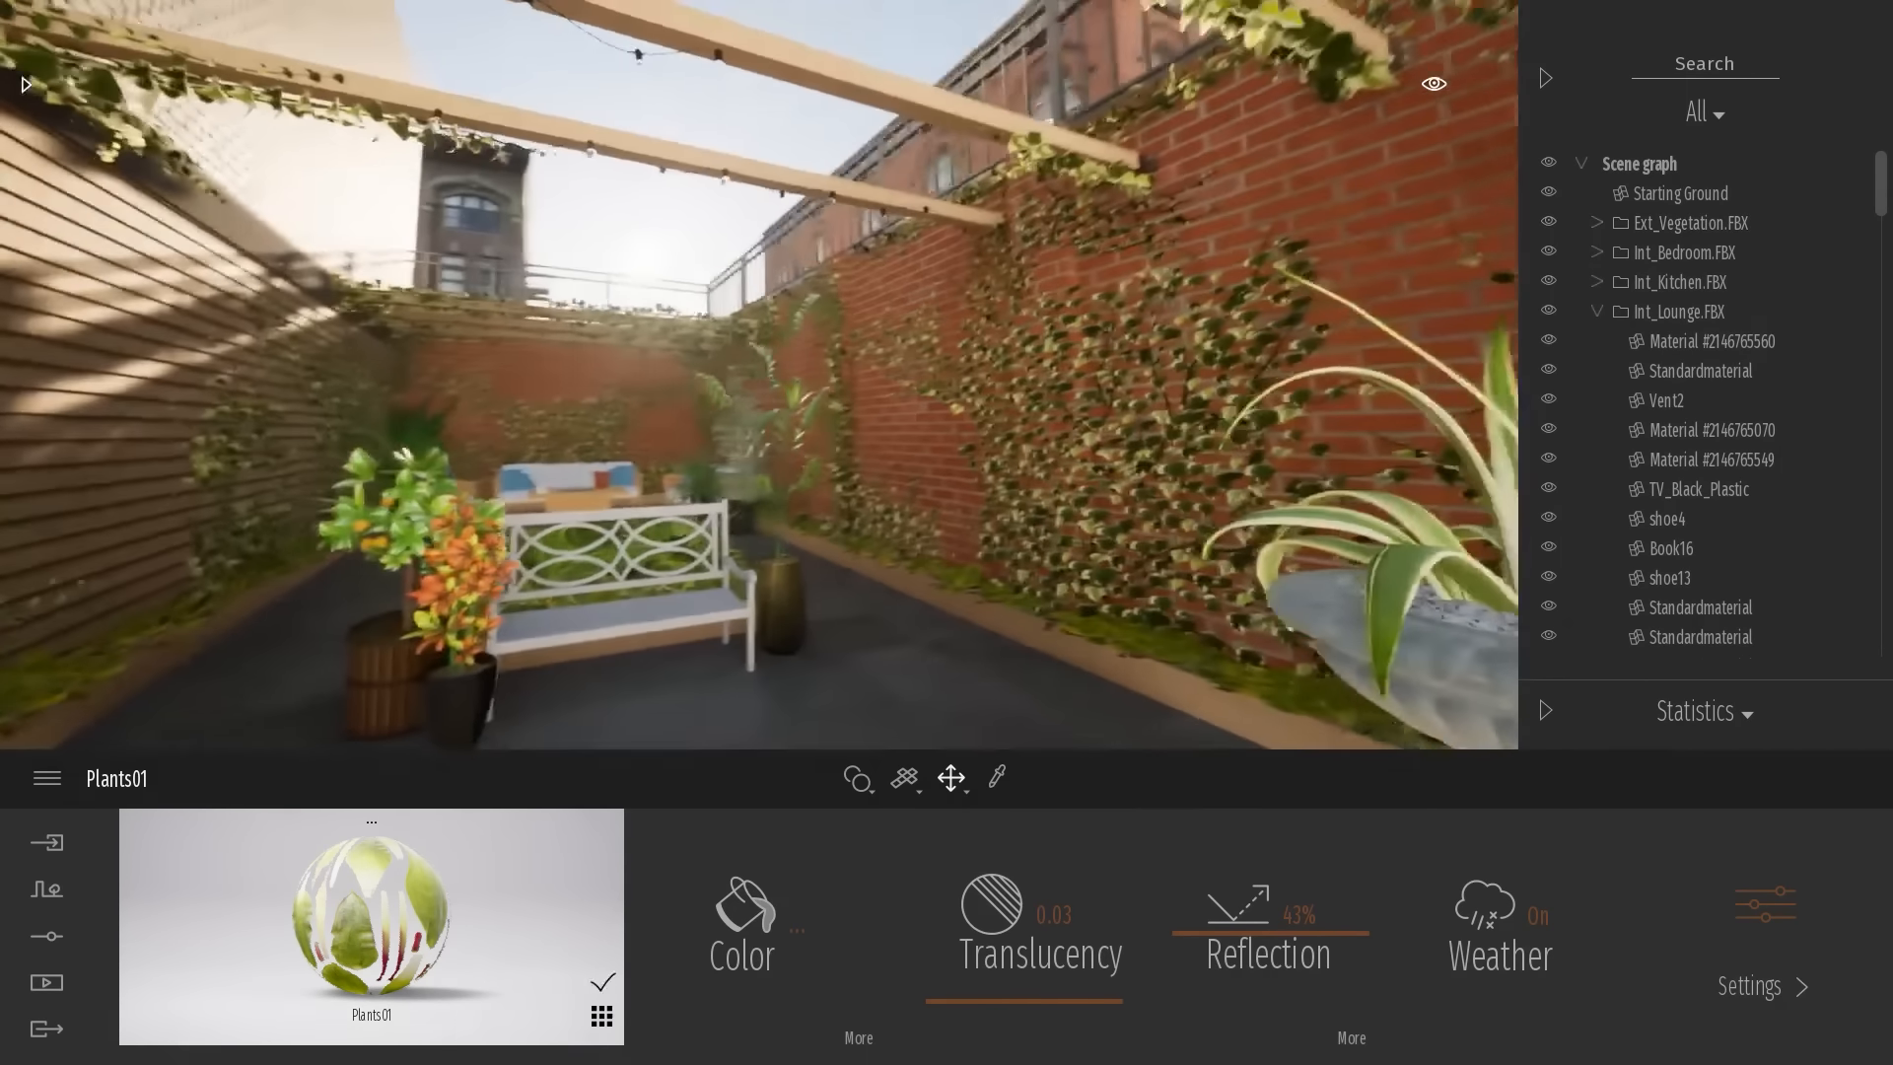
Examine the ivy on the patio's wood-clad wall, brick walls and overhead beams from several angles
{"action": "right_click_drag", "start_coordinate": [759, 375], "coordinate": [953, 424]}
{"action": "right_click_drag", "start_coordinate": [701, 443], "coordinate": [1311, 437]}
{"action": "right_click_drag", "start_coordinate": [759, 394], "coordinate": [817, 566]}
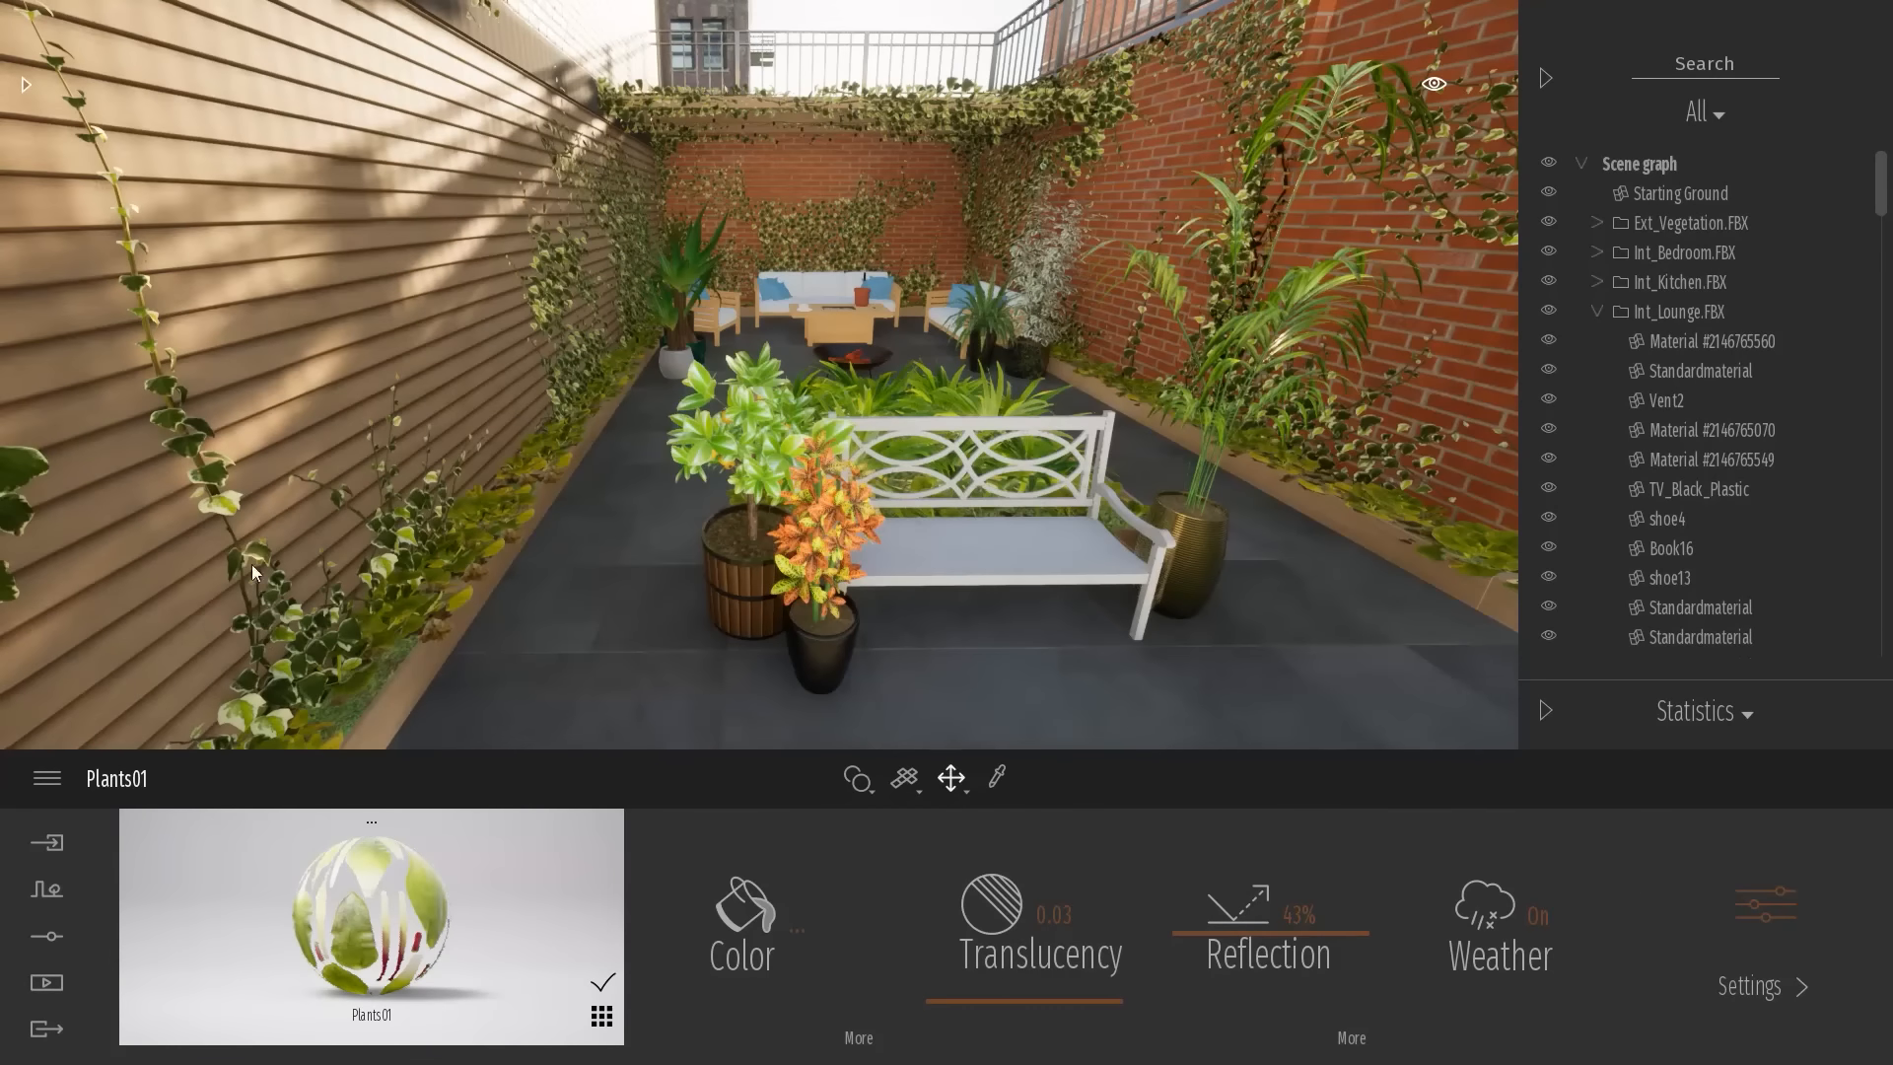
{"action": "right_click_drag", "start_coordinate": [251, 564], "coordinate": [296, 165]}
{"action": "key", "text": "w"}
{"action": "right_click_drag", "start_coordinate": [551, 294], "coordinate": [329, 422]}
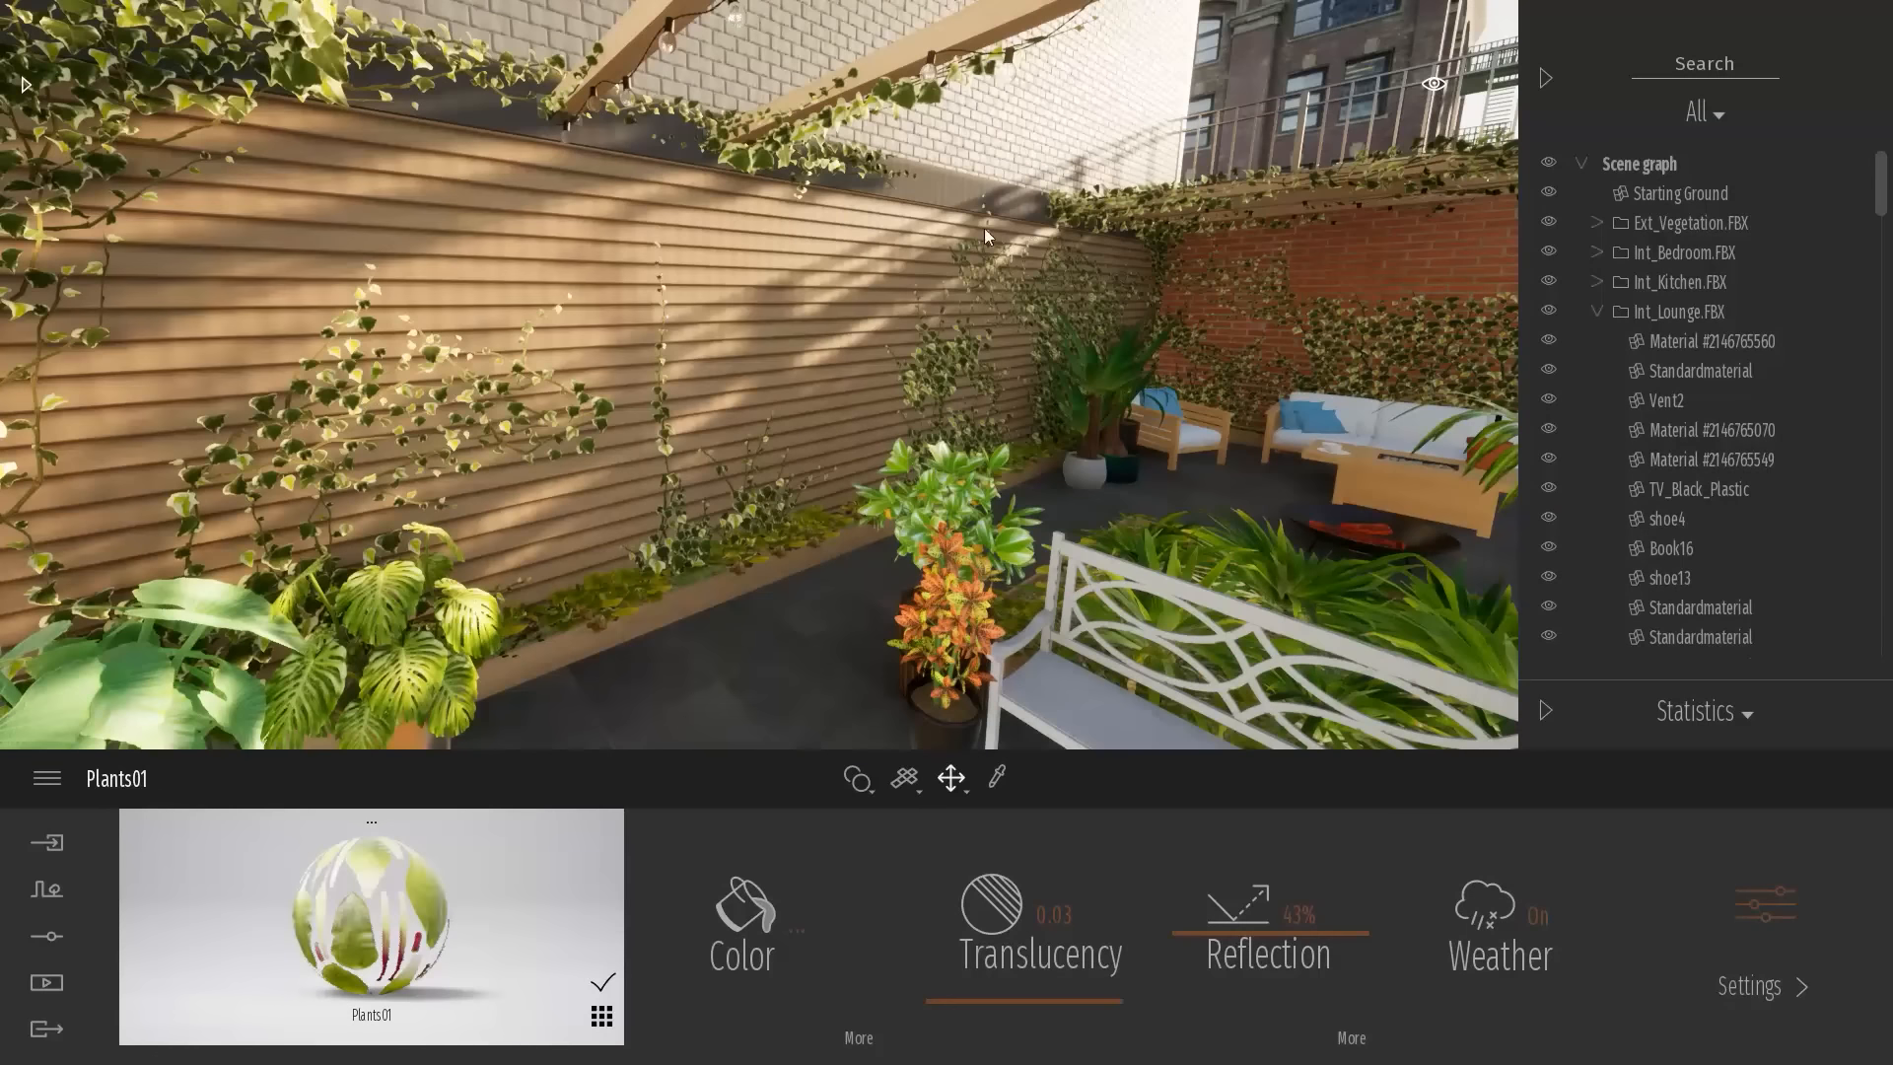
{"action": "right_click_drag", "start_coordinate": [696, 228], "coordinate": [782, 65]}
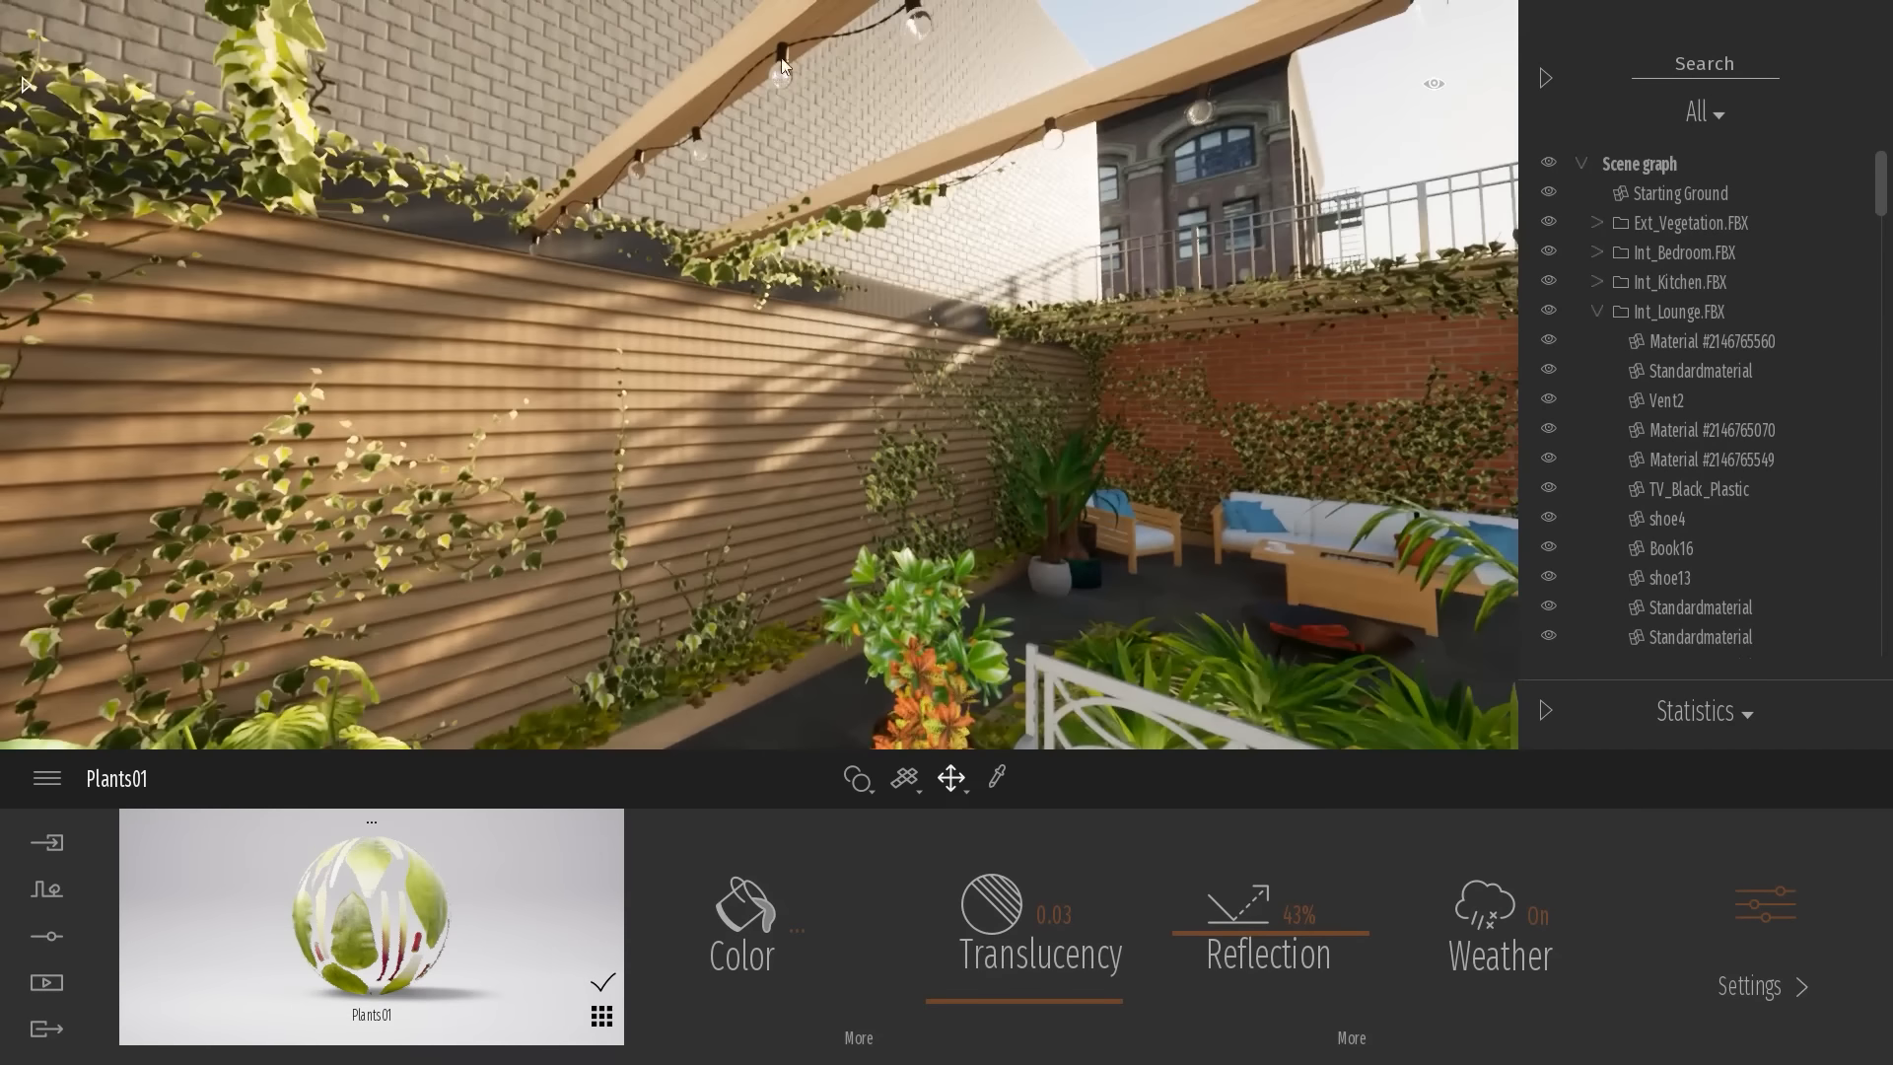
{"action": "right_click_drag", "start_coordinate": [663, 385], "coordinate": [364, 298]}
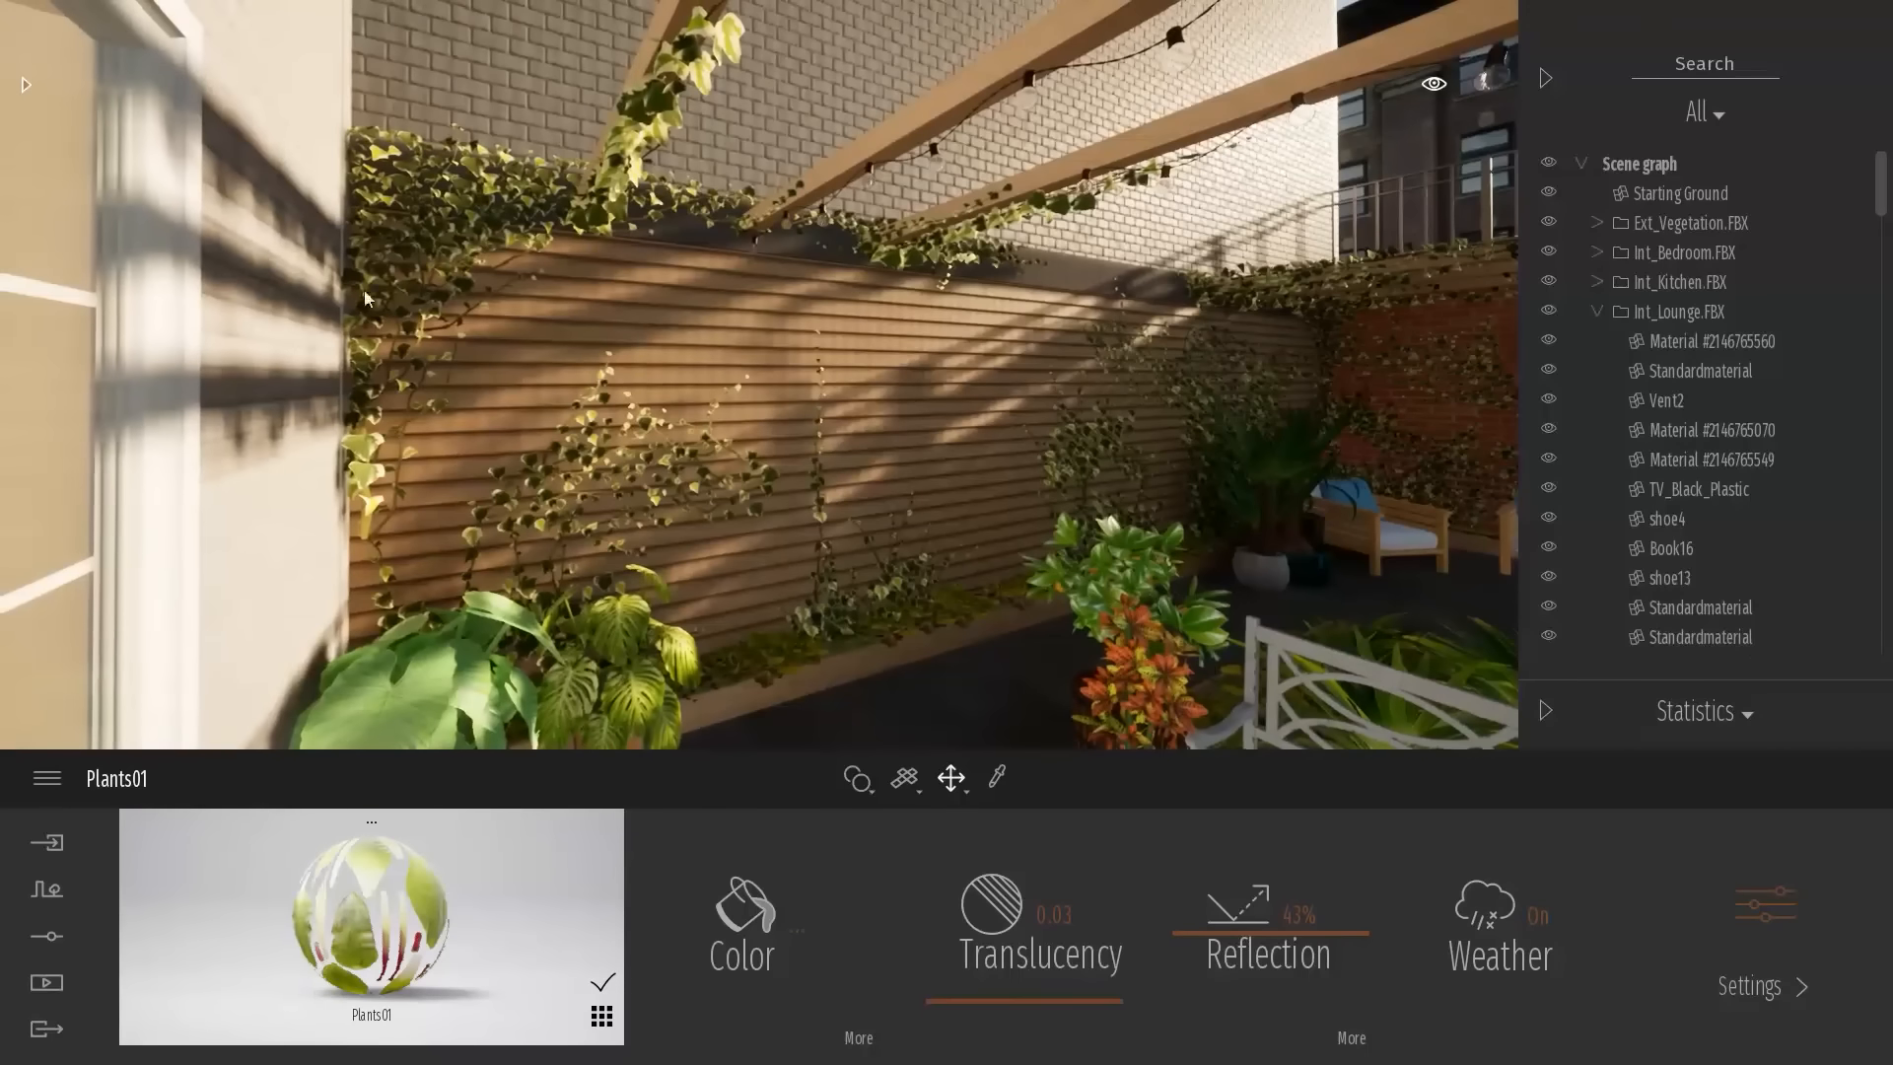
{"action": "right_click_drag", "start_coordinate": [472, 477], "coordinate": [1080, 438]}
{"action": "key", "text": "w"}
{"action": "key", "text": "s"}
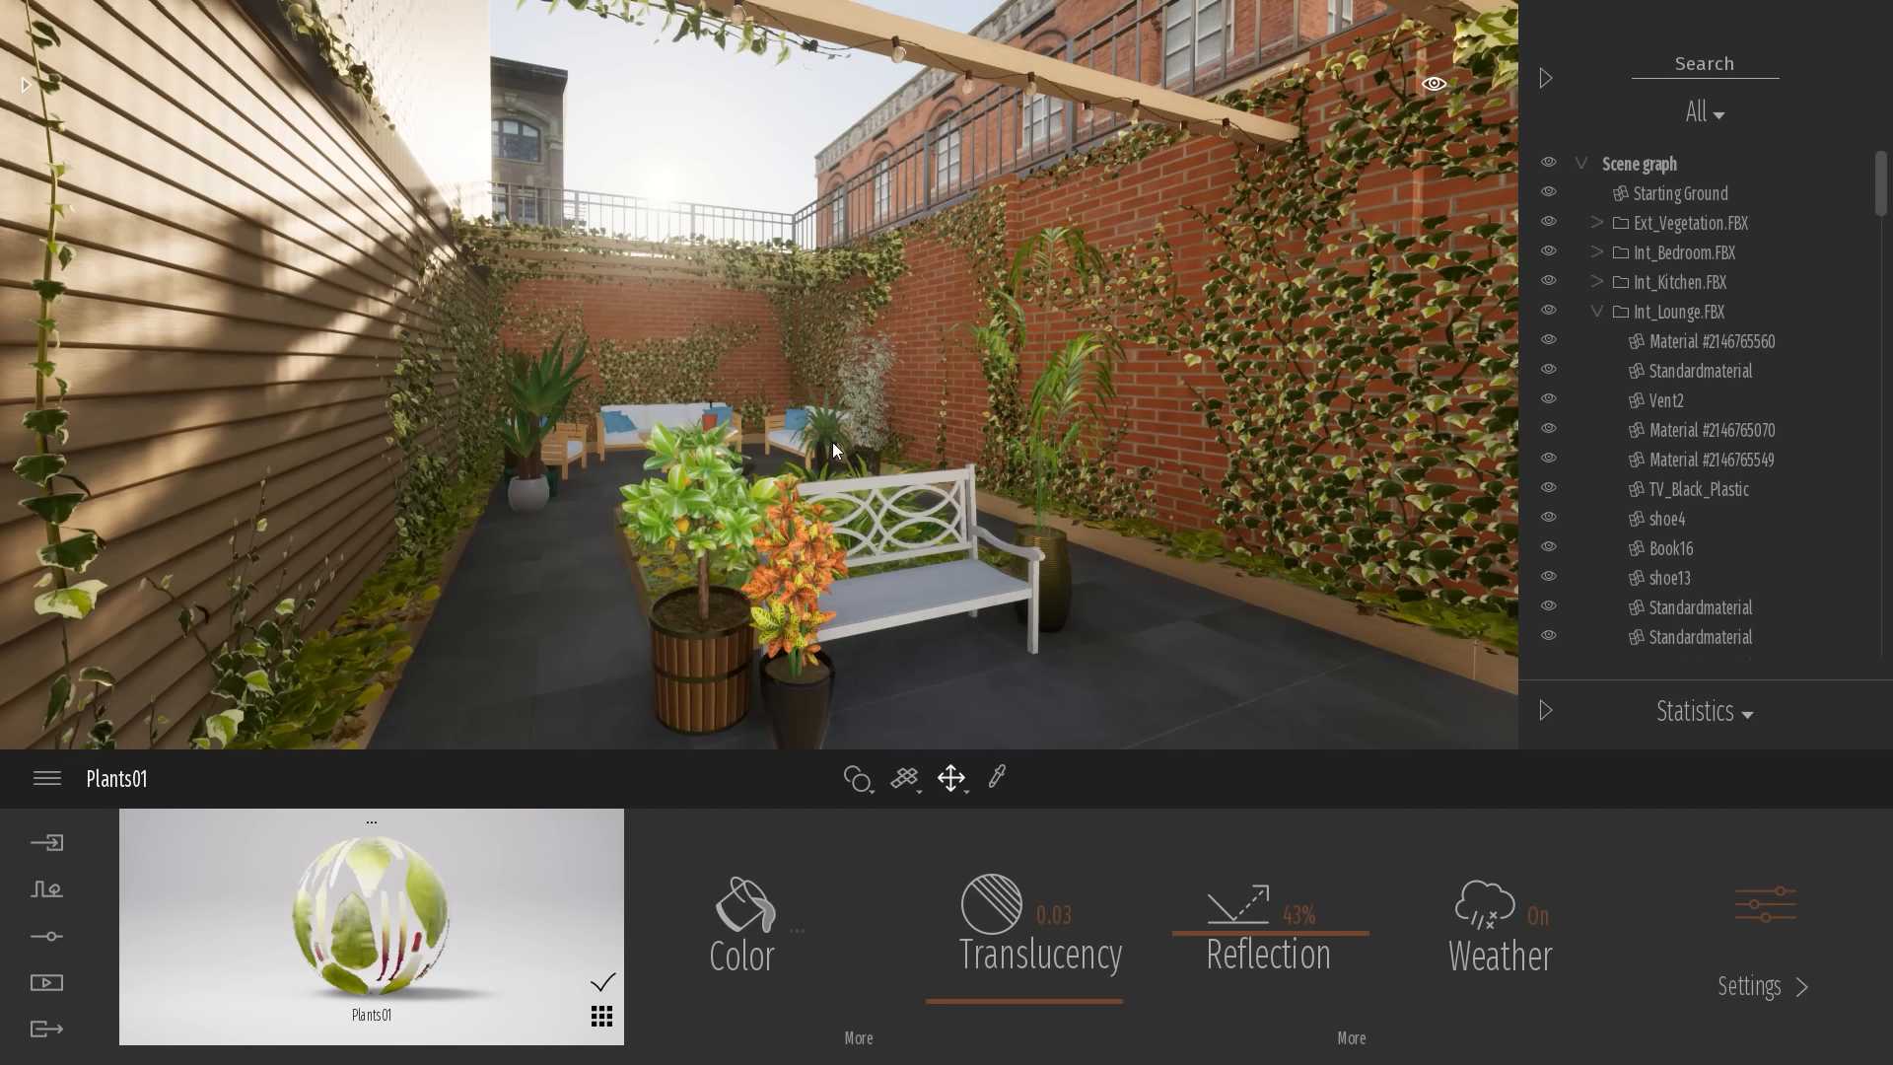
Open another saved Twinmotion project file containing the dressed patio and interior
{"action": "left_click", "coordinate": [37, 780]}
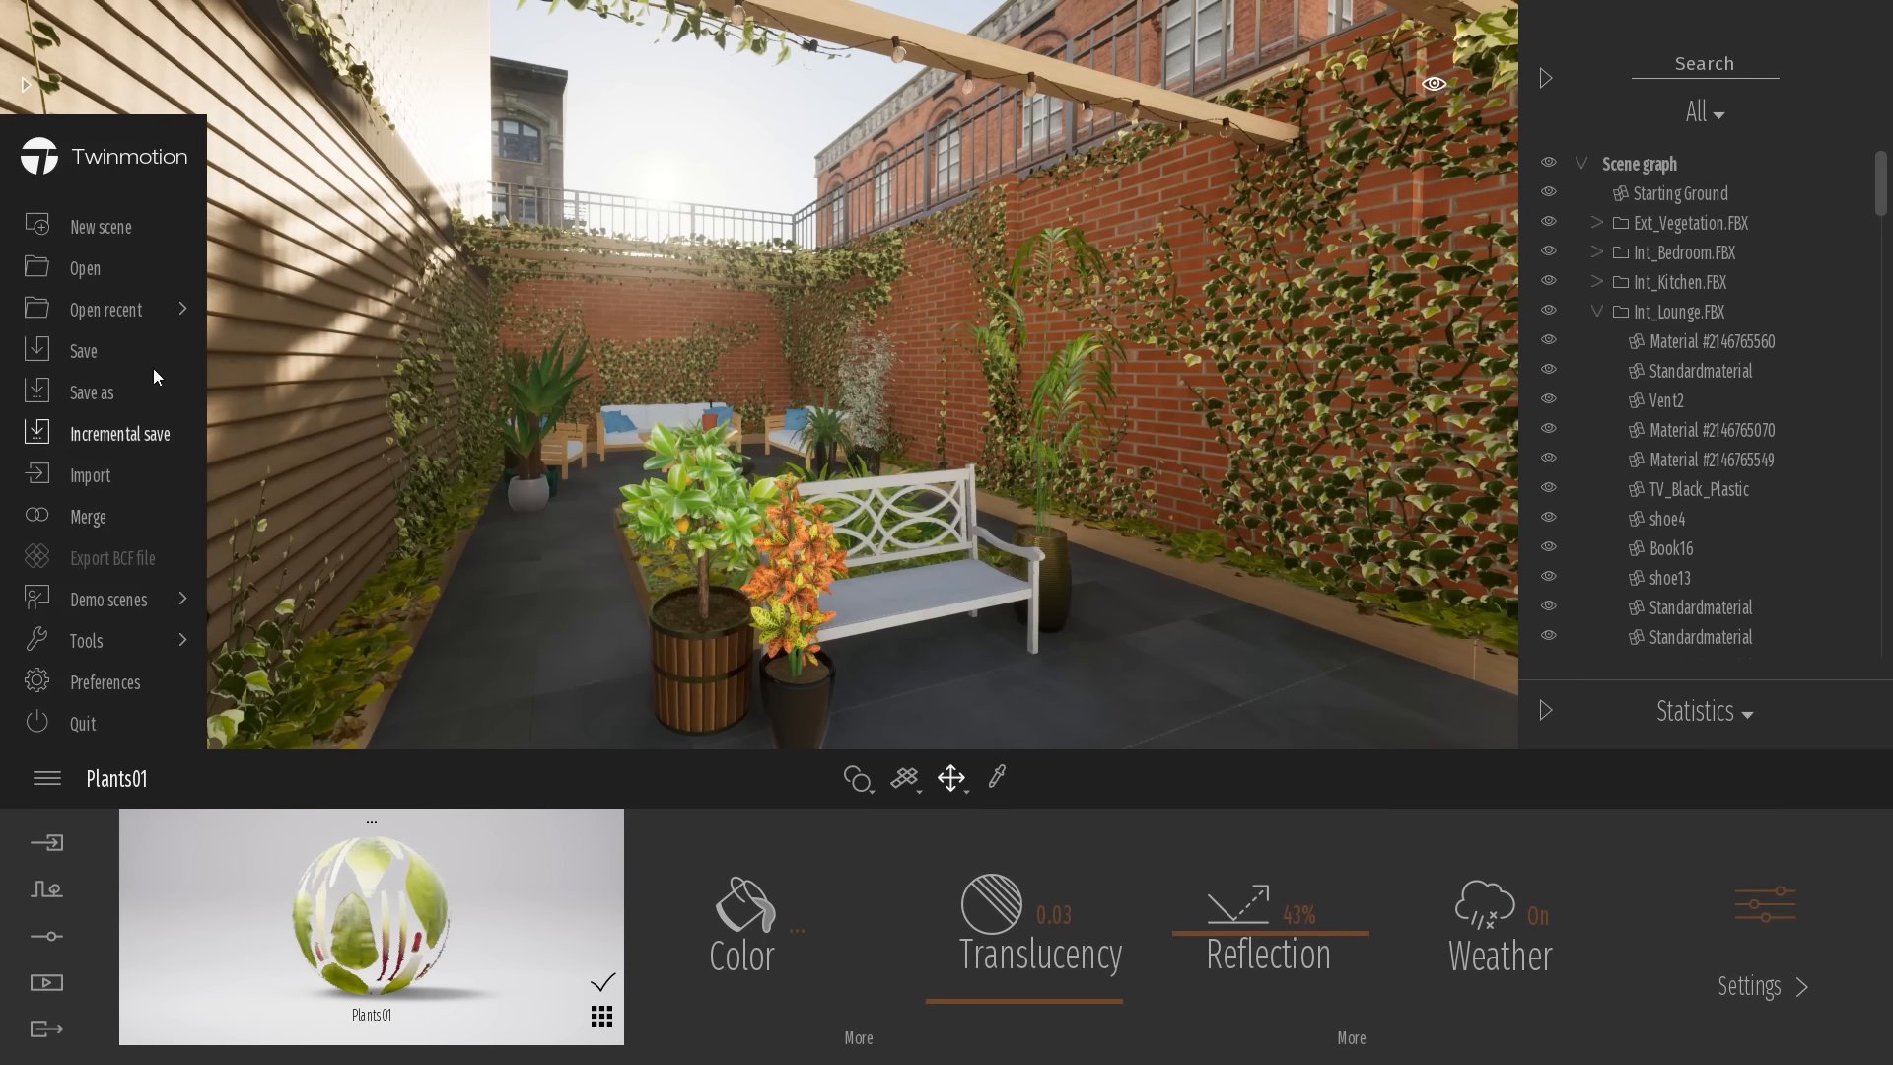
{"action": "left_click", "coordinate": [94, 268]}
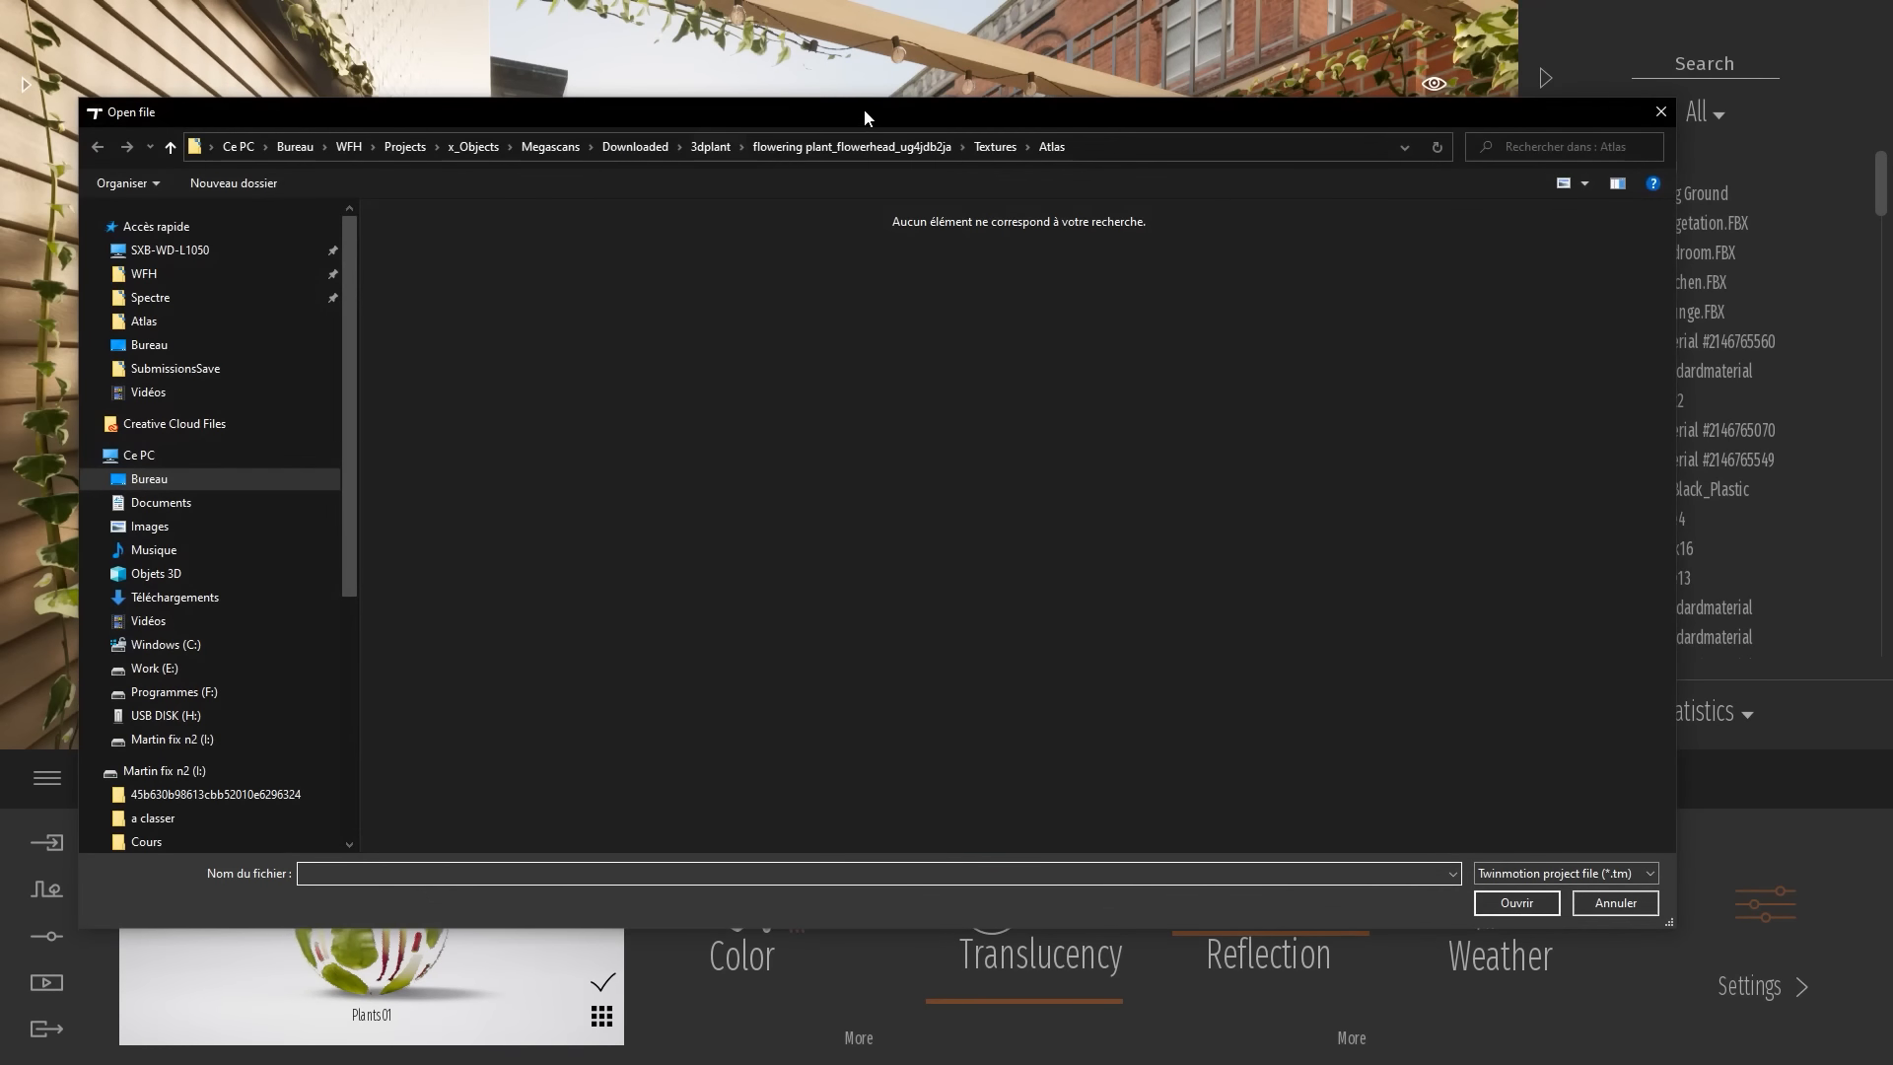
{"action": "left_click_drag", "start_coordinate": [865, 114], "coordinate": [813, 111]}
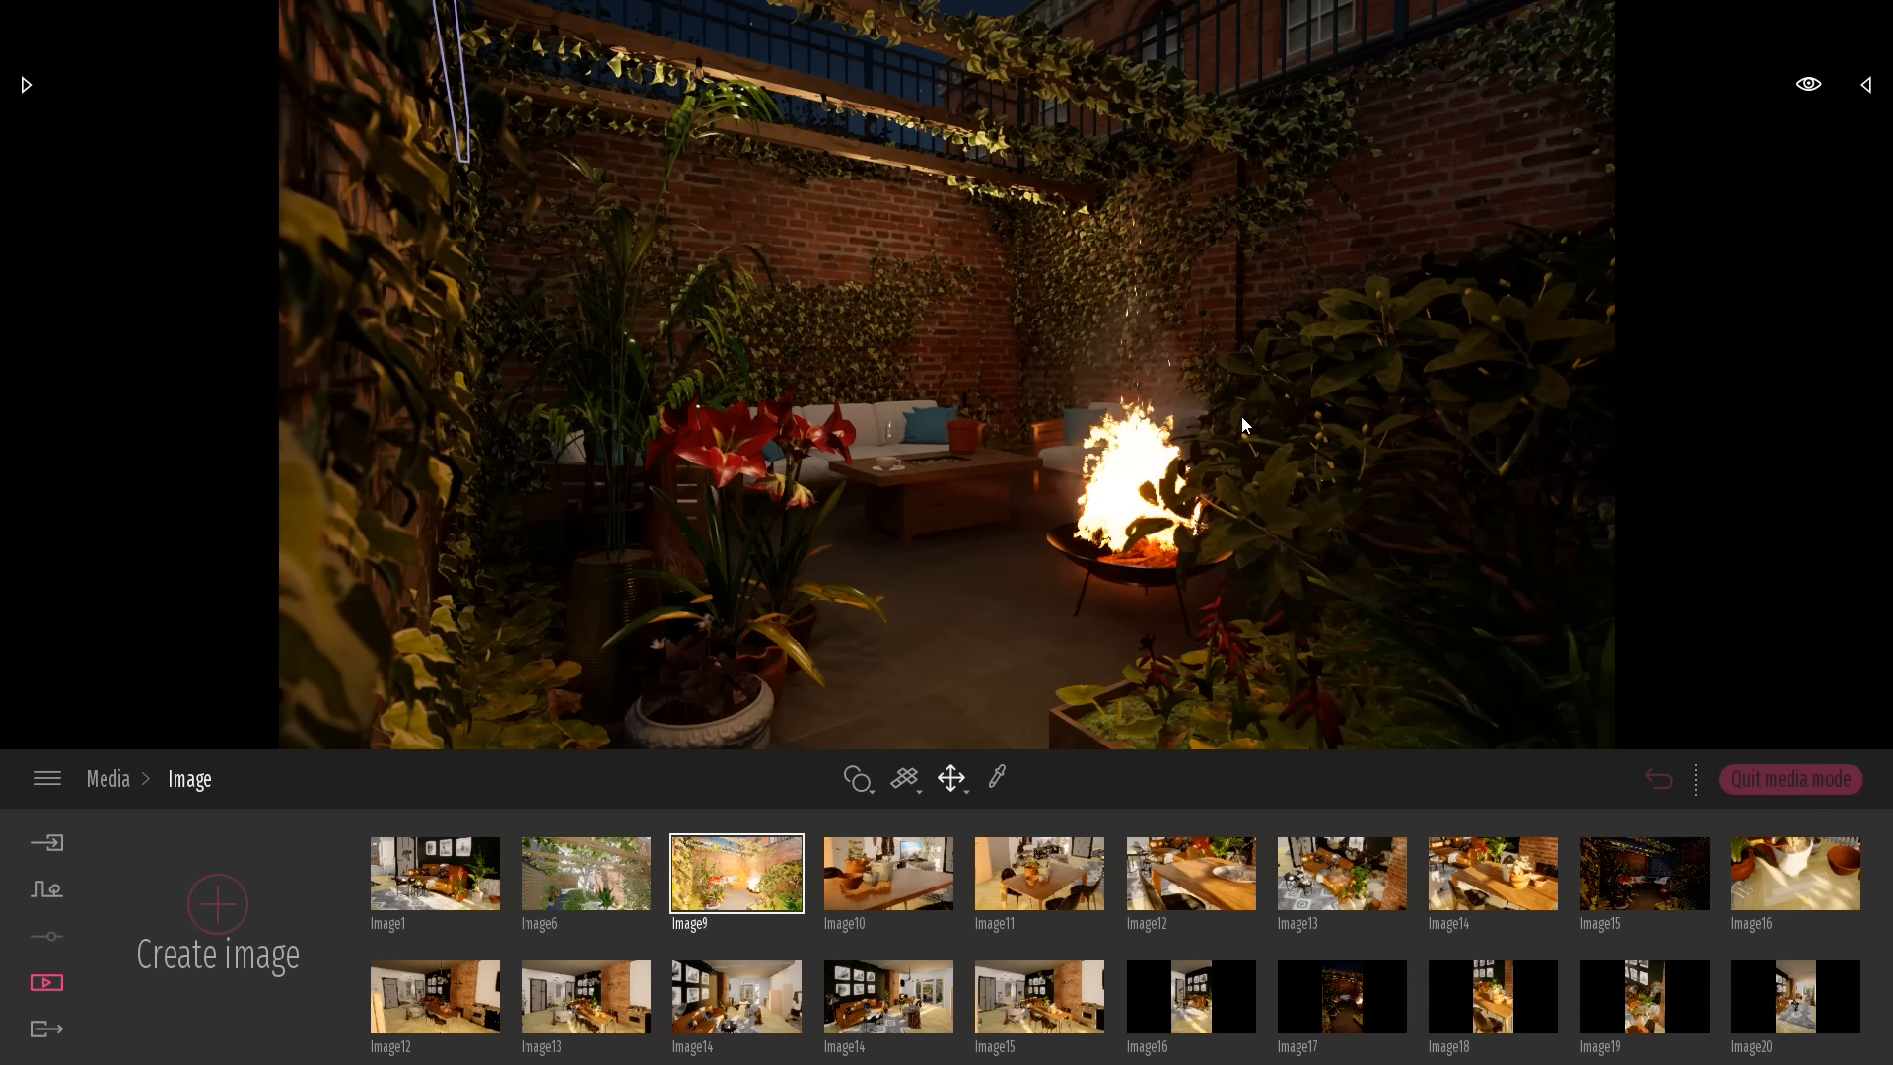
Examine the night-time patio around the fire pit, including the ivy walls, red flowers and ceramic pots
{"action": "key", "text": "Escape"}
{"action": "middle_click_drag", "start_coordinate": [1241, 291], "coordinate": [1069, 377], "text": "shift"}
{"action": "mouse_move", "coordinate": [1070, 377]}
{"action": "right_mouse_down"}
{"action": "mouse_move", "coordinate": [779, 372]}
{"action": "mouse_move", "coordinate": [1065, 378]}
{"action": "right_mouse_up"}
{"action": "right_click_drag", "start_coordinate": [734, 436], "coordinate": [789, 451]}
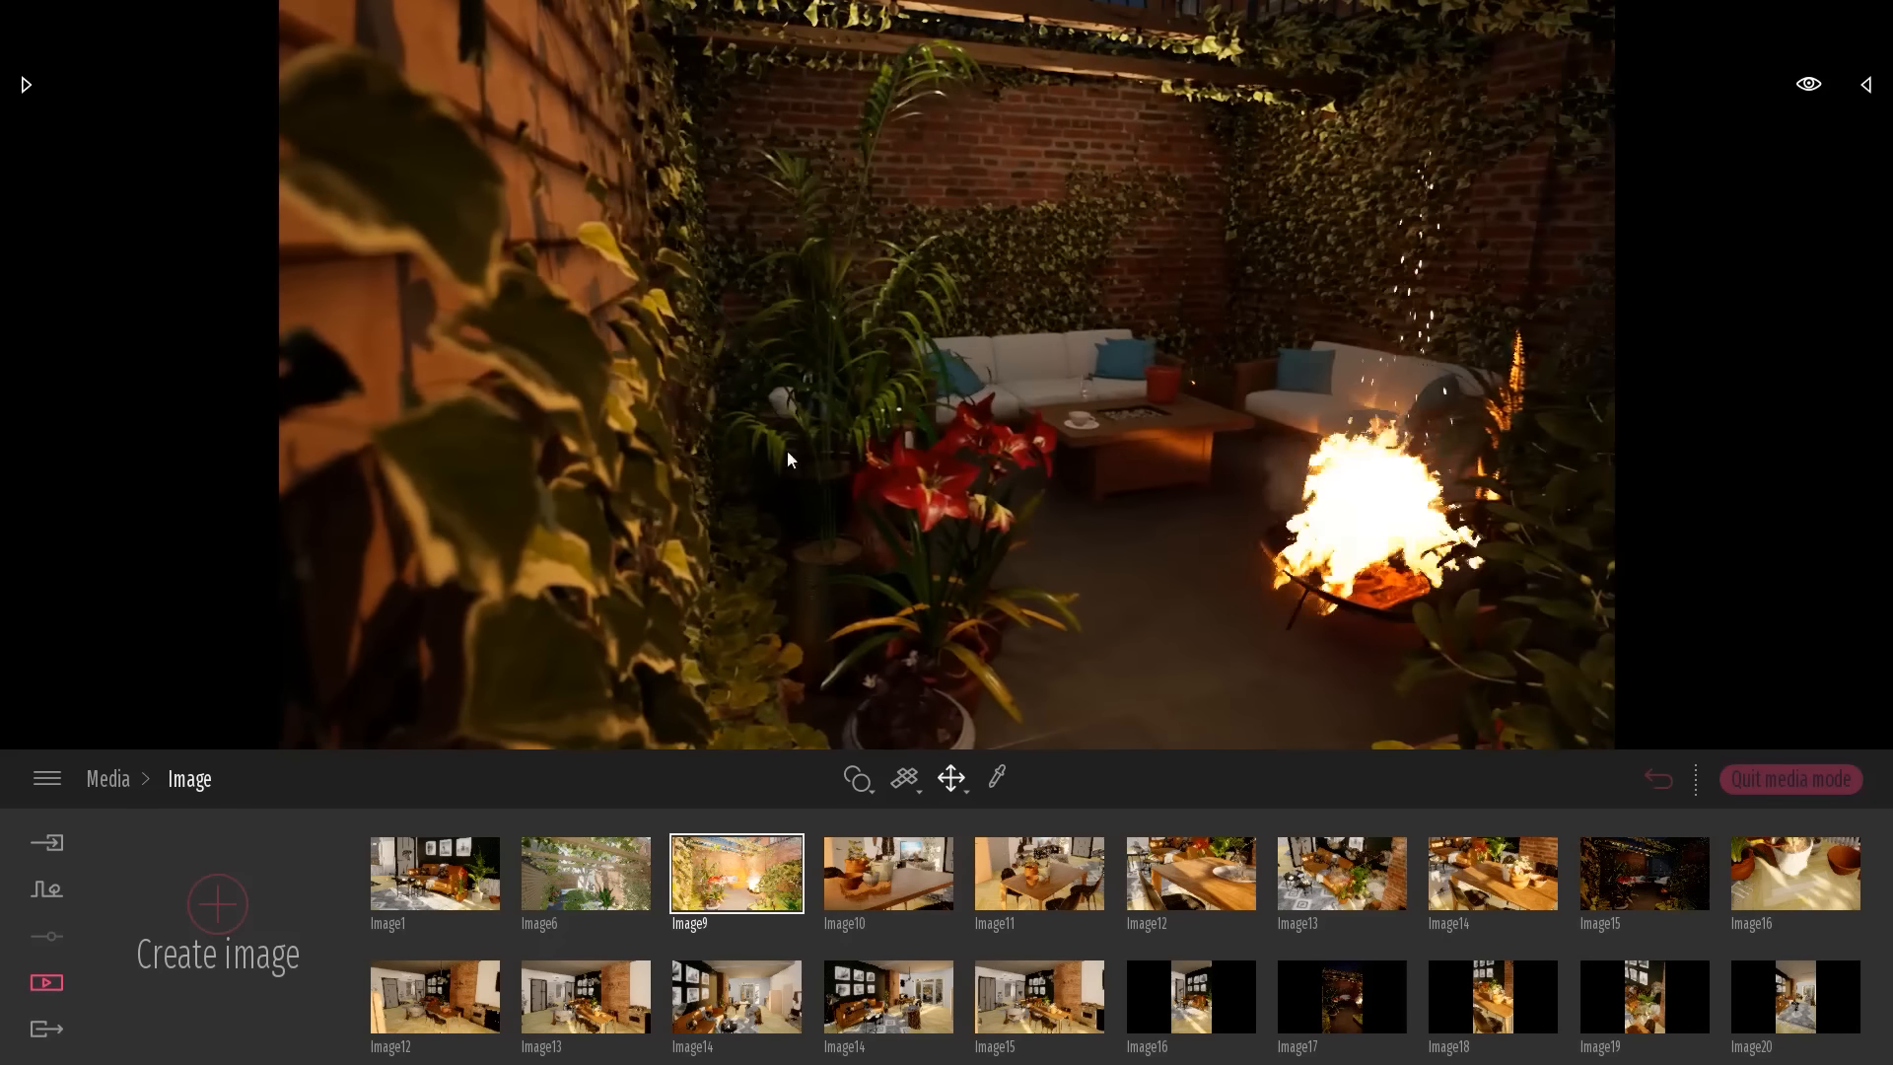
{"action": "right_click_drag", "start_coordinate": [1204, 385], "coordinate": [1267, 321]}
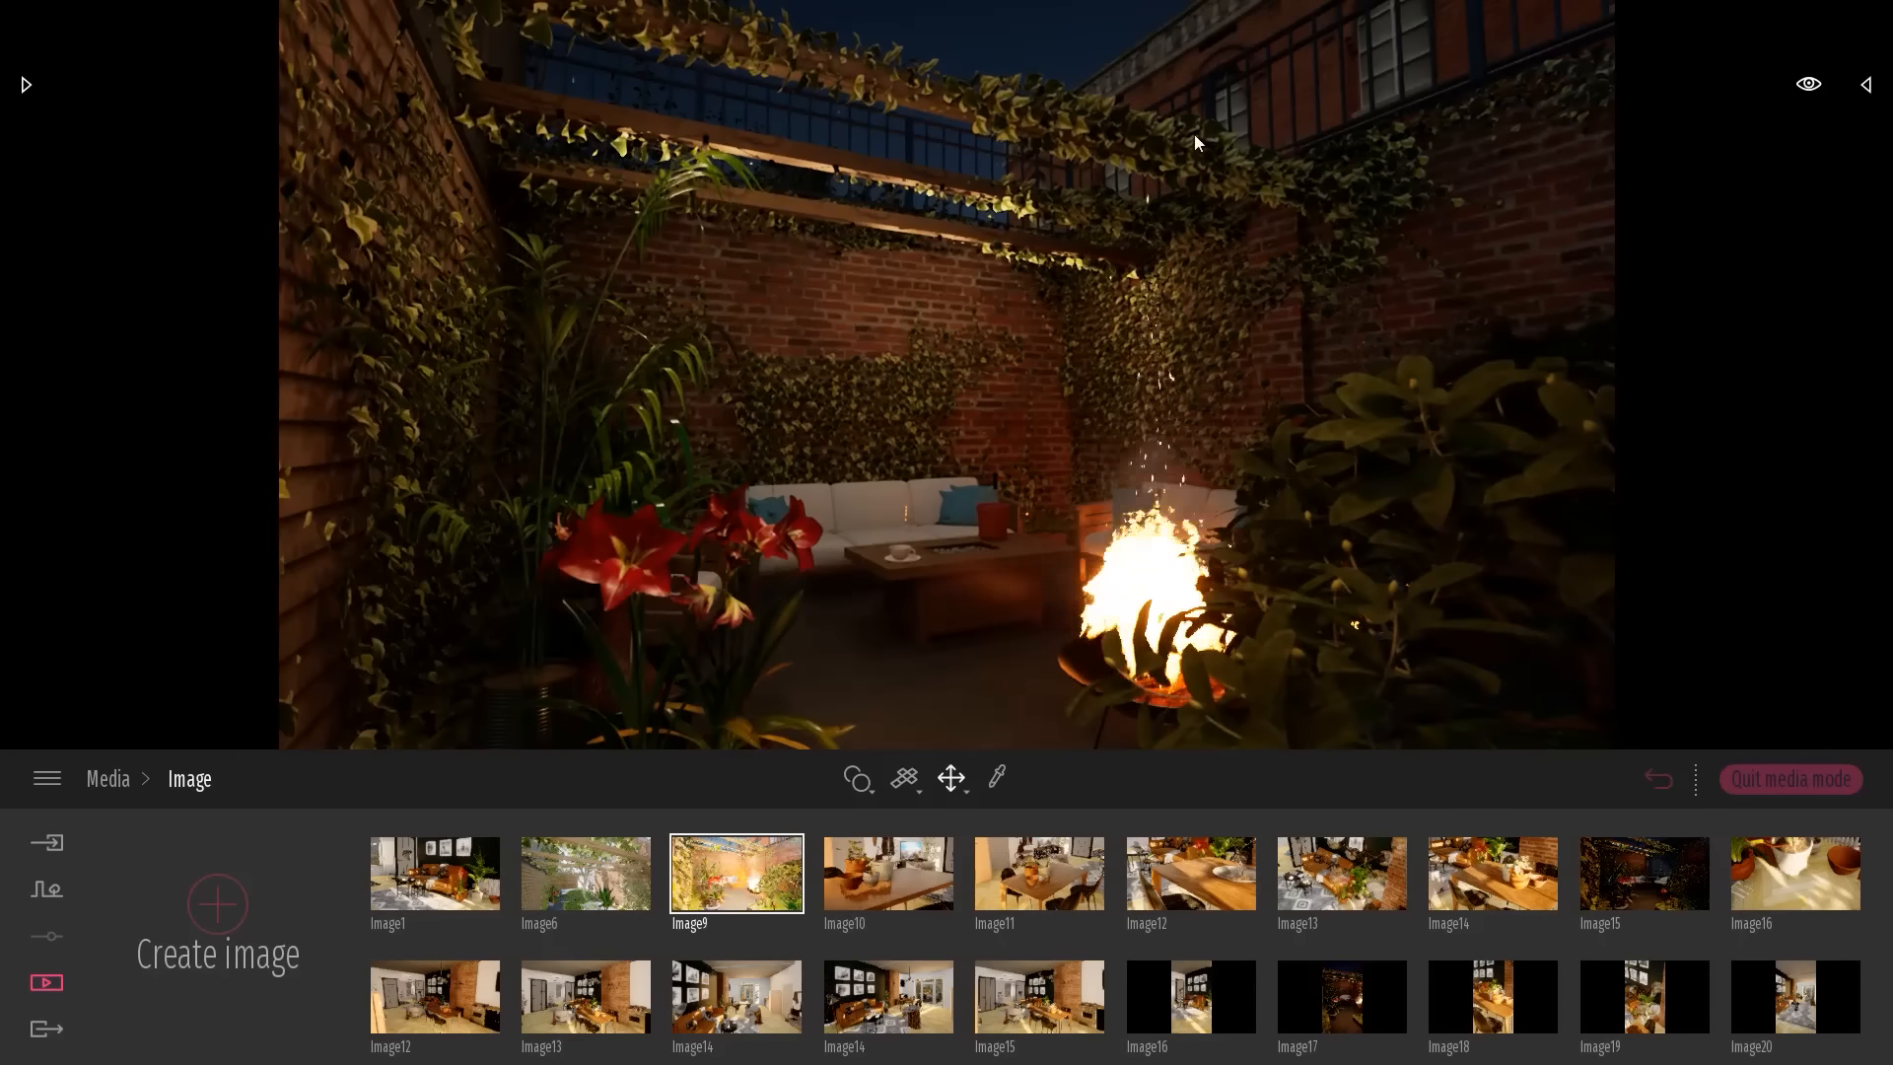
{"action": "right_click_drag", "start_coordinate": [1038, 308], "coordinate": [819, 665]}
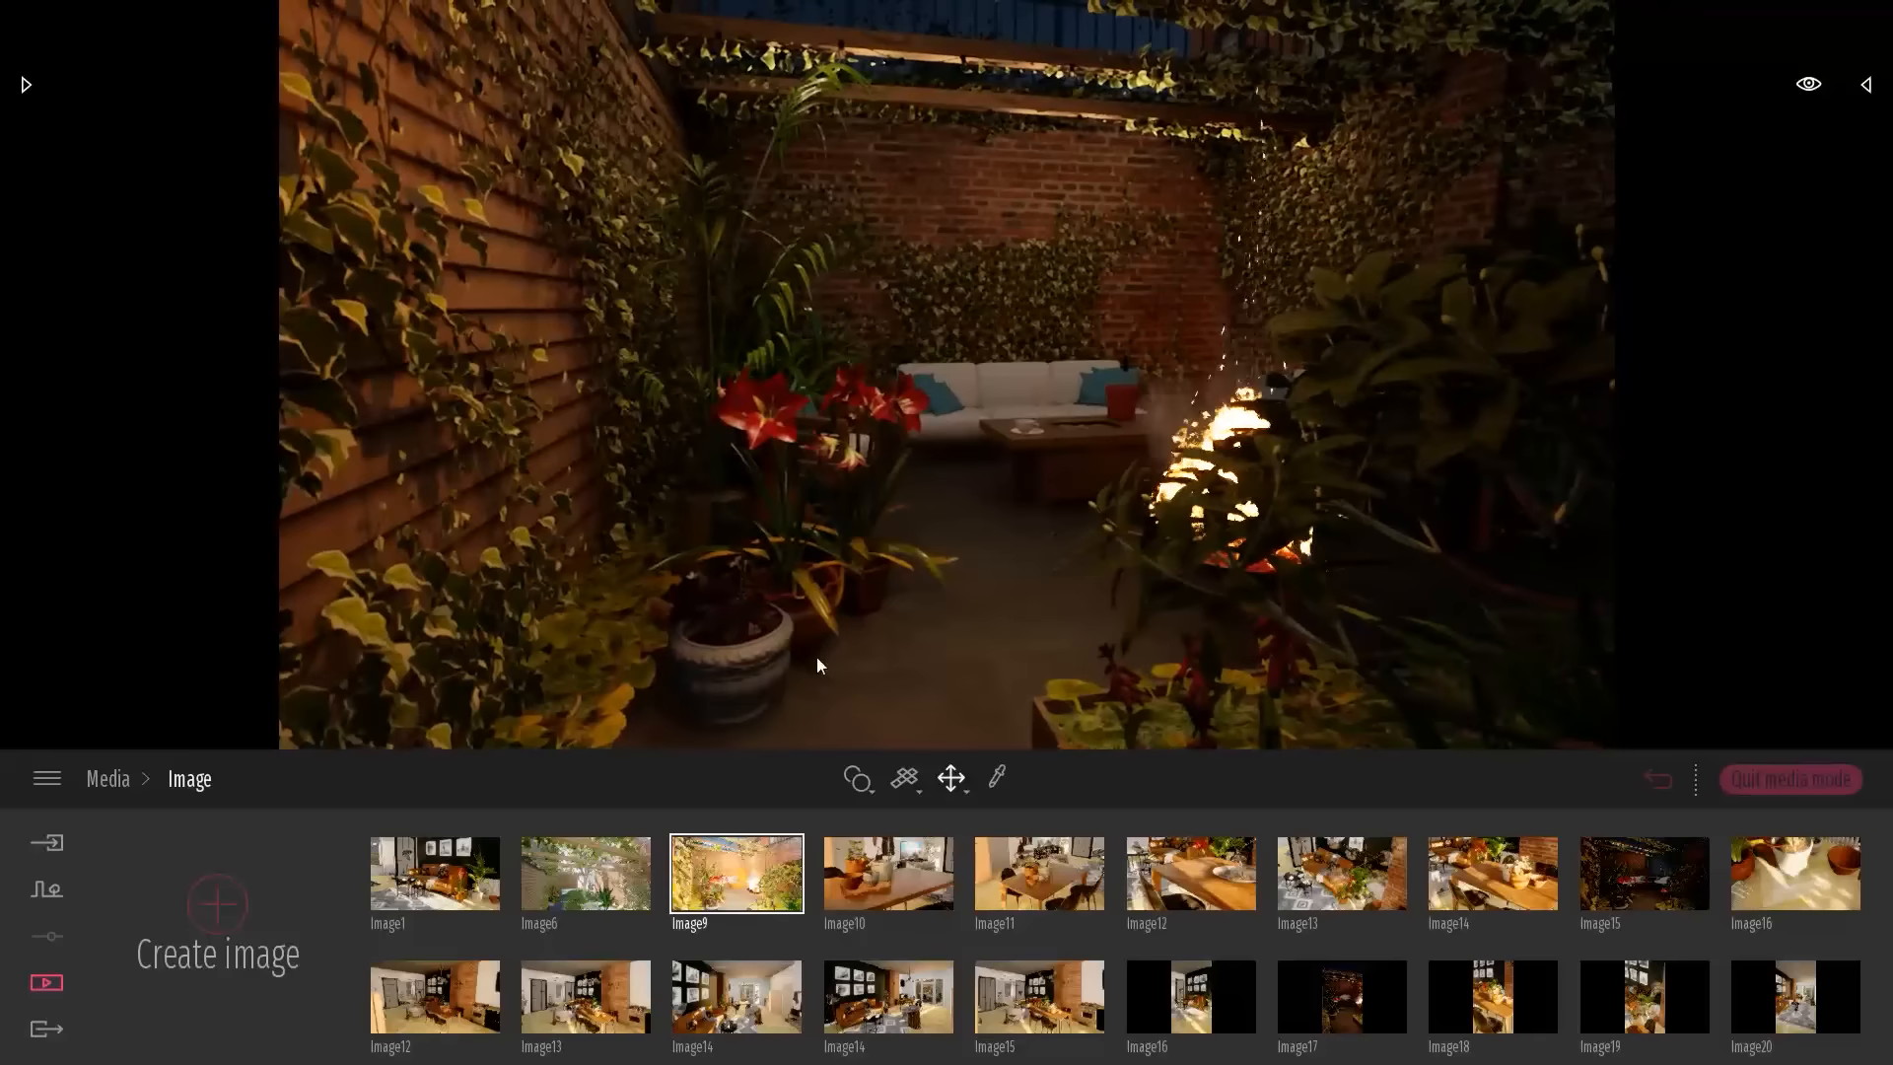
{"action": "scroll", "coordinate": [741, 659], "scroll_direction": "up", "scroll_amount": 3}
{"action": "middle_click_drag", "start_coordinate": [742, 658], "coordinate": [811, 457]}
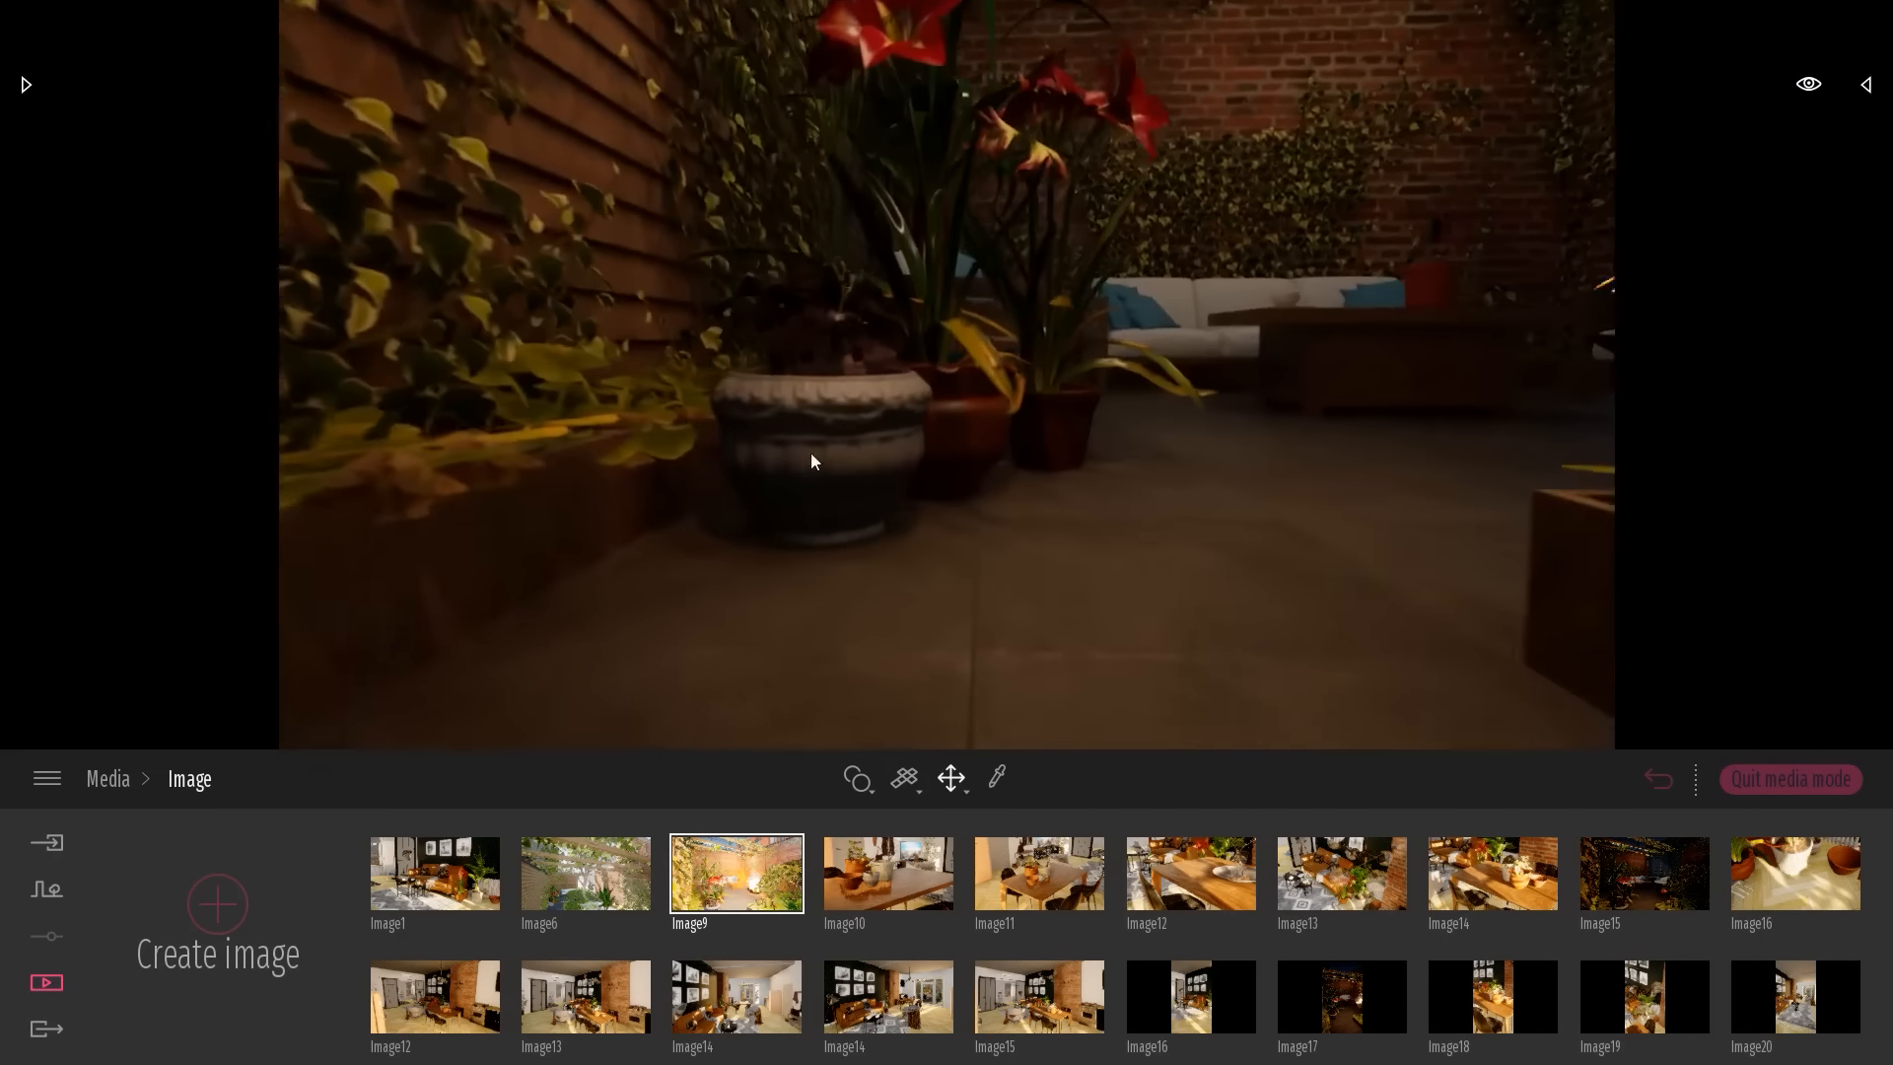
{"action": "scroll", "coordinate": [812, 457], "scroll_direction": "up", "scroll_amount": 2}
{"action": "key", "text": "s"}
{"action": "right_click_drag", "start_coordinate": [1013, 456], "coordinate": [1183, 518]}
{"action": "right_click_drag", "start_coordinate": [1069, 467], "coordinate": [1178, 566]}
{"action": "right_click_drag", "start_coordinate": [1131, 496], "coordinate": [345, 498]}
{"action": "key", "text": "w"}
{"action": "key", "text": "w"}
{"action": "key", "text": "w"}
{"action": "right_click_drag", "start_coordinate": [1131, 495], "coordinate": [1316, 557]}
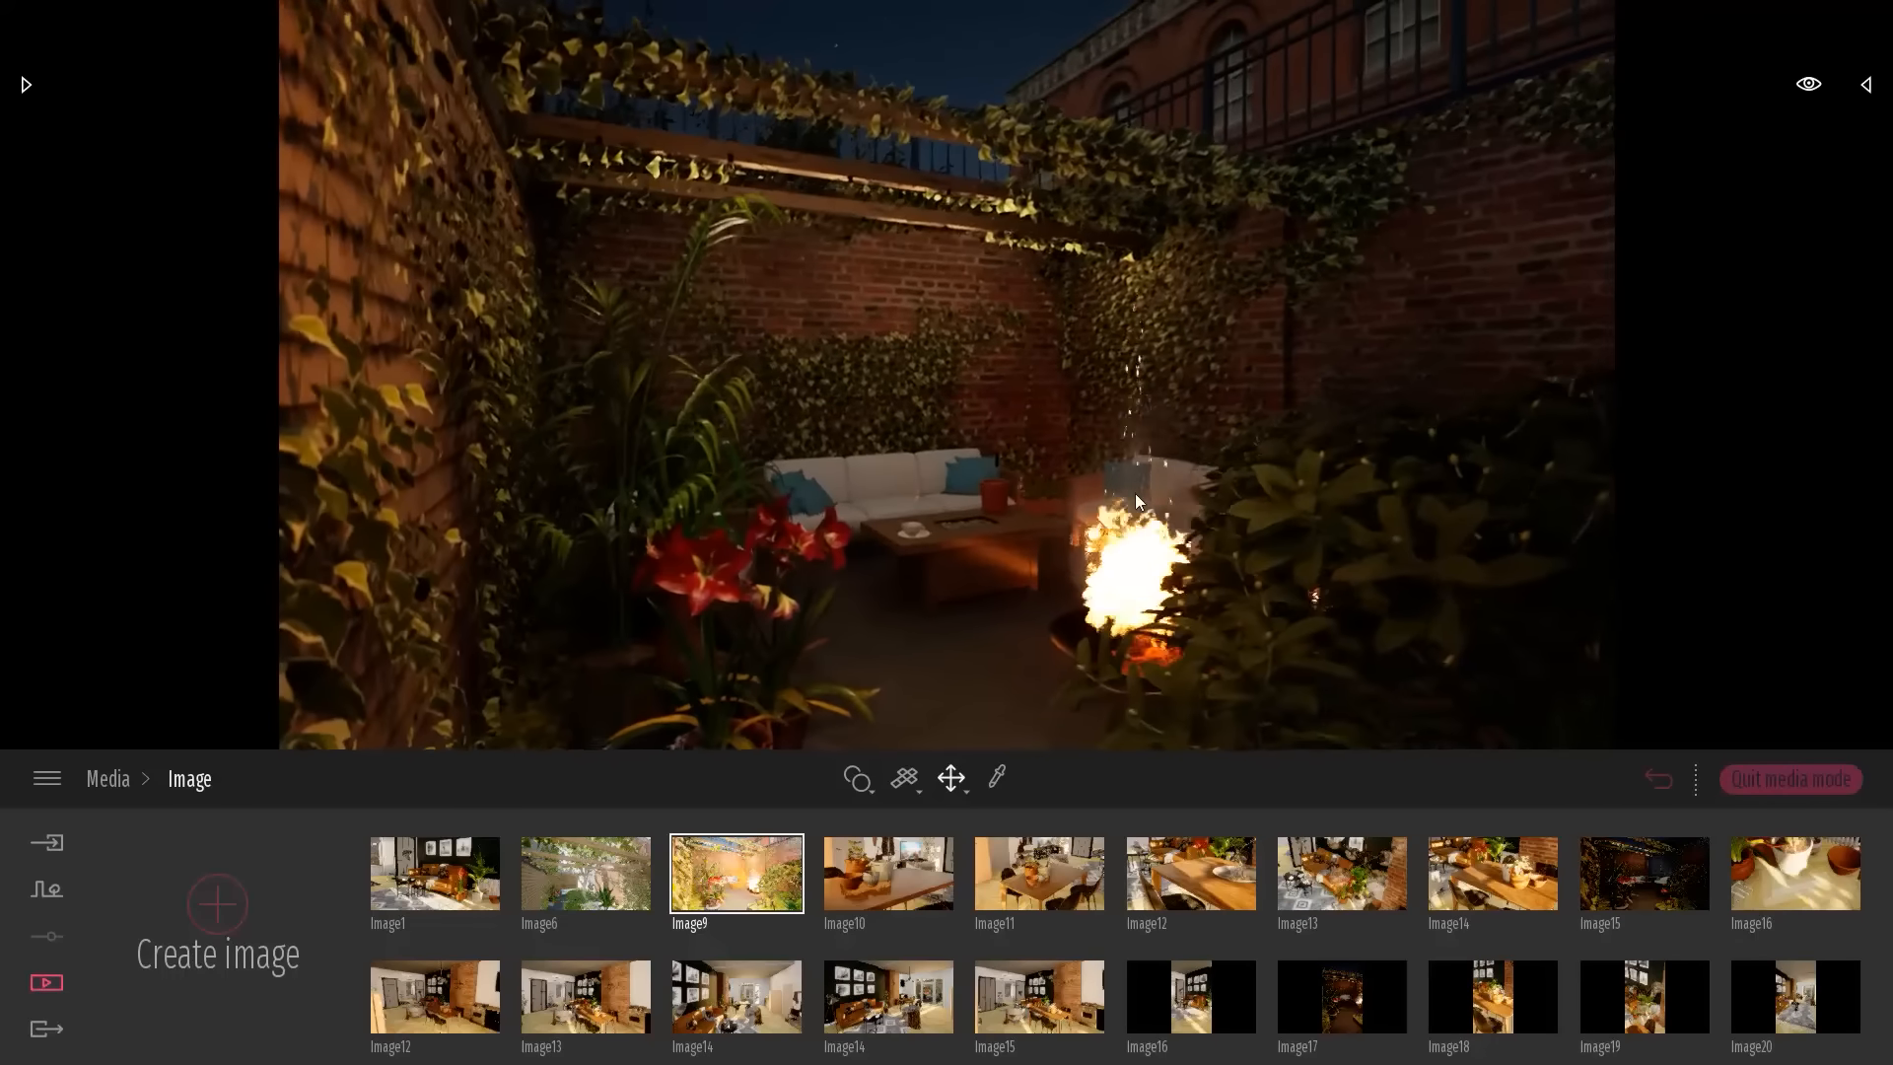
Display the Image1 view and look over the leather sofa, potted plants and brick column
{"action": "mouse_move", "coordinate": [422, 925]}
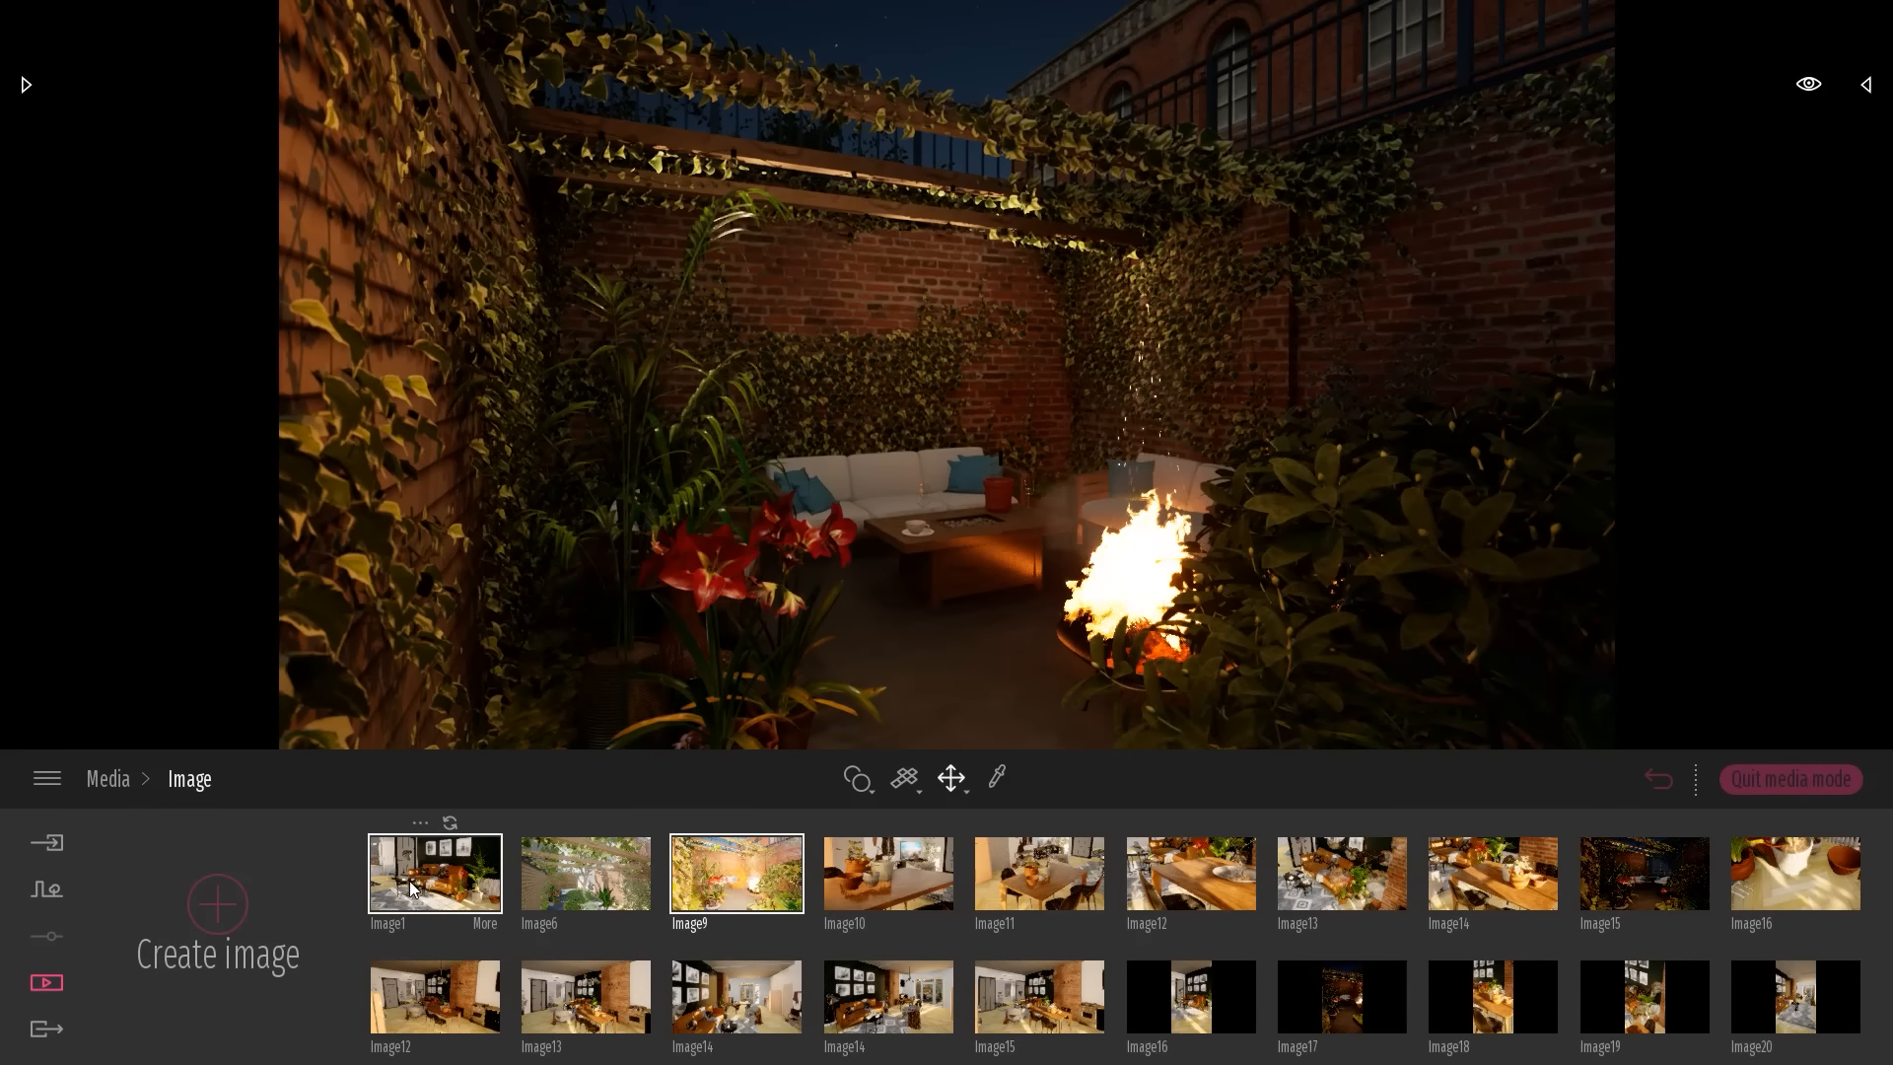
{"action": "left_click", "coordinate": [413, 888]}
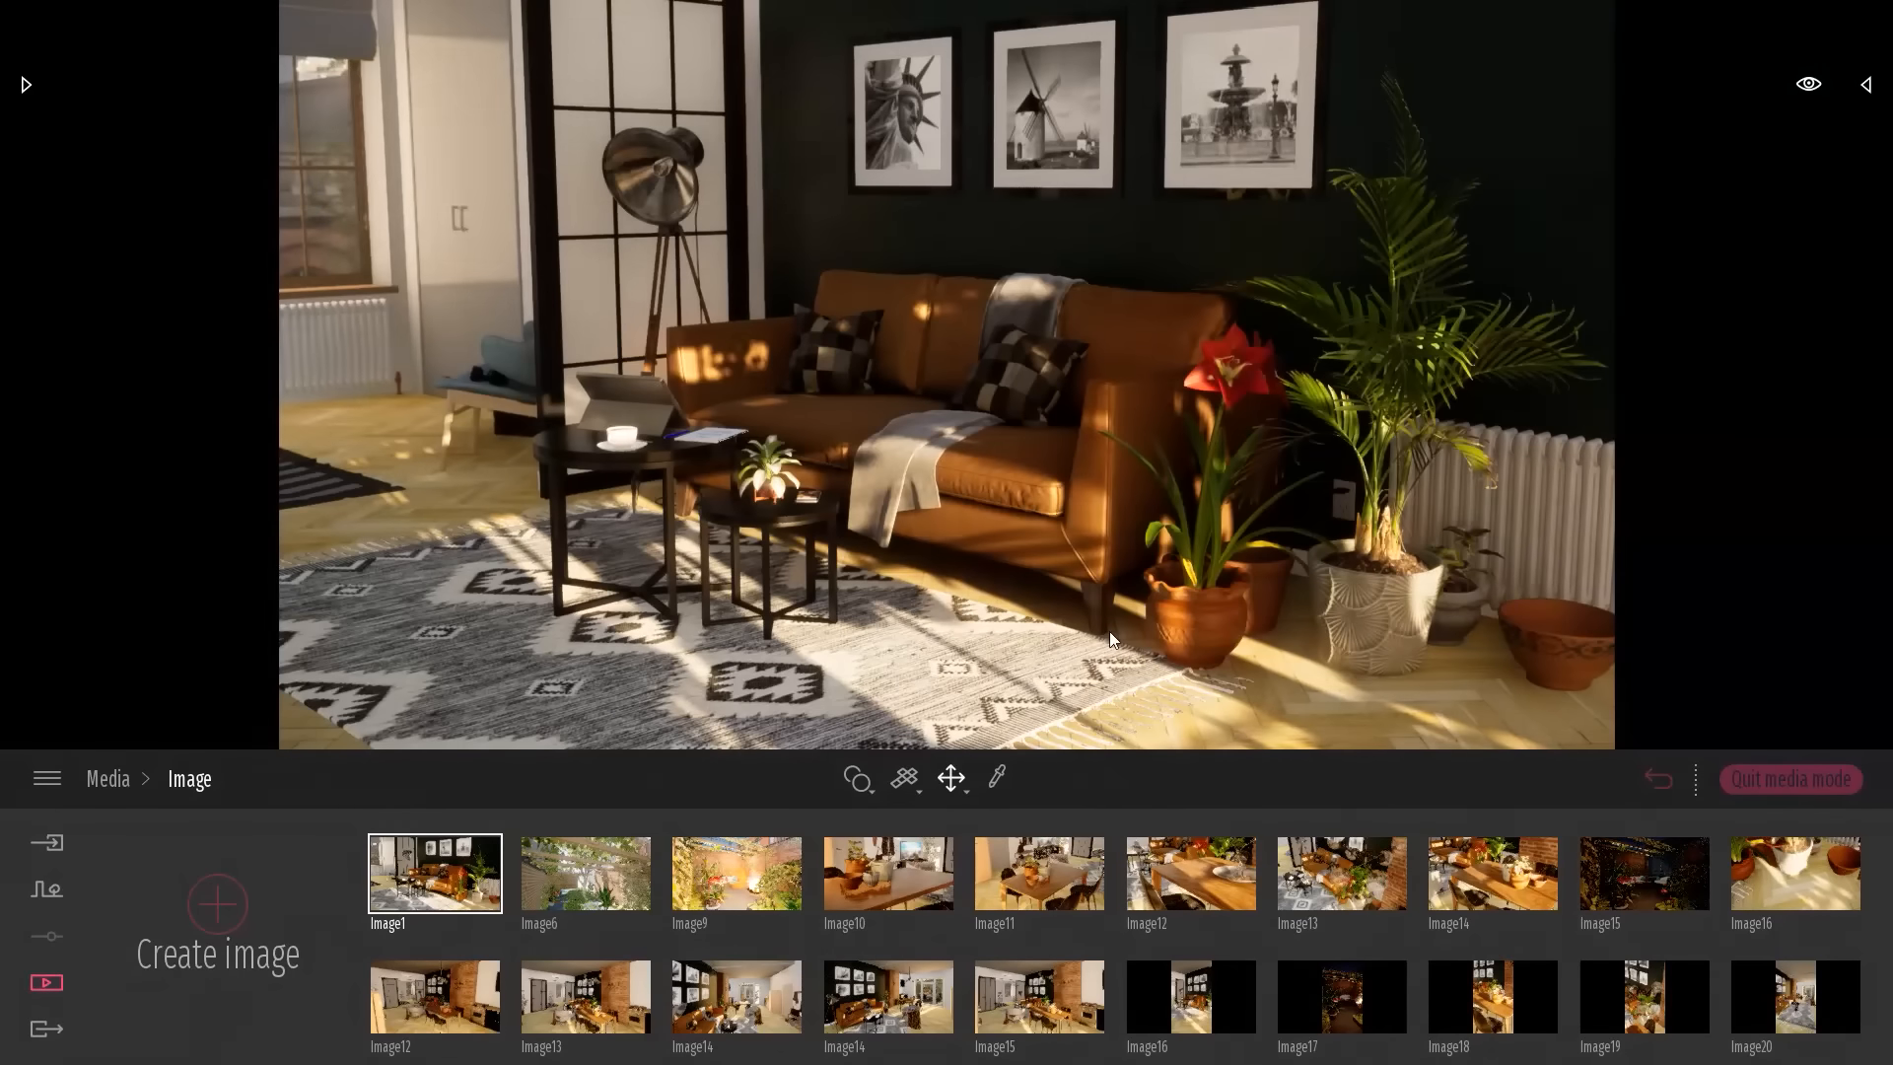
{"action": "right_click_drag", "start_coordinate": [1173, 534], "coordinate": [1237, 547]}
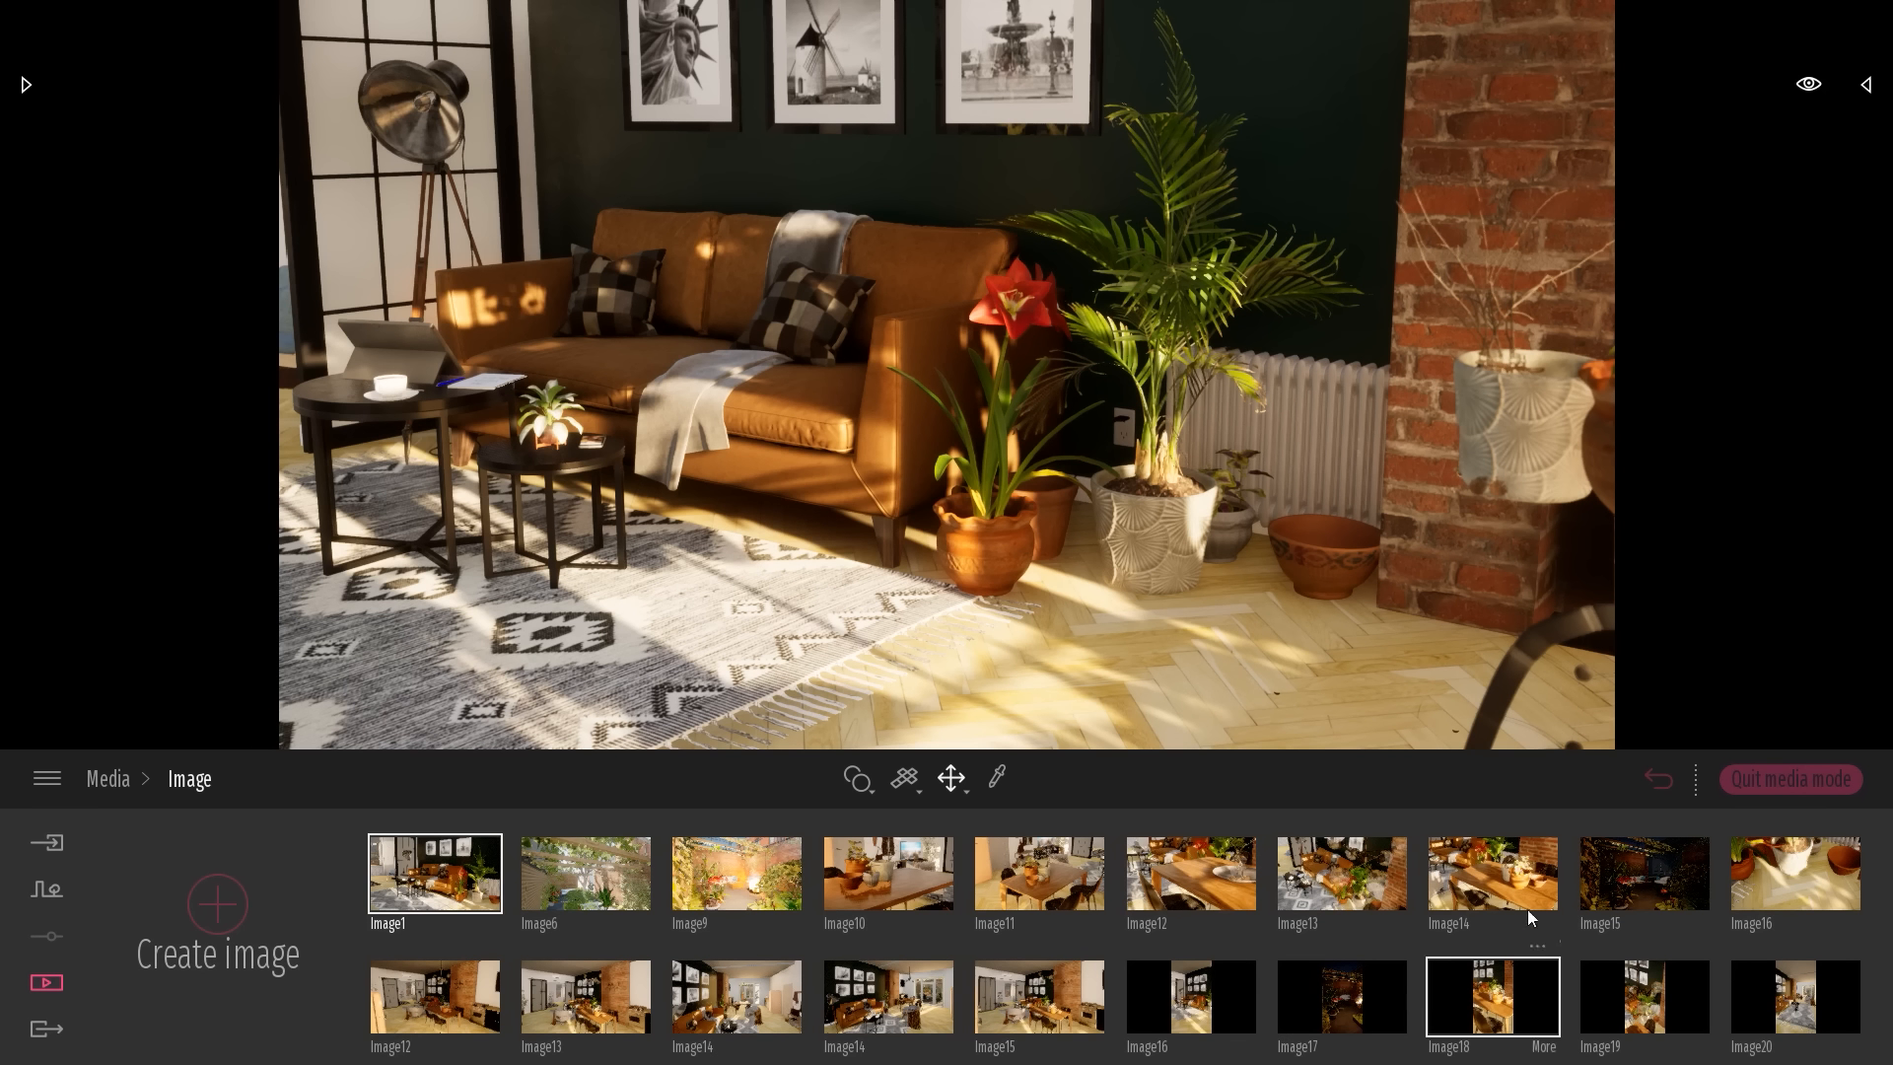
Display the Image14 view showing the dining table and examine its terracotta pot, vase and bowl from different distances
{"action": "left_click", "coordinate": [1538, 882]}
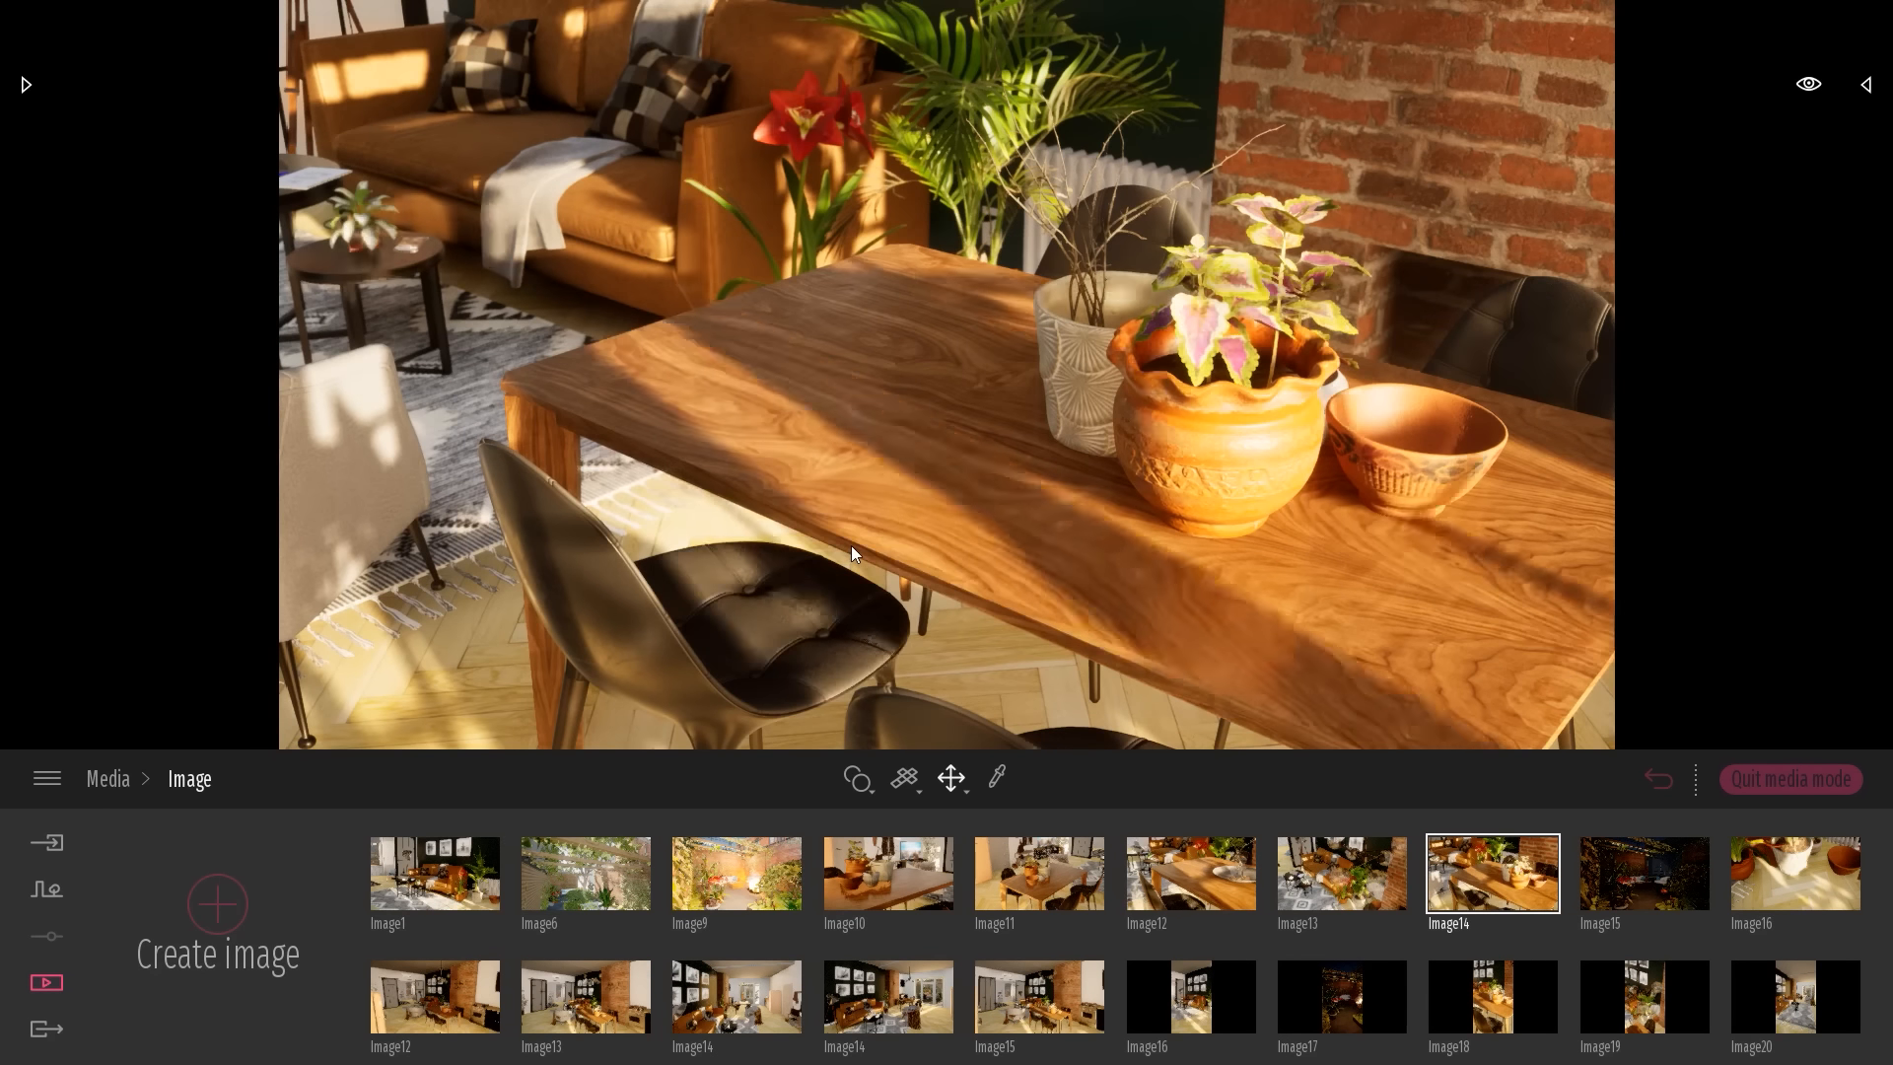
{"action": "key", "text": "w"}
{"action": "right_click_drag", "start_coordinate": [1289, 603], "coordinate": [1226, 343]}
{"action": "key", "text": "d"}
{"action": "key", "text": "a"}
{"action": "key", "text": "w"}
{"action": "key", "text": "s"}
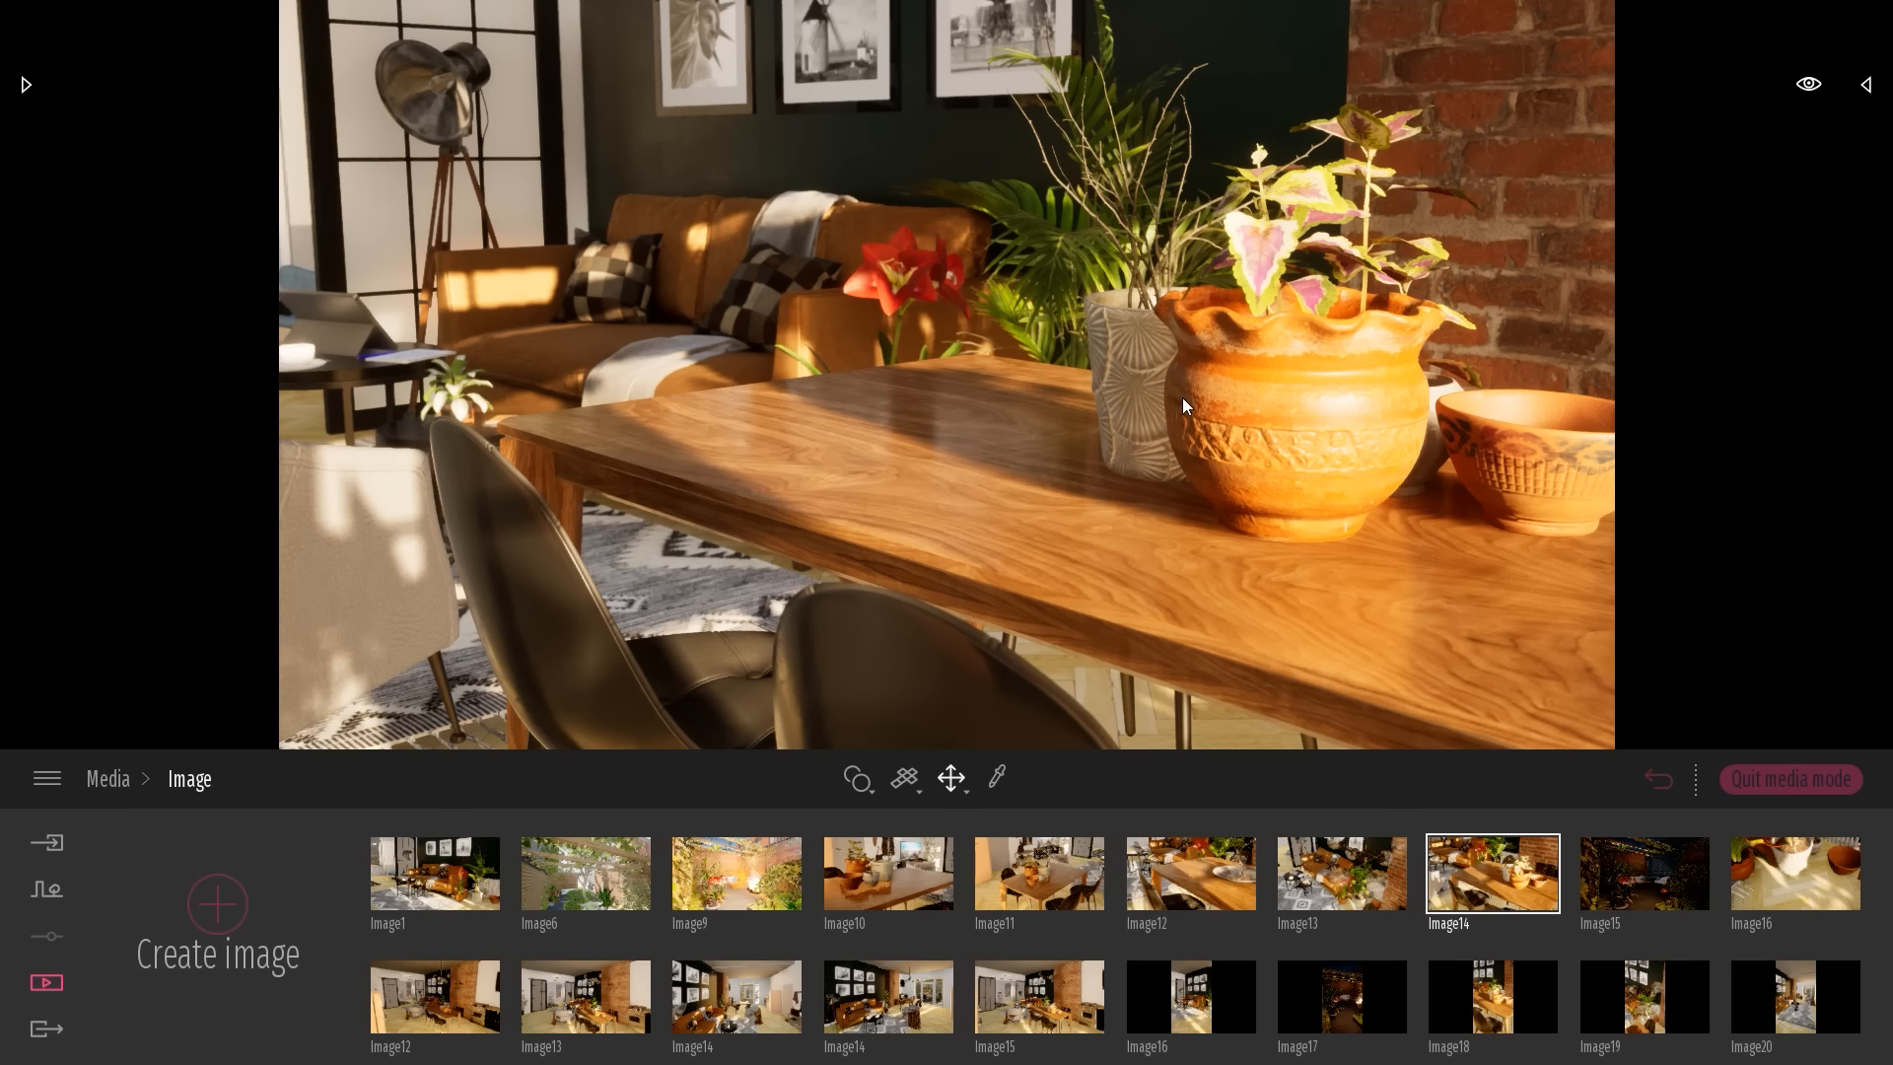
{"action": "scroll", "coordinate": [1183, 406], "scroll_direction": "down", "scroll_amount": 4}
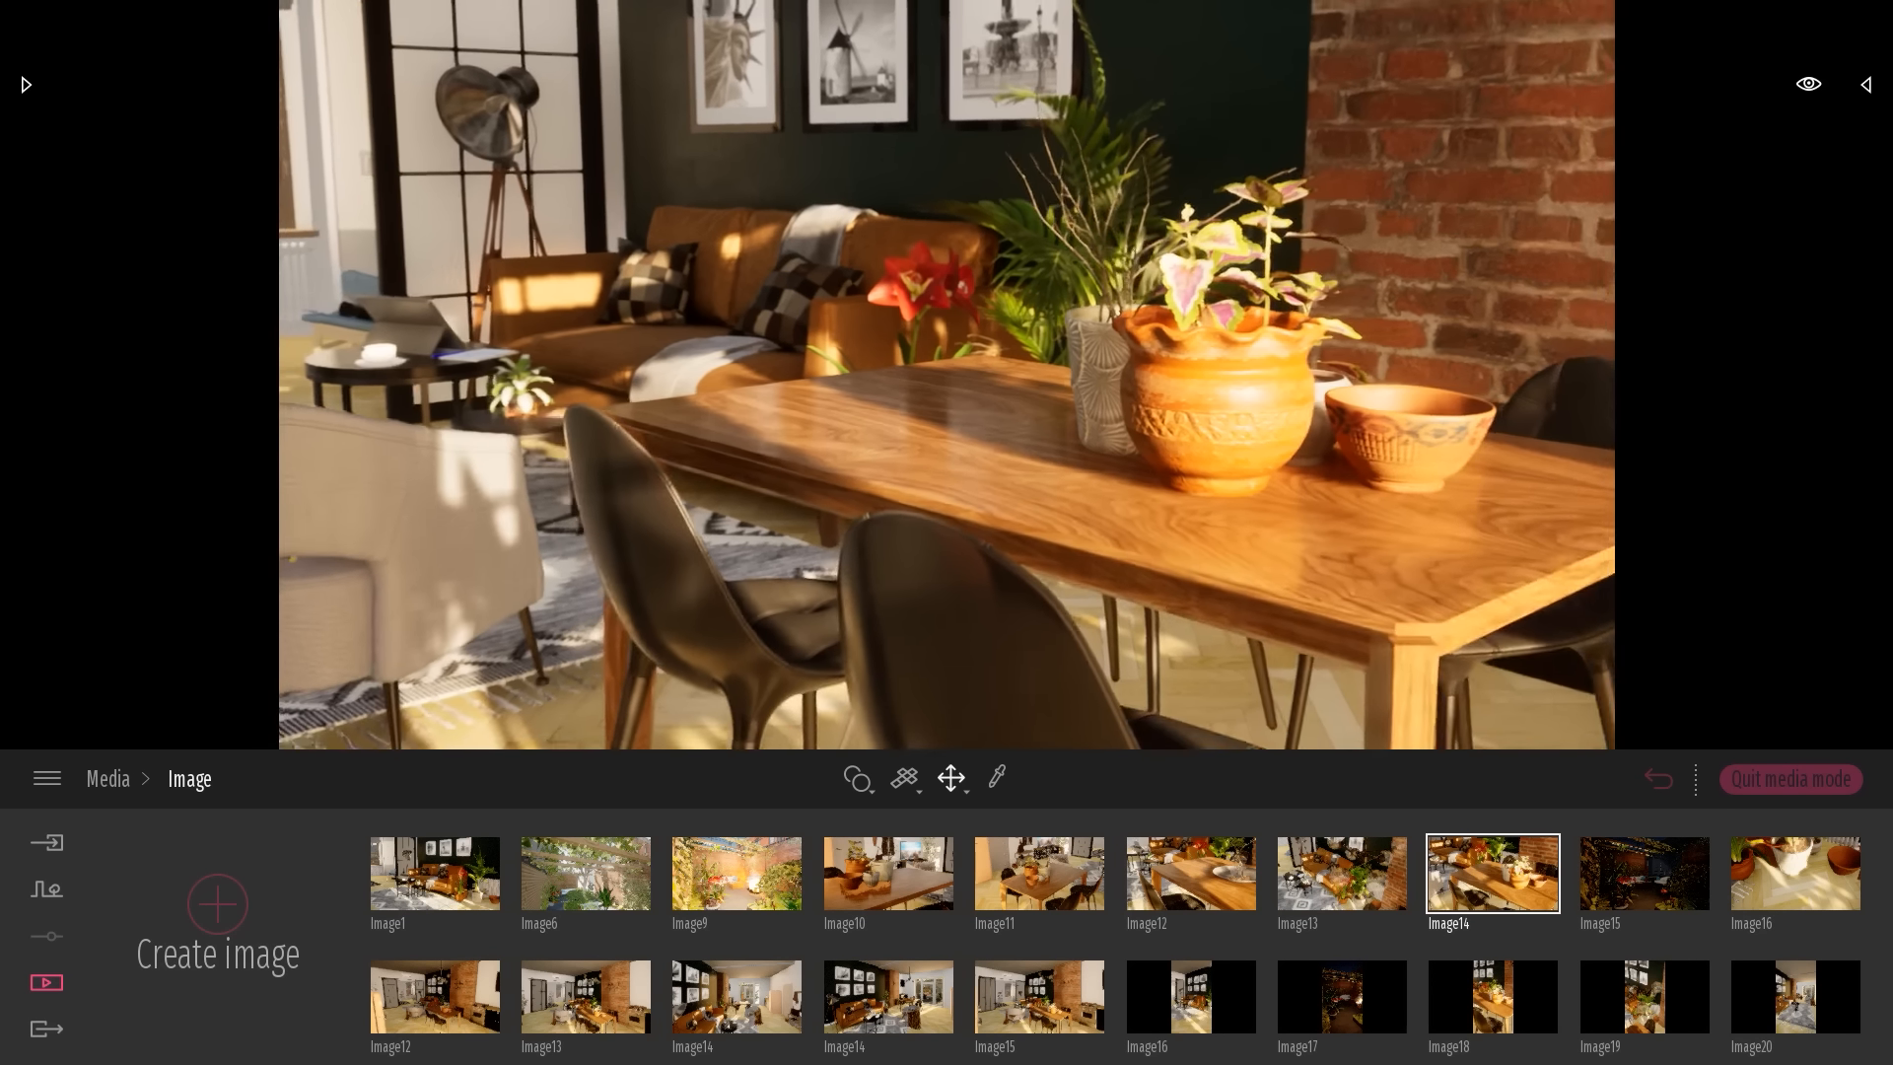
Look over the pots on the dining table, and display the other Image14 view to examine the leather sofa and picture wall
{"action": "scroll", "coordinate": [1178, 414], "scroll_direction": "up", "scroll_amount": 2}
{"action": "middle_click_drag", "start_coordinate": [1178, 414], "coordinate": [1102, 562]}
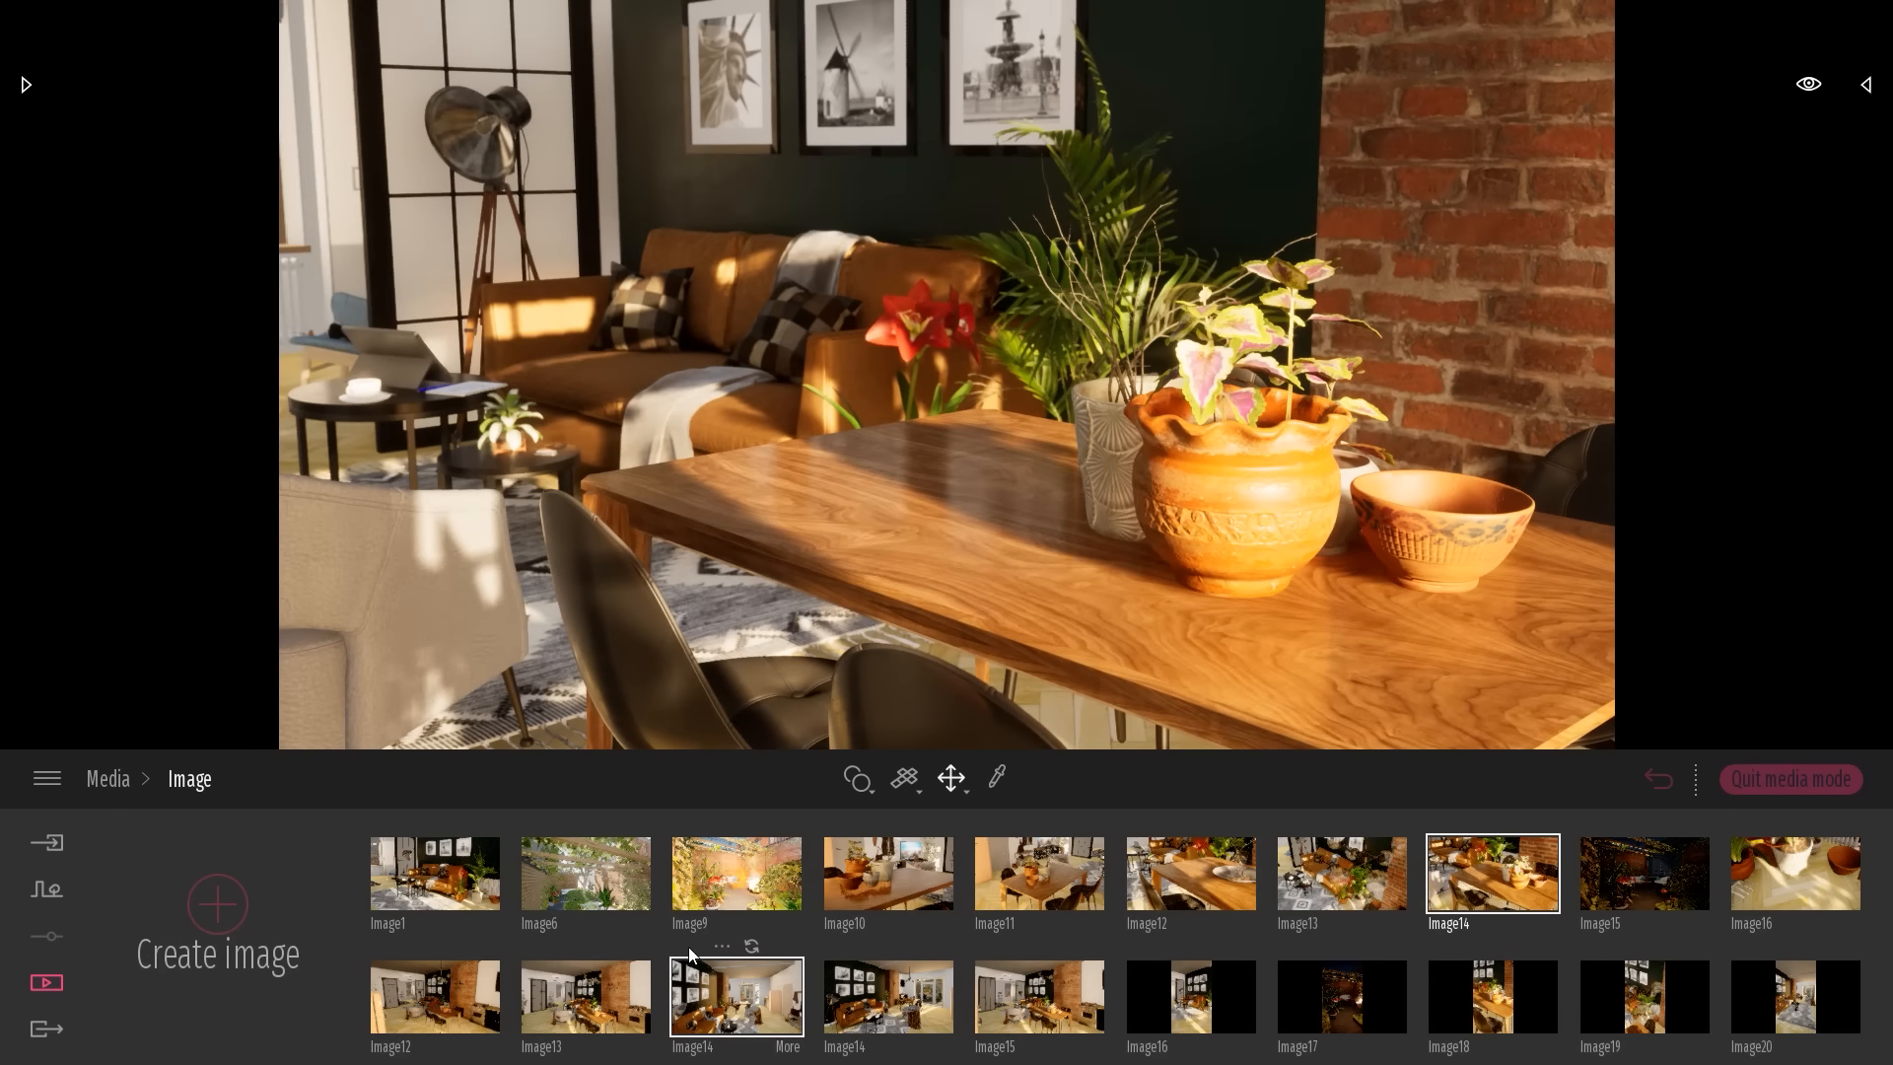
{"action": "left_click", "coordinate": [858, 1010]}
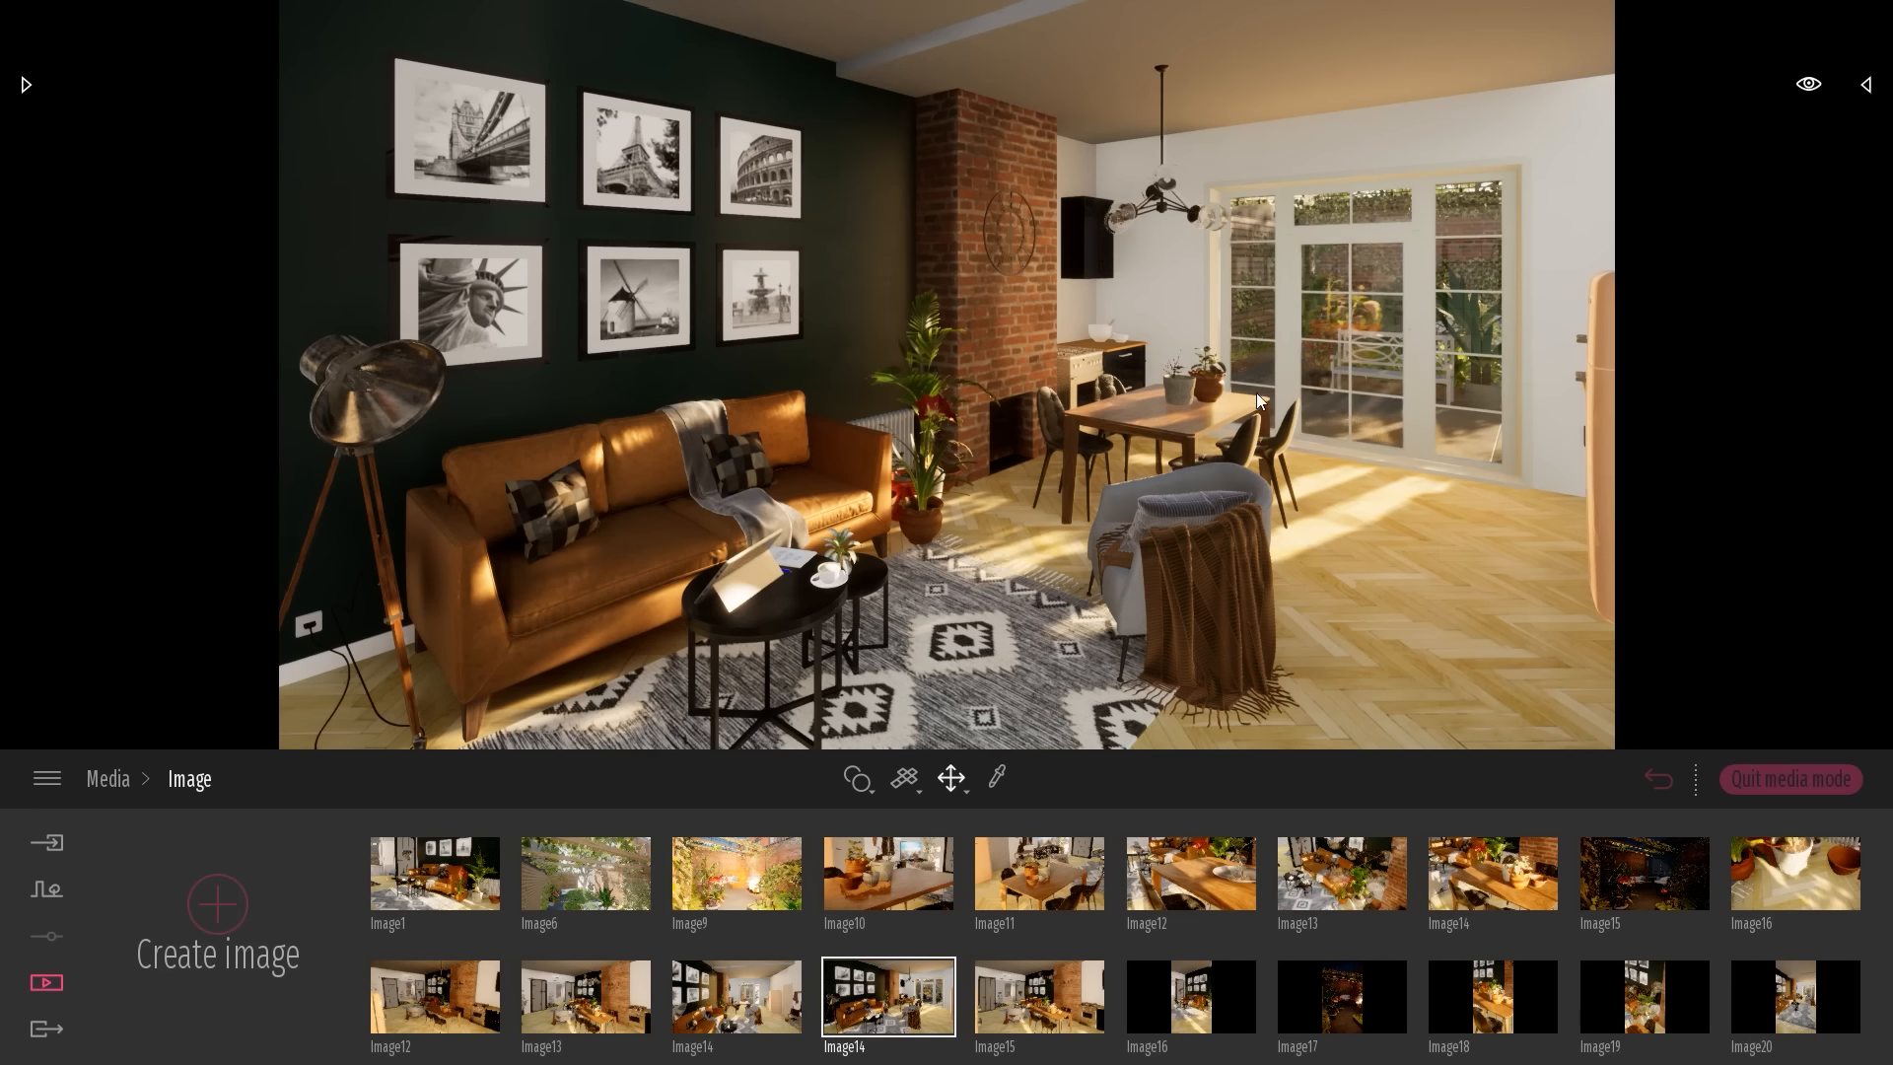
{"action": "right_click_drag", "start_coordinate": [1256, 392], "coordinate": [1218, 412]}
{"action": "key", "text": "w"}
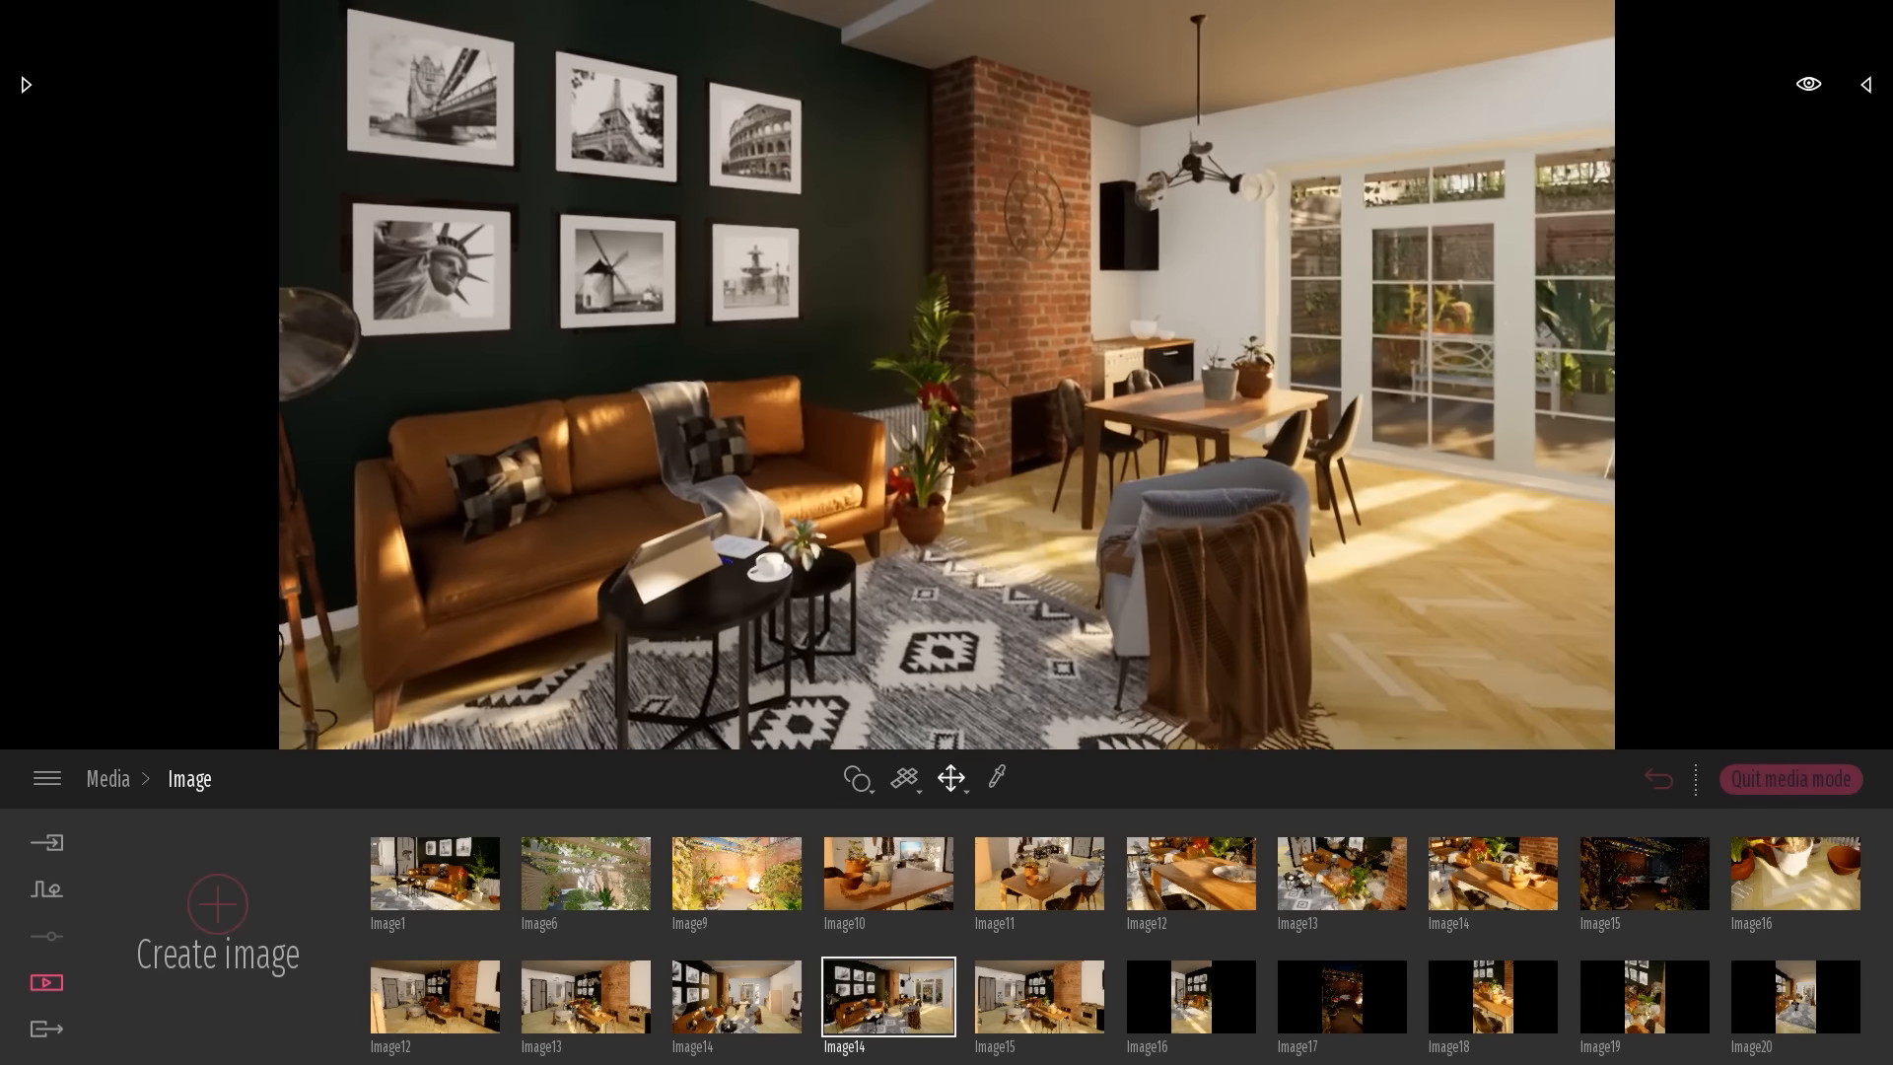
{"action": "key", "text": "s"}
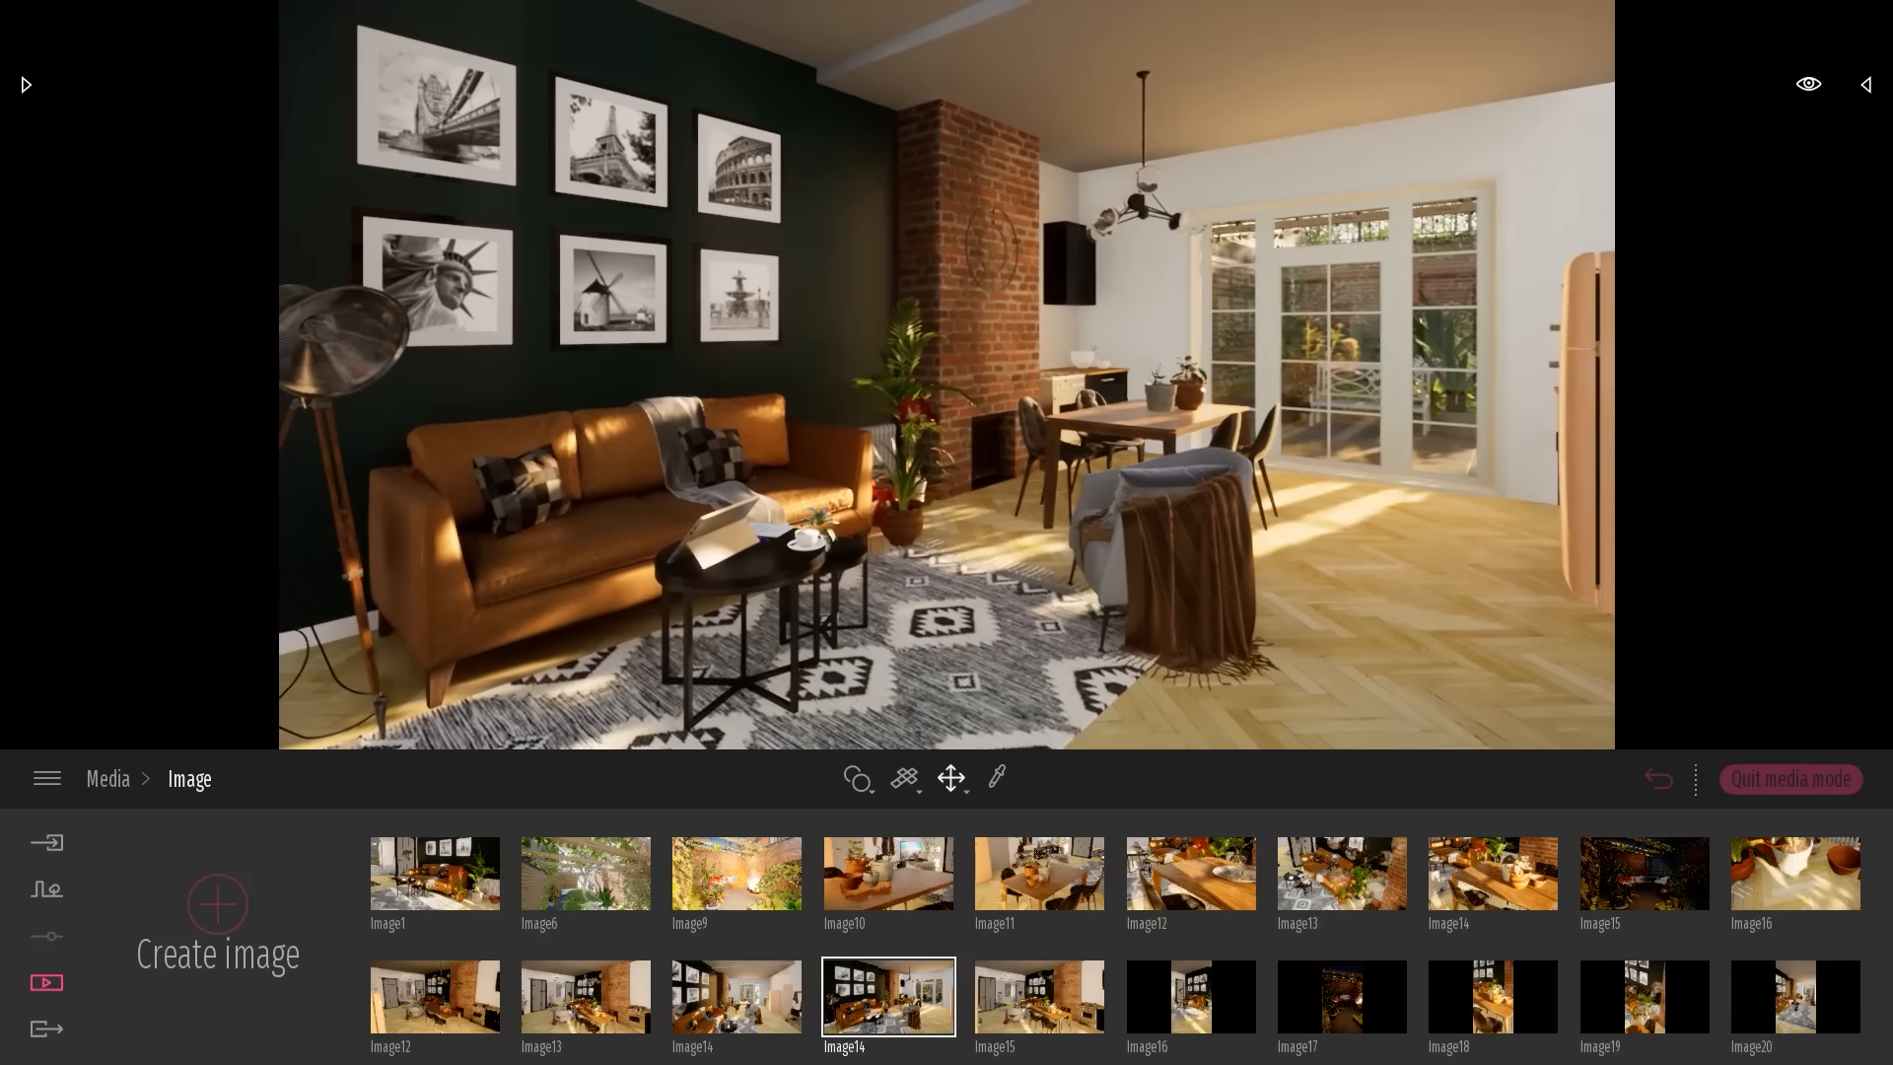
{"action": "right_click_drag", "start_coordinate": [1256, 393], "coordinate": [1294, 392]}
{"action": "key", "text": "a"}
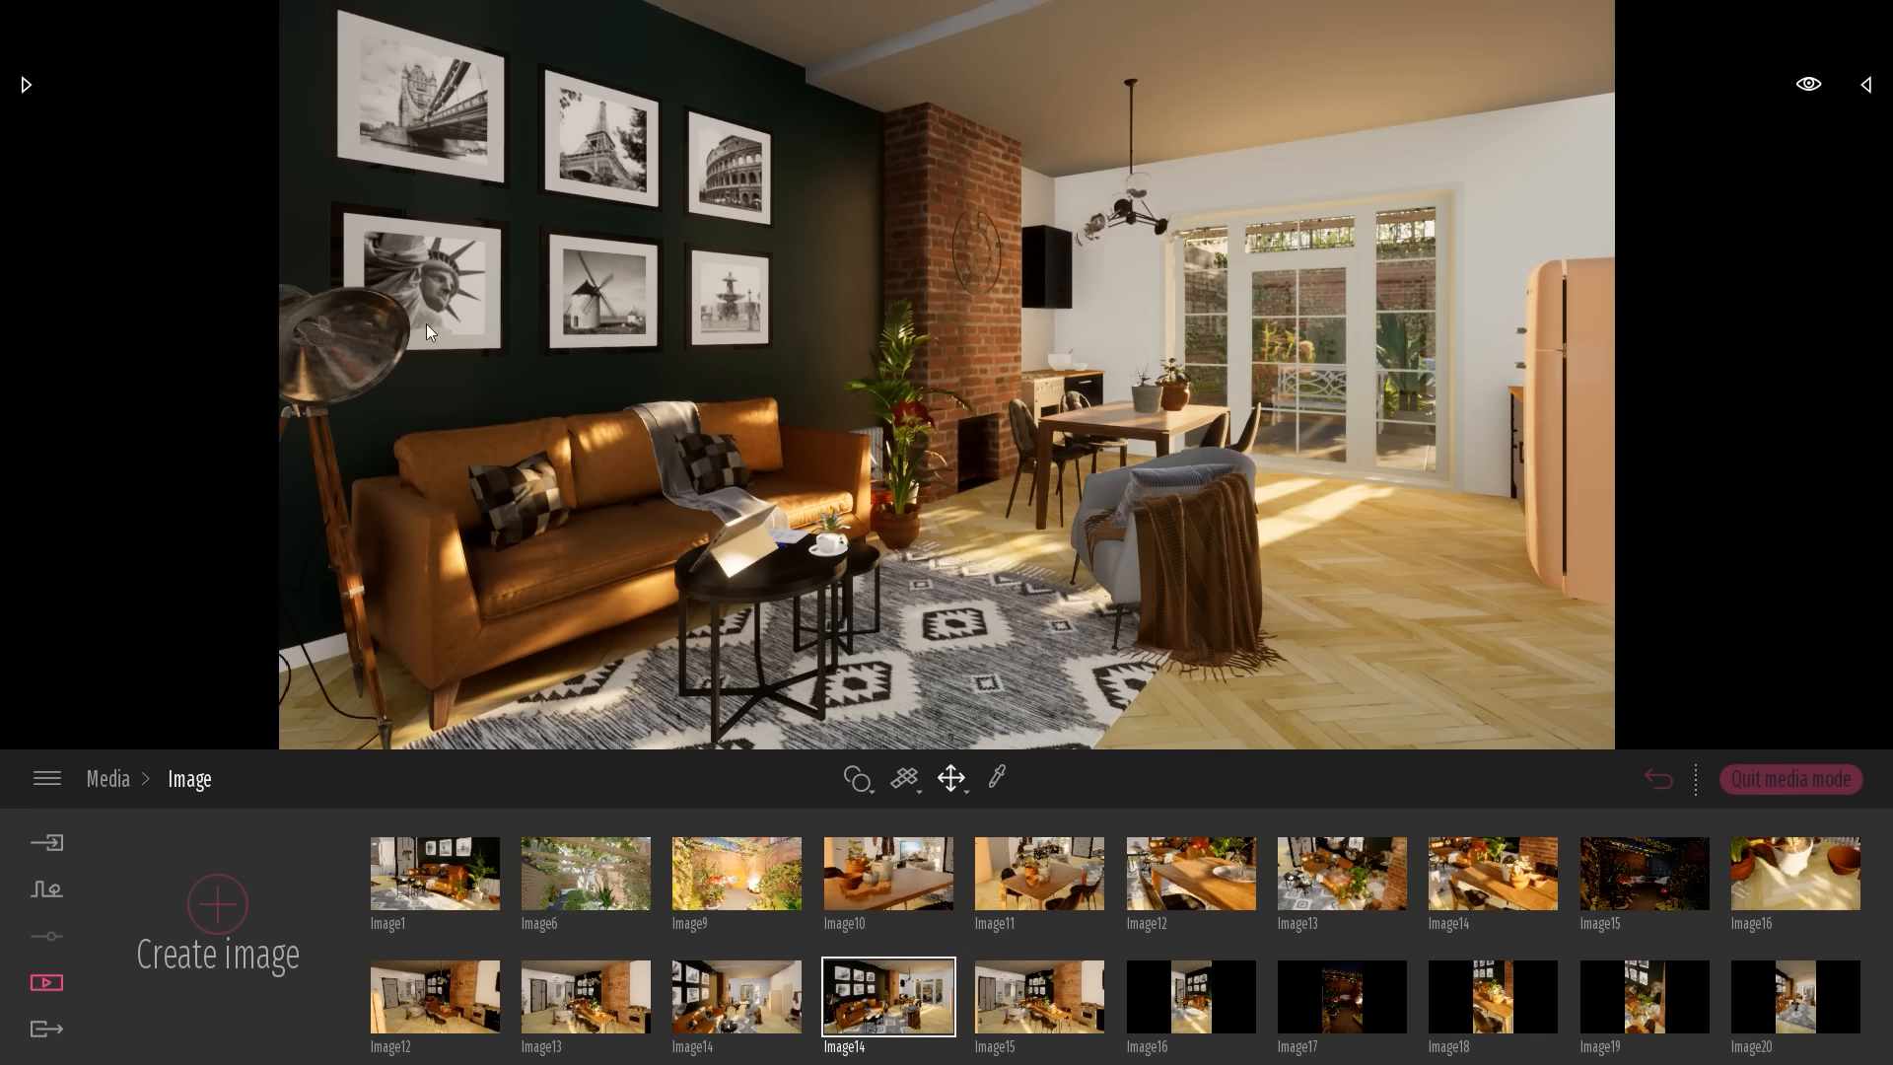
Examine the living room towards the brick column, dining table and patio doors, moving closer and back out
{"action": "key", "text": "w"}
{"action": "right_click_drag", "start_coordinate": [994, 352], "coordinate": [1067, 325]}
{"action": "key", "text": "s"}
{"action": "key", "text": "w"}
{"action": "key", "text": "w"}
{"action": "key", "text": "w"}
{"action": "key", "text": "w"}
{"action": "key", "text": "w"}
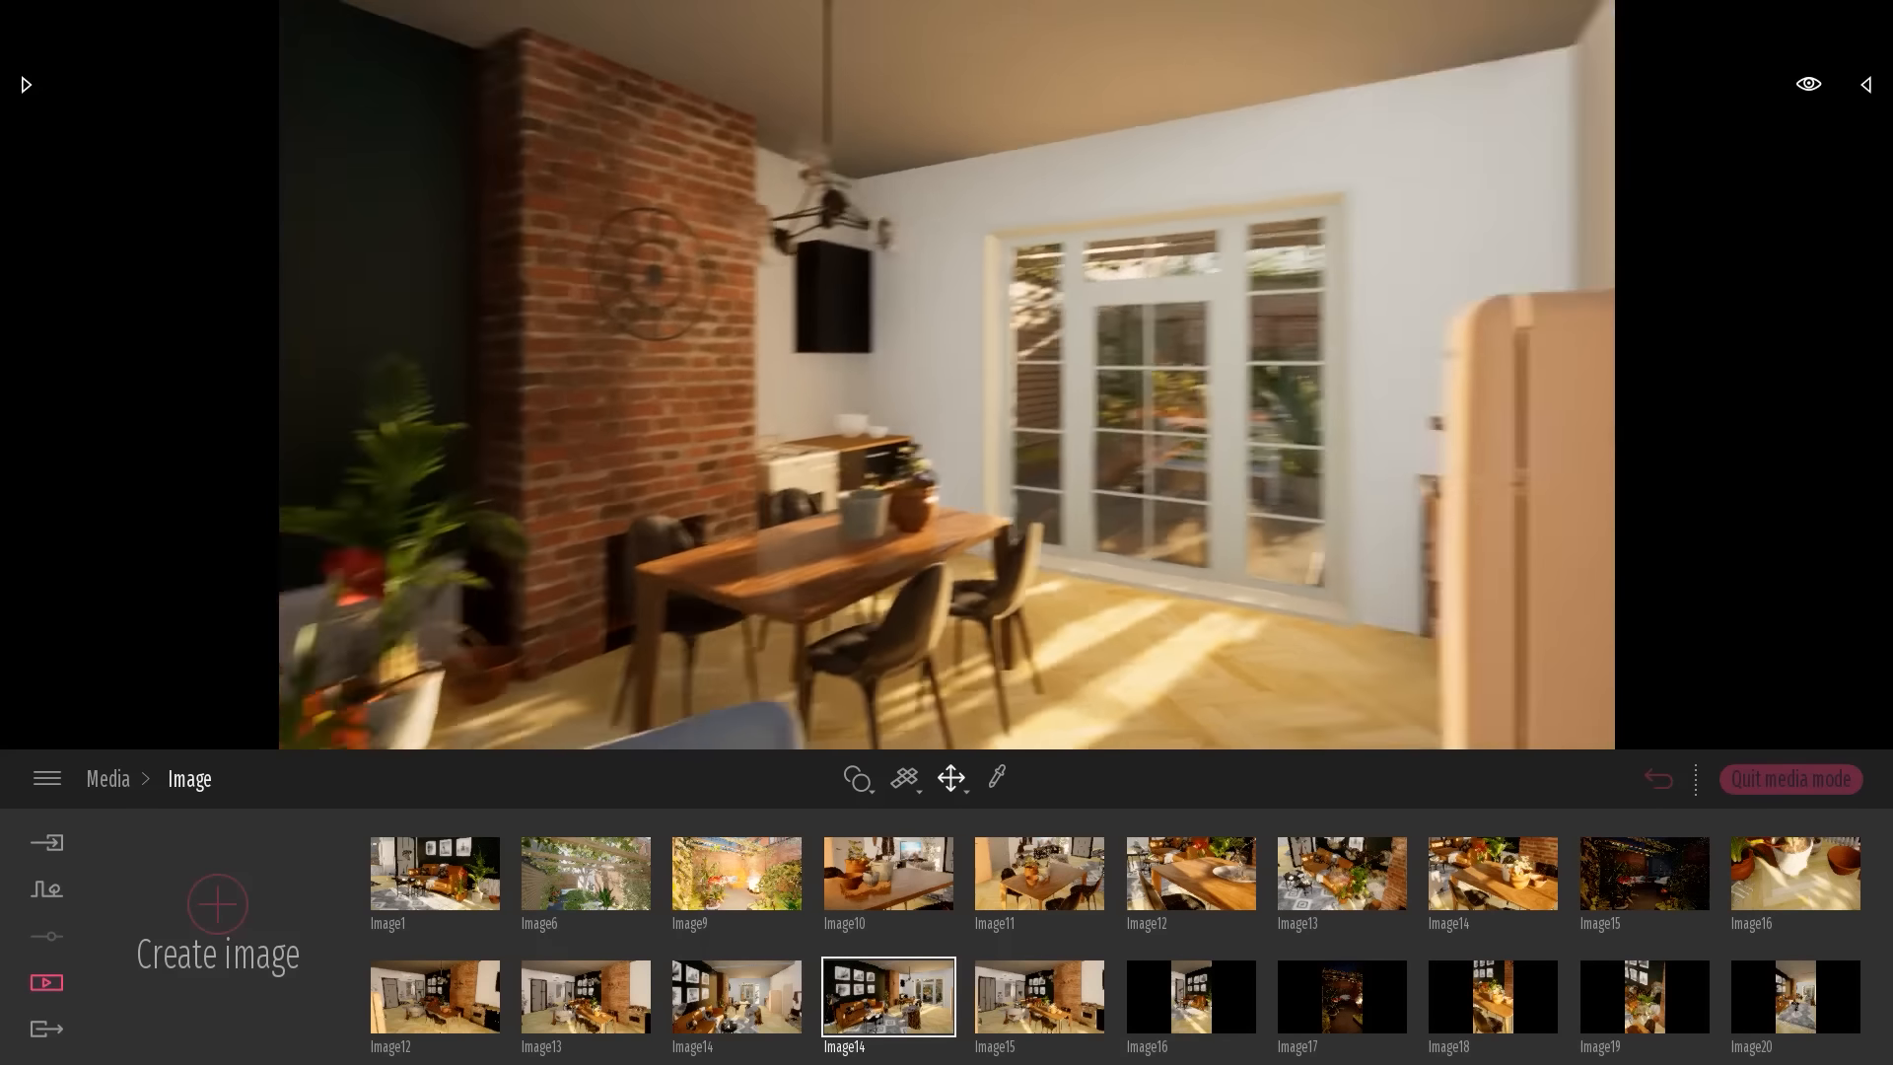
{"action": "key", "text": "s"}
{"action": "key", "text": "s"}
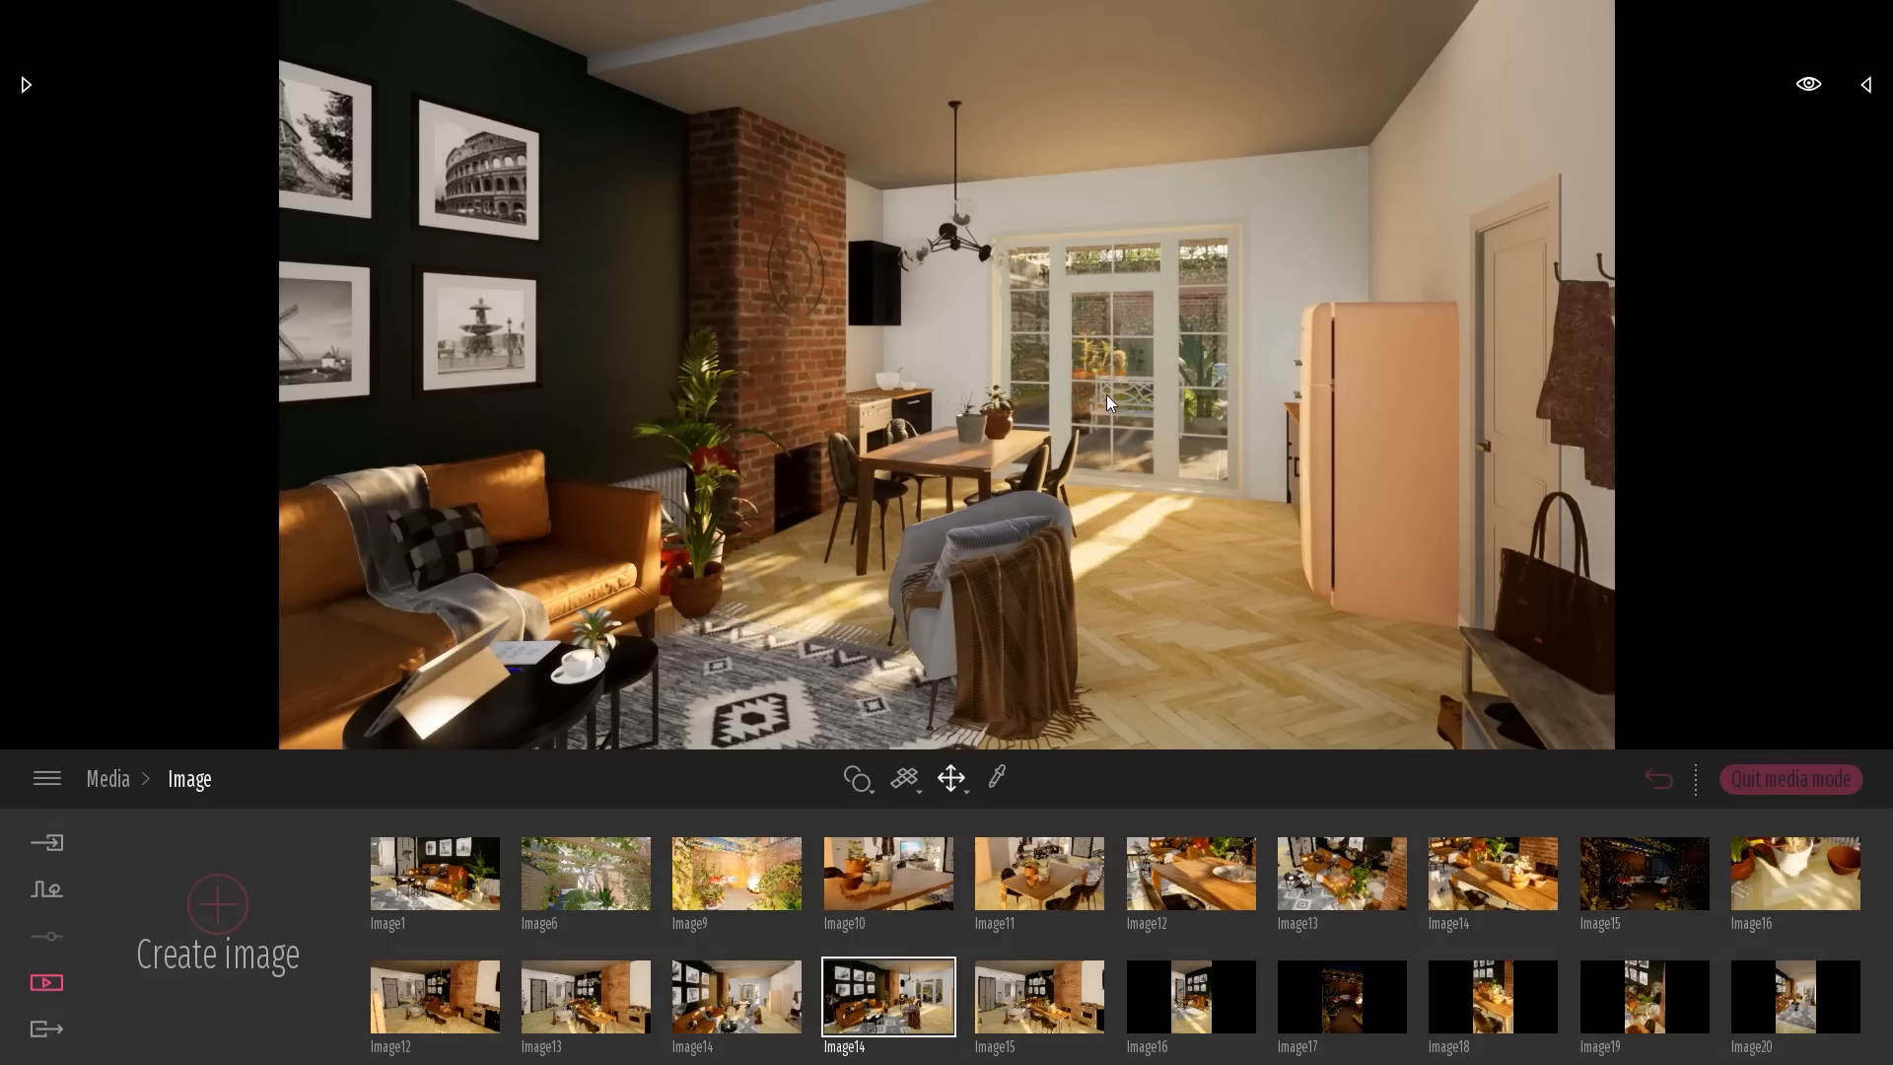